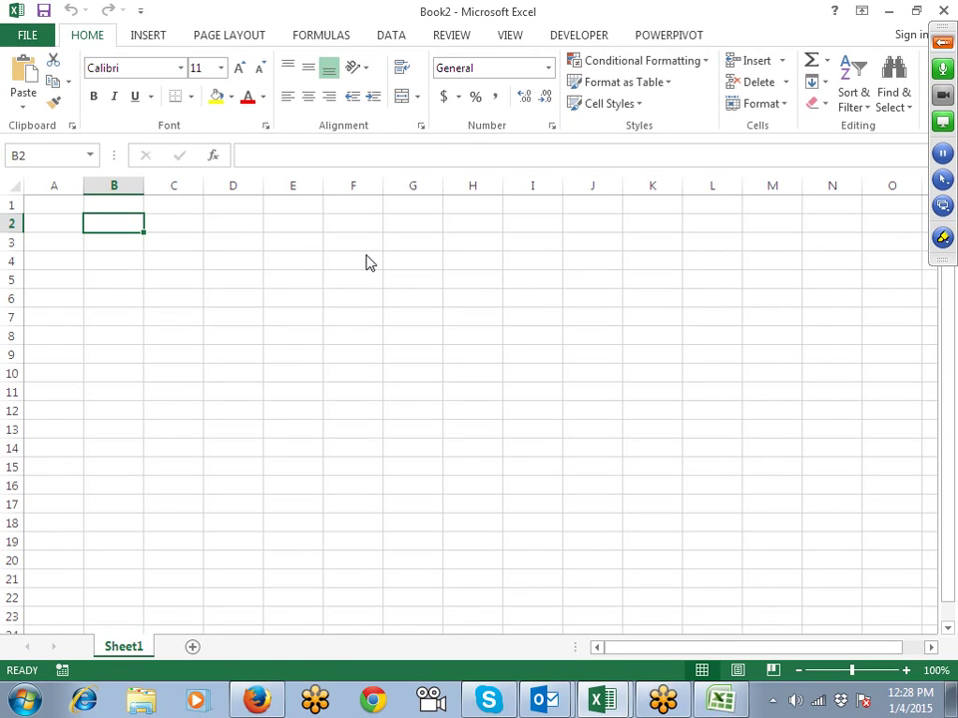
Step: Enter A in B2 and =CODE(B2) in C2, returning 65
{"action": "type", "text": "A"}
{"action": "key", "text": "Tab"}
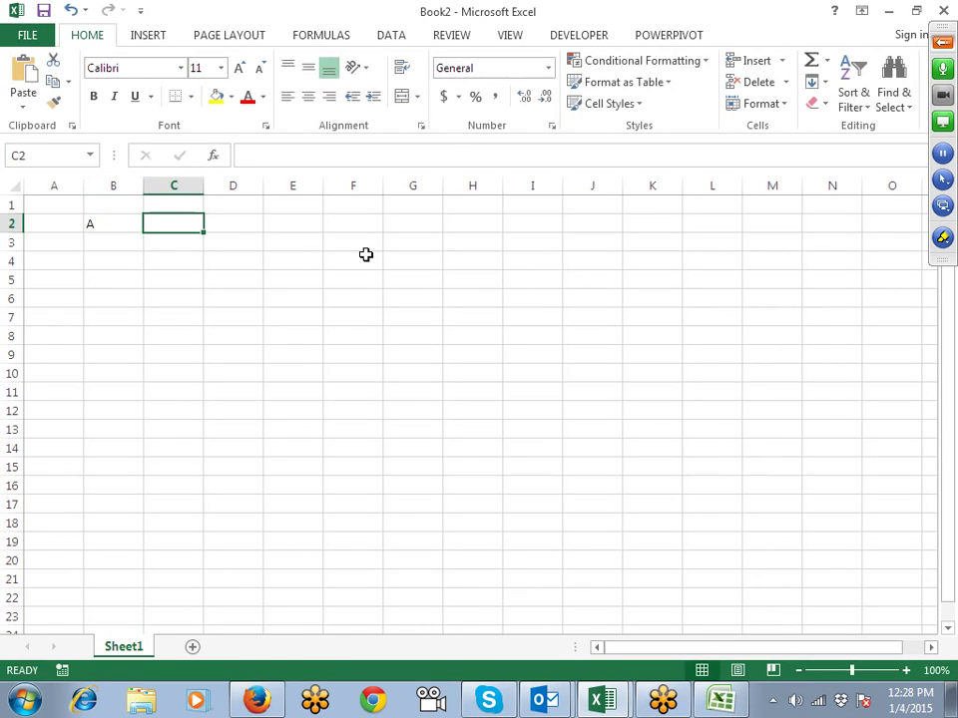
{"action": "type", "text": "=ch"}
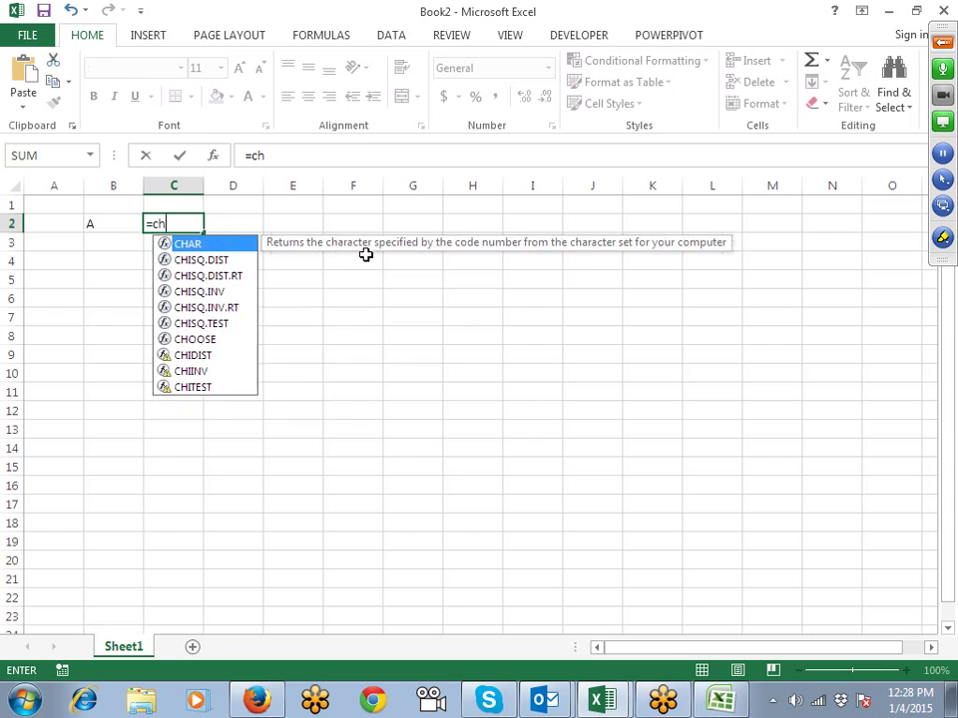
{"action": "key", "text": "BackSpace"}
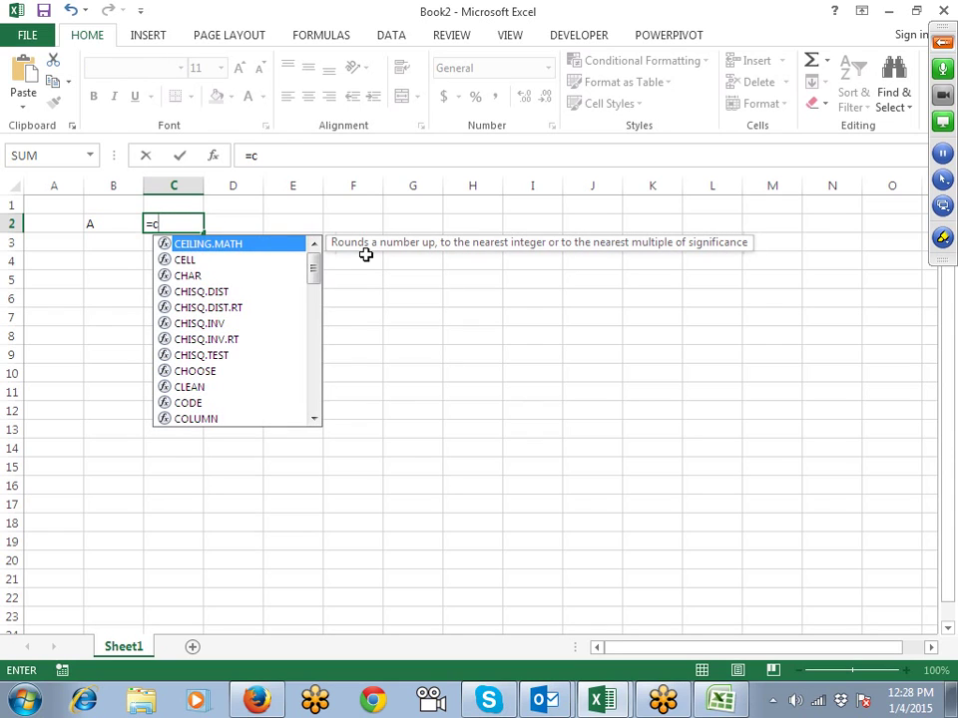
{"action": "type", "text": "o"}
{"action": "key", "text": "Tab"}
{"action": "key", "text": "Left"}
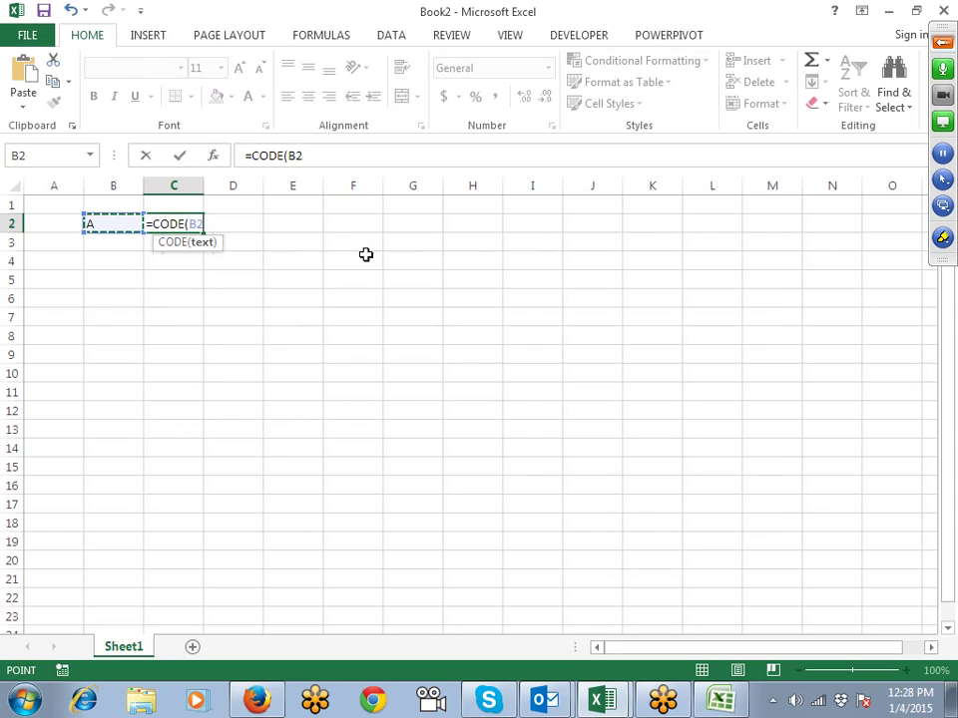
{"action": "key", "text": "Return"}
{"action": "key", "text": "Up"}
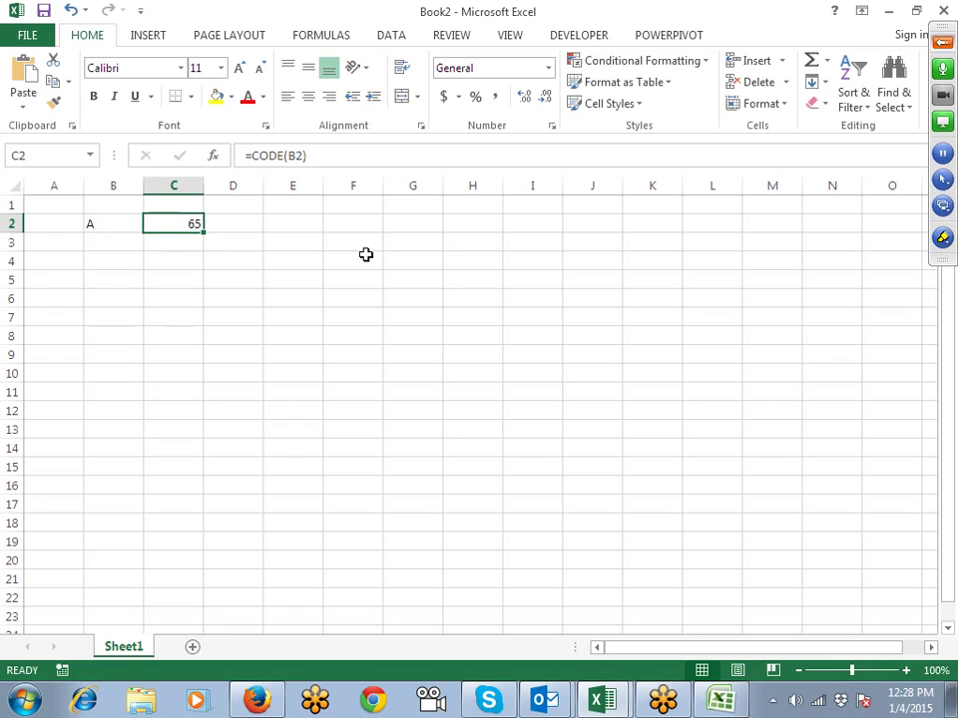
{"action": "key", "text": "Left"}
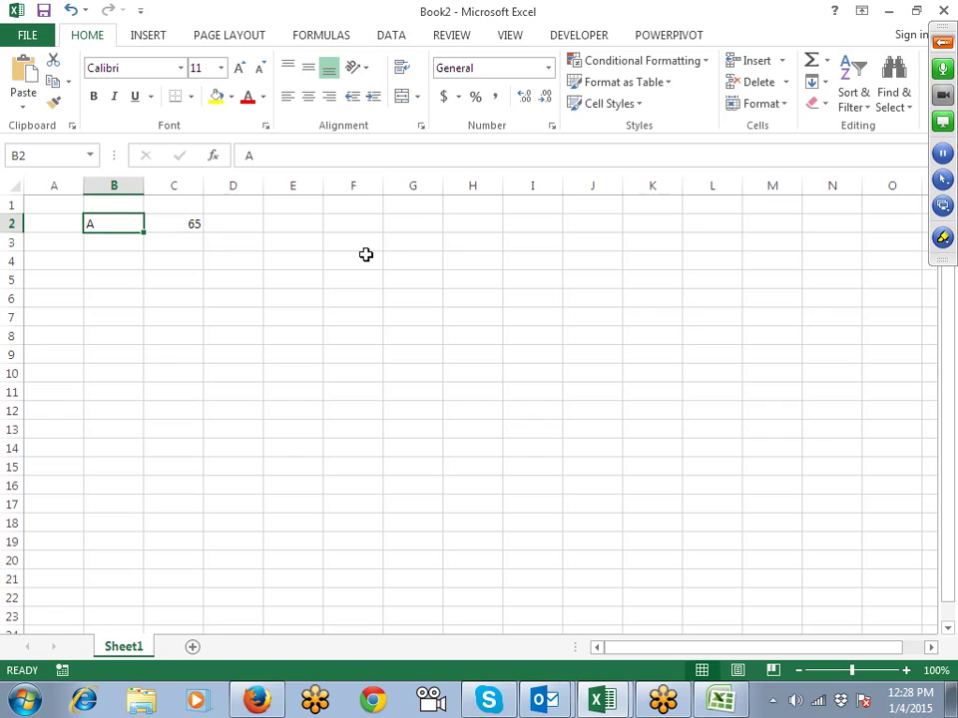
{"action": "key", "text": "Right"}
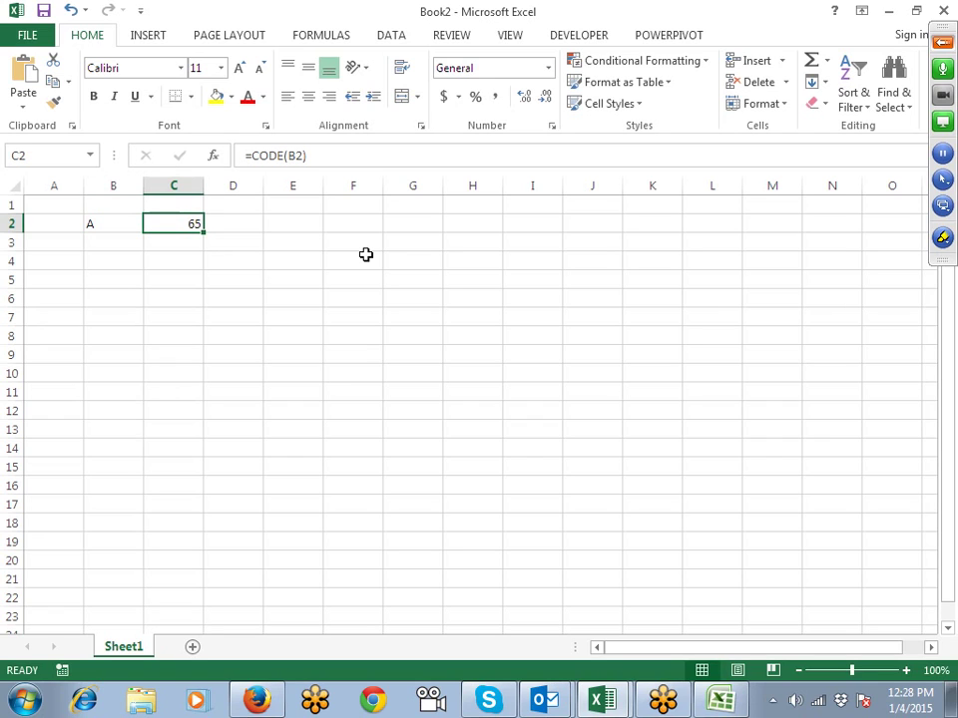
Step: Enter a in B3 and fill the CODE formula down to C3, giving 97
{"action": "key", "text": "Left"}
{"action": "key", "text": "Down"}
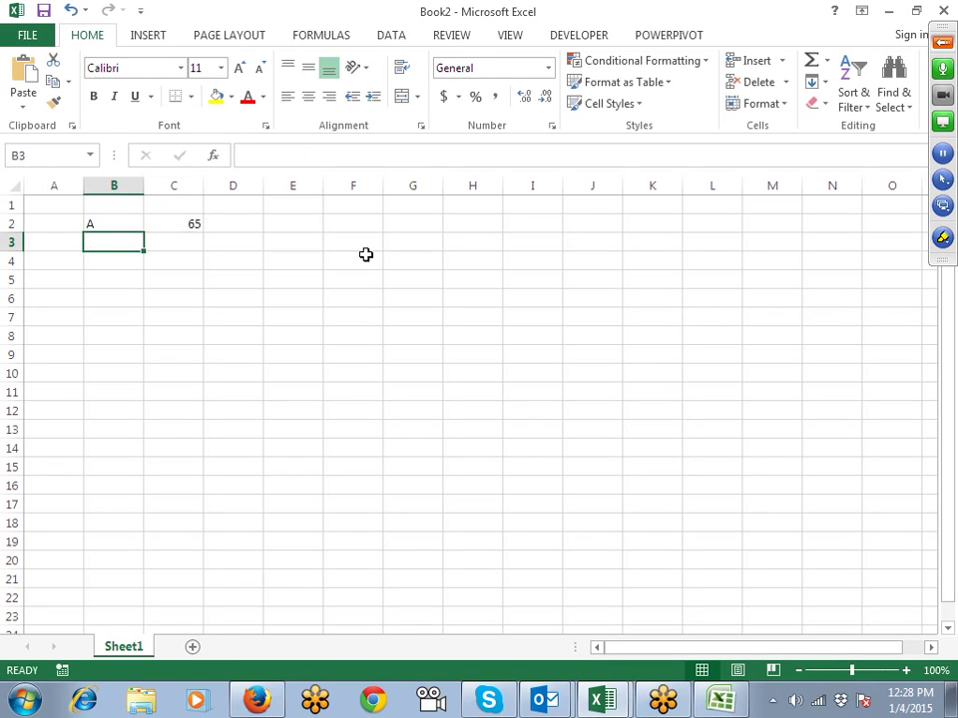
{"action": "type", "text": "a"}
{"action": "key", "text": "Right"}
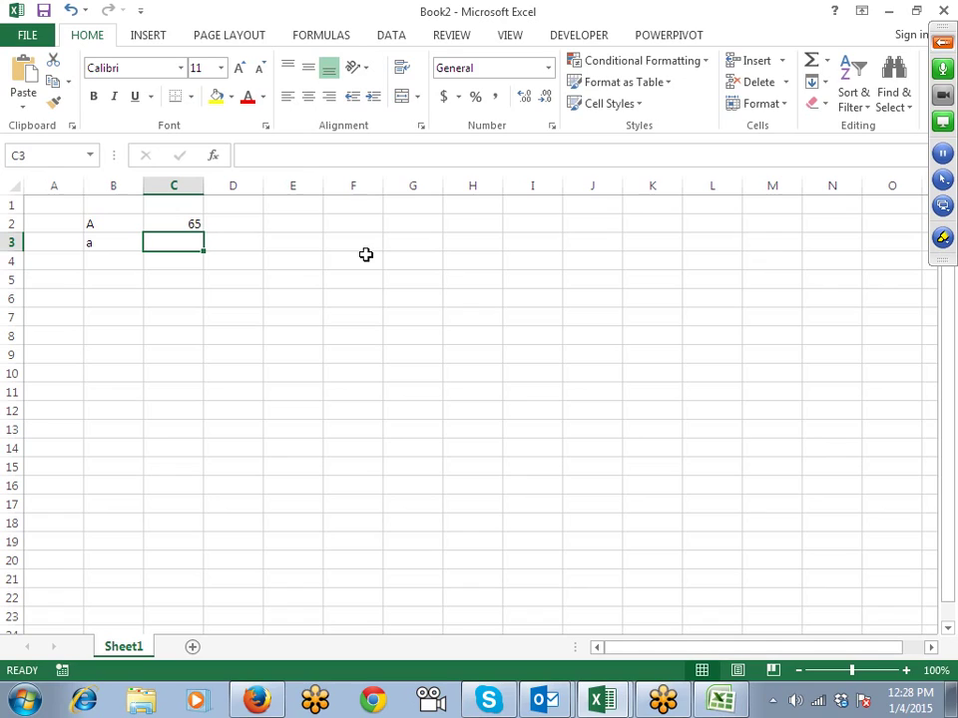
{"action": "key", "text": "ctrl+d"}
Step: Enter =CHAR(C2) in D2 and fill it down to D3, turning 65 and 97 back into A and a
{"action": "key", "text": "Up"}
{"action": "key", "text": "Right"}
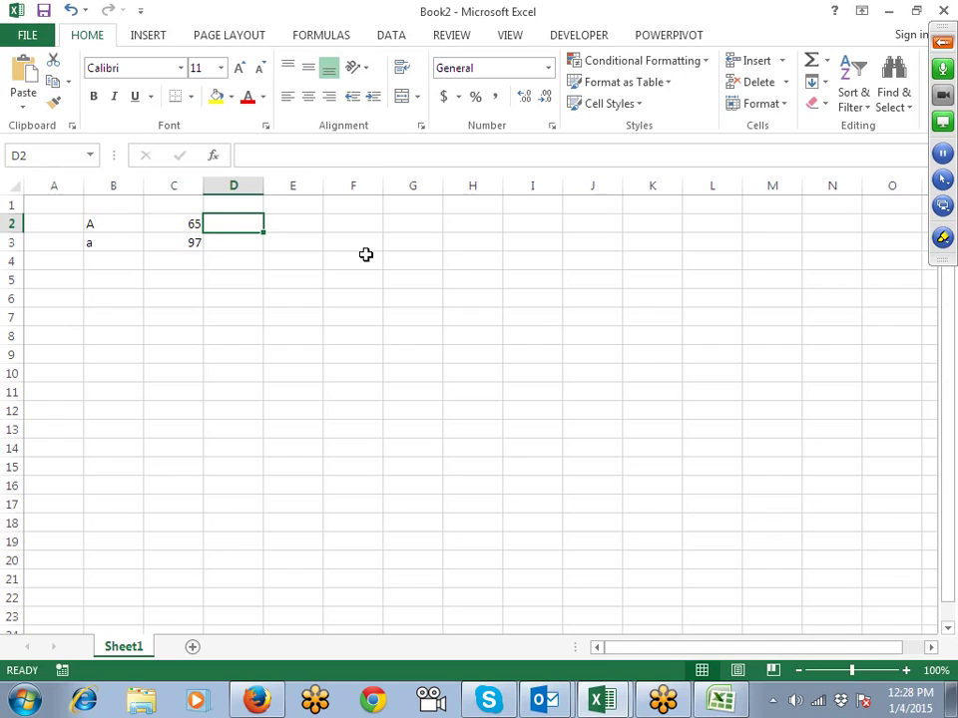
{"action": "type", "text": "=ch"}
{"action": "key", "text": "Tab"}
{"action": "key", "text": "Left"}
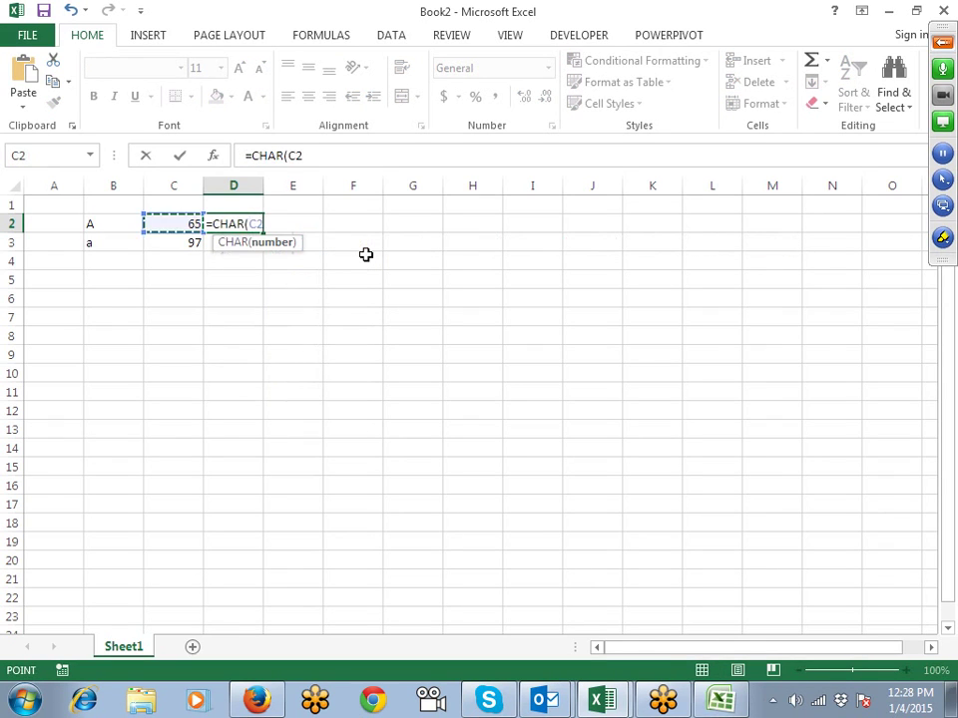
{"action": "key", "text": "Return"}
{"action": "key", "text": "ctrl+d"}
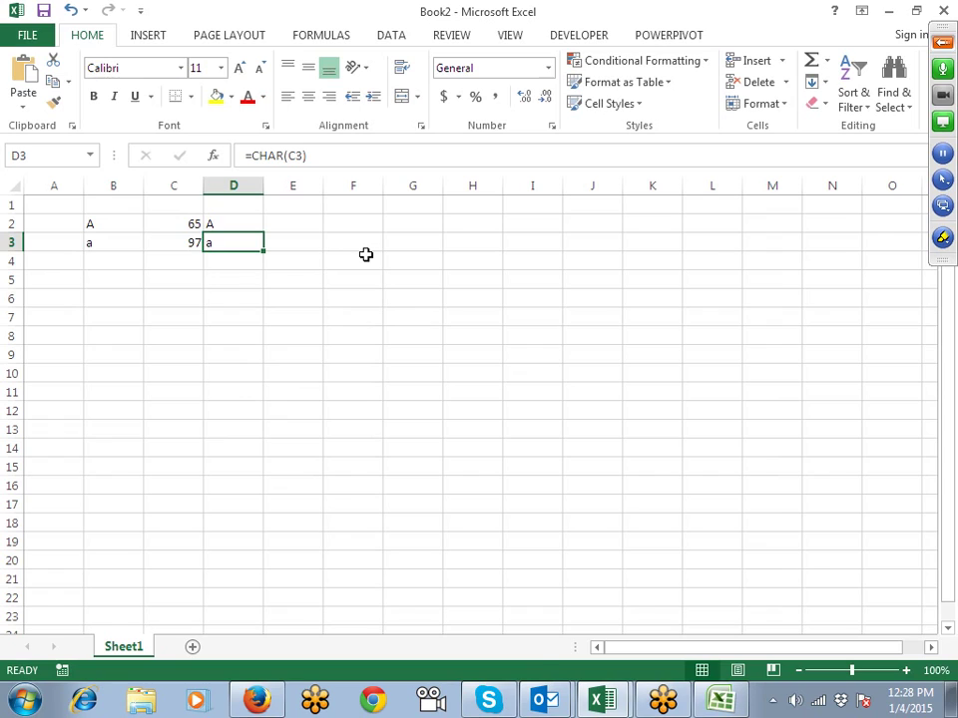
{"action": "key", "text": "shift+Left"}
{"action": "key", "text": "shift+Left"}
{"action": "key", "text": "shift+Up"}
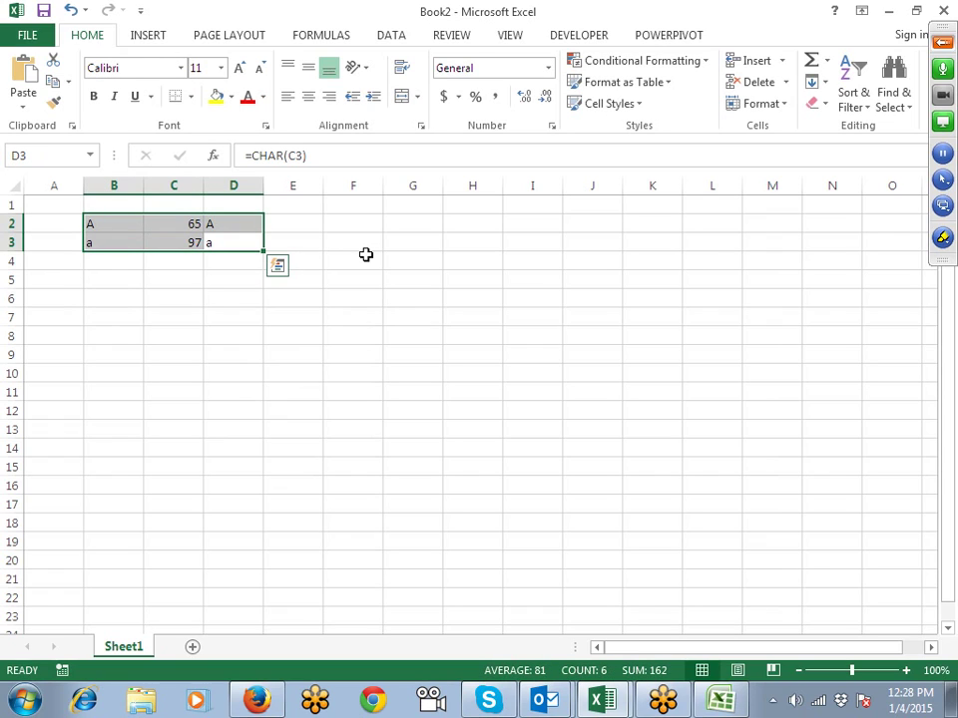
Step: Type a lowercase sample name with a trailing space in B6
{"action": "key", "text": "Down"}
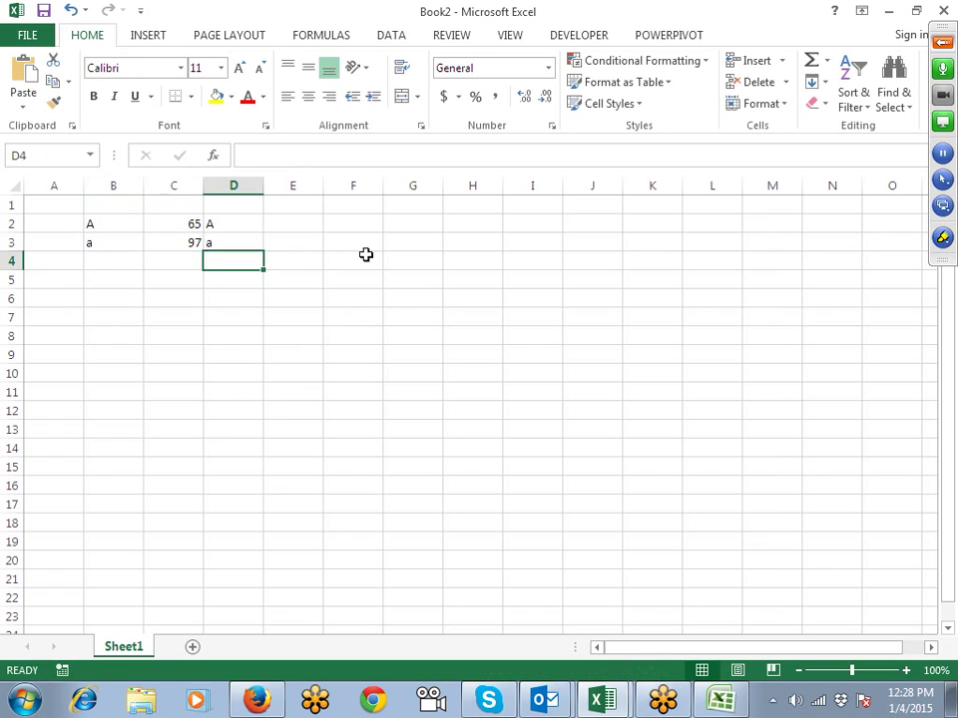
{"action": "key", "text": "Down"}
{"action": "key", "text": "Down"}
{"action": "key", "text": "Down"}
{"action": "key", "text": "Down"}
{"action": "key", "text": "Left"}
{"action": "key", "text": "Left"}
{"action": "key", "text": "Left"}
{"action": "key", "text": "Up"}
{"action": "key", "text": "Up"}
{"action": "key", "text": "Right"}
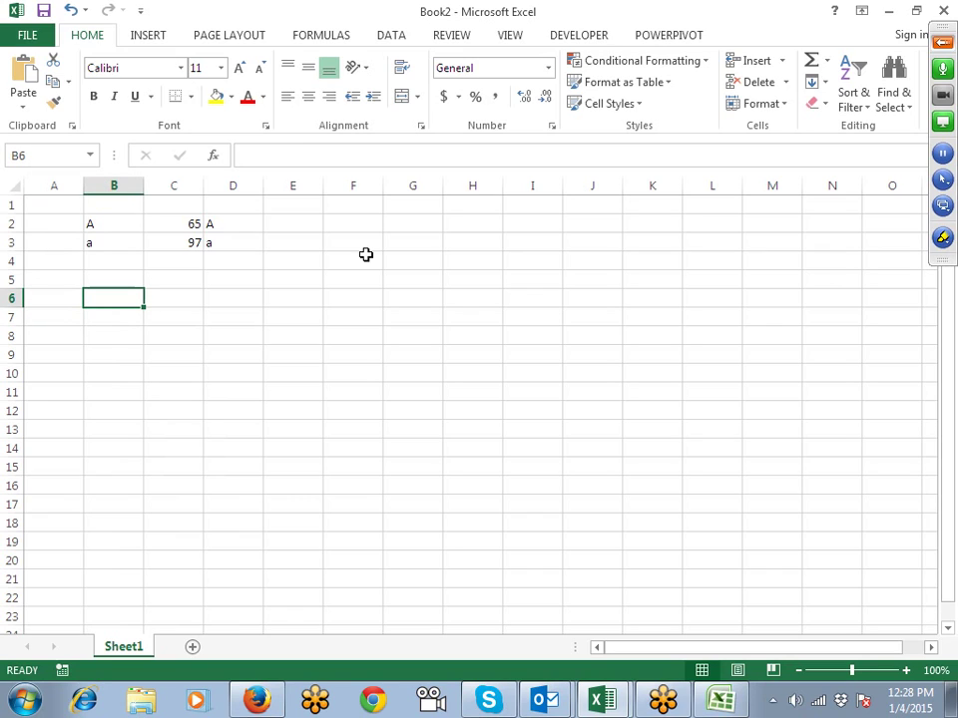
{"action": "type", "text": "sujeet"}
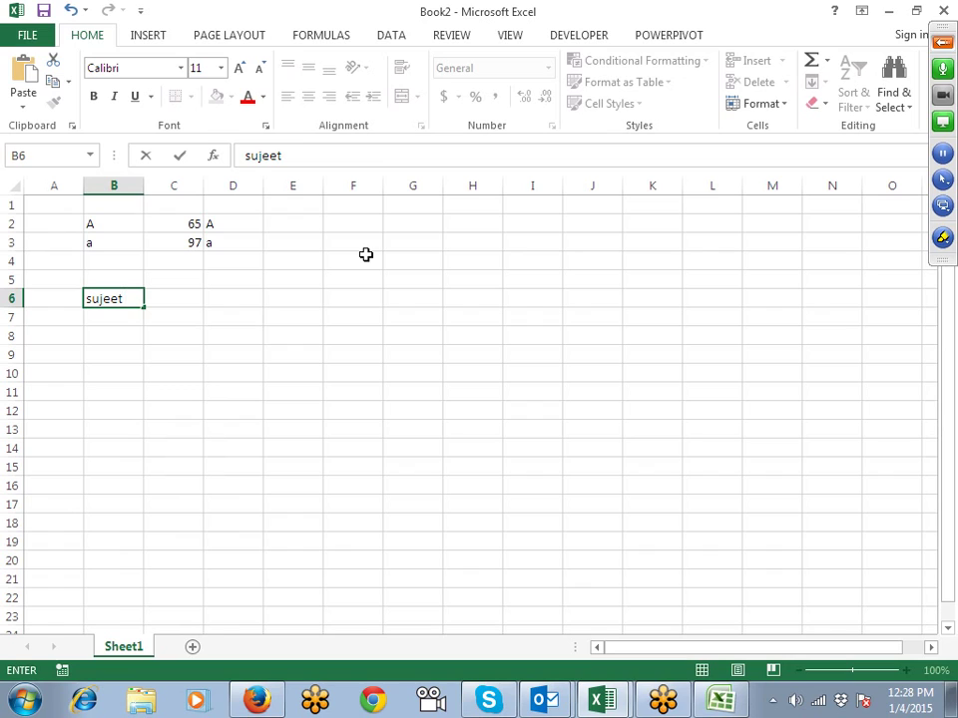
{"action": "key", "text": "Return"}
Step: Enter =TRIM(B6) in C6 to strip the extra space from the name
{"action": "key", "text": "Right"}
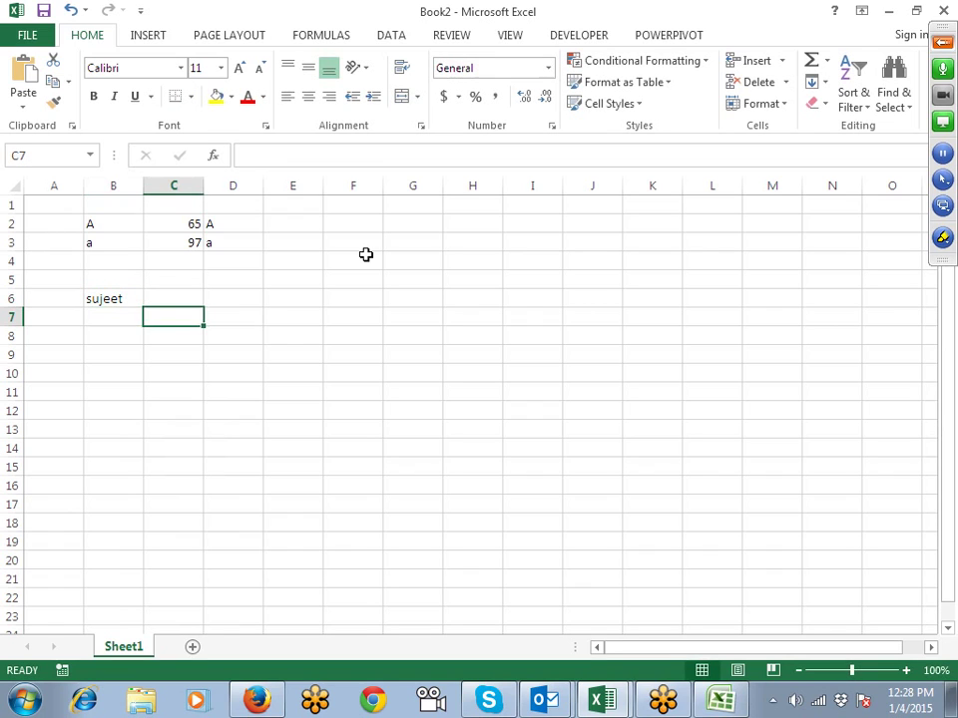
{"action": "key", "text": "Up"}
{"action": "type", "text": "=tr"}
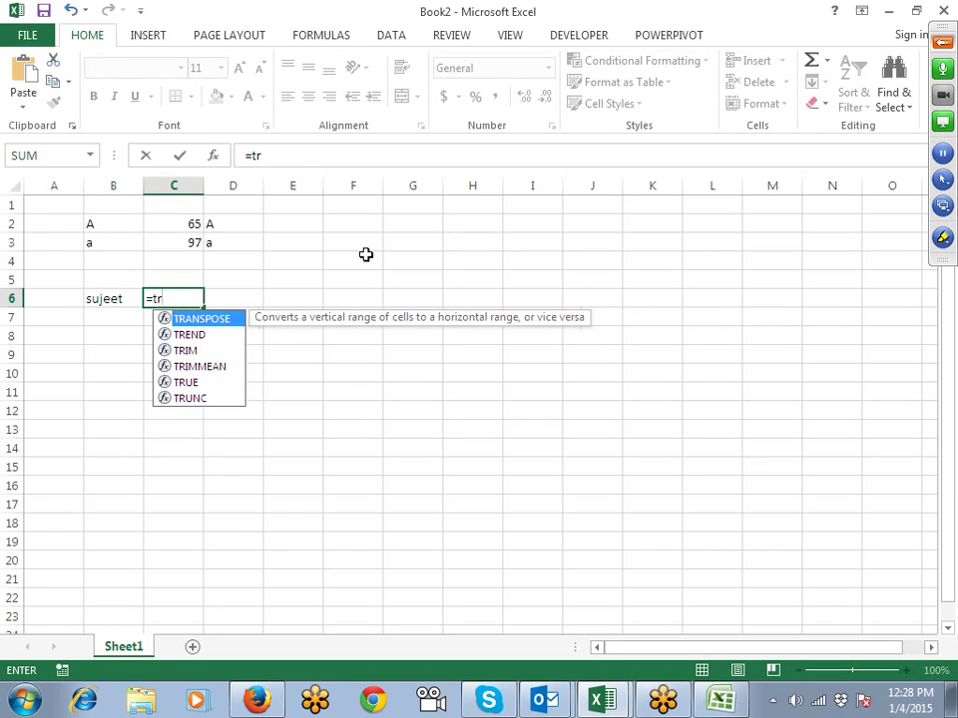
{"action": "type", "text": "i"}
{"action": "key", "text": "Tab"}
{"action": "key", "text": "Left"}
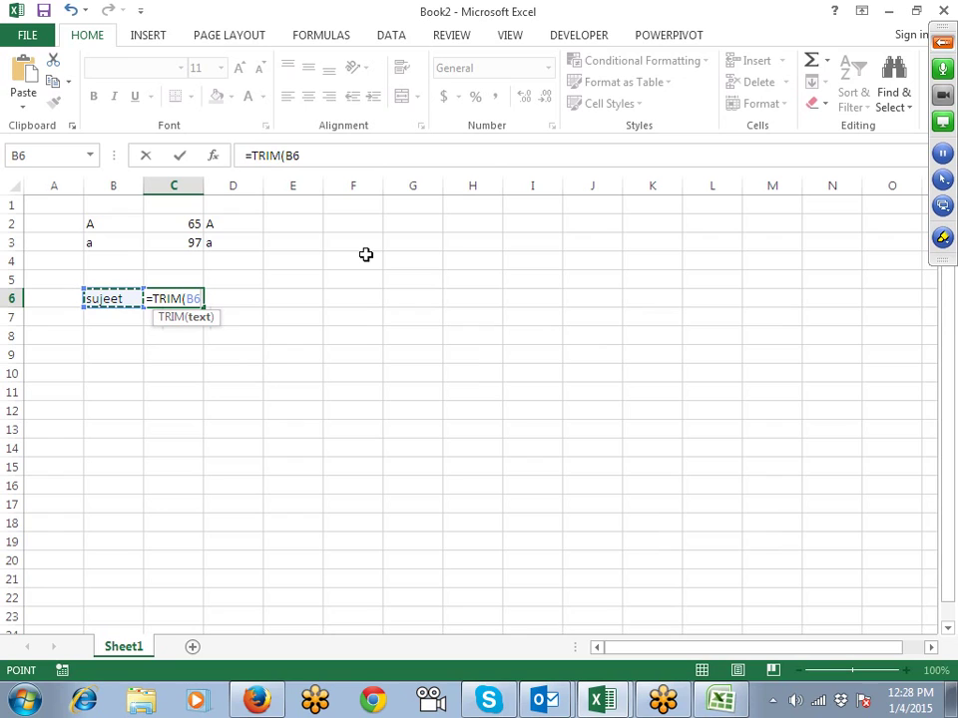
{"action": "key", "text": "Return"}
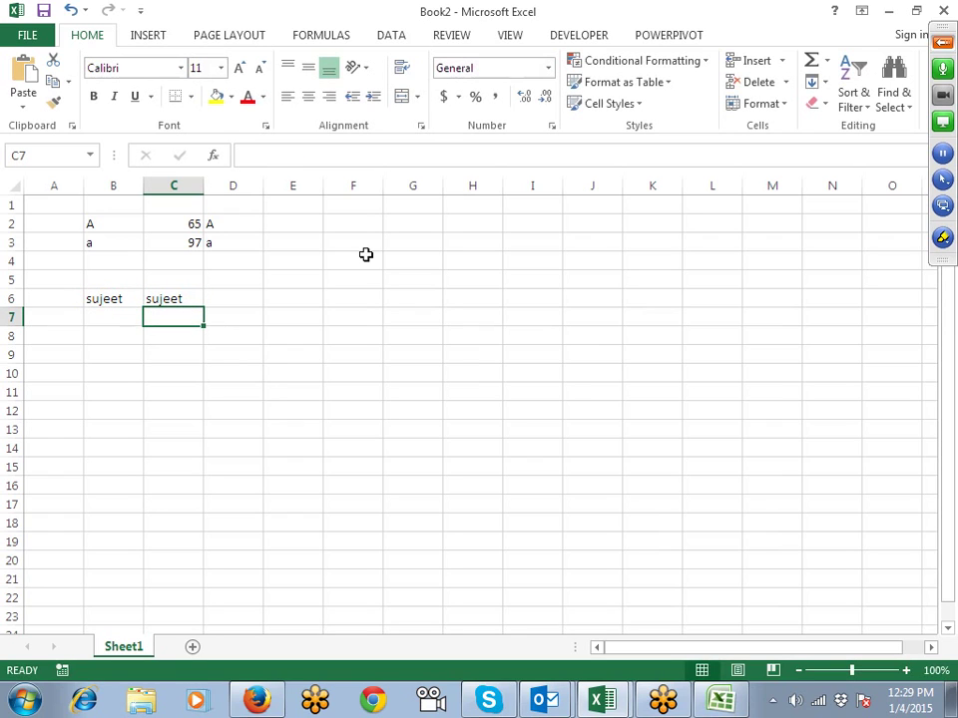
Step: Enter =LEN(B6) in B7 and copy it across to C7, showing lengths 7 and 6
{"action": "key", "text": "Left"}
{"action": "type", "text": "=le"}
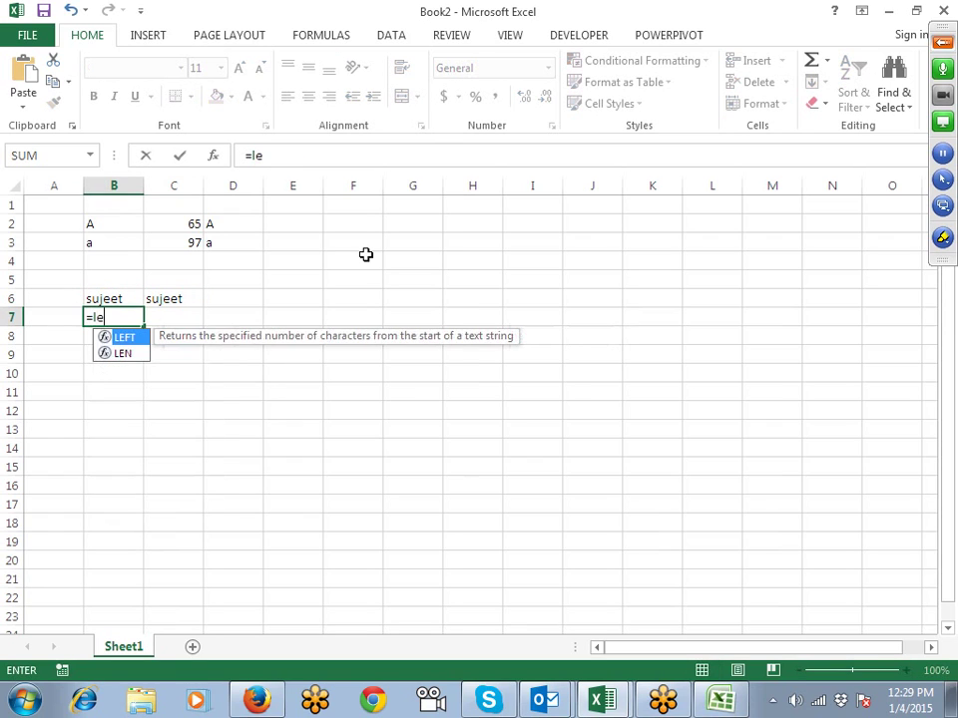
{"action": "key", "text": "Down"}
{"action": "key", "text": "Tab"}
{"action": "key", "text": "Up"}
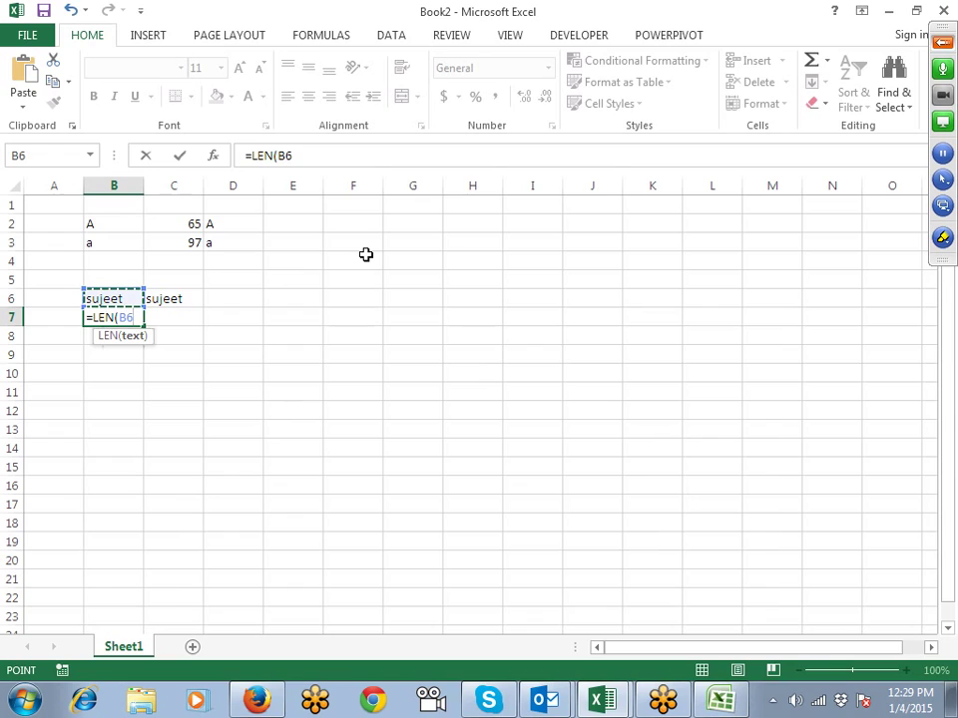
{"action": "type", "text": ")"}
{"action": "key", "text": "Return"}
{"action": "key", "text": "Up"}
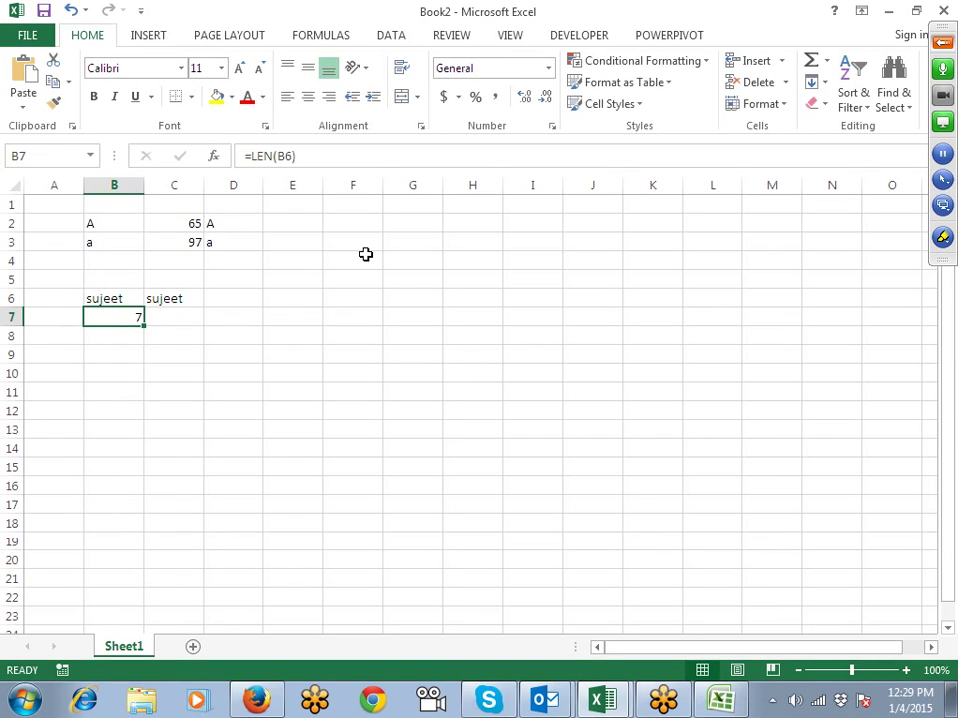
{"action": "key", "text": "Right"}
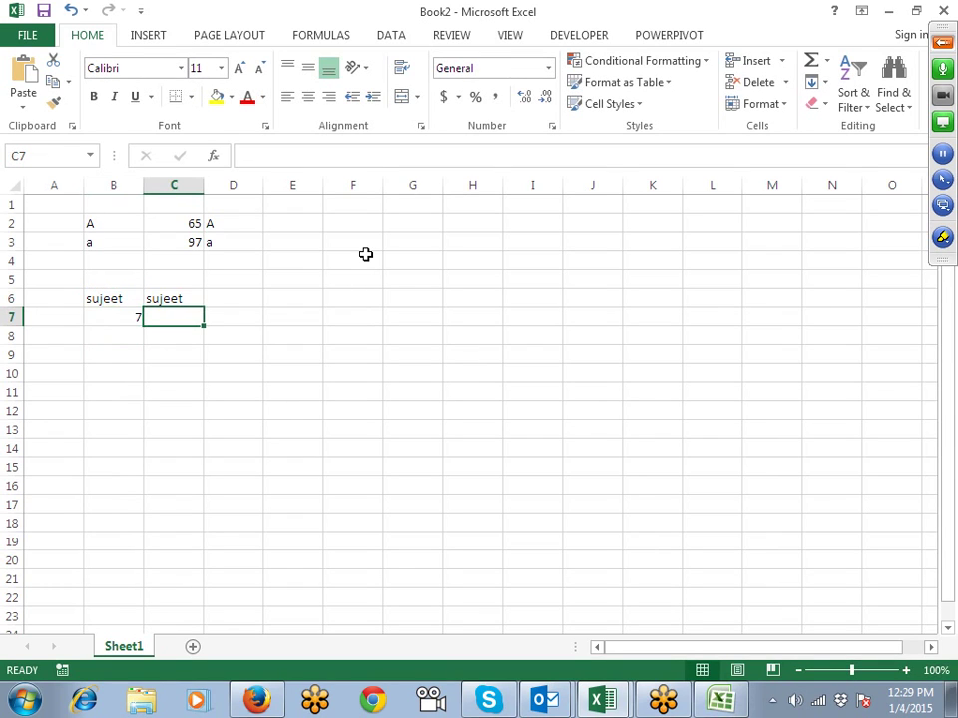
{"action": "key", "text": "ctrl+r"}
{"action": "key", "text": "Down"}
{"action": "key", "text": "Down"}
{"action": "key", "text": "Left"}
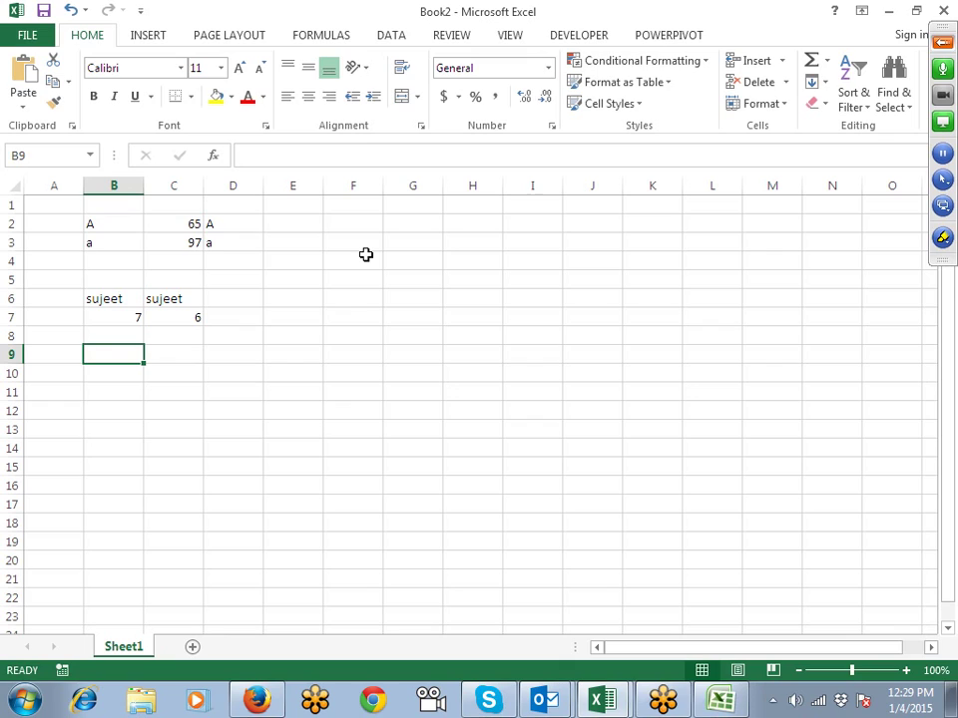
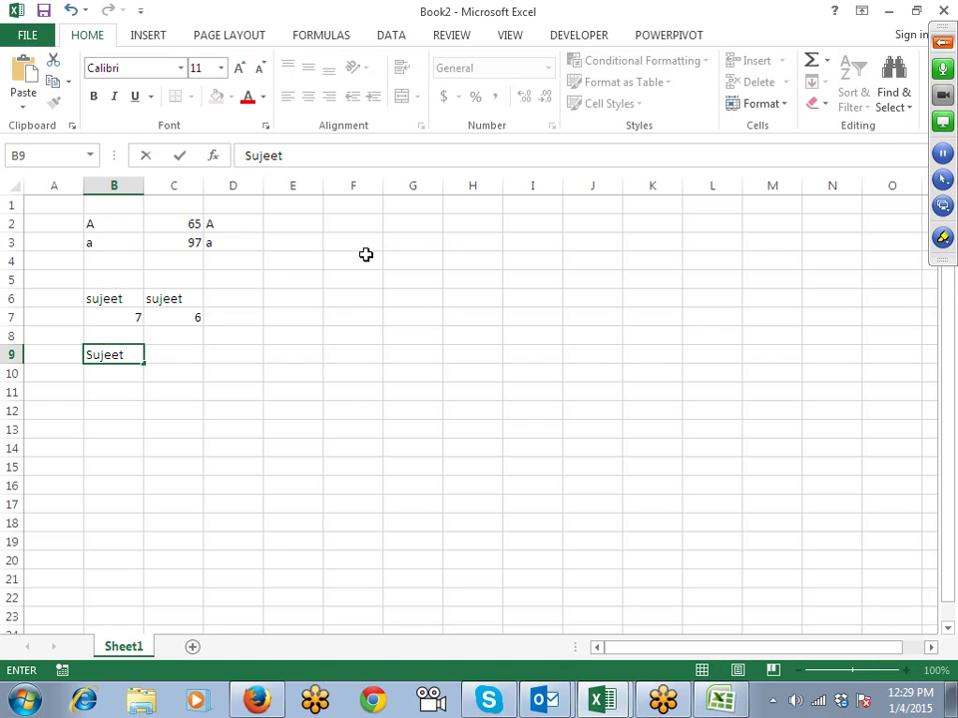
{"action": "key", "text": "alt+Return"}
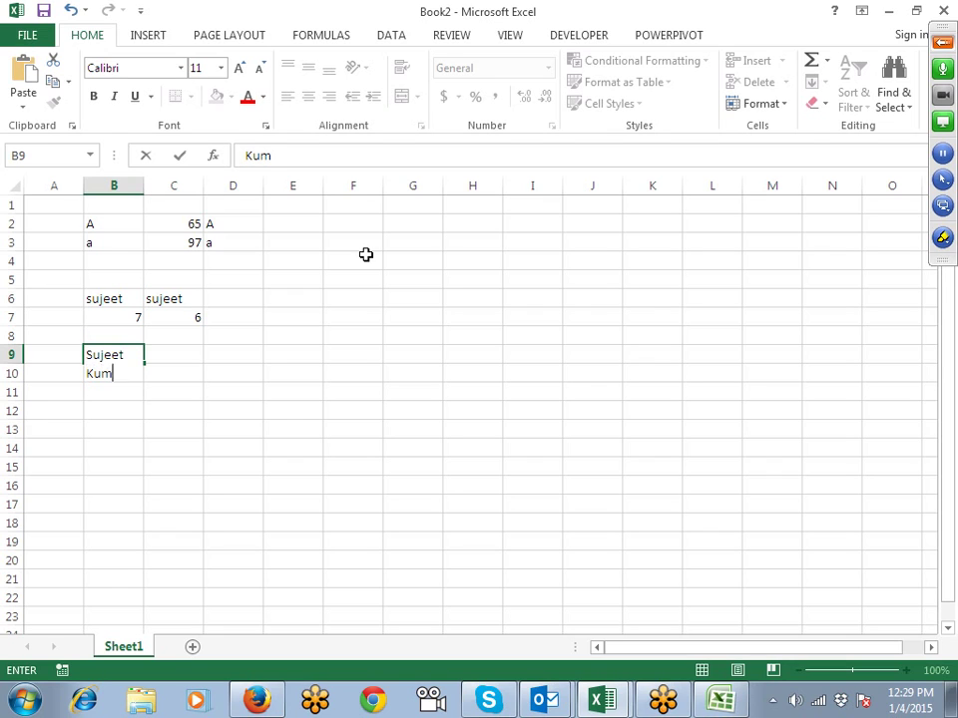
{"action": "key", "text": "Return"}
{"action": "key", "text": "Up"}
{"action": "key", "text": "Right"}
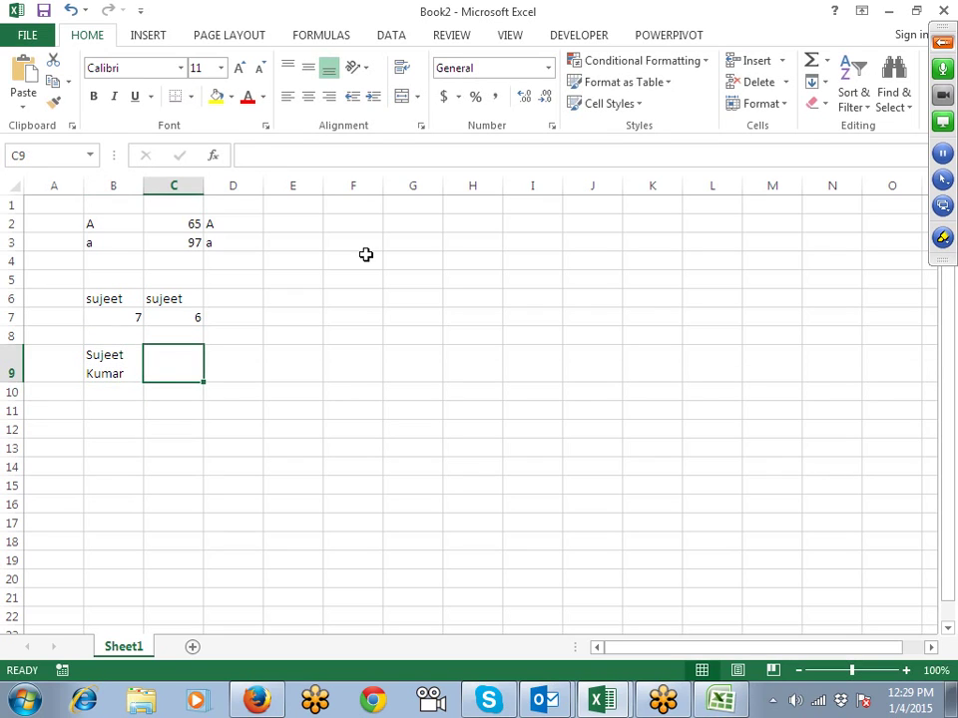
{"action": "type", "text": "=tri"}
{"action": "key", "text": "Tab"}
{"action": "key", "text": "Left"}
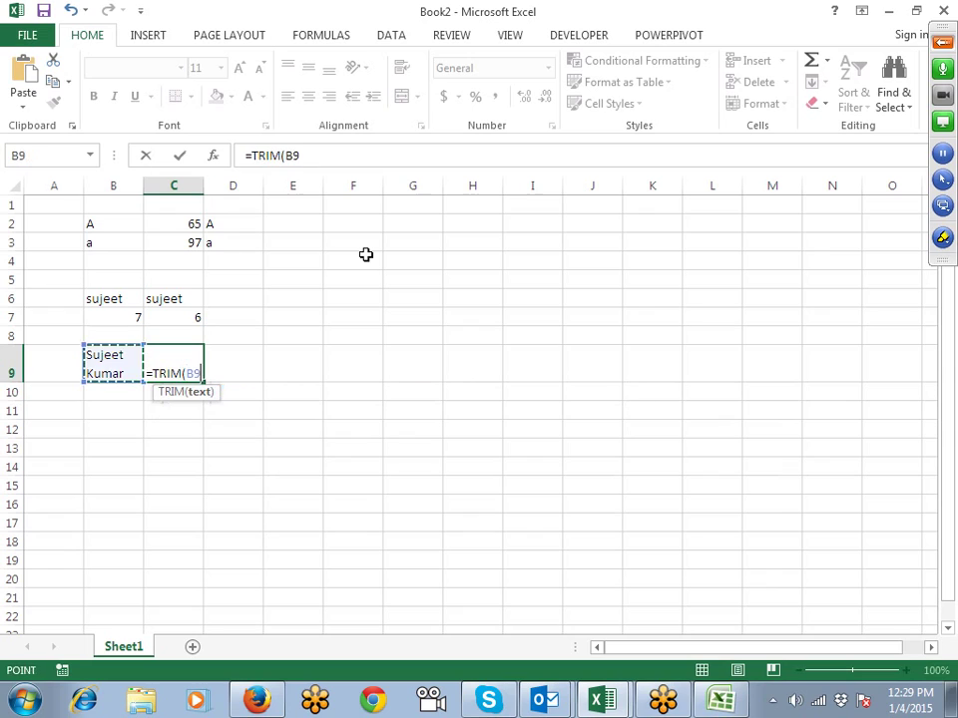
{"action": "key", "text": "Return"}
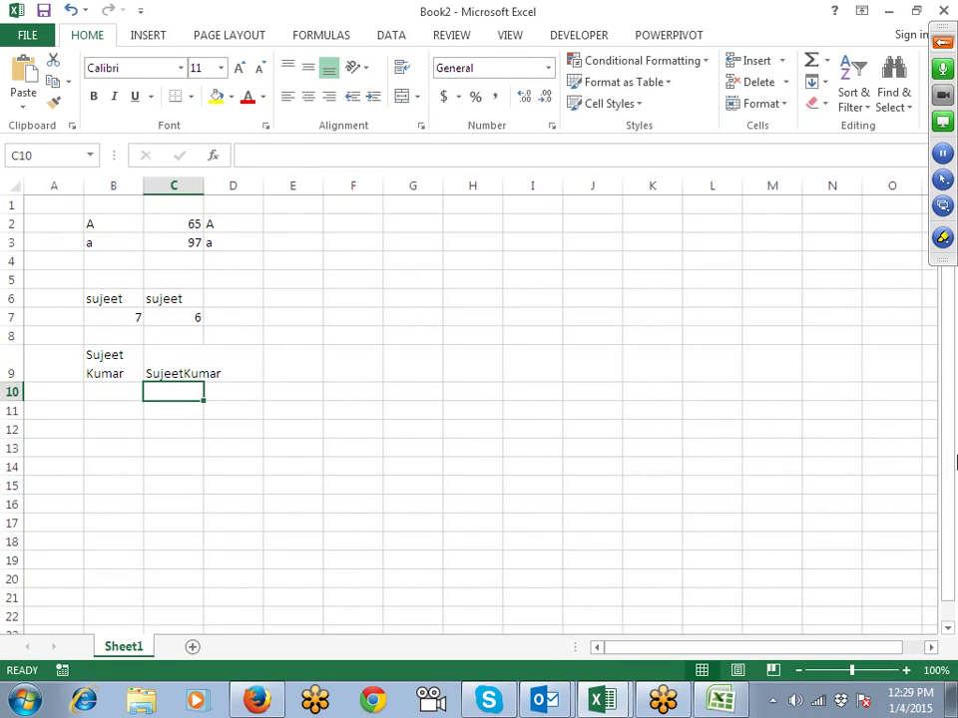
{"action": "left_click", "coordinate": [942, 180]}
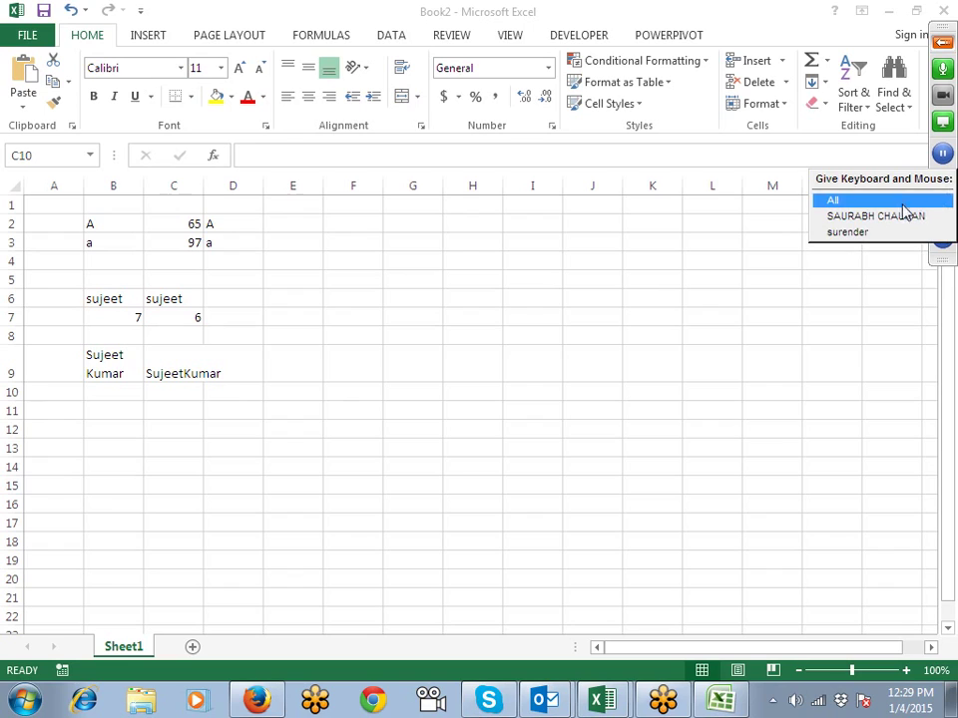
{"action": "left_click", "coordinate": [880, 280]}
{"action": "left_click", "coordinate": [942, 241]}
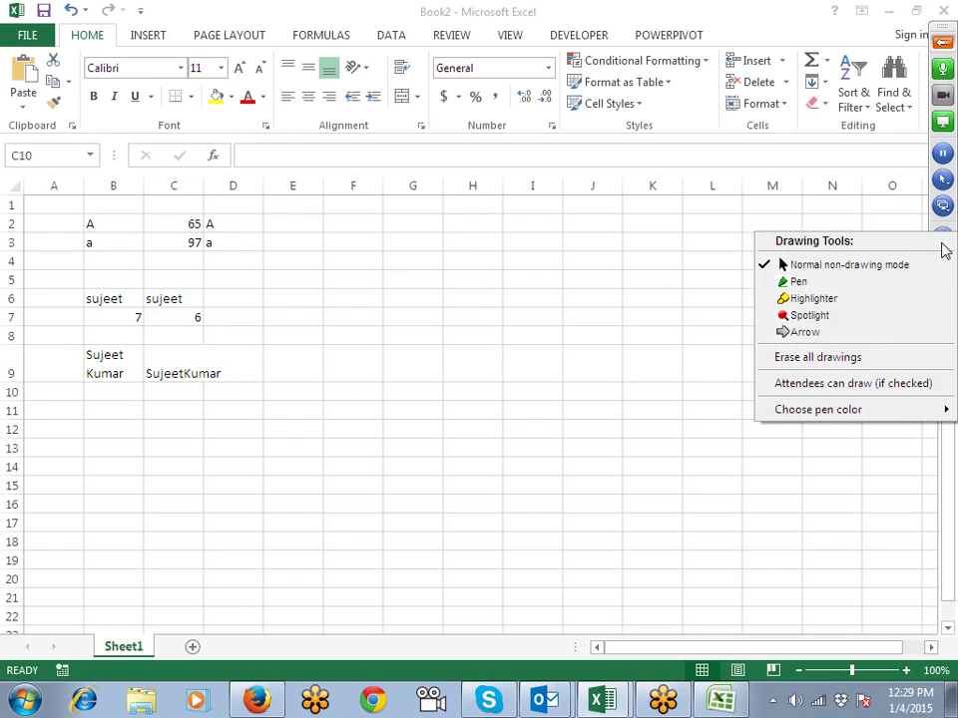
{"action": "left_click", "coordinate": [851, 298]}
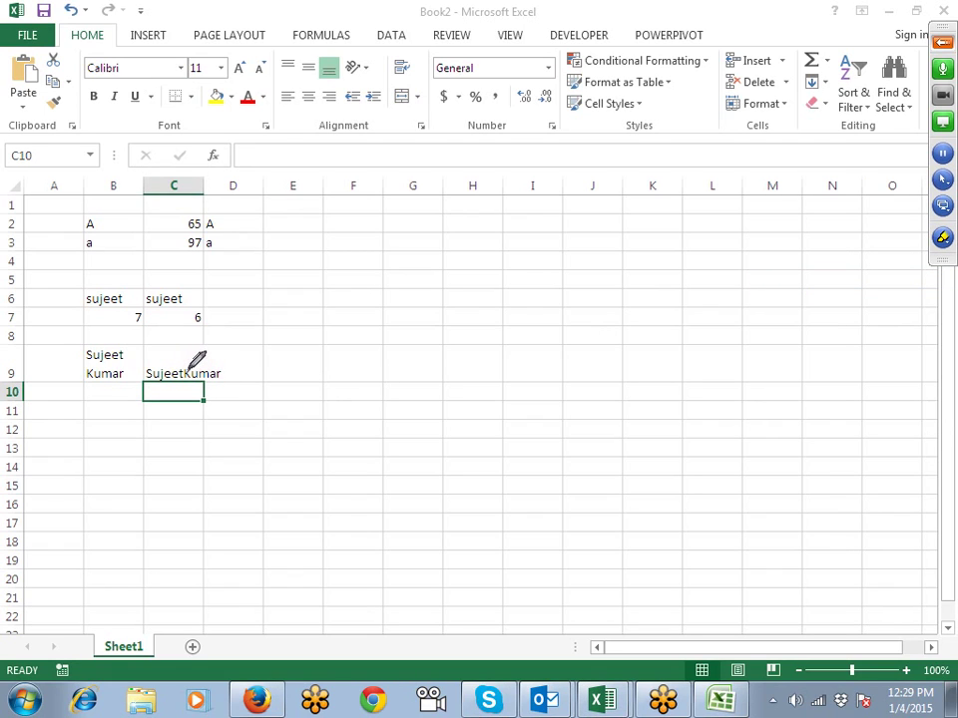
{"action": "mouse_move", "coordinate": [330, 285]}
{"action": "left_mouse_down"}
{"action": "mouse_move", "coordinate": [364, 317]}
{"action": "mouse_move", "coordinate": [333, 294]}
{"action": "mouse_move", "coordinate": [352, 306]}
{"action": "left_mouse_up"}
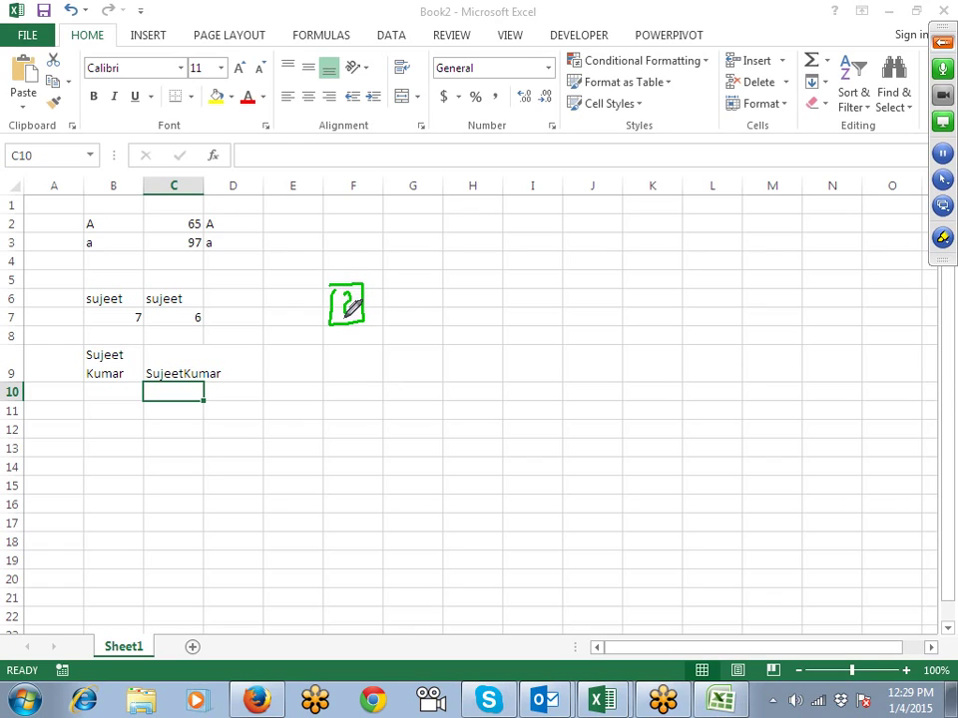
{"action": "right_click", "coordinate": [429, 293]}
{"action": "left_click", "coordinate": [444, 325]}
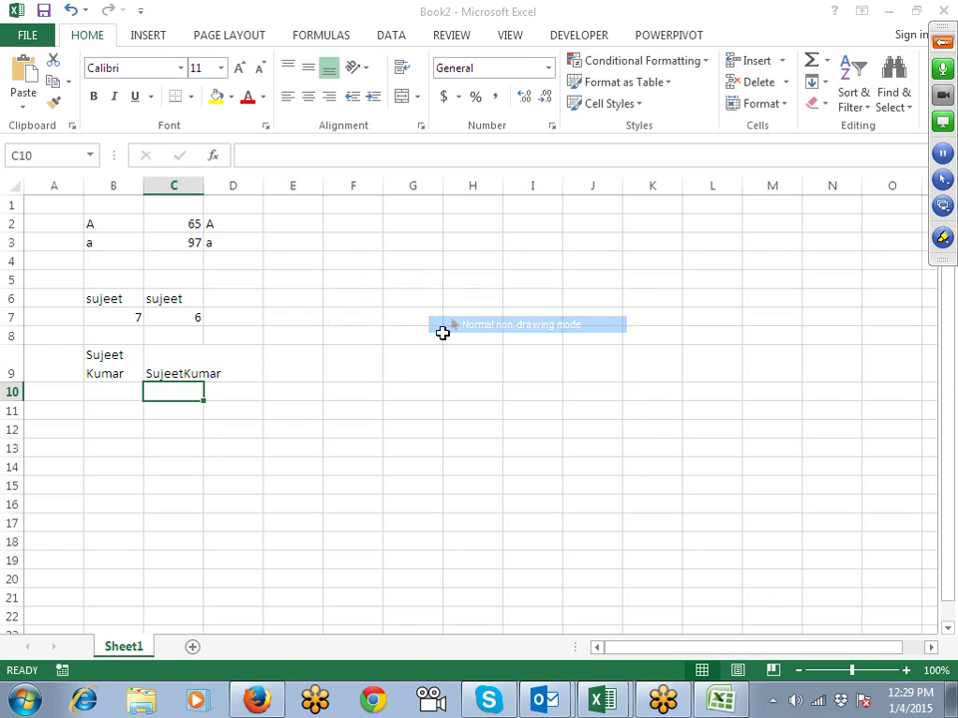
{"action": "left_click", "coordinate": [398, 364]}
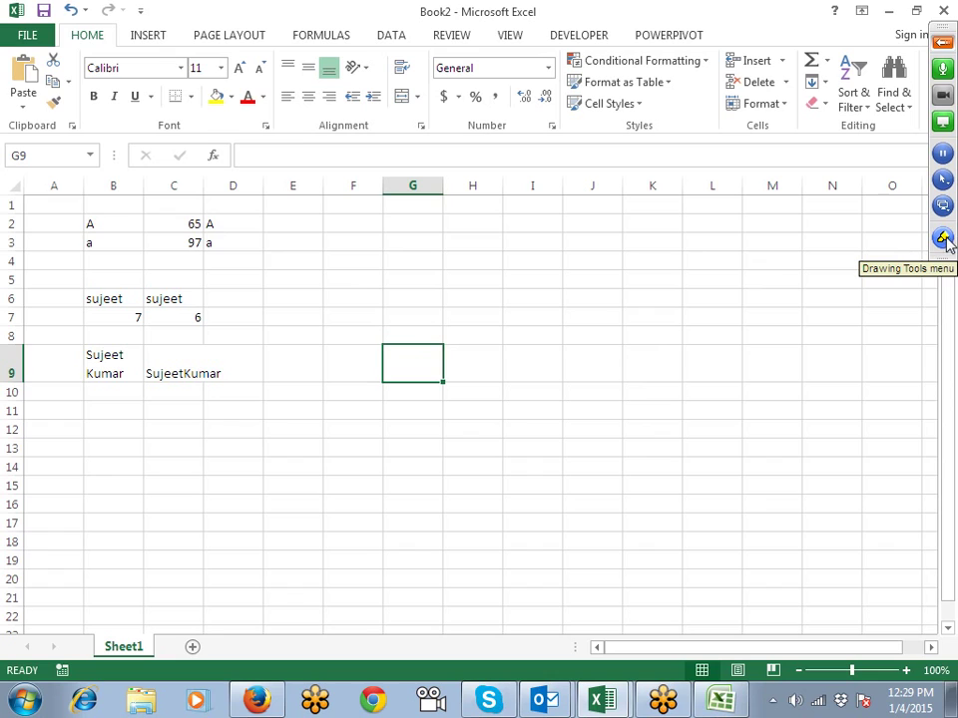
{"action": "left_click", "coordinate": [194, 392]}
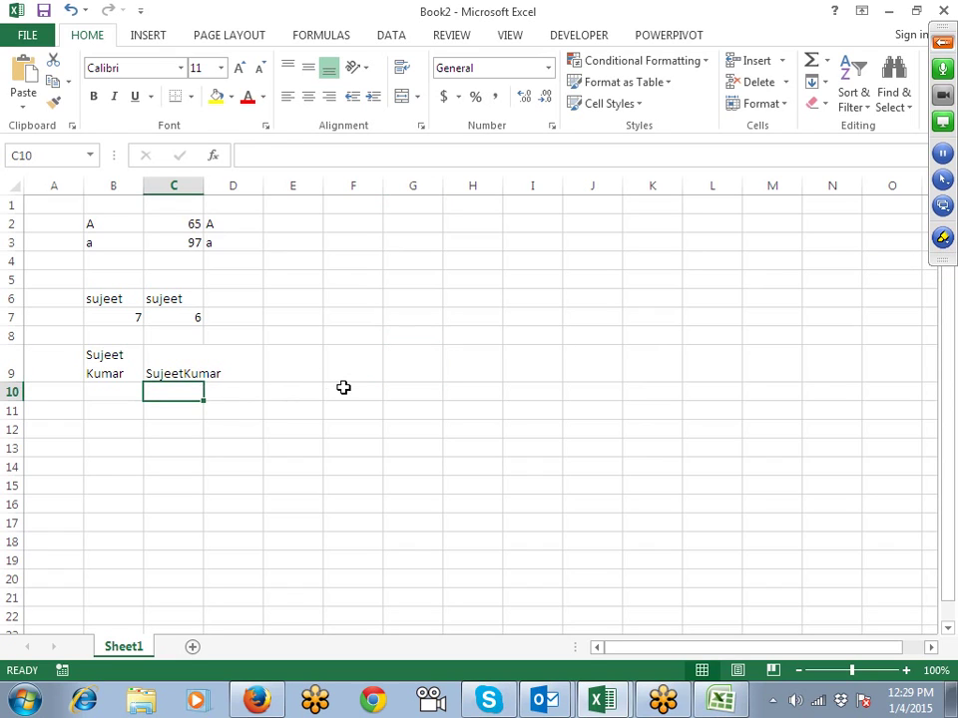
Step: Enter =LEN(C9) in C10, giving a length of 12
{"action": "type", "text": "=le"}
{"action": "key", "text": "Down"}
{"action": "key", "text": "Tab"}
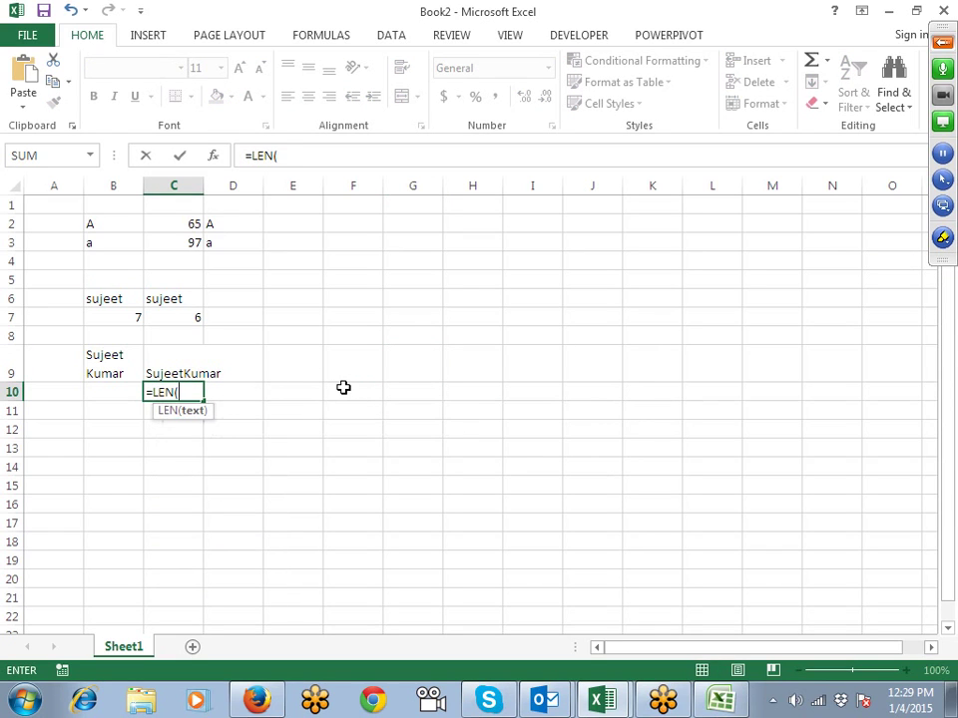
{"action": "key", "text": "Up"}
{"action": "type", "text": ")"}
{"action": "key", "text": "Return"}
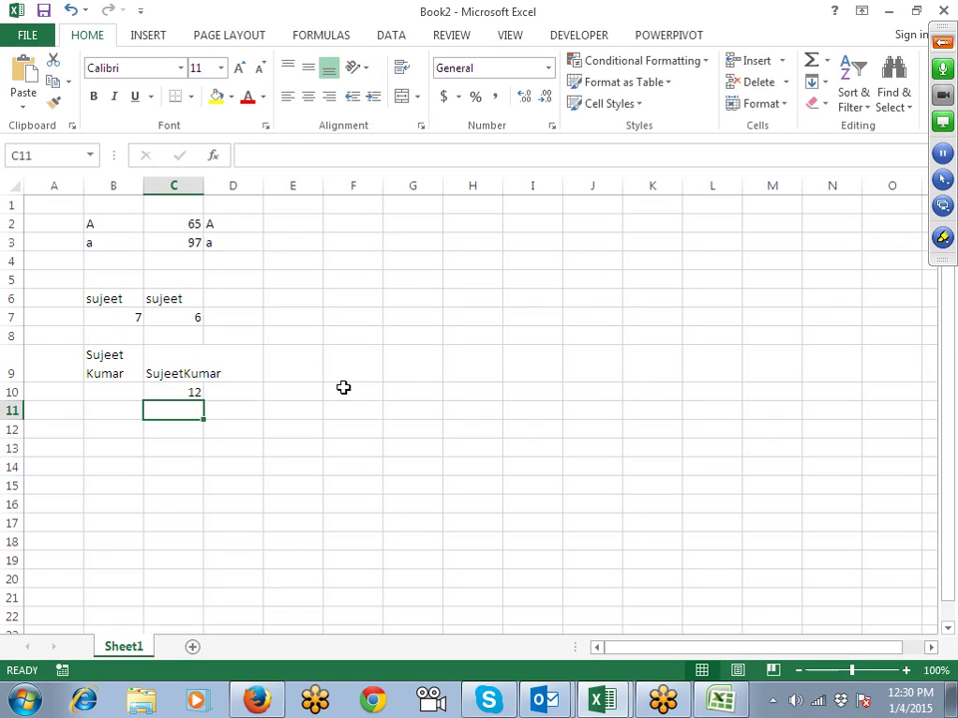
{"action": "key", "text": "Up"}
{"action": "key", "text": "Up"}
Step: Enter =CLEAN(C9) in D9 to make a cleaned copy of the joined name
{"action": "key", "text": "Right"}
{"action": "type", "text": "=cl"}
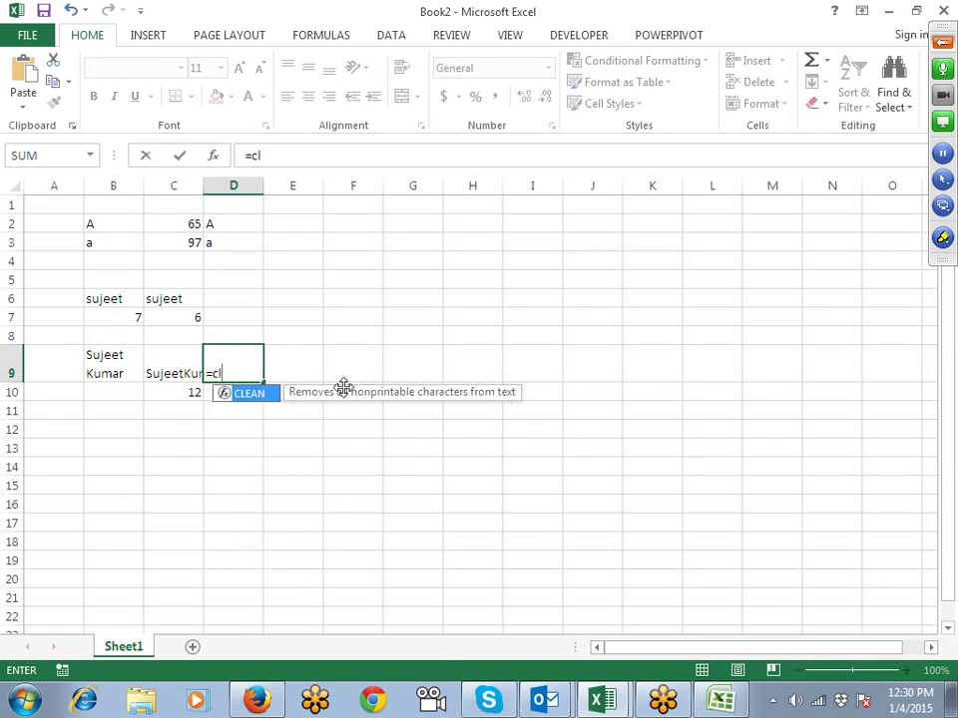
{"action": "key", "text": "Tab"}
{"action": "key", "text": "Left"}
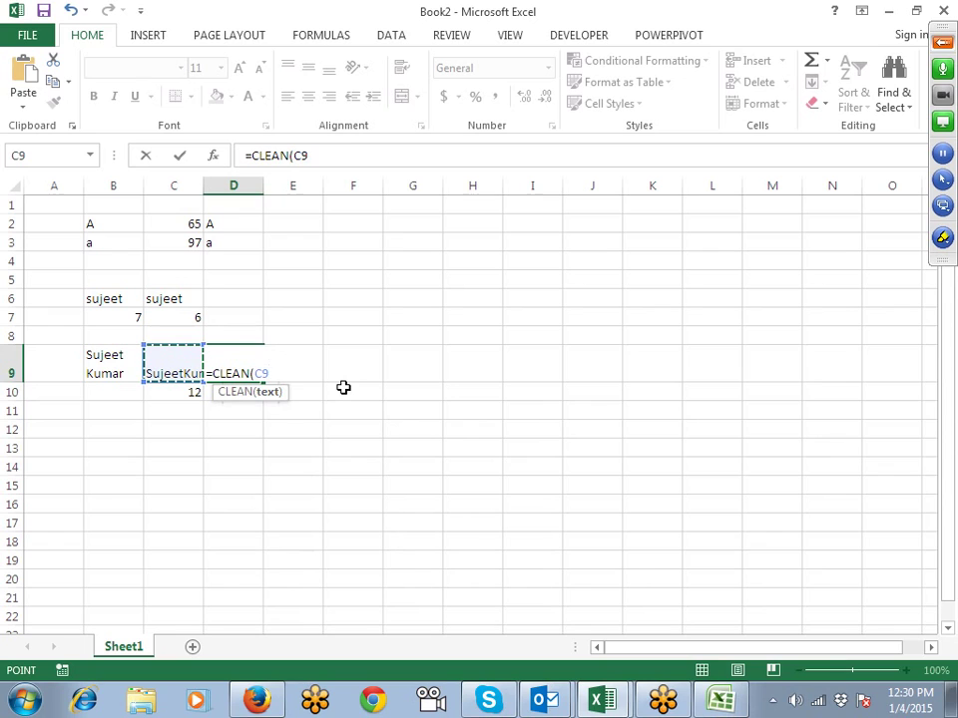
{"action": "type", "text": ")"}
{"action": "key", "text": "Return"}
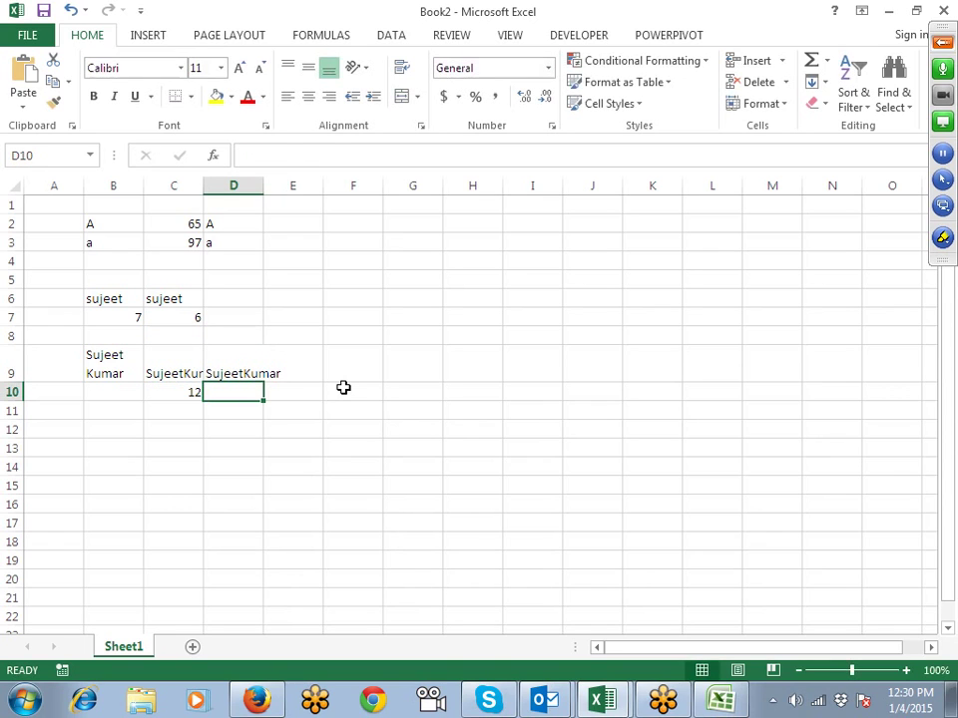
Step: Enter =LEN(D9) in D10, giving 11, and review the formulas
{"action": "type", "text": "="}
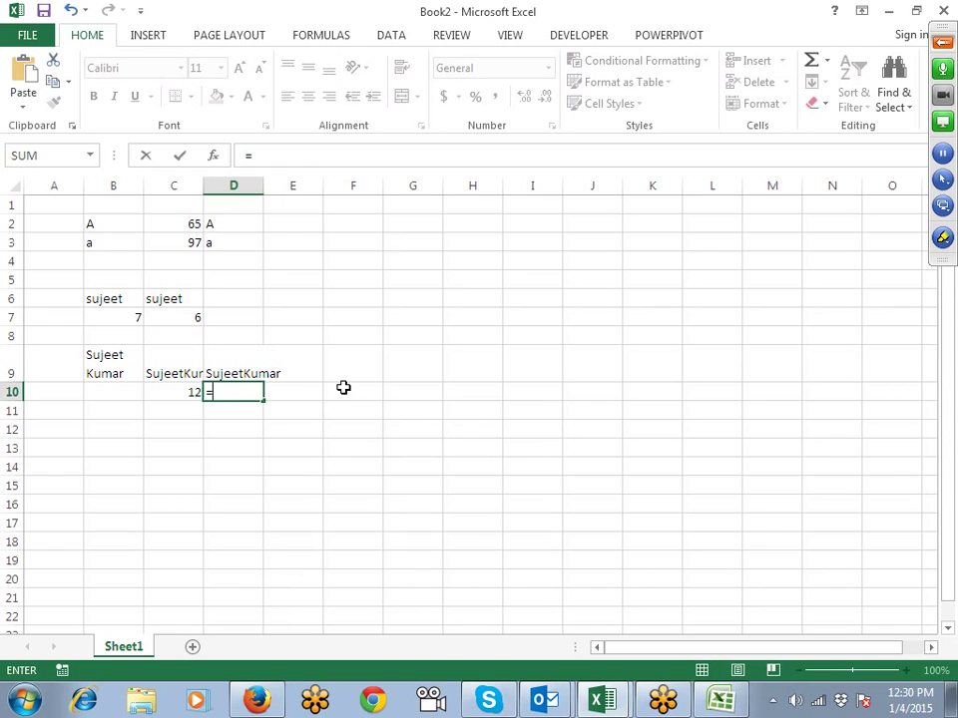
{"action": "type", "text": "len"}
{"action": "key", "text": "Tab"}
{"action": "key", "text": "Up"}
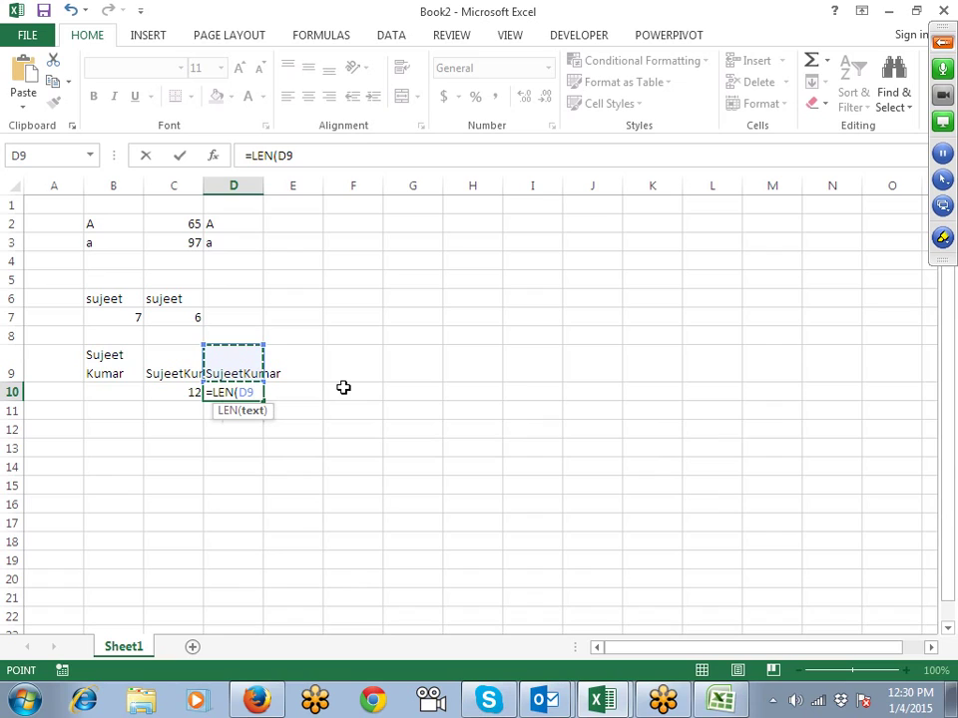
{"action": "type", "text": ")"}
{"action": "key", "text": "Return"}
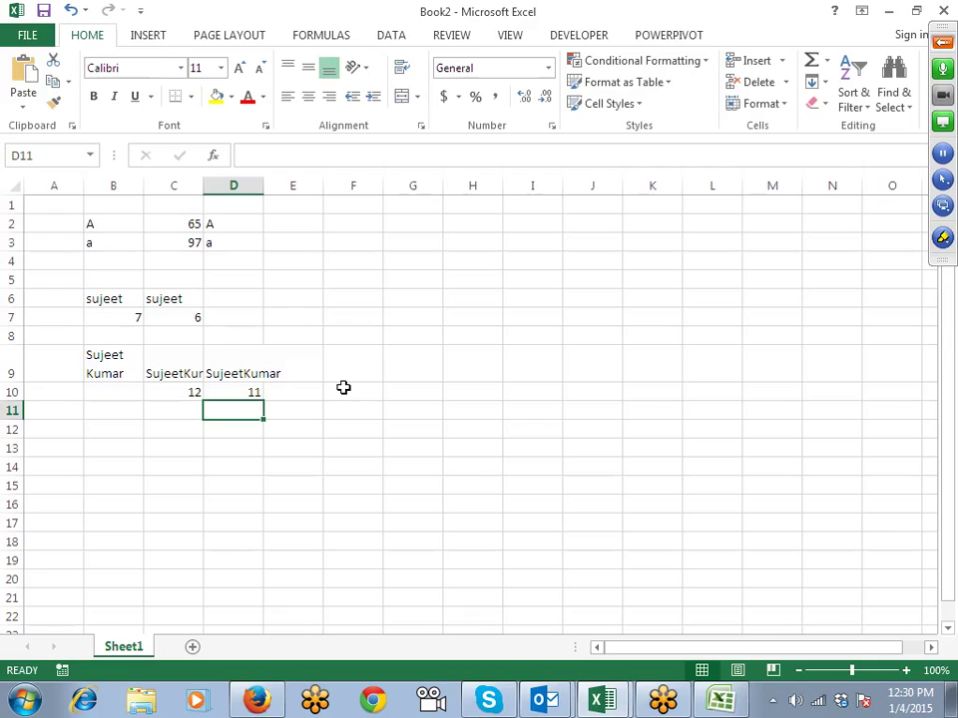
{"action": "key", "text": "Up"}
{"action": "key", "text": "Up"}
{"action": "key", "text": "Down"}
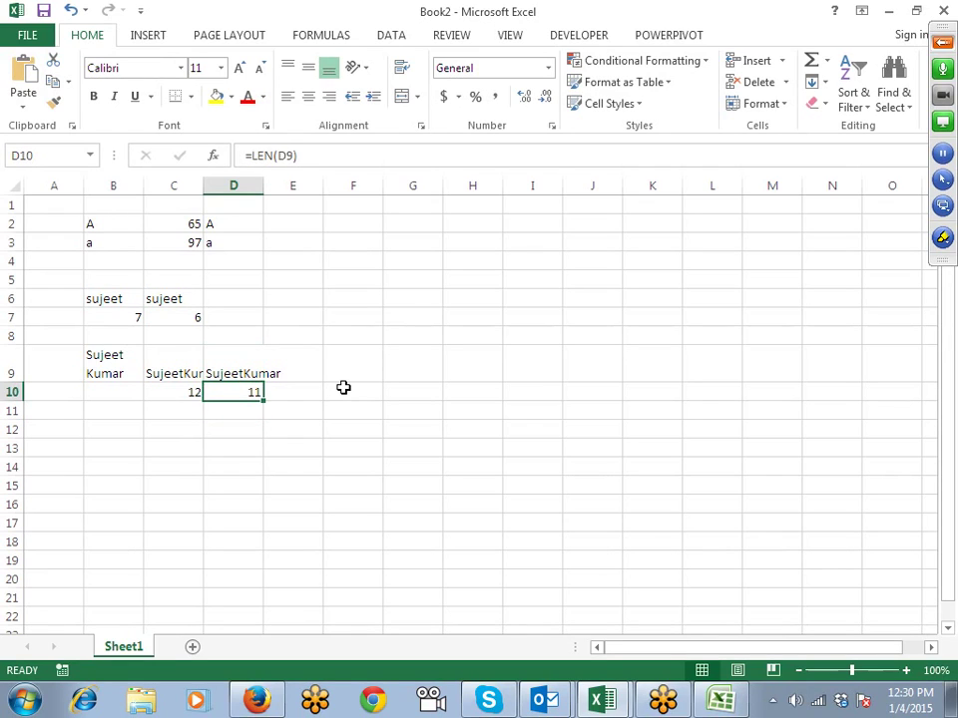
{"action": "key", "text": "Down"}
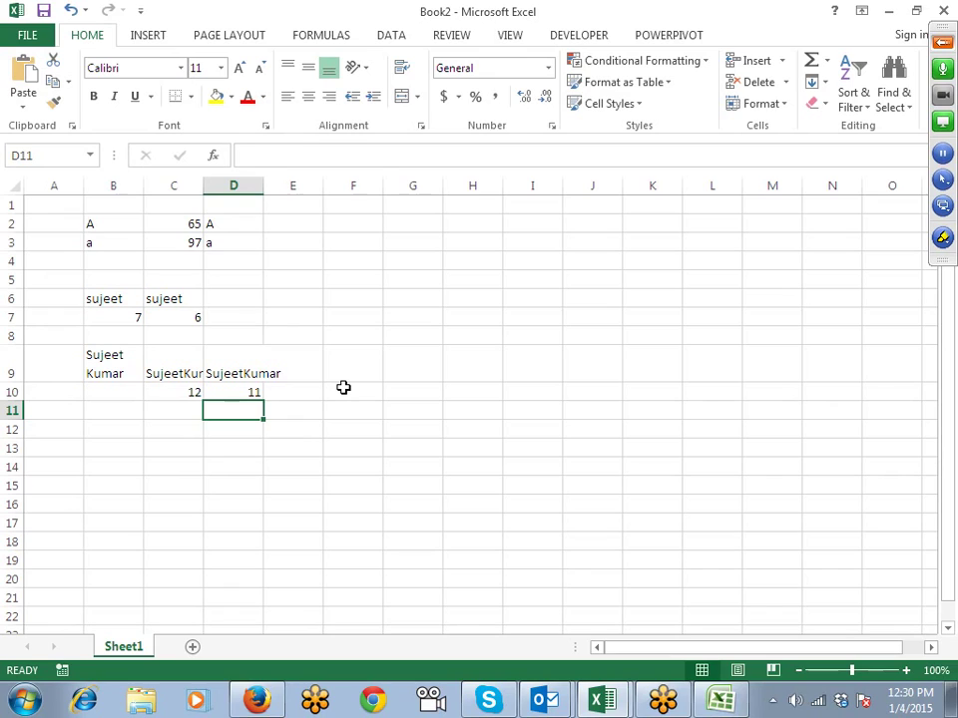
{"action": "key", "text": "Up"}
{"action": "key", "text": "Up"}
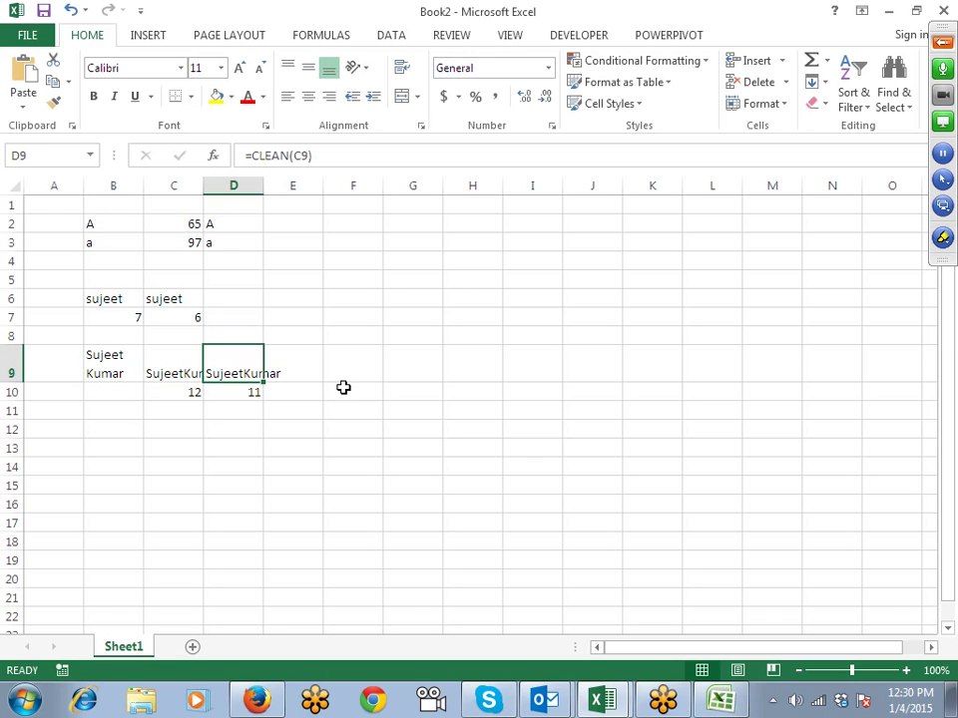
{"action": "key", "text": "Right"}
{"action": "key", "text": "Right"}
{"action": "key", "text": "Up"}
{"action": "key", "text": "Up"}
{"action": "key", "text": "Up"}
{"action": "key", "text": "Up"}
{"action": "key", "text": "Up"}
{"action": "key", "text": "Up"}
{"action": "key", "text": "Up"}
{"action": "key", "text": "Up"}
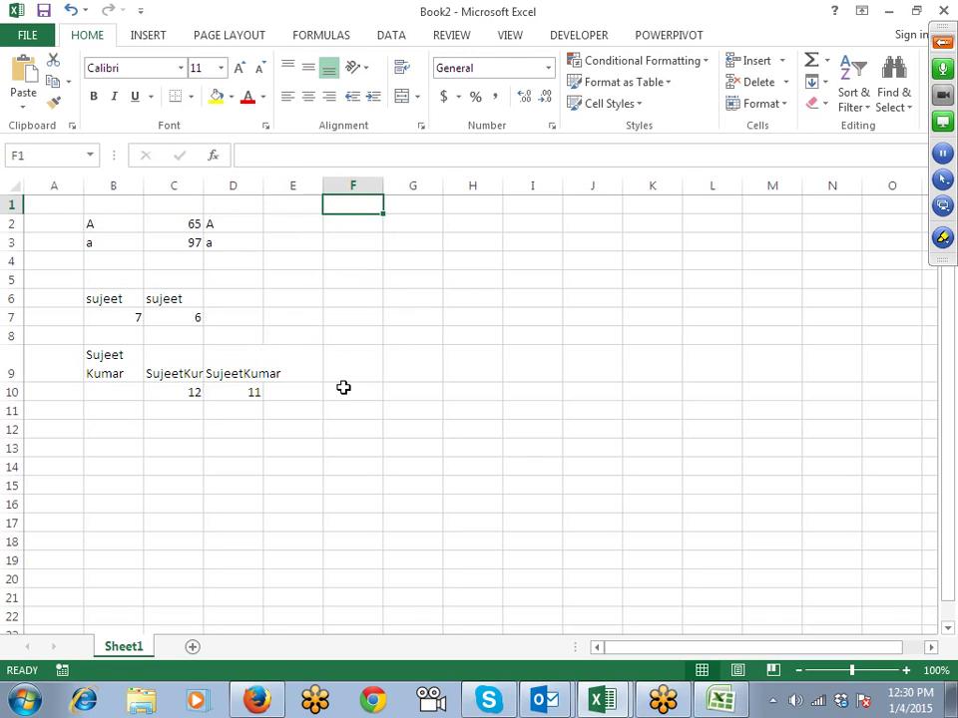
Step: Enter 123.369.852 in F1 and autofit column F to show it in full
{"action": "type", "text": "123.36"}
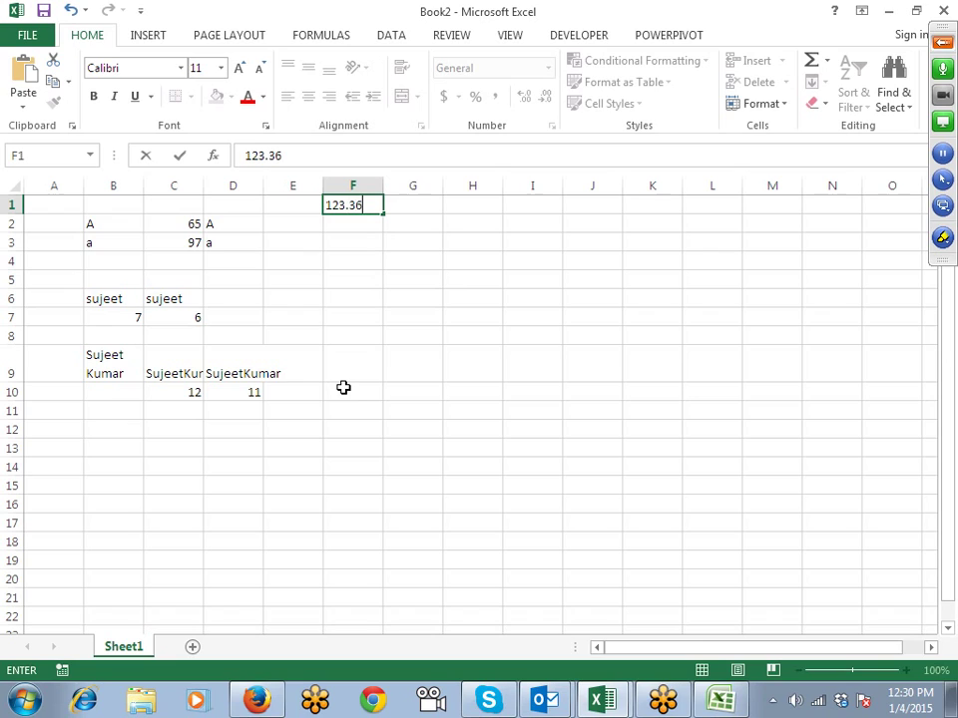
{"action": "type", "text": "9.852"}
{"action": "key", "text": "Return"}
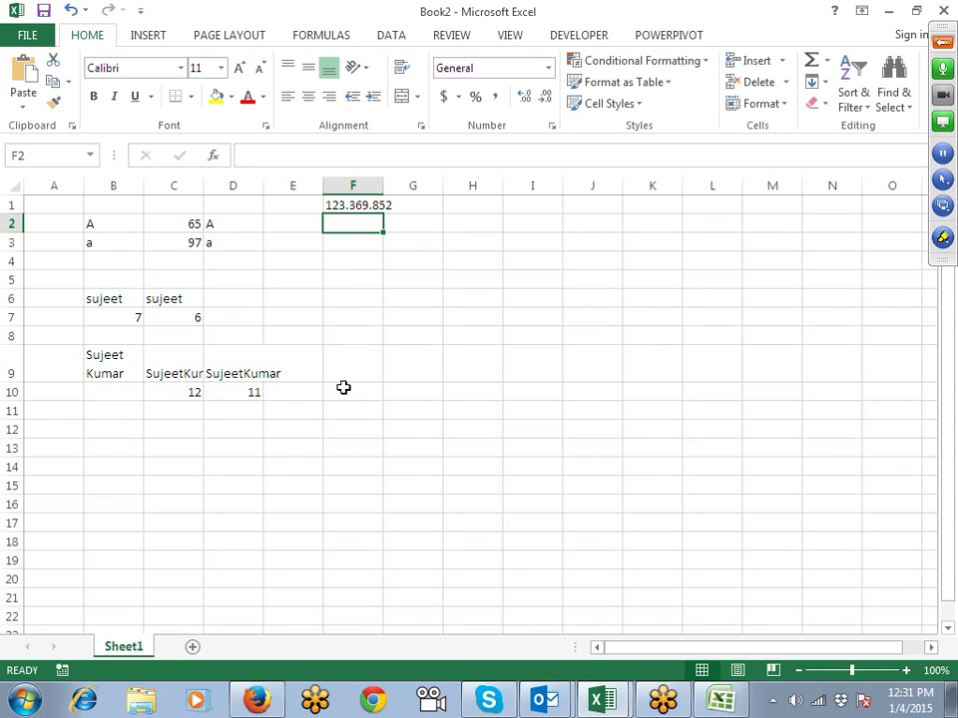
{"action": "key", "text": "Up"}
{"action": "key", "text": "Down"}
{"action": "key", "text": "Right"}
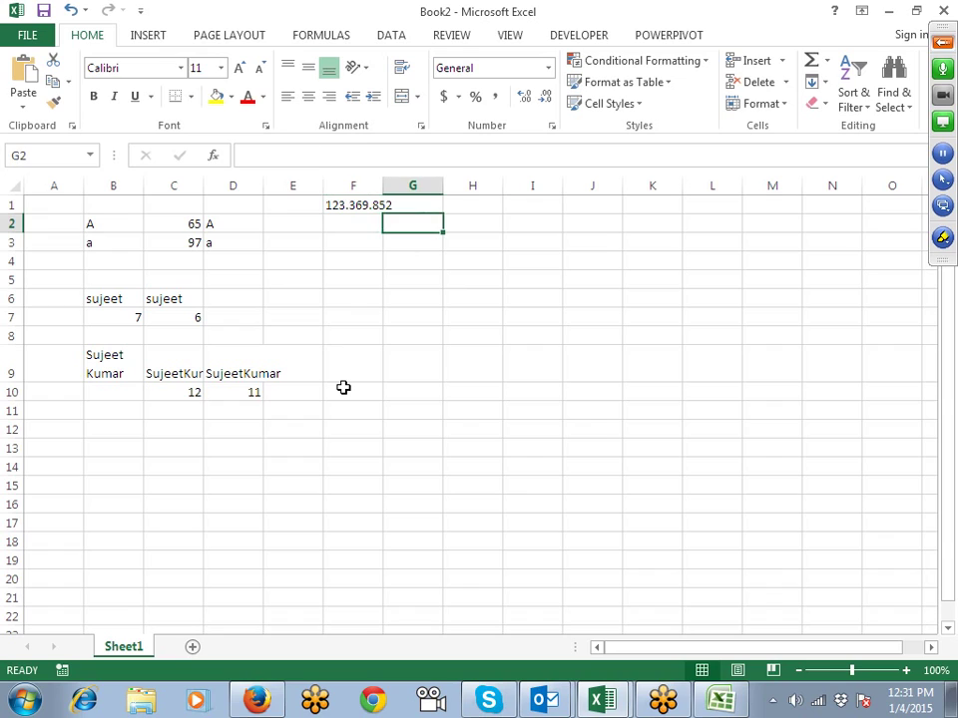
{"action": "double_click", "coordinate": [384, 185]}
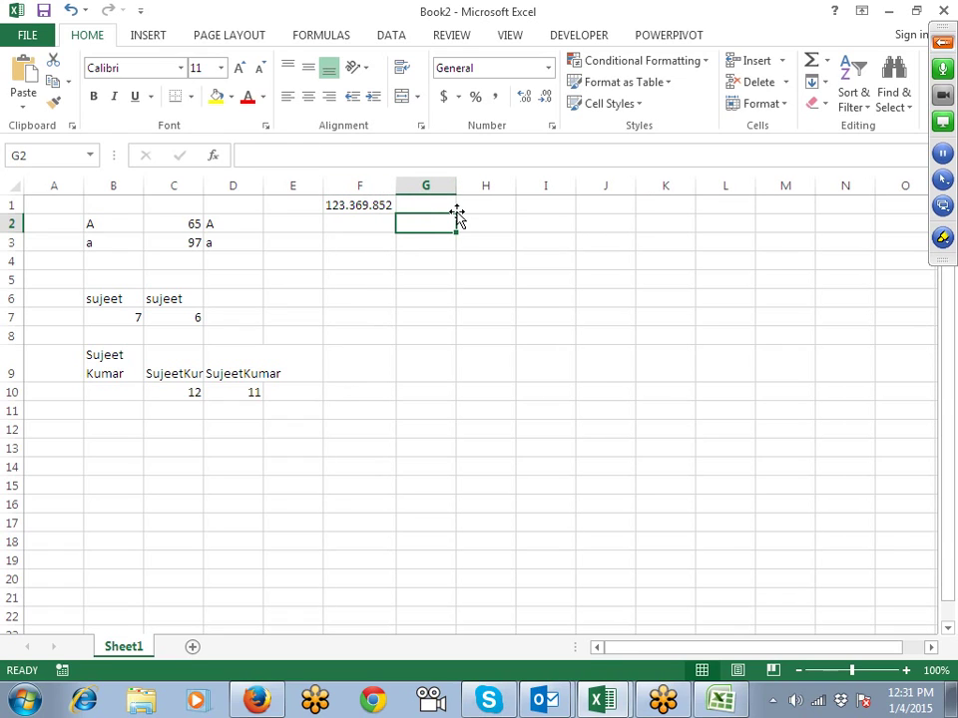
Step: From G1, open Find and Replace and close it without changes
{"action": "key", "text": "Up"}
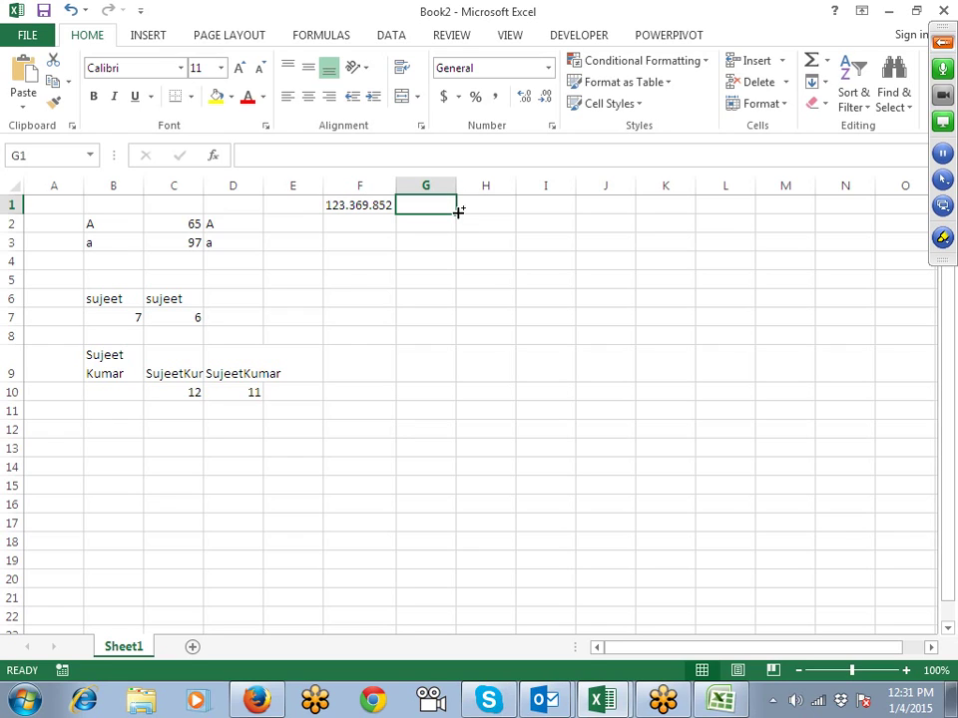
{"action": "key", "text": "ctrl+h"}
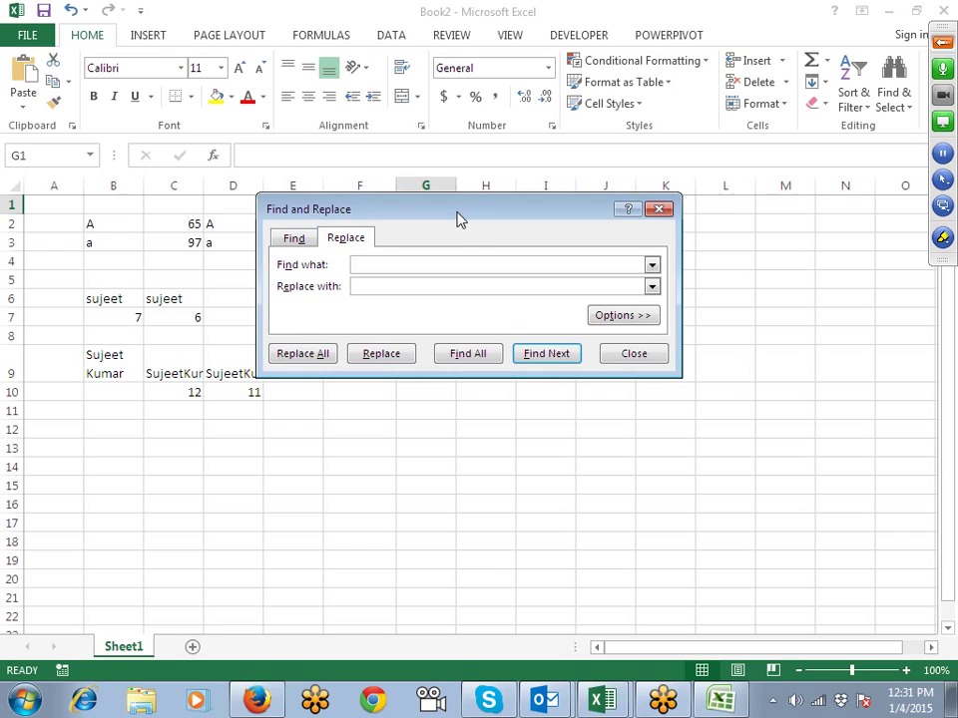
{"action": "key", "text": "Escape"}
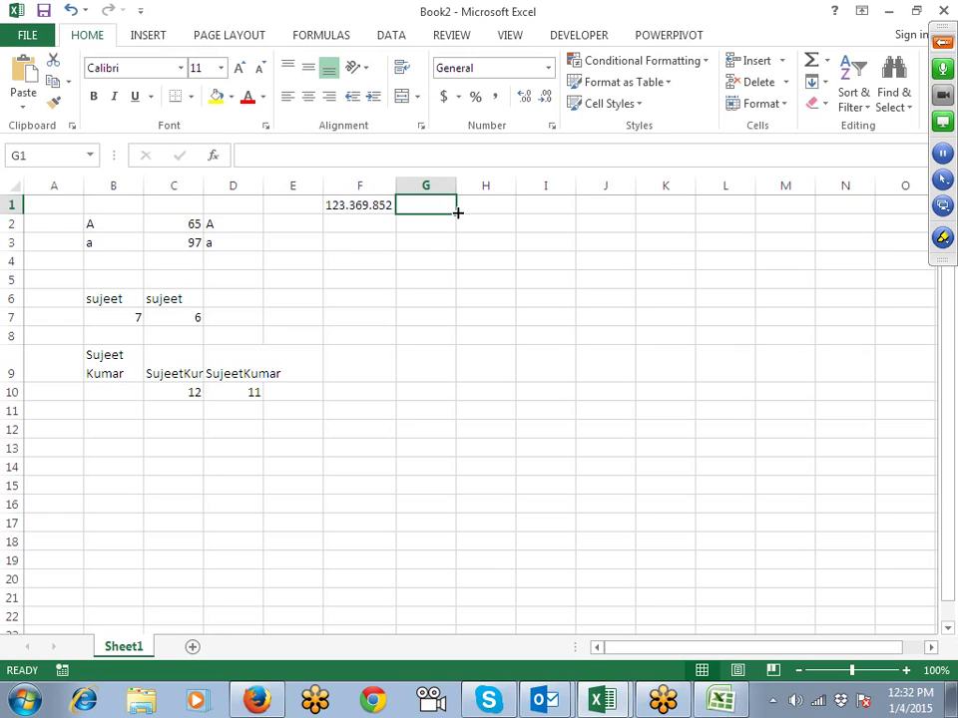
Step: Enter =SUBSTITUTE(F1,".","-") in G1 and autofit column G to show 123-369-852
{"action": "type", "text": "=sub"}
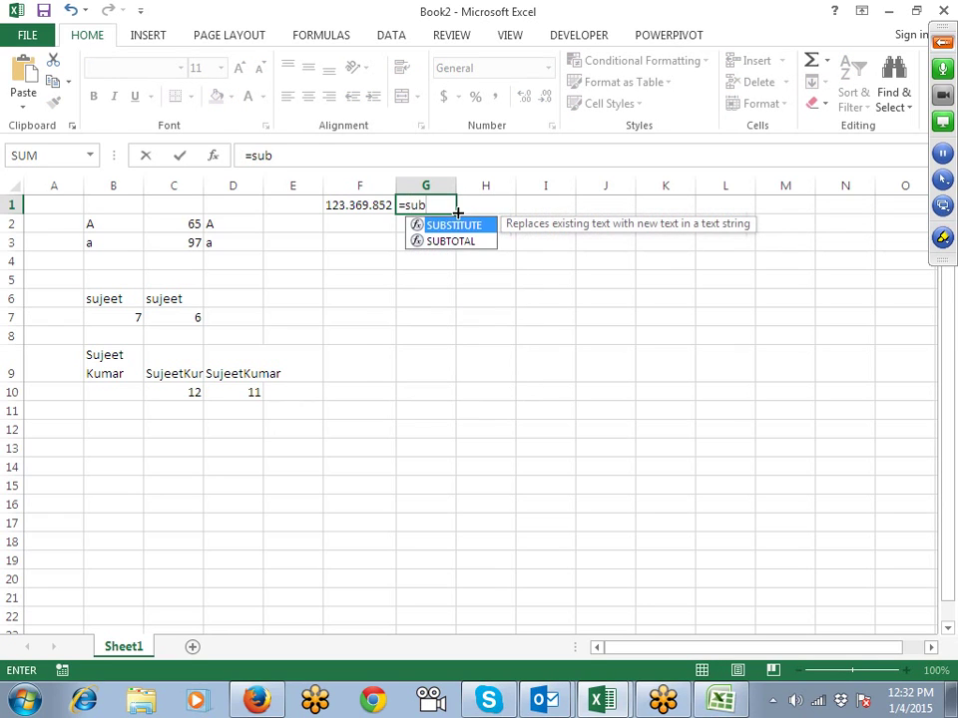
{"action": "key", "text": "Tab"}
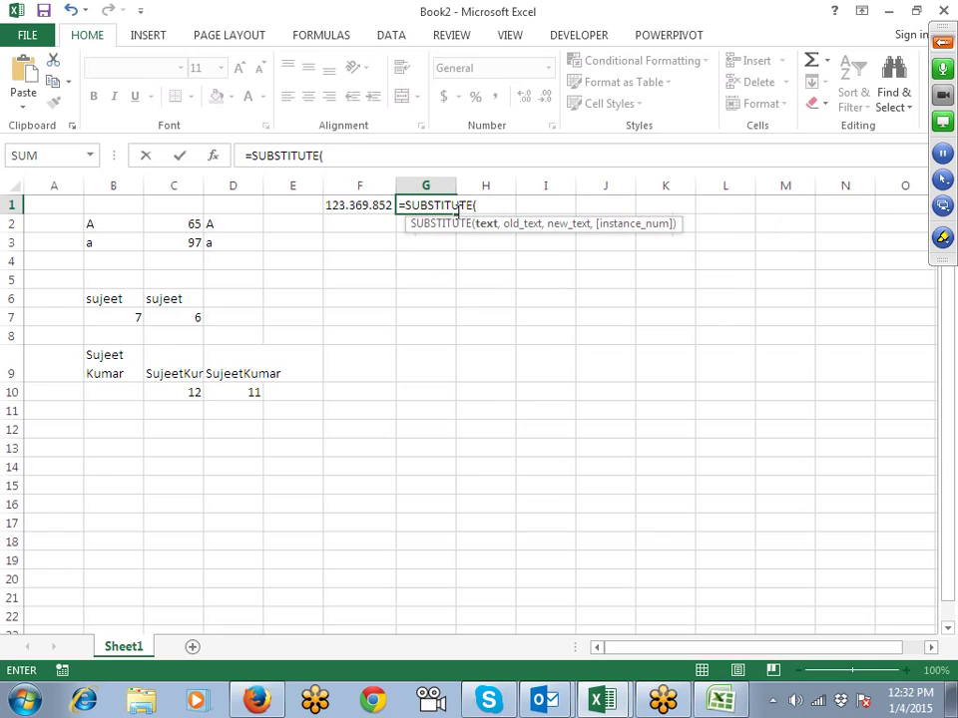
{"action": "key", "text": "Left"}
{"action": "type", "text": ",\""}
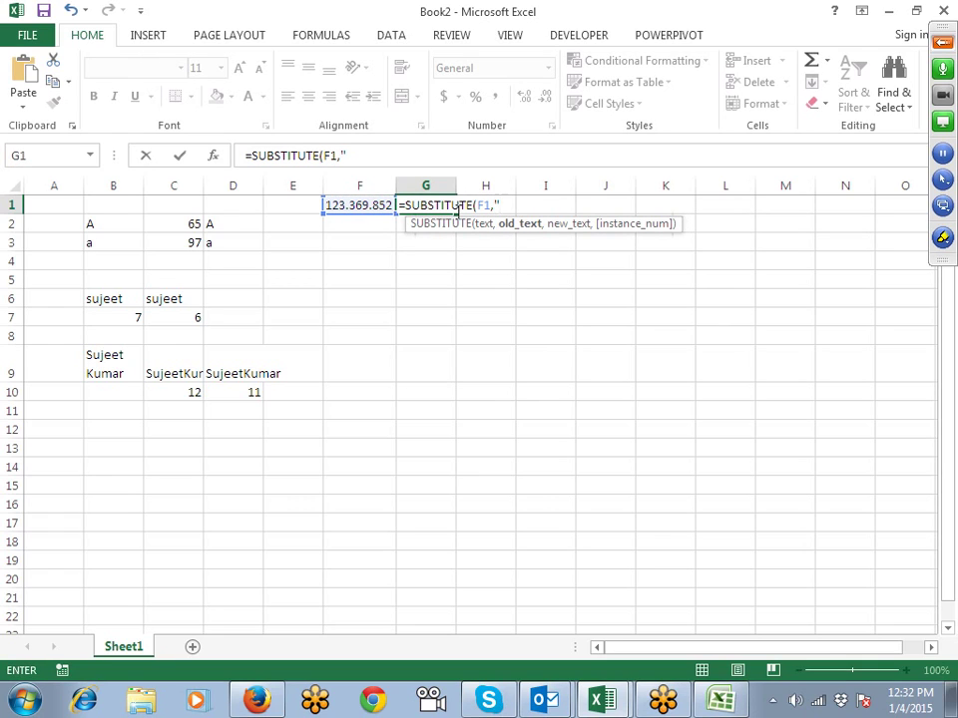
{"action": "type", "text": ".\",\"-"}
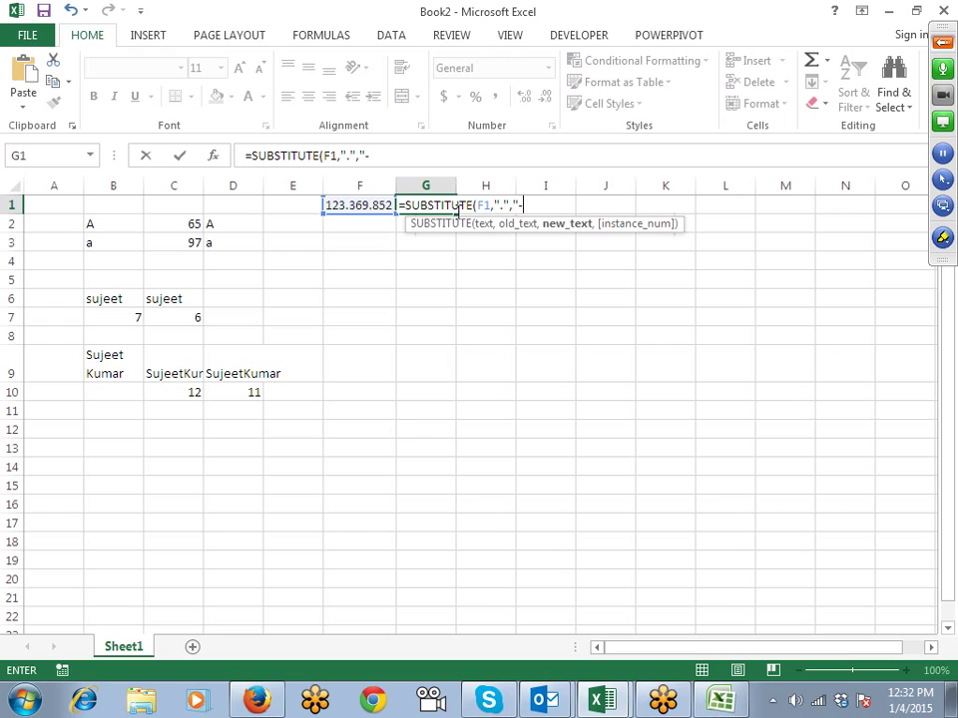
{"action": "type", "text": "\""}
{"action": "key", "text": "Return"}
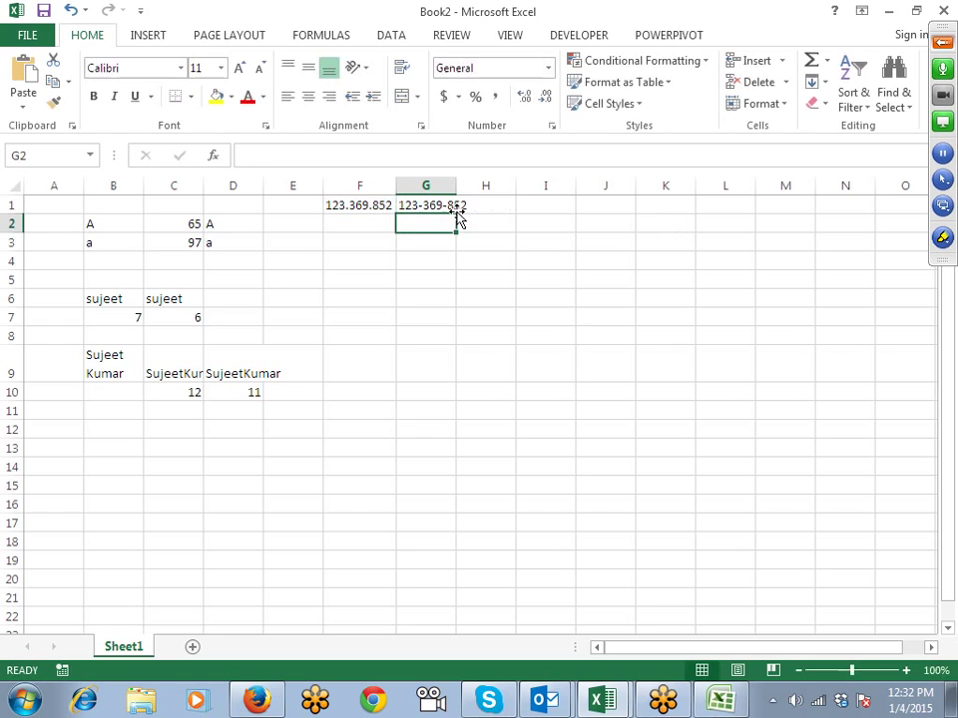
{"action": "key", "text": "Up"}
{"action": "key", "text": "Left"}
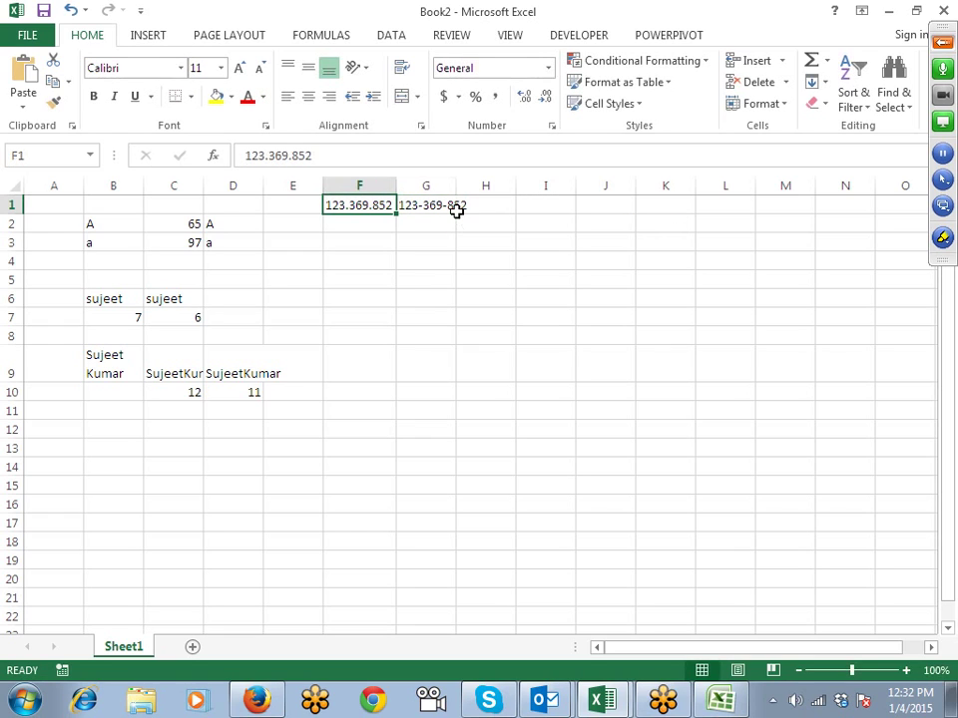
{"action": "key", "text": "Right"}
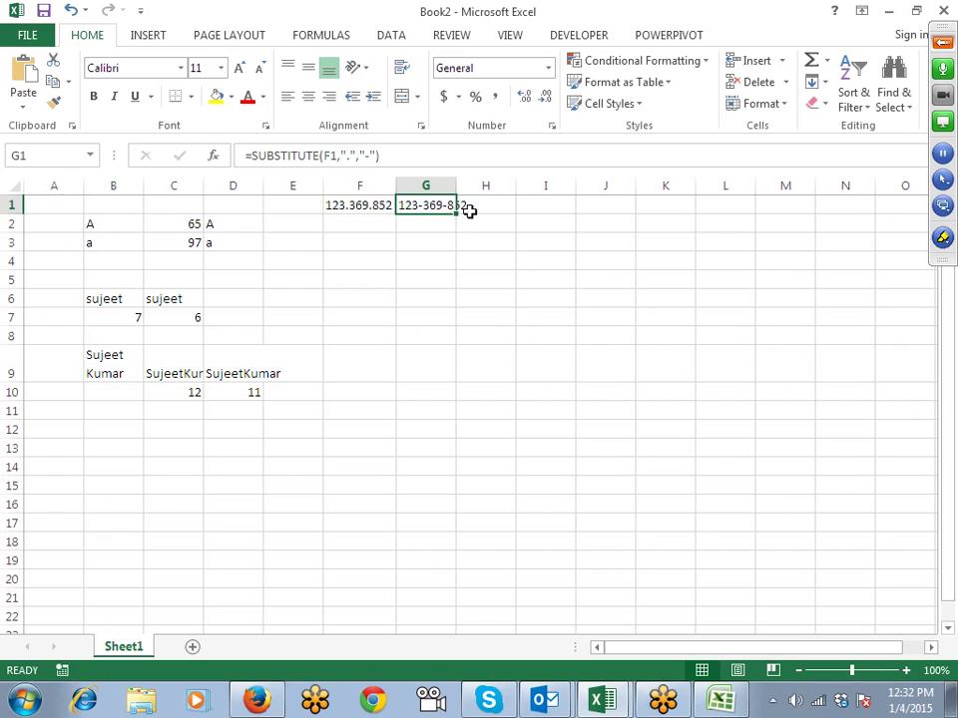
{"action": "double_click", "coordinate": [457, 187]}
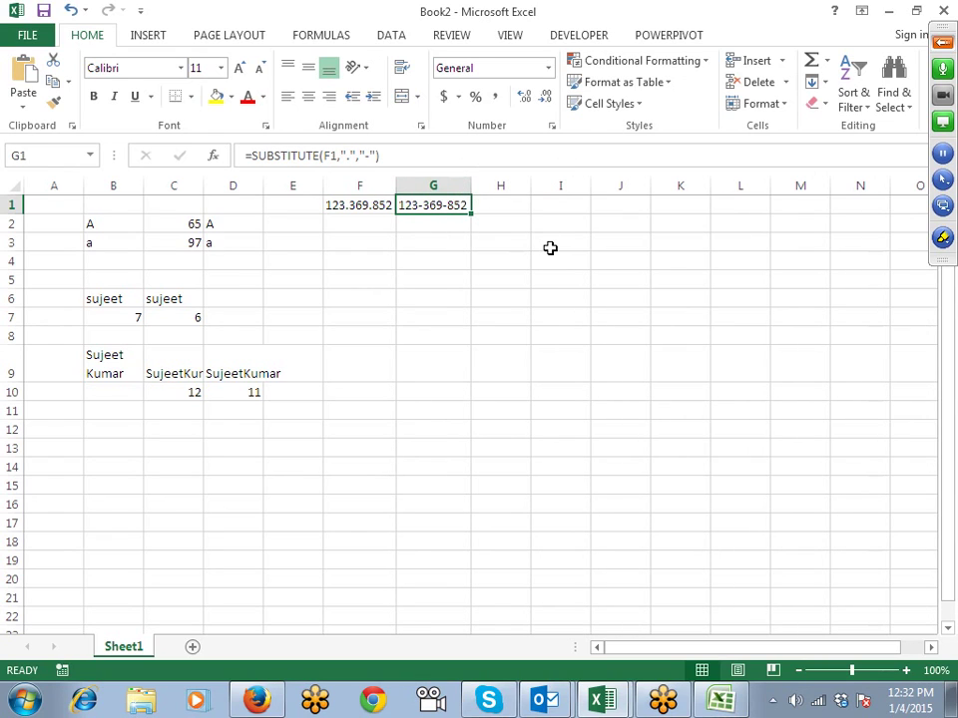
Step: Try instance number 1 in G1's SUBSTITUTE formula, then remove it again
{"action": "key", "text": "F2"}
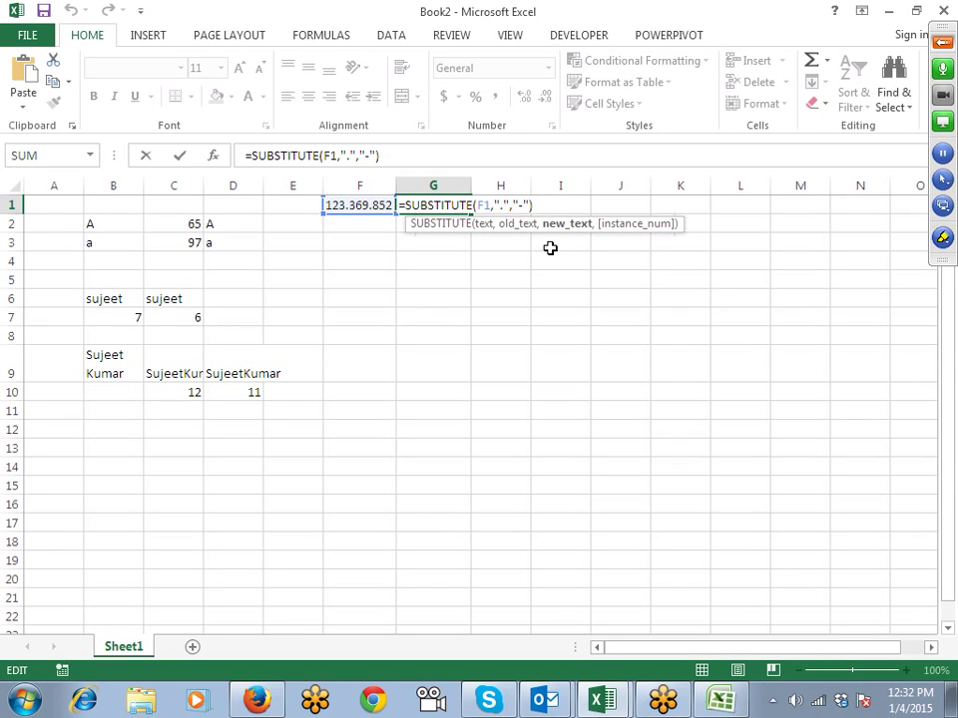
{"action": "type", "text": ",1"}
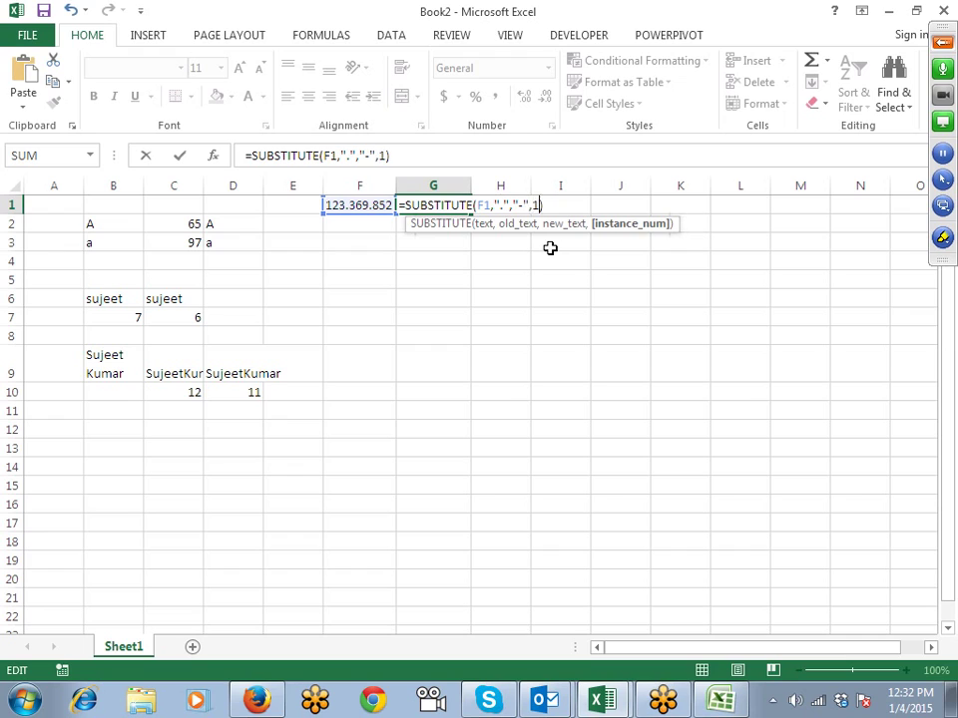
{"action": "key", "text": "Return"}
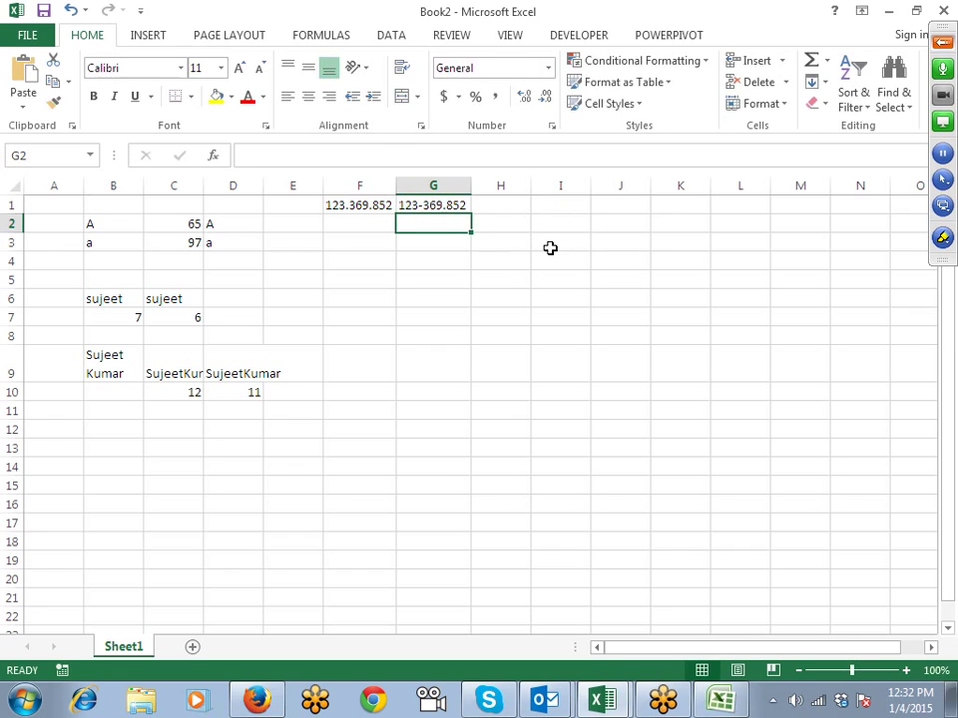
{"action": "key", "text": "Up"}
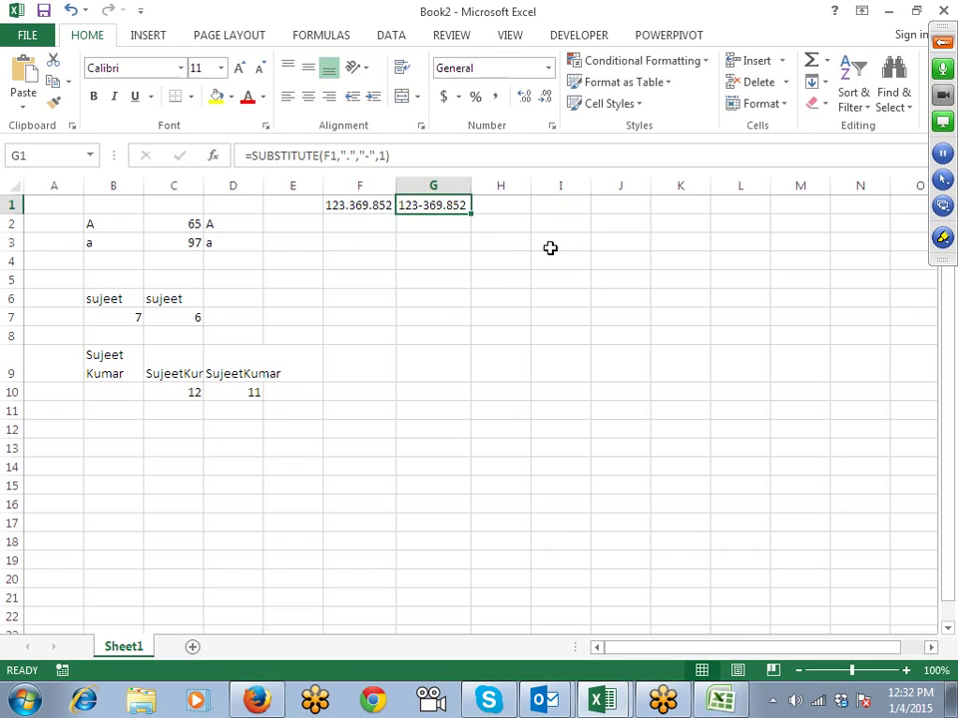
{"action": "key", "text": "F2"}
{"action": "key", "text": "Left"}
{"action": "key", "text": "Left"}
{"action": "key", "text": "Left"}
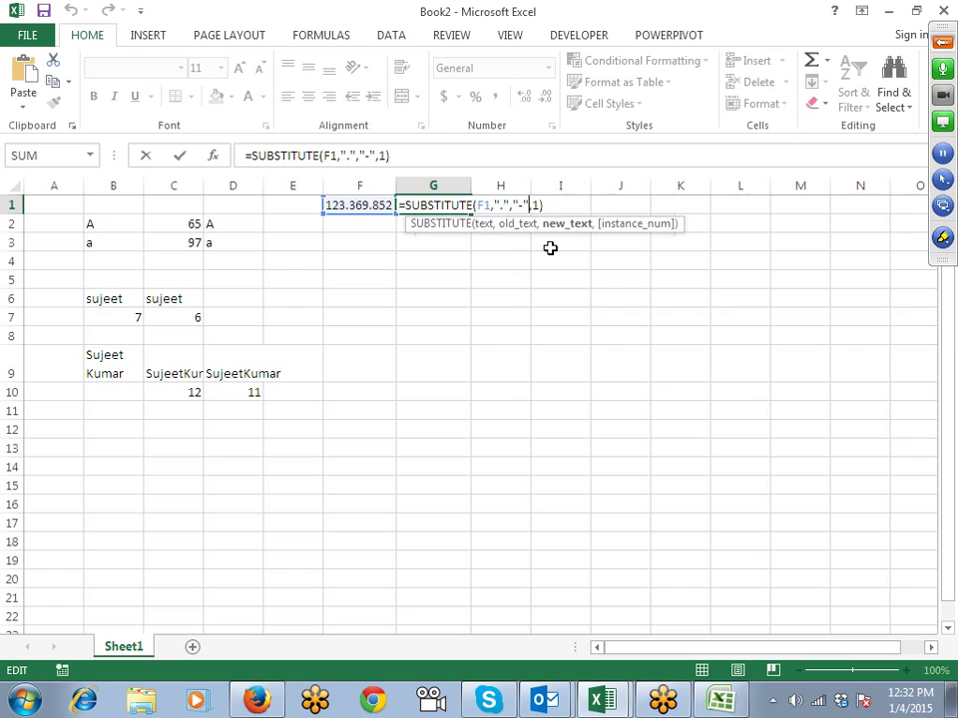
{"action": "key", "text": "Delete"}
{"action": "key", "text": "Delete"}
{"action": "key", "text": "Return"}
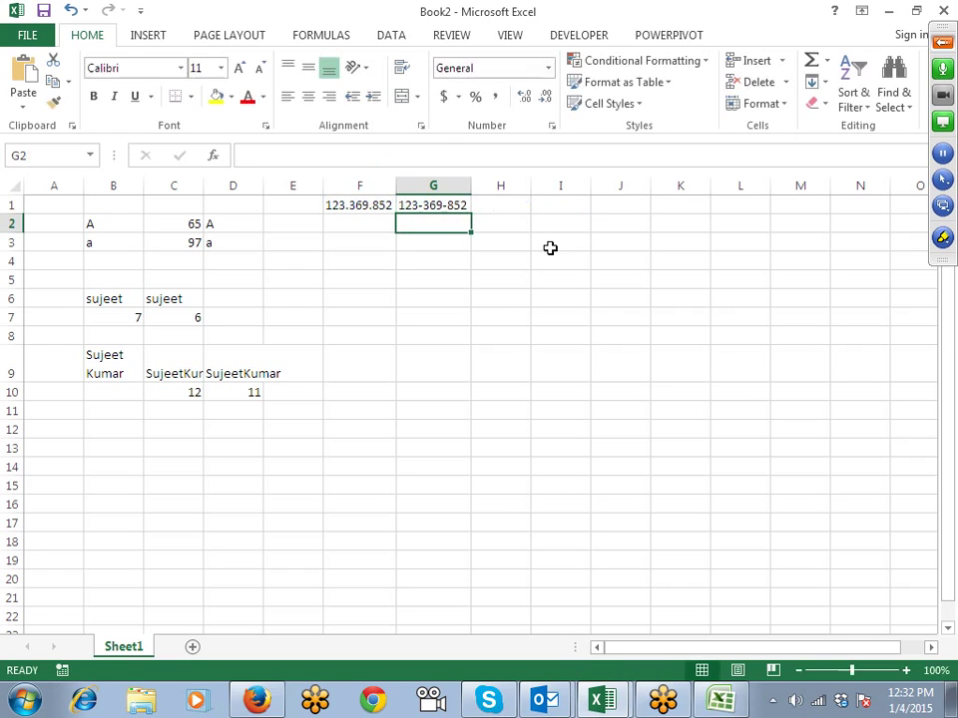
{"action": "key", "text": "Up"}
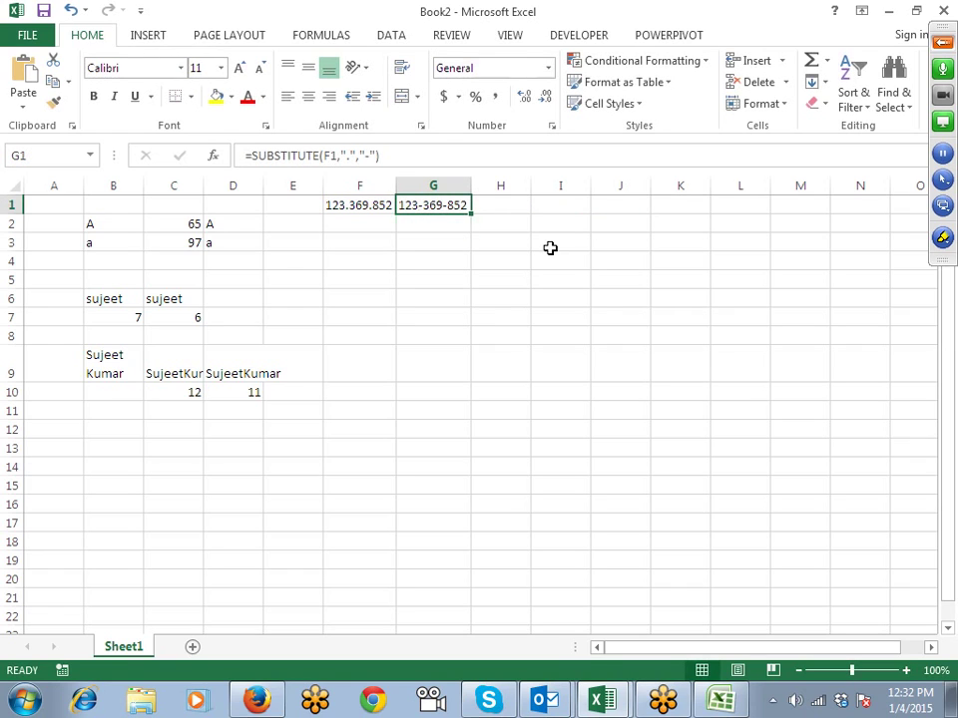
Step: Re-edit G1's formula, adding and deleting a comma so all dots still become dashes
{"action": "key", "text": "F2"}
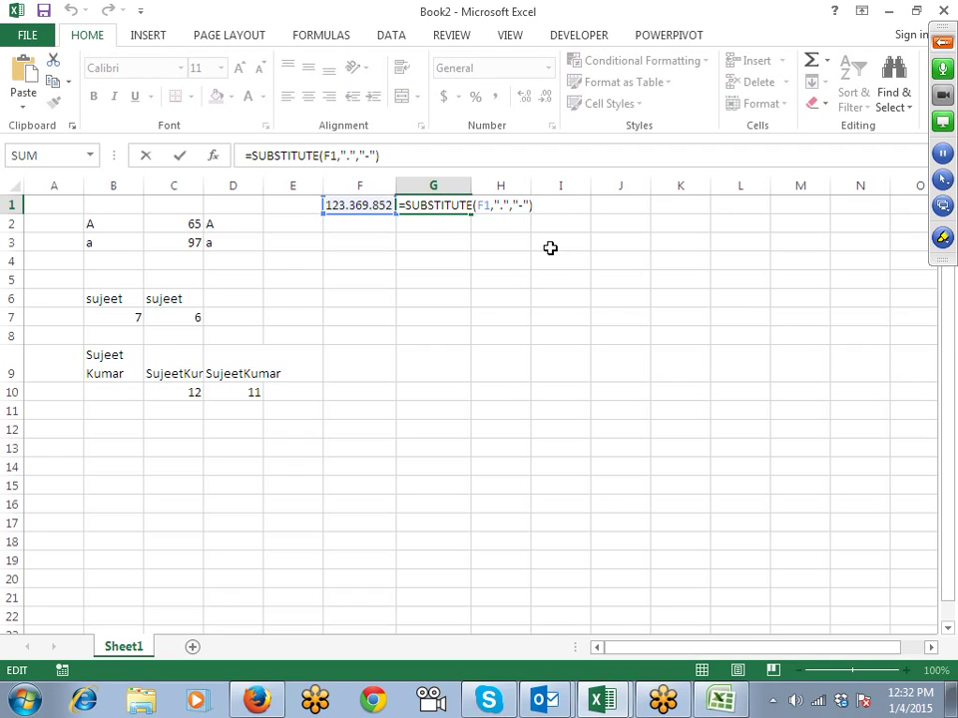
{"action": "key", "text": "Left"}
{"action": "key", "text": "Left"}
{"action": "key", "text": "Left"}
{"action": "key", "text": "Left"}
{"action": "key", "text": "Left"}
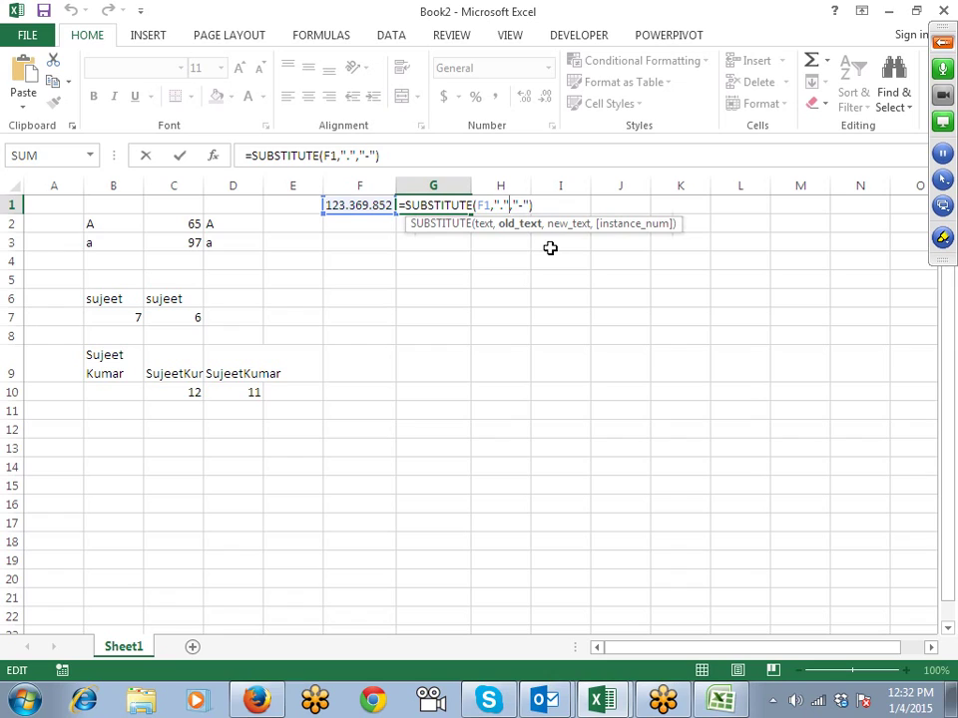
{"action": "key", "text": "Left"}
{"action": "key", "text": "Left"}
{"action": "key", "text": "Left"}
{"action": "key", "text": "Left"}
{"action": "key", "text": "Right"}
{"action": "key", "text": "Right"}
{"action": "key", "text": "Right"}
{"action": "key", "text": "Right"}
{"action": "key", "text": "Right"}
{"action": "key", "text": "Right"}
{"action": "key", "text": "Right"}
{"action": "key", "text": "Right"}
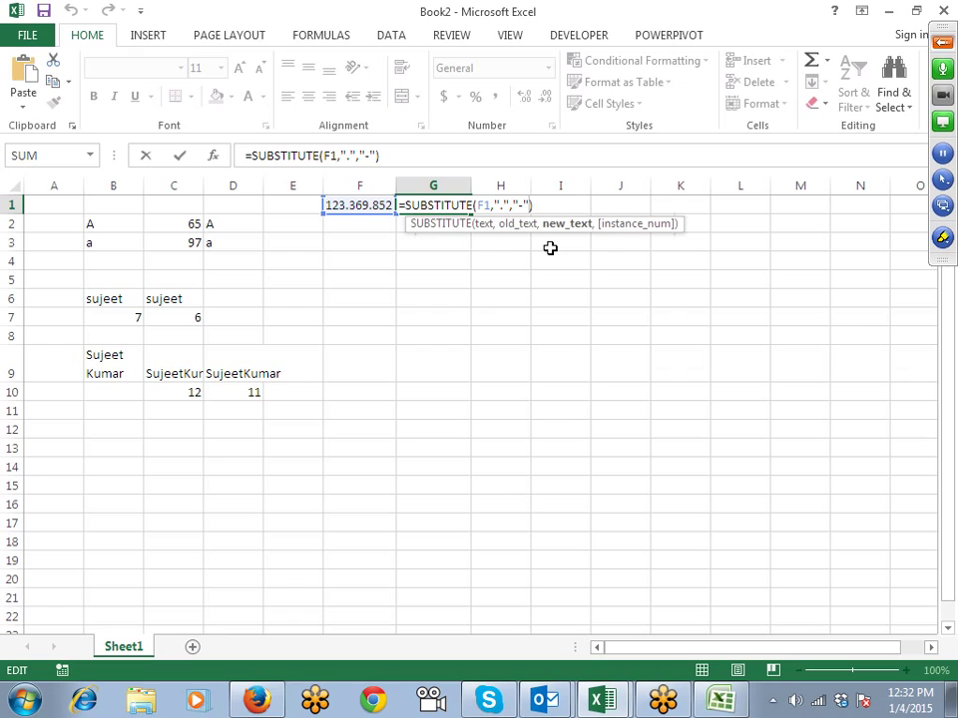
{"action": "type", "text": ","}
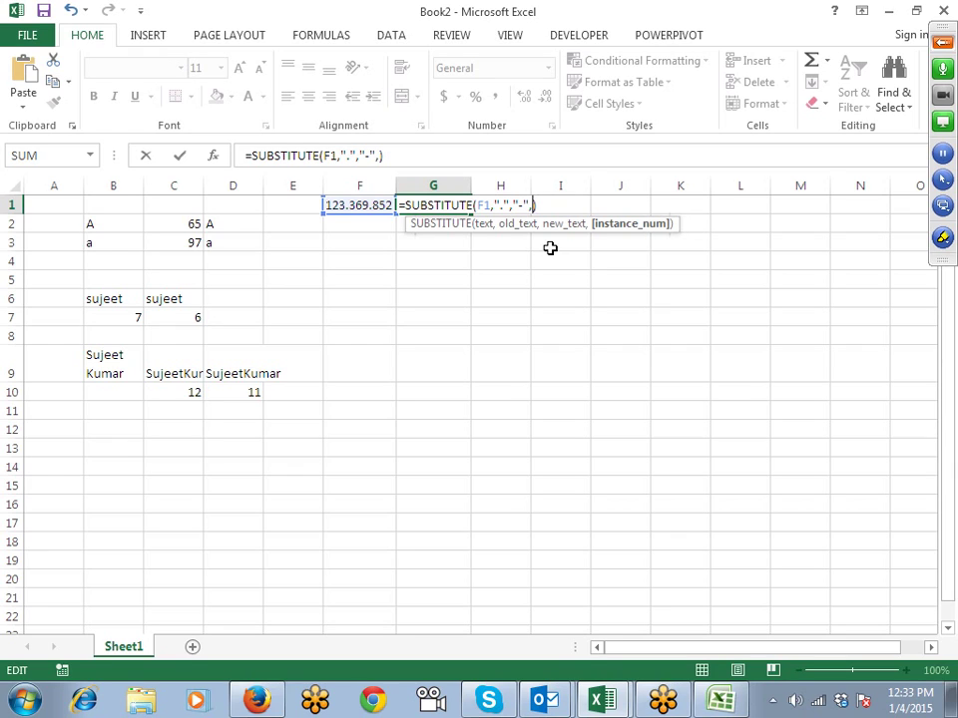
{"action": "key", "text": "BackSpace"}
{"action": "key", "text": "Return"}
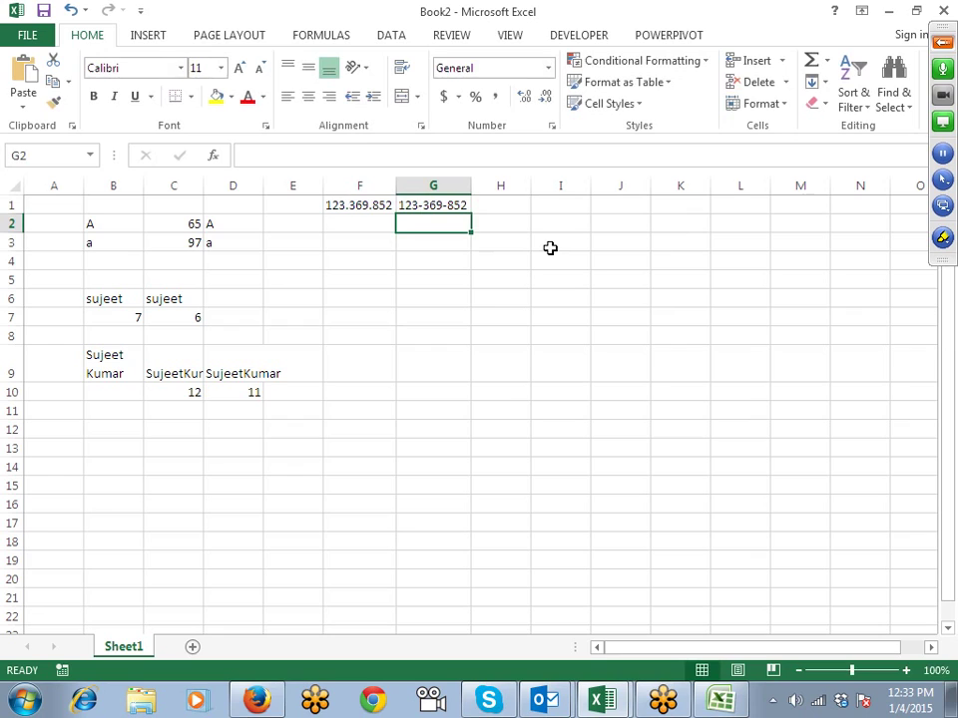
{"action": "key", "text": "Left"}
Step: Copy 123.369.852 into F2 and enter =REPLACE(F2,4,1,"-") in G2, giving 123-369.852
{"action": "key", "text": "ctrl+d"}
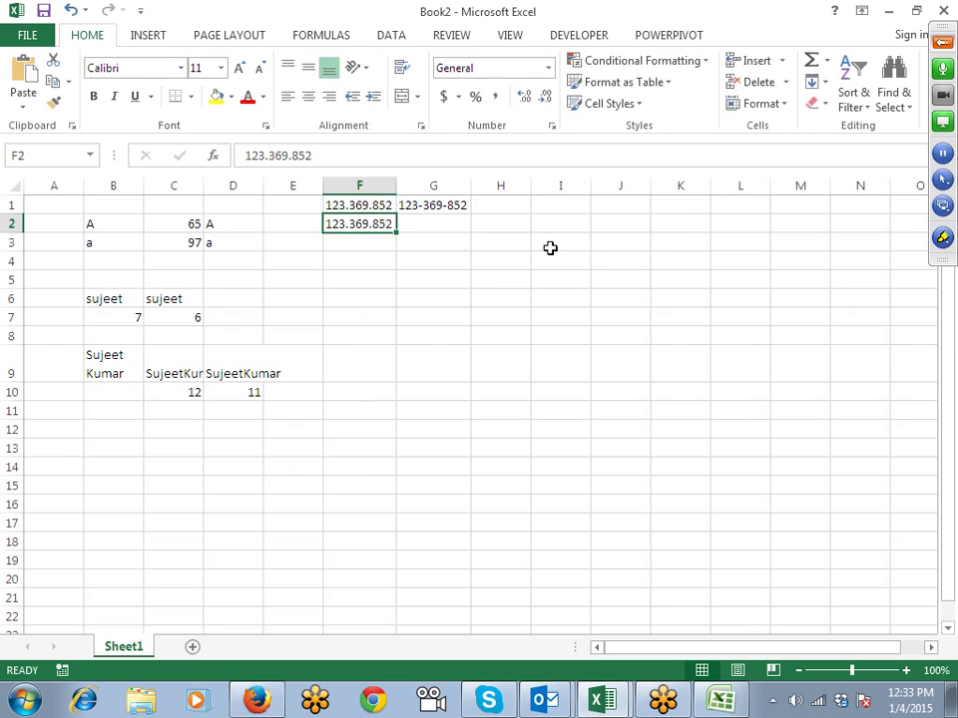
{"action": "mouse_move", "coordinate": [848, 698]}
{"action": "left_click", "coordinate": [432, 224]}
{"action": "type", "text": "=r"}
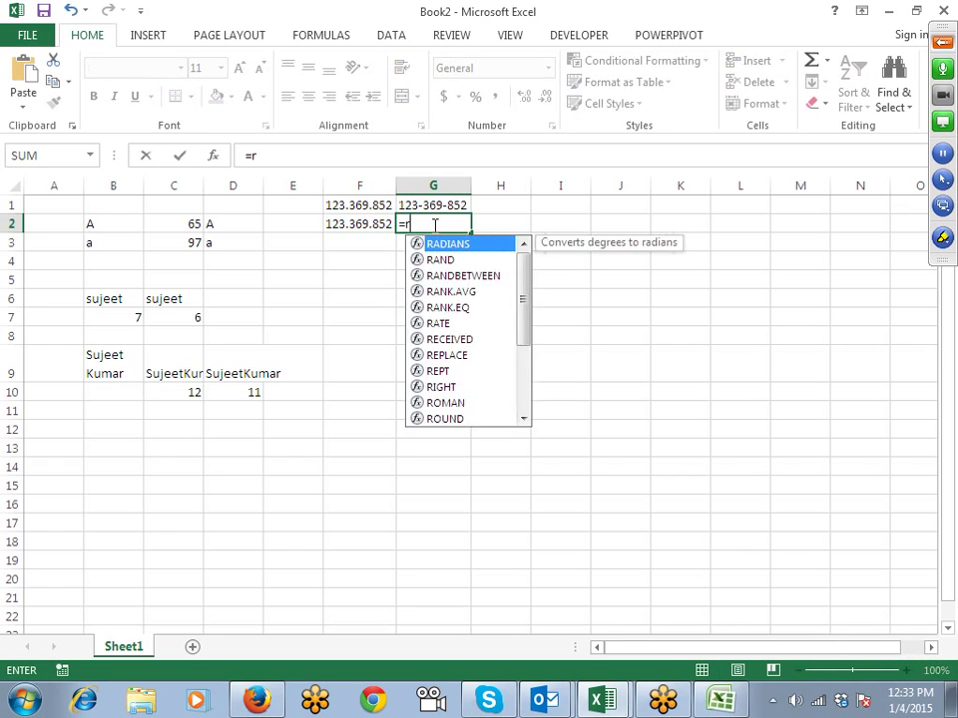
{"action": "type", "text": "ep"}
{"action": "key", "text": "Tab"}
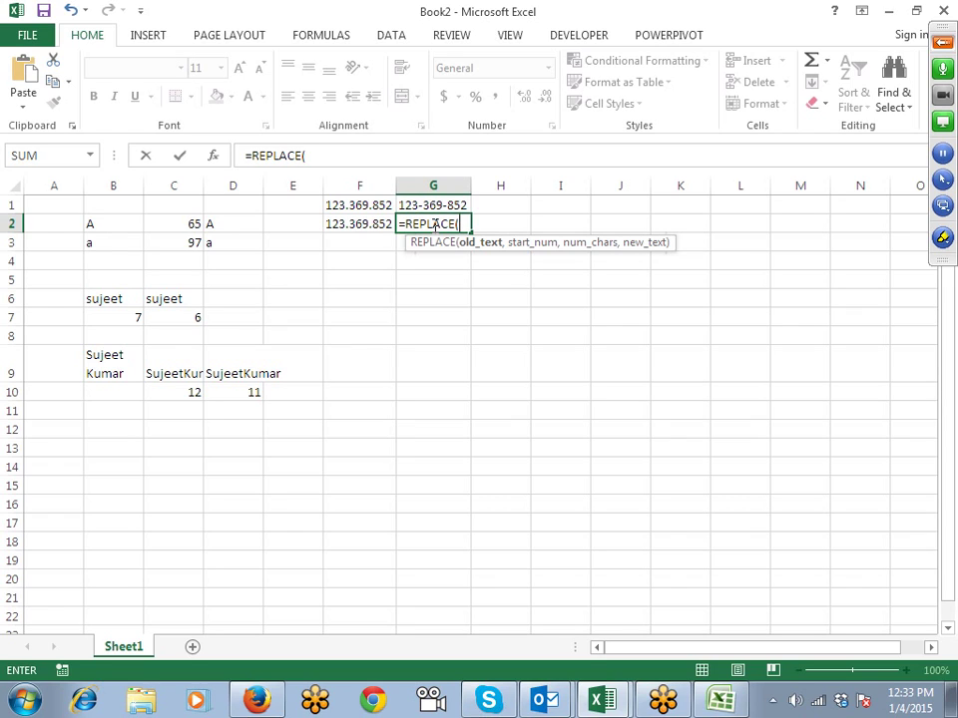
{"action": "key", "text": "Left"}
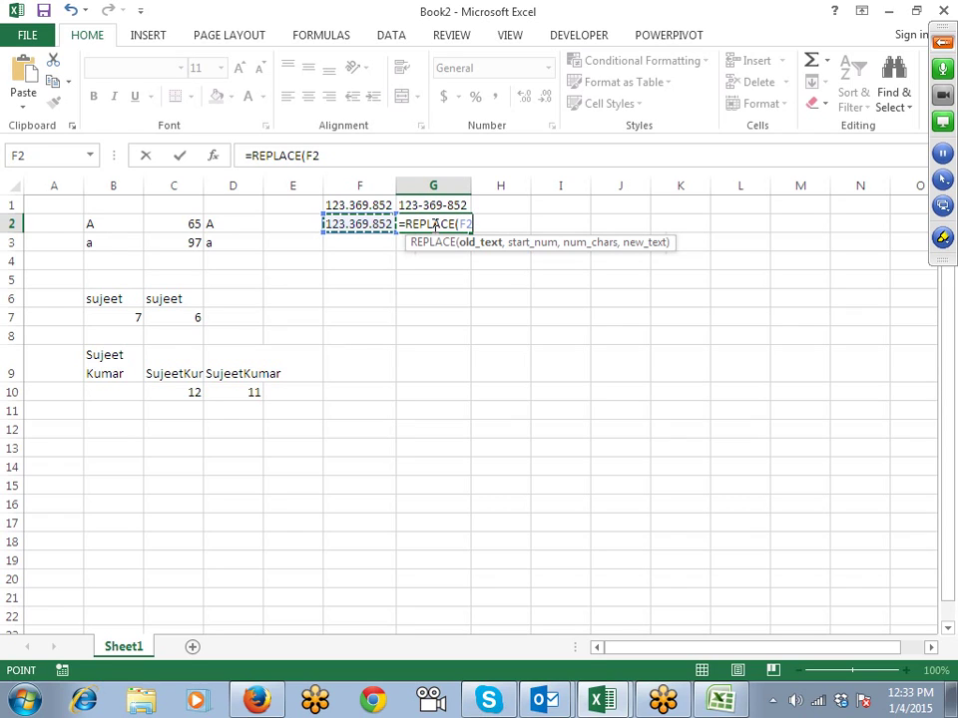
{"action": "type", "text": ",4"}
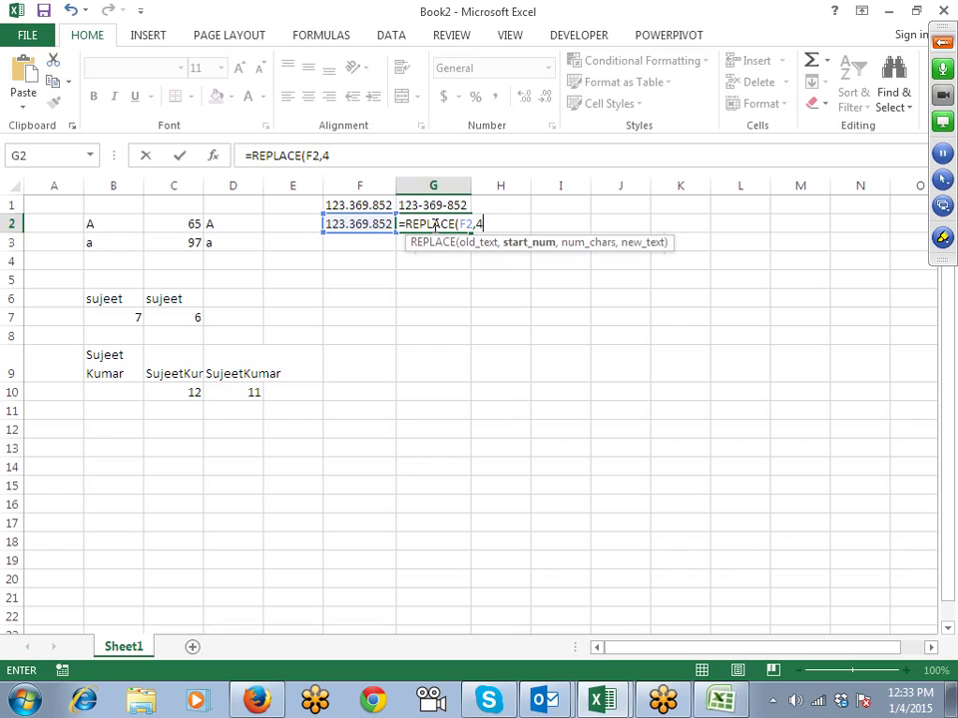
{"action": "type", "text": ","}
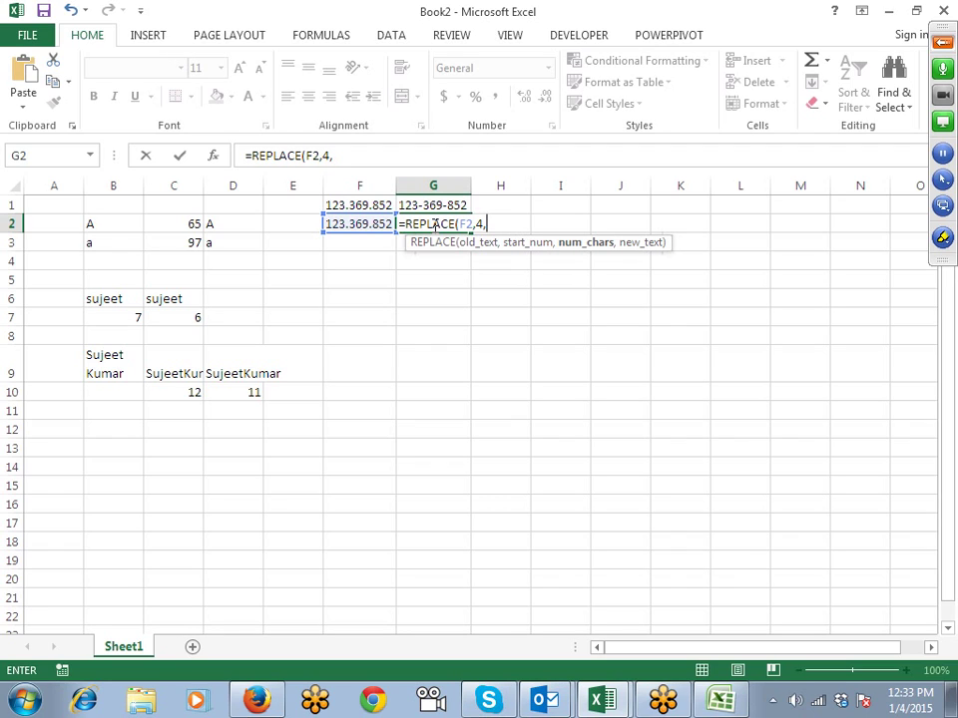
{"action": "type", "text": "1,\"-\""}
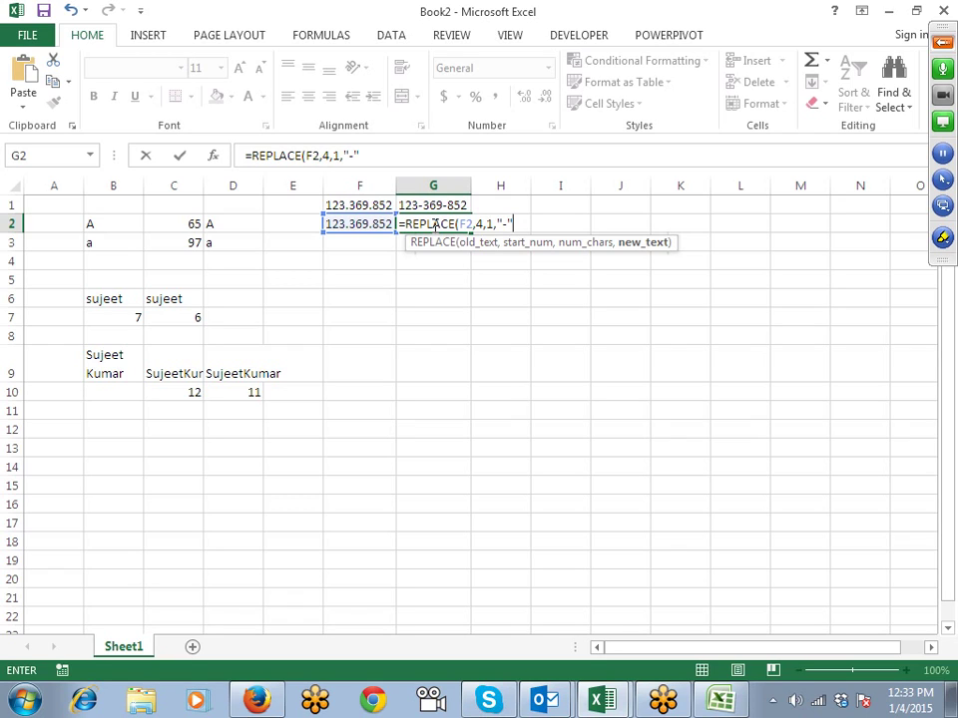
{"action": "left_click", "coordinate": [477, 223]}
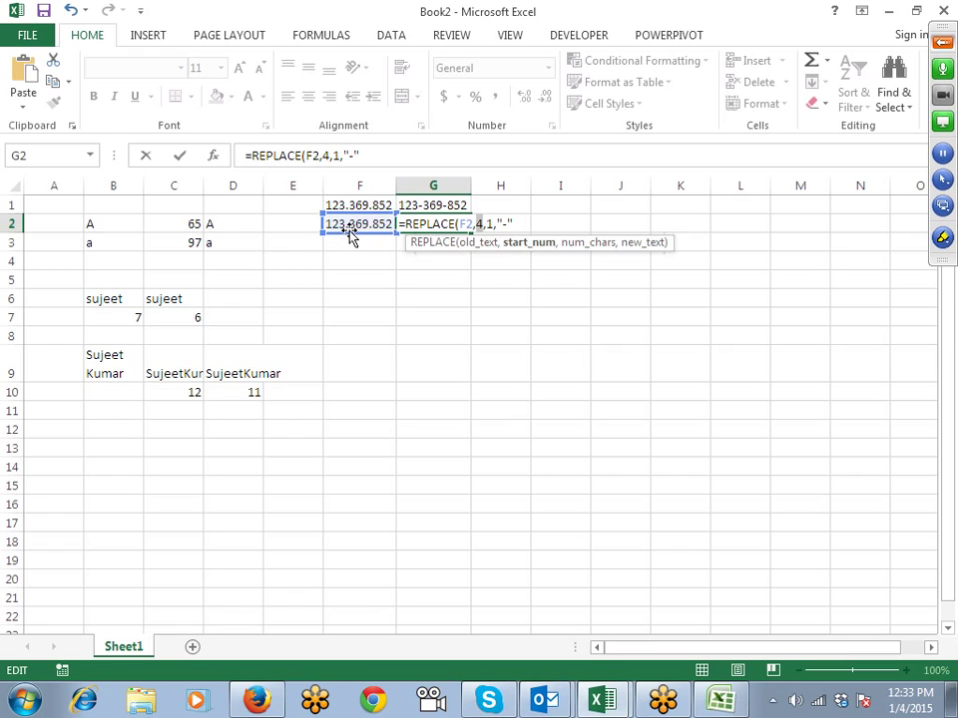
{"action": "left_click", "coordinate": [492, 228]}
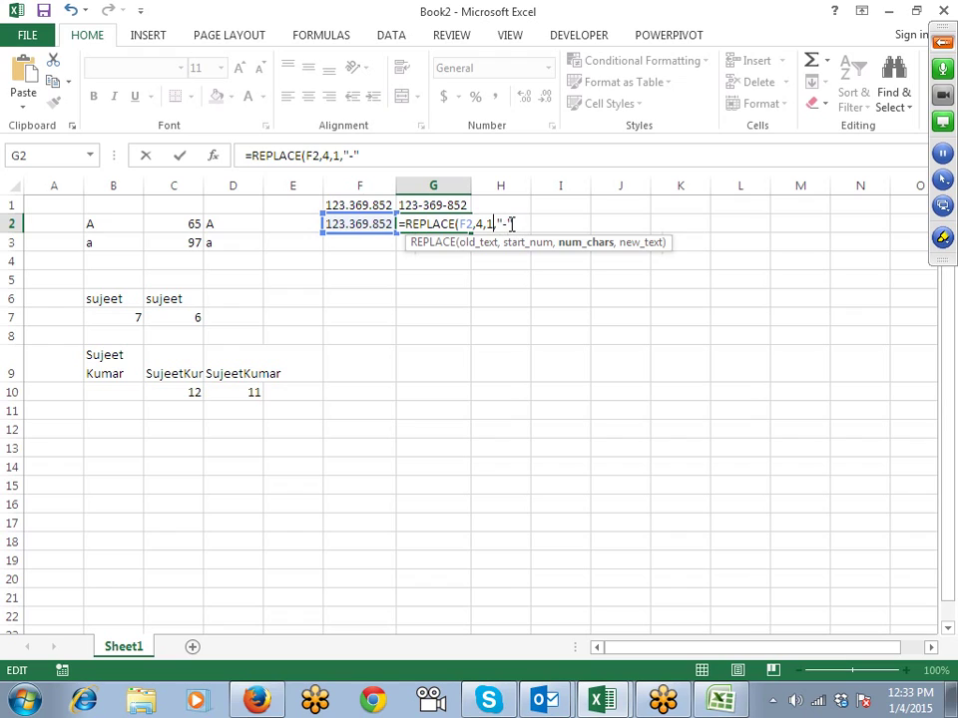
{"action": "left_click", "coordinate": [509, 223]}
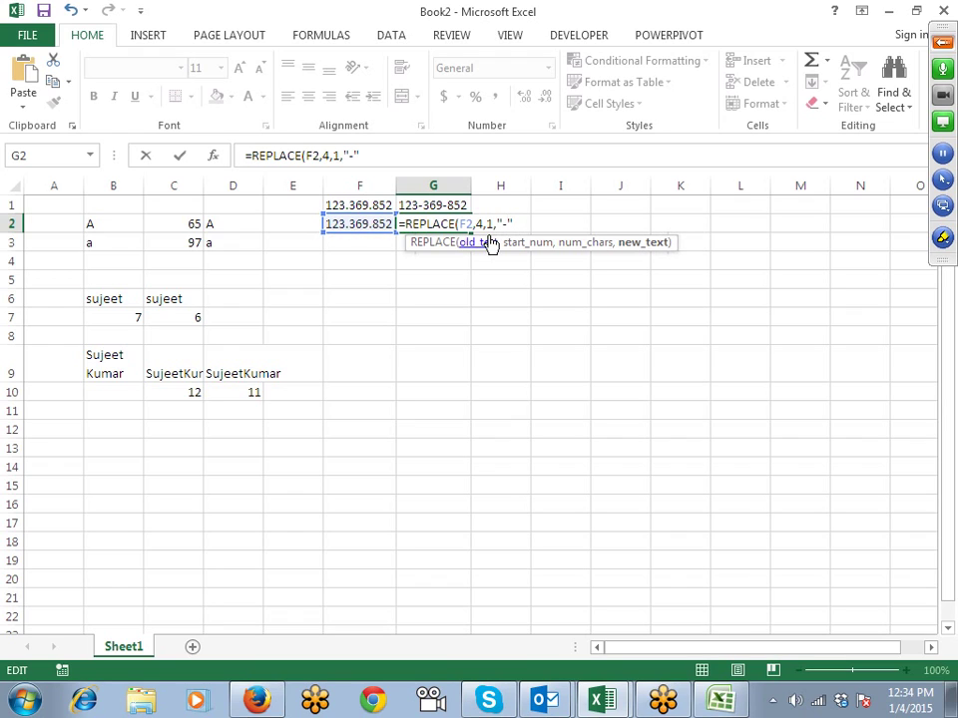
{"action": "key", "text": "Return"}
Step: Compare G2's REPLACE formula with G1's SUBSTITUTE formula, leaving G1 unchanged
{"action": "key", "text": "Up"}
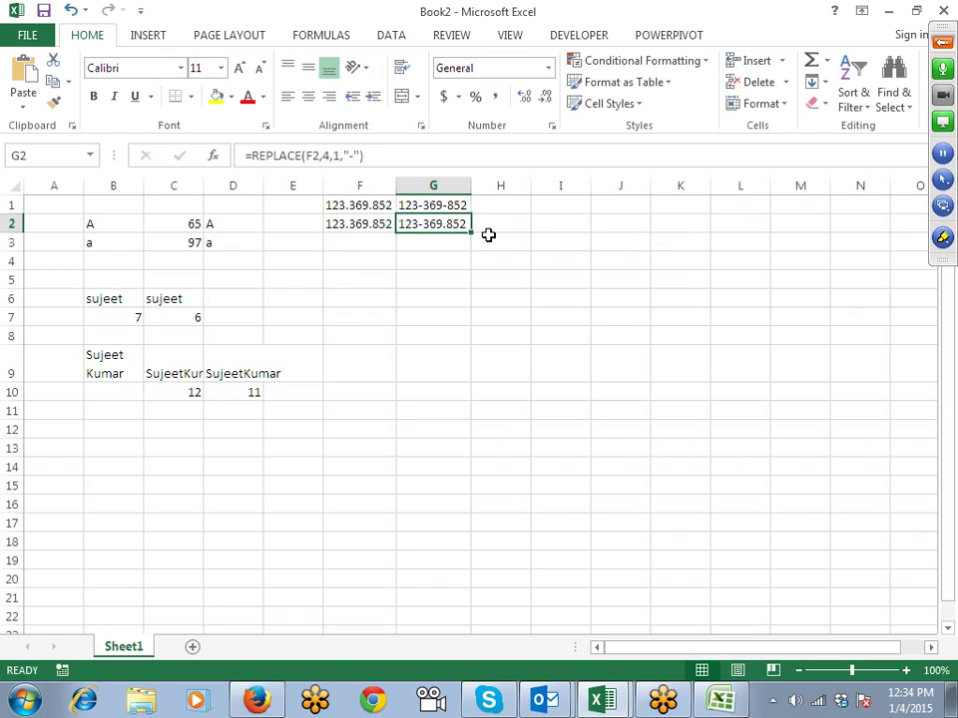
{"action": "key", "text": "Up"}
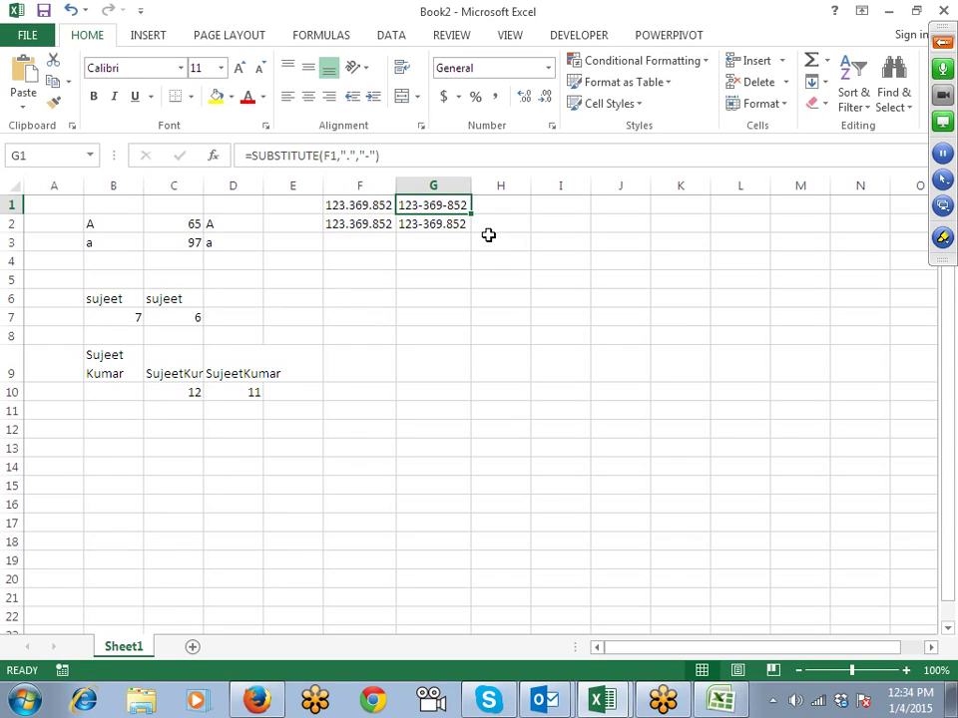
{"action": "key", "text": "Down"}
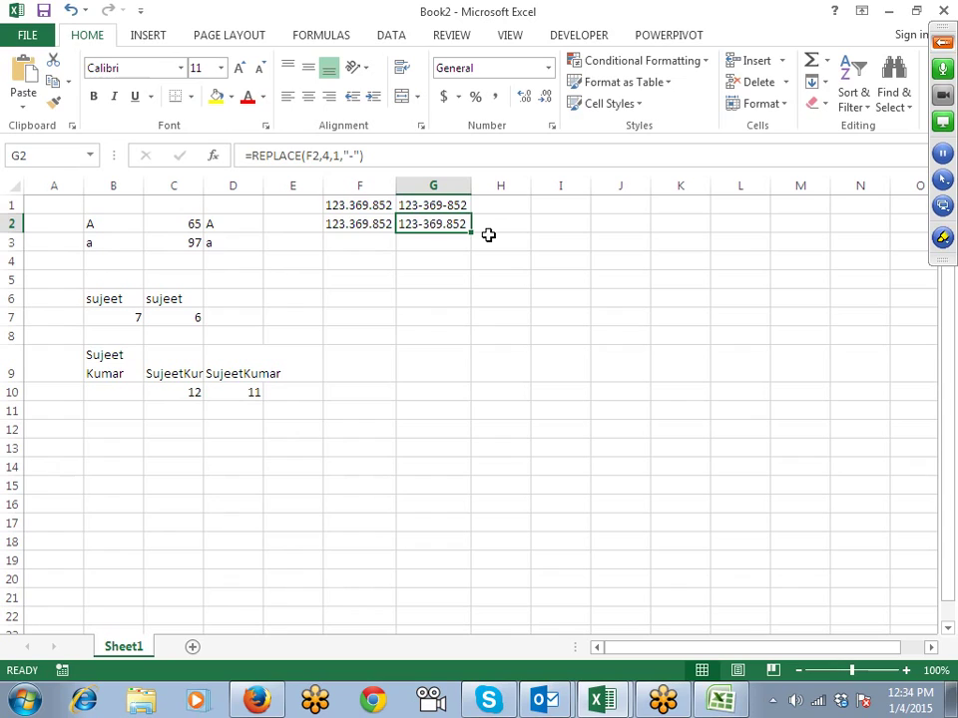
{"action": "key", "text": "Up"}
{"action": "key", "text": "F2"}
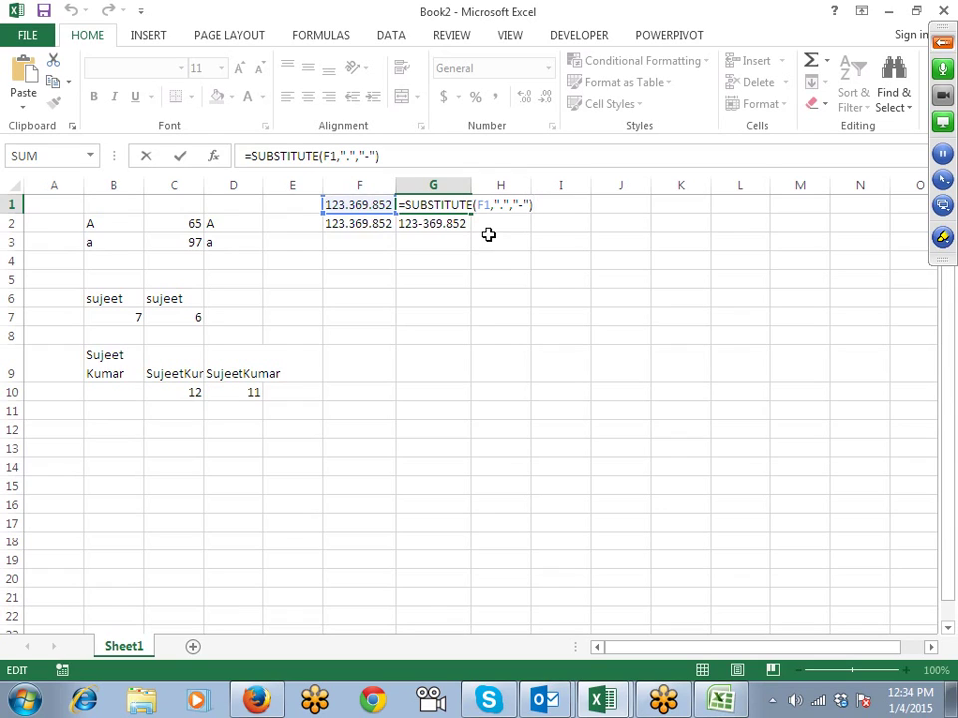
{"action": "key", "text": "Return"}
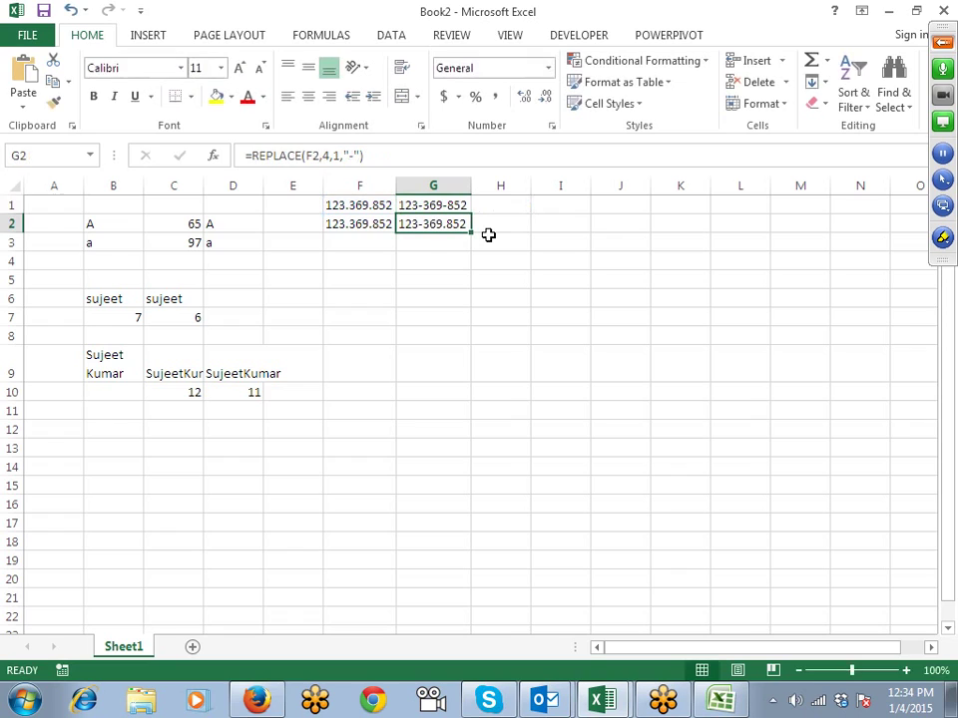
{"action": "key", "text": "Up"}
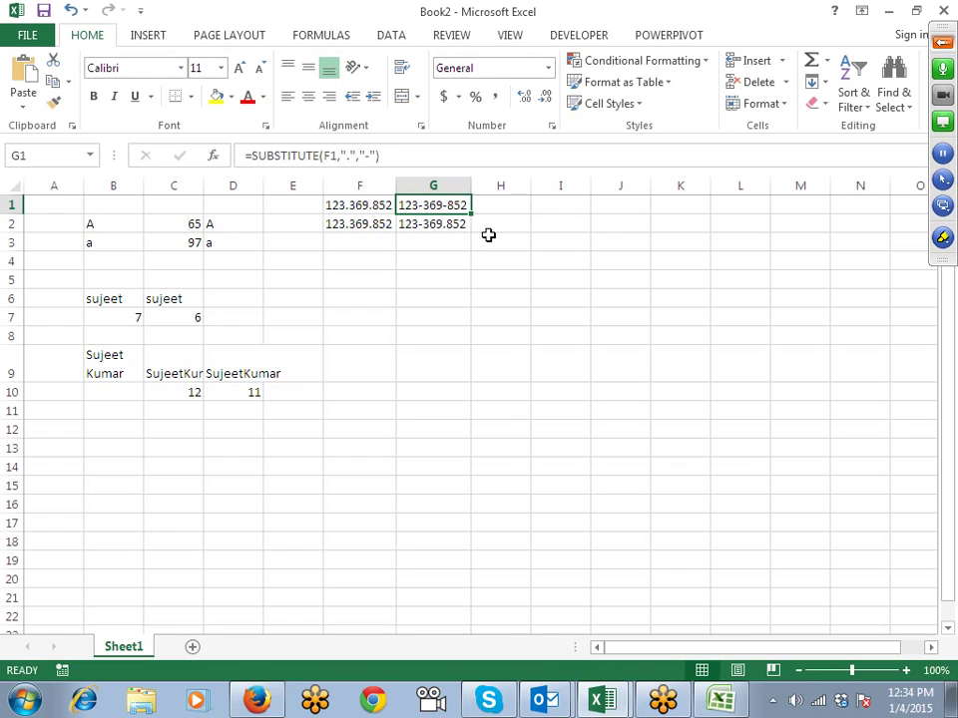
{"action": "key", "text": "Down"}
{"action": "key", "text": "Down"}
{"action": "key", "text": "Down"}
{"action": "key", "text": "Down"}
{"action": "key", "text": "Down"}
{"action": "key", "text": "Down"}
{"action": "key", "text": "Down"}
{"action": "key", "text": "Down"}
{"action": "key", "text": "Down"}
{"action": "key", "text": "Down"}
{"action": "key", "text": "Down"}
{"action": "key", "text": "Down"}
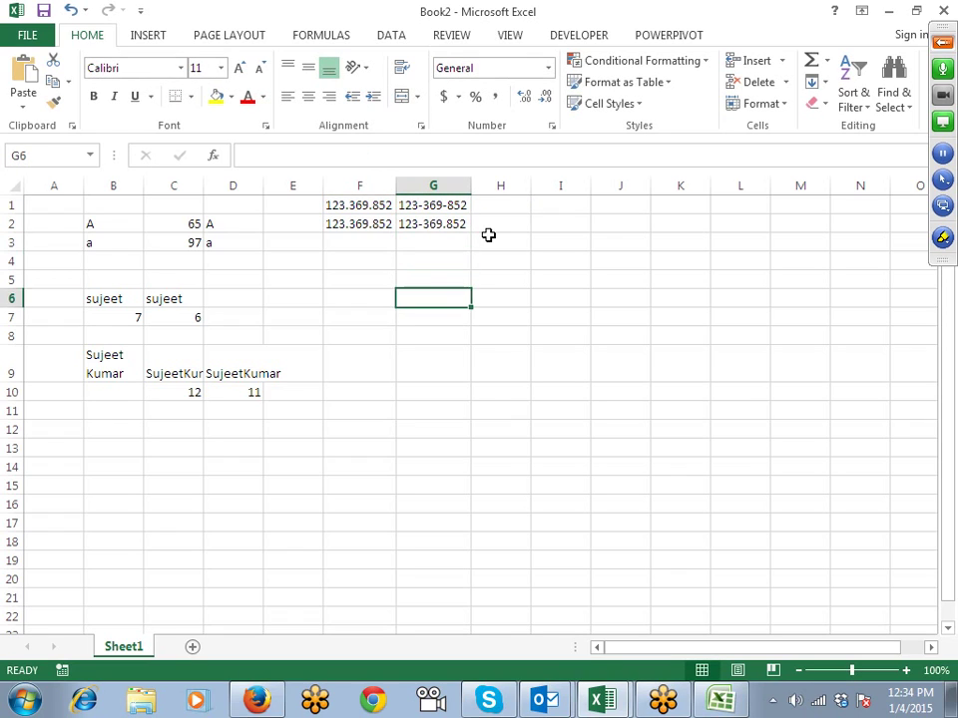
{"action": "key", "text": "Left"}
{"action": "key", "text": "Left"}
{"action": "key", "text": "Left"}
{"action": "key", "text": "Left"}
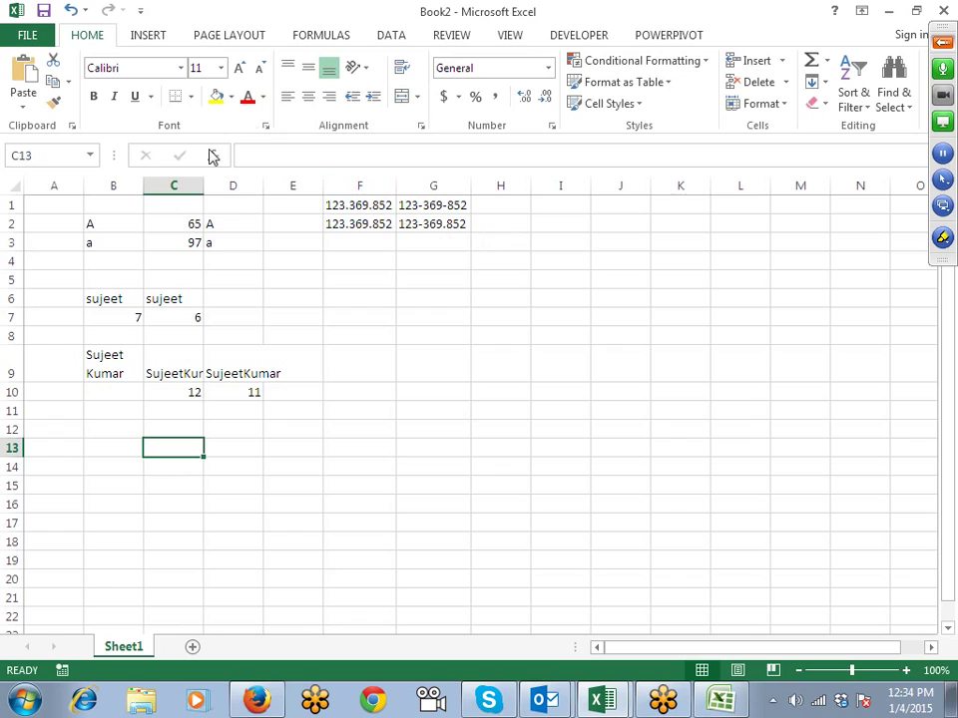
{"action": "double_click", "coordinate": [202, 185]}
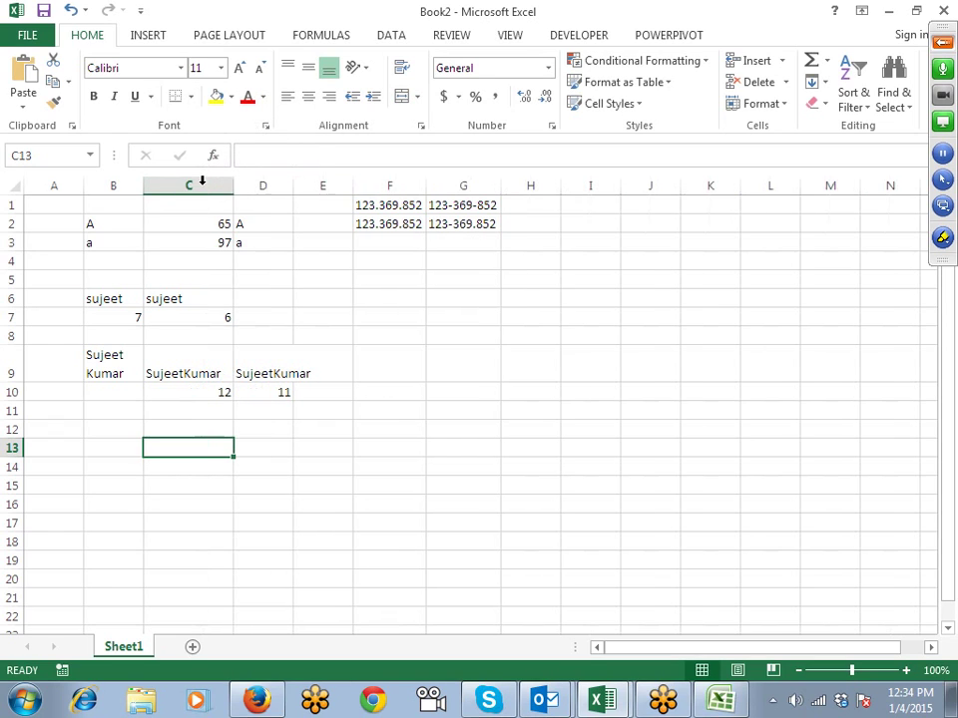
{"action": "left_click", "coordinate": [192, 393]}
{"action": "key", "text": "Up"}
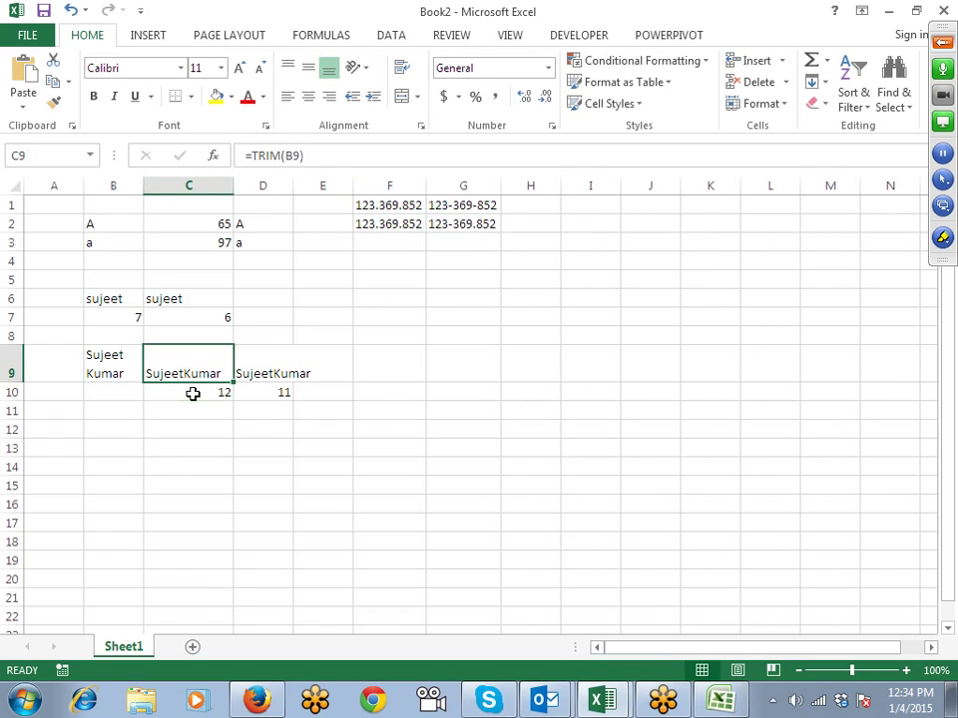
{"action": "key", "text": "Down"}
{"action": "key", "text": "Down"}
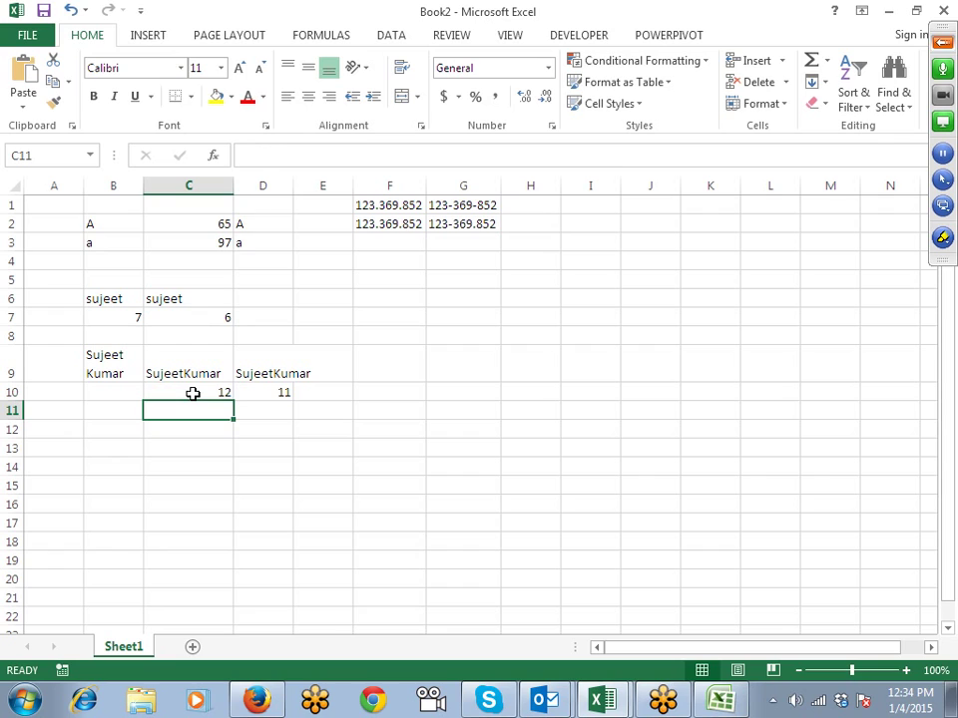
{"action": "type", "text": "=sum"}
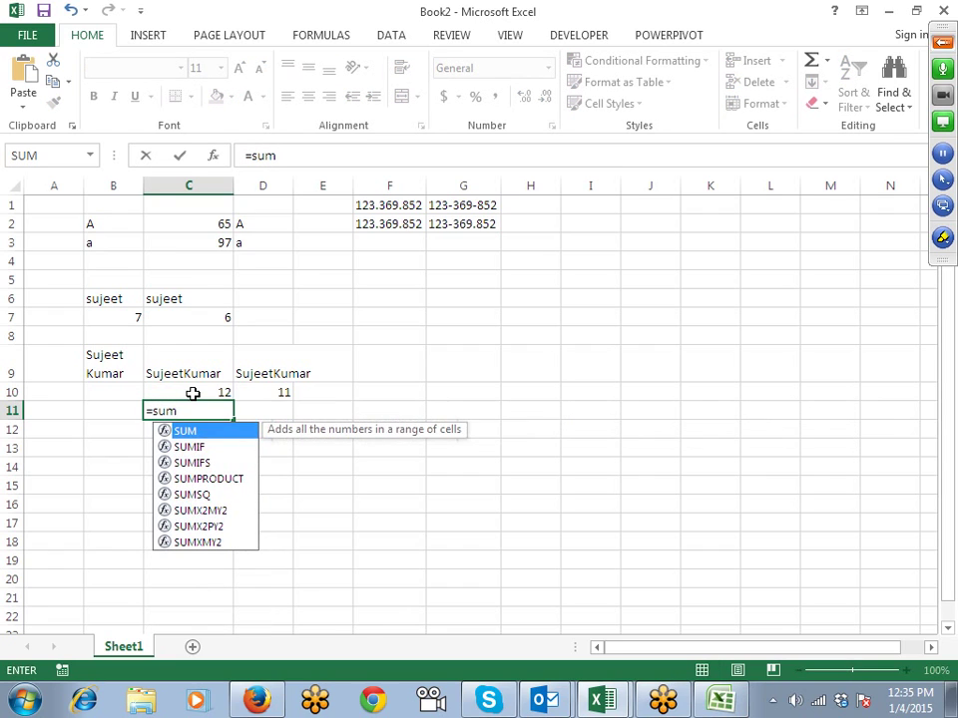
{"action": "key", "text": "Down"}
{"action": "key", "text": "BackSpace"}
{"action": "type", "text": "vb"}
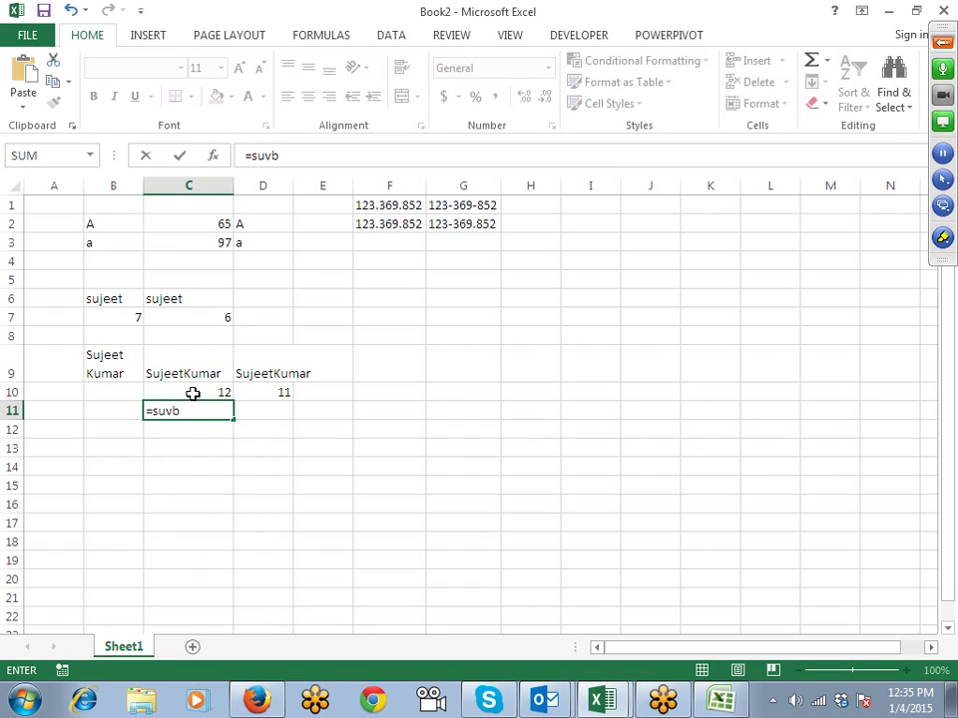
{"action": "key", "text": "BackSpace"}
{"action": "key", "text": "BackSpace"}
{"action": "key", "text": "BackSpace"}
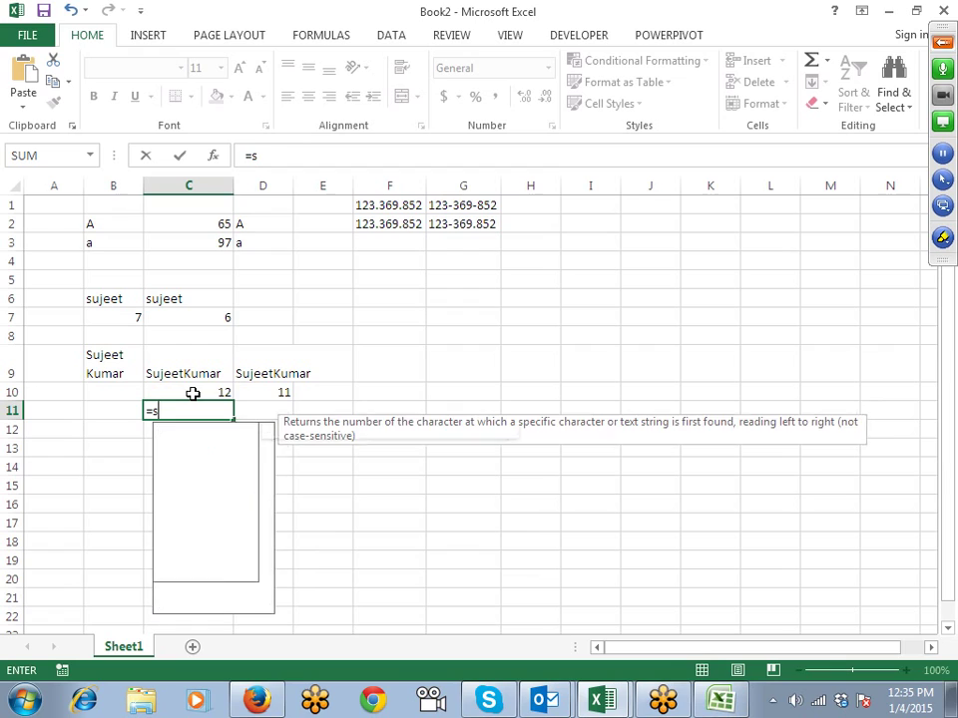
{"action": "type", "text": "ub"}
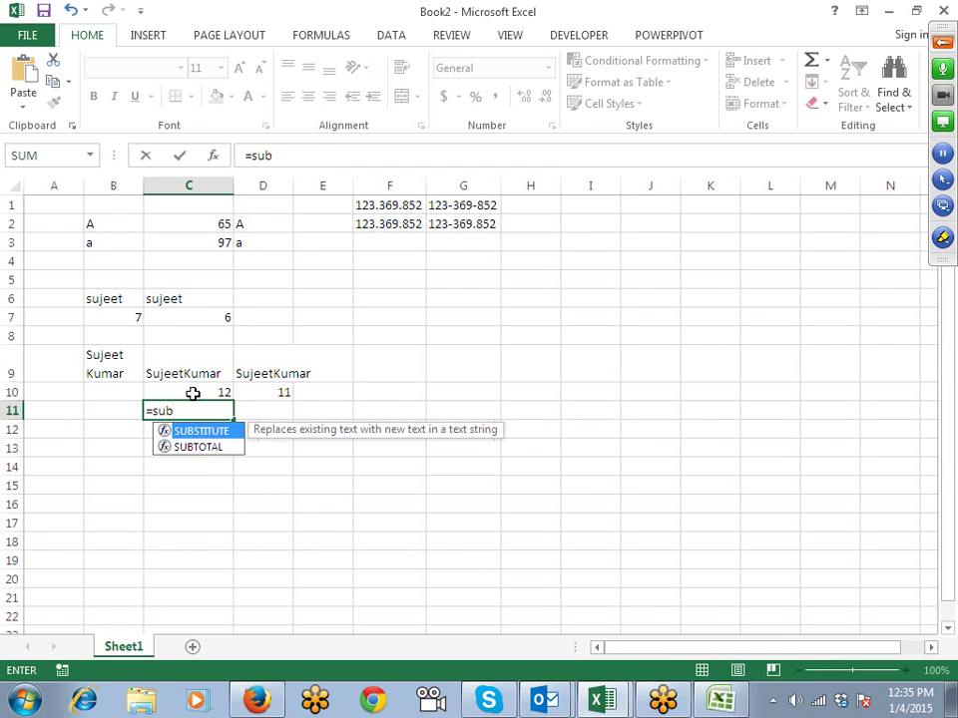
{"action": "key", "text": "Tab"}
{"action": "key", "text": "Up"}
{"action": "key", "text": "Up"}
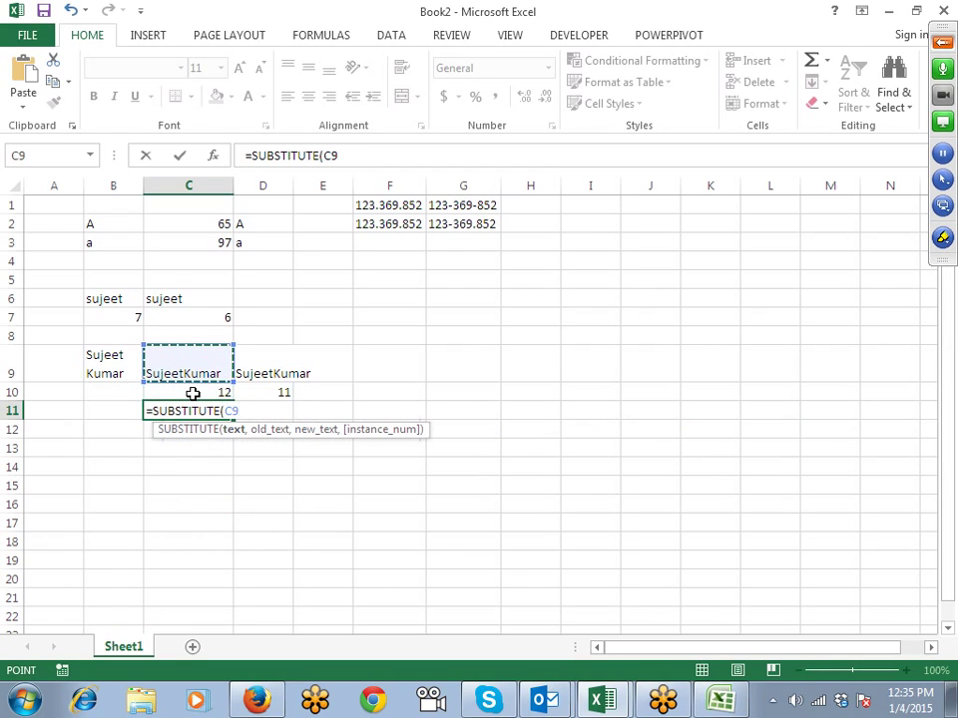
{"action": "type", "text": ",\""}
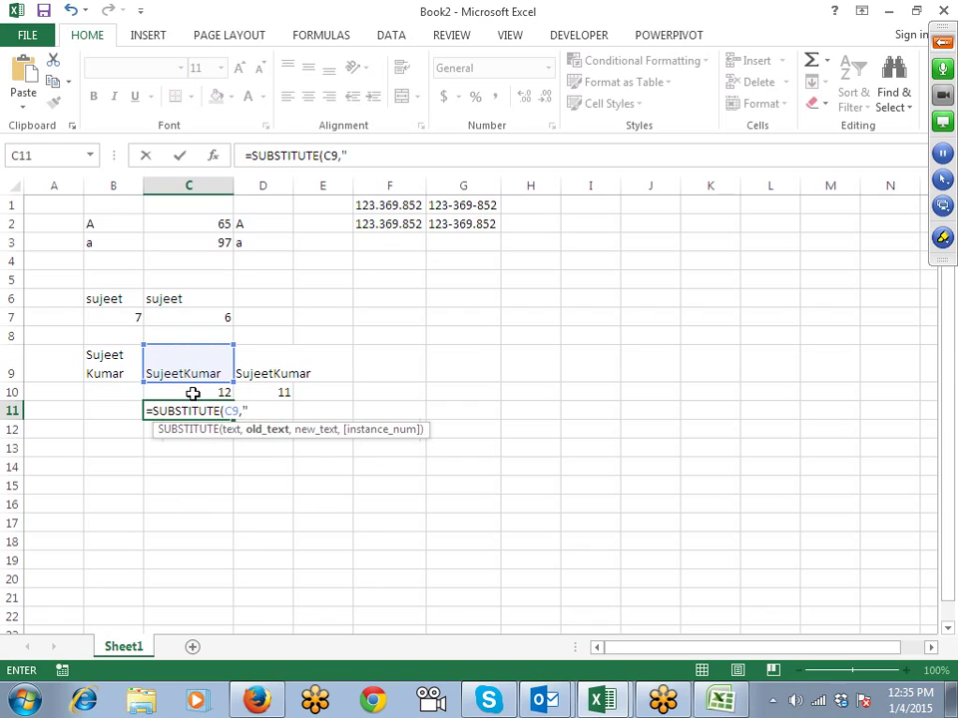
{"action": "key", "text": "alt+Return"}
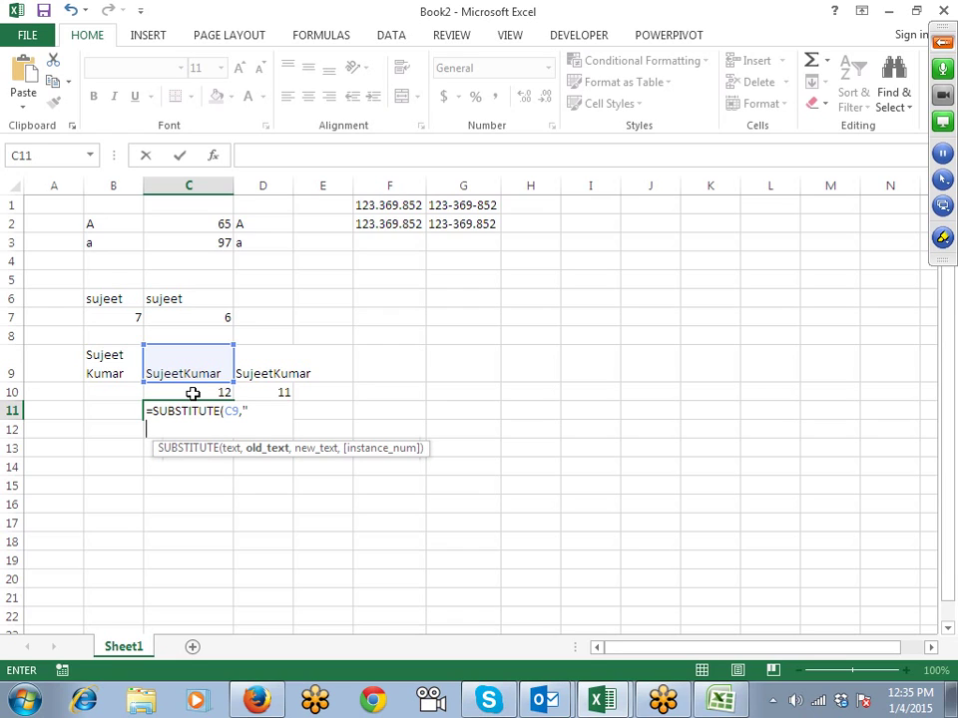
{"action": "key", "text": "Escape"}
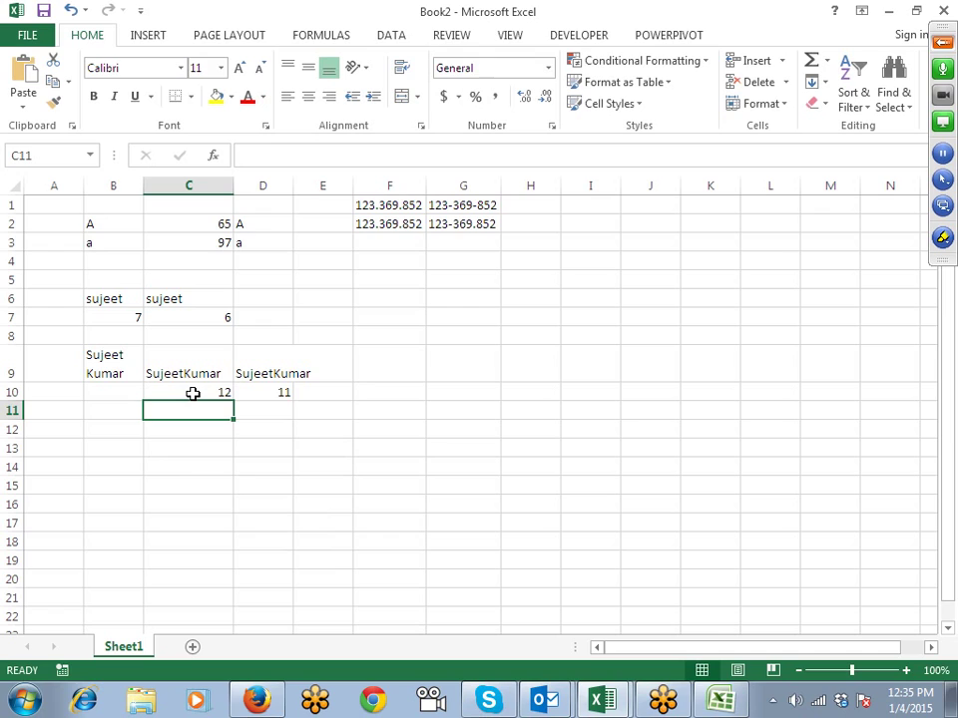
{"action": "left_click", "coordinate": [211, 218]}
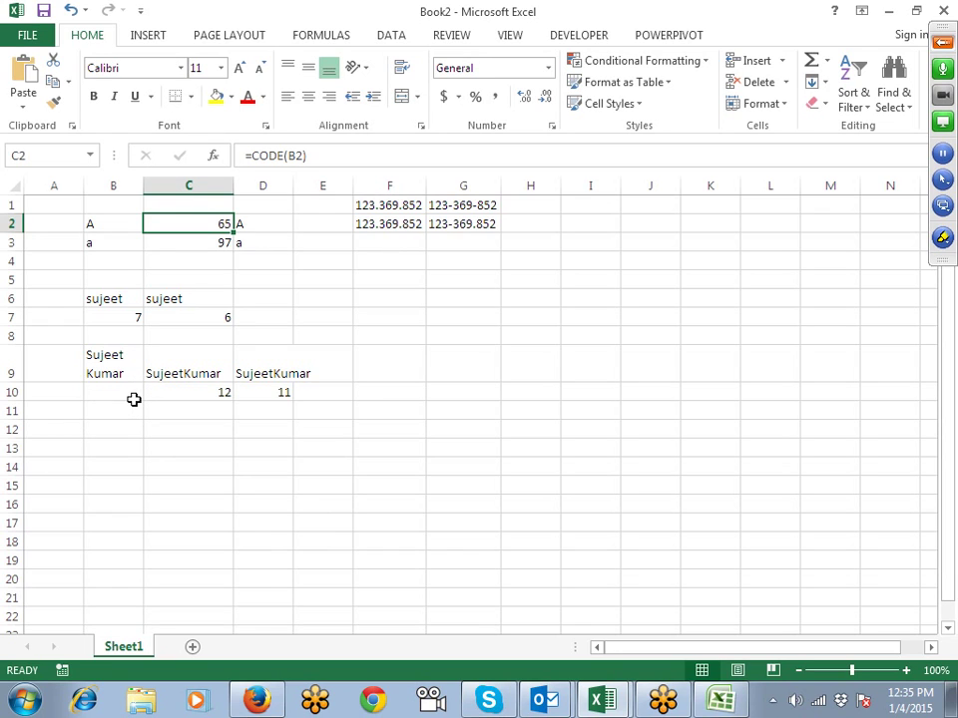
Step: Put a line break (Alt+Enter) into cell A12
{"action": "left_click", "coordinate": [75, 431]}
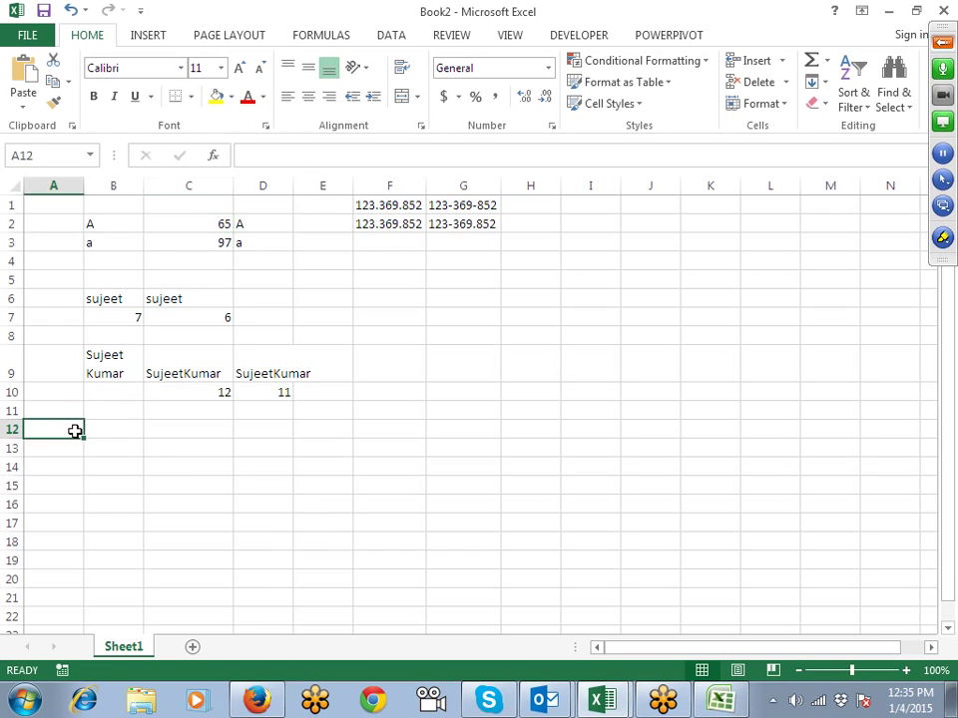
{"action": "double_click", "coordinate": [75, 431]}
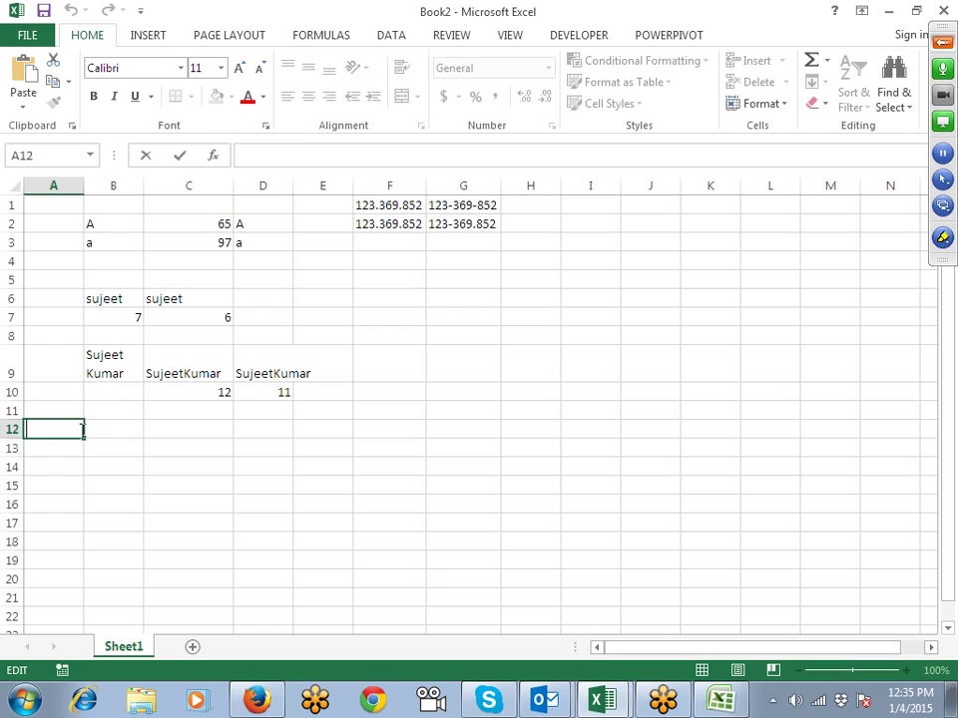
{"action": "key", "text": "alt+Return"}
{"action": "key", "text": "ctrl+Return"}
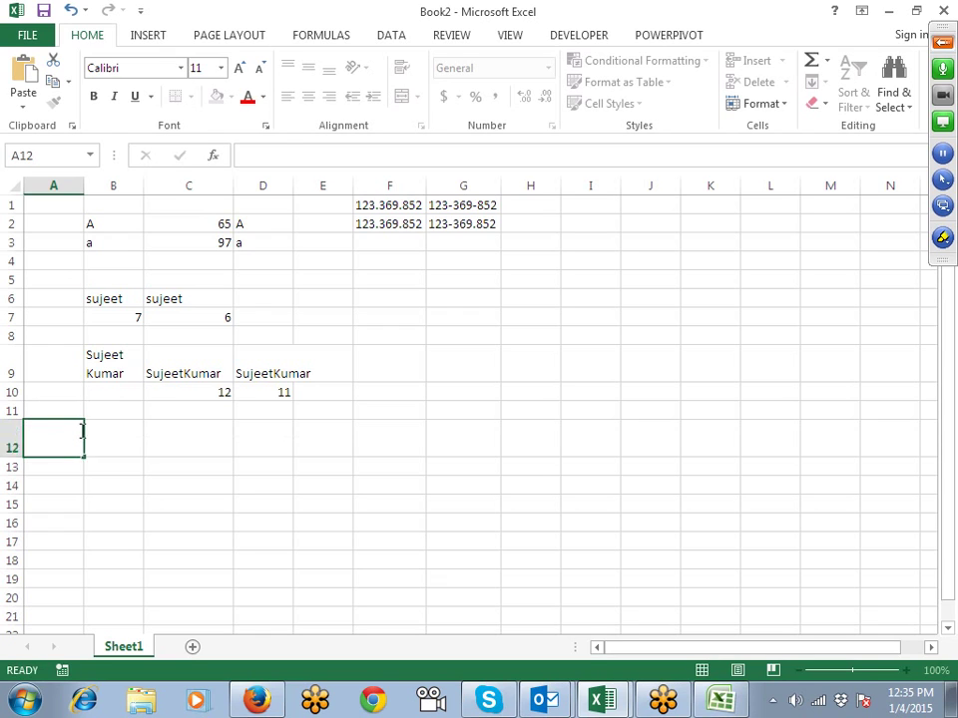
Step: Enter =CODE(A12) in B12 so it returns 10
{"action": "key", "text": "Right"}
{"action": "type", "text": "=co"}
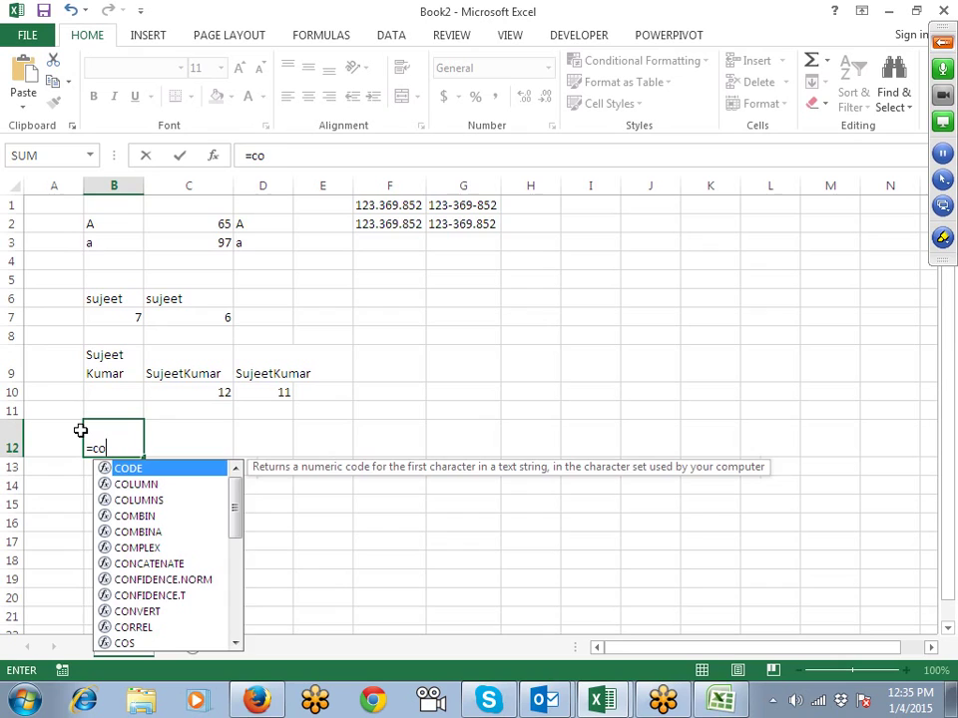
{"action": "key", "text": "Tab"}
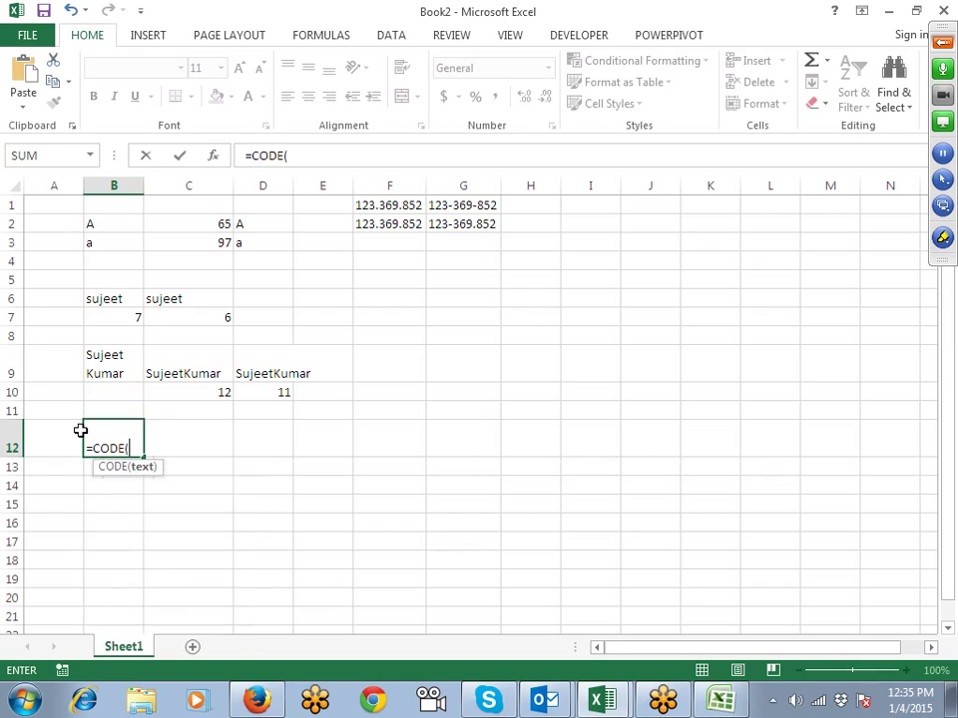
{"action": "left_click", "coordinate": [80, 431]}
{"action": "key", "text": "Return"}
{"action": "key", "text": "Up"}
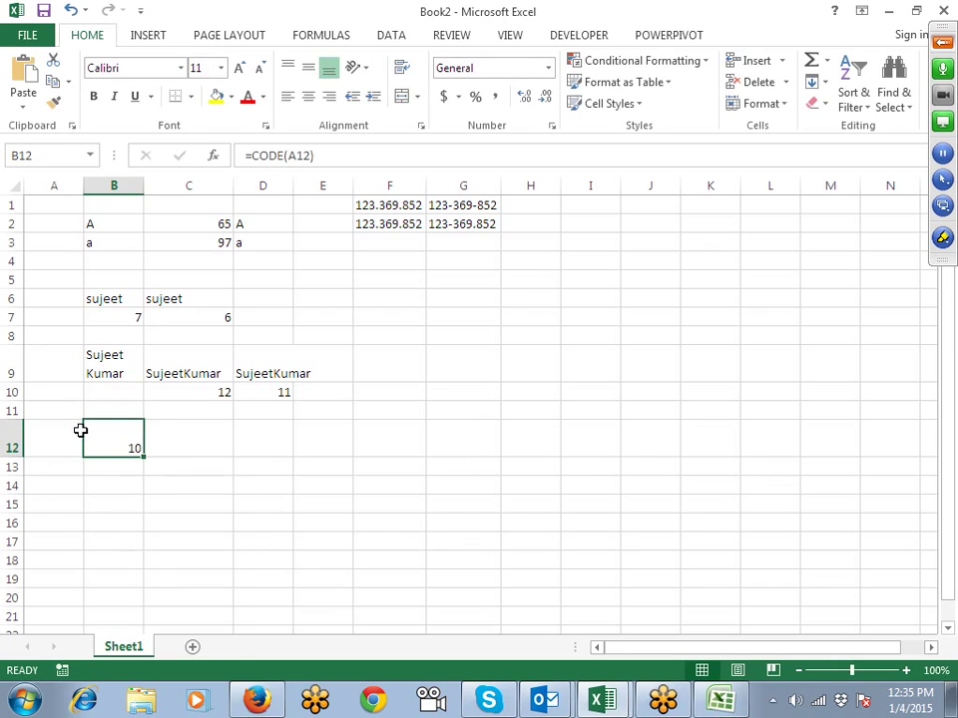
Step: Enter =CHAR(10) in C12
{"action": "key", "text": "Right"}
{"action": "type", "text": "=ch"}
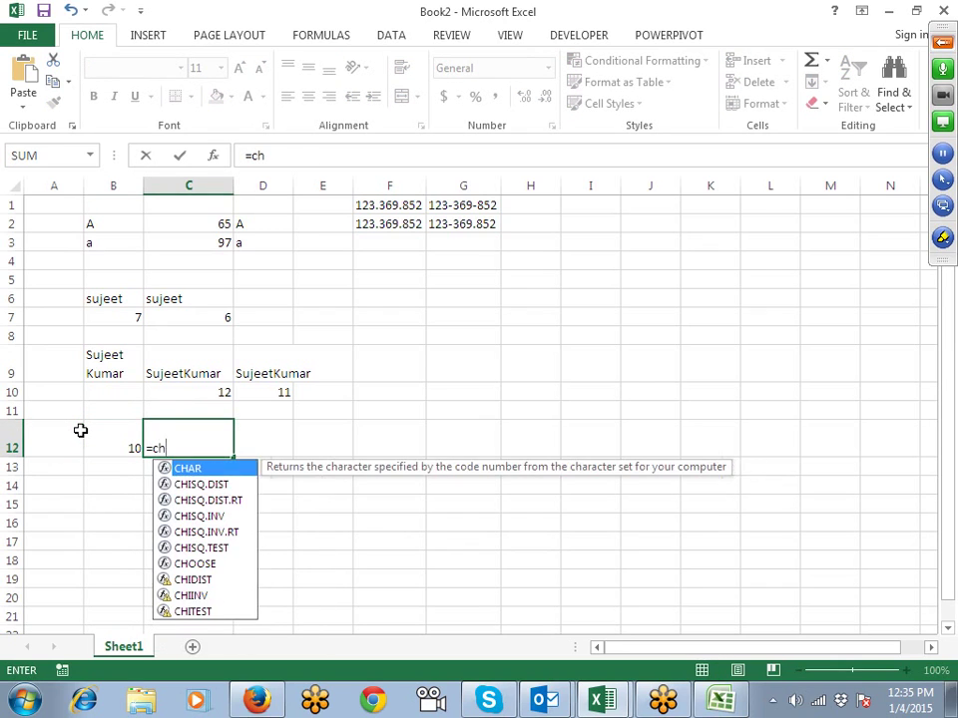
{"action": "key", "text": "Tab"}
{"action": "type", "text": "10)"}
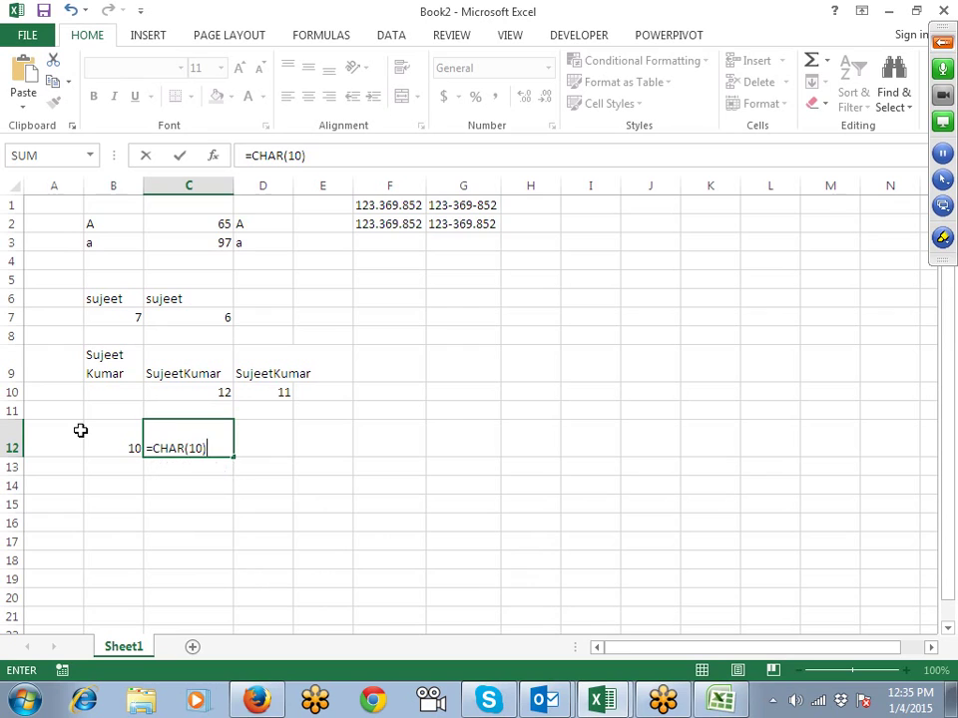
{"action": "key", "text": "Left"}
{"action": "key", "text": "Right"}
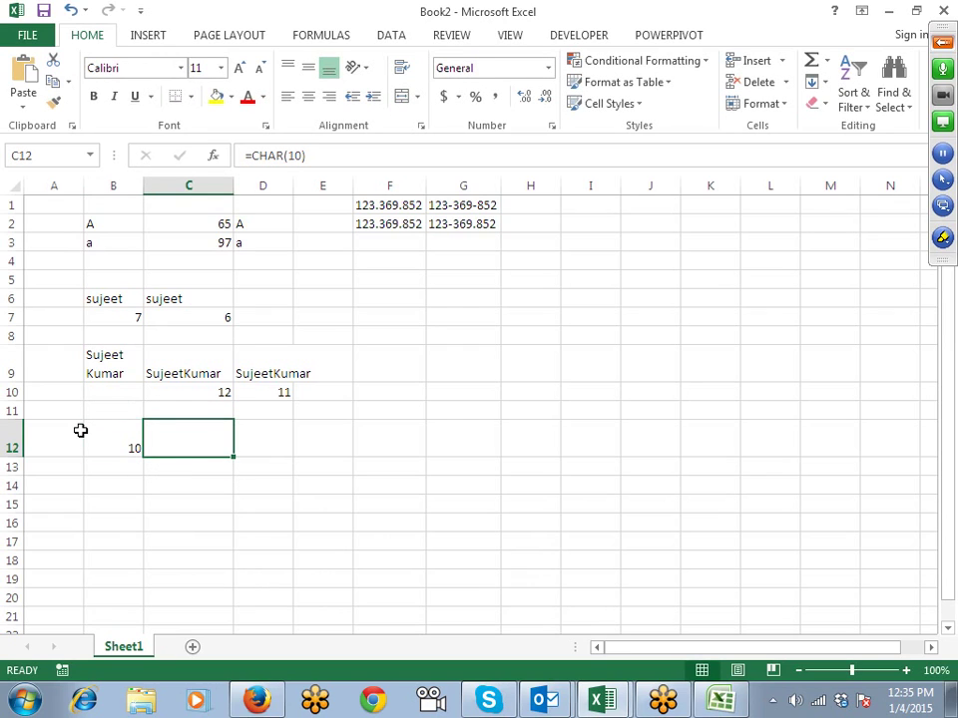
{"action": "key", "text": "F2"}
{"action": "key", "text": "Escape"}
Step: Enter =A12=C12 in D12 so it shows TRUE
{"action": "key", "text": "Left"}
{"action": "key", "text": "Left"}
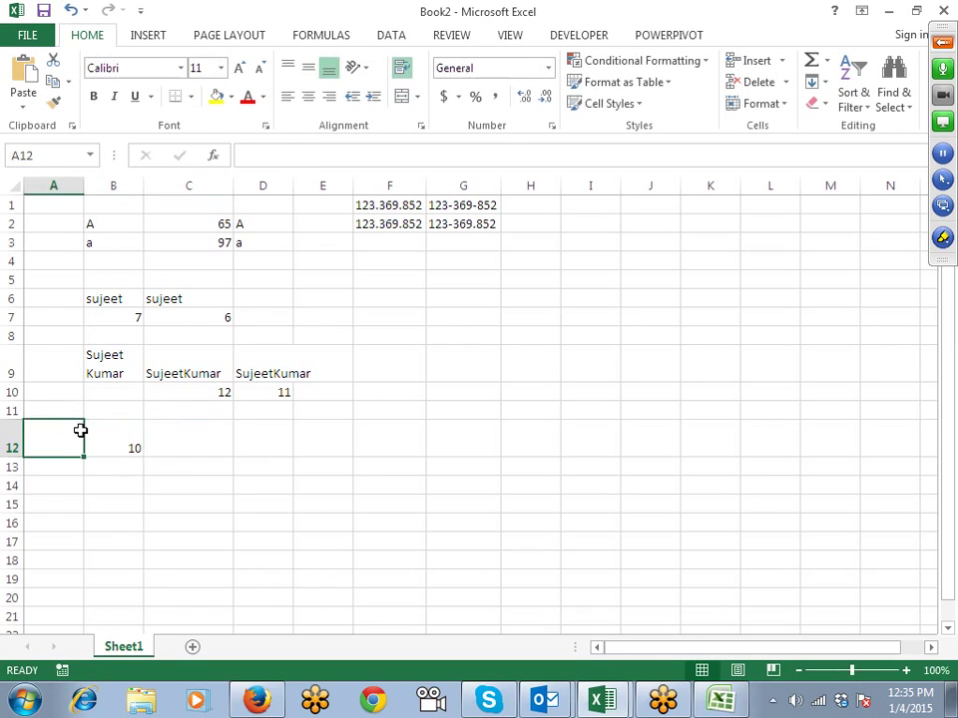
{"action": "key", "text": "Right"}
{"action": "key", "text": "Right"}
{"action": "key", "text": "Right"}
{"action": "type", "text": "="}
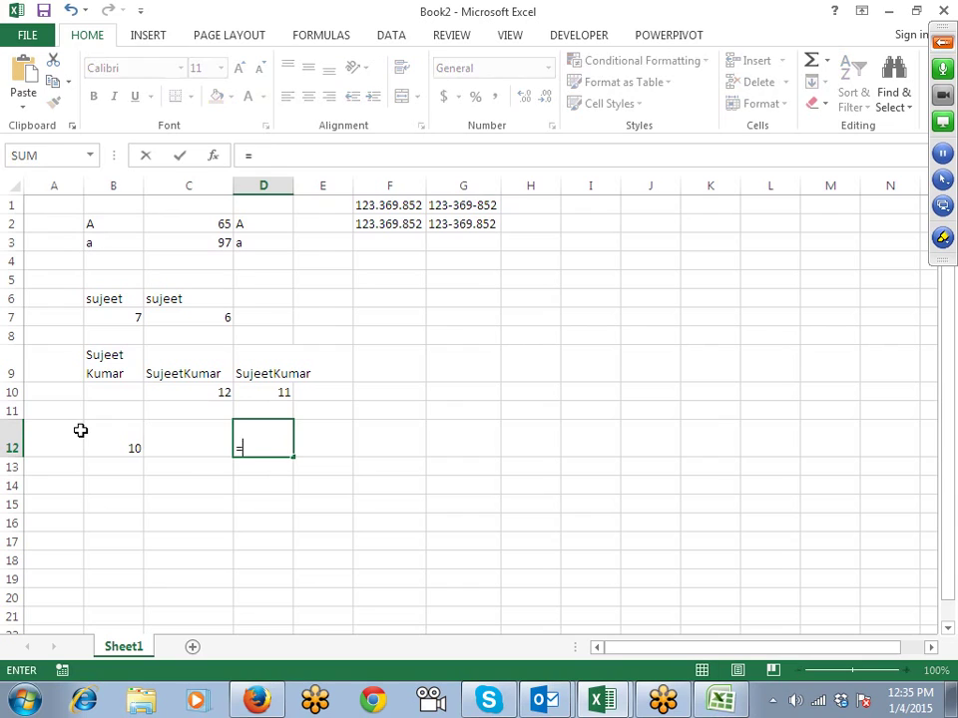
{"action": "left_click", "coordinate": [80, 431]}
{"action": "type", "text": "="}
{"action": "key", "text": "Left"}
{"action": "key", "text": "Return"}
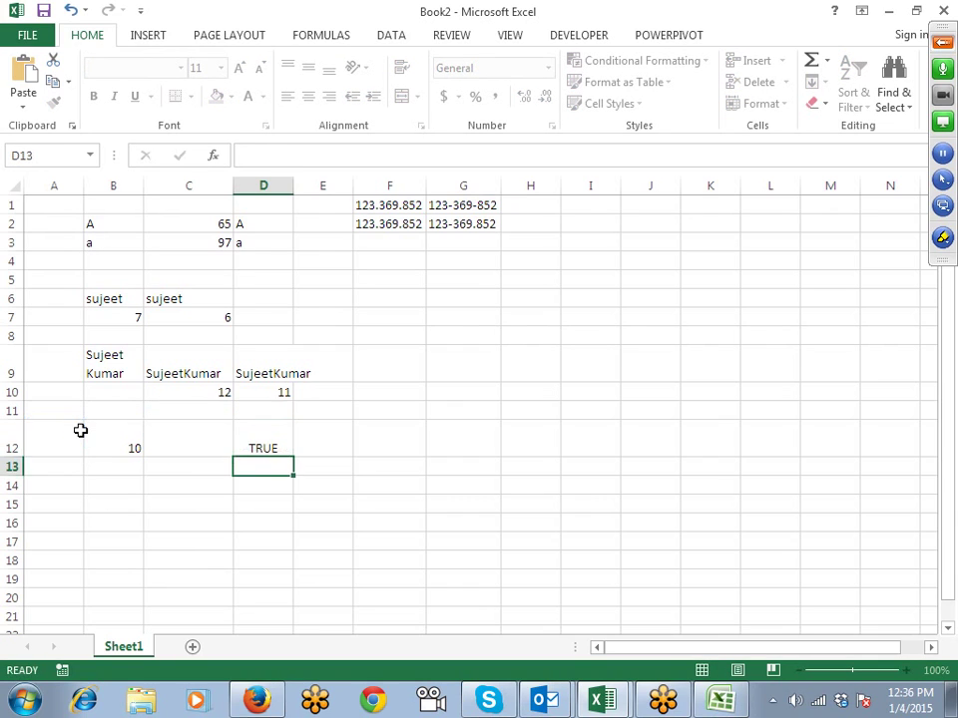
{"action": "key", "text": "Up"}
{"action": "key", "text": "Up"}
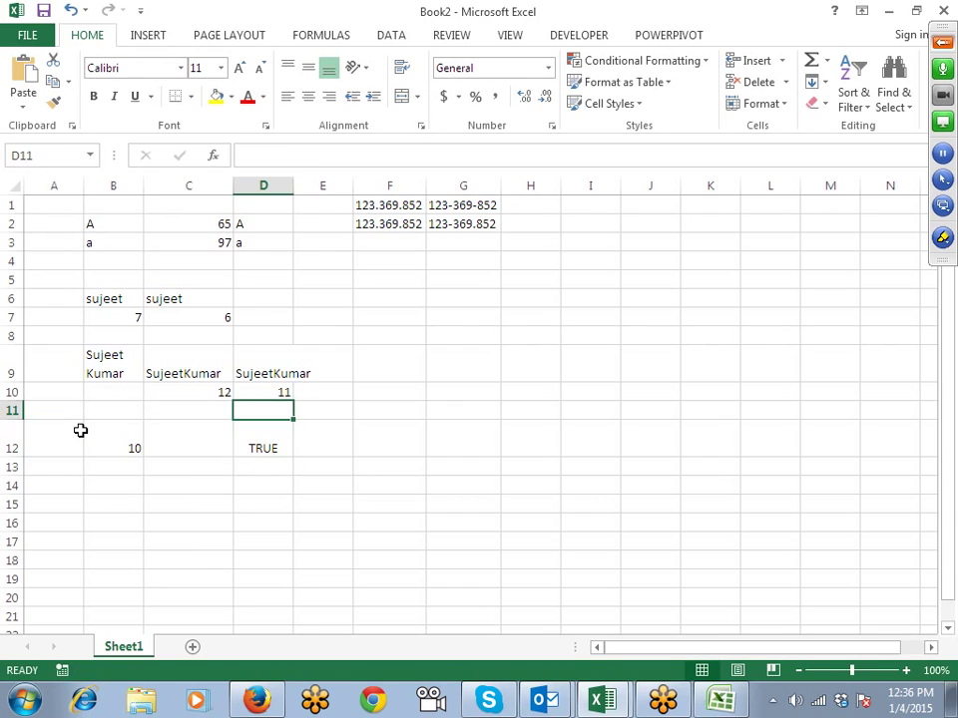
Step: Enter =SUBSTITUTE(C9,CHAR(10)," ") in C11 to put the two-line name on one line
{"action": "key", "text": "Left"}
{"action": "type", "text": "=sub"}
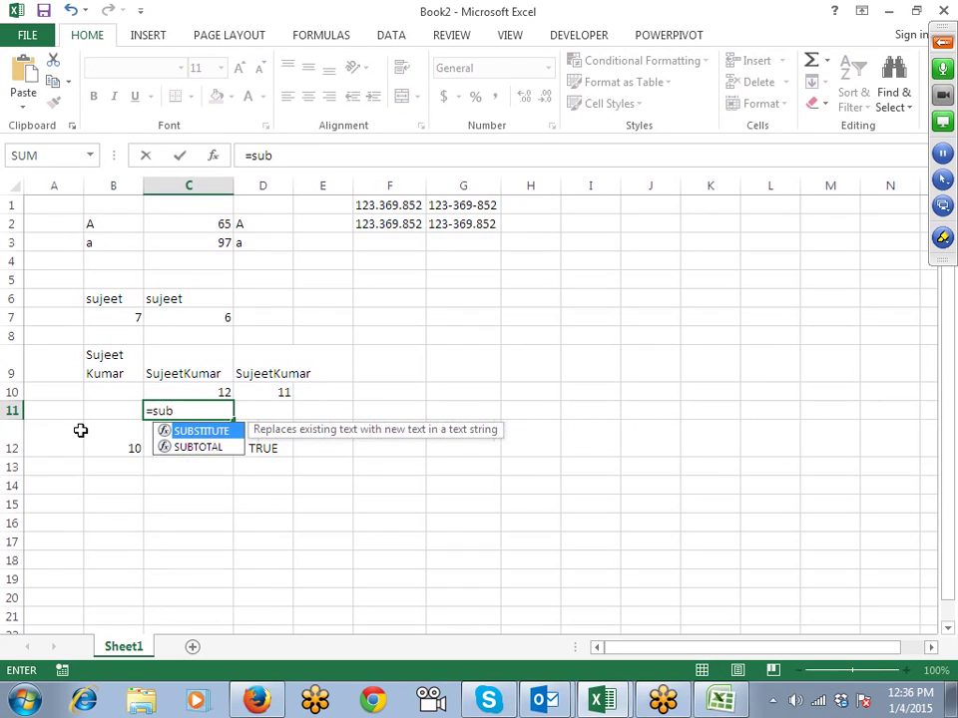
{"action": "key", "text": "Tab"}
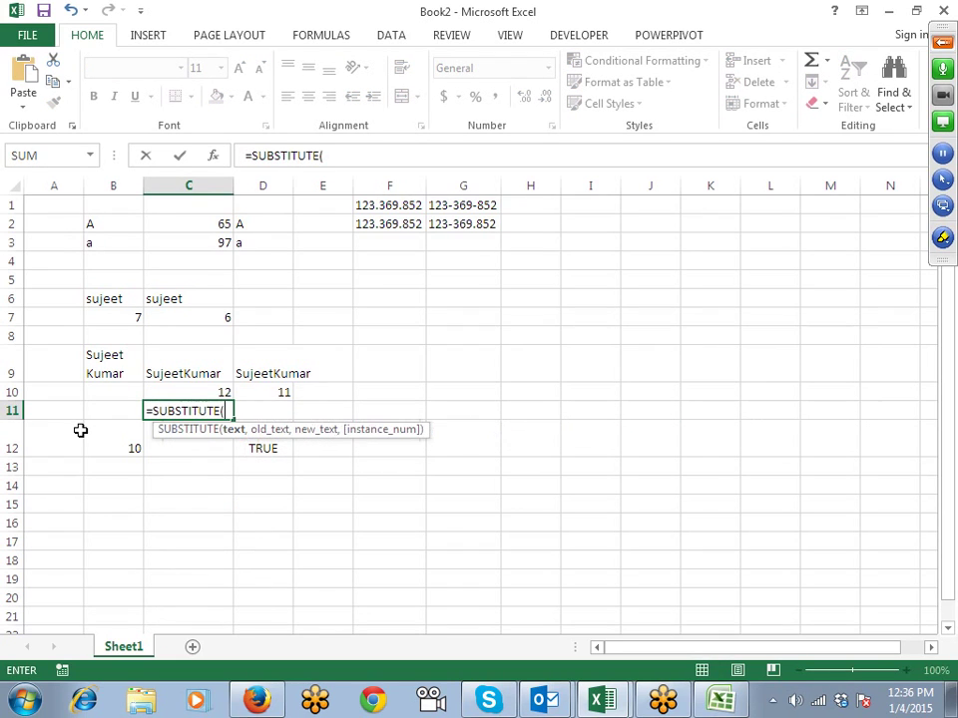
{"action": "key", "text": "Up"}
{"action": "key", "text": "Up"}
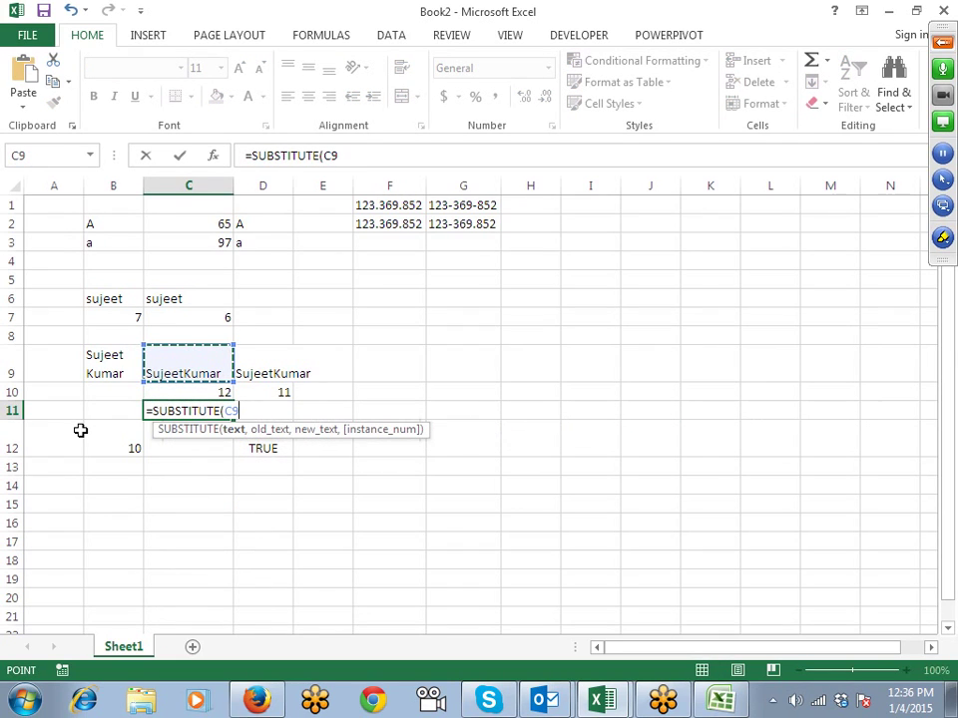
{"action": "type", "text": ",\""}
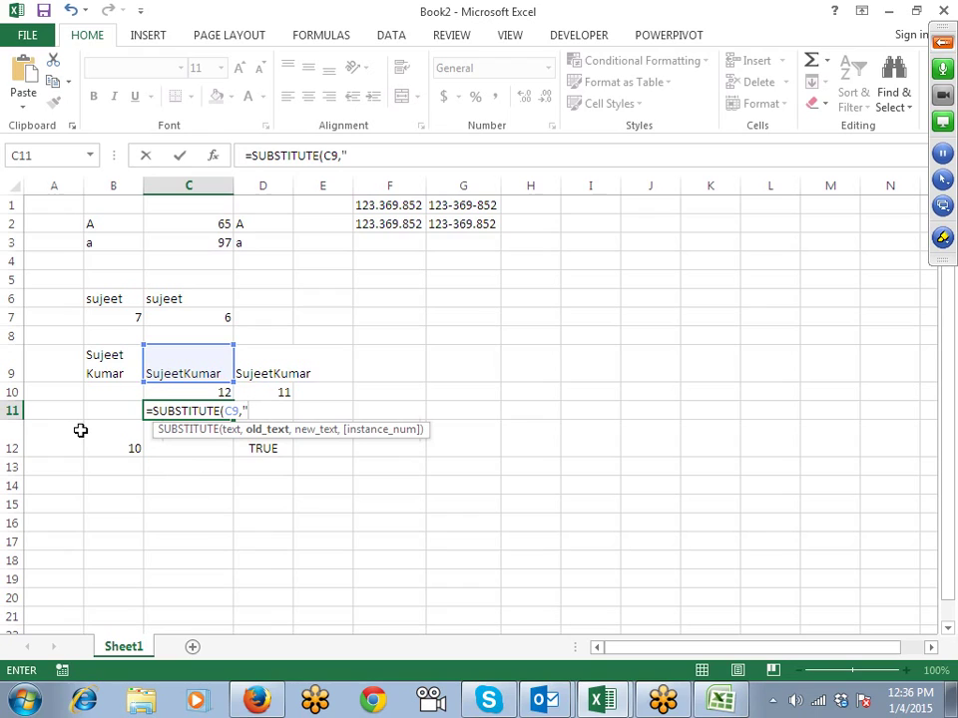
{"action": "key", "text": "BackSpace"}
{"action": "type", "text": "ch"}
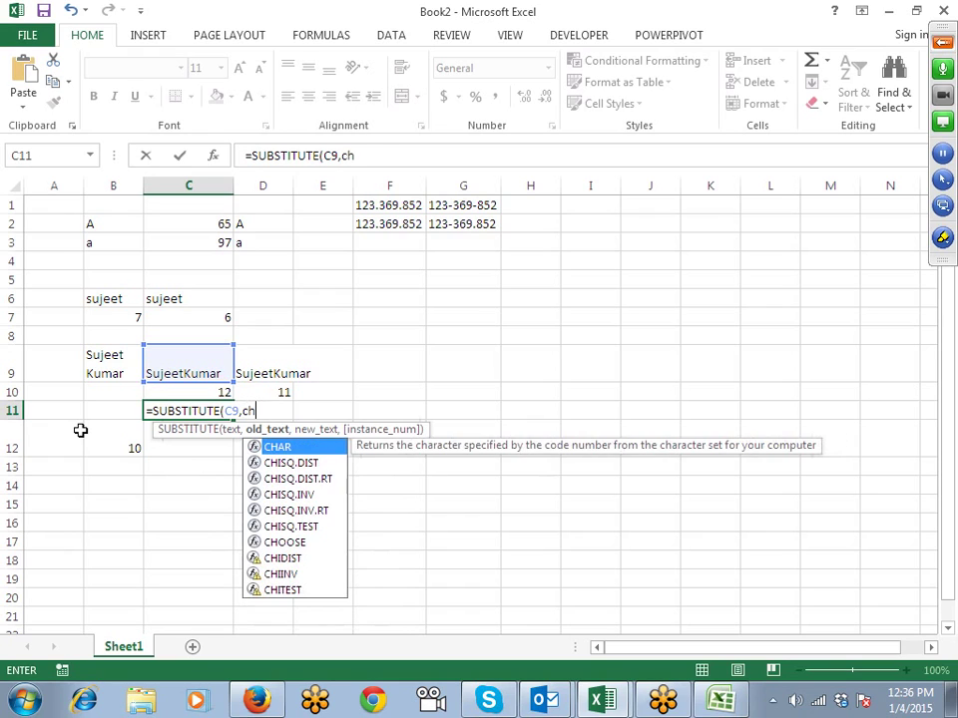
{"action": "key", "text": "Tab"}
{"action": "type", "text": "10"}
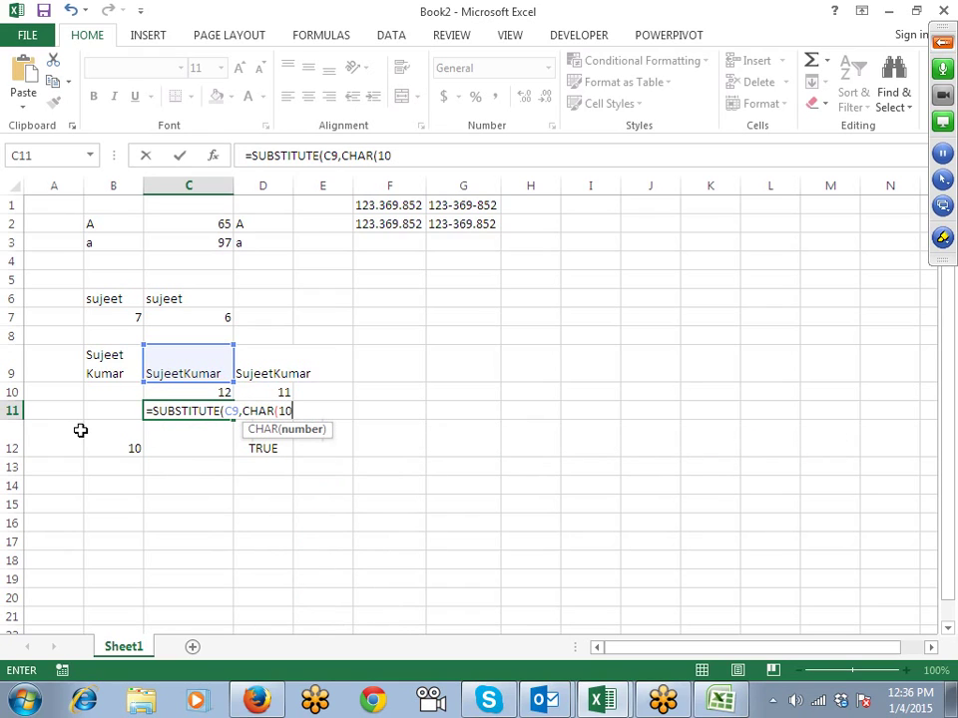
{"action": "type", "text": "),"}
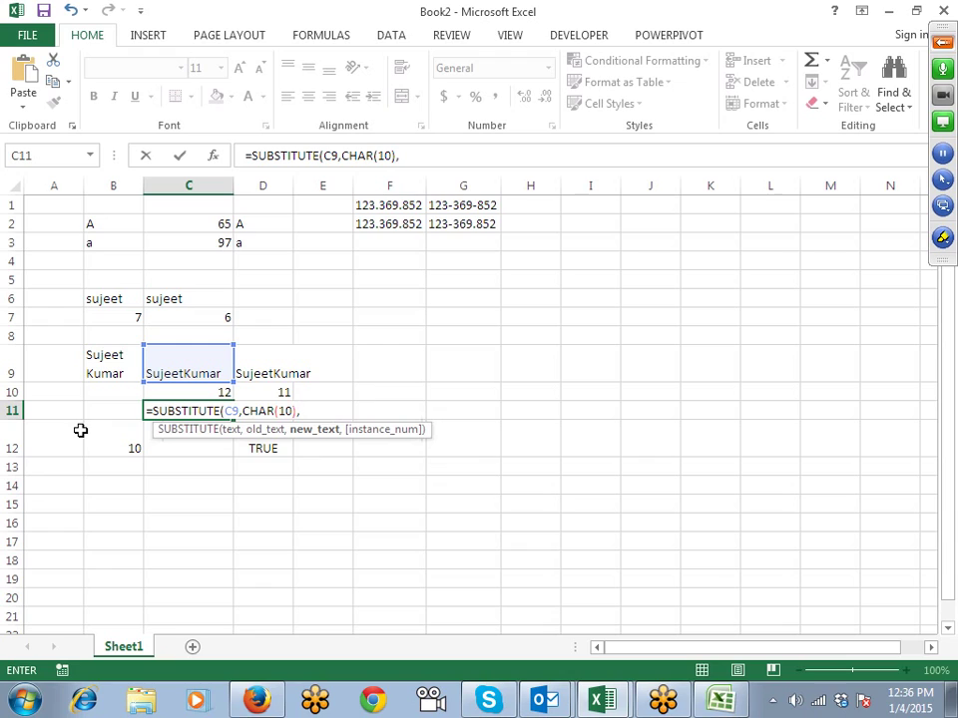
{"action": "type", "text": "\" \")"}
{"action": "key", "text": "Return"}
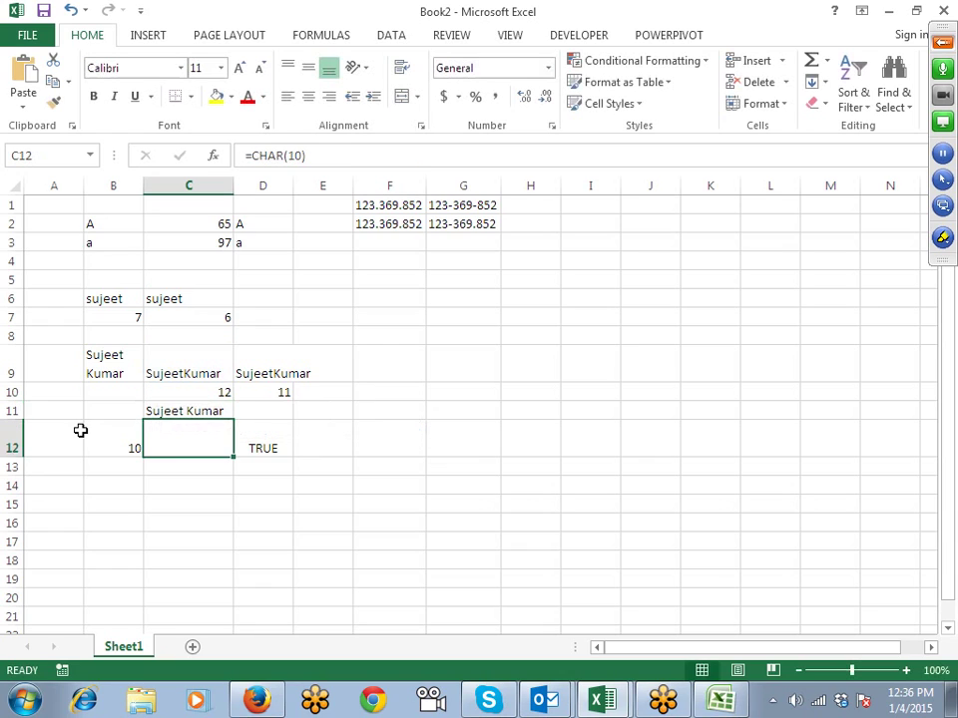
{"action": "key", "text": "Up"}
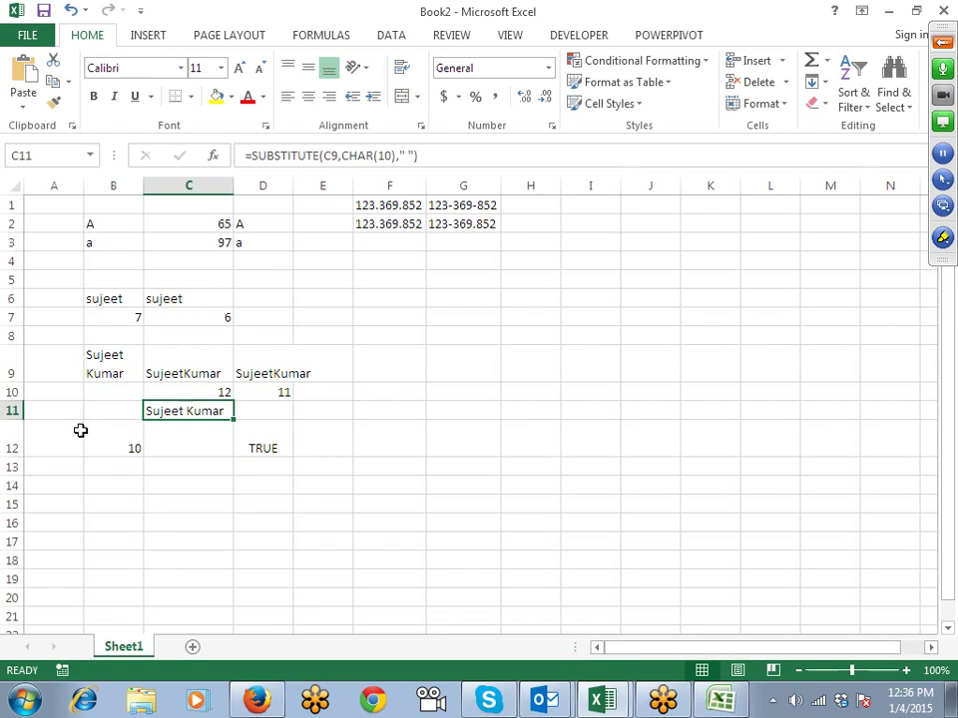
{"action": "key", "text": "Down"}
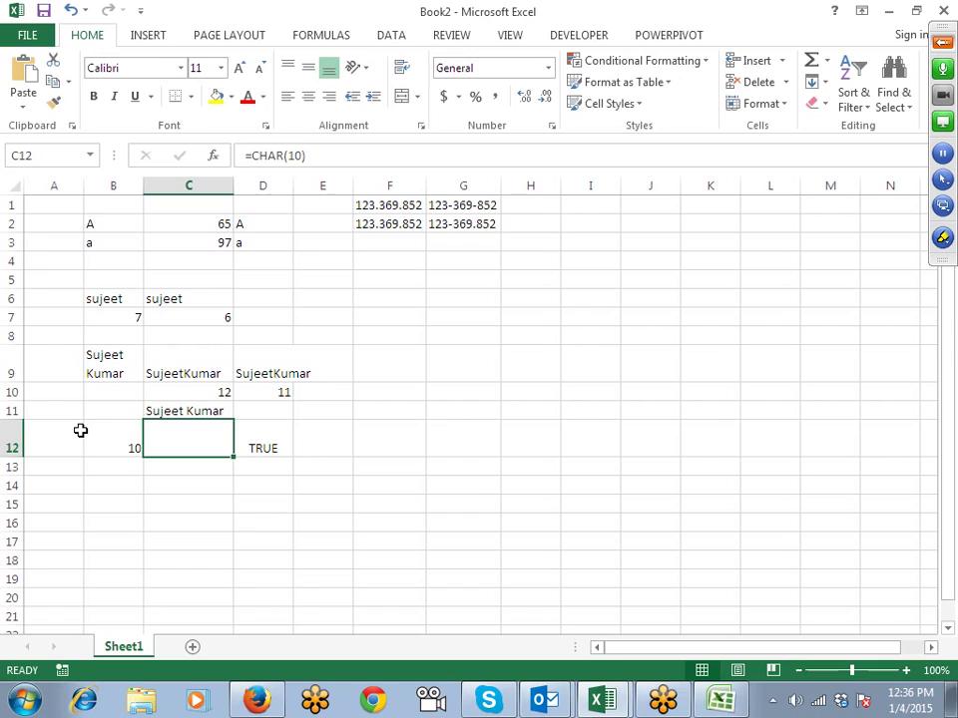
{"action": "key", "text": "Down"}
{"action": "key", "text": "Down"}
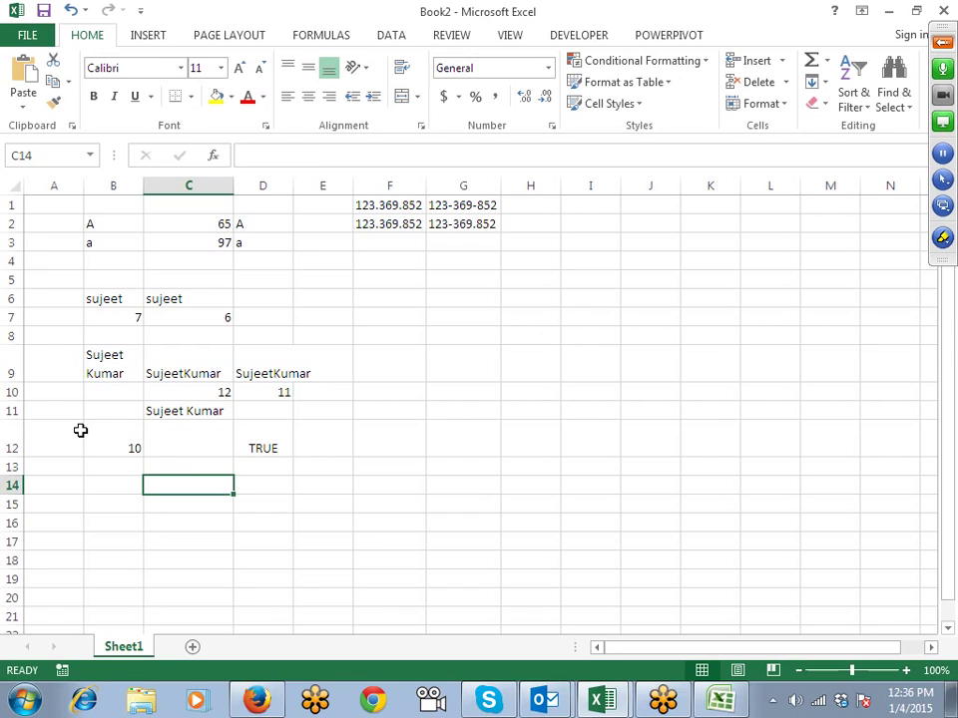
Step: Enter the box-drawing characters └ in C14 and ─ in C15
{"action": "type", "text": "└"}
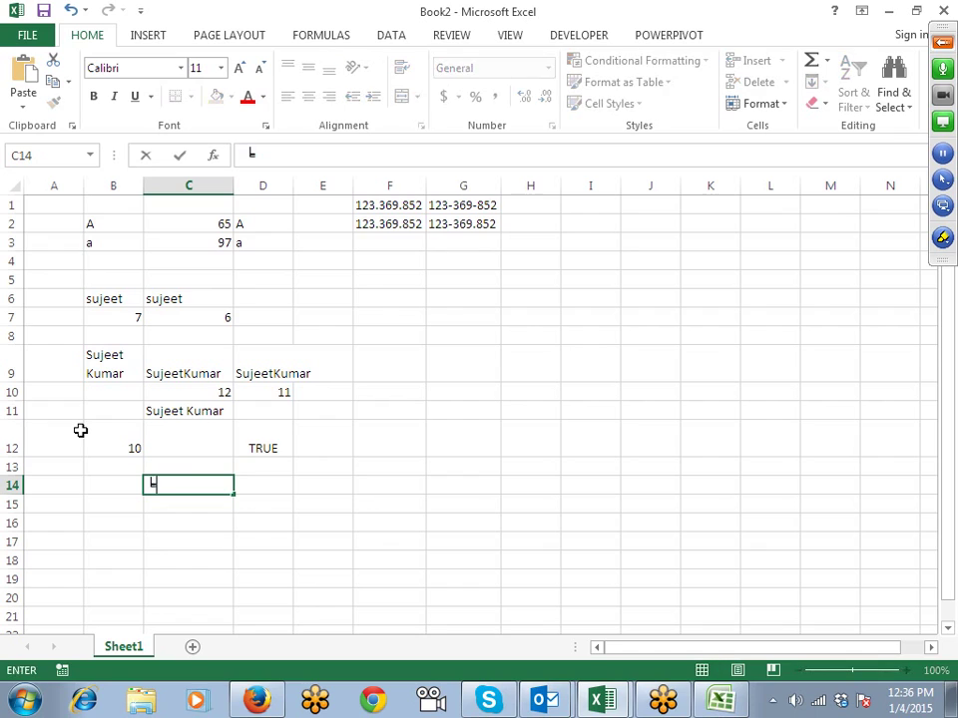
{"action": "key", "text": "Return"}
{"action": "key", "text": "Up"}
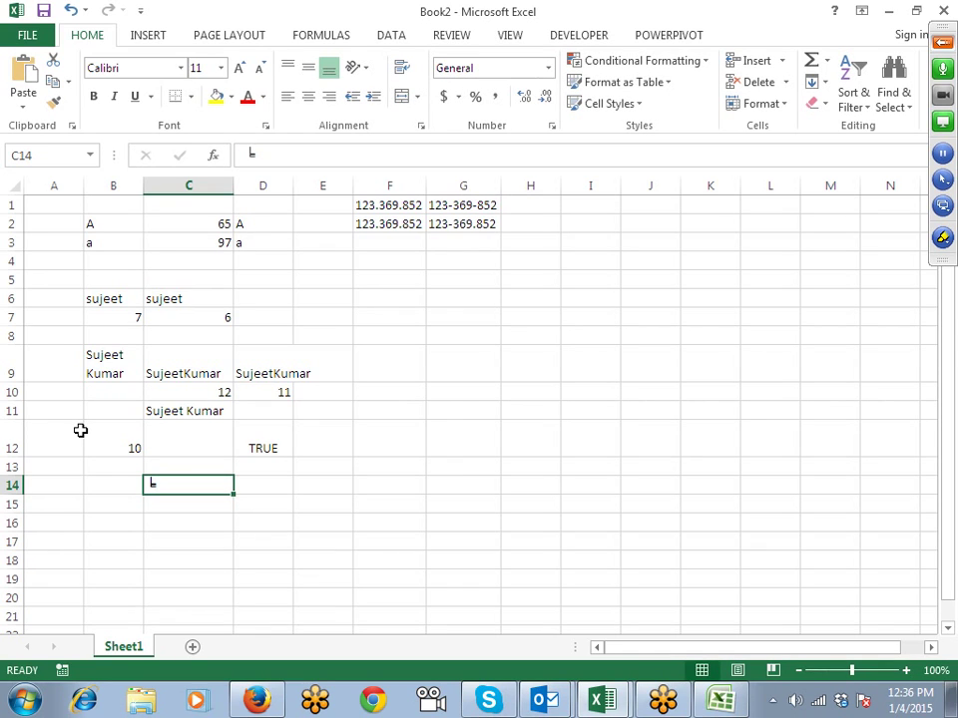
{"action": "key", "text": "Down"}
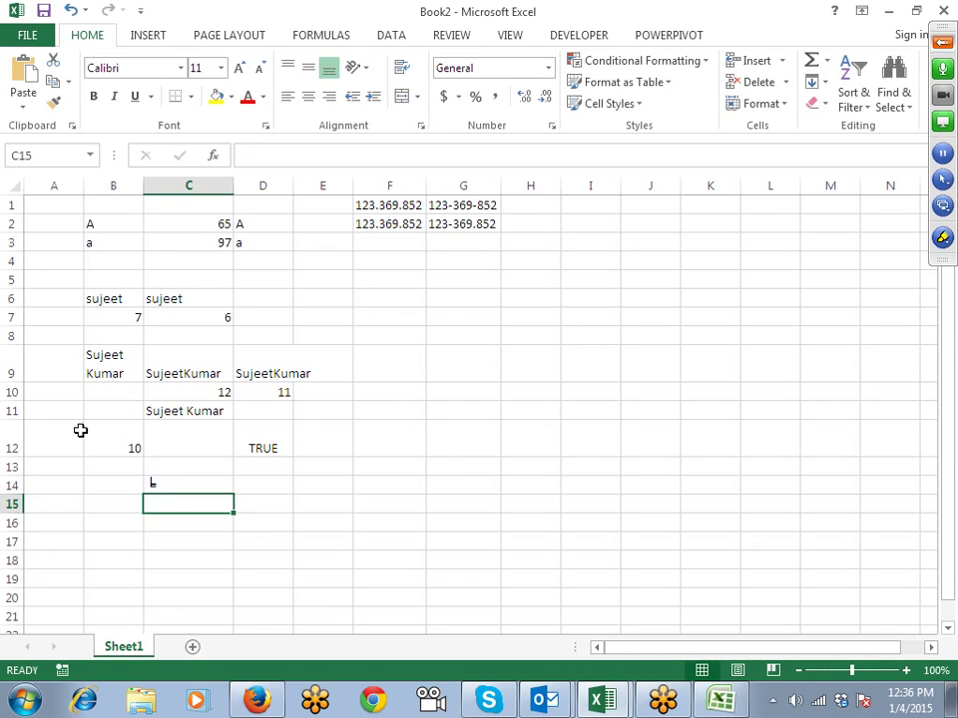
{"action": "type", "text": "─"}
{"action": "key", "text": "Return"}
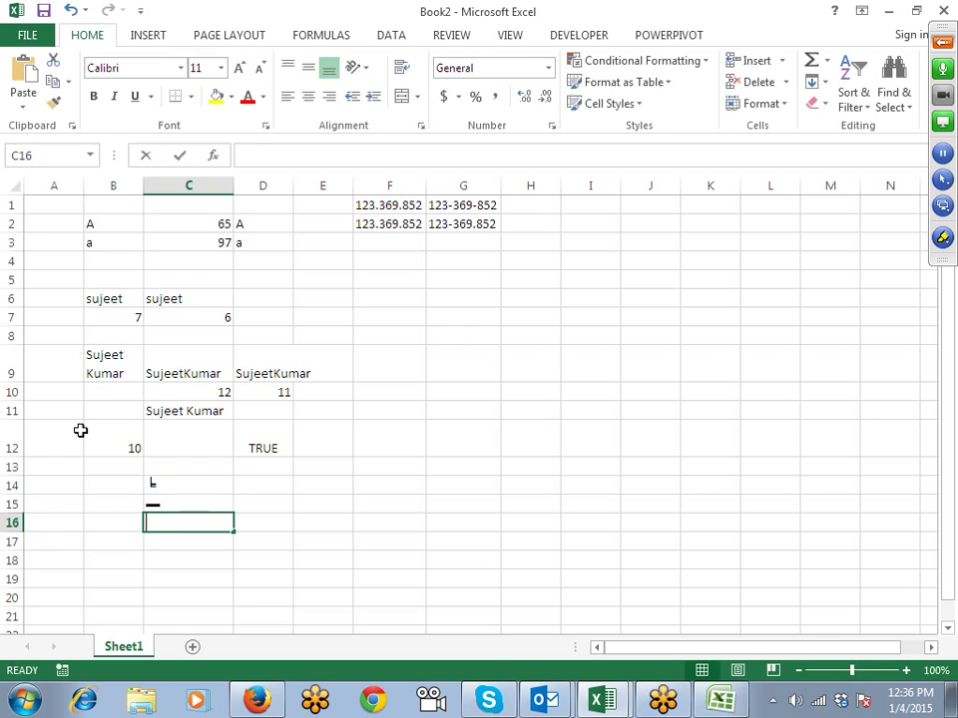
Step: Enter the Ñ character in C16
{"action": "type", "text": "f"}
{"action": "key", "text": "Escape"}
{"action": "type", "text": "V"}
{"action": "key", "text": "Escape"}
{"action": "type", "text": "Ñ"}
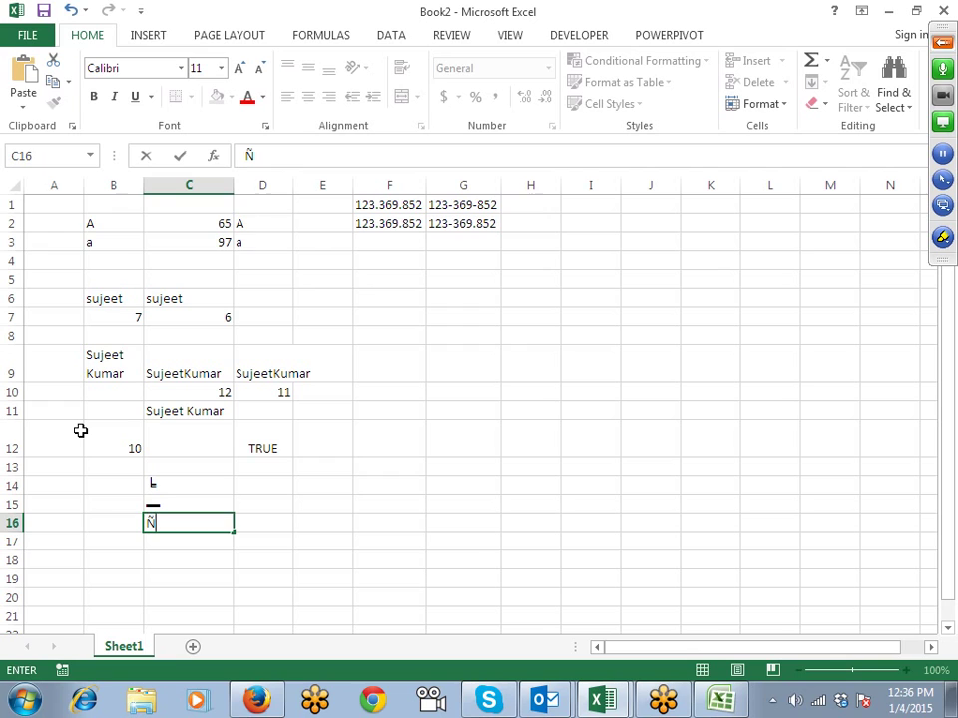
{"action": "key", "text": "Return"}
Step: Enter =CODE(C16) in D16, returning 209
{"action": "key", "text": "Up"}
{"action": "key", "text": "Right"}
{"action": "type", "text": "=code"}
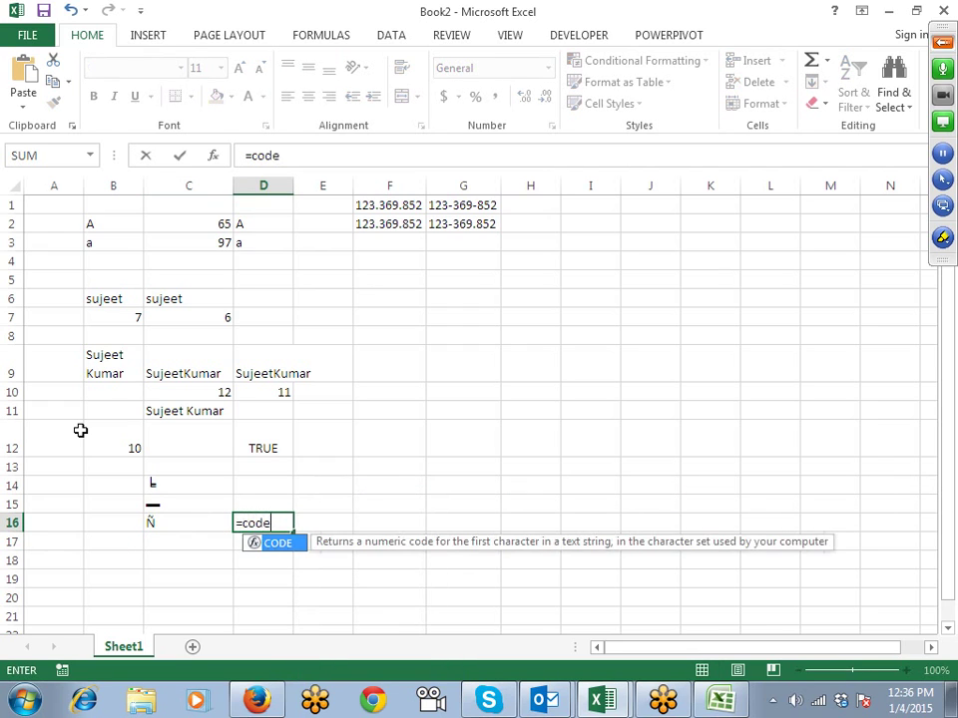
{"action": "key", "text": "Tab"}
{"action": "key", "text": "Left"}
{"action": "key", "text": "ctrl+Return"}
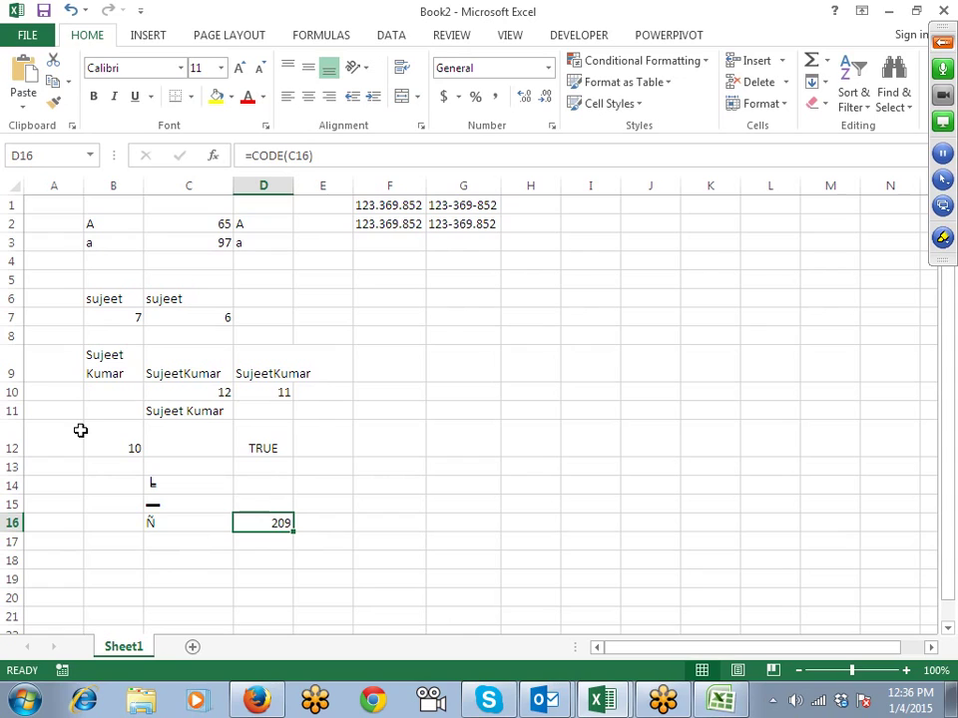
{"action": "key", "text": "Down"}
{"action": "key", "text": "Left"}
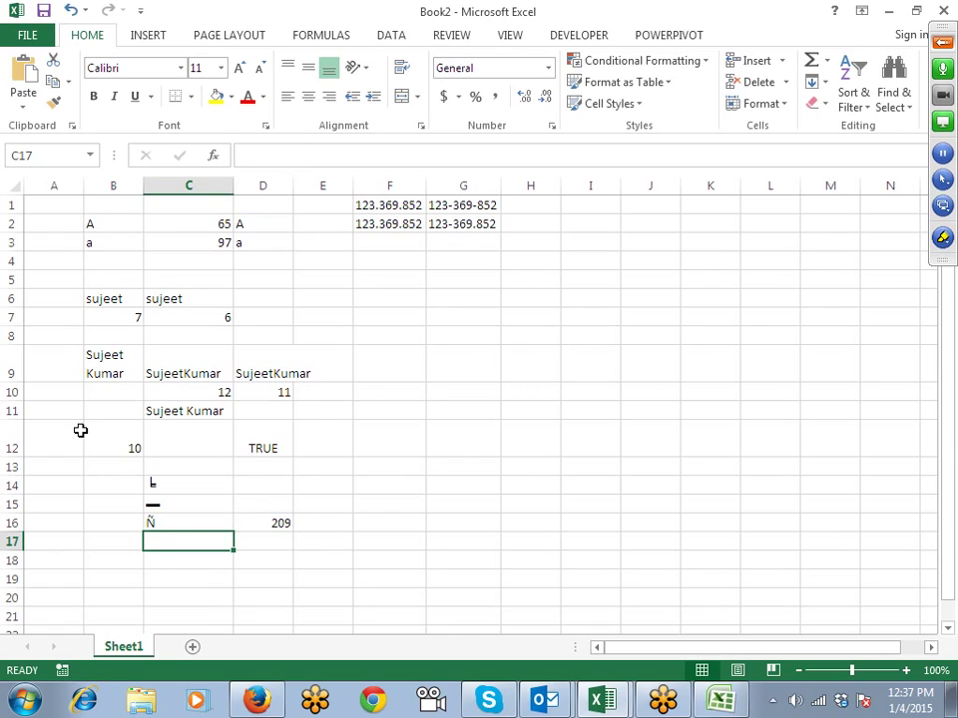
Step: Enter =SUBSTITUTE(C16,CHAR(209),"N") in C17 and accept Excel's correction, turning Ñ into N
{"action": "type", "text": "=sub"}
{"action": "key", "text": "Tab"}
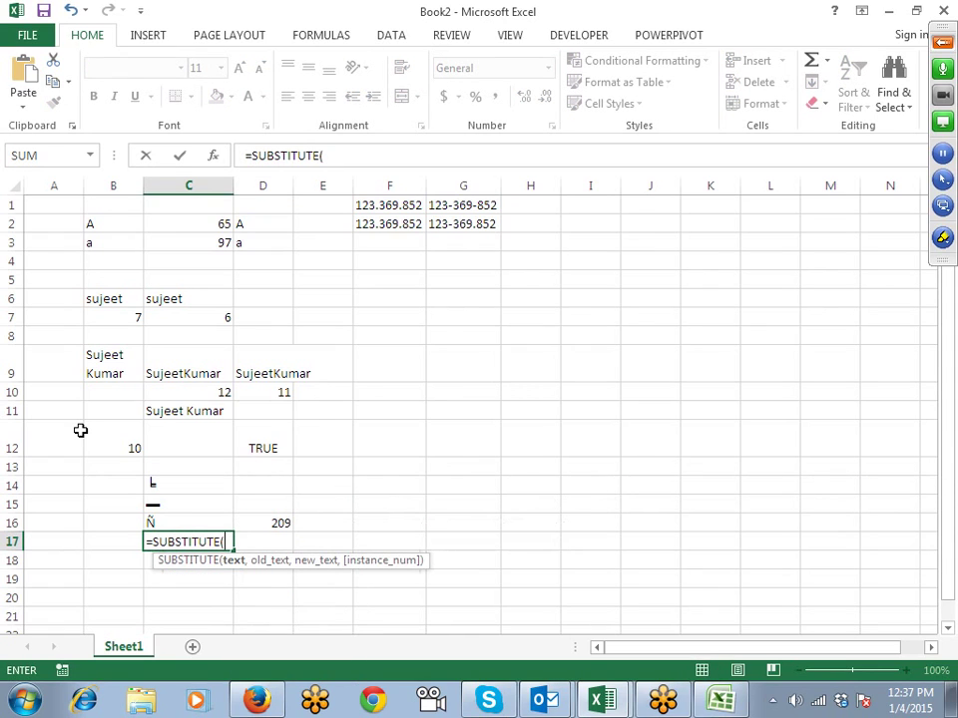
{"action": "key", "text": "Up"}
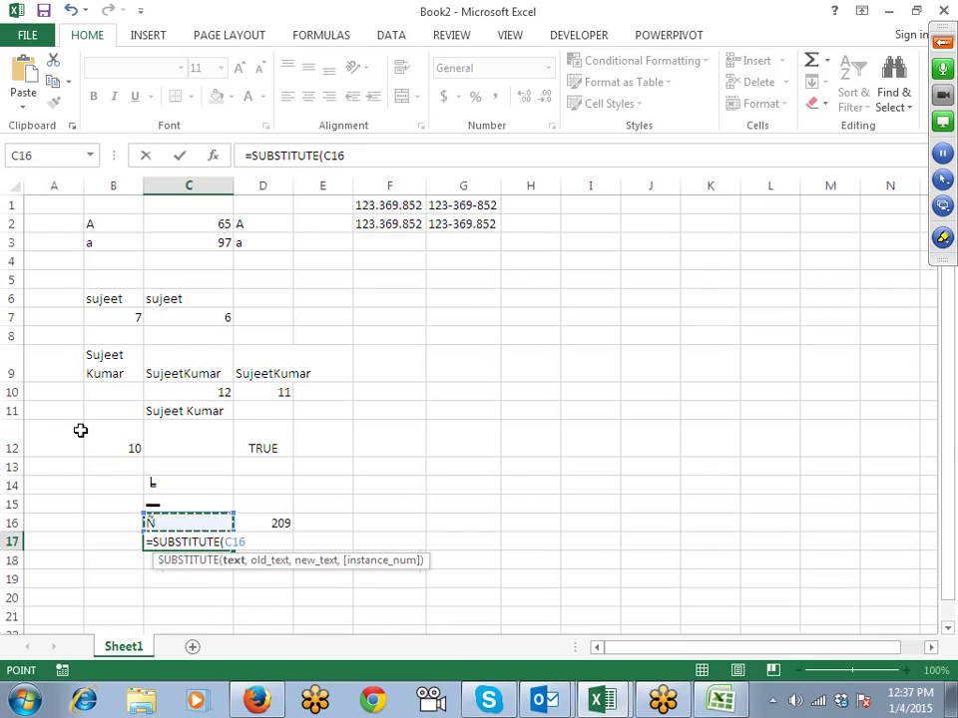
{"action": "type", "text": ",ch"}
{"action": "key", "text": "Tab"}
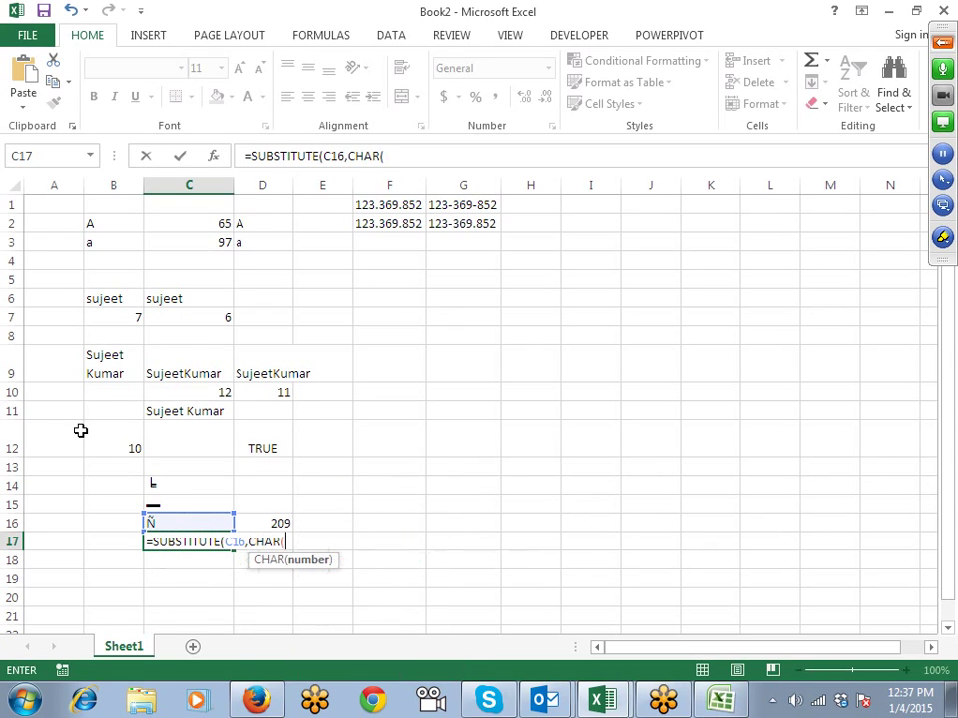
{"action": "type", "text": "1"}
{"action": "key", "text": "BackSpace"}
{"action": "type", "text": "209),\"N"}
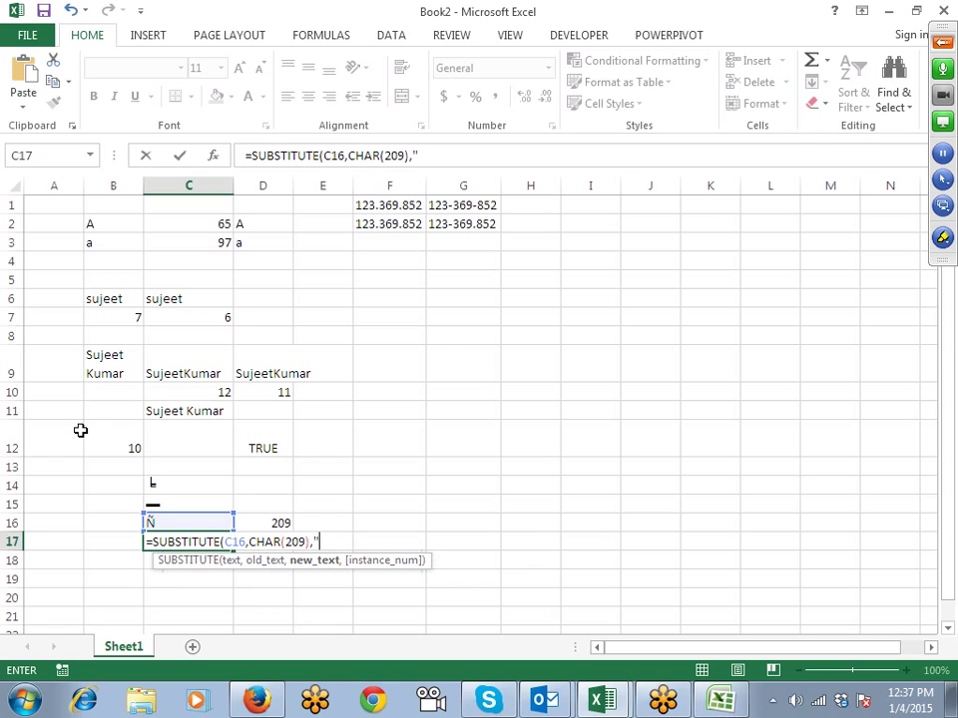
{"action": "type", "text": "\""}
{"action": "key", "text": "Return"}
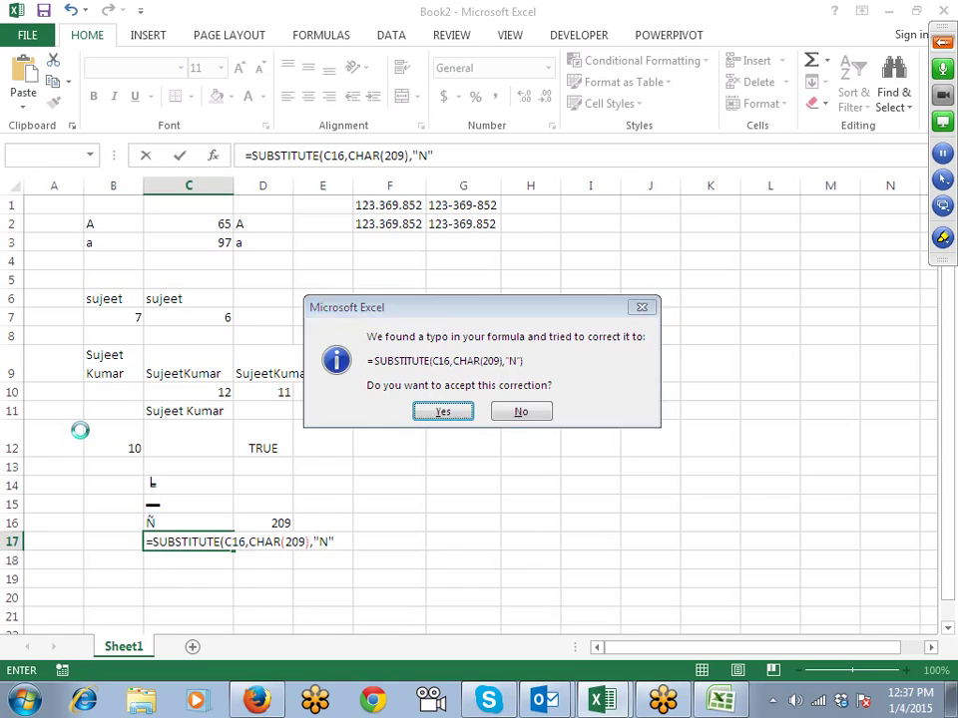
{"action": "key", "text": "Return"}
{"action": "key", "text": "Up"}
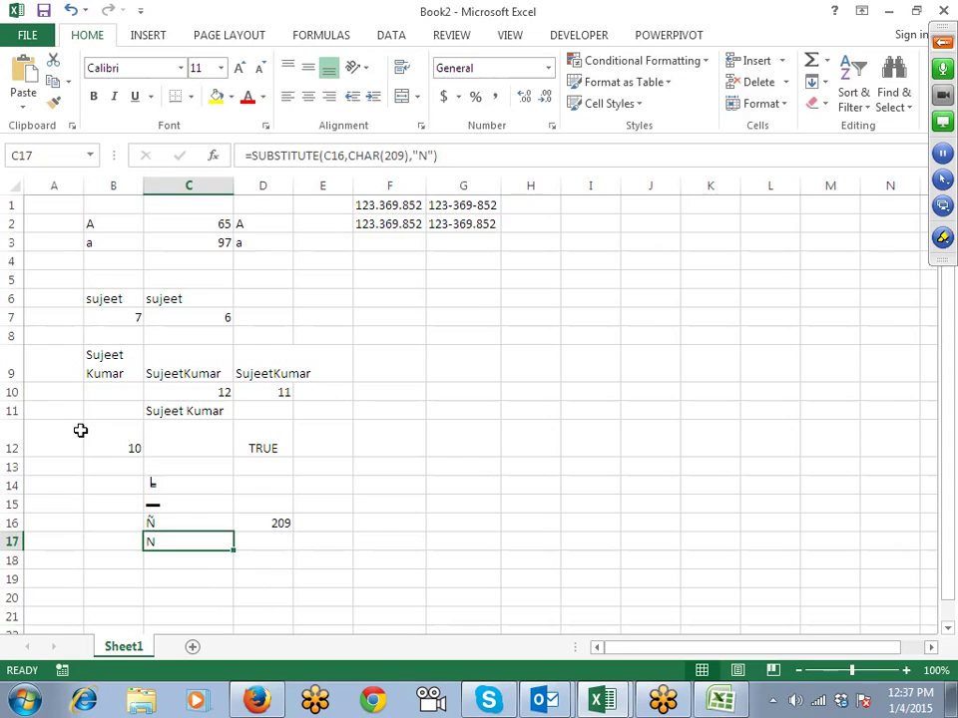
{"action": "key", "text": "Up"}
{"action": "key", "text": "Up"}
{"action": "key", "text": "Up"}
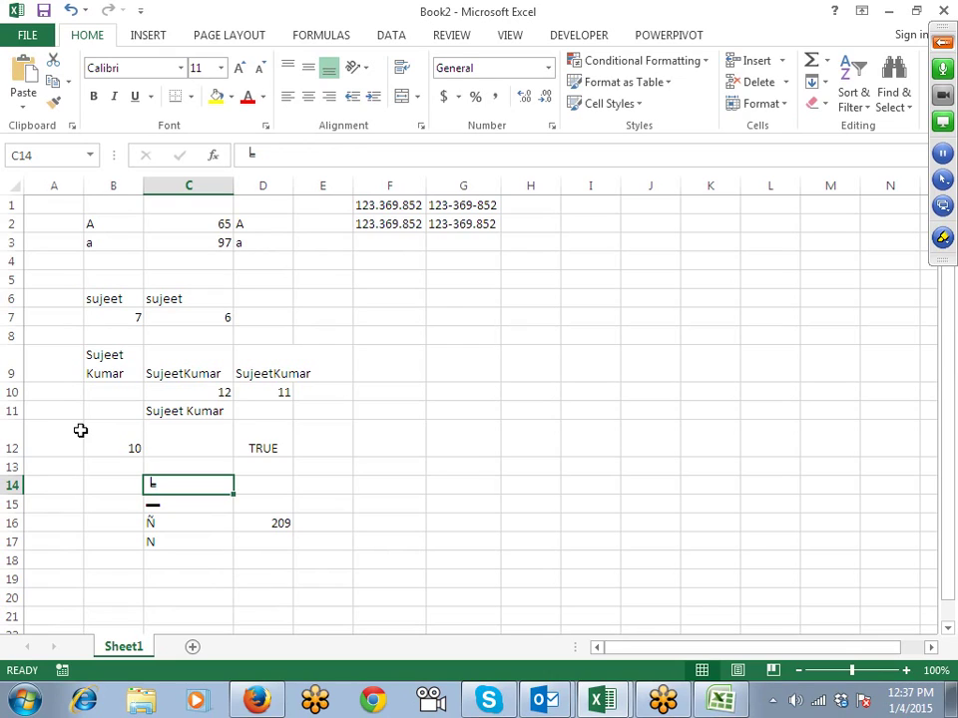
Step: Type T in E15 and the § symbol in F15
{"action": "key", "text": "Down"}
{"action": "key", "text": "Down"}
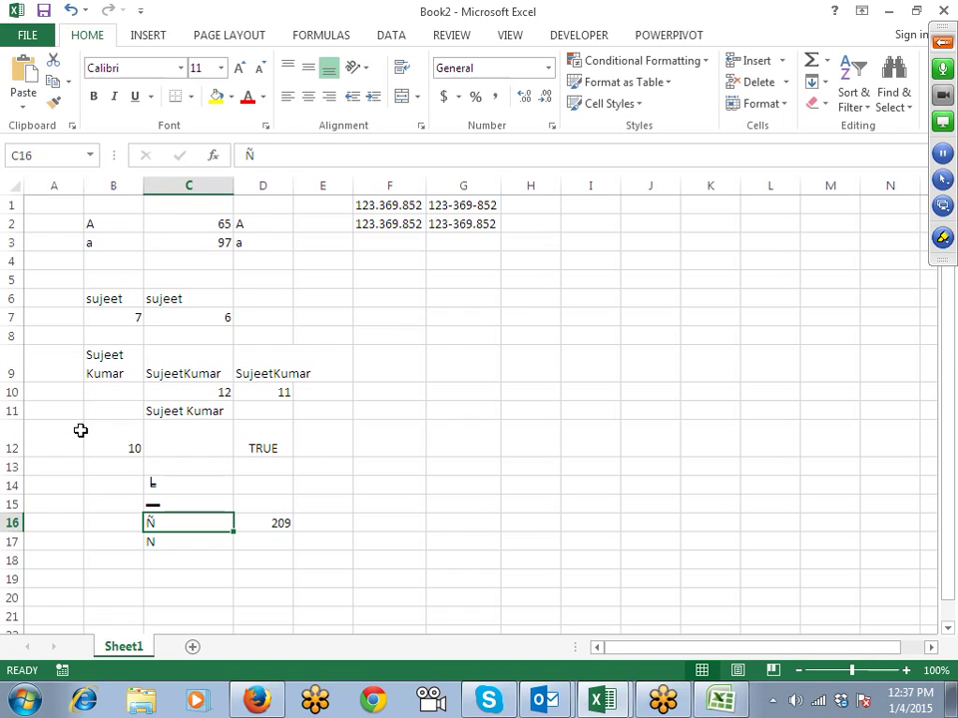
{"action": "key", "text": "Right"}
{"action": "key", "text": "Right"}
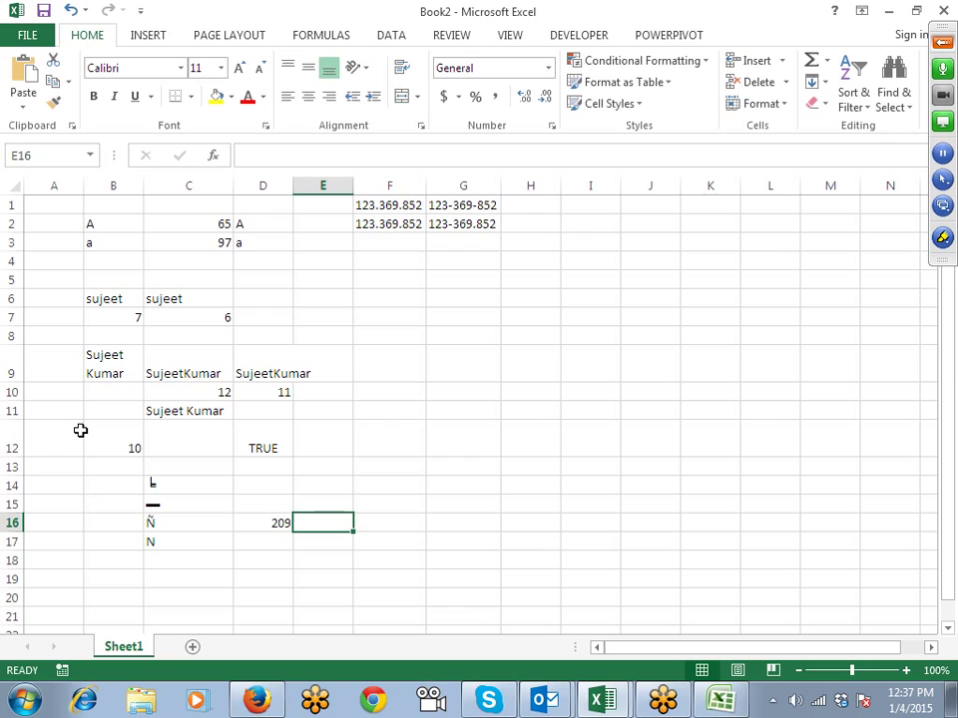
{"action": "key", "text": "Up"}
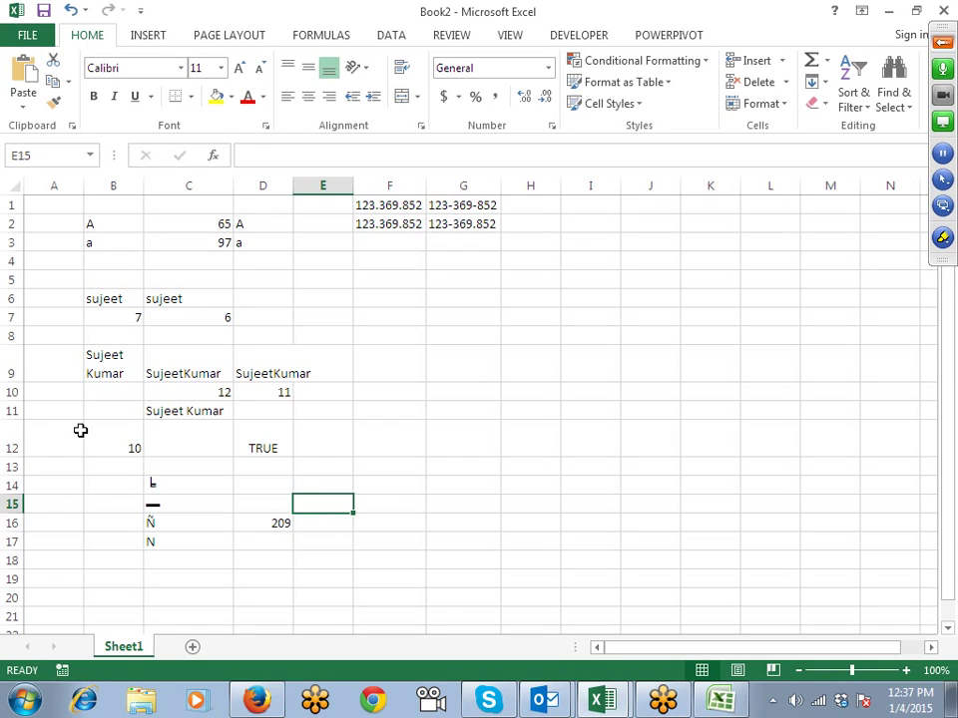
{"action": "type", "text": "T"}
{"action": "key", "text": "Right"}
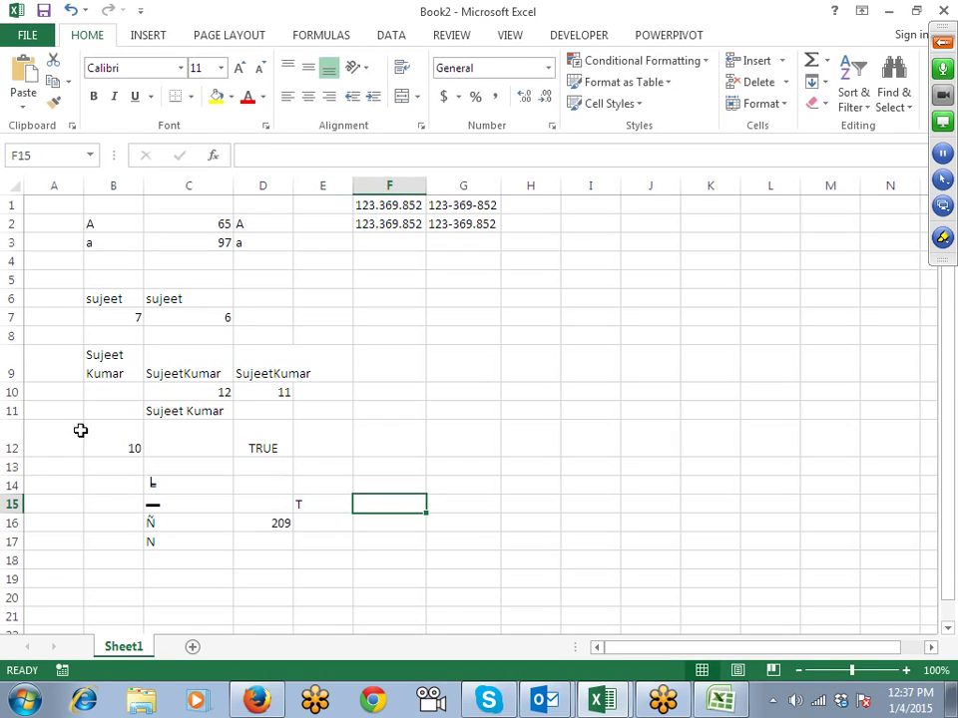
{"action": "type", "text": "§"}
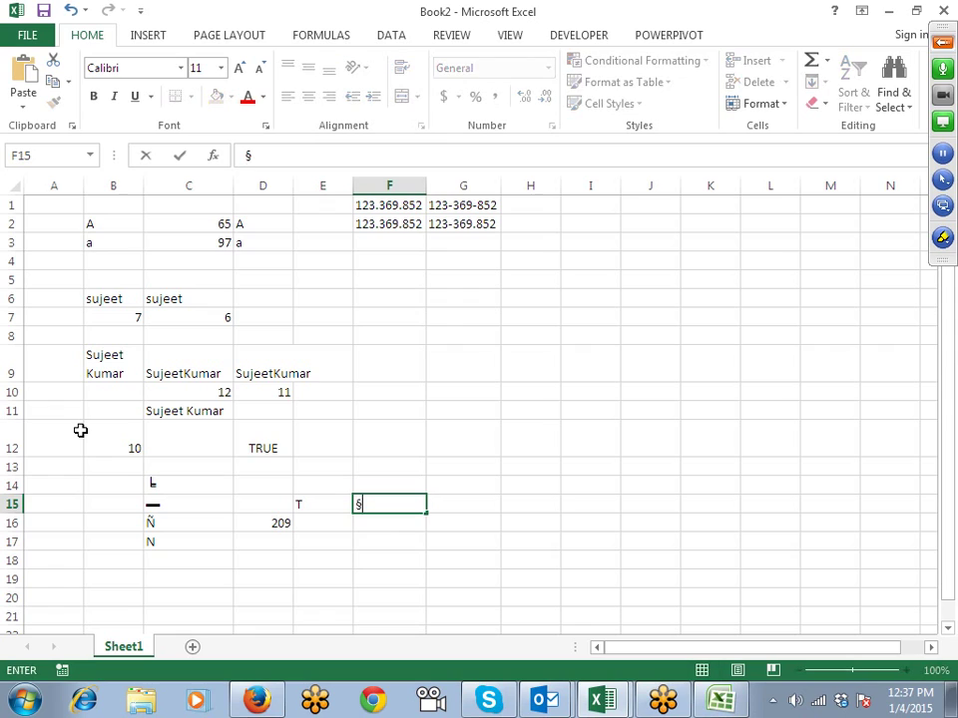
{"action": "key", "text": "Return"}
{"action": "key", "text": "Up"}
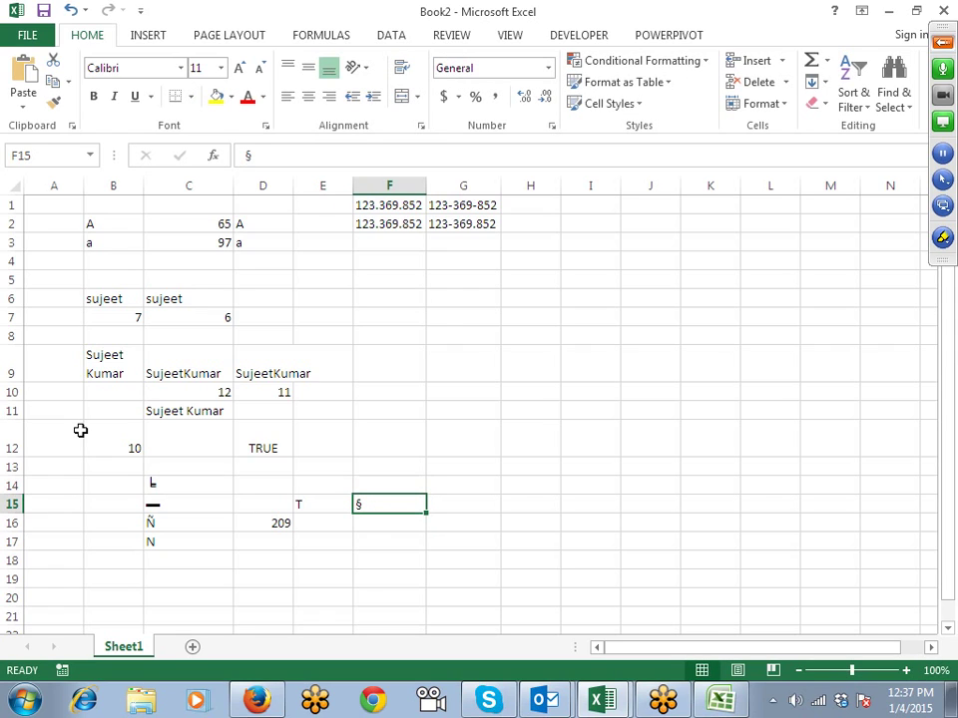
{"action": "key", "text": "Right"}
{"action": "key", "text": "Left"}
{"action": "key", "text": "Right"}
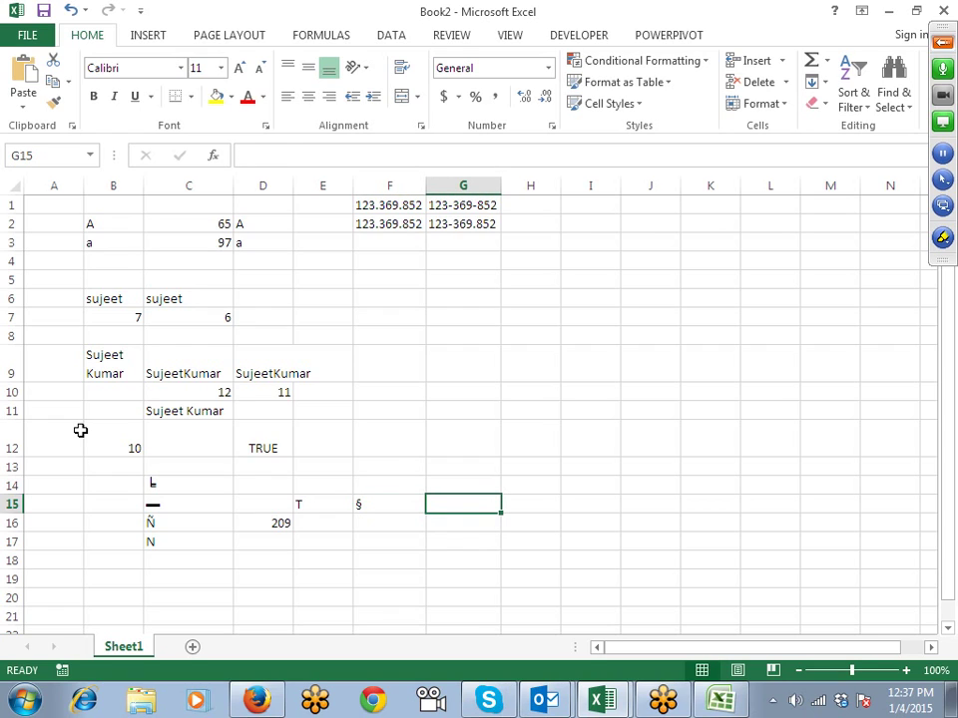
{"action": "key", "text": "alt"}
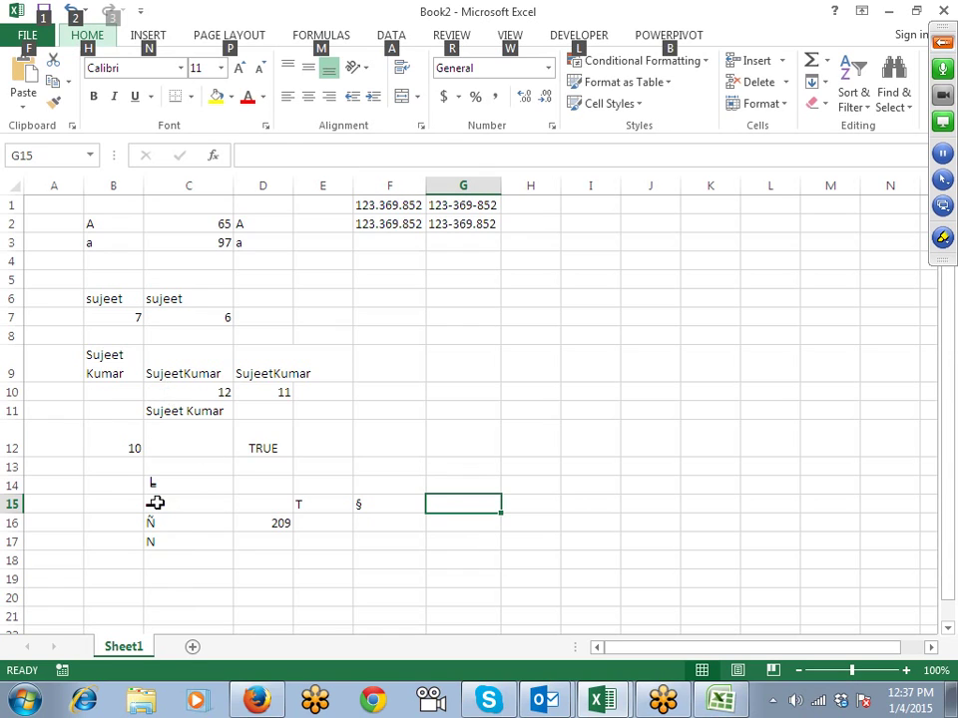
Step: Browse the Formulas Text function list with empty cell B23 selected
{"action": "left_click", "coordinate": [165, 419]}
{"action": "scroll", "coordinate": [149, 439], "scroll_direction": "down", "scroll_amount": 4}
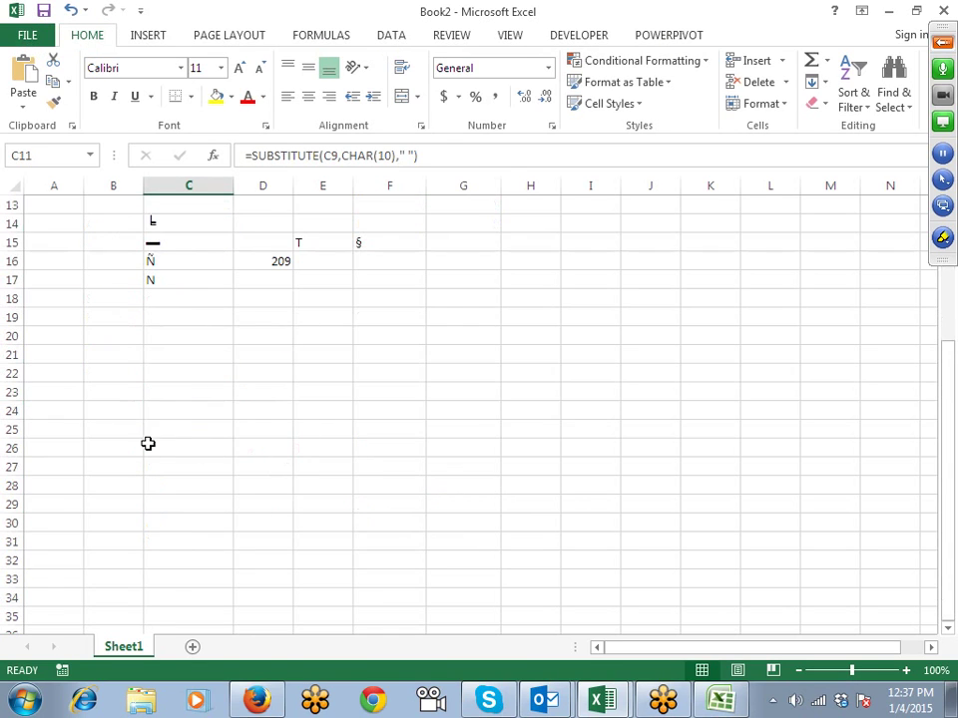
{"action": "left_click", "coordinate": [113, 391]}
{"action": "left_click", "coordinate": [319, 35]}
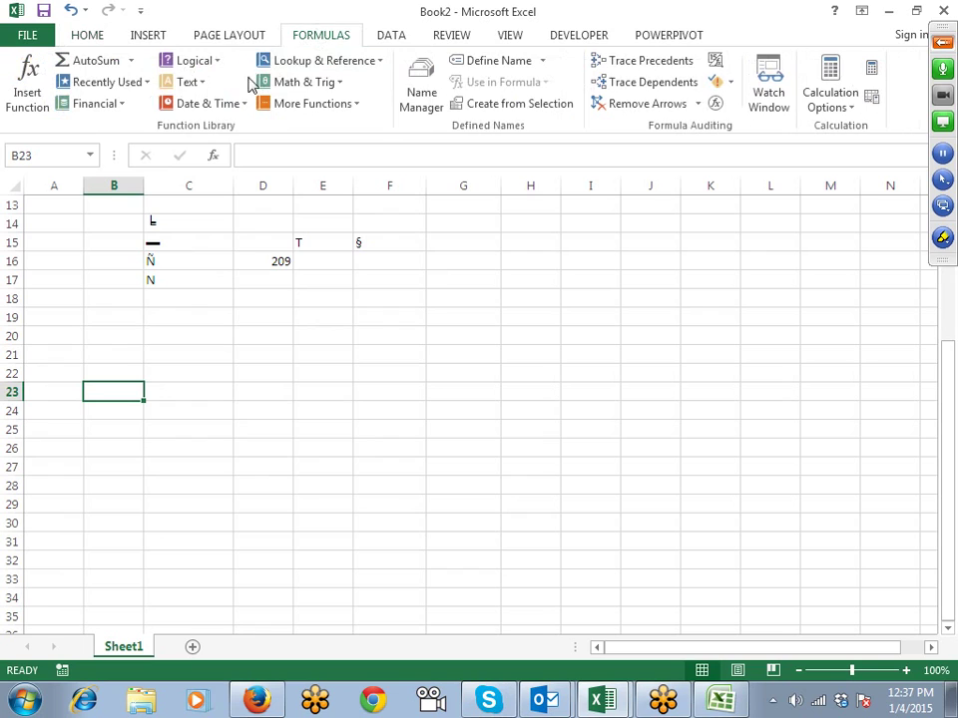
{"action": "left_click", "coordinate": [195, 82]}
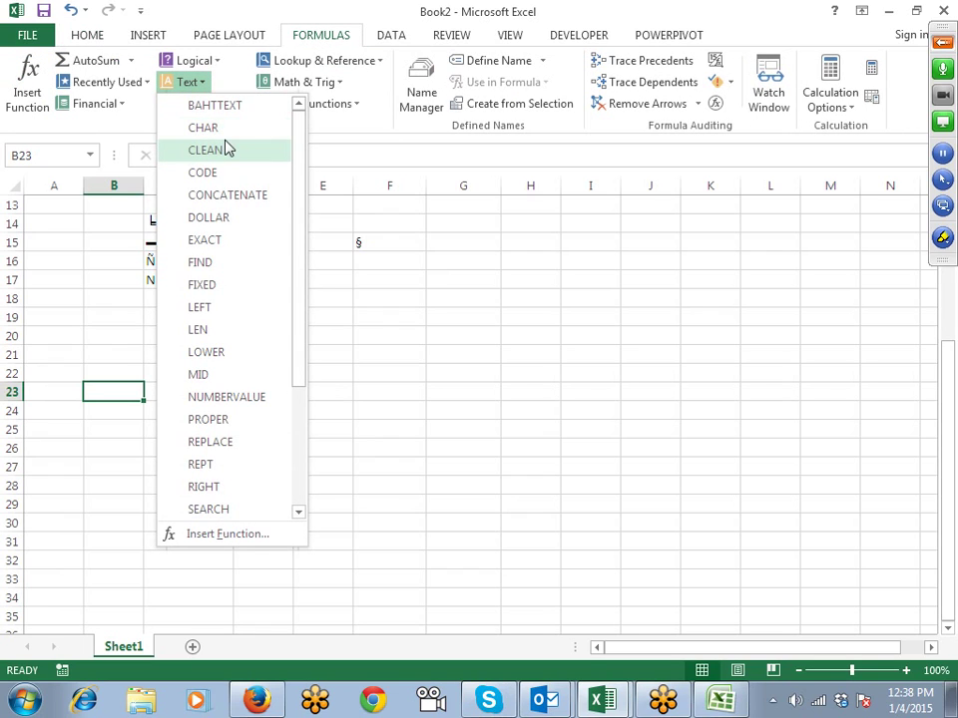
{"action": "left_click", "coordinate": [64, 328]}
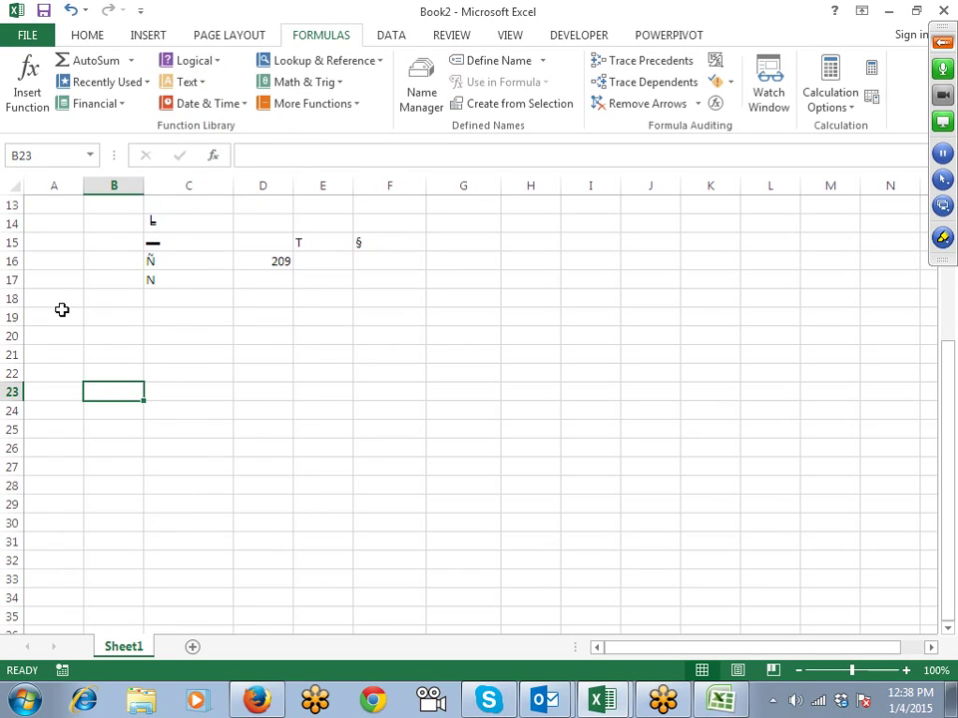
Step: Enter a first name in B23 and the surname in C23
{"action": "type", "text": "Suj"}
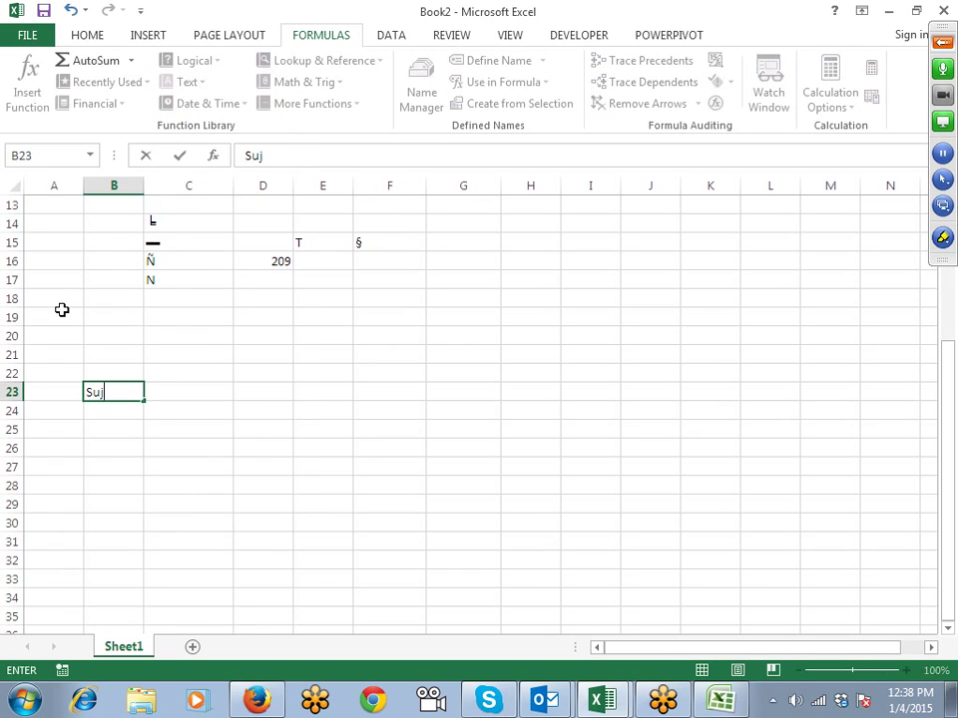
{"action": "type", "text": "eet"}
{"action": "key", "text": "Tab"}
{"action": "type", "text": "K"}
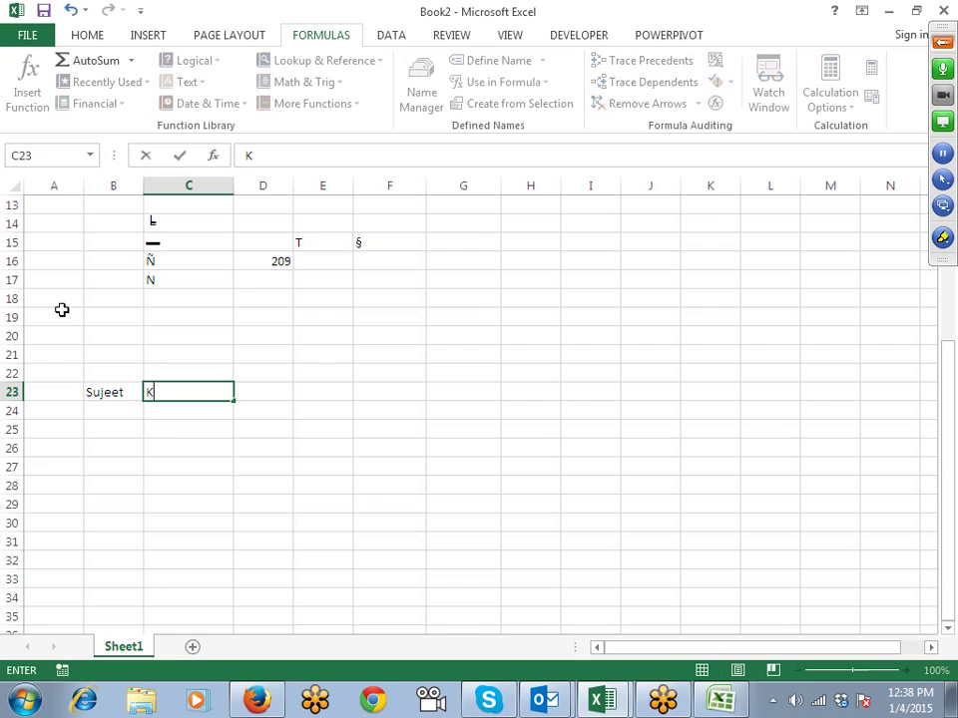
{"action": "left_click", "coordinate": [296, 336]}
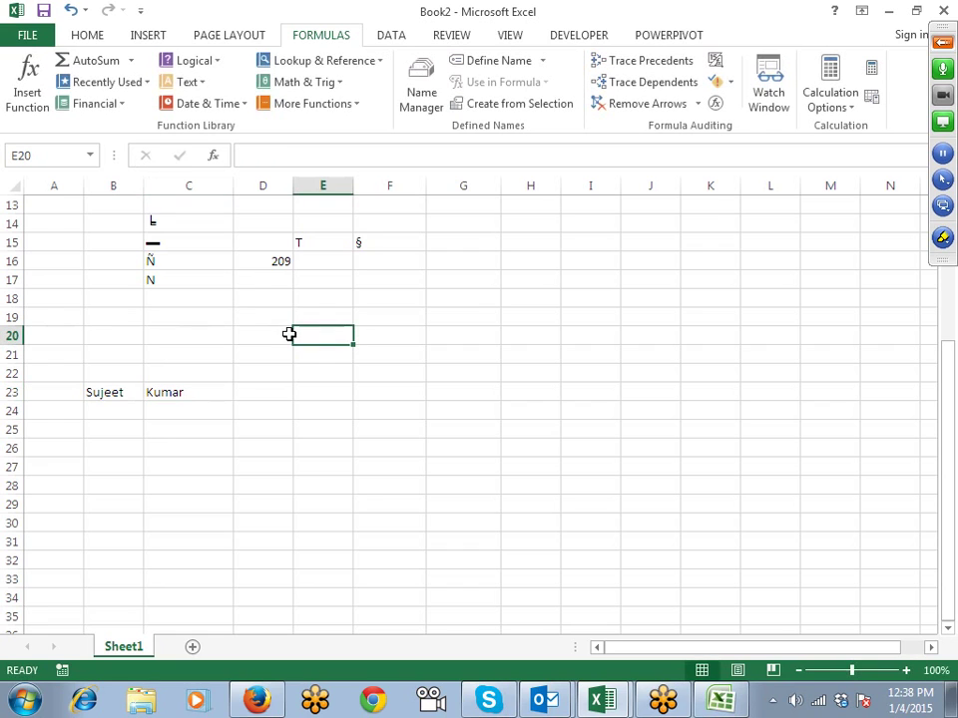
Step: Widen column D to fit the full name
{"action": "left_click", "coordinate": [943, 43]}
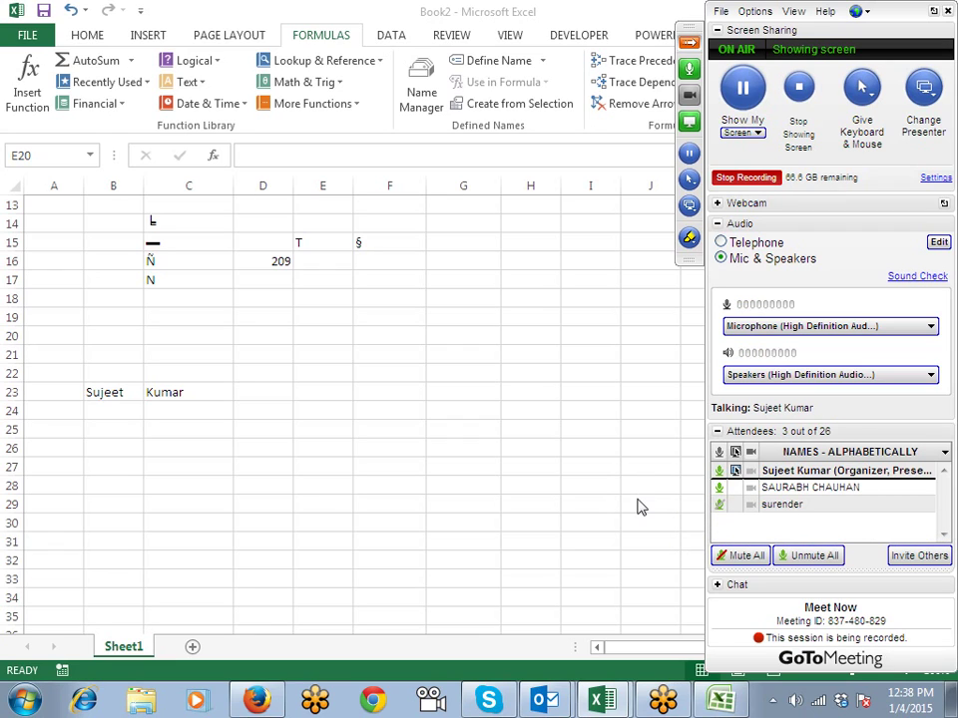
{"action": "left_click", "coordinate": [107, 391]}
{"action": "left_click", "coordinate": [169, 393]}
{"action": "left_click", "coordinate": [246, 393]}
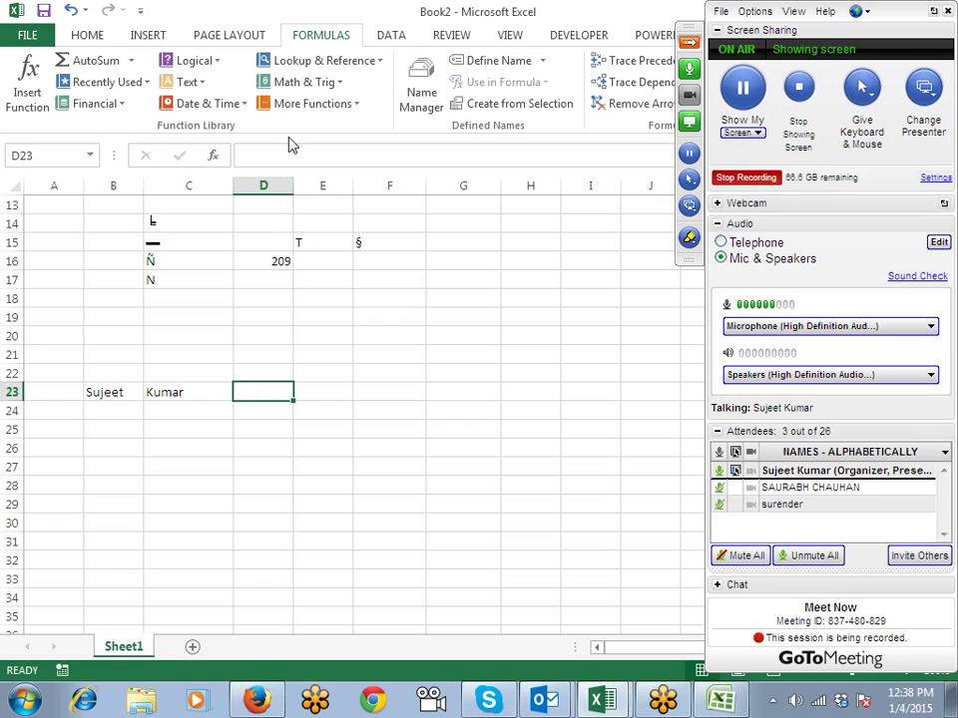
{"action": "left_click_drag", "start_coordinate": [292, 186], "coordinate": [351, 187]}
Step: Type a CONCATENATE formula of B23 and C23 into D23, then clear it
{"action": "left_click", "coordinate": [94, 395]}
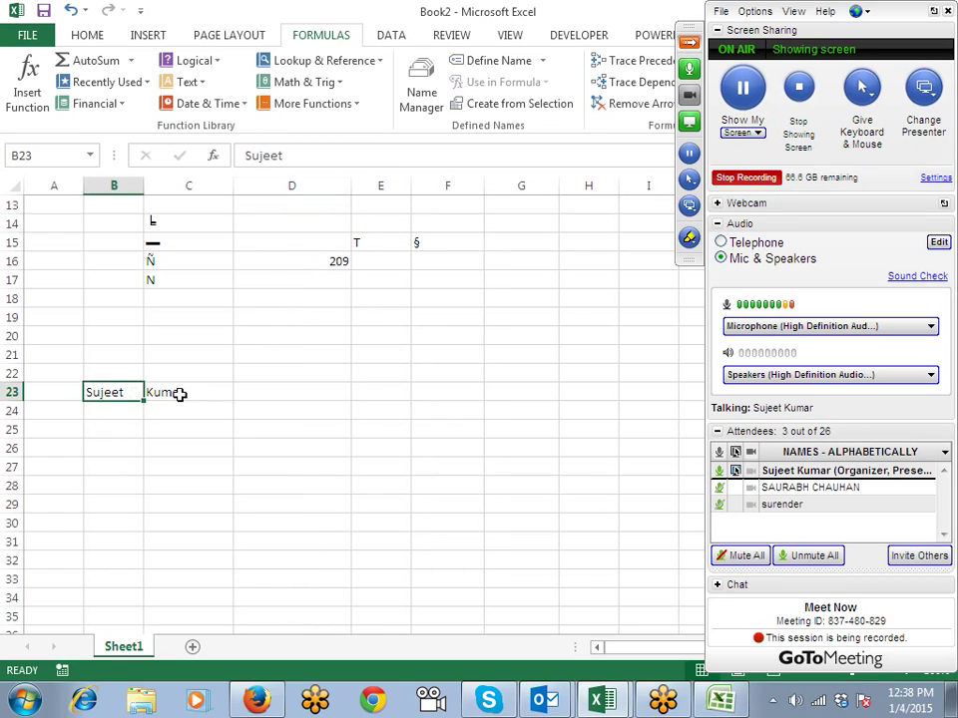
{"action": "left_click", "coordinate": [179, 394]}
{"action": "left_click", "coordinate": [253, 394]}
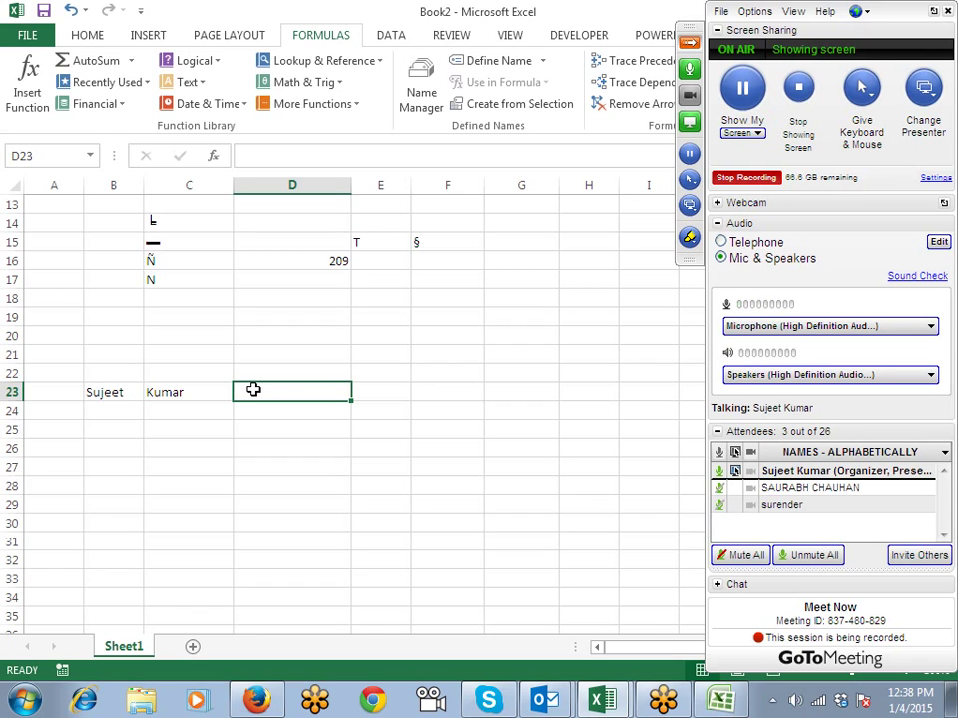
{"action": "type", "text": "=con"}
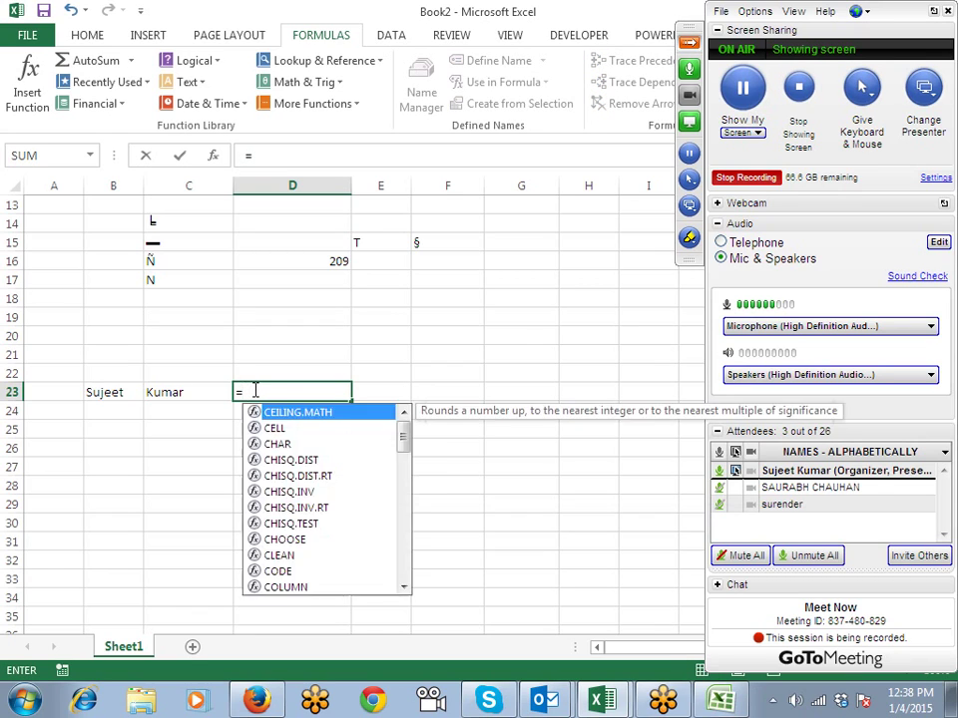
{"action": "key", "text": "Tab"}
{"action": "key", "text": "Left"}
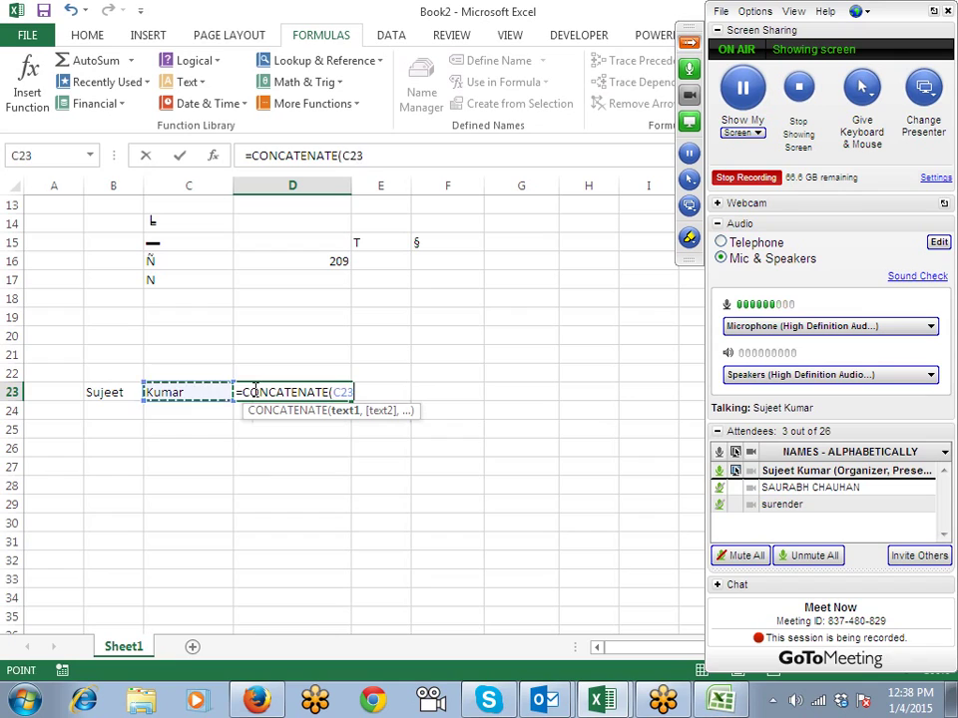
{"action": "key", "text": "Left"}
{"action": "type", "text": ","}
{"action": "key", "text": "Left"}
{"action": "key", "text": "Return"}
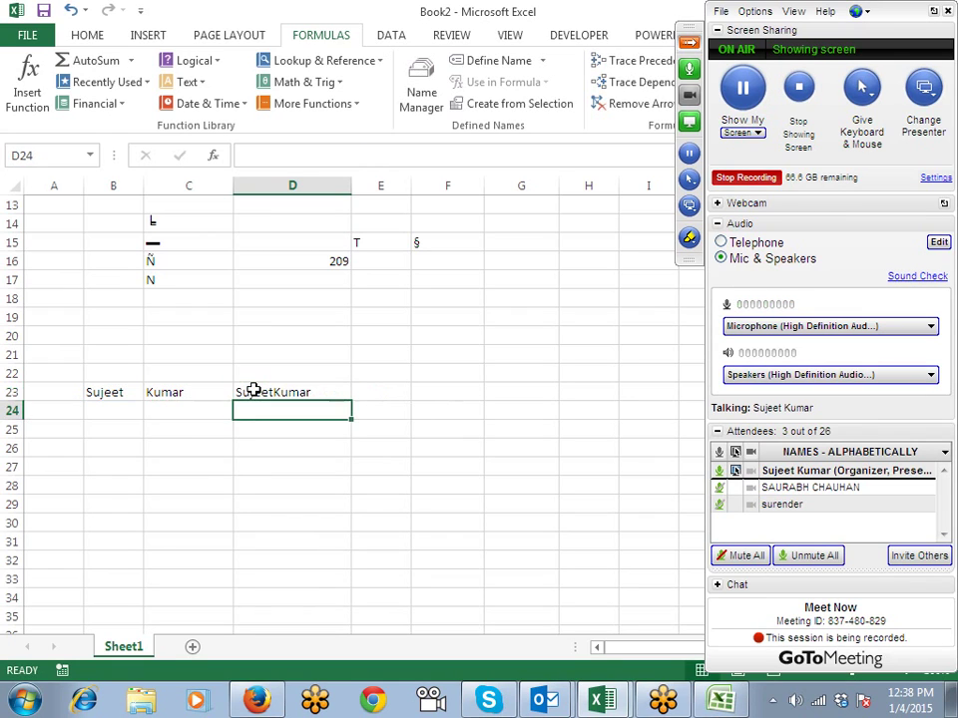
{"action": "left_click", "coordinate": [253, 391]}
{"action": "key", "text": "Delete"}
Step: Build =CONCATENATE(B23, C23) in D23 through the Text functions argument dialog
{"action": "left_click", "coordinate": [185, 82]}
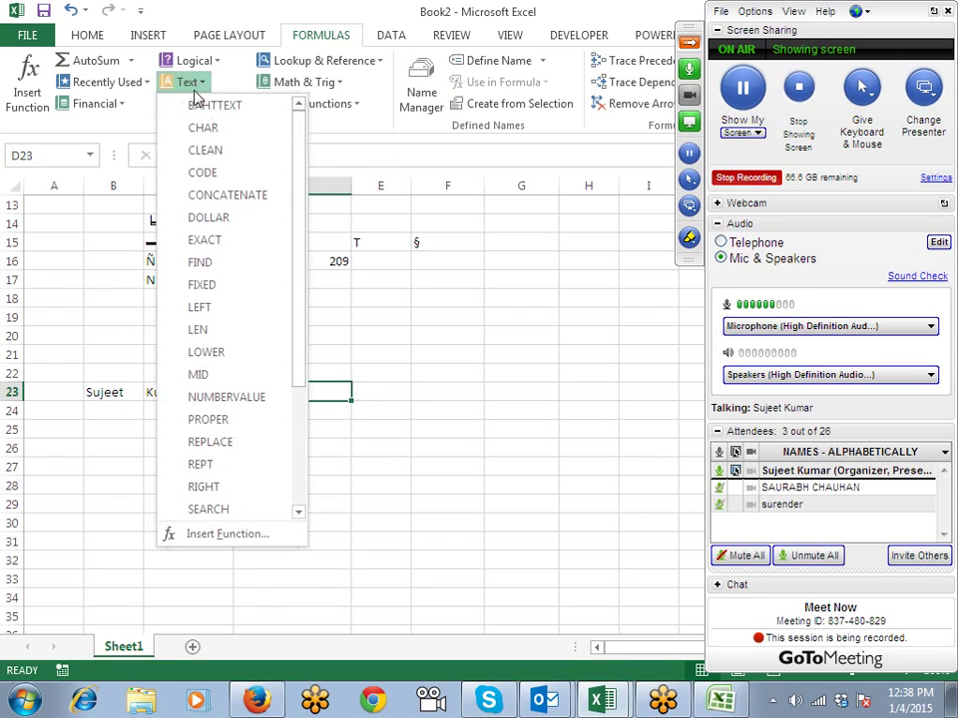
{"action": "left_click", "coordinate": [214, 195]}
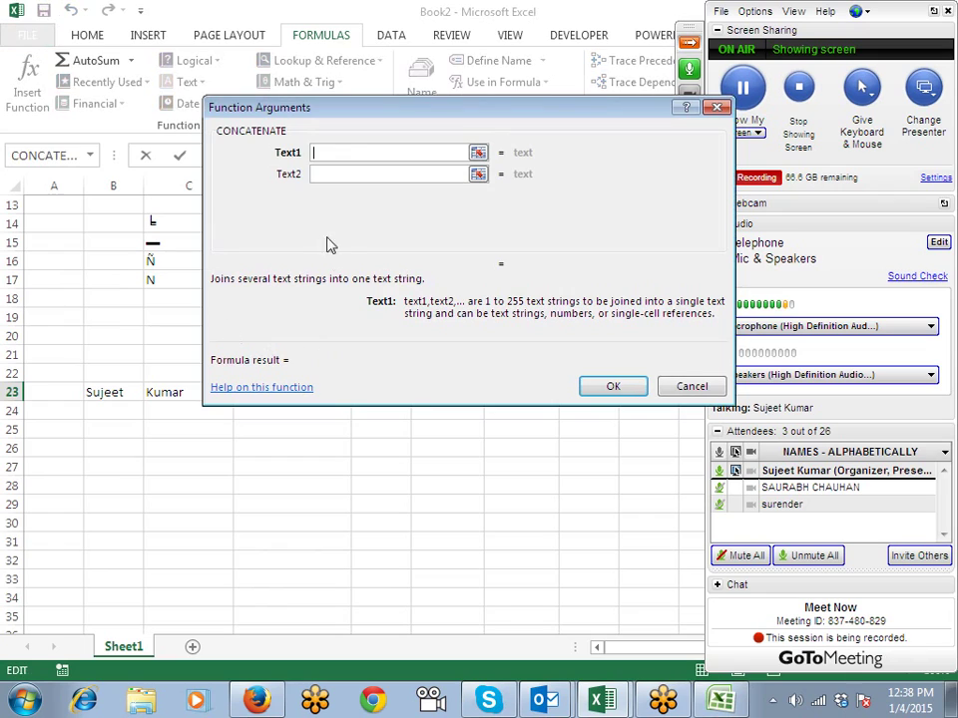
{"action": "left_click", "coordinate": [100, 392]}
{"action": "left_click", "coordinate": [335, 176]}
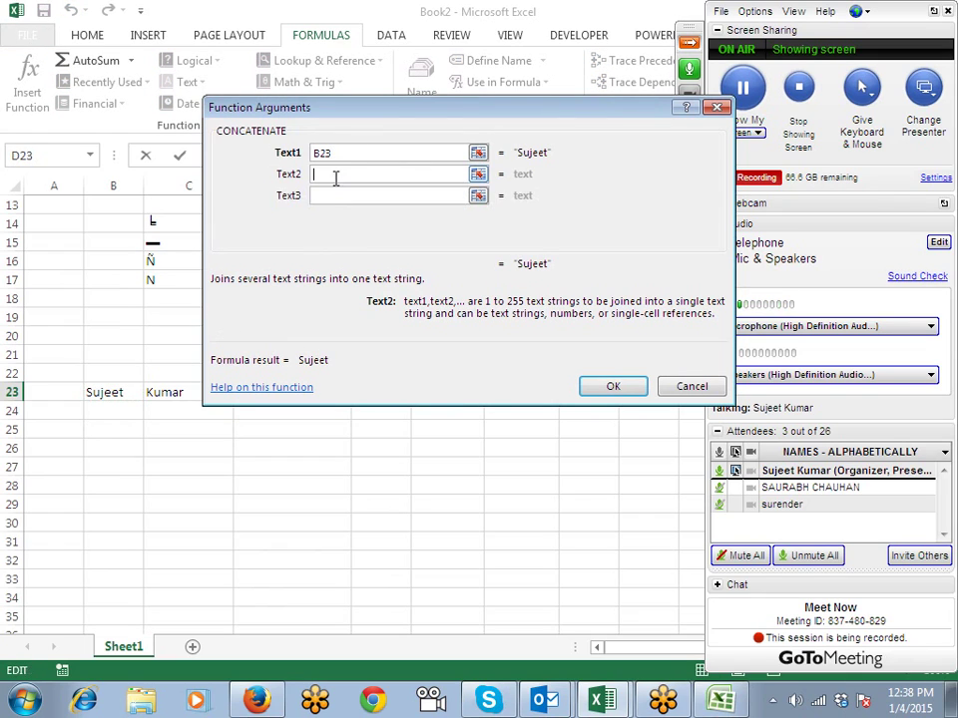
{"action": "left_click", "coordinate": [165, 392]}
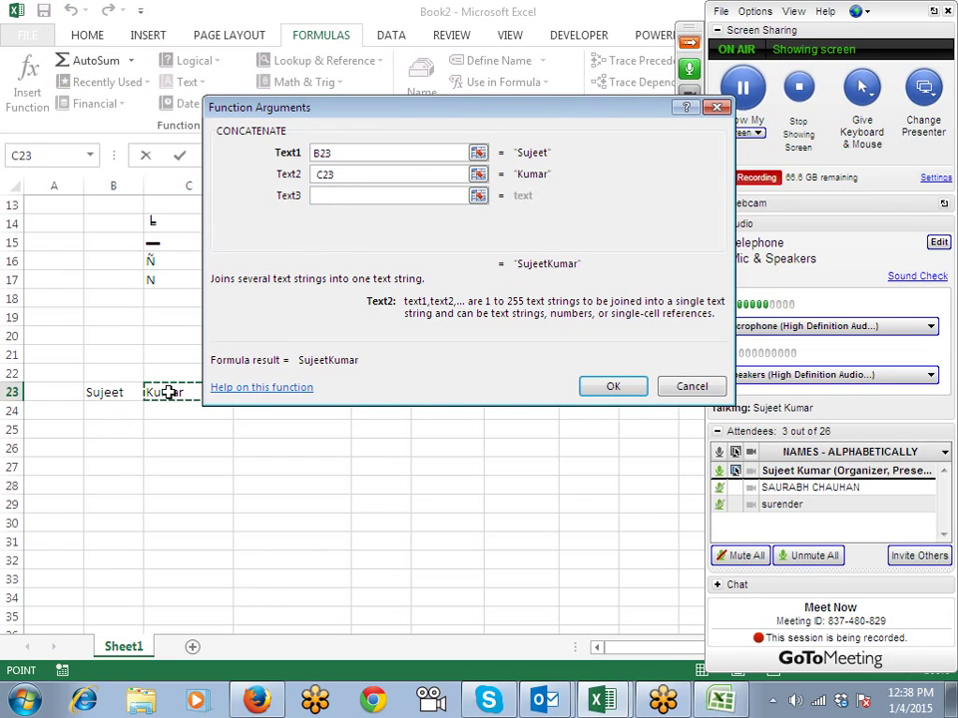
{"action": "left_click", "coordinate": [631, 387]}
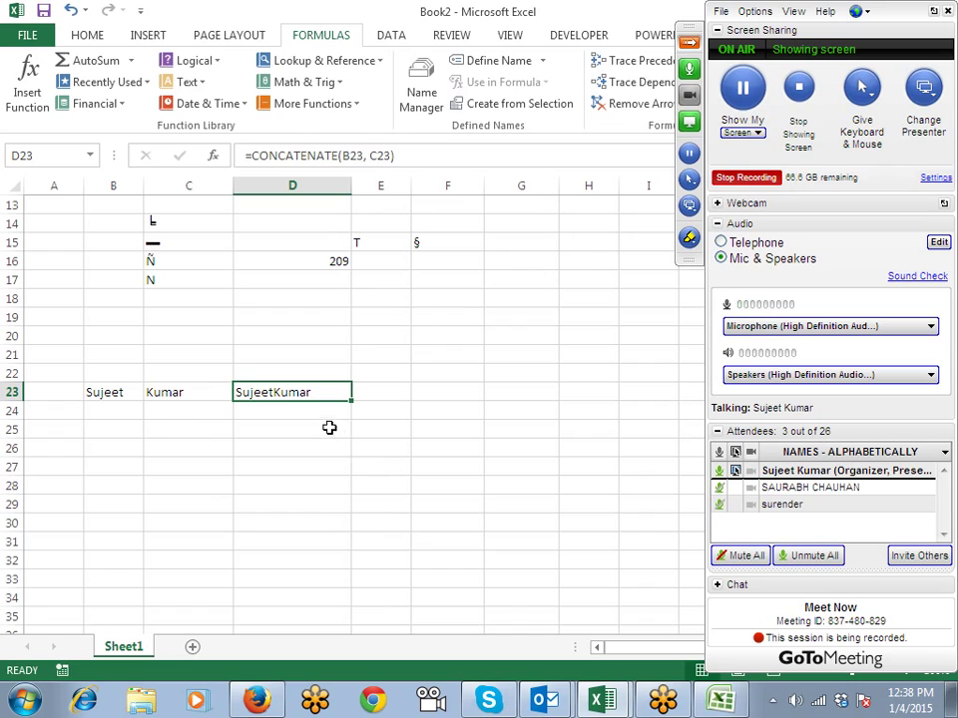
Step: Add a " " argument between B23 and C23 in D23's CONCATENATE formula
{"action": "left_click", "coordinate": [323, 463]}
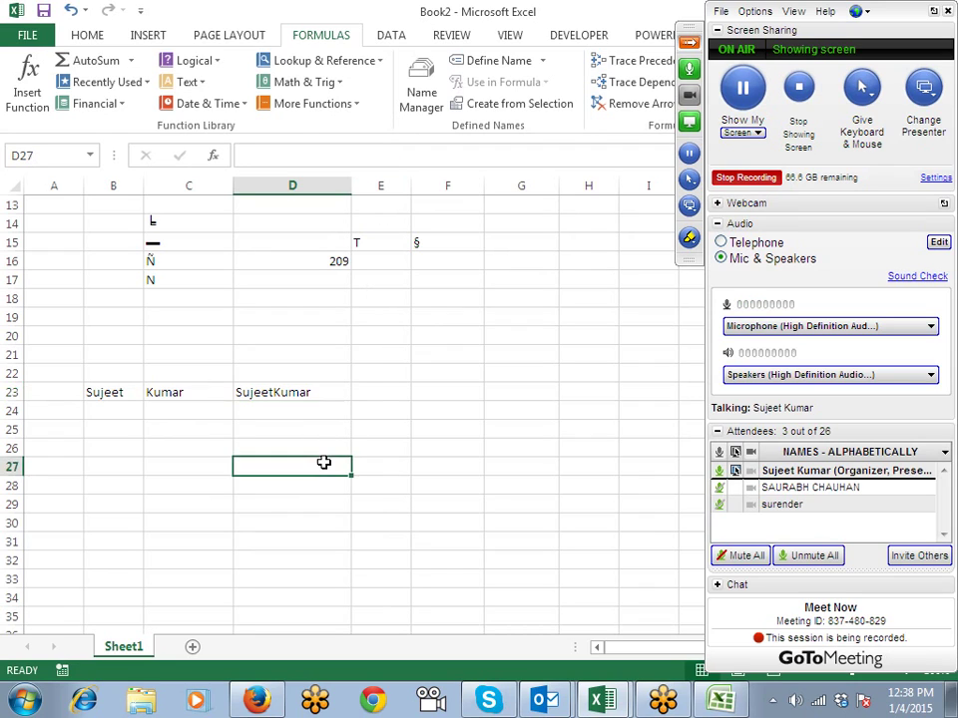
{"action": "left_click", "coordinate": [306, 393]}
{"action": "double_click", "coordinate": [377, 156]}
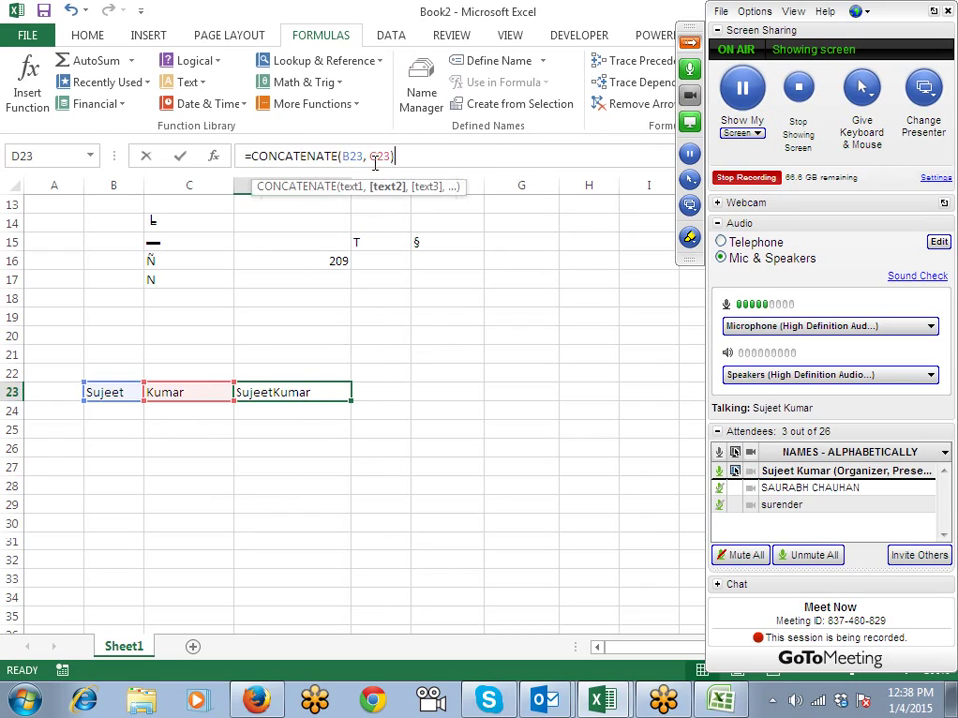
{"action": "left_click", "coordinate": [375, 158]}
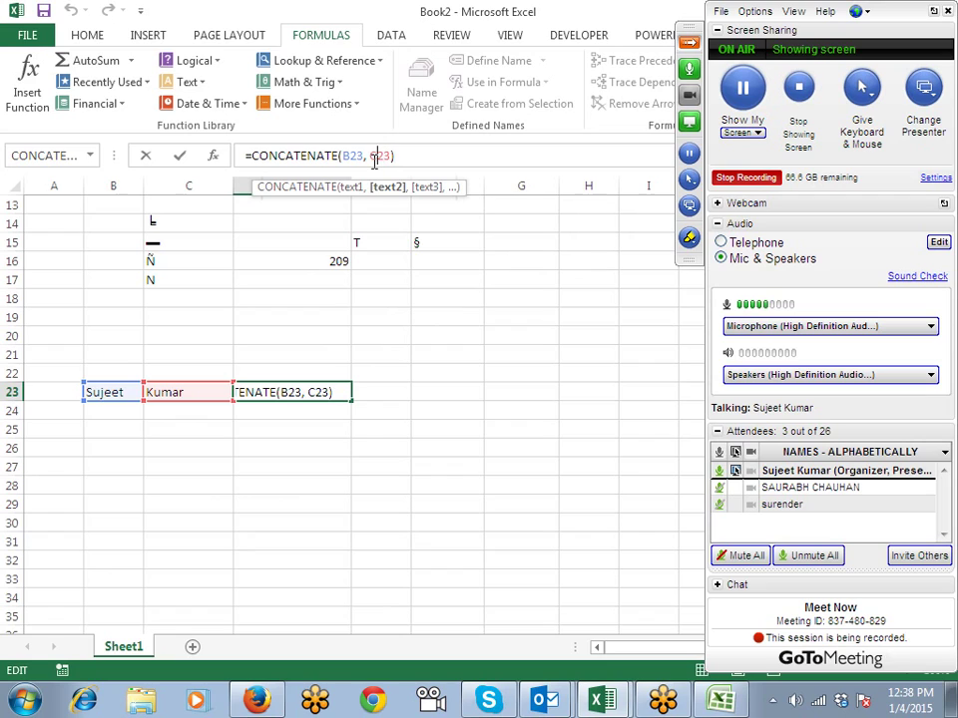
{"action": "type", "text": "\" \""}
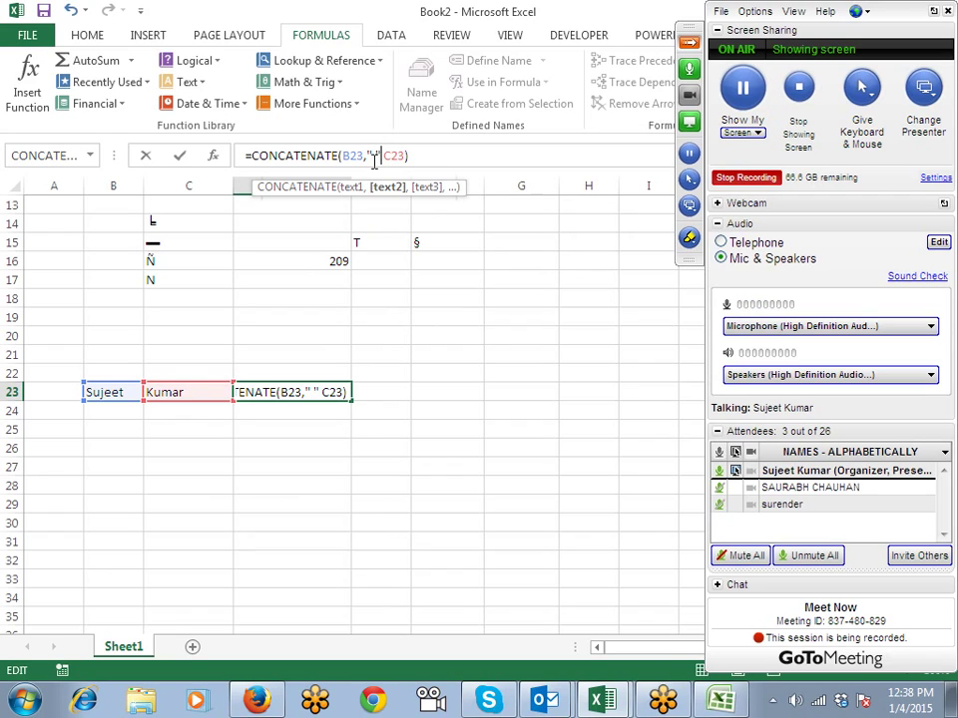
{"action": "type", "text": ","}
{"action": "key", "text": "Return"}
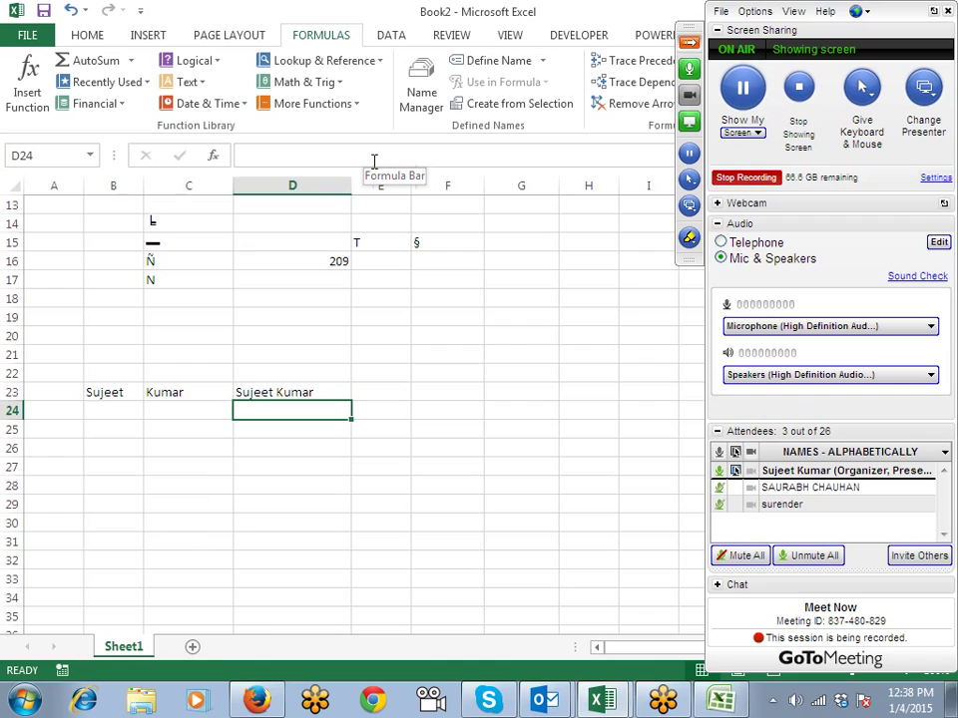
Step: Enter =B23&" "&C23 in D24 to join the names with a space
{"action": "type", "text": "="}
{"action": "left_click", "coordinate": [120, 392]}
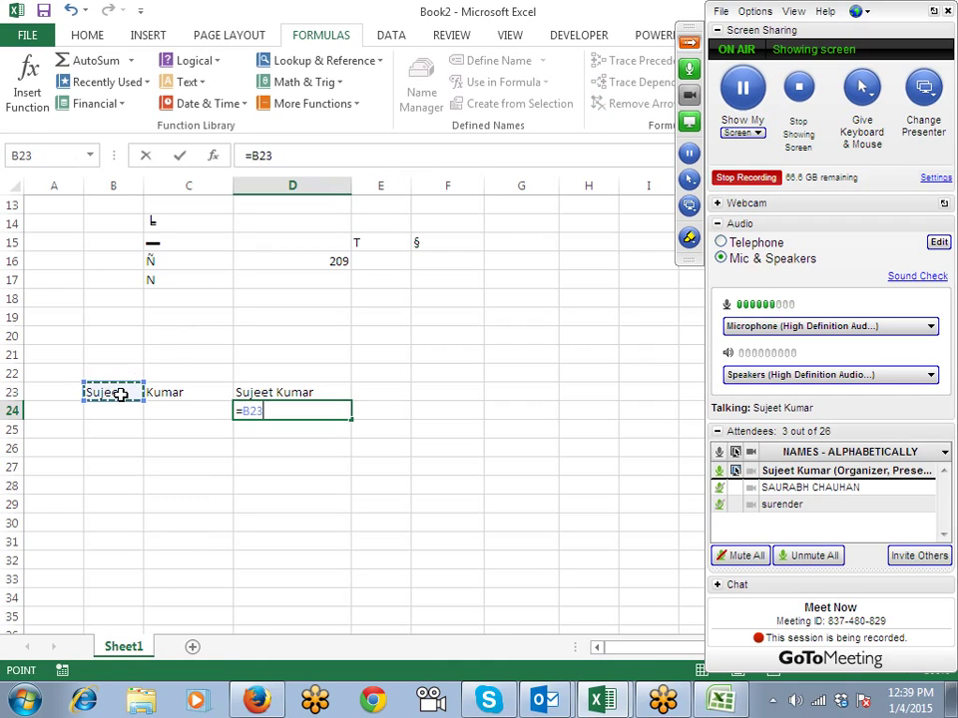
{"action": "type", "text": "&"}
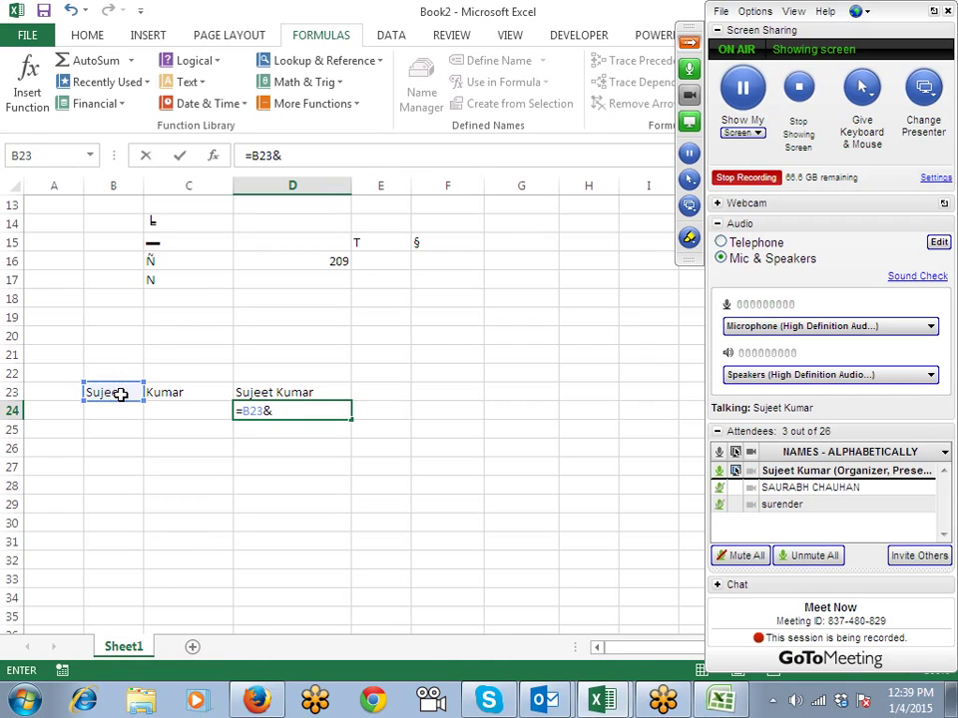
{"action": "type", "text": "\" \"&"}
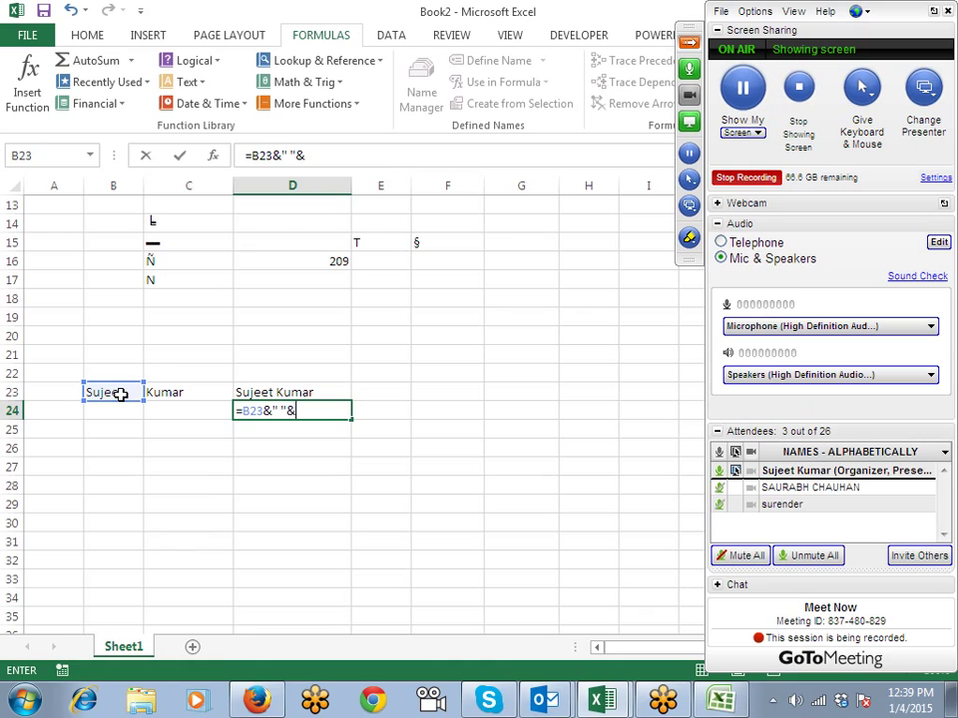
{"action": "left_click", "coordinate": [174, 394]}
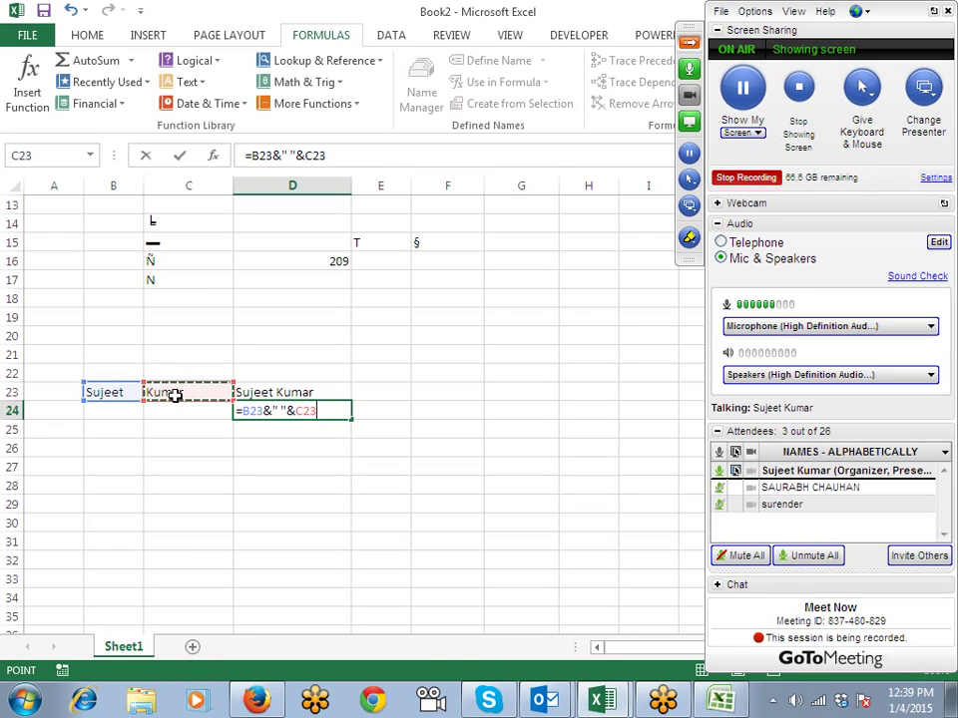
{"action": "key", "text": "Return"}
{"action": "key", "text": "Up"}
{"action": "key", "text": "Down"}
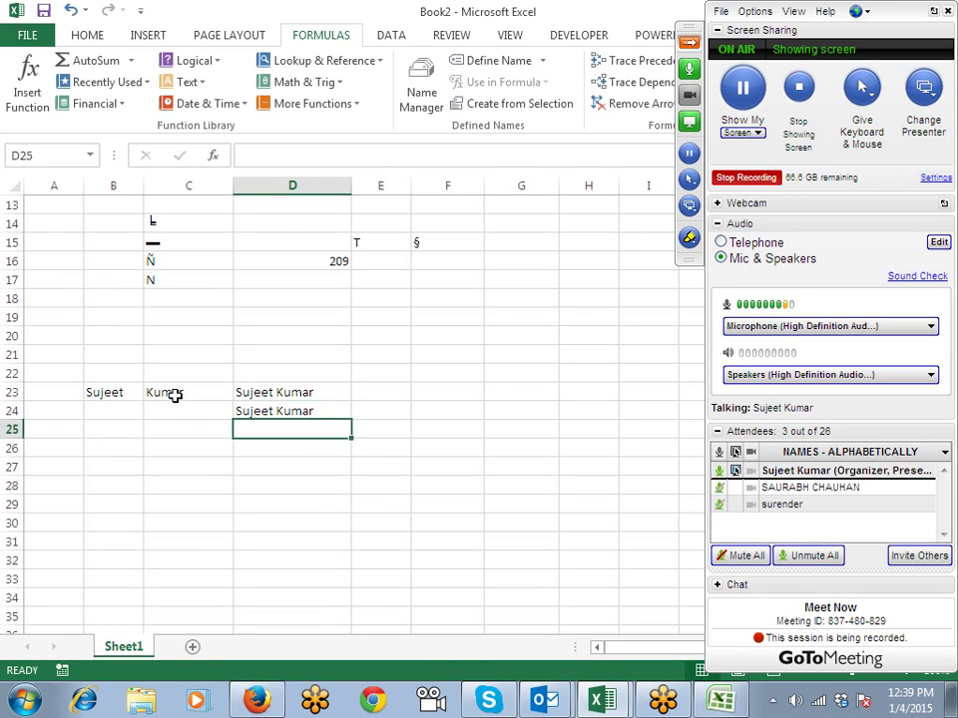
{"action": "key", "text": "Down"}
{"action": "key", "text": "Left"}
{"action": "key", "text": "Left"}
{"action": "key", "text": "Down"}
{"action": "key", "text": "Left"}
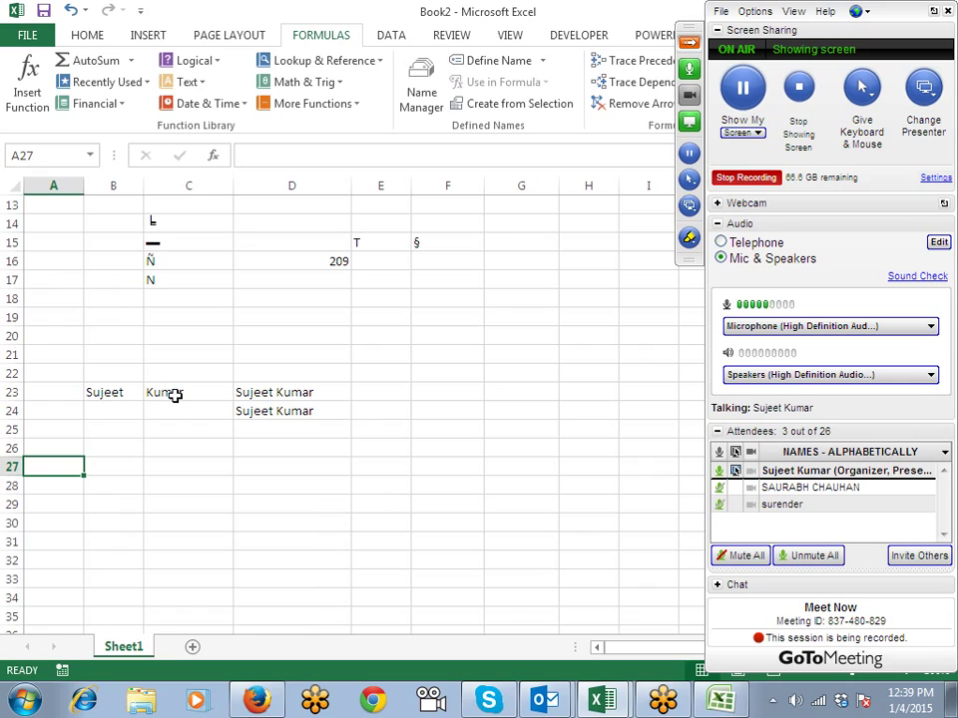
Step: Enter label DOJ in A27, 1/1/2014 in B27 and today's date (1/4/2015) in C27
{"action": "type", "text": "DOJ"}
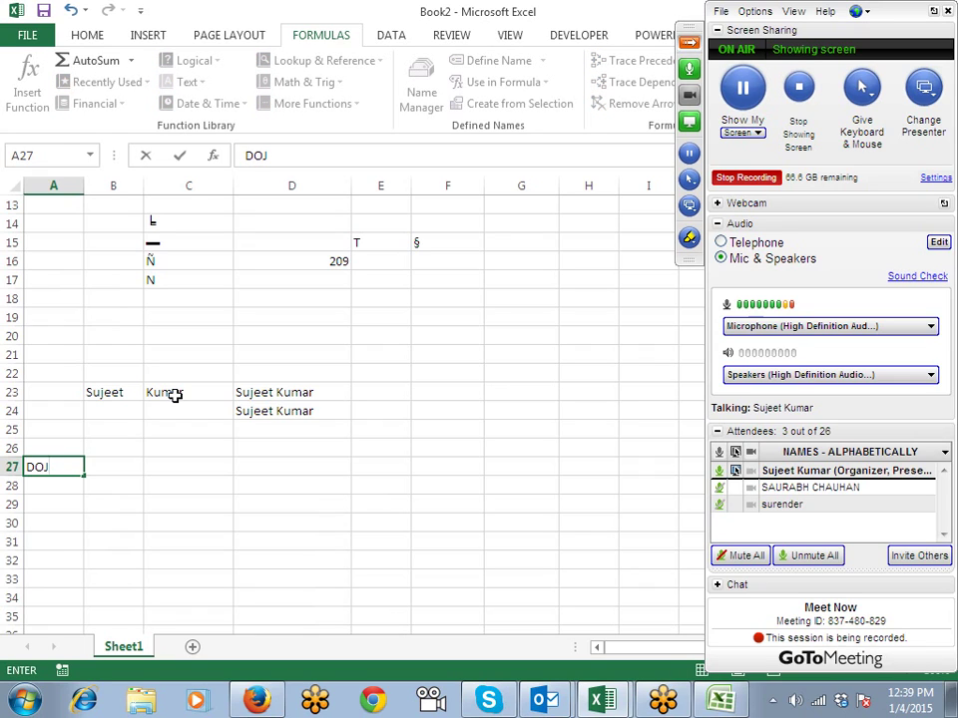
{"action": "key", "text": "Tab"}
{"action": "type", "text": "1/"}
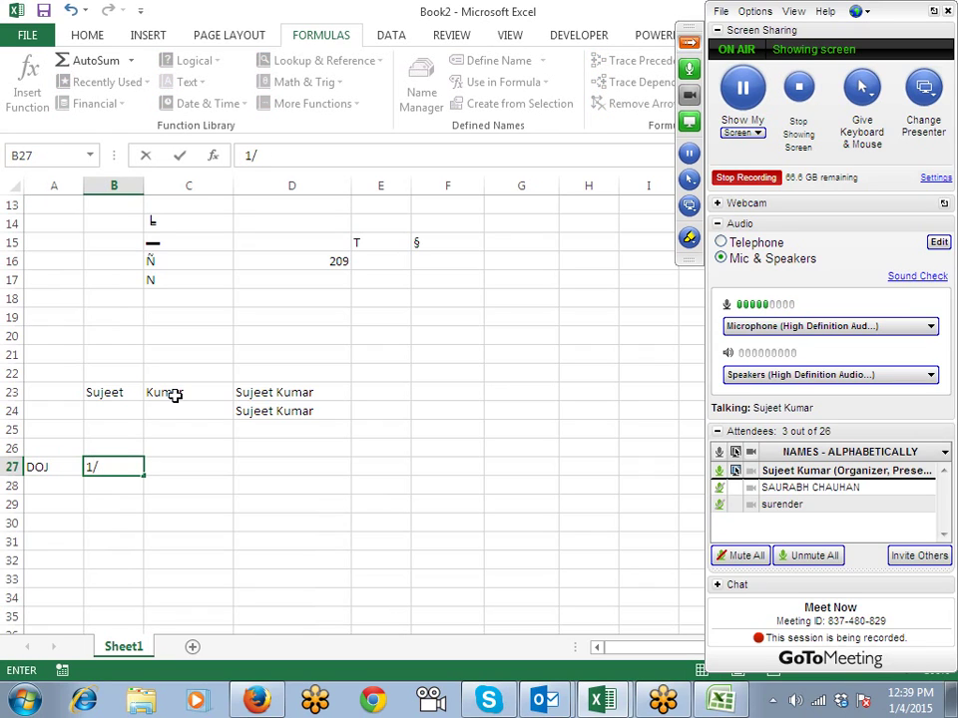
{"action": "type", "text": "1/2014"}
{"action": "key", "text": "Tab"}
{"action": "key", "text": "ctrl+semicolon"}
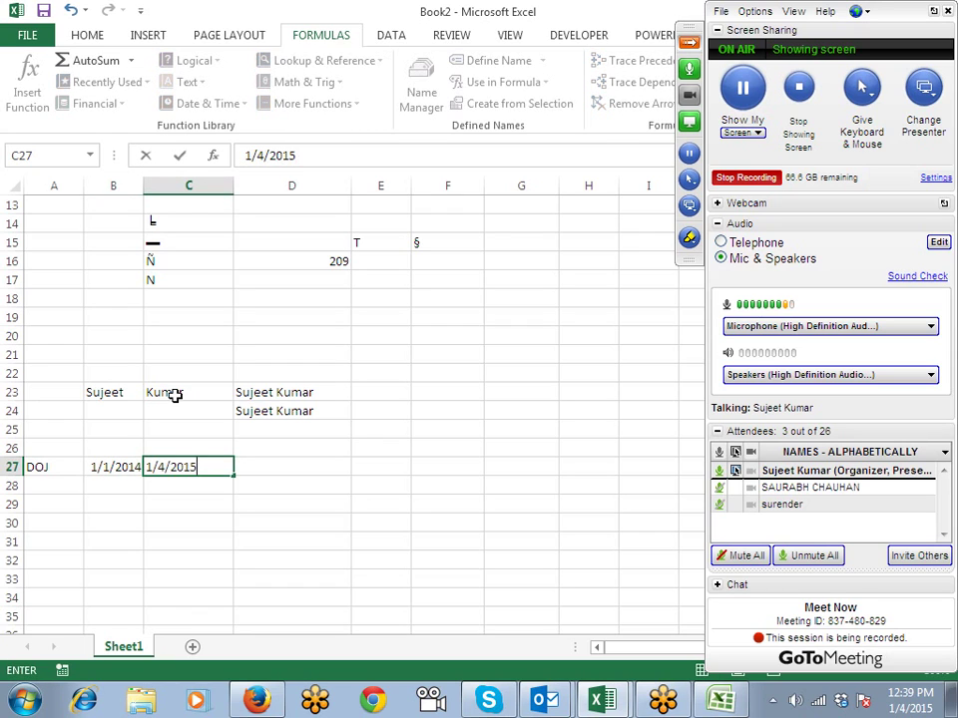
{"action": "key", "text": "Tab"}
{"action": "key", "text": "Down"}
{"action": "key", "text": "Down"}
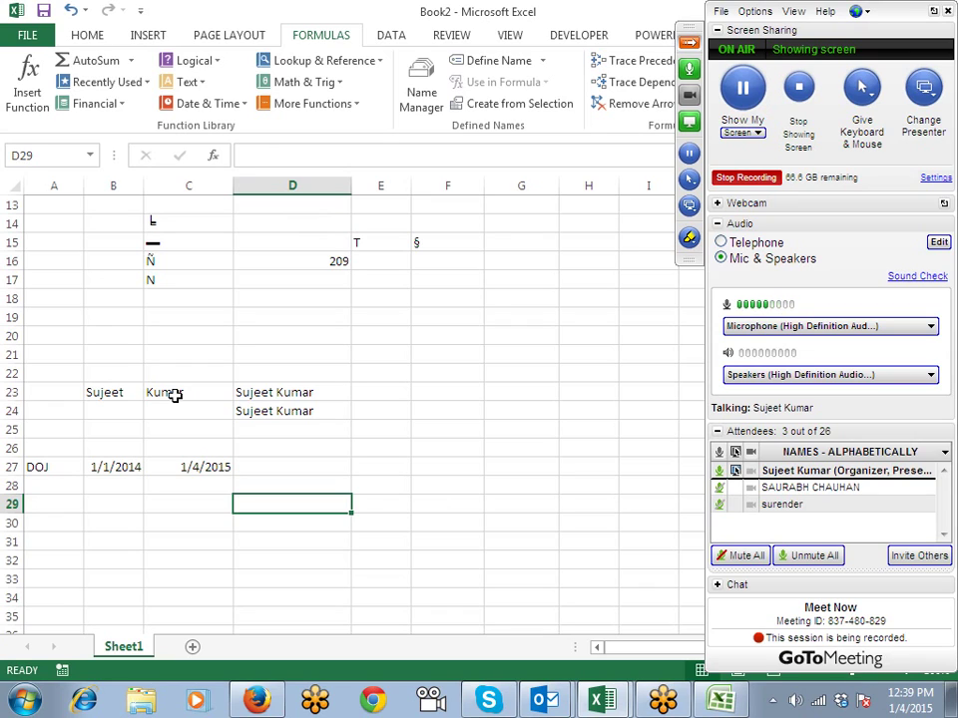
{"action": "key", "text": "Up"}
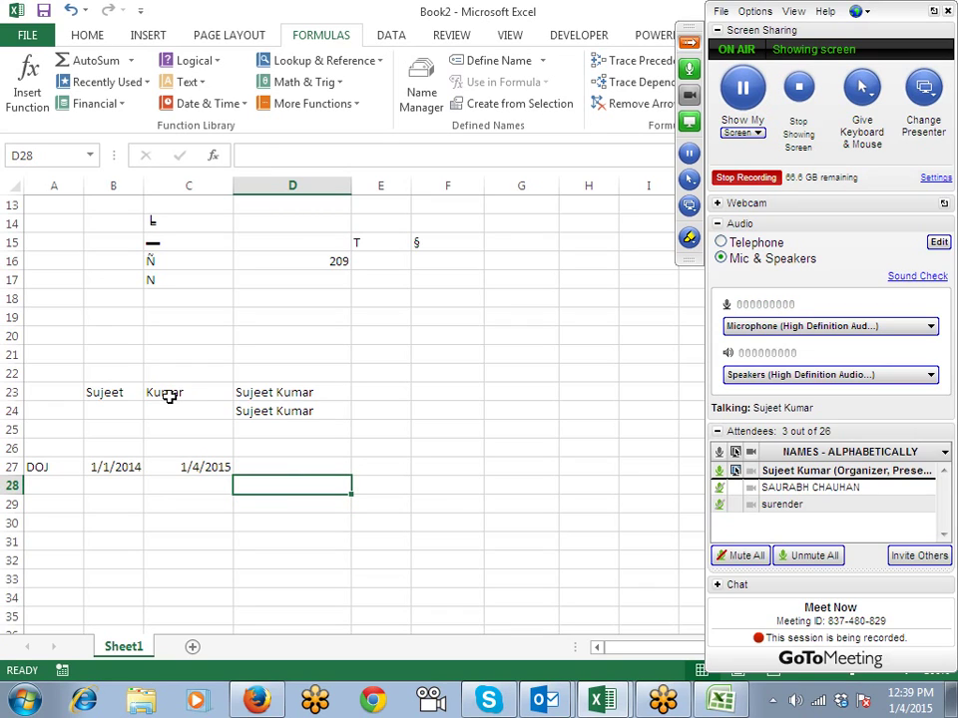
Step: Insert CONCATENATE into D28 with "From " and B27 as the first two arguments
{"action": "left_click", "coordinate": [196, 90]}
{"action": "left_click", "coordinate": [238, 204]}
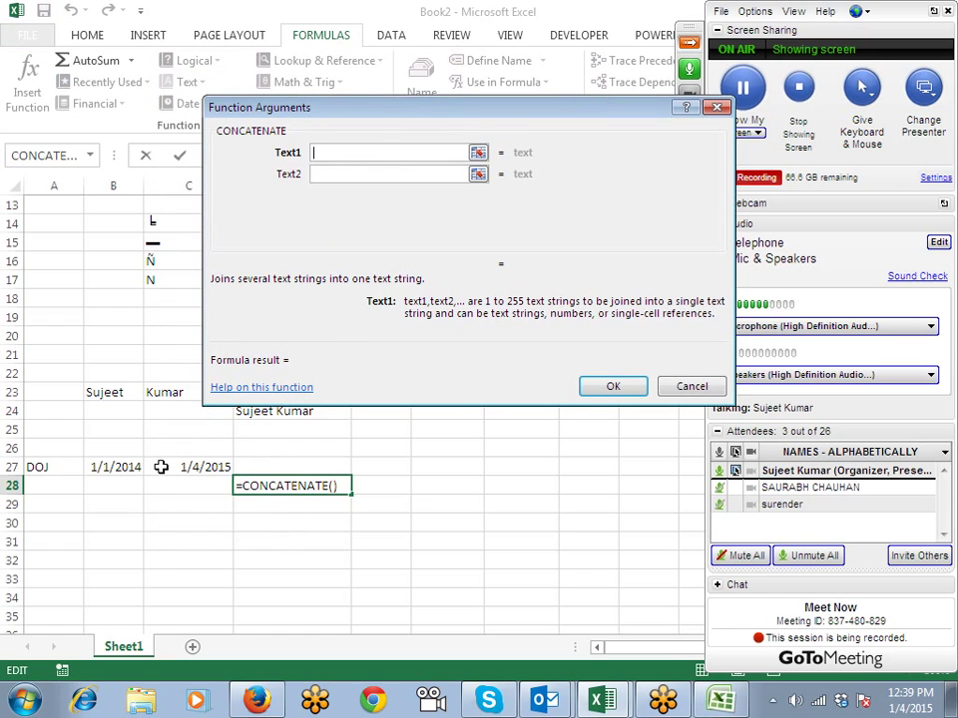
{"action": "type", "text": "From"}
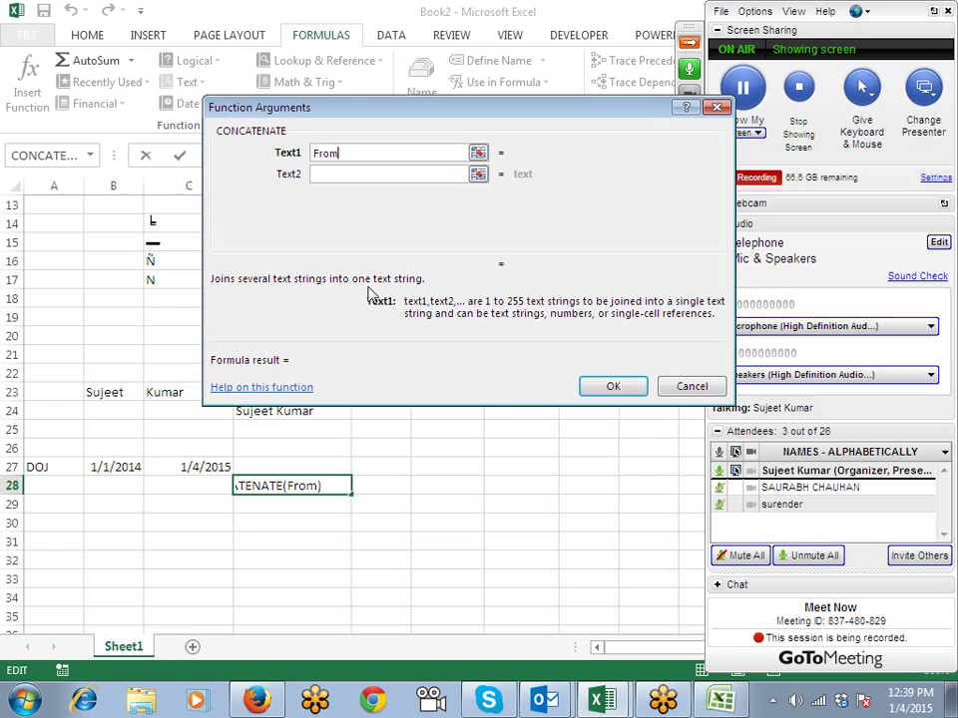
{"action": "left_click", "coordinate": [359, 180]}
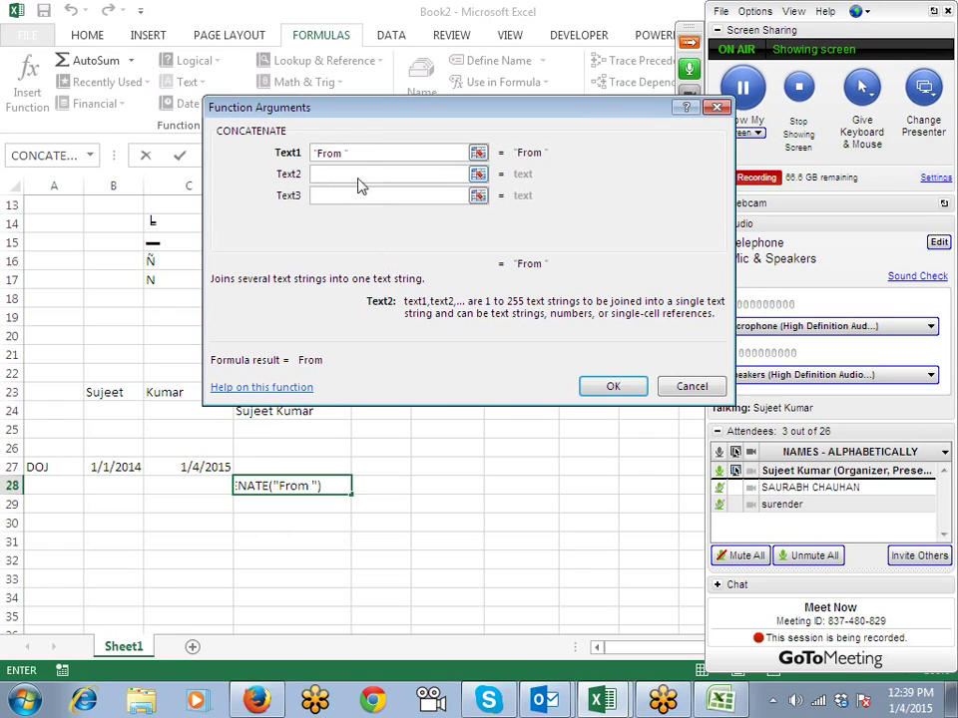
{"action": "left_click", "coordinate": [122, 461]}
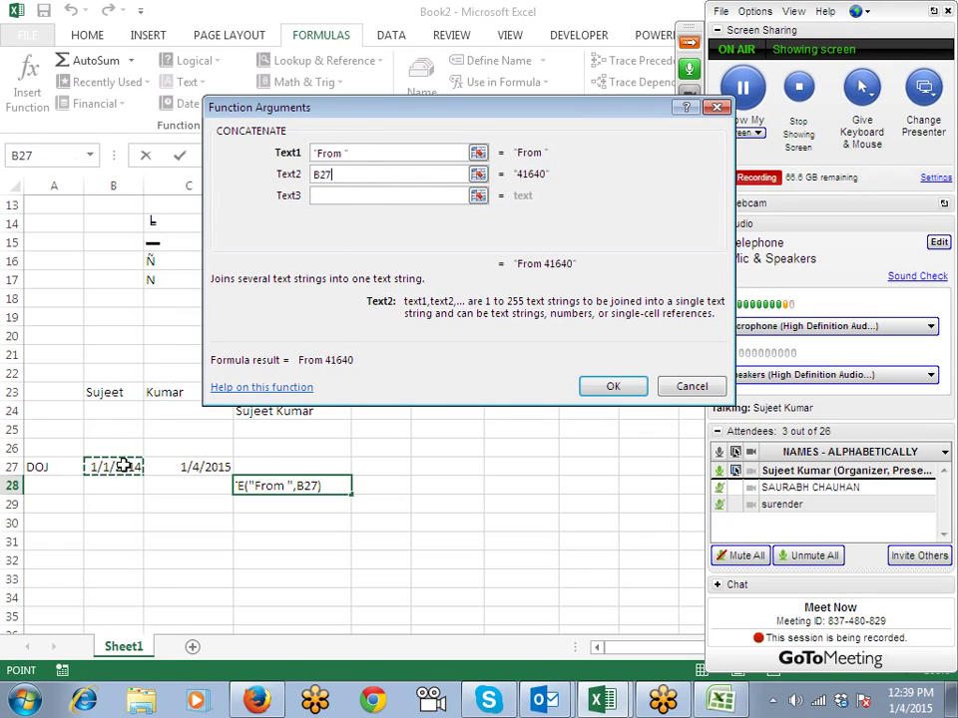
Step: Add " To " and C27 as the last arguments, giving From 41640 To 42008
{"action": "left_click", "coordinate": [348, 198]}
{"action": "type", "text": "\""}
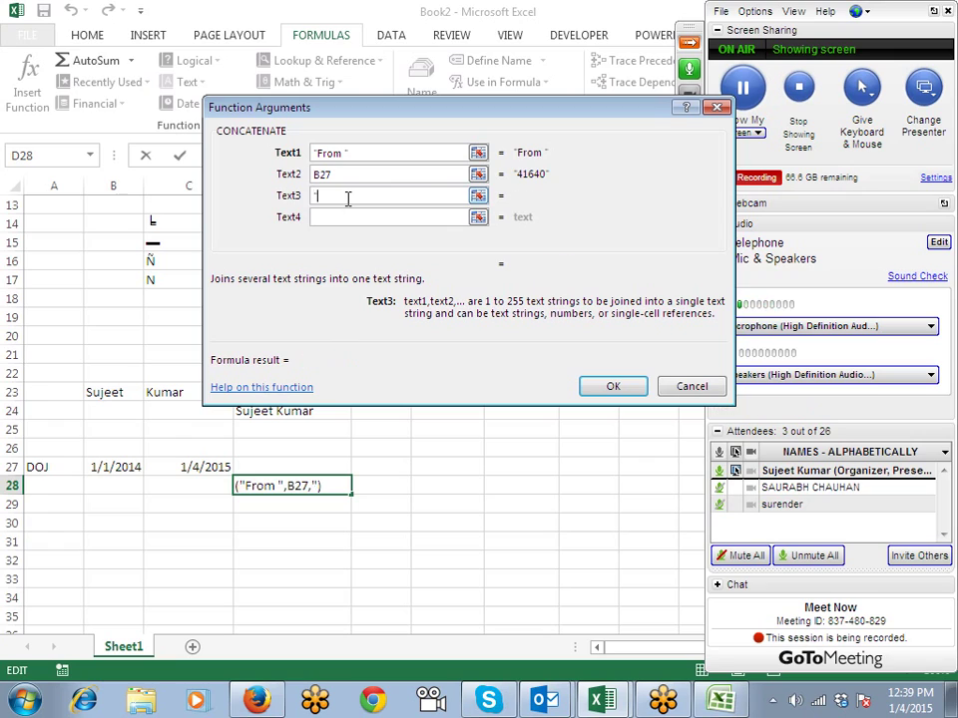
{"action": "key", "text": "BackSpace"}
{"action": "key", "text": "BackSpace"}
{"action": "type", "text": "T"}
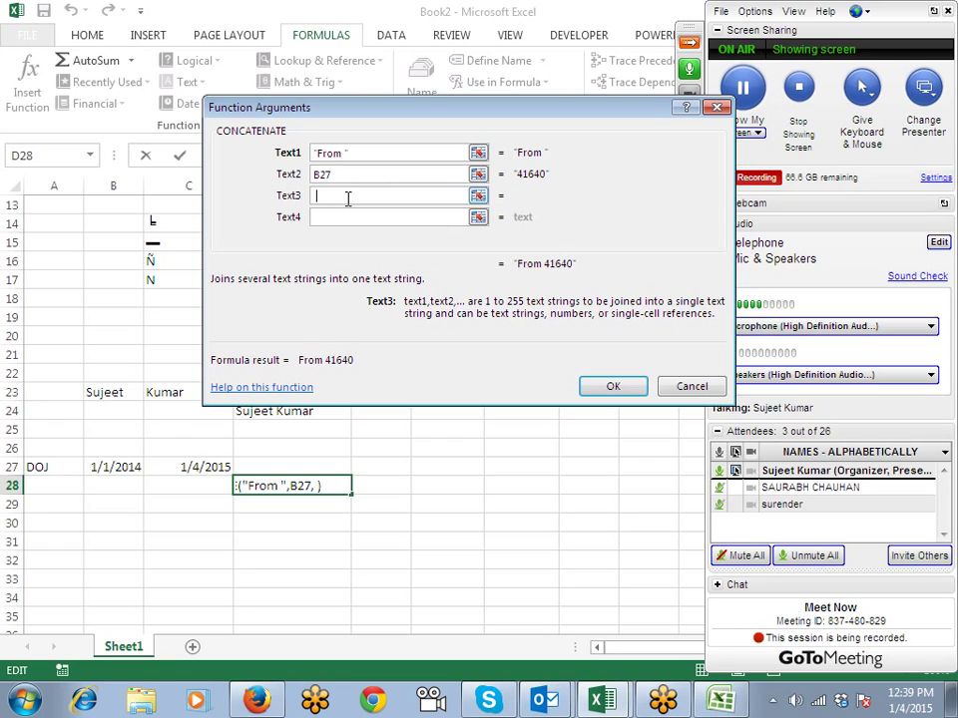
{"action": "type", "text": "o"}
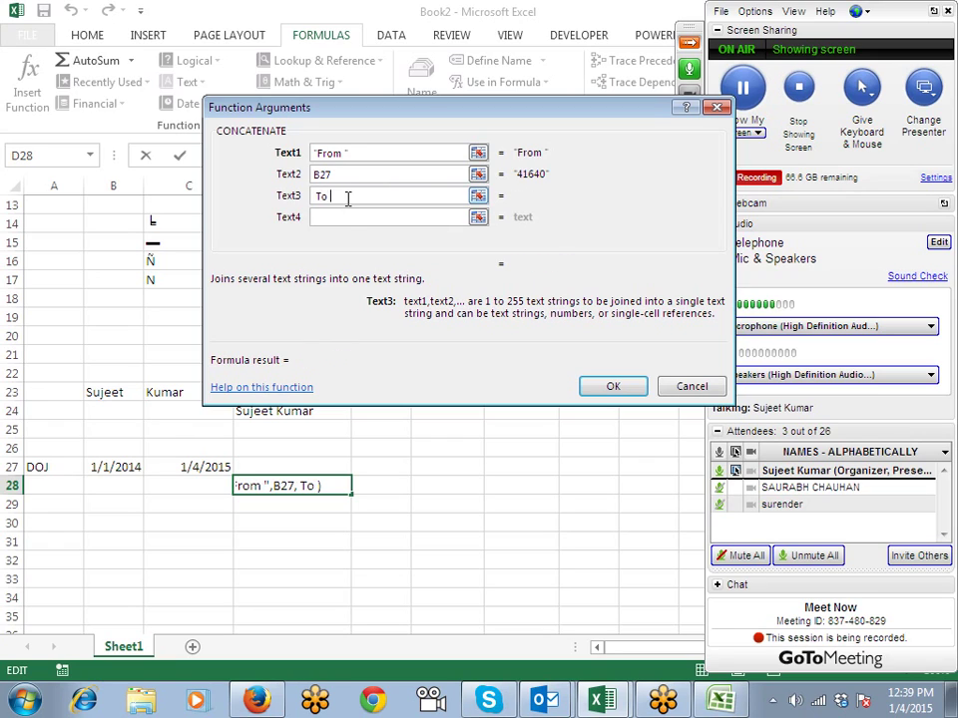
{"action": "left_click", "coordinate": [349, 217]}
{"action": "left_click", "coordinate": [199, 466]}
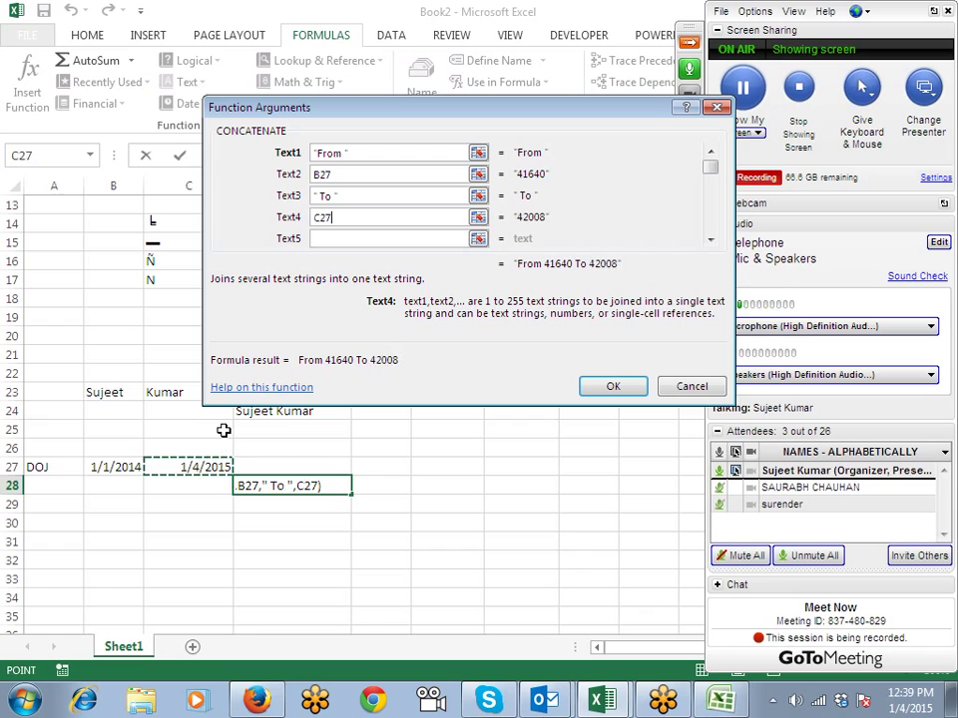
{"action": "left_click", "coordinate": [617, 389]}
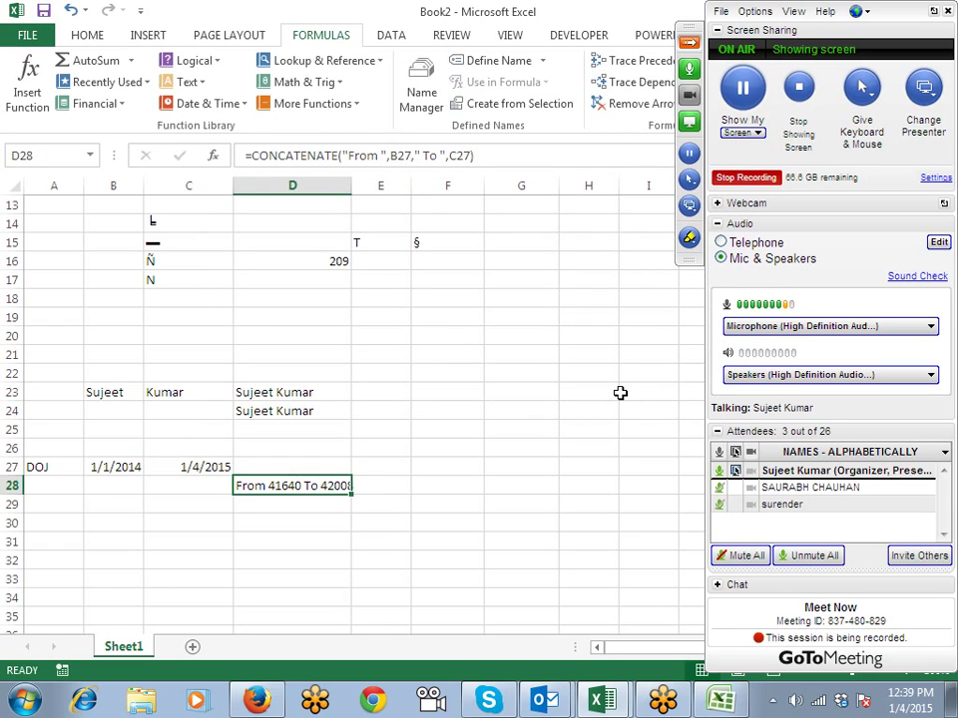
{"action": "left_click", "coordinate": [361, 505]}
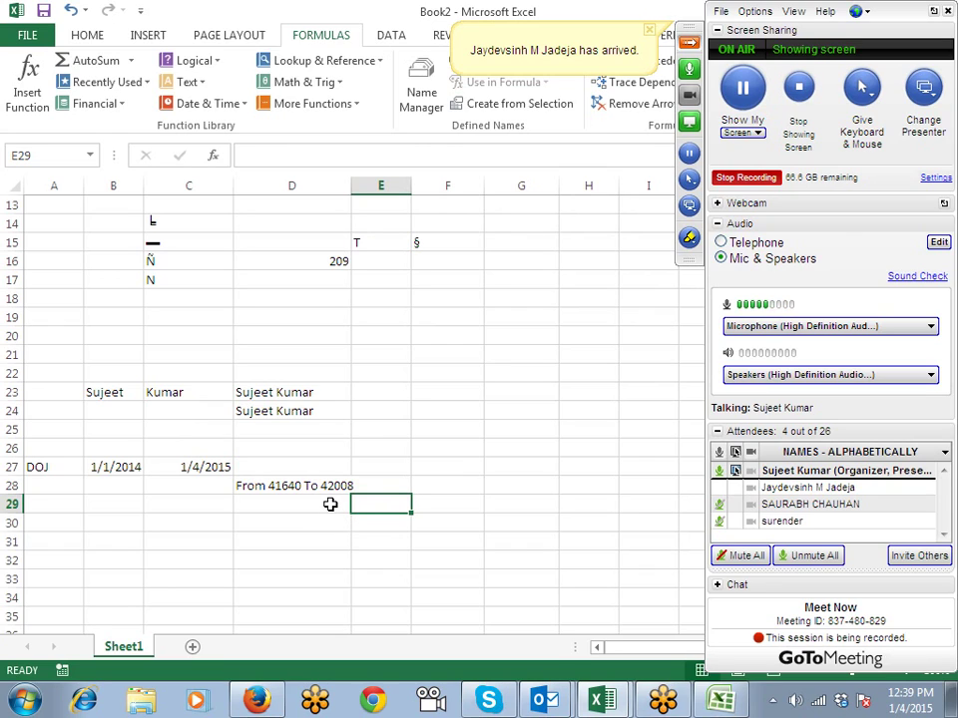
{"action": "left_click", "coordinate": [339, 486]}
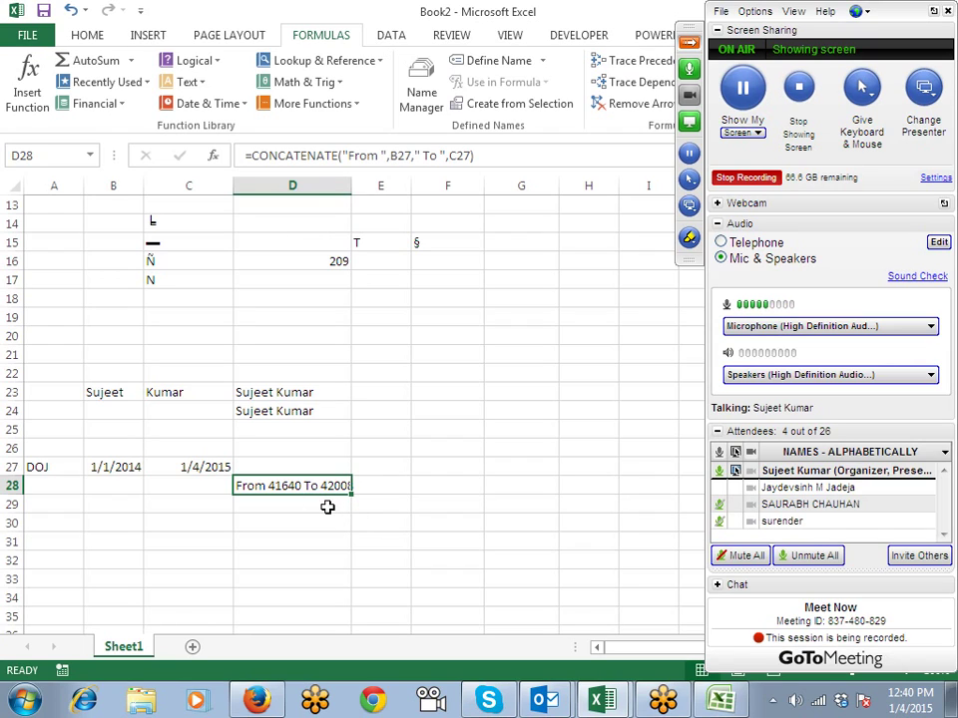
Step: Enter =TEXT(B27,"DD-MMM-yyyy") in B29 to show 01-Jan-2014
{"action": "left_click", "coordinate": [107, 504]}
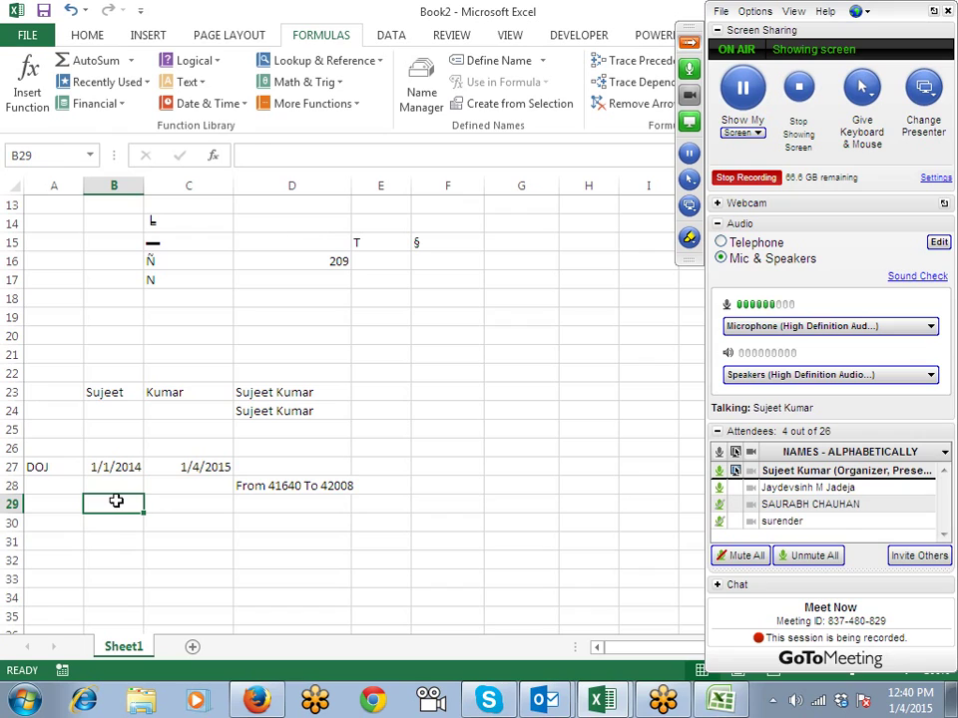
{"action": "type", "text": "=te"}
{"action": "key", "text": "Tab"}
{"action": "key", "text": "Up"}
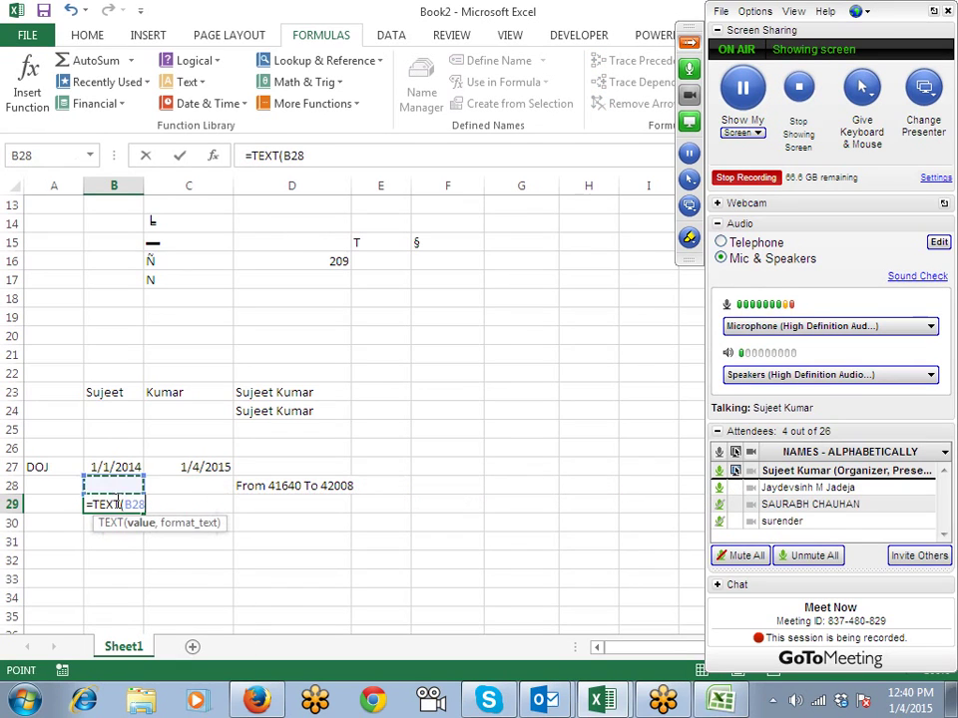
{"action": "key", "text": "Up"}
{"action": "type", "text": ","}
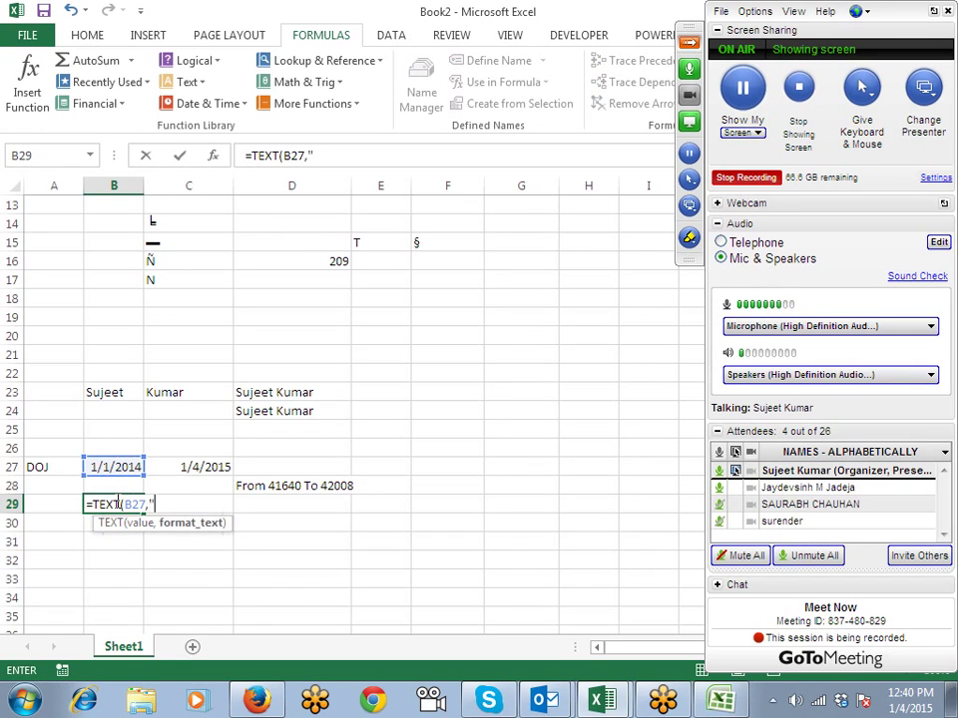
{"action": "type", "text": "\"DD-MMM-"}
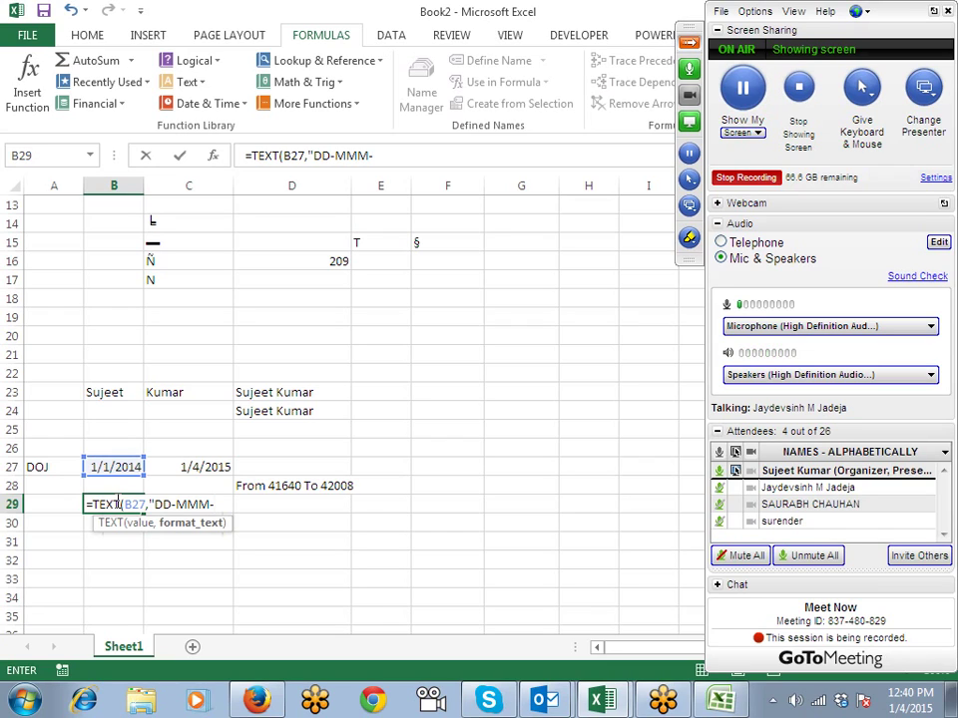
{"action": "type", "text": "yy"}
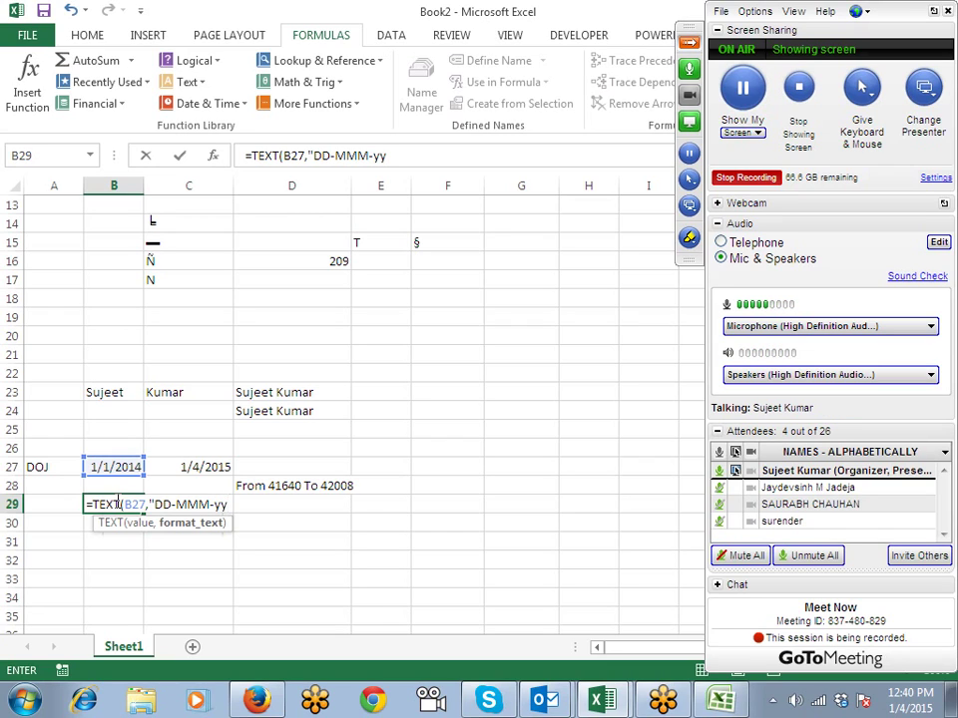
{"action": "type", "text": "yy\""}
{"action": "key", "text": "Return"}
Step: Enter a TEXT formula on C27 in C29 with format "DD-YYYY"
{"action": "key", "text": "Up"}
{"action": "key", "text": "Right"}
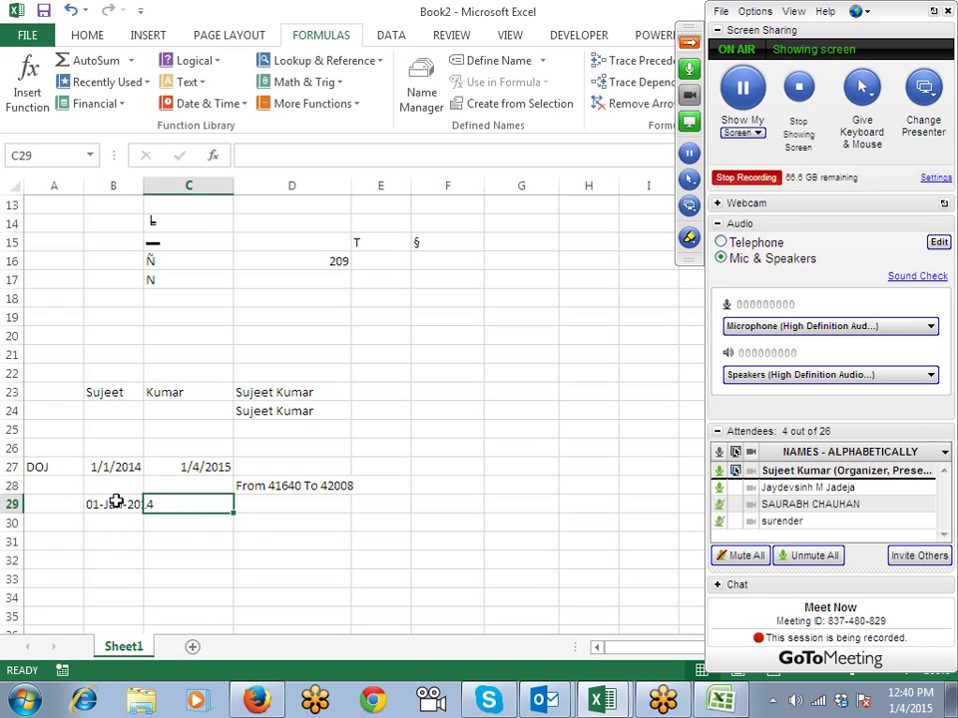
{"action": "type", "text": "=te"}
{"action": "key", "text": "Tab"}
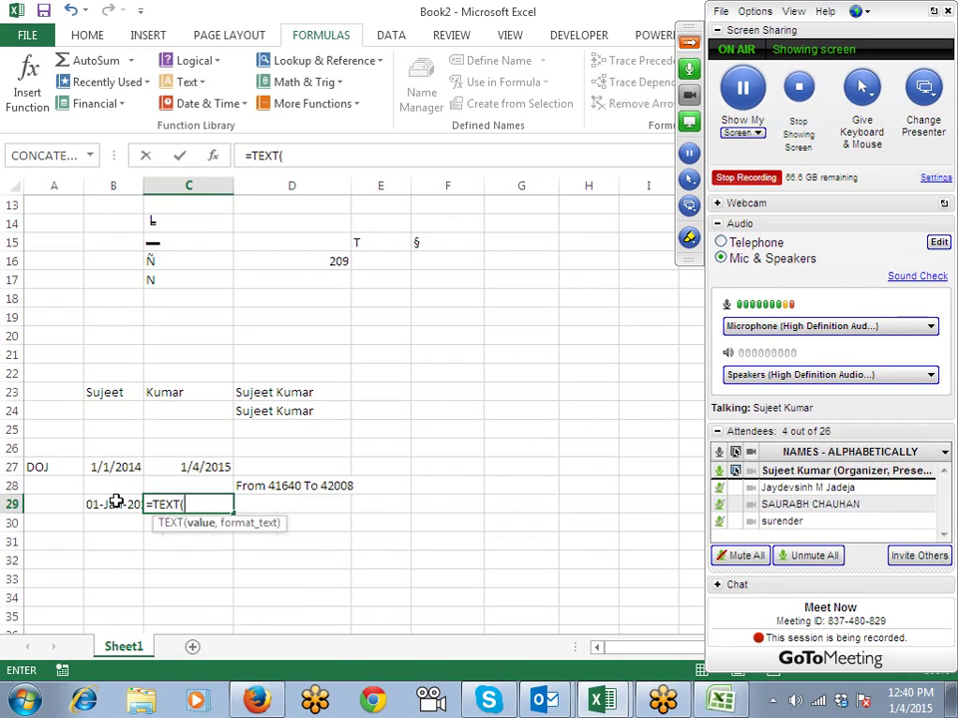
{"action": "key", "text": "Up"}
{"action": "key", "text": "Up"}
{"action": "type", "text": ",\"DD"}
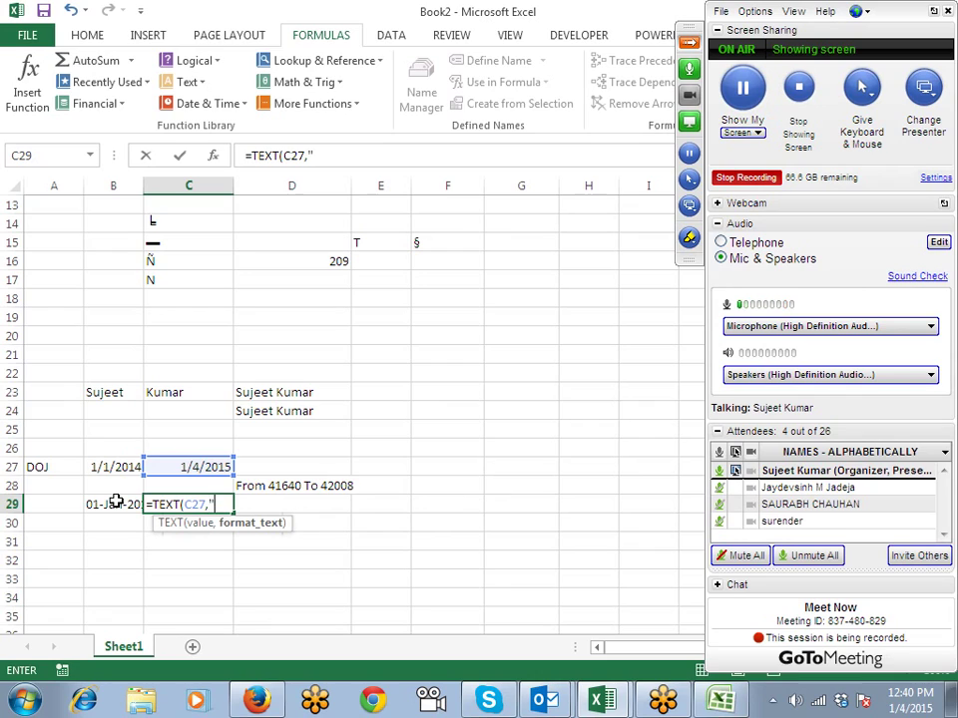
{"action": "type", "text": "-YYY"}
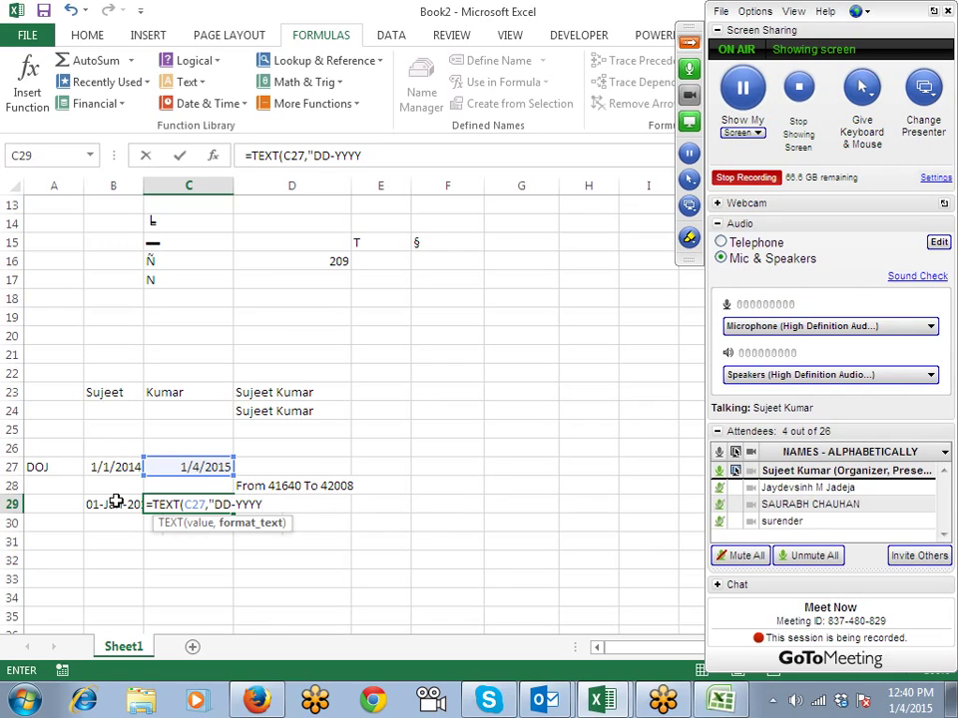
{"action": "type", "text": "Y"}
{"action": "key", "text": "Return"}
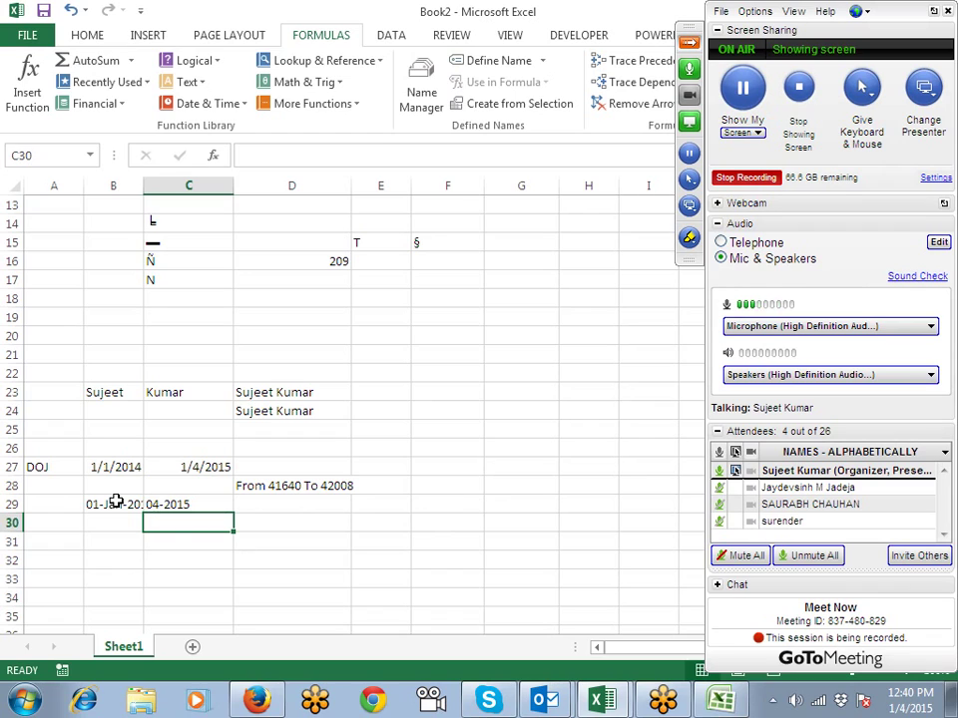
Step: Autofit column B and correct C29's format to "DD-mmm-YYYY", showing 04-Jan-2015
{"action": "double_click", "coordinate": [143, 184]}
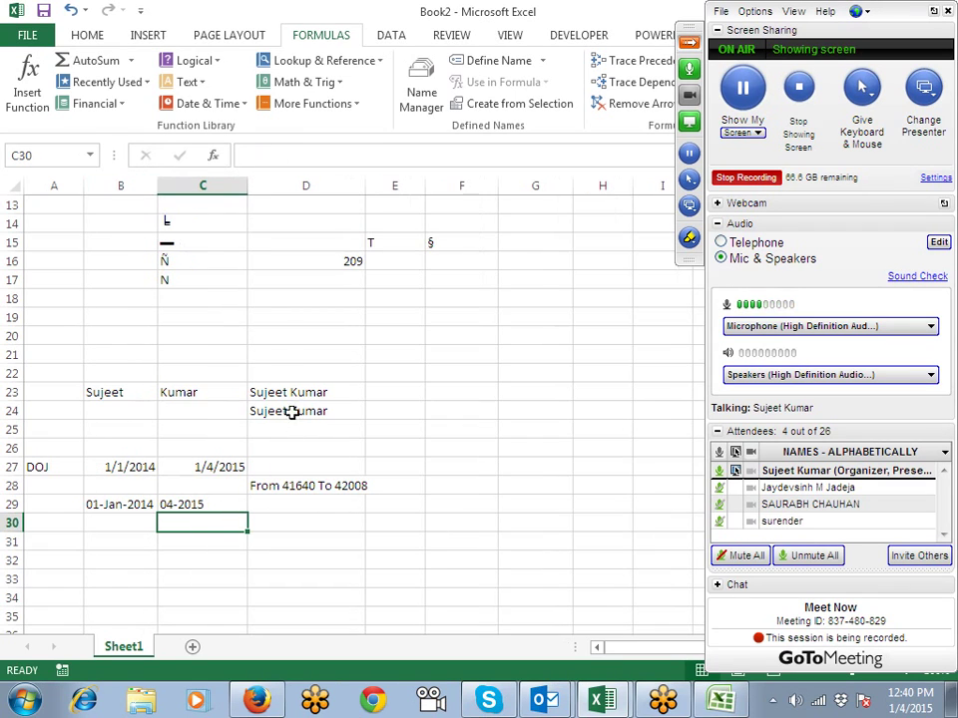
{"action": "left_click", "coordinate": [200, 501]}
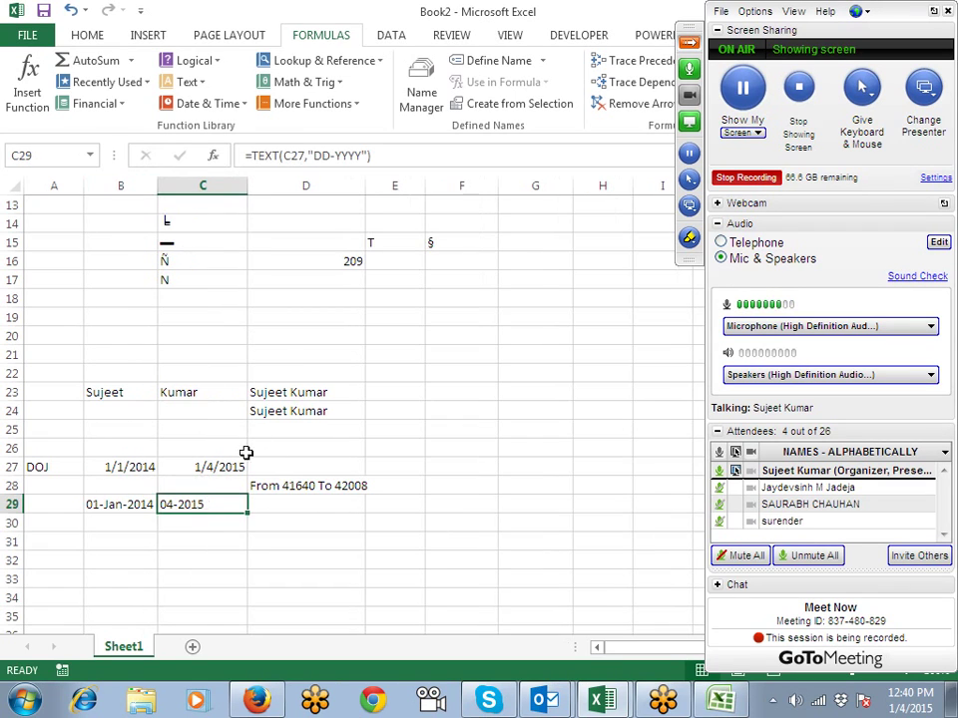
{"action": "left_click", "coordinate": [333, 154]}
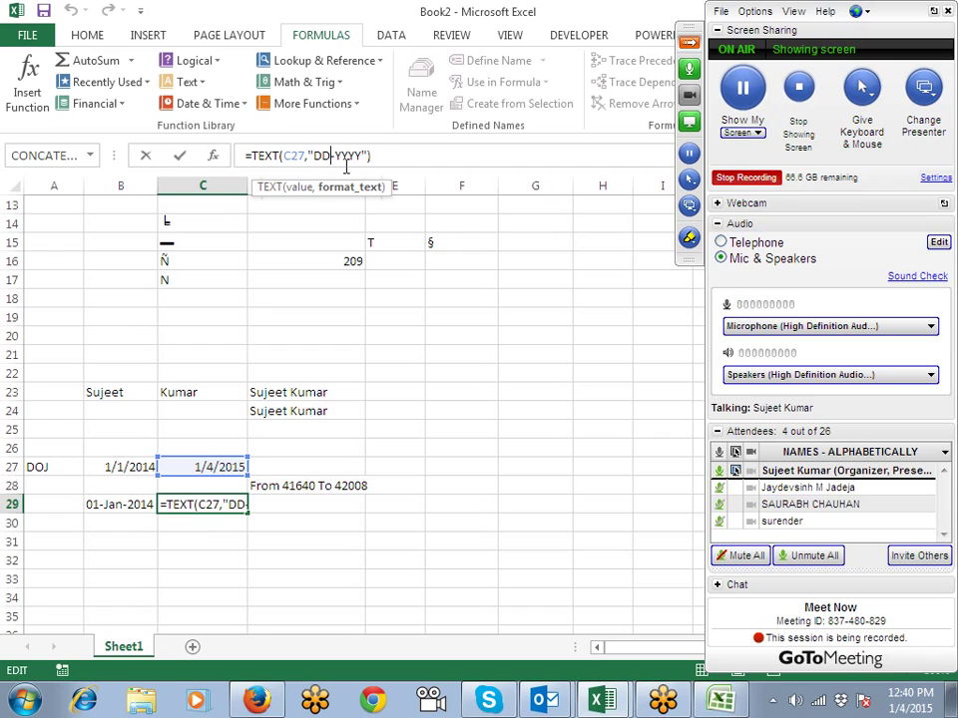
{"action": "type", "text": "-mmmm-"}
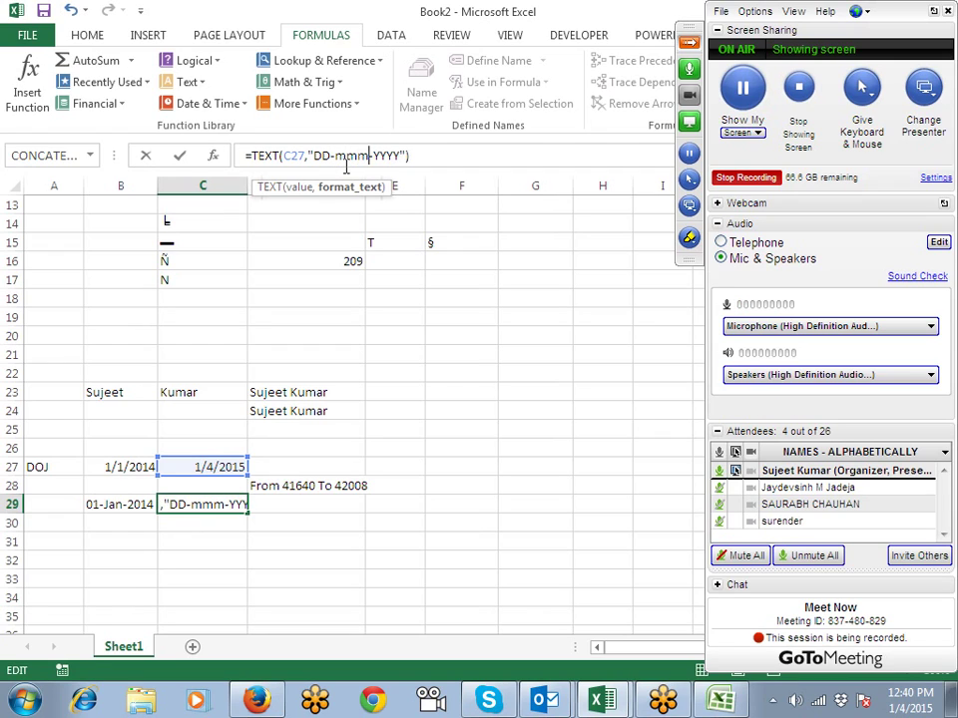
{"action": "key", "text": "Return"}
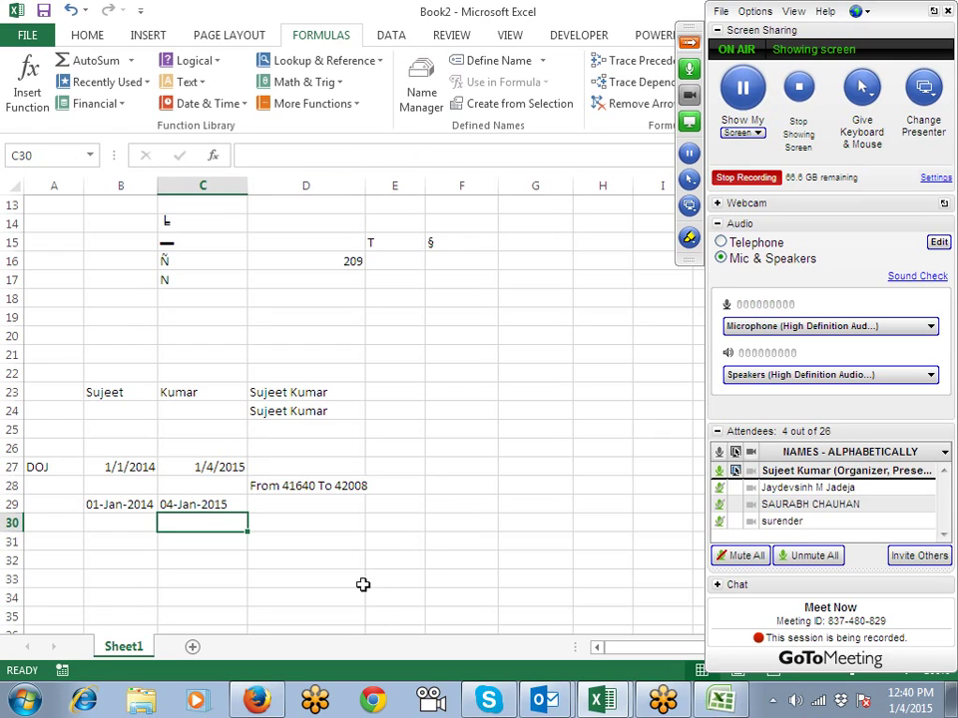
{"action": "left_click", "coordinate": [326, 509]}
{"action": "left_click", "coordinate": [319, 521]}
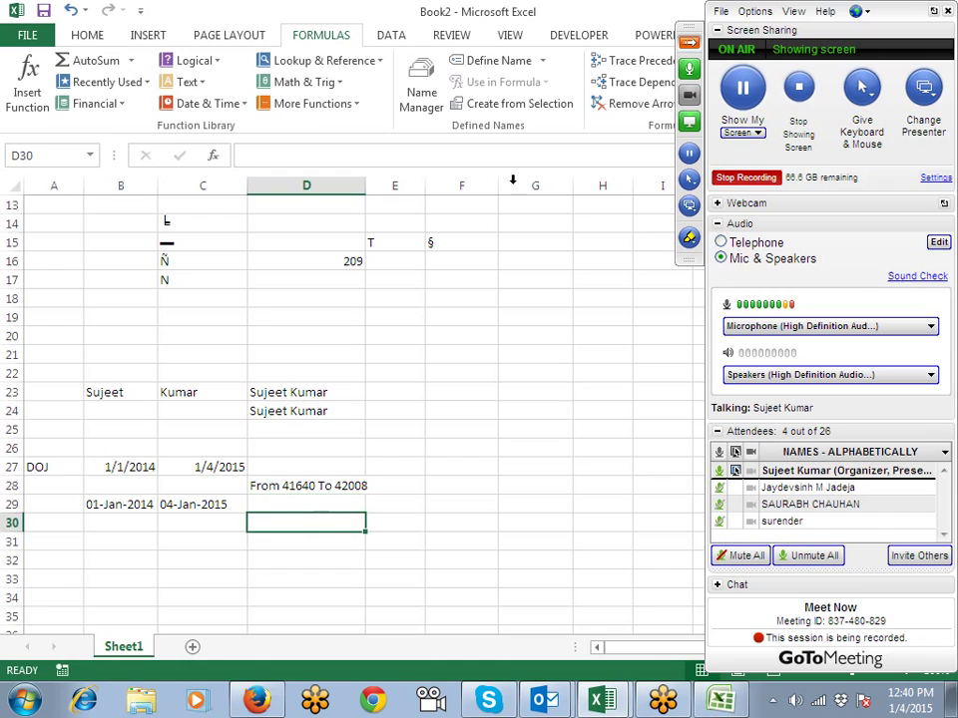
Step: Build =CONCATENATE("From ",B29," To ",C29) in D30 from the Text function list
{"action": "left_click", "coordinate": [197, 83]}
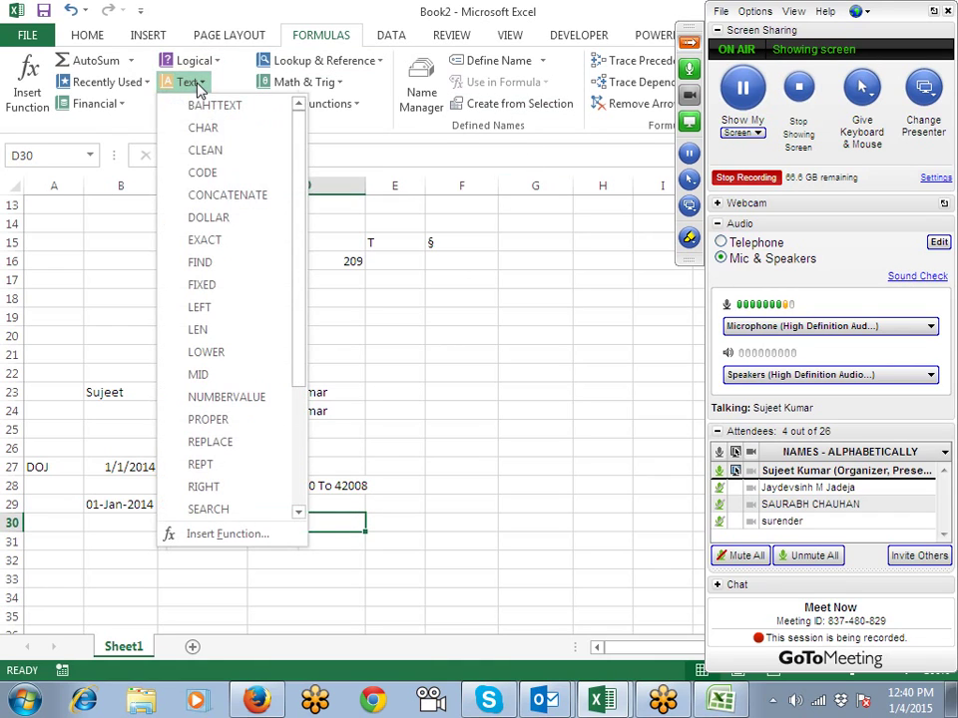
{"action": "left_click", "coordinate": [226, 194]}
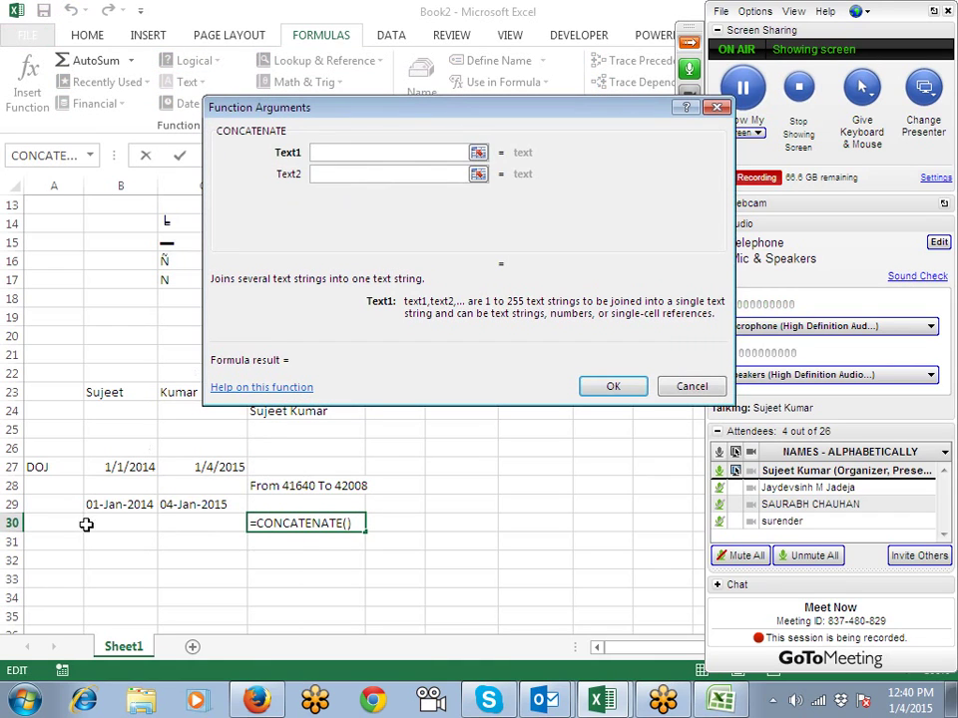
{"action": "type", "text": "From"}
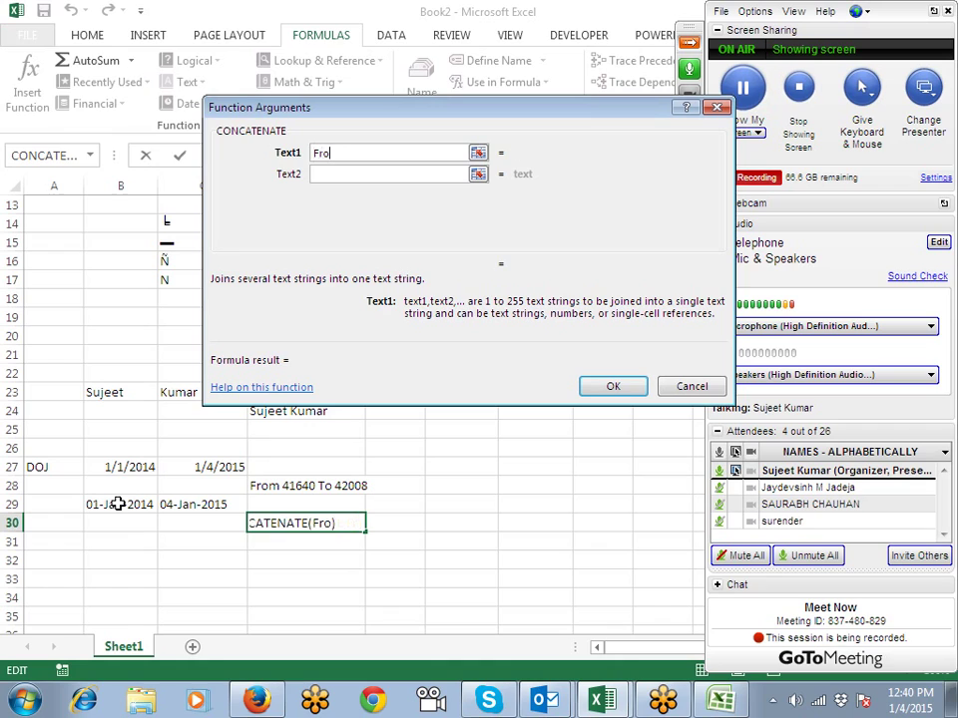
{"action": "left_click", "coordinate": [321, 175]}
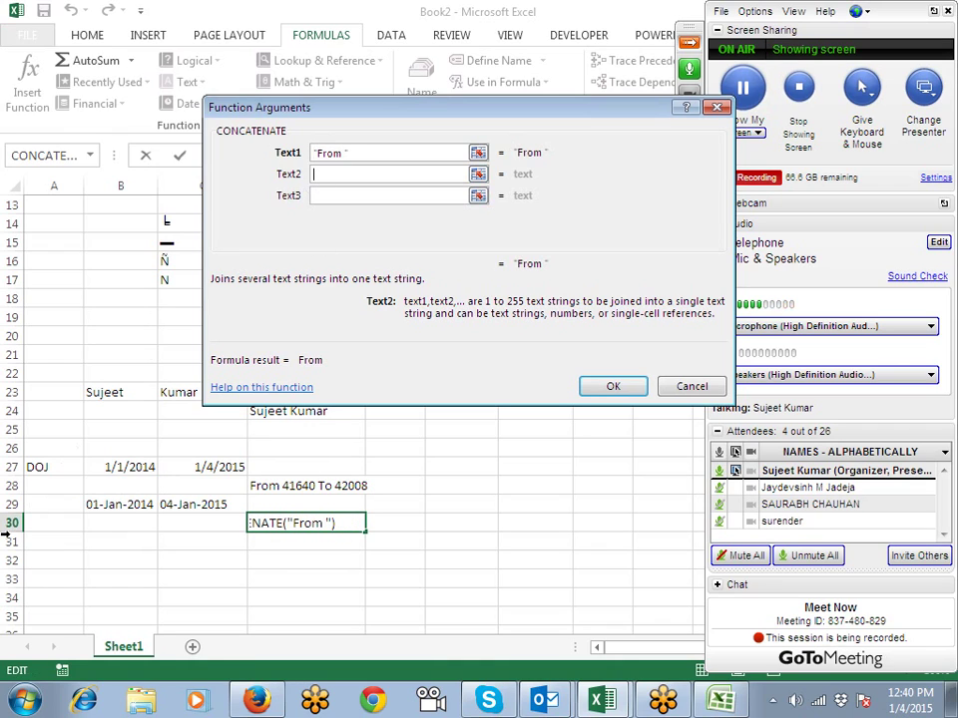
{"action": "left_click", "coordinate": [103, 504]}
{"action": "left_click", "coordinate": [339, 199]}
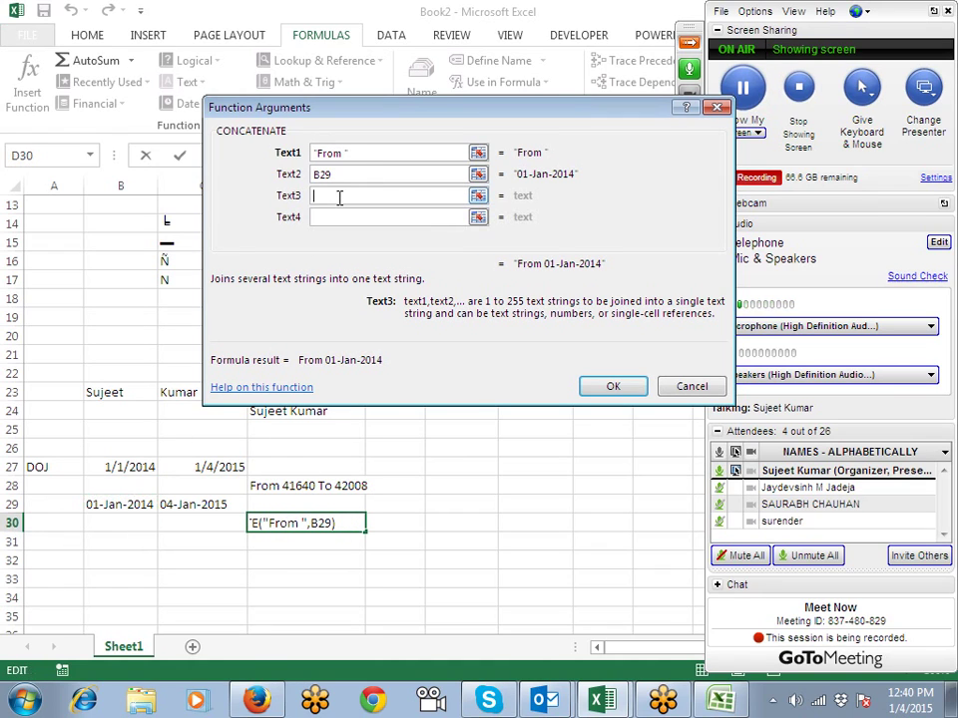
{"action": "type", "text": "To"}
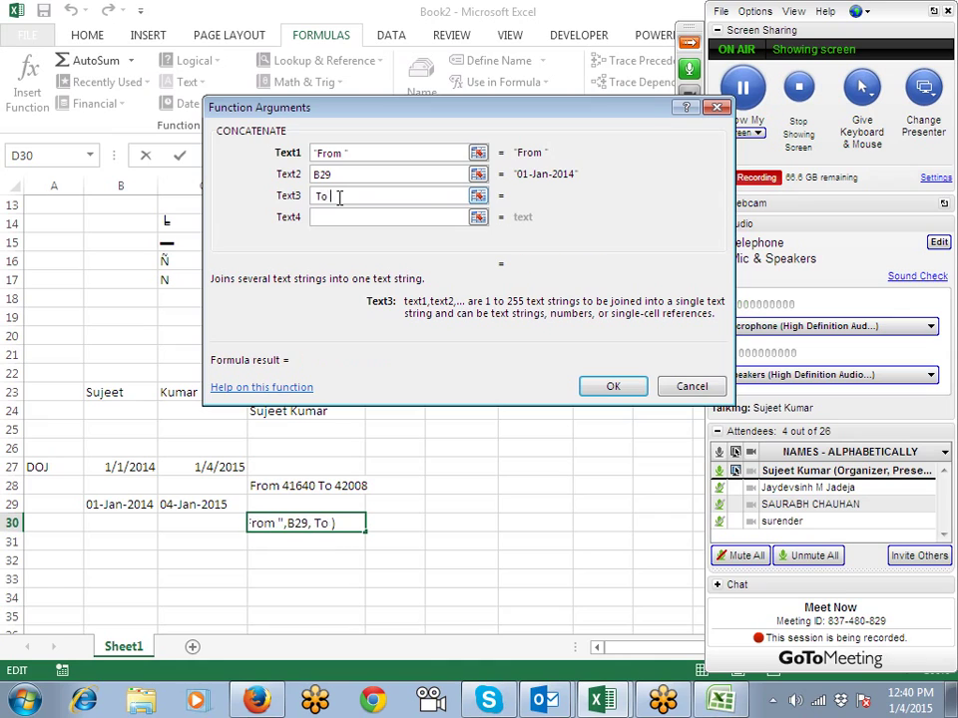
{"action": "left_click", "coordinate": [335, 215]}
{"action": "left_click", "coordinate": [195, 504]}
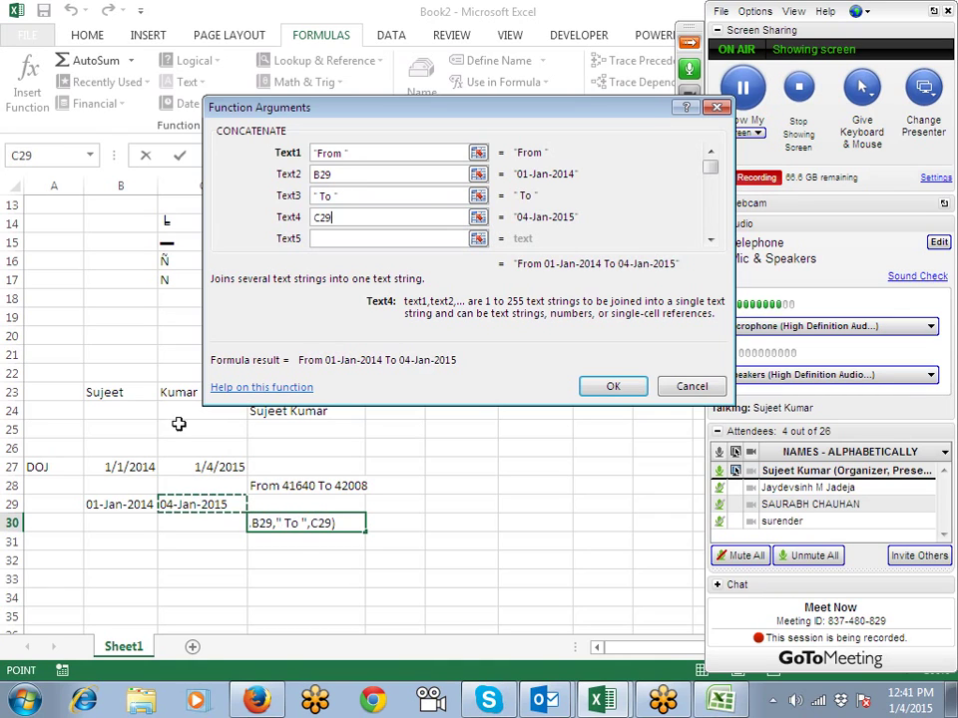
{"action": "left_click", "coordinate": [612, 386]}
{"action": "left_click", "coordinate": [480, 431]}
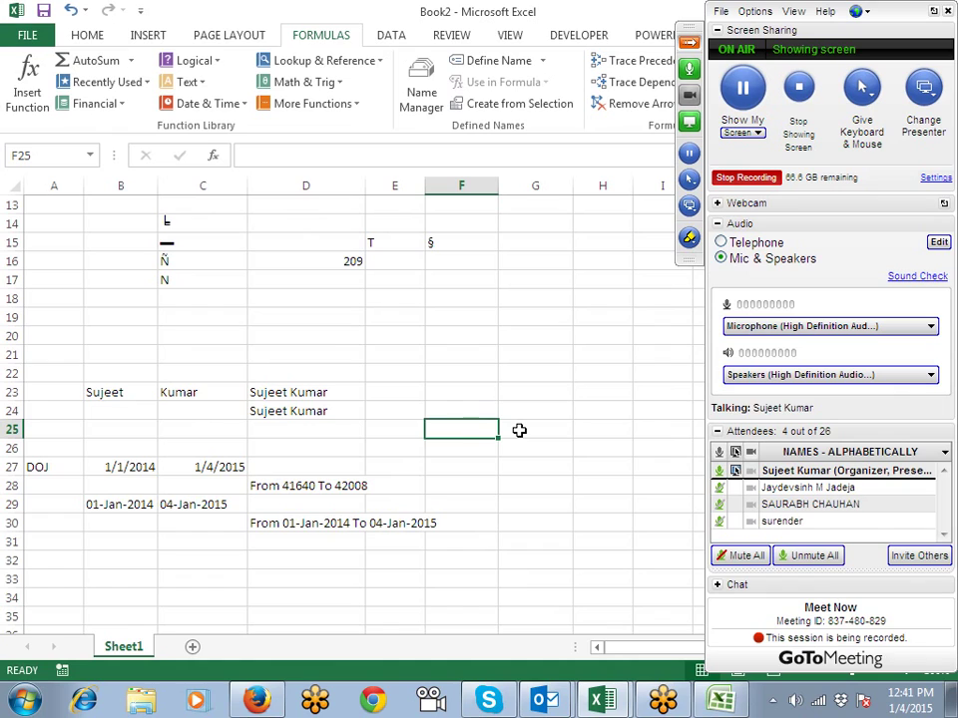
Step: Replace B29 in D30's formula with the TEXT(B27,"DD-MMM-yyyy") expression from B29
{"action": "left_click", "coordinate": [283, 523]}
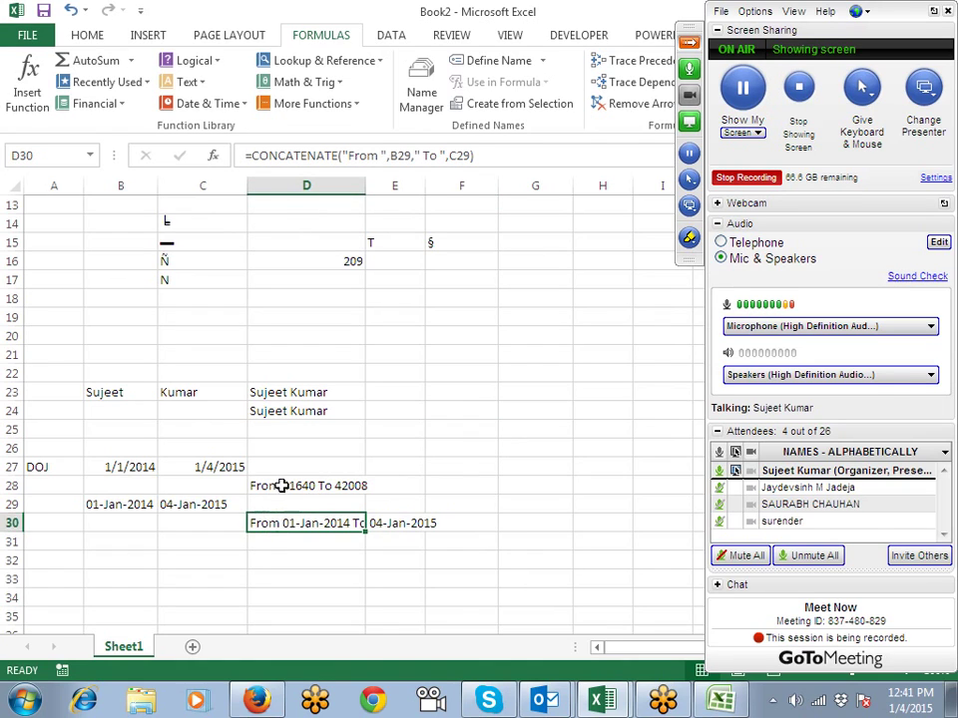
{"action": "left_click", "coordinate": [282, 486]}
{"action": "left_click", "coordinate": [101, 504]}
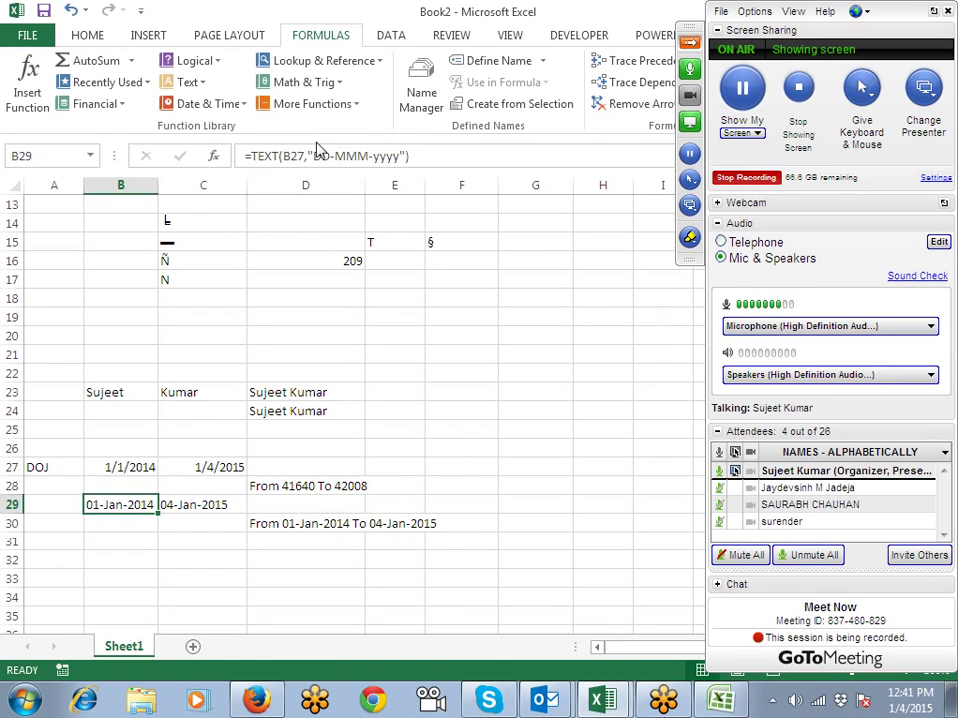
{"action": "left_click", "coordinate": [254, 160]}
{"action": "key", "text": "Escape"}
{"action": "left_click", "coordinate": [263, 522]}
{"action": "double_click", "coordinate": [394, 158]}
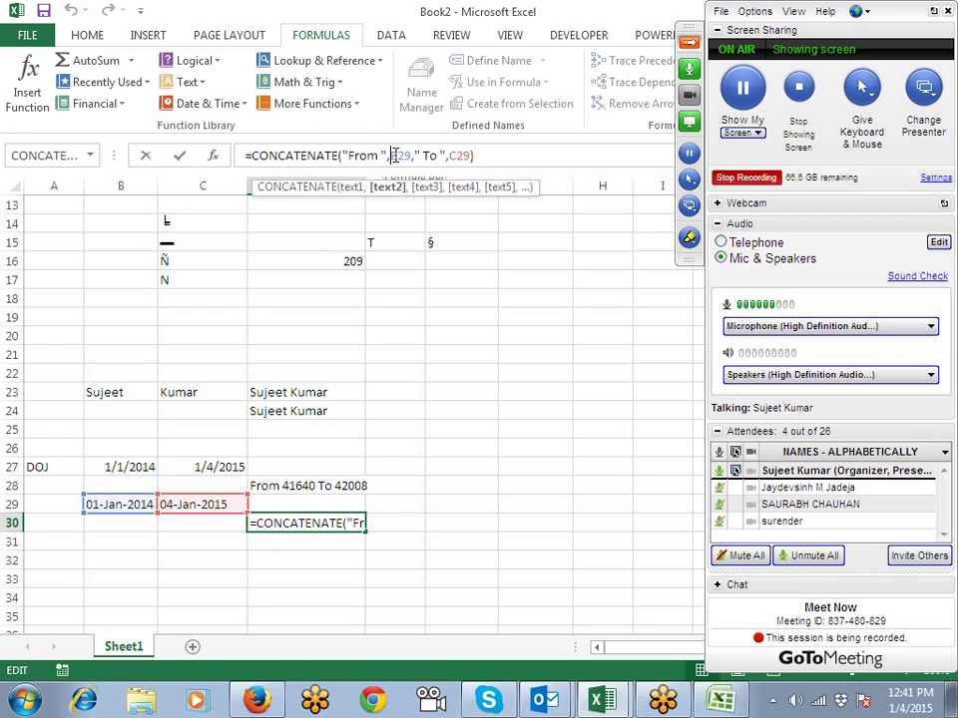
{"action": "type", "text": "TEXT(B27,\"DD-MMM-yyyy\")"}
{"action": "key", "text": "Return"}
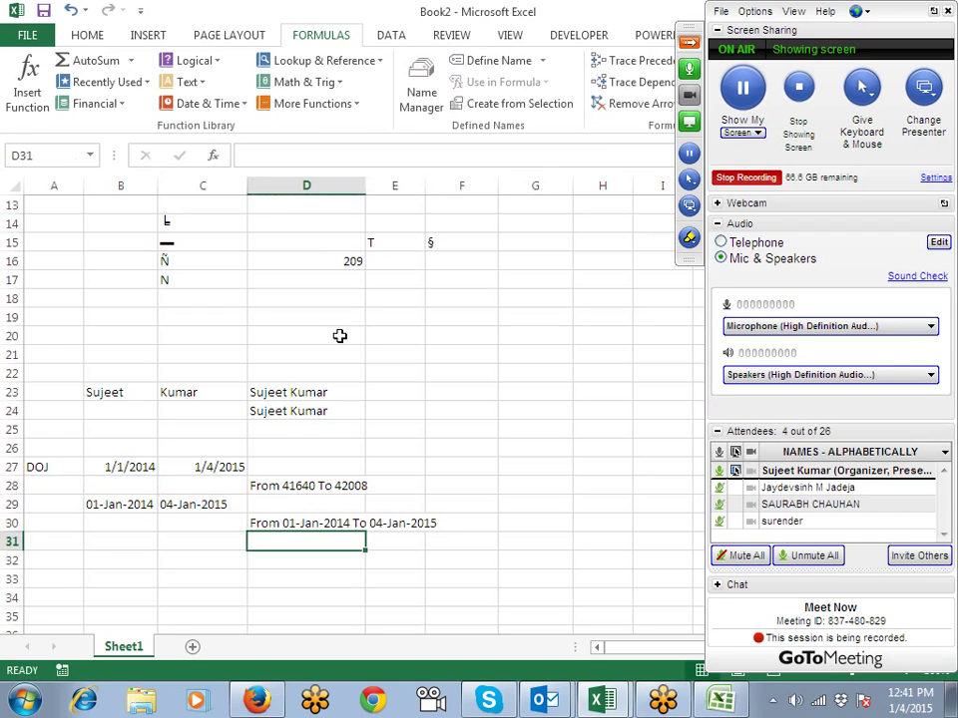
Step: Replace C29 in D30's formula with the TEXT(C27,"DD-mmm-YYYY") expression copied from C29
{"action": "left_click", "coordinate": [190, 502]}
{"action": "left_click_drag", "start_coordinate": [254, 154], "coordinate": [452, 155]}
{"action": "key", "text": "ctrl+c"}
{"action": "key", "text": "Escape"}
{"action": "left_click", "coordinate": [330, 526]}
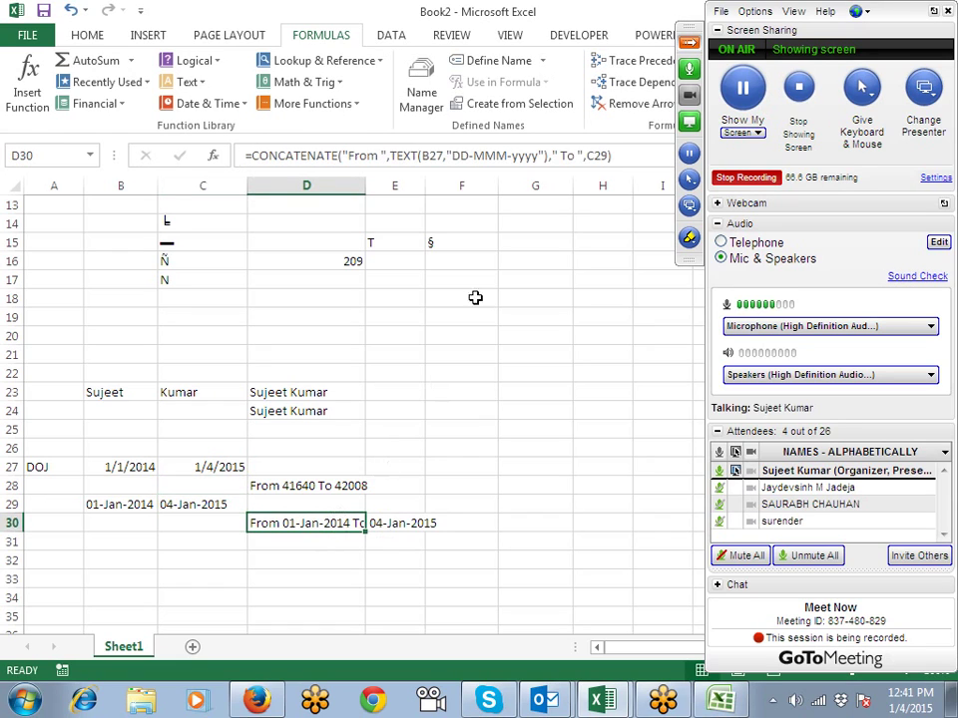
{"action": "double_click", "coordinate": [599, 155]}
{"action": "key", "text": "ctrl+v"}
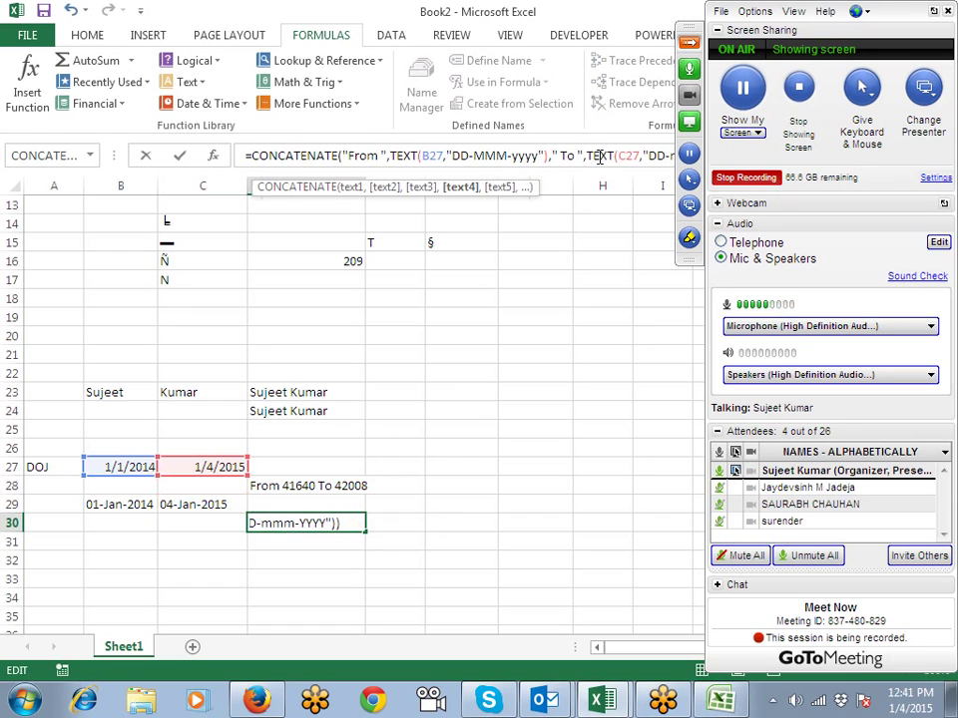
{"action": "key", "text": "Return"}
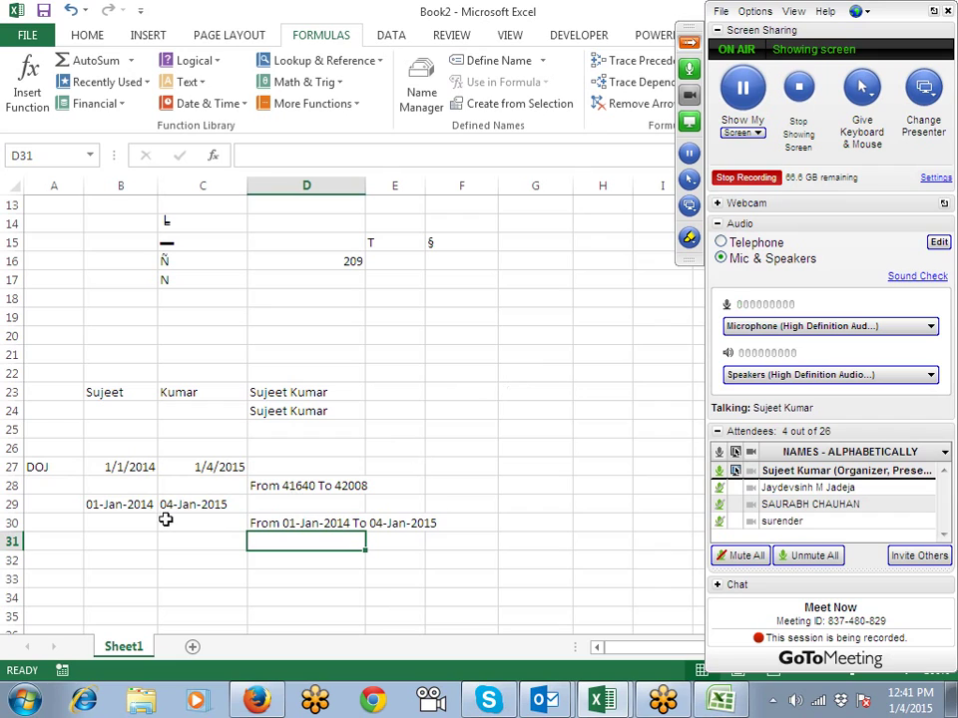
{"action": "left_click", "coordinate": [145, 507]}
{"action": "left_click", "coordinate": [189, 498]}
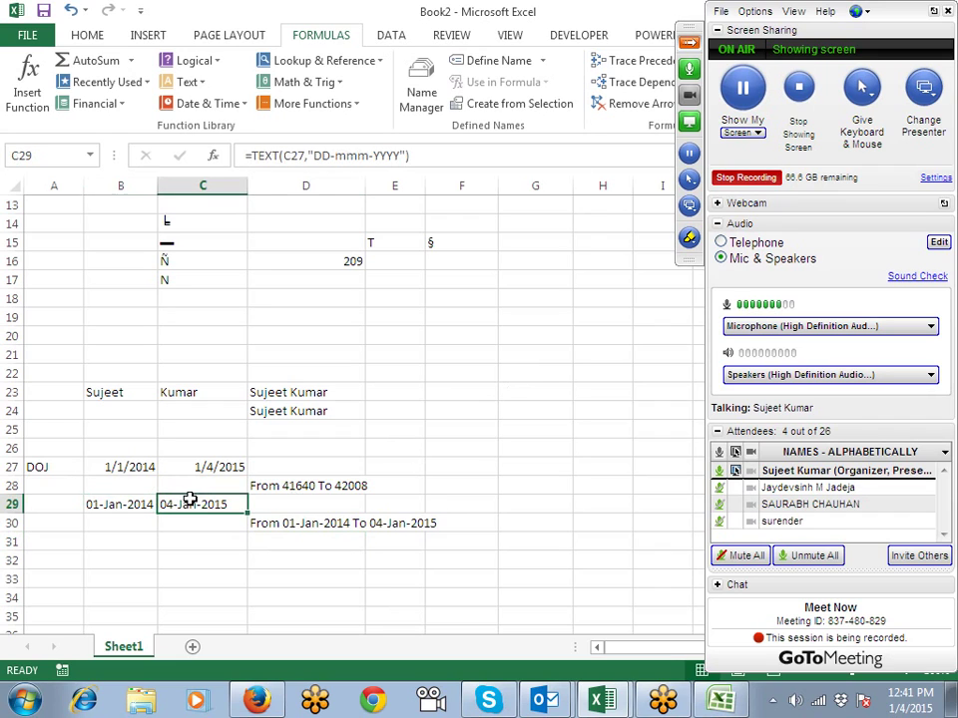
Step: Enter the sample number 1254 in B32
{"action": "left_click", "coordinate": [114, 594]}
{"action": "left_click", "coordinate": [184, 82]}
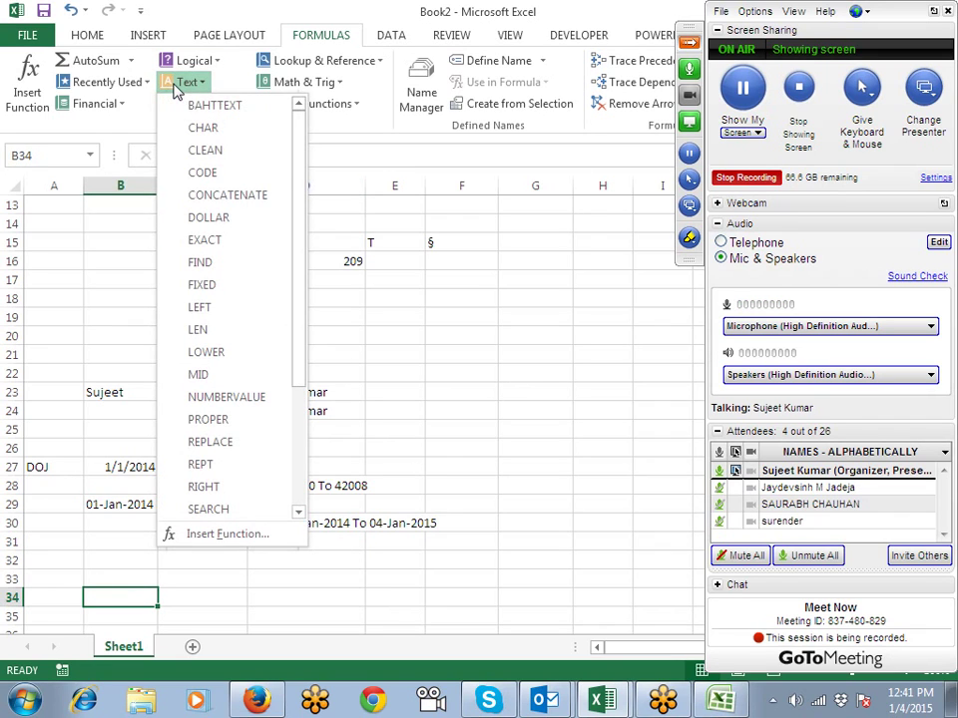
{"action": "left_click", "coordinate": [438, 290]}
{"action": "scroll", "coordinate": [438, 317], "scroll_direction": "down", "scroll_amount": 4}
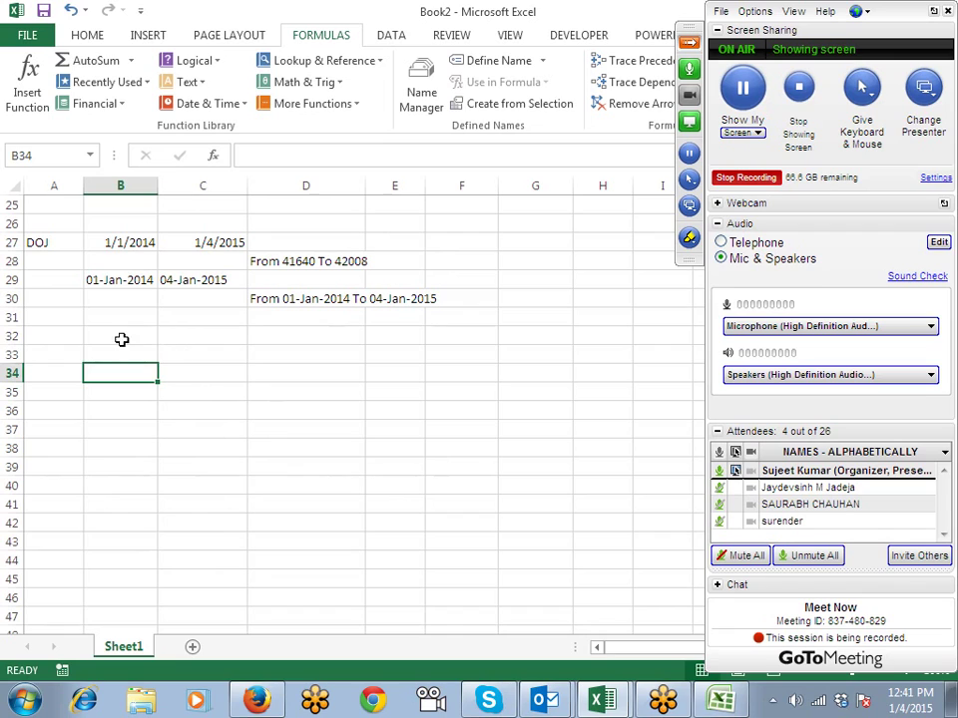
{"action": "left_click", "coordinate": [121, 337]}
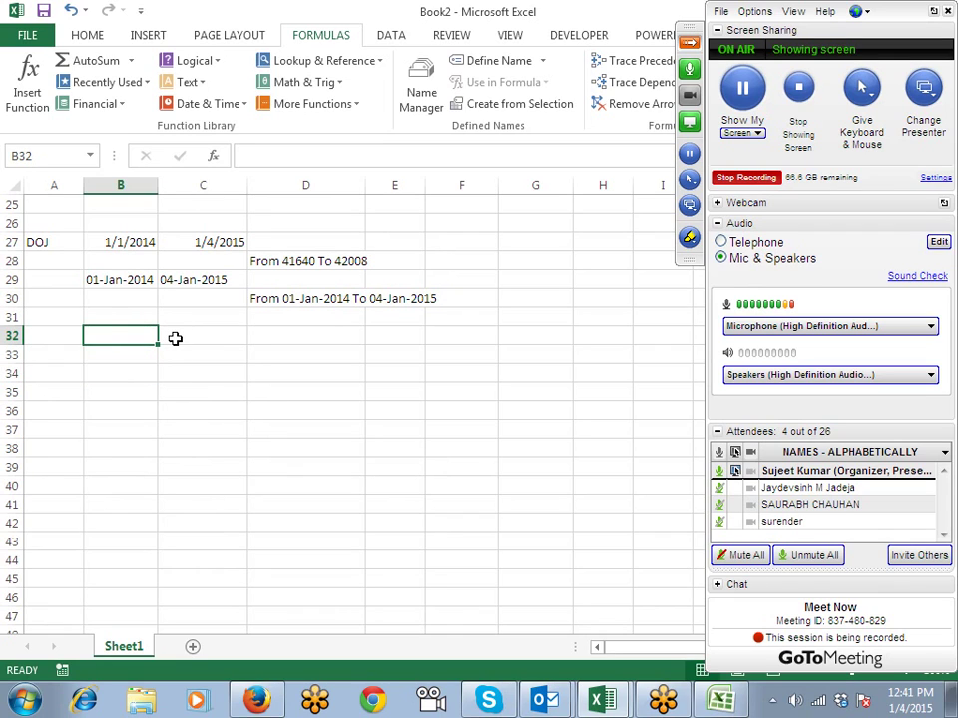
{"action": "type", "text": "1254"}
Step: Enter =DOLLAR(B32) in C32, showing $1,254.00
{"action": "left_click", "coordinate": [175, 338]}
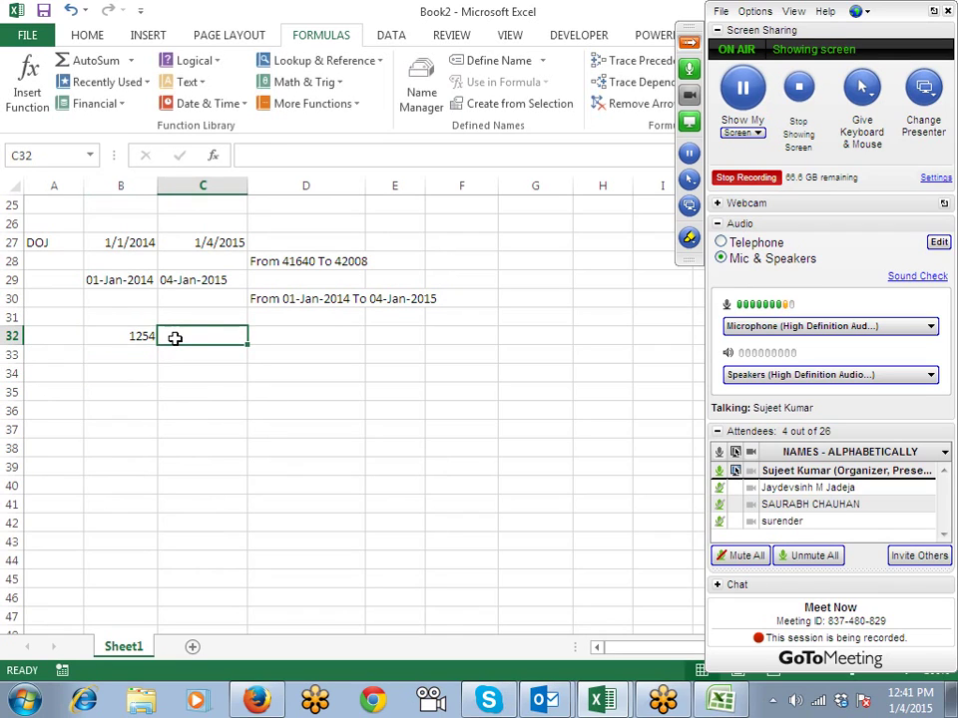
{"action": "type", "text": "="}
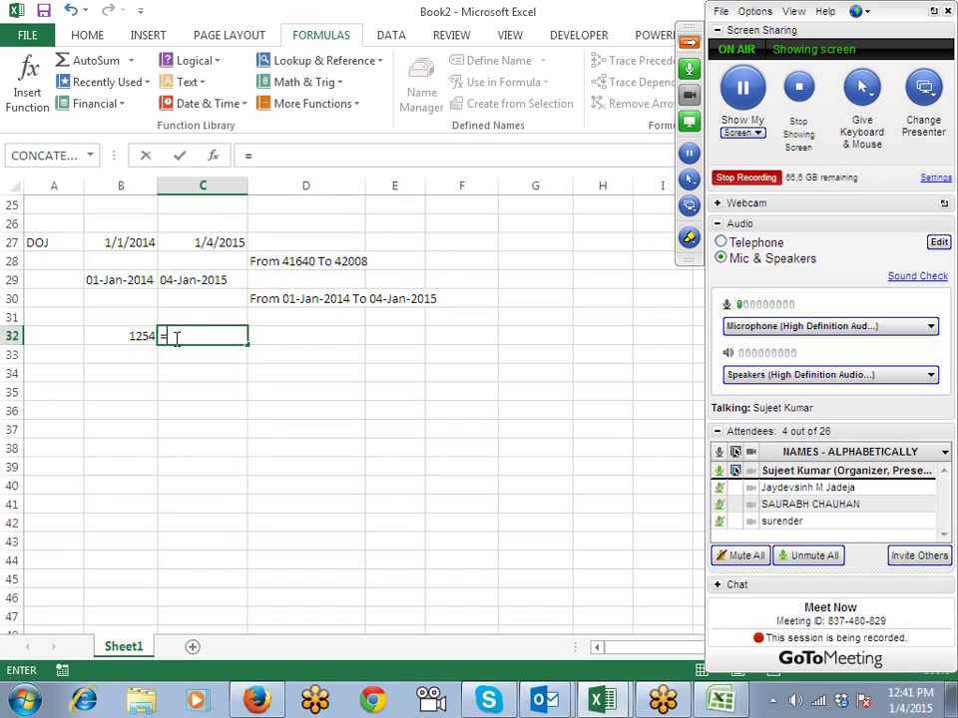
{"action": "type", "text": "dol"}
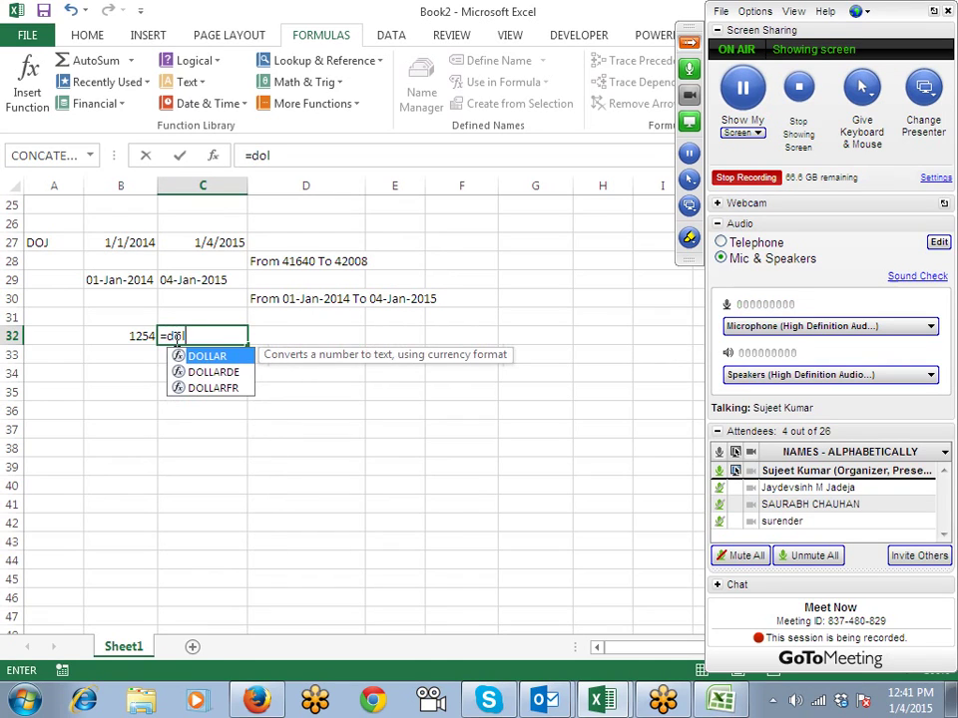
{"action": "key", "text": "Tab"}
{"action": "key", "text": "Left"}
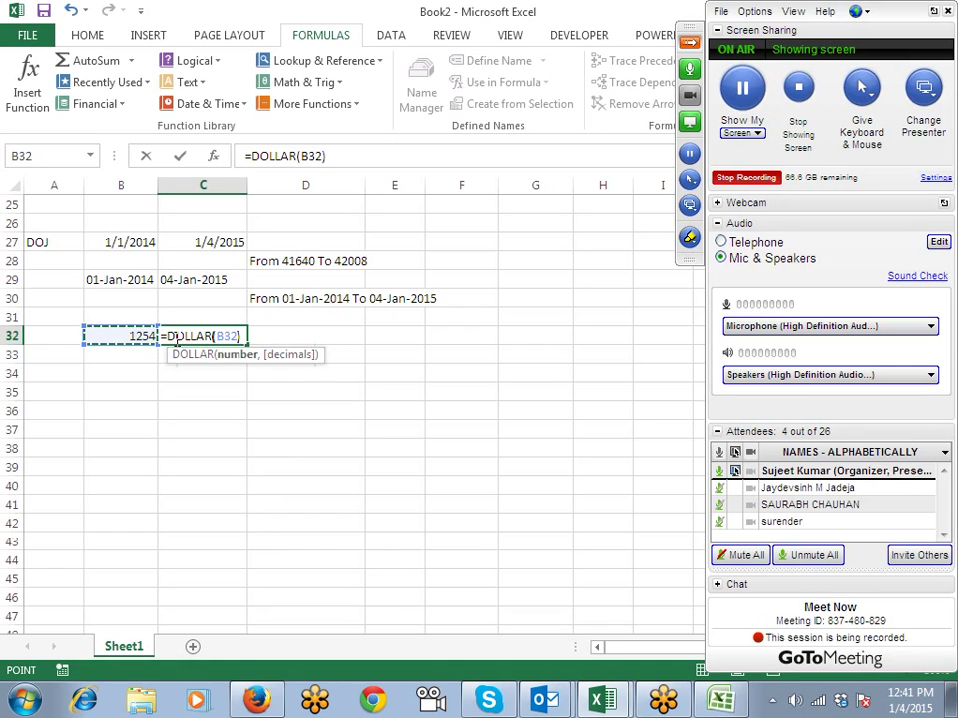
{"action": "key", "text": "Return"}
{"action": "left_click", "coordinate": [171, 336]}
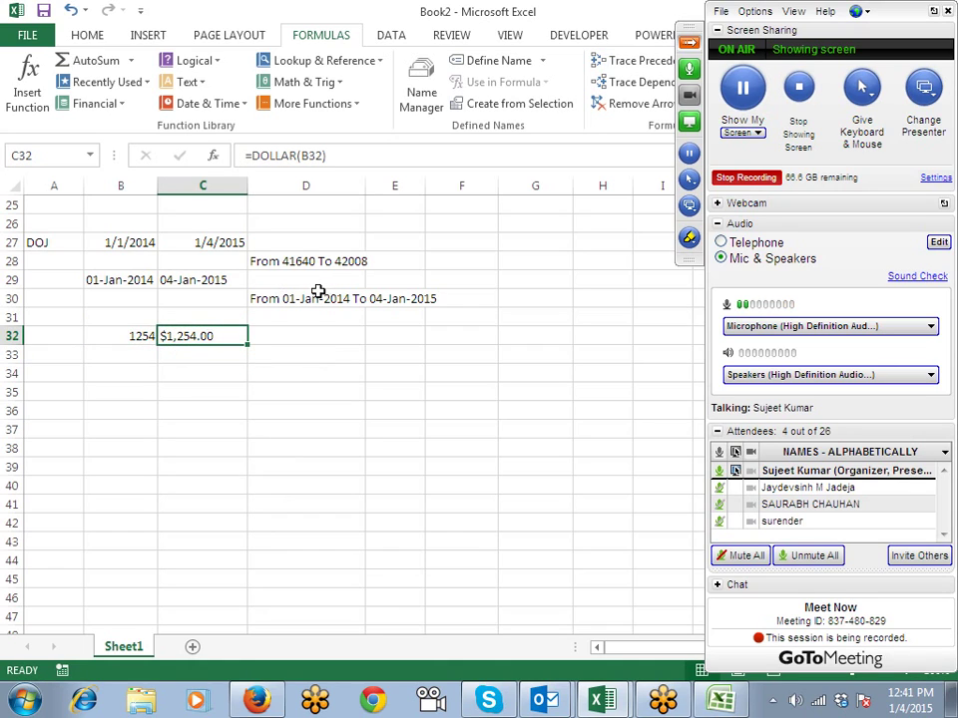
Step: Give C32 Accounting format, then try Percent with an extra decimal on B32 and undo it
{"action": "left_click", "coordinate": [87, 35]}
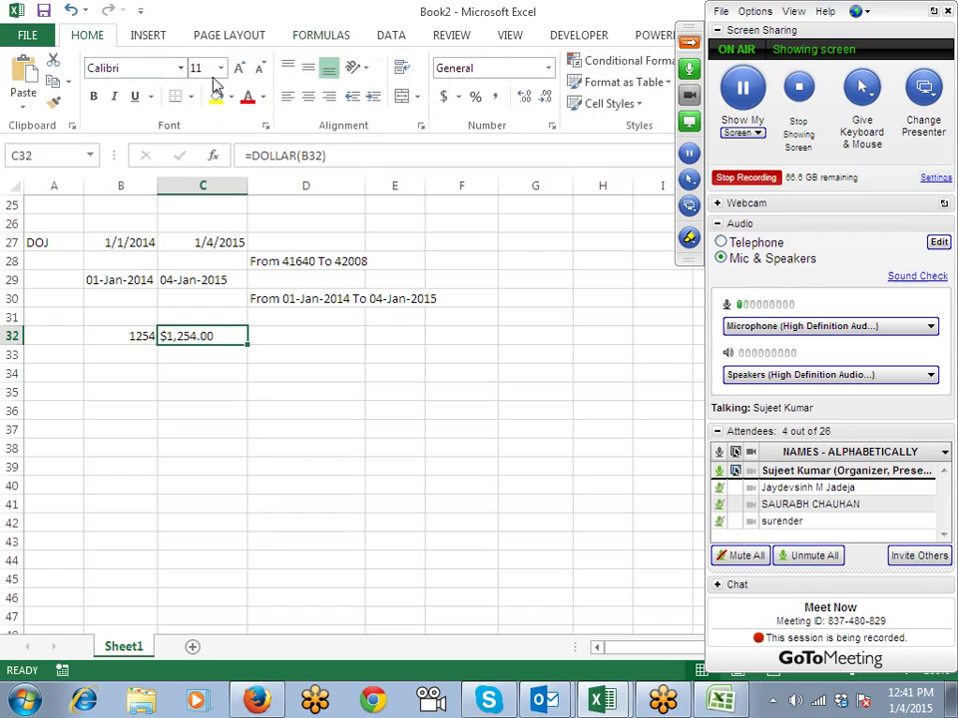
{"action": "left_click", "coordinate": [448, 96]}
{"action": "left_click", "coordinate": [120, 336]}
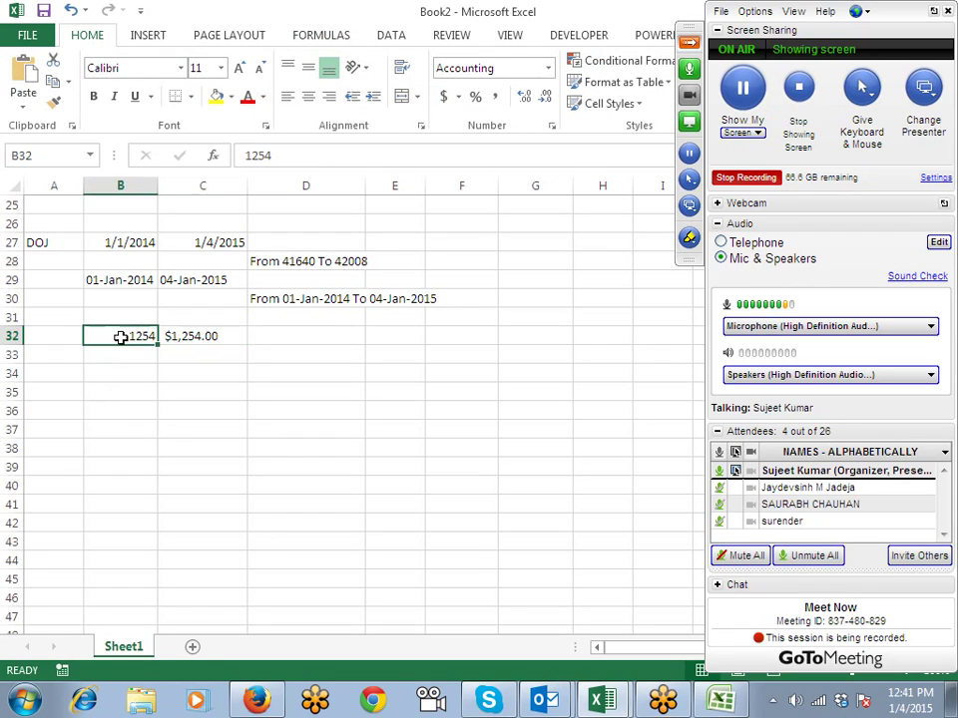
{"action": "left_click", "coordinate": [475, 96]}
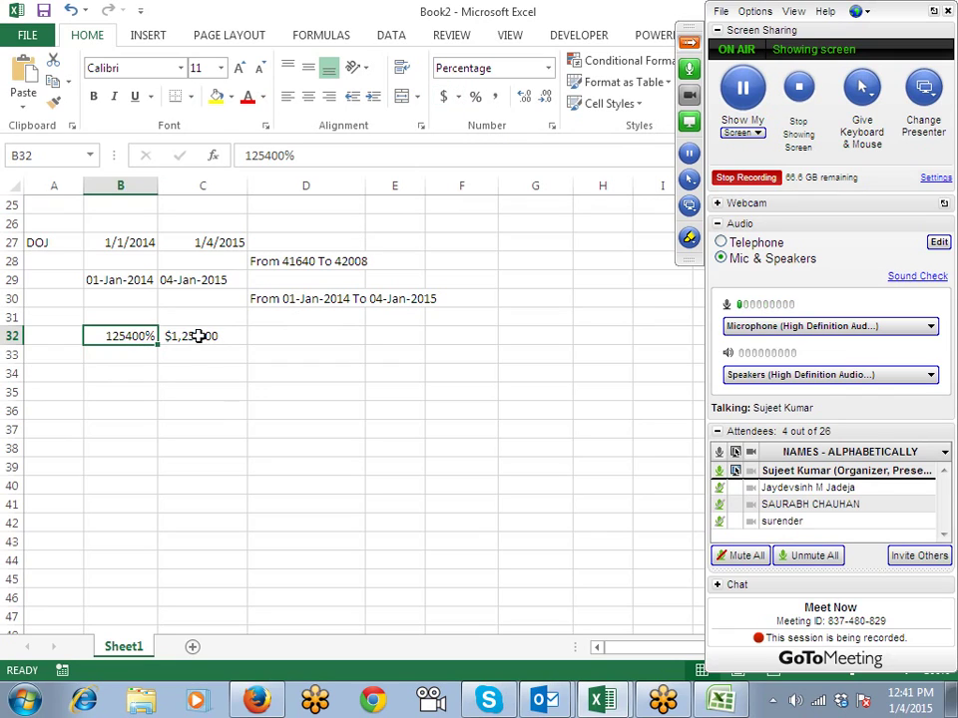
{"action": "left_click", "coordinate": [524, 98]}
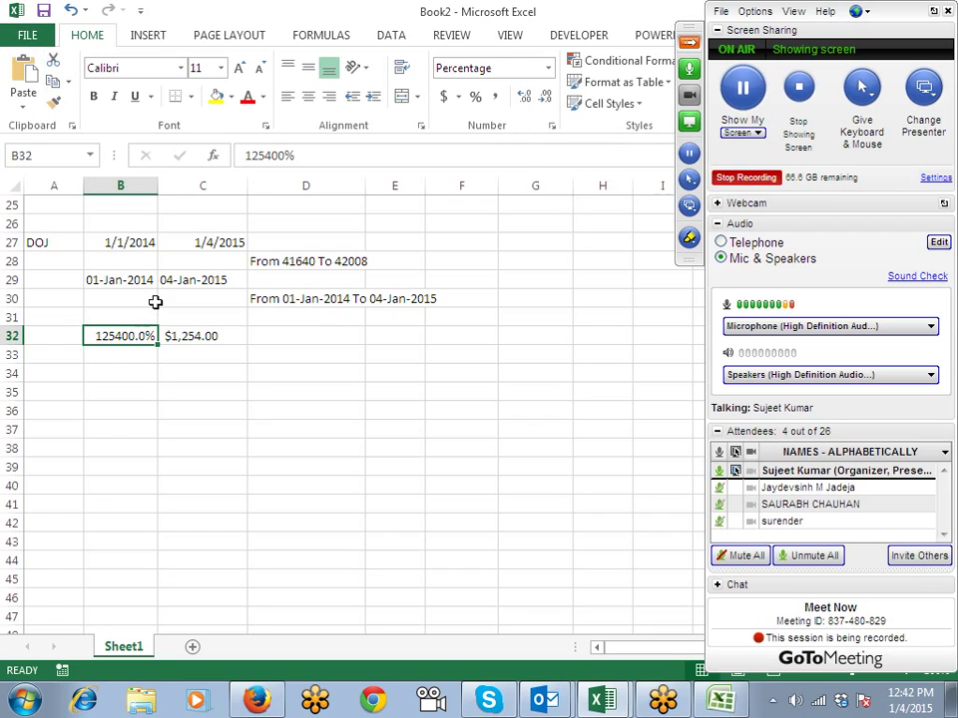
{"action": "key", "text": "ctrl+z"}
{"action": "key", "text": "ctrl+z"}
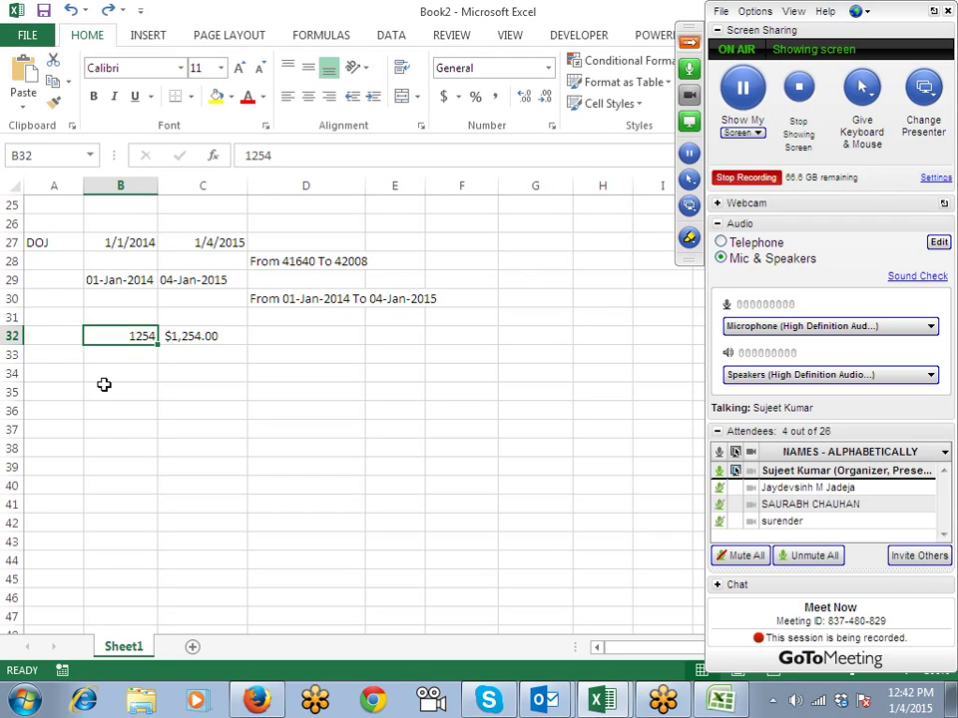
{"action": "left_click", "coordinate": [186, 341]}
Step: Enter =FIXED(B32) in D32, returning 1,254.00 as text
{"action": "left_click", "coordinate": [279, 335]}
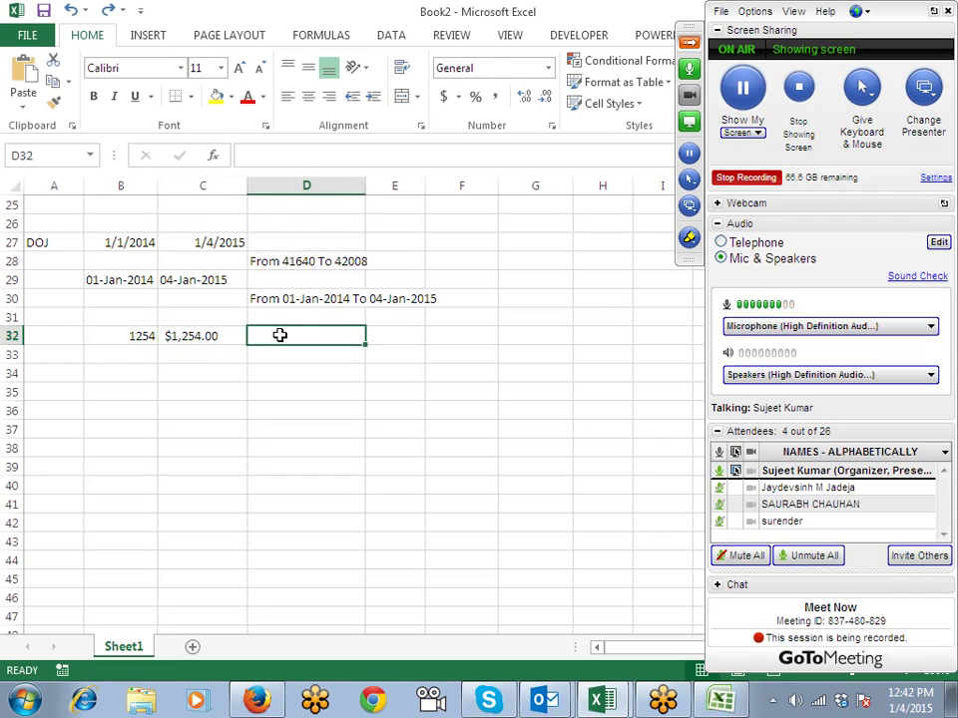
{"action": "type", "text": "=f"}
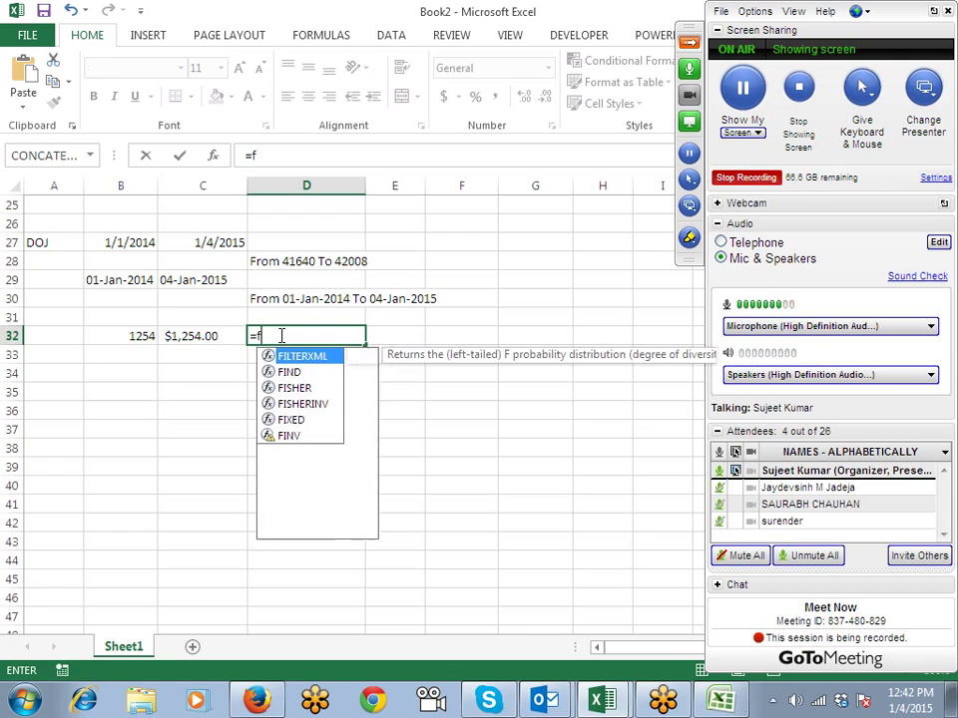
{"action": "type", "text": "ix"}
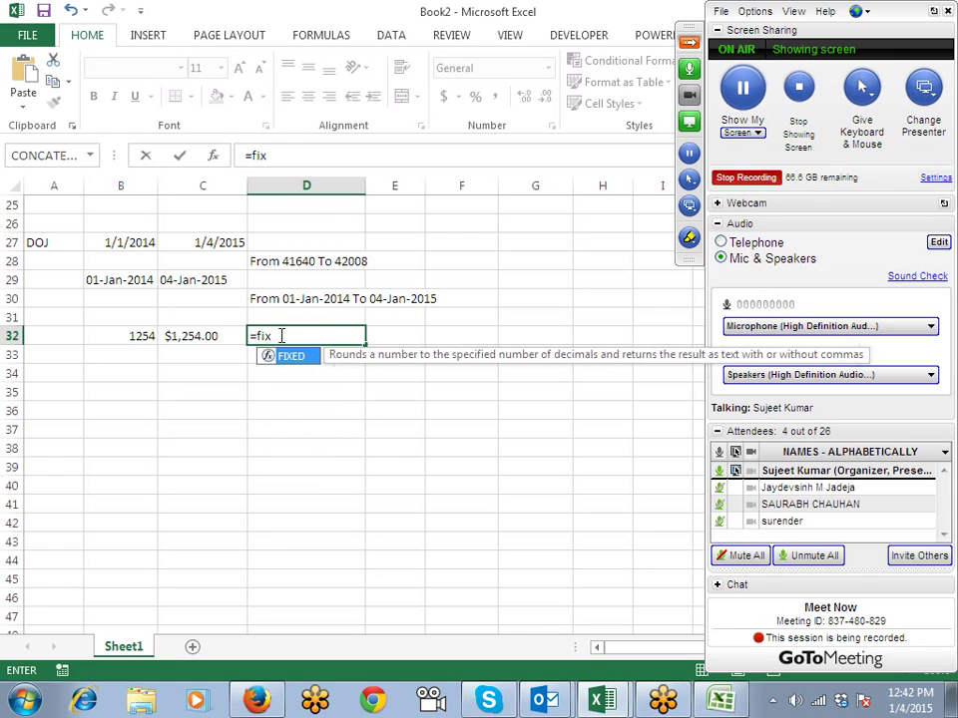
{"action": "key", "text": "Tab"}
{"action": "key", "text": "Left"}
{"action": "key", "text": "Left"}
{"action": "key", "text": "Return"}
{"action": "left_click", "coordinate": [280, 336]}
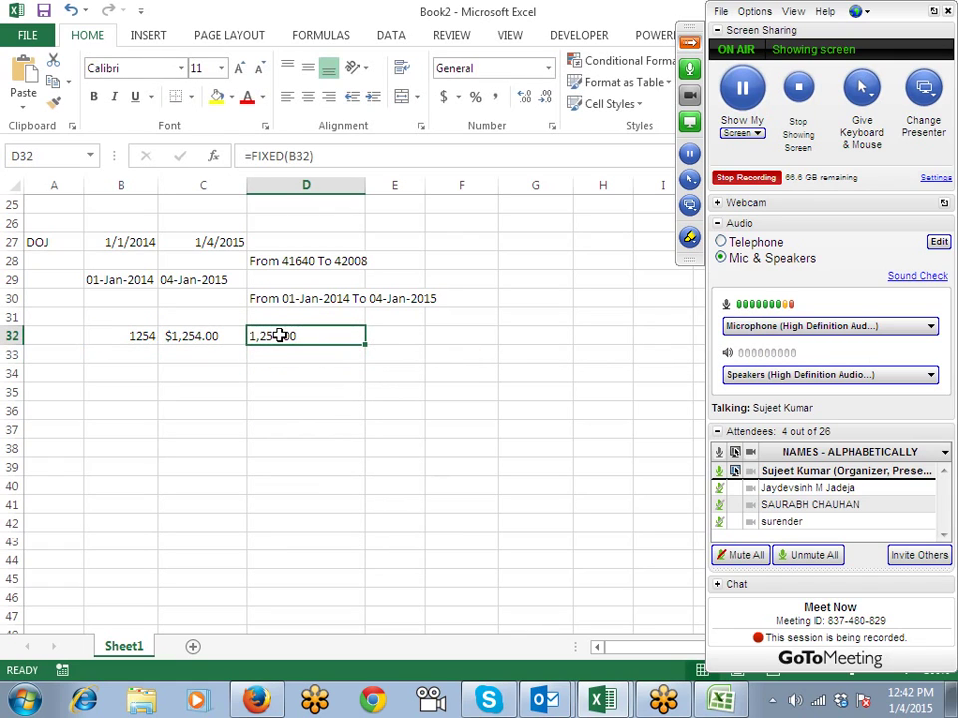
Step: Apply Accounting number format to D32
{"action": "left_click", "coordinate": [478, 100]}
{"action": "left_click", "coordinate": [445, 99]}
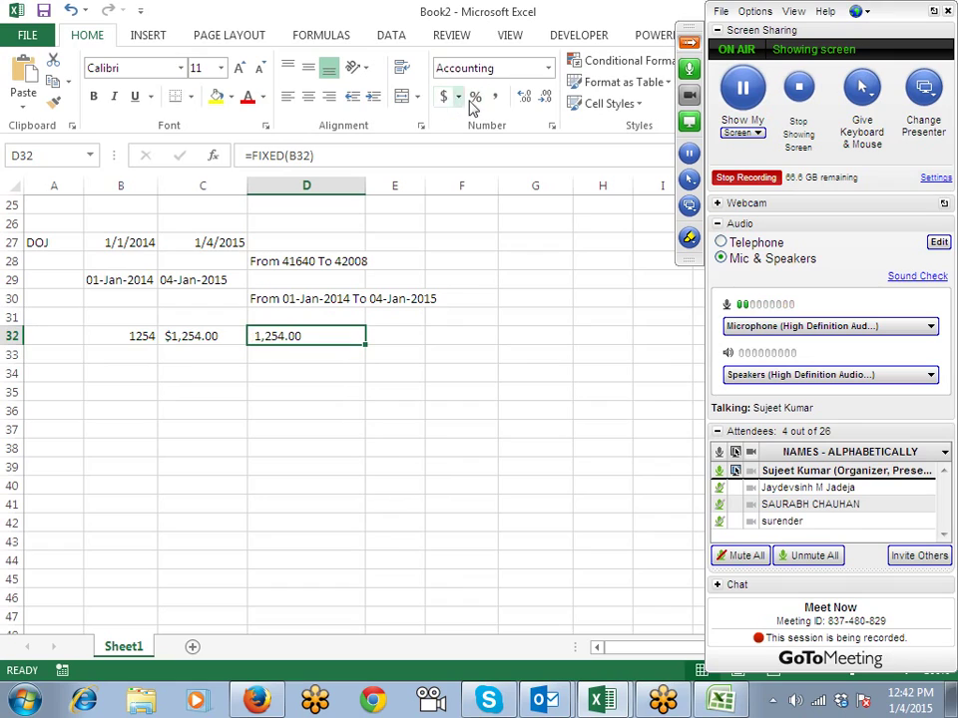
{"action": "left_click", "coordinate": [474, 101]}
{"action": "left_click", "coordinate": [496, 105]}
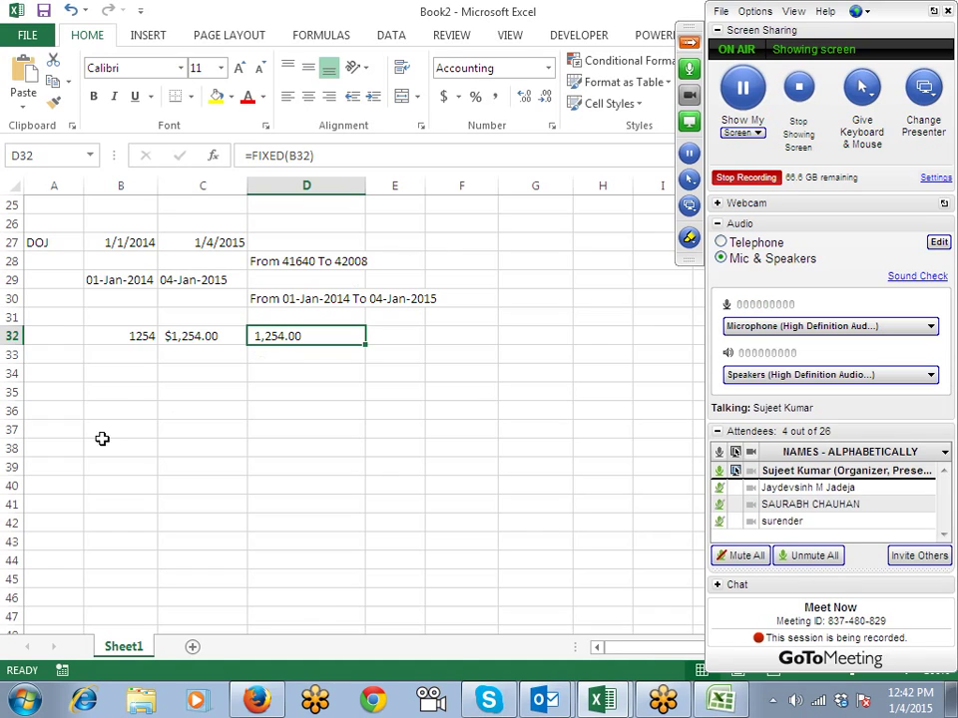
Step: With B34 selected, switch to the Formulas ribbon and browse the Text functions list, then close it
{"action": "left_click", "coordinate": [100, 374]}
{"action": "left_click", "coordinate": [150, 40]}
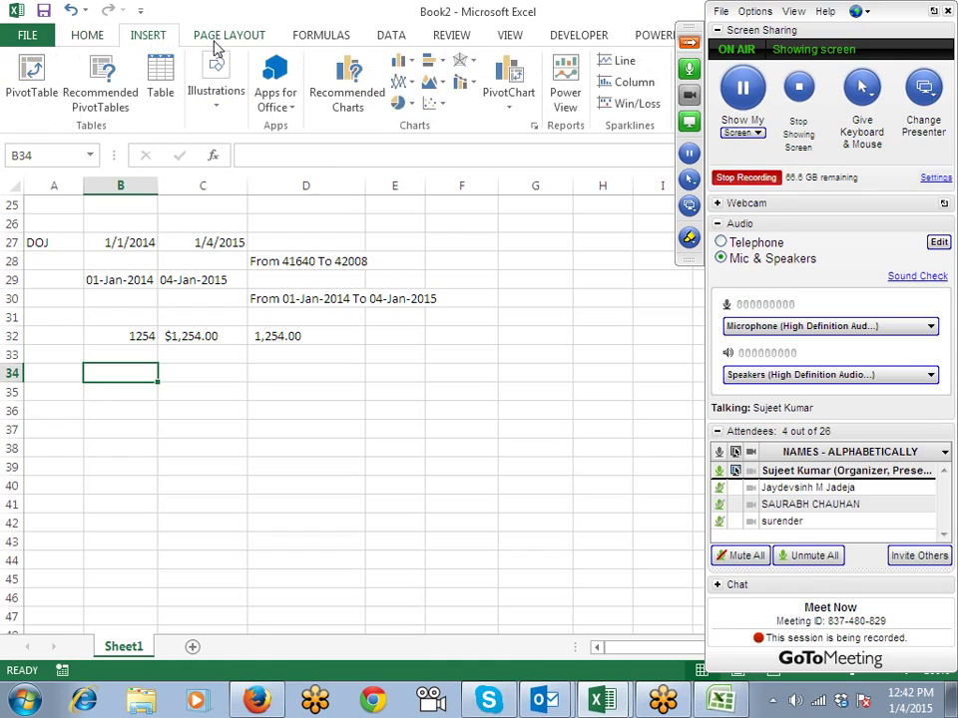
{"action": "left_click", "coordinate": [339, 39]}
{"action": "left_click", "coordinate": [199, 84]}
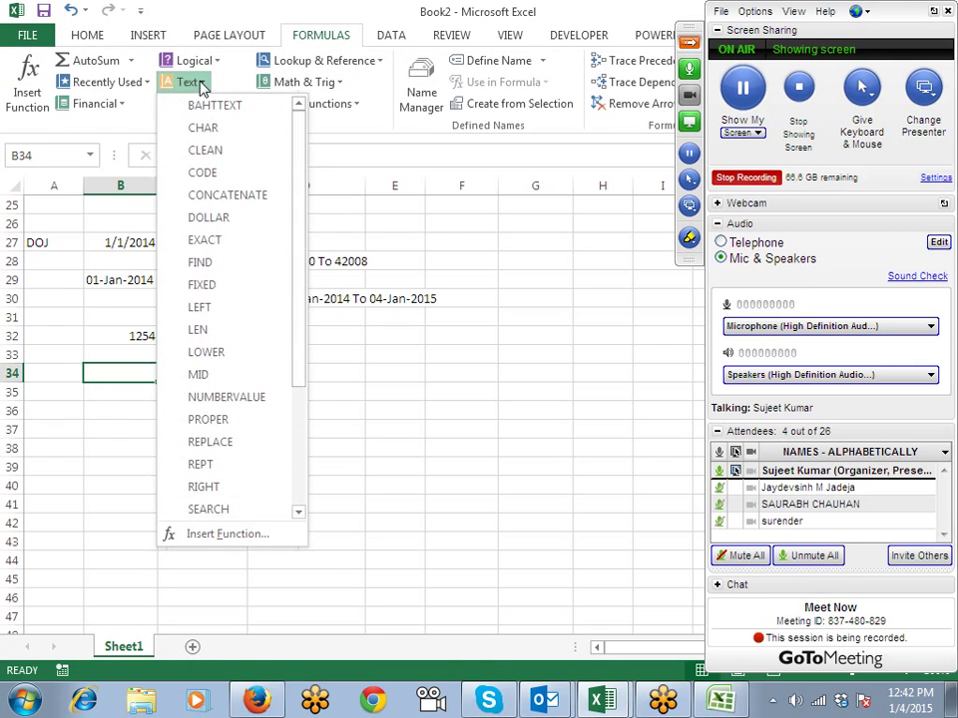
{"action": "left_click", "coordinate": [490, 329]}
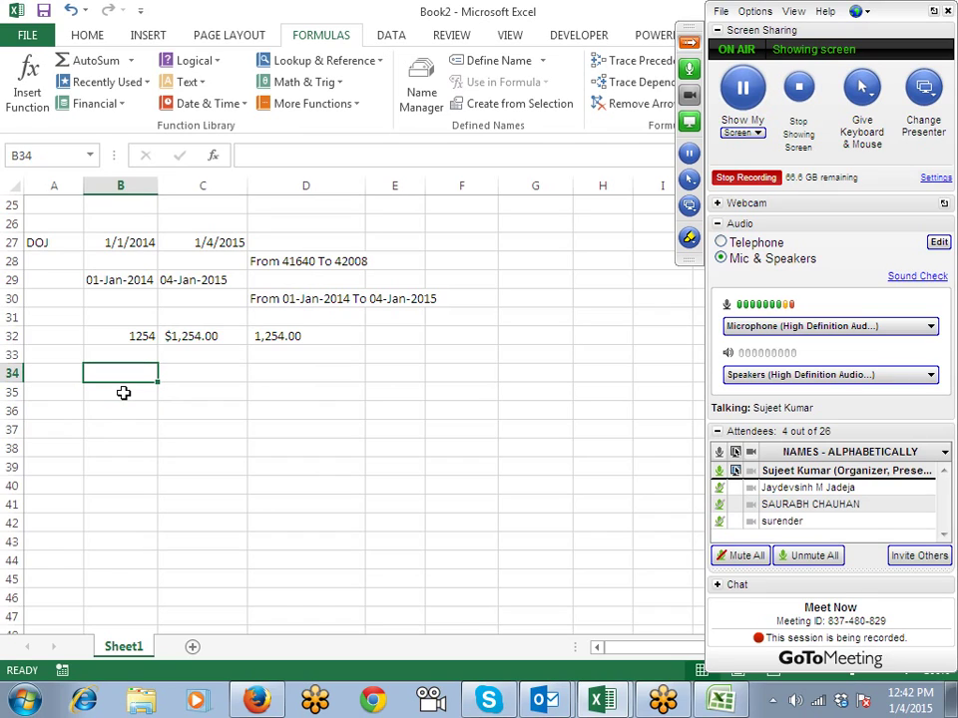
Step: Enter Ram in A34, RAM in B34, and the comparison =A34=B34 in C34
{"action": "key", "text": "Left"}
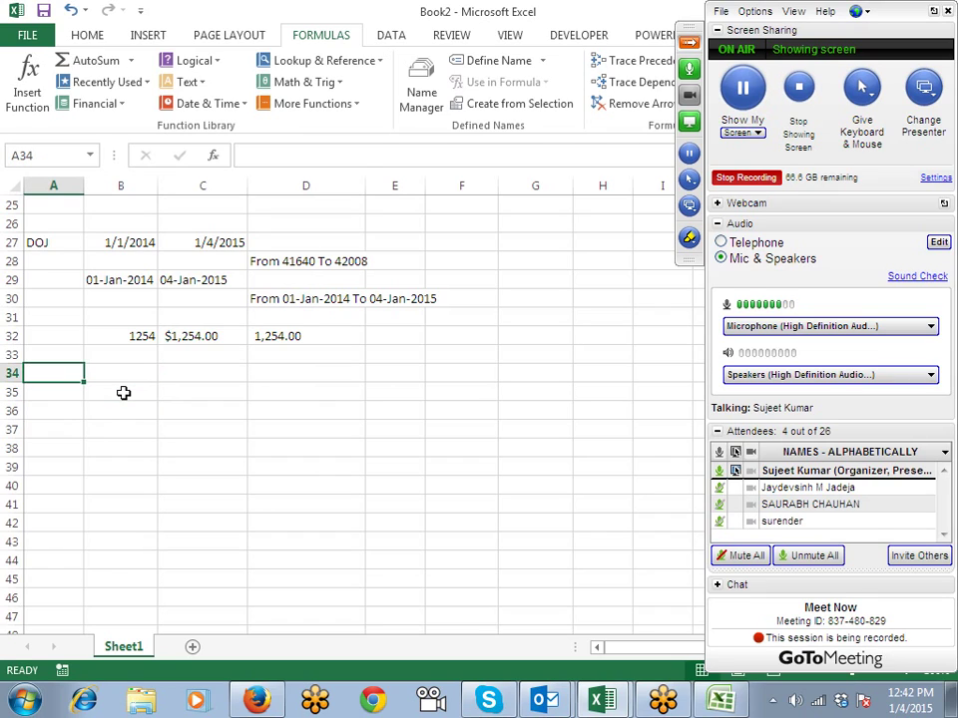
{"action": "type", "text": "Ram"}
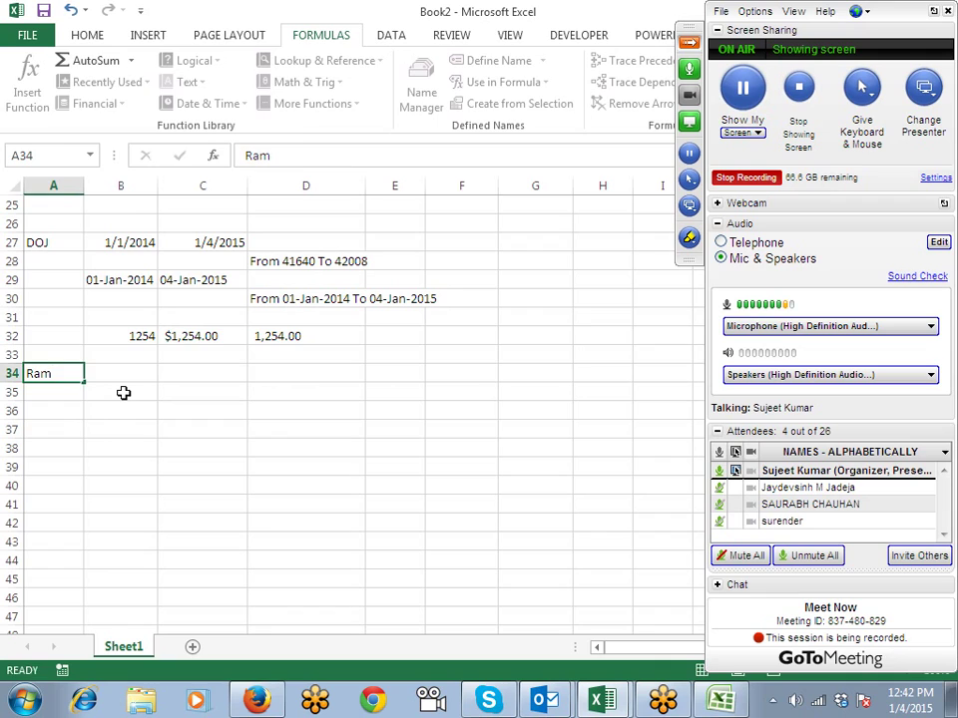
{"action": "key", "text": "Tab"}
{"action": "type", "text": "RAM"}
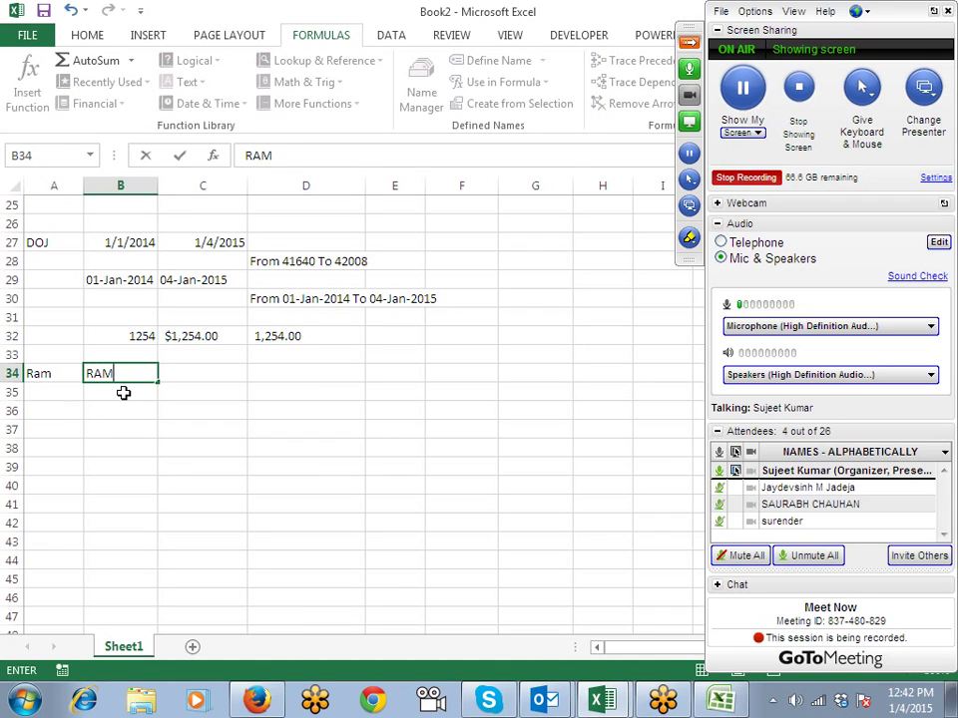
{"action": "key", "text": "Tab"}
{"action": "type", "text": "="}
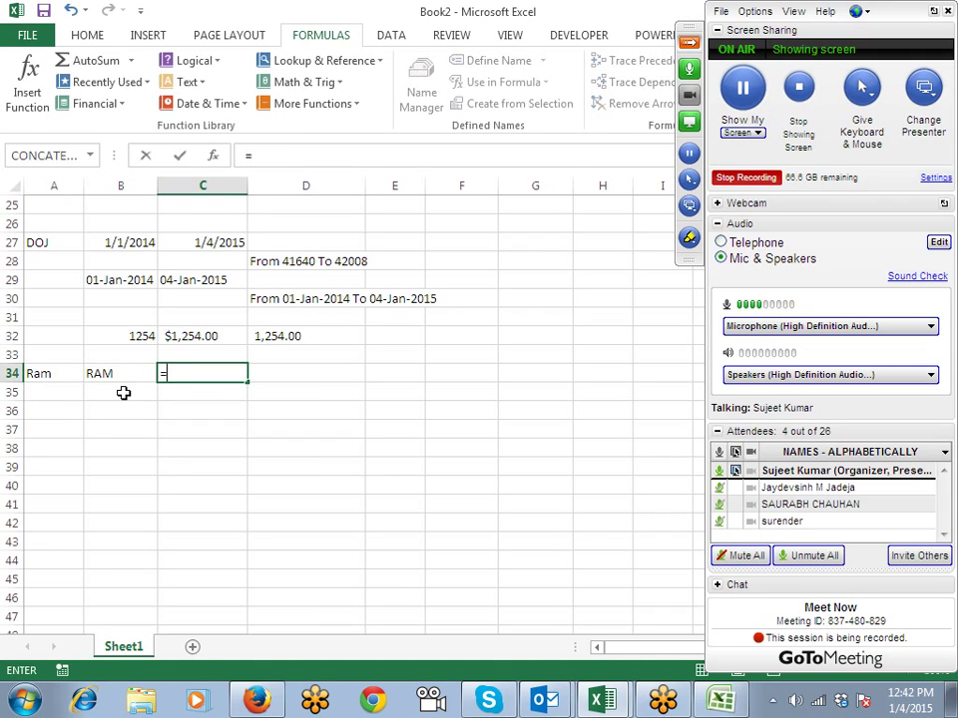
{"action": "key", "text": "Left"}
{"action": "key", "text": "Left"}
{"action": "type", "text": "="}
{"action": "key", "text": "Left"}
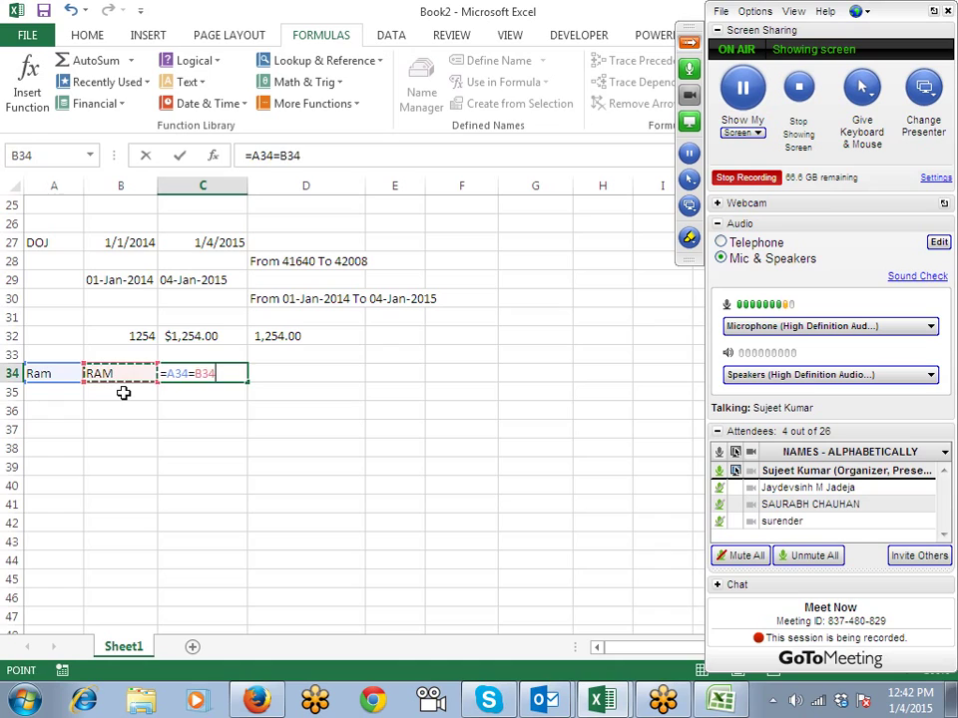
{"action": "key", "text": "Return"}
{"action": "key", "text": "Up"}
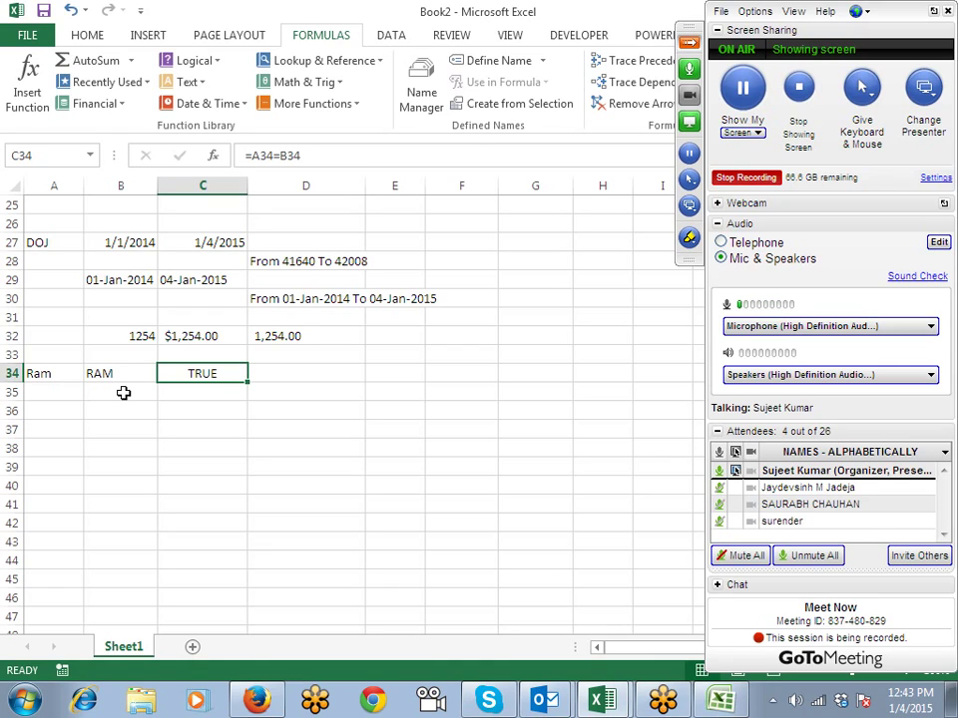
Step: Replace C34's comparison with =EXACT(A34,B34)
{"action": "key", "text": "Delete"}
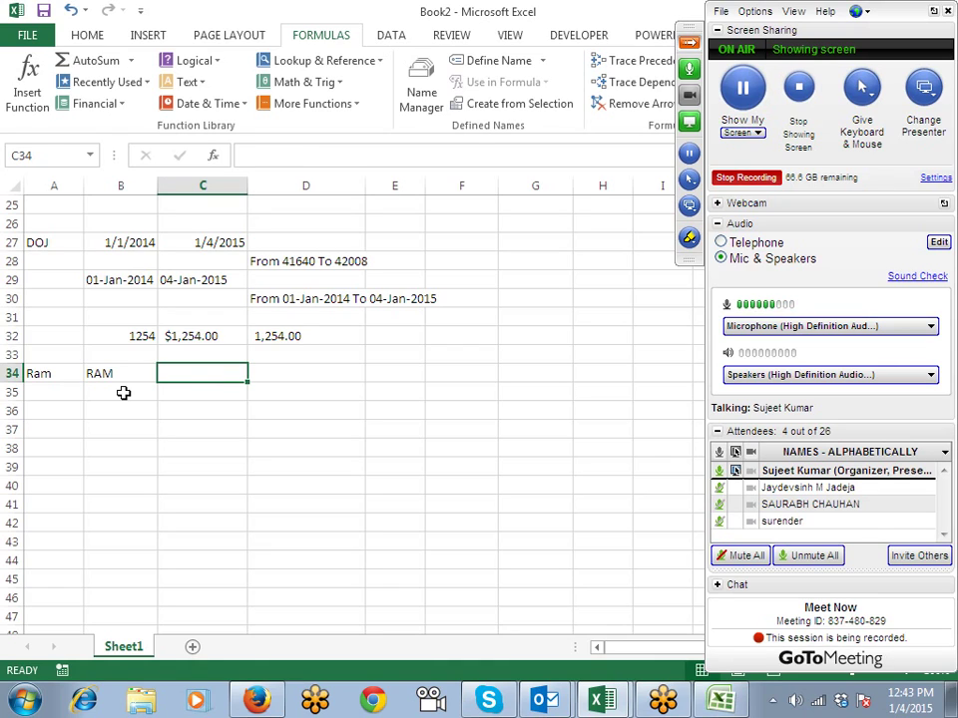
{"action": "type", "text": "=ex"}
{"action": "key", "text": "Tab"}
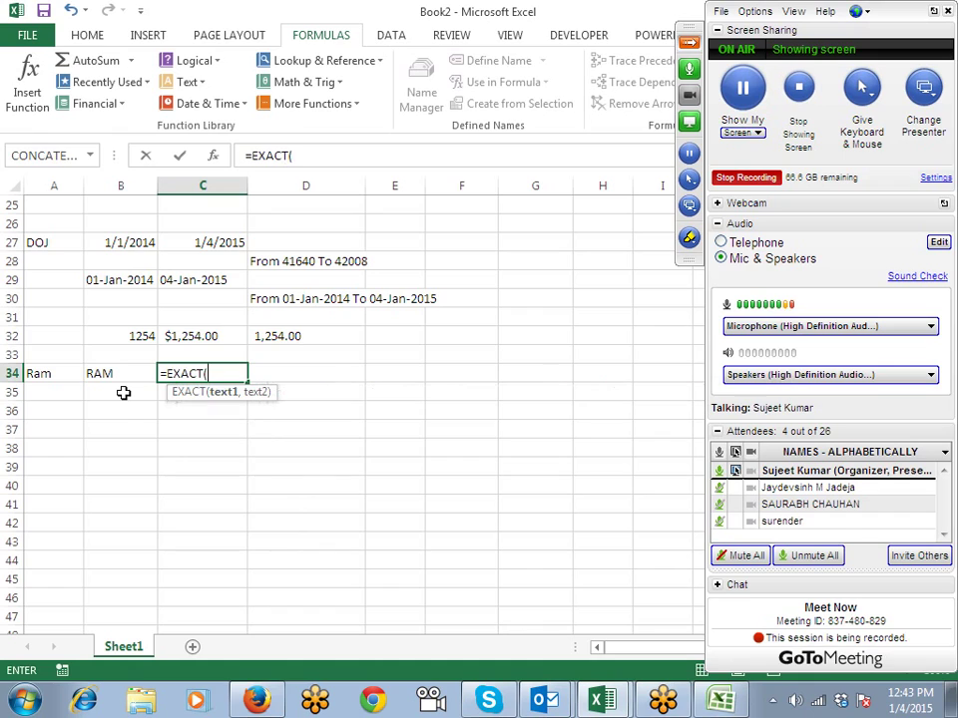
{"action": "key", "text": "Left"}
{"action": "key", "text": "Left"}
{"action": "type", "text": ","}
{"action": "key", "text": "Left"}
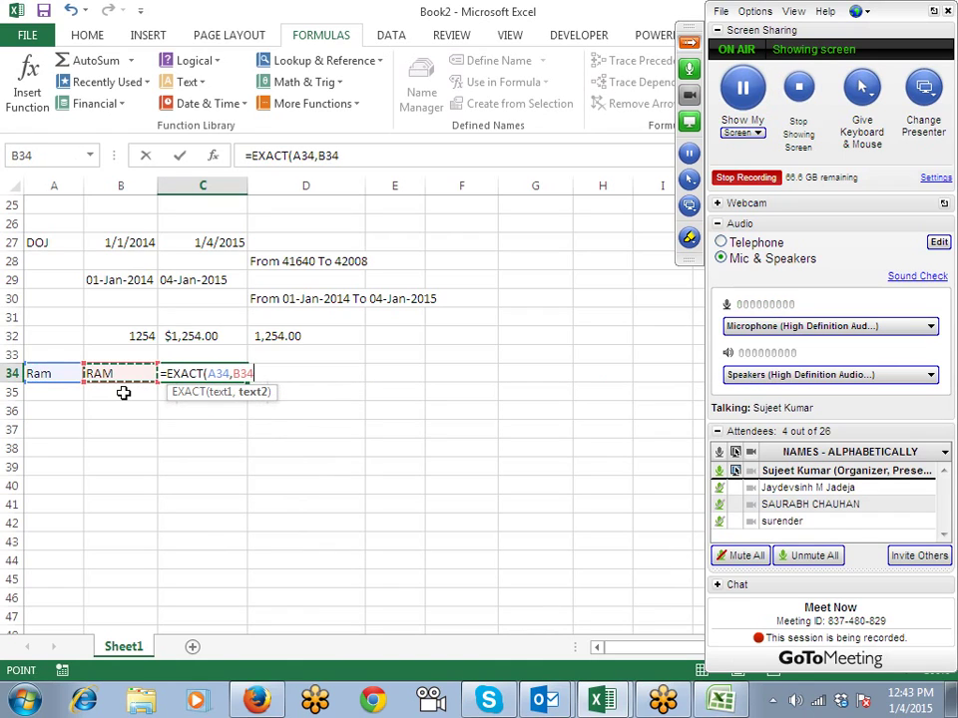
{"action": "type", "text": ")"}
{"action": "key", "text": "Return"}
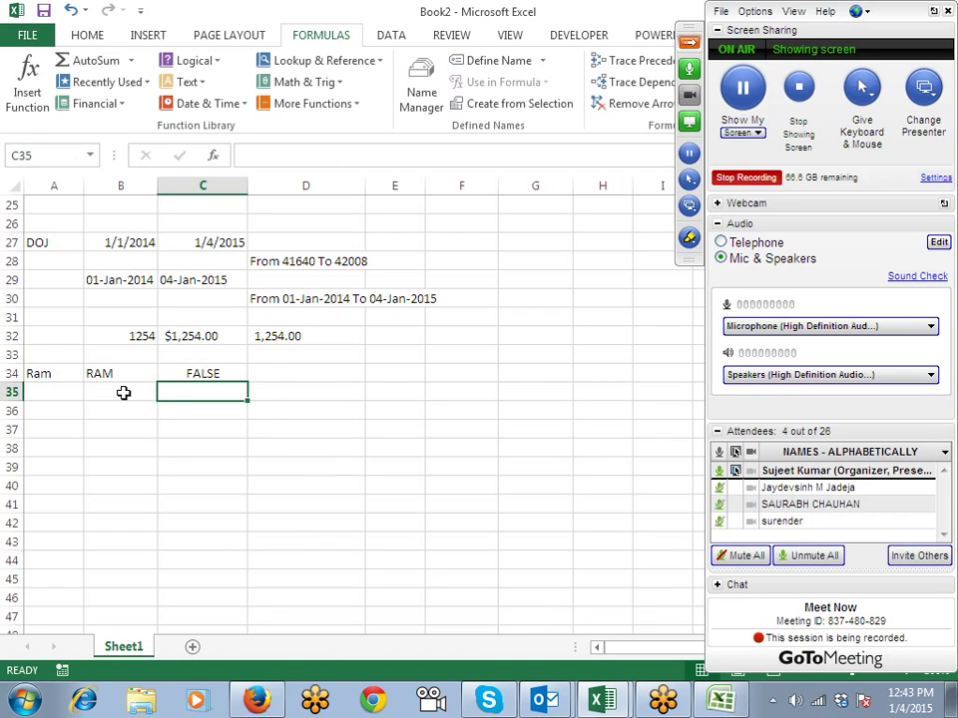
Step: Retype B34 as Ram so the EXACT formula returns TRUE
{"action": "left_click", "coordinate": [123, 393]}
{"action": "key", "text": "Up"}
{"action": "type", "text": "R"}
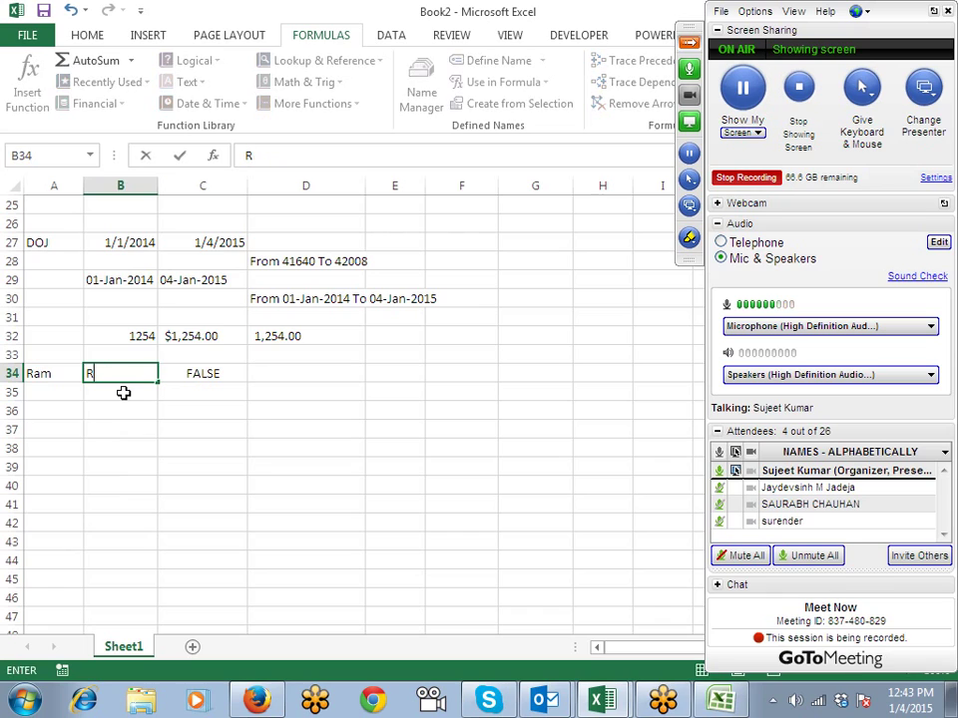
{"action": "key", "text": "BackSpace"}
{"action": "type", "text": "am"}
{"action": "key", "text": "Return"}
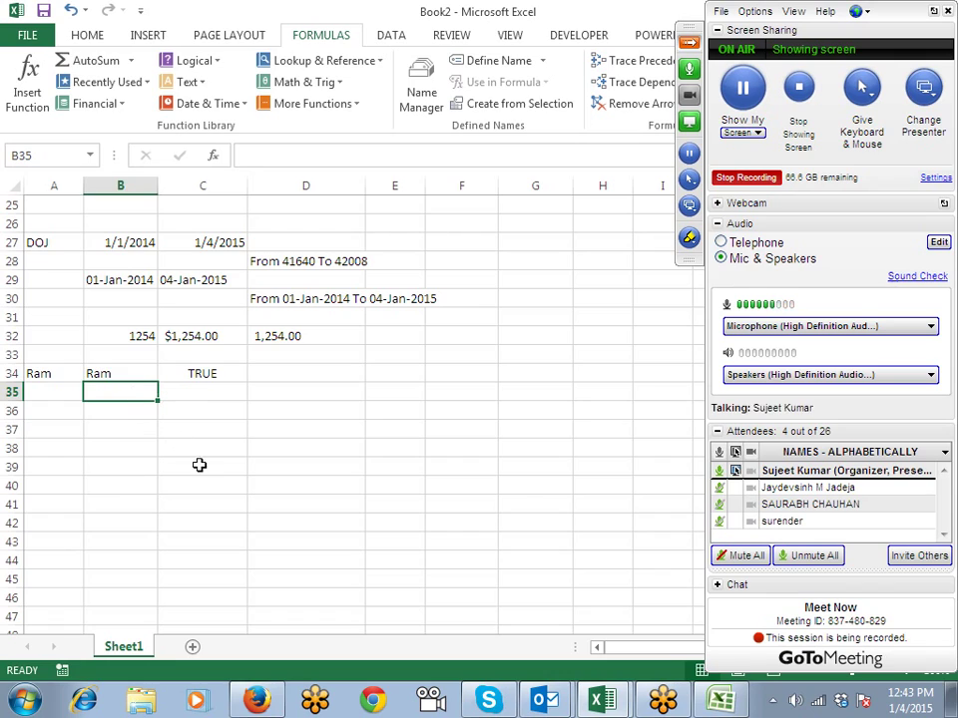
{"action": "left_click", "coordinate": [195, 431]}
Step: Enter a sample full name in B36 and =UPPER(B36) in B37
{"action": "left_click", "coordinate": [99, 409]}
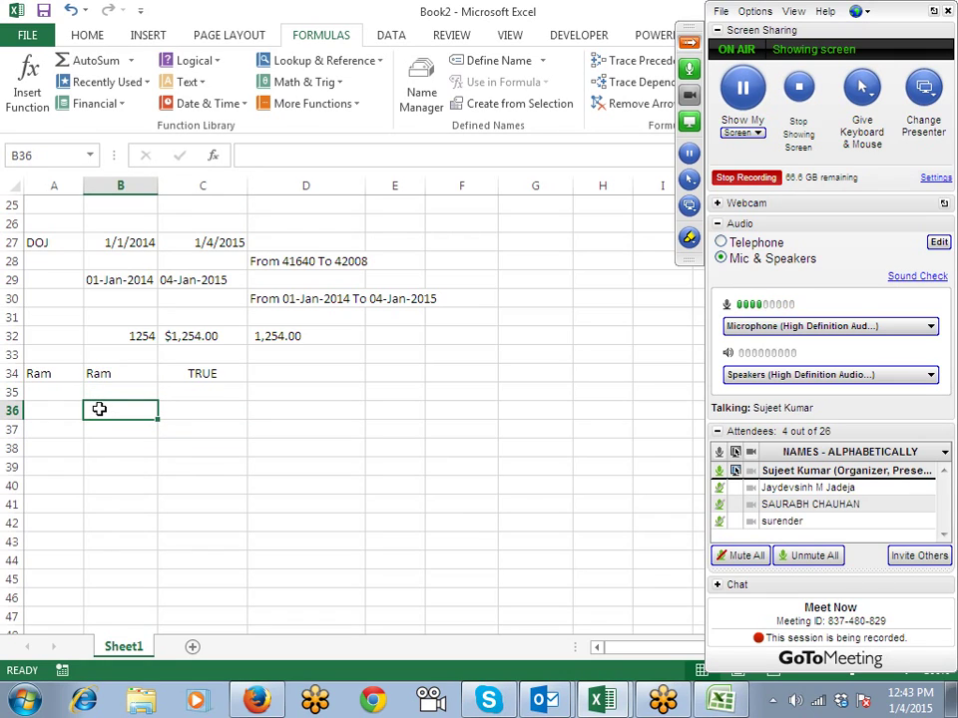
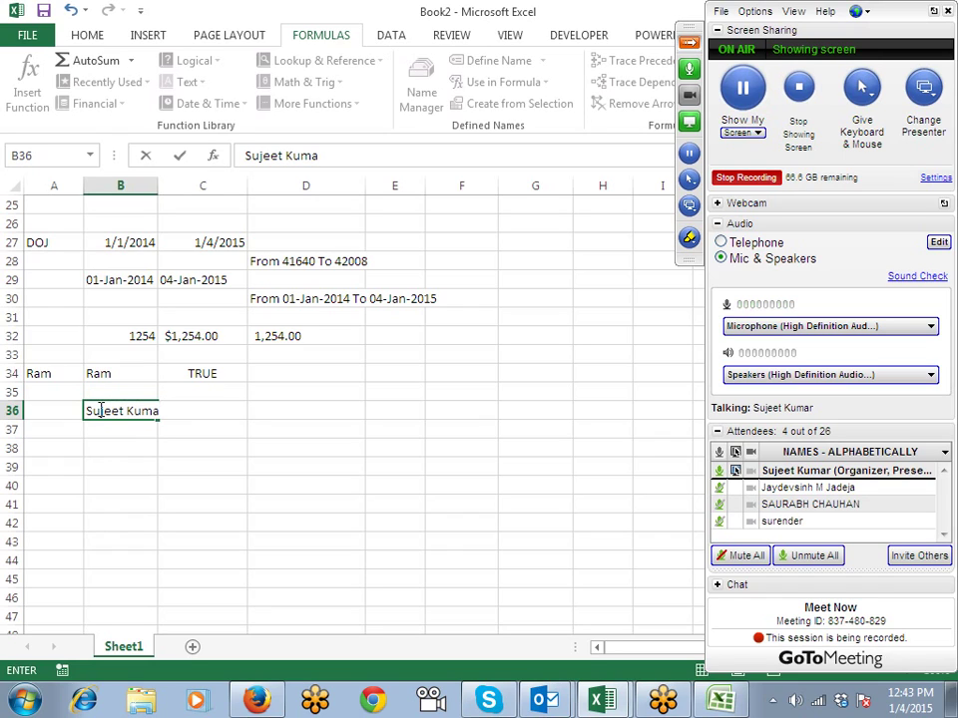
{"action": "key", "text": "Return"}
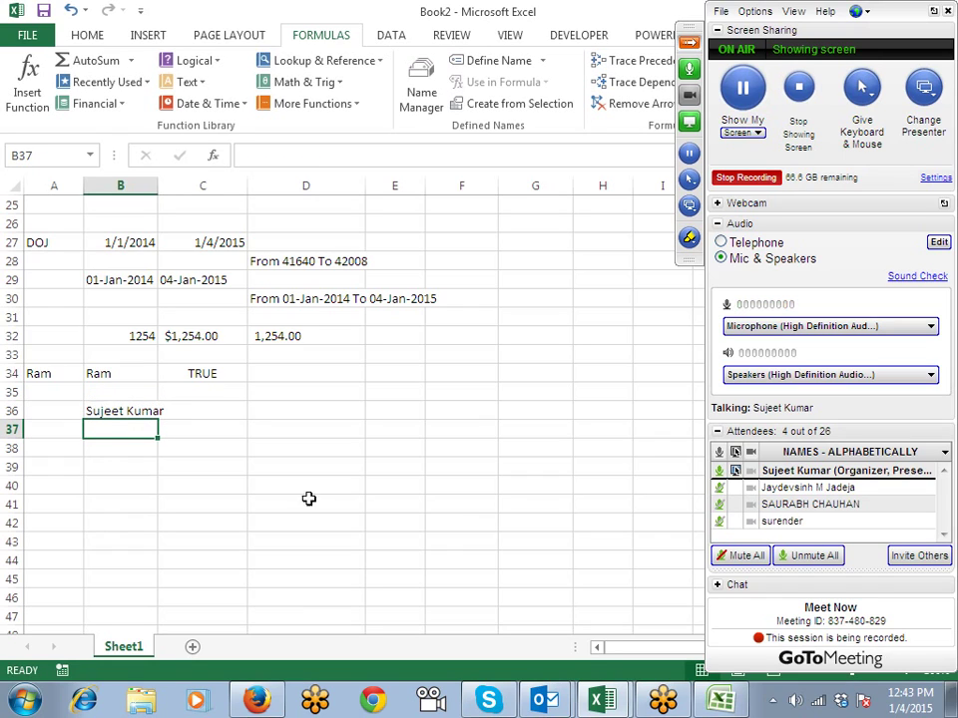
{"action": "type", "text": "=up"}
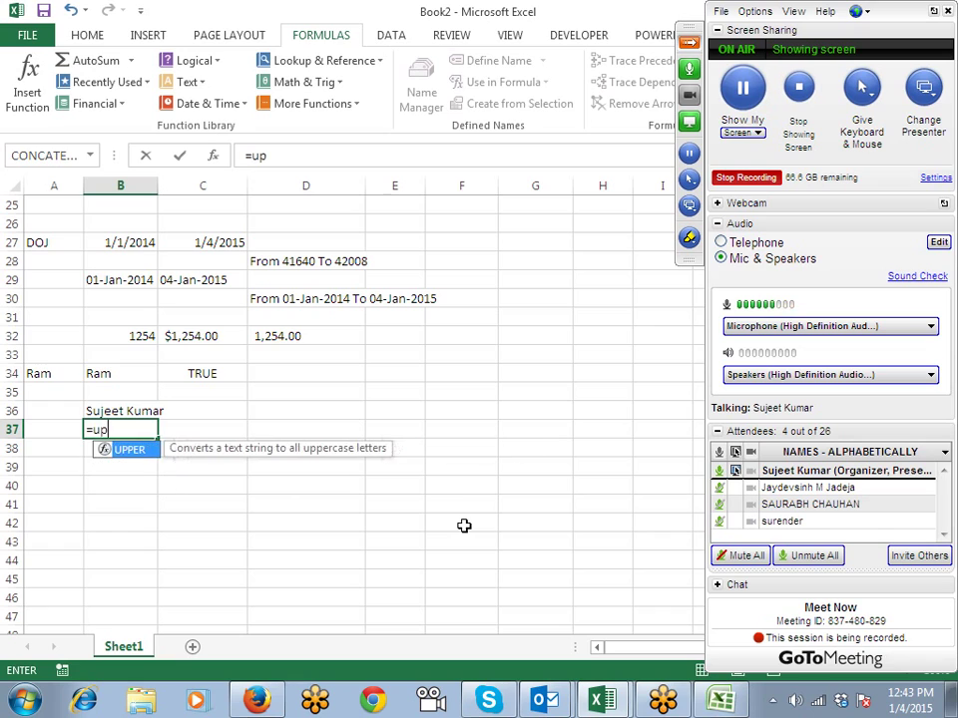
{"action": "key", "text": "Tab"}
{"action": "key", "text": "Up"}
{"action": "key", "text": "Return"}
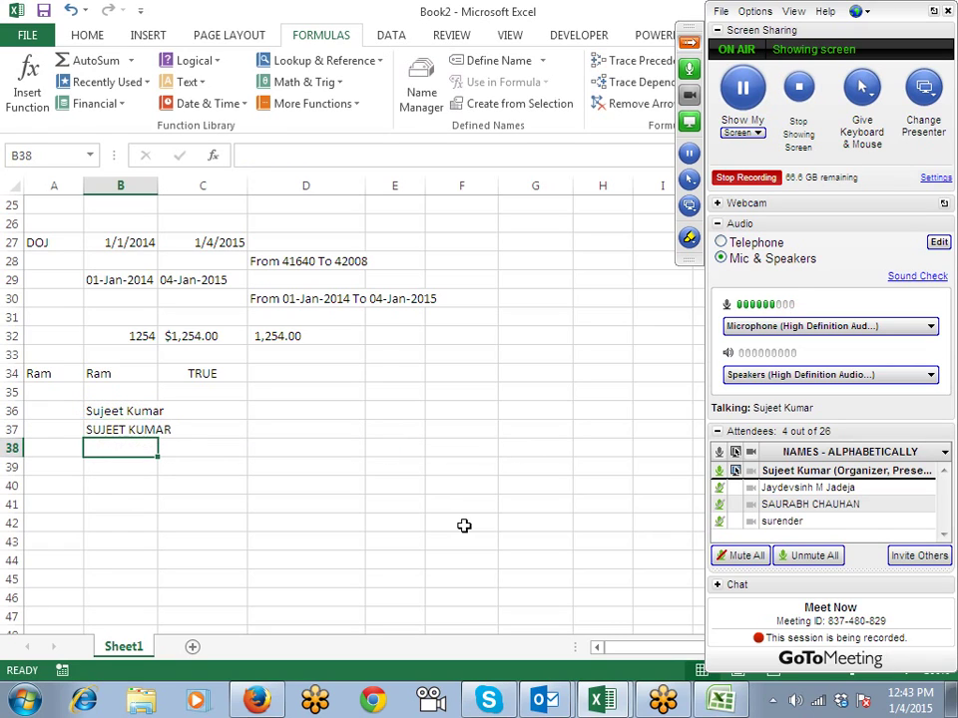
Step: Add =LOWER(B37) in B38 and =PROPER(B38) in B39
{"action": "type", "text": "=l"}
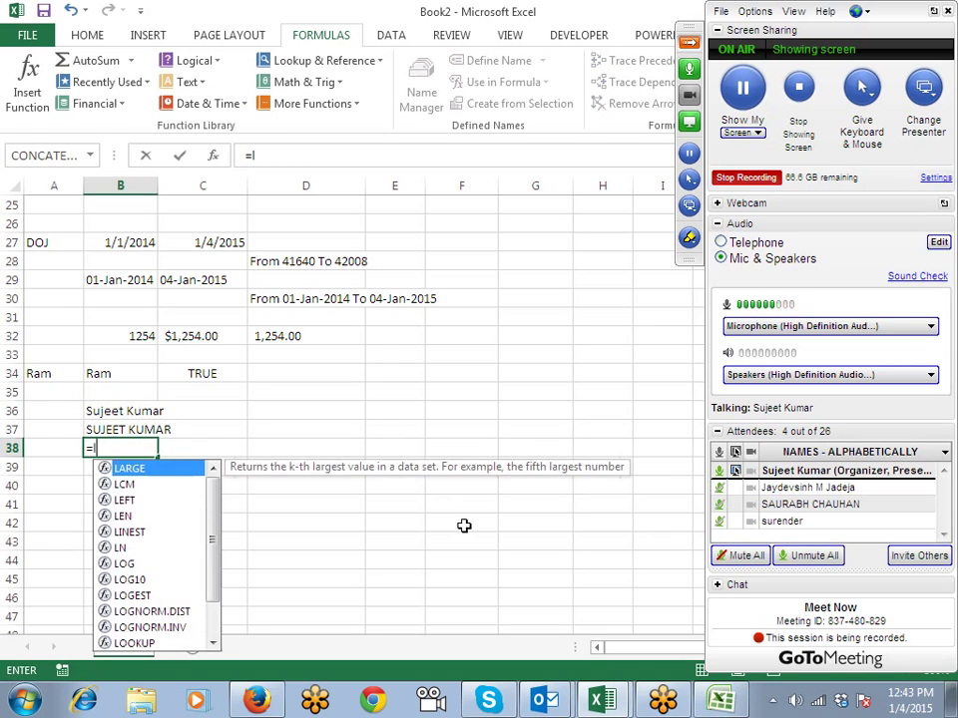
{"action": "type", "text": "ow"}
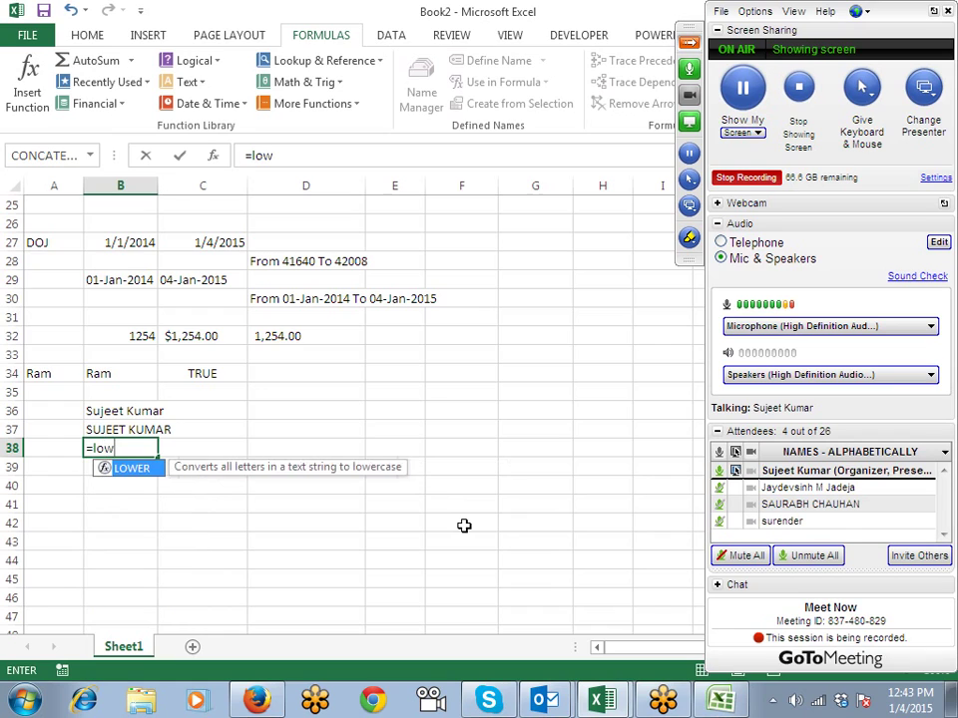
{"action": "key", "text": "Tab"}
{"action": "key", "text": "Up"}
{"action": "key", "text": "Return"}
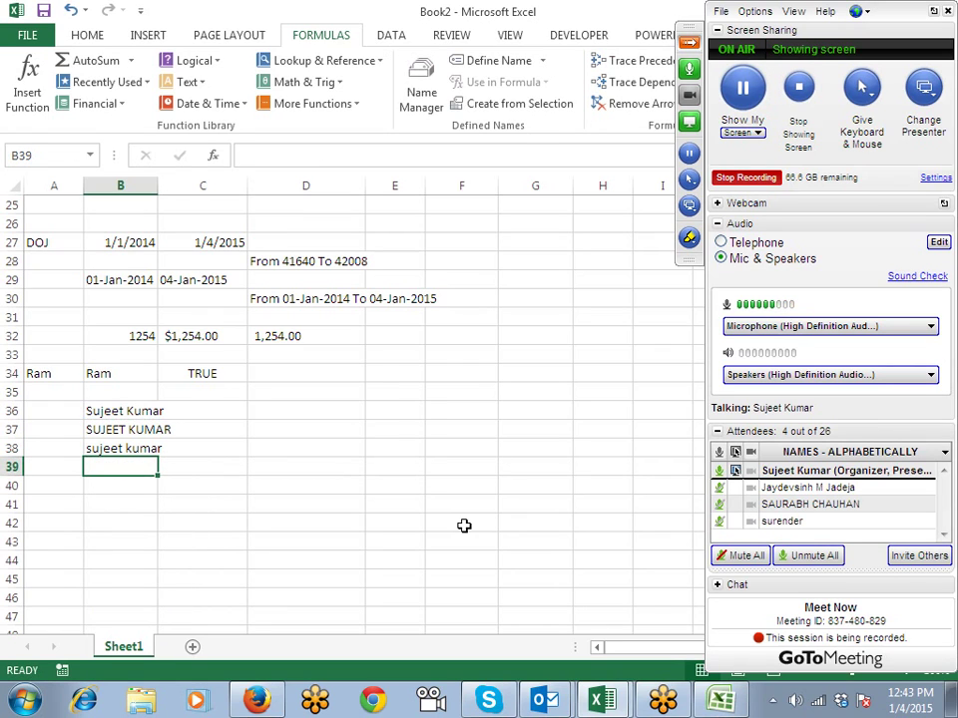
{"action": "type", "text": "=pro"}
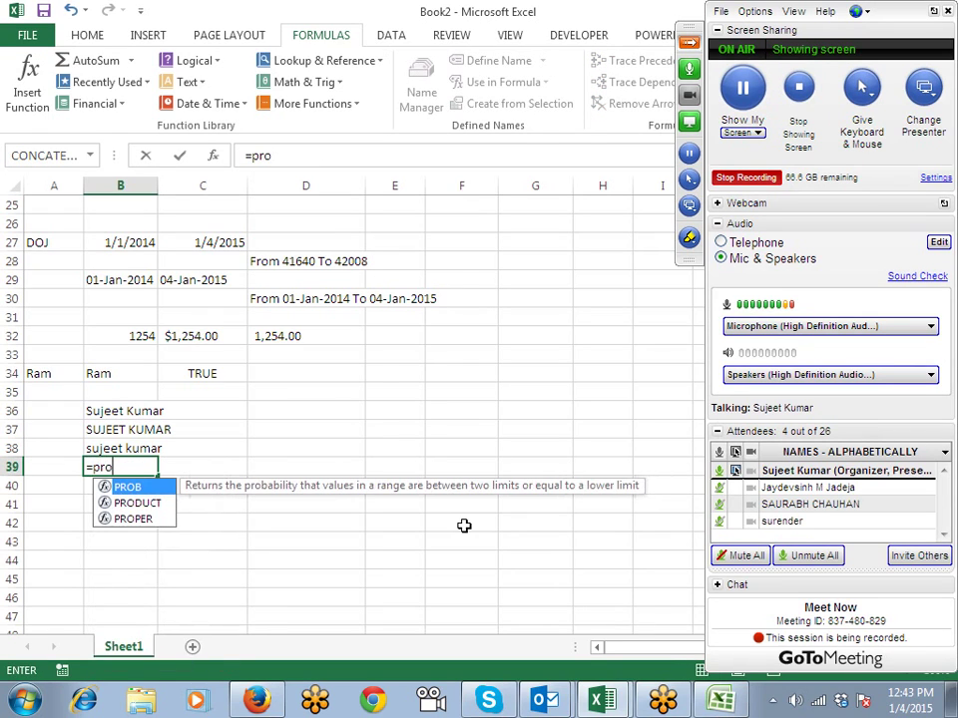
{"action": "key", "text": "Down"}
{"action": "key", "text": "Down"}
{"action": "key", "text": "Tab"}
{"action": "key", "text": "Up"}
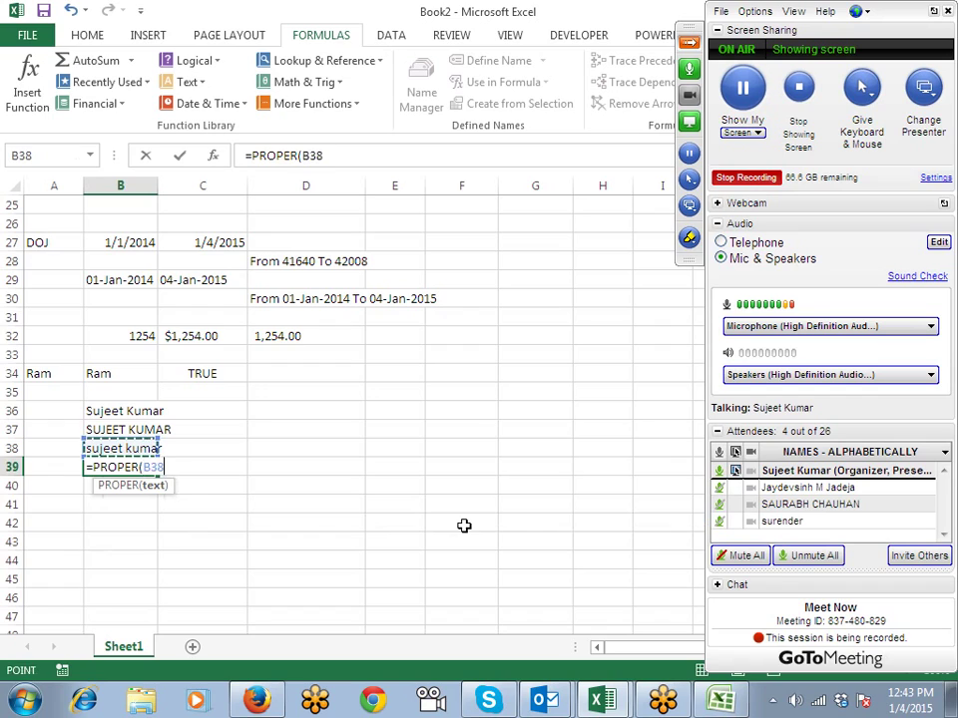
{"action": "key", "text": "Return"}
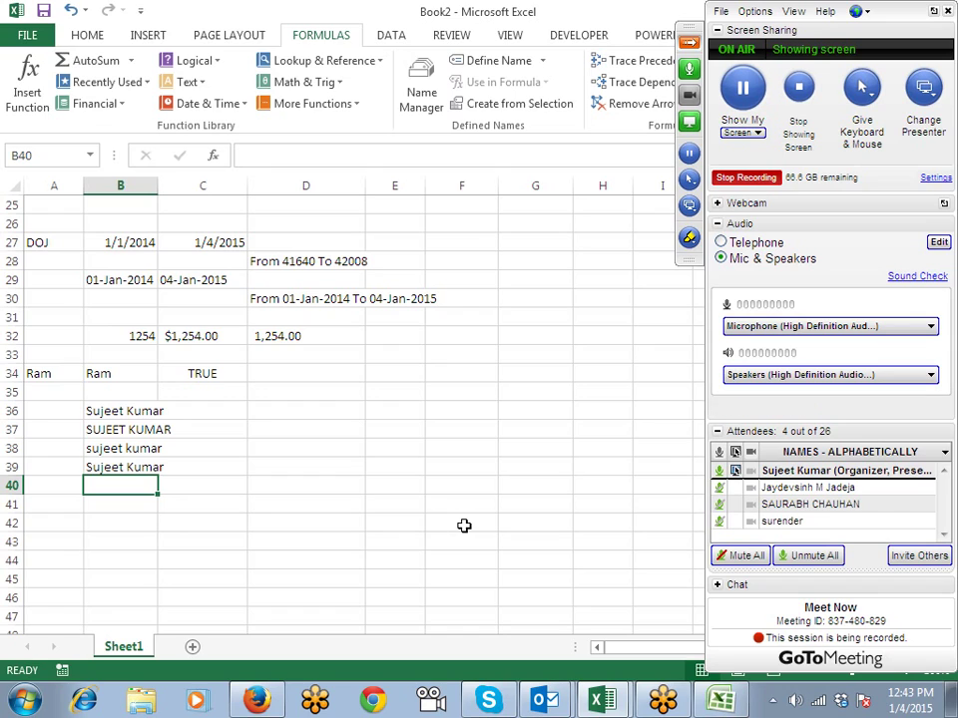
Step: On a new sheet, enter 122.368.852 in A1 and autofit column A
{"action": "left_click", "coordinate": [192, 647]}
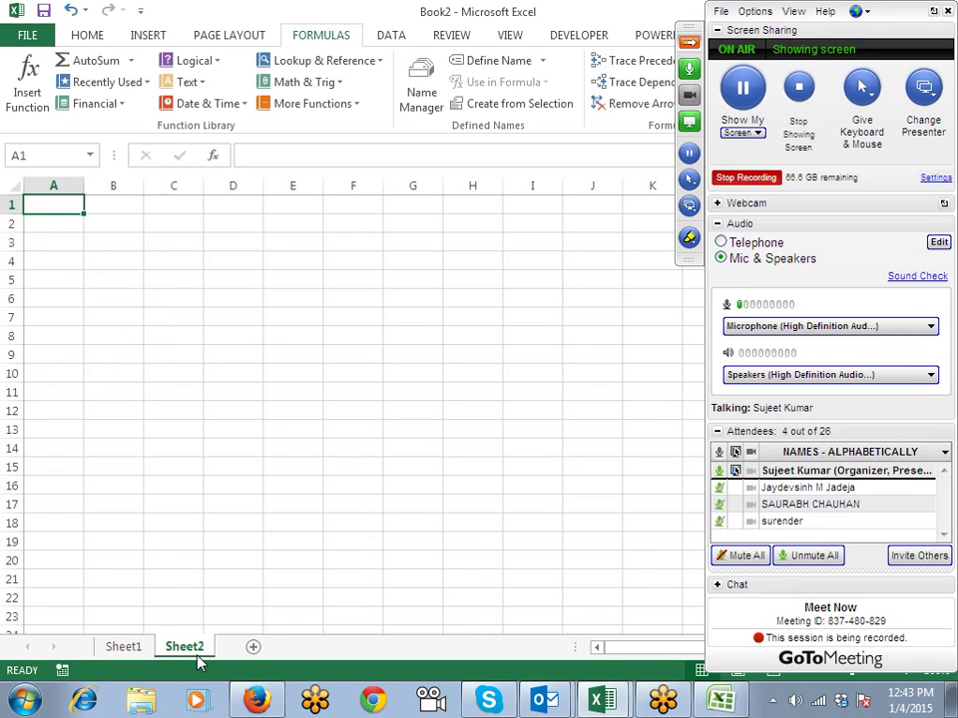
{"action": "type", "text": "122"}
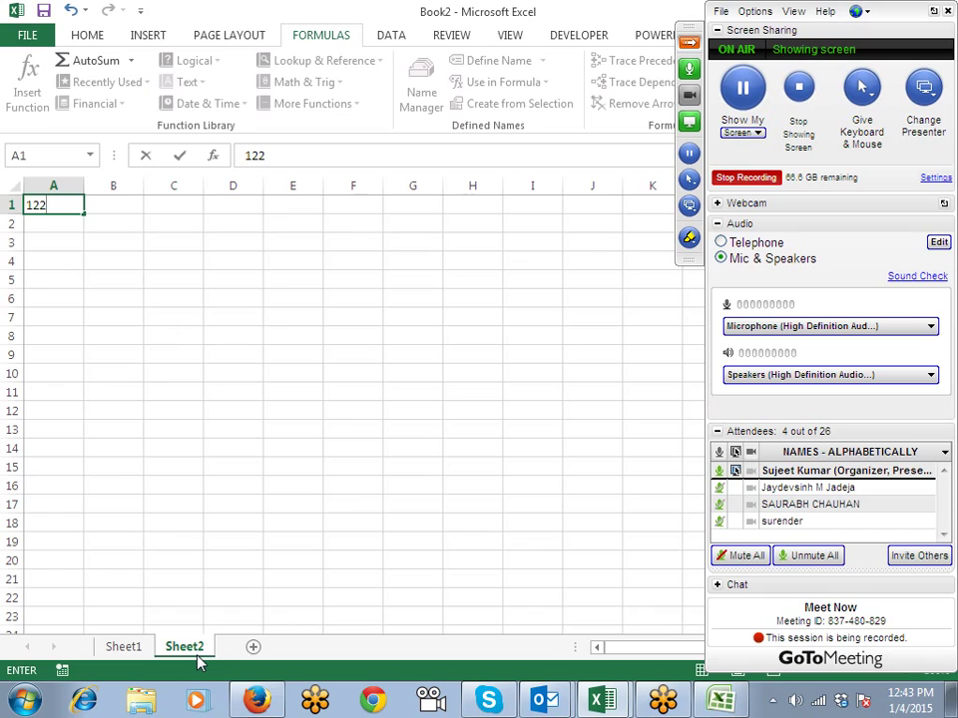
{"action": "type", "text": ".368."}
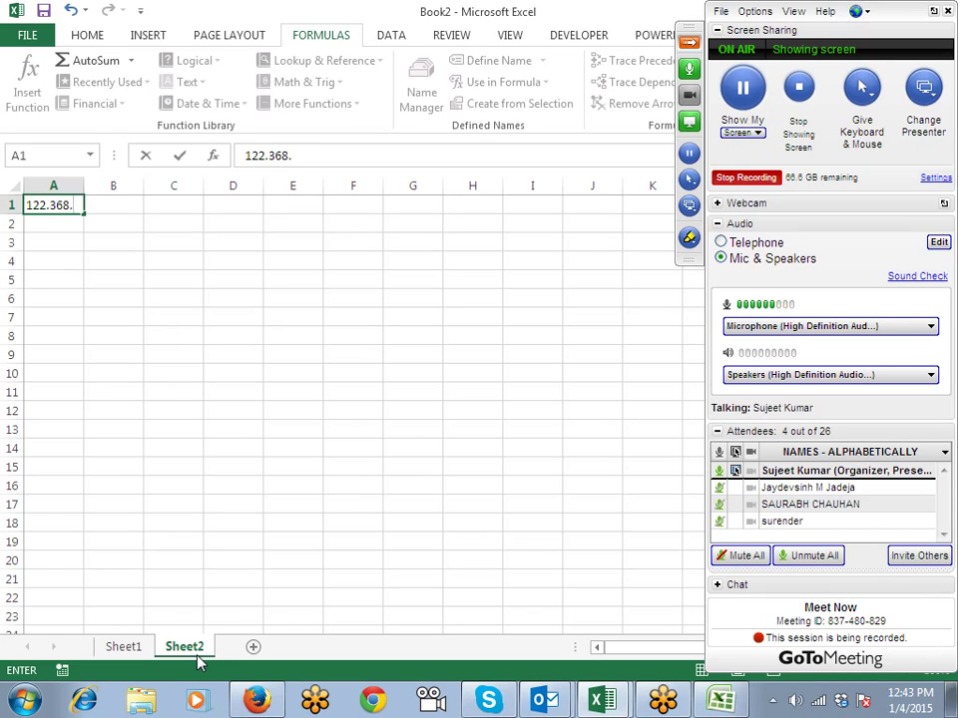
{"action": "type", "text": "852"}
{"action": "key", "text": "Return"}
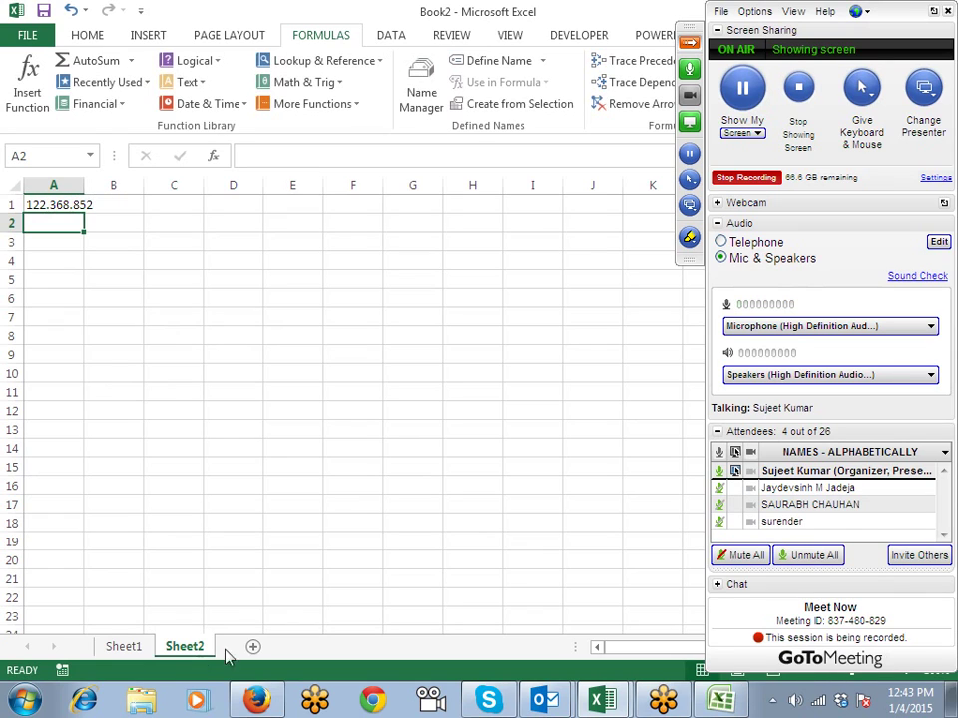
{"action": "double_click", "coordinate": [85, 185]}
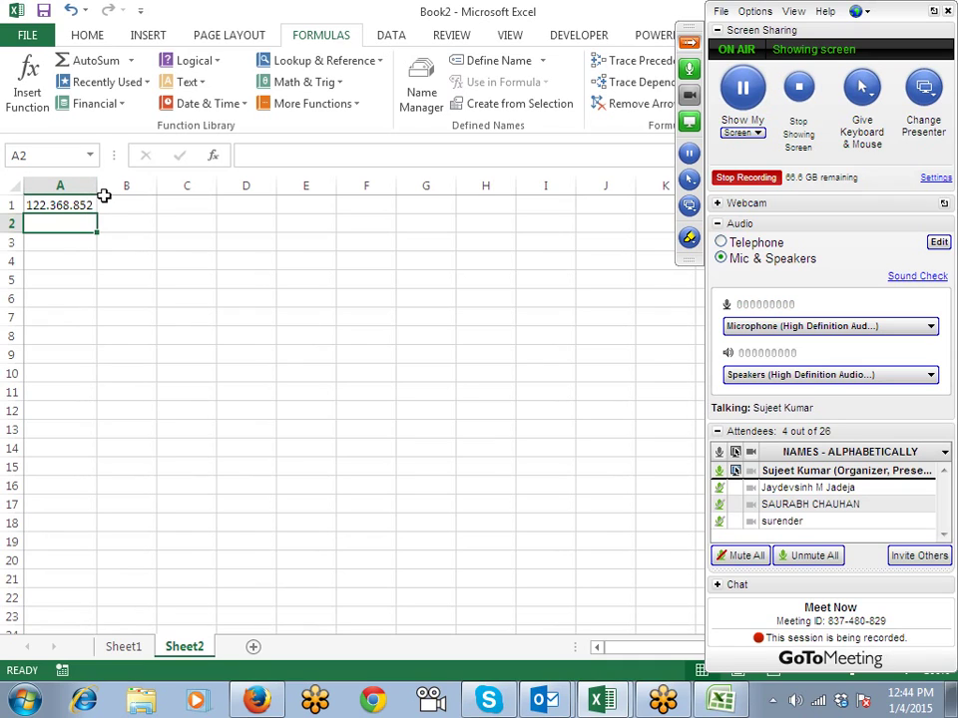
{"action": "key", "text": "Up"}
Step: Enter =LEFT(A1,3) in B1, returning 122
{"action": "left_click", "coordinate": [106, 203]}
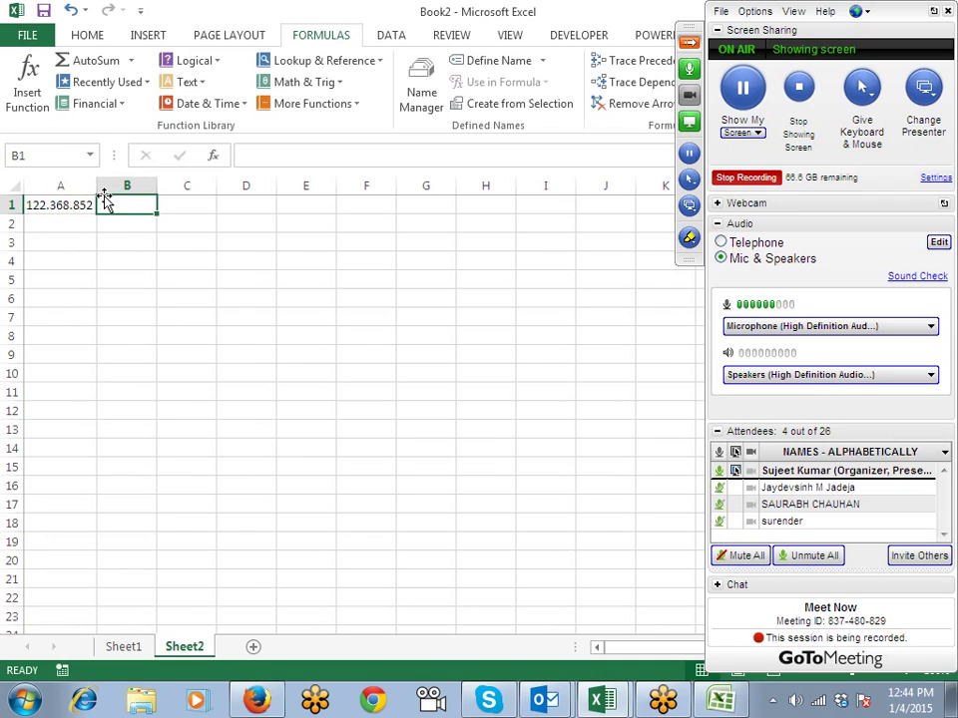
{"action": "type", "text": "=le"}
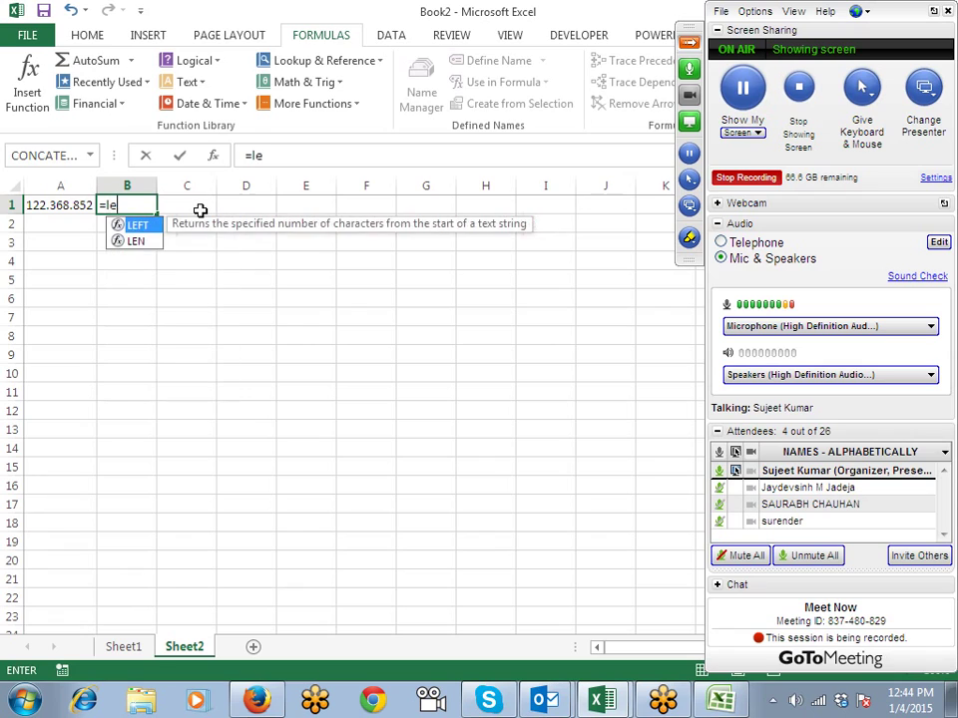
{"action": "key", "text": "Tab"}
{"action": "key", "text": "Left"}
{"action": "type", "text": ",3"}
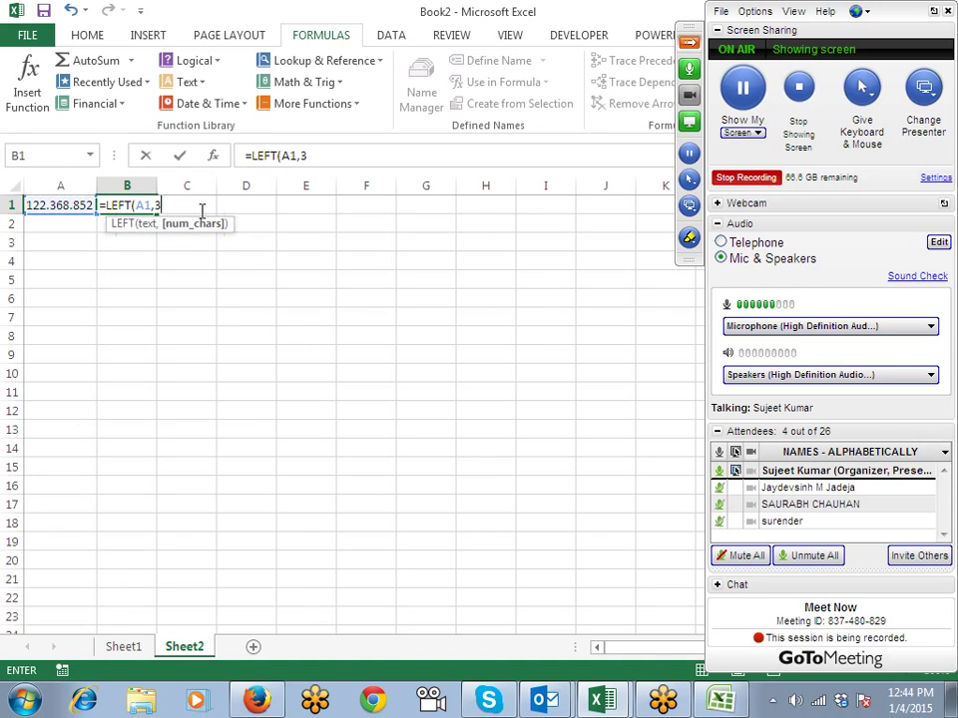
{"action": "key", "text": "Return"}
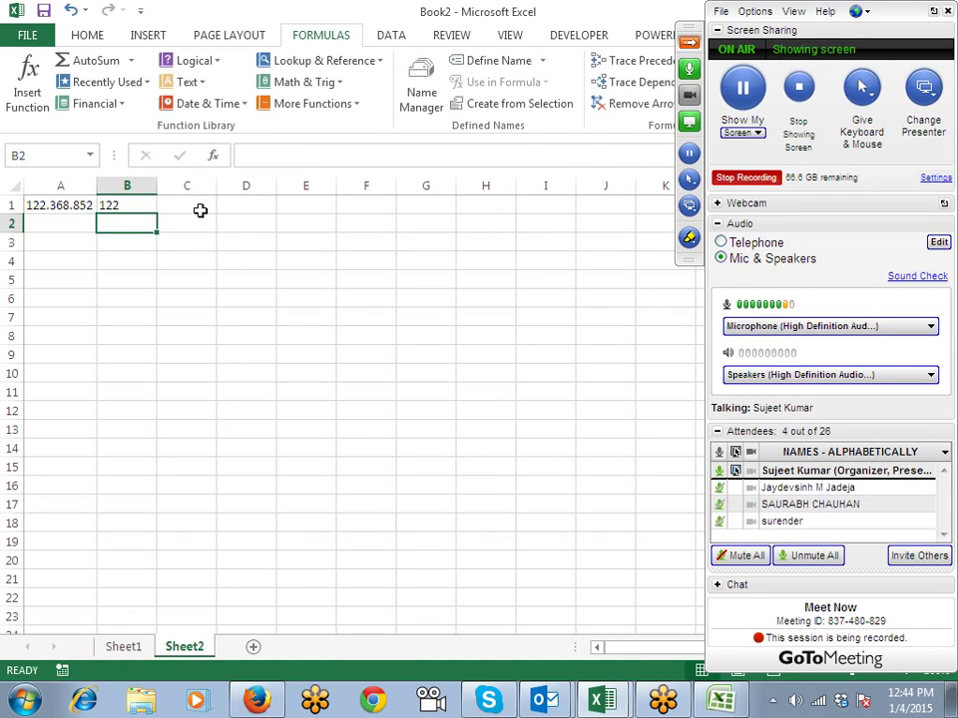
{"action": "key", "text": "Up"}
{"action": "key", "text": "F2"}
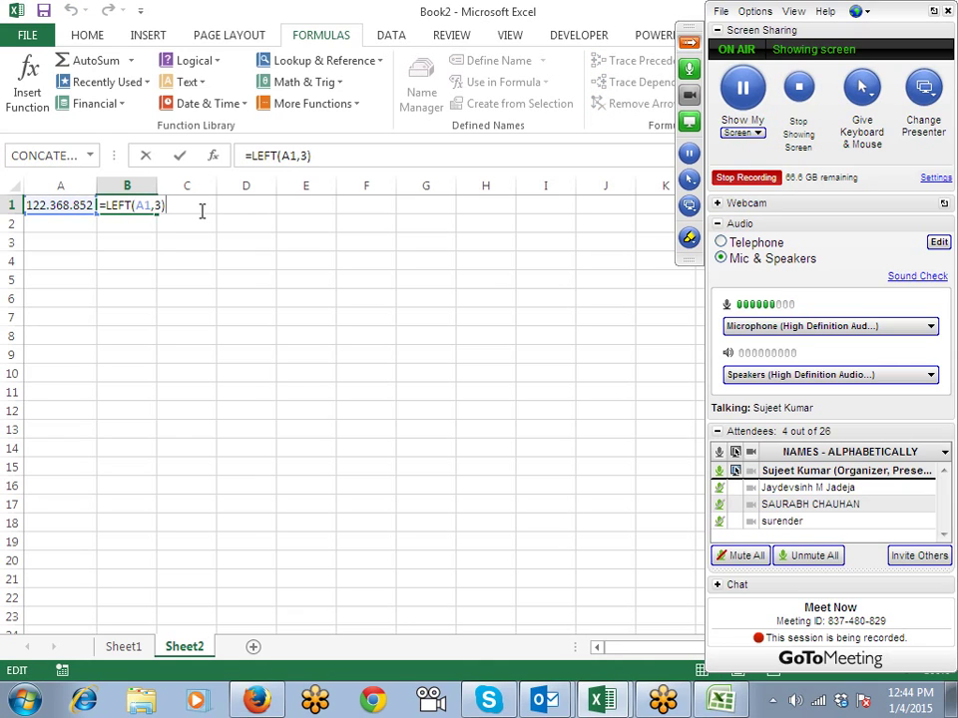
{"action": "key", "text": "Escape"}
Step: Enter =RIGHT(A1,3) in D1, returning 852
{"action": "key", "text": "Right"}
{"action": "key", "text": "Right"}
{"action": "type", "text": "="}
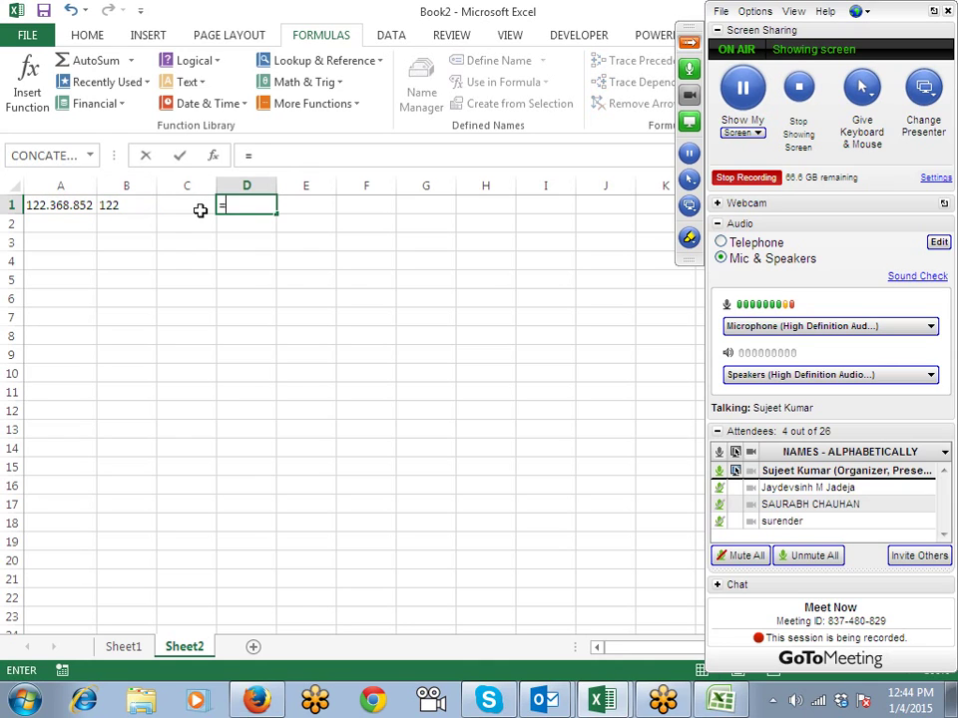
{"action": "type", "text": "ri"}
{"action": "key", "text": "Tab"}
{"action": "key", "text": "Left"}
{"action": "key", "text": "Left"}
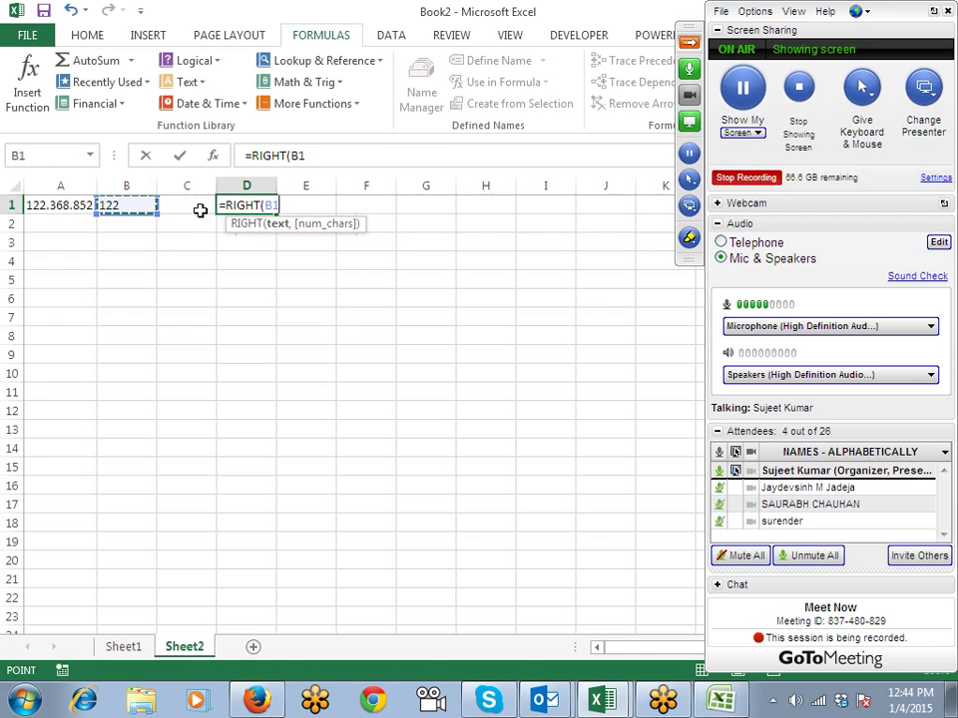
{"action": "key", "text": "Left"}
{"action": "type", "text": ","}
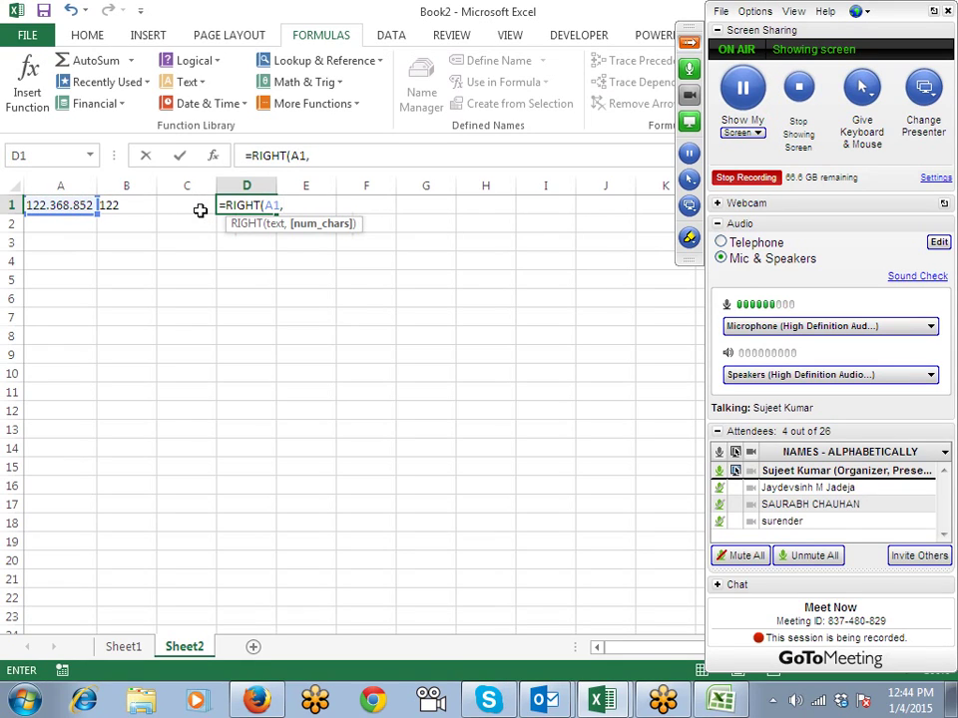
{"action": "type", "text": "3"}
{"action": "key", "text": "Return"}
{"action": "key", "text": "Up"}
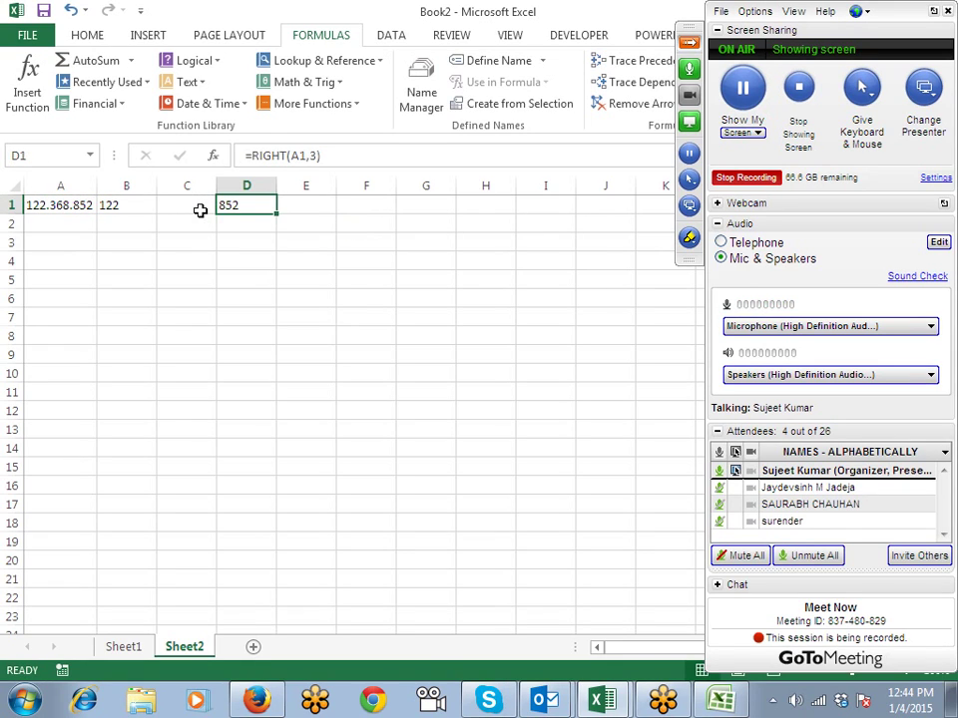
Step: Enter =MID(A1,5,3) in C1 to extract 368 from 122.368.852
{"action": "left_click", "coordinate": [200, 210]}
{"action": "type", "text": "=mid"}
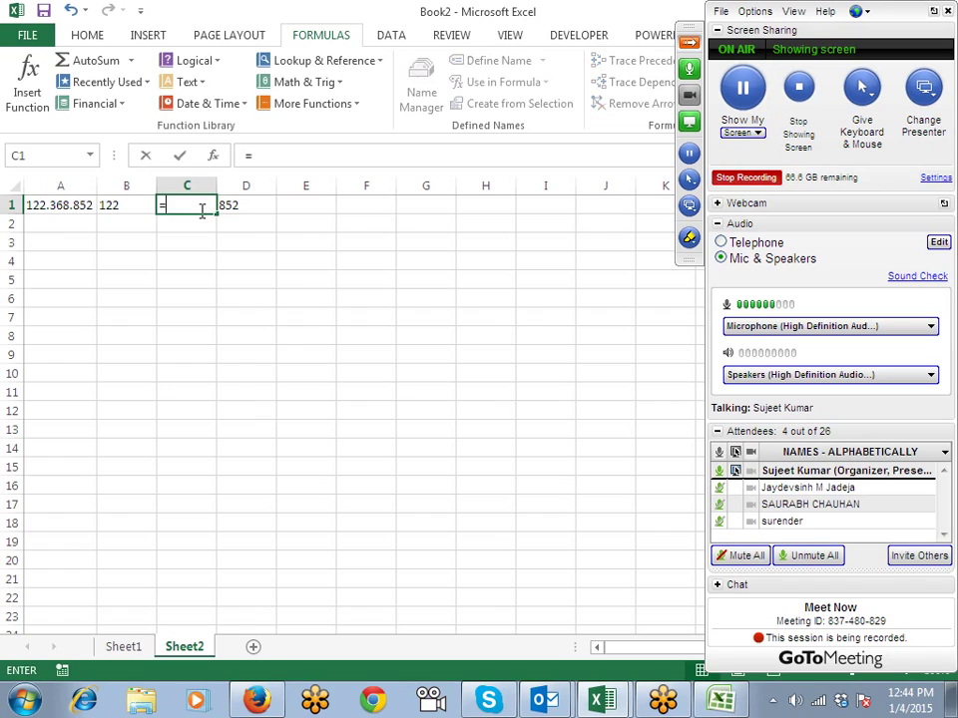
{"action": "key", "text": "Tab"}
{"action": "key", "text": "Left"}
{"action": "key", "text": "Left"}
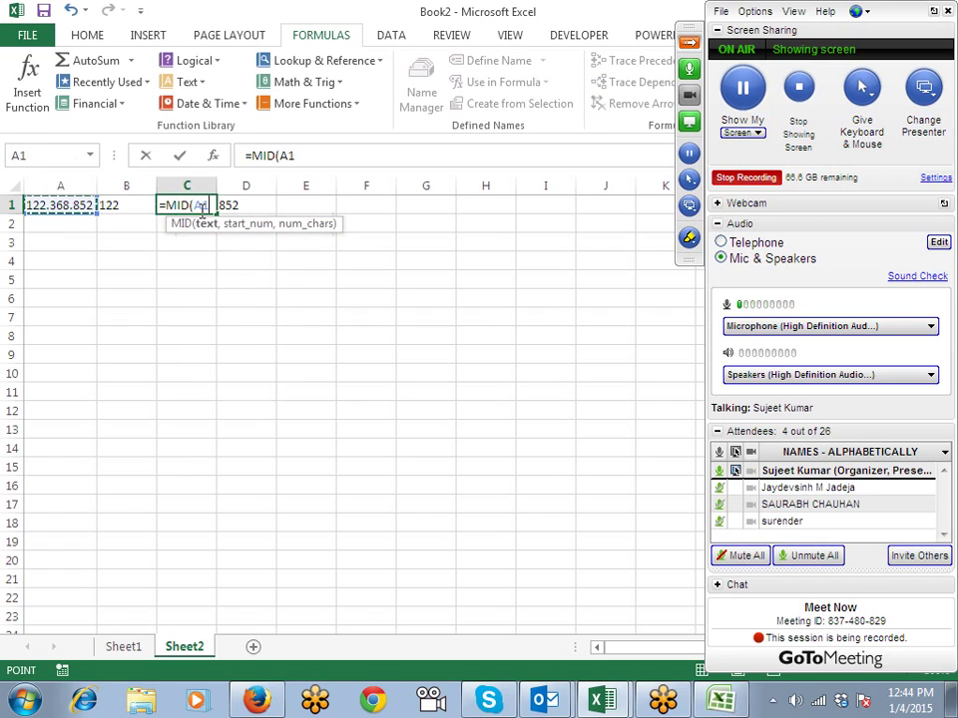
{"action": "type", "text": ","}
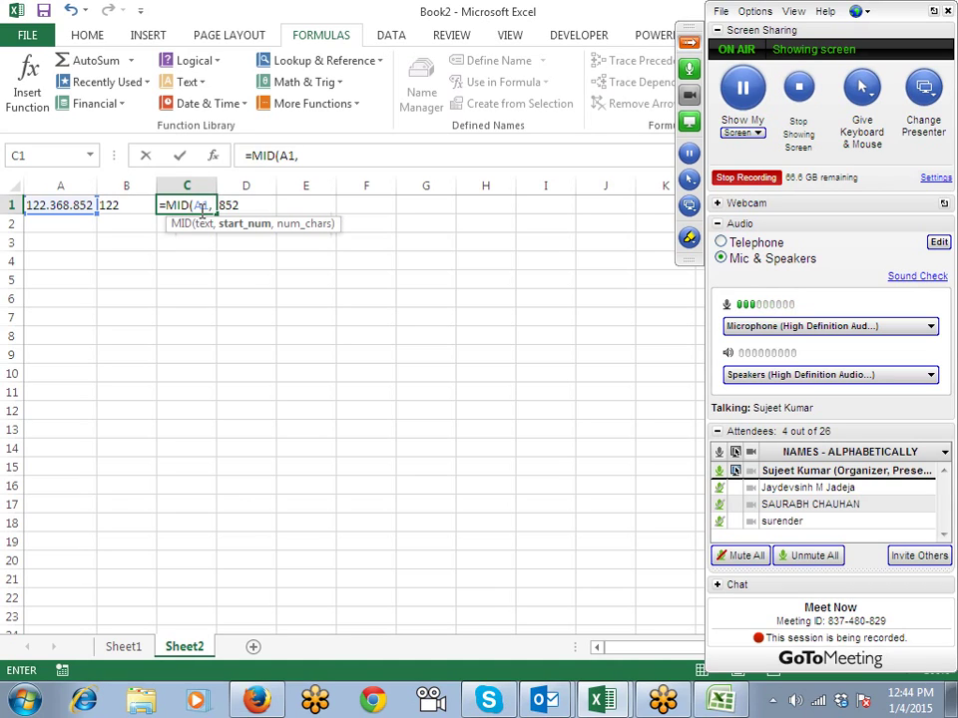
{"action": "type", "text": "5,"}
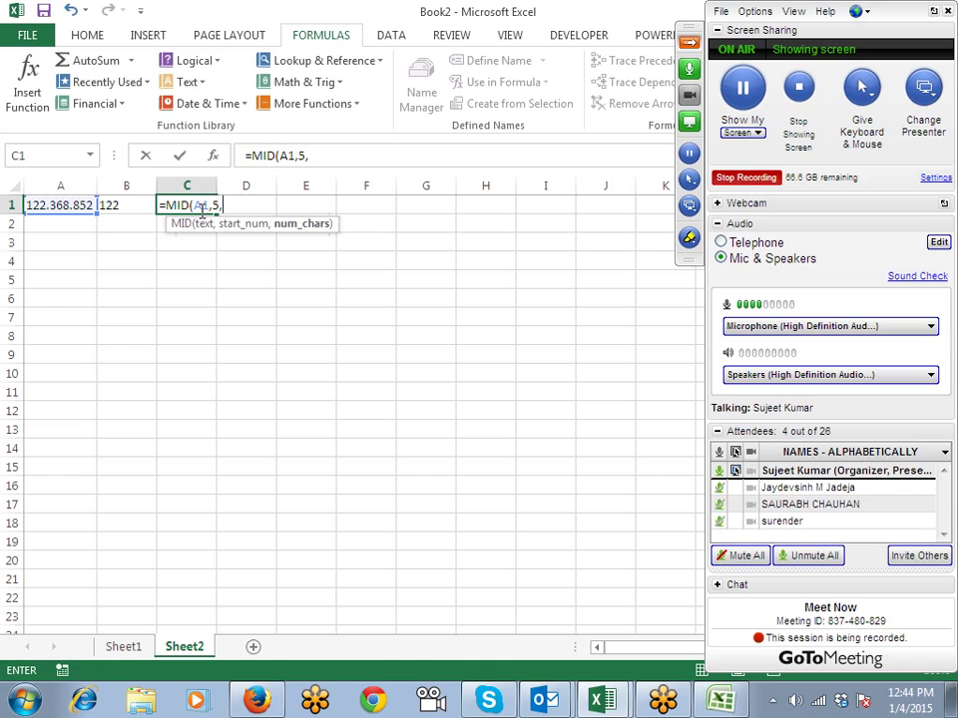
{"action": "type", "text": "3"}
{"action": "key", "text": "Return"}
{"action": "key", "text": "Right"}
{"action": "key", "text": "Right"}
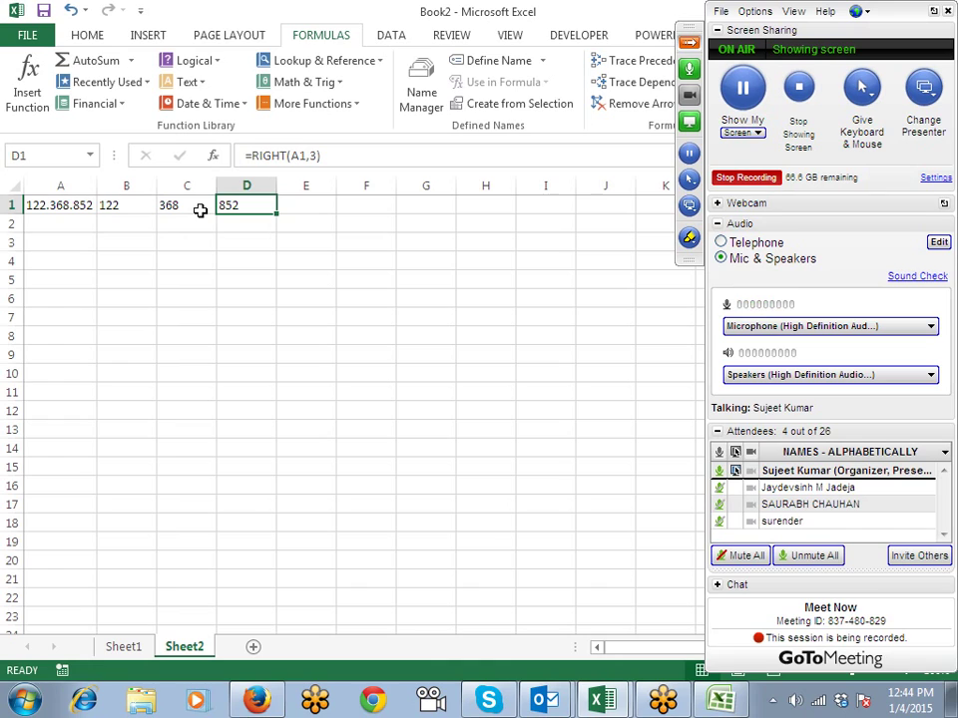
{"action": "key", "text": "Down"}
{"action": "key", "text": "Down"}
{"action": "key", "text": "Down"}
{"action": "key", "text": "Down"}
Step: Enter an e-mail address in A5 and autofit column A to it
{"action": "key", "text": "Left"}
{"action": "key", "text": "Left"}
{"action": "key", "text": "Left"}
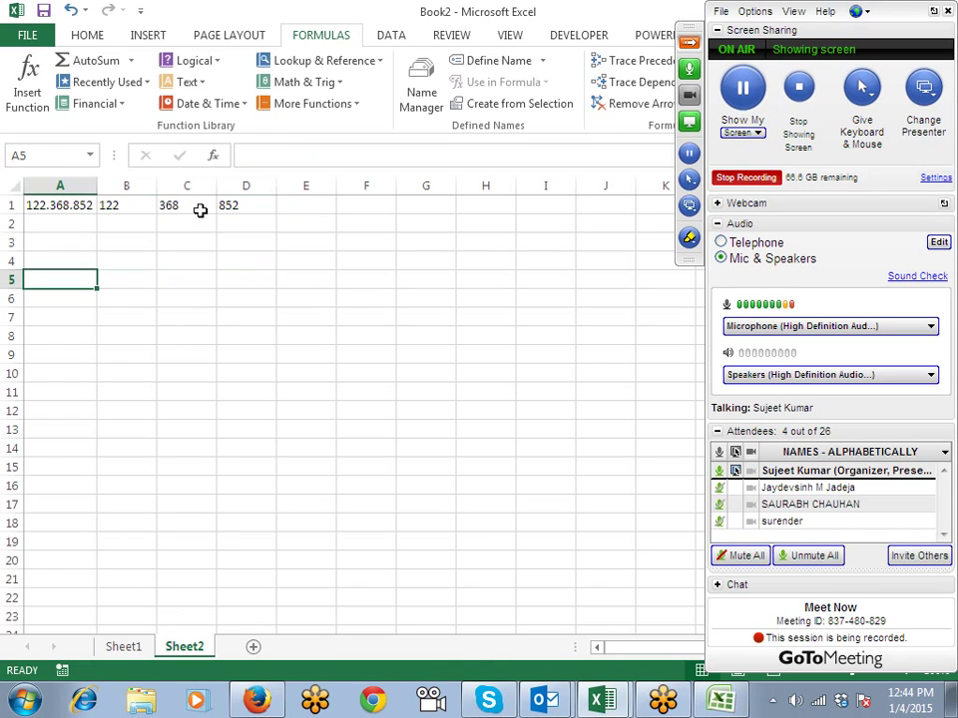
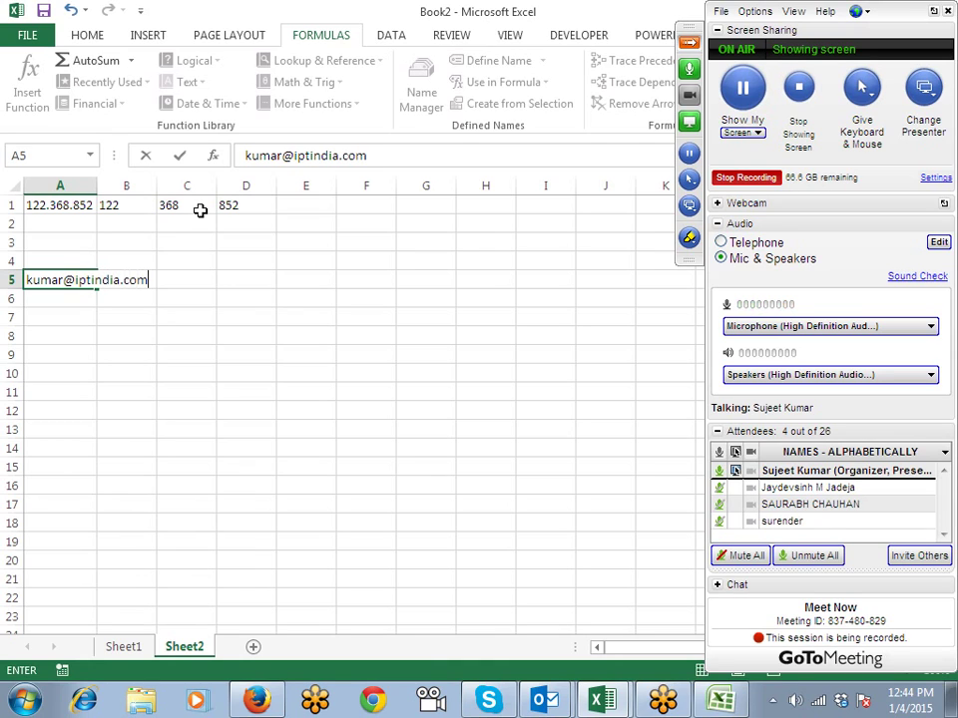
{"action": "key", "text": "Return"}
{"action": "key", "text": "Up"}
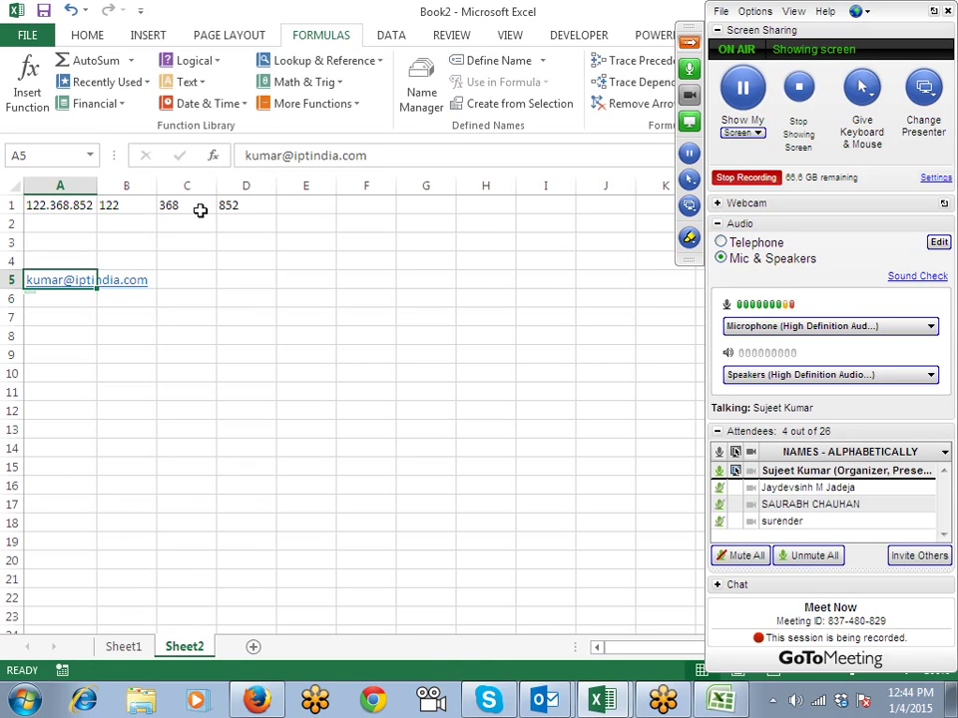
{"action": "double_click", "coordinate": [97, 187]}
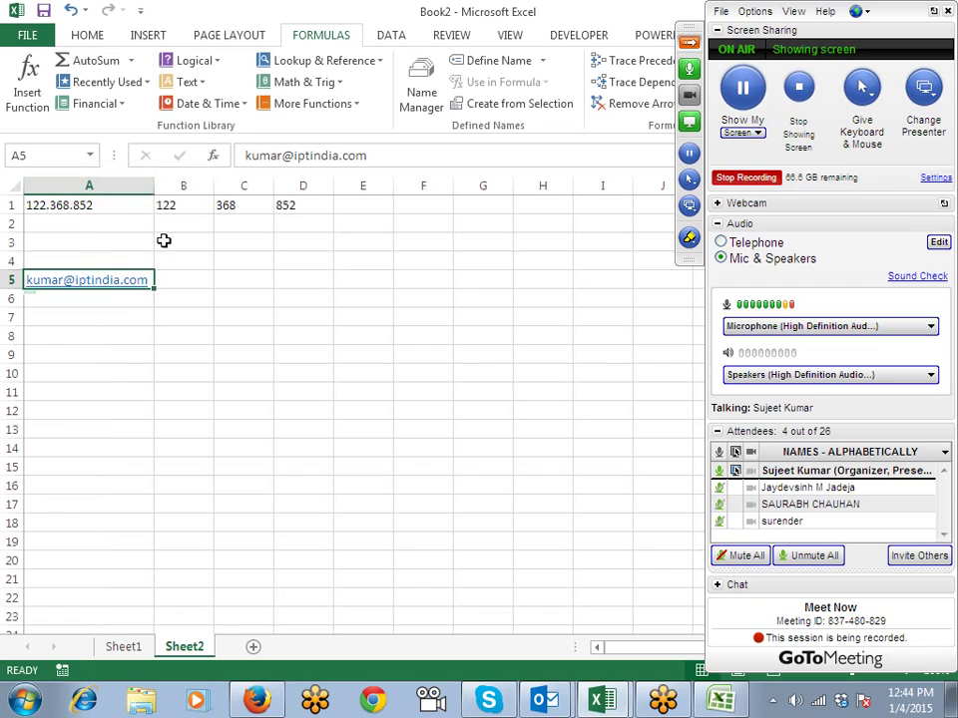
Step: Add headings ID in B4 and Site in C4
{"action": "left_click", "coordinate": [178, 260]}
{"action": "type", "text": "Site"}
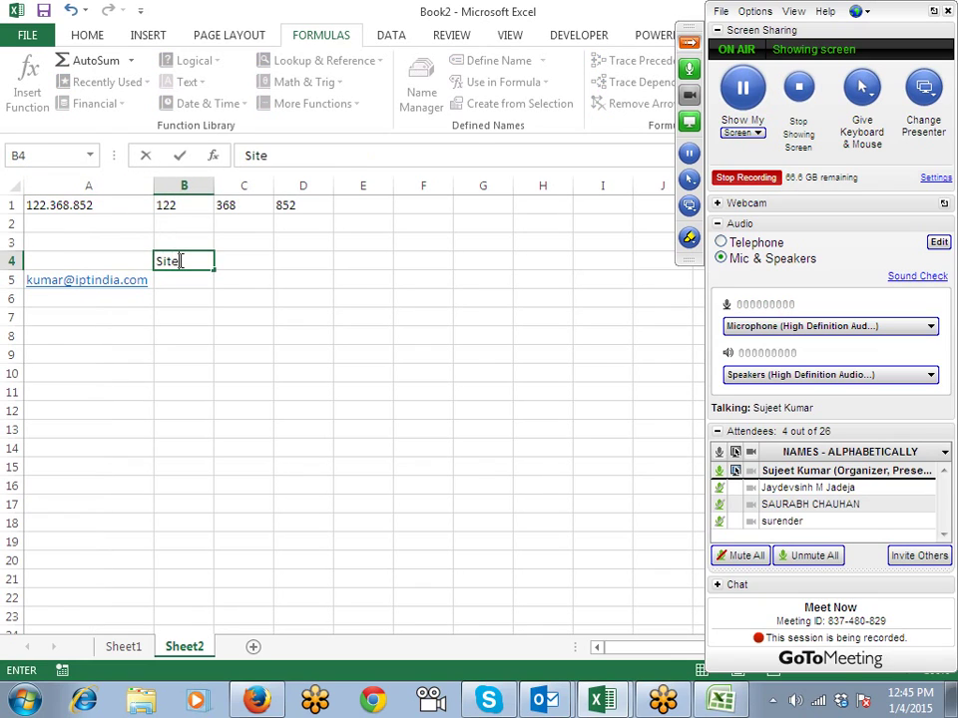
{"action": "key", "text": "Tab"}
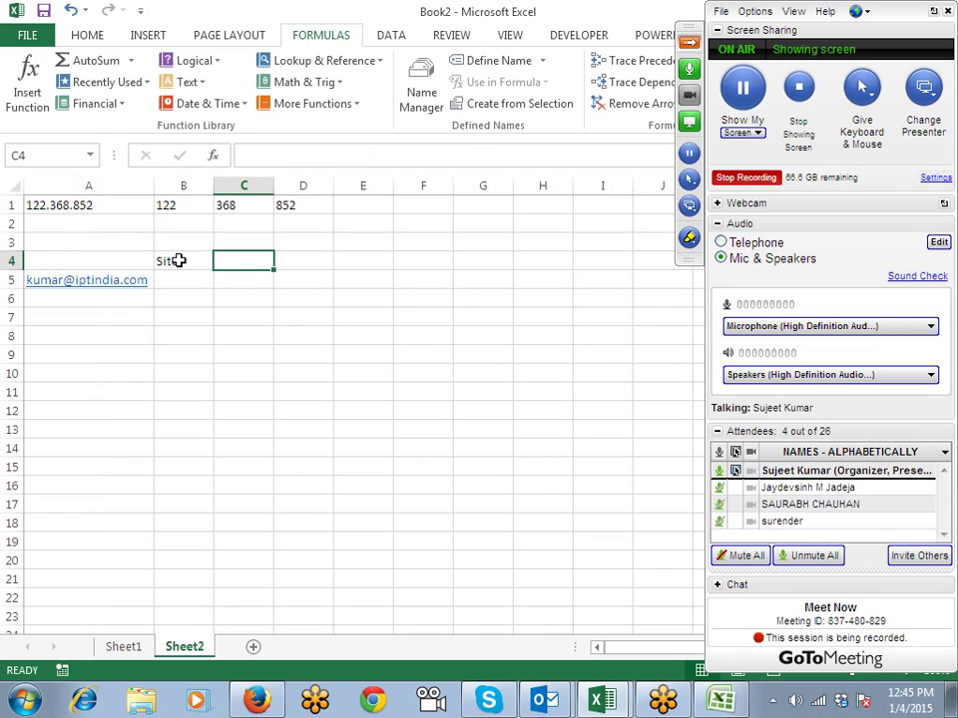
{"action": "type", "text": "Site"}
{"action": "left_click", "coordinate": [179, 260]}
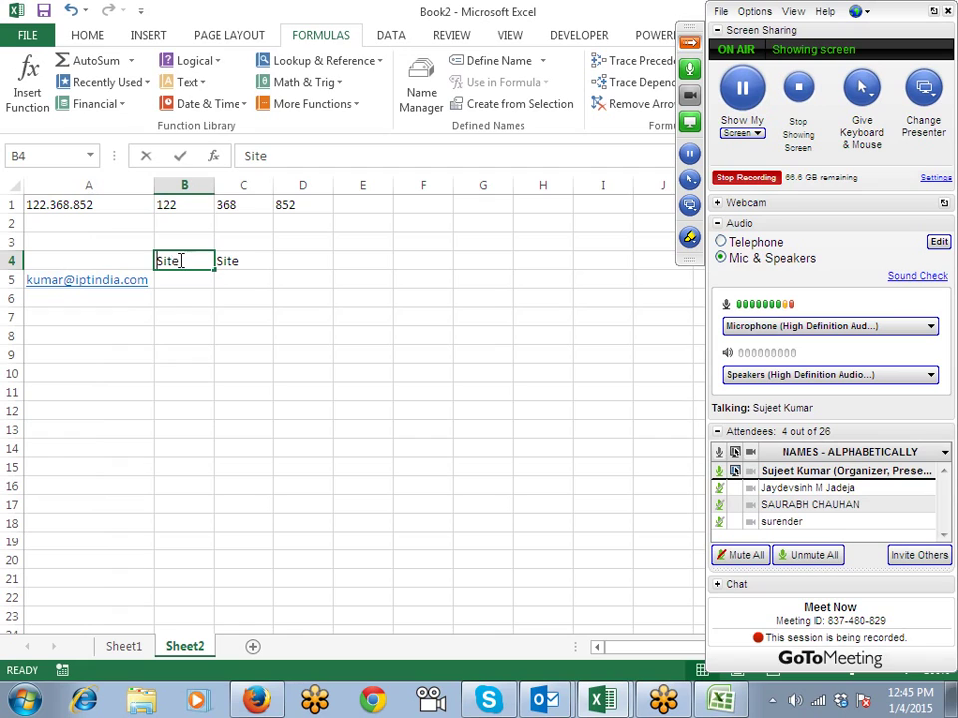
{"action": "type", "text": "ID"}
{"action": "key", "text": "Return"}
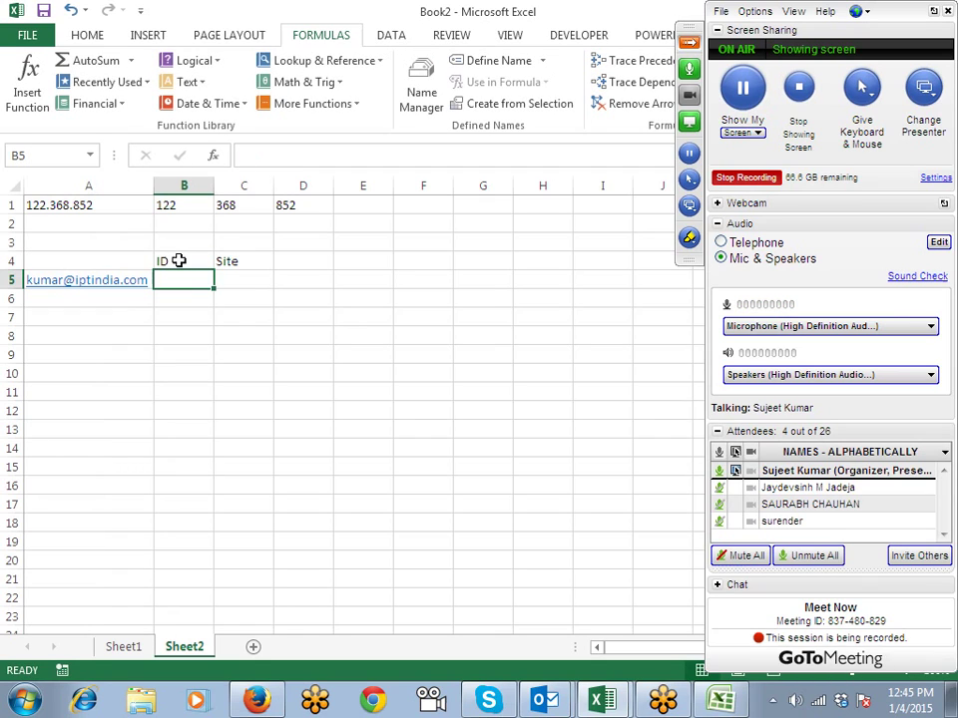
Step: Check column A and B1's LEFT formula, ending on cell B5
{"action": "key", "text": "Down"}
{"action": "key", "text": "Left"}
{"action": "key", "text": "shift+Down"}
{"action": "key", "text": "shift+Down"}
{"action": "key", "text": "shift+Down"}
{"action": "key", "text": "shift+Down"}
{"action": "key", "text": "shift+Down"}
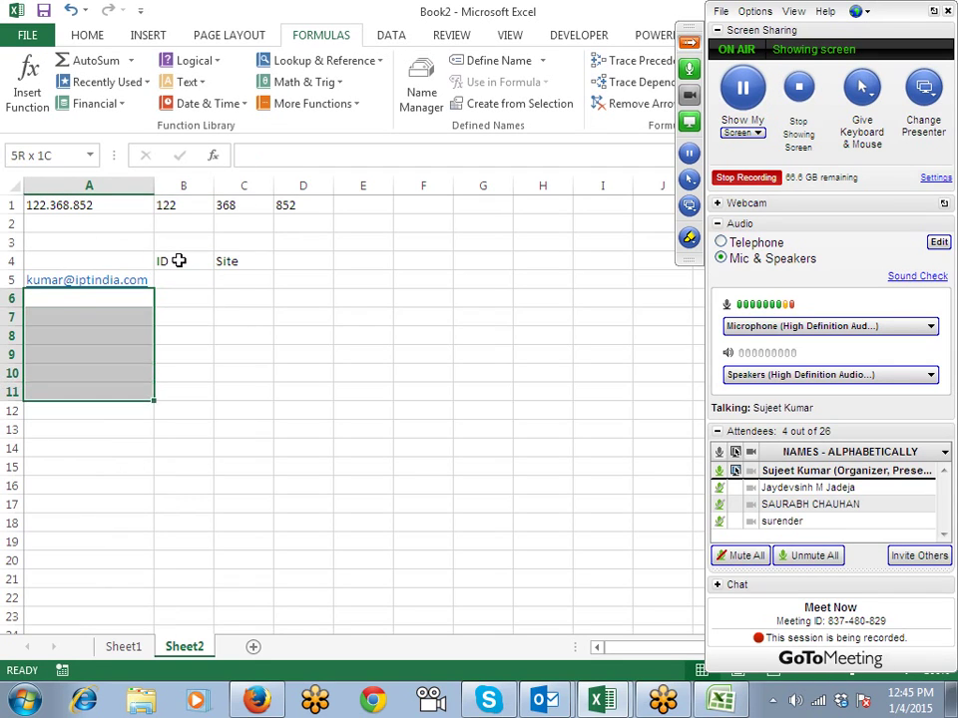
{"action": "key", "text": "shift+Down"}
{"action": "key", "text": "shift+Down"}
{"action": "key", "text": "shift+Down"}
{"action": "key", "text": "Up"}
{"action": "key", "text": "ctrl+Up"}
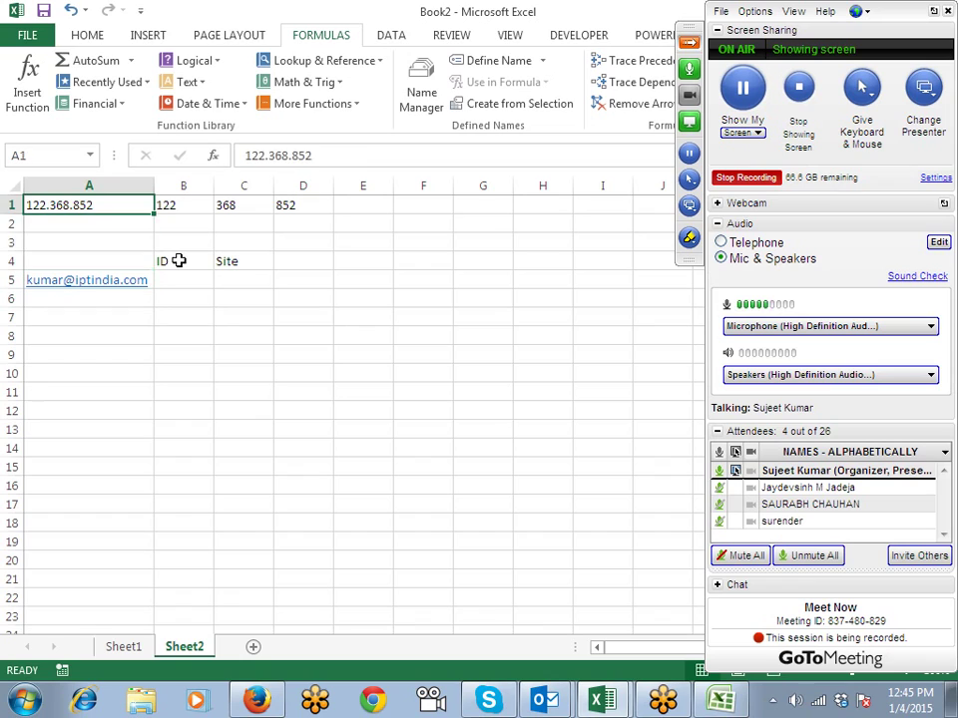
{"action": "key", "text": "Right"}
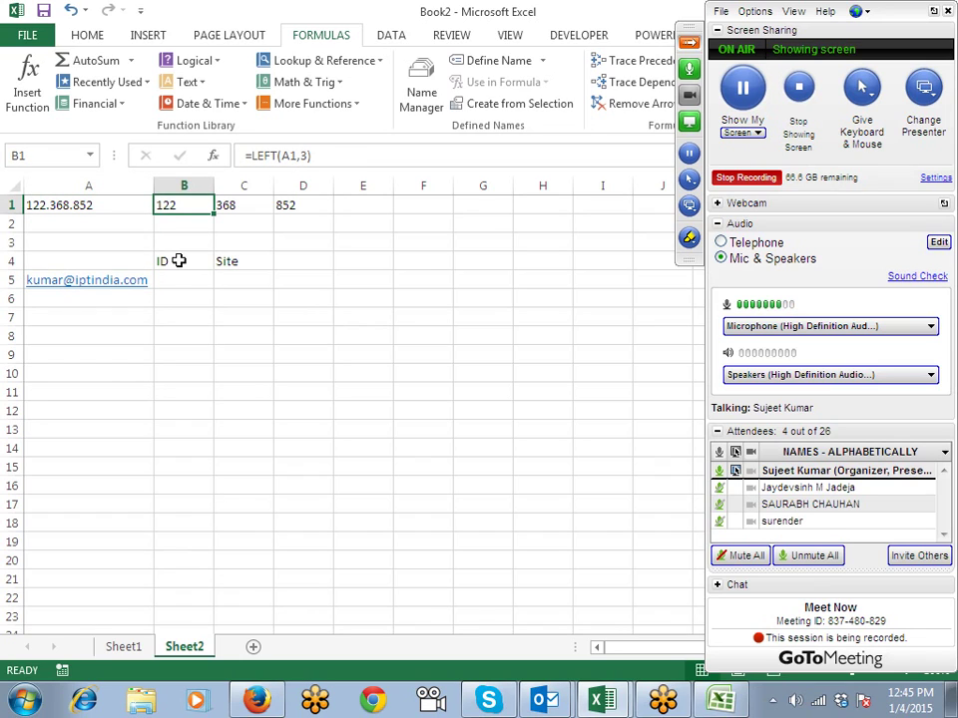
{"action": "key", "text": "Down"}
{"action": "key", "text": "Down"}
{"action": "key", "text": "Down"}
{"action": "key", "text": "Down"}
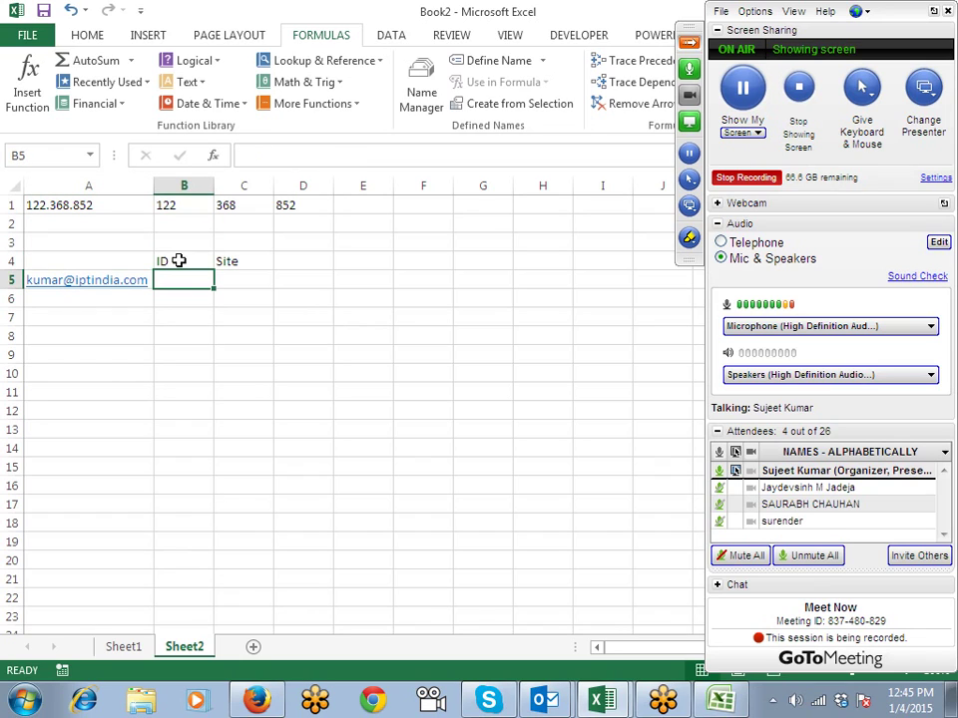
Step: Enter =LEFT(A5,5) in B5 to pull the address's first five characters
{"action": "type", "text": "=le"}
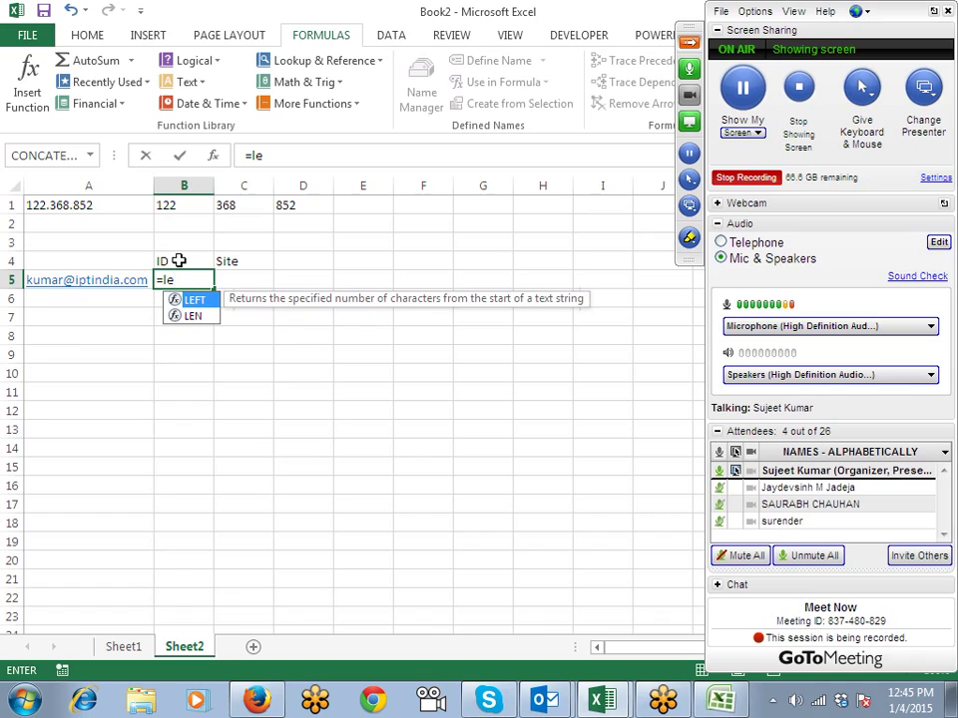
{"action": "key", "text": "Tab"}
{"action": "key", "text": "Left"}
{"action": "type", "text": ","}
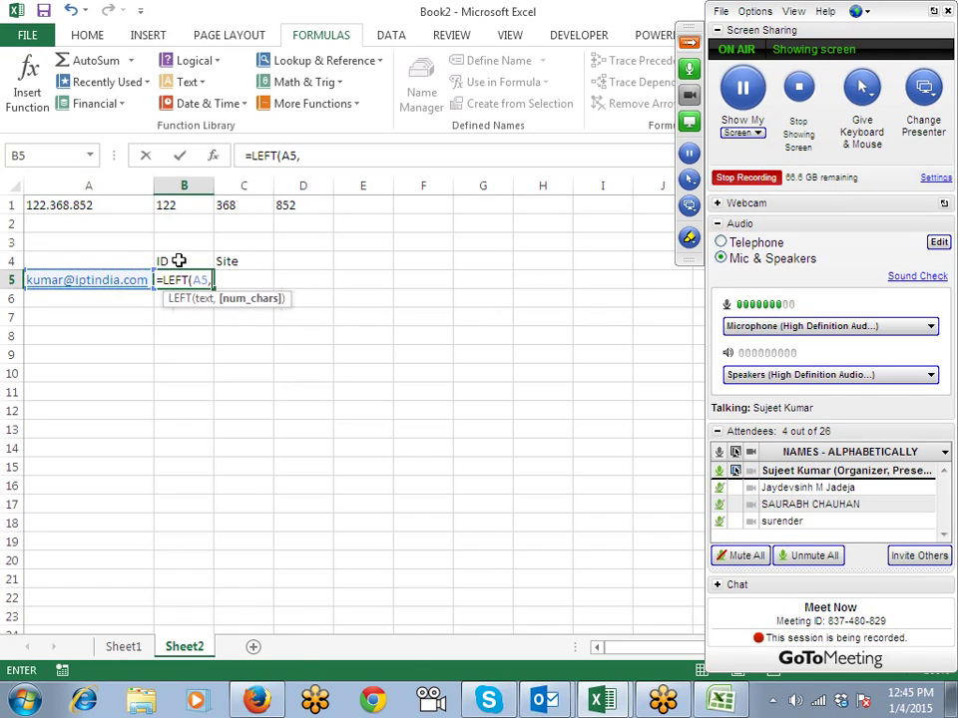
{"action": "type", "text": "5"}
{"action": "key", "text": "Return"}
Step: Copy the e-mail address in A5
{"action": "key", "text": "Left"}
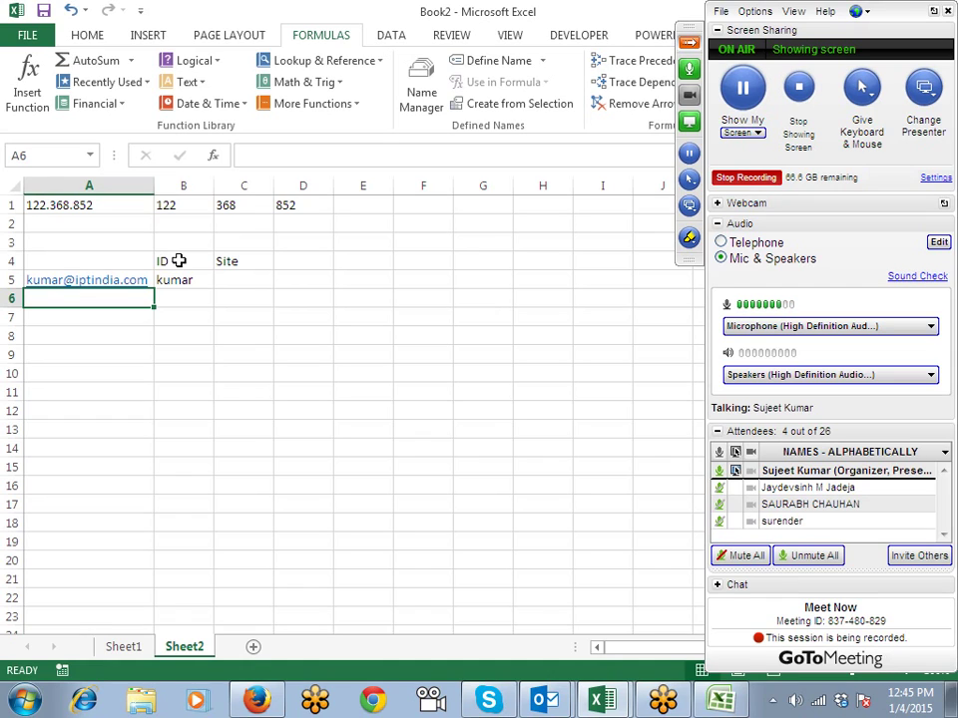
{"action": "key", "text": "Right"}
{"action": "key", "text": "Up"}
{"action": "key", "text": "Left"}
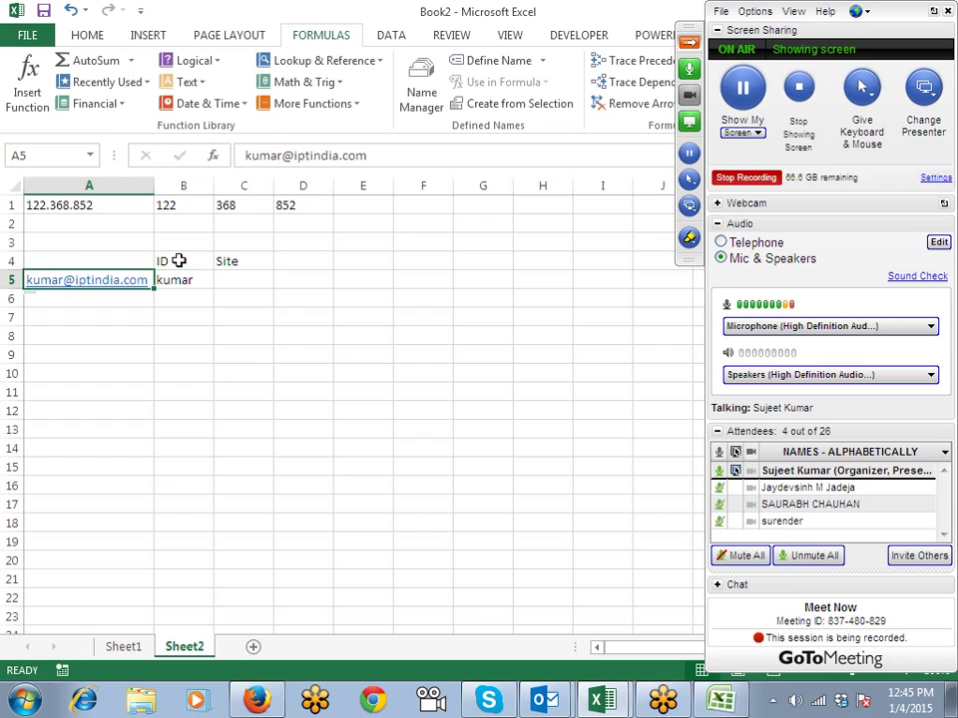
{"action": "key", "text": "ctrl+c"}
Step: Paste the address into A10 through A19
{"action": "left_click", "coordinate": [84, 371]}
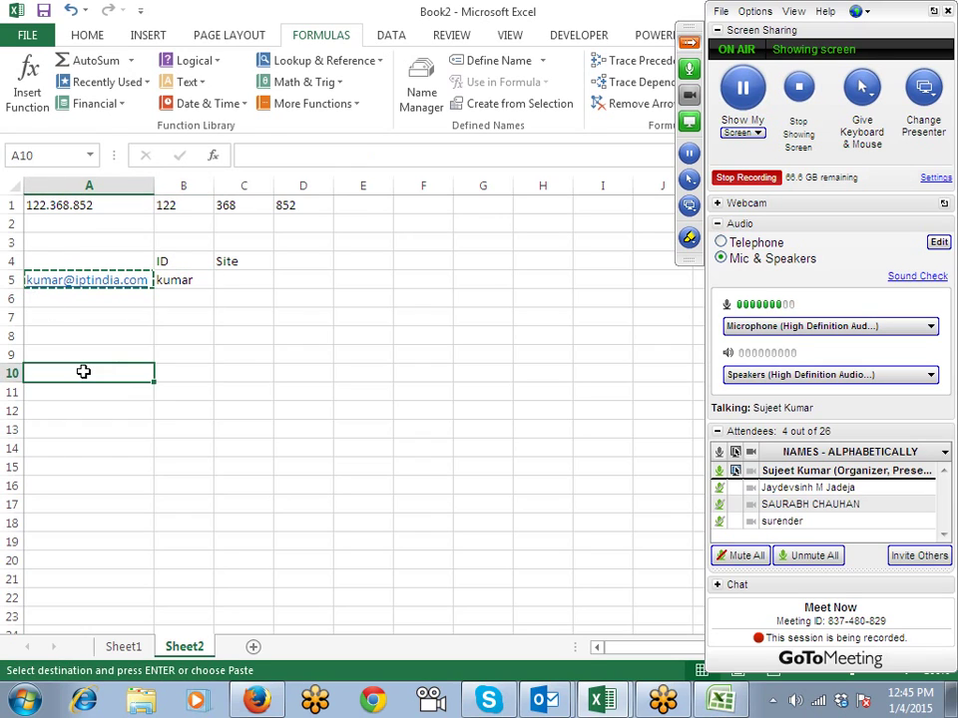
{"action": "left_click_drag", "start_coordinate": [84, 371], "coordinate": [84, 535]}
{"action": "key", "text": "ctrl+v"}
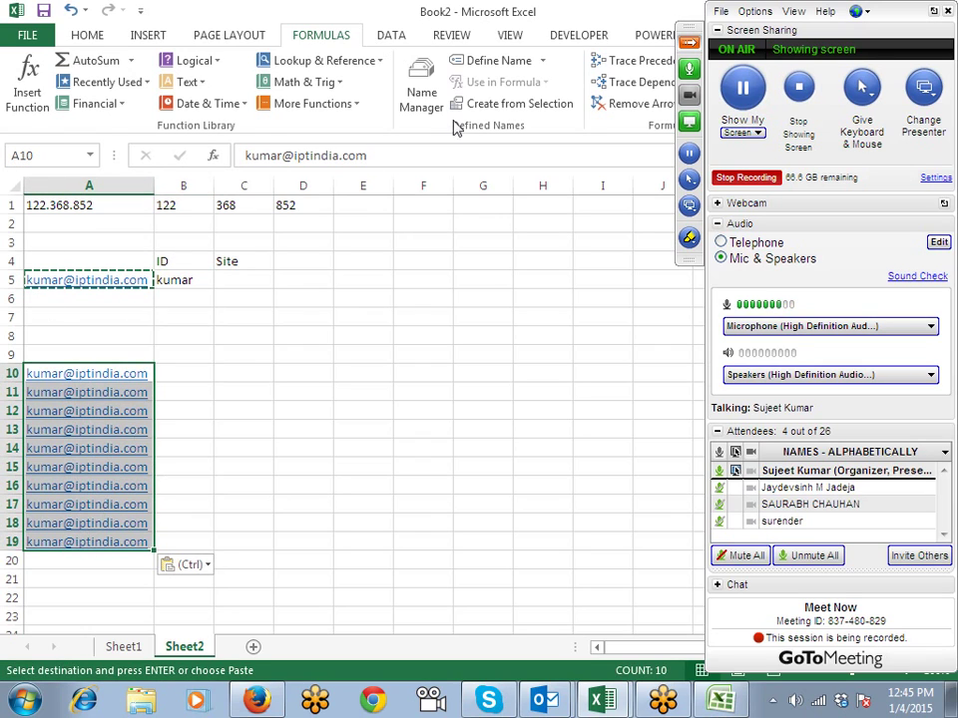
Step: Split the pasted addresses with Text to Columns, delimited on @
{"action": "left_click", "coordinate": [688, 43]}
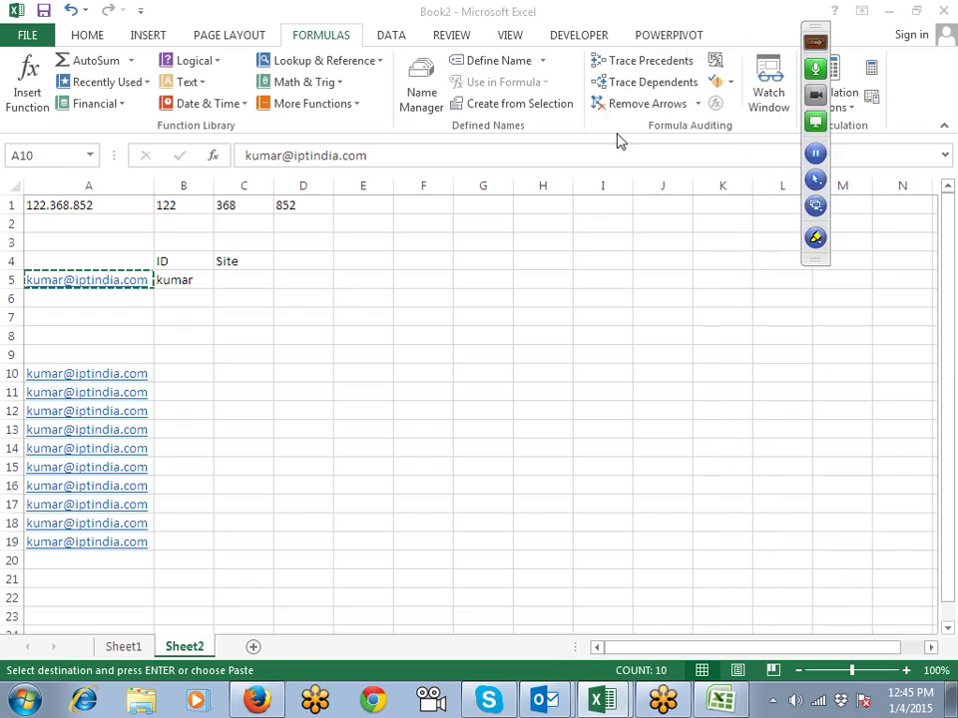
{"action": "left_click", "coordinate": [389, 40]}
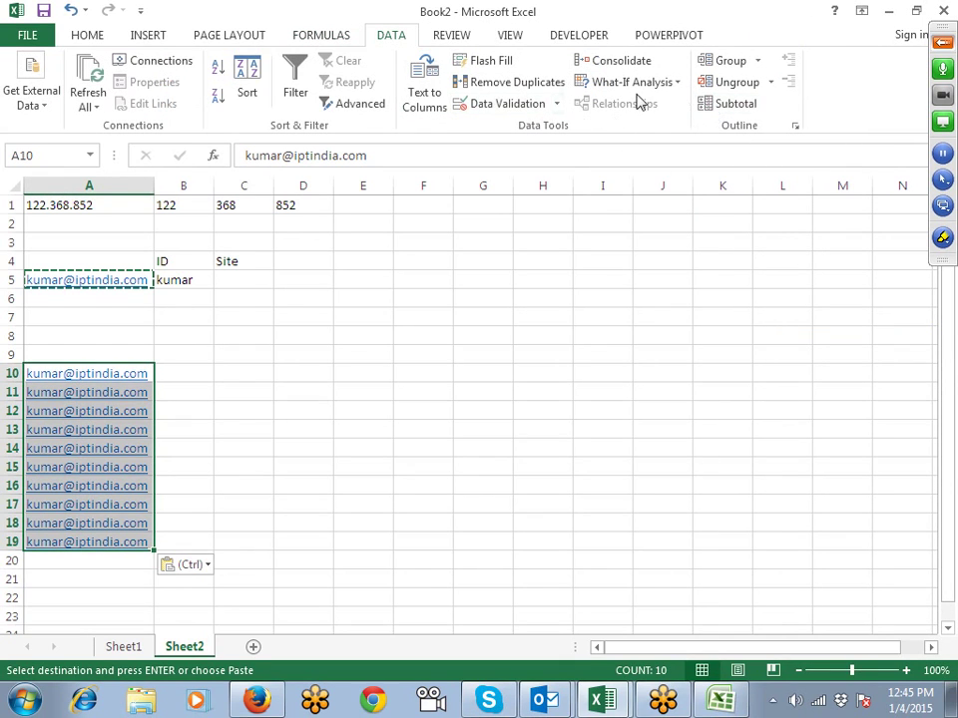
{"action": "left_click", "coordinate": [423, 100]}
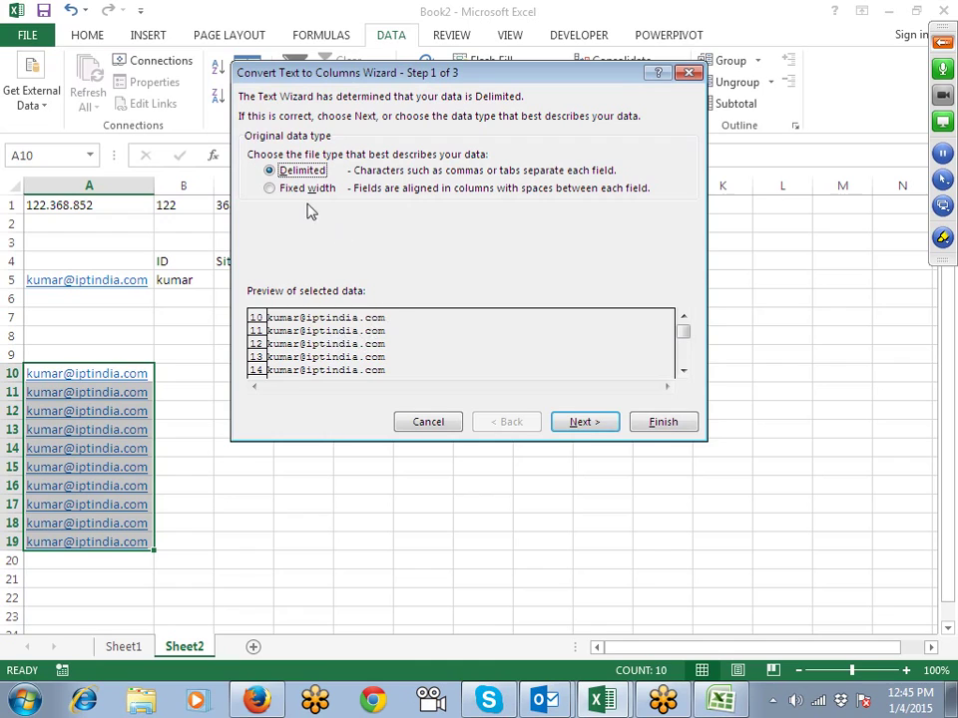
{"action": "left_click", "coordinate": [584, 424]}
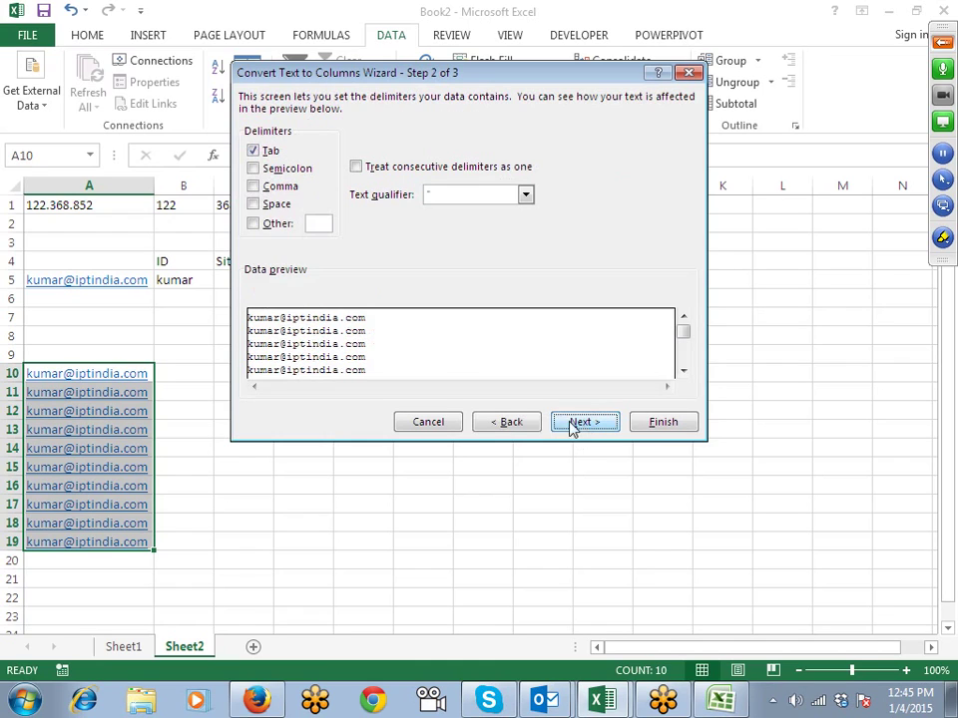
{"action": "left_click", "coordinate": [255, 225]}
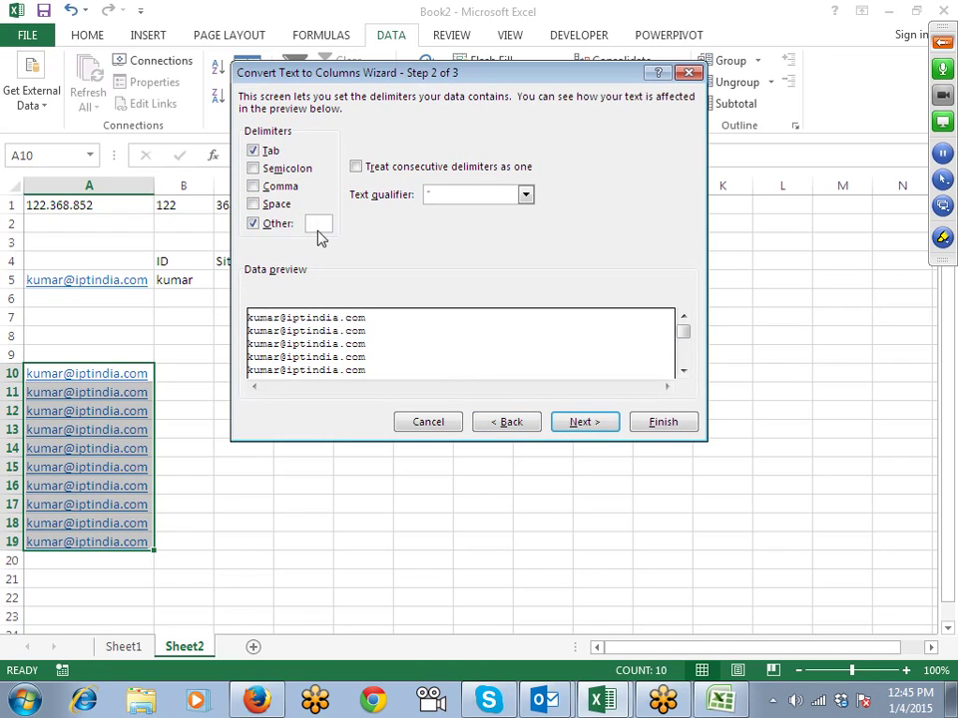
{"action": "type", "text": "@"}
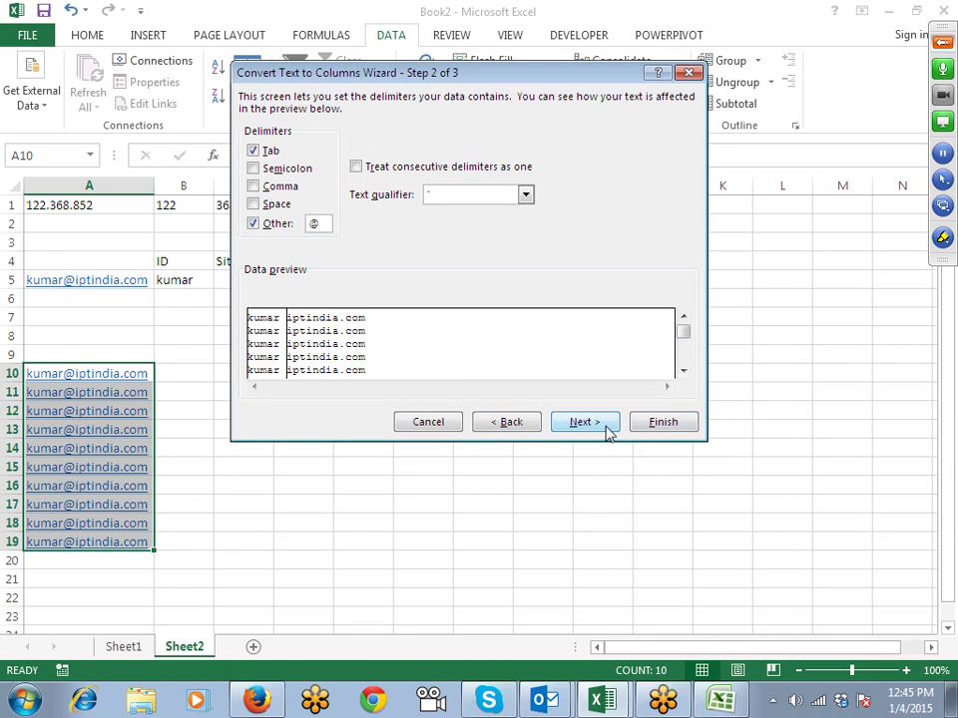
{"action": "left_click", "coordinate": [663, 421]}
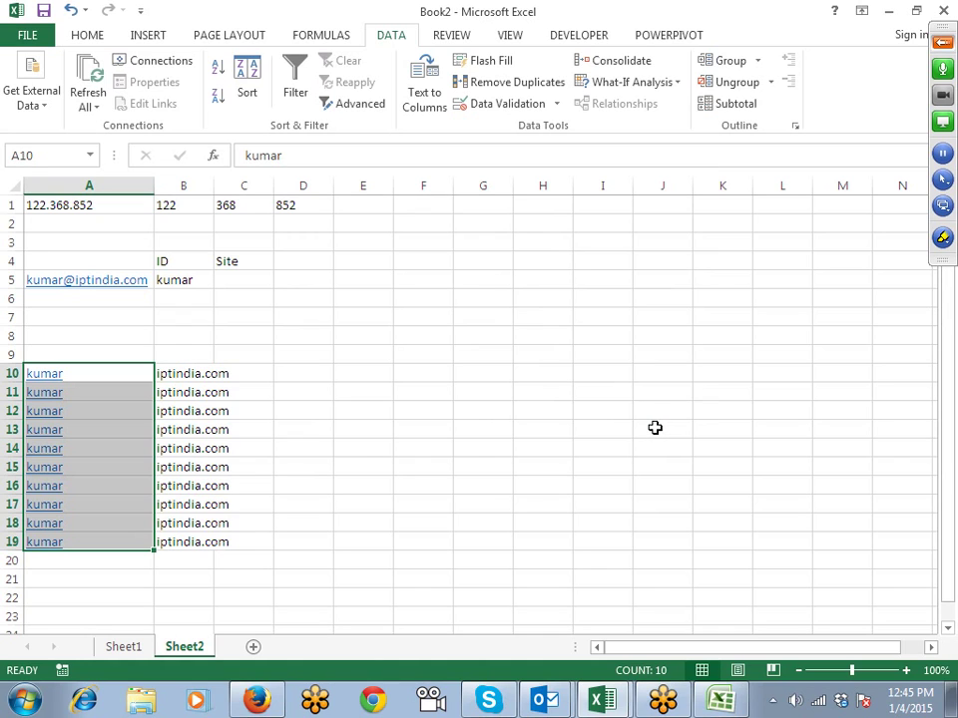
Step: Undo the split and clear the pasted addresses from A9:A20
{"action": "key", "text": "ctrl+z"}
{"action": "left_click_drag", "start_coordinate": [116, 352], "coordinate": [107, 569]}
{"action": "key", "text": "Delete"}
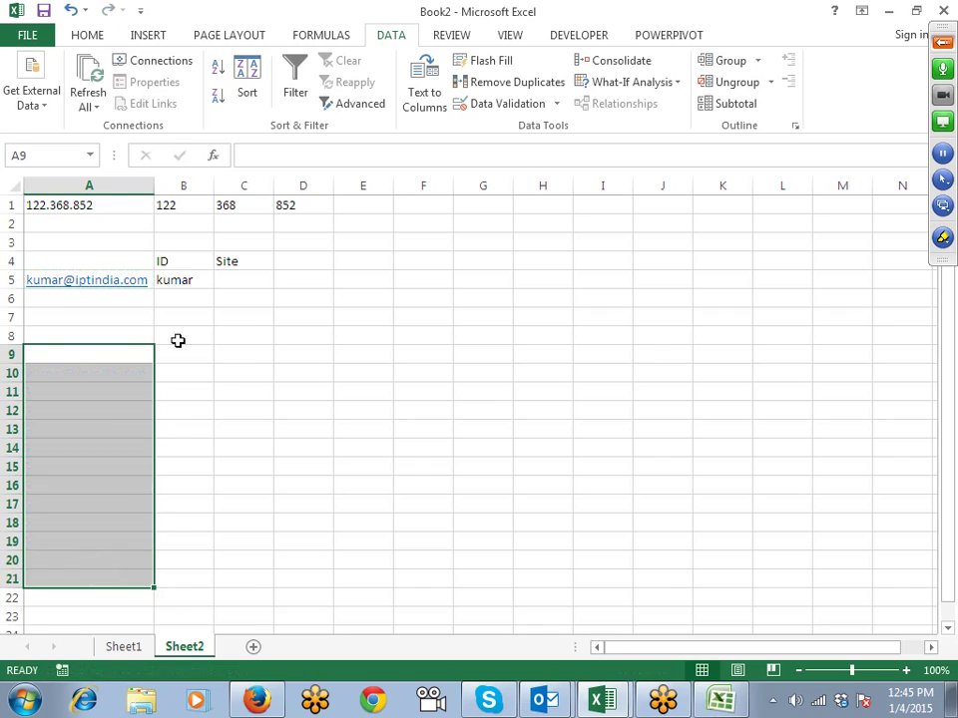
Step: Review B5's =LEFT(A5,5) formula without changing it
{"action": "left_click_drag", "start_coordinate": [185, 278], "coordinate": [182, 505]}
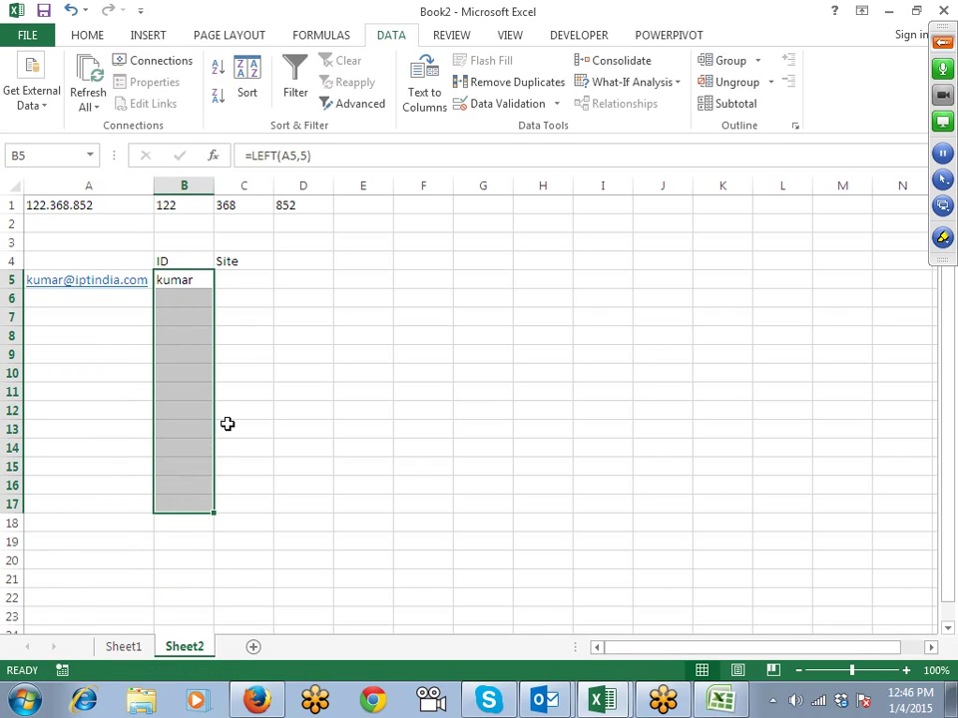
{"action": "left_click", "coordinate": [210, 300]}
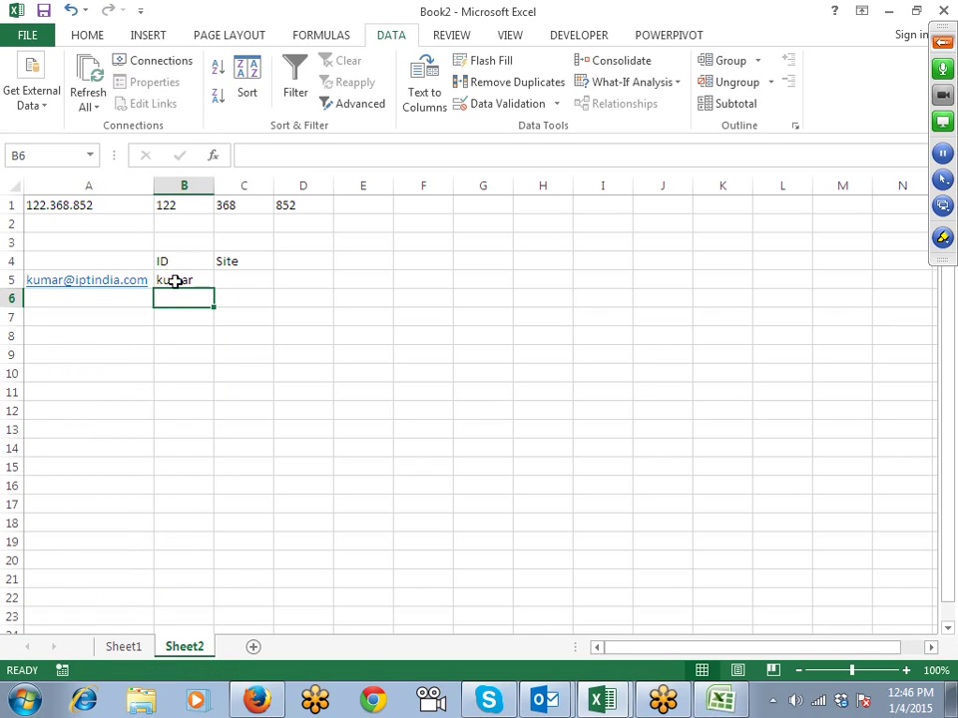
{"action": "left_click", "coordinate": [177, 281]}
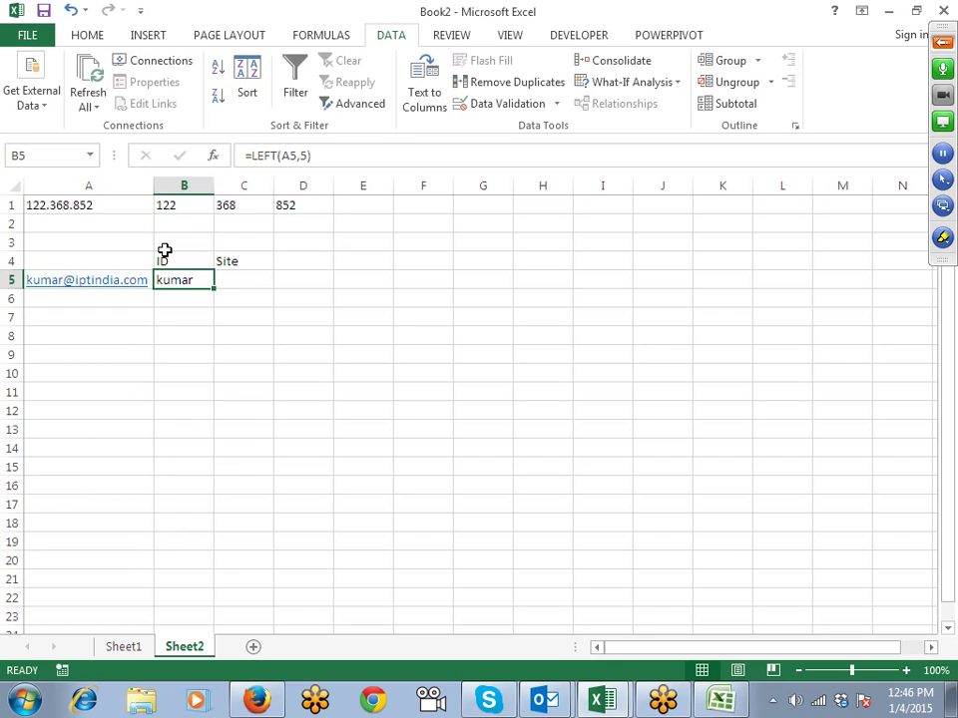
{"action": "key", "text": "F2"}
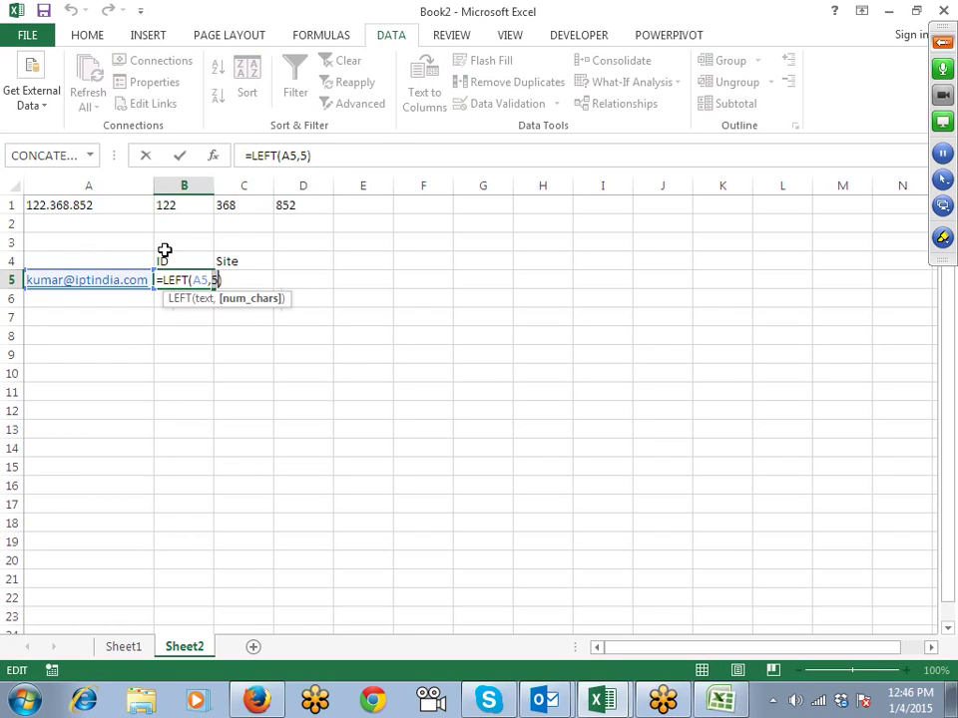
{"action": "key", "text": "Return"}
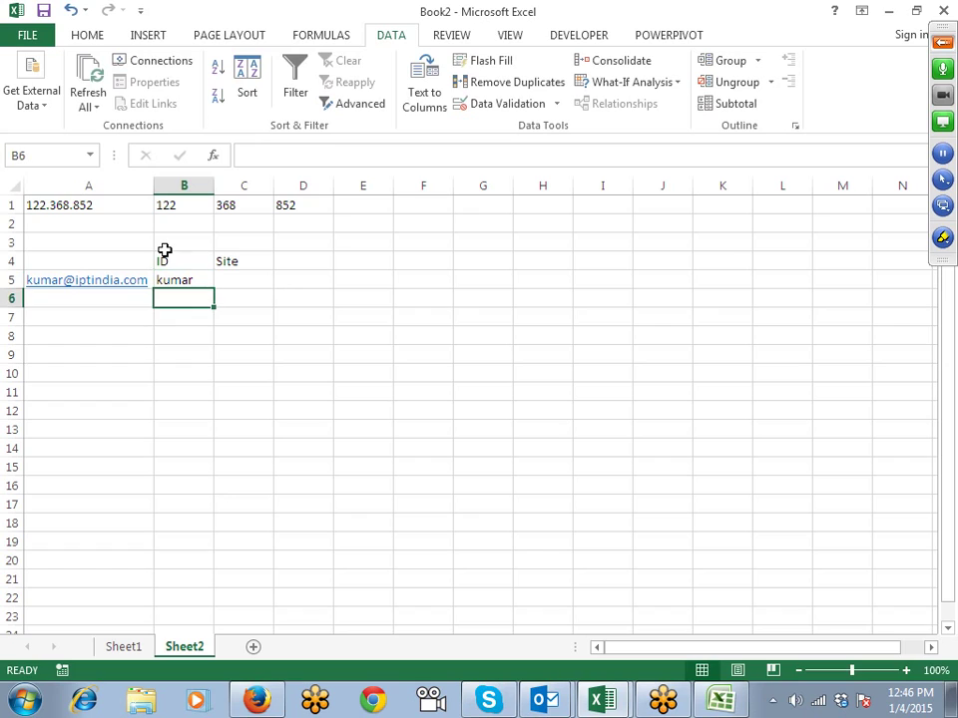
Step: Enter =FIND("@",A5,1) in B6 to get the @ position, 6
{"action": "type", "text": "="}
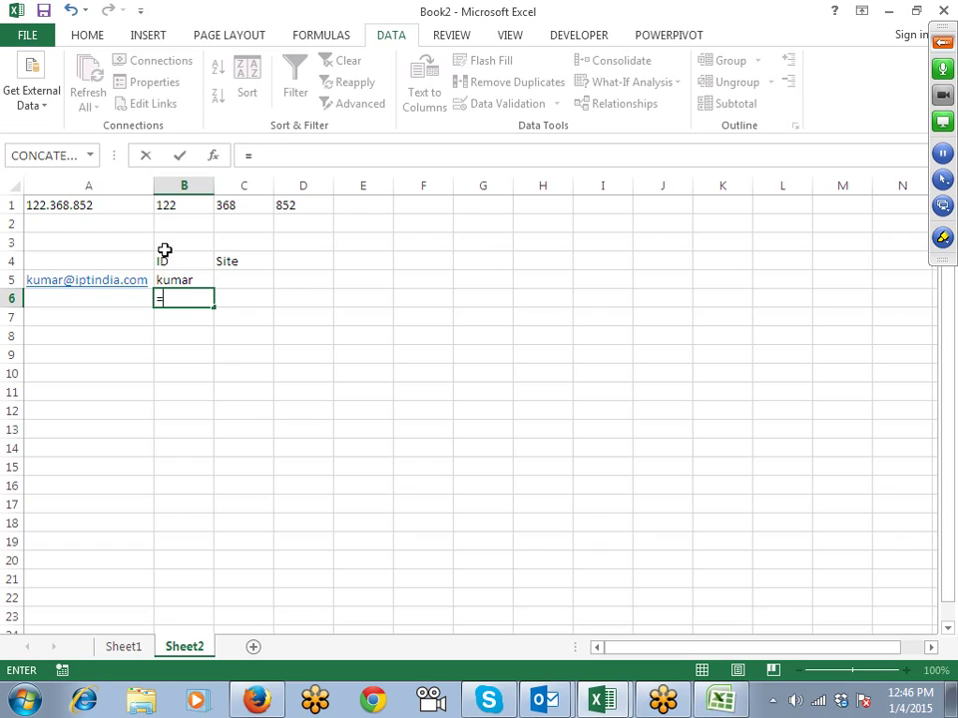
{"action": "type", "text": "FIND("}
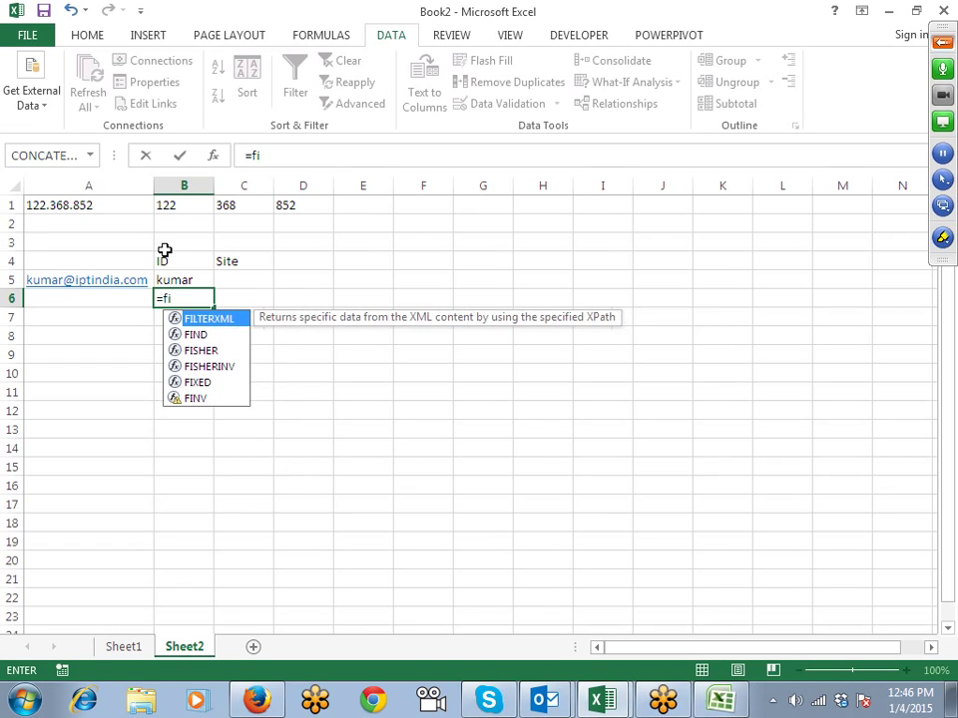
{"action": "type", "text": "\""}
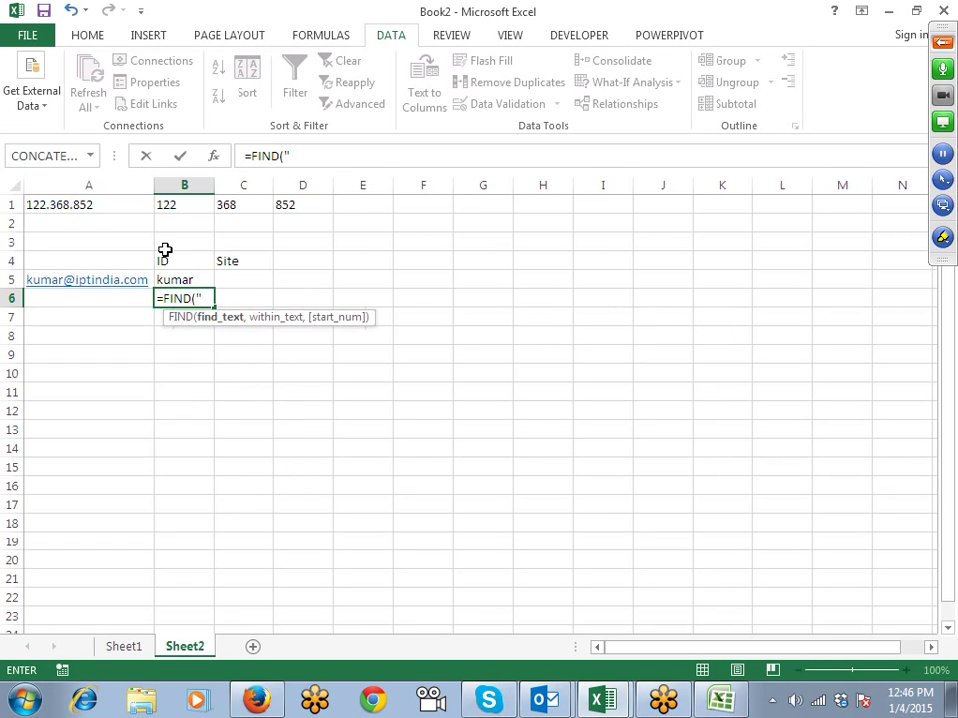
{"action": "type", "text": "@\","}
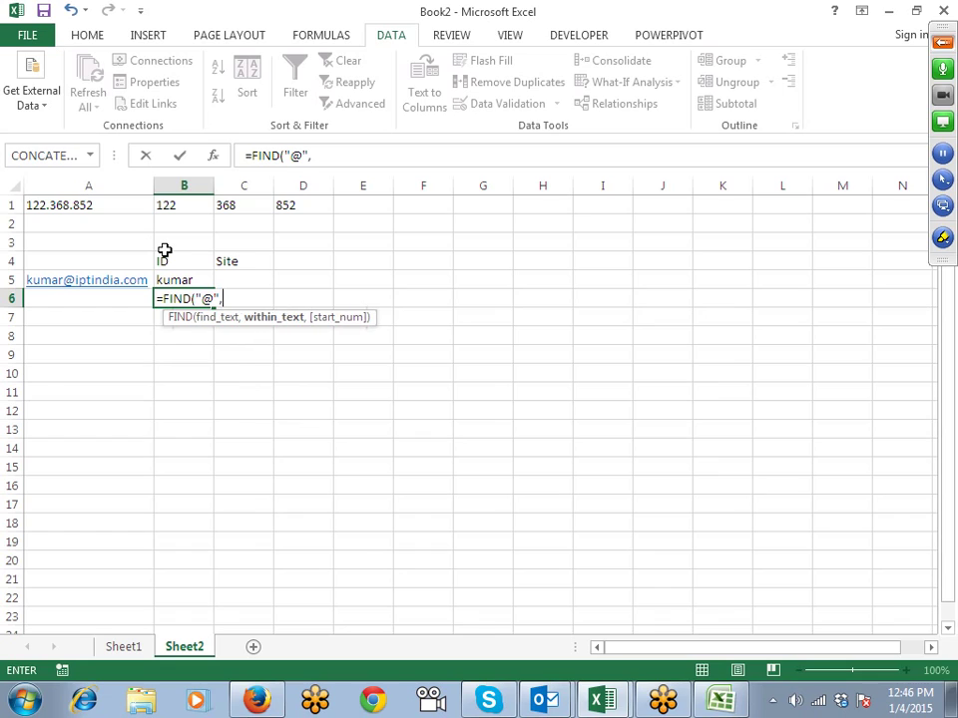
{"action": "key", "text": "Left"}
{"action": "key", "text": "Up"}
{"action": "type", "text": ",1"}
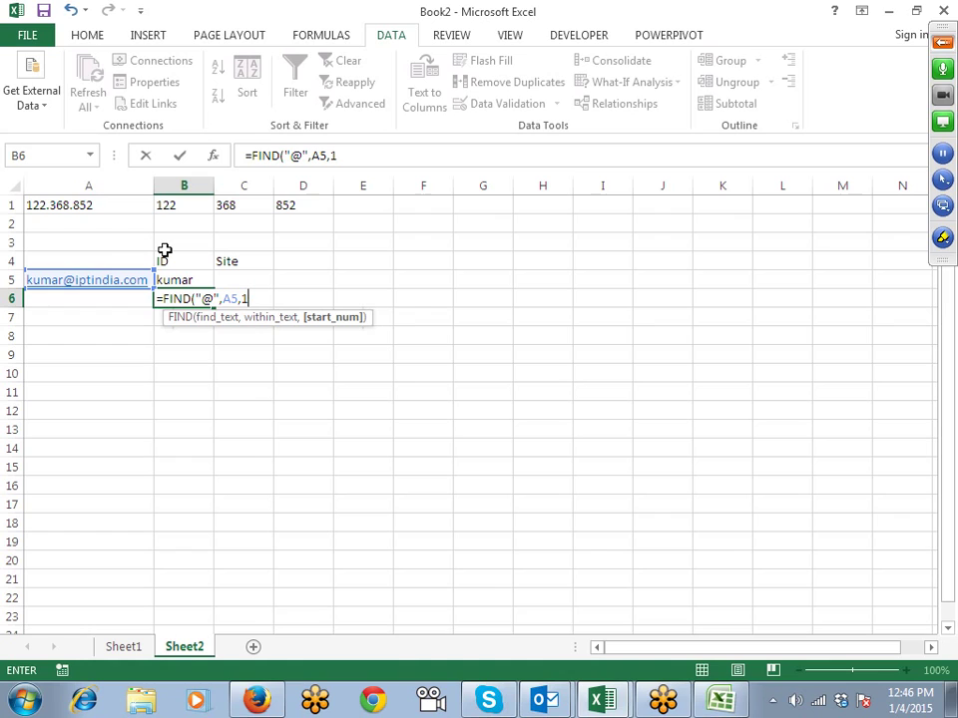
{"action": "key", "text": "ctrl+Return"}
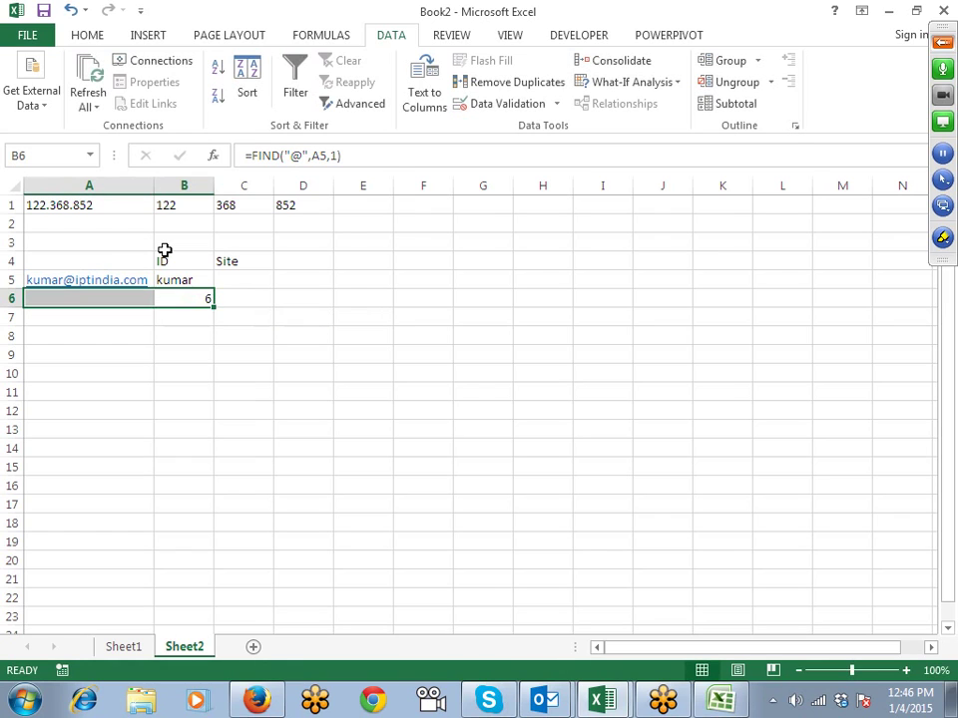
Step: Change B6's FIND start number from 1 to 6 and check the result
{"action": "key", "text": "Right"}
{"action": "key", "text": "Left"}
{"action": "key", "text": "F2"}
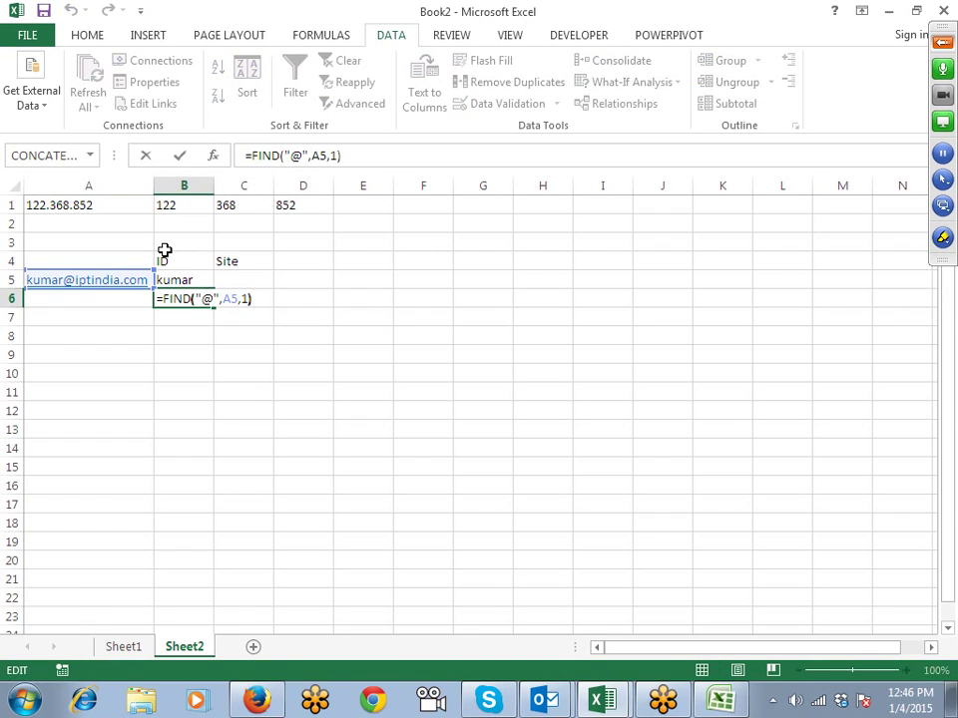
{"action": "key", "text": "Left"}
{"action": "key", "text": "BackSpace"}
{"action": "type", "text": "6"}
{"action": "key", "text": "Return"}
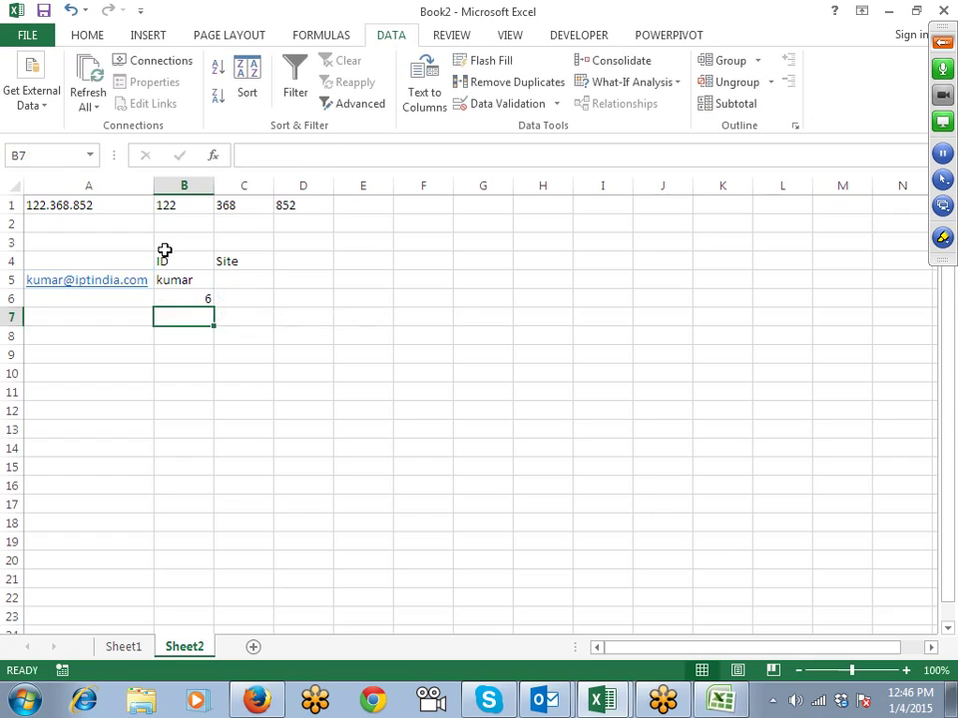
Step: Try start number 7 in B6's FIND formula, then undo back to 6
{"action": "key", "text": "Up"}
{"action": "key", "text": "F2"}
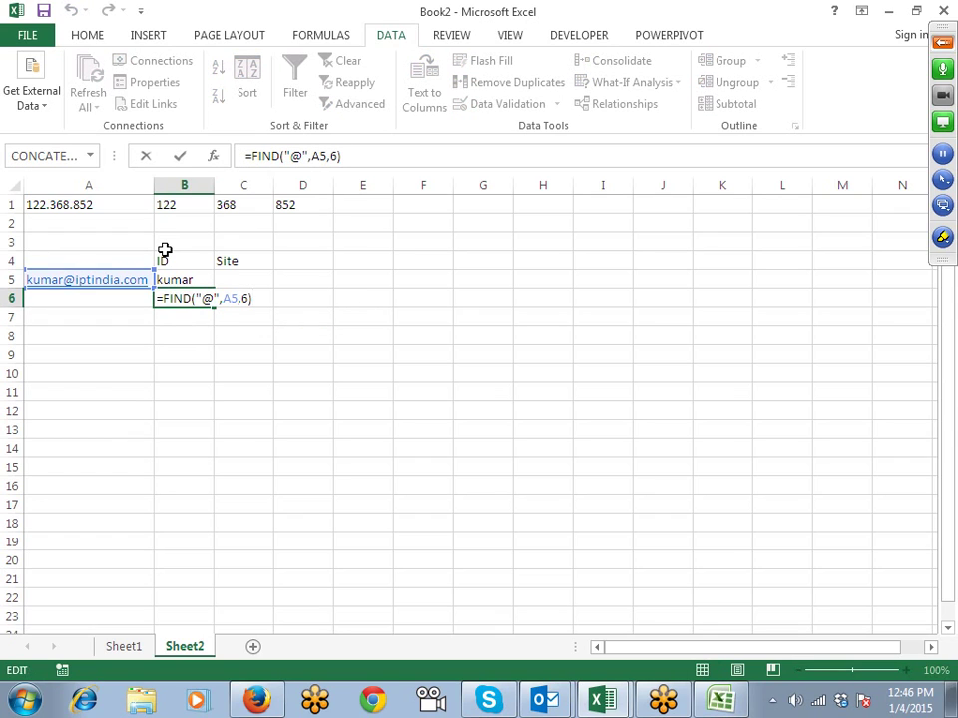
{"action": "key", "text": "Left"}
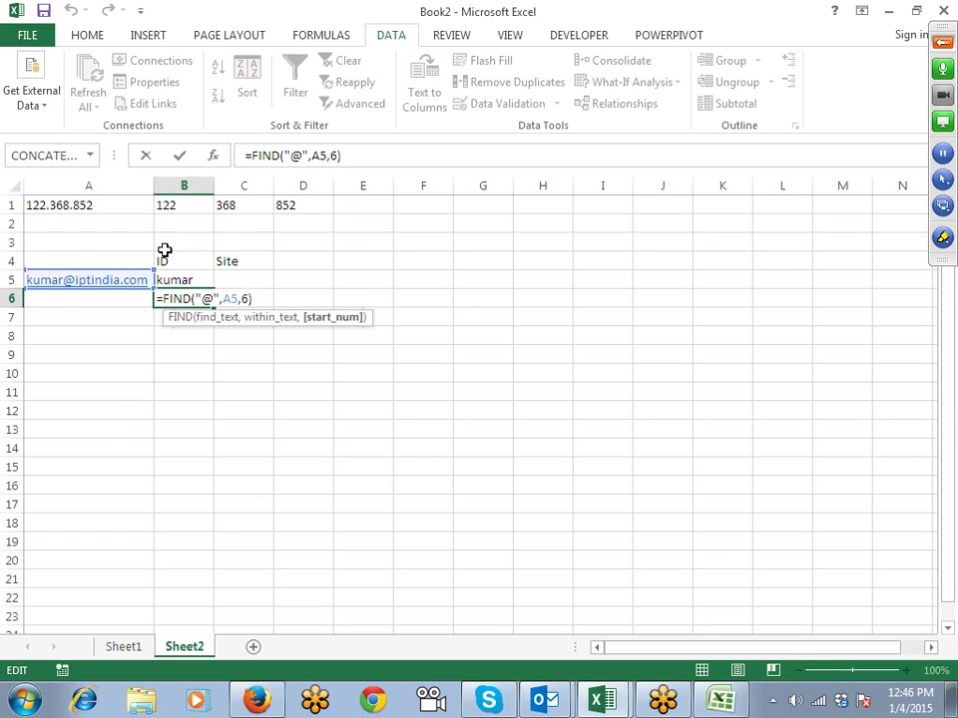
{"action": "key", "text": "BackSpace"}
{"action": "type", "text": "7"}
{"action": "key", "text": "Return"}
{"action": "key", "text": "Up"}
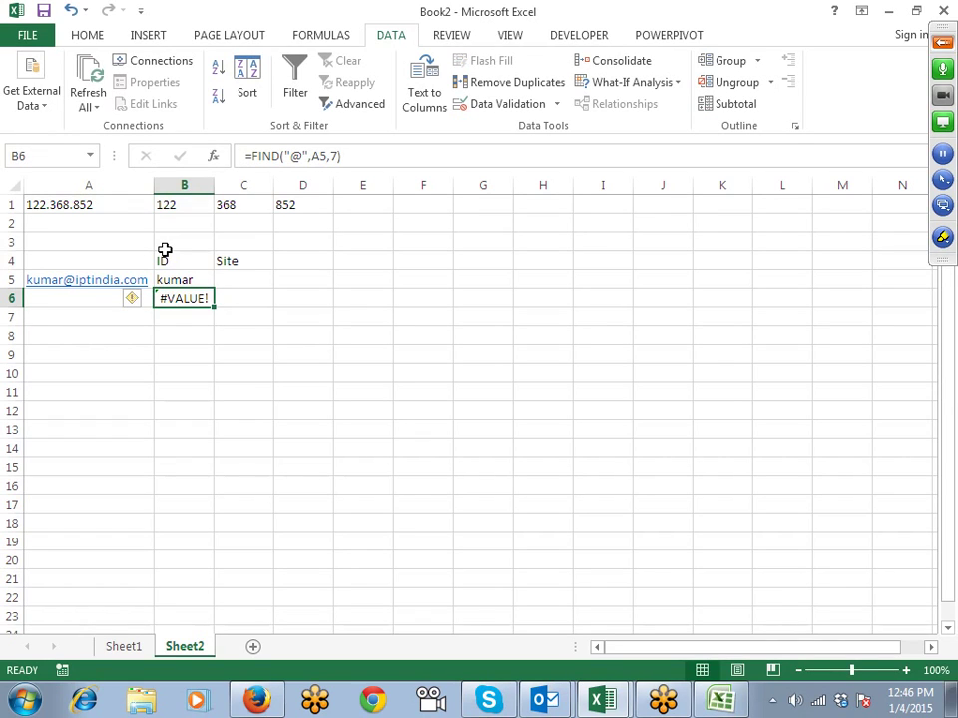
{"action": "key", "text": "ctrl+z"}
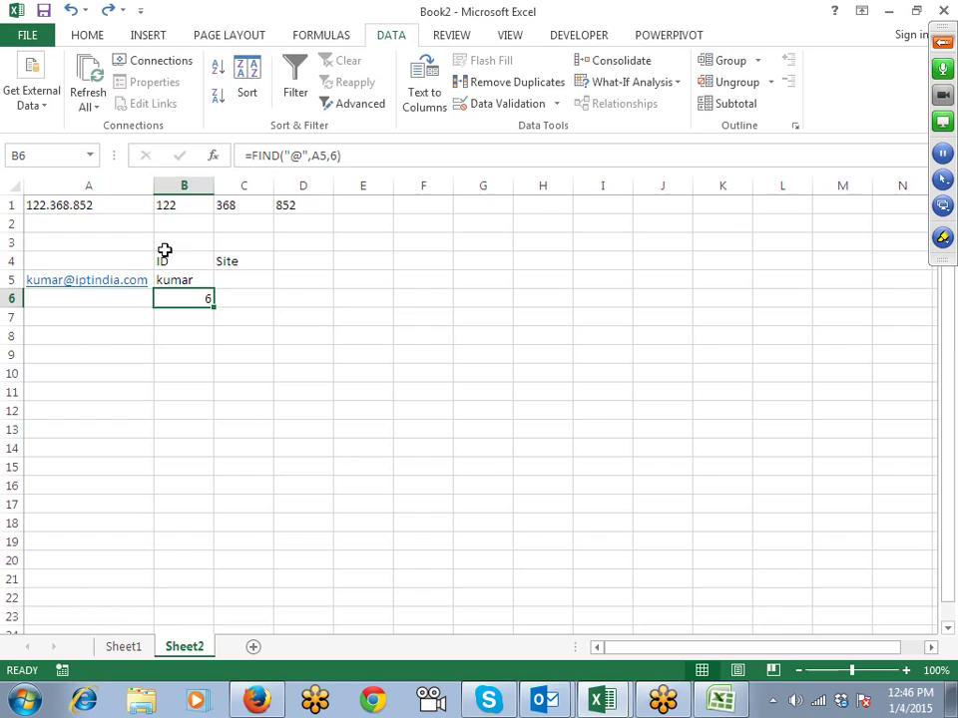
Step: Restore start number 1 in B6 and rewrite B5 as =LEFT(A5,B6-1)
{"action": "key", "text": "ctrl+z"}
{"action": "key", "text": "Up"}
{"action": "key", "text": "F2"}
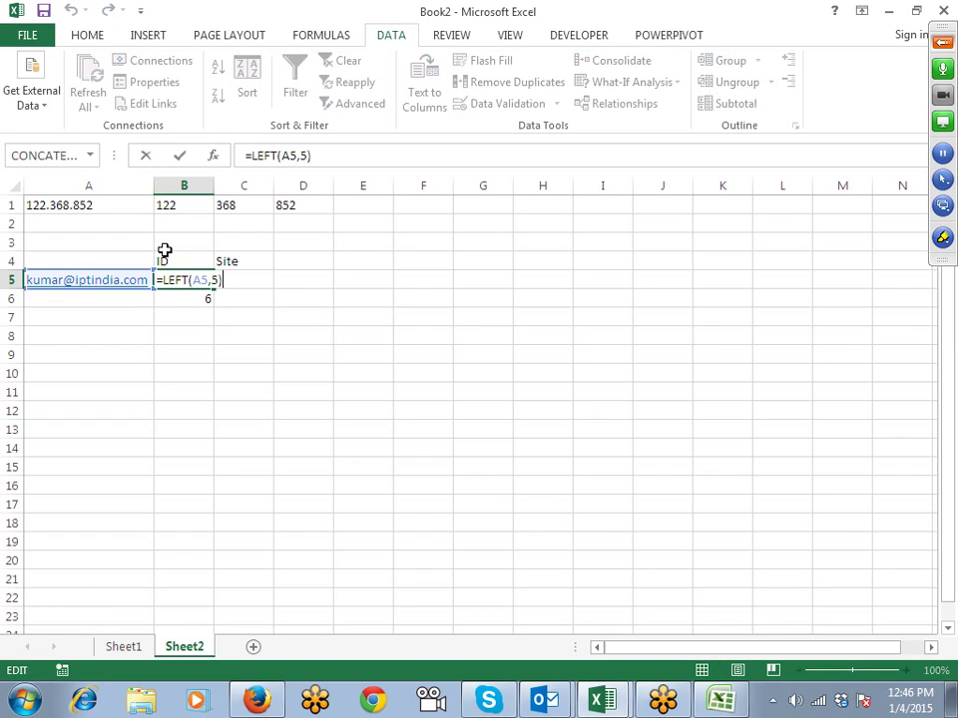
{"action": "key", "text": "Left"}
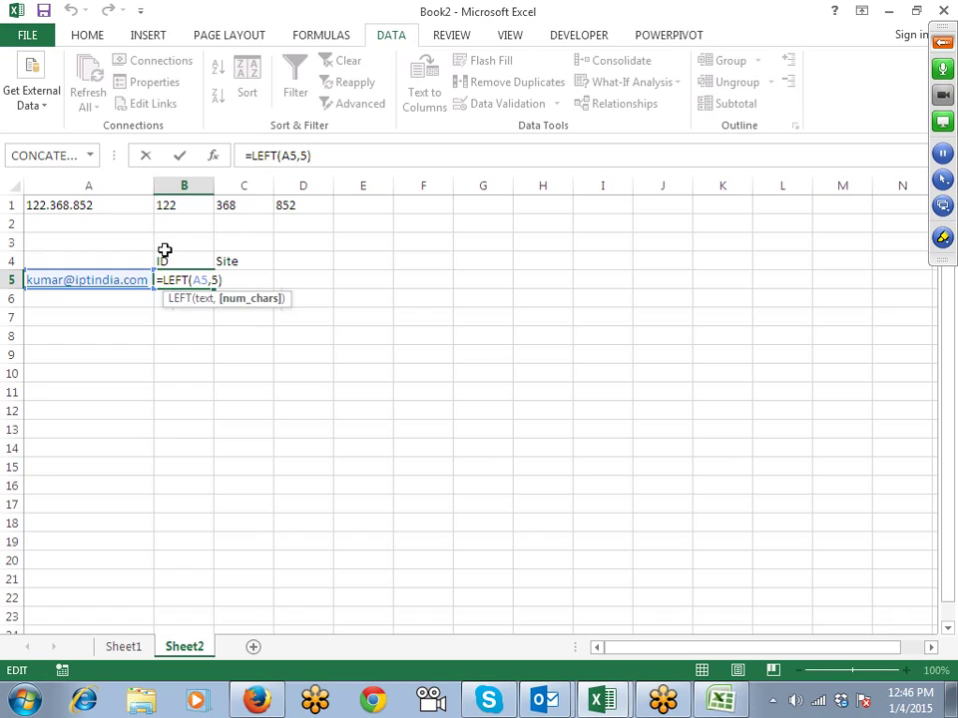
{"action": "key", "text": "BackSpace"}
{"action": "key", "text": "Right"}
{"action": "key", "text": "Left"}
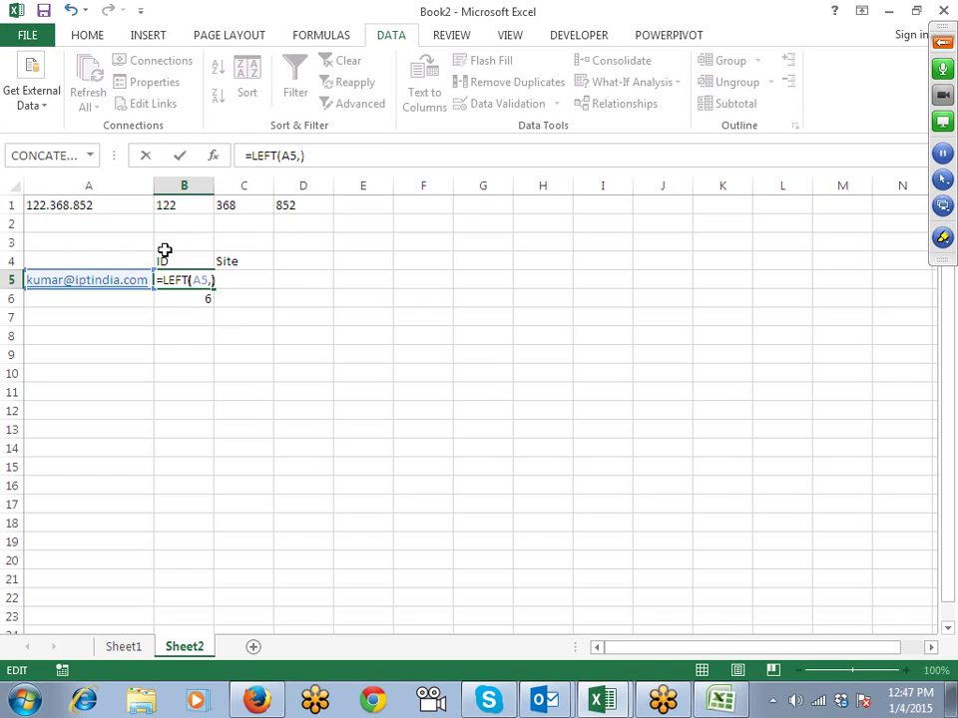
{"action": "left_click", "coordinate": [159, 298]}
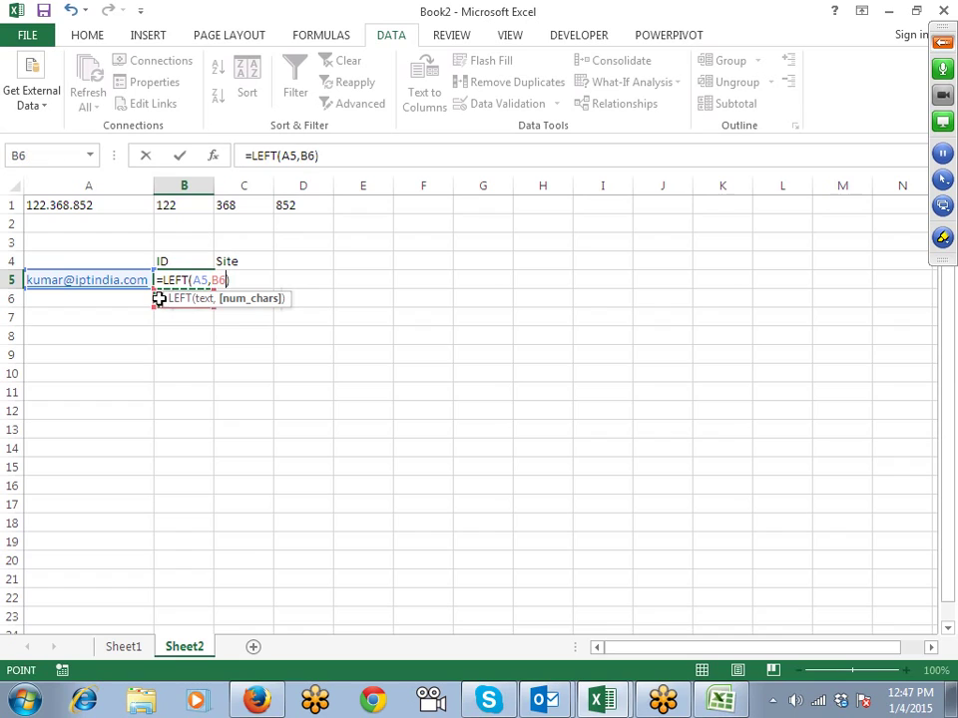
{"action": "type", "text": "-1"}
{"action": "key", "text": "Return"}
Step: Review the address in A5, B6's FIND formula and B5's LEFT formula
{"action": "key", "text": "Up"}
{"action": "key", "text": "Left"}
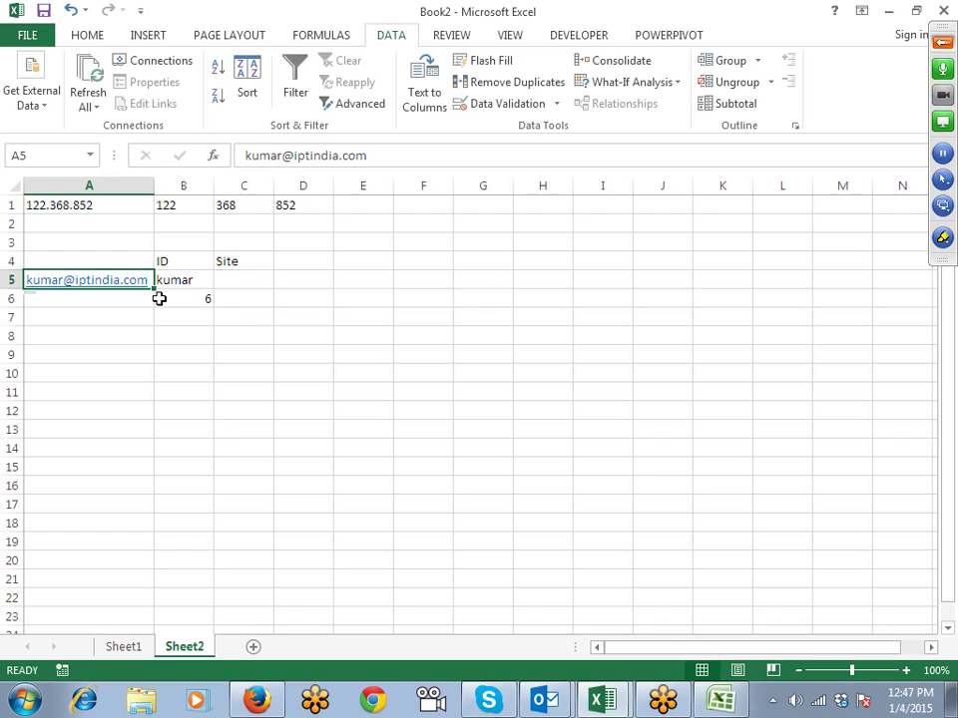
{"action": "key", "text": "Right"}
{"action": "key", "text": "Down"}
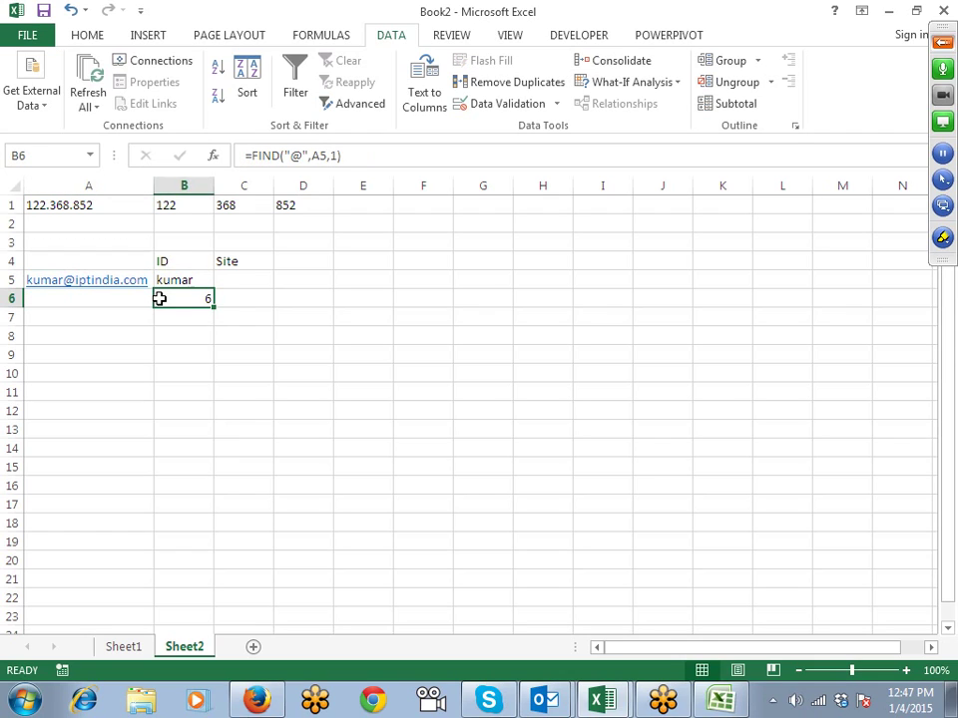
{"action": "key", "text": "Up"}
{"action": "key", "text": "Down"}
{"action": "key", "text": "Down"}
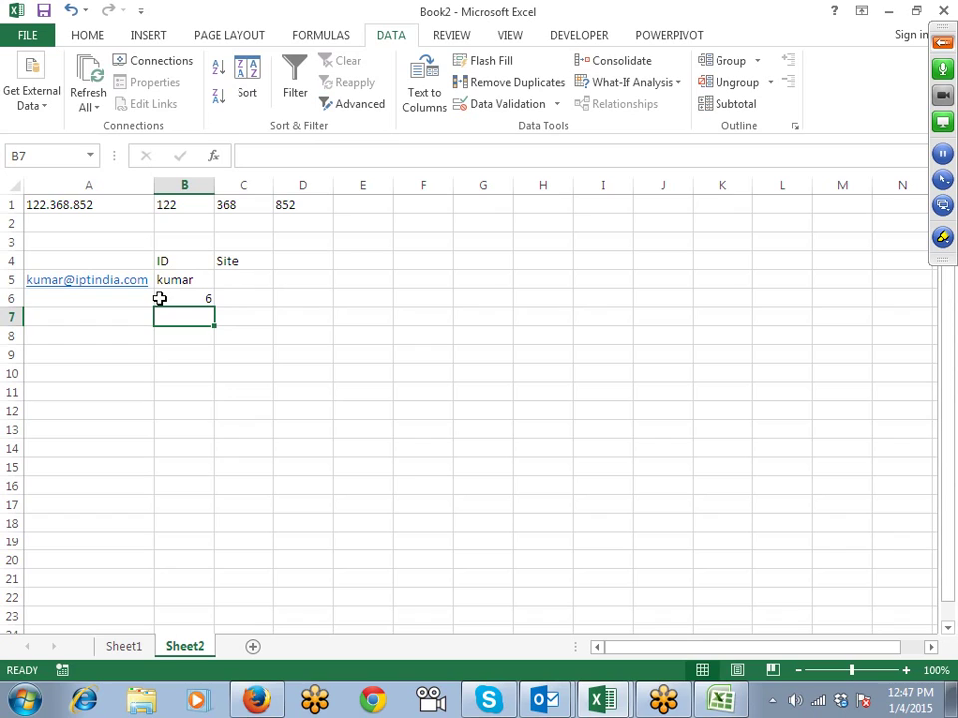
{"action": "key", "text": "Up"}
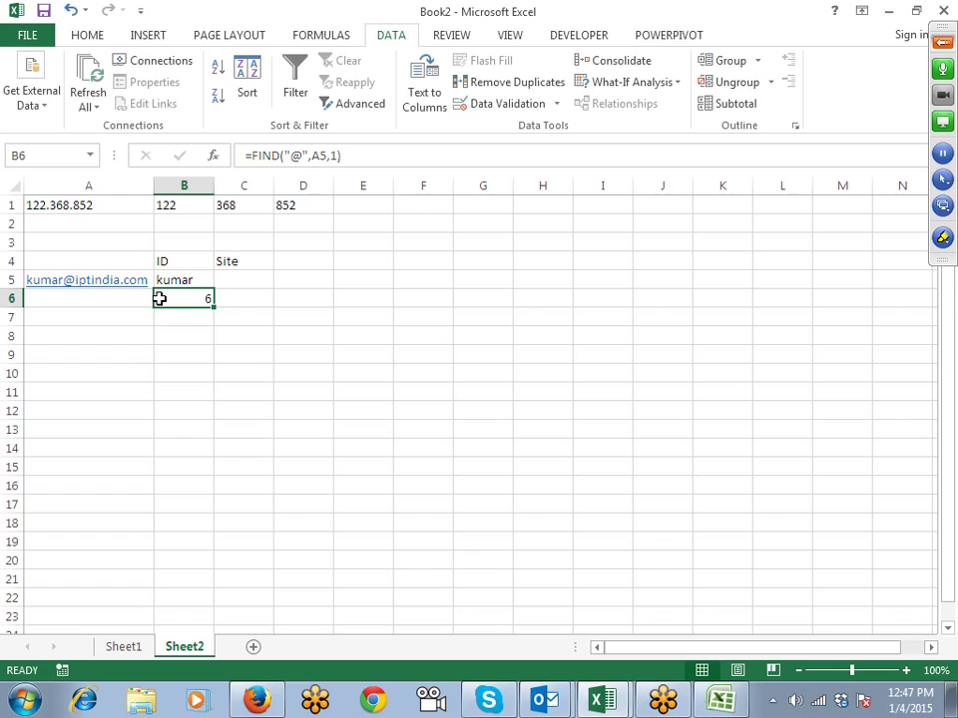
{"action": "key", "text": "Up"}
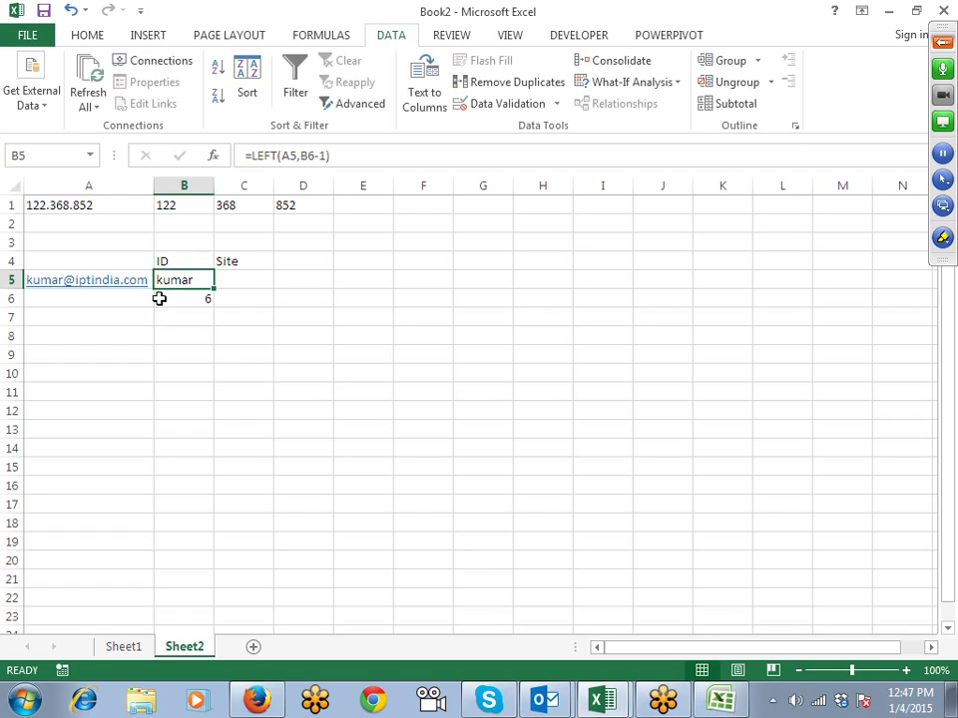
Step: Enter =RIGHT(A5,LEN(A5)-B6) in C5 to return the site domain
{"action": "key", "text": "Right"}
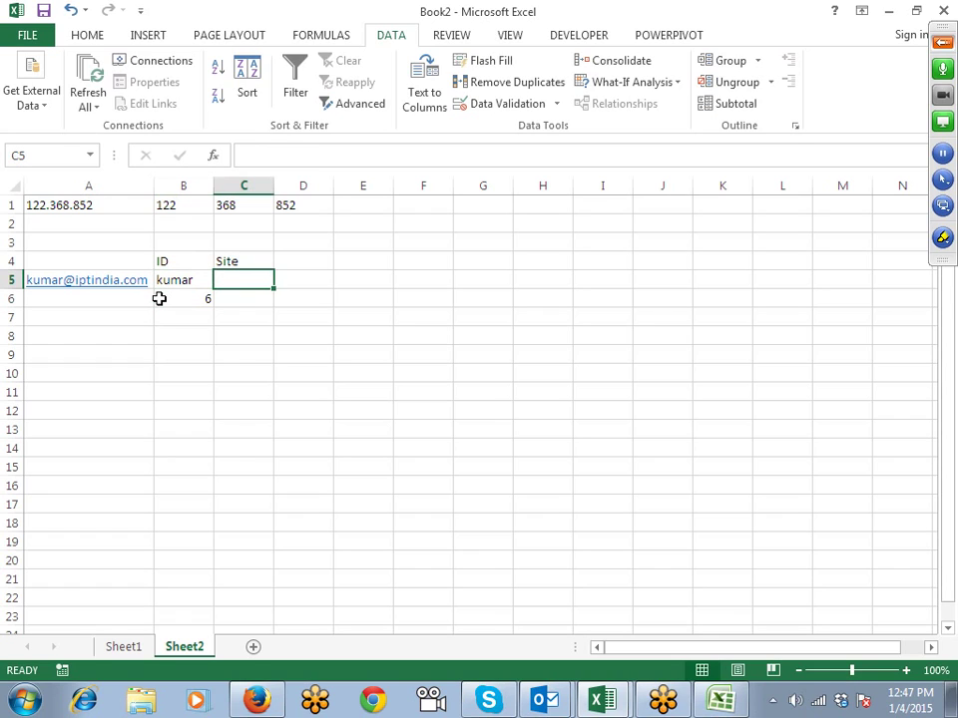
{"action": "type", "text": "=ri"}
{"action": "key", "text": "Tab"}
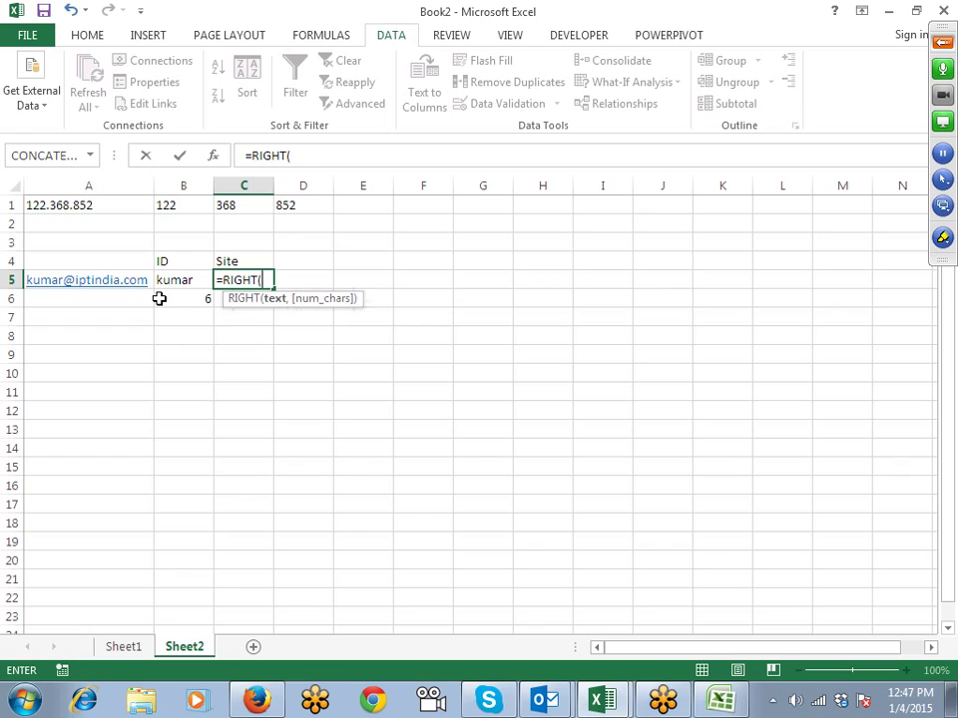
{"action": "key", "text": "Left"}
{"action": "key", "text": "Left"}
{"action": "type", "text": ","}
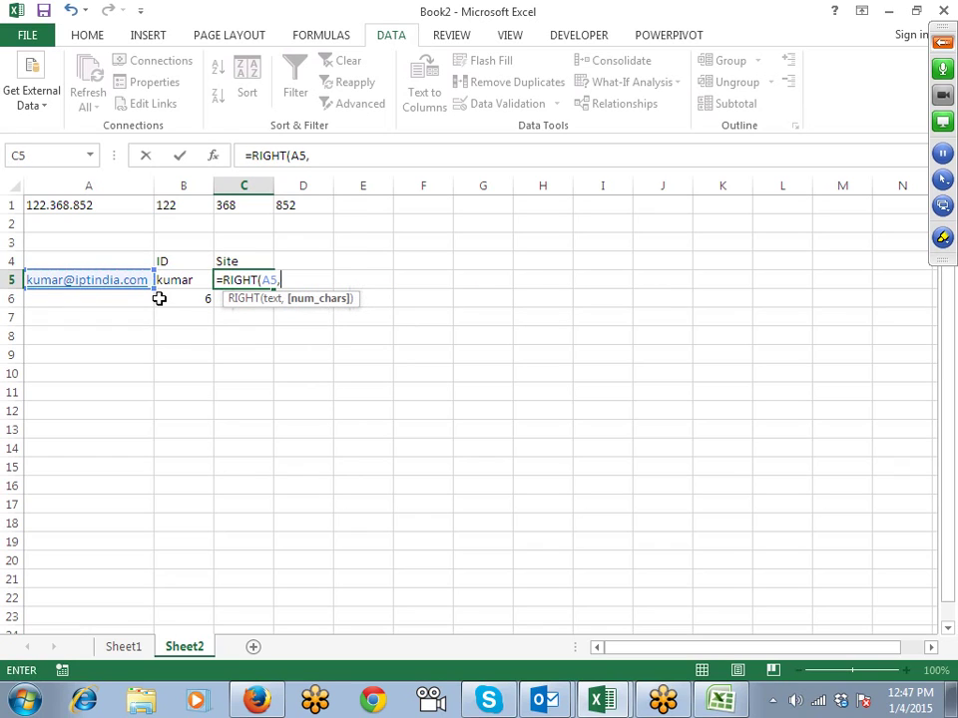
{"action": "type", "text": "len"}
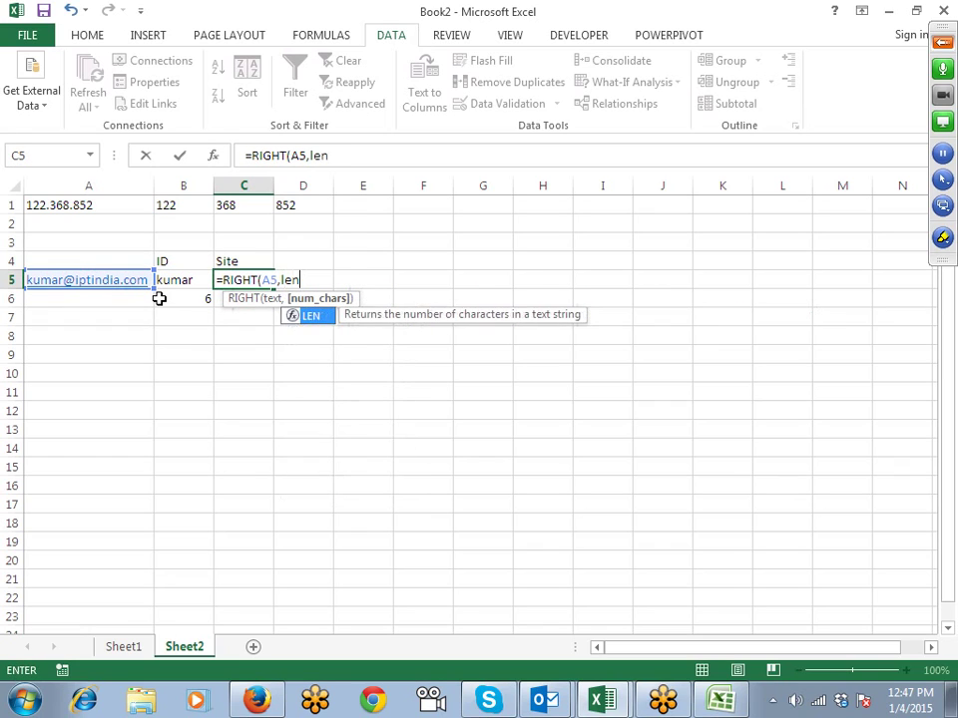
{"action": "key", "text": "Tab"}
{"action": "key", "text": "Left"}
{"action": "key", "text": "Left"}
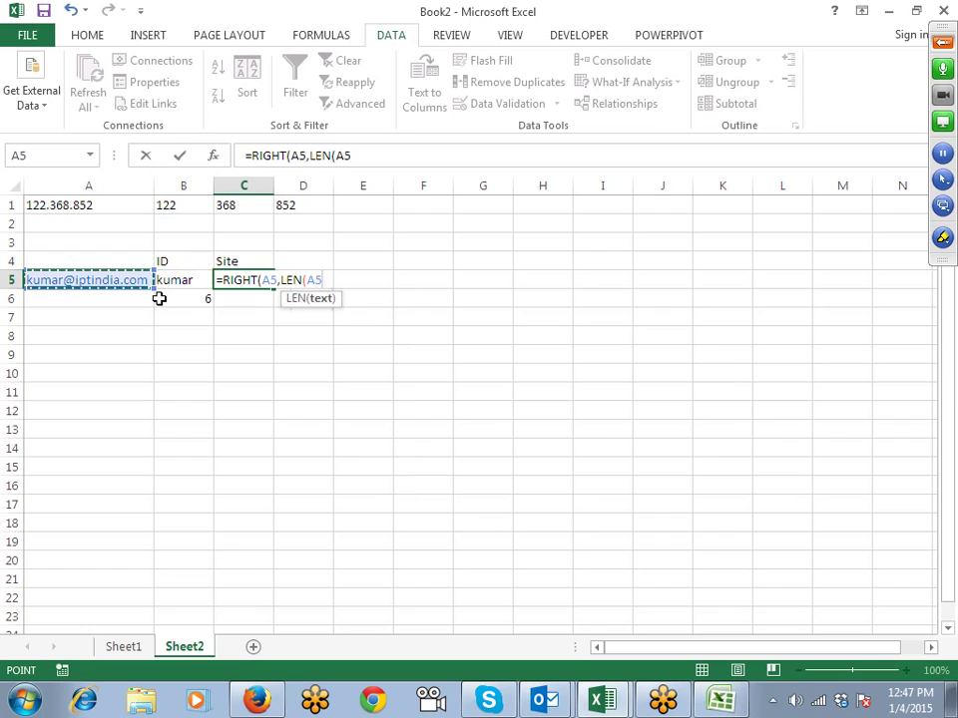
{"action": "type", "text": ")-"}
{"action": "left_click", "coordinate": [159, 298]}
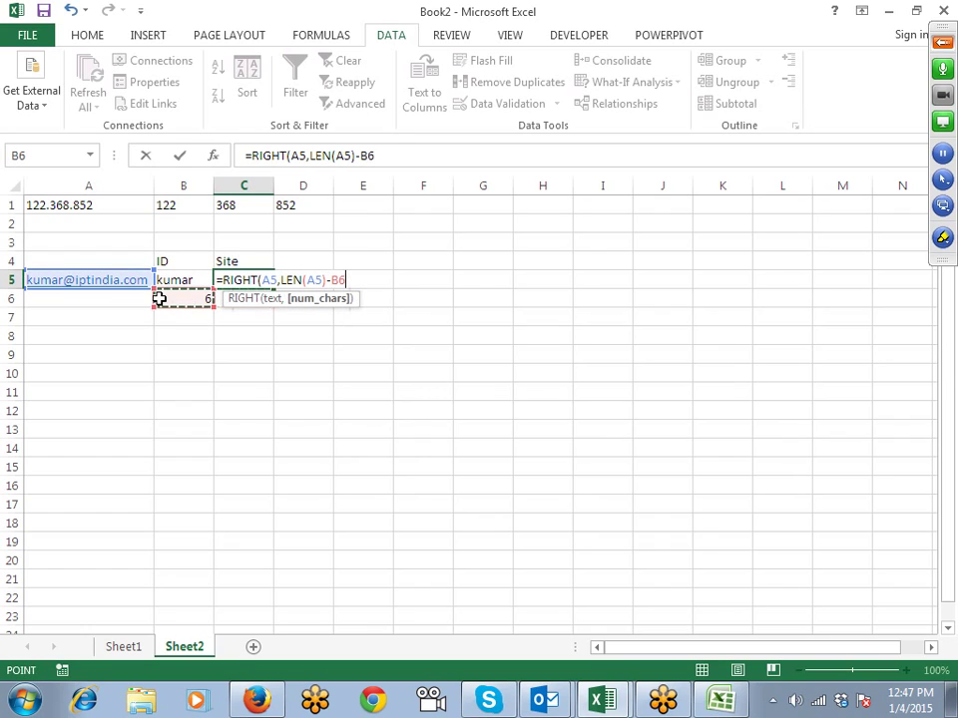
{"action": "key", "text": "Return"}
{"action": "key", "text": "Return"}
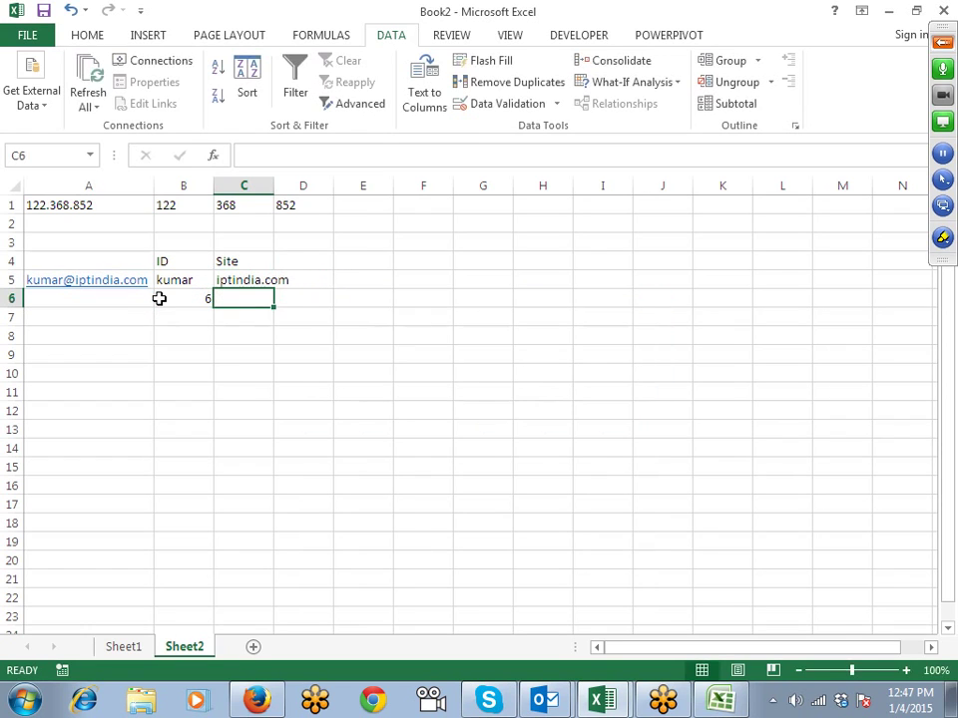
Step: Copy FIND("@",A5,1) from B6 and paste it over the B6 reference in B5
{"action": "key", "text": "Up"}
{"action": "key", "text": "Down"}
{"action": "left_click", "coordinate": [207, 293]}
{"action": "left_click", "coordinate": [249, 155]}
{"action": "left_click_drag", "start_coordinate": [249, 155], "coordinate": [397, 160]}
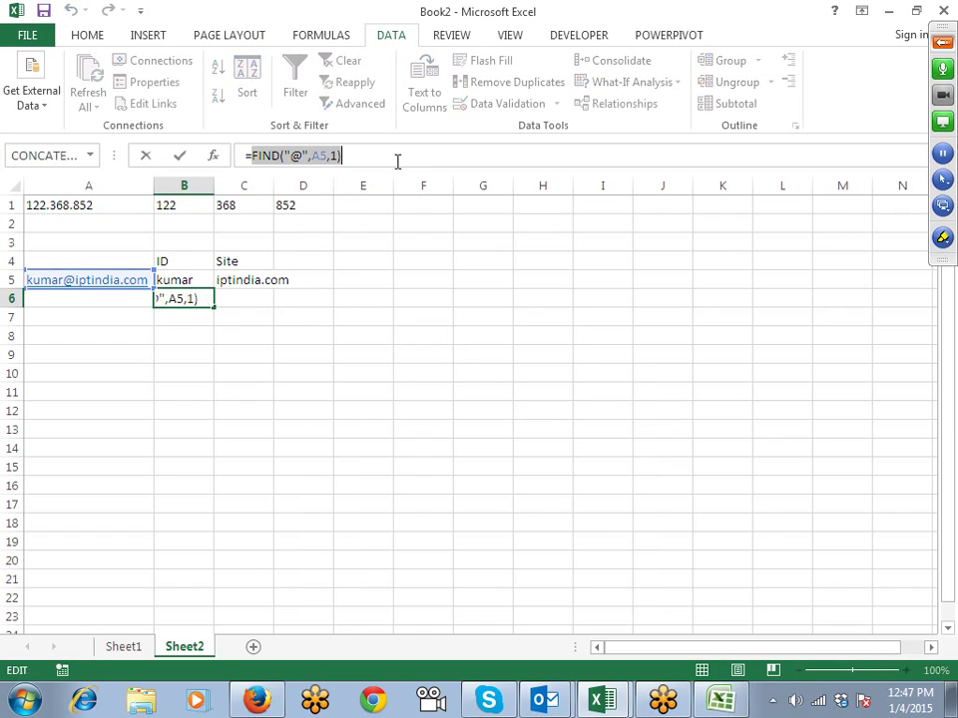
{"action": "left_click", "coordinate": [206, 280]}
{"action": "double_click", "coordinate": [307, 156]}
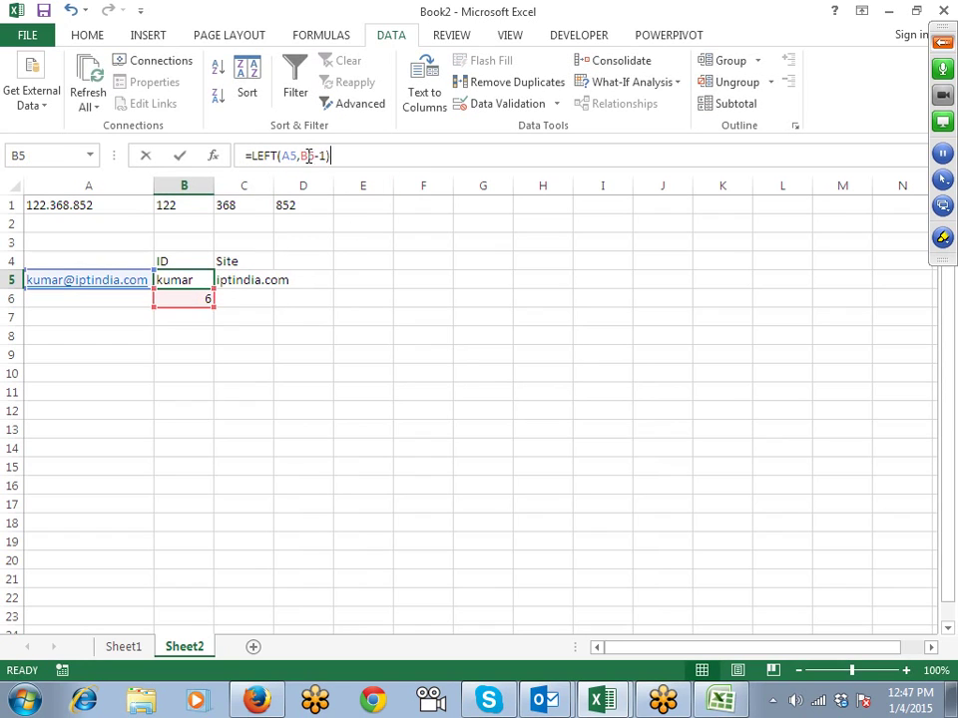
{"action": "key", "text": "ctrl+v"}
{"action": "key", "text": "Return"}
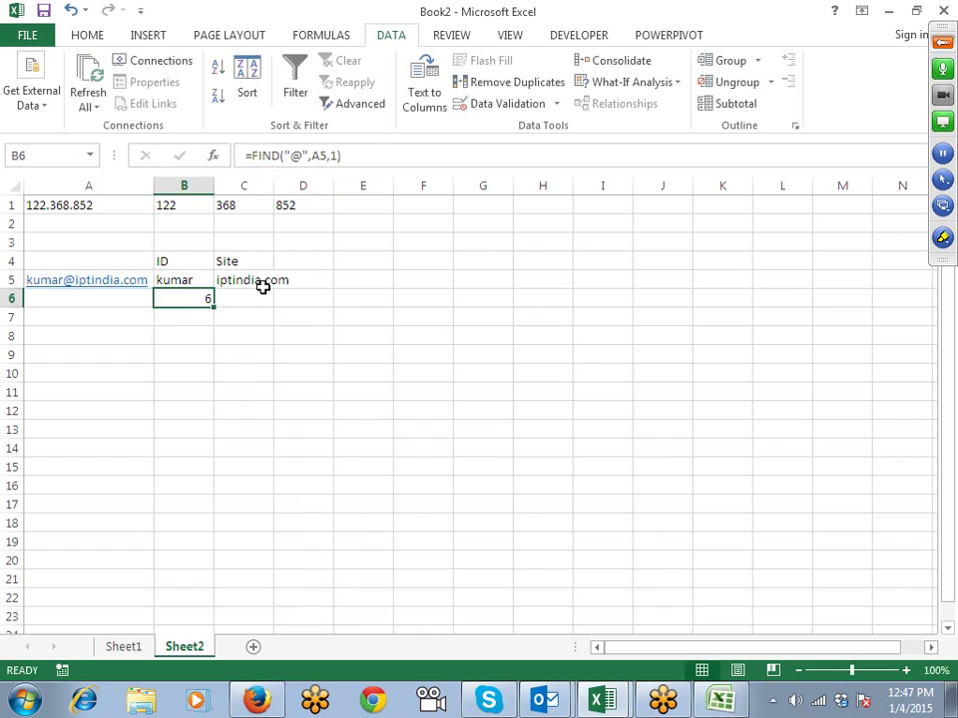
Step: Replace the B6 reference in C5 with the FIND expression, then clear helper cell B6
{"action": "left_click", "coordinate": [260, 283]}
{"action": "double_click", "coordinate": [368, 157]}
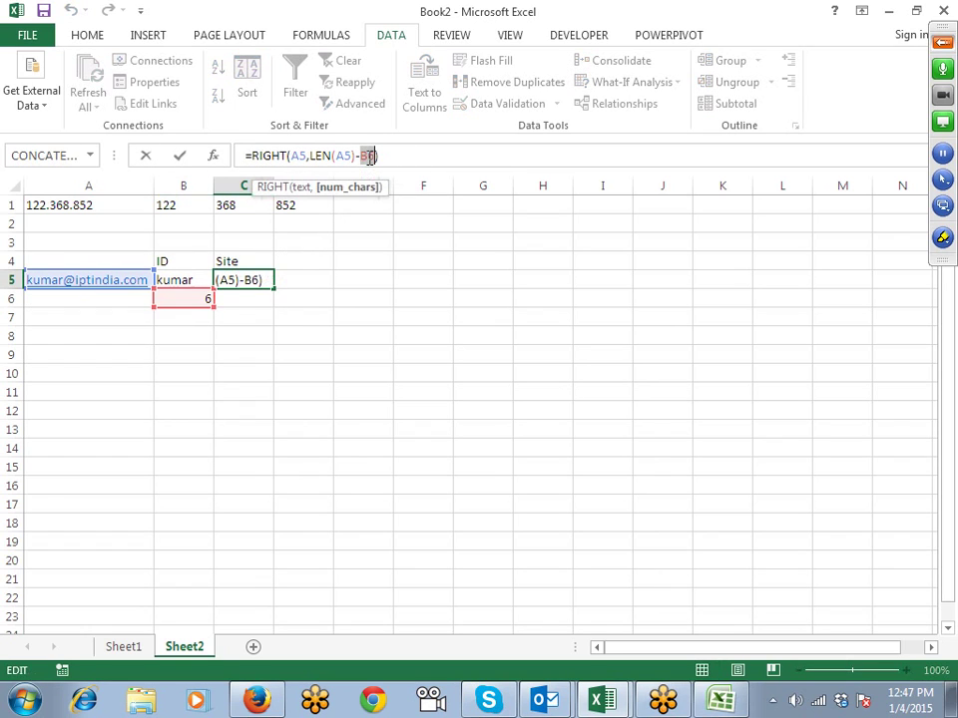
{"action": "key", "text": "ctrl+v"}
{"action": "key", "text": "Return"}
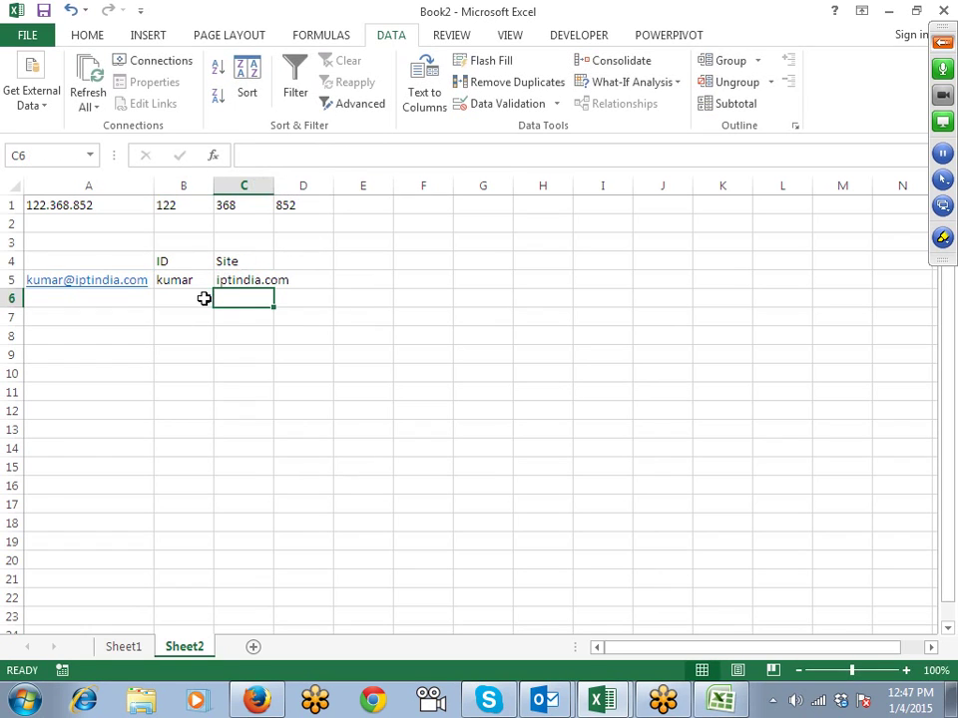
{"action": "left_click", "coordinate": [206, 298]}
{"action": "key", "text": "Delete"}
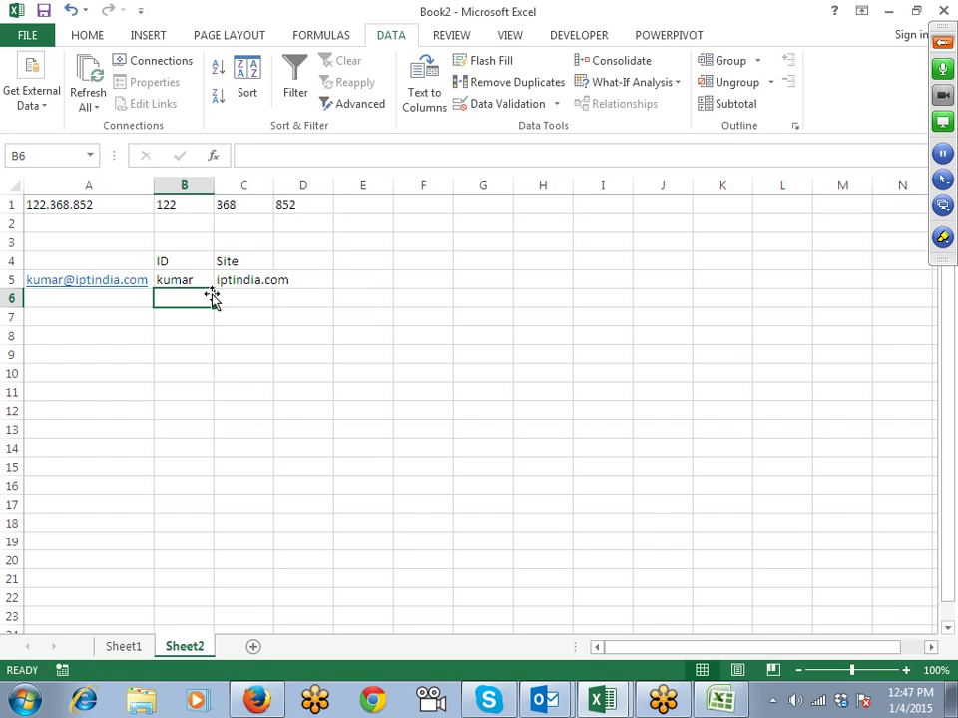
{"action": "left_click", "coordinate": [236, 351]}
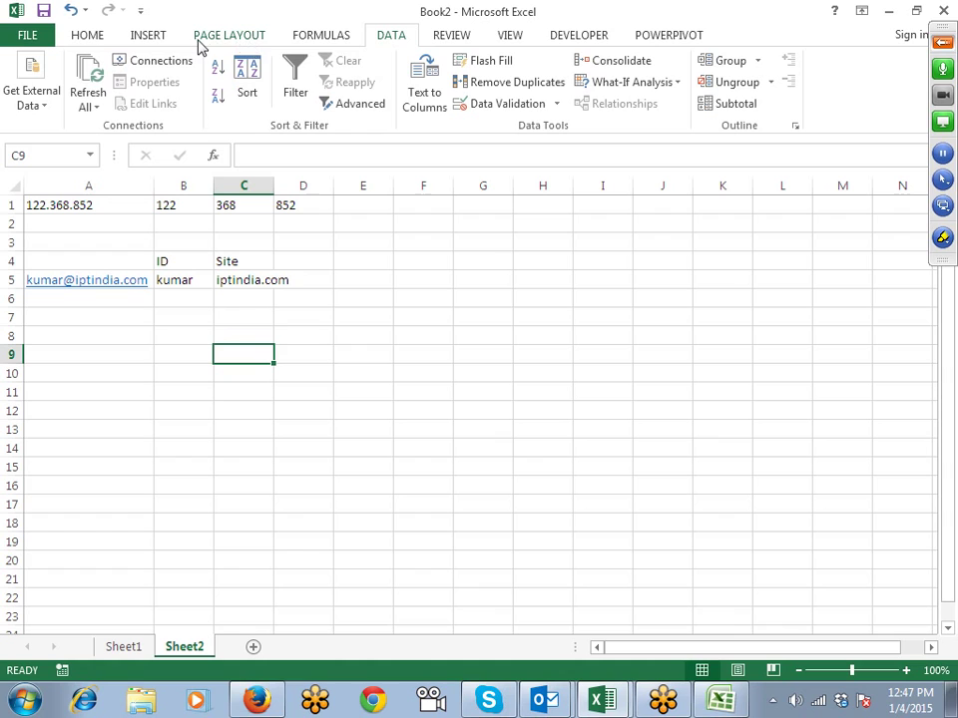
Step: Browse the Text functions list and inspect B5's FIND("@",A5,1)-1 character count
{"action": "left_click", "coordinate": [233, 38]}
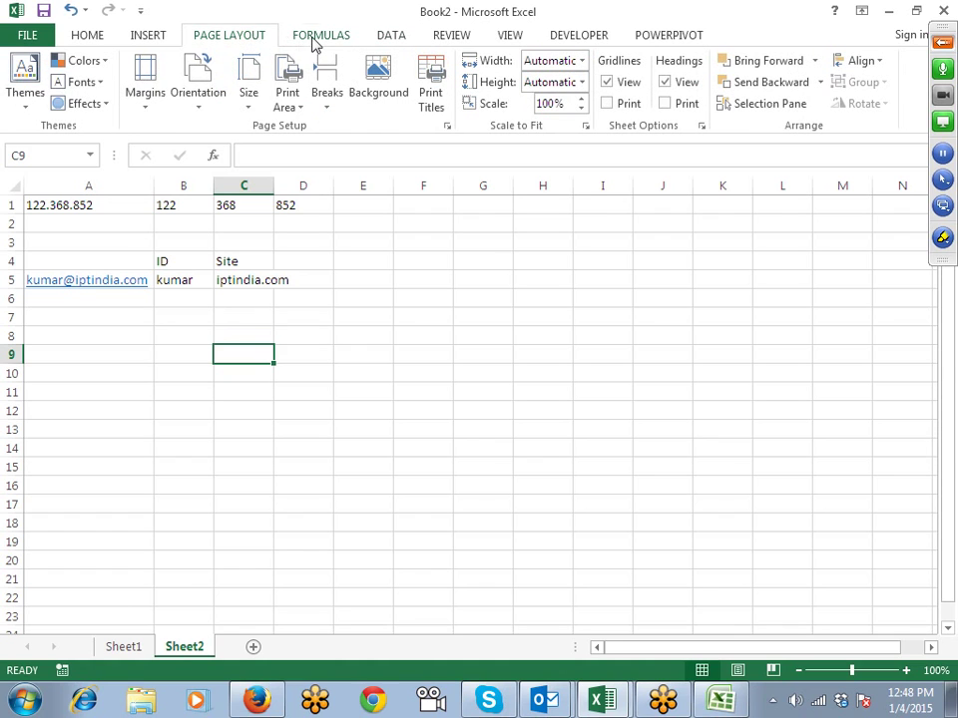
{"action": "left_click", "coordinate": [315, 38]}
{"action": "left_click", "coordinate": [190, 83]}
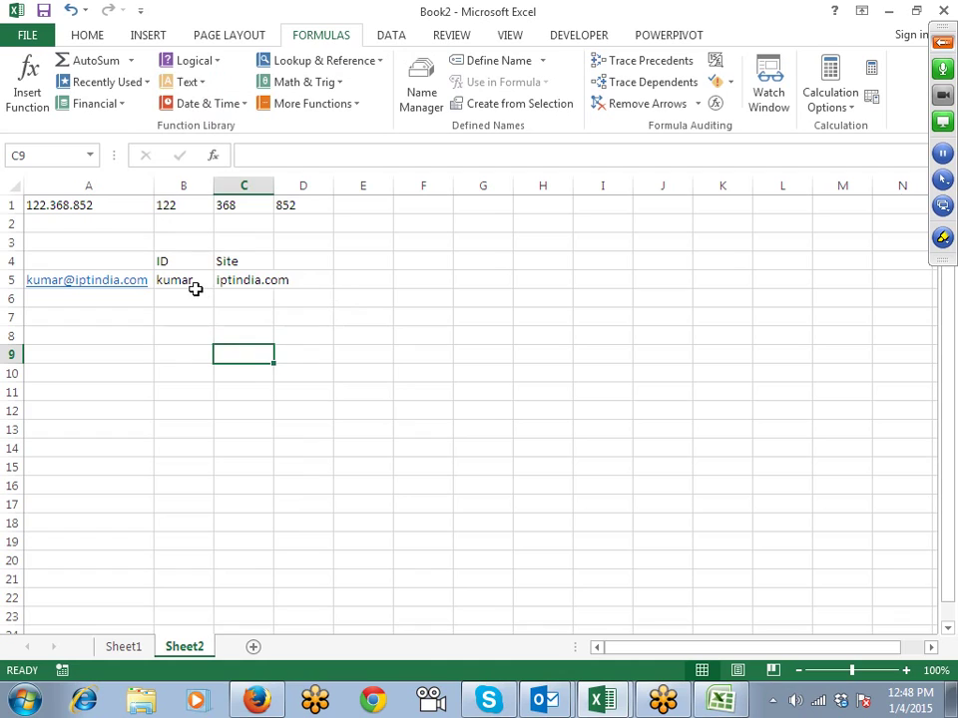
{"action": "left_click", "coordinate": [190, 282]}
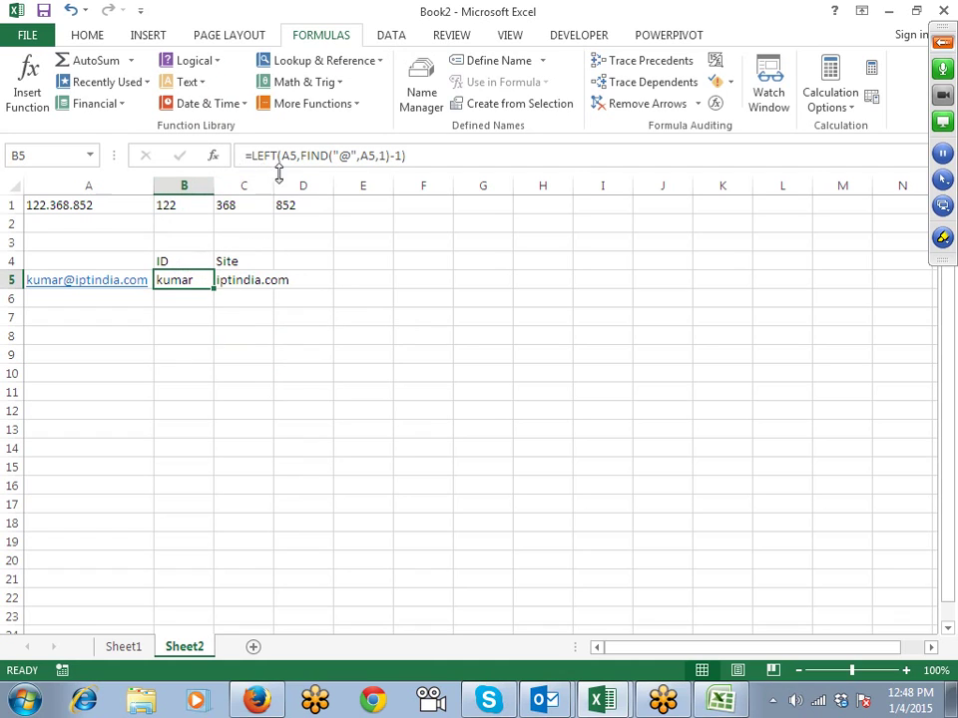
{"action": "double_click", "coordinate": [182, 282]}
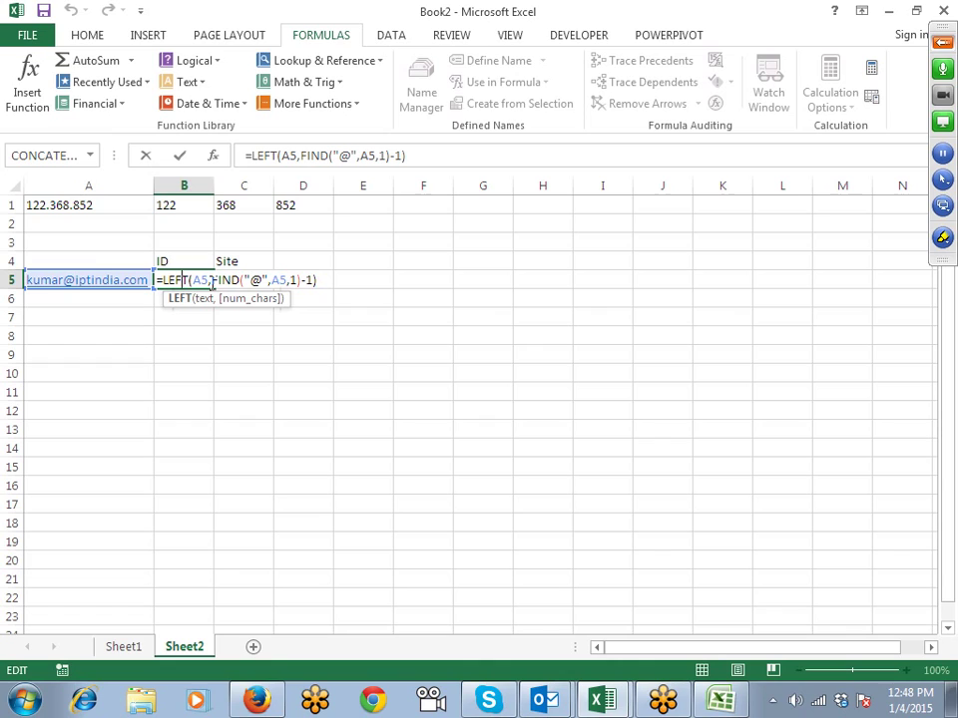
{"action": "left_click_drag", "start_coordinate": [213, 281], "coordinate": [309, 280]}
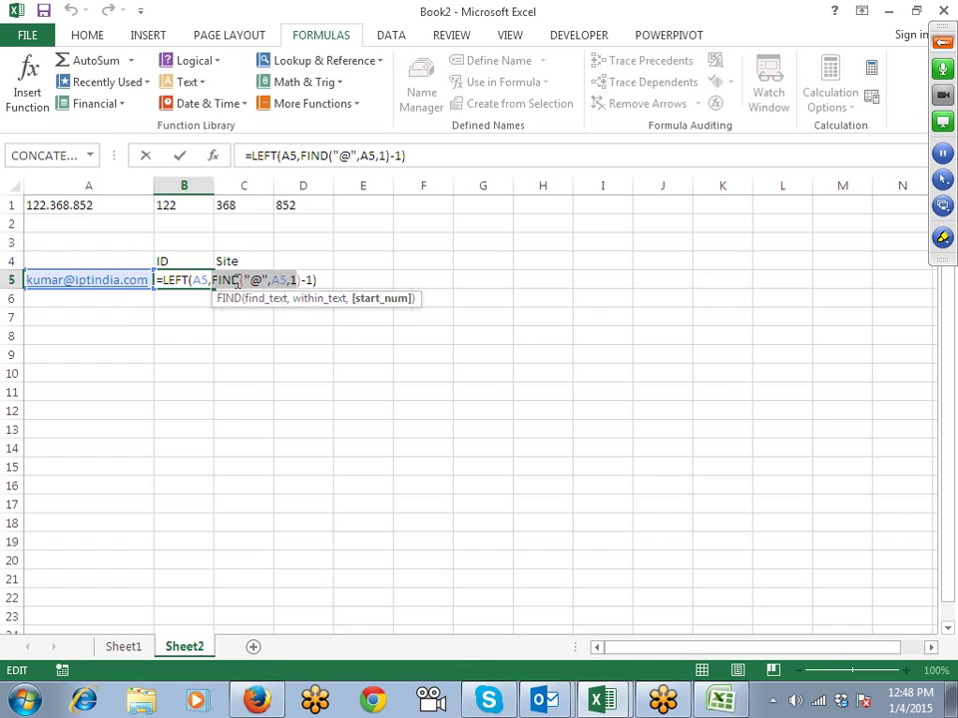
{"action": "left_click_drag", "start_coordinate": [213, 280], "coordinate": [312, 280]}
Step: Compare with B1's LEFT formula and its count argument 3, without changes
{"action": "left_click", "coordinate": [189, 205]}
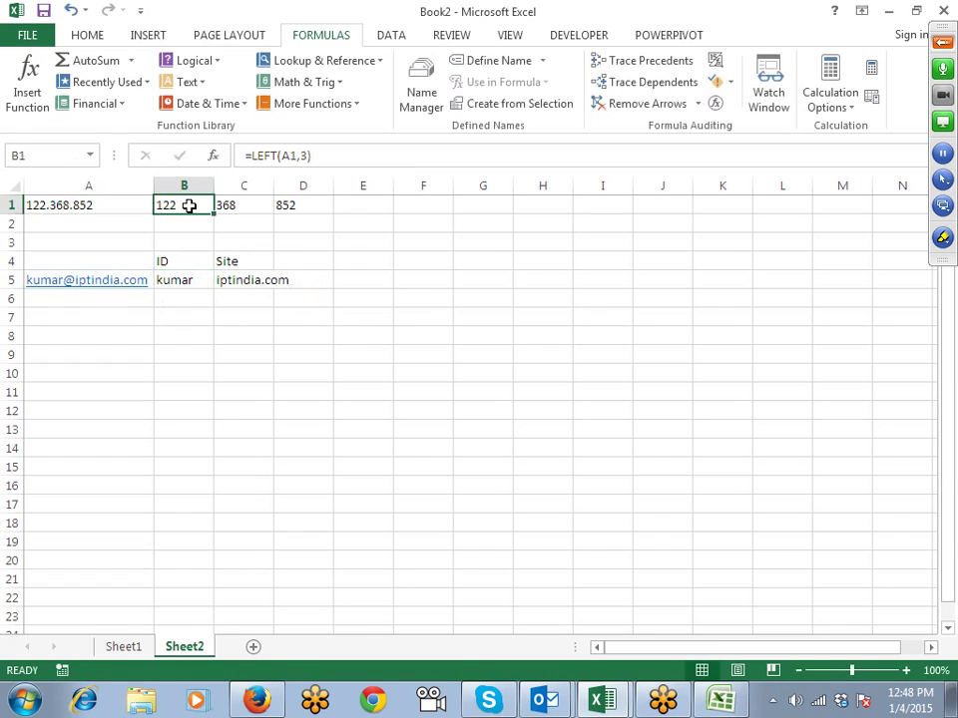
{"action": "left_click", "coordinate": [302, 155]}
{"action": "double_click", "coordinate": [302, 155]}
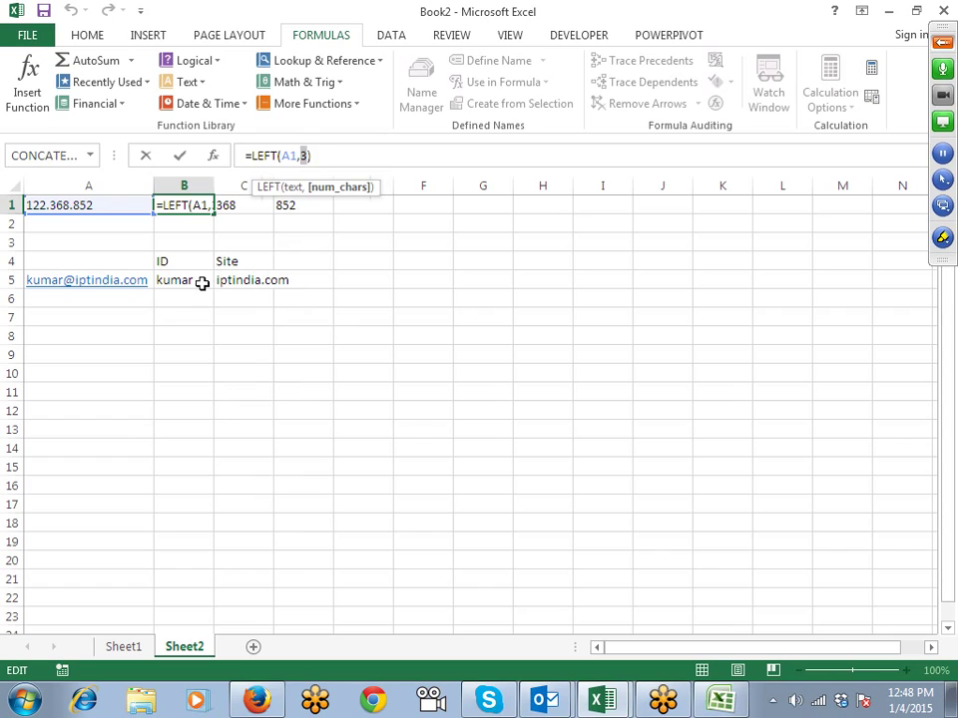
{"action": "key", "text": "Escape"}
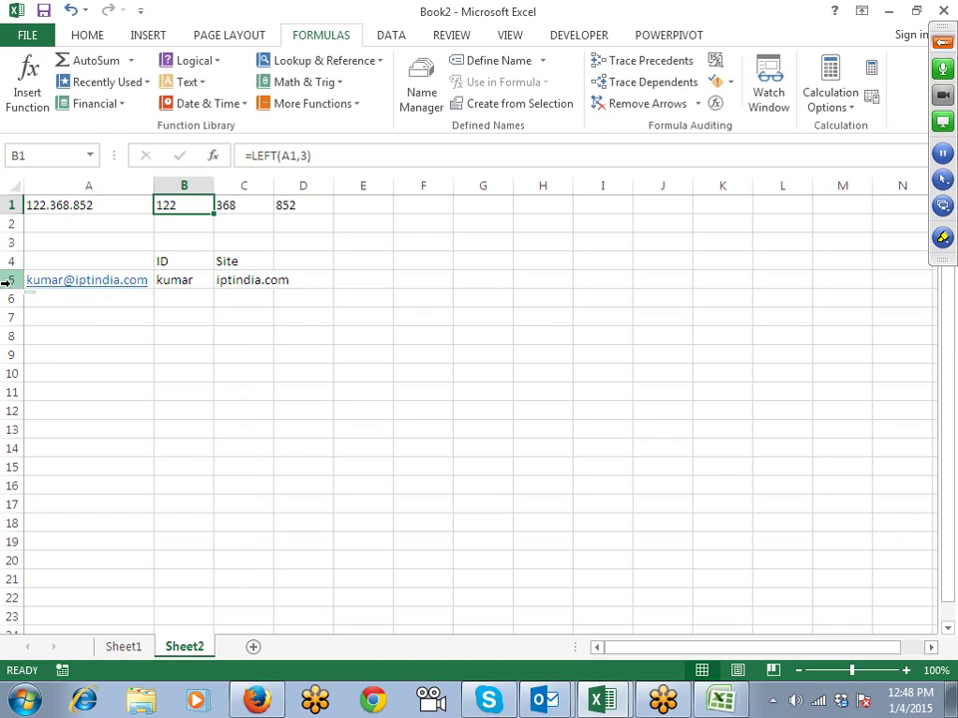
Step: Remove the -1 from B5's formula to compare results, then restore it
{"action": "double_click", "coordinate": [169, 280]}
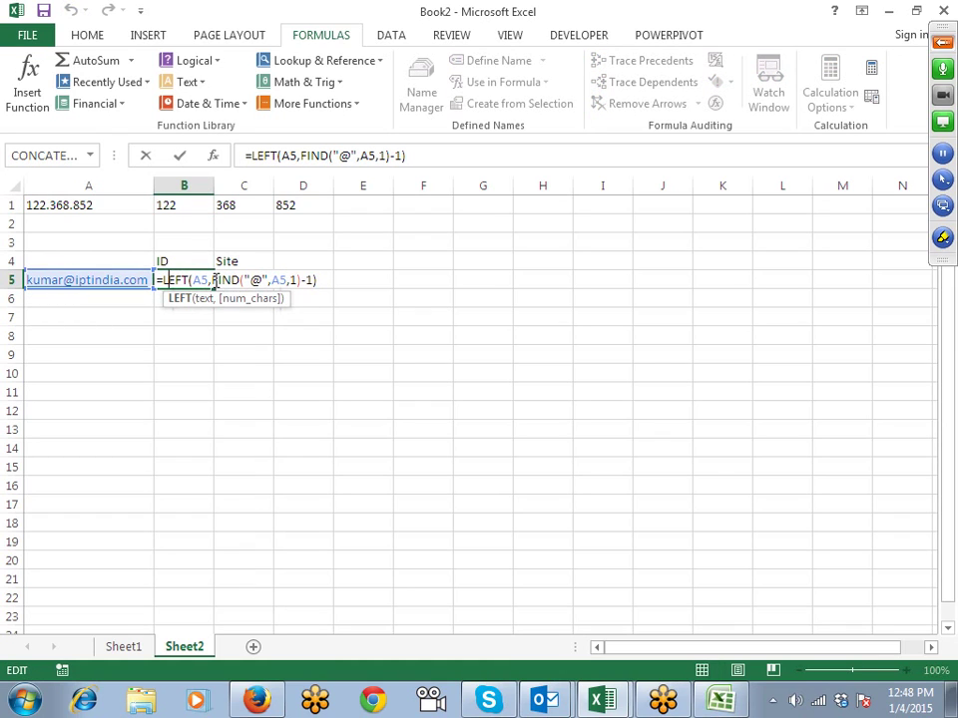
{"action": "left_click", "coordinate": [212, 281]}
{"action": "left_click_drag", "start_coordinate": [212, 280], "coordinate": [301, 281]}
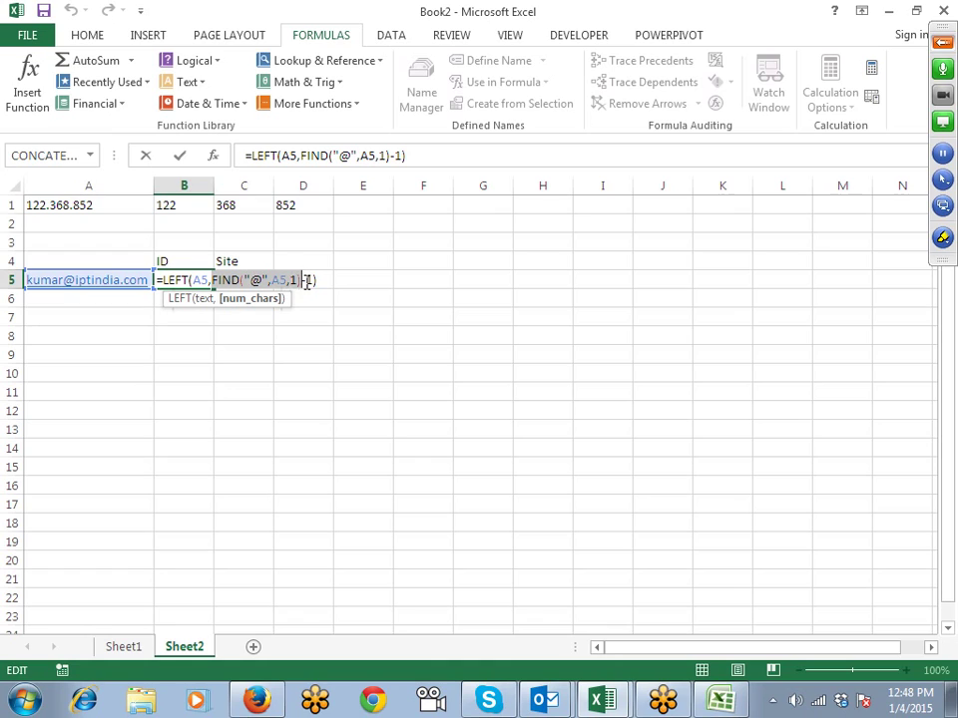
{"action": "left_click", "coordinate": [312, 282]}
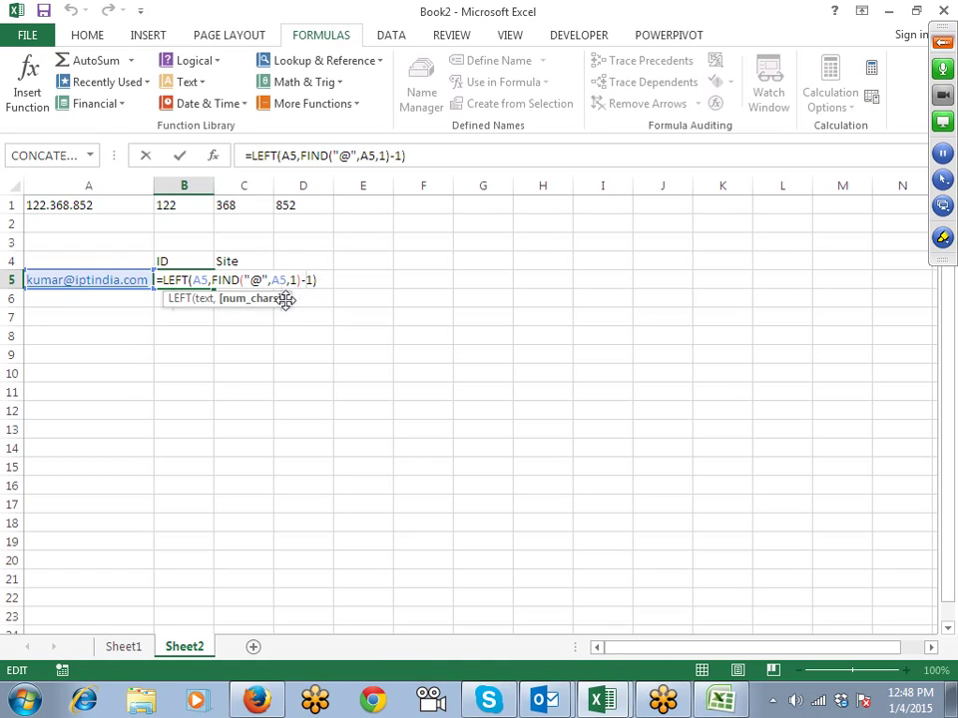
{"action": "key", "text": "BackSpace"}
{"action": "key", "text": "BackSpace"}
{"action": "key", "text": "Return"}
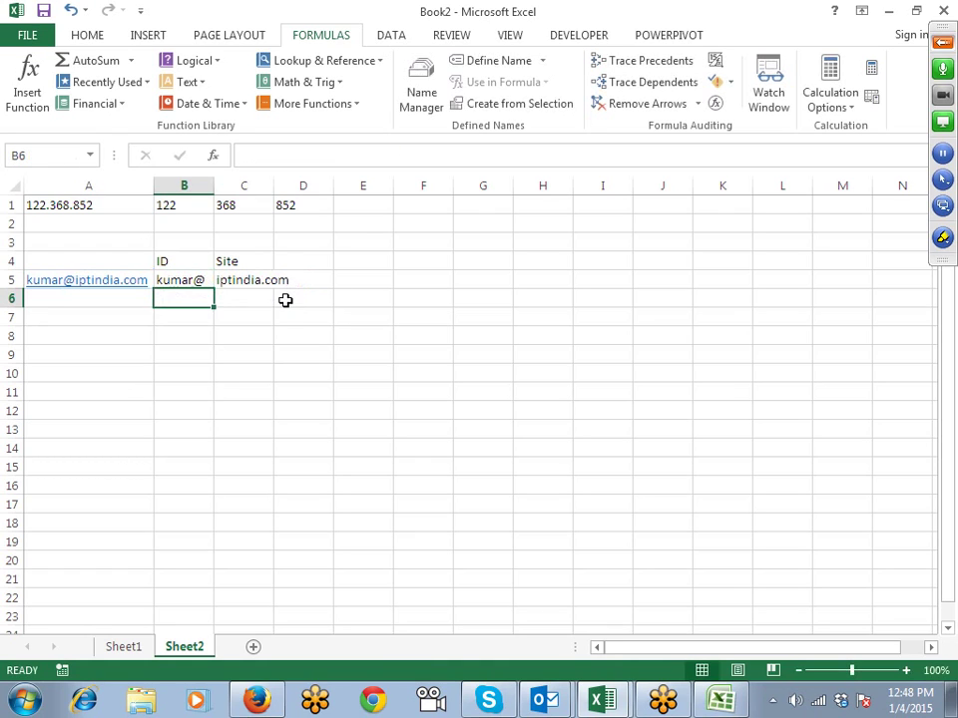
{"action": "key", "text": "Up"}
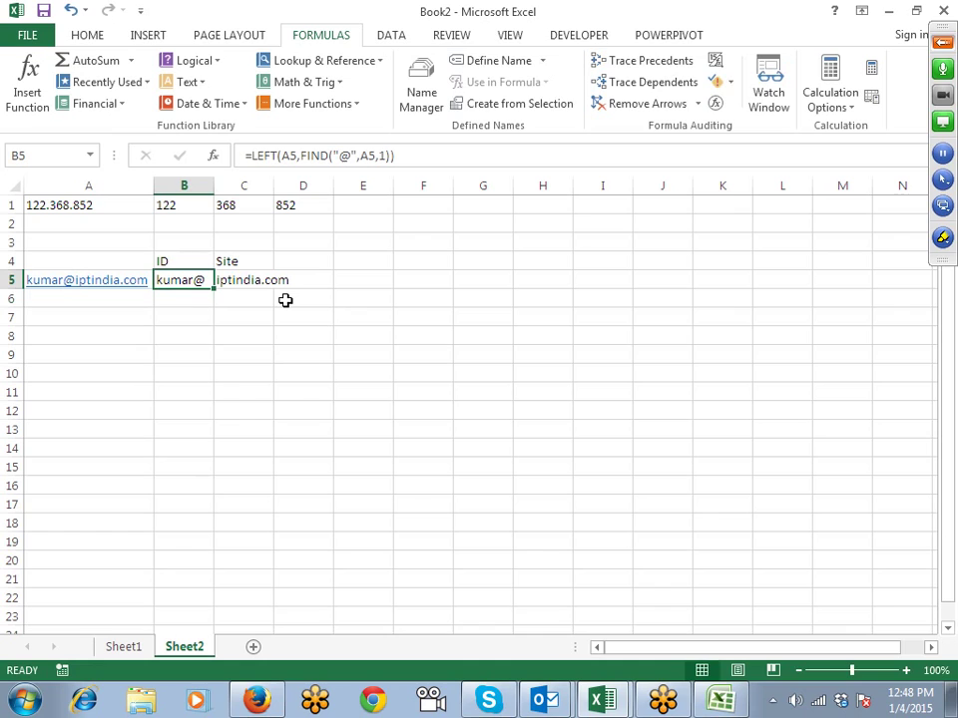
{"action": "key", "text": "F2"}
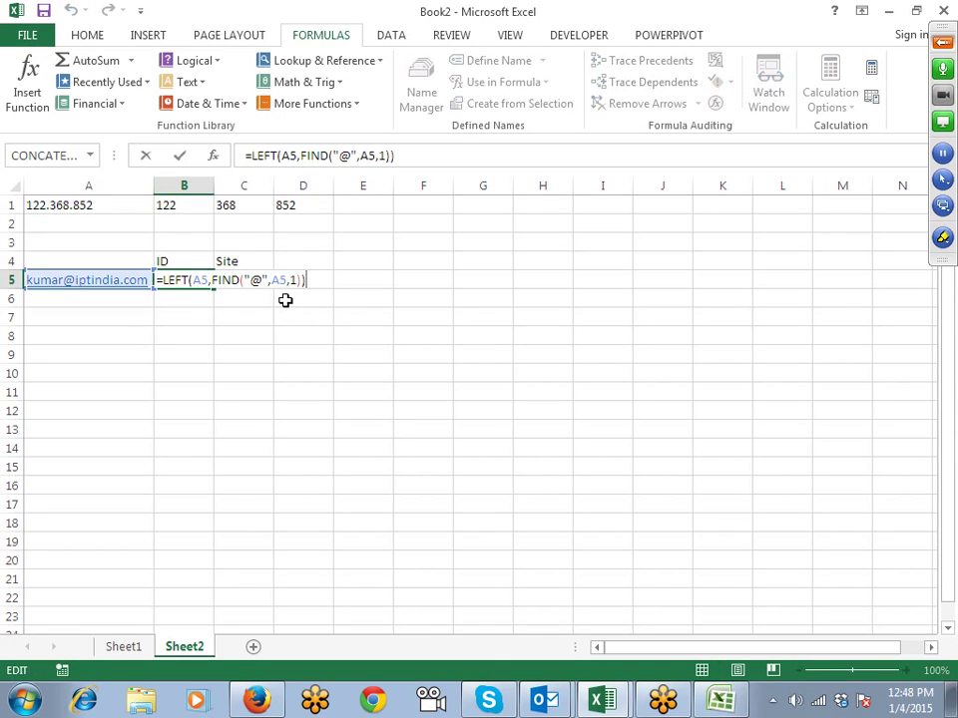
{"action": "type", "text": "-1"}
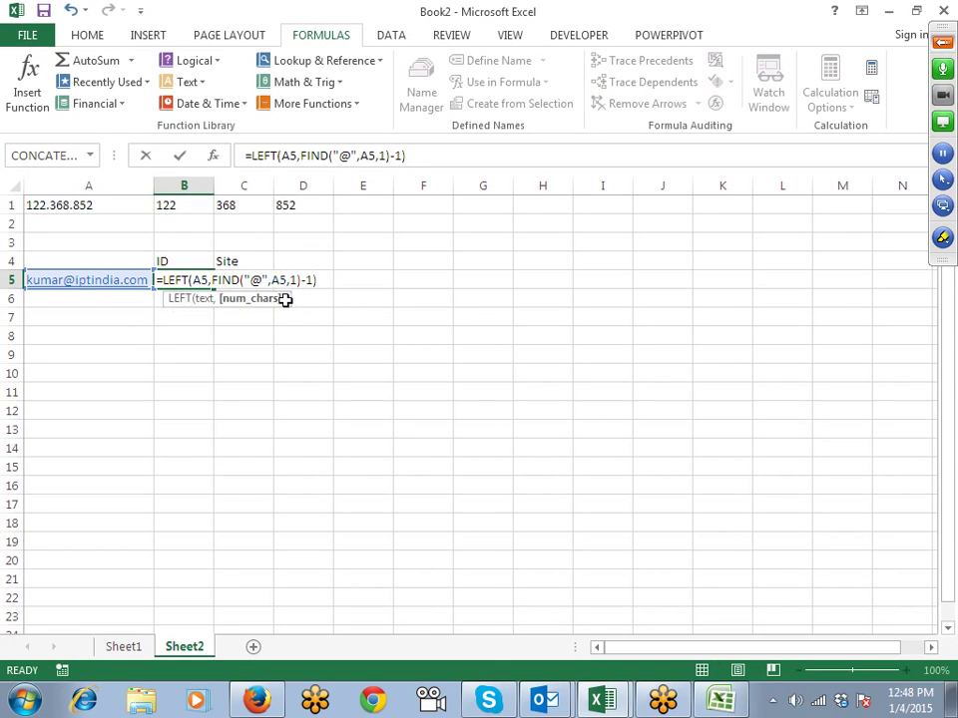
{"action": "key", "text": "ctrl+Return"}
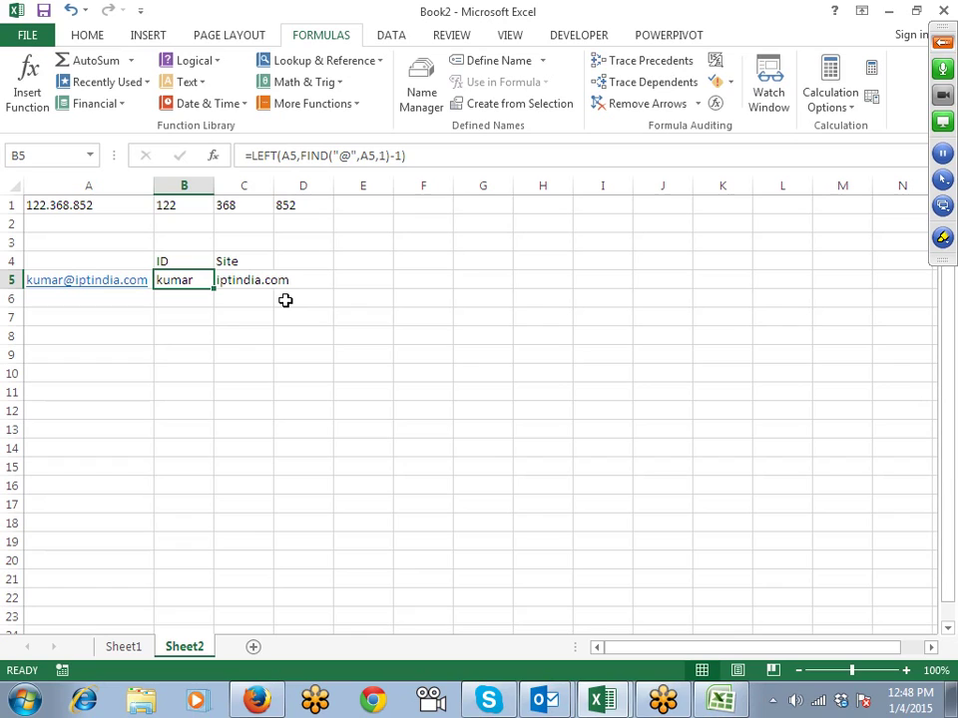
{"action": "key", "text": "Right"}
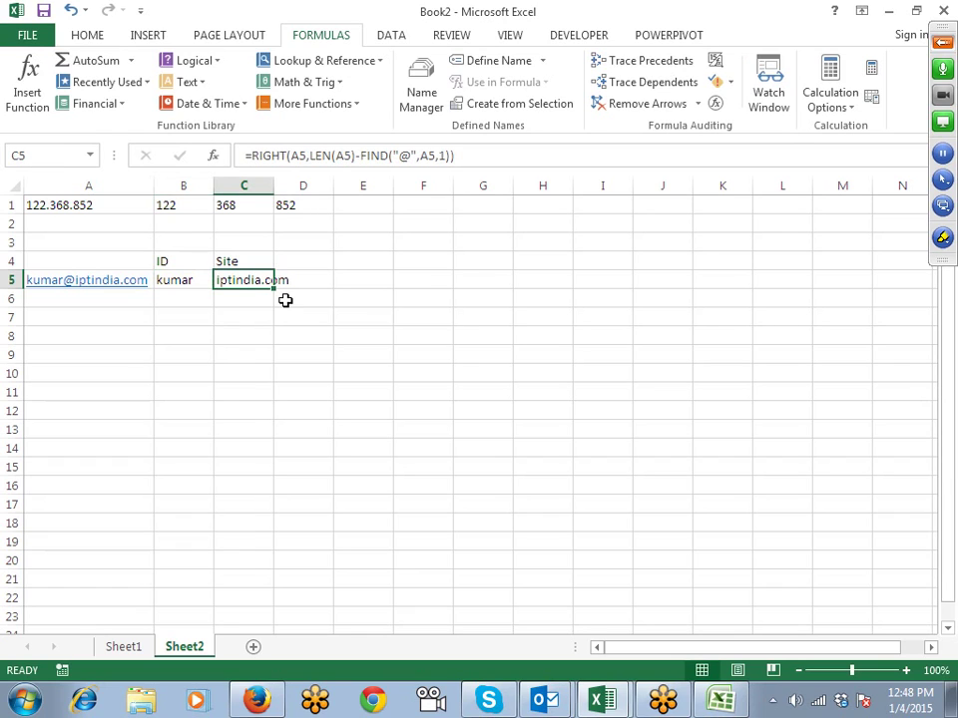
Step: Step through the LEN and FIND parts of C5's RIGHT formula and leave it unchanged
{"action": "key", "text": "F2"}
{"action": "key", "text": "Left"}
{"action": "key", "text": "Left"}
{"action": "key", "text": "Left"}
{"action": "key", "text": "Left"}
{"action": "key", "text": "Left"}
{"action": "key", "text": "Left"}
{"action": "key", "text": "Left"}
{"action": "key", "text": "Left"}
{"action": "key", "text": "Left"}
{"action": "key", "text": "Left"}
{"action": "key", "text": "Left"}
{"action": "key", "text": "Left"}
{"action": "key", "text": "Left"}
{"action": "key", "text": "Left"}
{"action": "key", "text": "Left"}
{"action": "key", "text": "Left"}
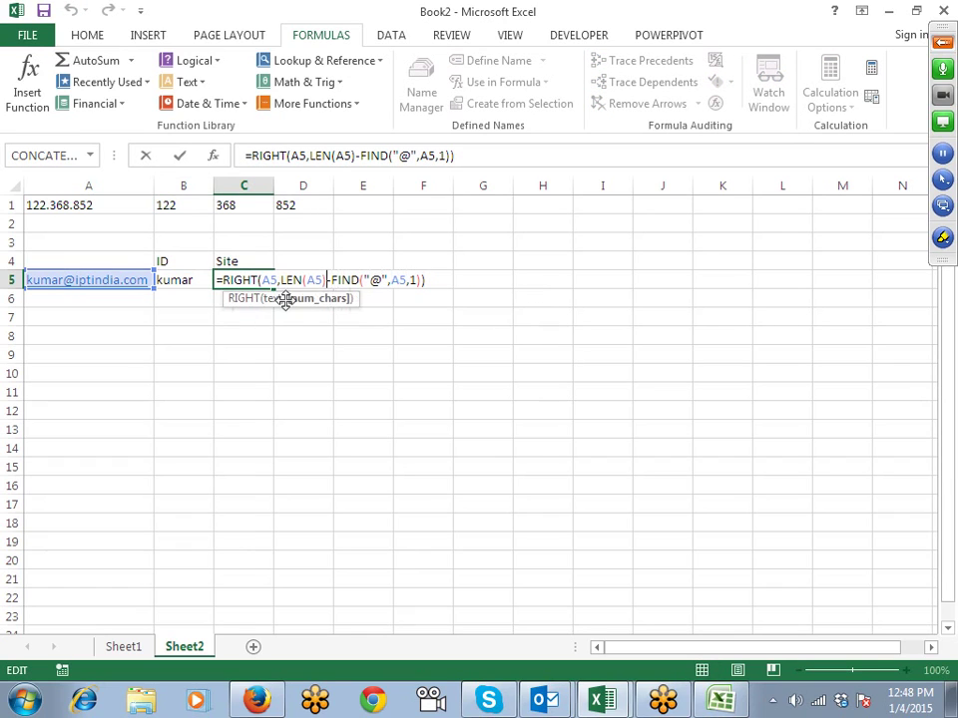
{"action": "key", "text": "Left"}
{"action": "key", "text": "Left"}
{"action": "key", "text": "Left"}
{"action": "key", "text": "Left"}
{"action": "key", "text": "shift+Right"}
{"action": "key", "text": "shift+Right"}
{"action": "key", "text": "shift+Right"}
{"action": "key", "text": "shift+Right"}
{"action": "key", "text": "shift+Right"}
{"action": "key", "text": "shift+Right"}
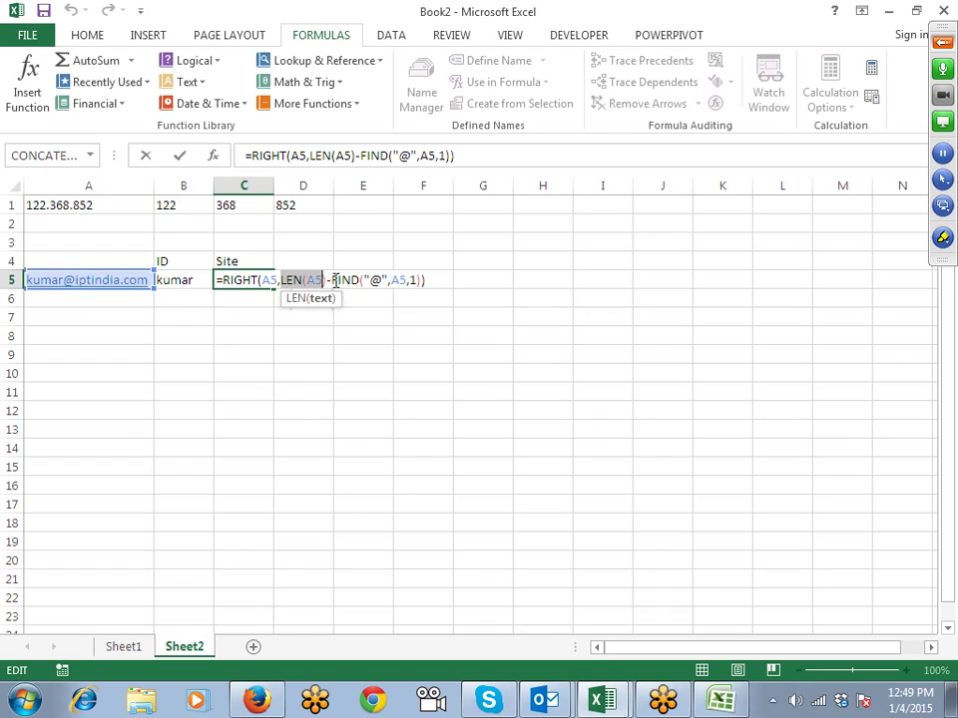
{"action": "left_click_drag", "start_coordinate": [331, 280], "coordinate": [419, 280]}
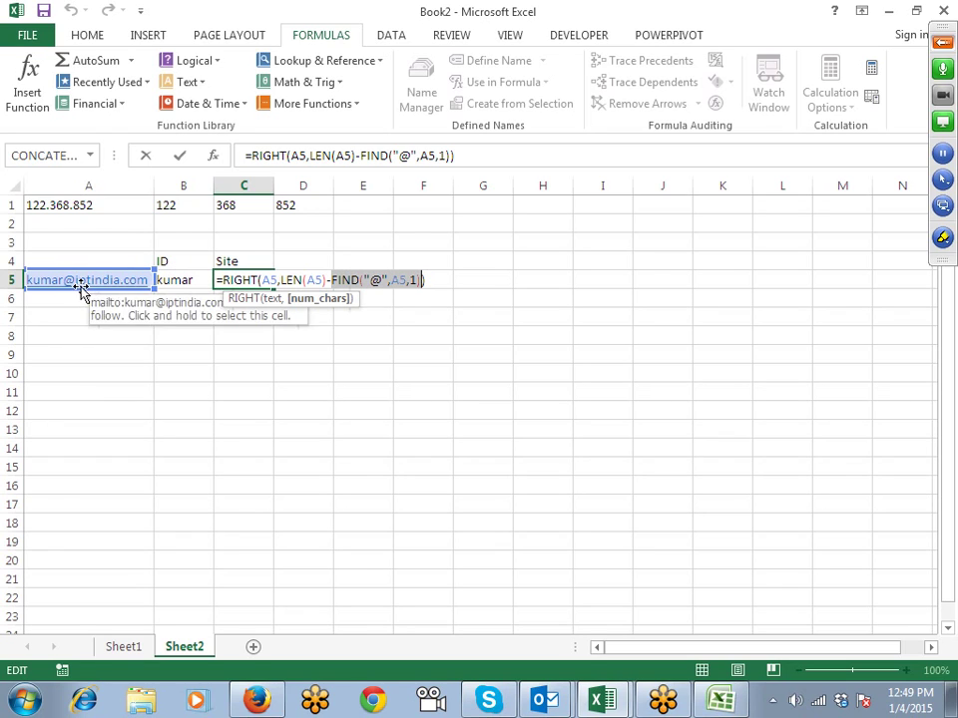
{"action": "key", "text": "Return"}
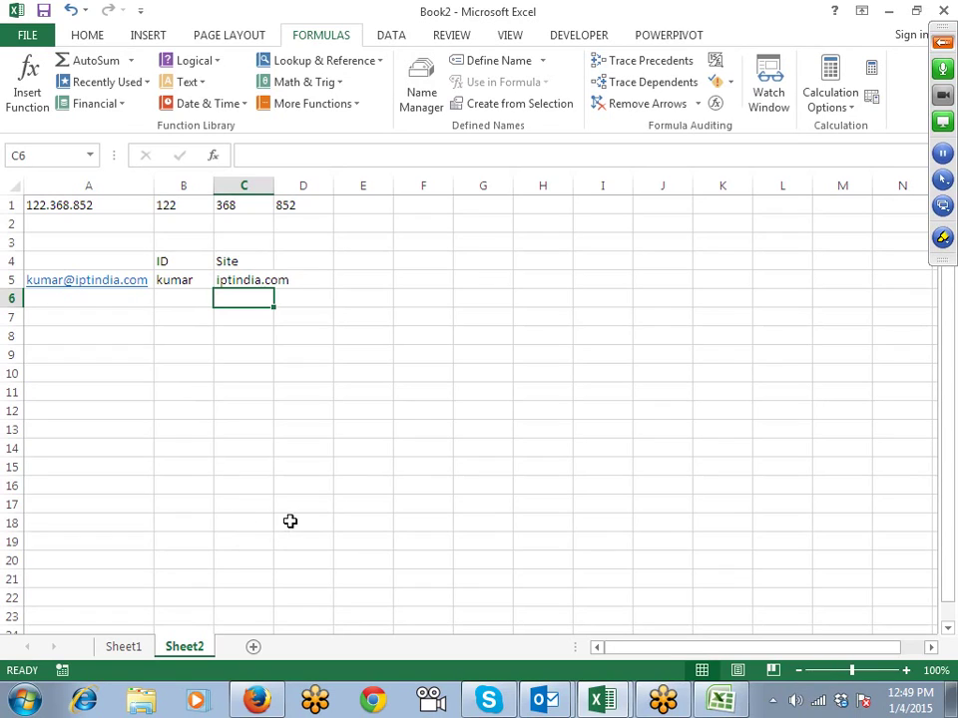
Step: Add a new Sheet3 and narrow its first several columns
{"action": "left_click", "coordinate": [252, 648]}
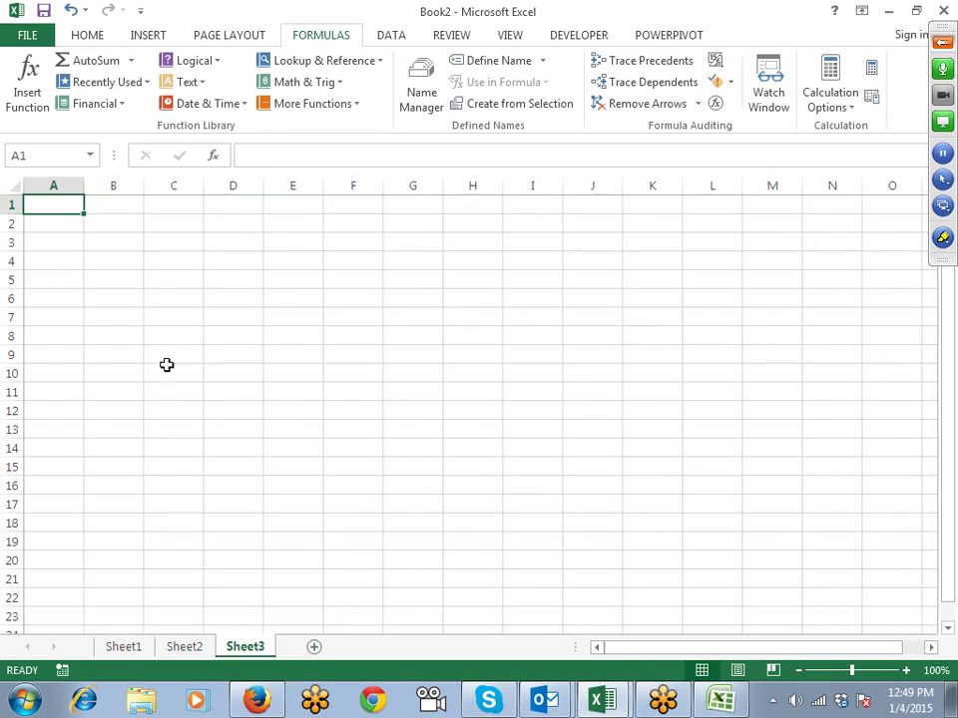
{"action": "left_click_drag", "start_coordinate": [56, 186], "coordinate": [514, 187]}
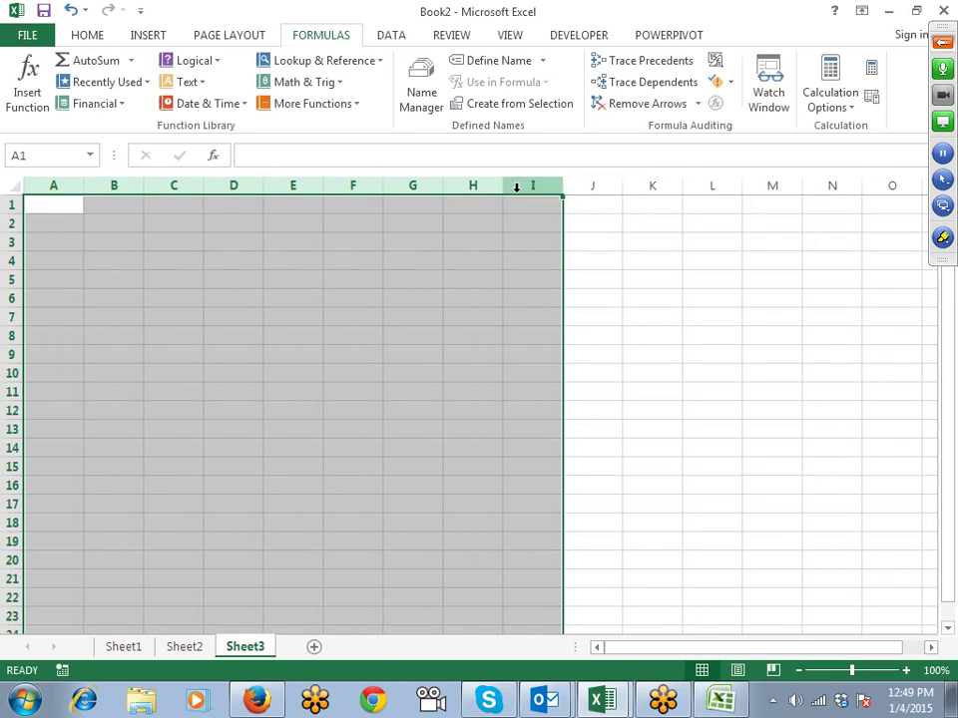
{"action": "left_click_drag", "start_coordinate": [62, 184], "coordinate": [831, 188]}
{"action": "left_click", "coordinate": [227, 281]}
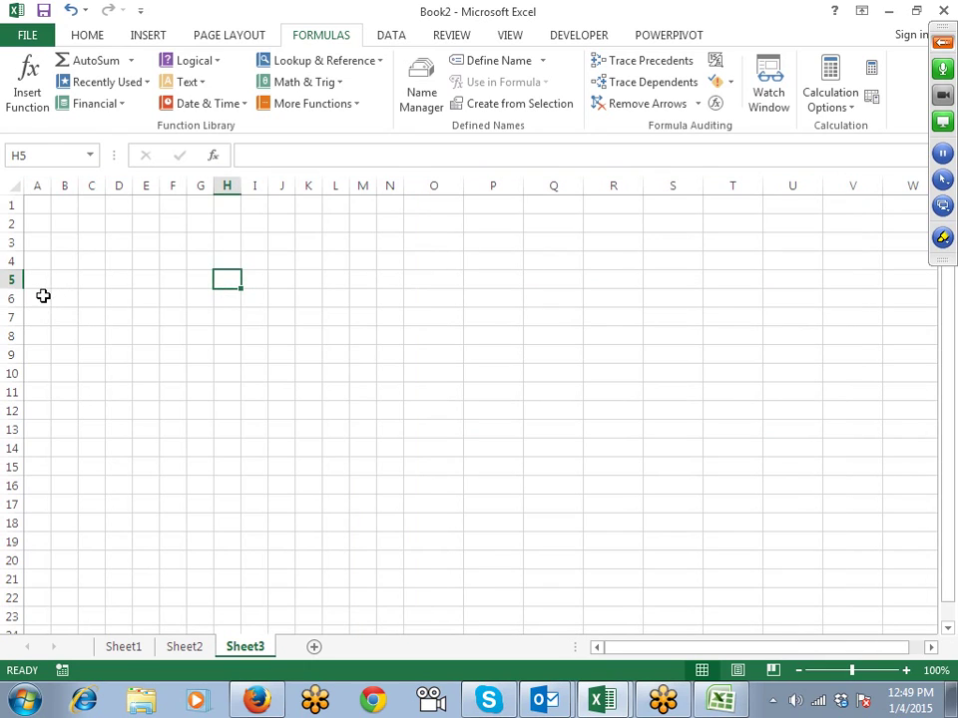
Step: Merge and centre A5:D5 with the heading First Name
{"action": "left_click_drag", "start_coordinate": [42, 297], "coordinate": [125, 281]}
{"action": "left_click", "coordinate": [88, 36]}
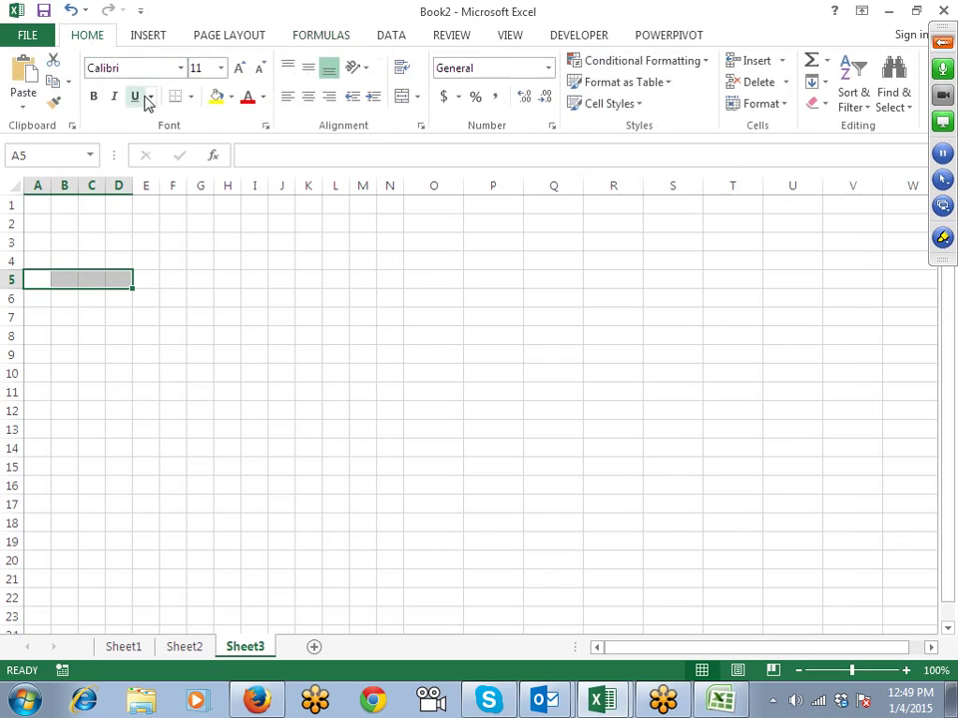
{"action": "left_click", "coordinate": [403, 100]}
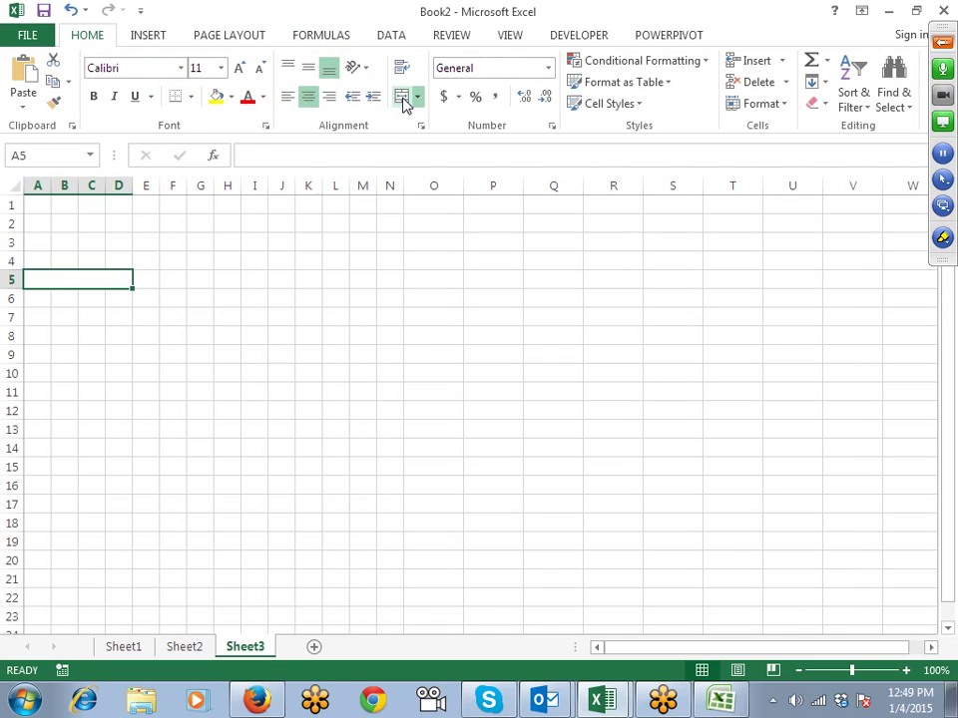
{"action": "type", "text": "First "}
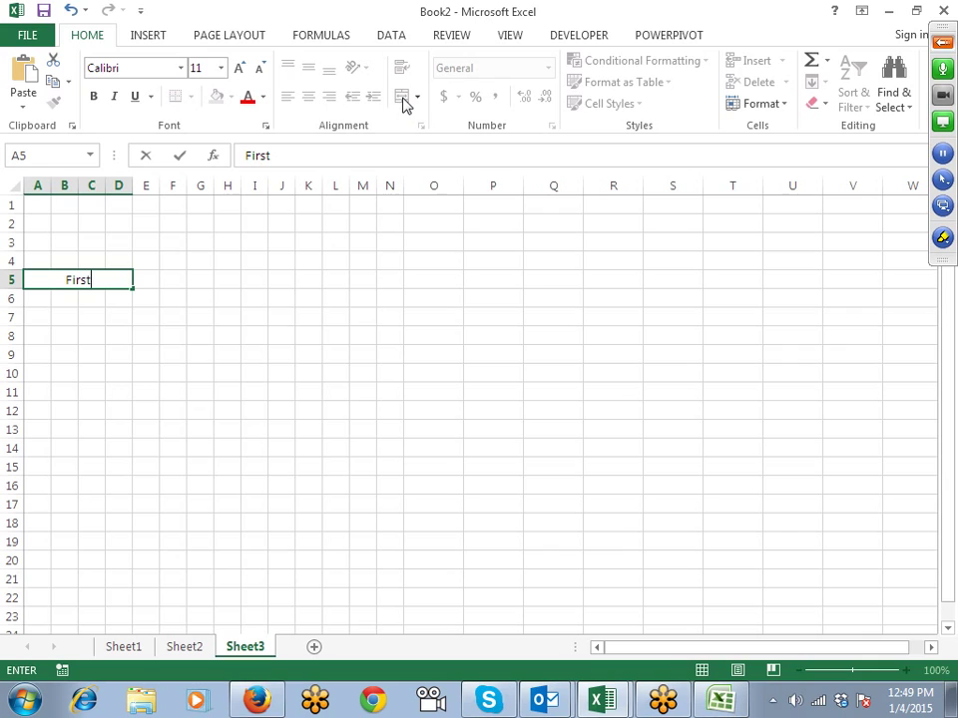
{"action": "type", "text": "Name"}
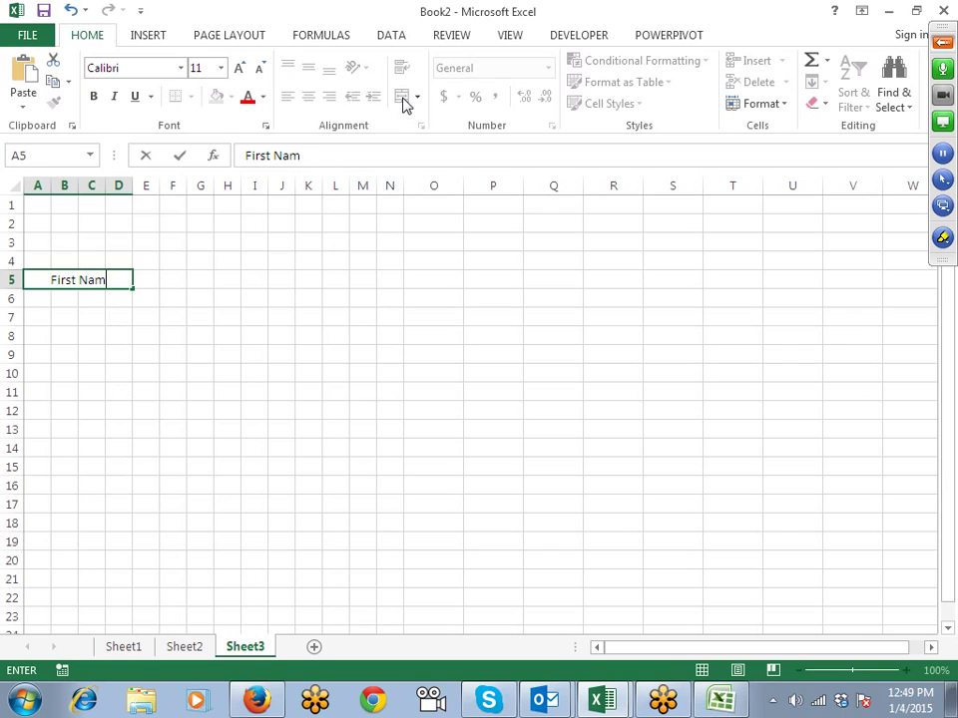
{"action": "key", "text": "Return"}
Step: Type a sample person's full name into O4
{"action": "key", "text": "Right"}
{"action": "key", "text": "Right"}
{"action": "key", "text": "Right"}
{"action": "key", "text": "Right"}
{"action": "key", "text": "Right"}
{"action": "key", "text": "Right"}
{"action": "key", "text": "Right"}
{"action": "key", "text": "Right"}
{"action": "key", "text": "Right"}
{"action": "key", "text": "Right"}
{"action": "key", "text": "Right"}
{"action": "key", "text": "Right"}
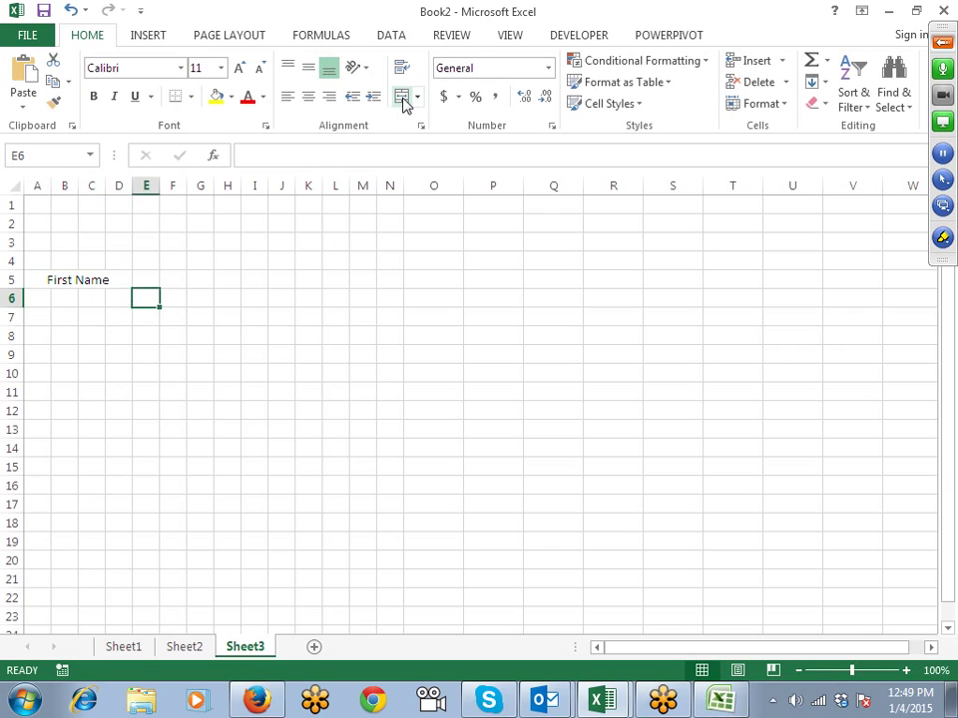
{"action": "key", "text": "Right"}
{"action": "key", "text": "Right"}
{"action": "key", "text": "Up"}
{"action": "key", "text": "Up"}
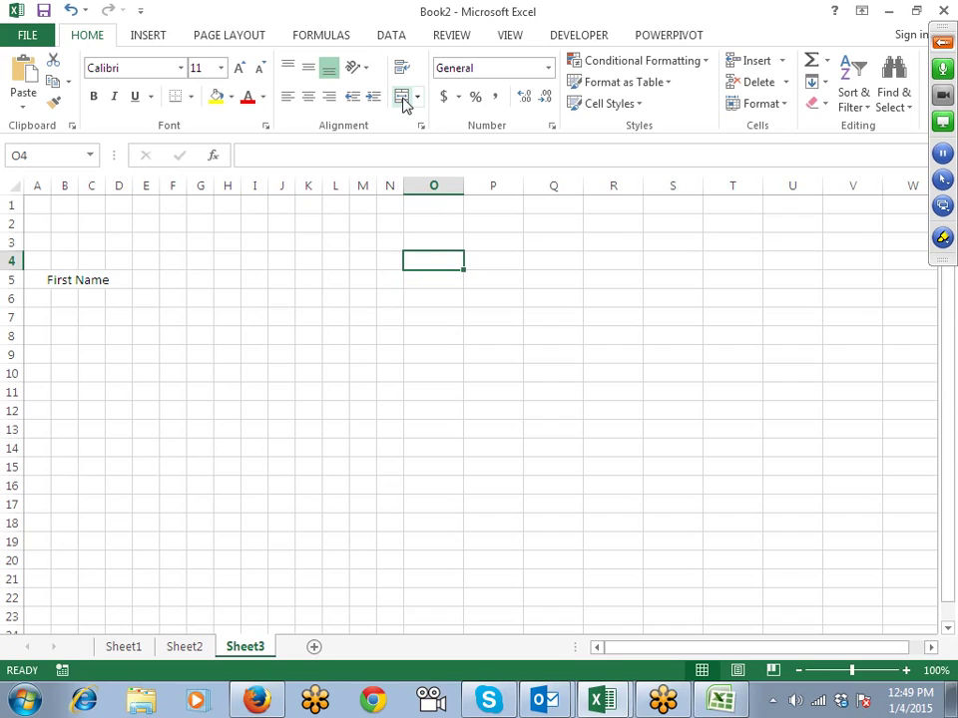
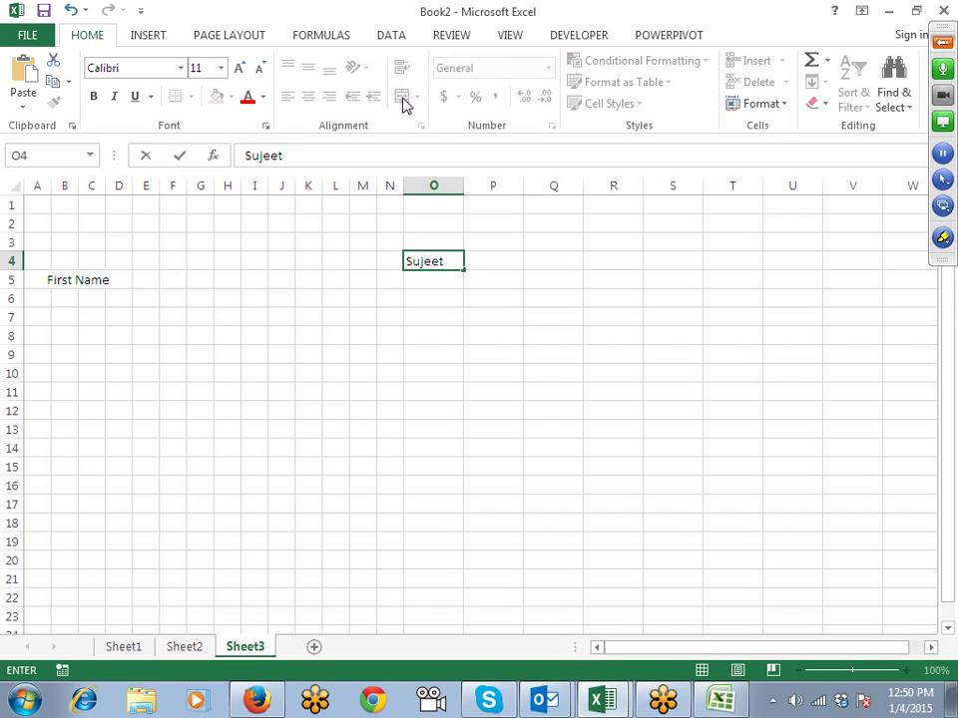
Step: Enter =LEFT(O4,FIND(" ",O4,1)) in O5 to extract the first name
{"action": "left_click", "coordinate": [45, 298]}
{"action": "left_click", "coordinate": [64, 298]}
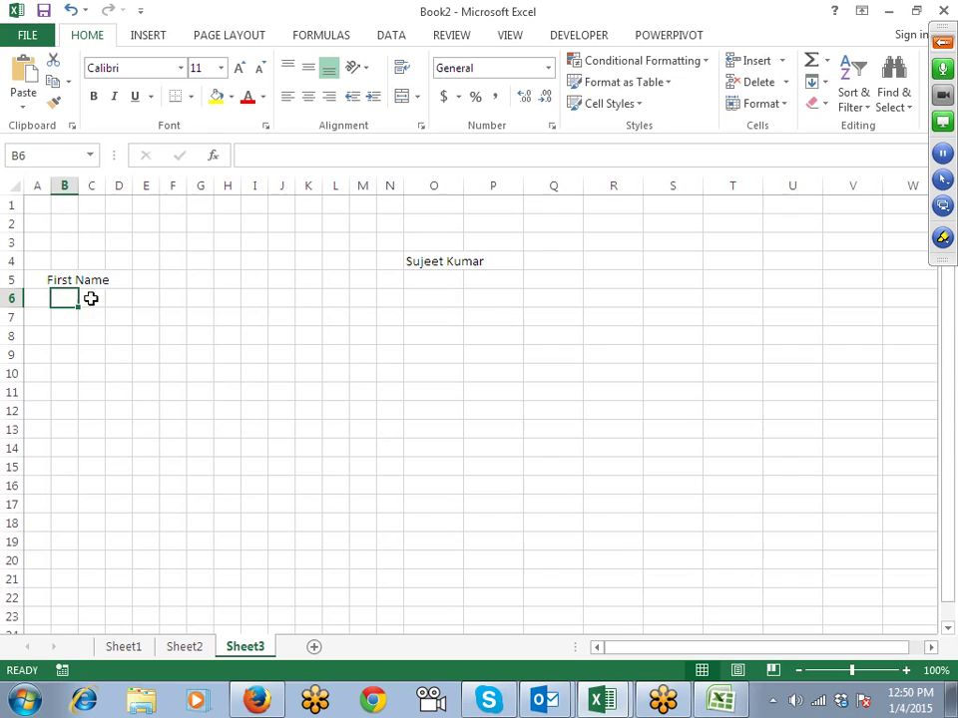
{"action": "left_click", "coordinate": [452, 285]}
{"action": "type", "text": "="}
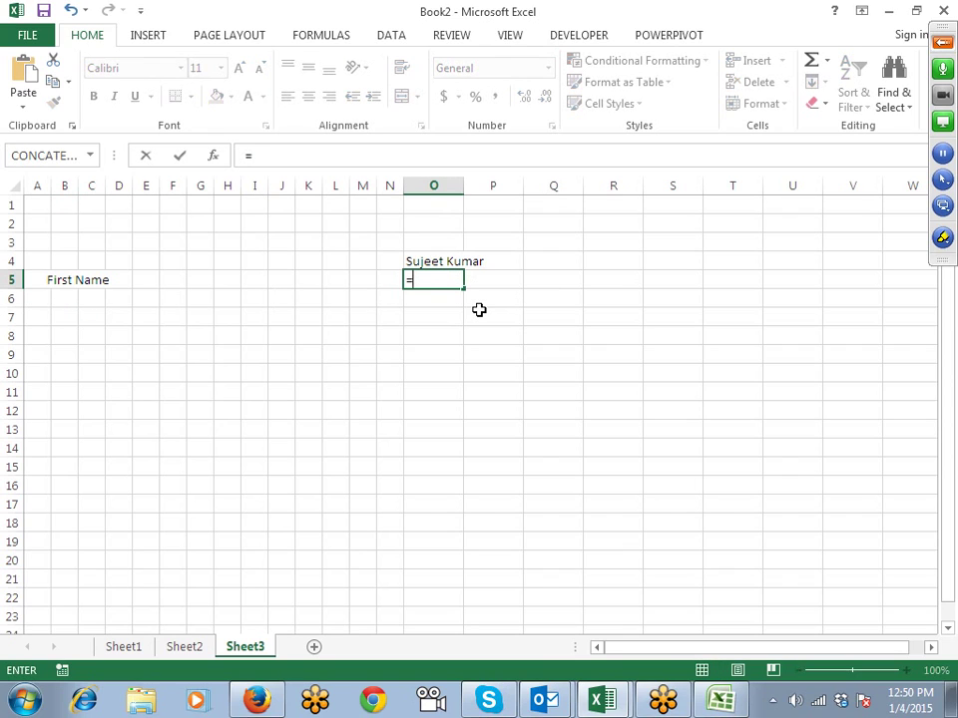
{"action": "type", "text": "le"}
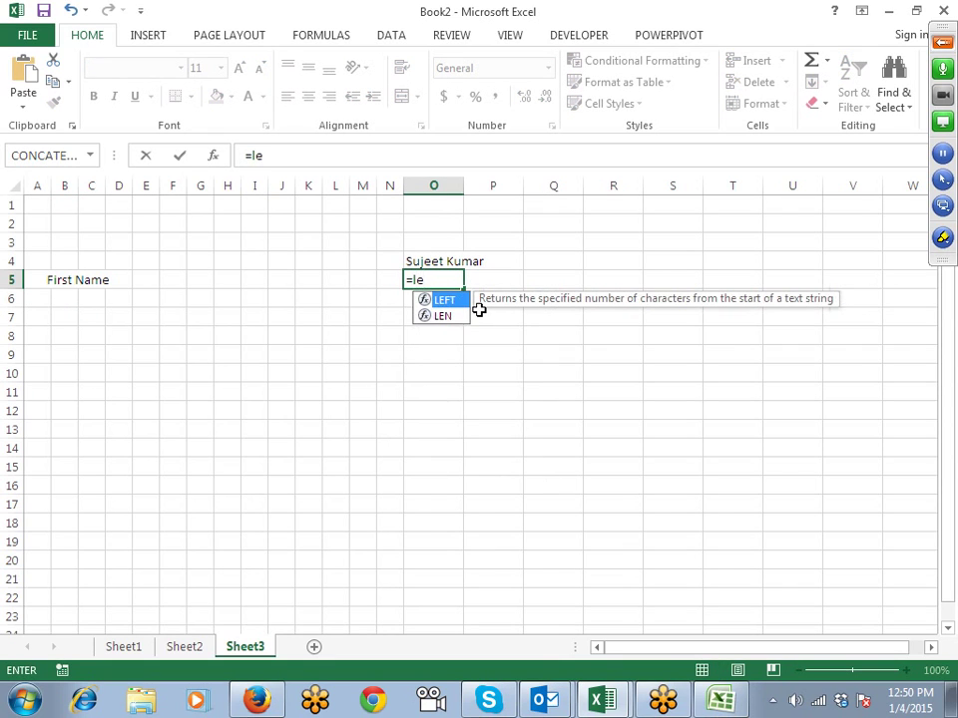
{"action": "key", "text": "Tab"}
{"action": "key", "text": "Up"}
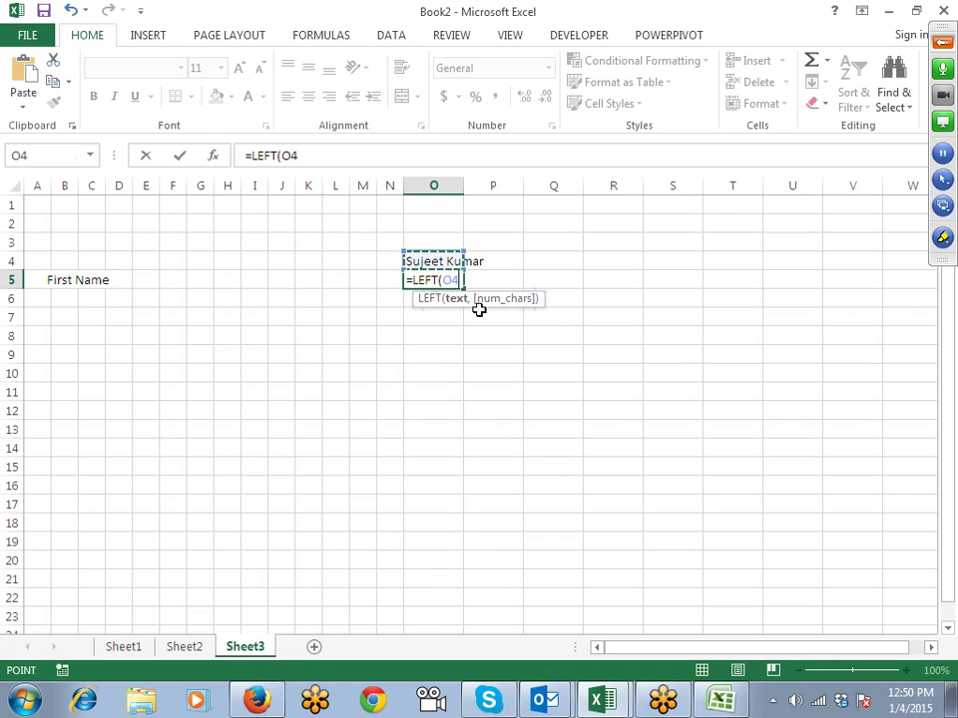
{"action": "type", "text": ",fin"}
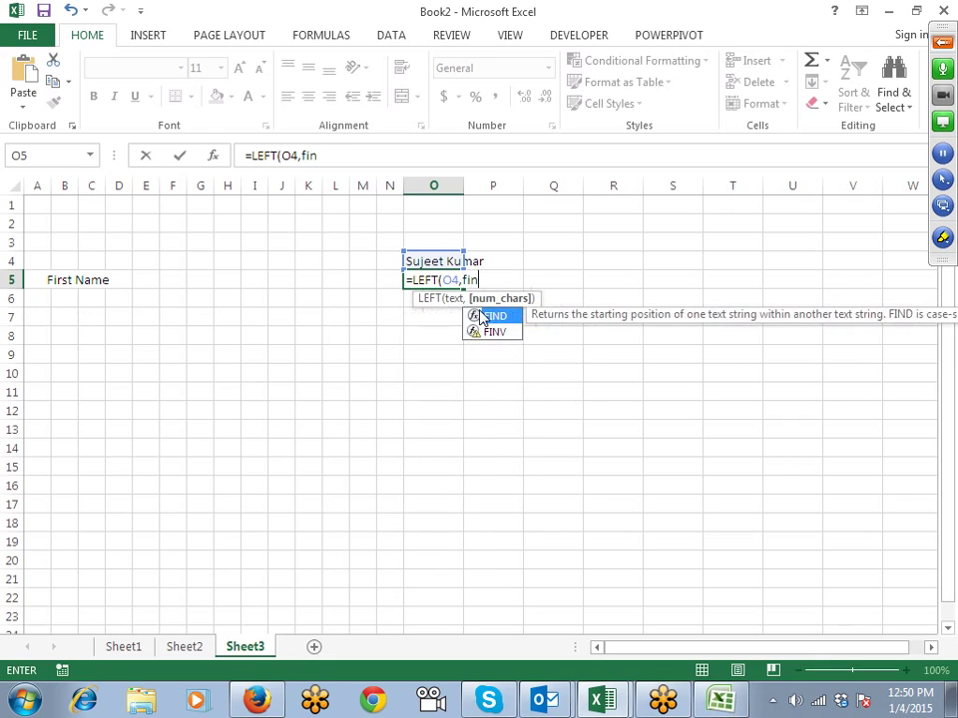
{"action": "key", "text": "Tab"}
{"action": "type", "text": "\""}
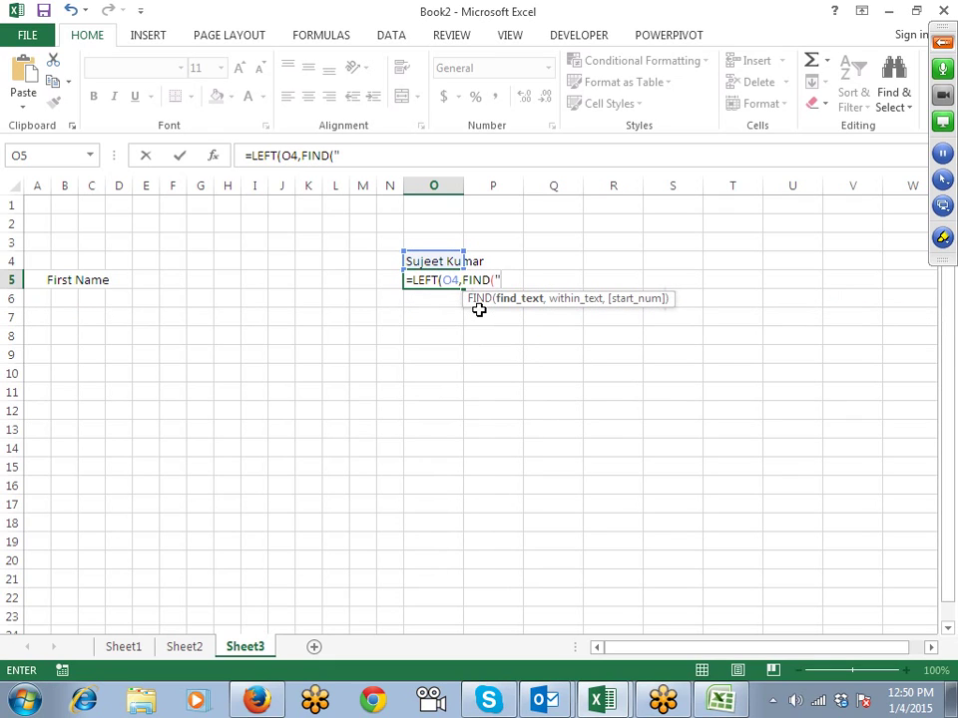
{"action": "type", "text": " \","}
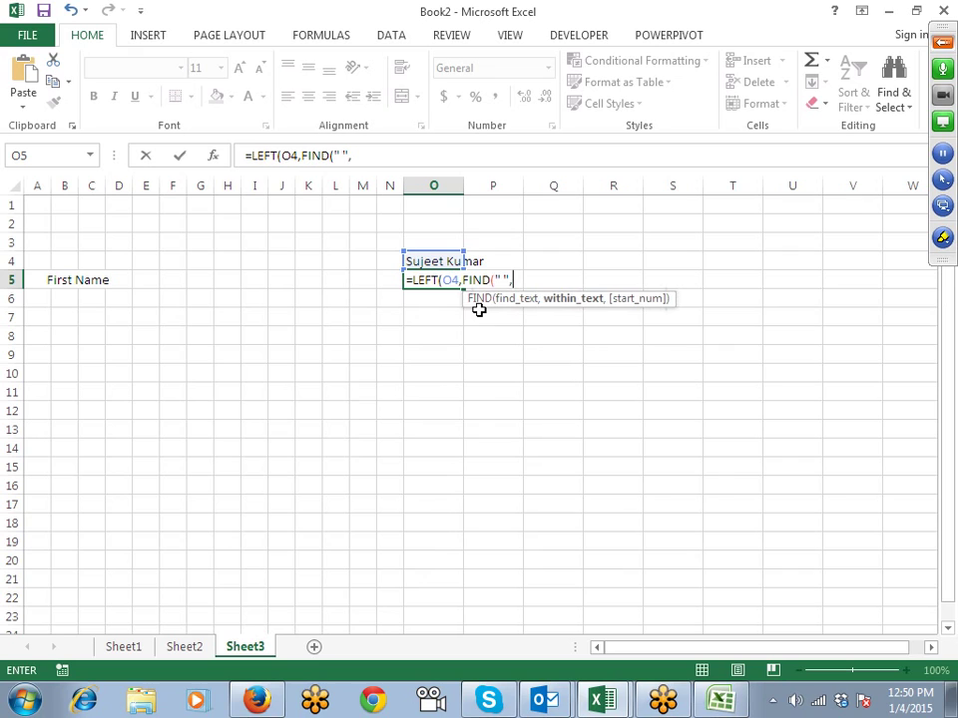
{"action": "key", "text": "Up"}
{"action": "type", "text": ",1)"}
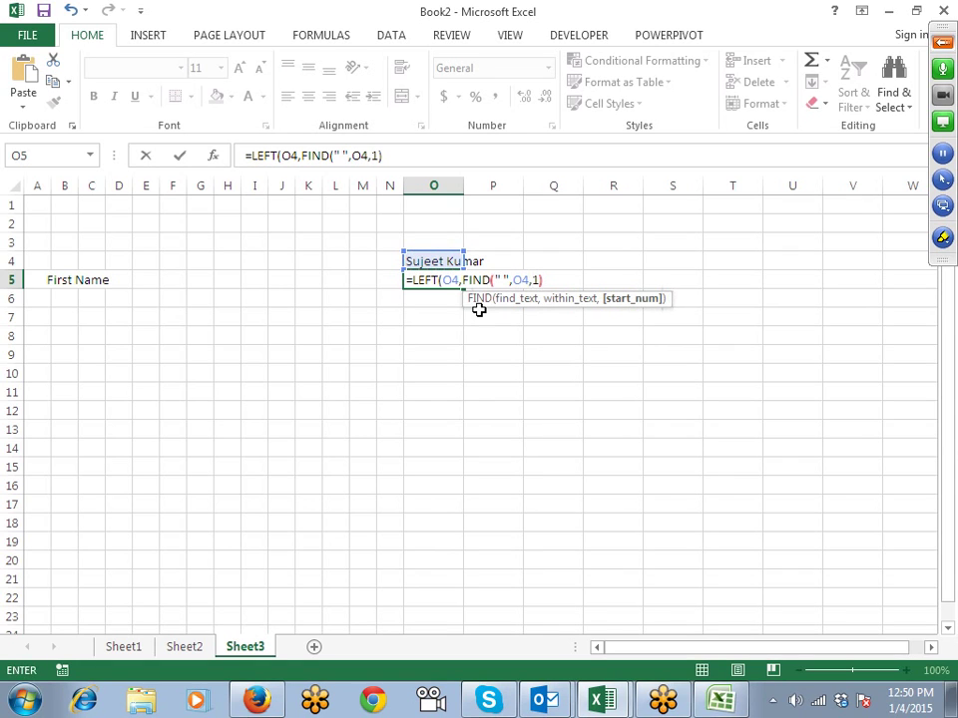
{"action": "key", "text": "Return"}
{"action": "key", "text": "Return"}
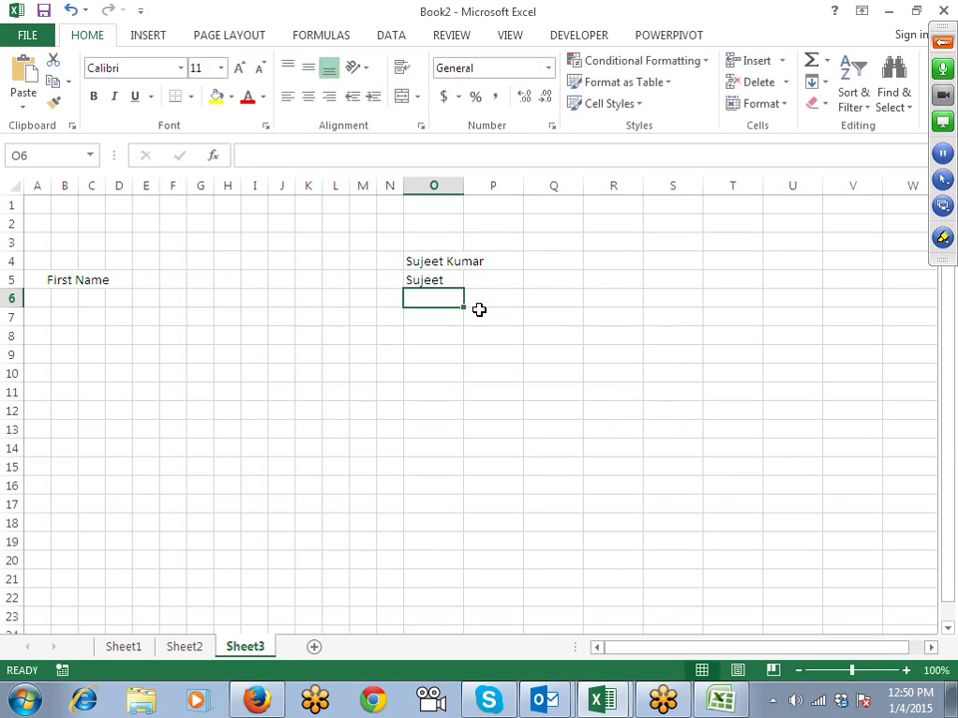
Step: Add -1 after the FIND result in O5 to drop the trailing space
{"action": "key", "text": "Up"}
{"action": "key", "text": "F2"}
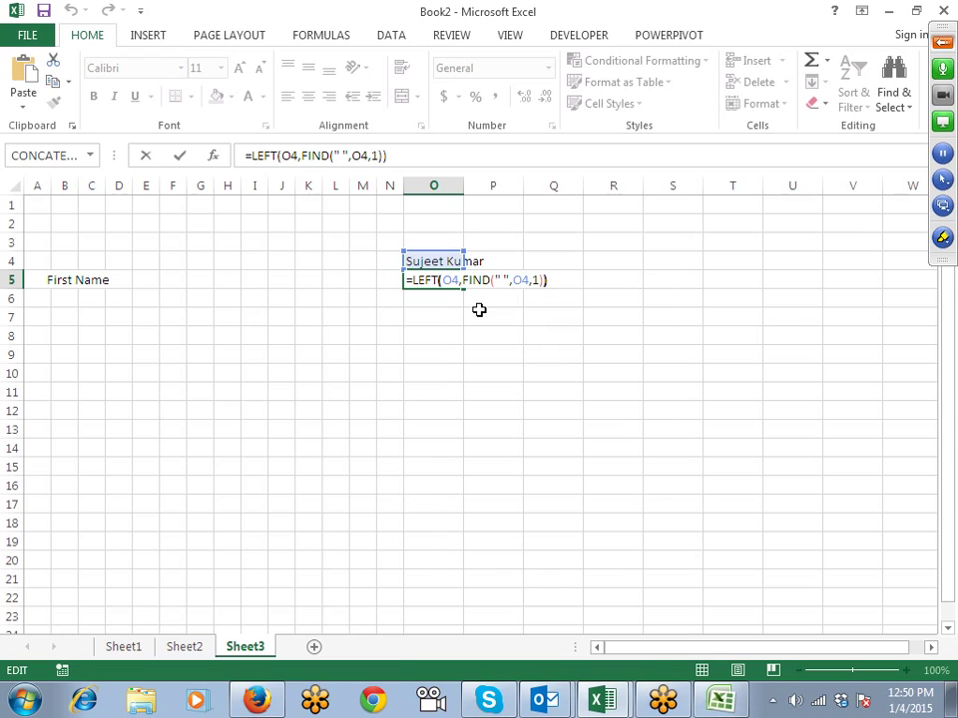
{"action": "key", "text": "Left"}
{"action": "type", "text": "-1"}
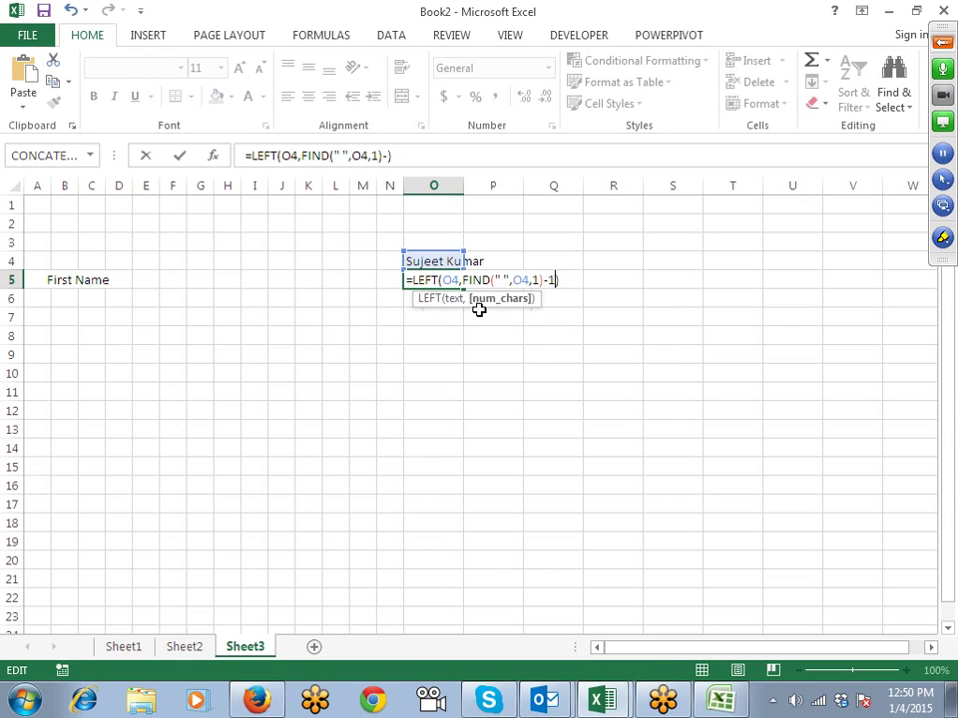
{"action": "key", "text": "Return"}
{"action": "key", "text": "Up"}
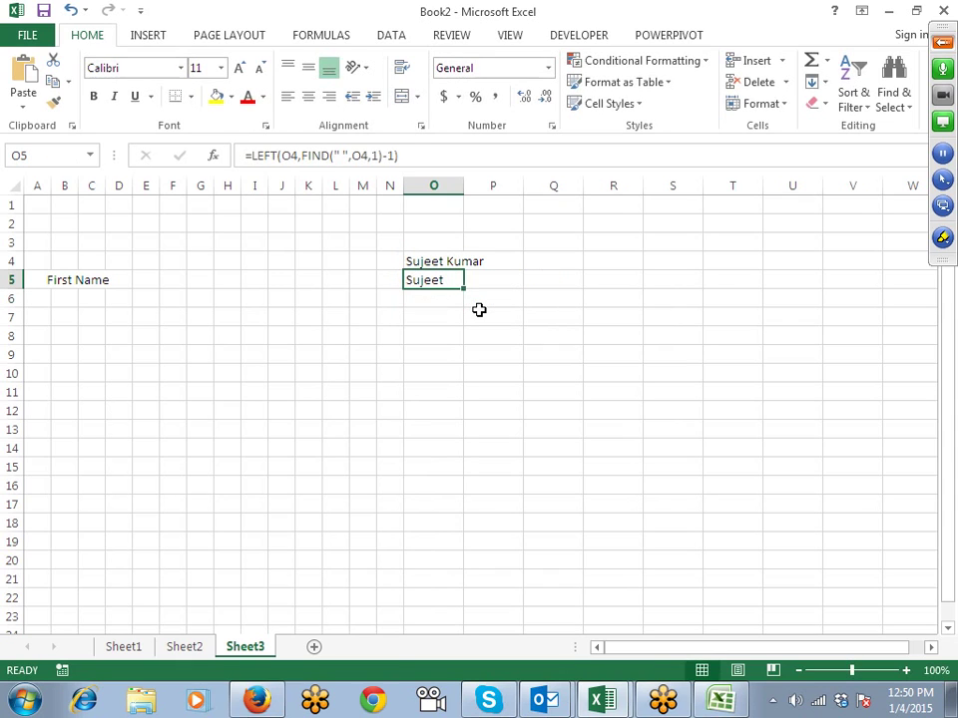
{"action": "key", "text": "Left"}
{"action": "key", "text": "Left"}
{"action": "key", "text": "Left"}
{"action": "key", "text": "Left"}
{"action": "key", "text": "Left"}
{"action": "key", "text": "Left"}
{"action": "key", "text": "Left"}
{"action": "key", "text": "Left"}
{"action": "key", "text": "Left"}
{"action": "key", "text": "Left"}
{"action": "key", "text": "Left"}
Step: Enter =MID(O5,1,1) in A6 to show the first name's first letter
{"action": "key", "text": "Down"}
{"action": "key", "text": "Down"}
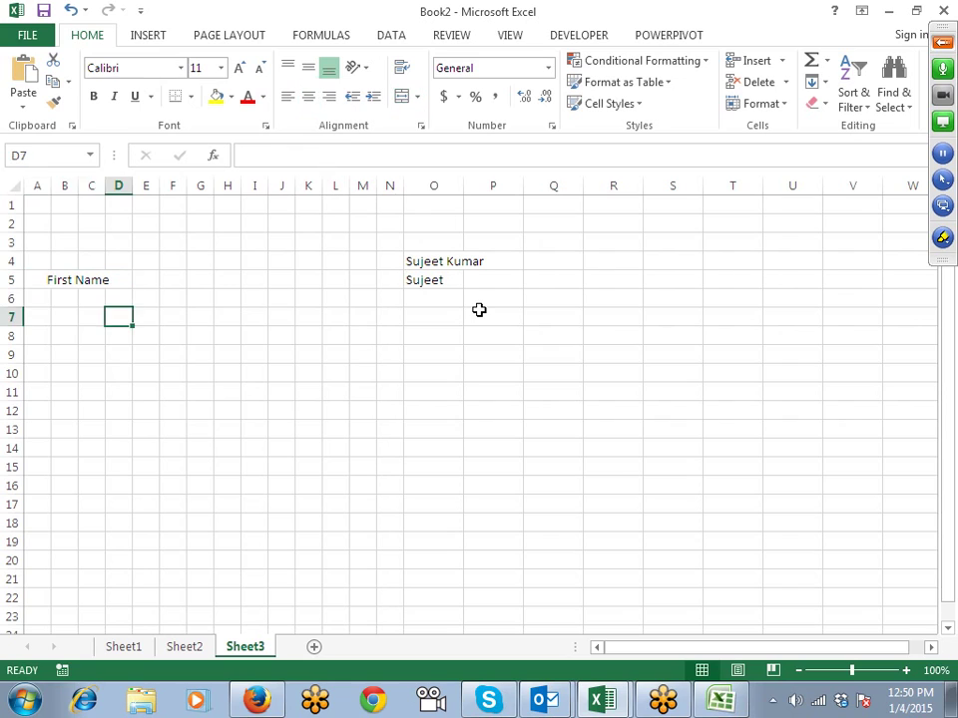
{"action": "key", "text": "Left"}
{"action": "key", "text": "Left"}
{"action": "key", "text": "Up"}
{"action": "key", "text": "Up"}
{"action": "key", "text": "Down"}
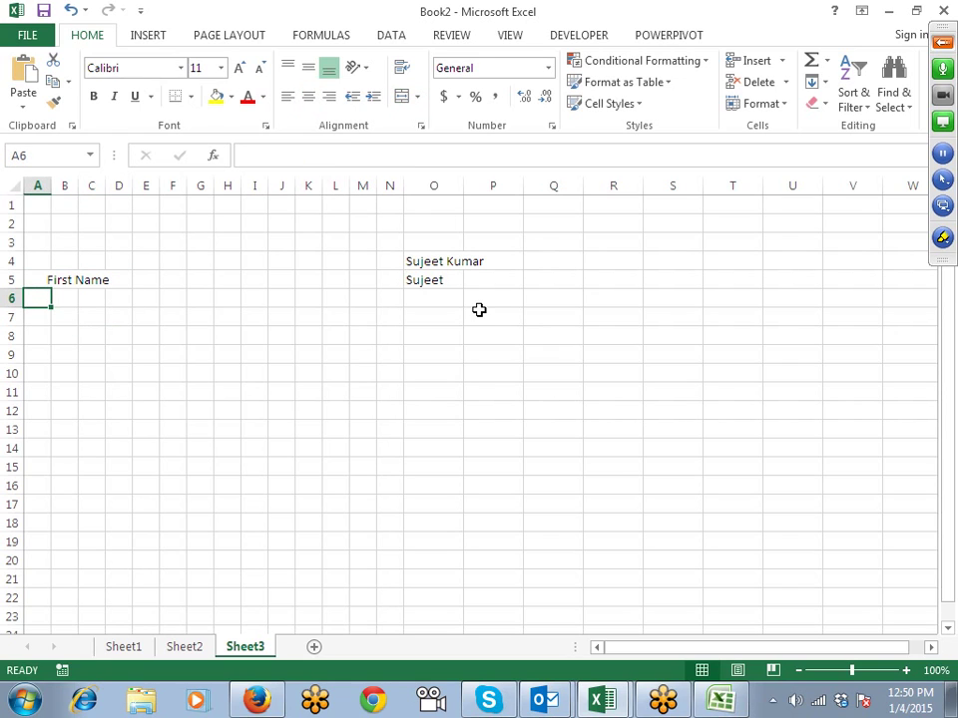
{"action": "type", "text": "=mid"}
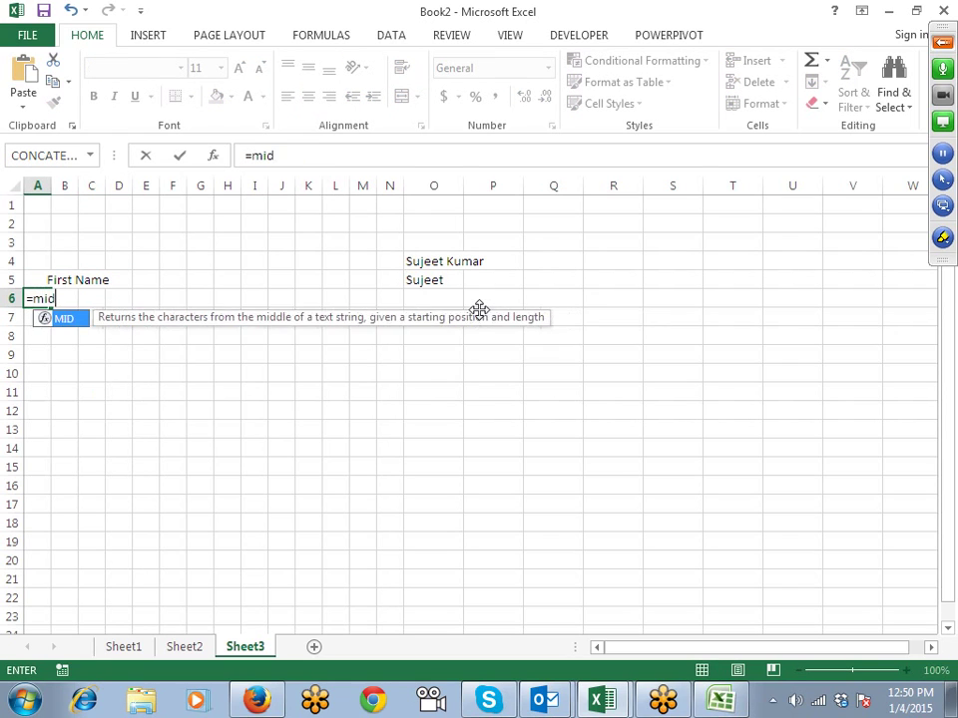
{"action": "key", "text": "Tab"}
{"action": "left_click", "coordinate": [442, 283]}
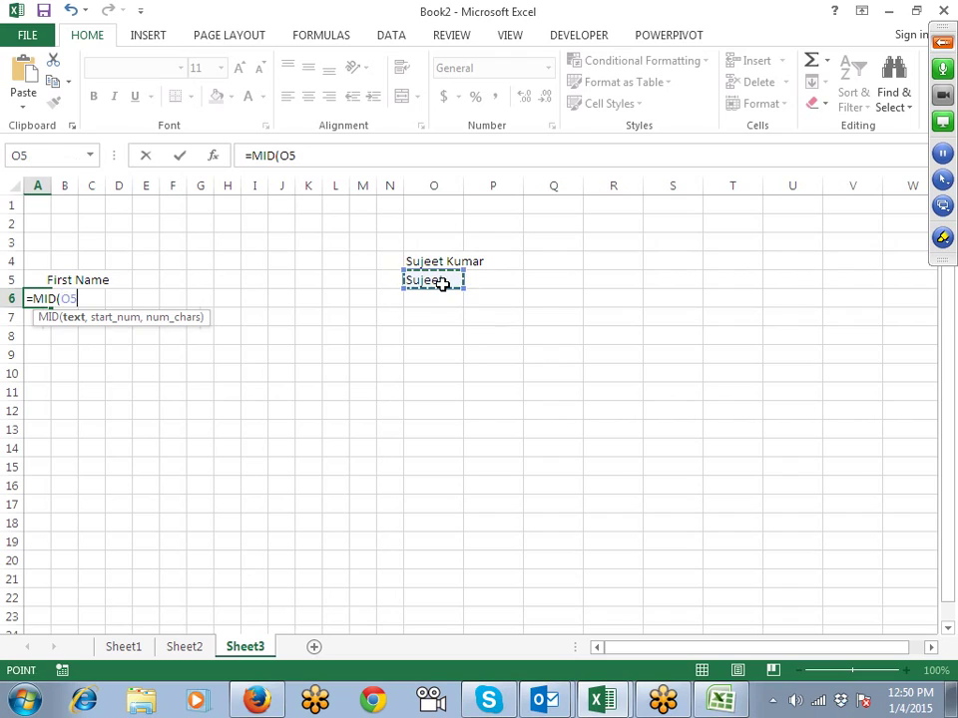
{"action": "type", "text": ",1"}
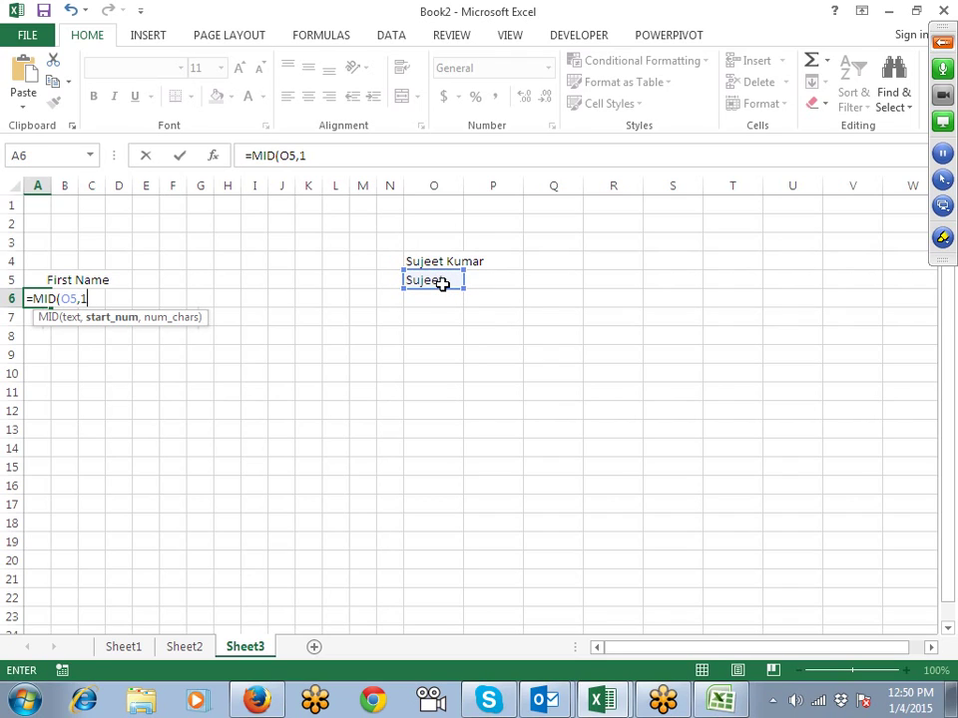
{"action": "type", "text": ",1"}
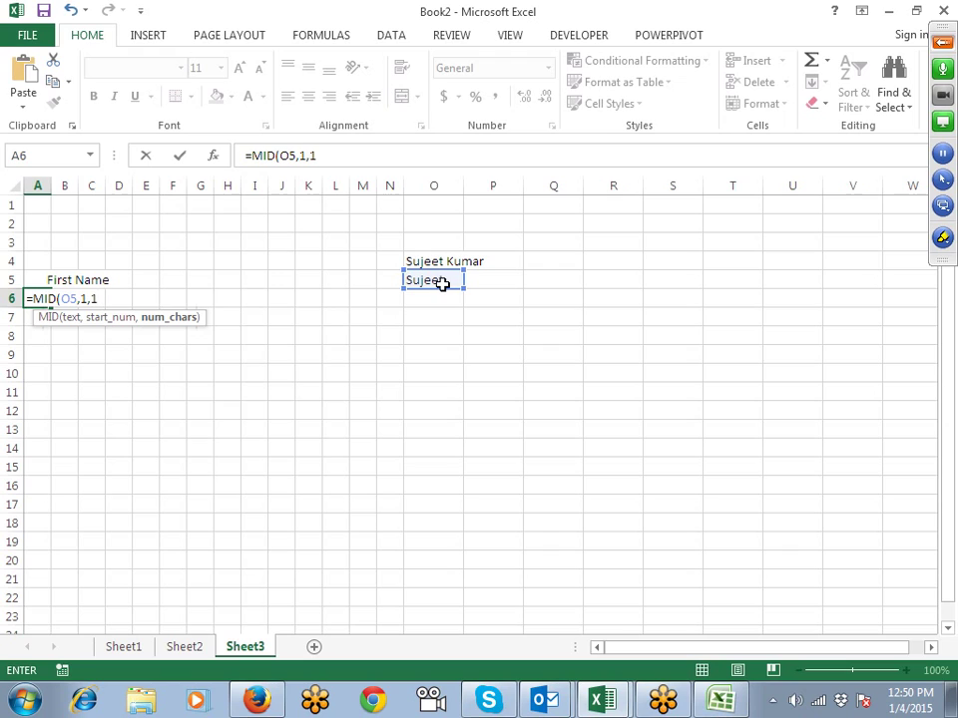
{"action": "key", "text": "Return"}
Step: Enter =MID(O5,2,1) in B6 for the second letter
{"action": "key", "text": "Up"}
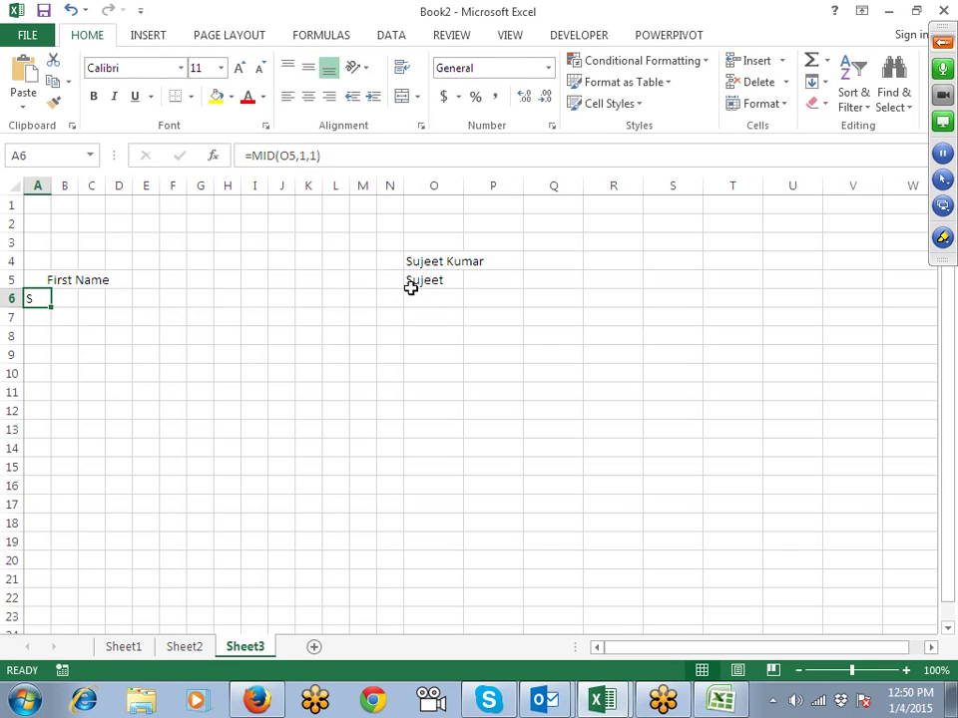
{"action": "left_click", "coordinate": [66, 303]}
{"action": "type", "text": "=mid"}
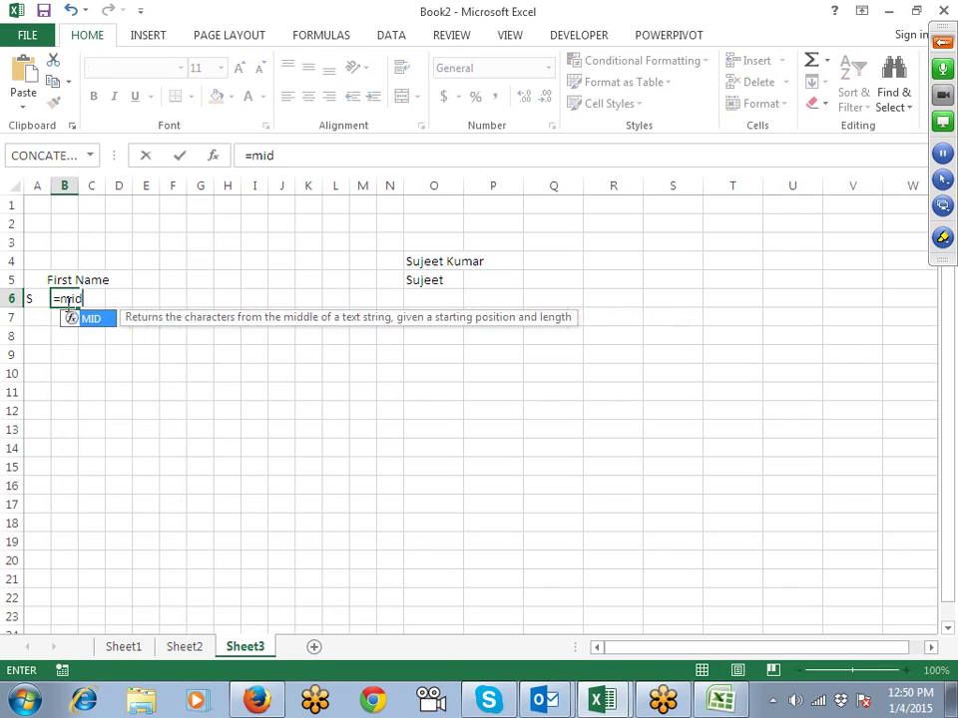
{"action": "key", "text": "Tab"}
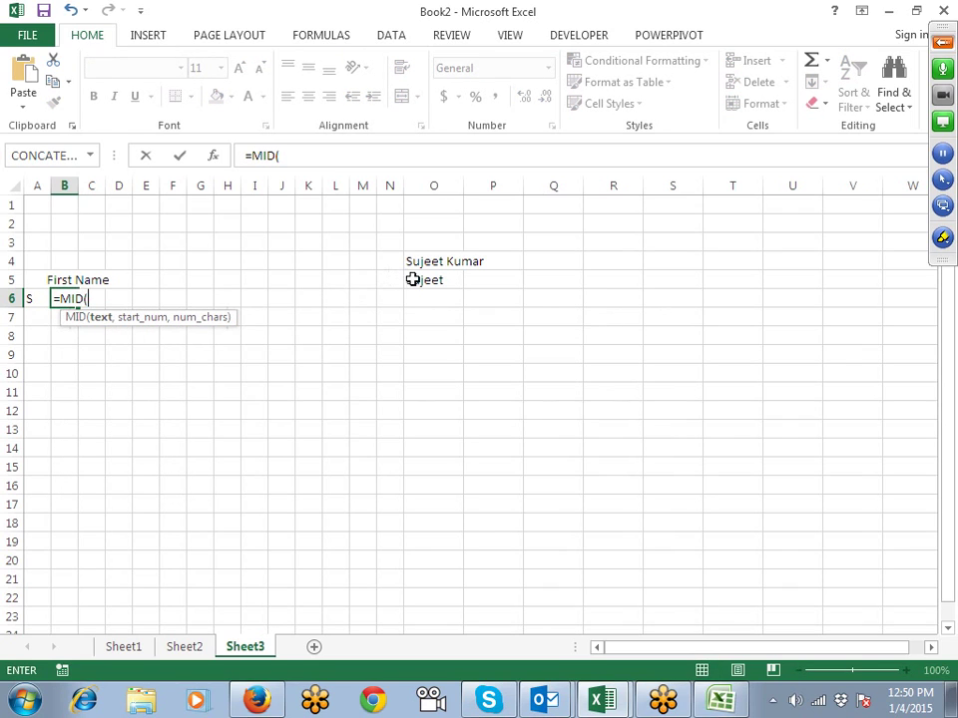
{"action": "left_click", "coordinate": [421, 281]}
{"action": "type", "text": ","}
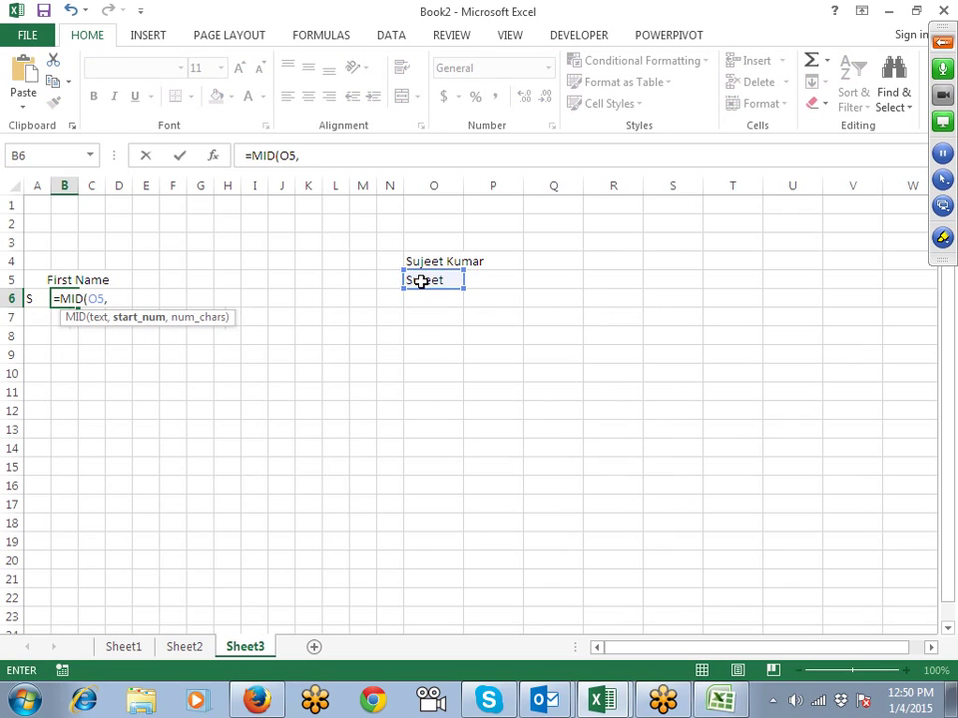
{"action": "type", "text": "2,1"}
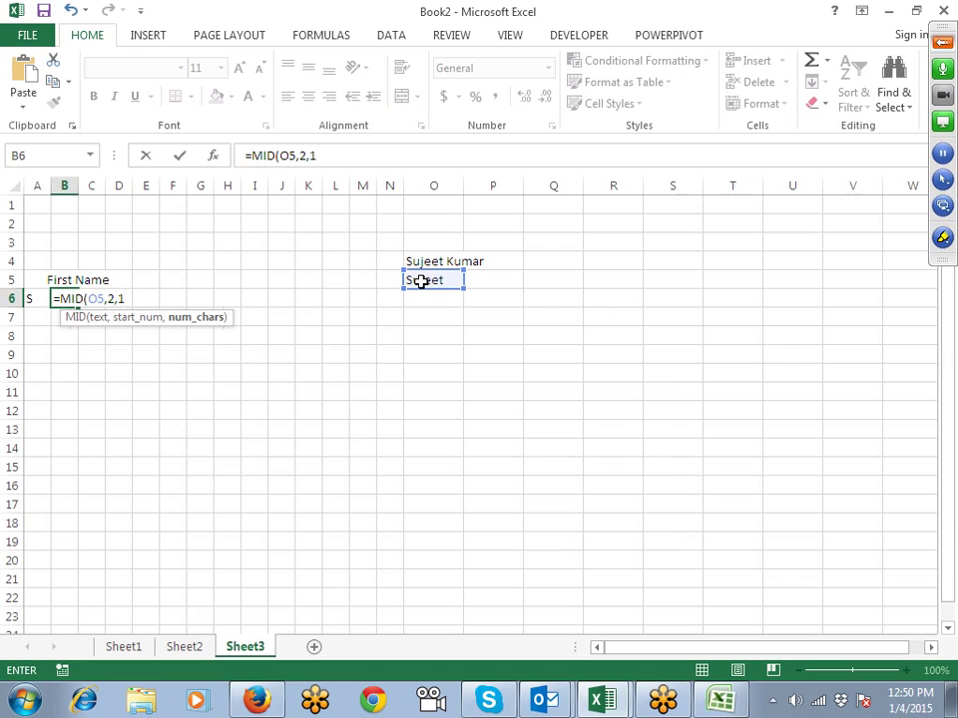
{"action": "key", "text": "Return"}
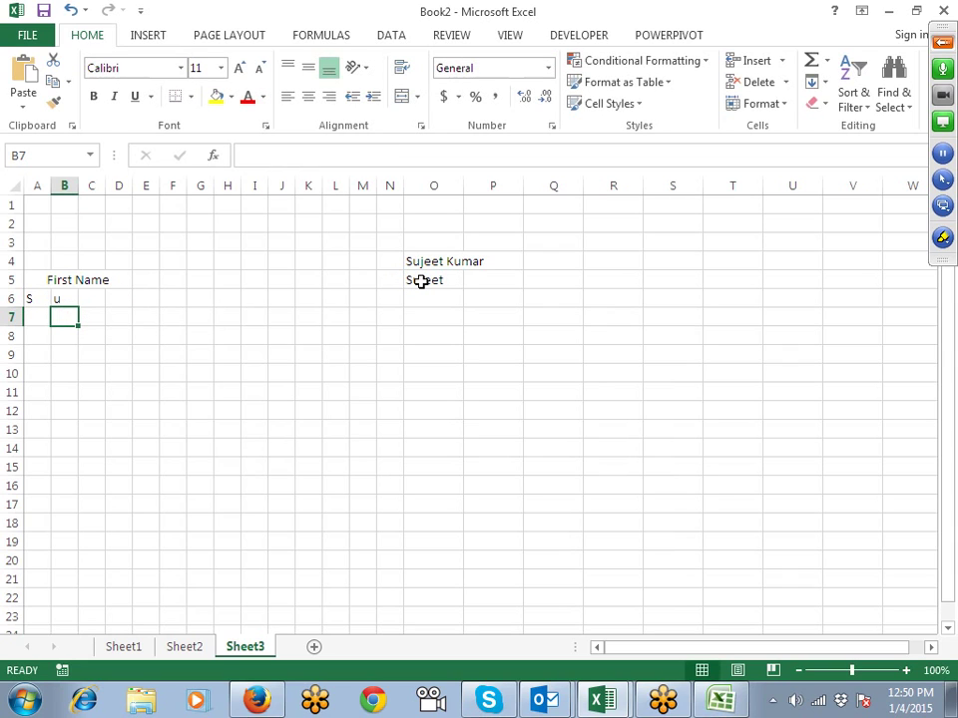
Step: Enter =MID(O5,3,1) in C6 for the third letter
{"action": "key", "text": "Up"}
{"action": "key", "text": "Right"}
{"action": "type", "text": "=mid"}
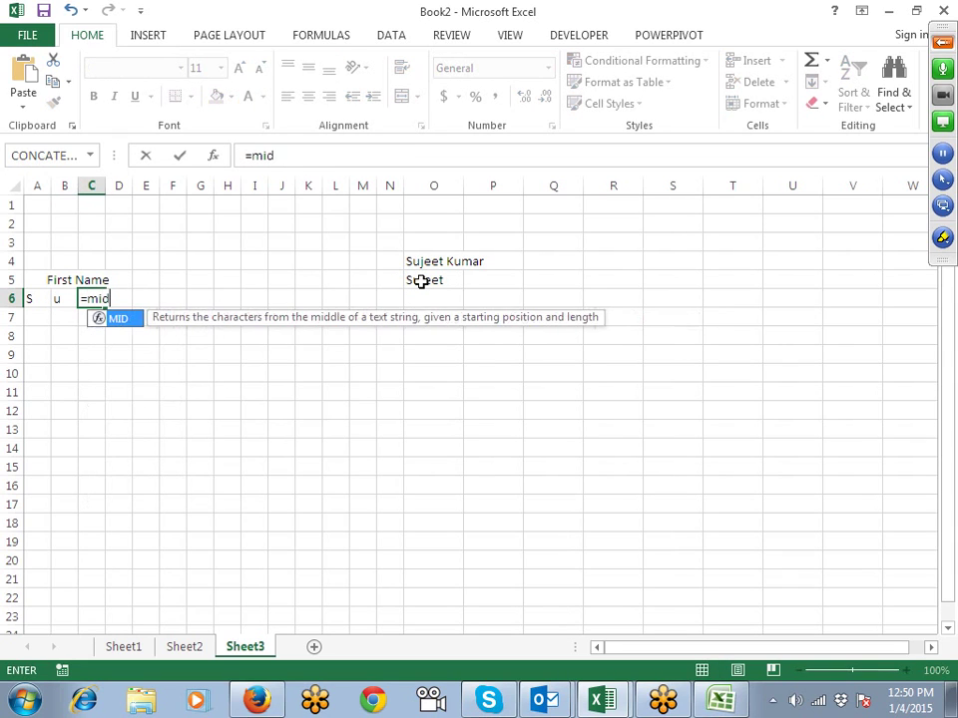
{"action": "key", "text": "Tab"}
{"action": "left_click", "coordinate": [422, 281]}
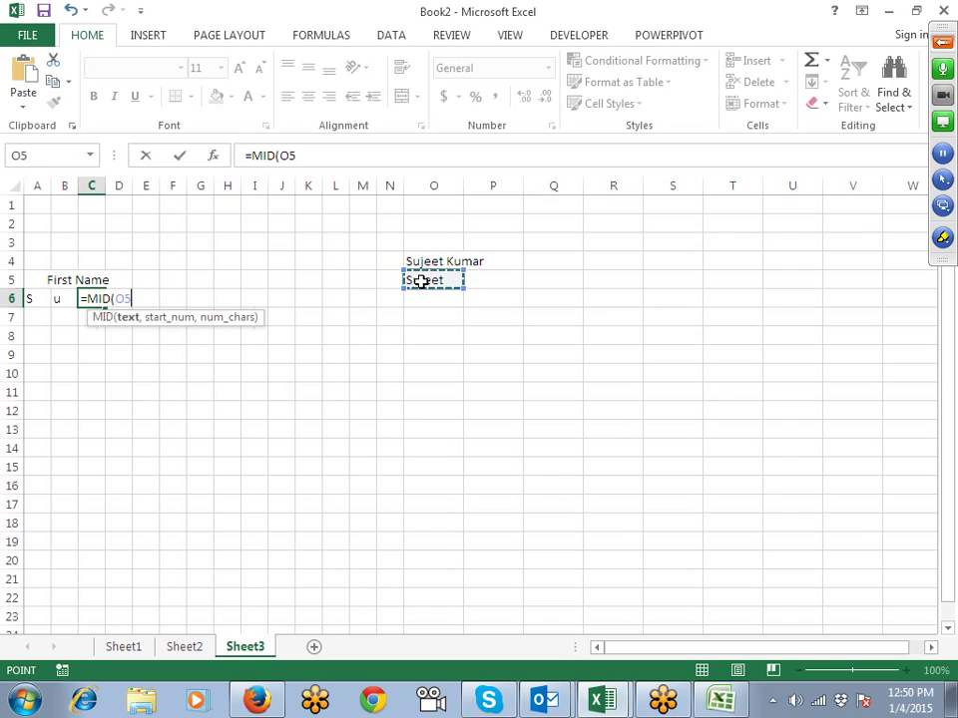
{"action": "type", "text": ","}
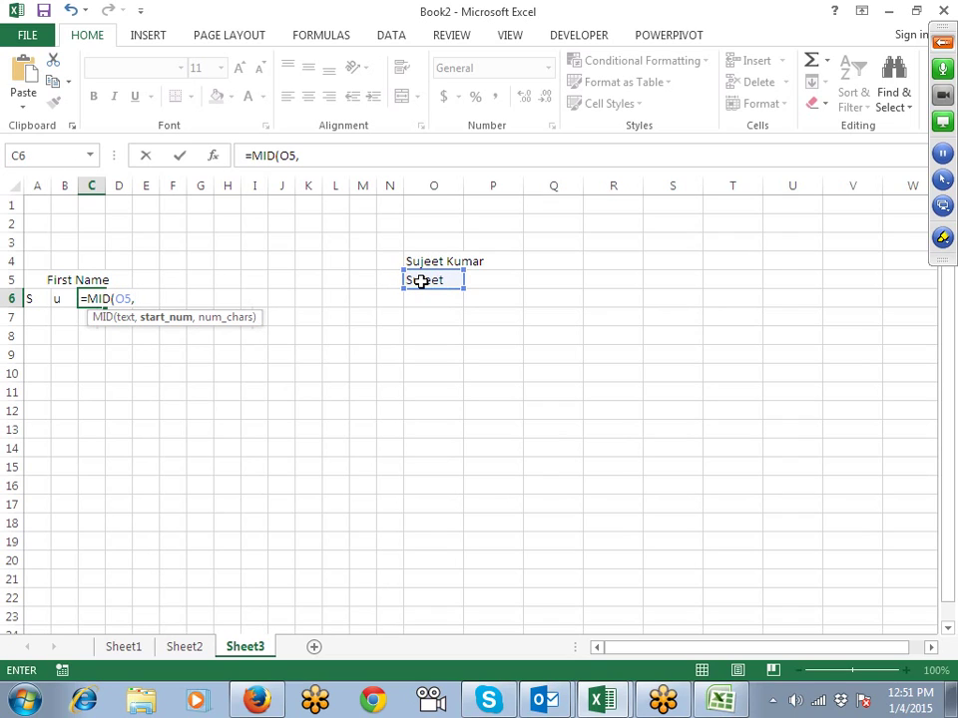
{"action": "type", "text": "3,"}
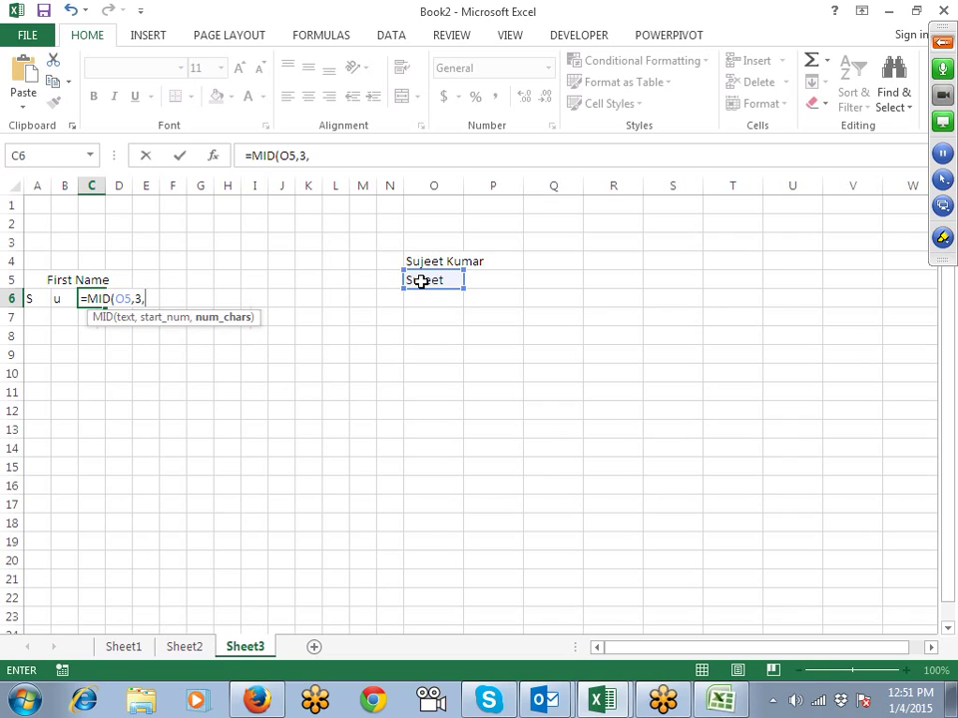
{"action": "type", "text": "1"}
{"action": "key", "text": "Return"}
Step: Start a MID formula in D6, then abandon it and return to A6
{"action": "key", "text": "Up"}
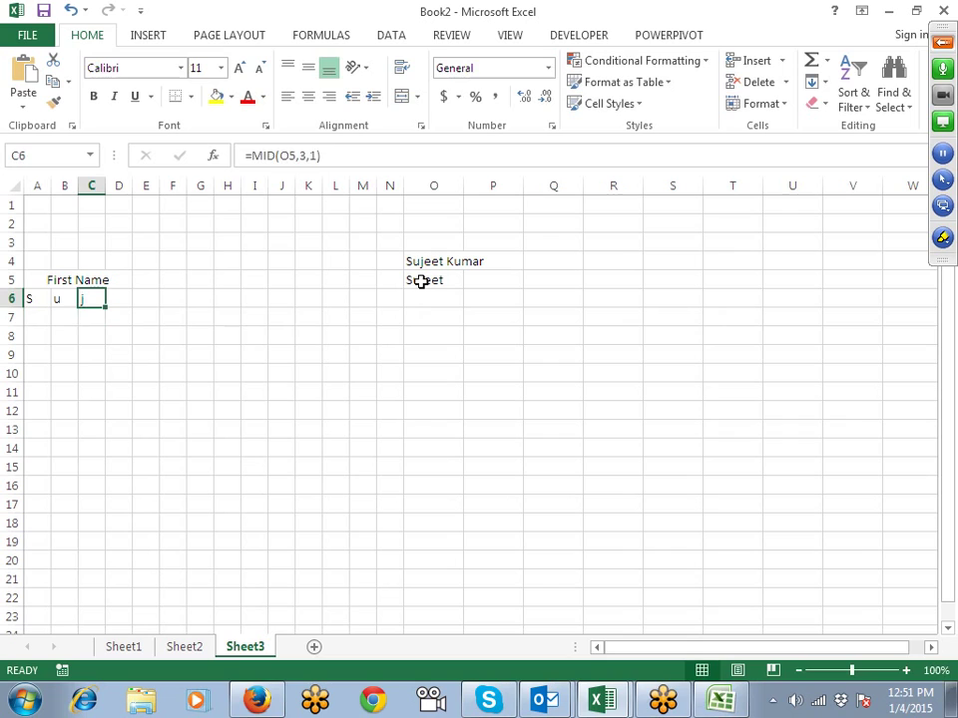
{"action": "key", "text": "Right"}
{"action": "type", "text": "=mid"}
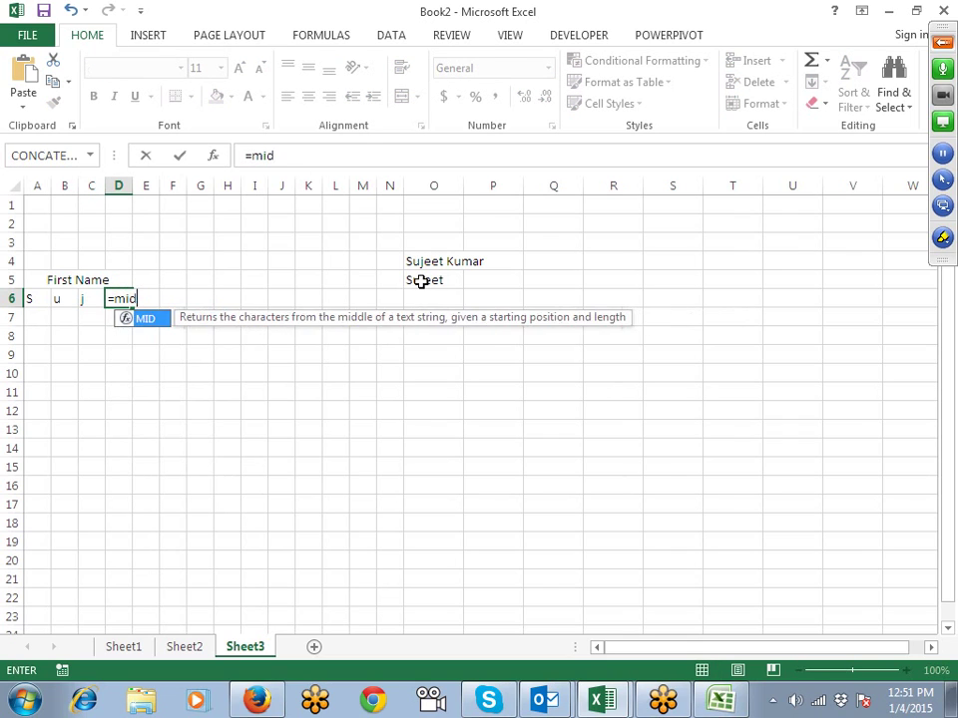
{"action": "key", "text": "Tab"}
{"action": "left_click", "coordinate": [421, 281]}
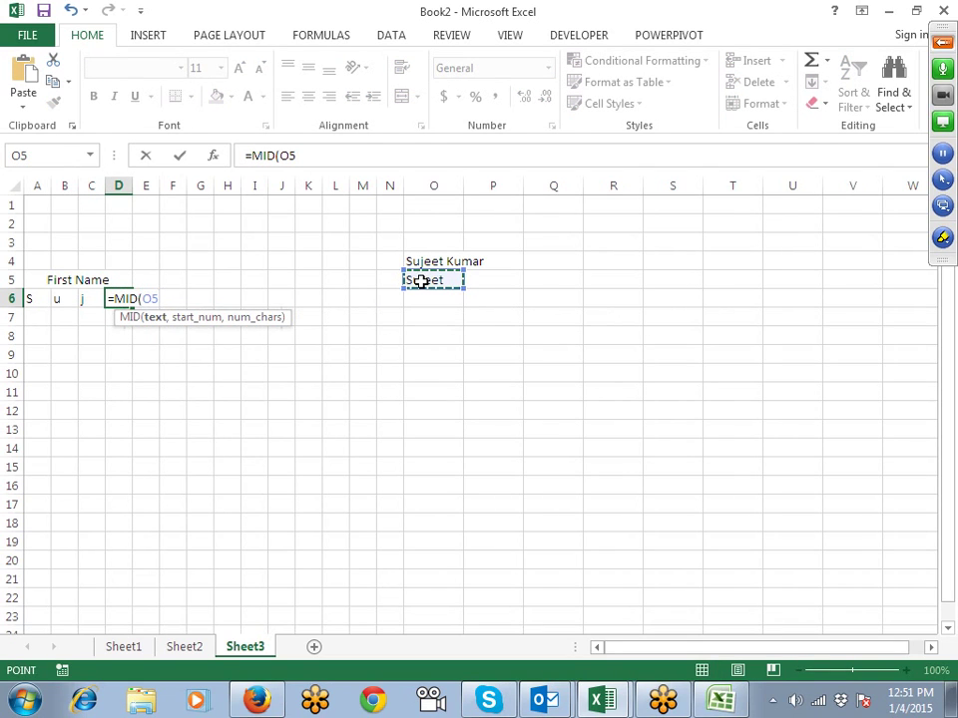
{"action": "key", "text": "Escape"}
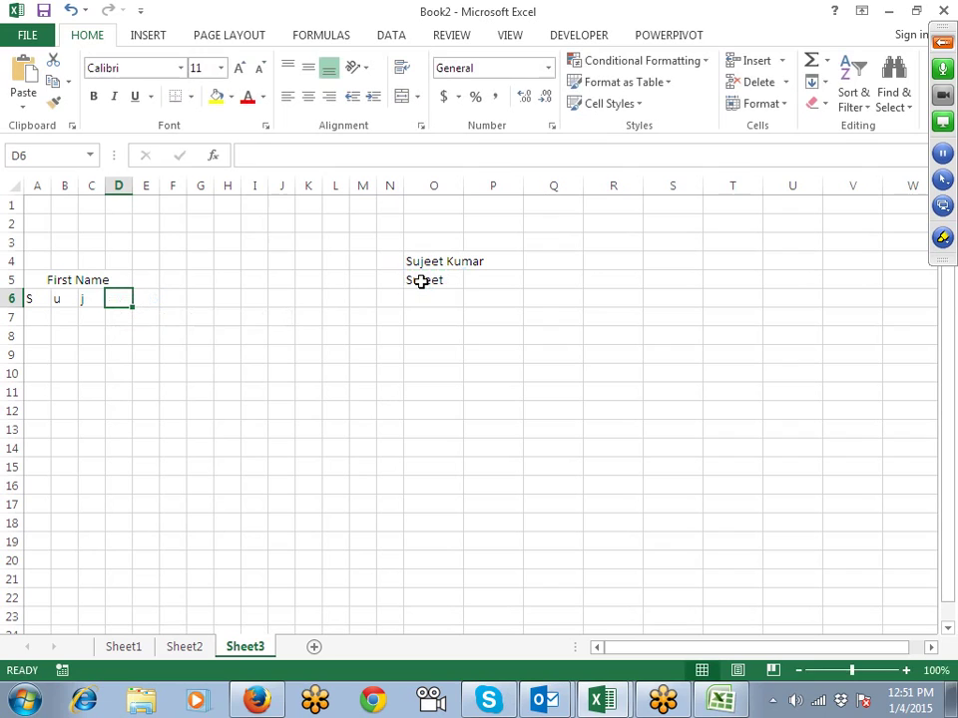
{"action": "key", "text": "Left"}
{"action": "key", "text": "Left"}
{"action": "key", "text": "Left"}
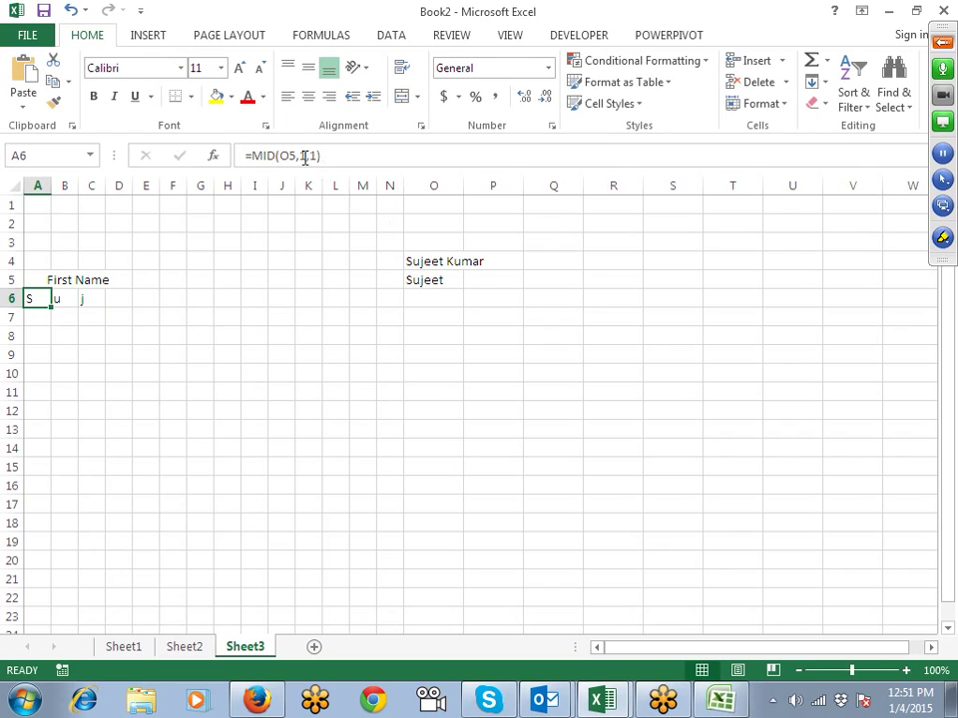
Step: Change A6's start position to COLUMN(), making it =MID(O5,COLUMN(),1)
{"action": "left_click", "coordinate": [308, 157]}
{"action": "key", "text": "Delete"}
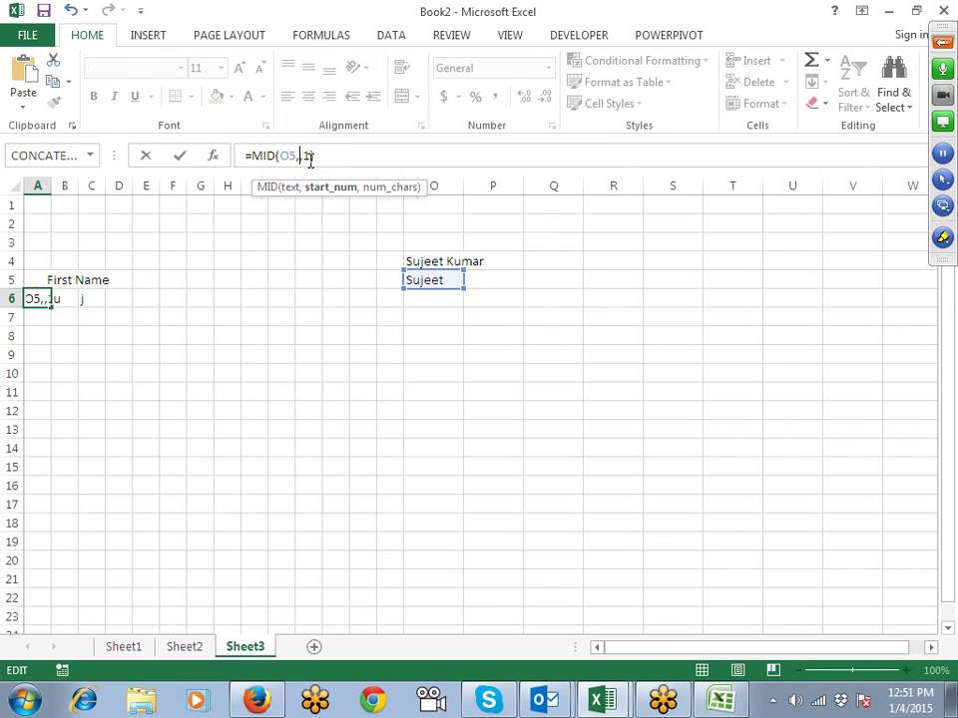
{"action": "type", "text": "col"}
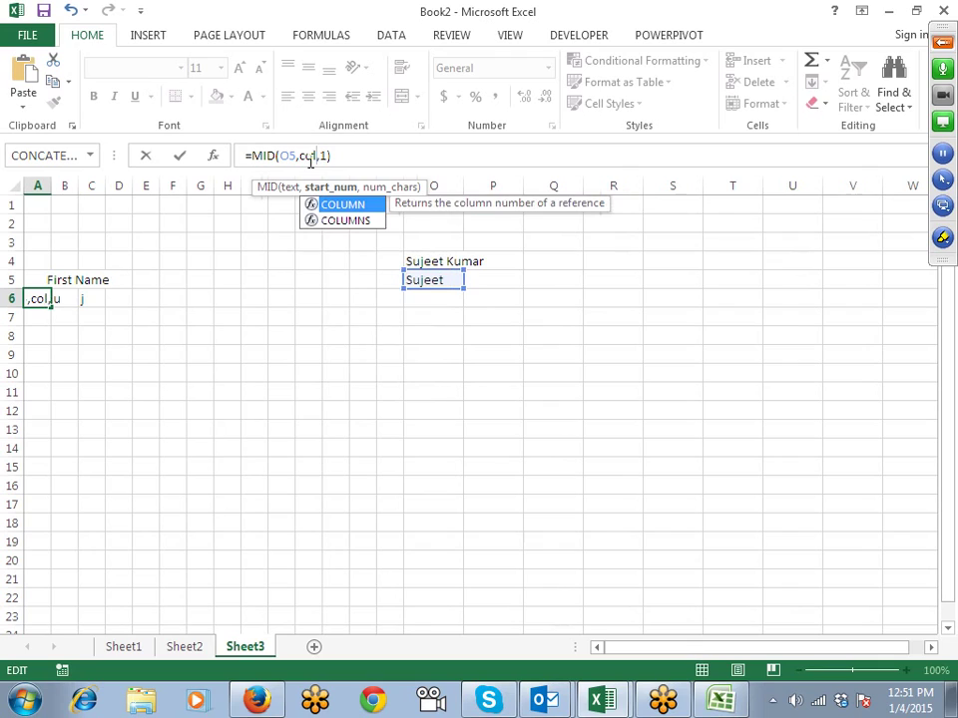
{"action": "key", "text": "Tab"}
{"action": "type", "text": ")"}
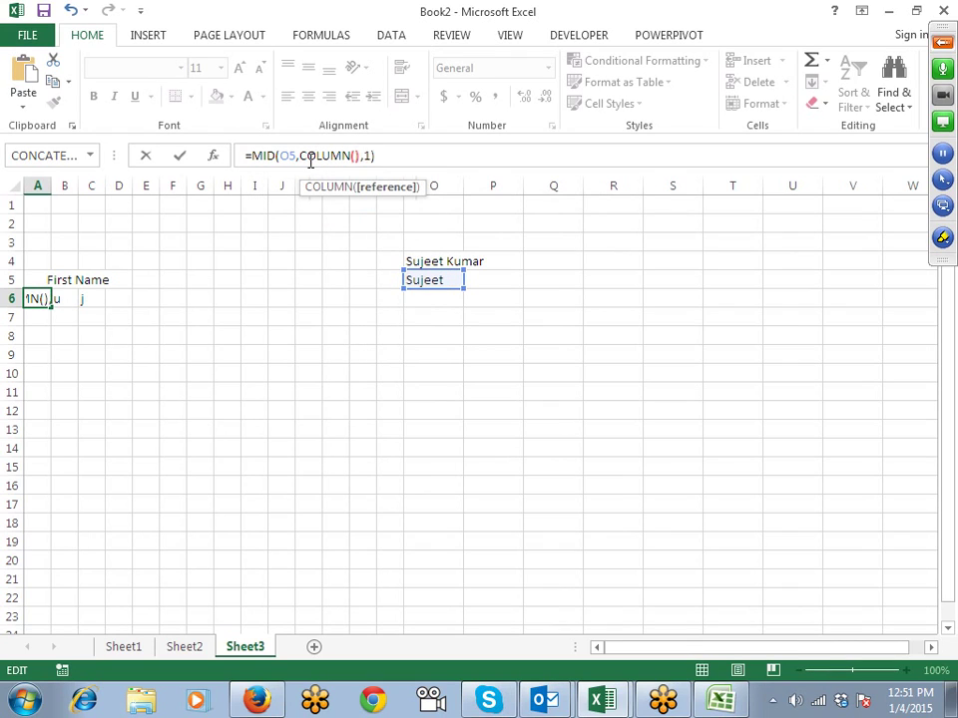
{"action": "key", "text": "Return"}
{"action": "key", "text": "Up"}
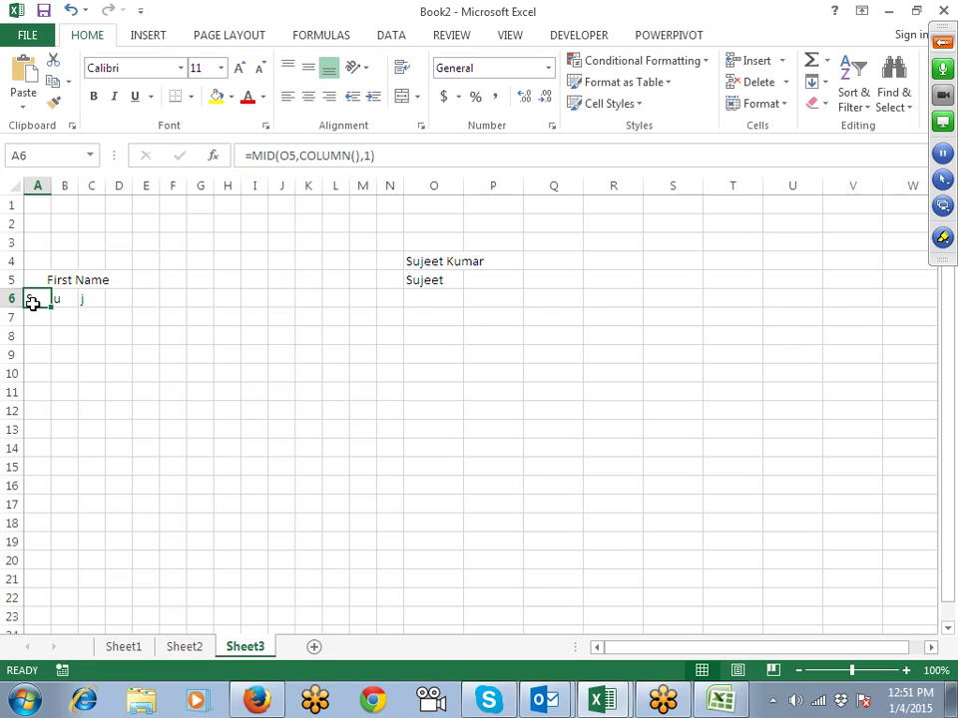
Step: Make the reference $O$5 and fill A6's formula across A6:N6
{"action": "left_click", "coordinate": [287, 155]}
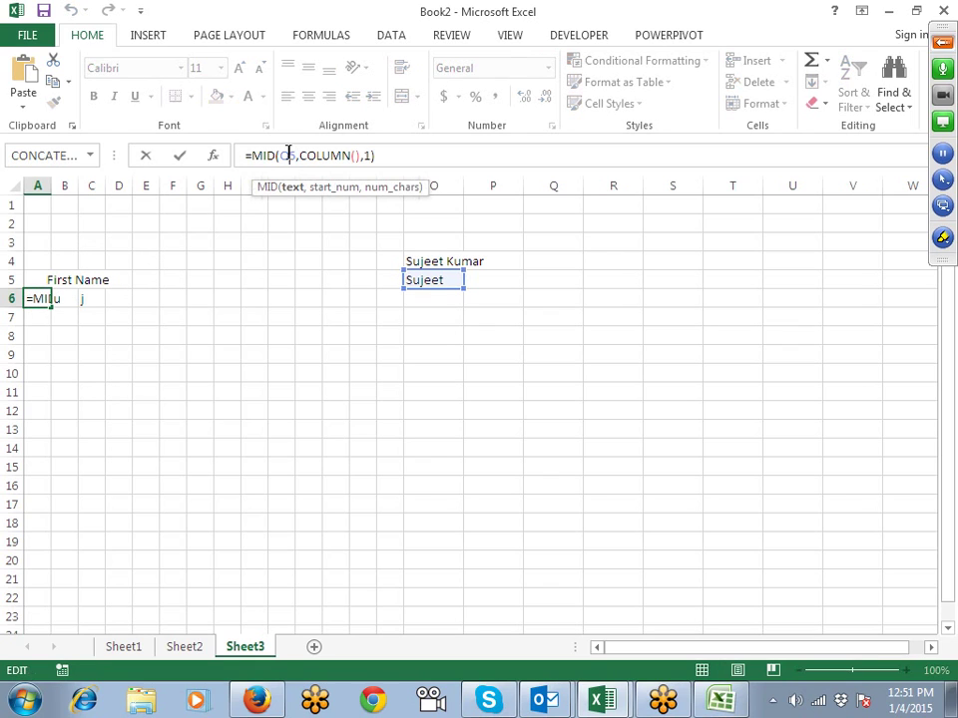
{"action": "key", "text": "F4"}
{"action": "key", "text": "Return"}
{"action": "key", "text": "Up"}
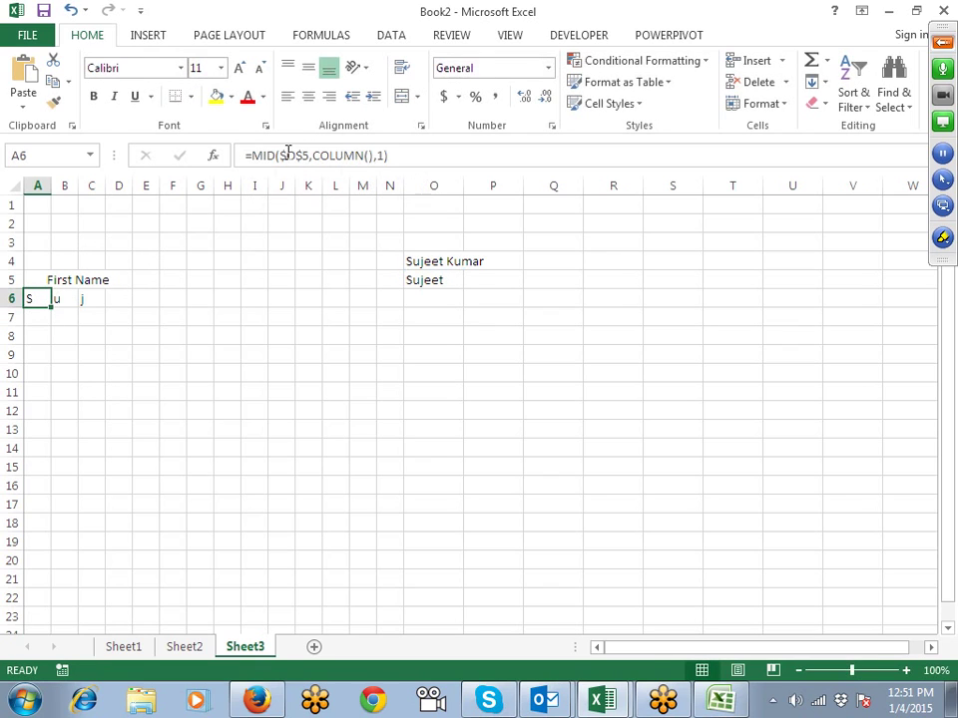
{"action": "key", "text": "shift+Right"}
{"action": "key", "text": "shift+Right"}
{"action": "key", "text": "shift+Right"}
{"action": "key", "text": "shift+Right"}
{"action": "key", "text": "shift+Right"}
{"action": "key", "text": "shift+Right"}
{"action": "key", "text": "shift+Right"}
{"action": "key", "text": "shift+Right"}
{"action": "key", "text": "shift+Right"}
{"action": "key", "text": "shift+Right"}
{"action": "key", "text": "shift+Right"}
{"action": "key", "text": "shift+Right"}
{"action": "key", "text": "shift+Right"}
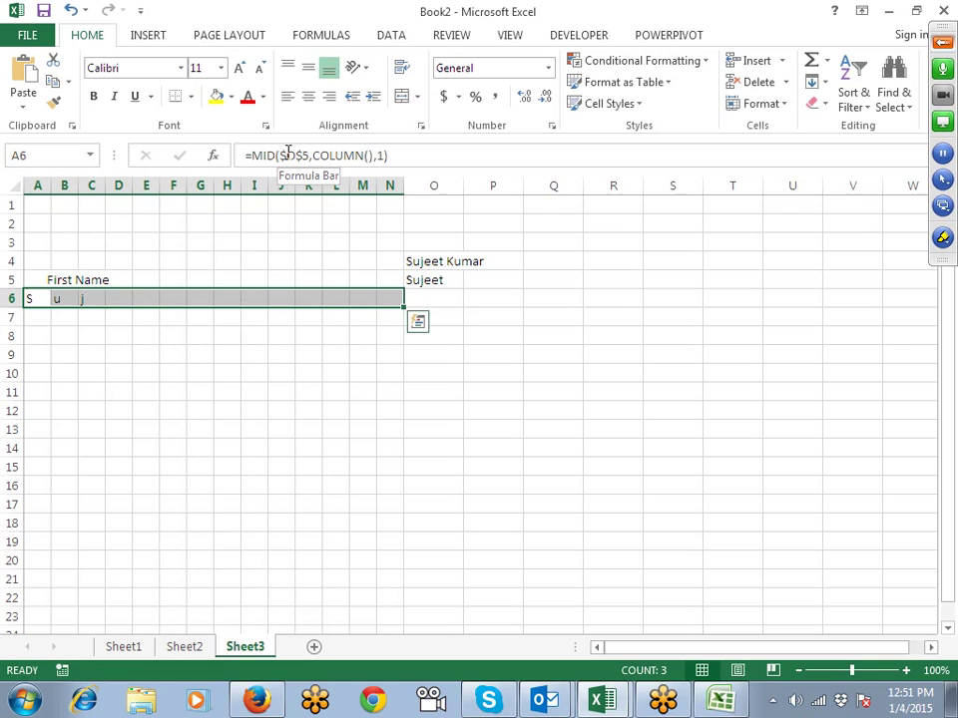
{"action": "key", "text": "ctrl+r"}
{"action": "key", "text": "Right"}
{"action": "key", "text": "Right"}
{"action": "key", "text": "Right"}
{"action": "key", "text": "Right"}
{"action": "key", "text": "Right"}
{"action": "key", "text": "Right"}
{"action": "key", "text": "Right"}
{"action": "key", "text": "Right"}
{"action": "key", "text": "Right"}
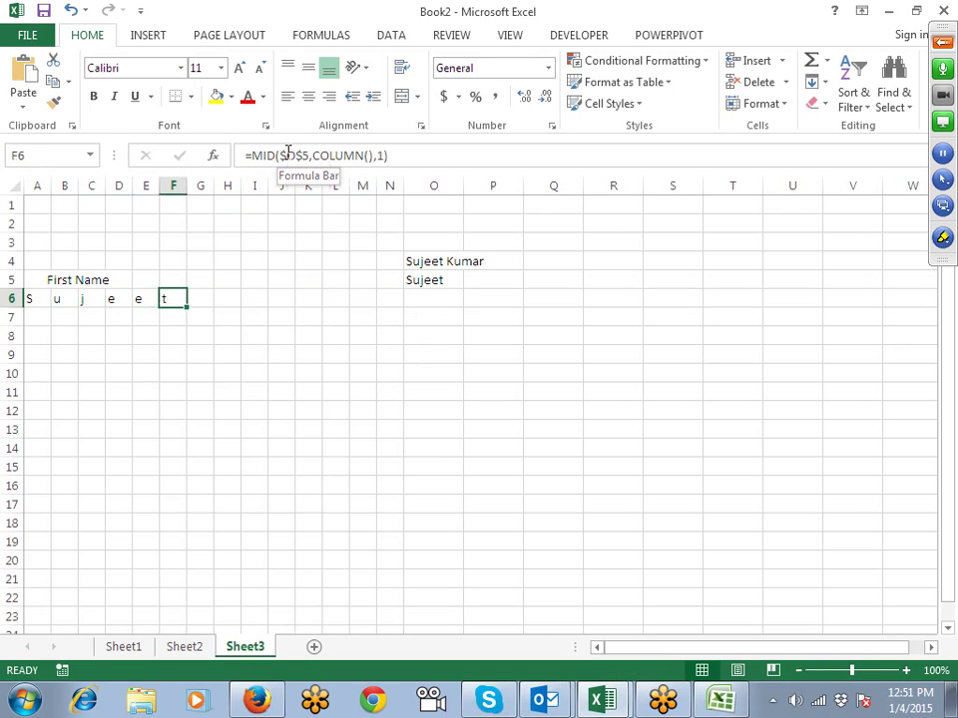
{"action": "key", "text": "Up"}
{"action": "key", "text": "Up"}
{"action": "key", "text": "Right"}
{"action": "key", "text": "Right"}
{"action": "key", "text": "Right"}
{"action": "key", "text": "Right"}
{"action": "key", "text": "Right"}
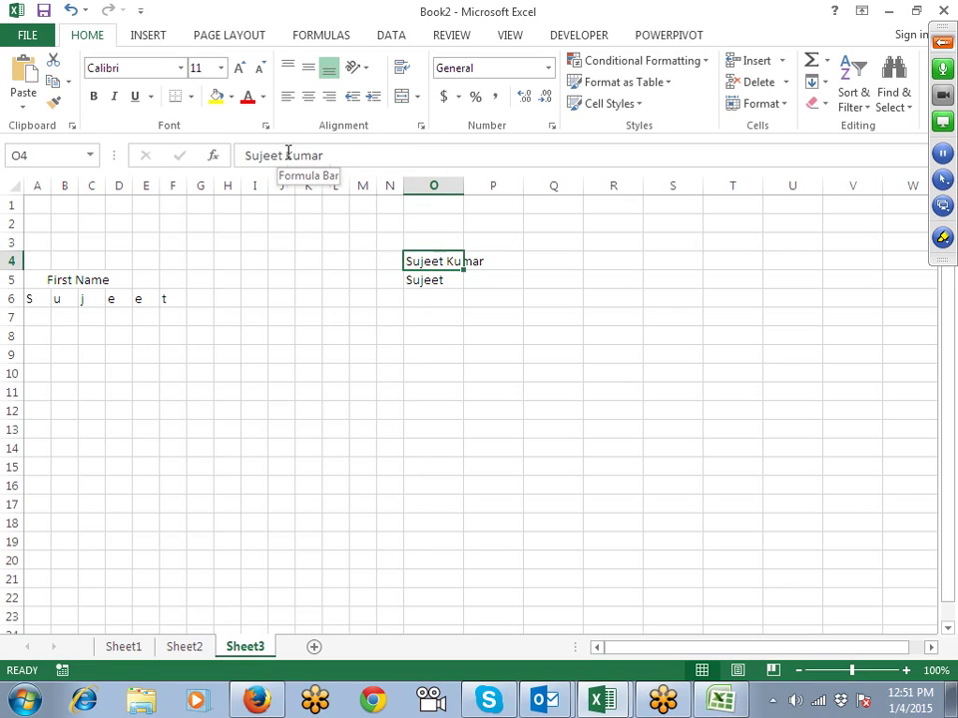
Step: Replace the full name in O4 with a new one and copy A6's letter formula into A8
{"action": "type", "text": "Man"}
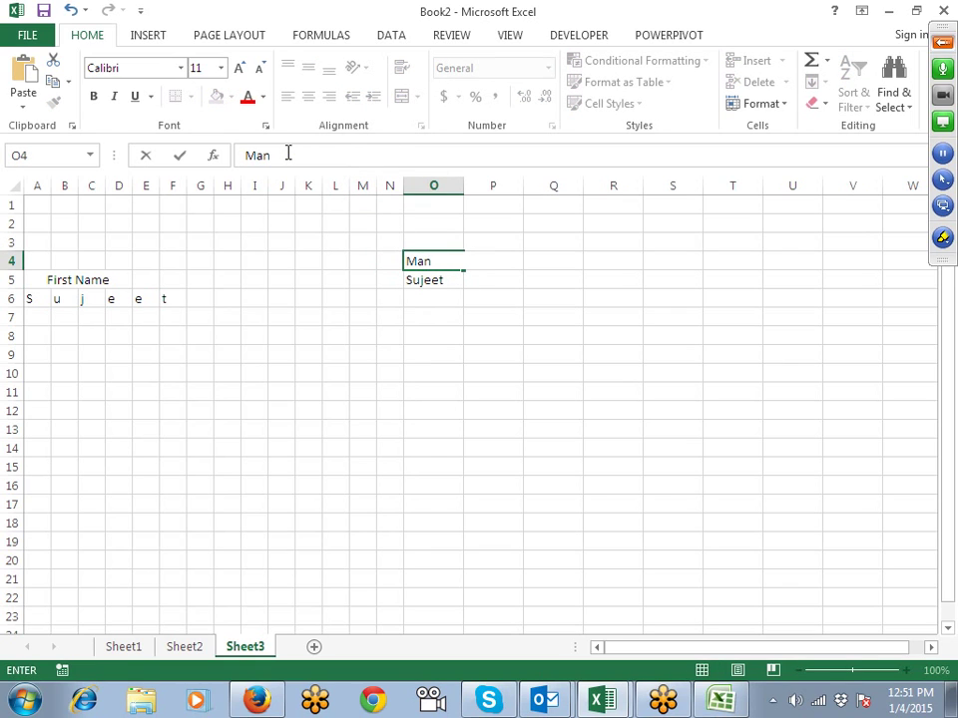
{"action": "type", "text": "Moh"}
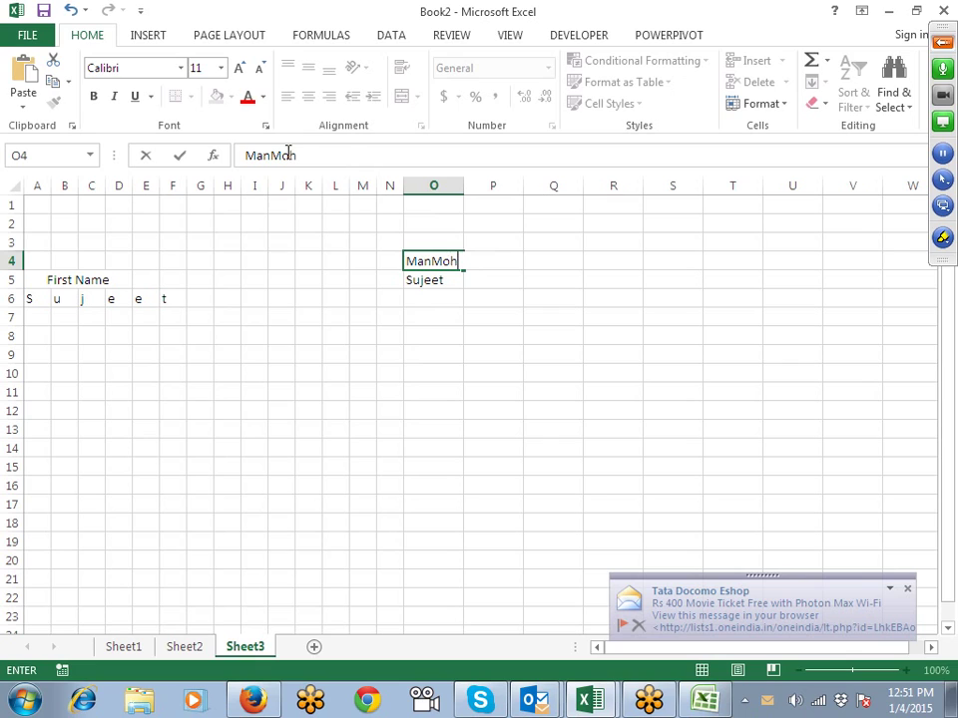
{"action": "type", "text": "o"}
{"action": "type", "text": "an Singh"}
{"action": "key", "text": "Return"}
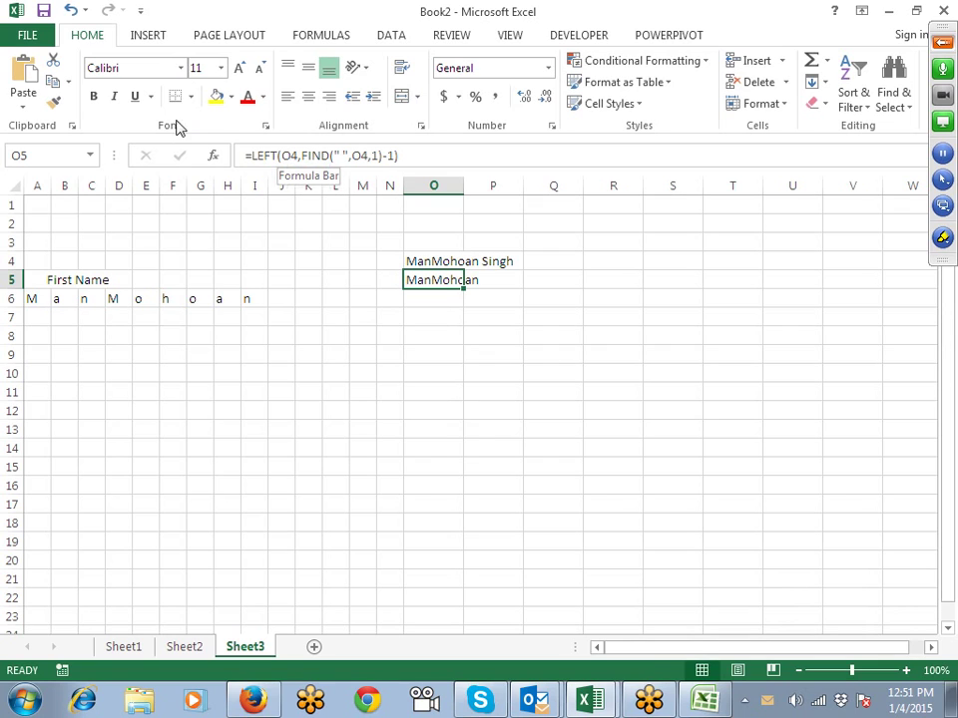
{"action": "left_click", "coordinate": [37, 299]}
{"action": "left_click", "coordinate": [397, 157]}
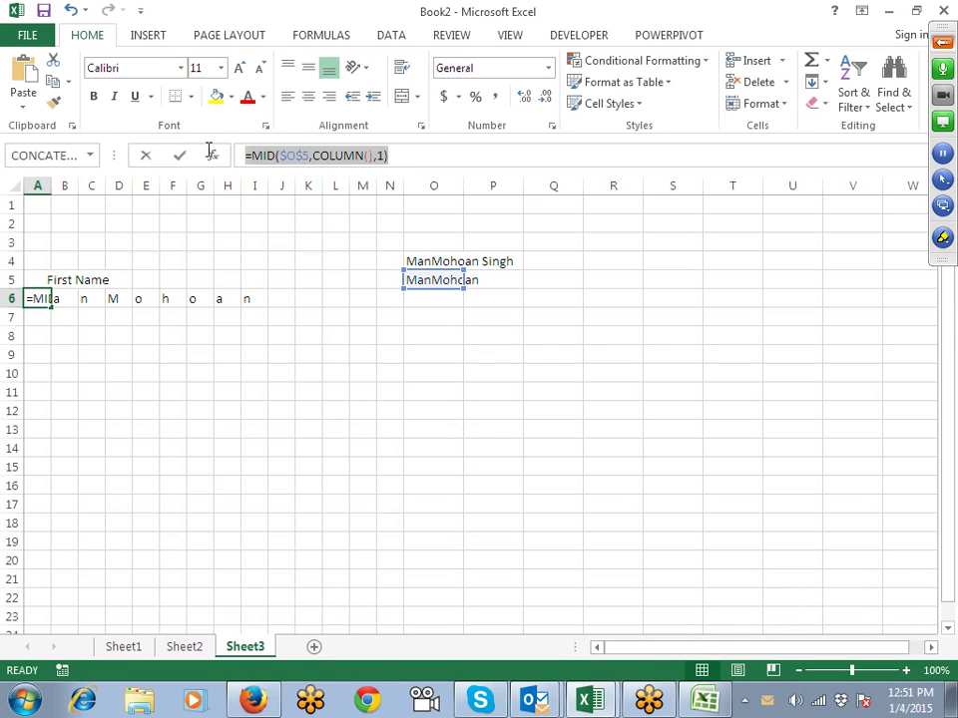
{"action": "left_click", "coordinate": [38, 335]}
{"action": "key", "text": "ctrl+v"}
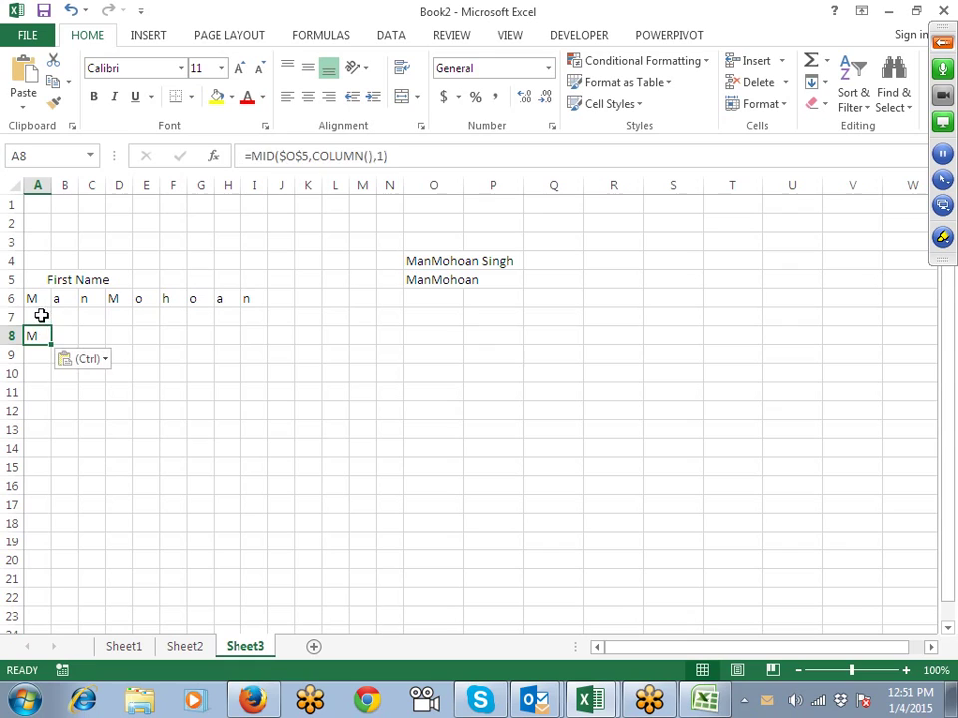
{"action": "left_click_drag", "start_coordinate": [39, 316], "coordinate": [122, 317]}
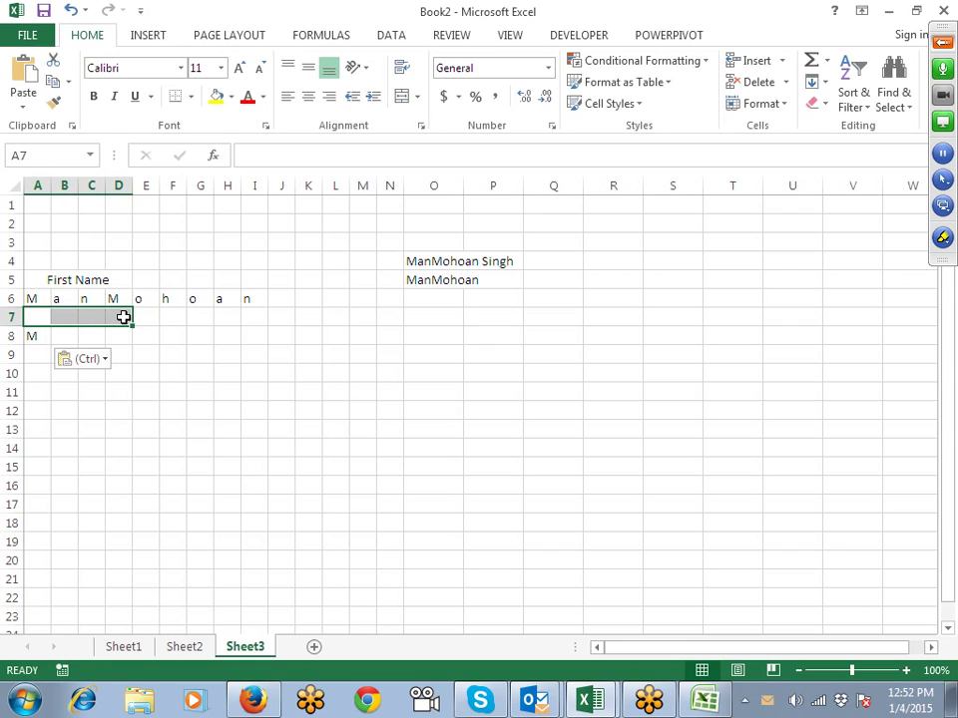
Step: Merge and centre A7:D7 with the heading 'Last Name'
{"action": "left_click", "coordinate": [402, 98]}
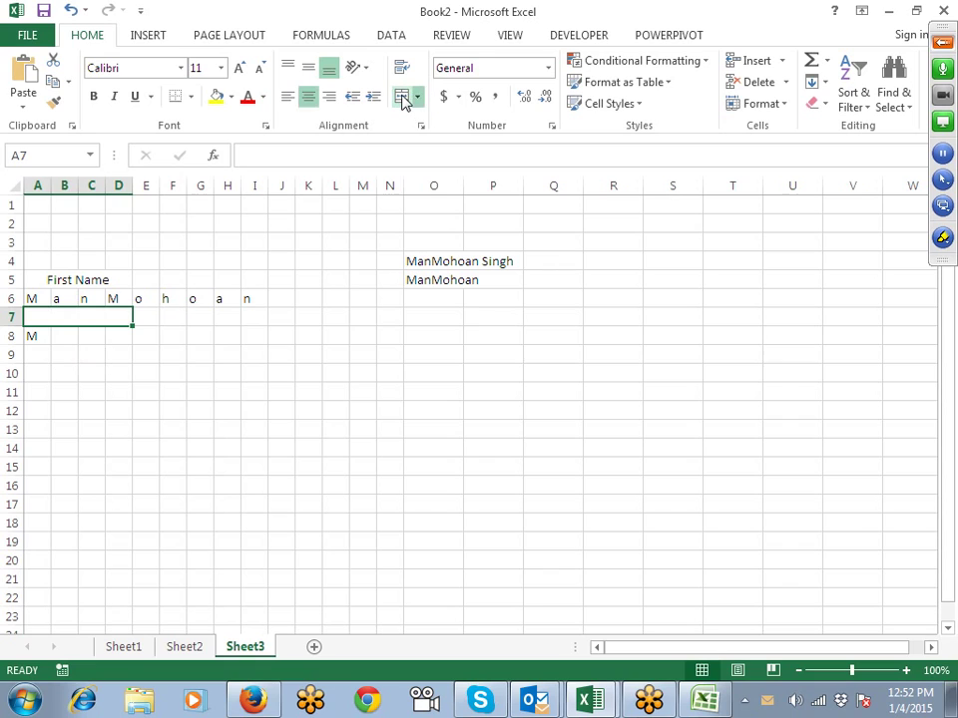
{"action": "type", "text": "Last"}
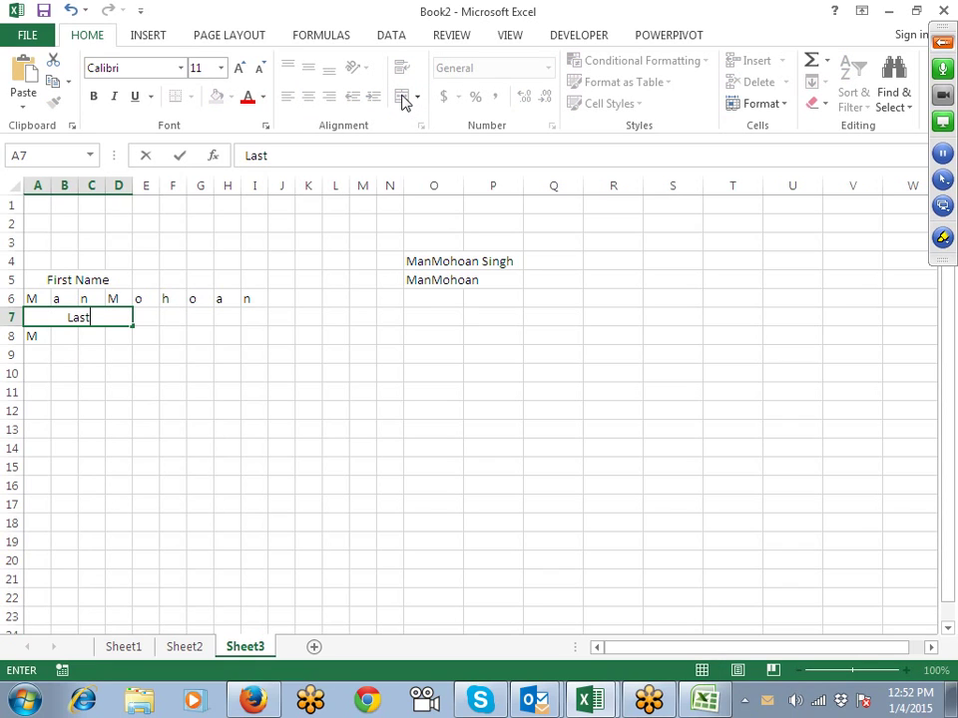
{"action": "type", "text": " Name"}
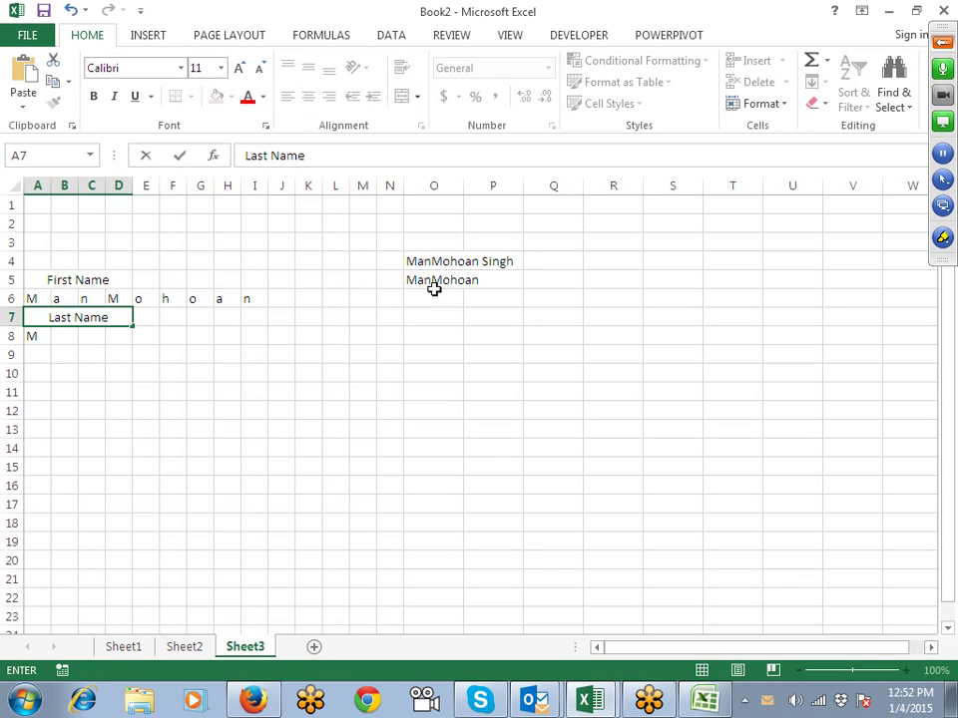
{"action": "left_click", "coordinate": [436, 292]}
Step: Enter =RIGHT(O4,LEN(O4)-FIND(" ",O4,1)) in P5 to extract the last name
{"action": "left_click", "coordinate": [499, 285]}
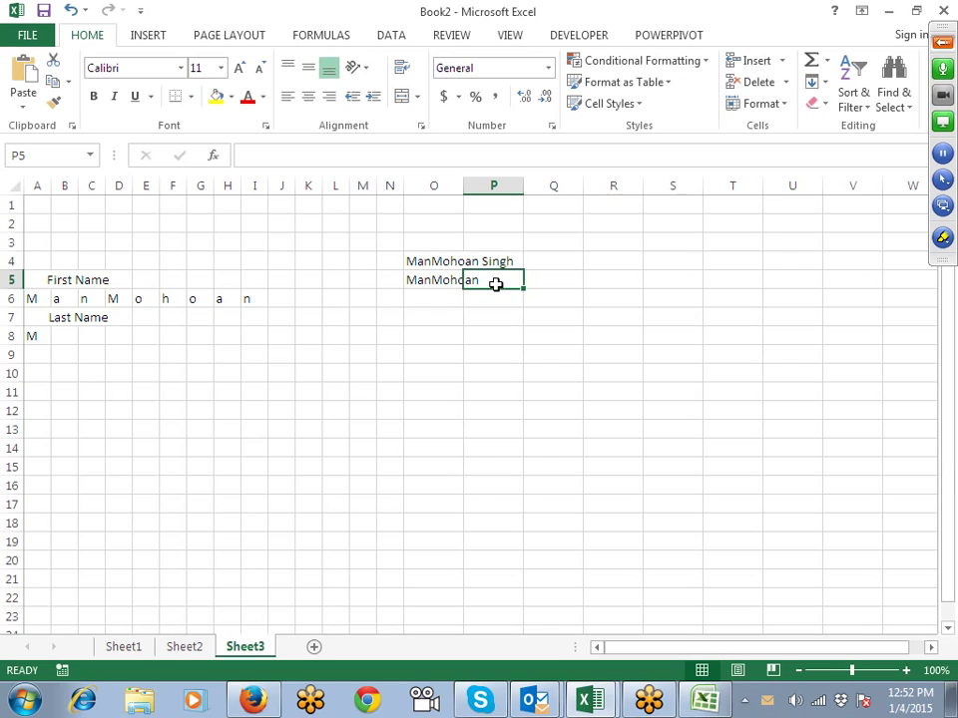
{"action": "type", "text": "="}
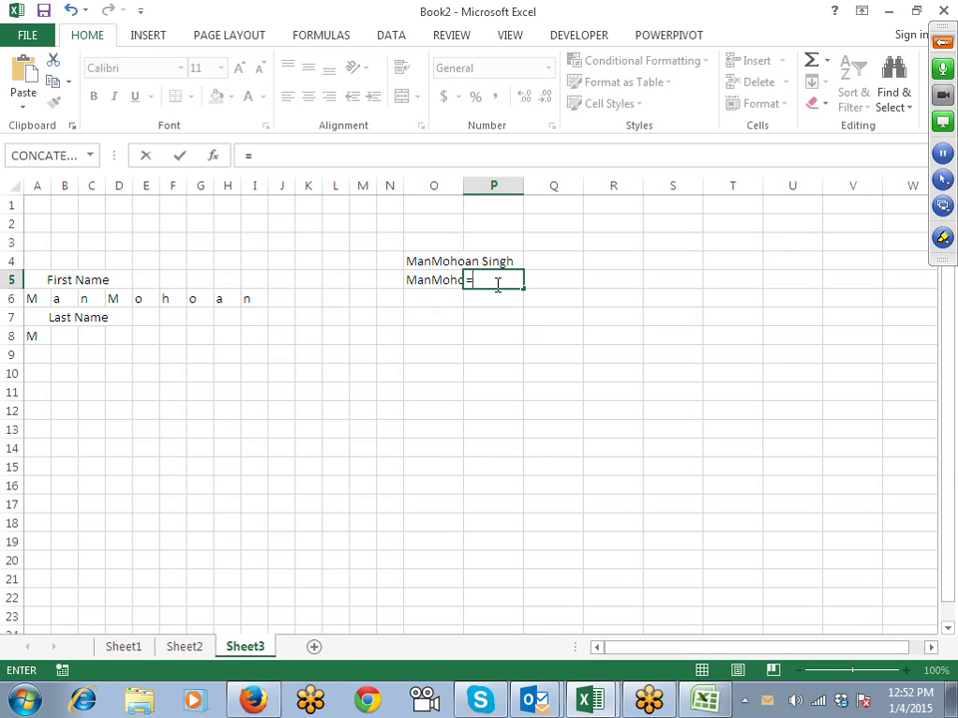
{"action": "type", "text": "ri"}
{"action": "key", "text": "Tab"}
{"action": "key", "text": "Left"}
{"action": "key", "text": "Up"}
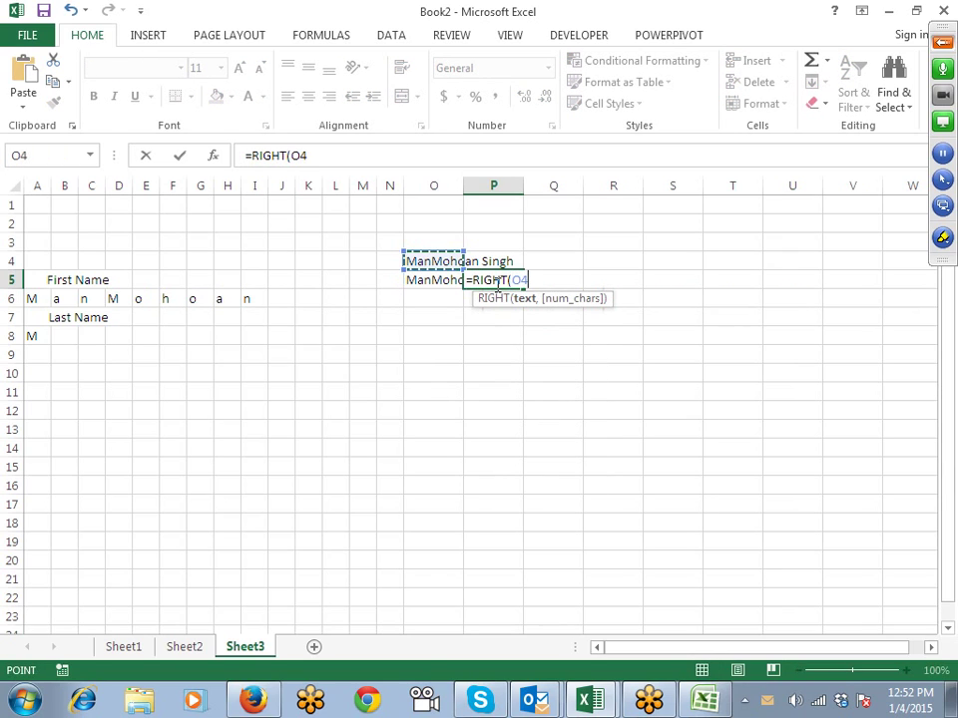
{"action": "type", "text": ",\""}
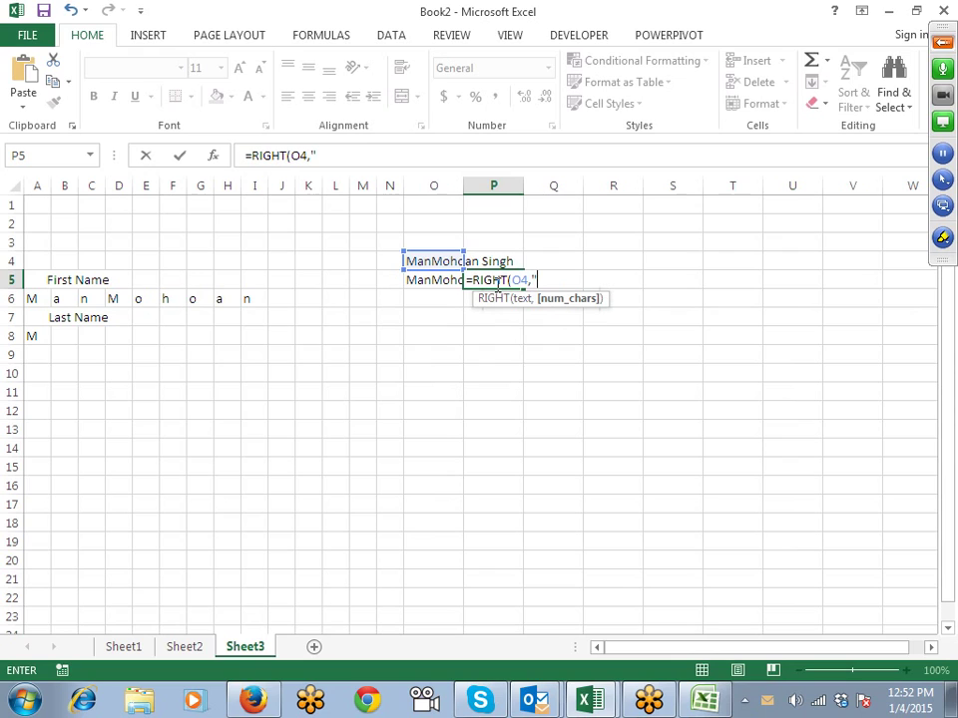
{"action": "key", "text": "BackSpace"}
{"action": "type", "text": "l"}
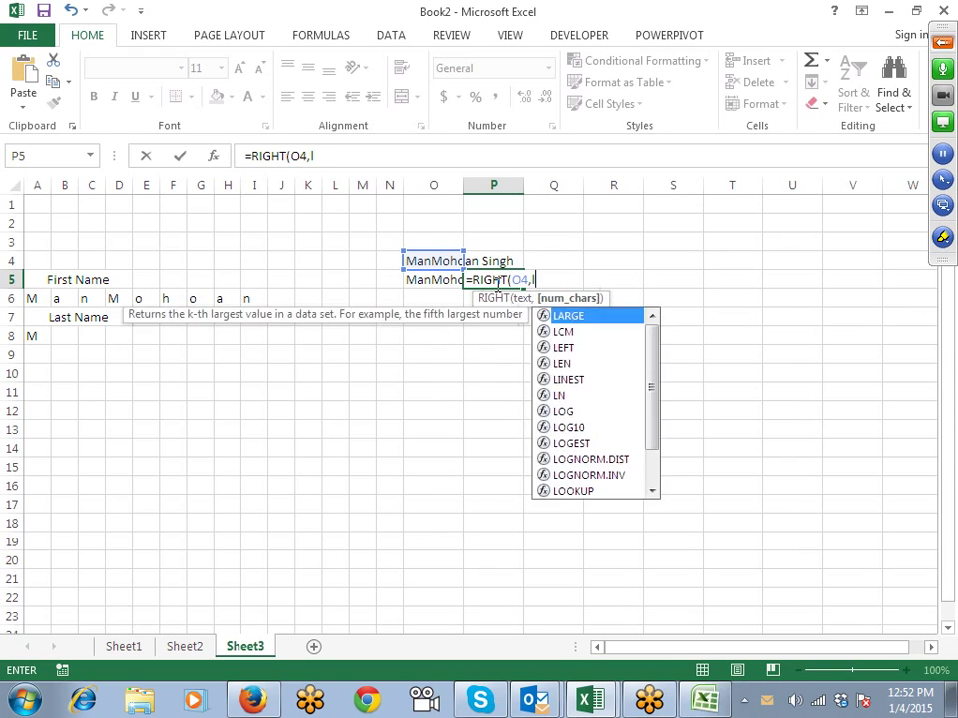
{"action": "type", "text": "e"}
{"action": "key", "text": "Down"}
{"action": "key", "text": "Tab"}
{"action": "key", "text": "Up"}
{"action": "key", "text": "Left"}
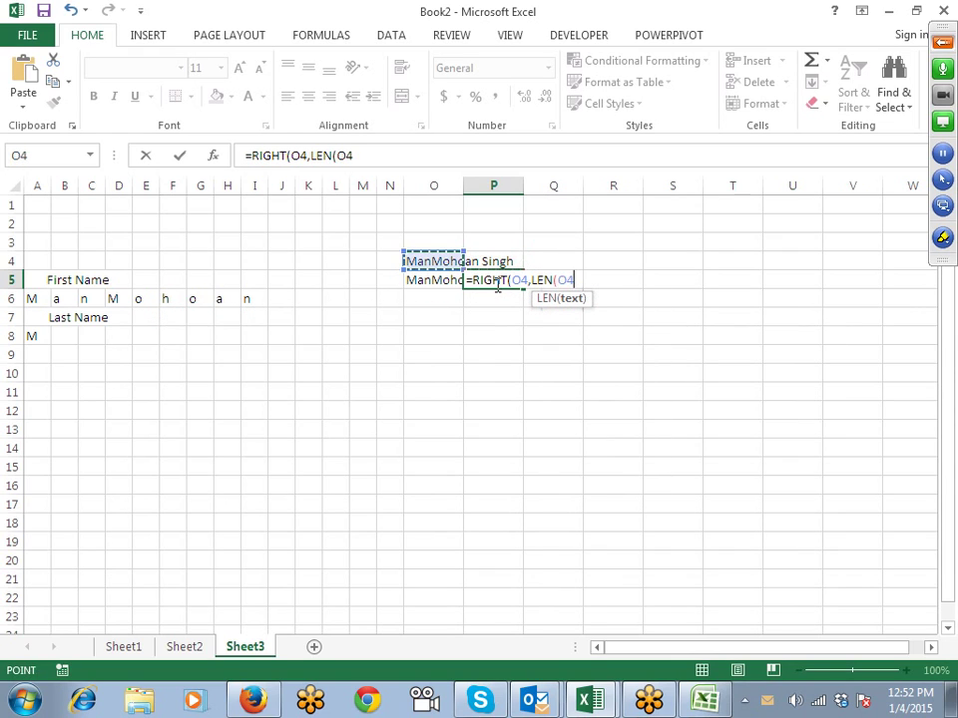
{"action": "type", "text": ")-fin"}
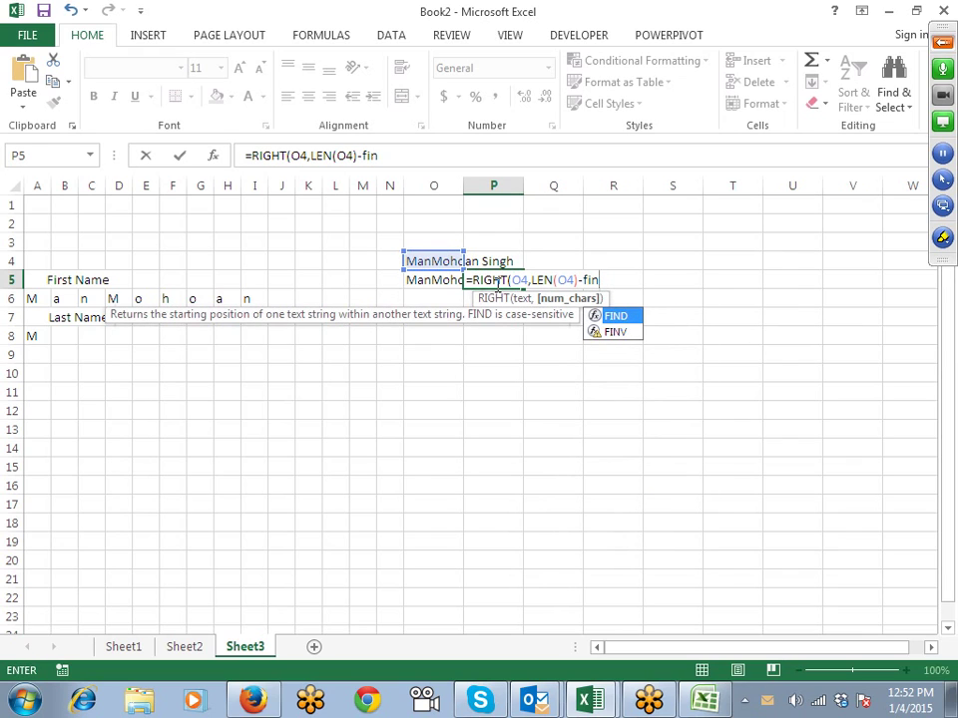
{"action": "key", "text": "Tab"}
{"action": "type", "text": "\" \""}
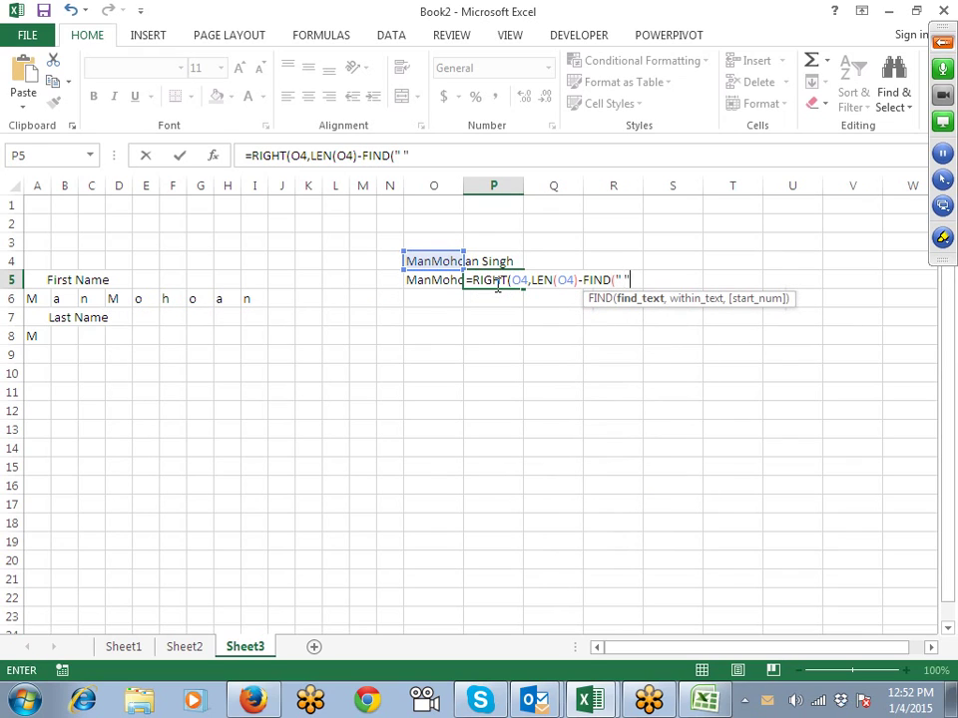
{"action": "type", "text": ","}
{"action": "key", "text": "Up"}
{"action": "key", "text": "Left"}
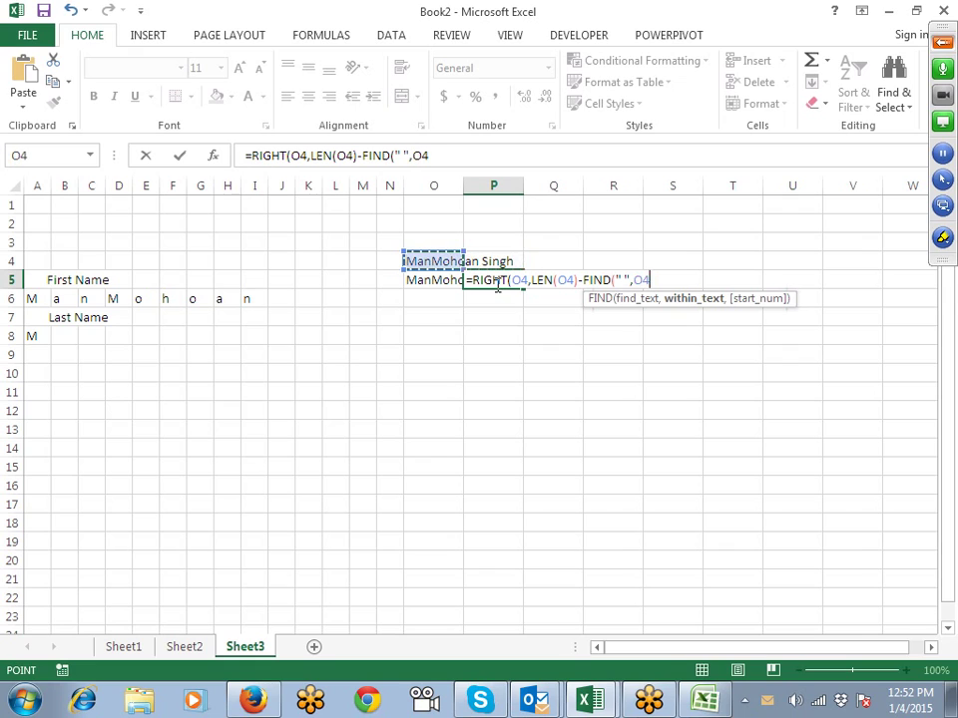
{"action": "type", "text": ",1"}
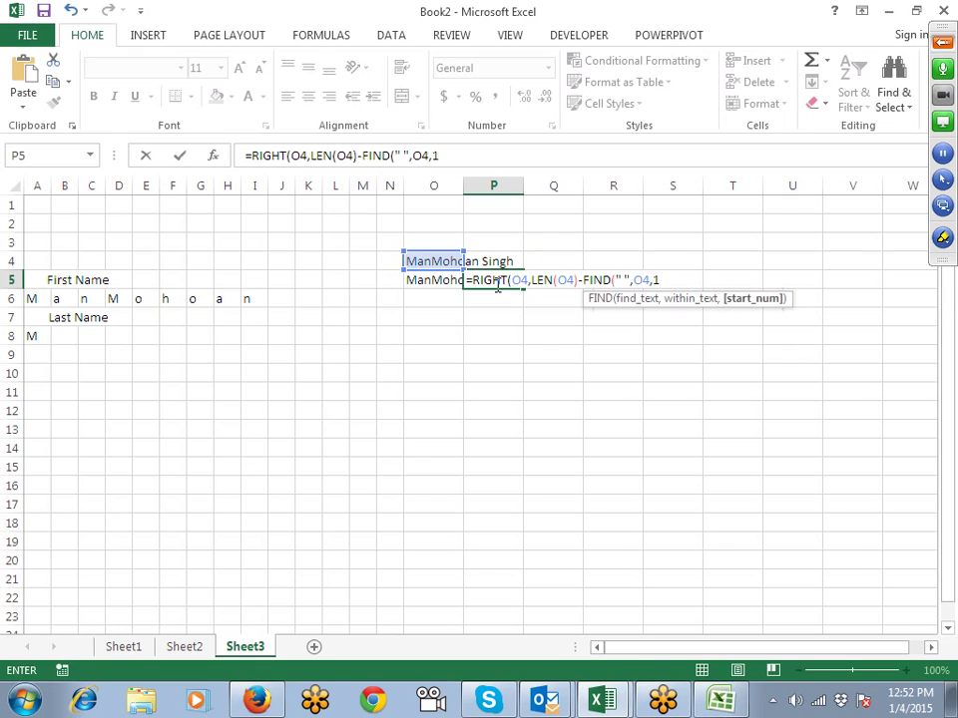
{"action": "key", "text": "Return"}
{"action": "key", "text": "Return"}
{"action": "left_click", "coordinate": [496, 283]}
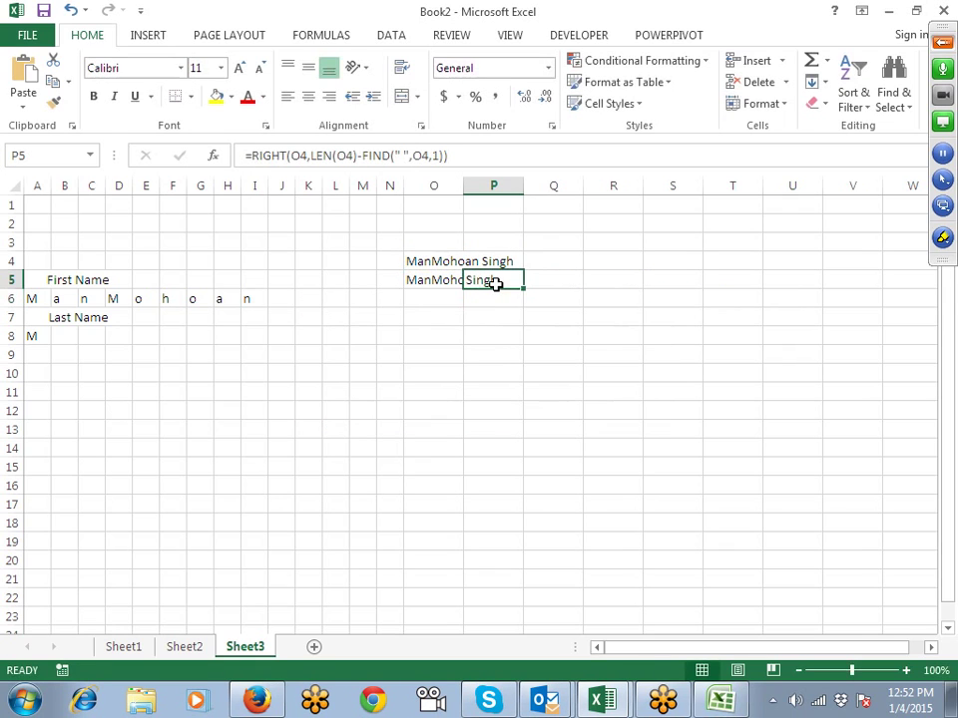
{"action": "left_click", "coordinate": [307, 156]}
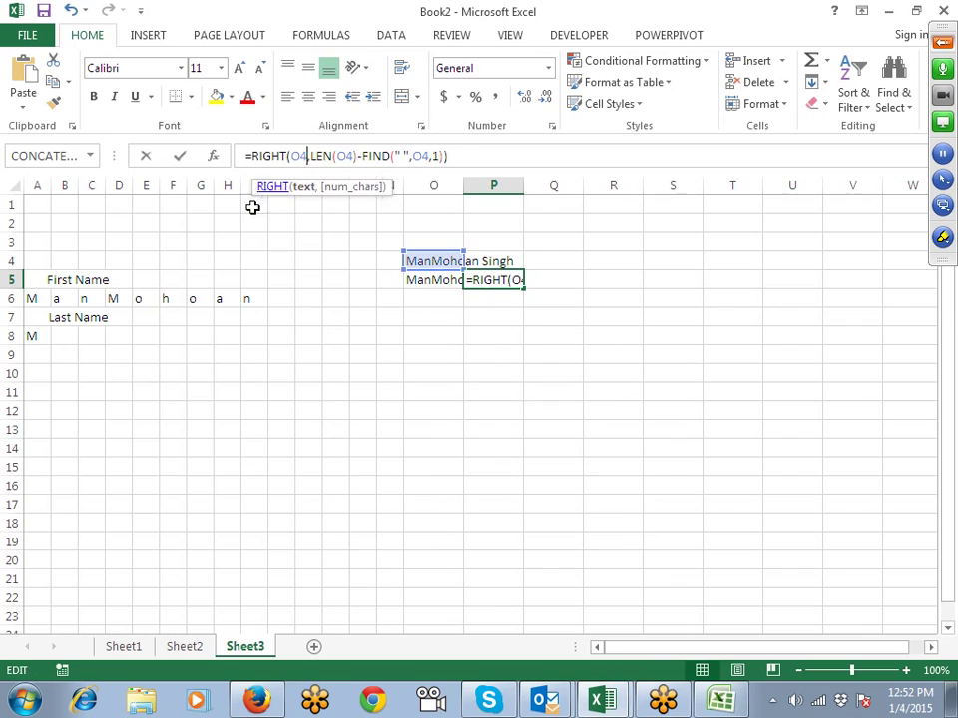
{"action": "key", "text": "Escape"}
Step: Point A8's MID formula at P5 and fill it across row 8 to M8
{"action": "double_click", "coordinate": [34, 336]}
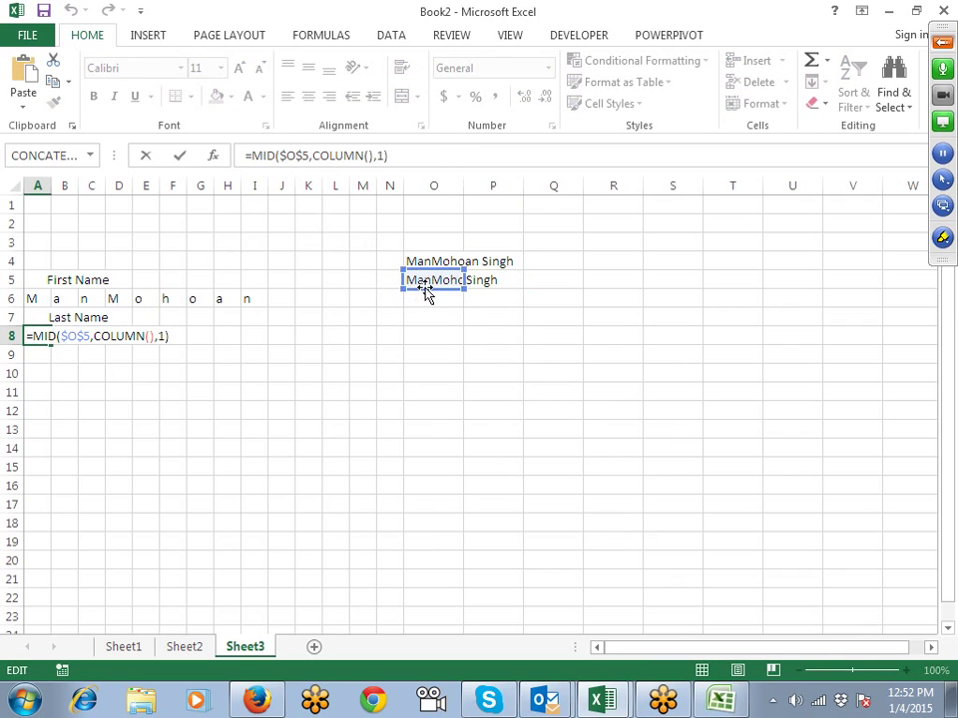
{"action": "left_click_drag", "start_coordinate": [427, 289], "coordinate": [474, 295]}
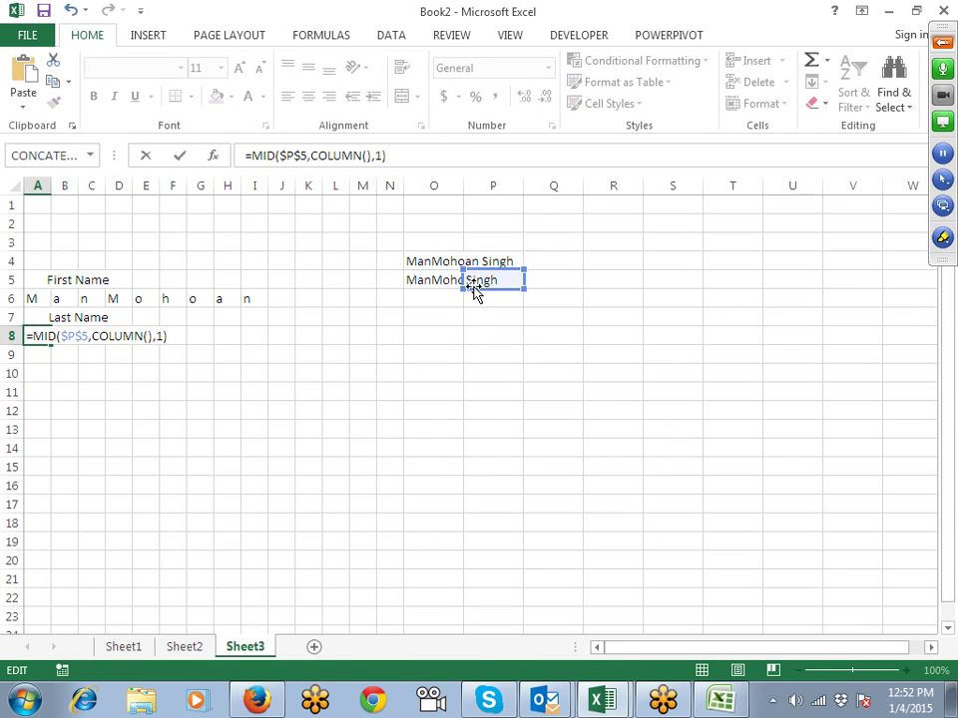
{"action": "key", "text": "Return"}
{"action": "left_click_drag", "start_coordinate": [34, 335], "coordinate": [383, 338]}
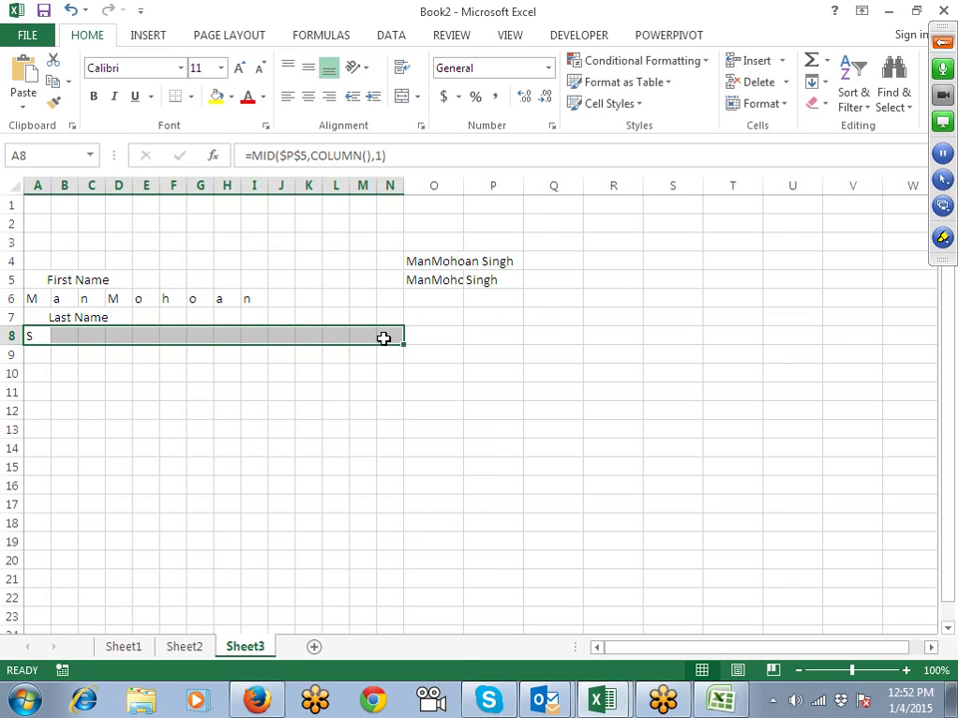
{"action": "key", "text": "ctrl+r"}
{"action": "left_click", "coordinate": [343, 389]}
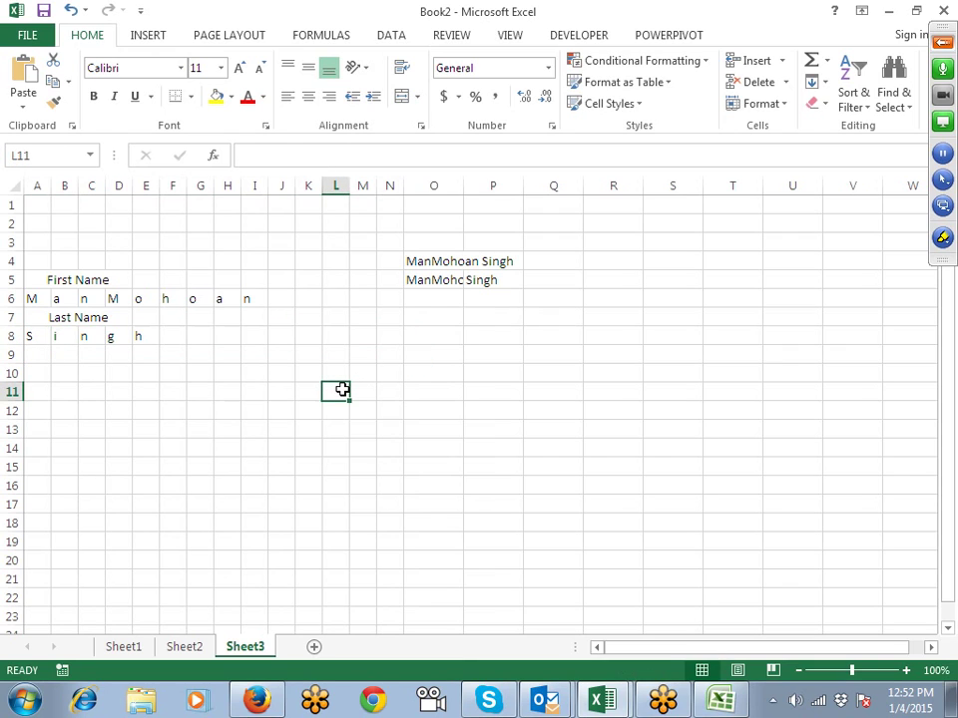
Step: Type a different full name into O4 so rows 6 and 8 re-spell it, then go to Sheet2
{"action": "left_click", "coordinate": [436, 263]}
{"action": "left_click", "coordinate": [430, 280]}
{"action": "left_click", "coordinate": [433, 264]}
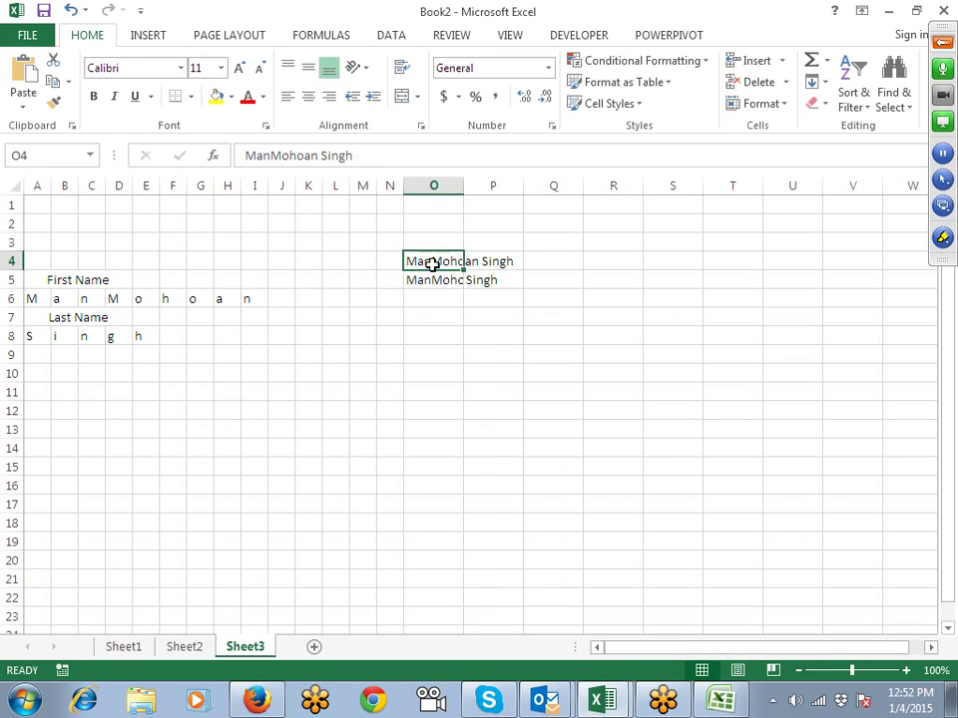
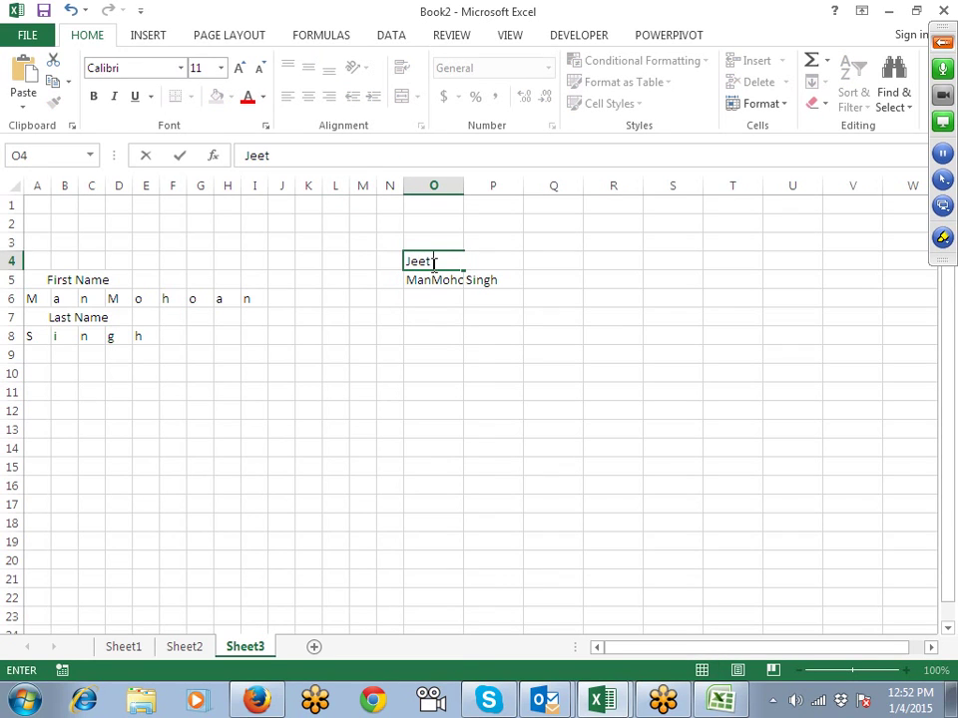
{"action": "key", "text": "Return"}
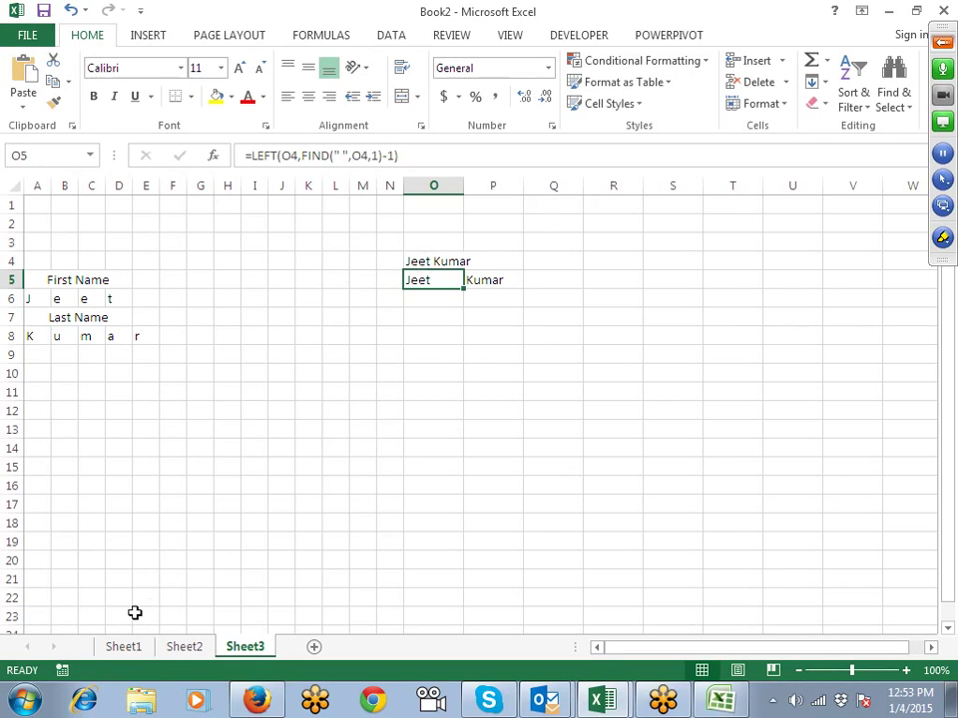
{"action": "left_click", "coordinate": [181, 650]}
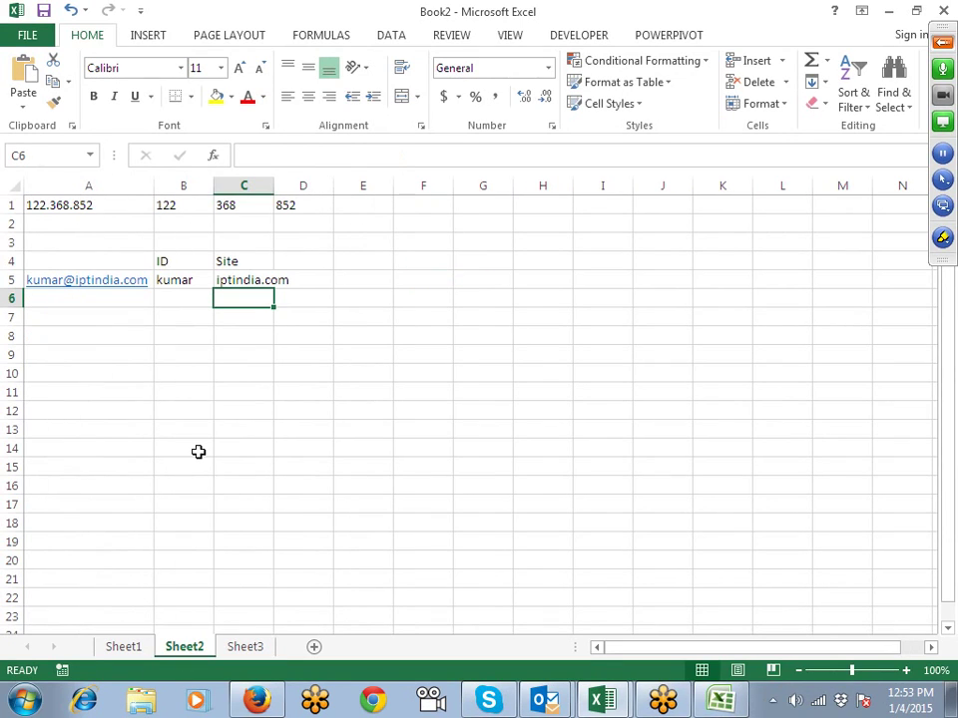
Step: Browse the Text function list on the Formulas tab, leaving Sheet2's data unchanged
{"action": "left_click", "coordinate": [135, 409]}
{"action": "scroll", "coordinate": [149, 444], "scroll_direction": "down", "scroll_amount": 1}
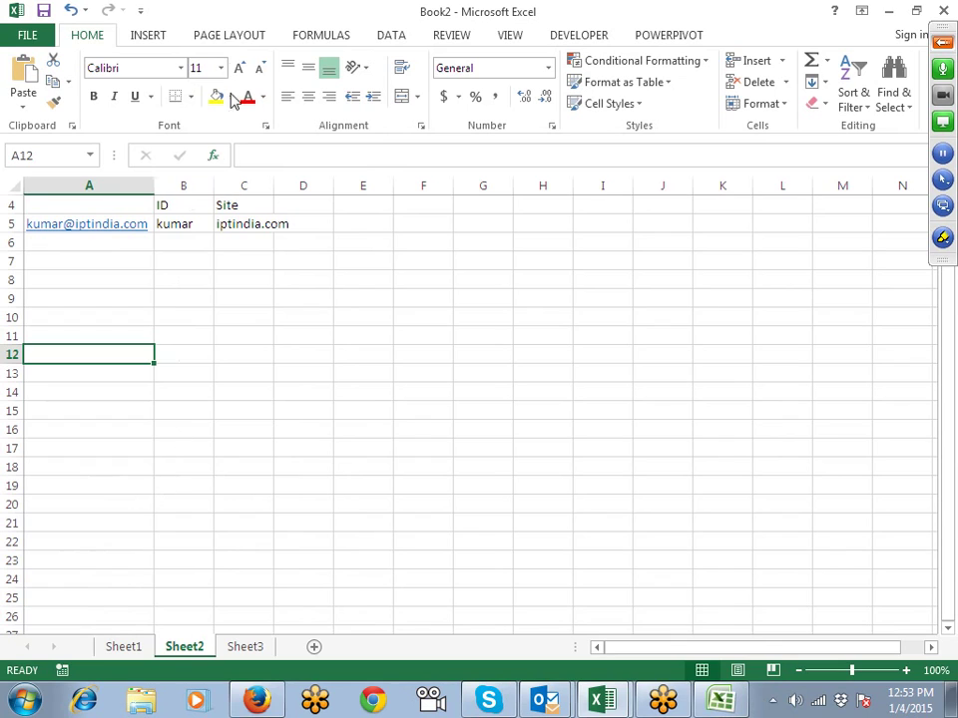
{"action": "left_click", "coordinate": [330, 36]}
{"action": "left_click", "coordinate": [189, 82]}
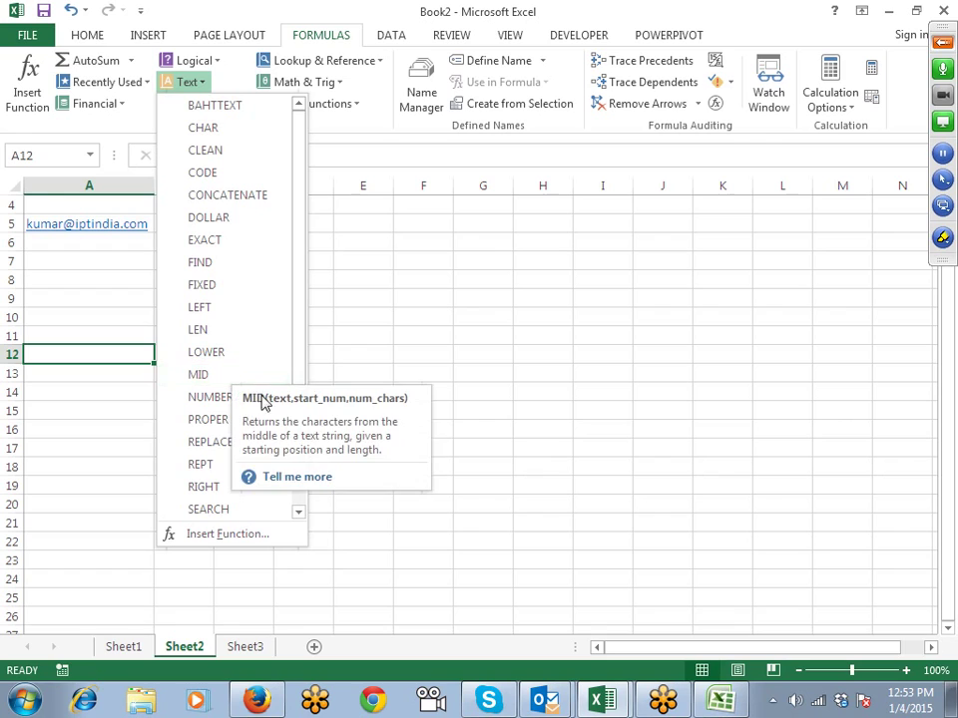
{"action": "left_click_drag", "start_coordinate": [297, 316], "coordinate": [300, 415]}
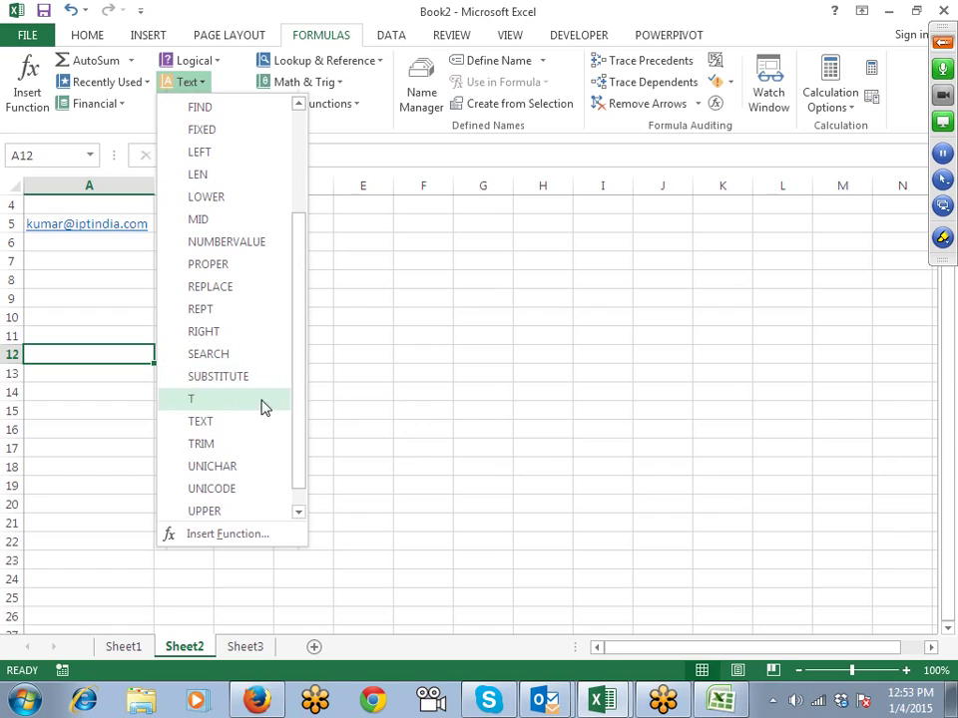
{"action": "left_click_drag", "start_coordinate": [301, 443], "coordinate": [309, 253]}
{"action": "left_click", "coordinate": [433, 263]}
{"action": "left_click", "coordinate": [99, 304]}
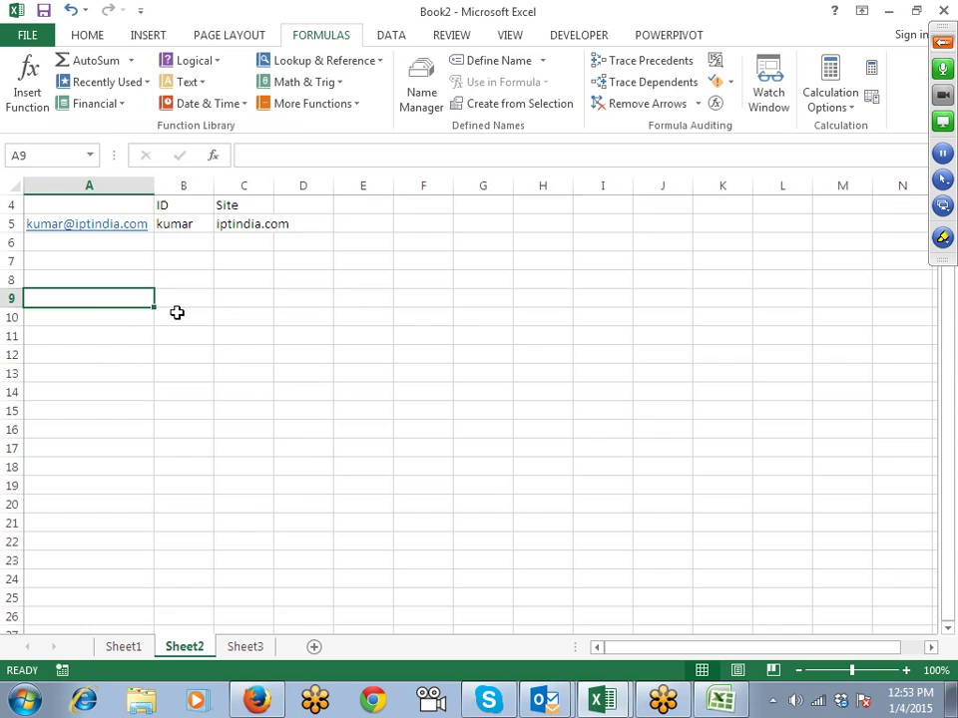
Step: Enter 825, 25, sd, 542, sd5 and dsf down A10:A15
{"action": "key", "text": "Down"}
{"action": "type", "text": "825"}
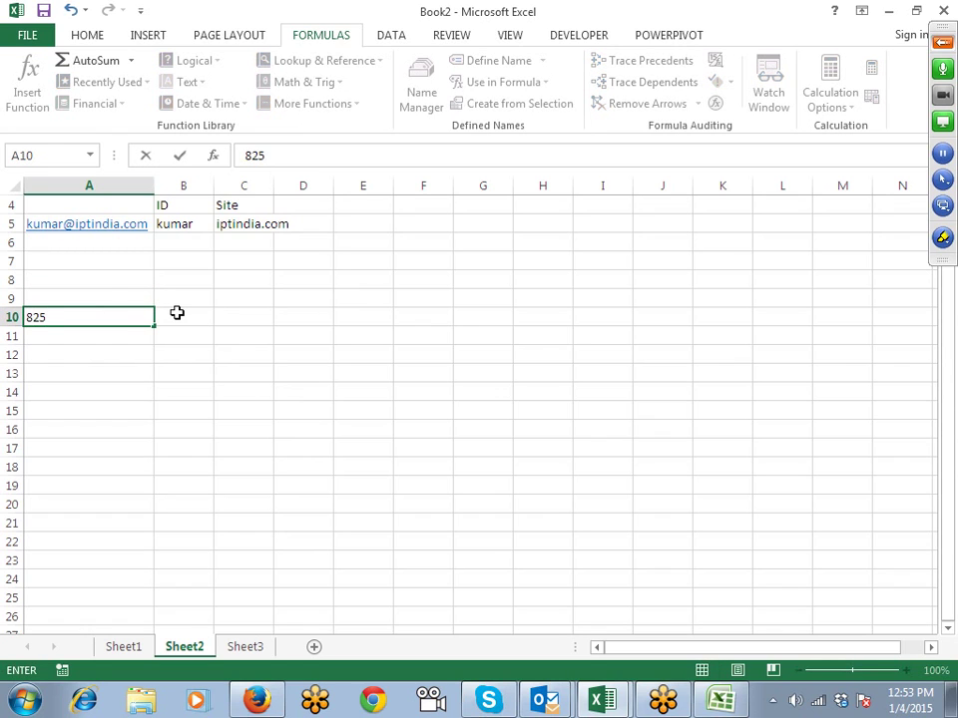
{"action": "key", "text": "Return"}
{"action": "type", "text": "25"}
{"action": "key", "text": "Return"}
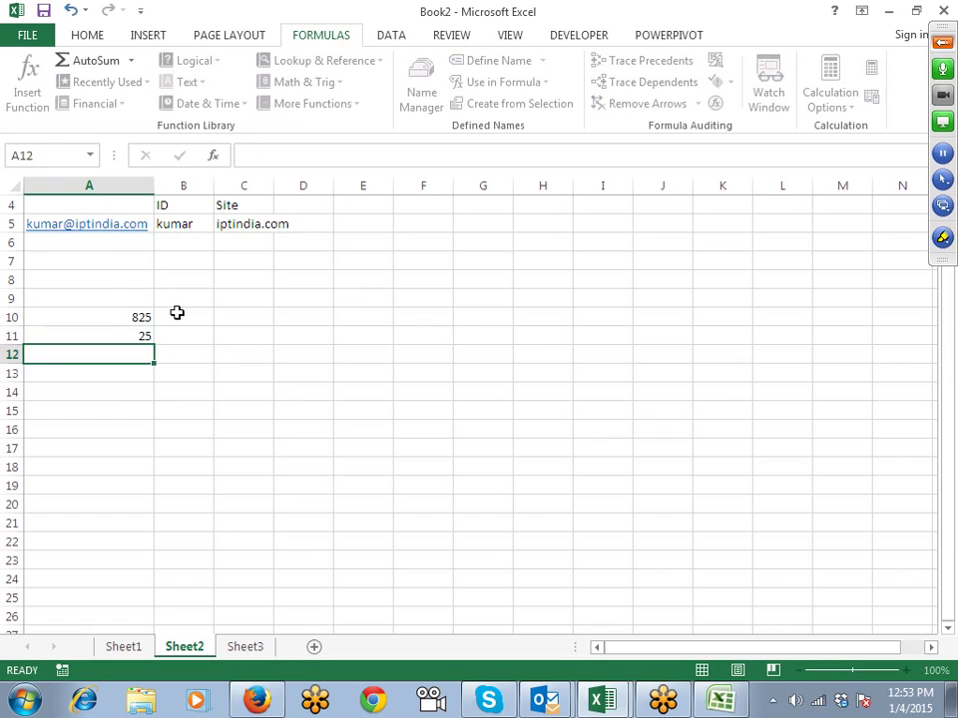
{"action": "type", "text": "sd"}
{"action": "key", "text": "Return"}
{"action": "type", "text": "542"}
{"action": "key", "text": "Return"}
{"action": "type", "text": "sd5"}
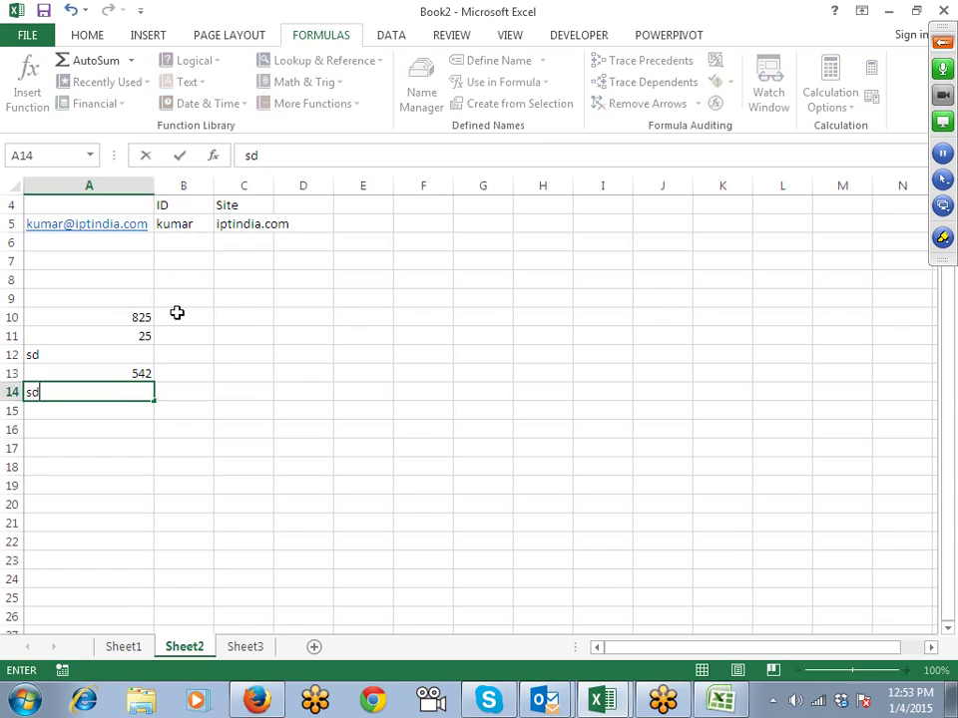
{"action": "key", "text": "Return"}
{"action": "type", "text": "dsf"}
{"action": "key", "text": "Return"}
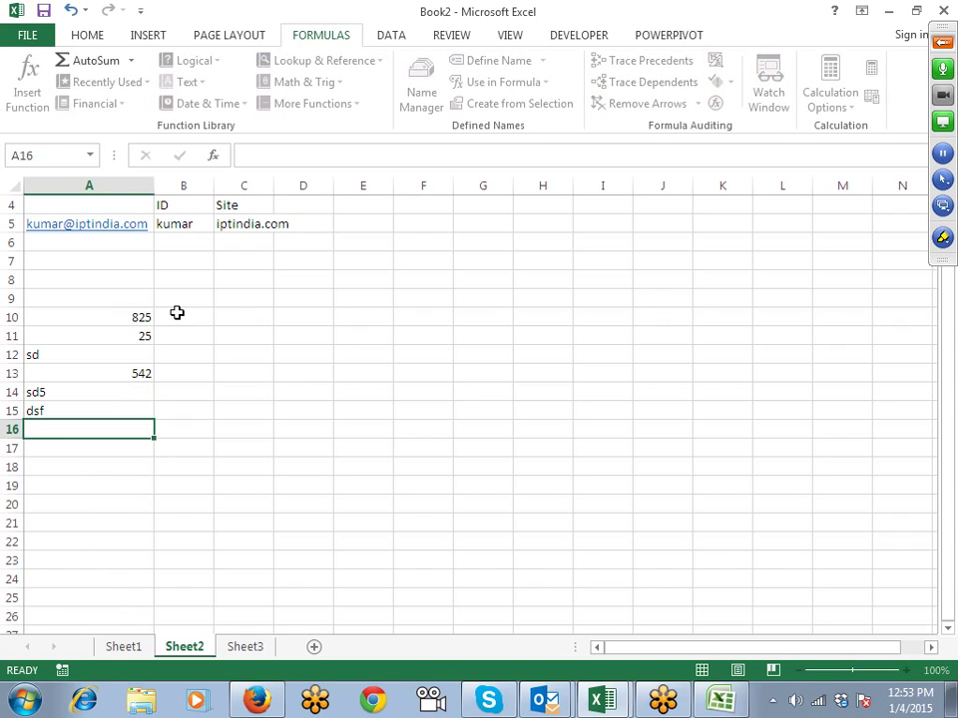
Step: Fill A16:A20 with dsf, 5, fdg, fdg and 62
{"action": "key", "text": "Return"}
{"action": "type", "text": "5"}
{"action": "key", "text": "Up"}
{"action": "type", "text": "dsf"}
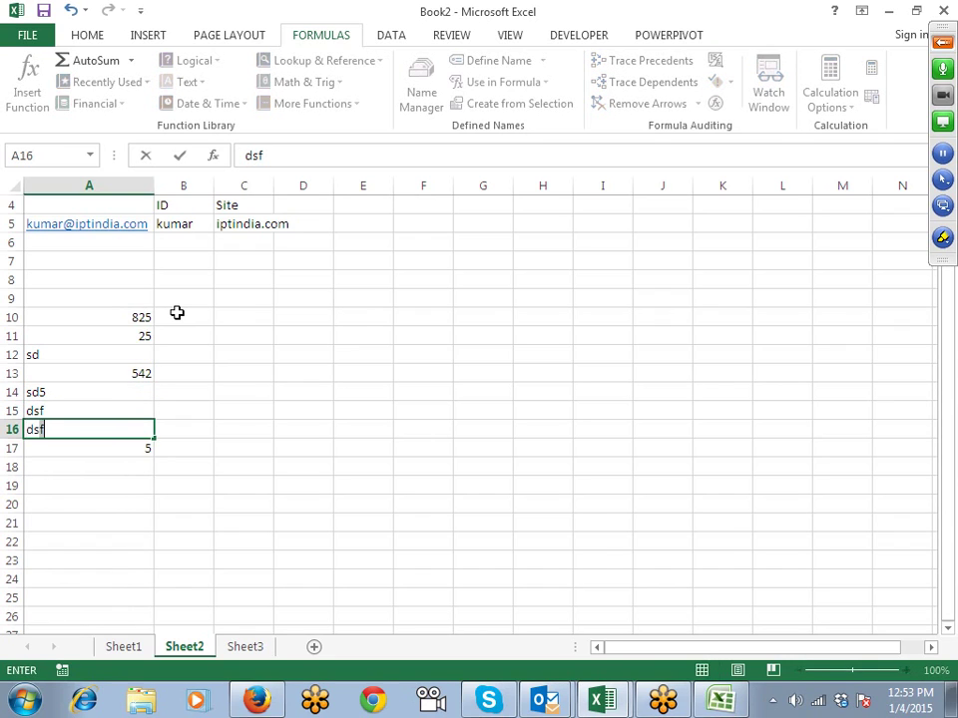
{"action": "key", "text": "Return"}
{"action": "key", "text": "Right"}
{"action": "key", "text": "Down"}
{"action": "key", "text": "Left"}
{"action": "type", "text": "fdg"}
{"action": "key", "text": "Return"}
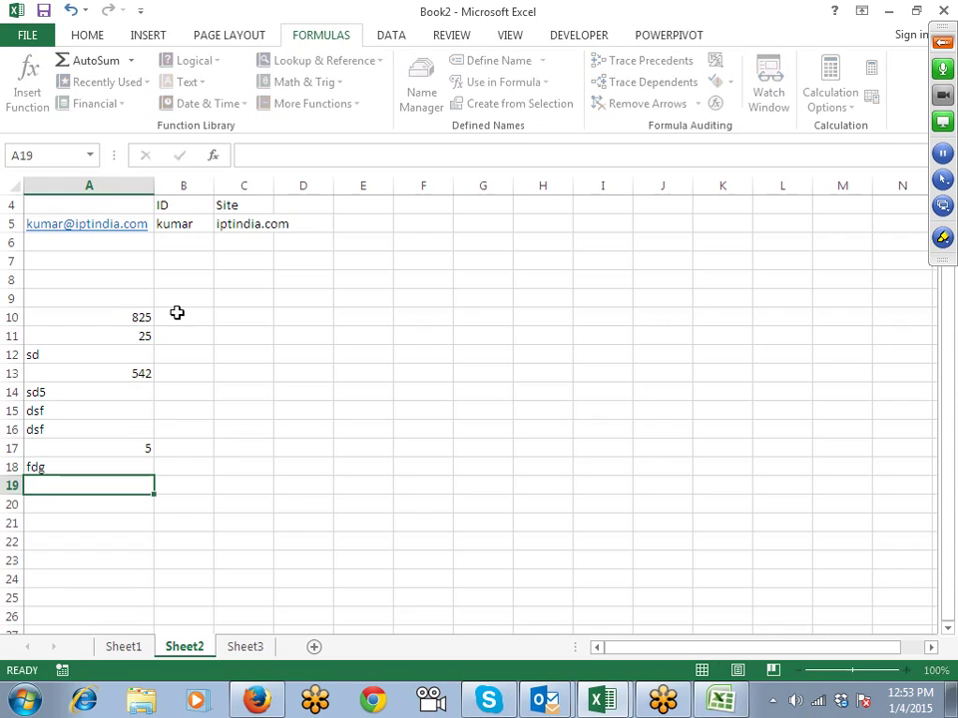
{"action": "type", "text": "fdg"}
{"action": "key", "text": "Return"}
{"action": "type", "text": "62"}
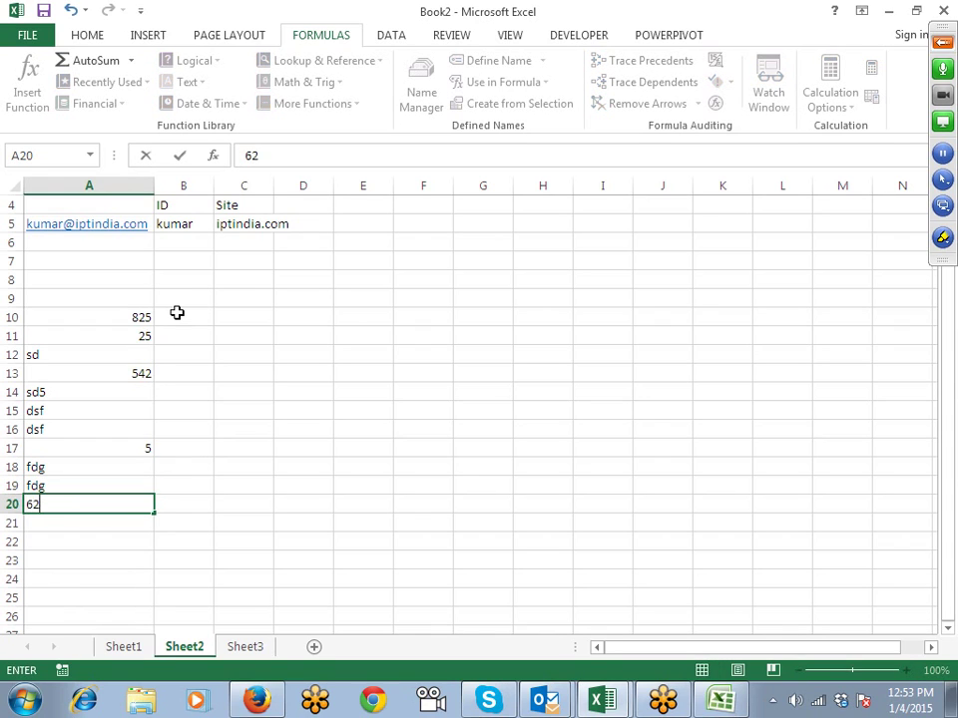
{"action": "key", "text": "Return"}
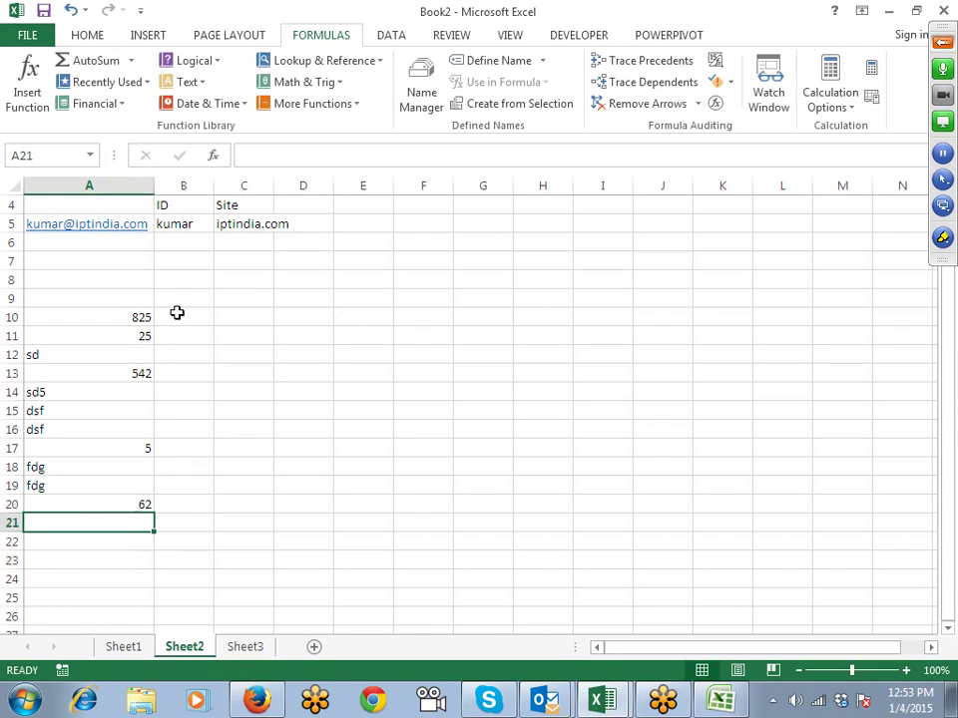
{"action": "key", "text": "ctrl+Up"}
{"action": "key", "text": "ctrl+Up"}
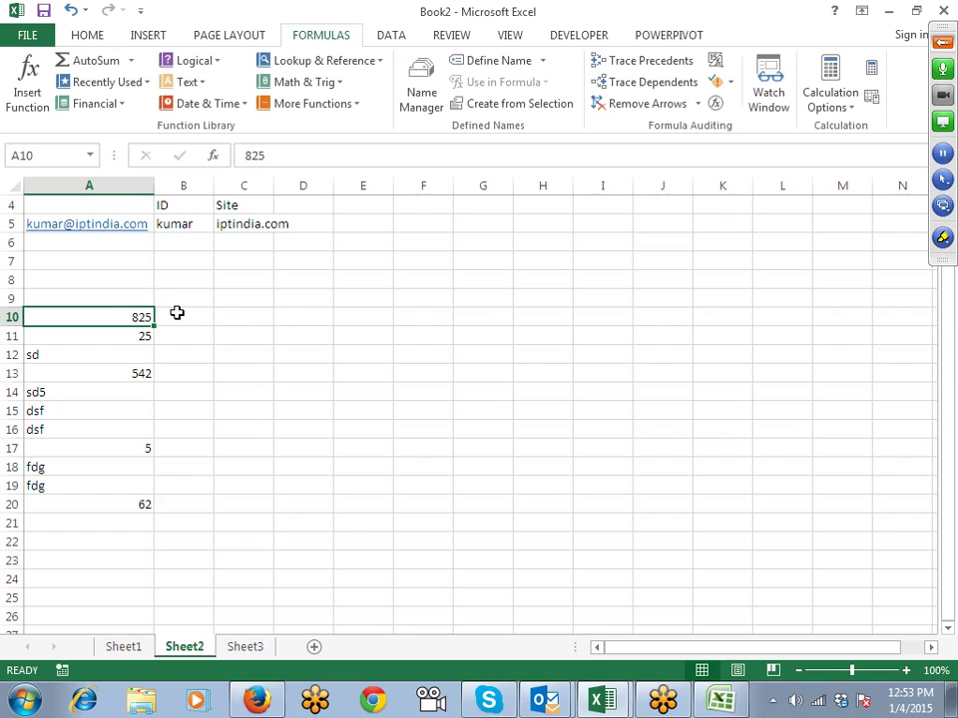
Step: Enter =T(A10) in B10 and fill it down through B20 to show only text entries
{"action": "left_click", "coordinate": [176, 314]}
{"action": "type", "text": "=t"}
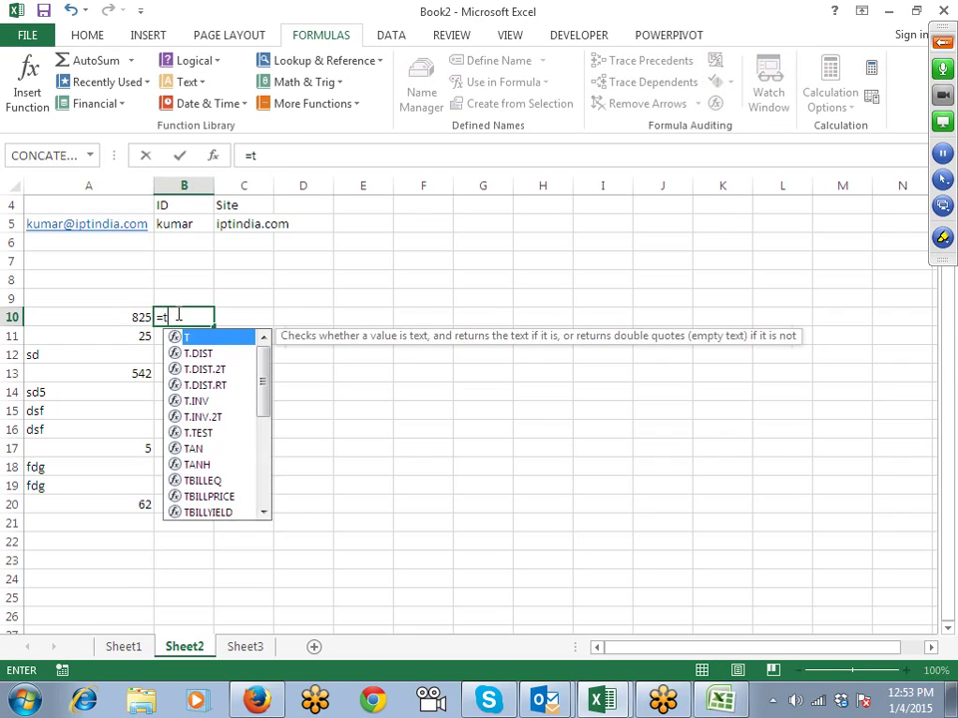
{"action": "key", "text": "Tab"}
{"action": "key", "text": "Left"}
{"action": "key", "text": "Return"}
{"action": "key", "text": "Left"}
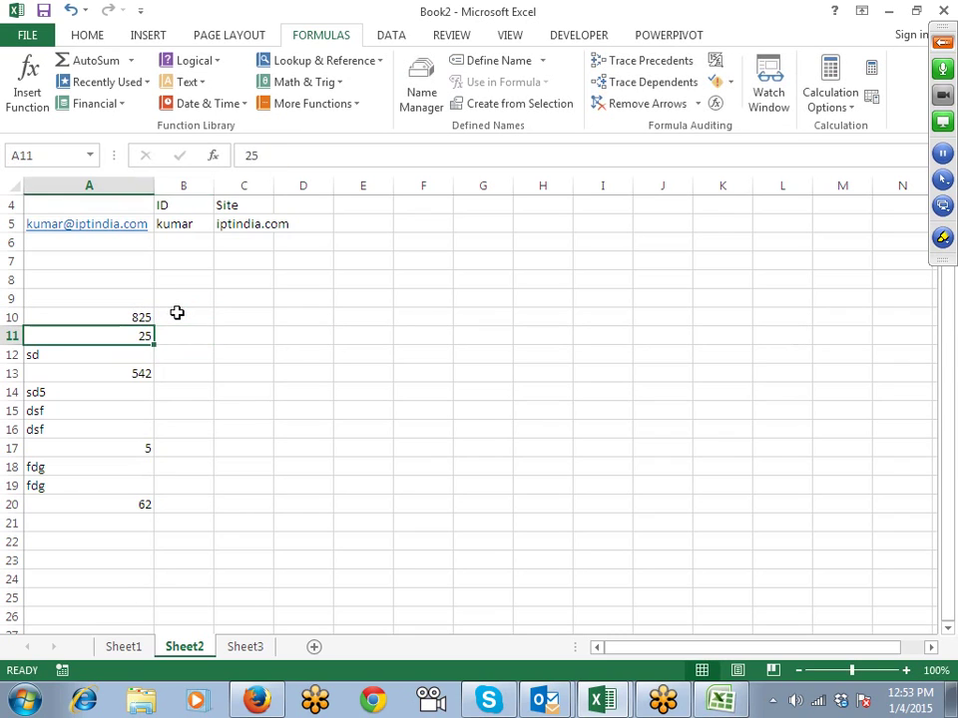
{"action": "key", "text": "ctrl+Down"}
{"action": "key", "text": "Right"}
{"action": "key", "text": "ctrl+shift+Up"}
{"action": "key", "text": "ctrl+d"}
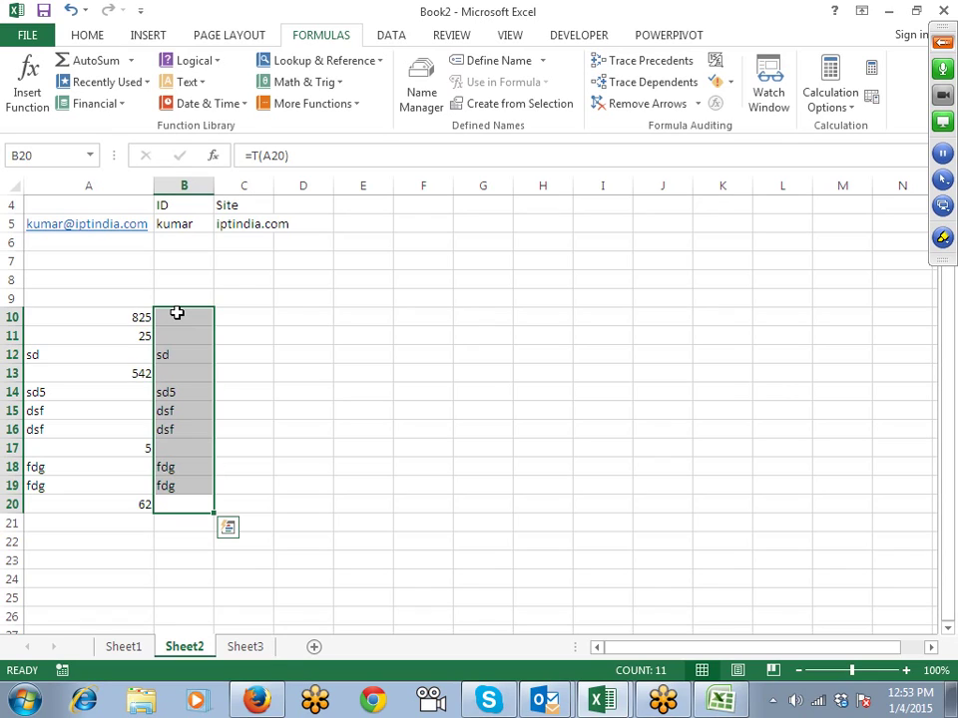
Step: Enter =N(A10) in C10 and fill it down through C20 to return numbers, 0 for text
{"action": "key", "text": "Up"}
{"action": "left_click", "coordinate": [177, 314]}
{"action": "key", "text": "Right"}
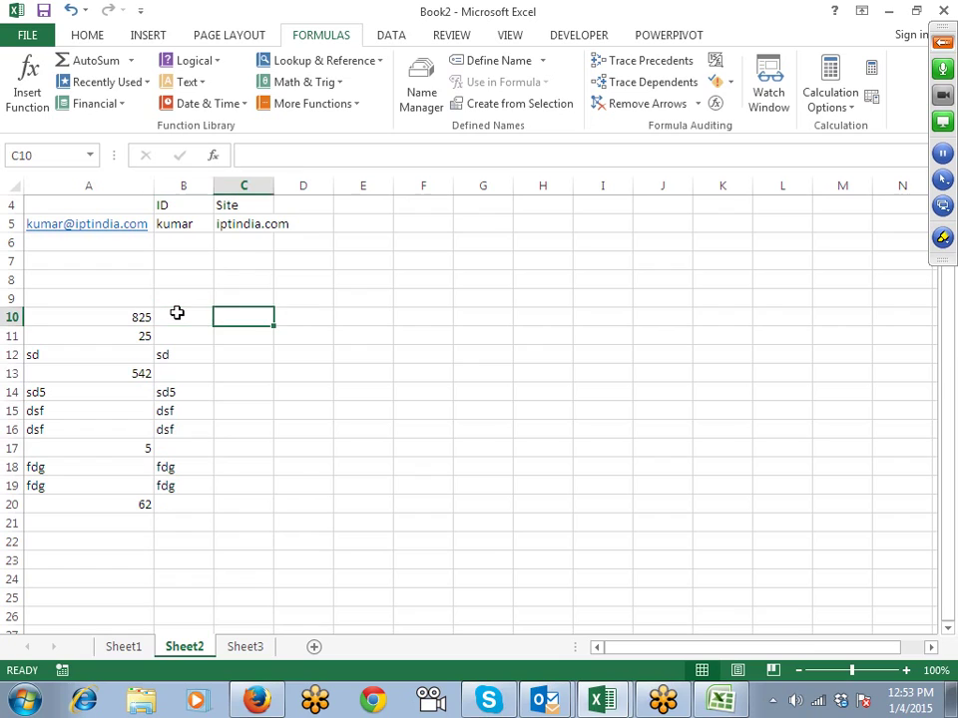
{"action": "type", "text": "=n"}
{"action": "key", "text": "Tab"}
{"action": "key", "text": "Left"}
{"action": "key", "text": "Left"}
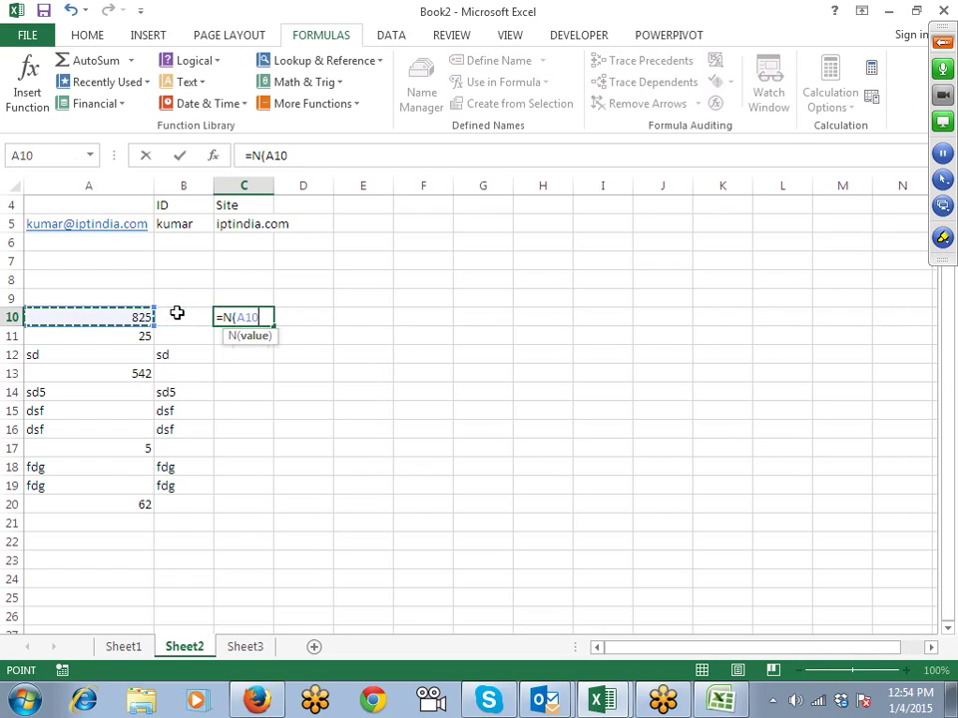
{"action": "key", "text": "Return"}
{"action": "key", "text": "Left"}
{"action": "key", "text": "ctrl+Down"}
{"action": "key", "text": "Right"}
{"action": "key", "text": "ctrl+shift+Up"}
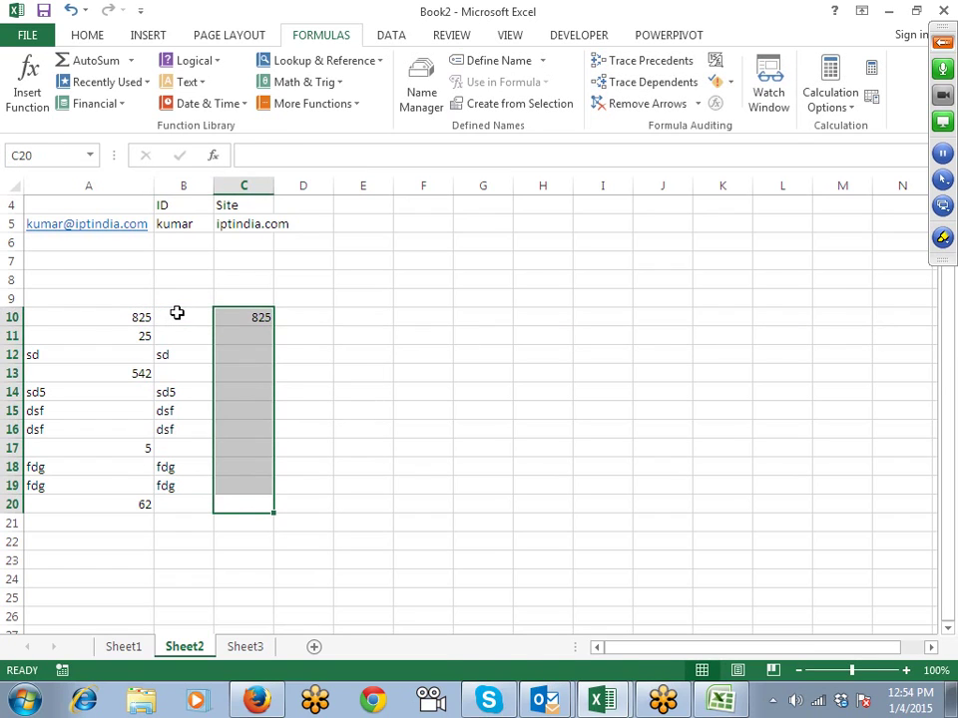
{"action": "key", "text": "ctrl+d"}
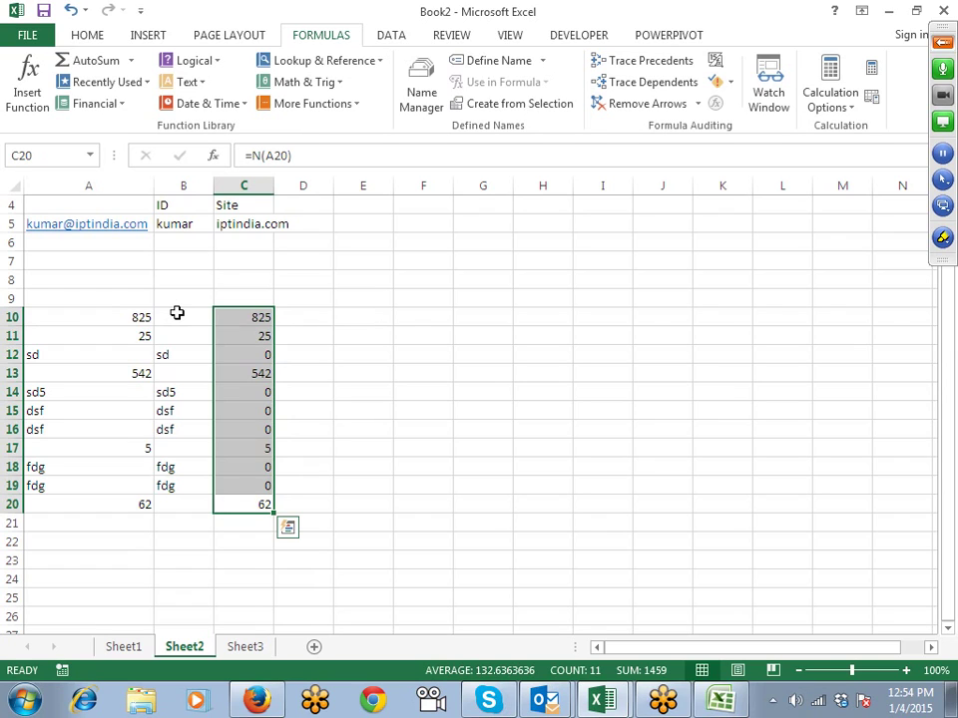
{"action": "scroll", "coordinate": [177, 313], "scroll_direction": "down", "scroll_amount": 7}
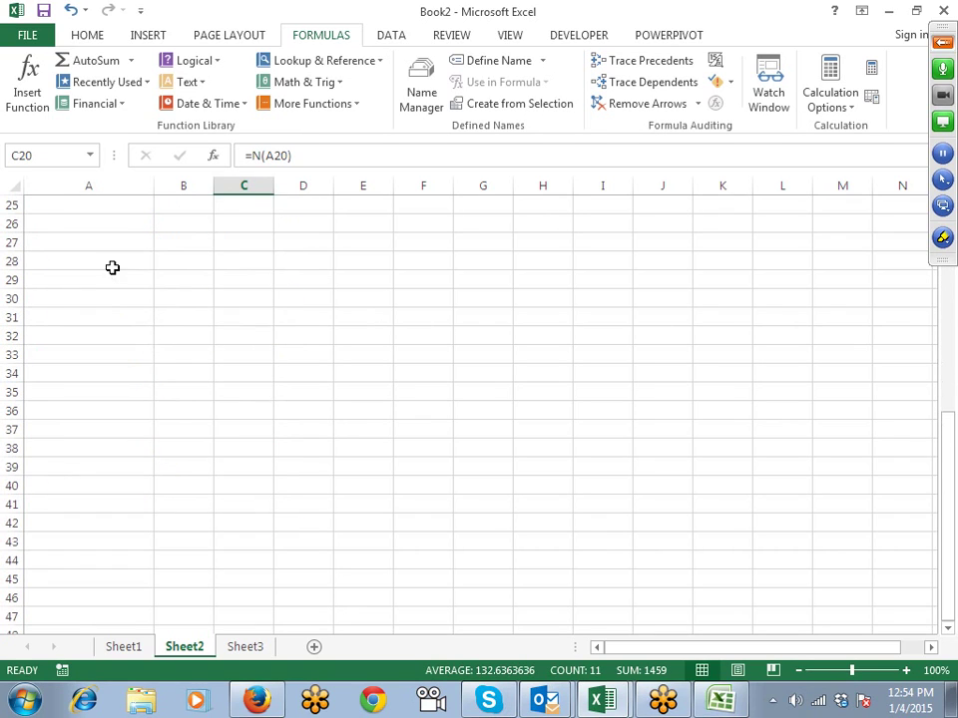
Step: Enter '0021245 in A28 so it is stored as text
{"action": "left_click", "coordinate": [112, 268]}
{"action": "type", "text": "'0021245"}
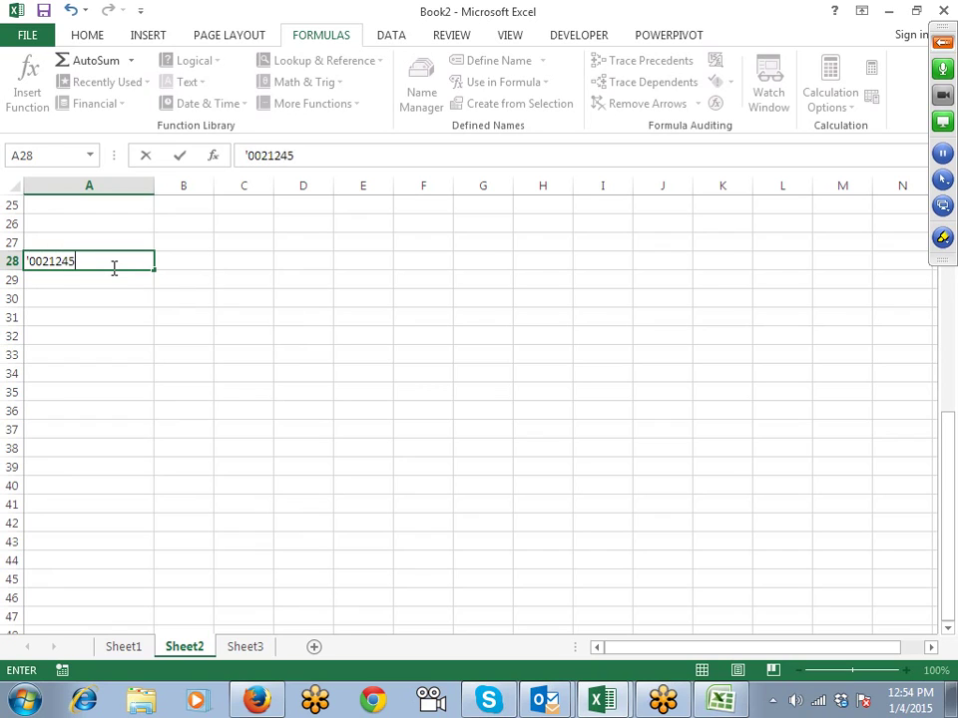
{"action": "key", "text": "Return"}
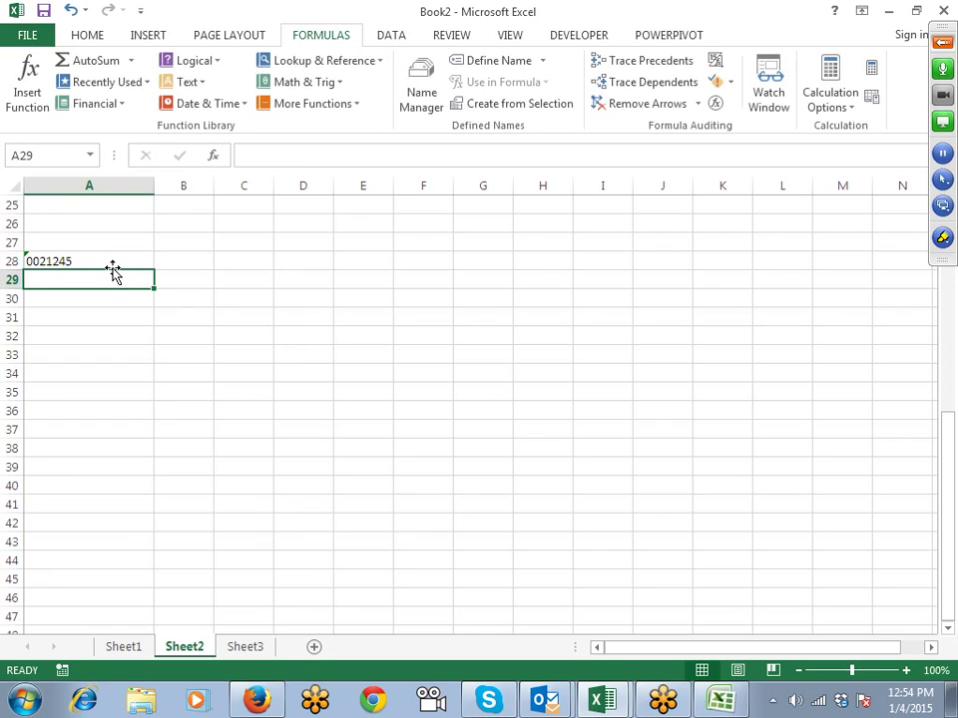
{"action": "left_click", "coordinate": [112, 267]}
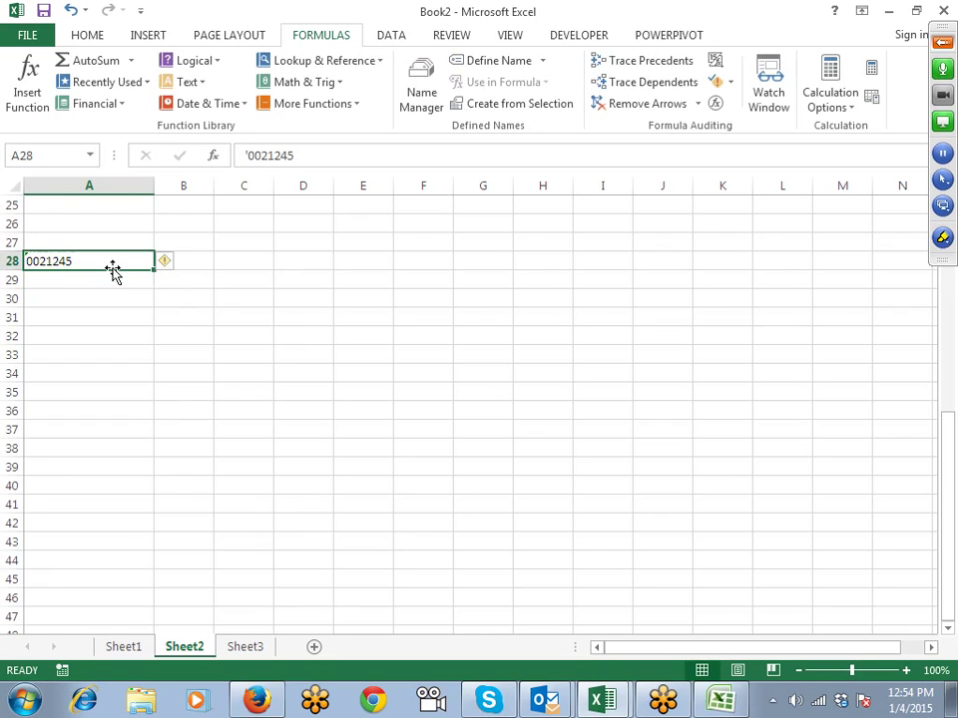
{"action": "scroll", "coordinate": [124, 273], "scroll_direction": "up", "scroll_amount": 6}
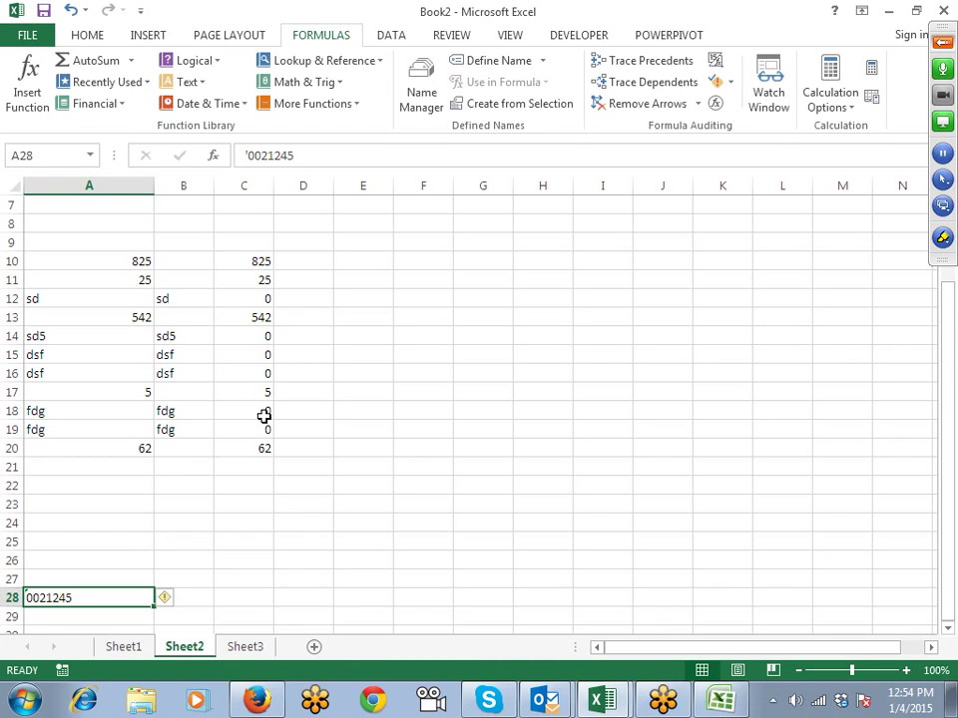
Step: Check C18:C19, replace A10's 825 with 0, and compare A10:C10
{"action": "left_click_drag", "start_coordinate": [263, 427], "coordinate": [259, 340]}
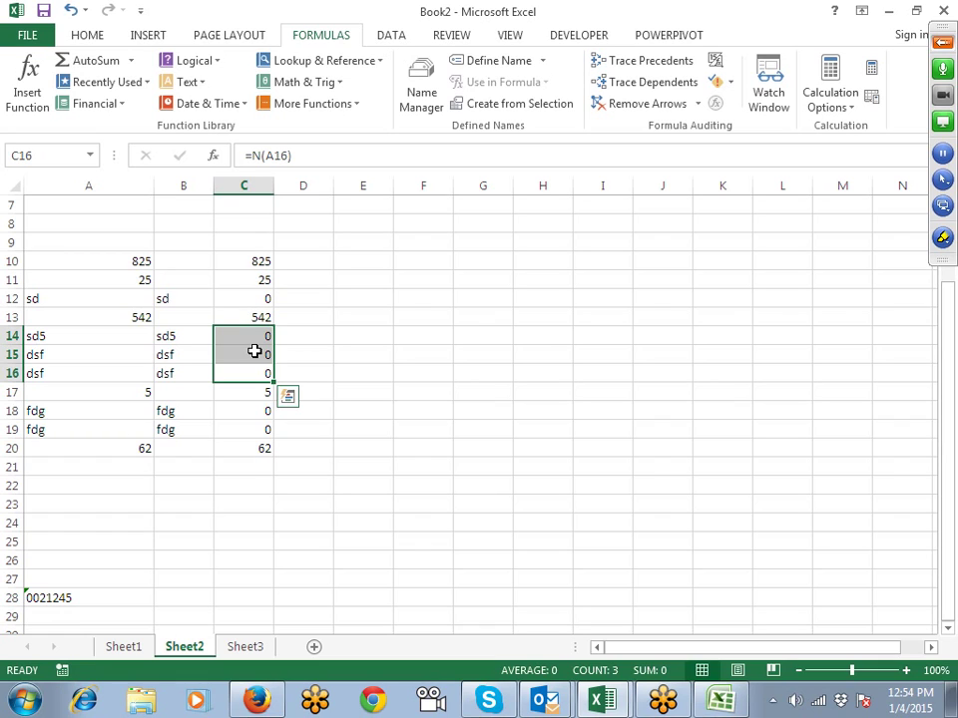
{"action": "left_click", "coordinate": [107, 258]}
{"action": "type", "text": "0"}
{"action": "left_click", "coordinate": [157, 299]}
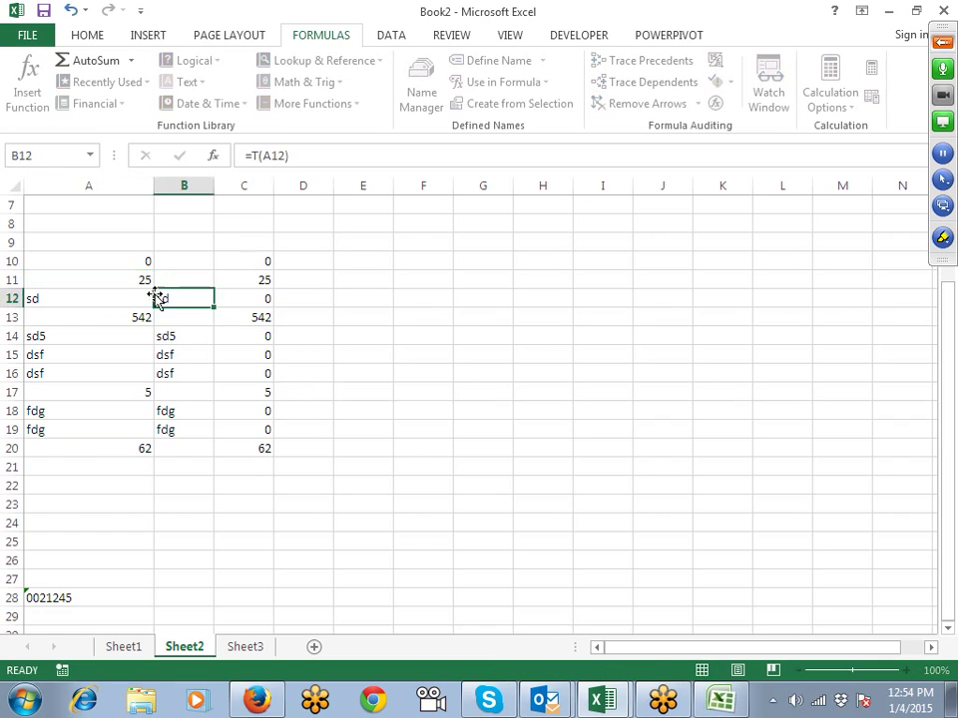
{"action": "left_click_drag", "start_coordinate": [133, 265], "coordinate": [248, 262]}
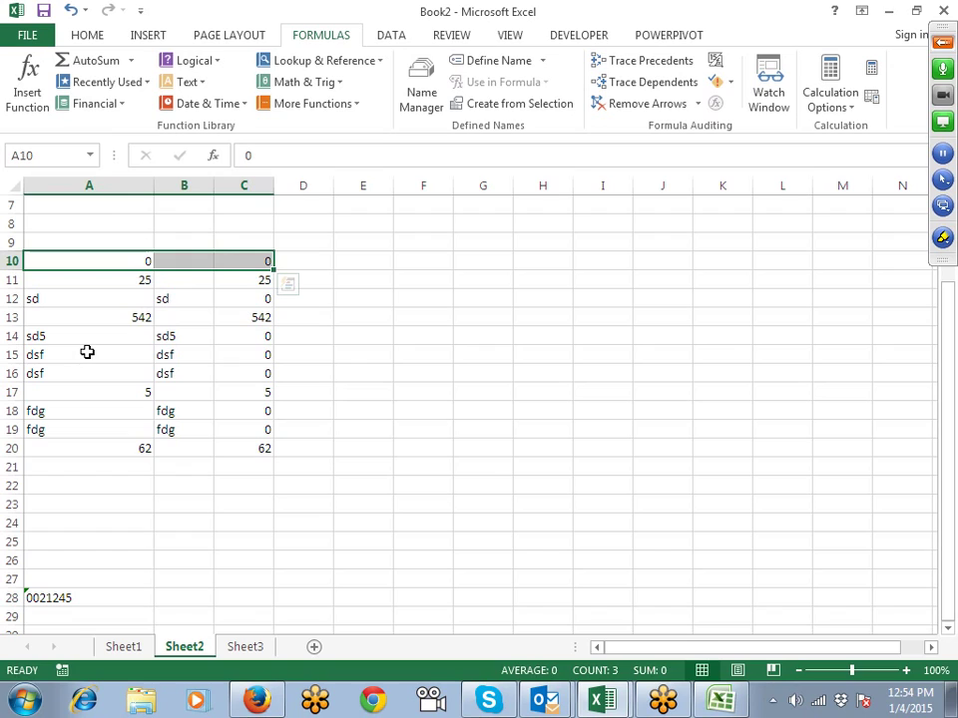
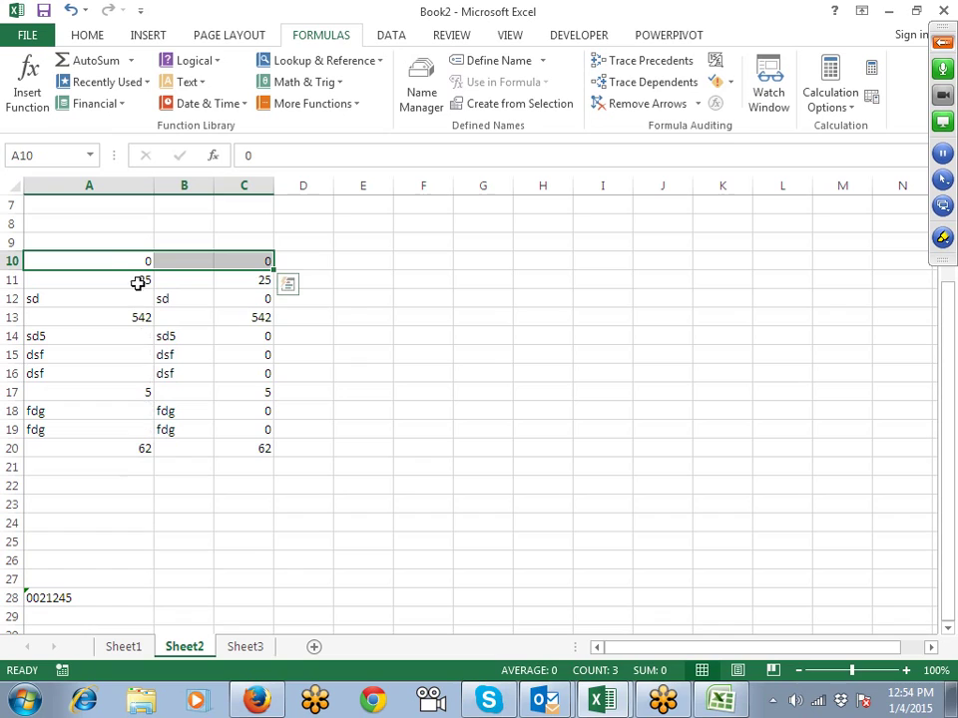
Step: Try Convert to Number on A28's text 0021245, then undo it
{"action": "left_click", "coordinate": [200, 259]}
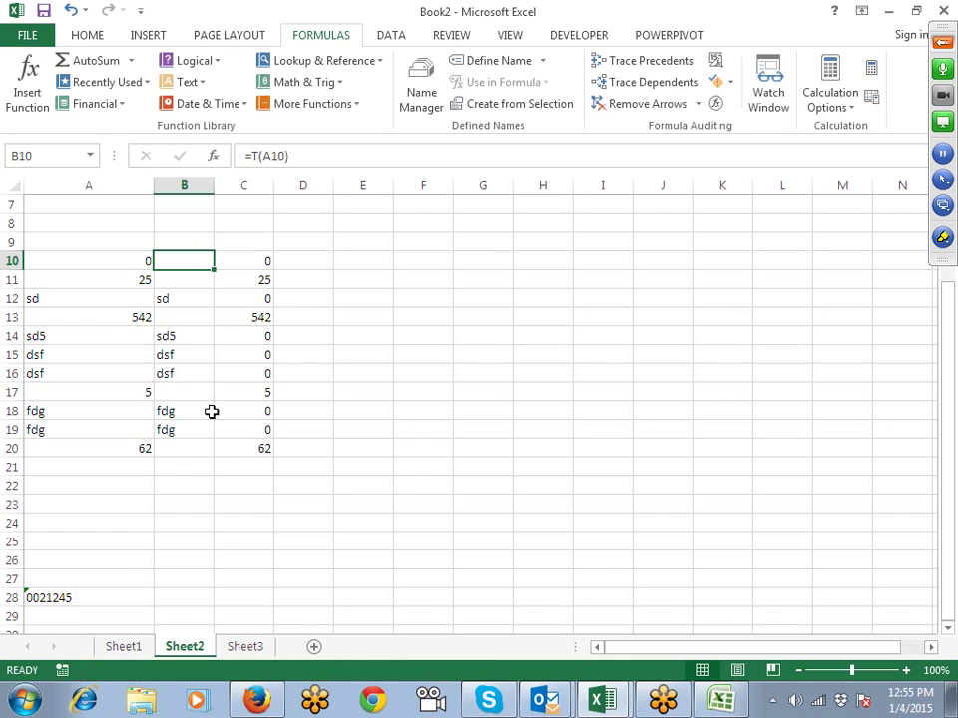
{"action": "left_click", "coordinate": [282, 480]}
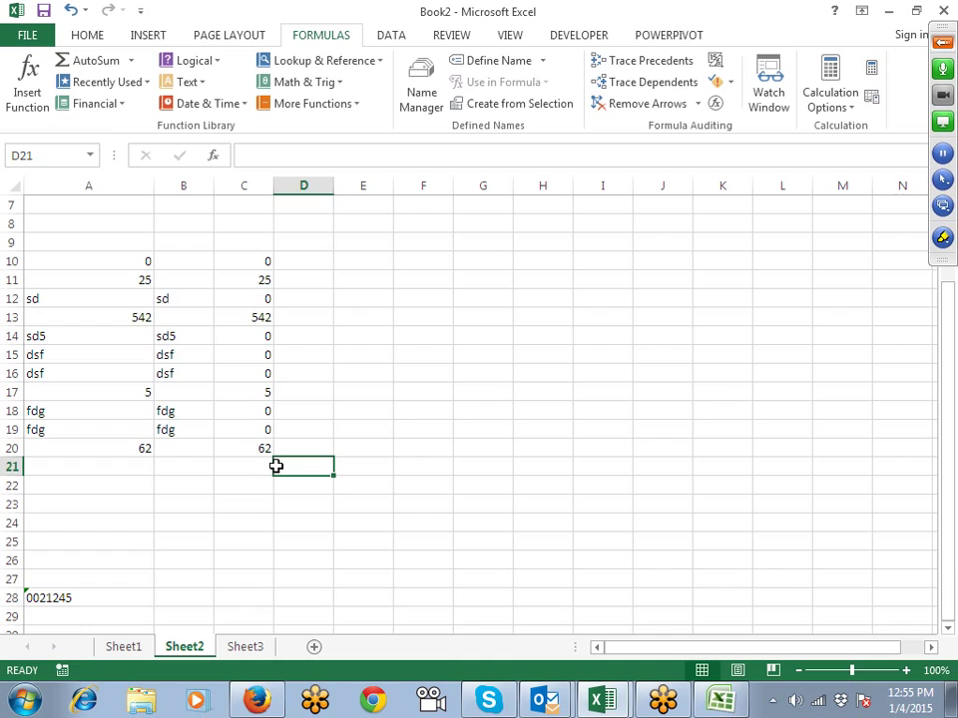
{"action": "left_click", "coordinate": [110, 483]}
{"action": "scroll", "coordinate": [125, 485], "scroll_direction": "down", "scroll_amount": 2}
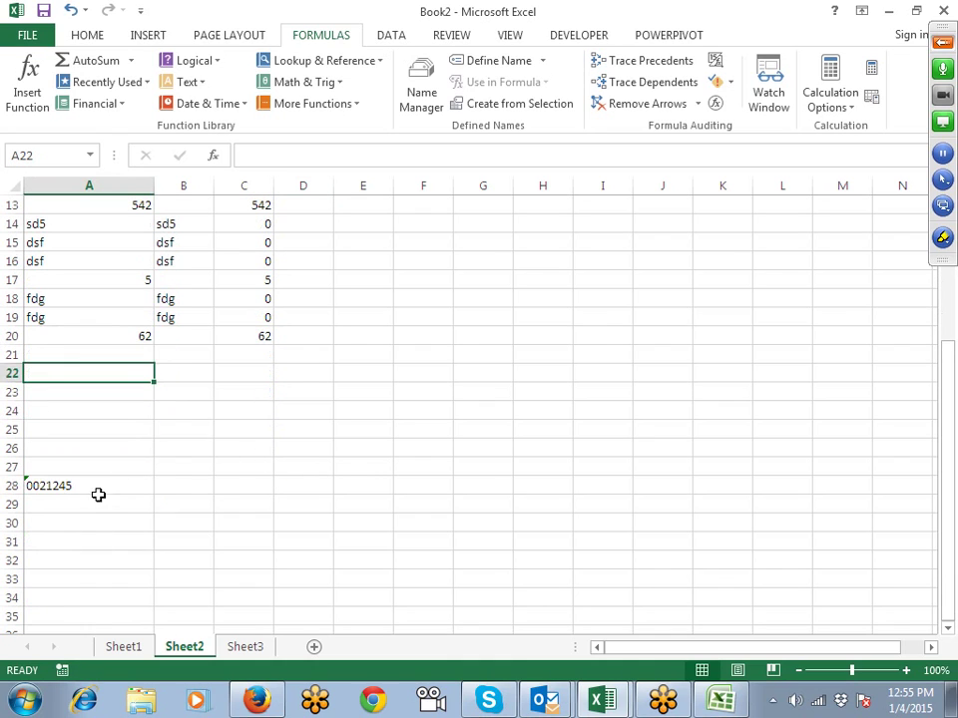
{"action": "left_click", "coordinate": [70, 488]}
{"action": "left_click", "coordinate": [72, 521]}
{"action": "scroll", "coordinate": [96, 487], "scroll_direction": "down", "scroll_amount": 3}
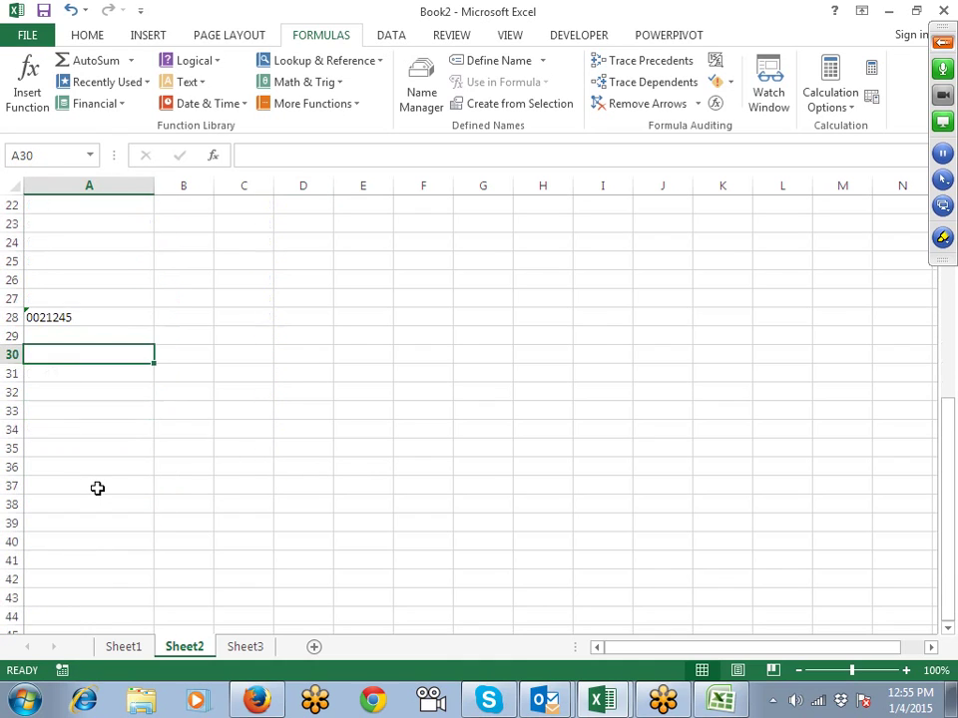
{"action": "scroll", "coordinate": [102, 291], "scroll_direction": "up", "scroll_amount": 1}
{"action": "left_click", "coordinate": [101, 260]}
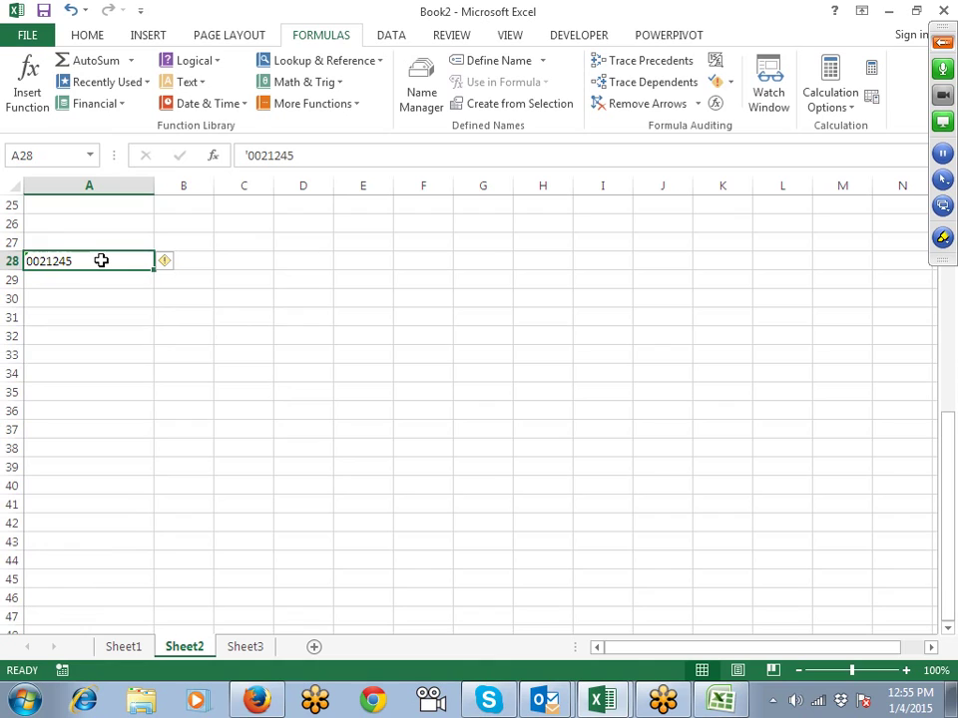
{"action": "left_click", "coordinate": [165, 262]}
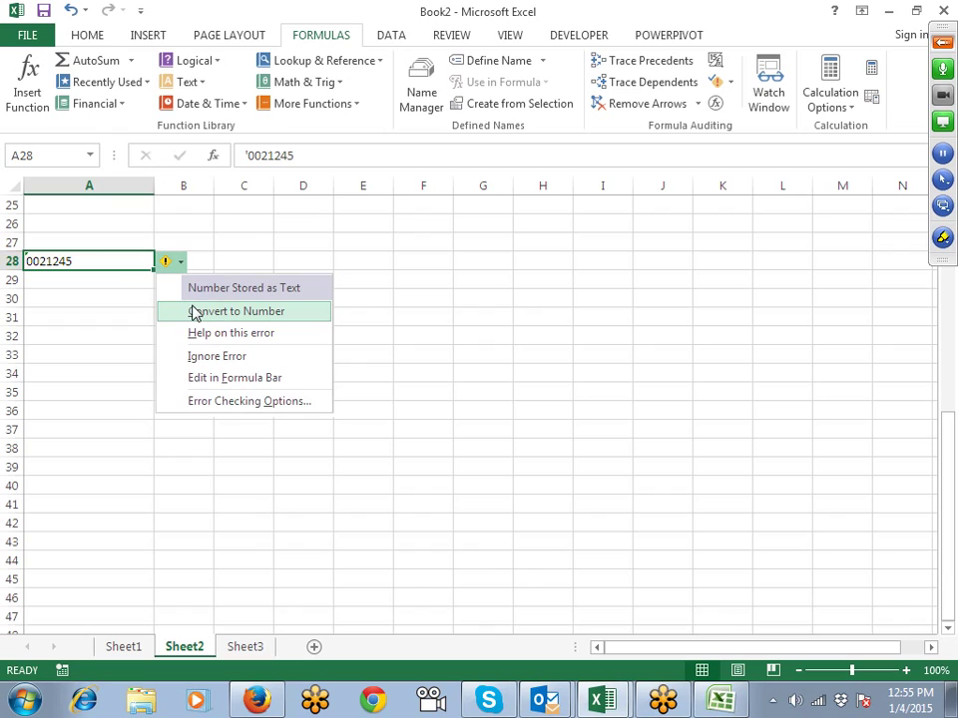
{"action": "left_click", "coordinate": [195, 312]}
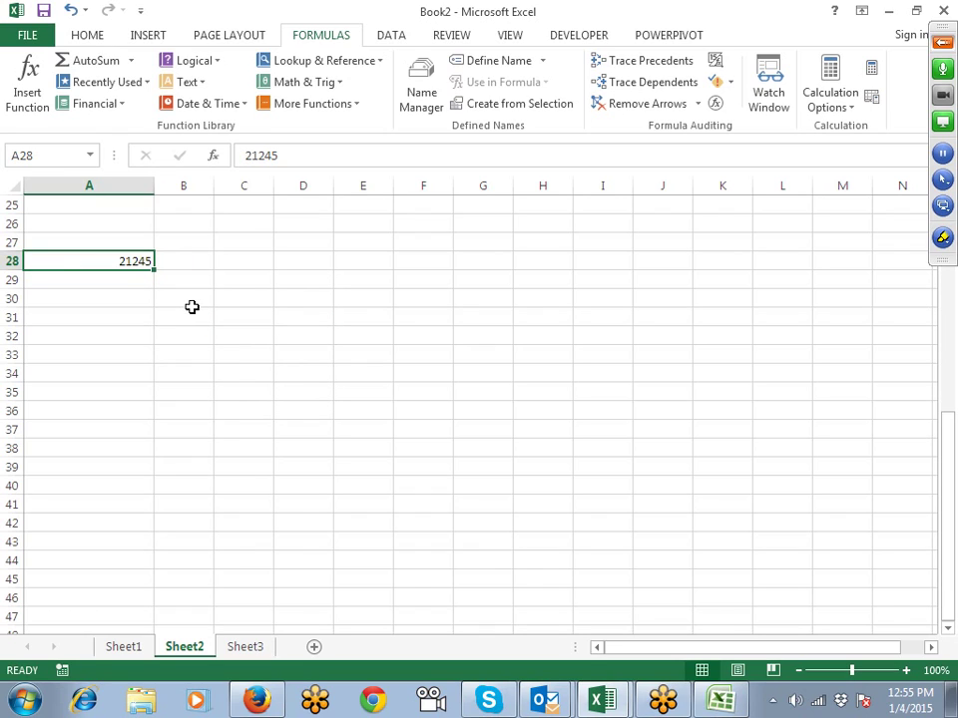
{"action": "key", "text": "ctrl+z"}
Step: Enter =VALUE(A28) in B28 to get the number 21245
{"action": "left_click", "coordinate": [200, 265]}
{"action": "type", "text": "="}
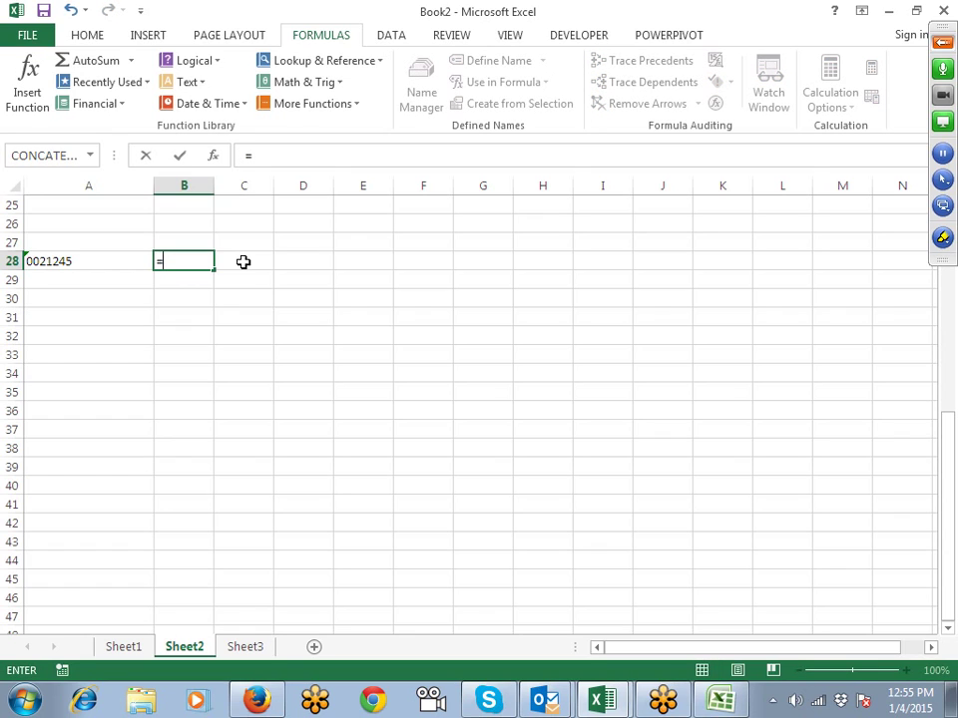
{"action": "type", "text": "va"}
{"action": "key", "text": "Tab"}
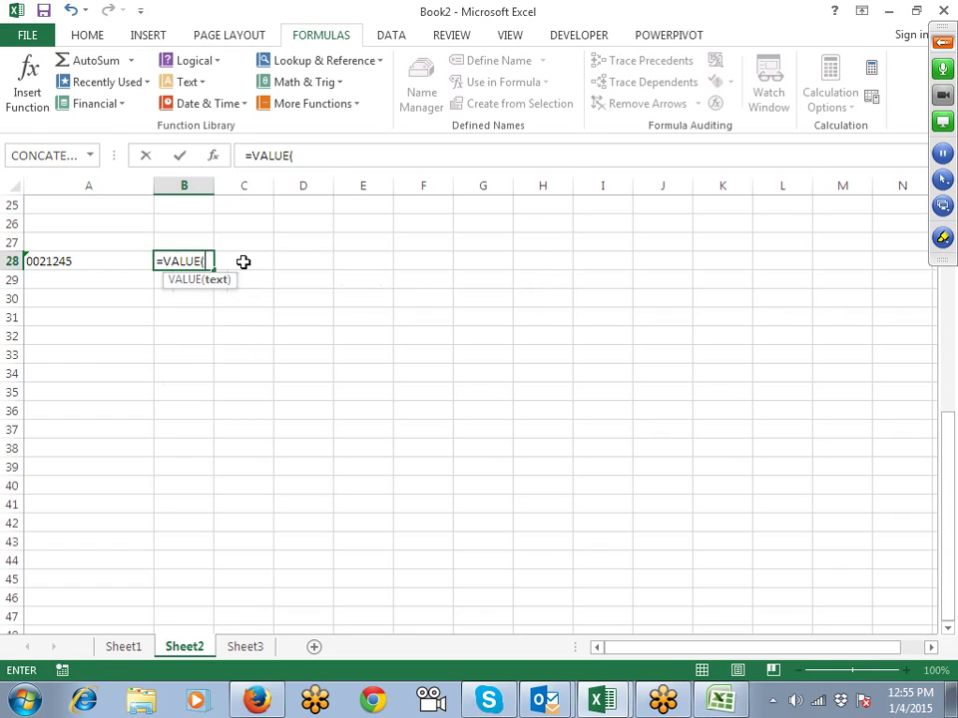
{"action": "type", "text": "A28"}
{"action": "key", "text": "Return"}
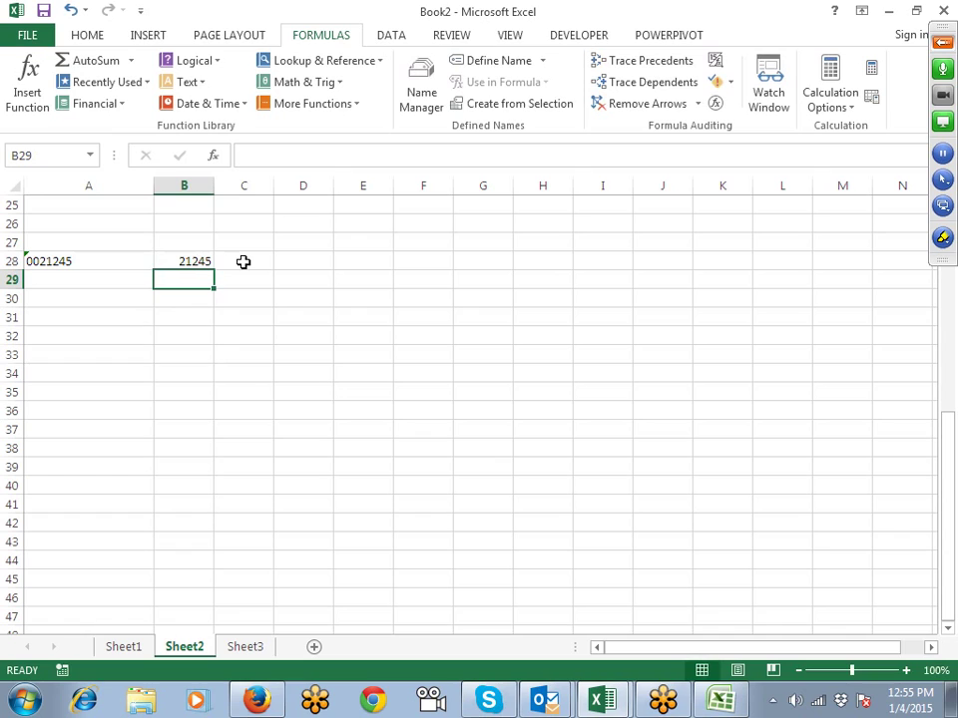
Step: Ignore A28's number-stored-as-text warning and check A28 and B28
{"action": "key", "text": "Up"}
{"action": "key", "text": "Left"}
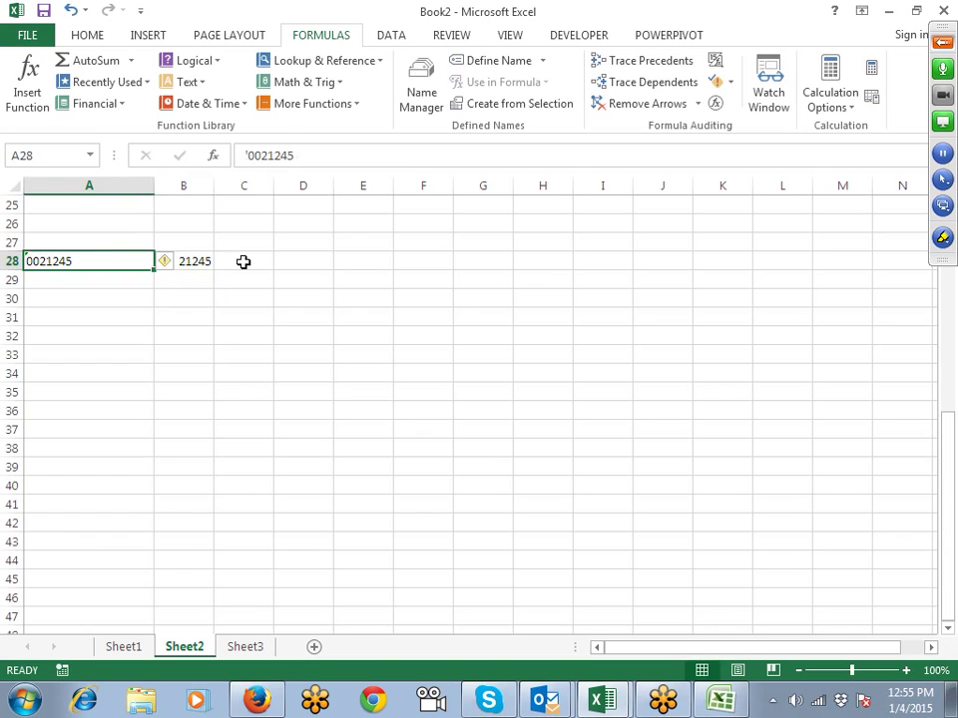
{"action": "left_click", "coordinate": [169, 262]}
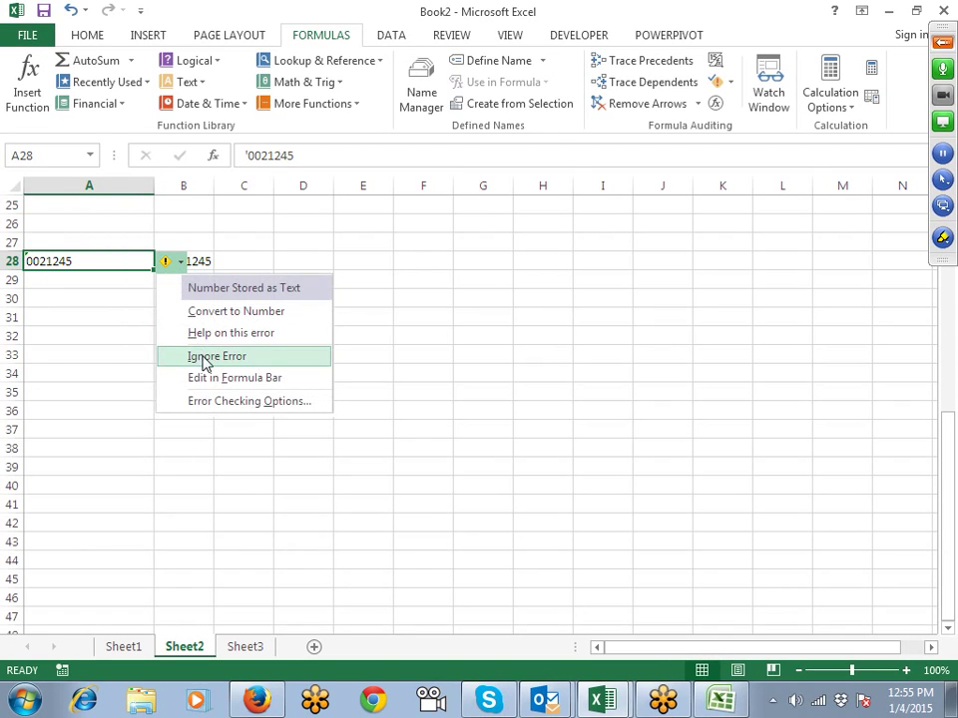
{"action": "left_click", "coordinate": [203, 357]}
{"action": "left_click", "coordinate": [181, 335]}
{"action": "left_click", "coordinate": [125, 262]}
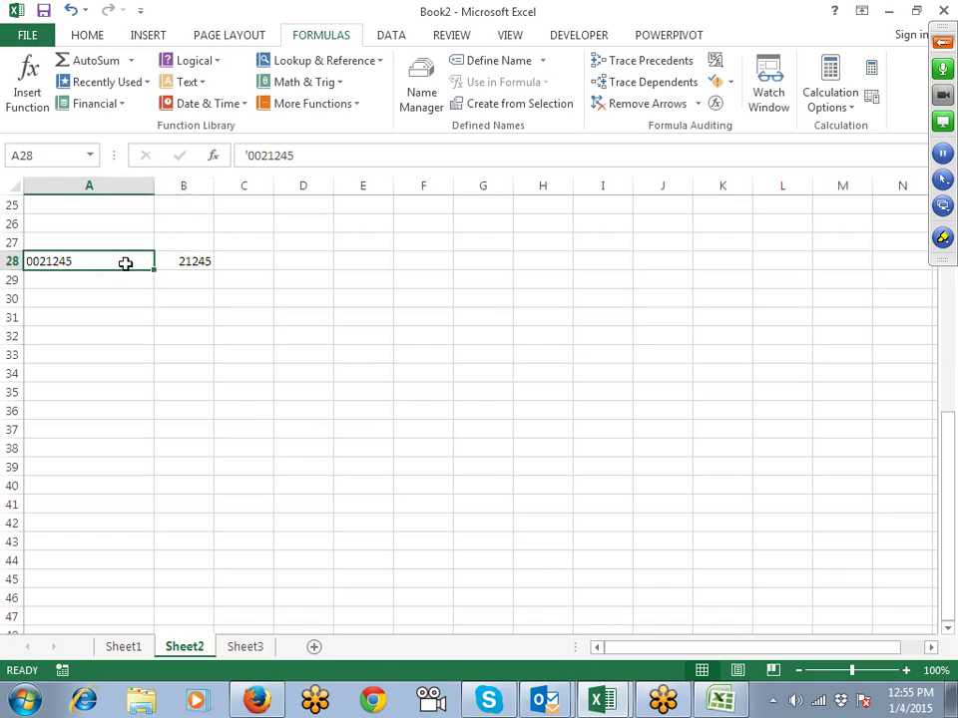
{"action": "left_click", "coordinate": [215, 267]}
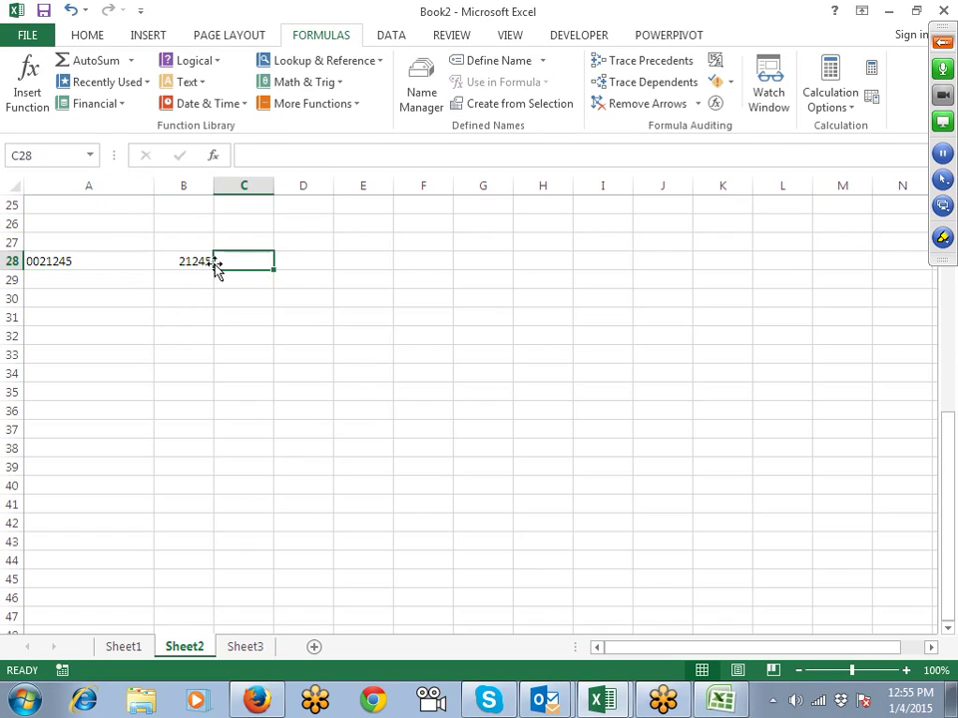
{"action": "left_click", "coordinate": [202, 262]}
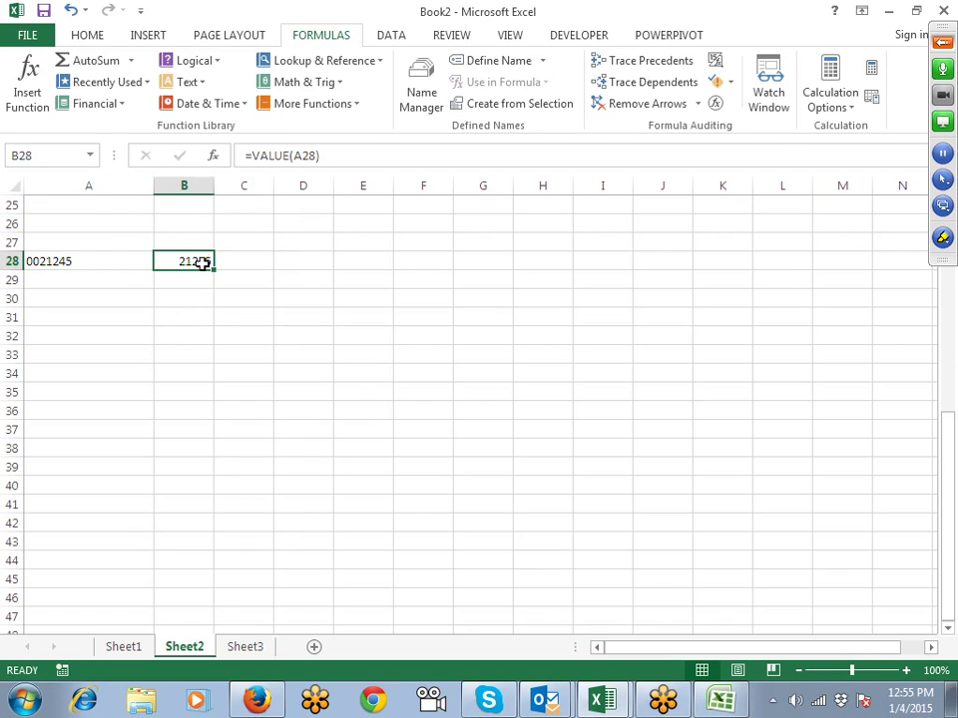
{"action": "left_click_drag", "start_coordinate": [86, 264], "coordinate": [86, 281]}
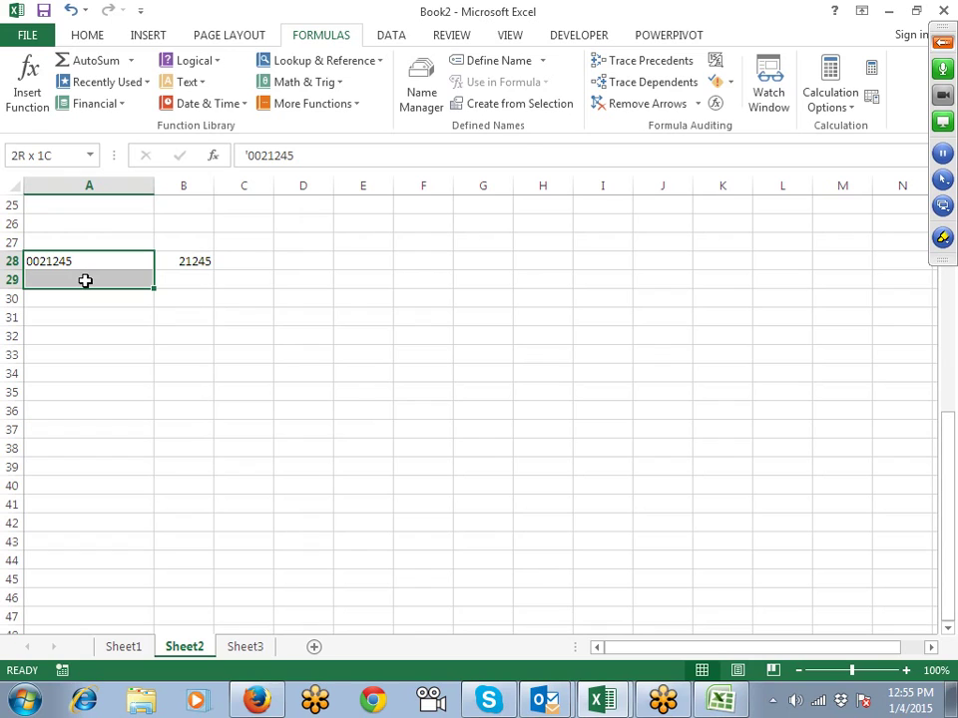
Step: Convert A28 to the number 21245 with Text to Columns, then type '21-jan-2014 in C30
{"action": "left_click", "coordinate": [392, 38]}
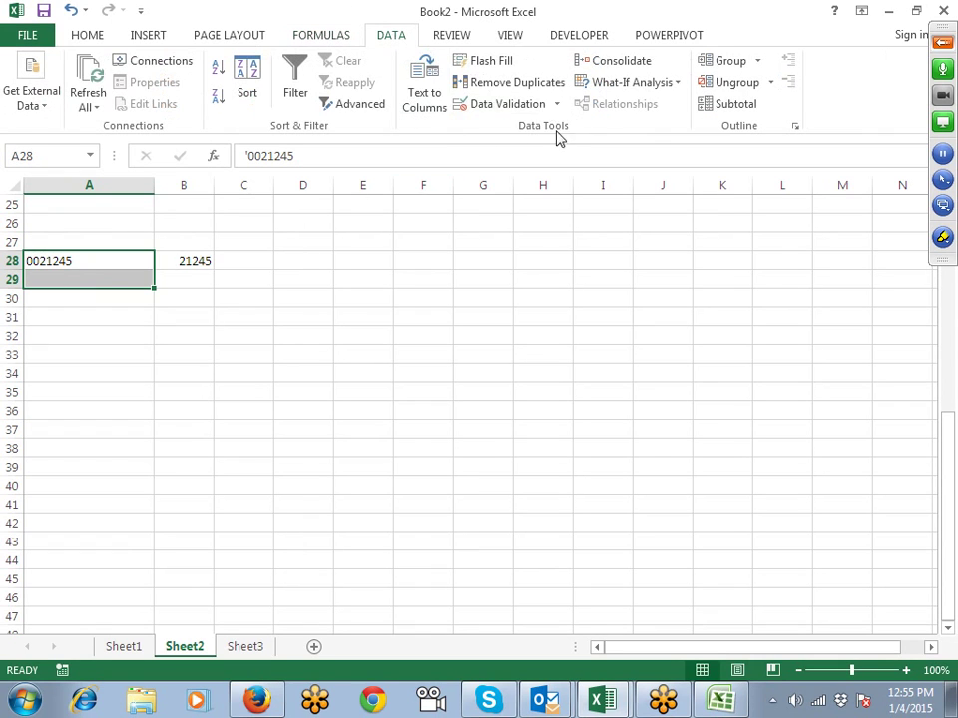
{"action": "left_click", "coordinate": [429, 95]}
{"action": "left_click", "coordinate": [664, 426]}
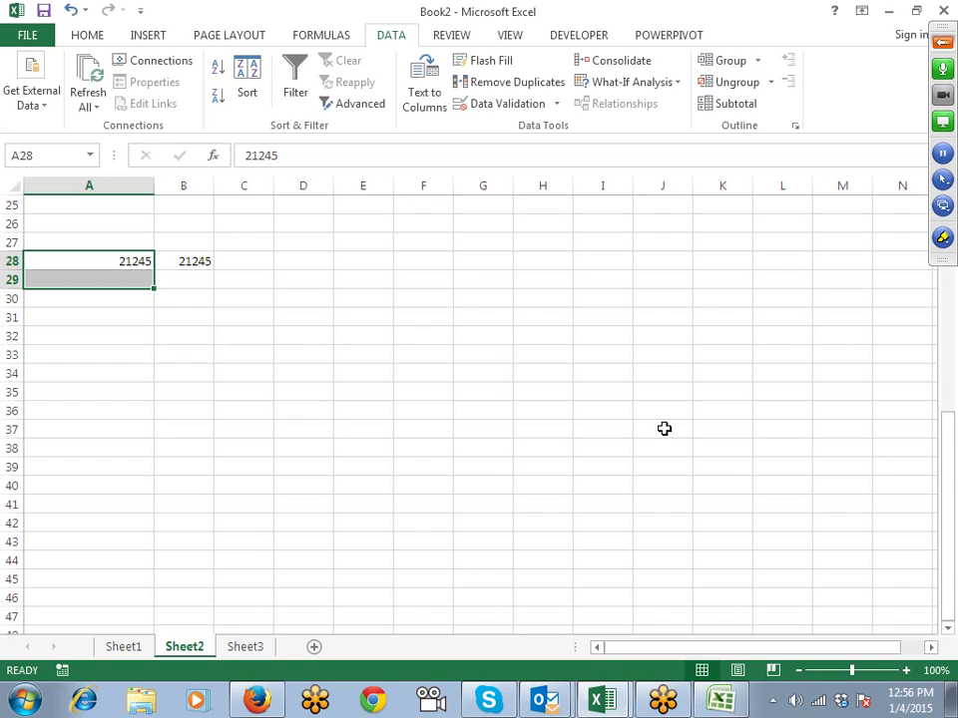
{"action": "left_click", "coordinate": [254, 294]}
{"action": "type", "text": "'"}
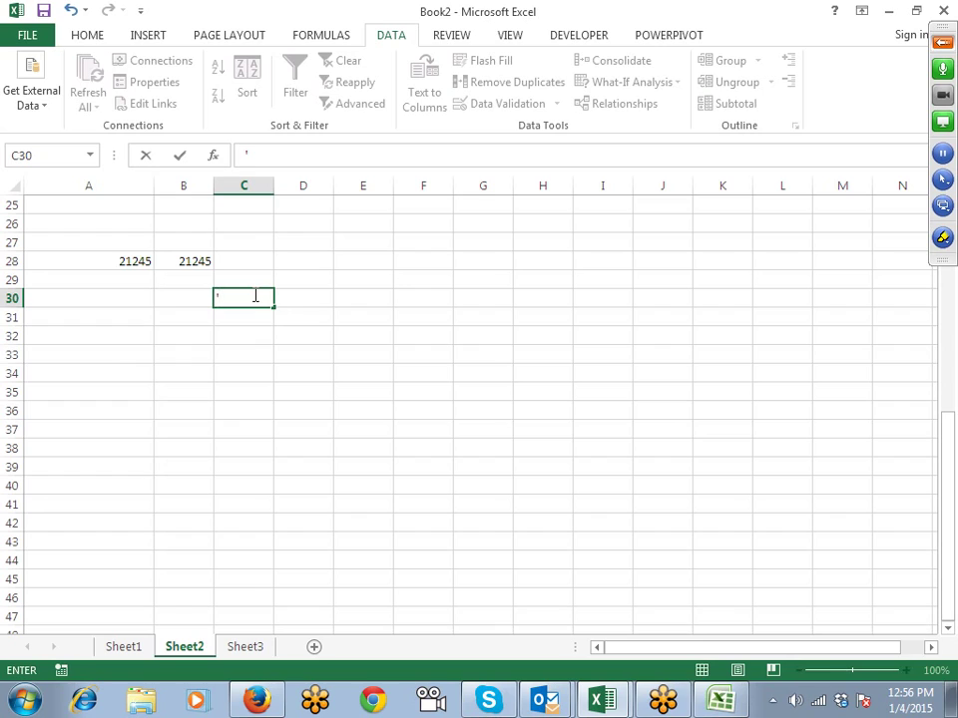
{"action": "type", "text": "21-jan-2014"}
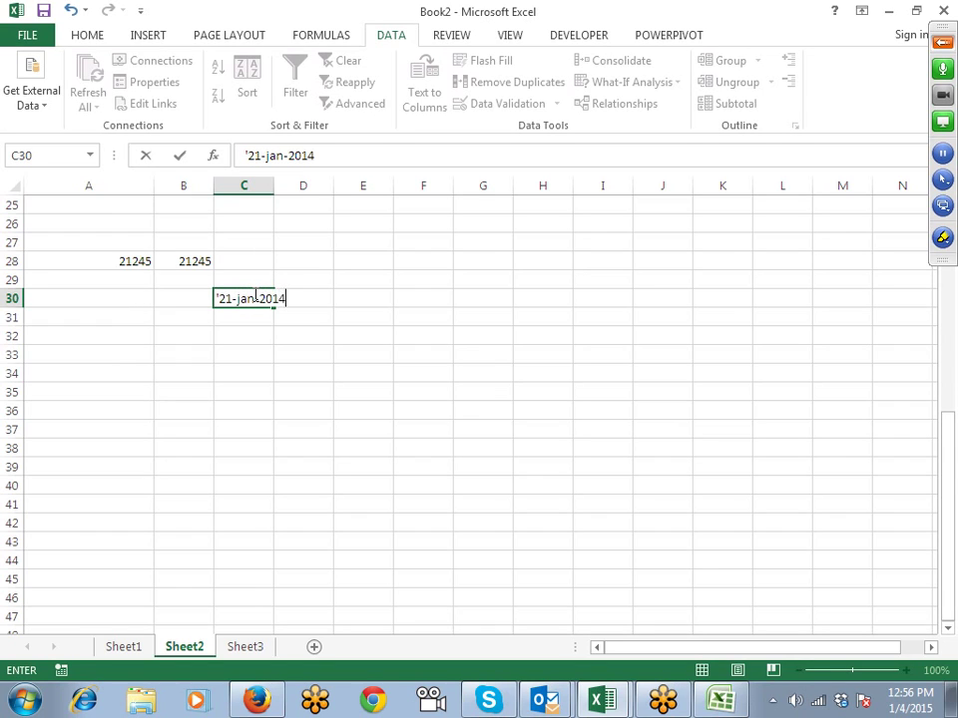
Step: Commit the text date '21-jan-2014 in C30 and autofit column C
{"action": "key", "text": "Return"}
{"action": "left_click", "coordinate": [262, 185]}
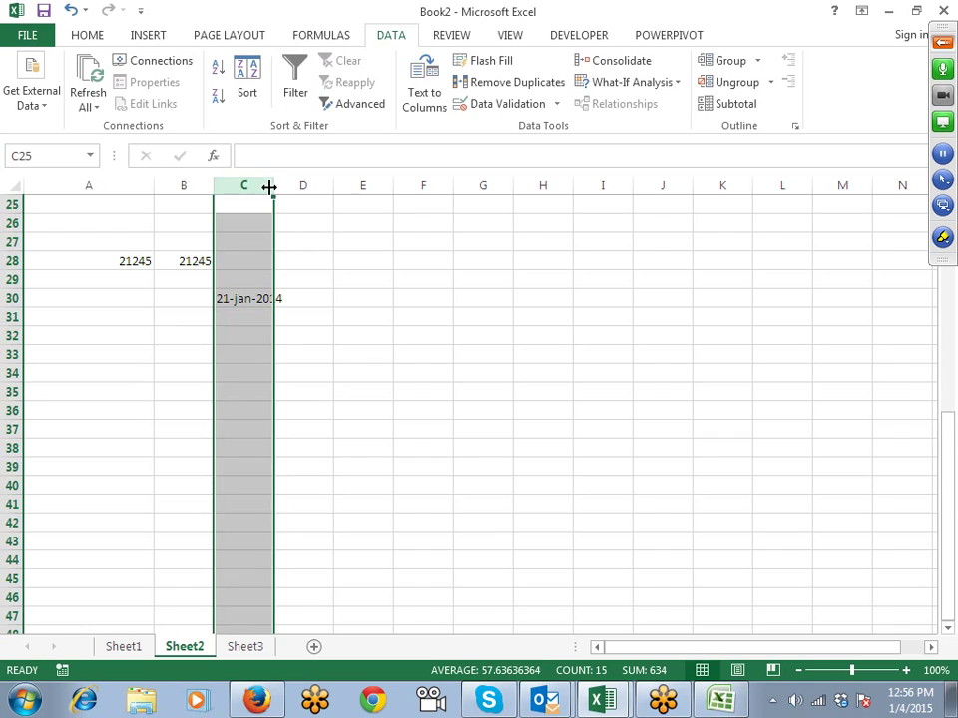
{"action": "double_click", "coordinate": [273, 187]}
{"action": "left_click", "coordinate": [254, 282]}
{"action": "left_click", "coordinate": [254, 315]}
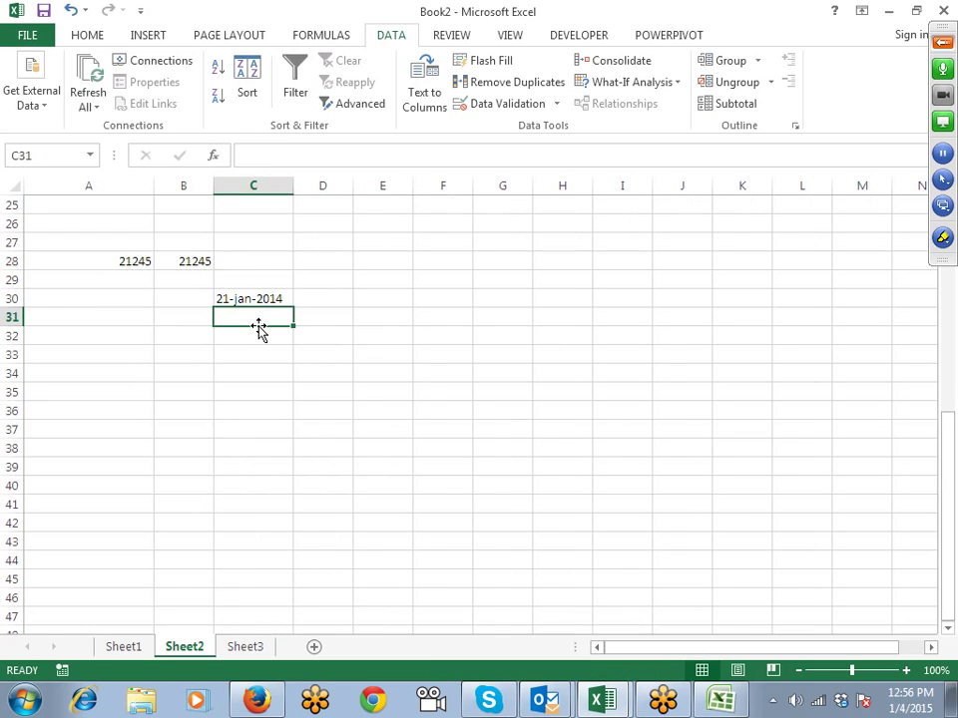
{"action": "left_click", "coordinate": [266, 304]}
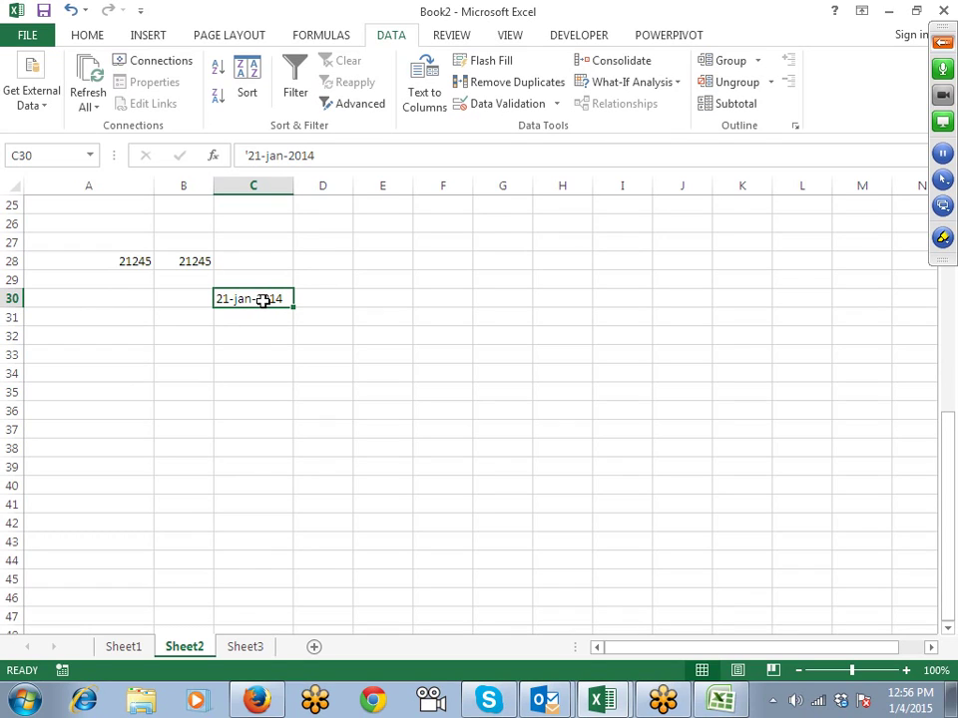
Step: Test =VALUE(C30) in D30 formatted as a date, then clear it
{"action": "left_click", "coordinate": [309, 301]}
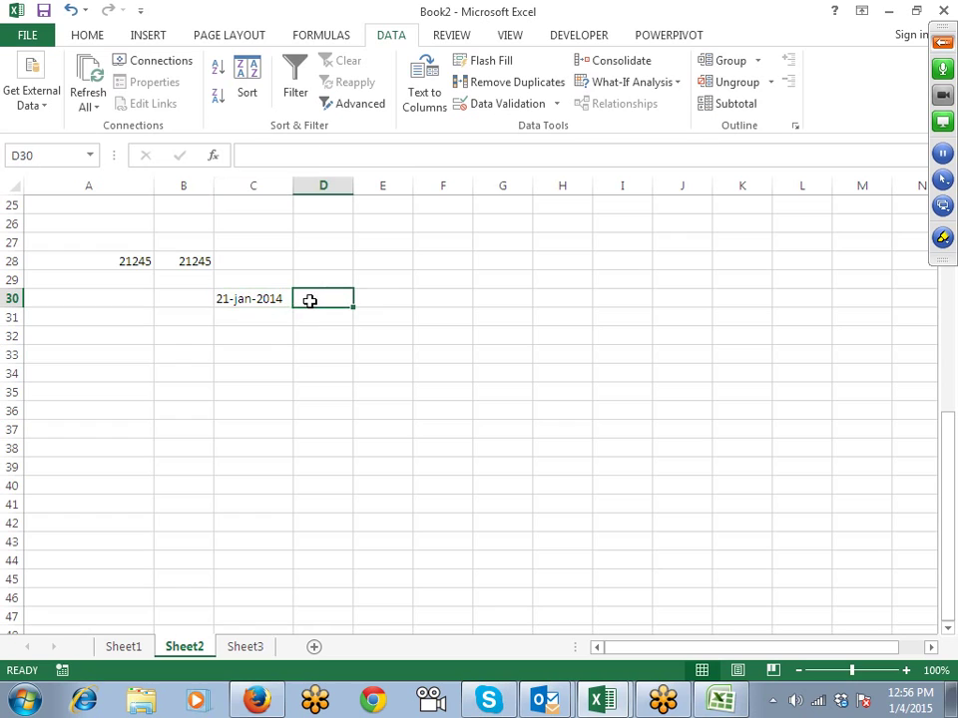
{"action": "type", "text": "="}
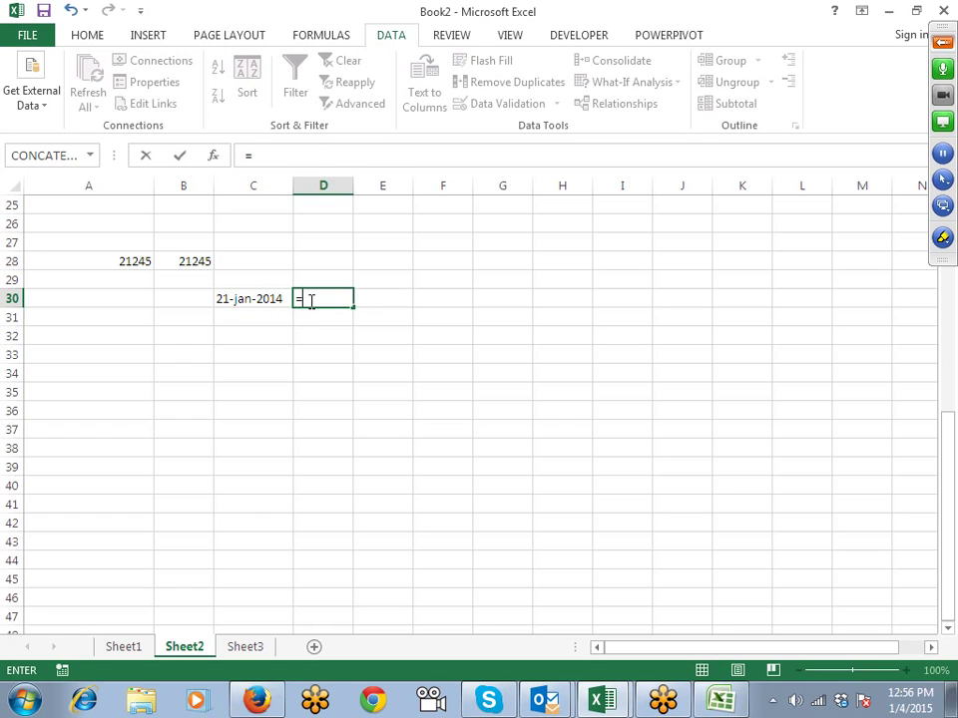
{"action": "type", "text": "v"}
{"action": "key", "text": "Tab"}
{"action": "key", "text": "Left"}
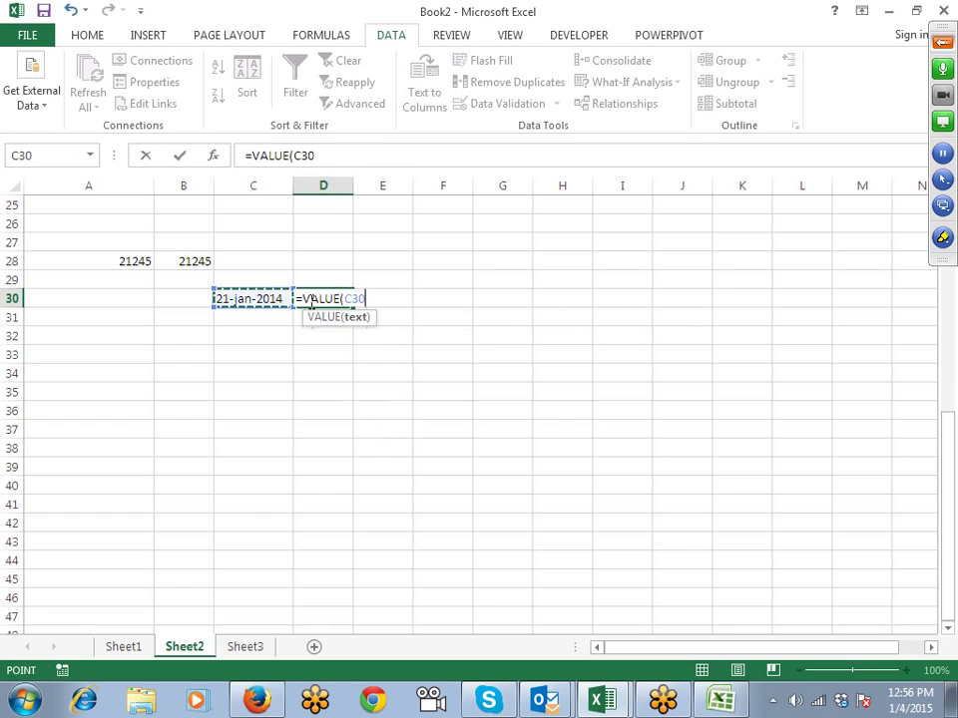
{"action": "key", "text": "Return"}
{"action": "left_click", "coordinate": [310, 300]}
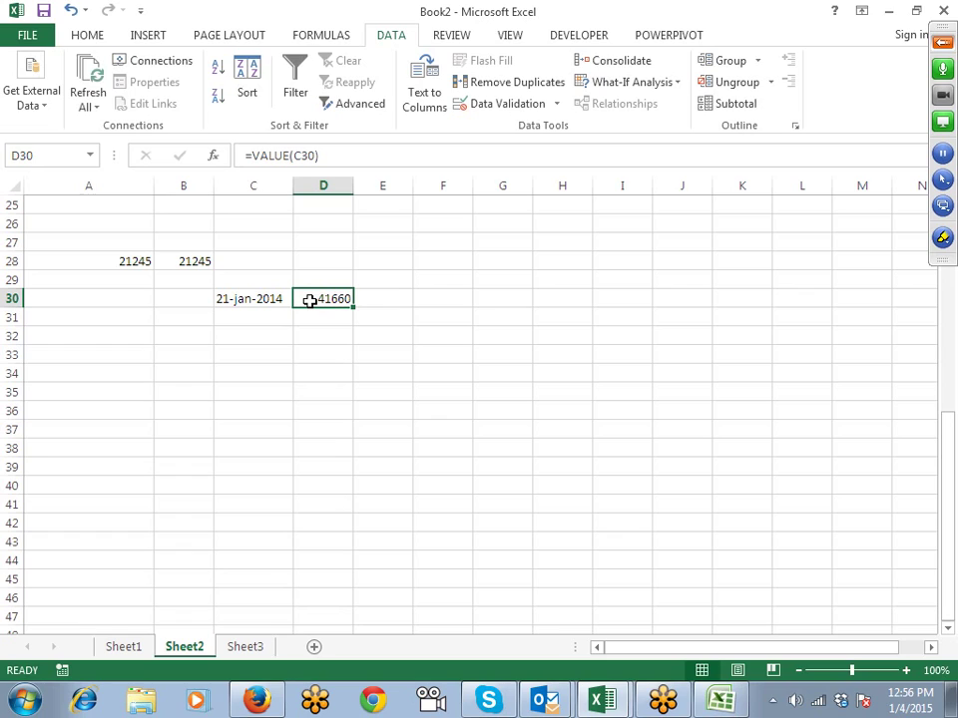
{"action": "key", "text": "ctrl+shift+3"}
{"action": "key", "text": "Delete"}
Step: Fill the text date down to C39 and convert it with Text to Columns to 21-Jan-14
{"action": "key", "text": "Left"}
{"action": "key", "text": "shift+Down"}
{"action": "key", "text": "shift+Down"}
{"action": "key", "text": "shift+Down"}
{"action": "key", "text": "shift+Down"}
{"action": "key", "text": "shift+Down"}
{"action": "key", "text": "shift+Down"}
{"action": "key", "text": "shift+Down"}
{"action": "key", "text": "shift+Down"}
{"action": "key", "text": "shift+Down"}
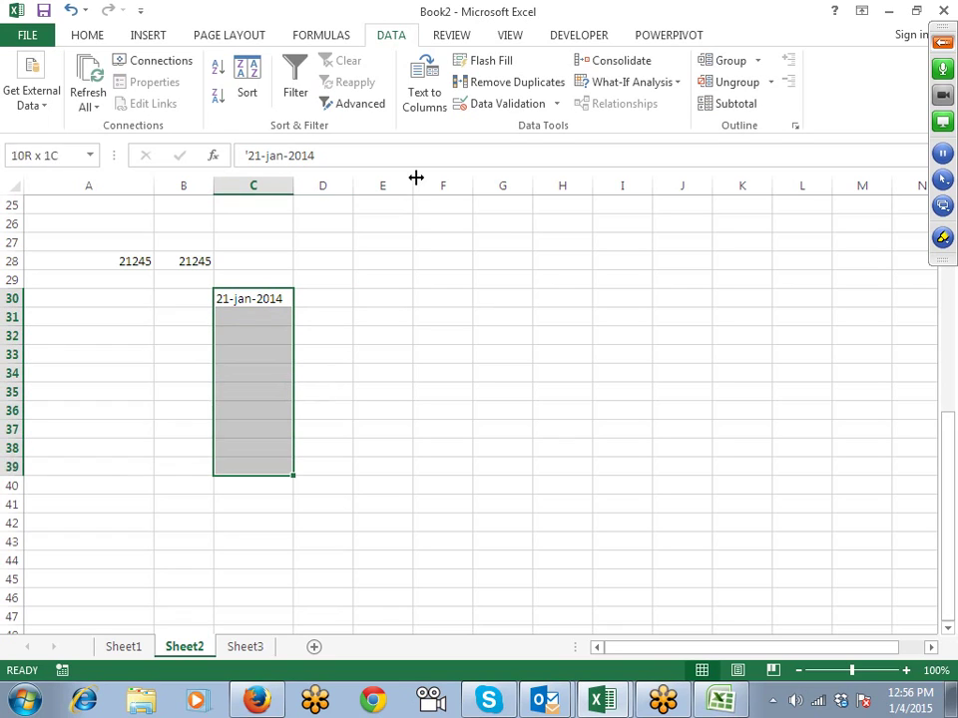
{"action": "key", "text": "ctrl+d"}
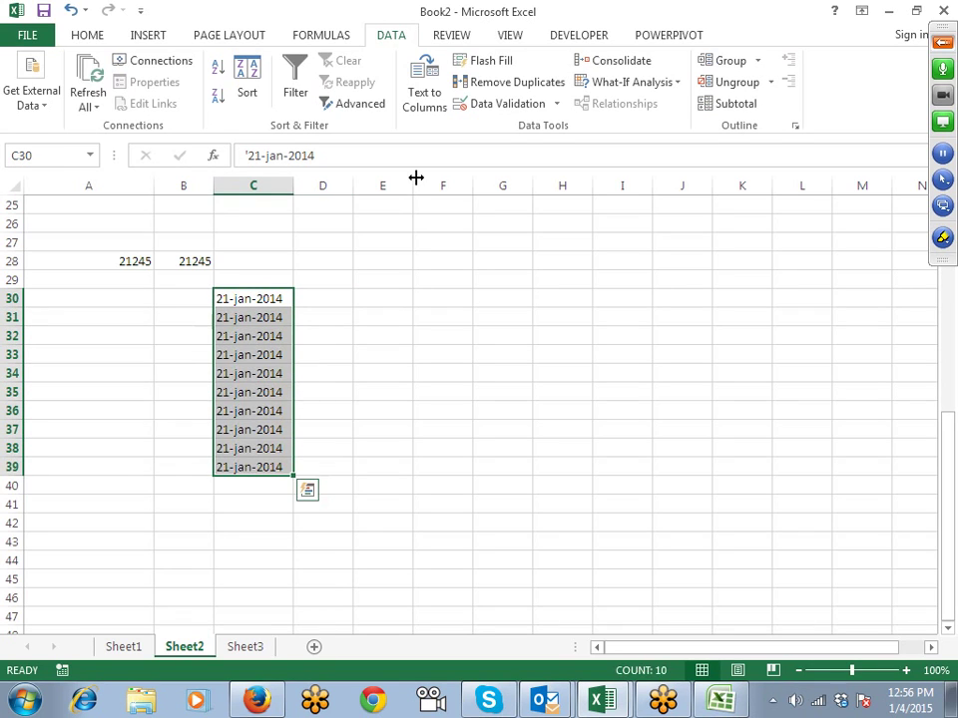
{"action": "left_click", "coordinate": [429, 95]}
{"action": "left_click", "coordinate": [663, 421]}
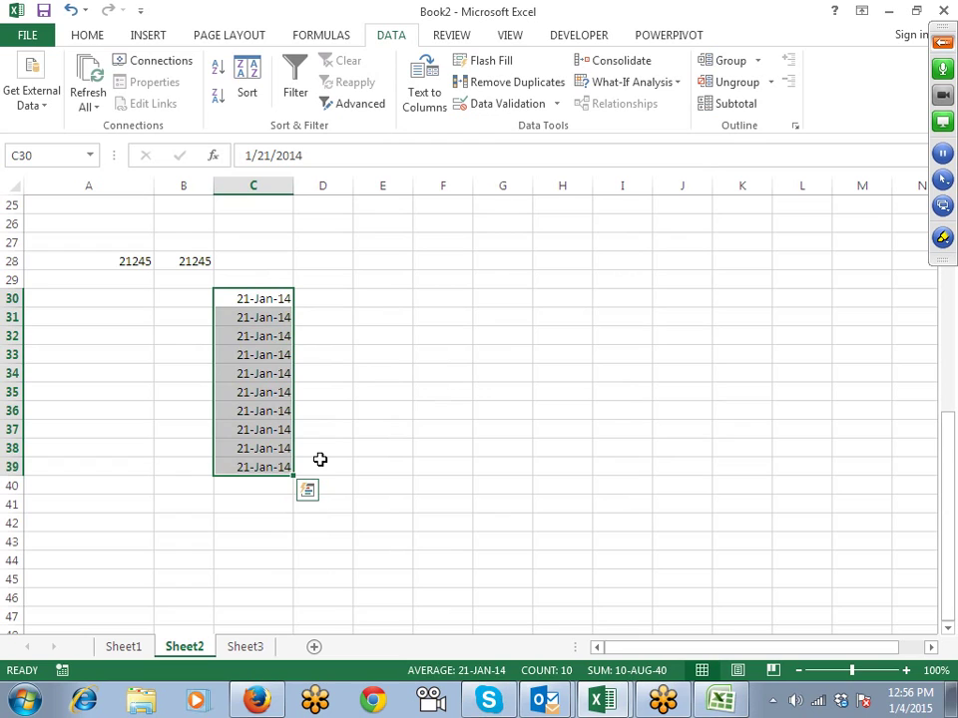
{"action": "scroll", "coordinate": [319, 459], "scroll_direction": "down", "scroll_amount": 3}
{"action": "left_click", "coordinate": [124, 358]}
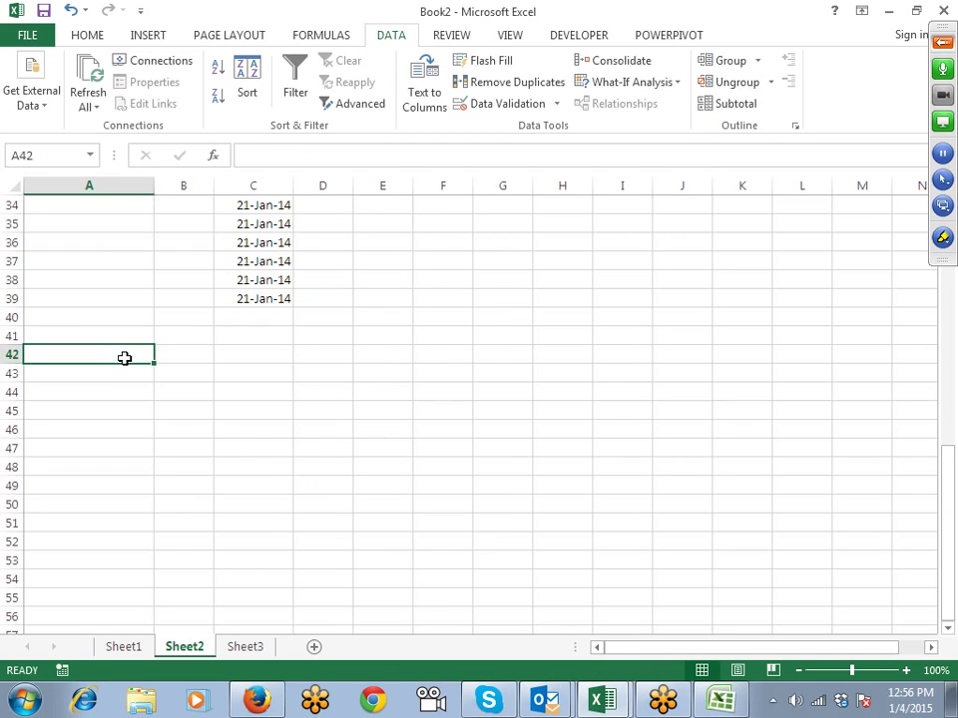
Step: Put A in A42 and =REPT(A42,5) in B42 to show AAAAA, then go to Sheet3
{"action": "type", "text": "A"}
{"action": "key", "text": "Tab"}
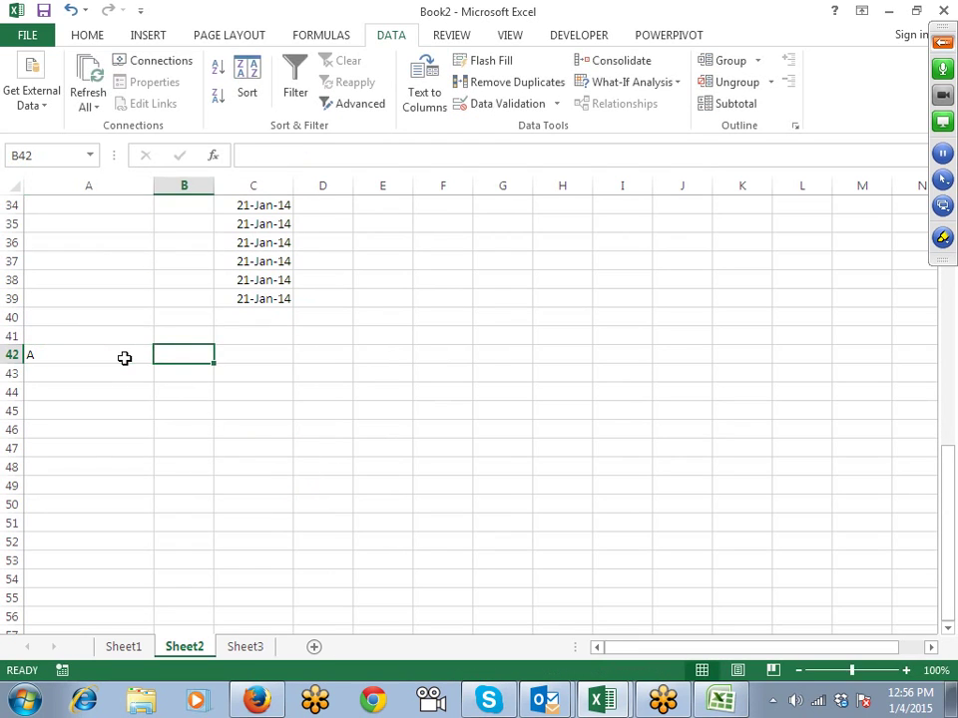
{"action": "type", "text": "=re"}
{"action": "key", "text": "Down"}
{"action": "key", "text": "Down"}
{"action": "key", "text": "Tab"}
{"action": "left_click", "coordinate": [124, 358]}
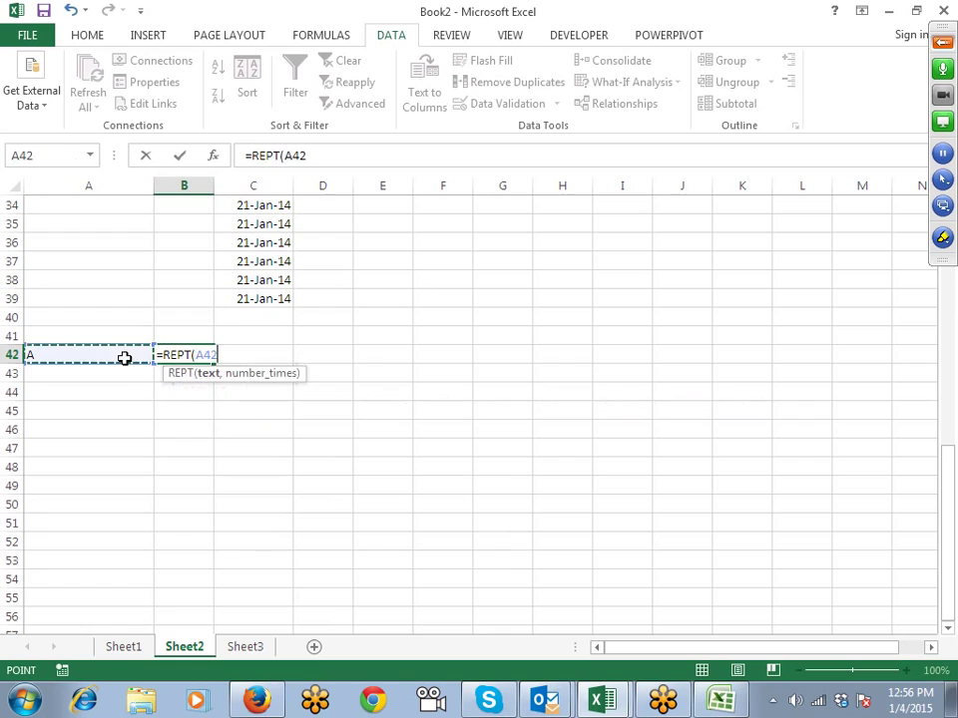
{"action": "key", "text": "Return"}
{"action": "key", "text": "Return"}
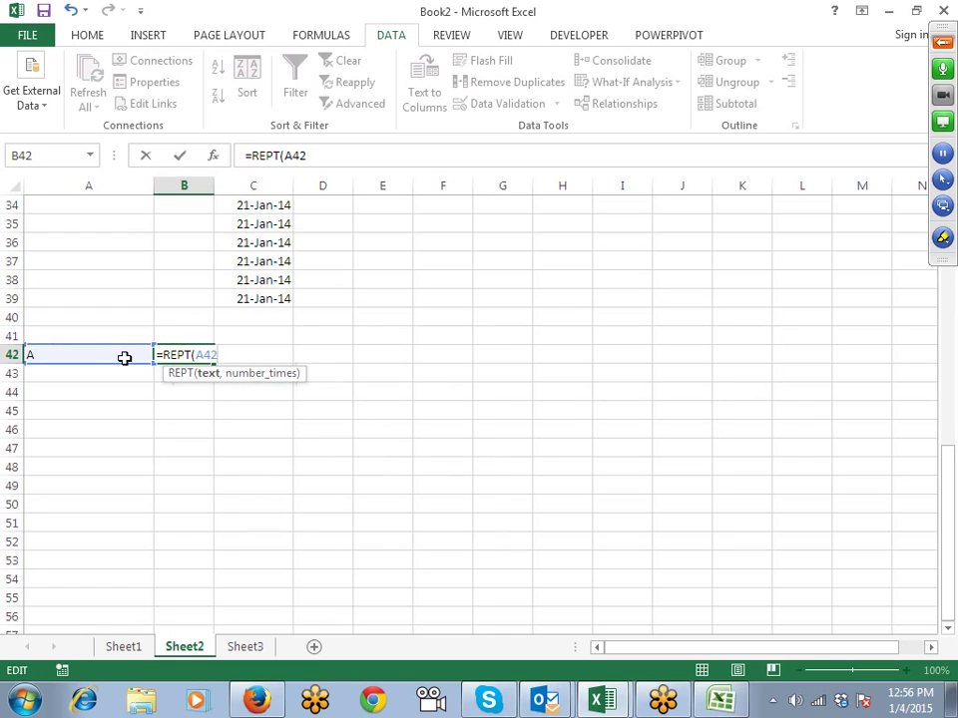
{"action": "type", "text": ",5"}
{"action": "key", "text": "Return"}
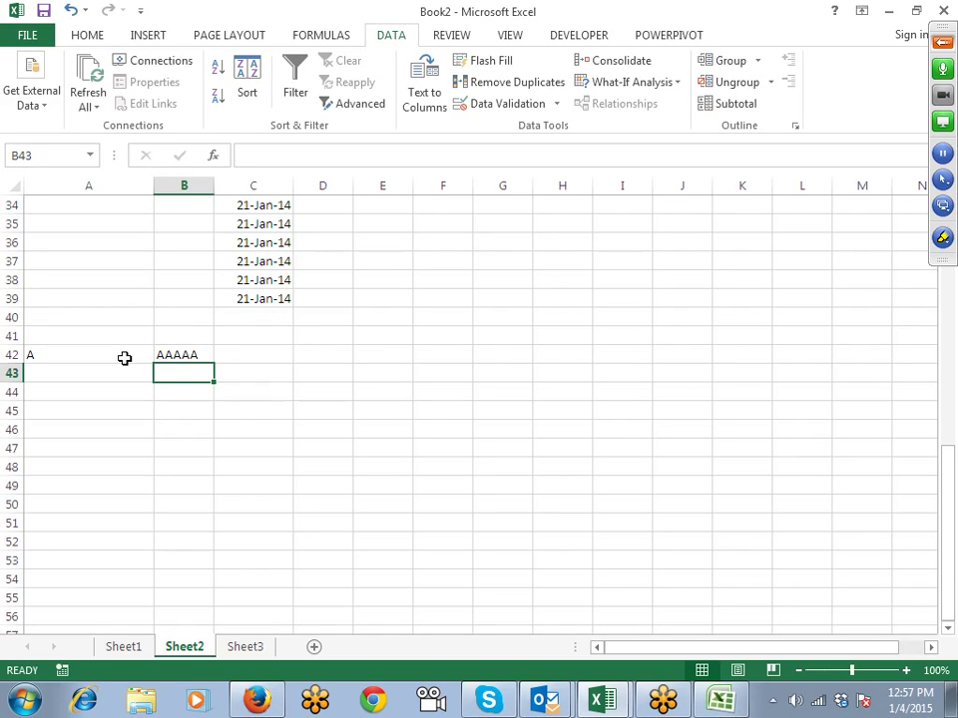
{"action": "left_click", "coordinate": [248, 646]}
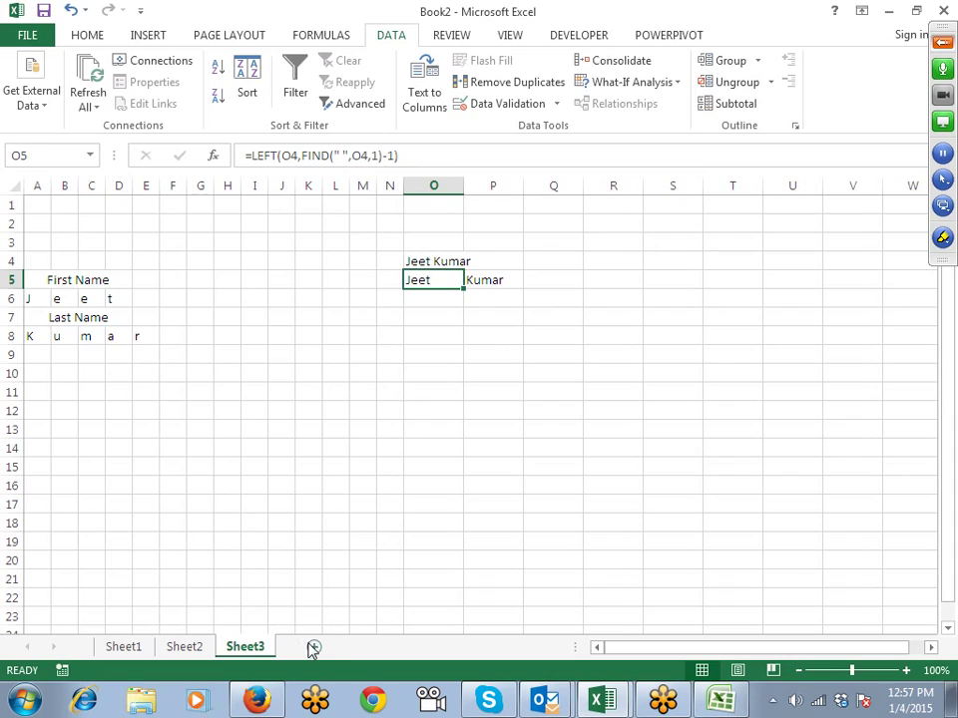
Step: Add Sheet4 with a Sales heading in A1 and =RANDBETWEEN(10,90) in A2
{"action": "left_click", "coordinate": [313, 646]}
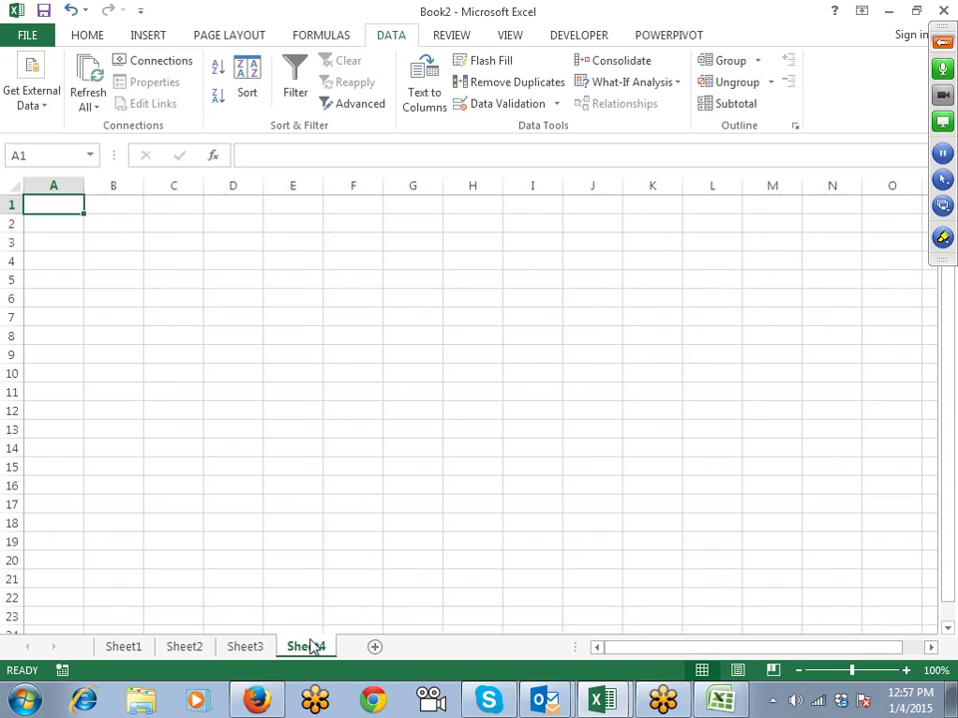
{"action": "type", "text": "Sales"}
{"action": "key", "text": "Return"}
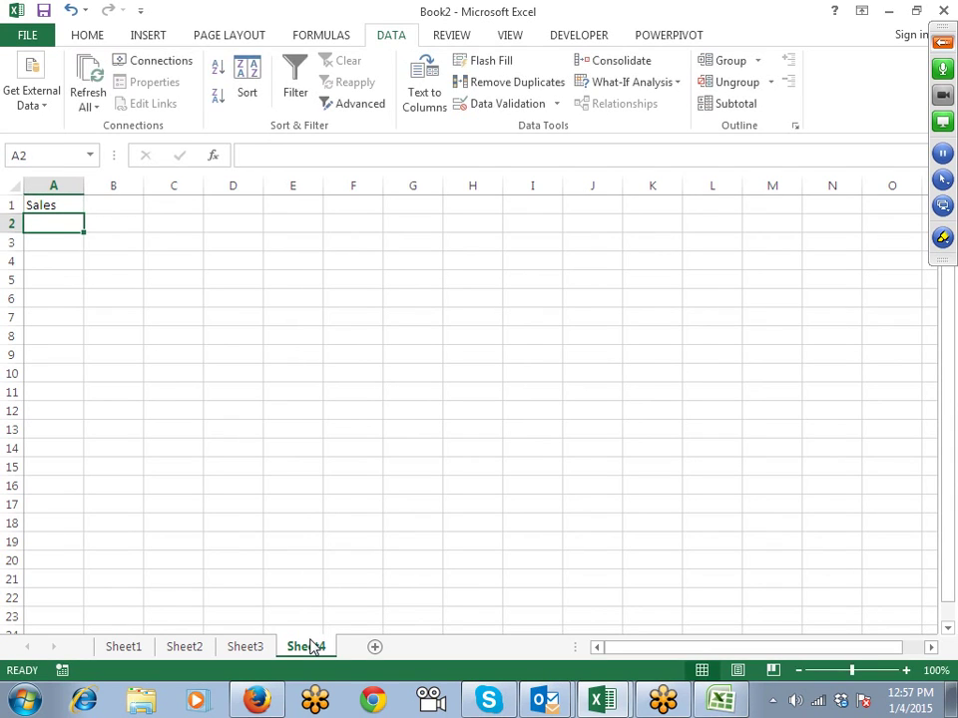
{"action": "type", "text": "=ra"}
{"action": "key", "text": "Down"}
{"action": "key", "text": "Down"}
{"action": "key", "text": "Tab"}
{"action": "type", "text": "10"}
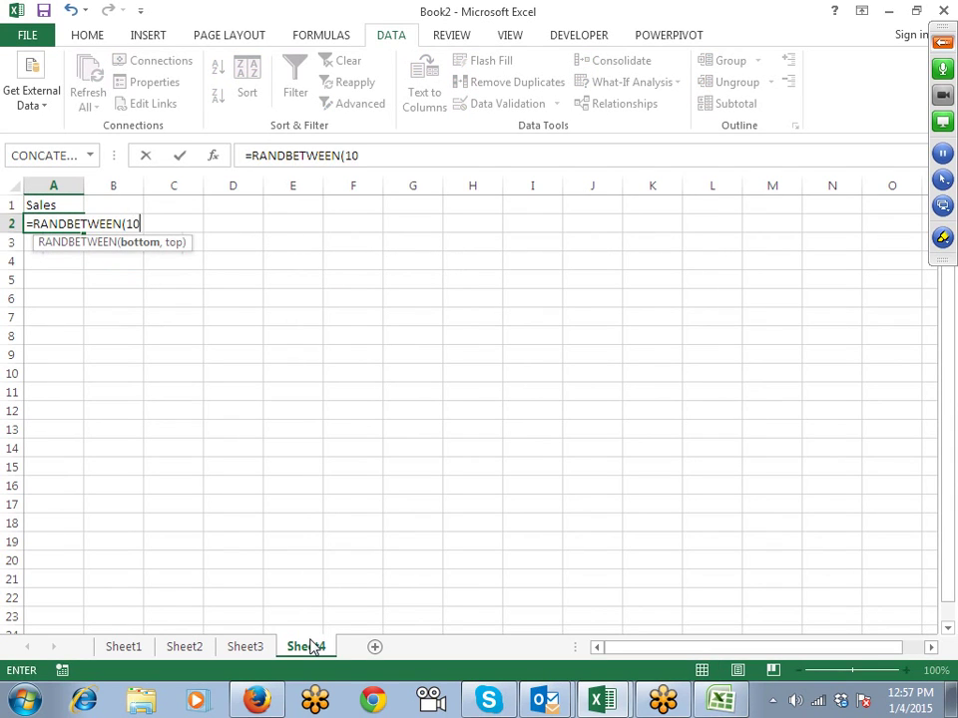
{"action": "type", "text": ",90)"}
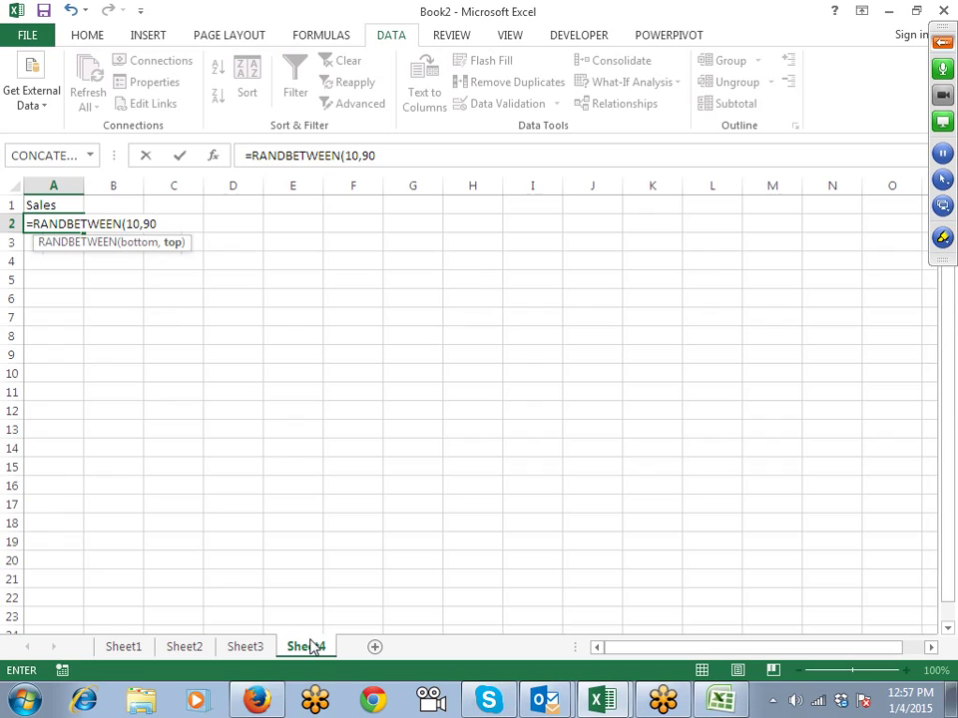
{"action": "key", "text": "Return"}
Step: Fill the formula to A21, paste it back as values, and widen column A
{"action": "key", "text": "Up"}
{"action": "key", "text": "shift+Down"}
{"action": "key", "text": "shift+Down"}
{"action": "key", "text": "shift+Down"}
{"action": "key", "text": "shift+Down"}
{"action": "key", "text": "shift+Down"}
{"action": "key", "text": "shift+Down"}
{"action": "key", "text": "shift+Down"}
{"action": "key", "text": "shift+Down"}
{"action": "key", "text": "shift+Down"}
{"action": "key", "text": "shift+Down"}
{"action": "key", "text": "shift+Down"}
{"action": "key", "text": "shift+Down"}
{"action": "key", "text": "shift+Down"}
{"action": "key", "text": "shift+Down"}
{"action": "key", "text": "shift+Down"}
{"action": "key", "text": "shift+Down"}
{"action": "key", "text": "shift+Down"}
{"action": "key", "text": "shift+Down"}
{"action": "key", "text": "shift+Down"}
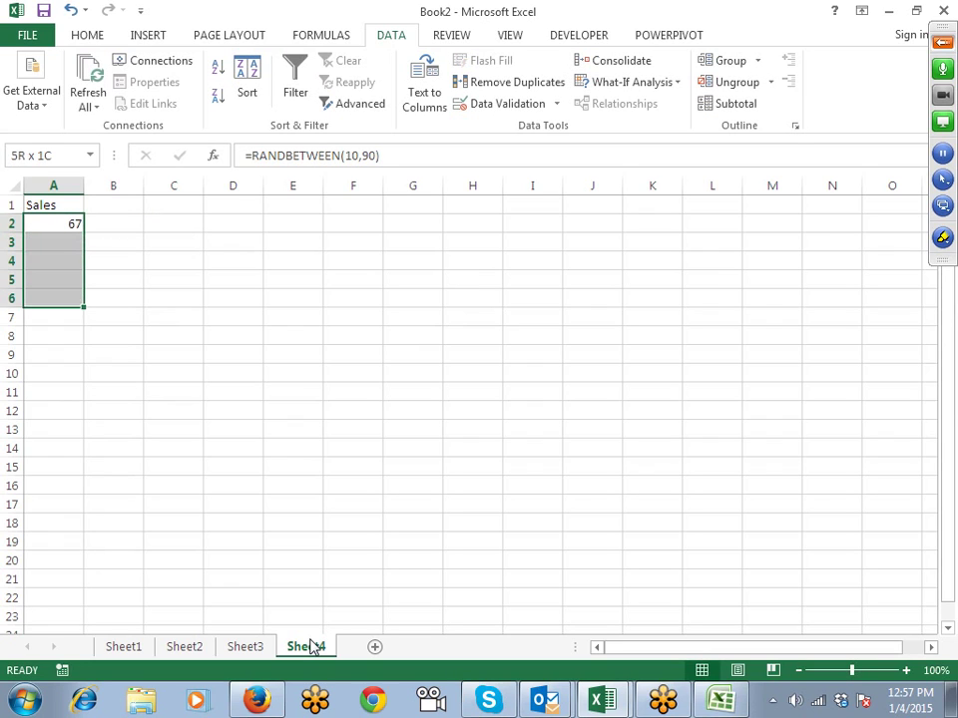
{"action": "key", "text": "ctrl+d"}
{"action": "key", "text": "ctrl+c"}
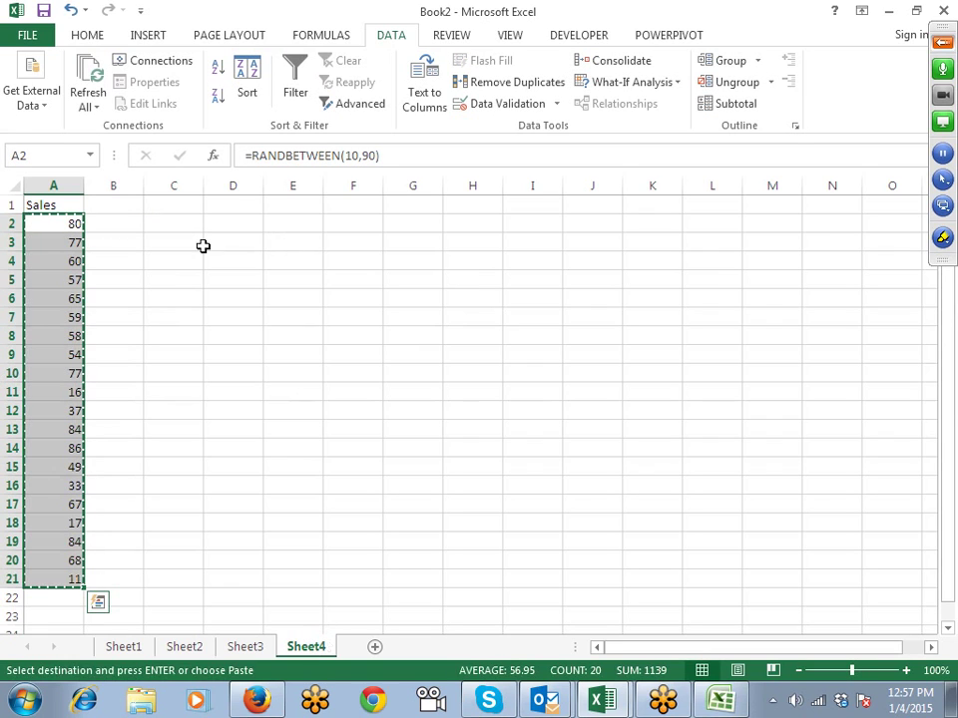
{"action": "left_click", "coordinate": [72, 38]}
{"action": "left_click", "coordinate": [23, 105]}
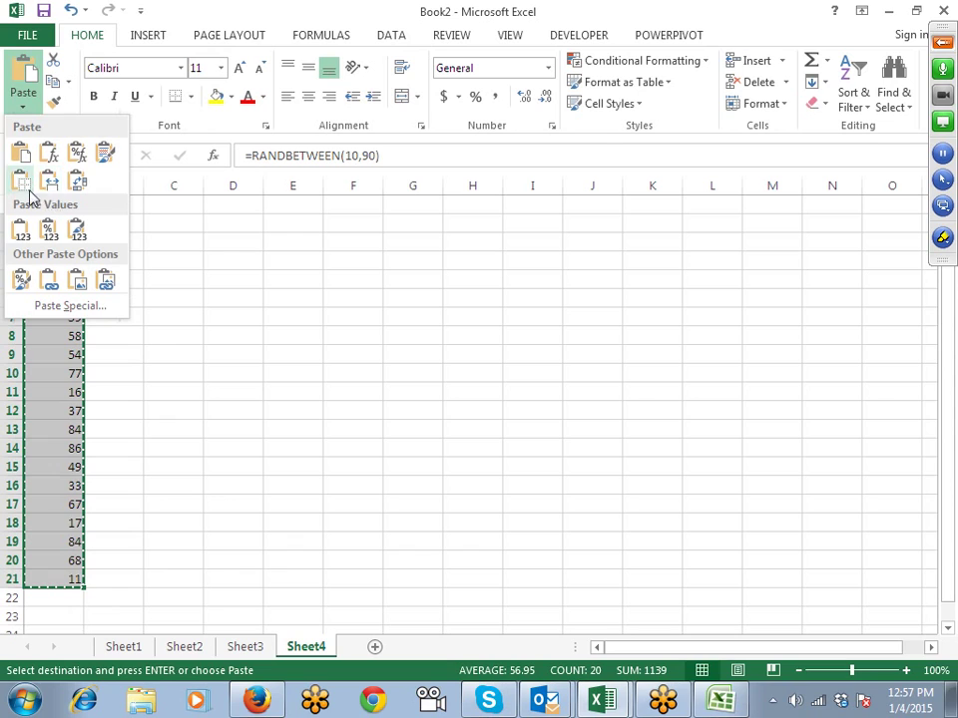
{"action": "left_click", "coordinate": [22, 231]}
{"action": "left_click", "coordinate": [75, 223]}
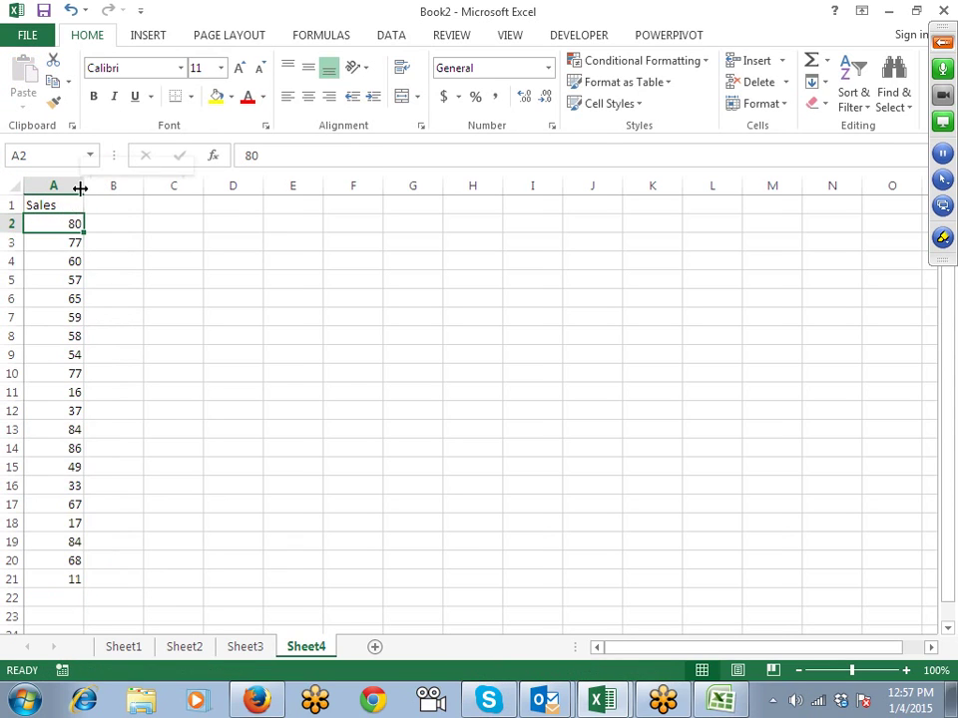
{"action": "left_click_drag", "start_coordinate": [83, 186], "coordinate": [123, 185]}
{"action": "left_click_drag", "start_coordinate": [90, 223], "coordinate": [81, 556]}
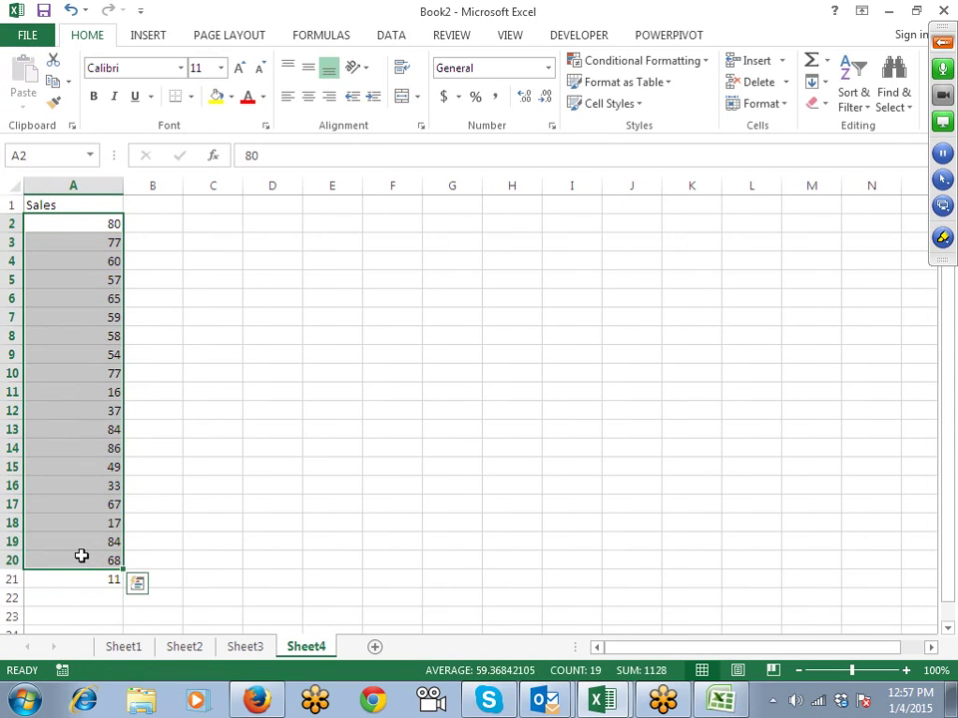
{"action": "left_click", "coordinate": [85, 281]}
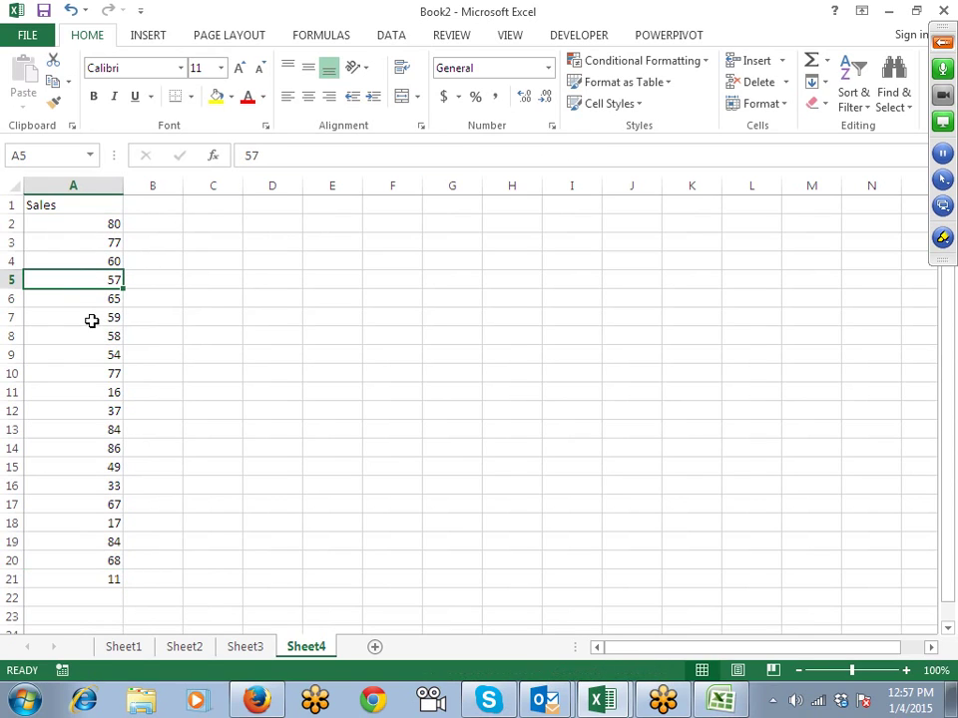
{"action": "left_click_drag", "start_coordinate": [94, 222], "coordinate": [85, 578]}
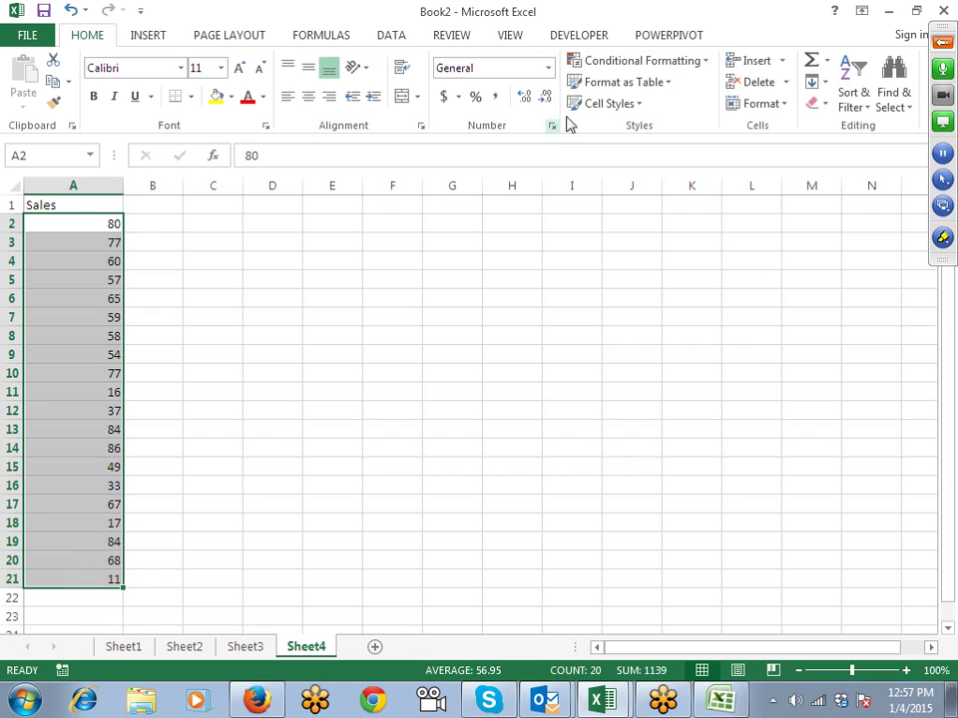
{"action": "left_click", "coordinate": [608, 62]}
{"action": "mouse_move", "coordinate": [604, 252]}
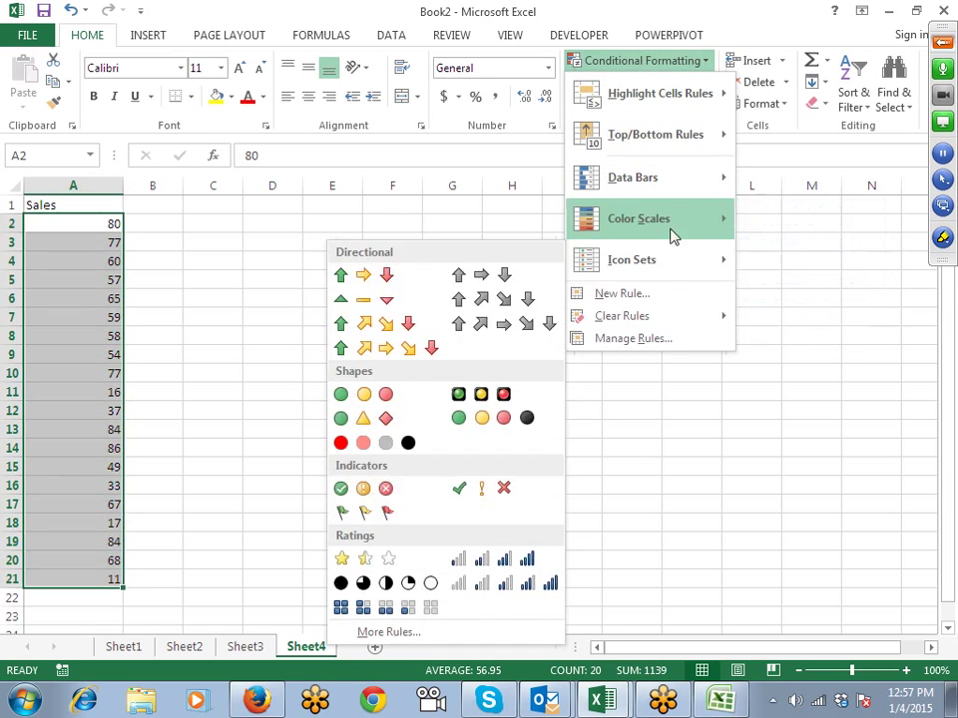
{"action": "mouse_move", "coordinate": [658, 190]}
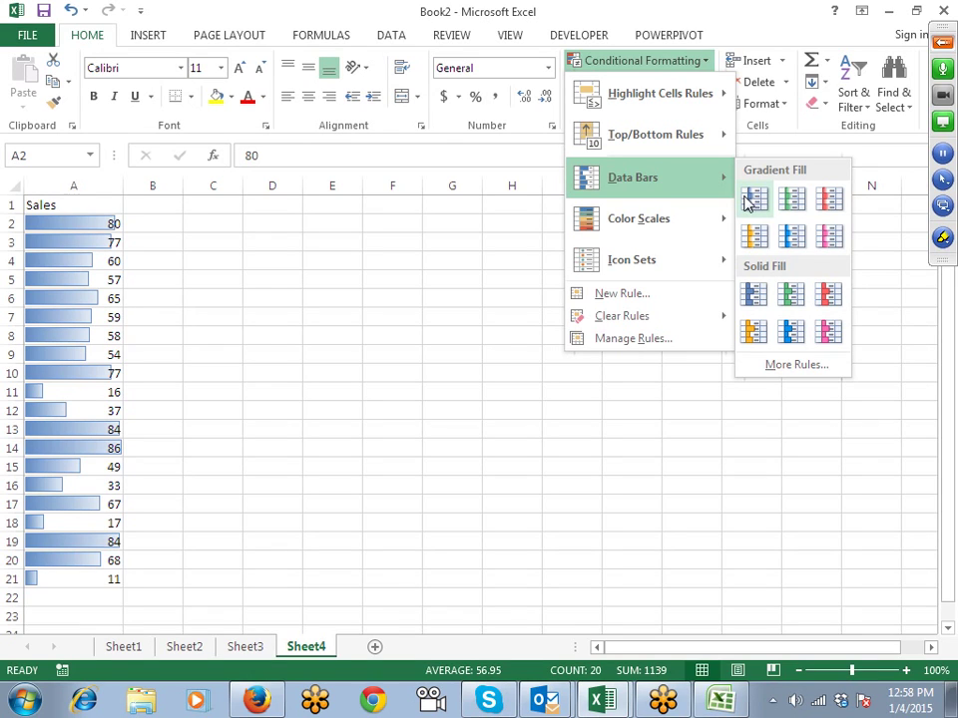
{"action": "left_click", "coordinate": [155, 212]}
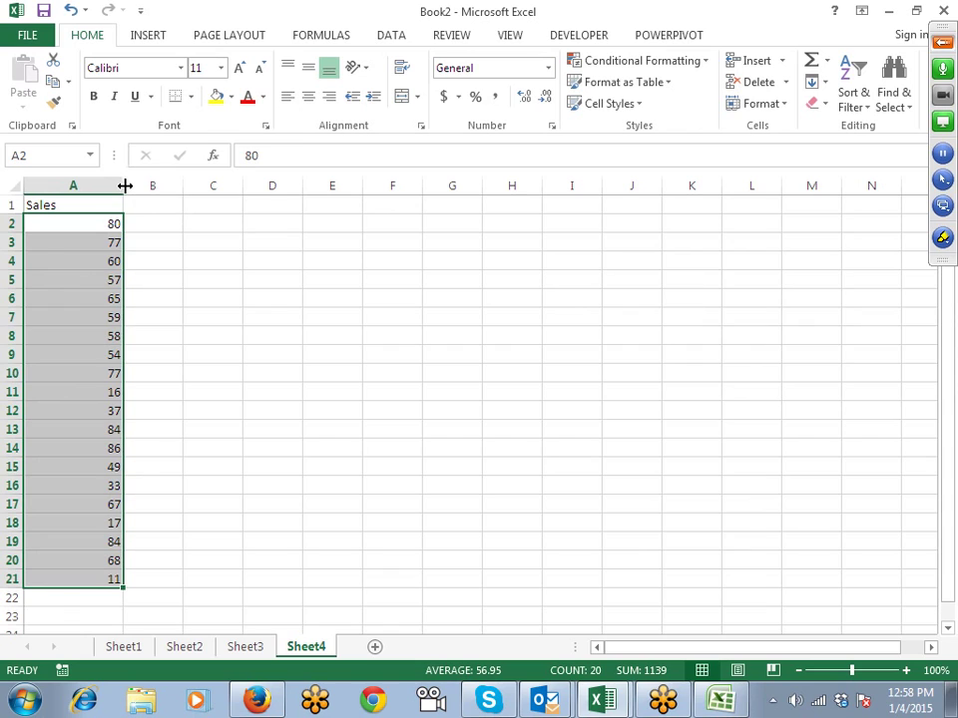
Step: Fit column A, widen column B, and enter =REPT("|",A2) in B2
{"action": "double_click", "coordinate": [124, 185]}
{"action": "left_click_drag", "start_coordinate": [120, 188], "coordinate": [219, 188]}
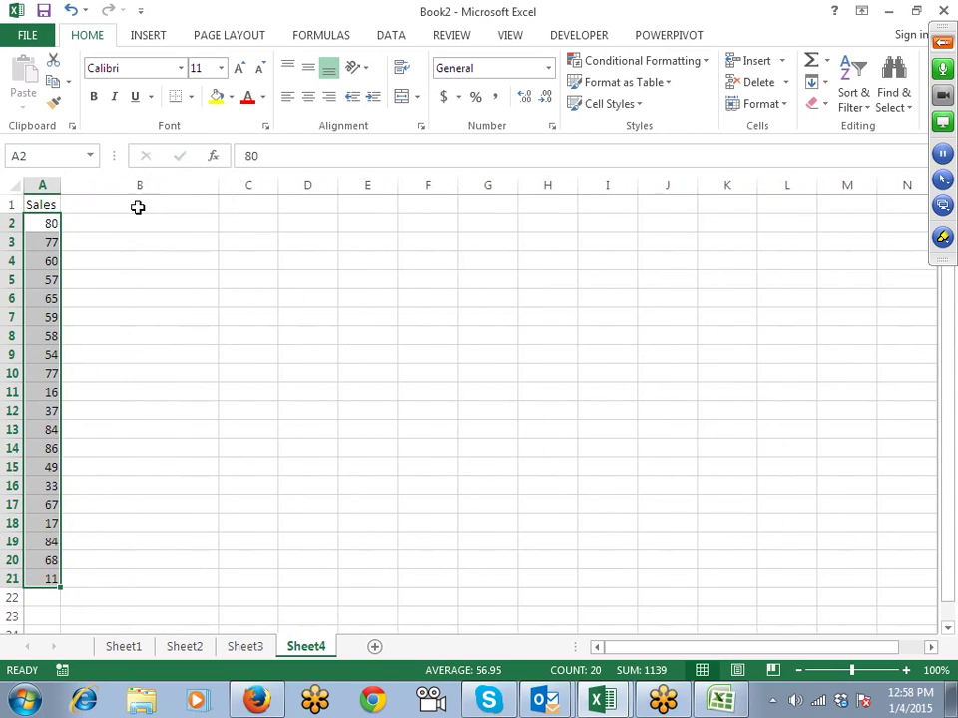
{"action": "left_click", "coordinate": [136, 207]}
{"action": "left_click", "coordinate": [134, 223]}
{"action": "type", "text": "=re"}
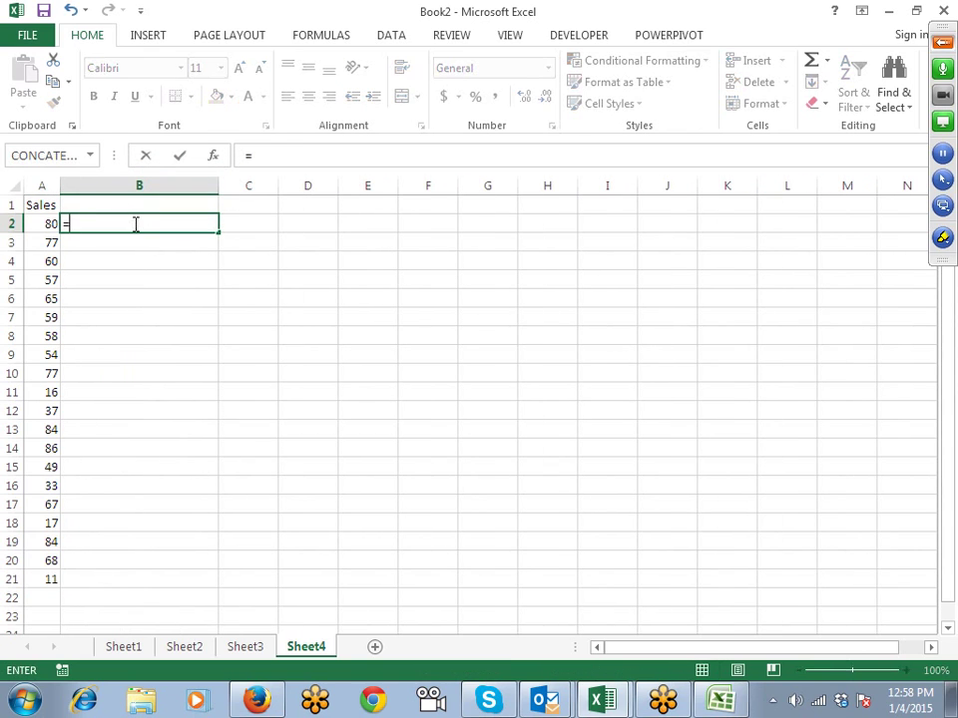
{"action": "key", "text": "Down"}
{"action": "key", "text": "Down"}
{"action": "key", "text": "Tab"}
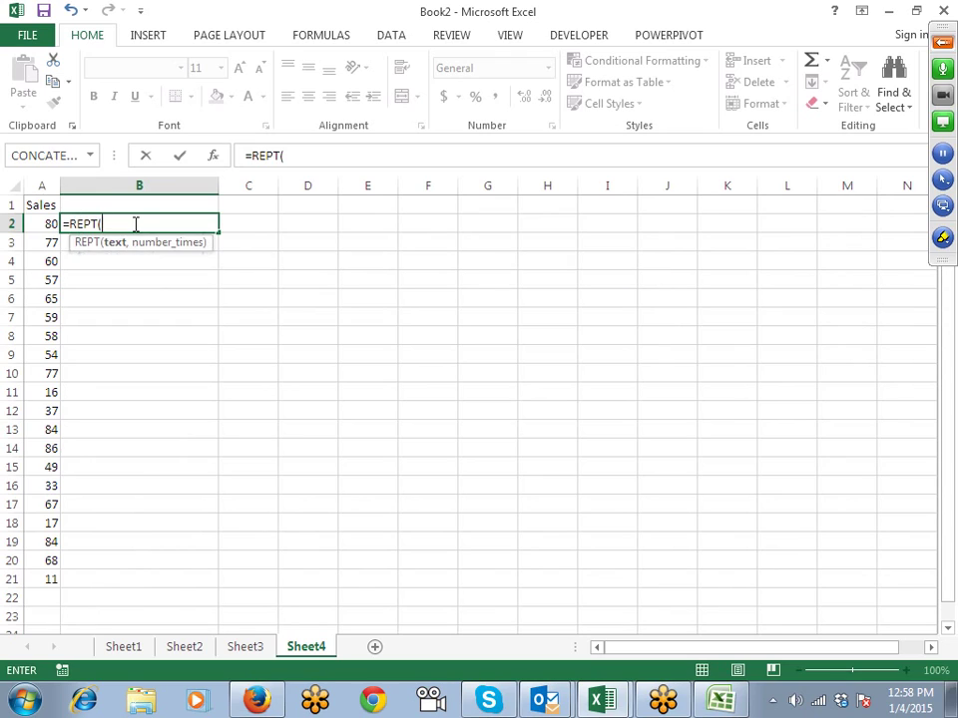
{"action": "key", "text": "Left"}
{"action": "type", "text": ","}
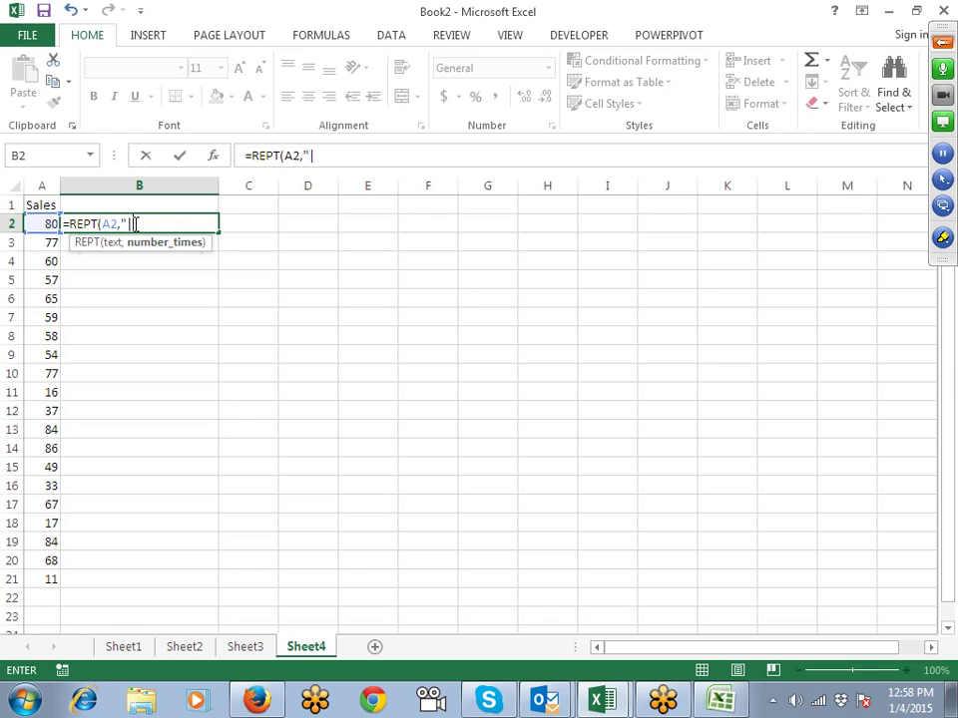
{"action": "key", "text": "BackSpace"}
{"action": "key", "text": "BackSpace"}
{"action": "key", "text": "BackSpace"}
{"action": "key", "text": "BackSpace"}
{"action": "key", "text": "BackSpace"}
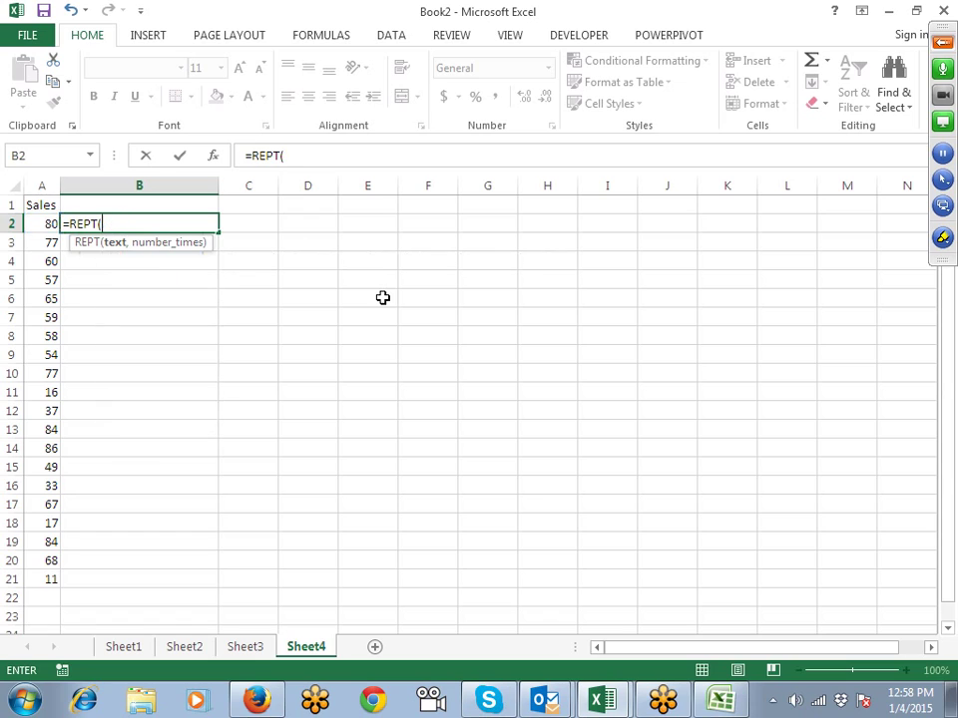
{"action": "type", "text": "\"|\","}
{"action": "key", "text": "Left"}
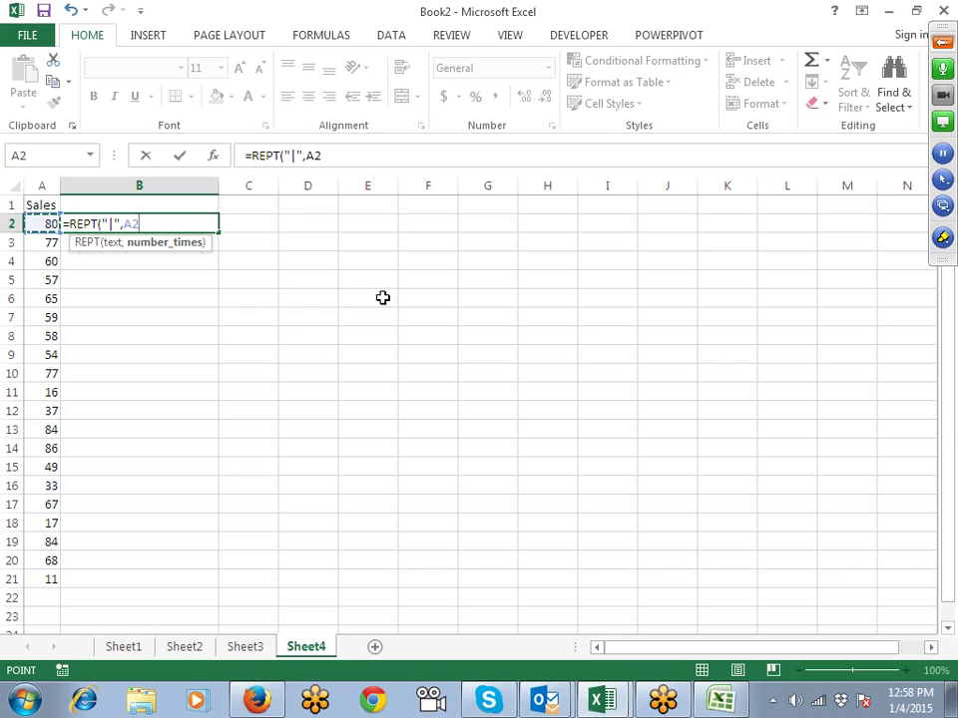
{"action": "key", "text": "Return"}
Step: Fill the bar formula down from B2 to B21
{"action": "key", "text": "Left"}
{"action": "key", "text": "ctrl+Down"}
{"action": "key", "text": "Right"}
{"action": "key", "text": "ctrl+shift+Up"}
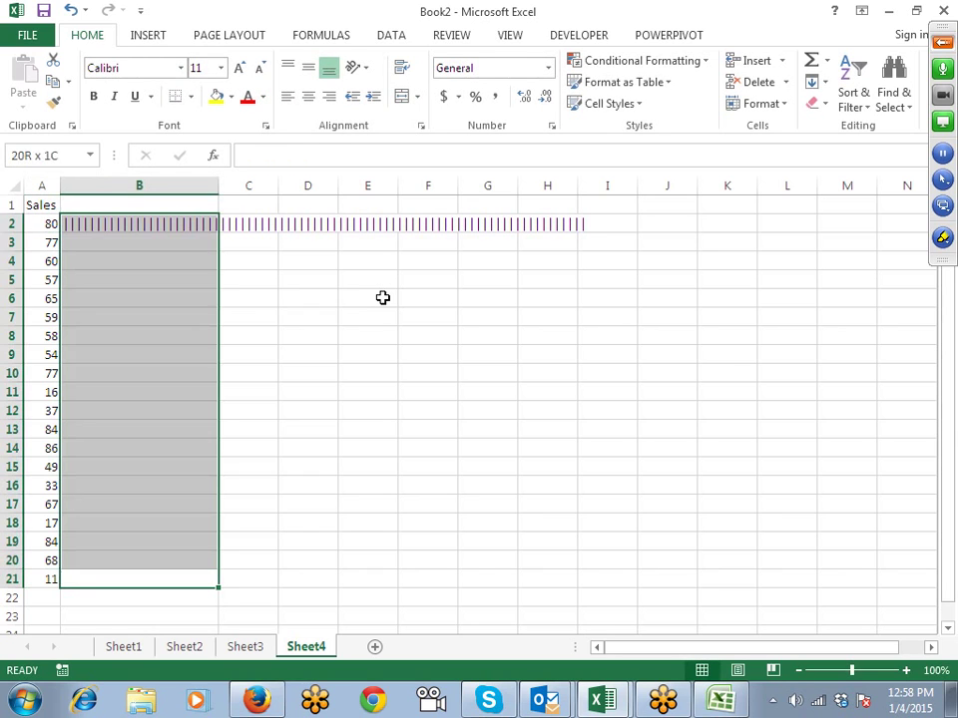
{"action": "key", "text": "ctrl+d"}
{"action": "key", "text": "ctrl+Up"}
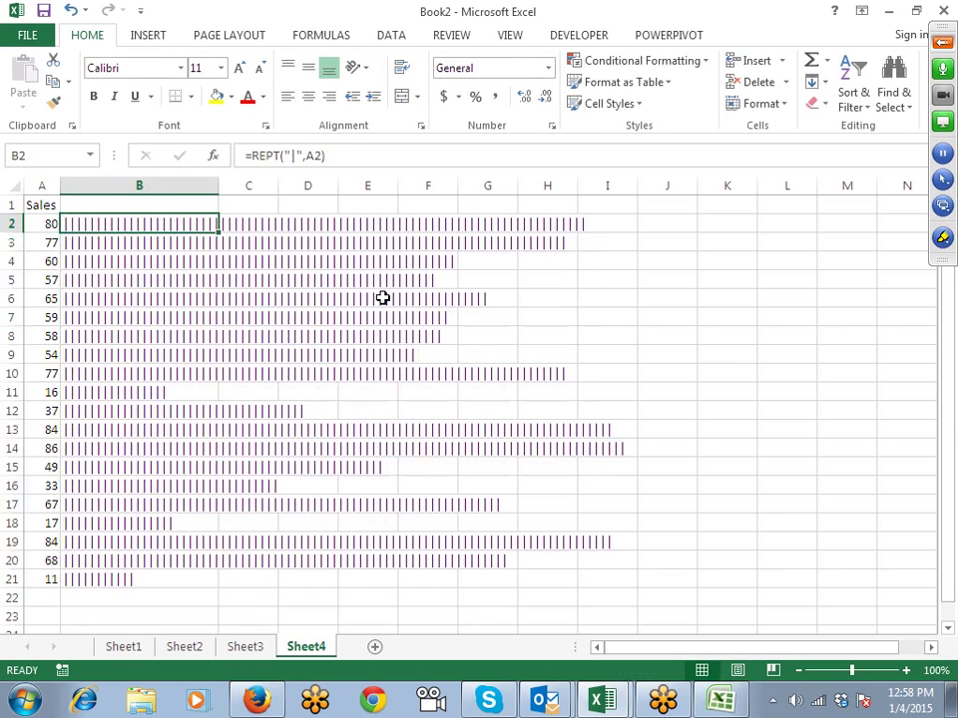
{"action": "key", "text": "ctrl+shift+Down"}
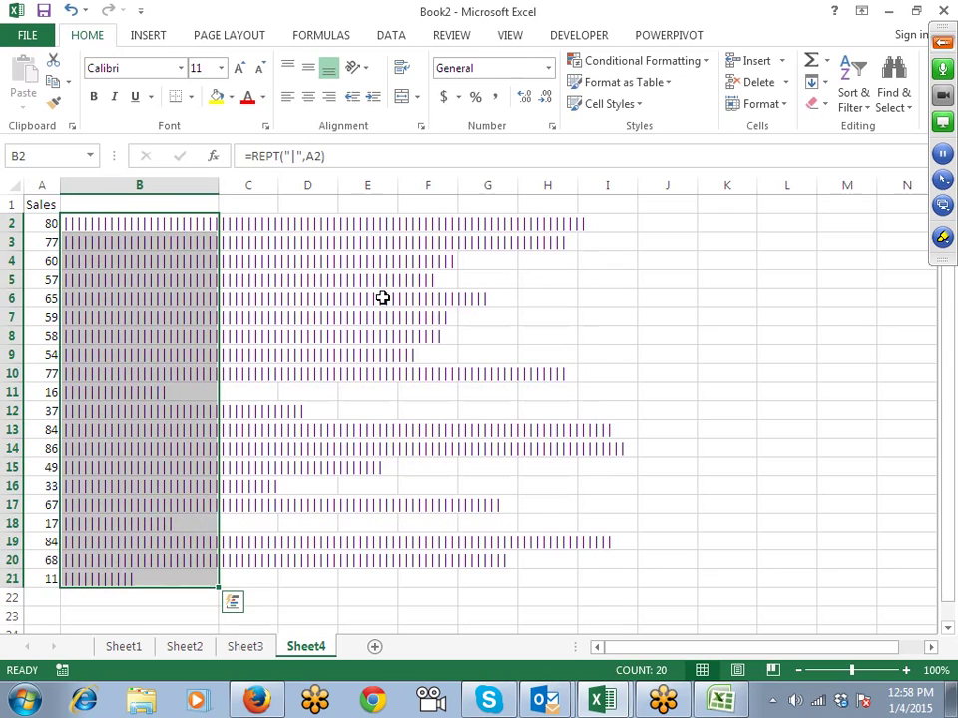
Step: Apply the Britannic Bold font to the bar cells
{"action": "left_click", "coordinate": [180, 67]}
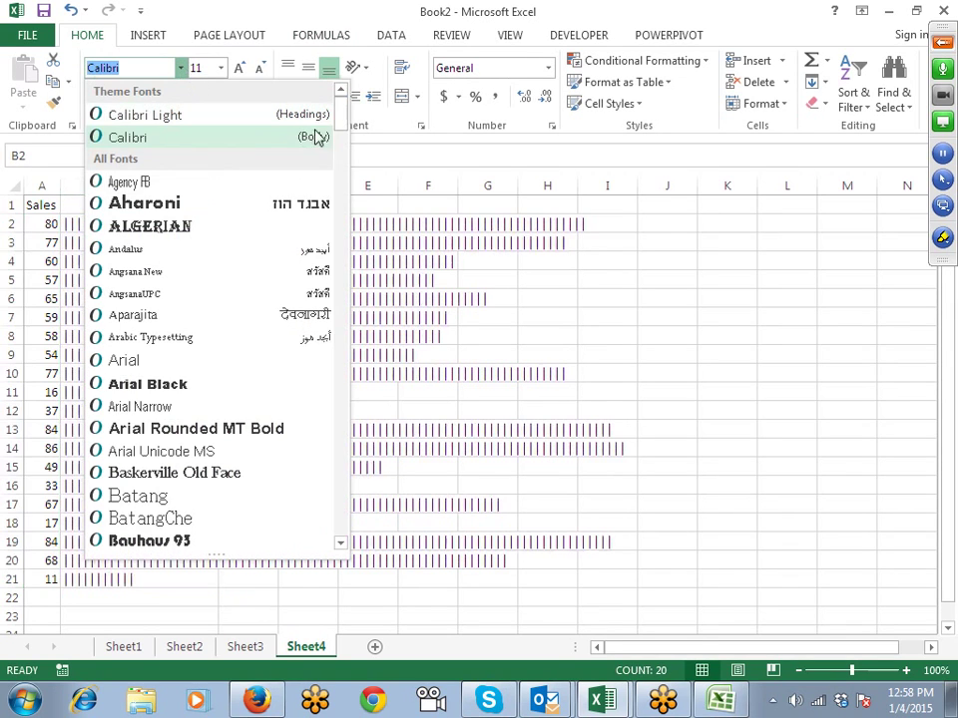
{"action": "left_click_drag", "start_coordinate": [339, 124], "coordinate": [342, 177]}
{"action": "left_click", "coordinate": [284, 200]}
{"action": "left_click", "coordinate": [422, 274]}
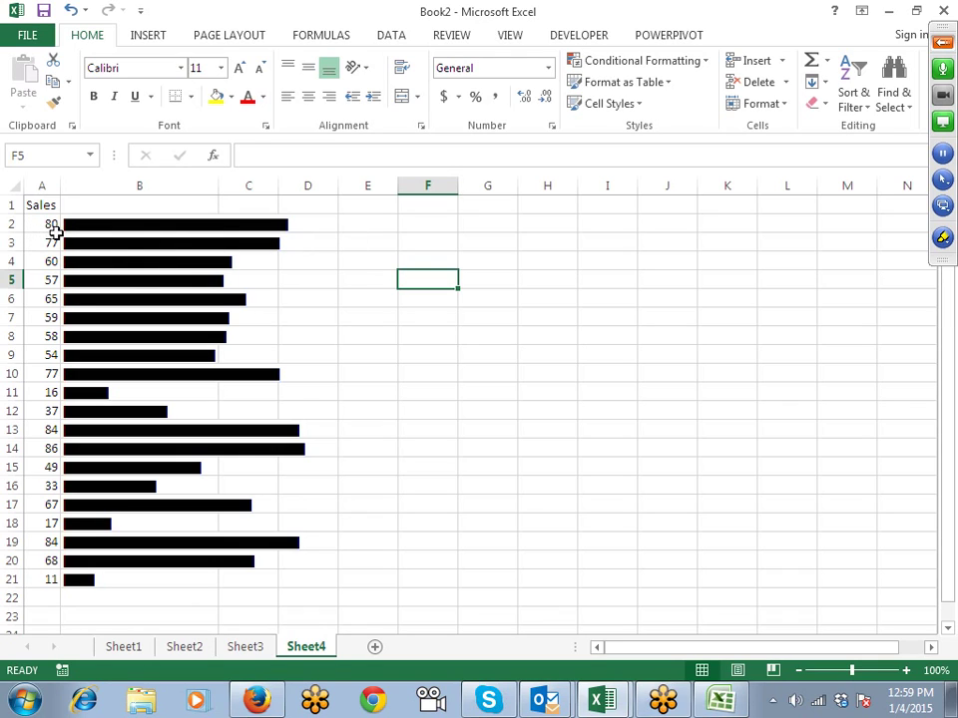
Step: Change B2 to =REPT("|",A2/5) and fill it down to B21
{"action": "left_click", "coordinate": [67, 226]}
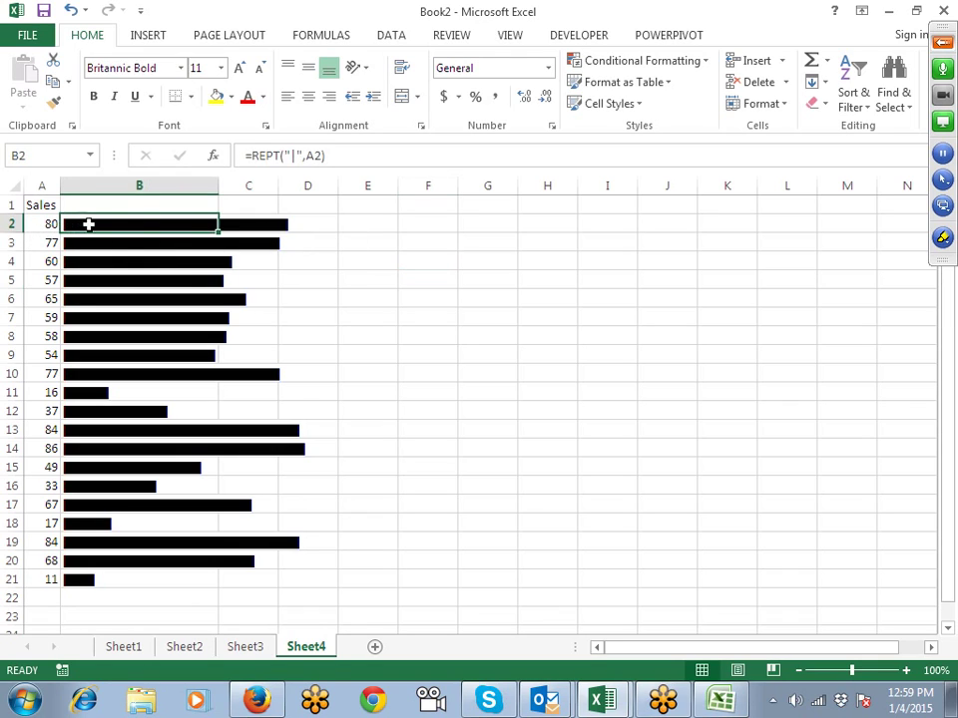
{"action": "left_click", "coordinate": [325, 155]}
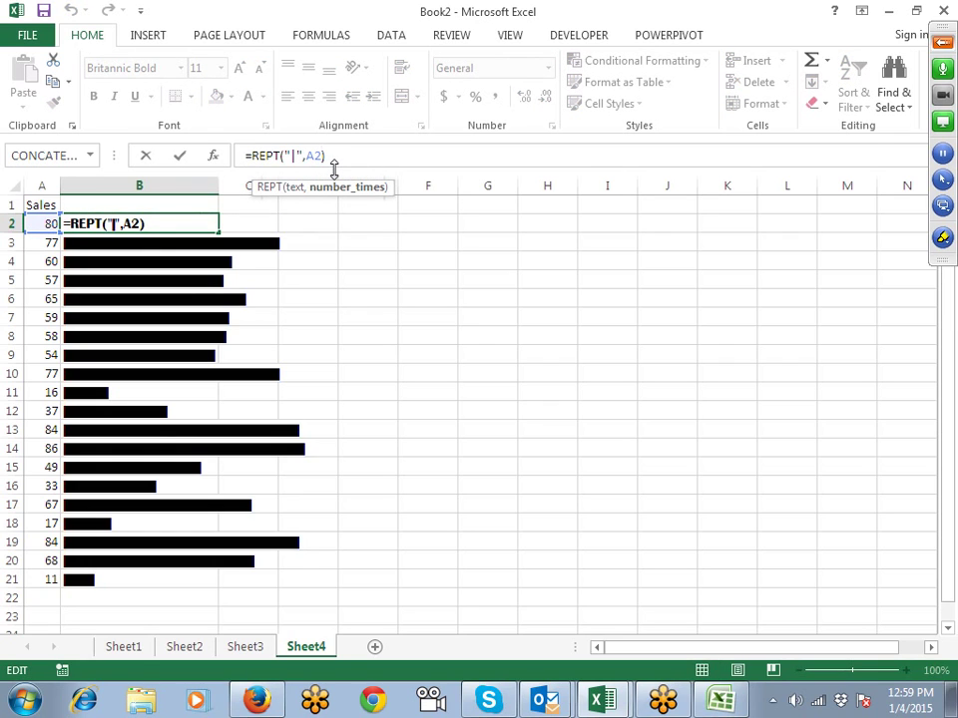
{"action": "type", "text": "/5"}
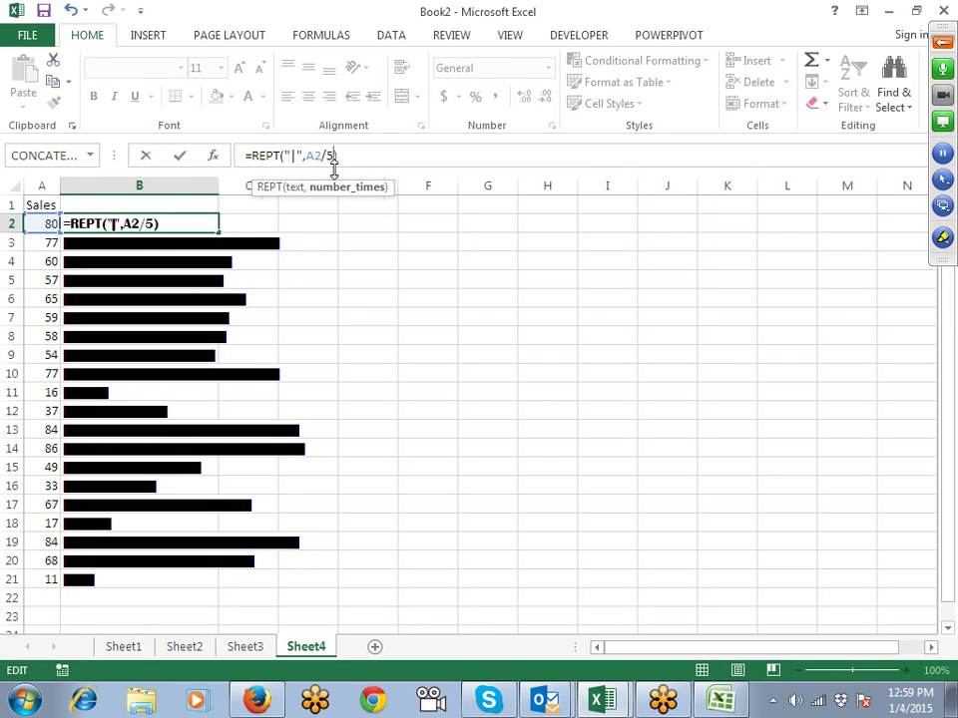
{"action": "key", "text": "Return"}
{"action": "key", "text": "Up"}
{"action": "key", "text": "ctrl+shift+Down"}
{"action": "key", "text": "ctrl+d"}
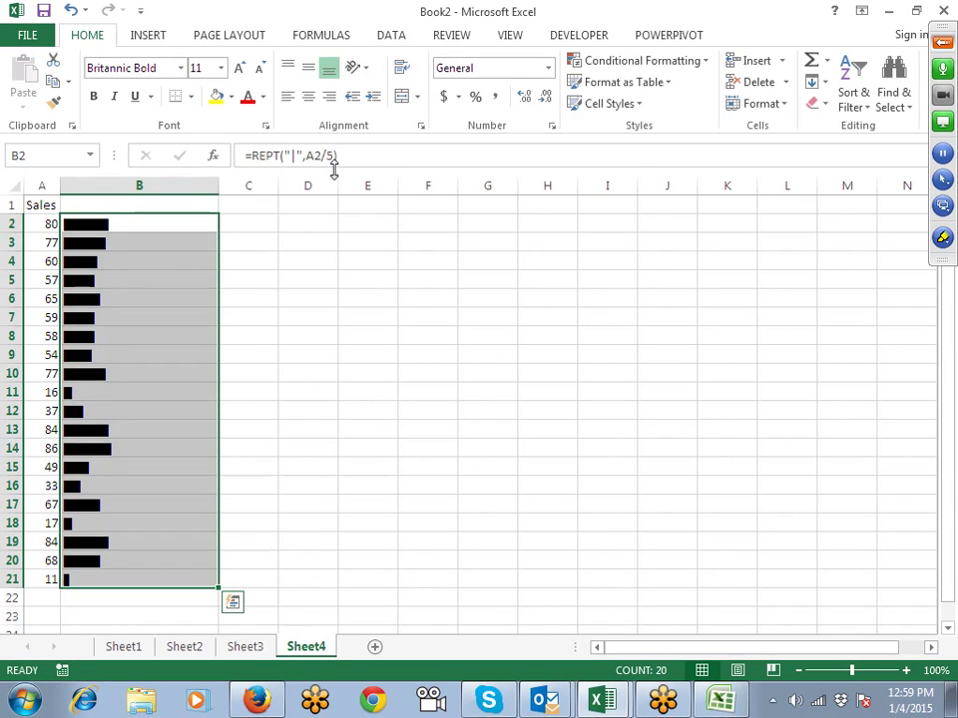
{"action": "key", "text": "Up"}
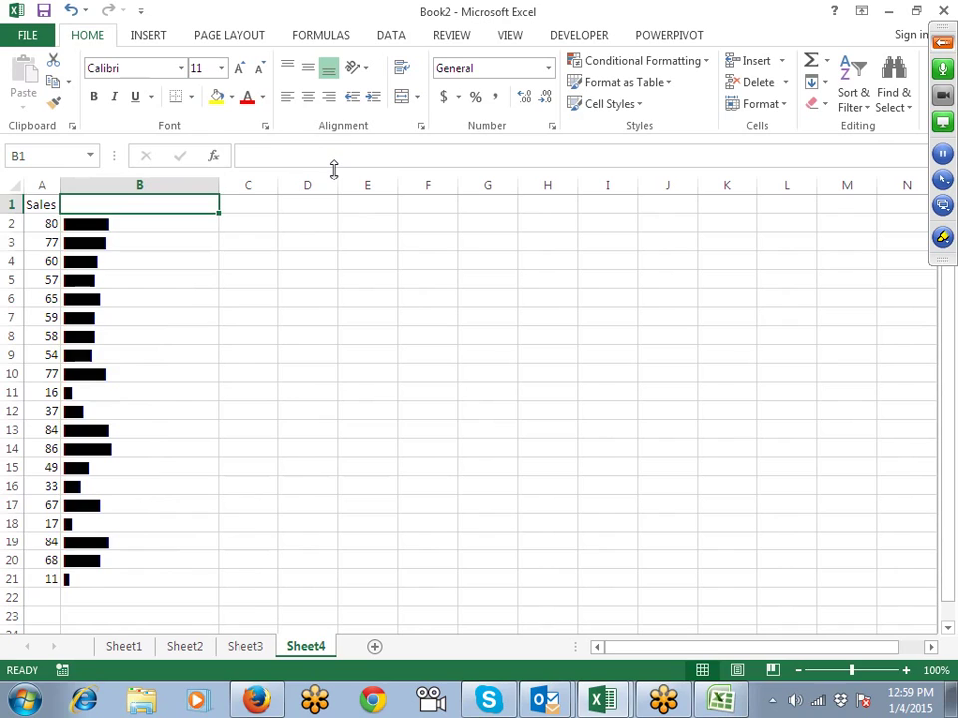
{"action": "key", "text": "Down"}
{"action": "key", "text": "Down"}
{"action": "key", "text": "Down"}
{"action": "key", "text": "Down"}
{"action": "key", "text": "Down"}
{"action": "key", "text": "Down"}
{"action": "key", "text": "Down"}
{"action": "key", "text": "Down"}
{"action": "key", "text": "Down"}
{"action": "key", "text": "Down"}
{"action": "key", "text": "Down"}
{"action": "key", "text": "Down"}
{"action": "key", "text": "Down"}
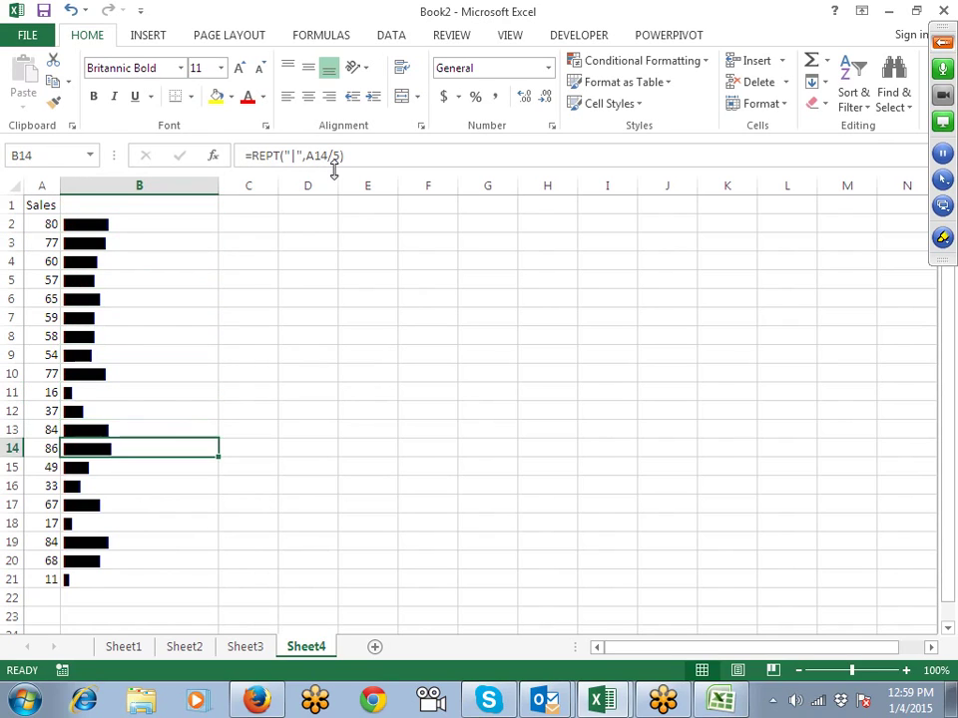
{"action": "key", "text": "Down"}
{"action": "key", "text": "Down"}
{"action": "key", "text": "Down"}
{"action": "key", "text": "Down"}
{"action": "key", "text": "Down"}
{"action": "key", "text": "Down"}
{"action": "key", "text": "Down"}
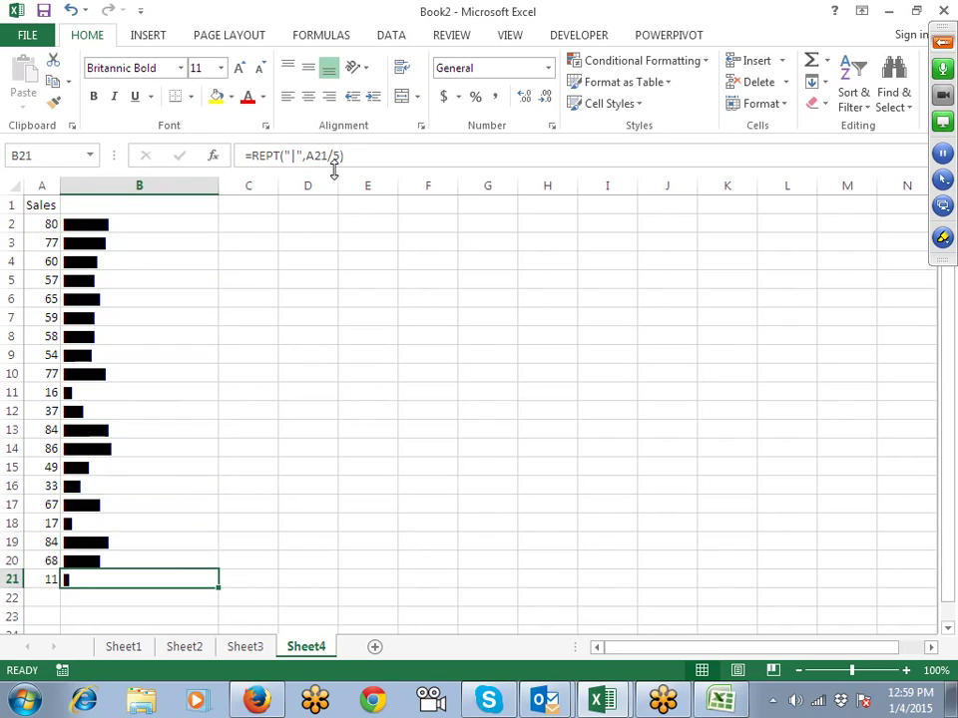
{"action": "key", "text": "ctrl+Up"}
{"action": "key", "text": "Down"}
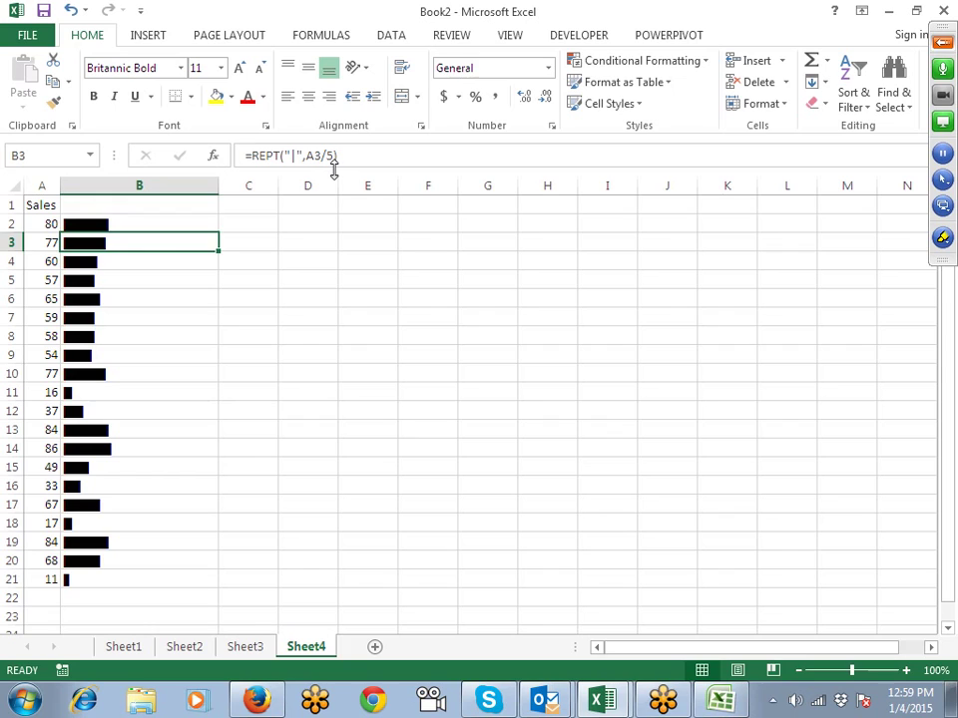
{"action": "key", "text": "Up"}
{"action": "key", "text": "Left"}
{"action": "key", "text": "ctrl+shift+Down"}
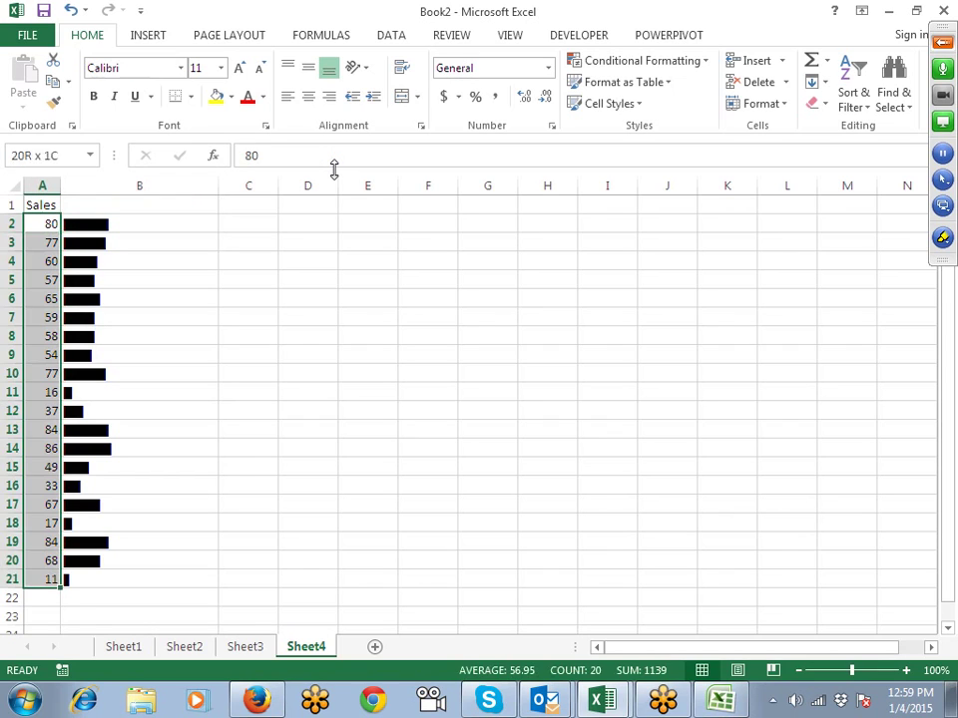
{"action": "key", "text": "Right"}
{"action": "key", "text": "ctrl+shift+Down"}
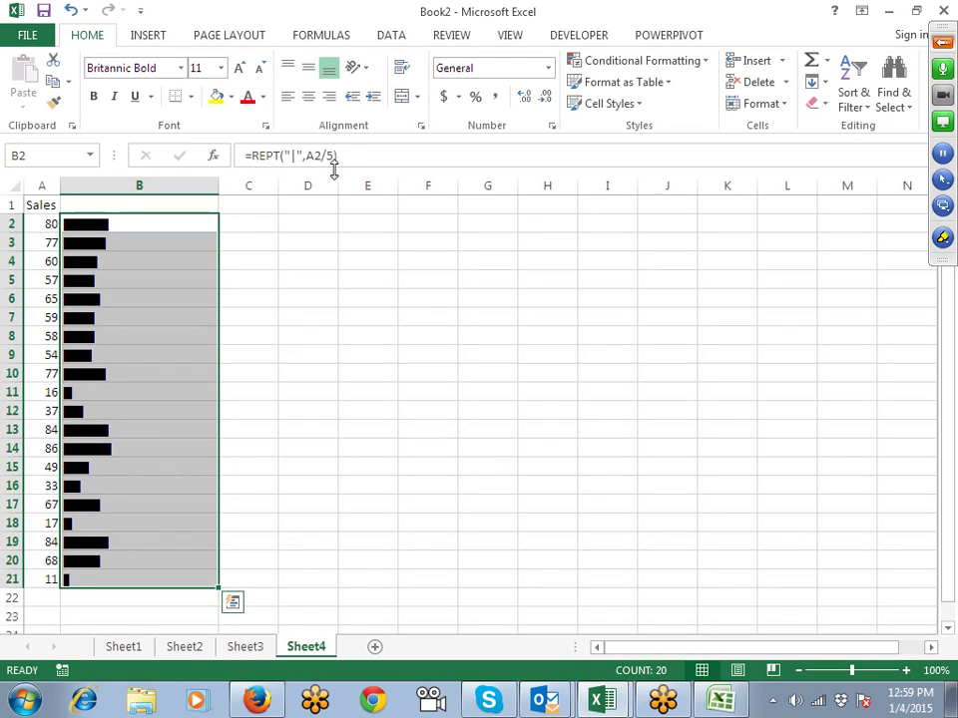
{"action": "key", "text": "Up"}
{"action": "key", "text": "Down"}
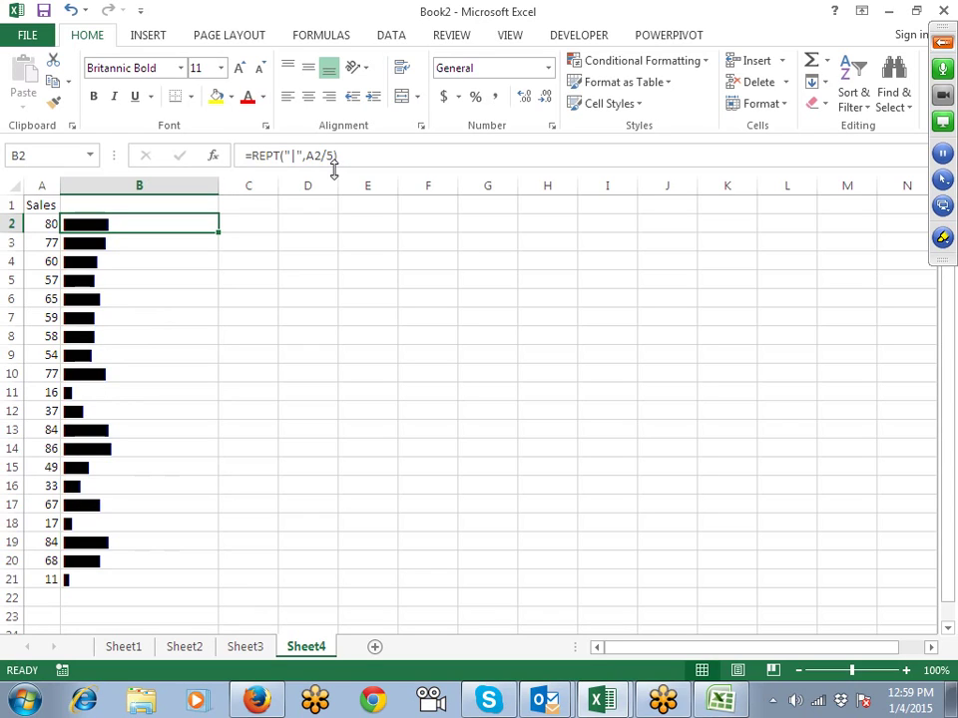
{"action": "key", "text": "Down"}
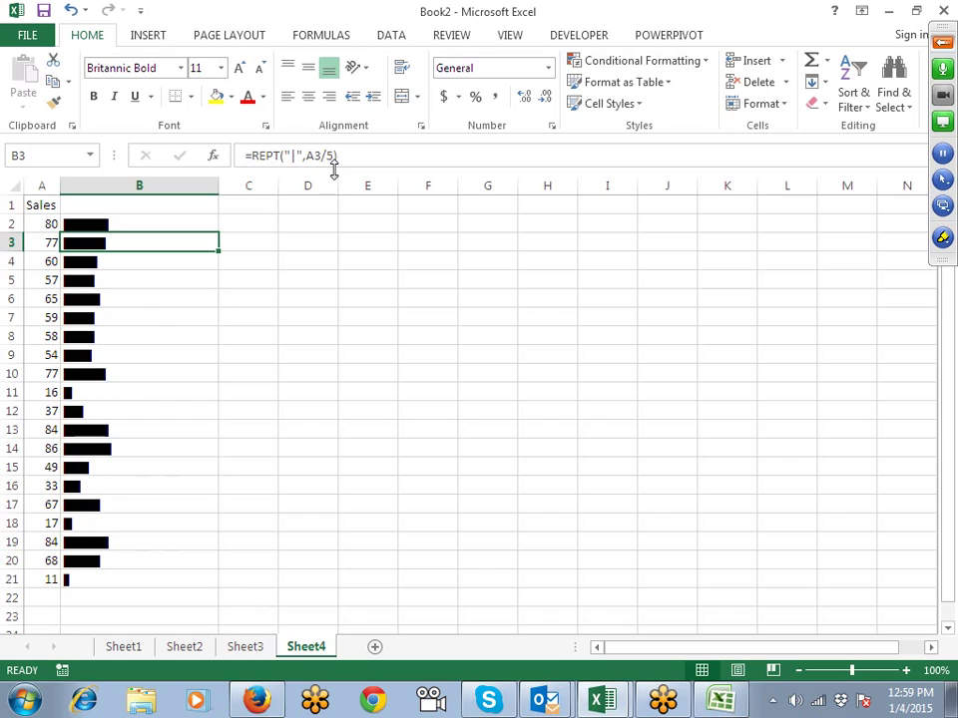
{"action": "key", "text": "Up"}
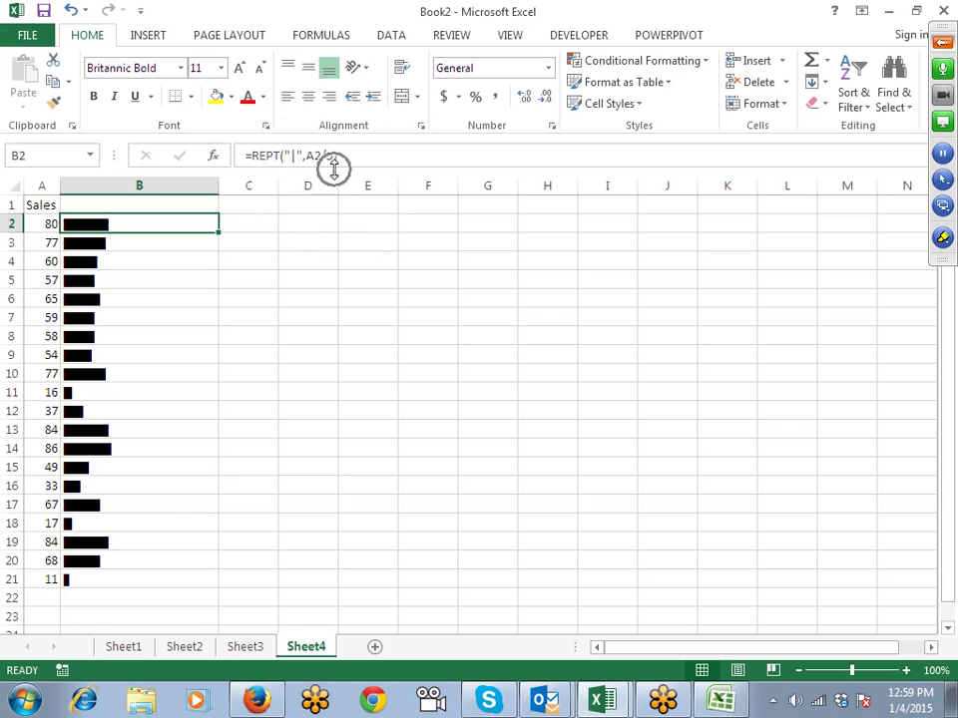
{"action": "key", "text": "ctrl+Down"}
{"action": "key", "text": "ctrl+Up"}
Step: Browse Conditional Formatting and Quick Analysis options for the Sales values A2:A21
{"action": "left_click", "coordinate": [631, 61]}
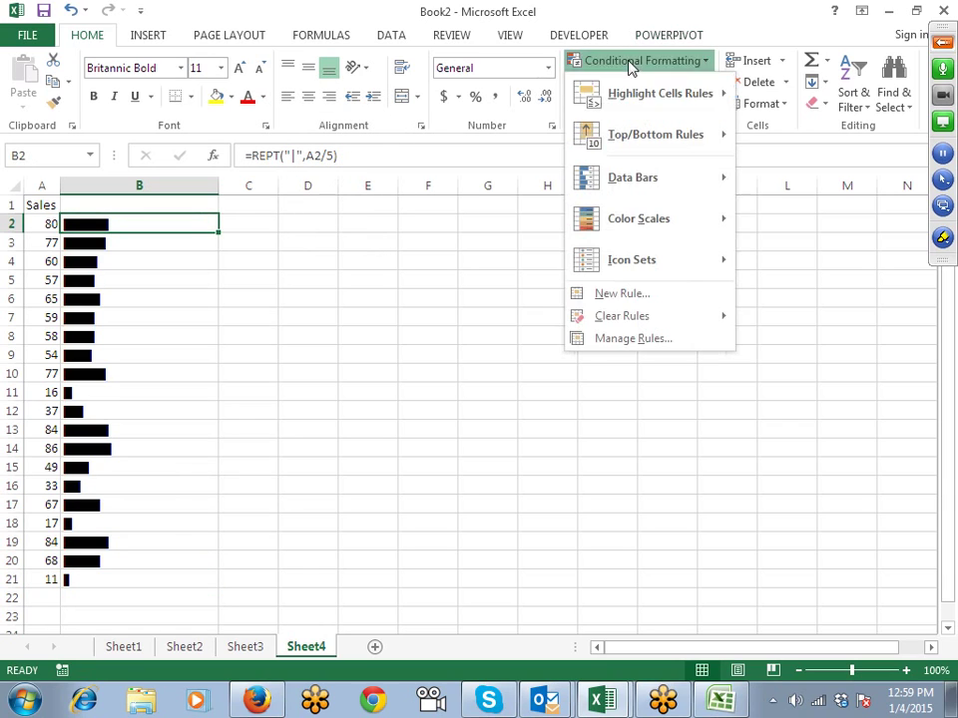
{"action": "left_click", "coordinate": [175, 229]}
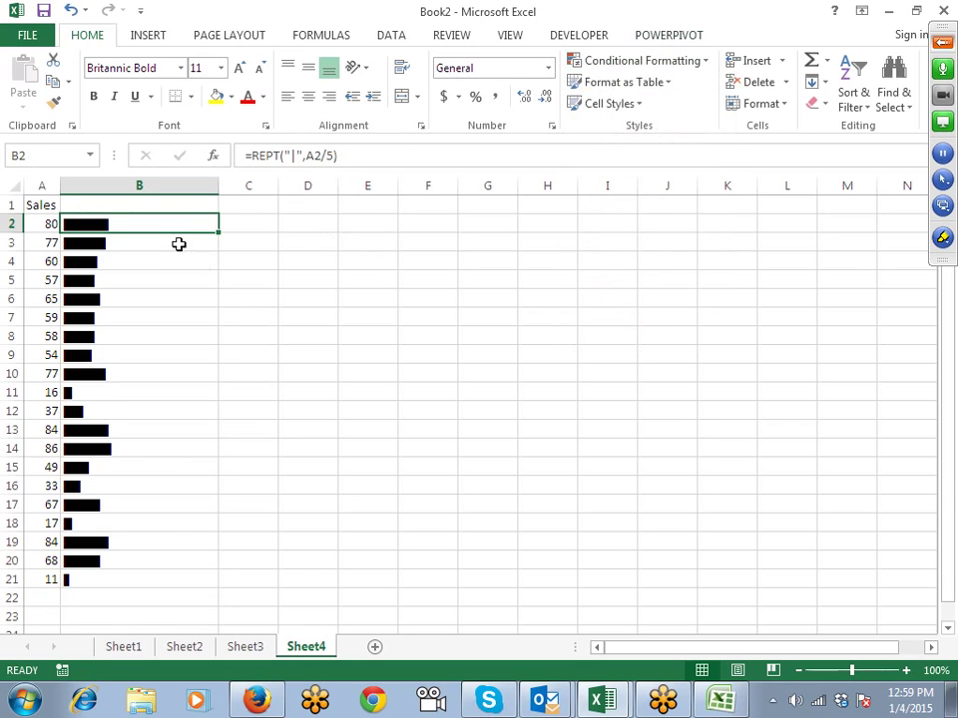
{"action": "left_click", "coordinate": [52, 228]}
{"action": "key", "text": "ctrl+shift+Down"}
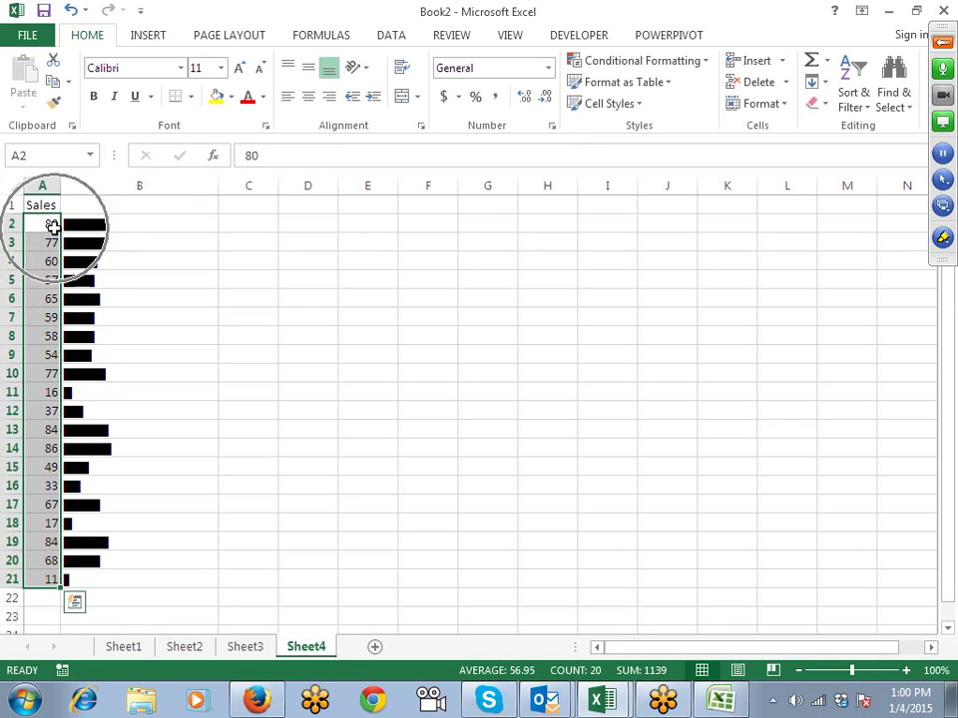
{"action": "left_click", "coordinate": [75, 602]}
{"action": "key", "text": "Escape"}
{"action": "left_click", "coordinate": [115, 225]}
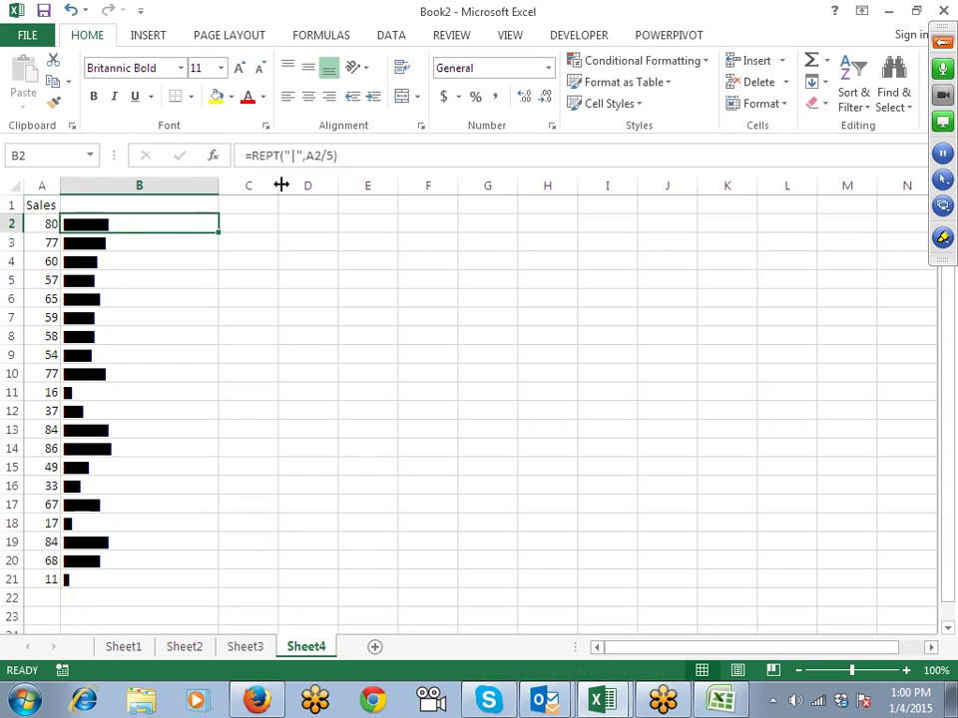
Step: Create a formula-based conditional formatting rule =$A2>56 for B2
{"action": "left_click", "coordinate": [610, 84]}
{"action": "left_click", "coordinate": [602, 64]}
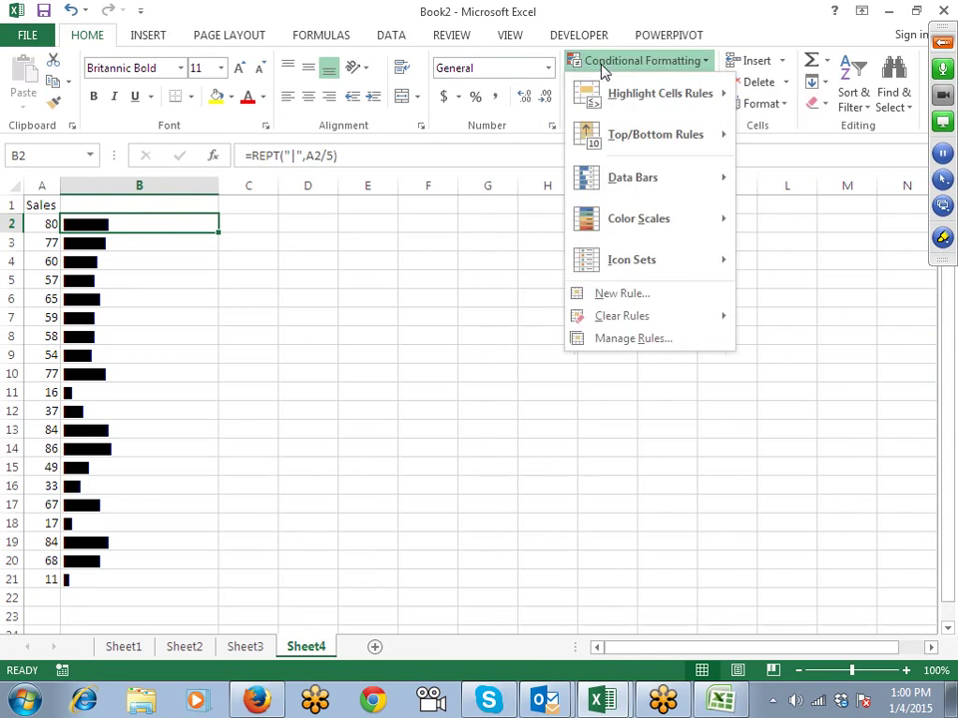
{"action": "left_click", "coordinate": [614, 293]}
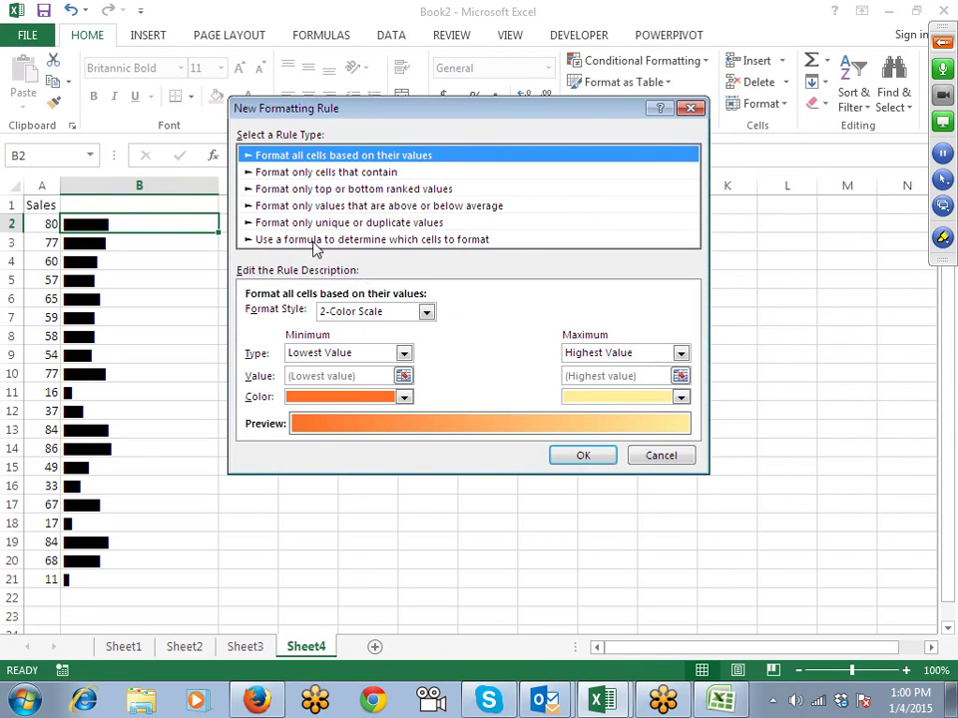
{"action": "left_click", "coordinate": [350, 240]}
{"action": "left_click", "coordinate": [309, 315]}
{"action": "type", "text": "="}
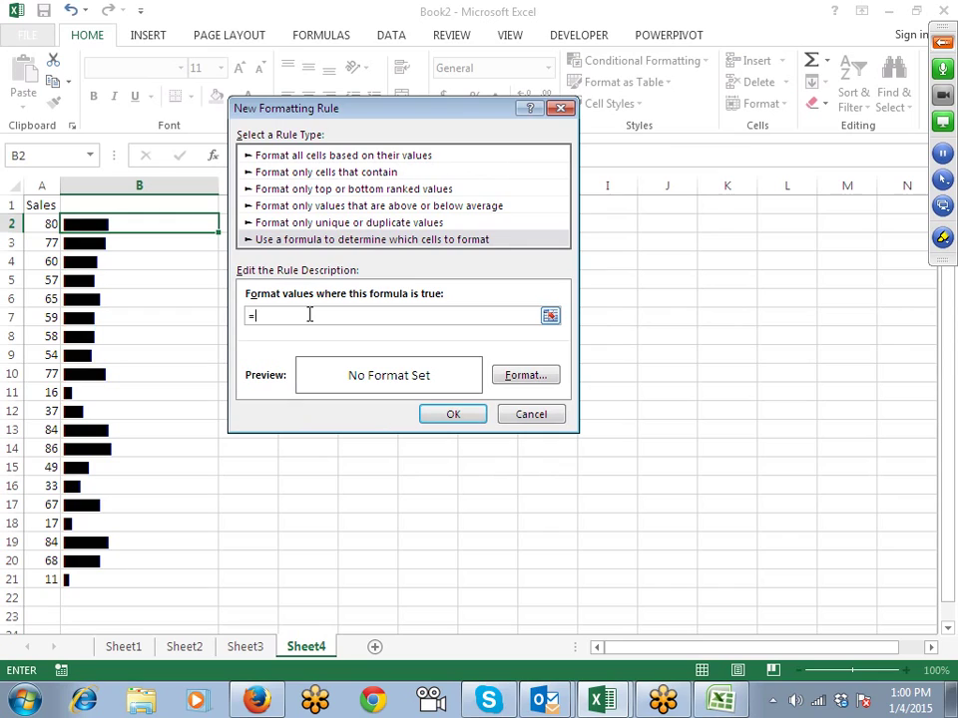
{"action": "left_click", "coordinate": [40, 229]}
{"action": "type", "text": ">56"}
{"action": "left_click", "coordinate": [271, 317]}
{"action": "key", "text": "BackSpace"}
Step: Give the rule a light green font and paint it from B2 onto B2:B21
{"action": "left_click", "coordinate": [507, 381]}
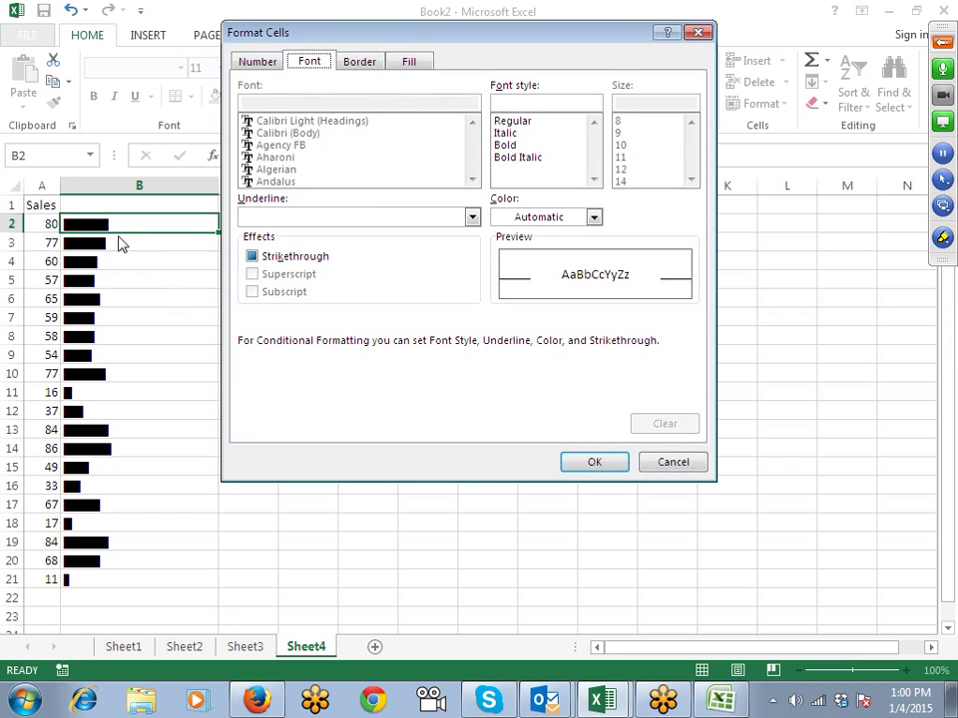
{"action": "left_click", "coordinate": [517, 218]}
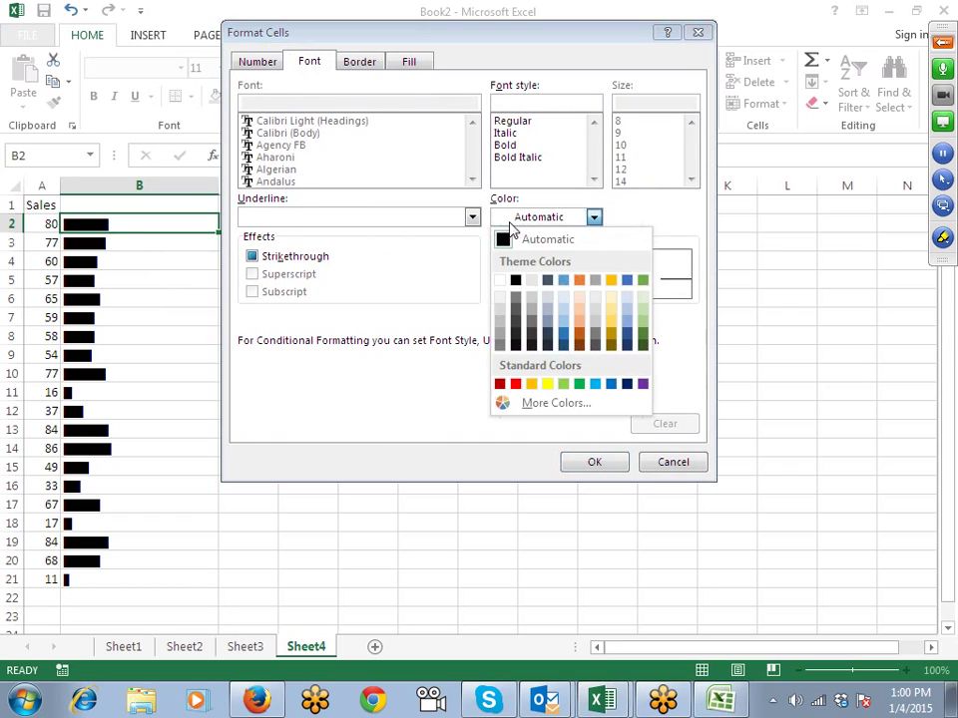
{"action": "left_click", "coordinate": [563, 386]}
{"action": "left_click", "coordinate": [592, 462]}
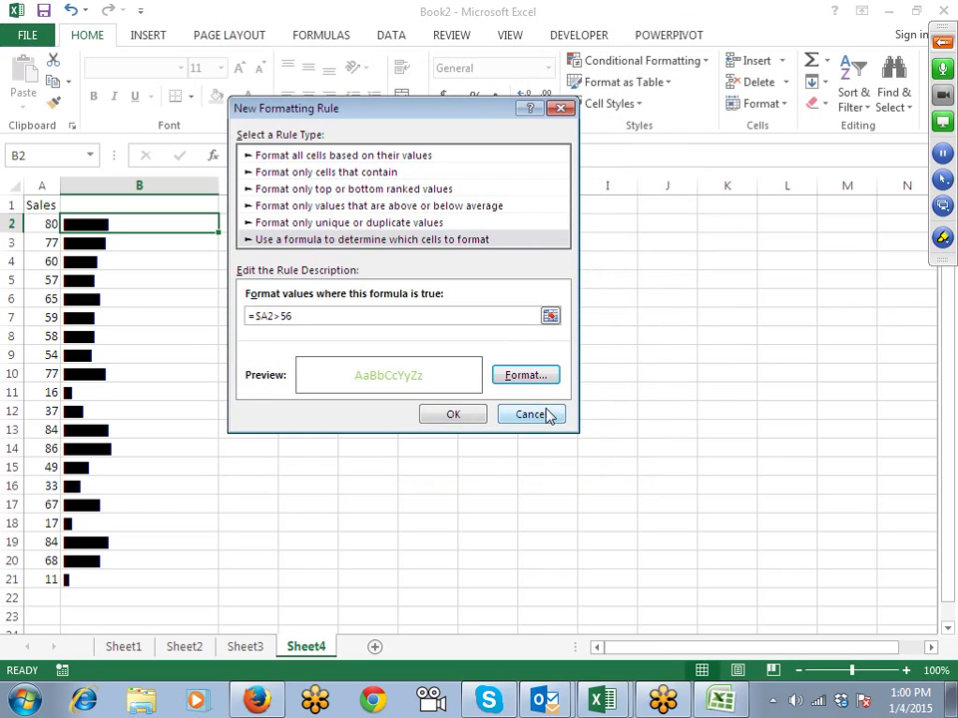
{"action": "left_click", "coordinate": [465, 419]}
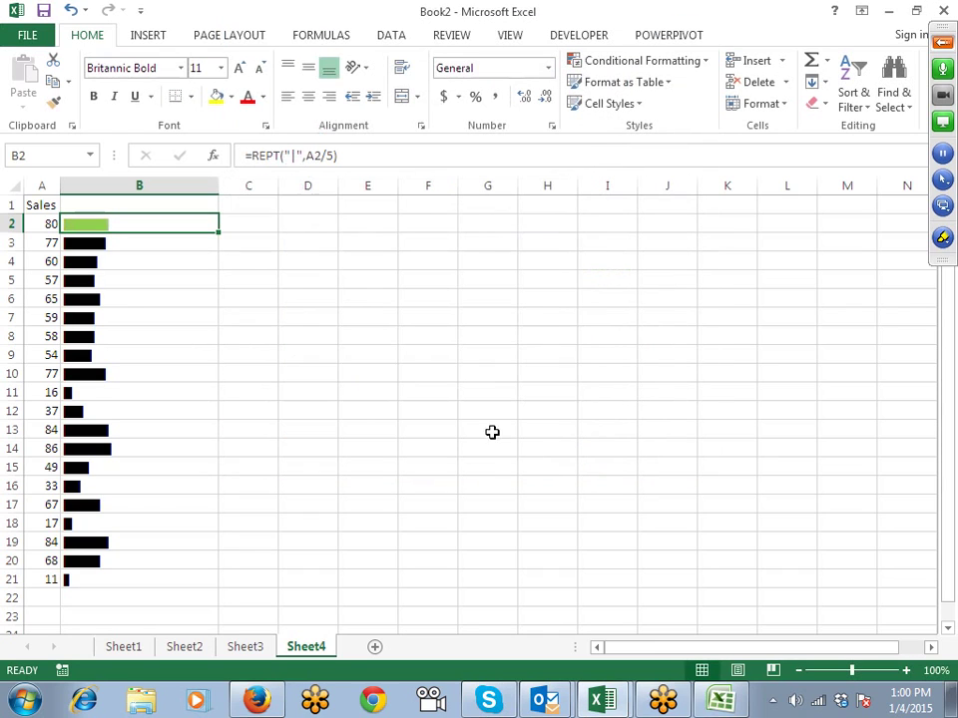
{"action": "left_click", "coordinate": [54, 103]}
{"action": "left_click_drag", "start_coordinate": [100, 228], "coordinate": [100, 577]}
{"action": "left_click", "coordinate": [299, 459]}
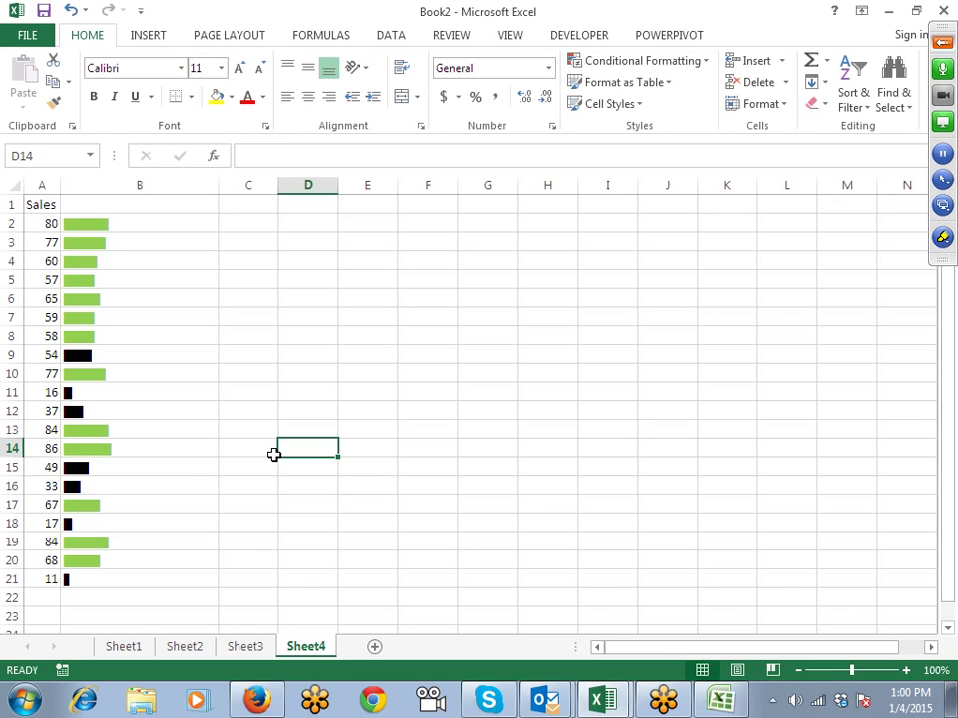
Step: Add a new sheet and enter the heading Profit in A1
{"action": "left_click", "coordinate": [375, 647]}
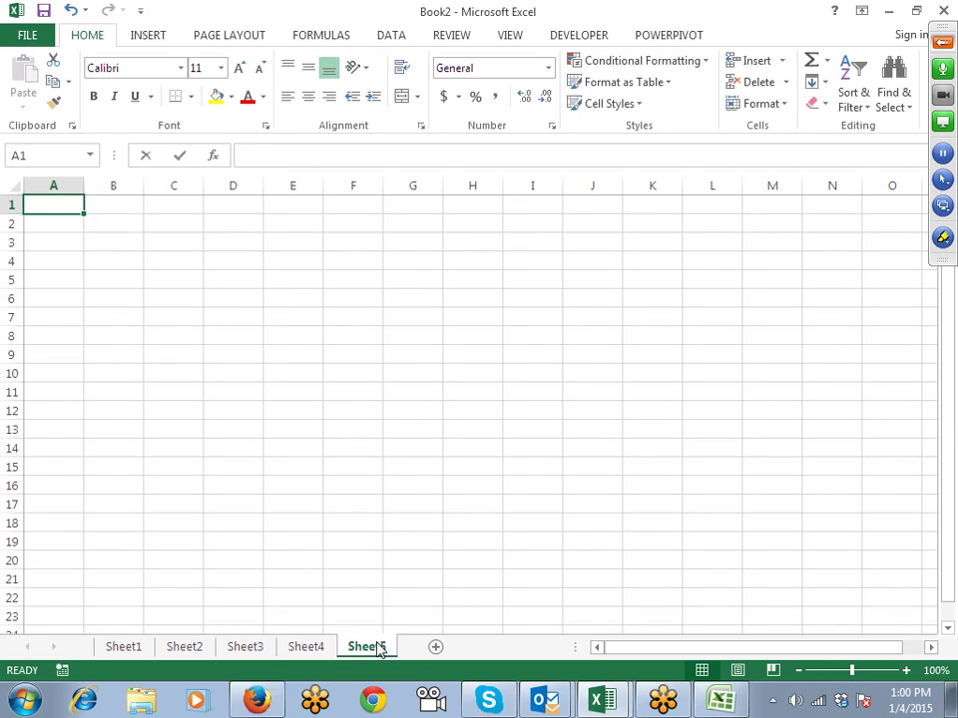
{"action": "type", "text": "Profit"}
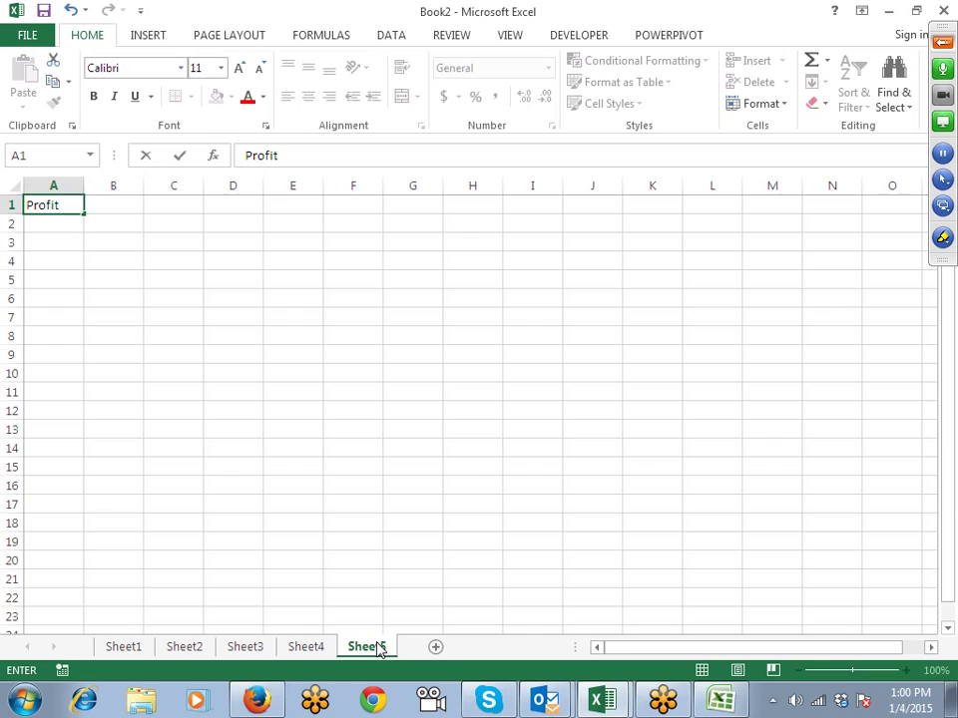
{"action": "key", "text": "Return"}
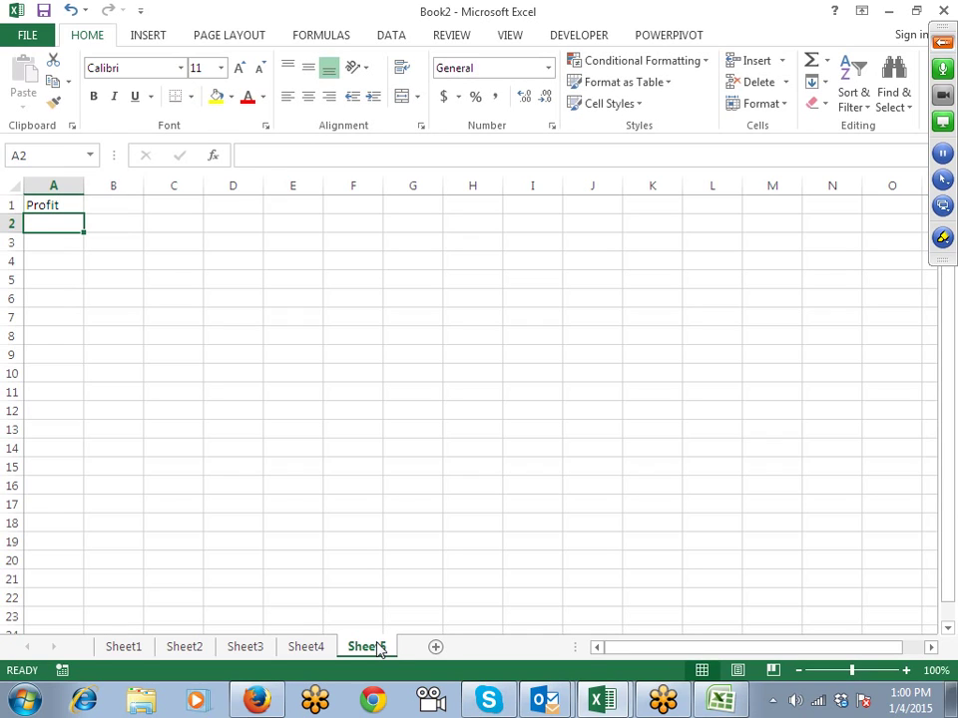
{"action": "type", "text": "="}
{"action": "key", "text": "Escape"}
{"action": "type", "text": "="}
{"action": "key", "text": "Escape"}
Step: Enter the profits 25, -54, -85, 52, 32, 55, -5 and -25 in A2:A9
{"action": "type", "text": "25"}
{"action": "key", "text": "Return"}
{"action": "type", "text": "-54"}
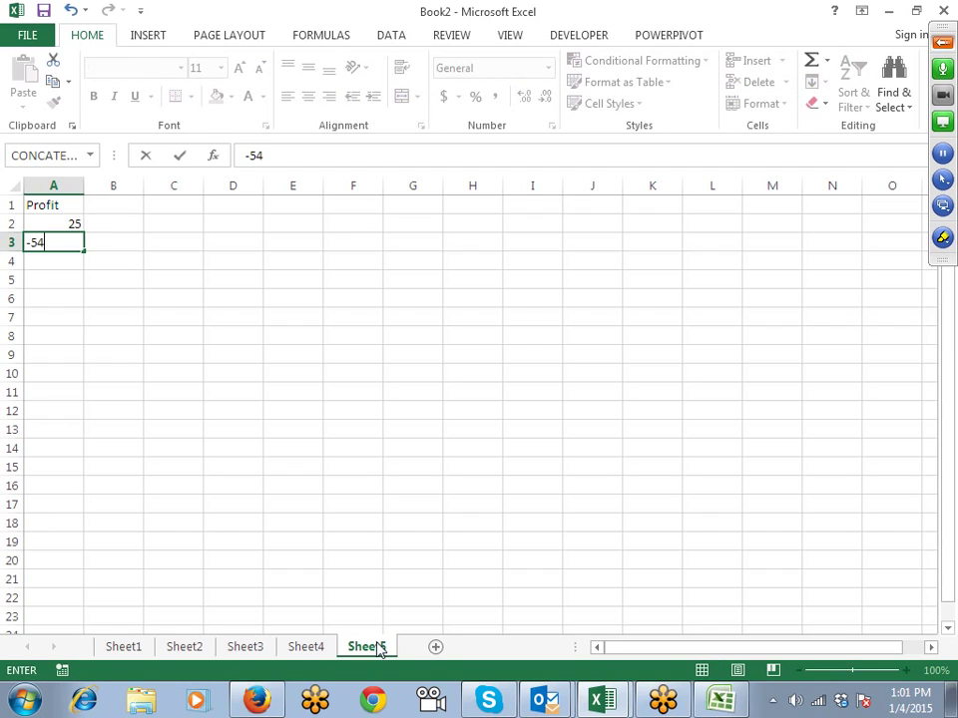
{"action": "key", "text": "Return"}
{"action": "type", "text": "-85"}
{"action": "key", "text": "Return"}
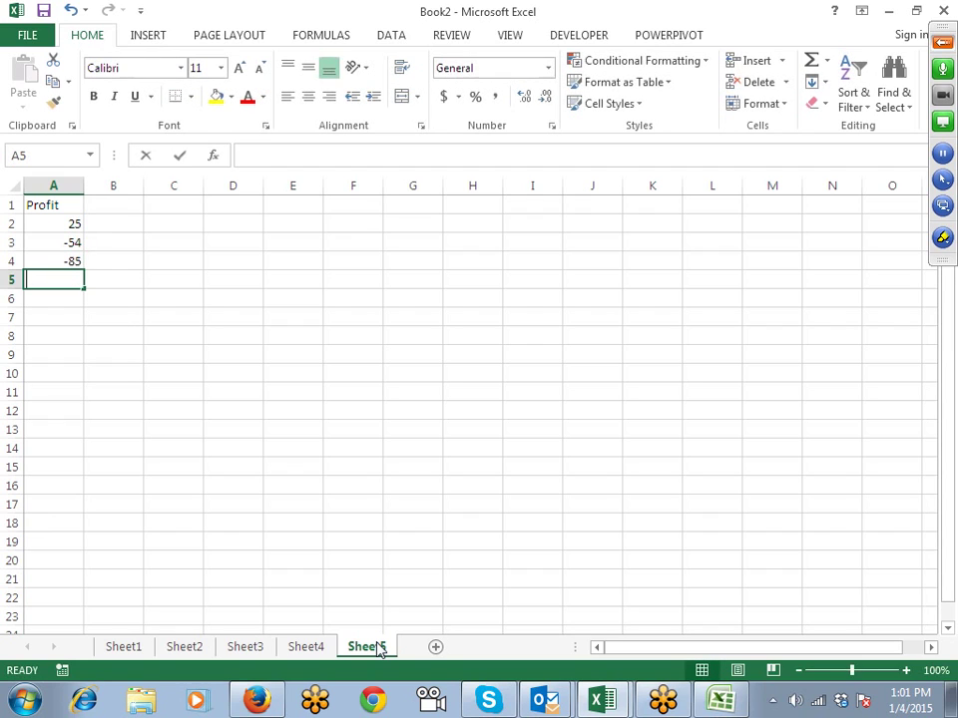
{"action": "type", "text": "52"}
{"action": "key", "text": "Return"}
{"action": "type", "text": "32"}
{"action": "key", "text": "Return"}
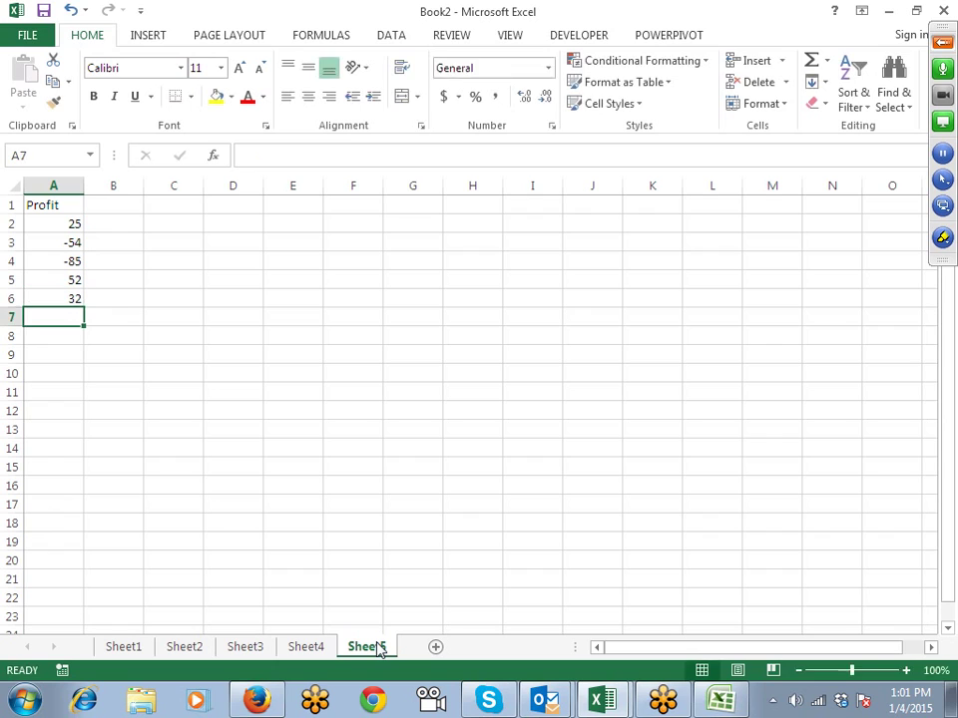
{"action": "type", "text": "55"}
{"action": "key", "text": "Return"}
{"action": "type", "text": "-5"}
{"action": "key", "text": "Return"}
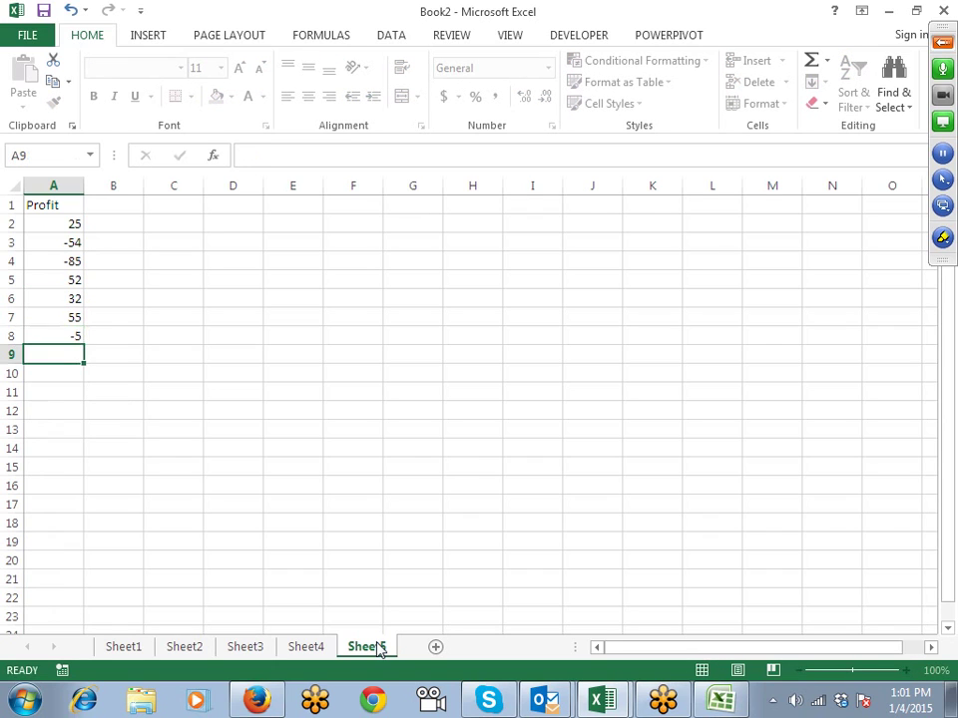
{"action": "type", "text": "2"}
{"action": "key", "text": "BackSpace"}
{"action": "type", "text": "-25"}
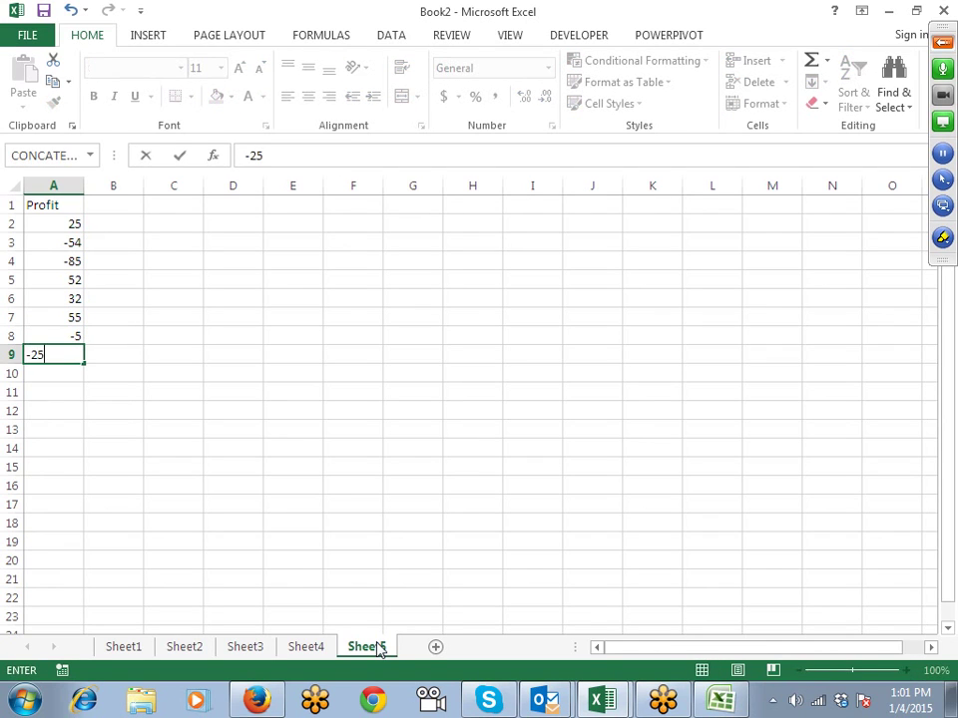
{"action": "key", "text": "Return"}
Step: In B2, begin the formula =IF(A2<0,REPT( to test for a negative profit
{"action": "left_click", "coordinate": [132, 224]}
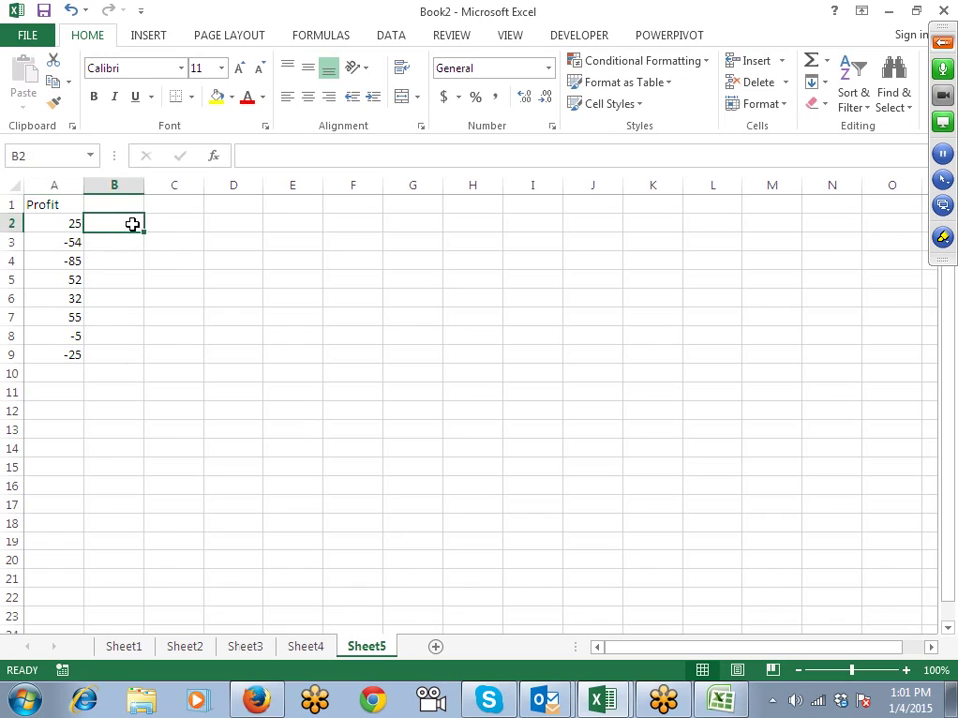
{"action": "left_click_drag", "start_coordinate": [134, 224], "coordinate": [174, 226]}
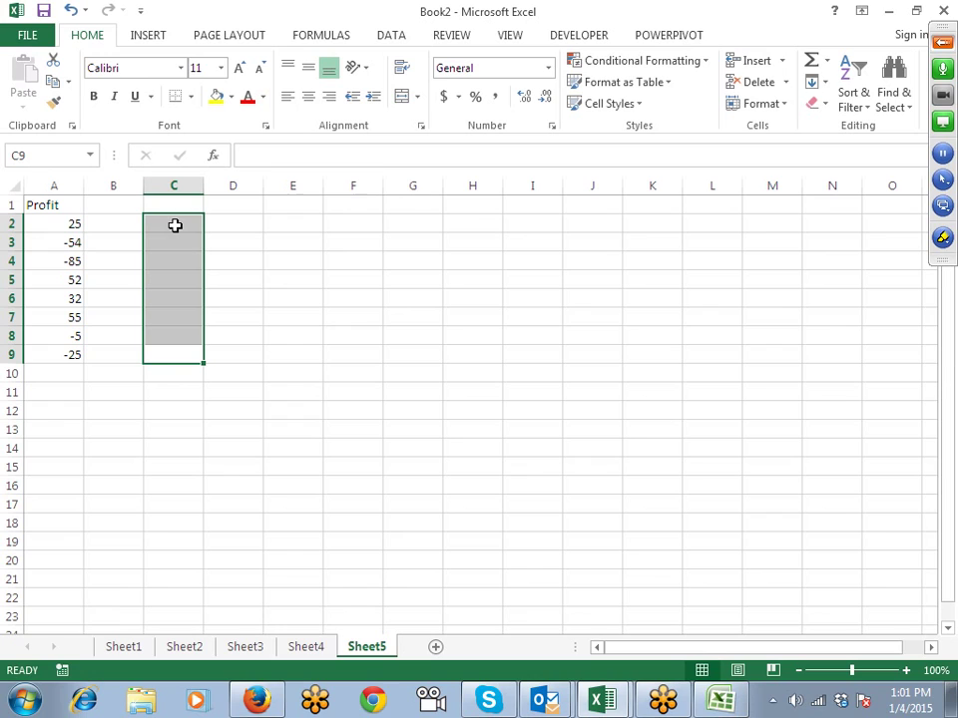
{"action": "double_click", "coordinate": [136, 220]}
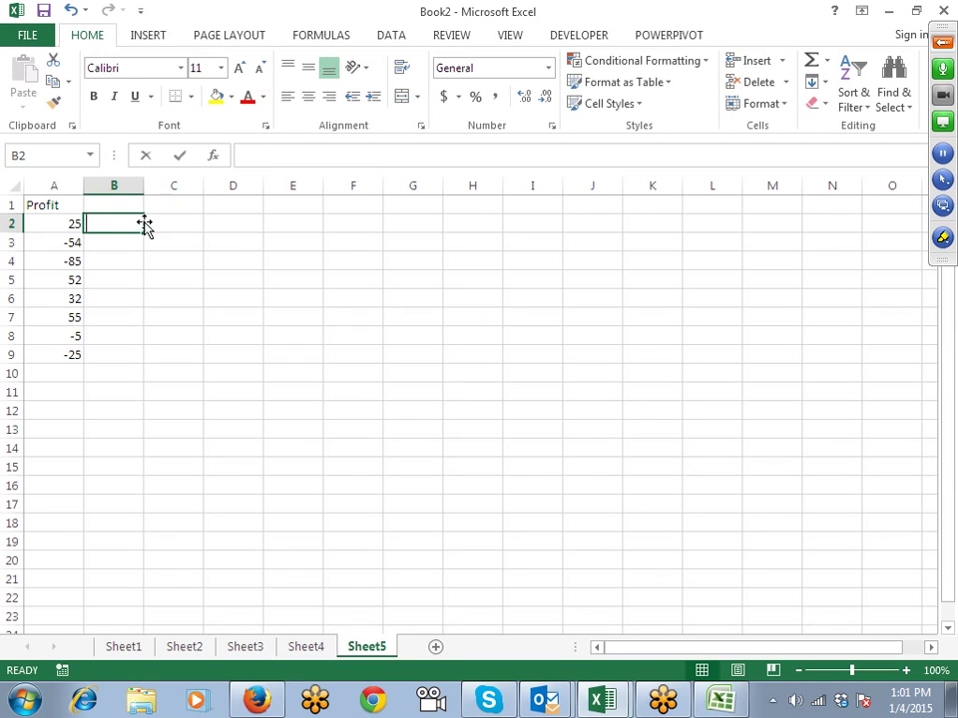
{"action": "type", "text": "=re"}
{"action": "key", "text": "BackSpace"}
{"action": "key", "text": "BackSpace"}
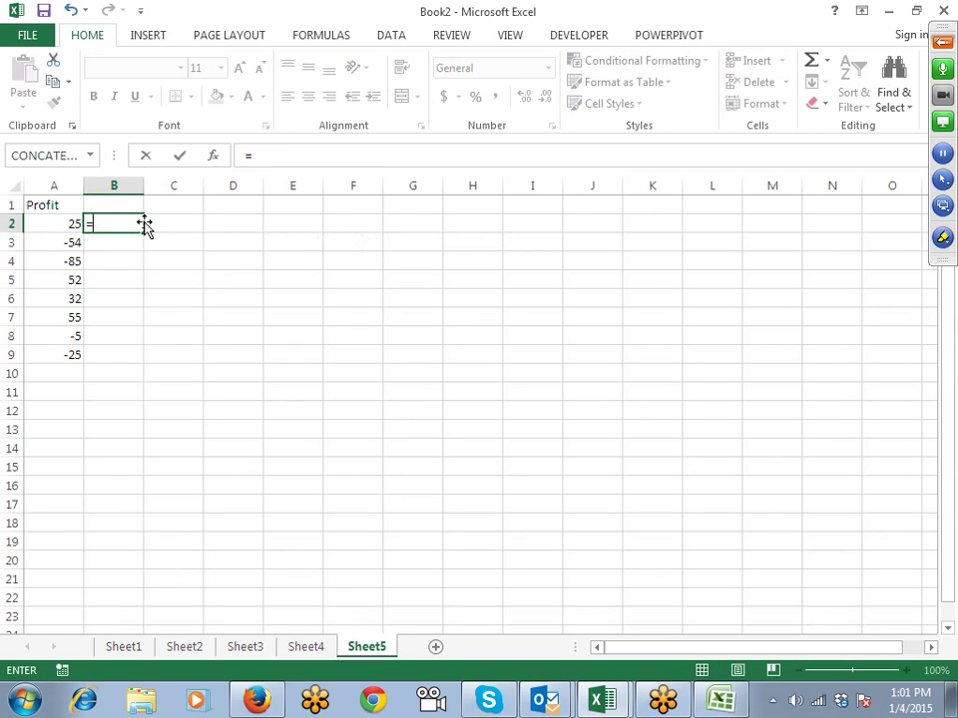
{"action": "type", "text": "if"}
{"action": "key", "text": "Tab"}
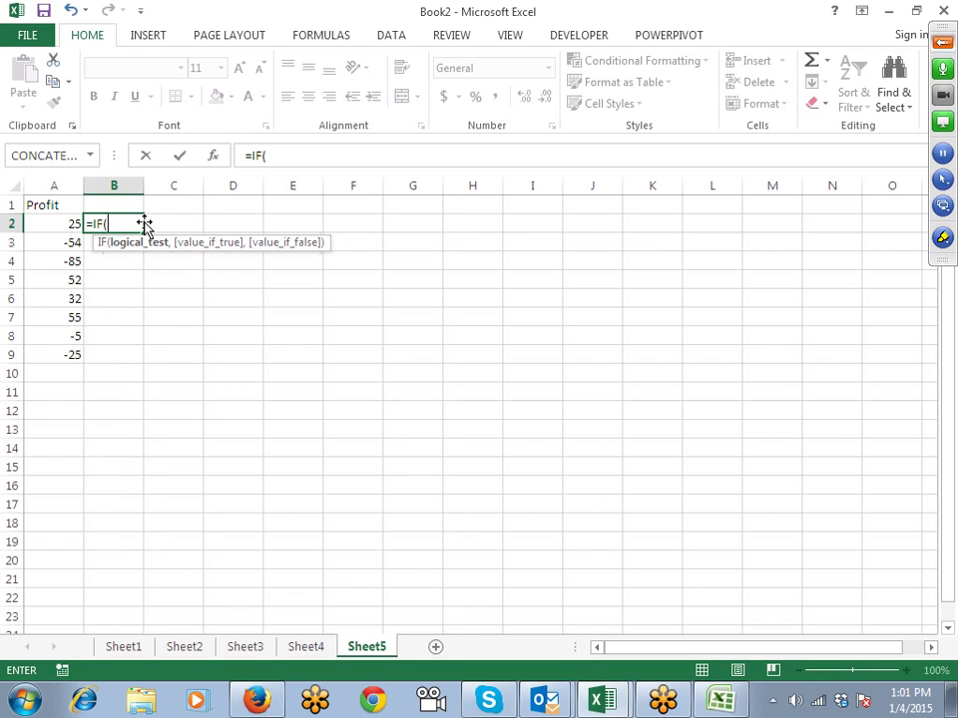
{"action": "key", "text": "Left"}
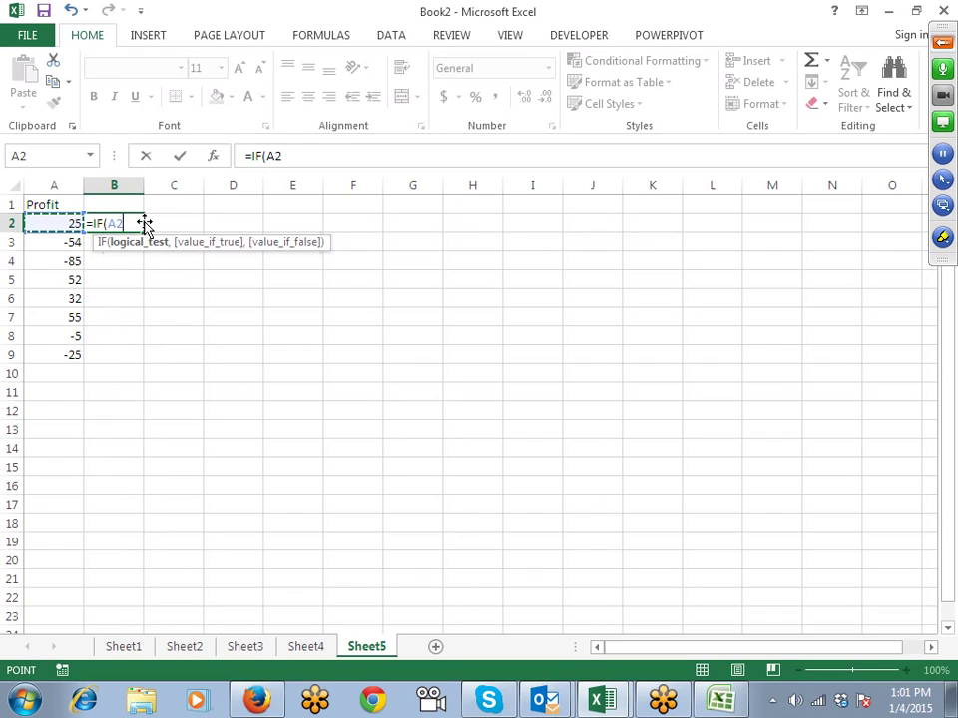
{"action": "type", "text": "<0"}
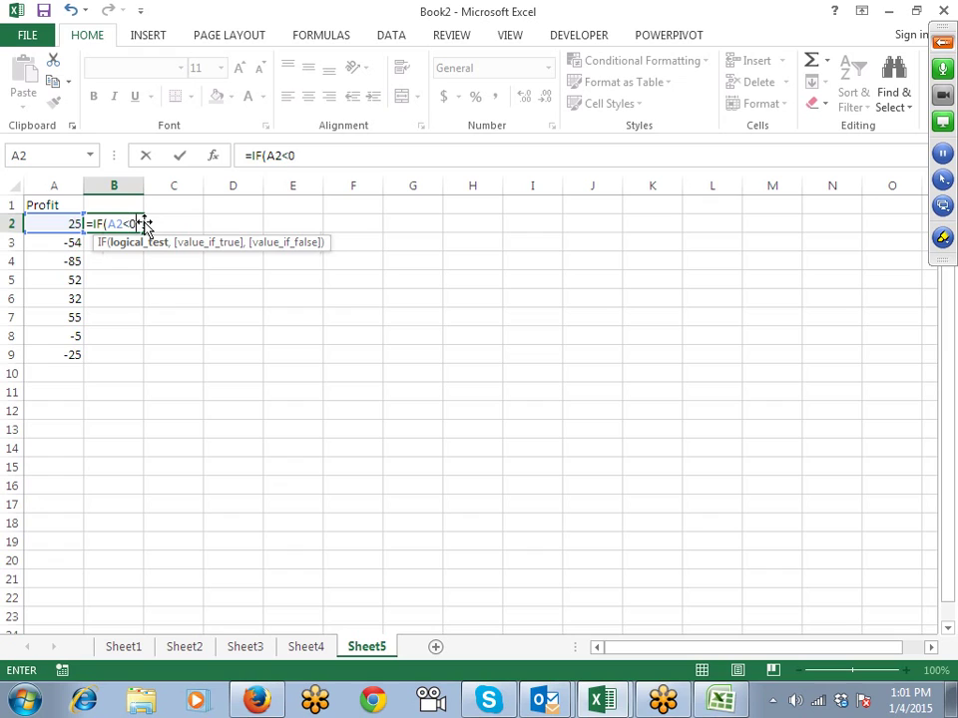
{"action": "type", "text": ","}
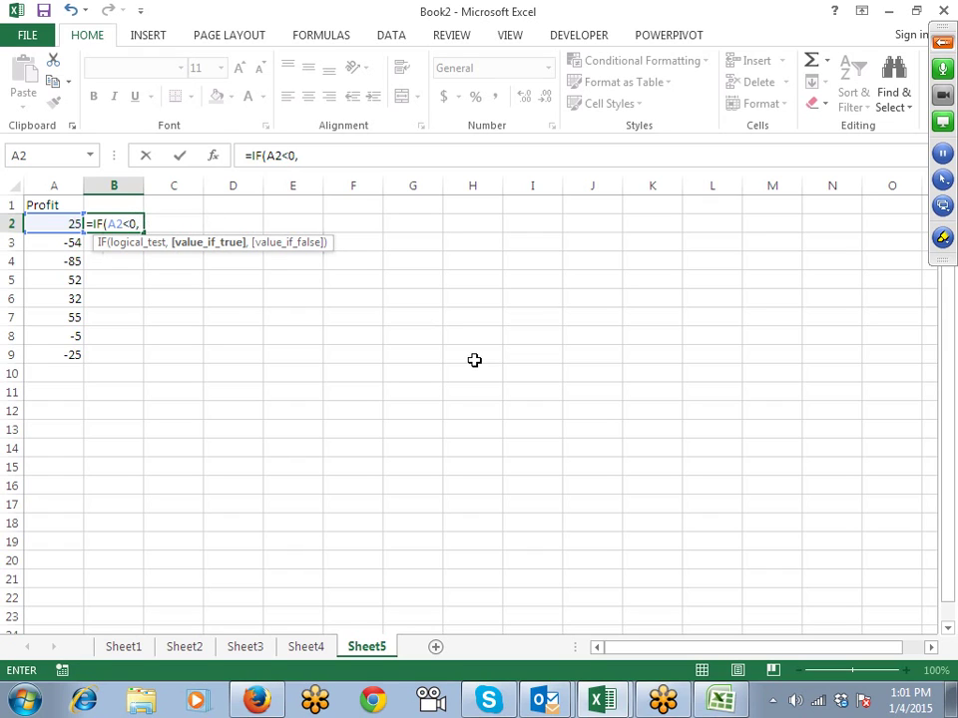
{"action": "type", "text": "re"}
{"action": "key", "text": "Down"}
{"action": "key", "text": "Down"}
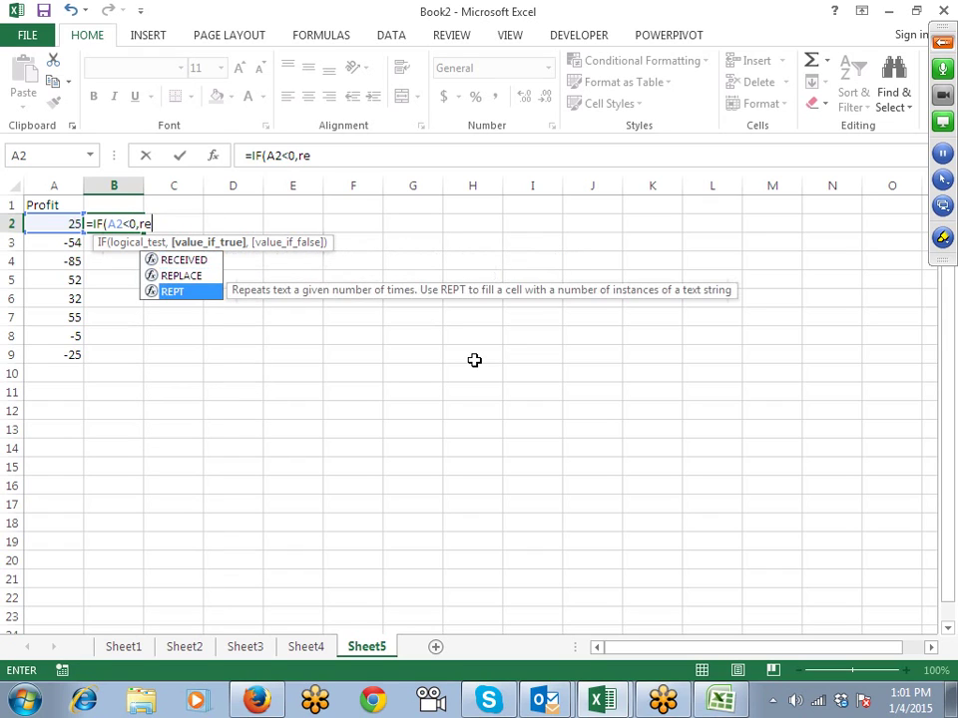
{"action": "key", "text": "Tab"}
Step: Complete it as REPT("|",-A2/5) and accept Excel's suggested formula correction
{"action": "key", "text": "Left"}
{"action": "type", "text": ","}
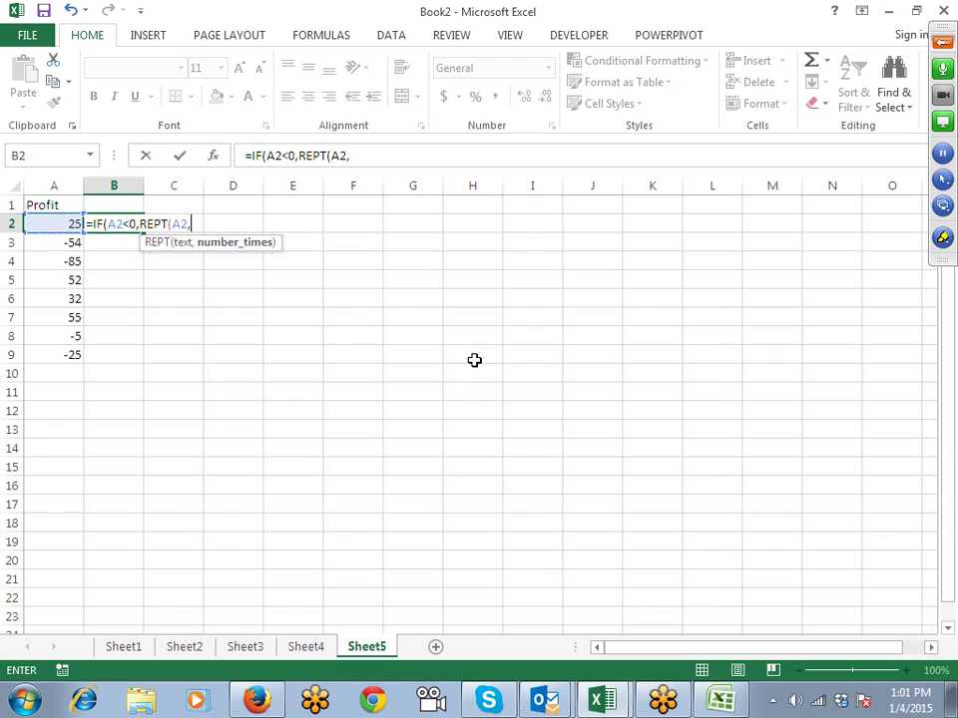
{"action": "type", "text": "\"|"}
{"action": "key", "text": "BackSpace"}
{"action": "key", "text": "BackSpace"}
{"action": "key", "text": "BackSpace"}
{"action": "key", "text": "BackSpace"}
{"action": "key", "text": "BackSpace"}
{"action": "key", "text": "BackSpace"}
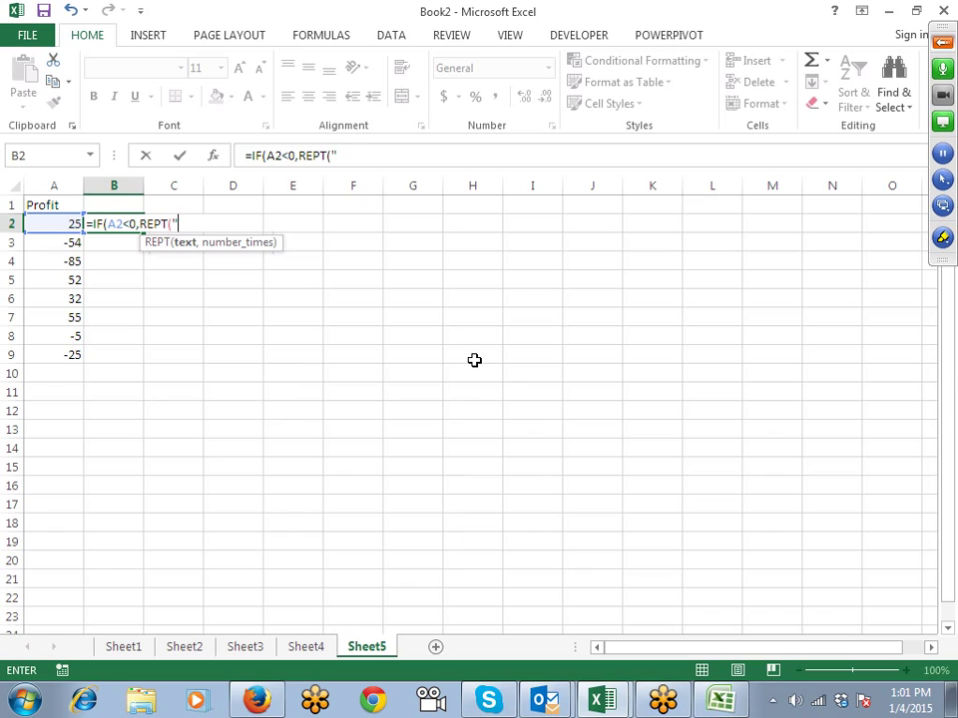
{"action": "type", "text": "\"|\","}
{"action": "key", "text": "Left"}
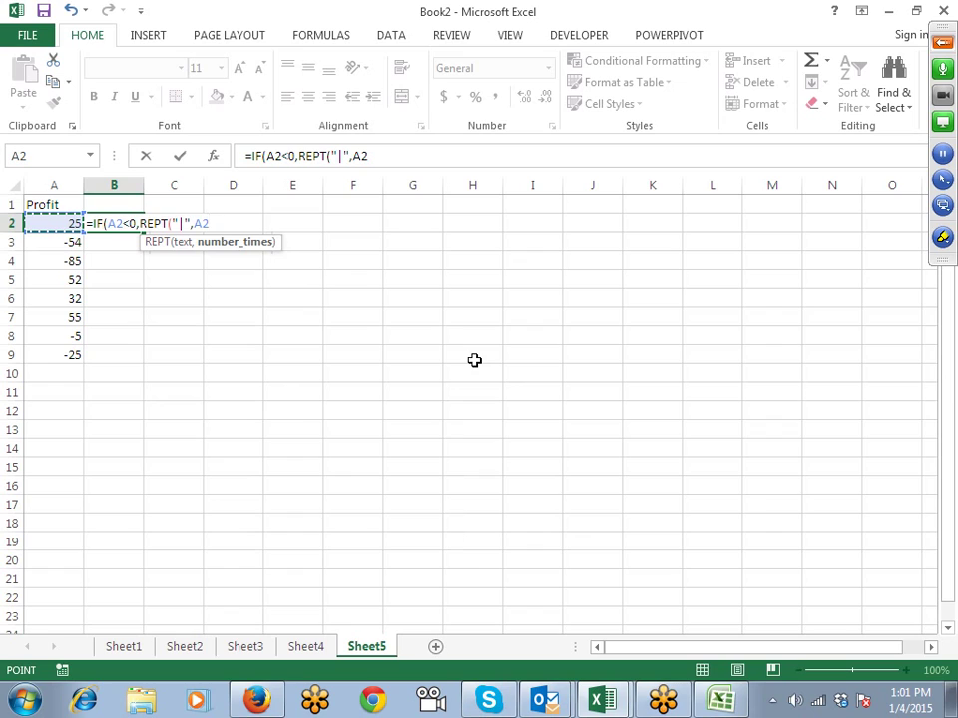
{"action": "type", "text": "/5"}
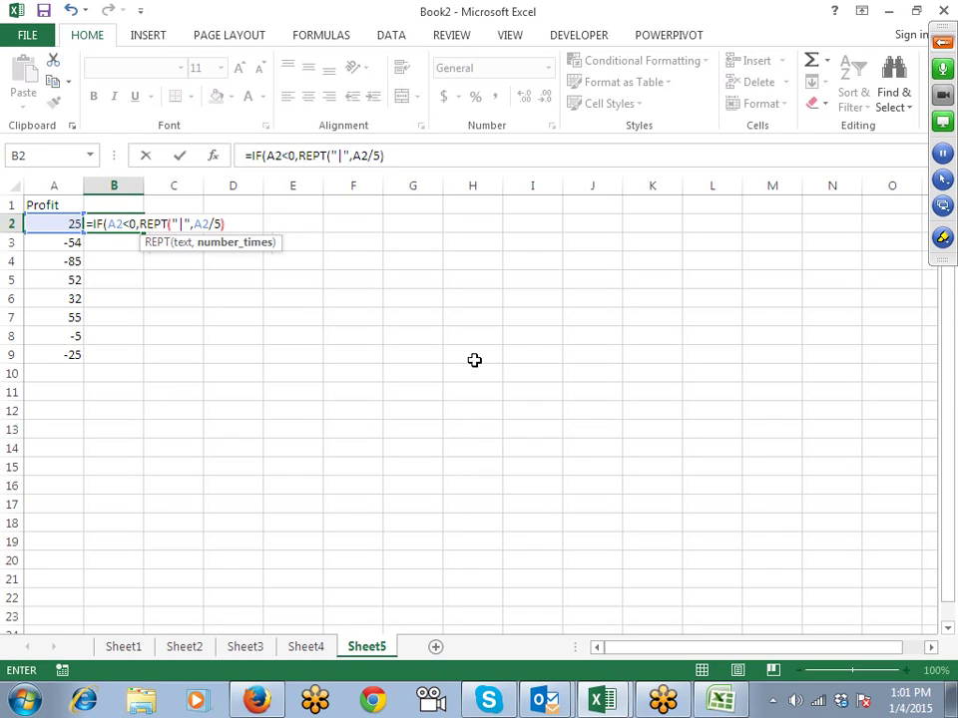
{"action": "type", "text": ")"}
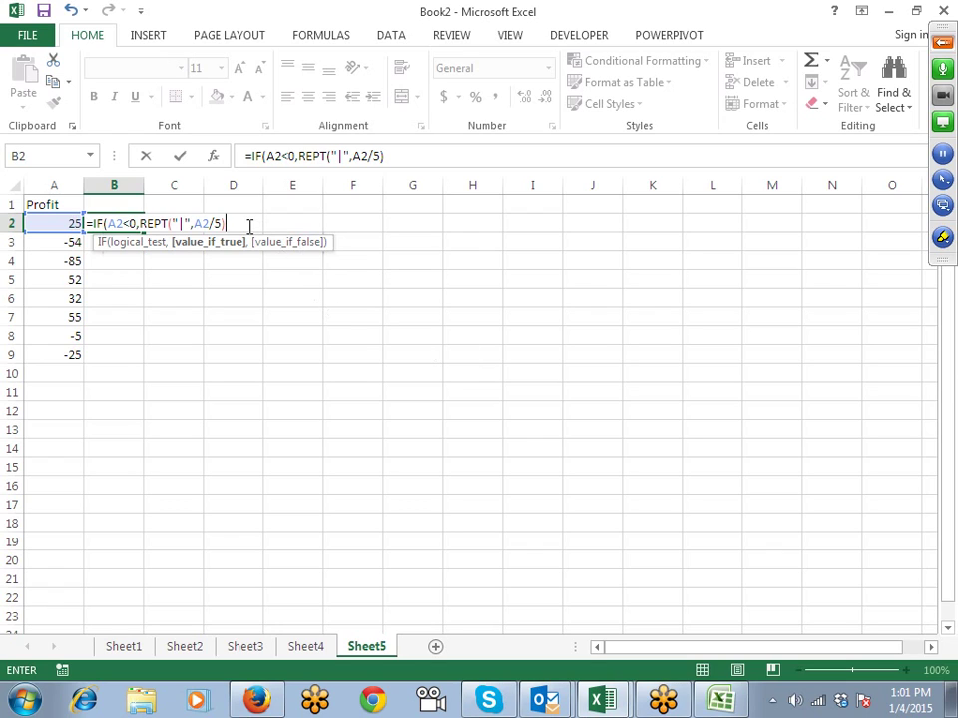
{"action": "left_click", "coordinate": [194, 224]}
{"action": "type", "text": "-"}
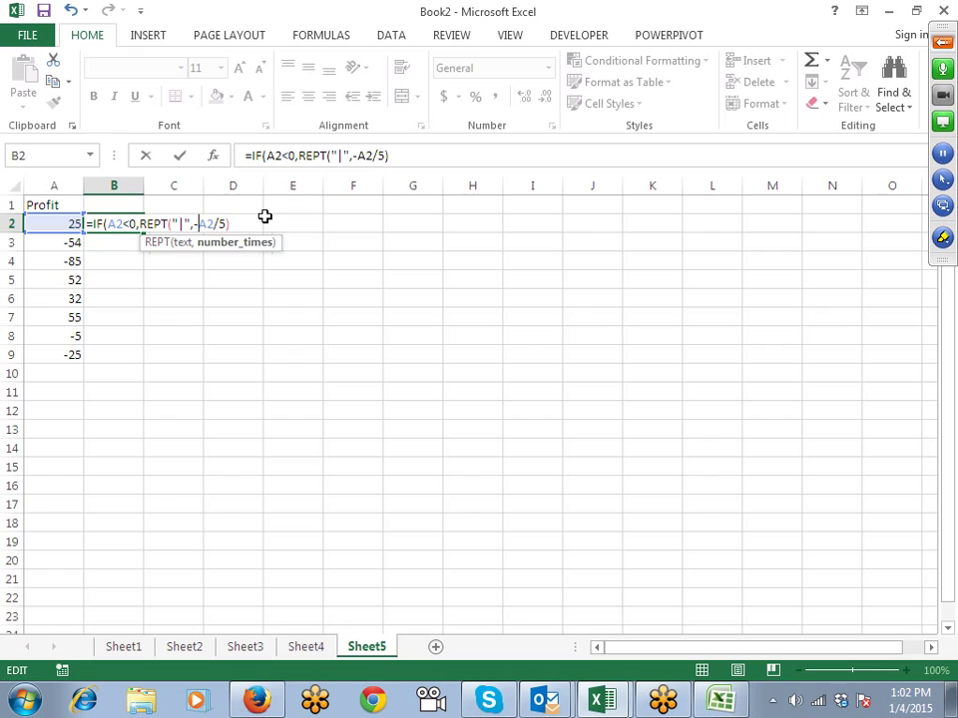
{"action": "key", "text": "Return"}
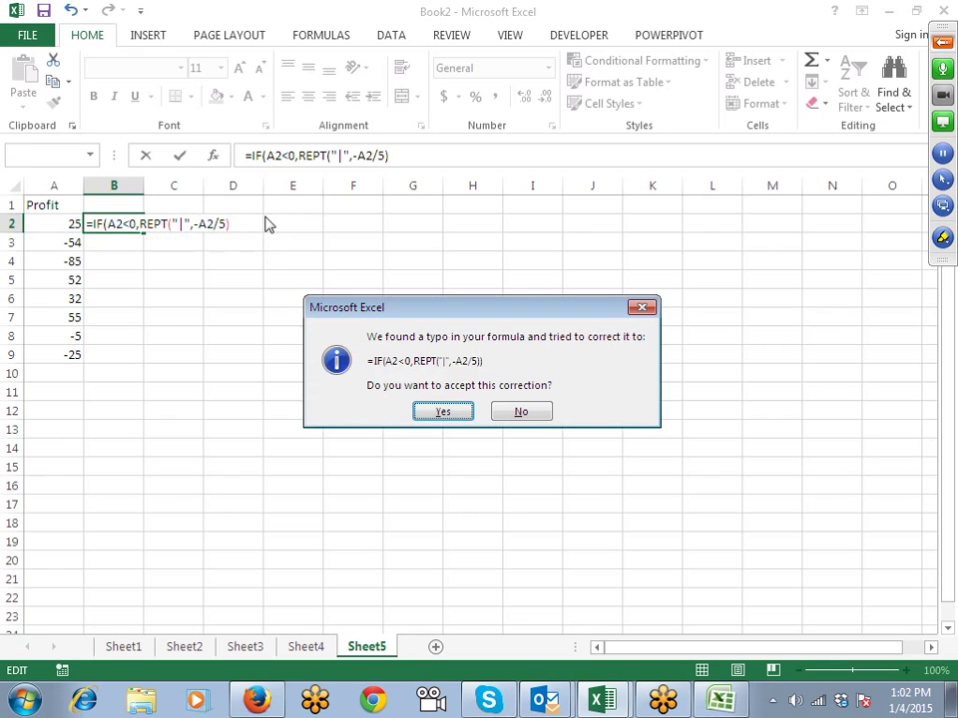
{"action": "key", "text": "Return"}
Step: Append ,"" to B2's IF formula and fill it down through B9
{"action": "key", "text": "Up"}
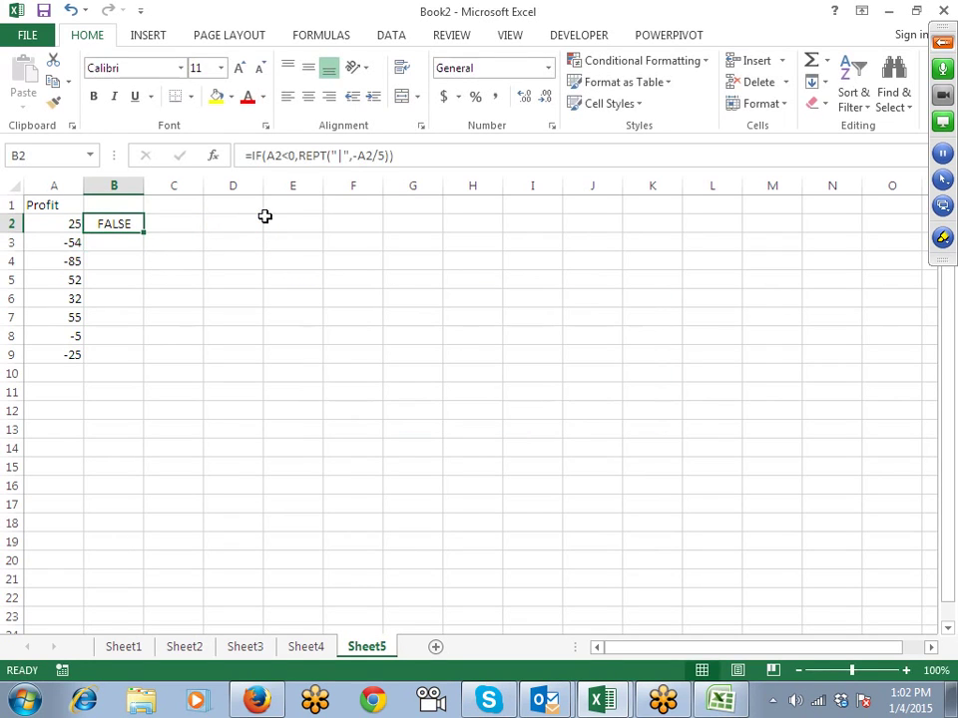
{"action": "left_click", "coordinate": [390, 160]}
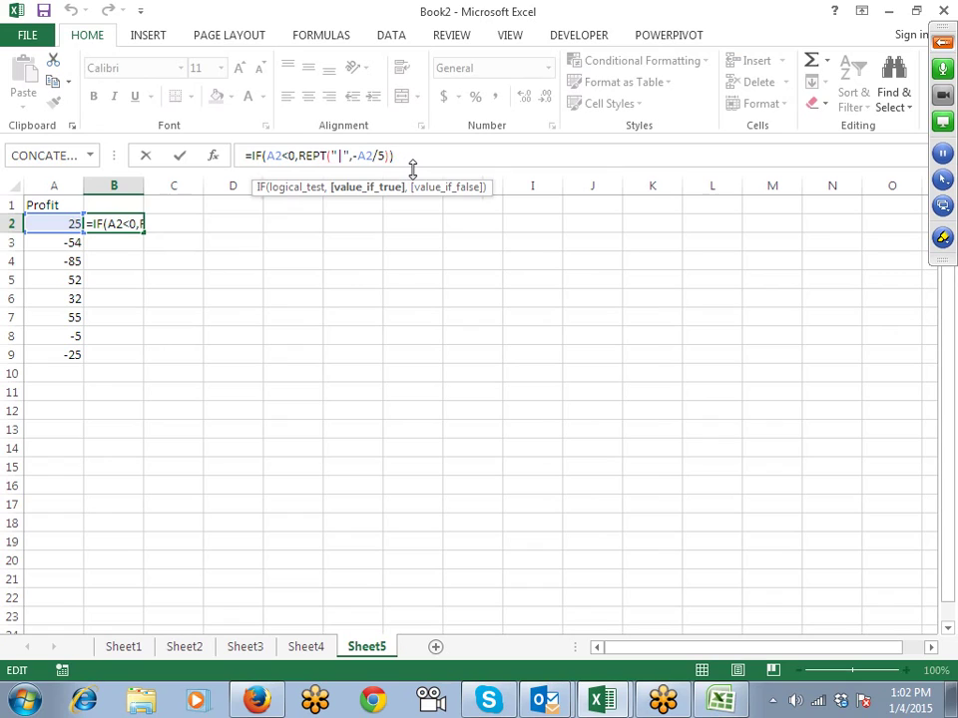
{"action": "type", "text": ",\"\""}
{"action": "key", "text": "Return"}
{"action": "key", "text": "Left"}
{"action": "key", "text": "ctrl+Down"}
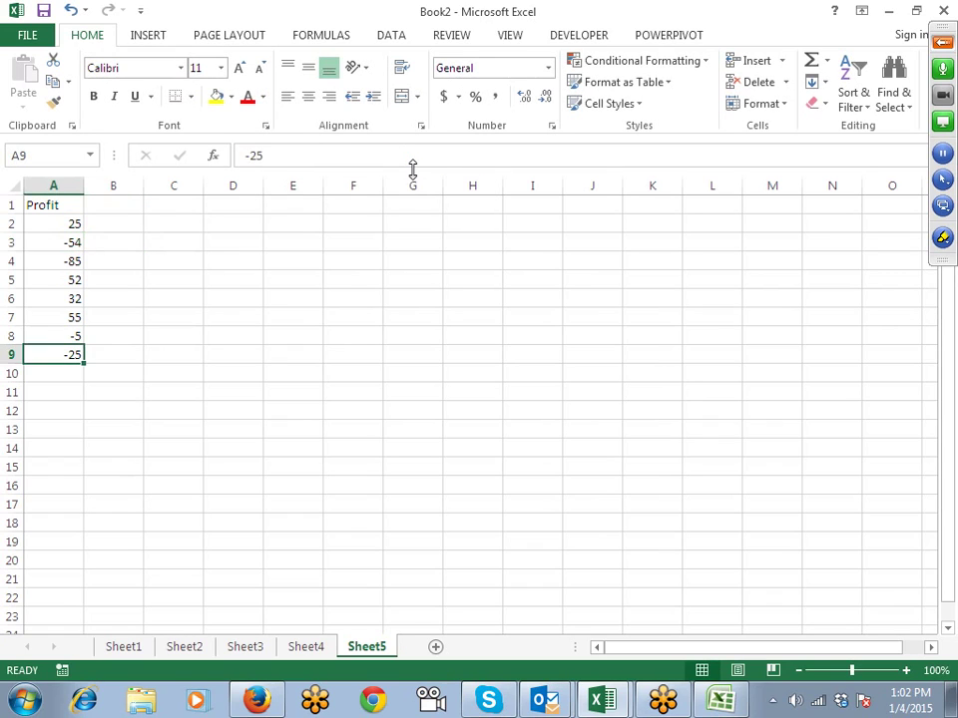
{"action": "key", "text": "Right"}
{"action": "key", "text": "ctrl+shift+Up"}
{"action": "key", "text": "ctrl+d"}
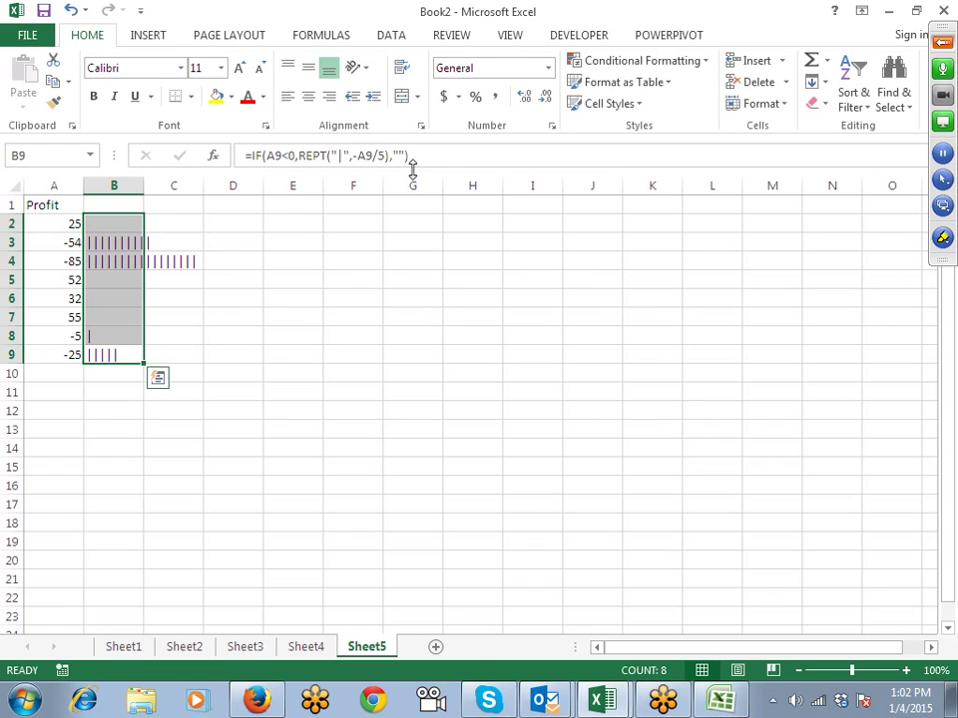
{"action": "key", "text": "Up"}
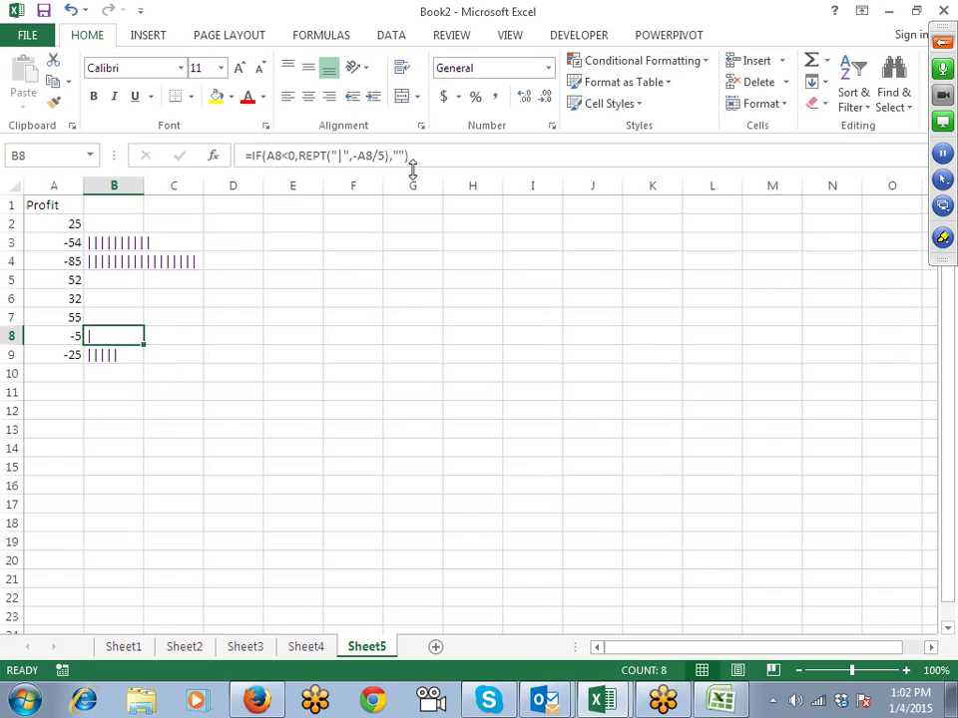
{"action": "key", "text": "ctrl+Up"}
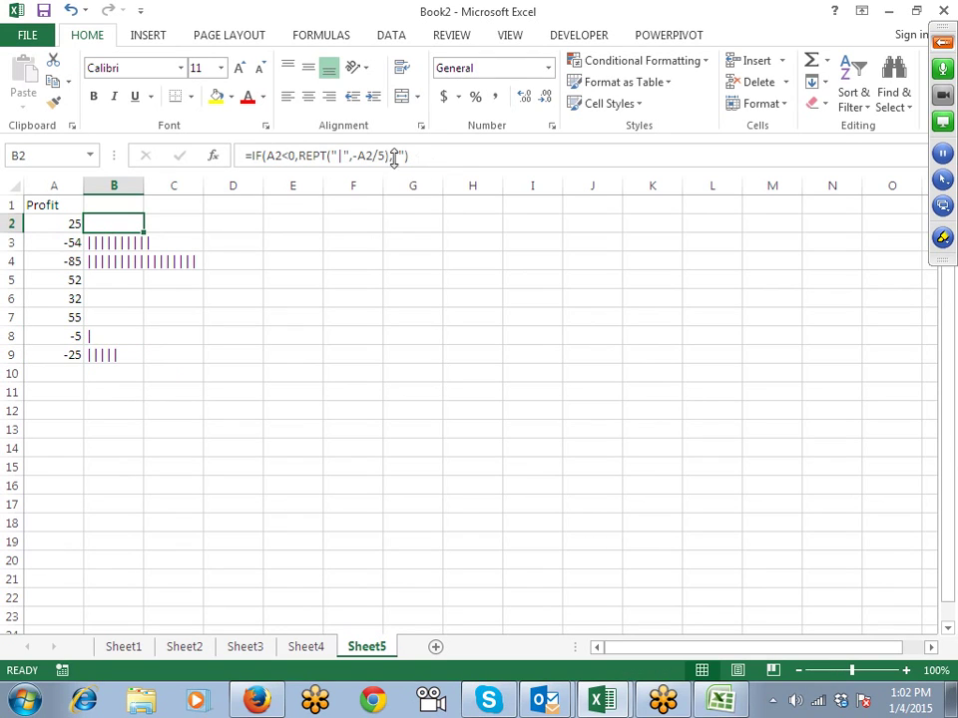
Step: Copy the formula into C2 as =IF(A2>0,REPT("|",A2/5),"")
{"action": "left_click_drag", "start_coordinate": [421, 155], "coordinate": [172, 160]}
{"action": "key", "text": "ctrl+c"}
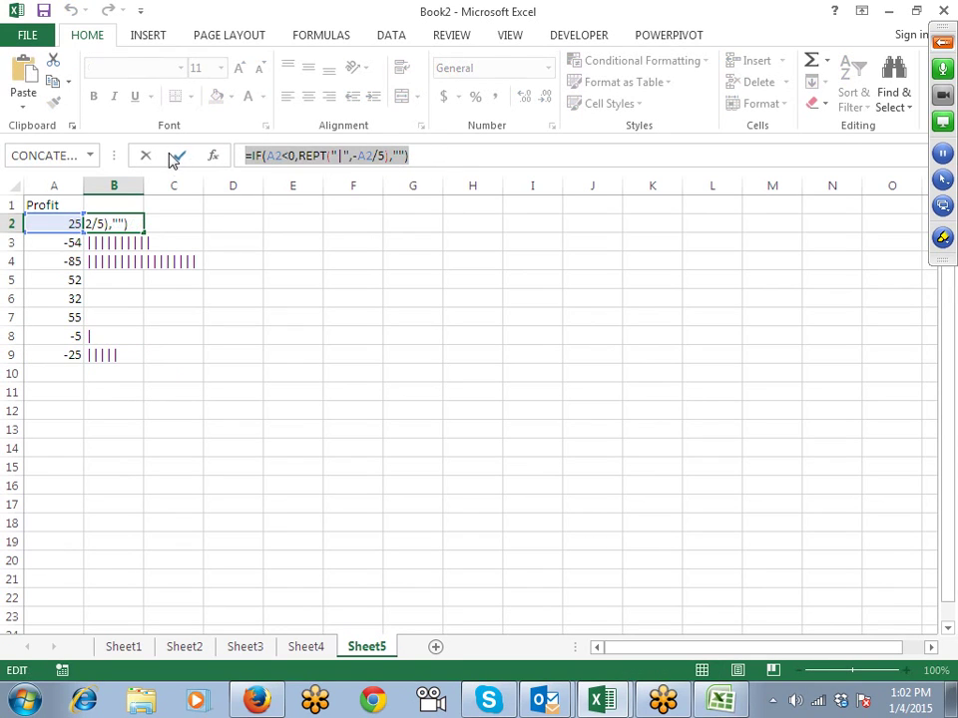
{"action": "key", "text": "Escape"}
{"action": "left_click", "coordinate": [178, 225]}
{"action": "key", "text": "ctrl+v"}
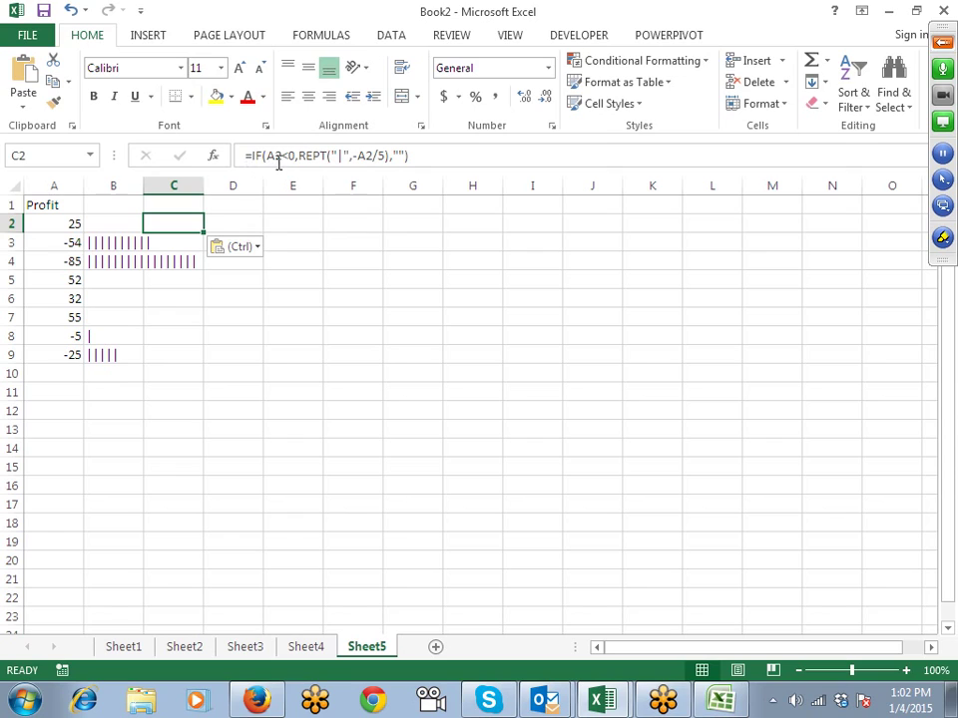
{"action": "left_click", "coordinate": [284, 155]}
{"action": "key", "text": "Delete"}
{"action": "type", "text": ">"}
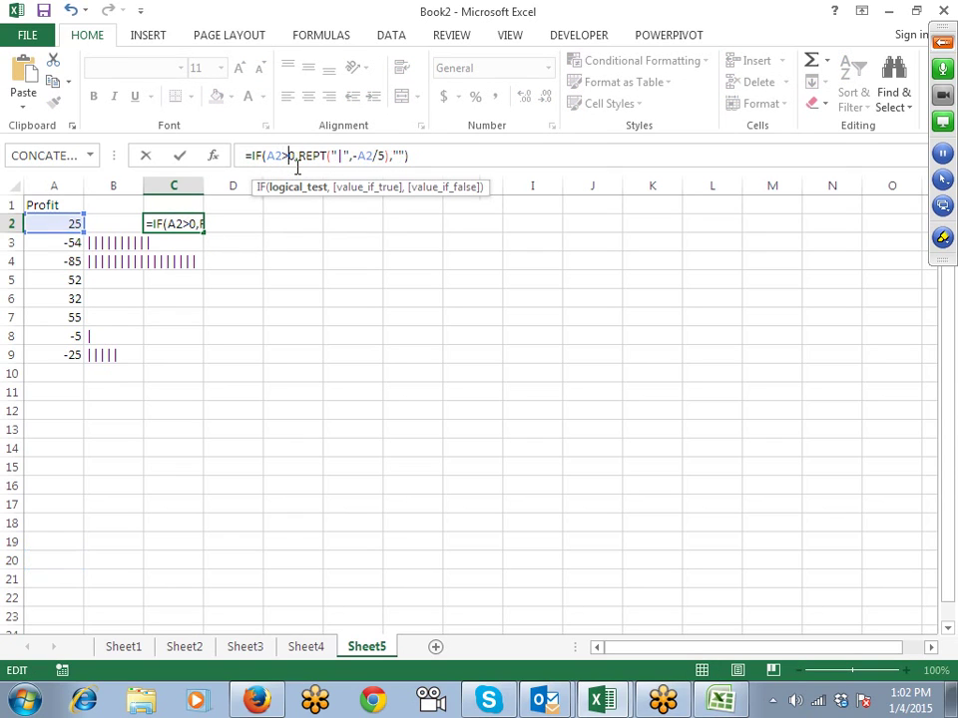
{"action": "left_click", "coordinate": [354, 156]}
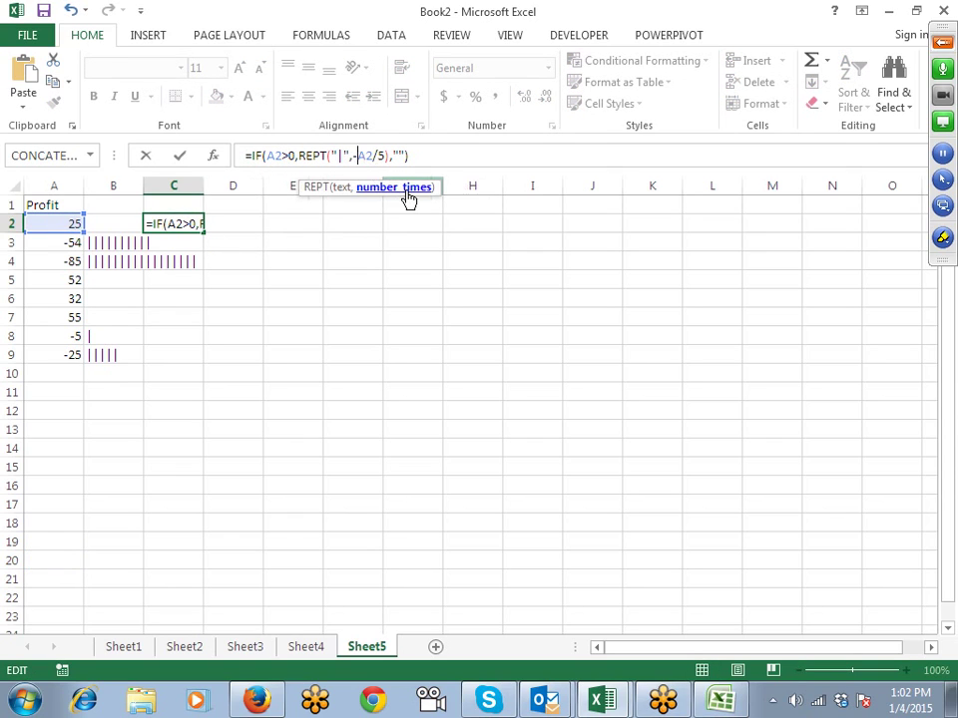
{"action": "key", "text": "BackSpace"}
{"action": "key", "text": "Return"}
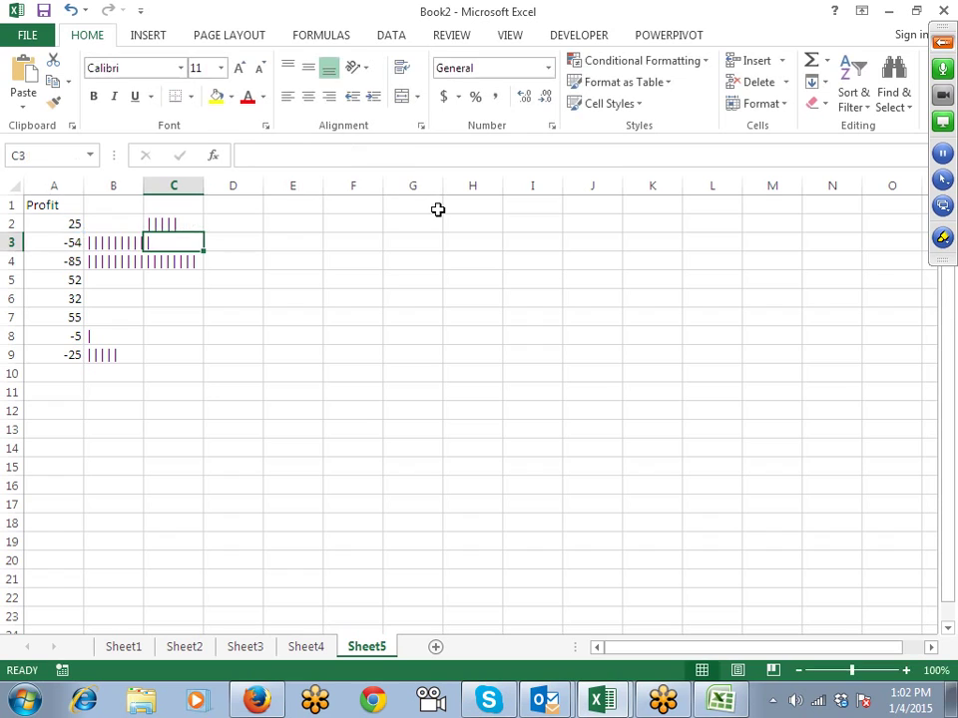
Step: Fill the C2 formula down through C9
{"action": "key", "text": "Left"}
{"action": "key", "text": "Left"}
{"action": "key", "text": "ctrl+Down"}
{"action": "key", "text": "Right"}
{"action": "key", "text": "Right"}
{"action": "key", "text": "ctrl+shift+Up"}
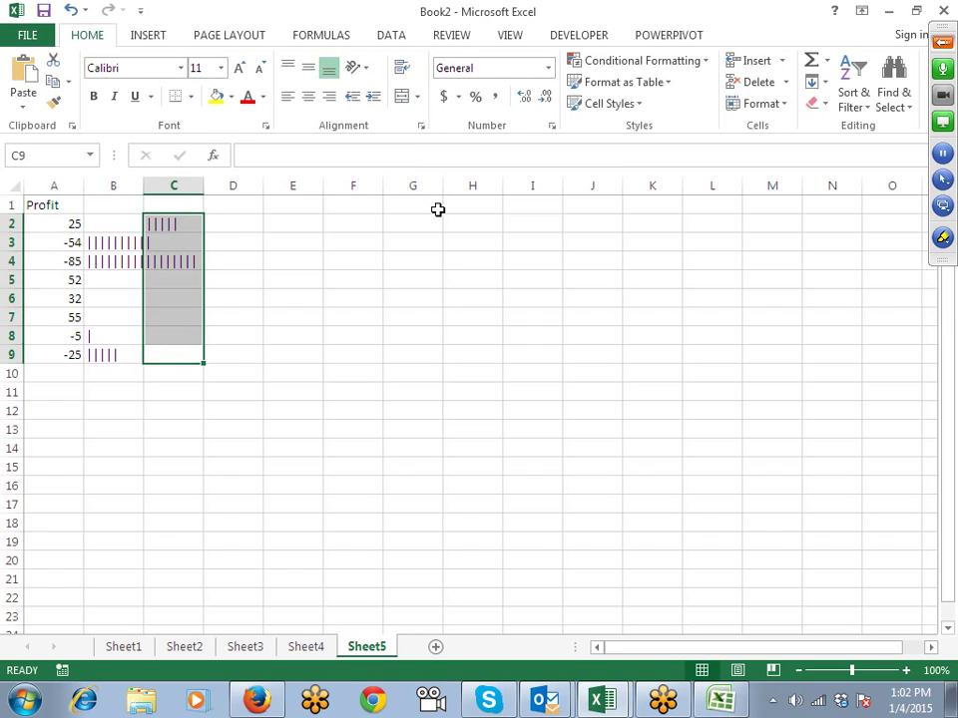
{"action": "key", "text": "ctrl+d"}
{"action": "key", "text": "shift+Left"}
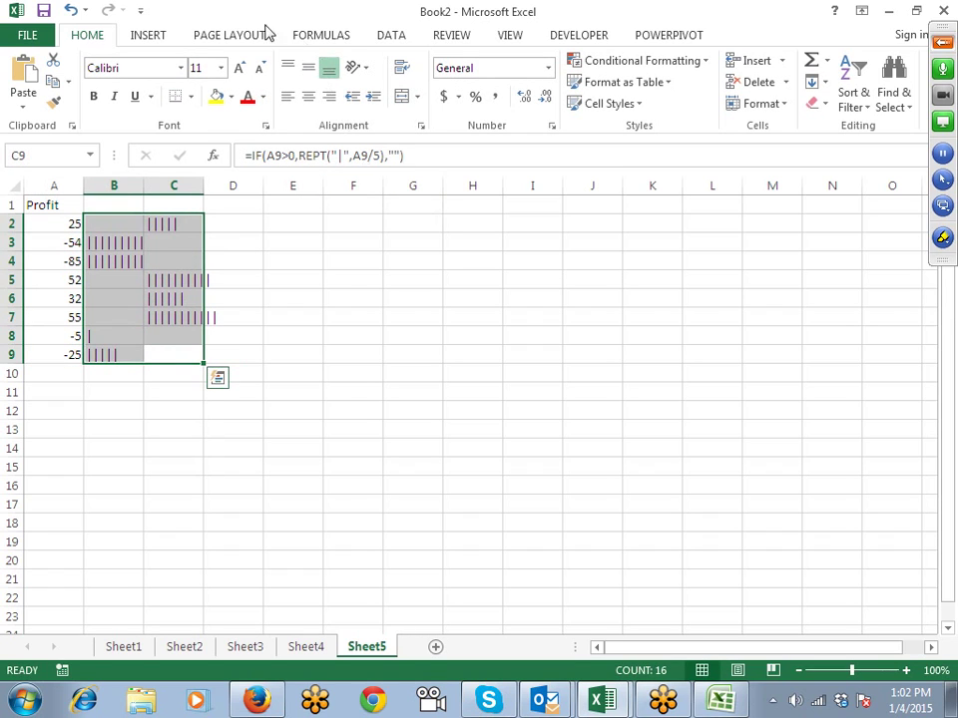
Step: Set the bars to Britannic Bold, right-align B2:B9 and left-align C2:C9
{"action": "left_click", "coordinate": [180, 68]}
{"action": "scroll", "coordinate": [220, 298], "scroll_direction": "down", "scroll_amount": 10}
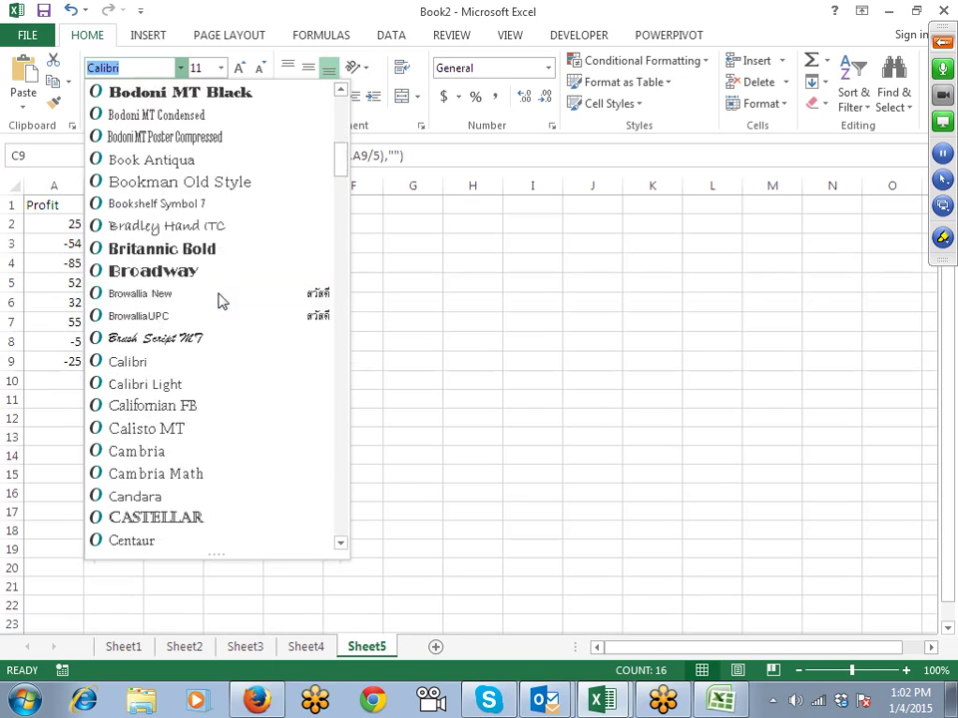
{"action": "left_click", "coordinate": [214, 256]}
{"action": "left_click", "coordinate": [268, 296]}
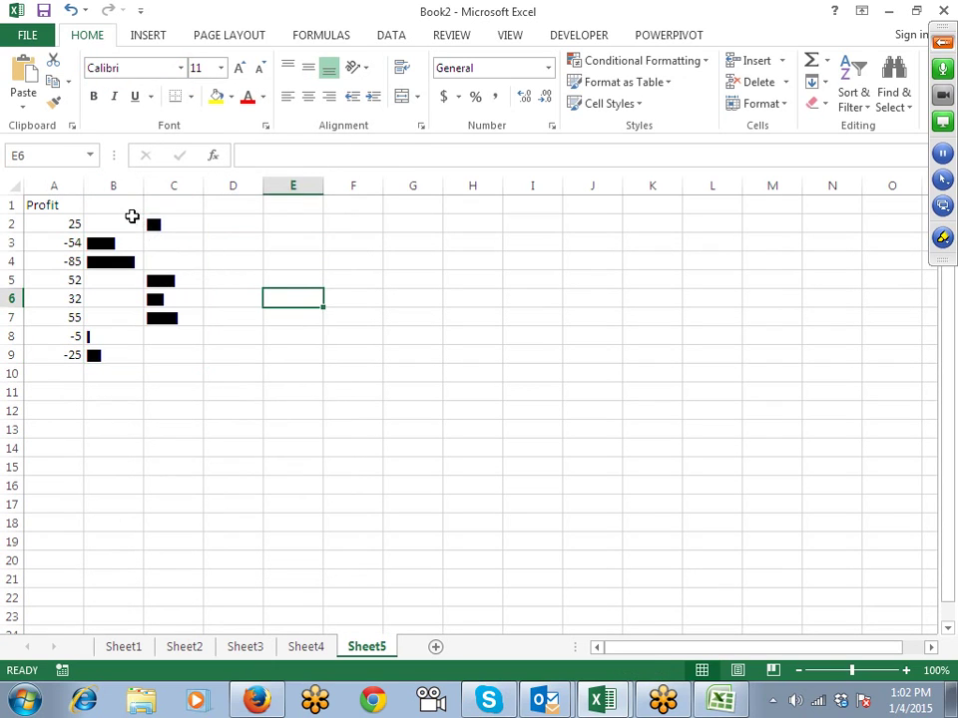
{"action": "left_click_drag", "start_coordinate": [132, 221], "coordinate": [130, 360]}
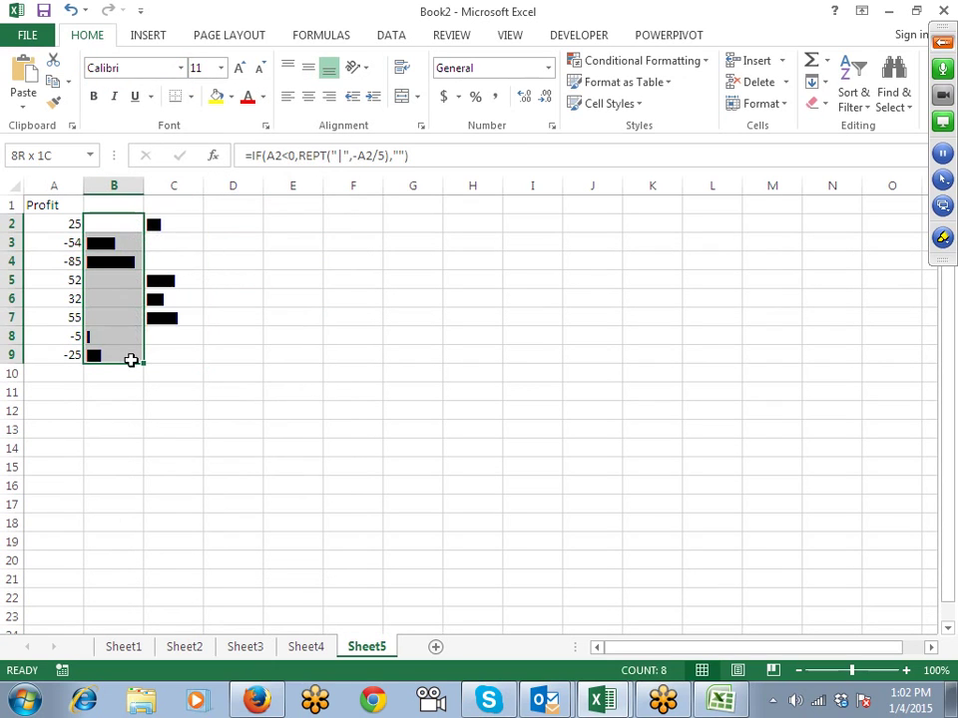
{"action": "left_click", "coordinate": [329, 96]}
{"action": "left_click_drag", "start_coordinate": [184, 230], "coordinate": [184, 353]}
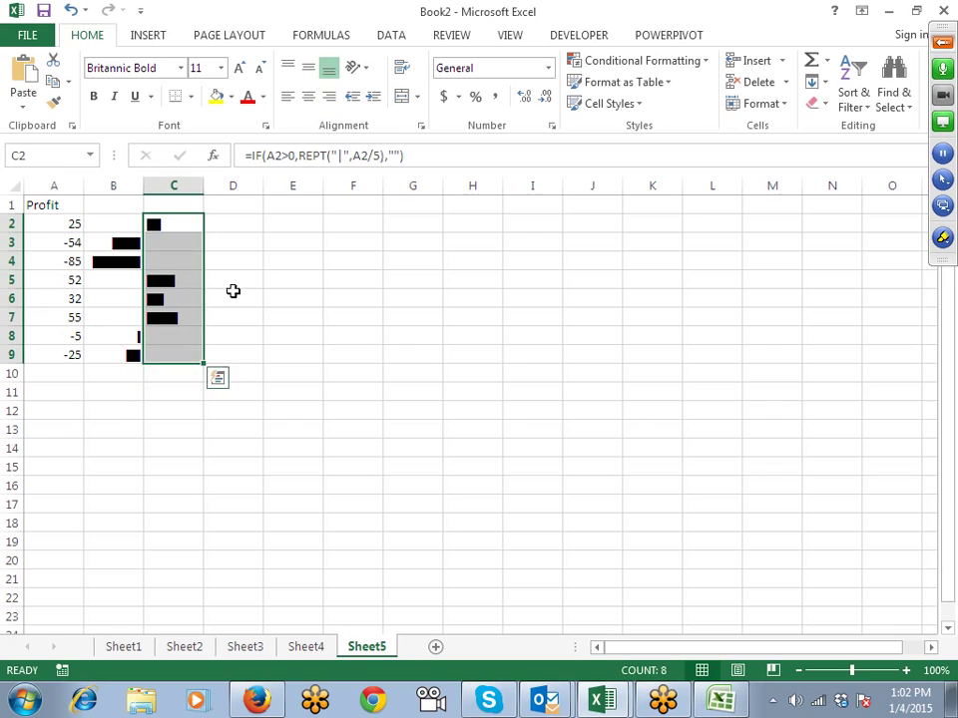
{"action": "left_click", "coordinate": [287, 97]}
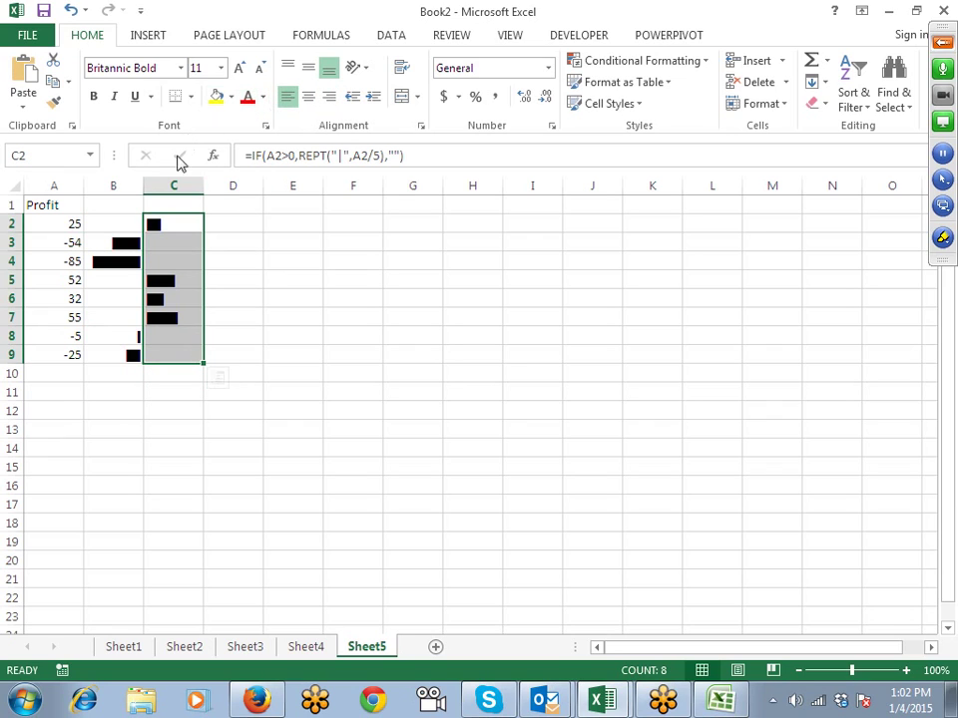
Step: Colour the loss bars in B2:B9 red and the profit bars in C2:C9 light green
{"action": "left_click_drag", "start_coordinate": [120, 225], "coordinate": [121, 355]}
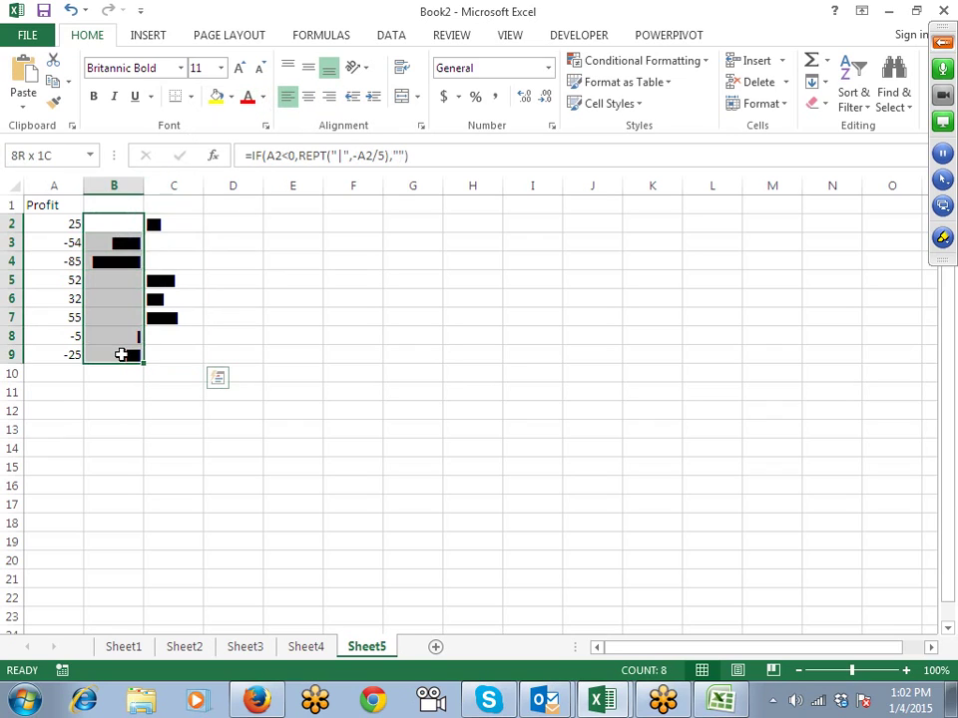
{"action": "left_click", "coordinate": [247, 97]}
{"action": "left_click", "coordinate": [189, 210]}
{"action": "left_click_drag", "start_coordinate": [189, 220], "coordinate": [186, 357]}
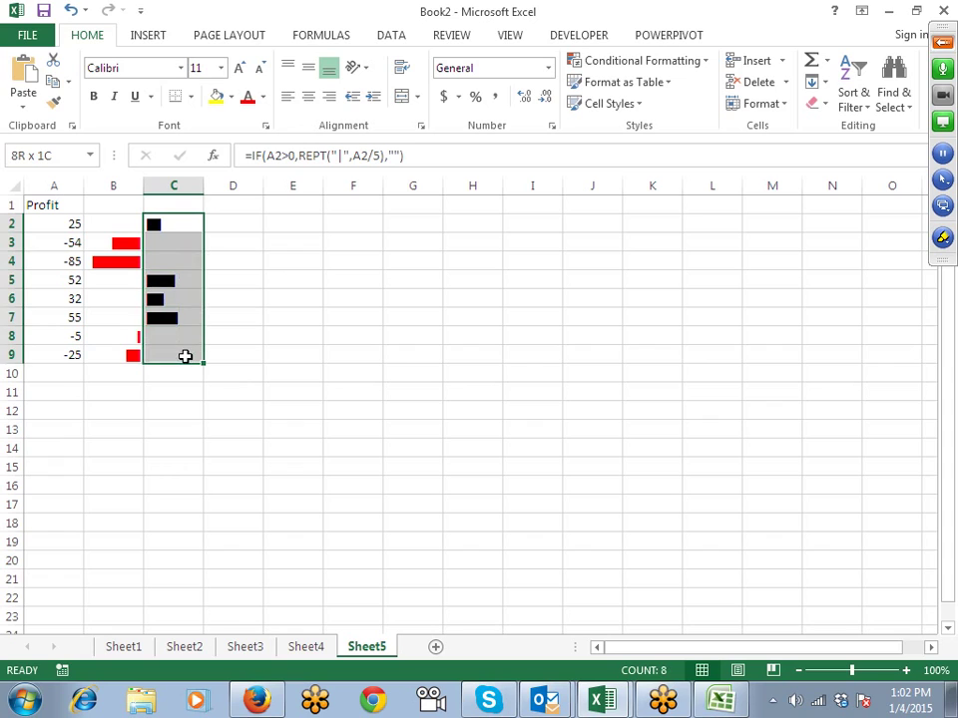
{"action": "left_click", "coordinate": [263, 97]}
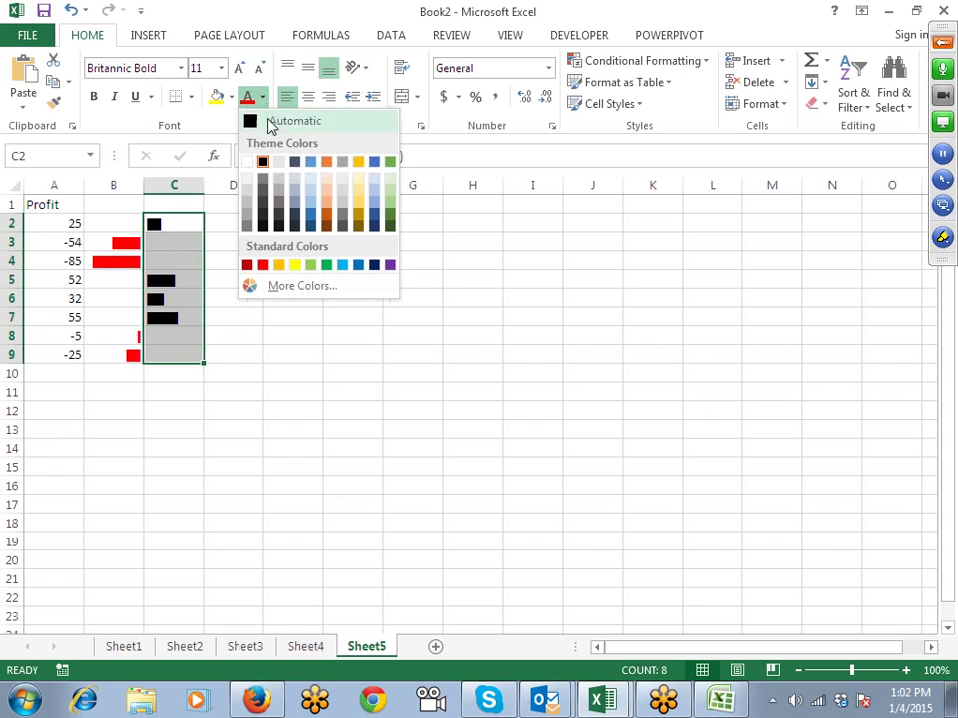
{"action": "left_click", "coordinate": [312, 264]}
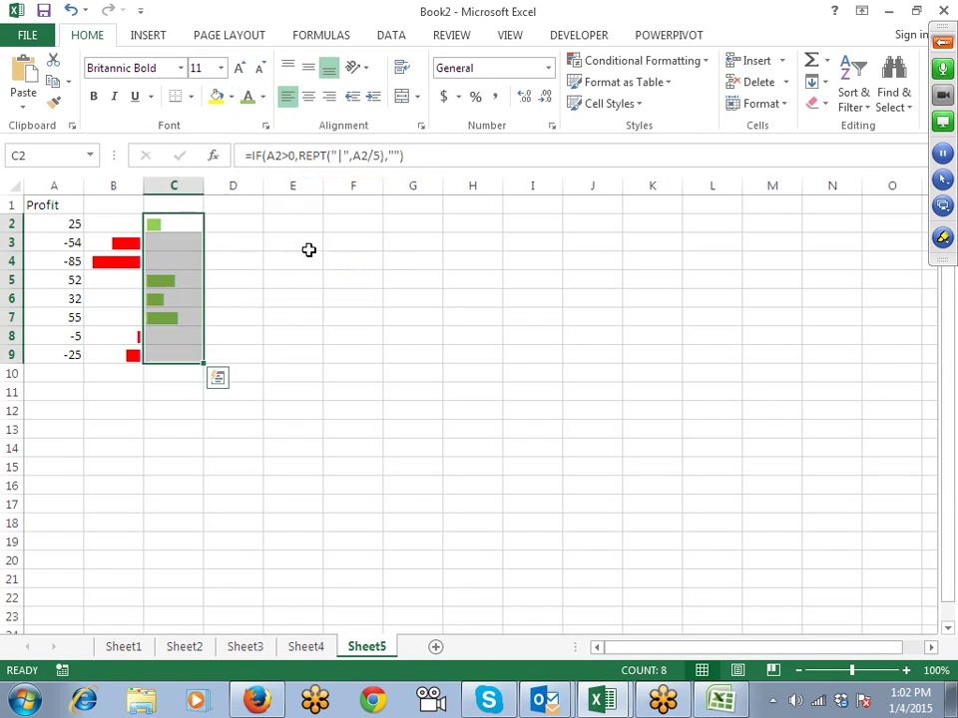
Step: Add a left border on C2:C9 and a top border on B10:C10 as axis lines
{"action": "left_click", "coordinate": [193, 99]}
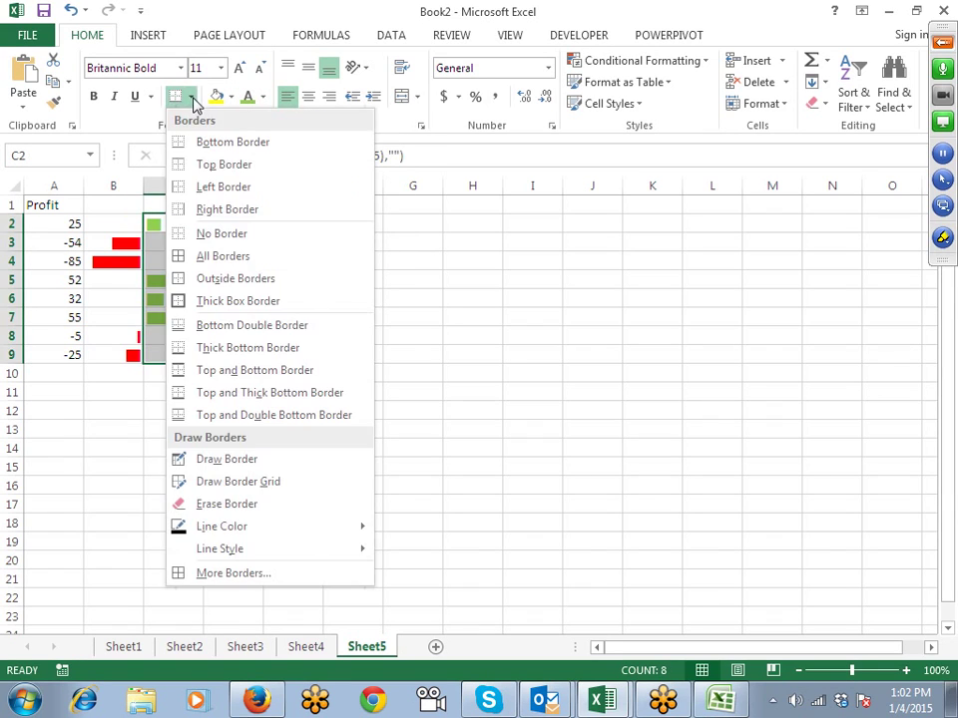
{"action": "left_click", "coordinate": [199, 209]}
{"action": "left_click", "coordinate": [253, 229]}
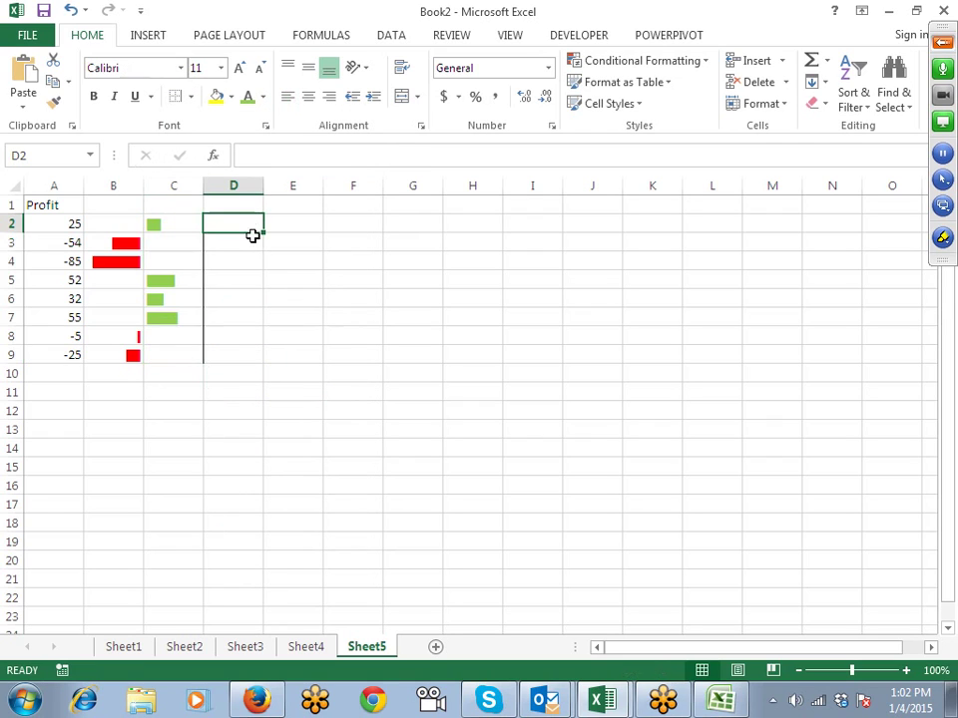
{"action": "key", "text": "ctrl+z"}
{"action": "left_click", "coordinate": [192, 99]}
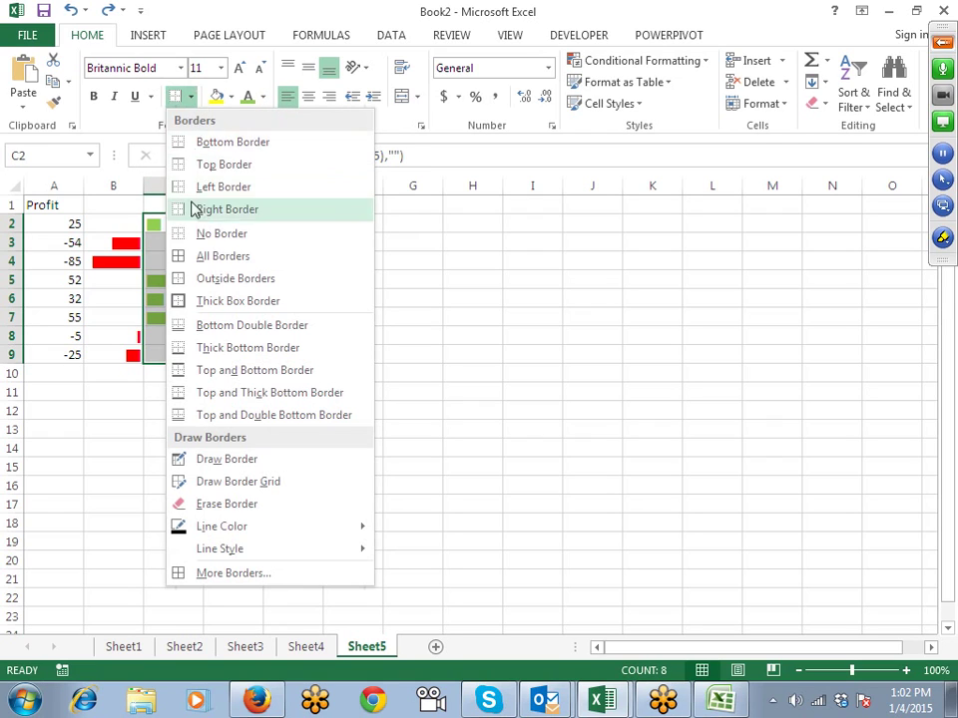
{"action": "left_click", "coordinate": [182, 185]}
{"action": "left_click", "coordinate": [257, 286]}
{"action": "left_click_drag", "start_coordinate": [109, 374], "coordinate": [174, 376]}
{"action": "left_click", "coordinate": [190, 96]}
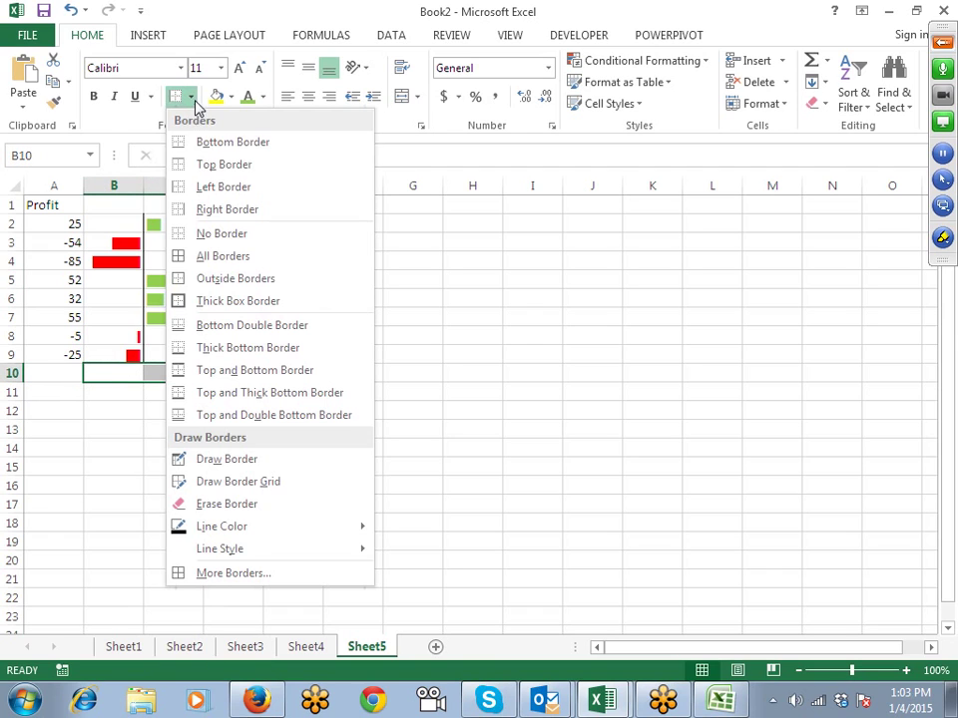
{"action": "left_click", "coordinate": [199, 163]}
{"action": "left_click", "coordinate": [309, 262]}
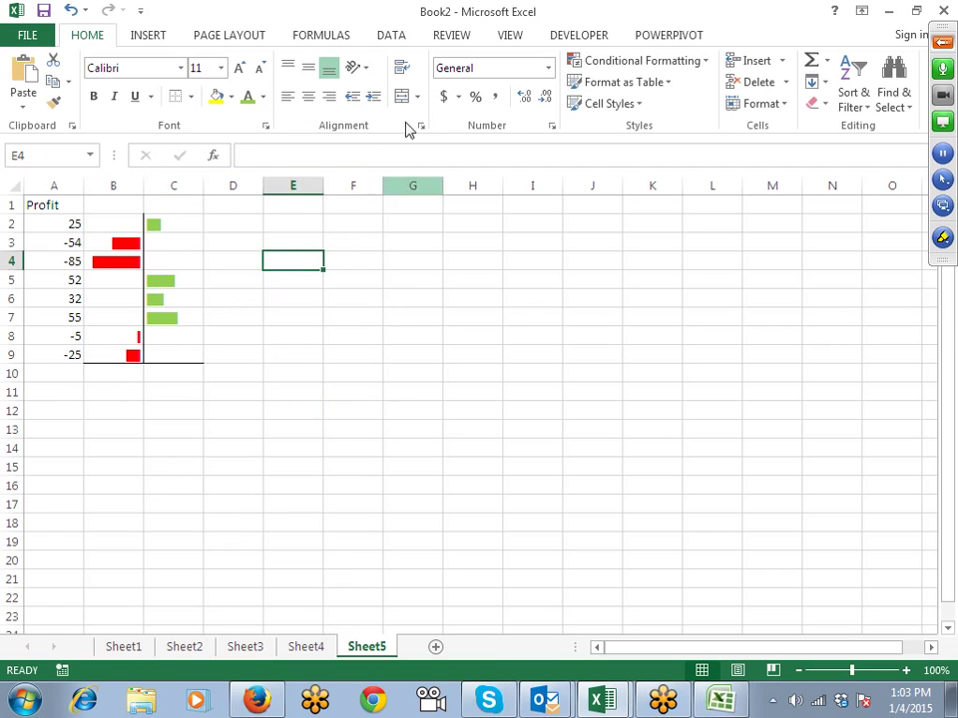
Step: Hide the sheet gridlines from the View settings
{"action": "left_click", "coordinate": [500, 40]}
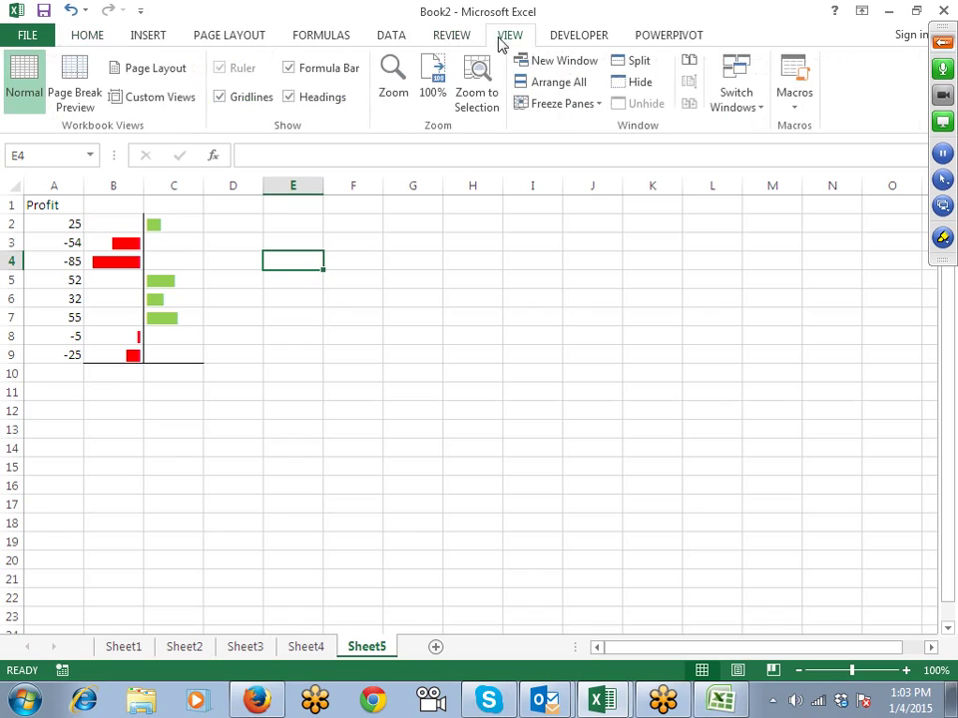
{"action": "left_click", "coordinate": [252, 102]}
{"action": "left_click", "coordinate": [173, 451]}
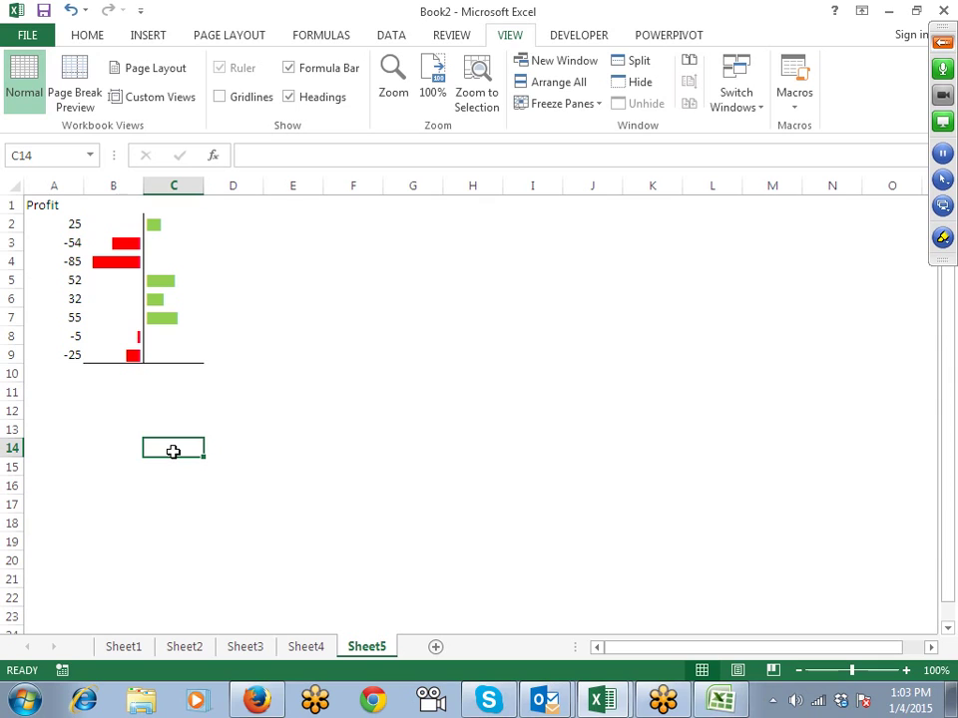
Step: Add a new sheet and enter 7, 8, 6, 7 across A2:D2
{"action": "left_click", "coordinate": [435, 646]}
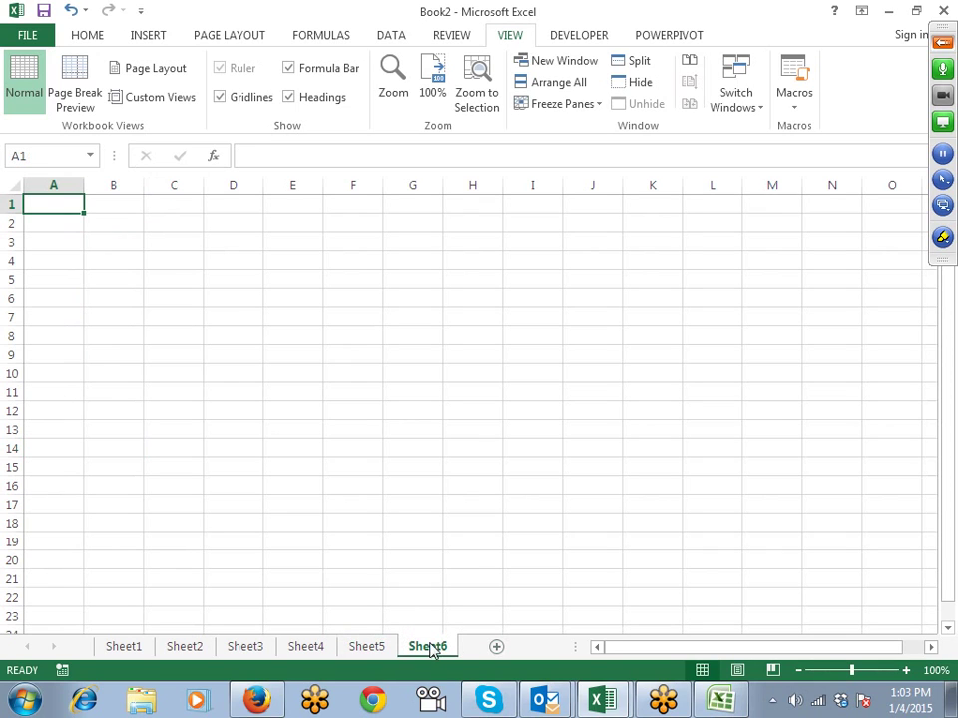
{"action": "key", "text": "Down"}
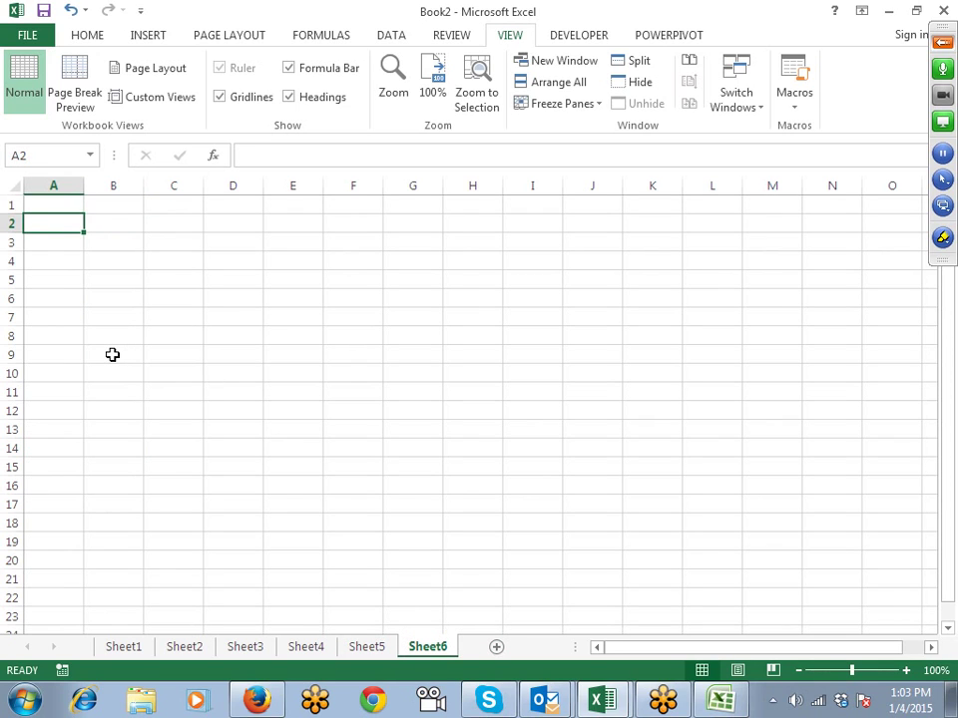
{"action": "type", "text": "7"}
{"action": "key", "text": "Tab"}
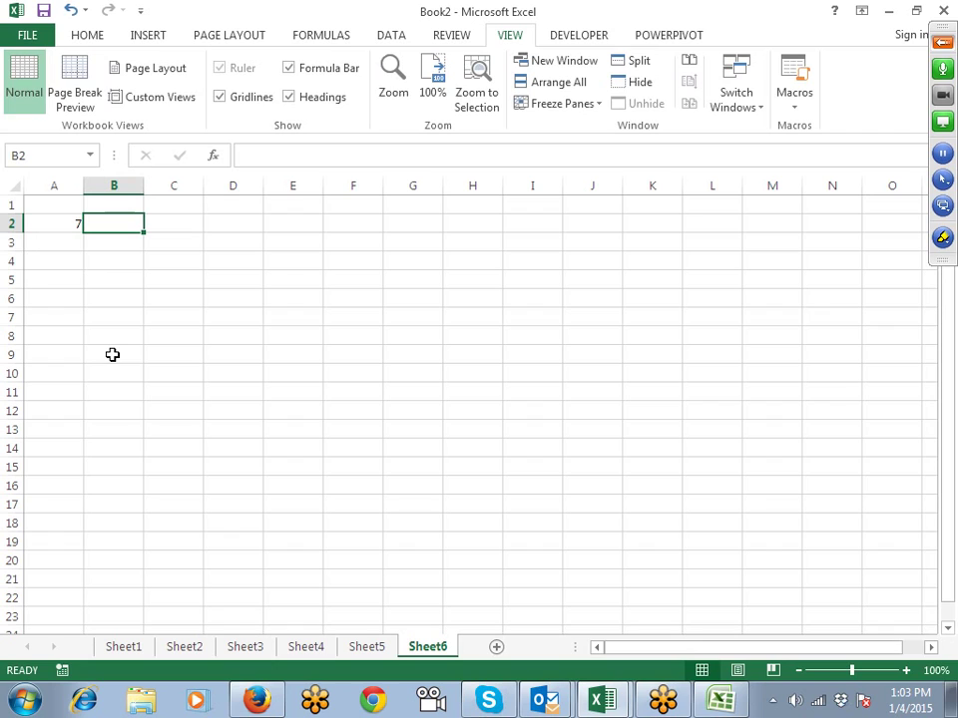
{"action": "type", "text": "8"}
{"action": "key", "text": "Tab"}
{"action": "type", "text": "6"}
{"action": "key", "text": "Tab"}
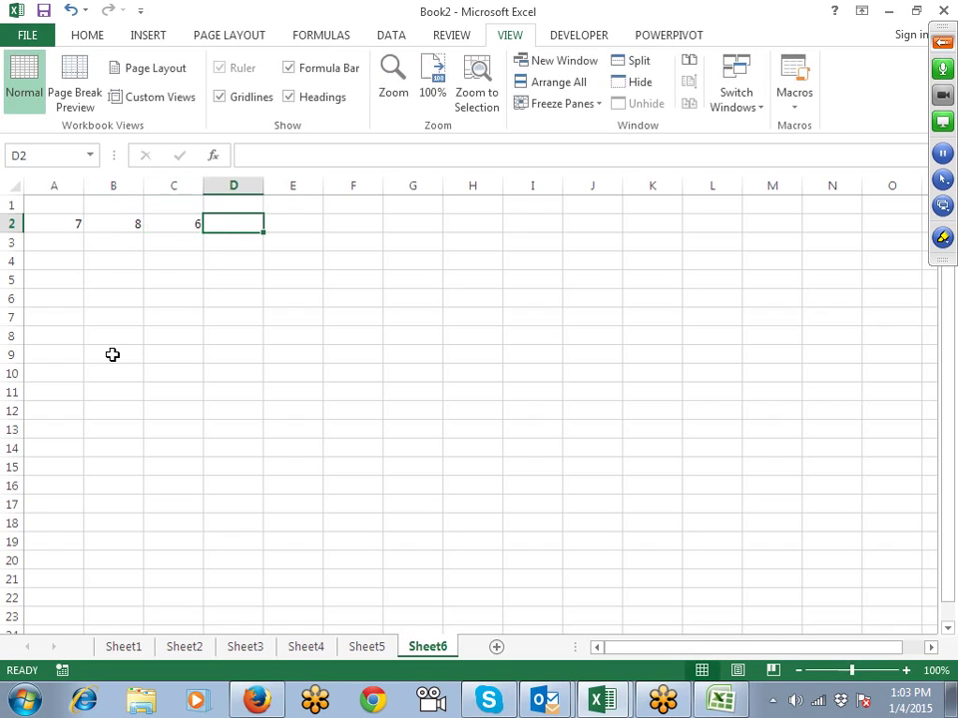
{"action": "type", "text": "7"}
{"action": "key", "text": "Tab"}
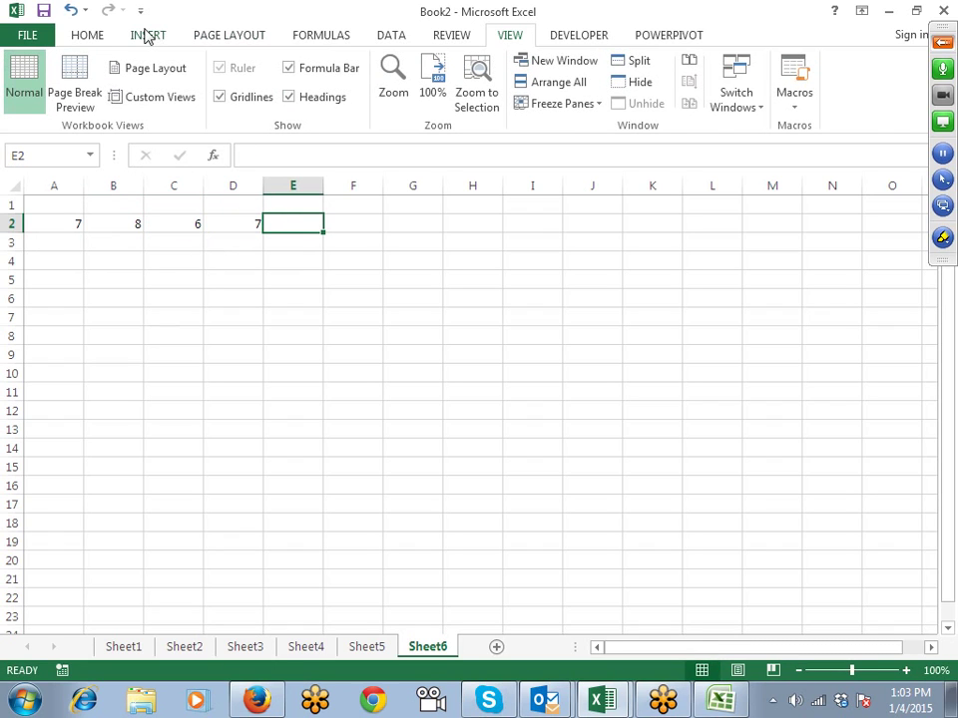
Step: Insert a column sparkline in E2 from A2:D2, then enlarge row 2 to 46.50 and widen column E
{"action": "left_click", "coordinate": [148, 36]}
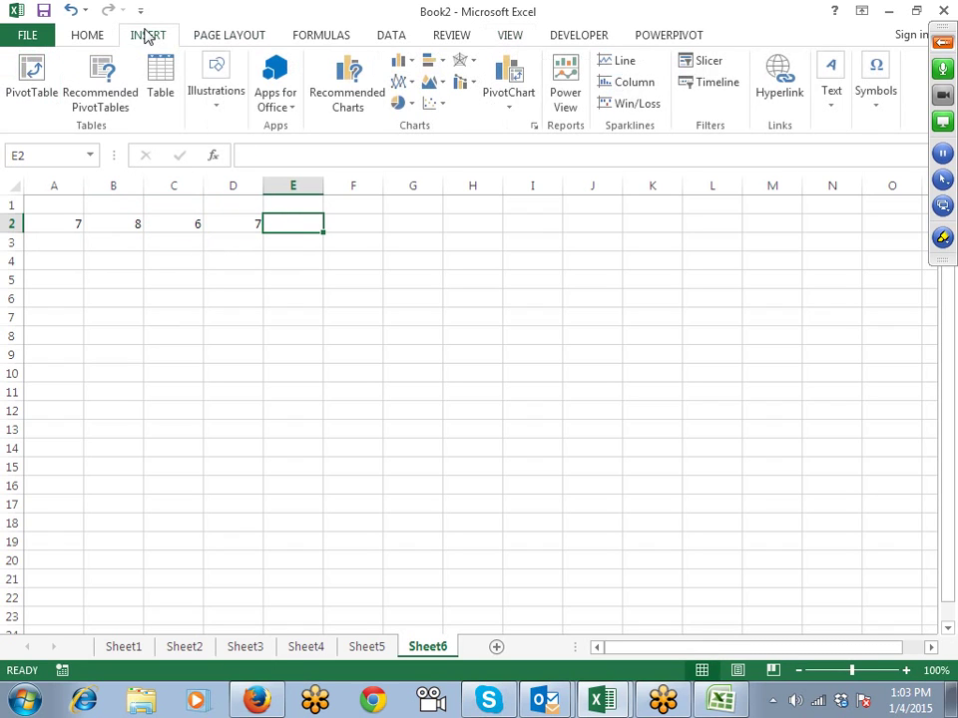
{"action": "left_click", "coordinate": [624, 84]}
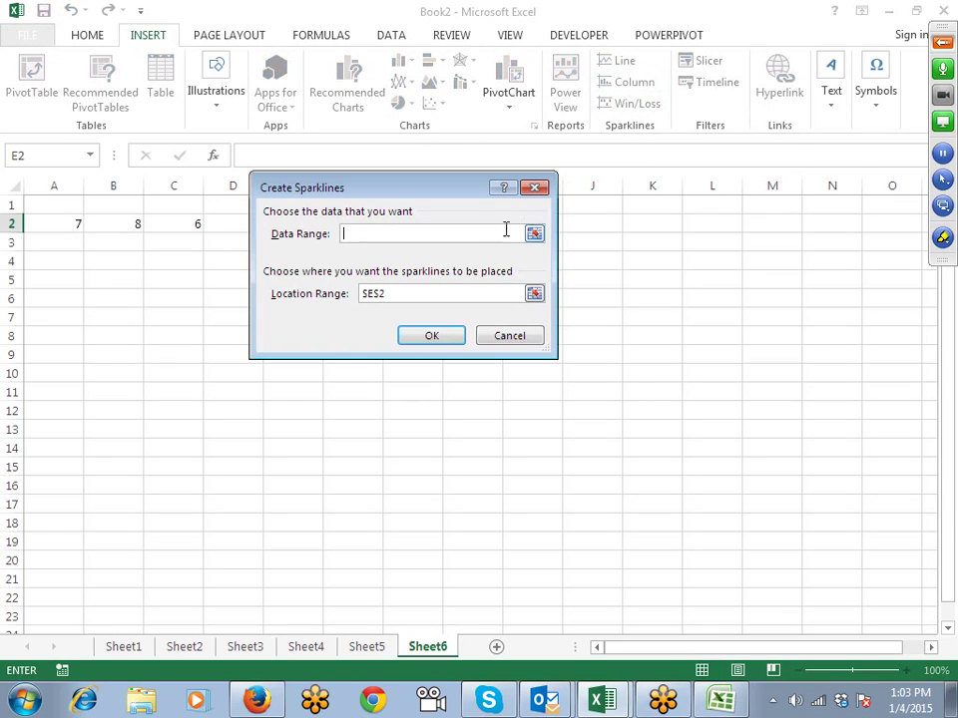
{"action": "left_click_drag", "start_coordinate": [331, 199], "coordinate": [348, 312]}
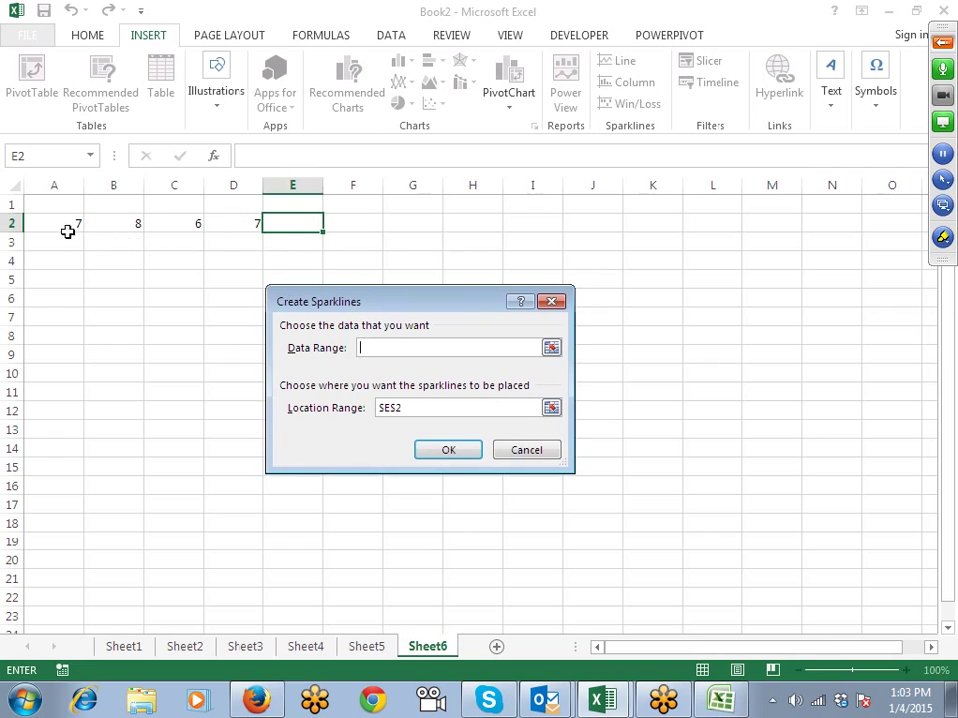
{"action": "left_click_drag", "start_coordinate": [67, 231], "coordinate": [235, 223]}
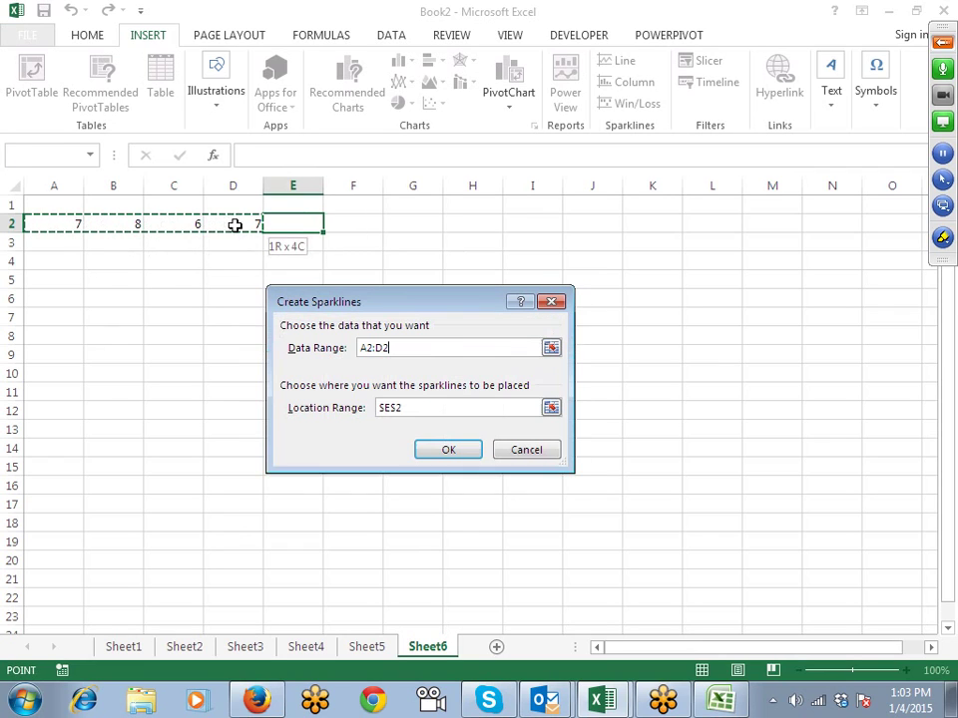
{"action": "left_click", "coordinate": [444, 450]}
{"action": "left_click", "coordinate": [359, 339]}
{"action": "left_click_drag", "start_coordinate": [17, 232], "coordinate": [22, 268]}
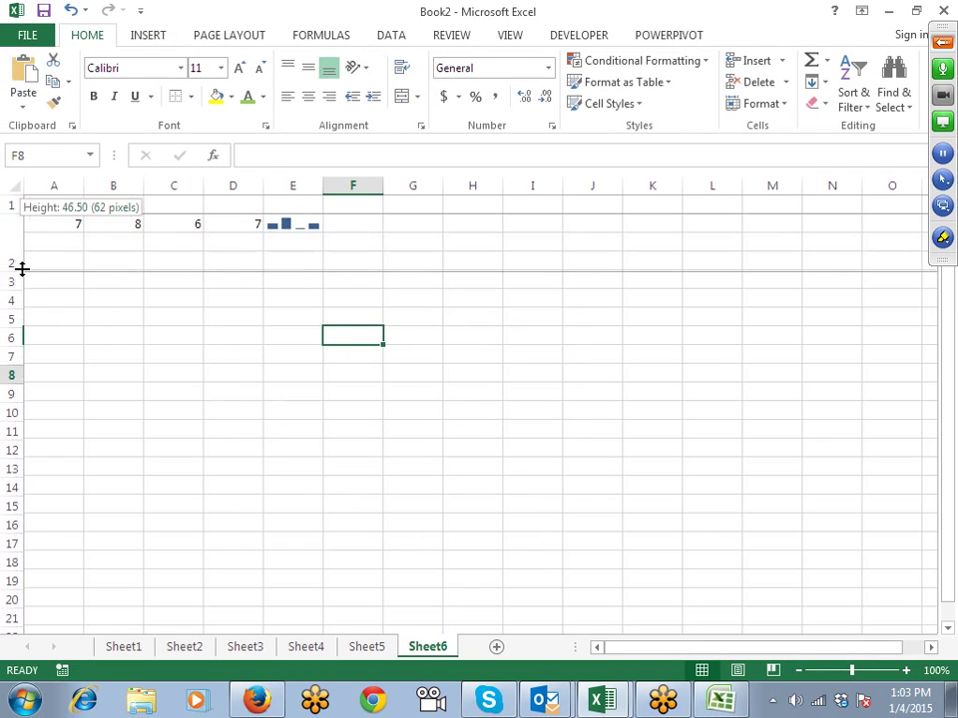
{"action": "left_click_drag", "start_coordinate": [324, 187], "coordinate": [356, 191]}
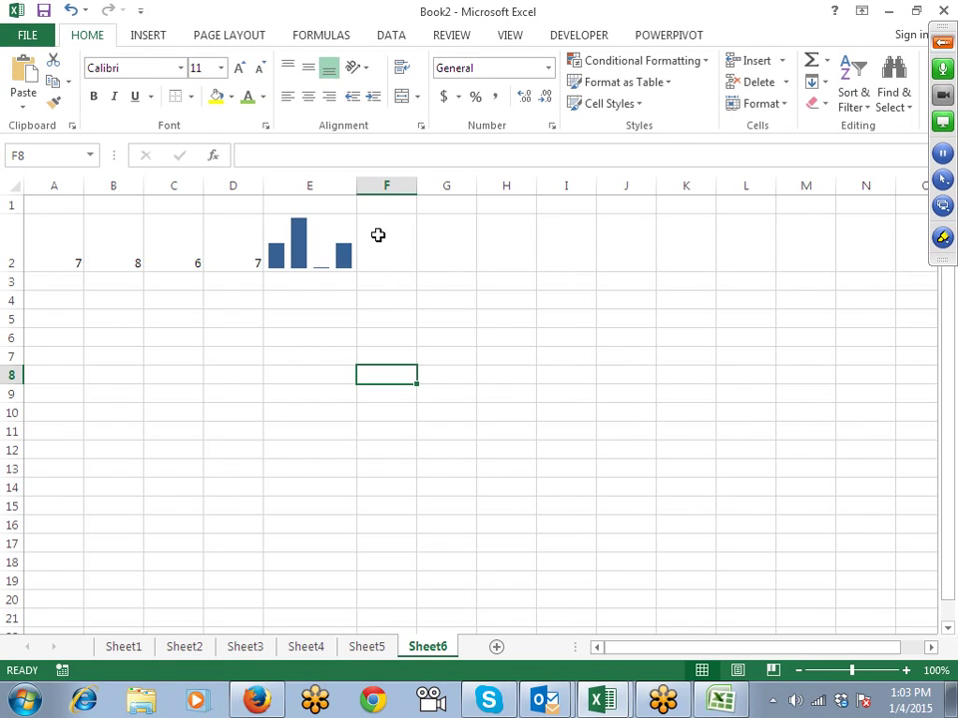
Step: Insert a line sparkline in F2 using data A2:D2
{"action": "left_click", "coordinate": [378, 235]}
{"action": "left_click", "coordinate": [147, 35]}
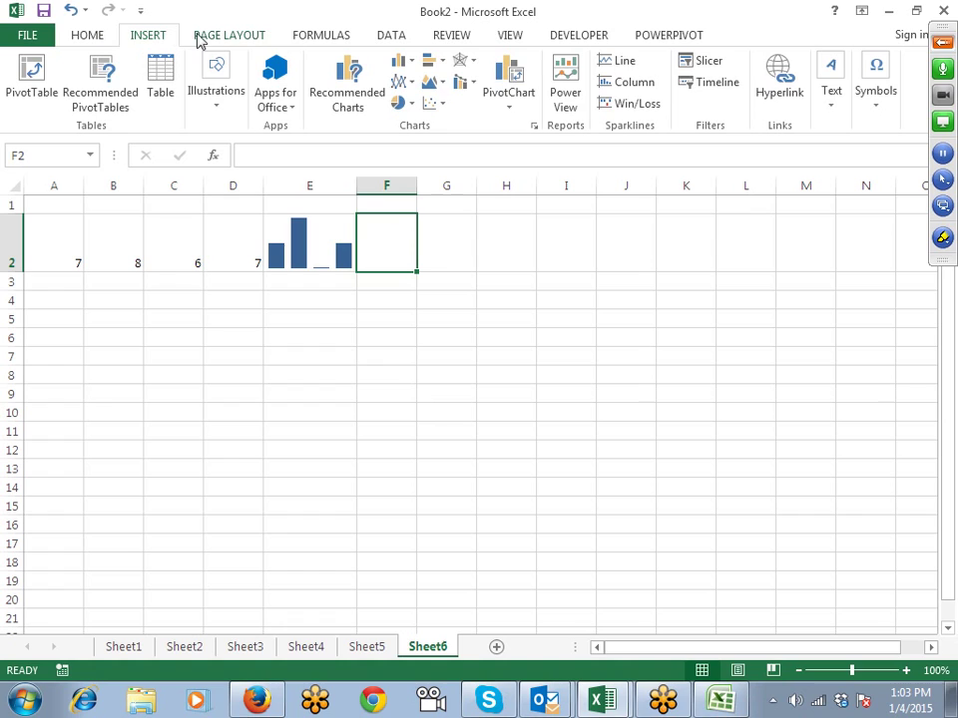
{"action": "left_click", "coordinate": [621, 64]}
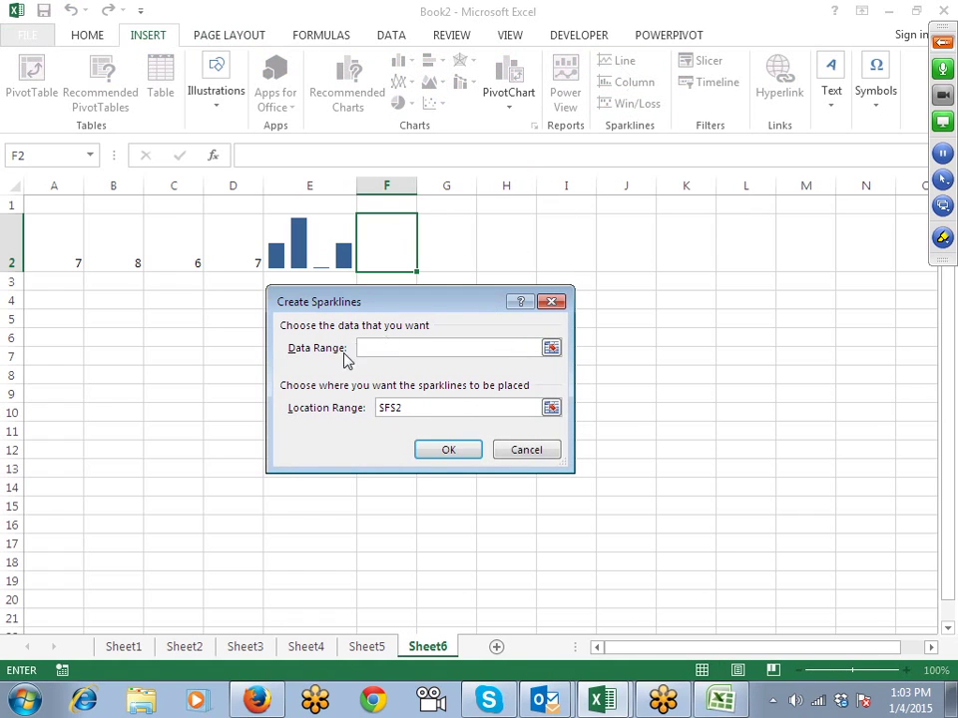
{"action": "left_click_drag", "start_coordinate": [73, 257], "coordinate": [240, 257]}
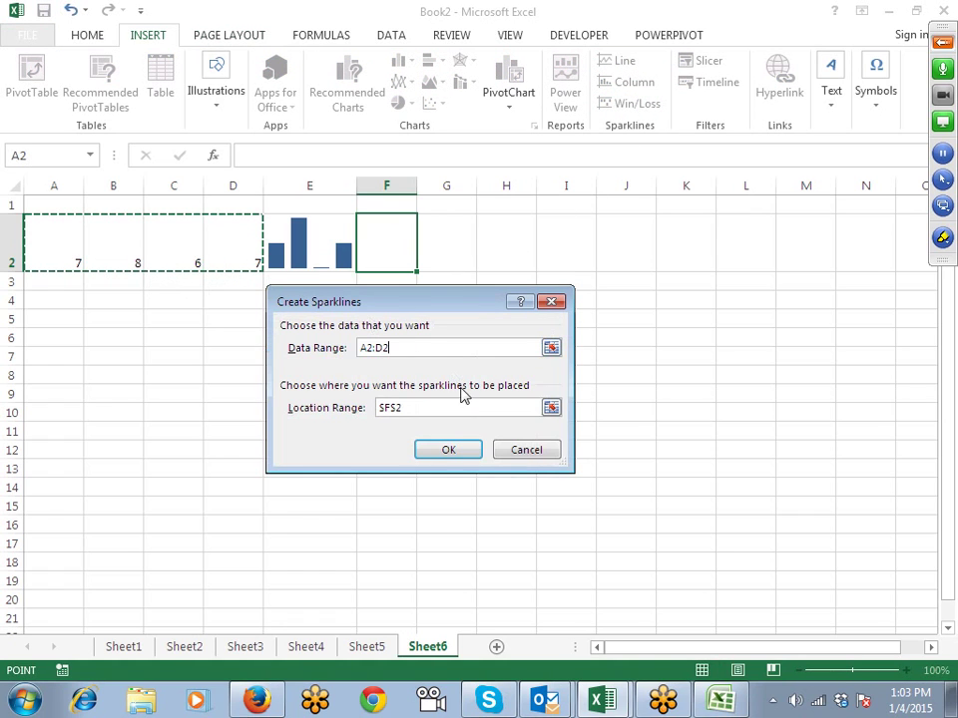
{"action": "left_click", "coordinate": [451, 454]}
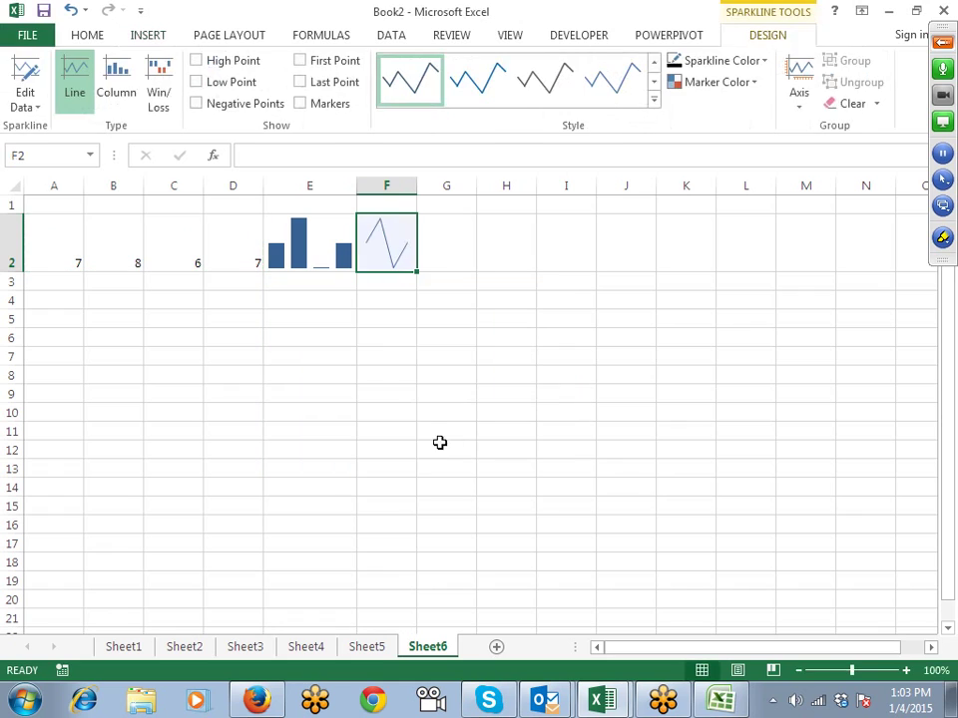
{"action": "left_click", "coordinate": [420, 426]}
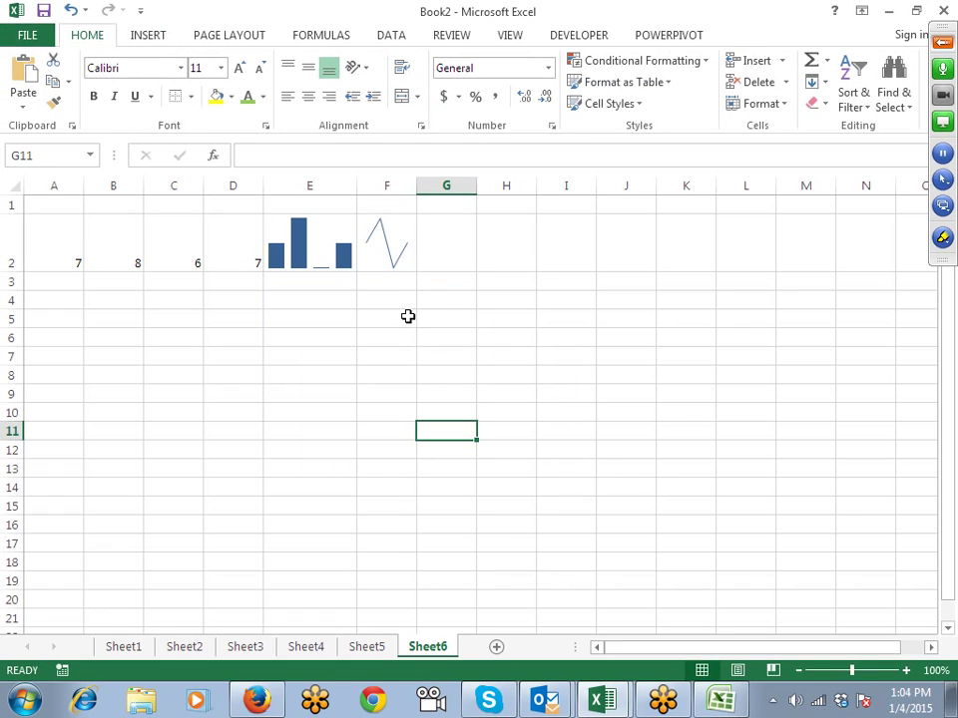
Step: Insert a Win/Loss sparkline in G2 from A2:D2 and widen column G
{"action": "left_click", "coordinate": [449, 250]}
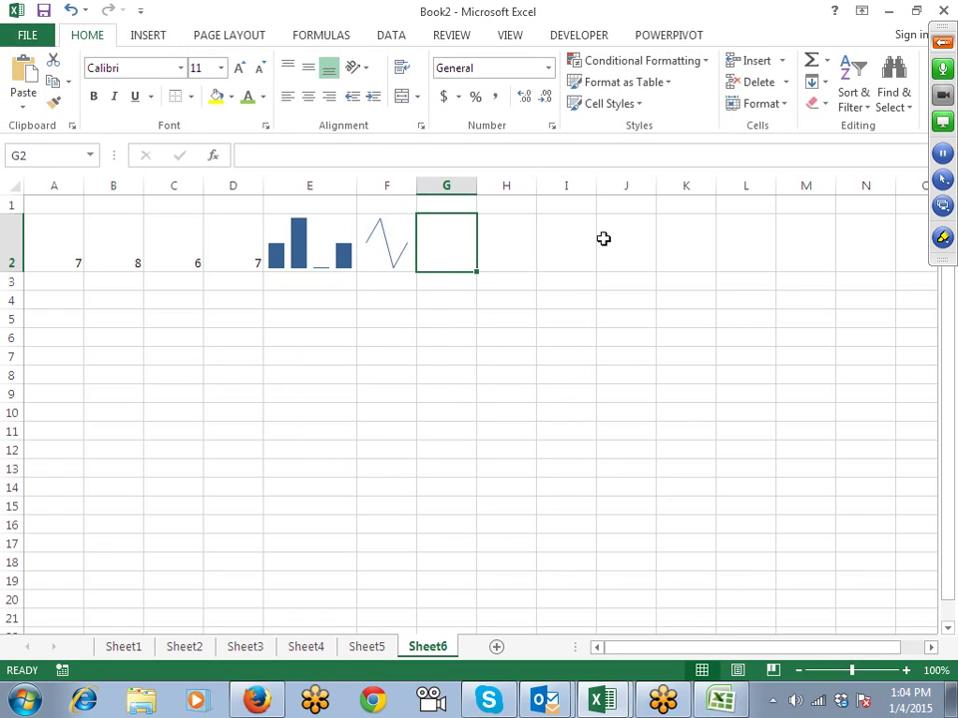
{"action": "left_click", "coordinate": [150, 38]}
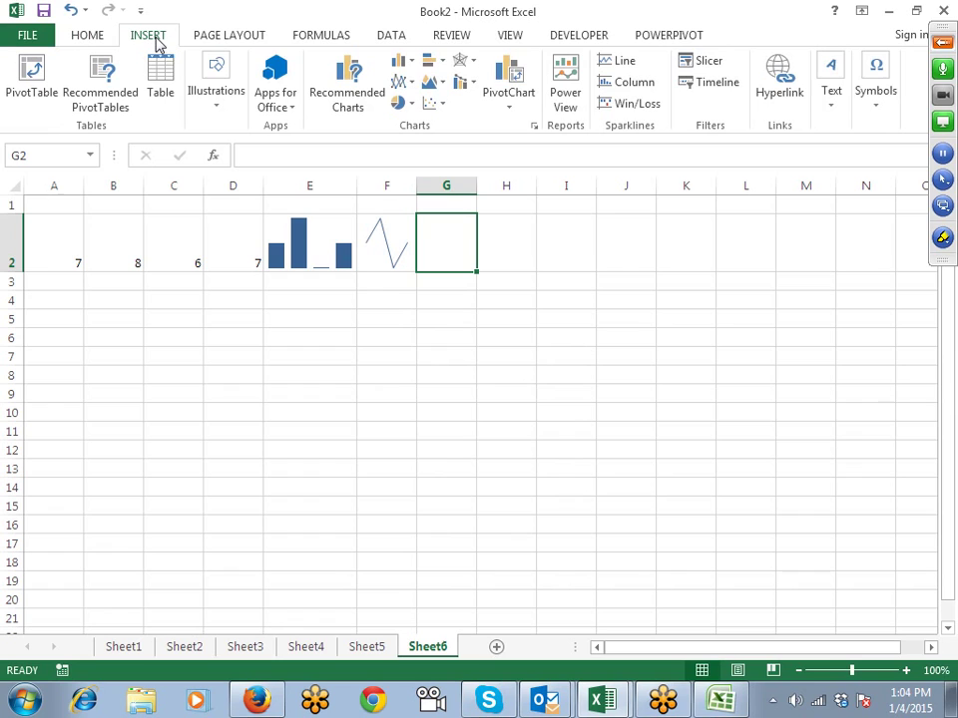
{"action": "left_click", "coordinate": [628, 105]}
{"action": "left_click", "coordinate": [81, 238]}
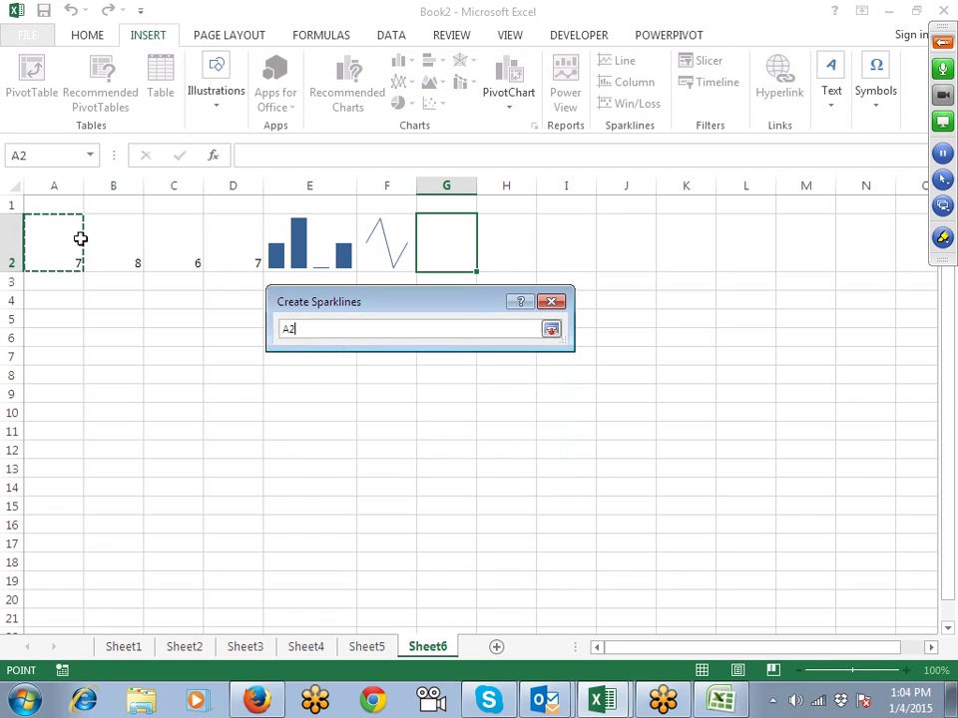
{"action": "left_click_drag", "start_coordinate": [81, 238], "coordinate": [234, 239]}
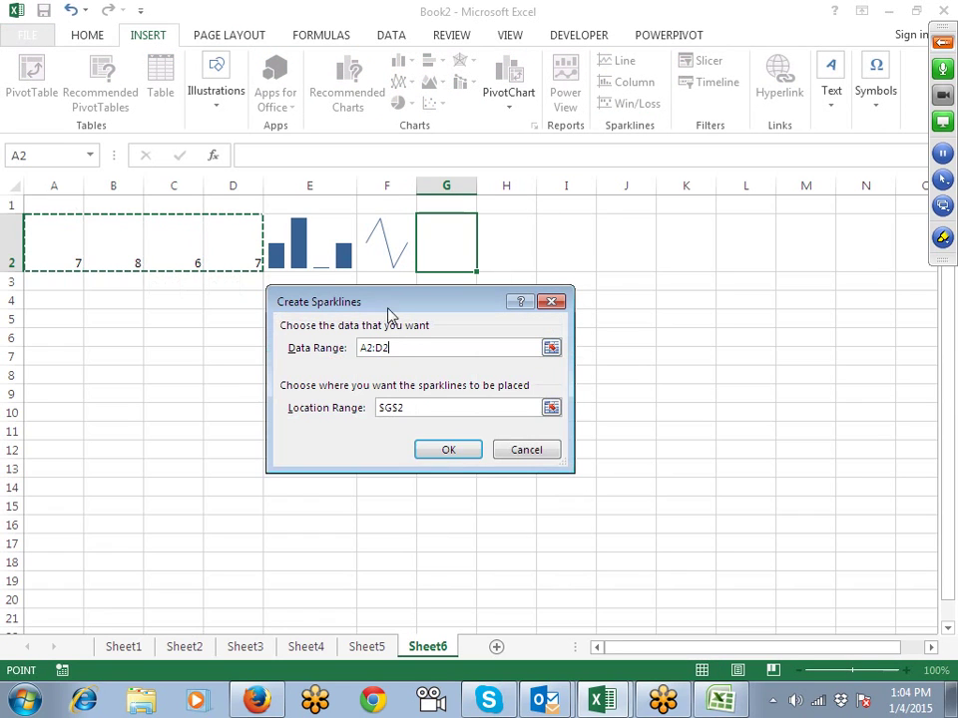
{"action": "left_click", "coordinate": [448, 451]}
{"action": "left_click", "coordinate": [445, 429]}
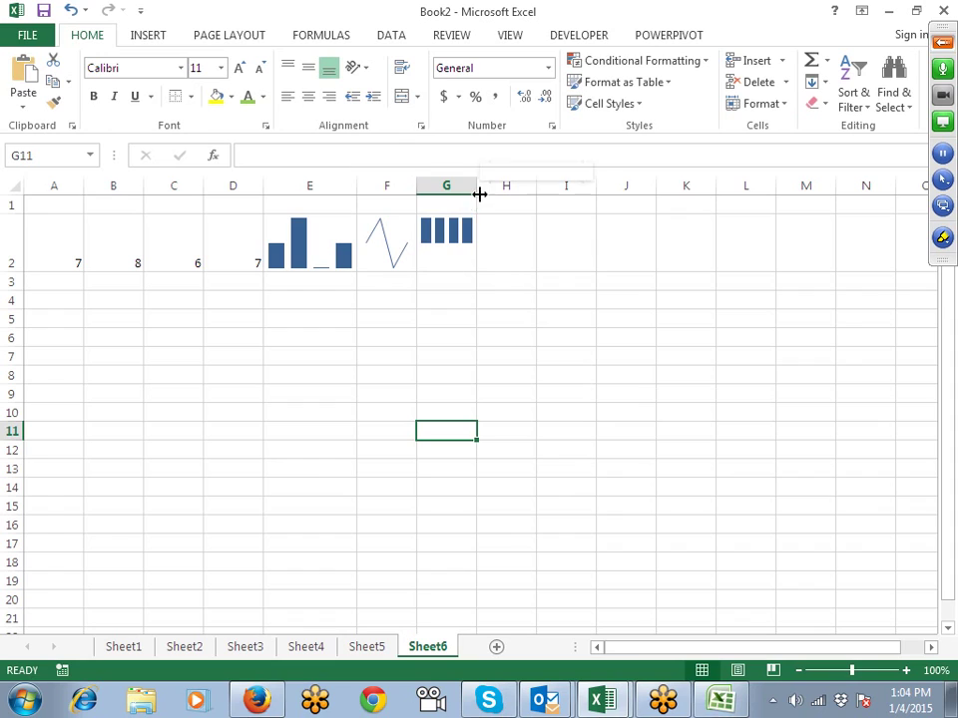
{"action": "left_click_drag", "start_coordinate": [480, 194], "coordinate": [509, 193]}
{"action": "left_click", "coordinate": [207, 257]}
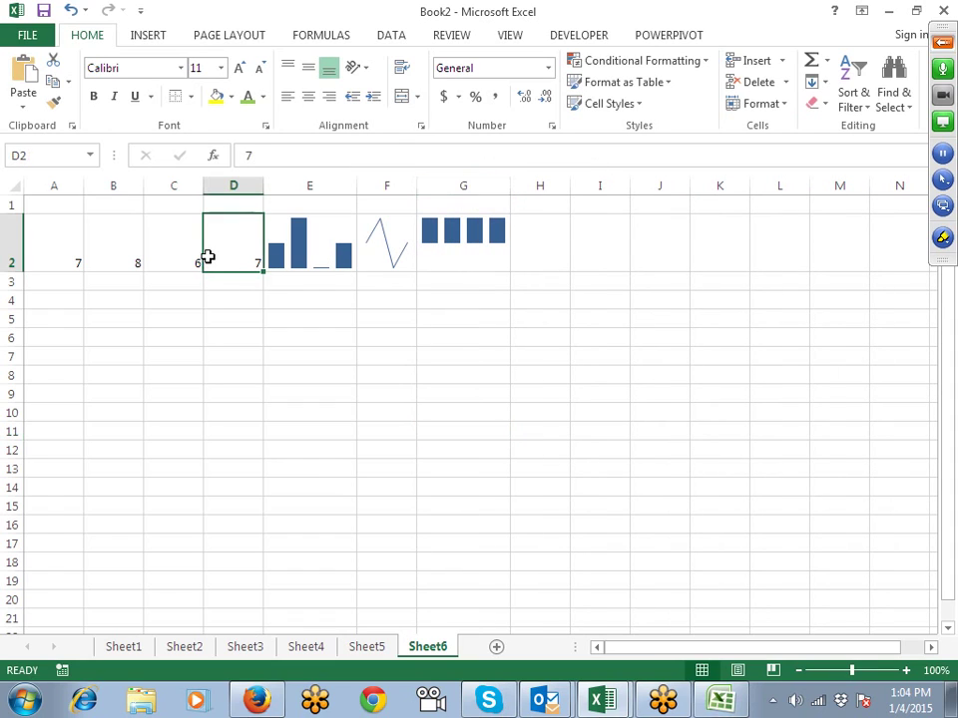
Step: Enter -8 in D2 and inspect how the row 2 sparklines respond
{"action": "type", "text": "-8"}
{"action": "key", "text": "Return"}
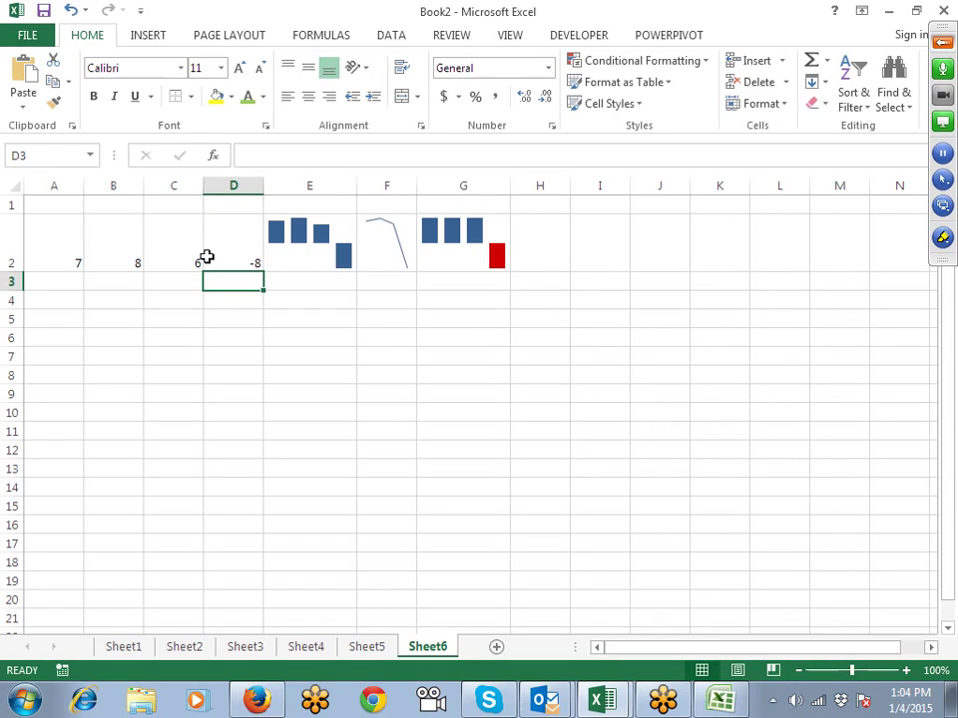
{"action": "left_click", "coordinate": [361, 317]}
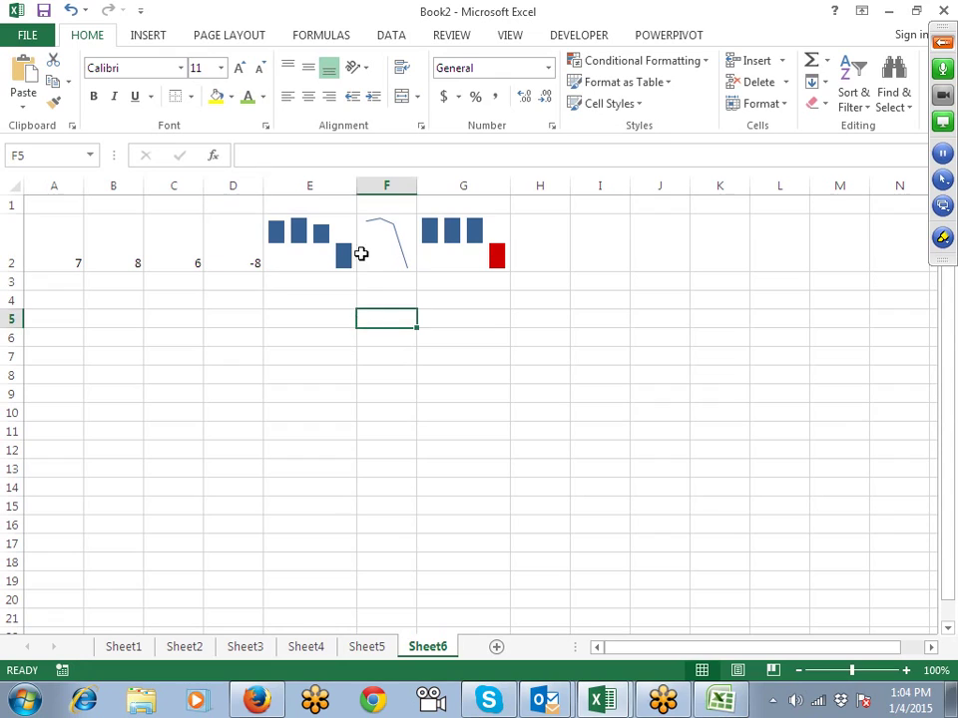
{"action": "left_click", "coordinate": [367, 246]}
{"action": "left_click", "coordinate": [491, 275]}
Step: Remove the minus sign so D2 reads 8, then switch to the Book1 workbook
{"action": "left_click", "coordinate": [249, 264]}
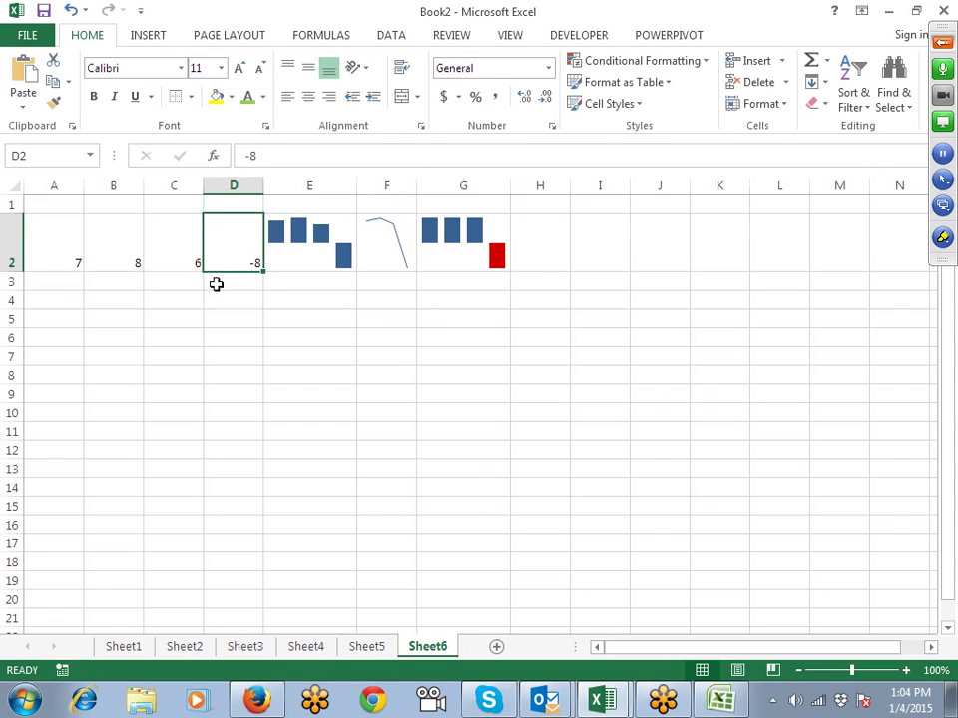
{"action": "double_click", "coordinate": [250, 262]}
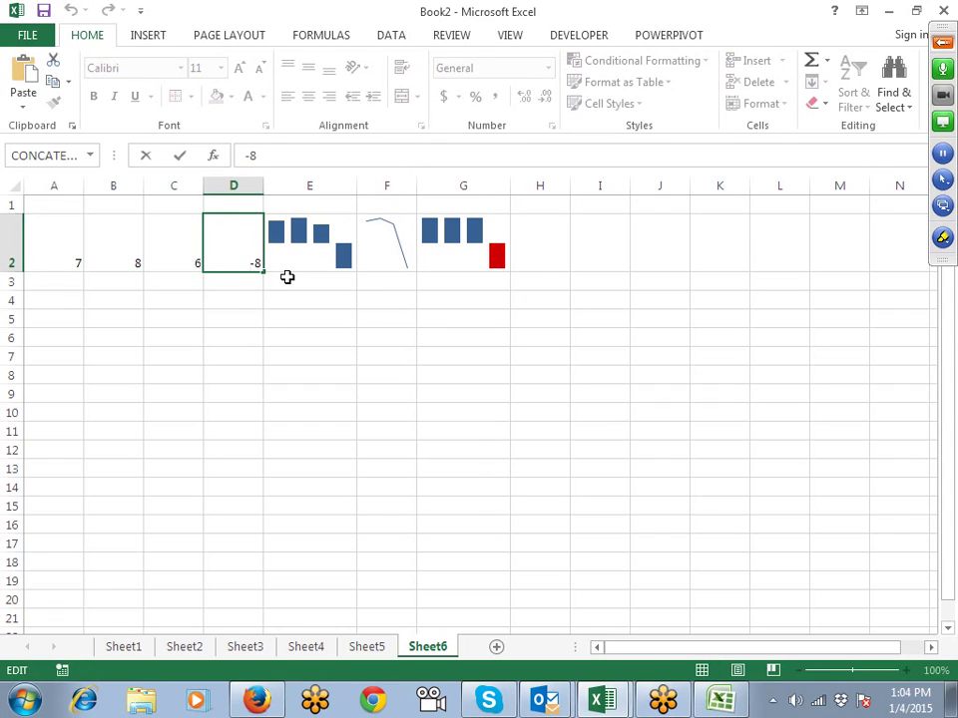
{"action": "key", "text": "Delete"}
{"action": "key", "text": "Return"}
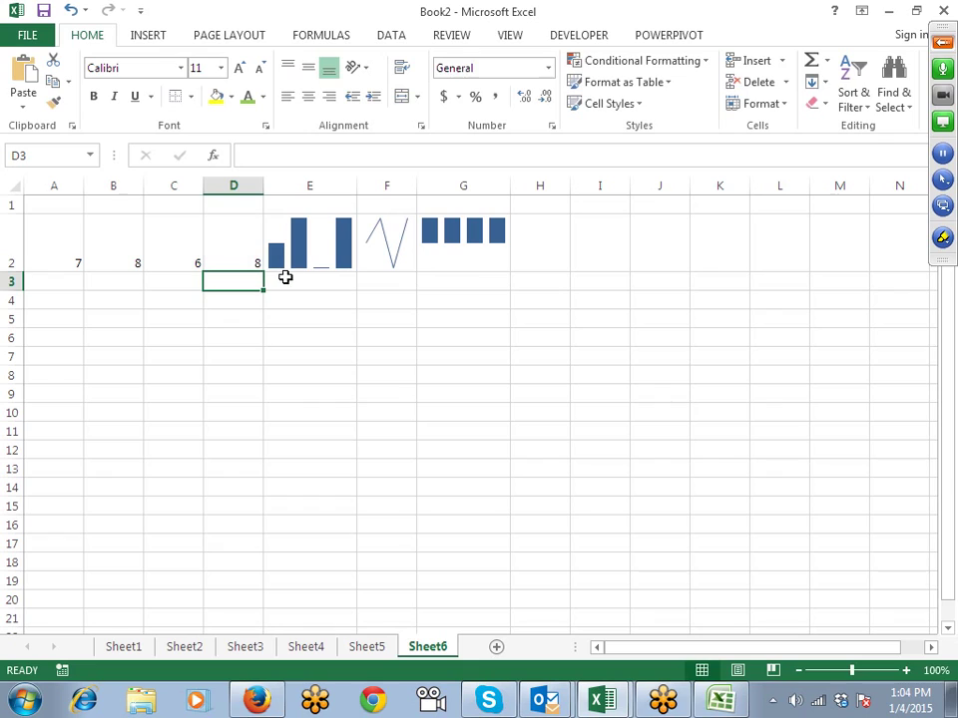
{"action": "left_click", "coordinate": [303, 260]}
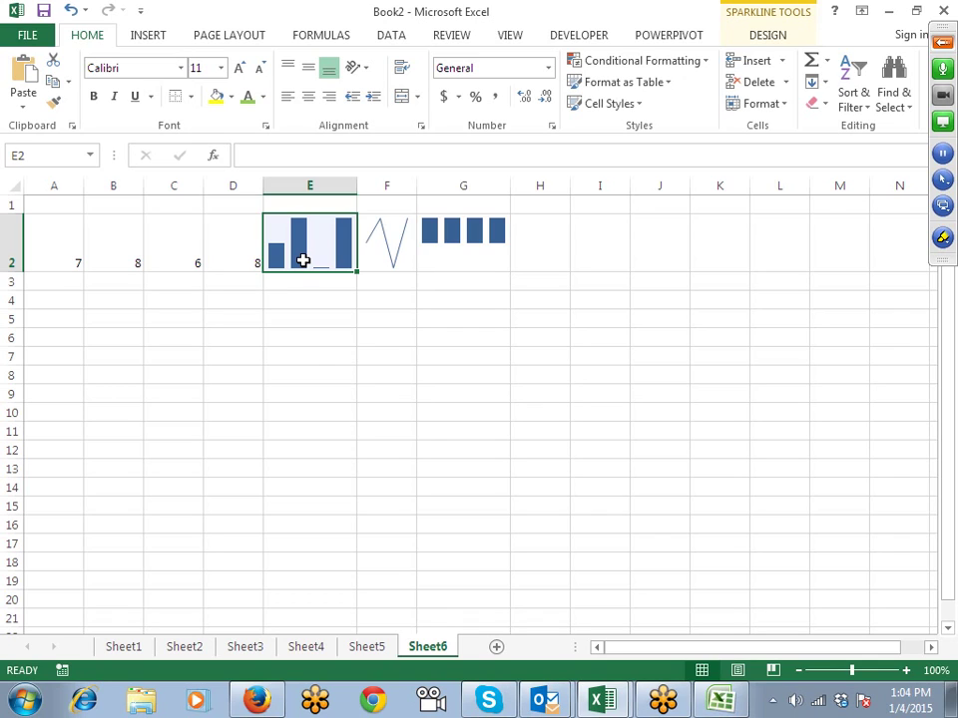
{"action": "left_click", "coordinate": [699, 704]}
Step: Type the test text 'asdasd' in D9, try editing it, then clear it
{"action": "left_click", "coordinate": [227, 333]}
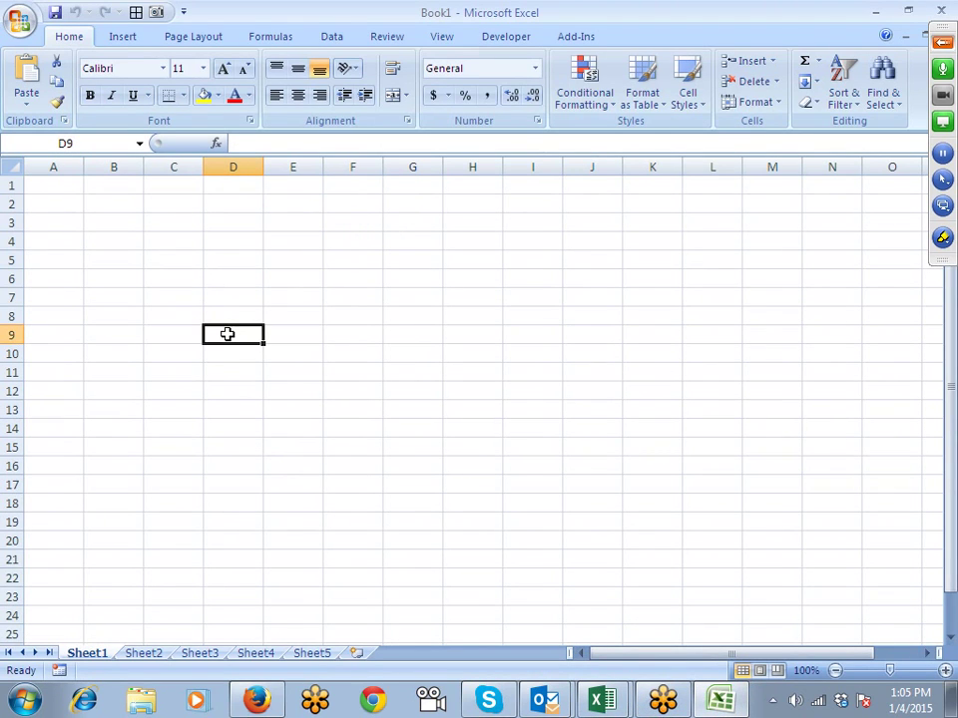
{"action": "type", "text": "asdasd"}
{"action": "key", "text": "Return"}
{"action": "left_click", "coordinate": [227, 334]}
{"action": "double_click", "coordinate": [242, 332]}
{"action": "key", "text": "Left"}
{"action": "key", "text": "Left"}
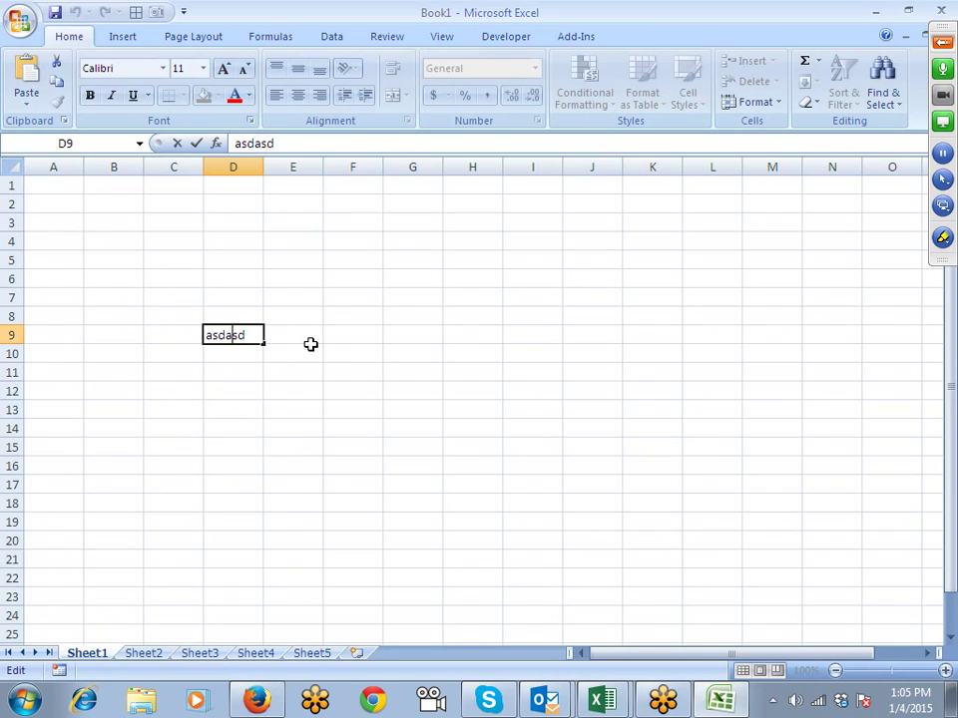
{"action": "key", "text": "shift+Right"}
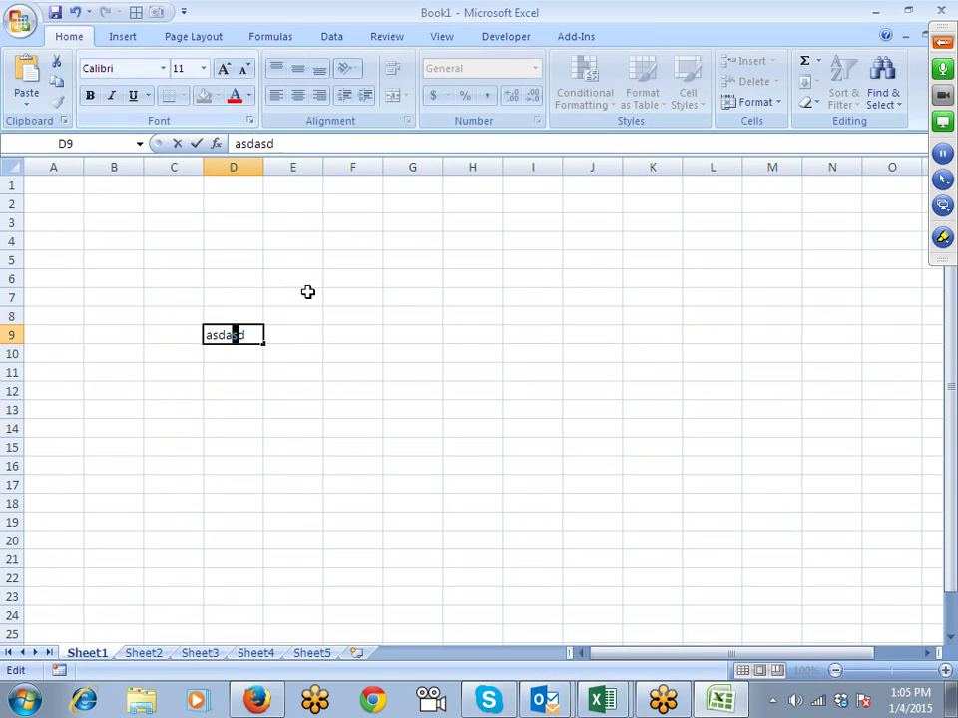
{"action": "left_click", "coordinate": [363, 410]}
{"action": "left_click", "coordinate": [251, 337]}
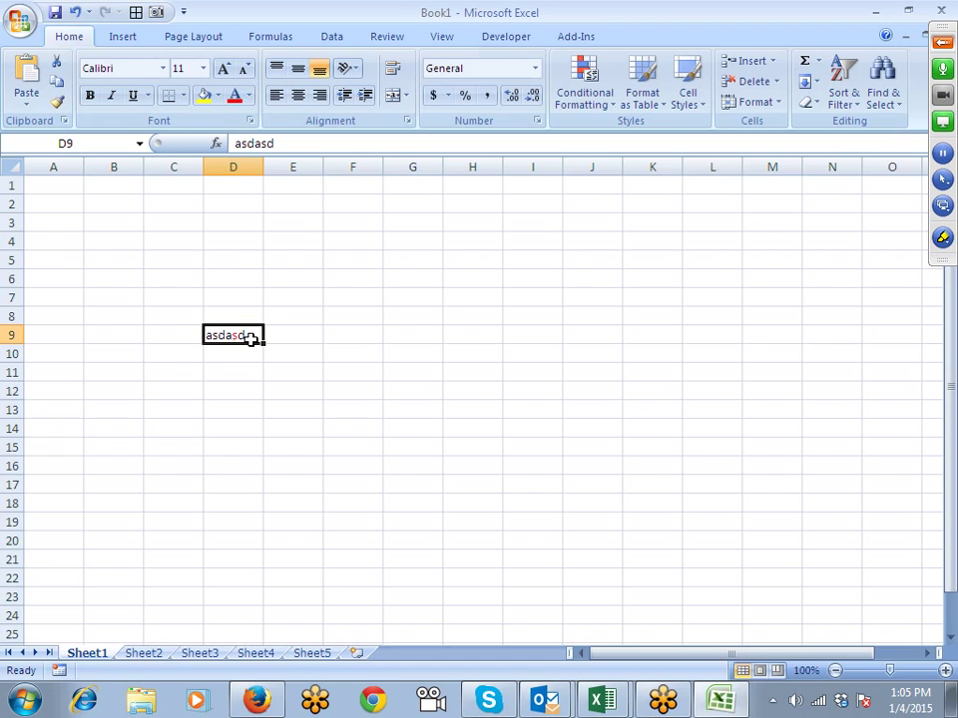
{"action": "key", "text": "Delete"}
Step: Enter 7, 8, 3, 5 and 4 across A2:E2
{"action": "key", "text": "ctrl+Up"}
{"action": "key", "text": "Left"}
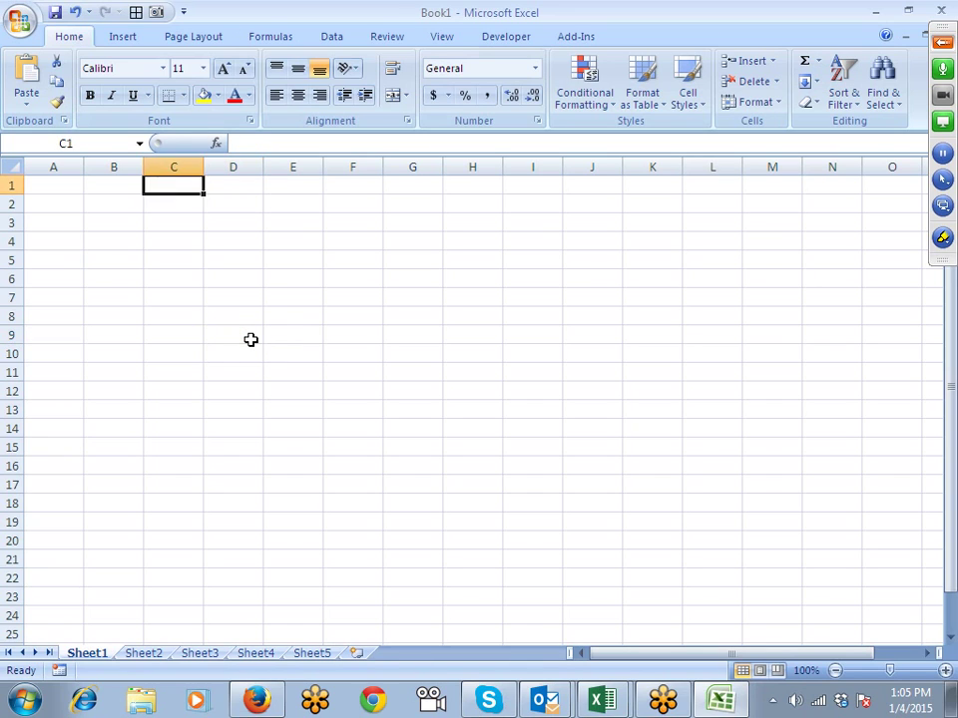
{"action": "key", "text": "Left"}
{"action": "key", "text": "Down"}
{"action": "key", "text": "Down"}
{"action": "key", "text": "Left"}
{"action": "key", "text": "Up"}
{"action": "type", "text": "7"}
{"action": "key", "text": "Tab"}
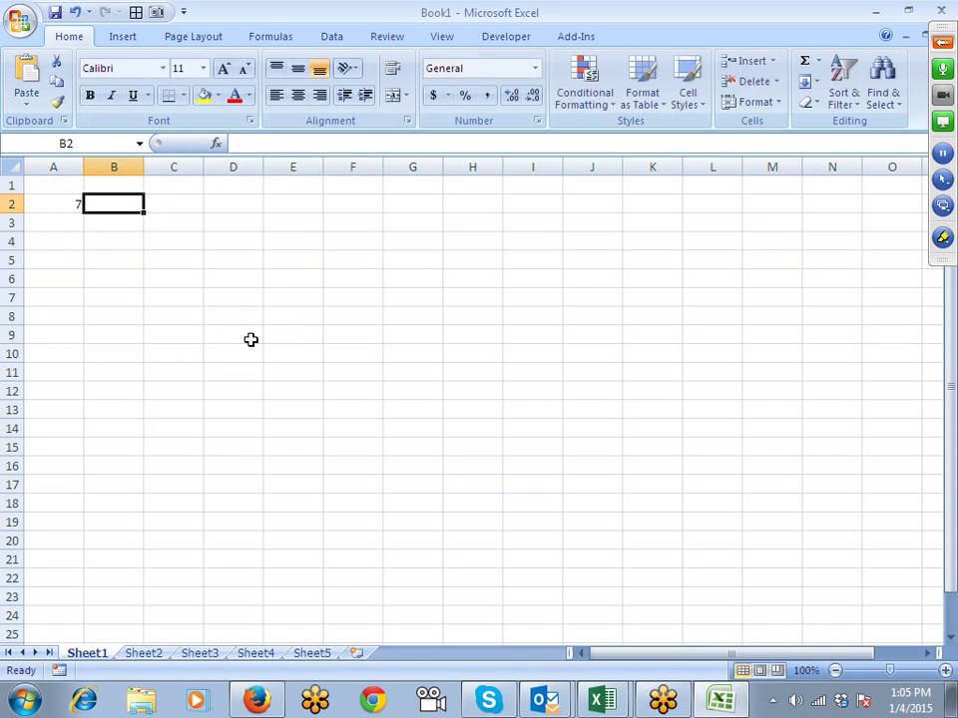
{"action": "type", "text": "8"}
{"action": "key", "text": "Tab"}
{"action": "type", "text": "3"}
{"action": "key", "text": "Tab"}
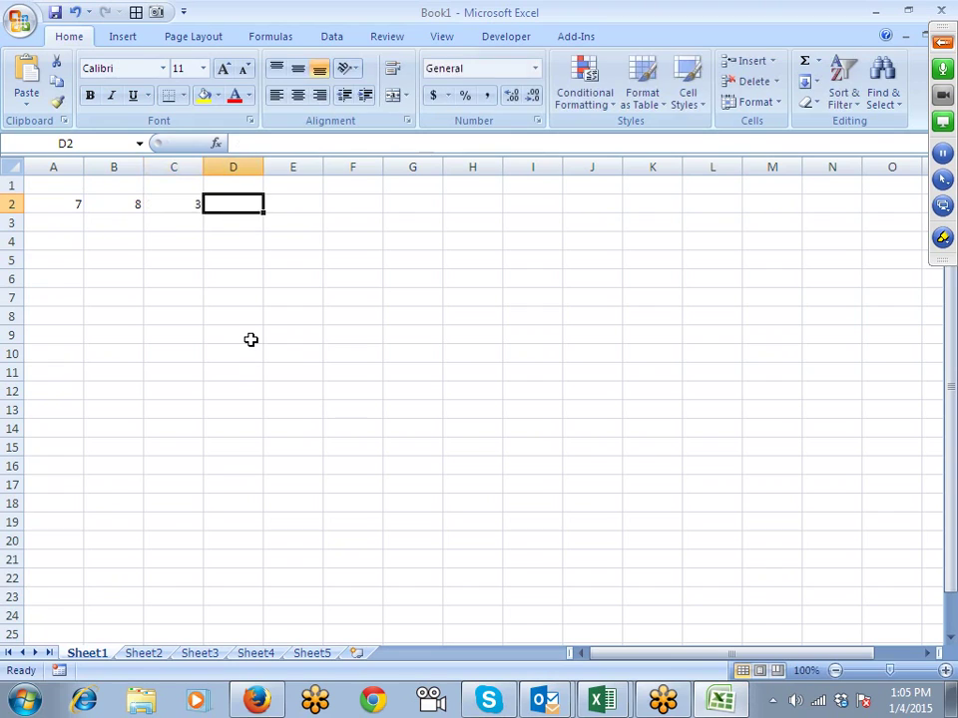
{"action": "type", "text": "5"}
{"action": "key", "text": "Tab"}
{"action": "type", "text": "4"}
{"action": "key", "text": "Tab"}
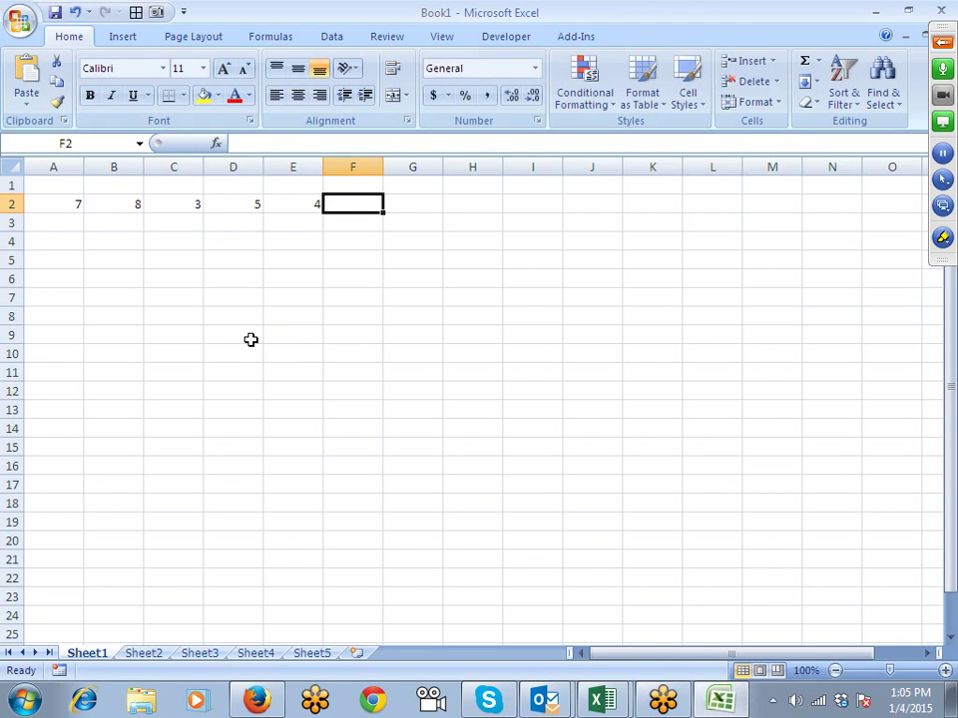
Step: Clear the 4 from E2, leaving the values in A2:D2
{"action": "key", "text": "Left"}
{"action": "key", "text": "Left"}
{"action": "key", "text": "Right"}
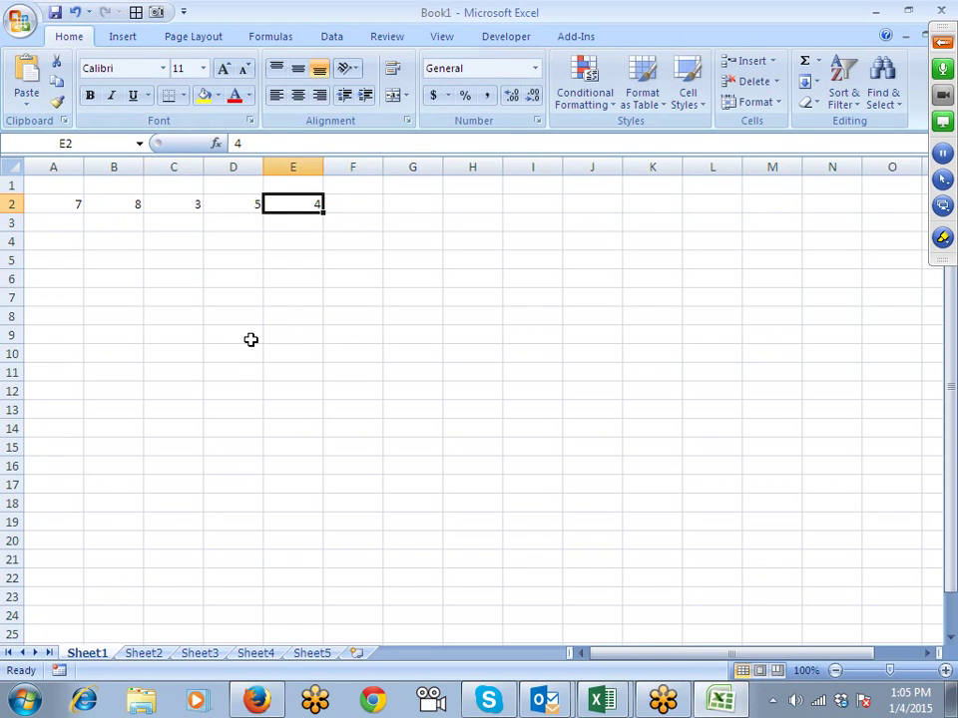
{"action": "key", "text": "shift+Home"}
{"action": "key", "text": "Right"}
{"action": "key", "text": "Left"}
{"action": "key", "text": "Delete"}
Step: Enlarge row 2 and column E, then enter =REPT("|",A2)&CHAR(10) in E2
{"action": "left_click_drag", "start_coordinate": [10, 213], "coordinate": [10, 251]}
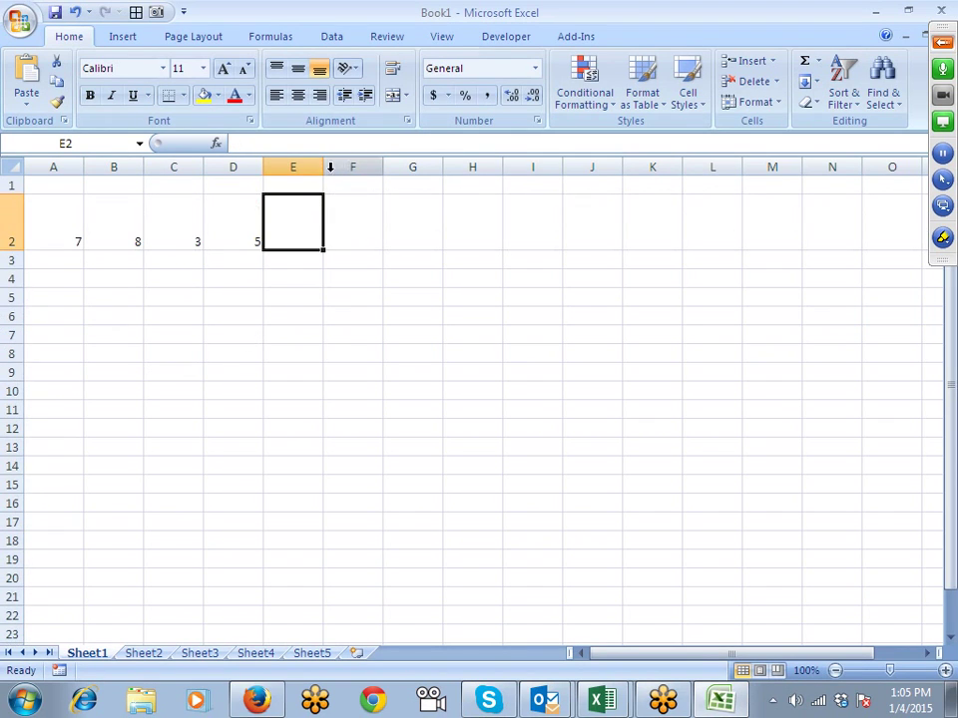
{"action": "left_click_drag", "start_coordinate": [323, 166], "coordinate": [509, 207]}
{"action": "type", "text": "=re"}
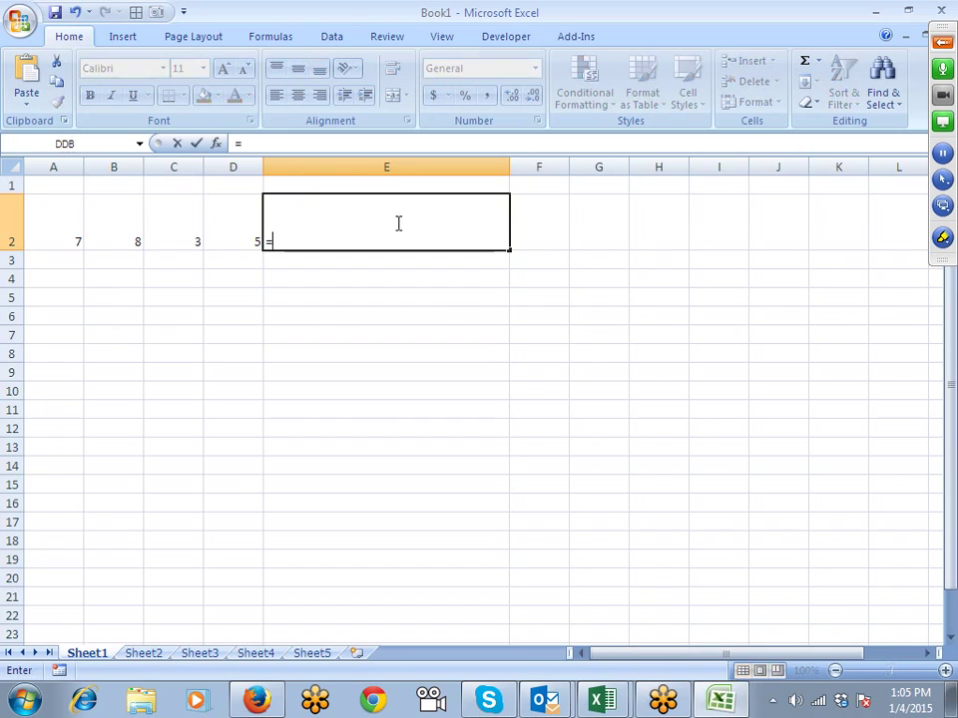
{"action": "key", "text": "Down"}
{"action": "key", "text": "Down"}
{"action": "key", "text": "Tab"}
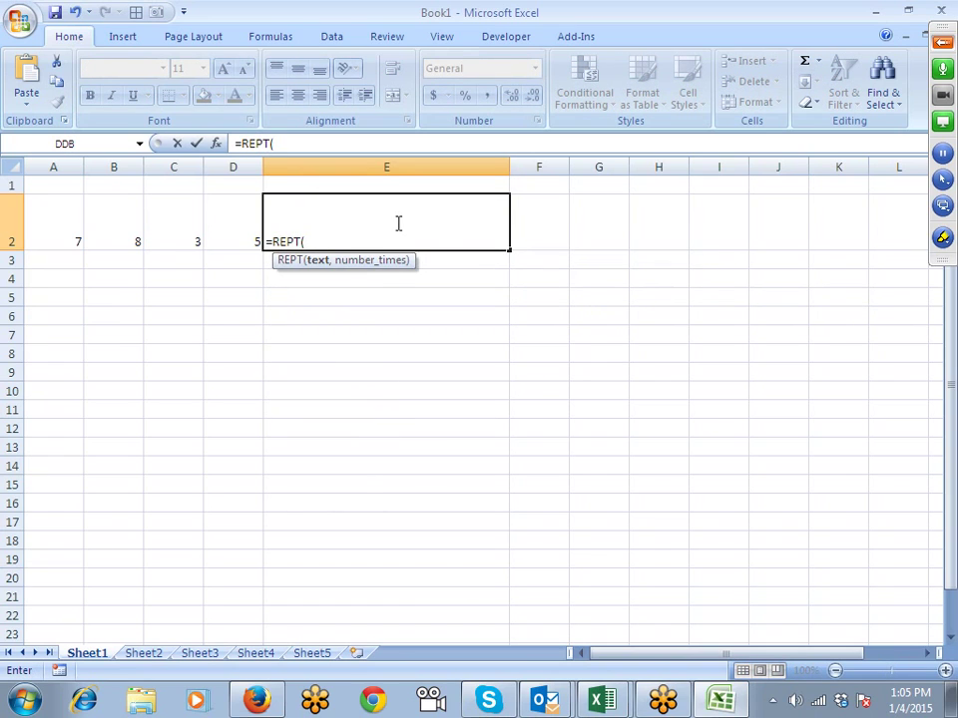
{"action": "type", "text": "\"|\","}
{"action": "key", "text": "Left"}
{"action": "key", "text": "Left"}
{"action": "key", "text": "Left"}
{"action": "key", "text": "Left"}
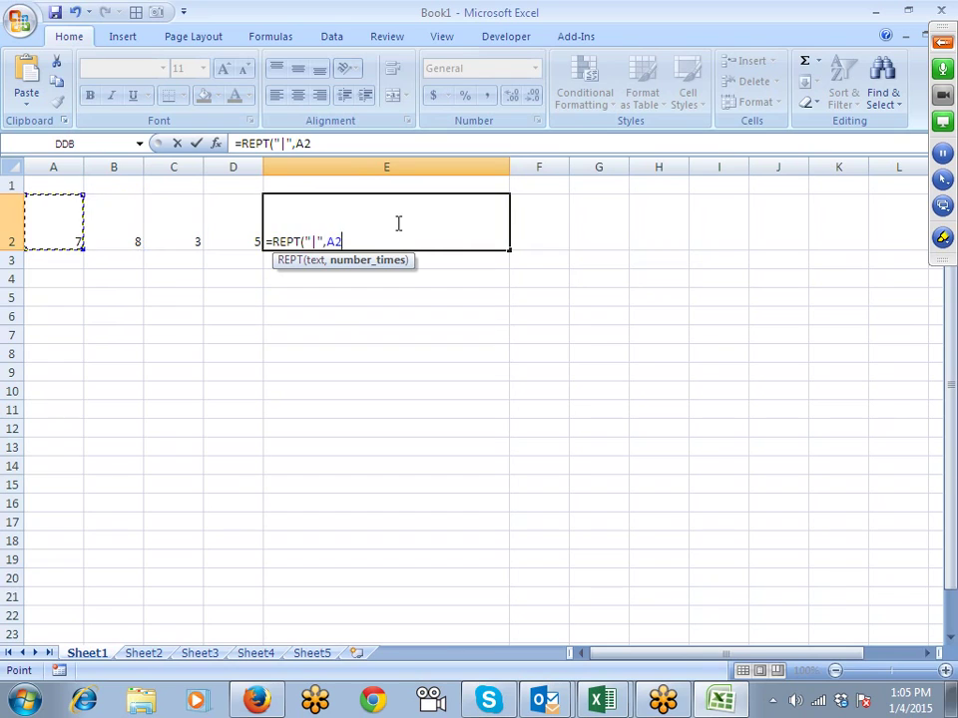
{"action": "type", "text": ")"}
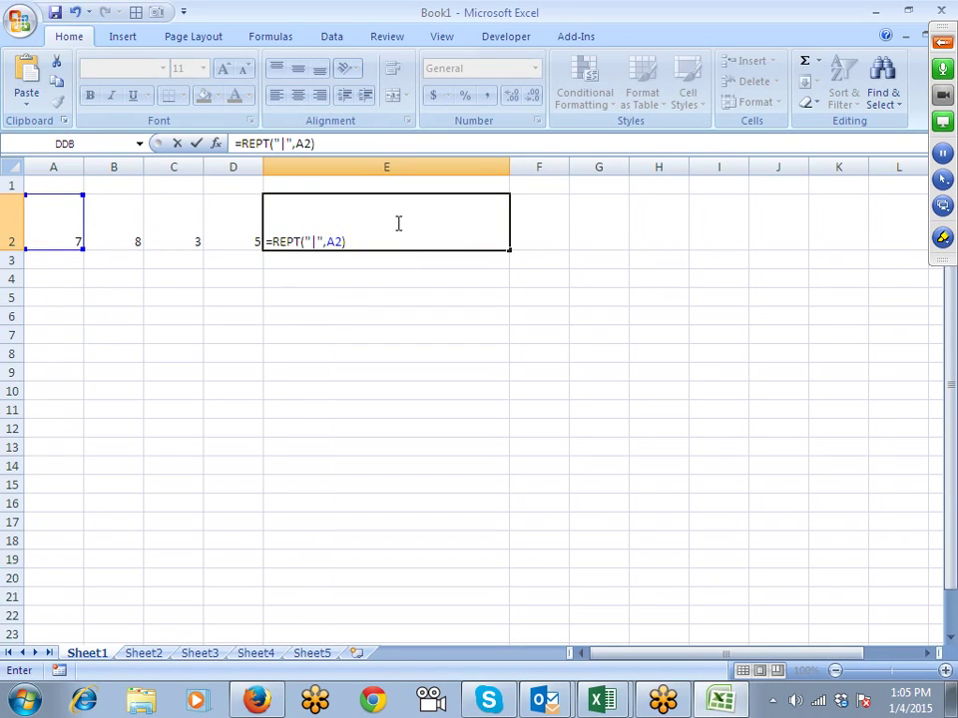
{"action": "type", "text": "&"}
{"action": "type", "text": "ch"}
{"action": "key", "text": "Tab"}
{"action": "type", "text": "10"}
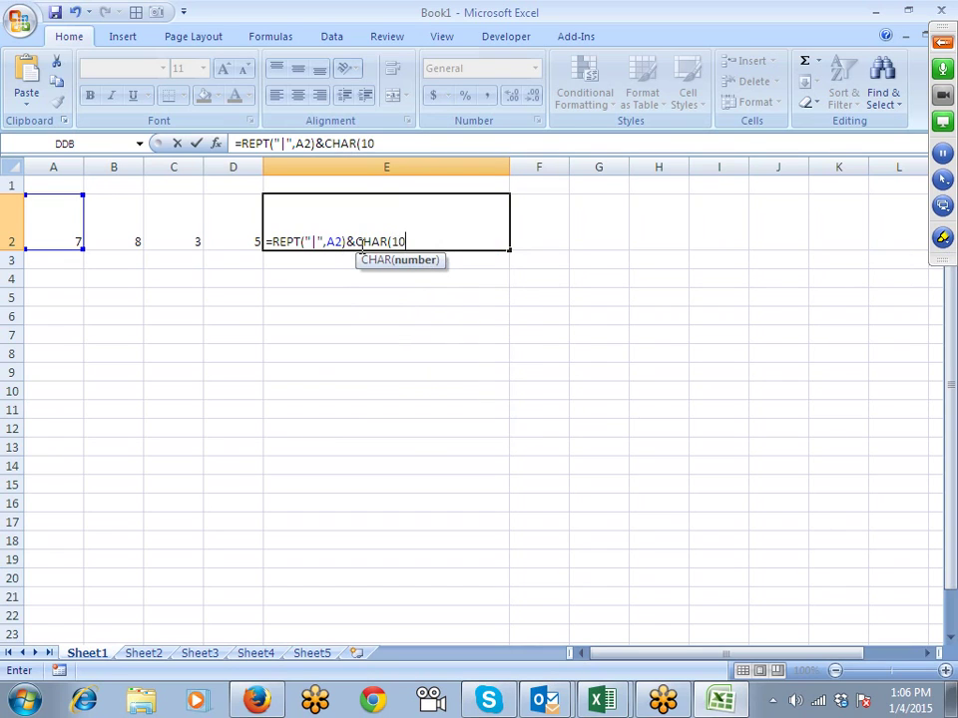
{"action": "type", "text": ")"}
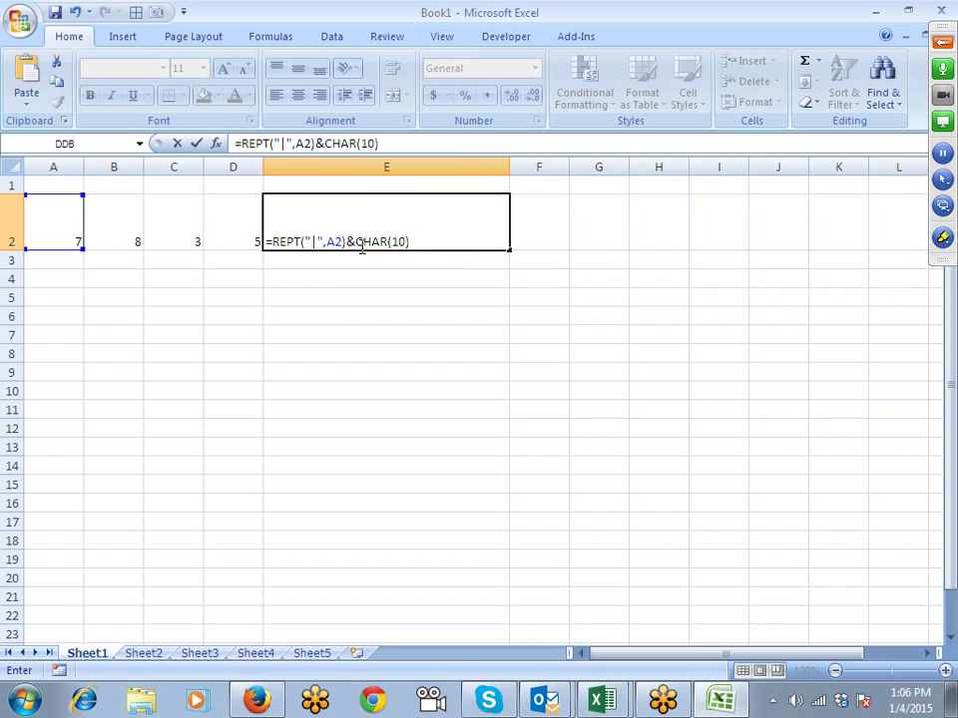
{"action": "left_click", "coordinate": [361, 247]}
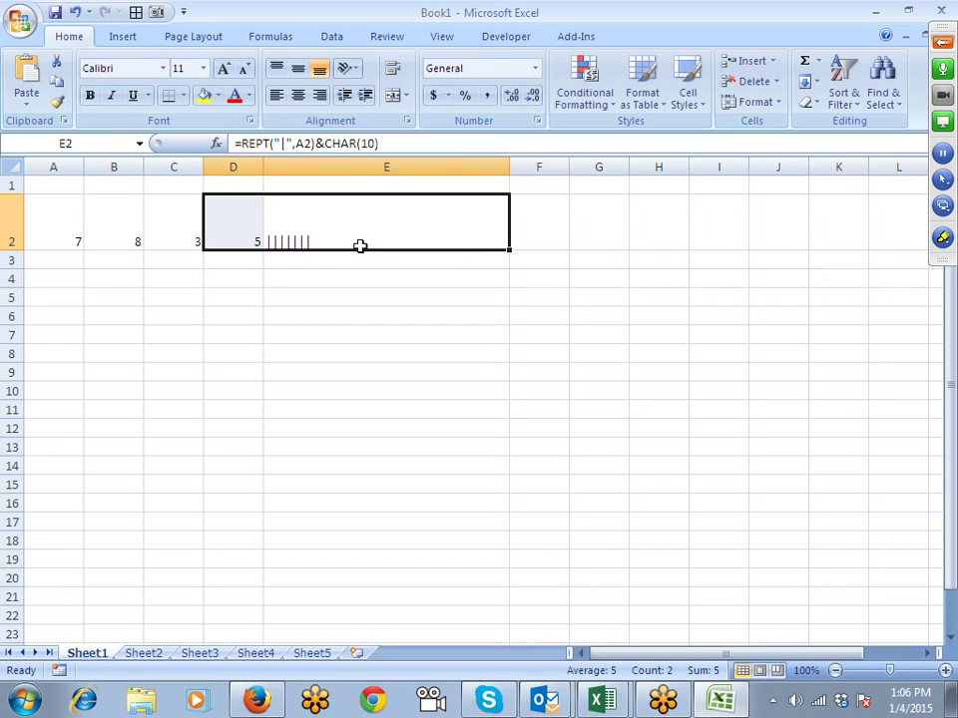
Step: Copy the bar term and append a second copy referencing B2 to E2's formula
{"action": "left_click", "coordinate": [360, 245]}
{"action": "left_click_drag", "start_coordinate": [378, 144], "coordinate": [235, 143]}
{"action": "left_click_drag", "start_coordinate": [382, 144], "coordinate": [242, 144]}
{"action": "key", "text": "ctrl+c"}
{"action": "left_click", "coordinate": [409, 144]}
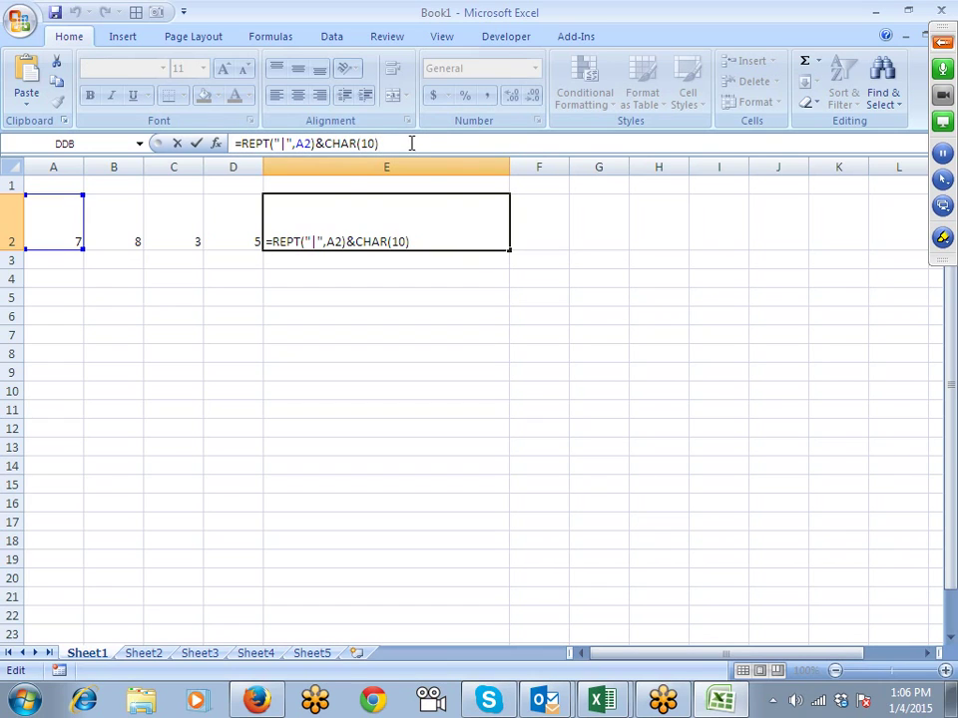
{"action": "type", "text": "&"}
{"action": "key", "text": "ctrl+v"}
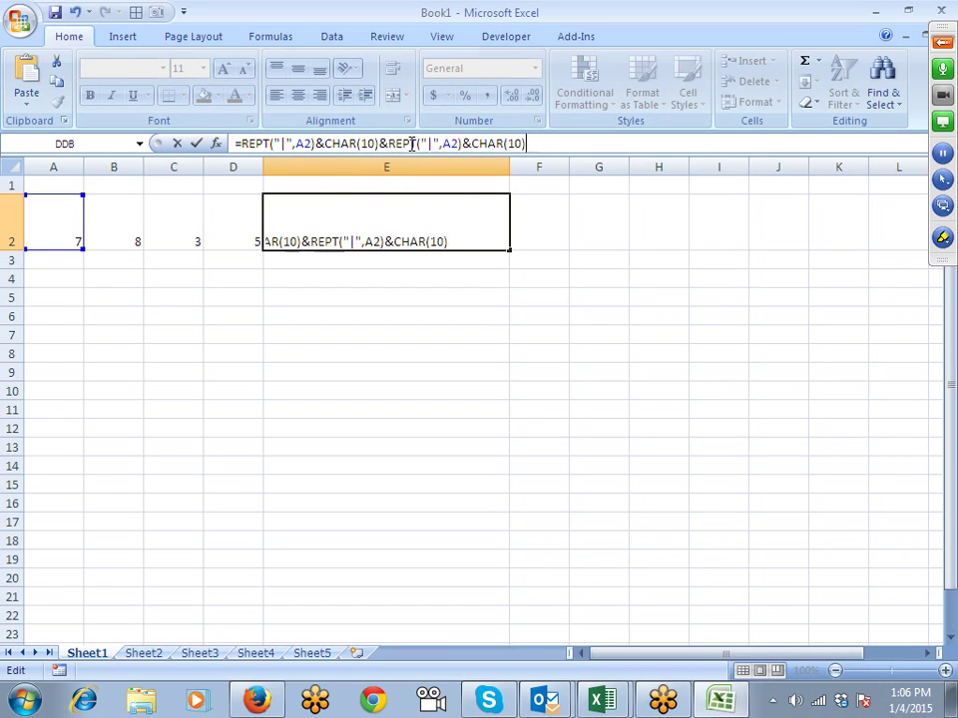
{"action": "left_click", "coordinate": [443, 143]}
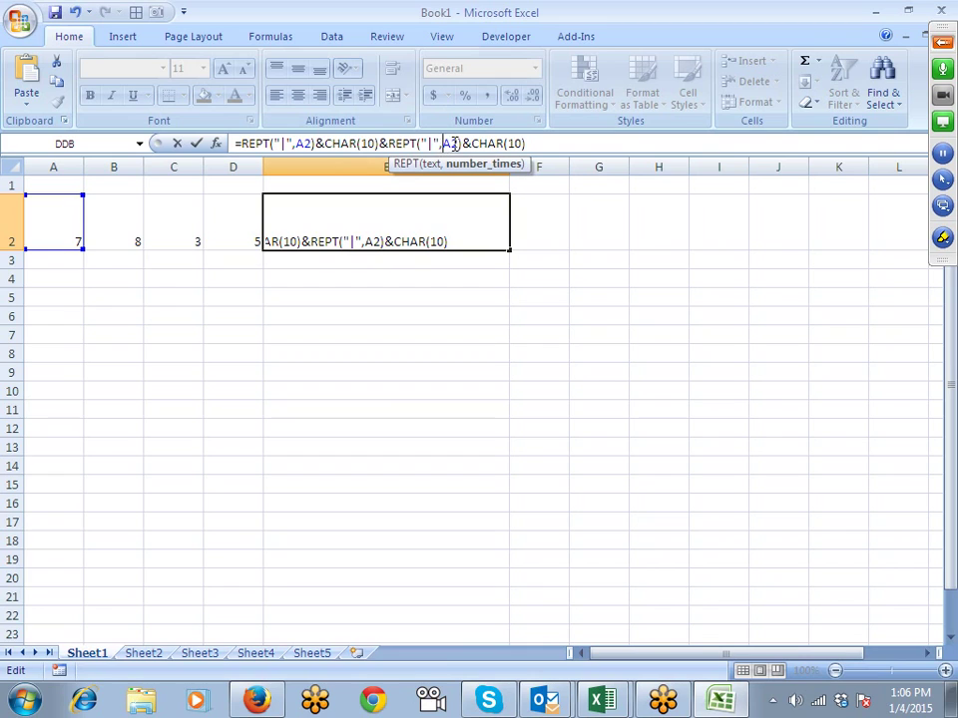
{"action": "key", "text": "Delete"}
{"action": "type", "text": "b"}
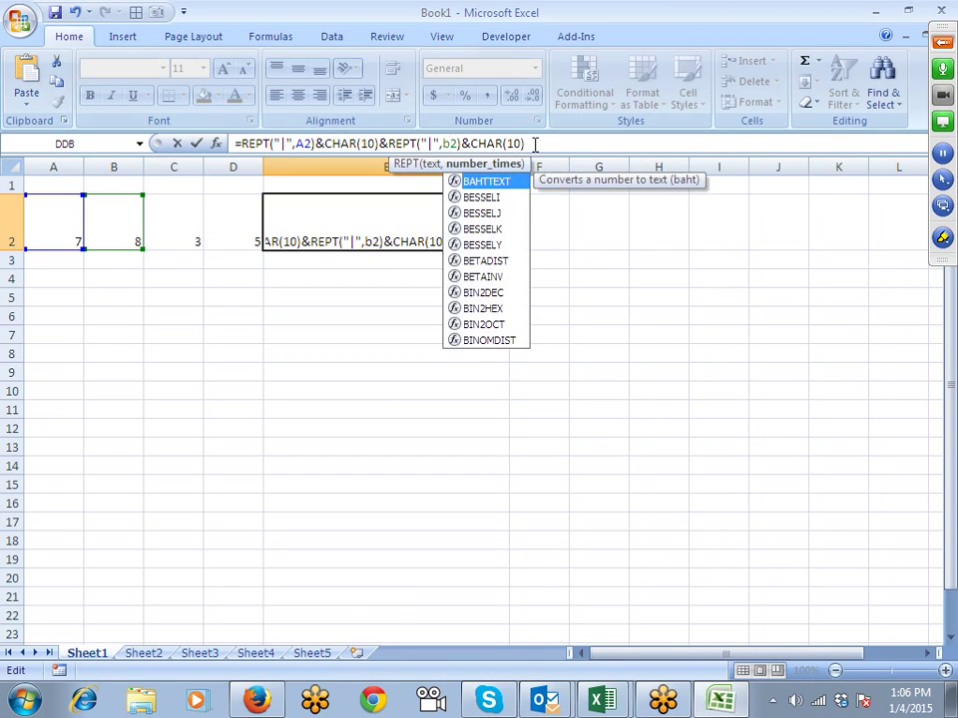
{"action": "left_click", "coordinate": [550, 142]}
Step: Append a third bar term referencing C2
{"action": "type", "text": "&"}
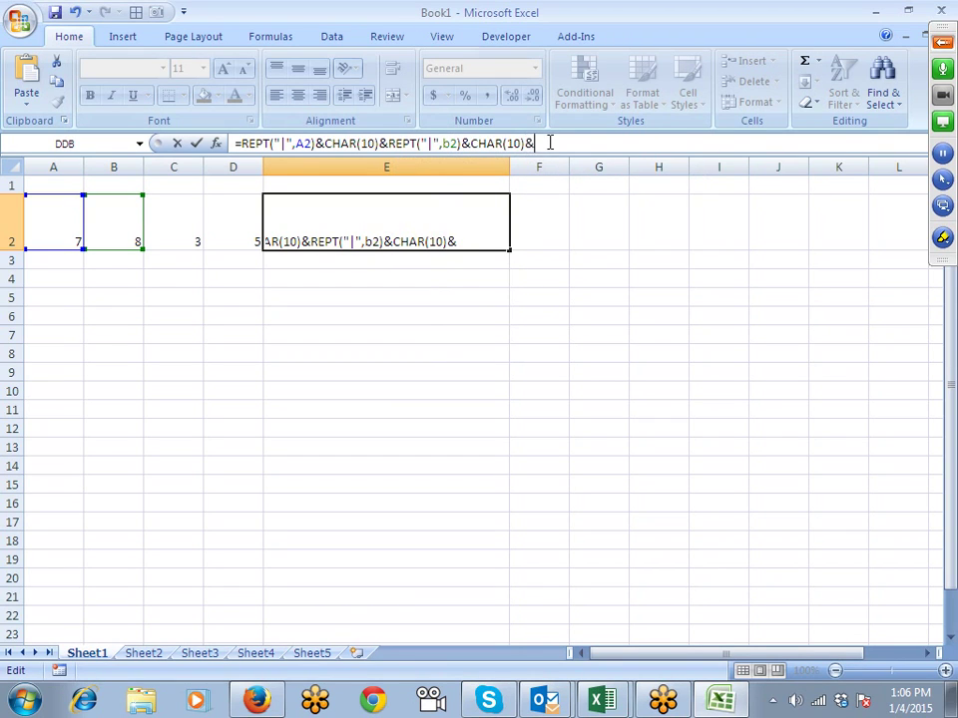
{"action": "key", "text": "ctrl+v"}
{"action": "left_click", "coordinate": [604, 145]}
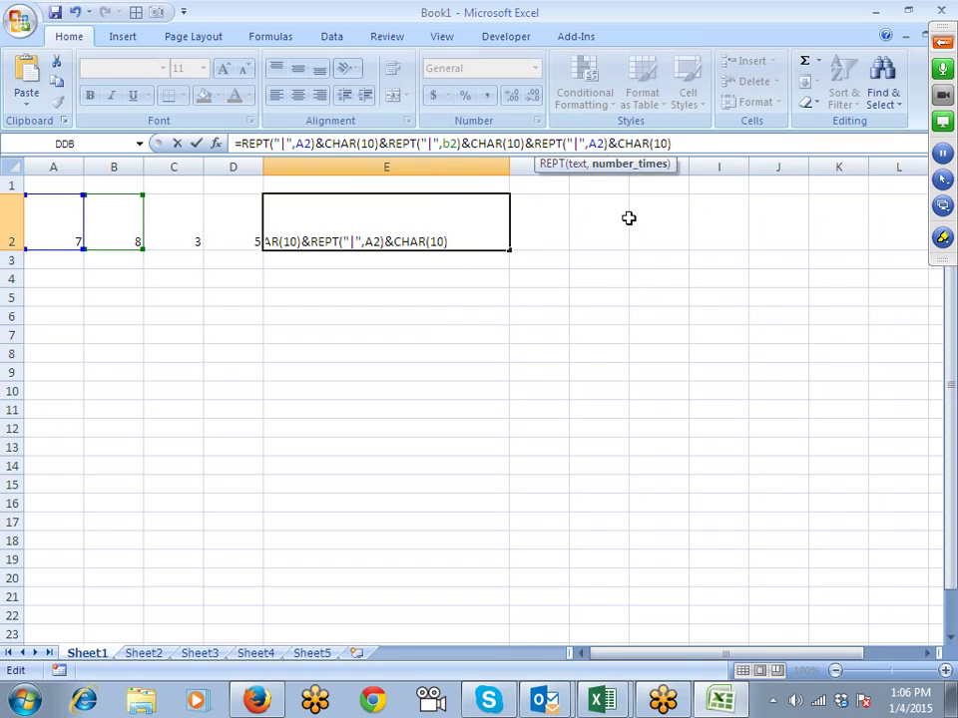
{"action": "key", "text": "Delete"}
{"action": "type", "text": "c"}
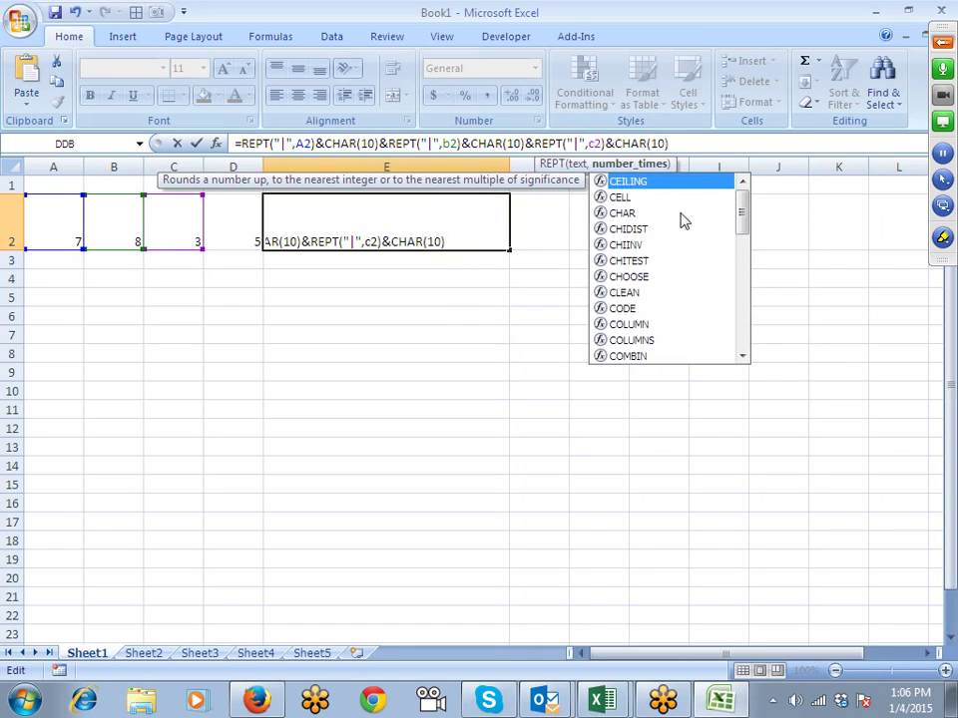
{"action": "left_click", "coordinate": [702, 146]}
Step: Append a fourth bar term referencing D2 and enter the finished formula in E2
{"action": "type", "text": "&"}
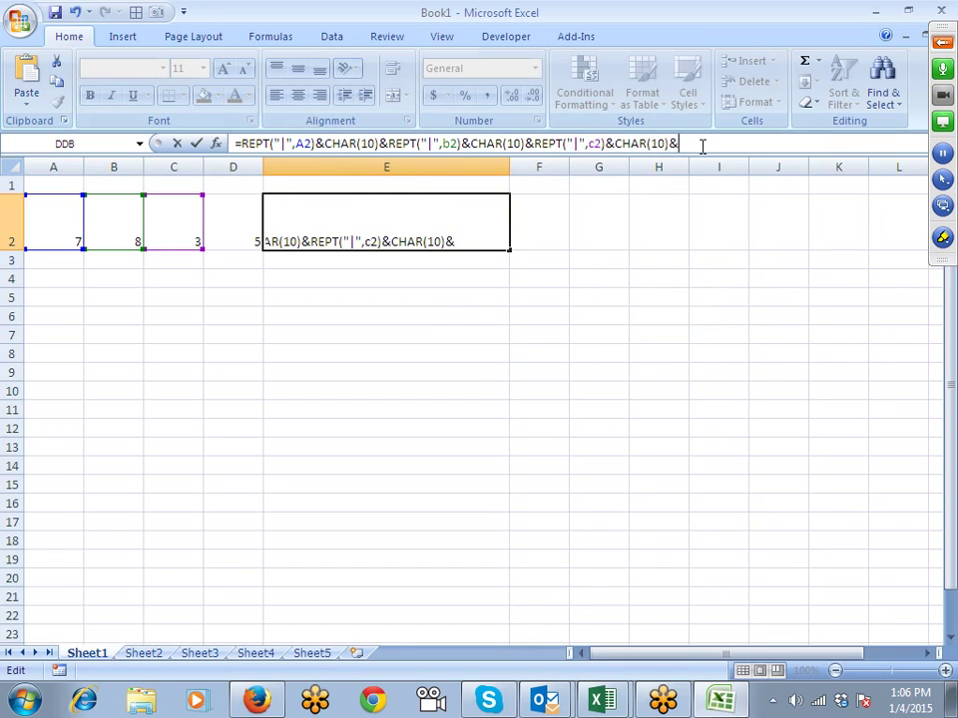
{"action": "key", "text": "ctrl+v"}
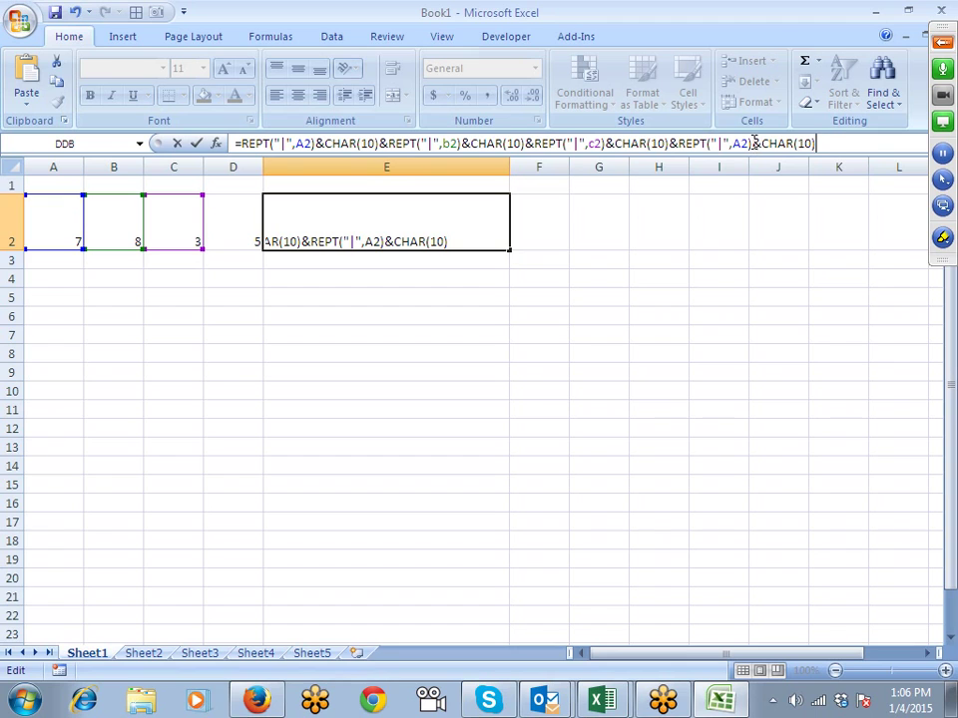
{"action": "left_click", "coordinate": [746, 146]}
{"action": "key", "text": "BackSpace"}
{"action": "type", "text": "d"}
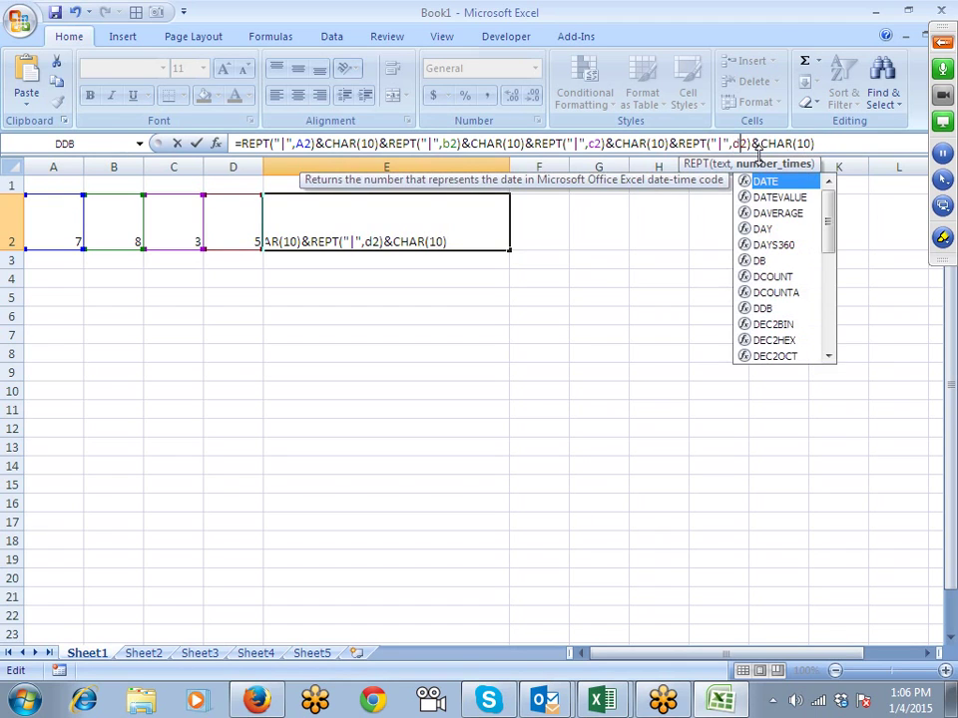
{"action": "key", "text": "Return"}
{"action": "key", "text": "Up"}
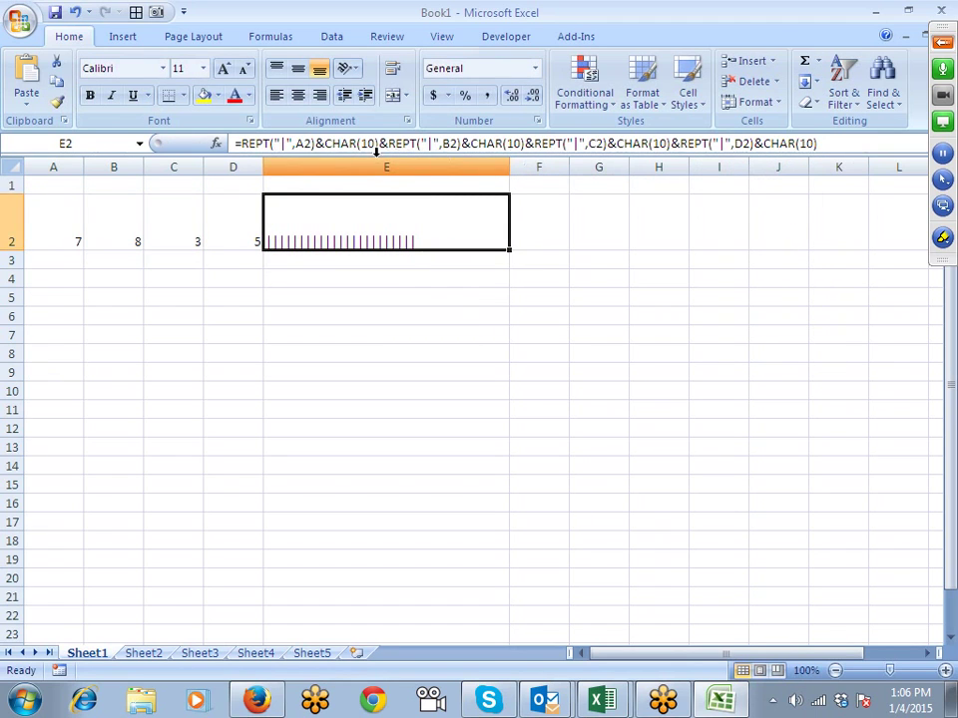
Step: Review the REPT and CHAR(10) parts of E2's formula and confirm it unchanged
{"action": "left_click", "coordinate": [319, 145]}
{"action": "left_click_drag", "start_coordinate": [315, 145], "coordinate": [262, 144]}
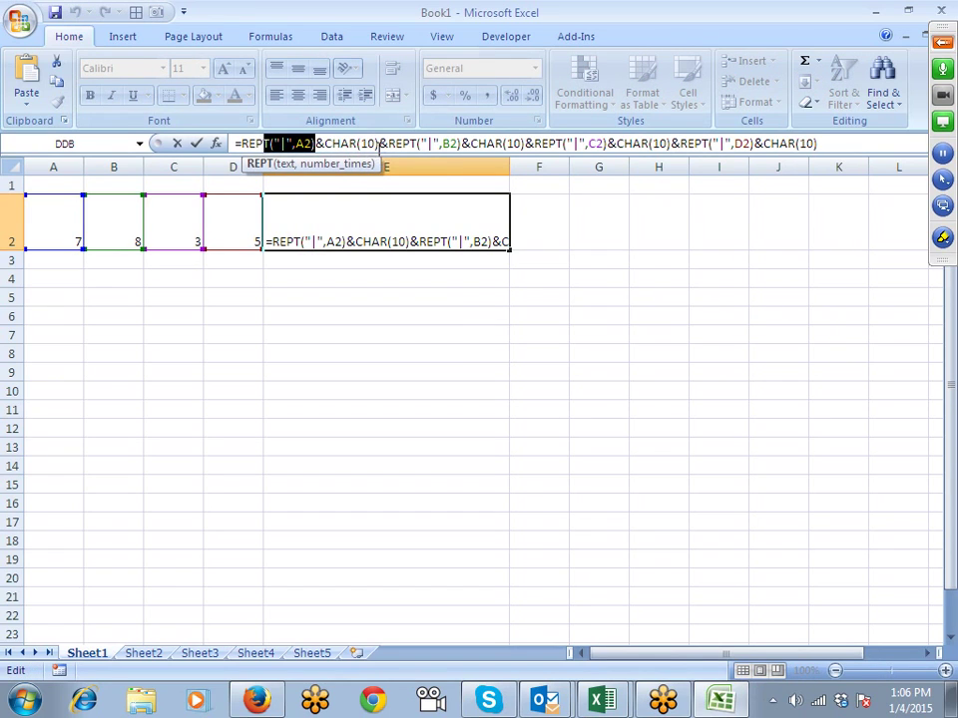
{"action": "left_click", "coordinate": [378, 144]}
{"action": "left_click_drag", "start_coordinate": [378, 143], "coordinate": [326, 146]}
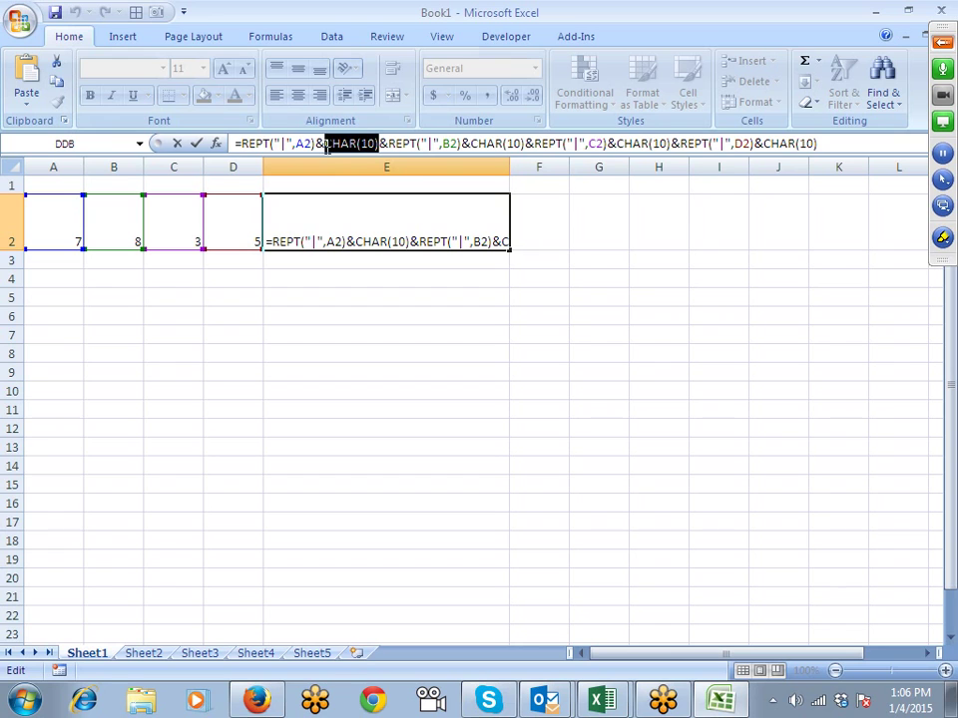
{"action": "key", "text": "Return"}
{"action": "key", "text": "Up"}
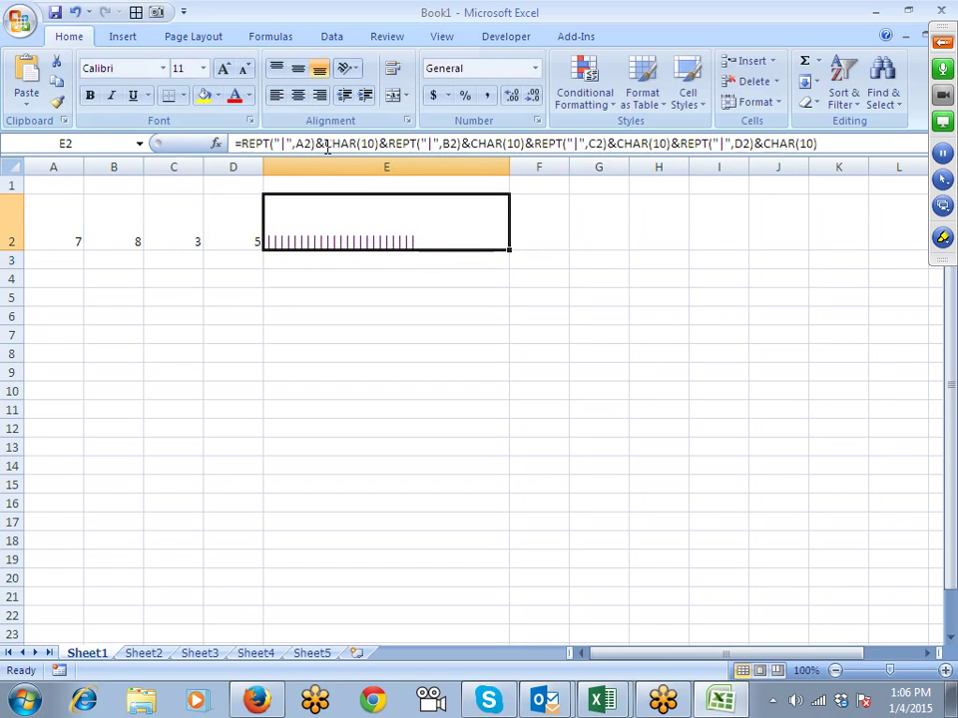
Step: Set E2's font to Britannic Bold
{"action": "left_click", "coordinate": [163, 67]}
{"action": "scroll", "coordinate": [158, 382], "scroll_direction": "down", "scroll_amount": 3}
{"action": "scroll", "coordinate": [153, 390], "scroll_direction": "down", "scroll_amount": 3}
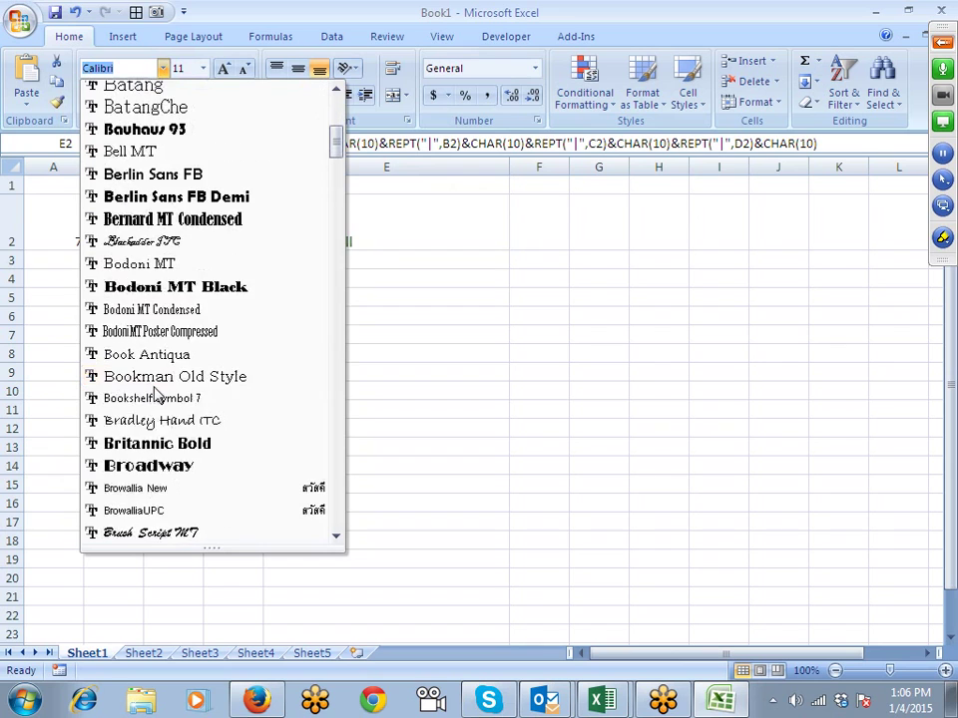
{"action": "left_click", "coordinate": [160, 443]}
{"action": "left_click", "coordinate": [310, 389]}
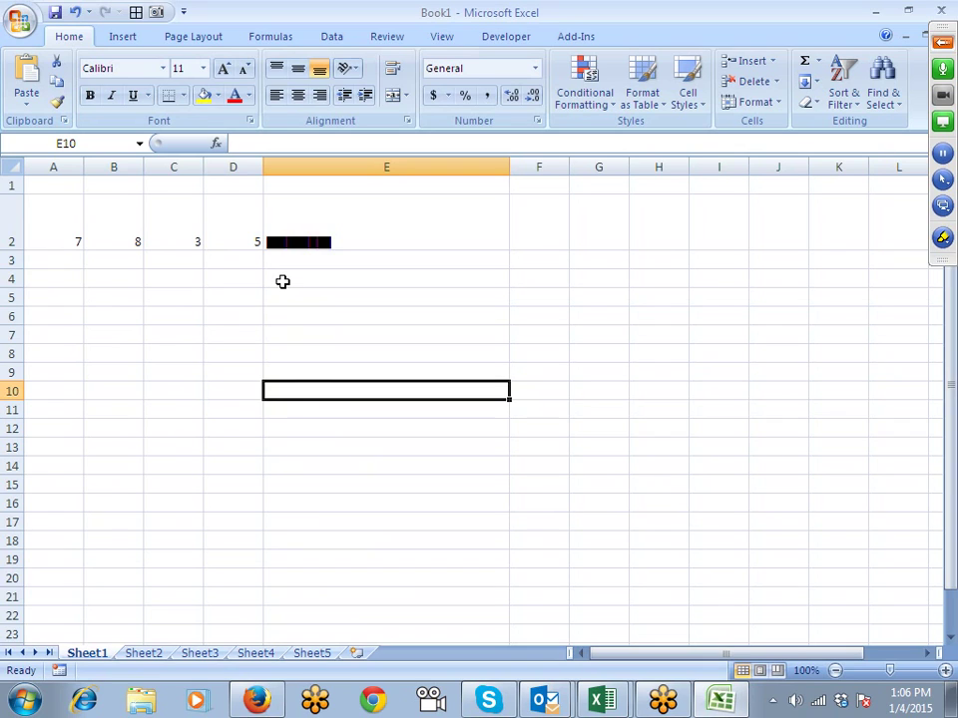
{"action": "key", "text": "Up"}
{"action": "key", "text": "Up"}
{"action": "key", "text": "Up"}
{"action": "key", "text": "Up"}
{"action": "key", "text": "Up"}
{"action": "key", "text": "Up"}
{"action": "key", "text": "Up"}
{"action": "key", "text": "Up"}
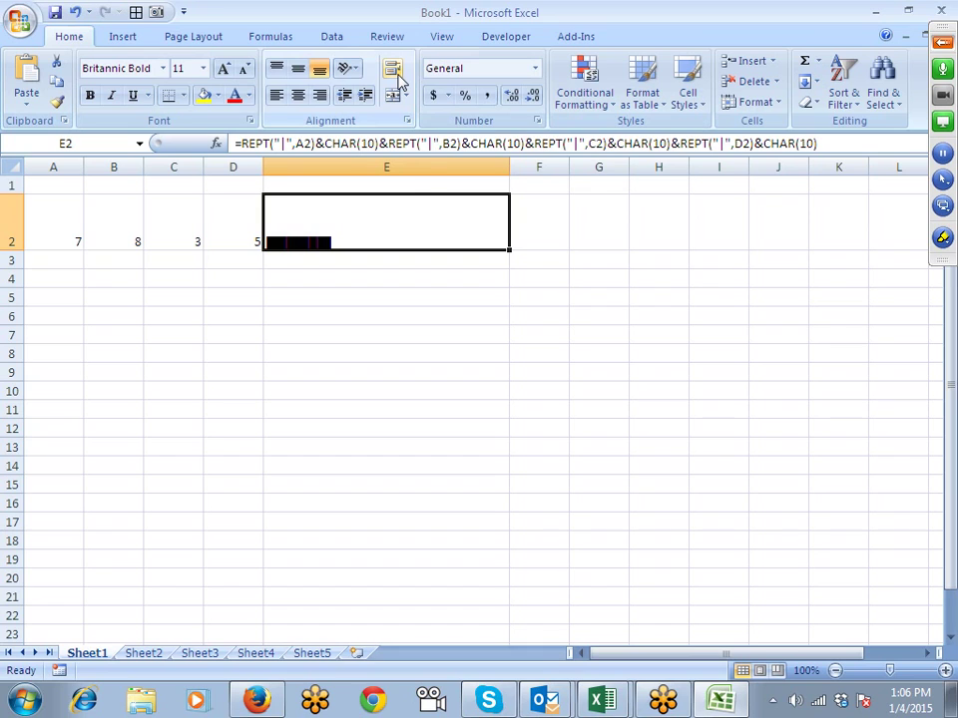
Step: Wrap E2's text and make row 2 taller so all four bars show
{"action": "left_click", "coordinate": [396, 78]}
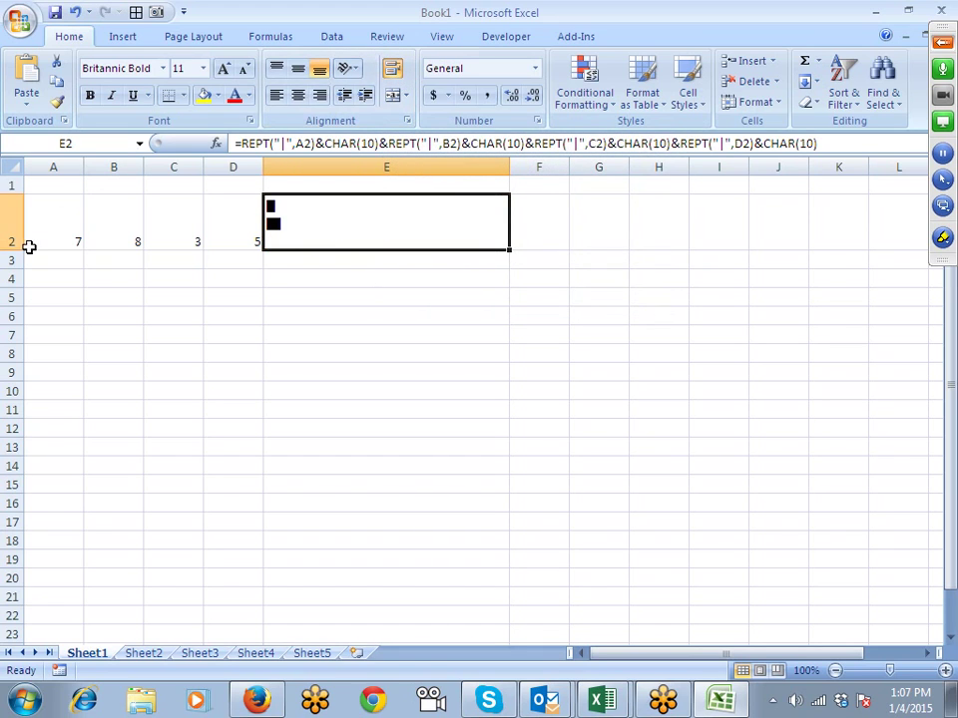
{"action": "left_click_drag", "start_coordinate": [15, 249], "coordinate": [16, 285]}
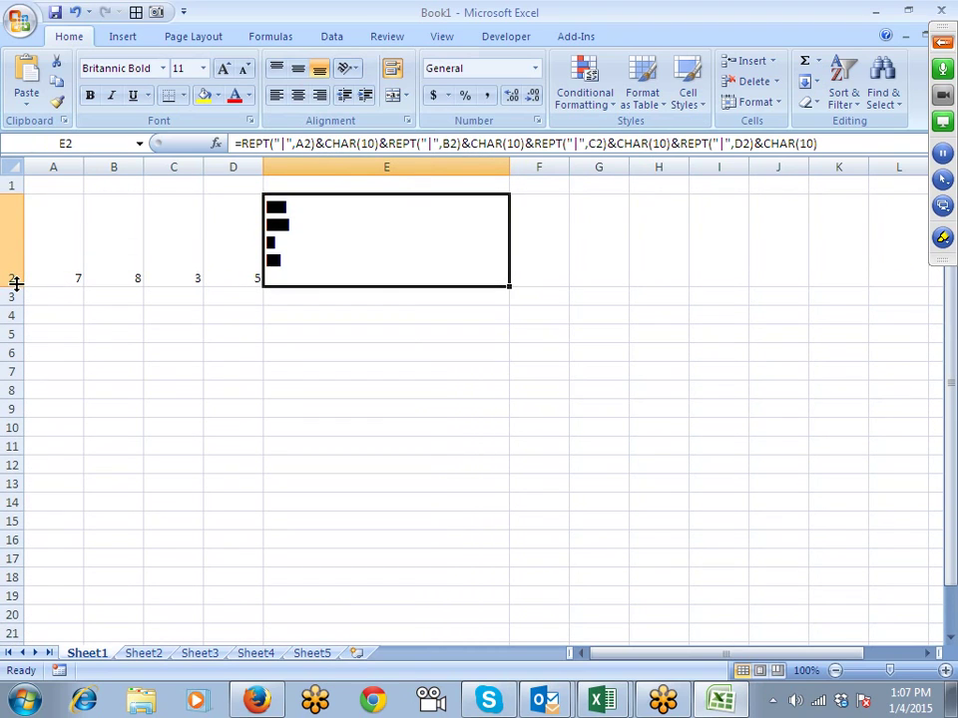
{"action": "left_click", "coordinate": [174, 371]}
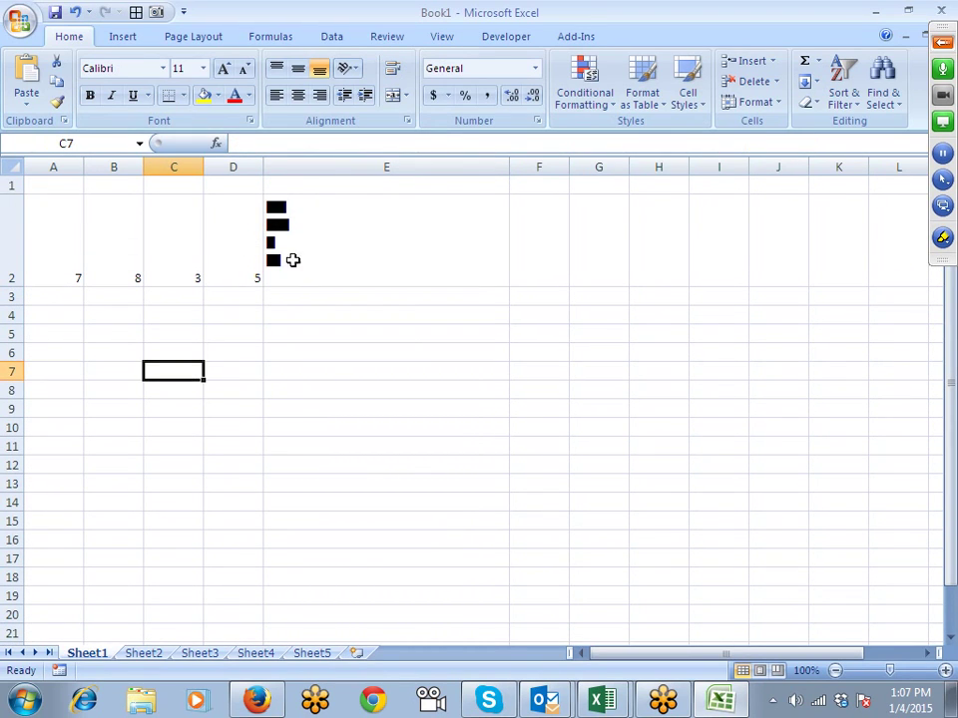
Step: Change C2 to 5 and reselect the chart cell E2
{"action": "left_click", "coordinate": [171, 269]}
{"action": "type", "text": "5"}
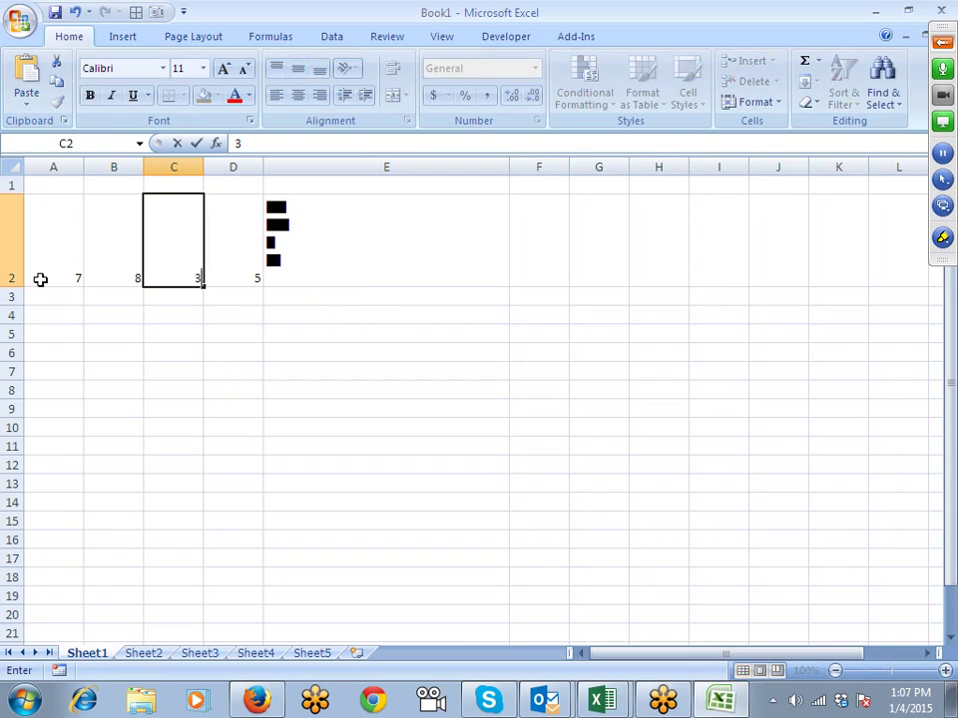
{"action": "key", "text": "Escape"}
{"action": "type", "text": "5"}
{"action": "key", "text": "Return"}
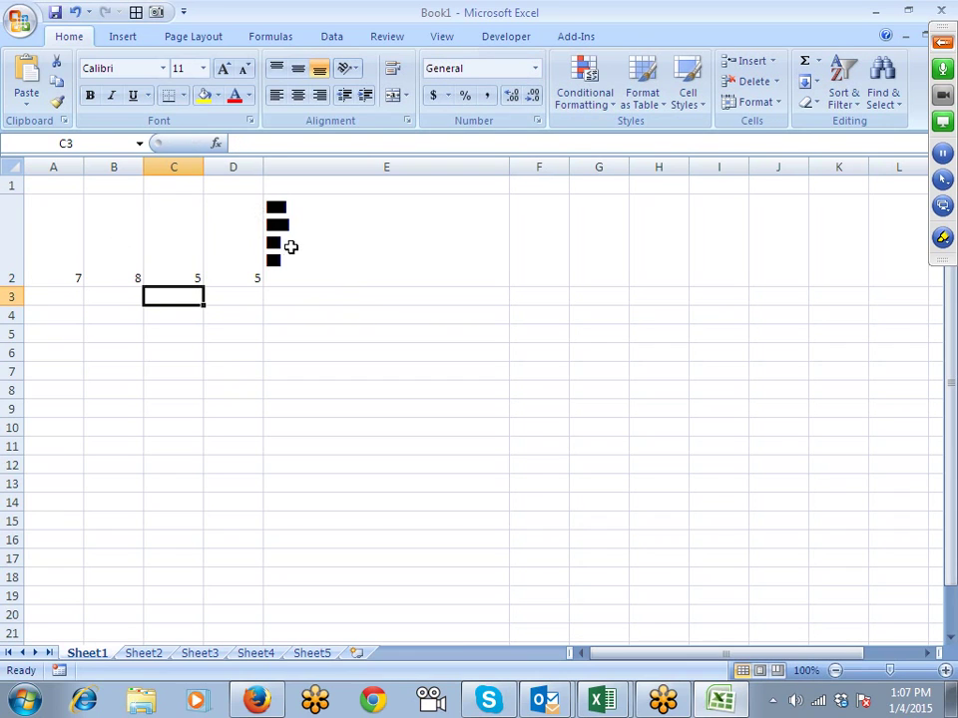
{"action": "left_click", "coordinate": [289, 246]}
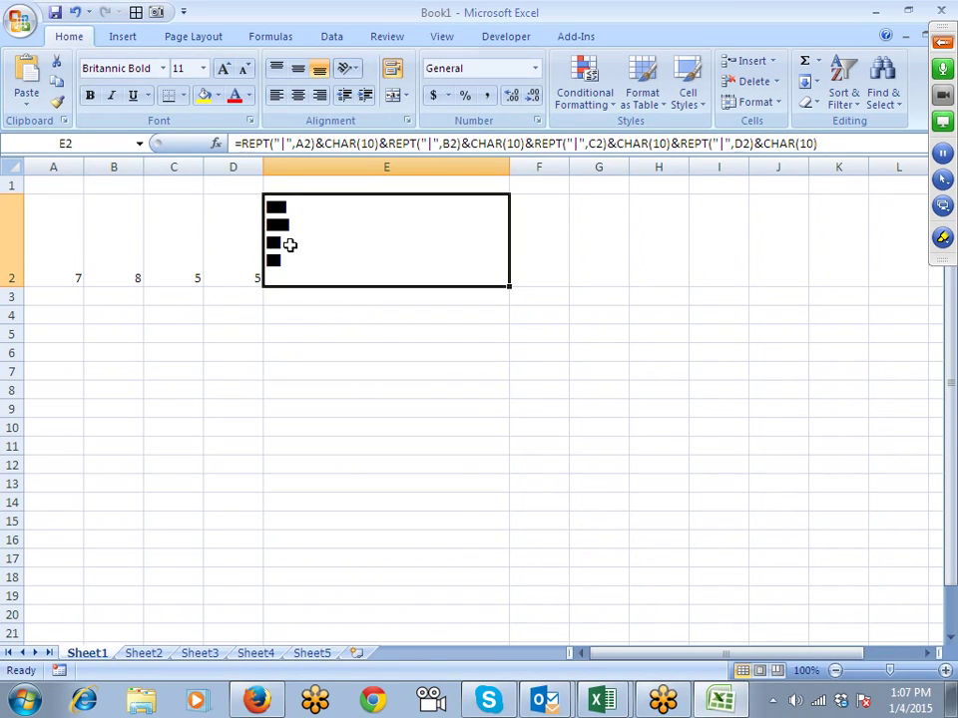
Step: Rotate E2's text to 90 degrees so the bars stand vertically
{"action": "left_click", "coordinate": [350, 68]}
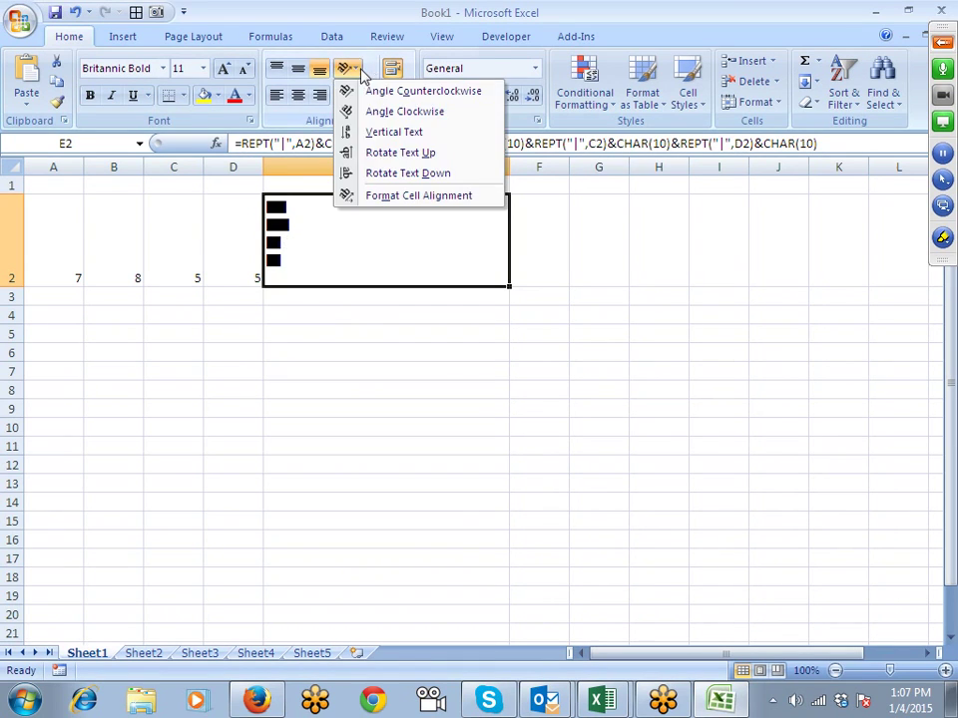
{"action": "left_click", "coordinate": [372, 175]}
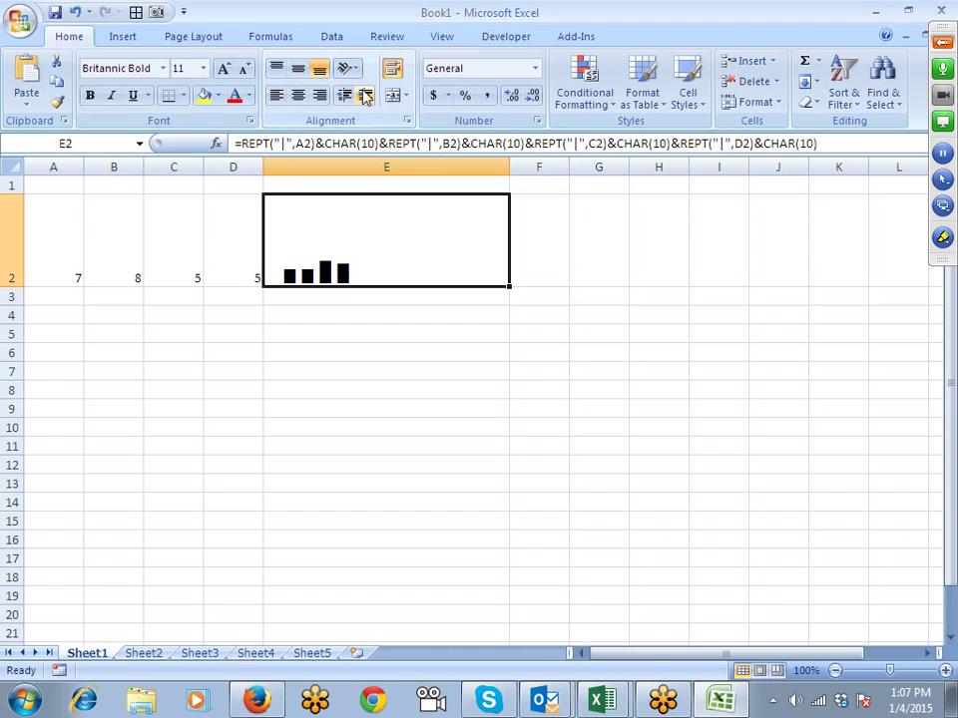
{"action": "left_click", "coordinate": [407, 121]}
{"action": "left_click_drag", "start_coordinate": [754, 198], "coordinate": [755, 97]}
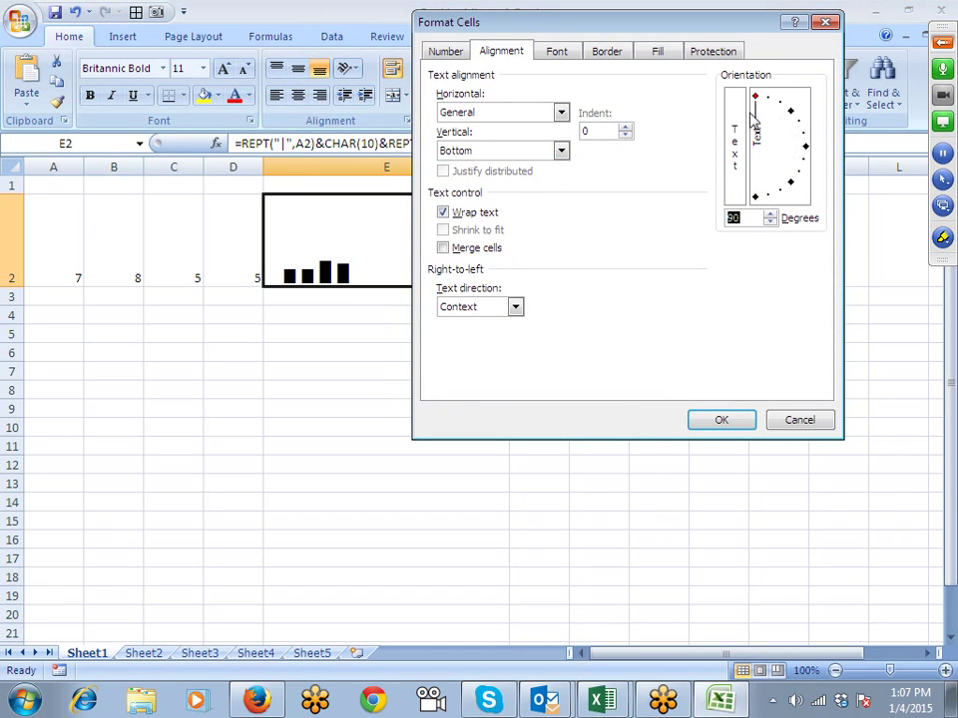
{"action": "left_click", "coordinate": [727, 417]}
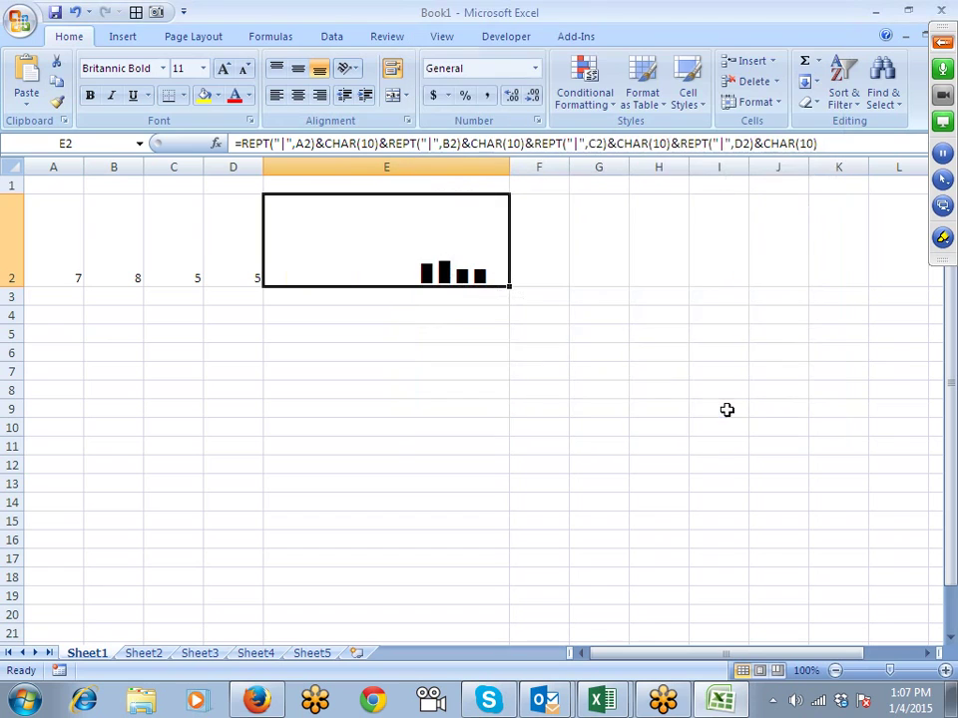
Step: Align E2's bars left and color them light green
{"action": "left_click", "coordinate": [534, 342]}
{"action": "left_click", "coordinate": [404, 233]}
{"action": "left_click", "coordinate": [276, 94]}
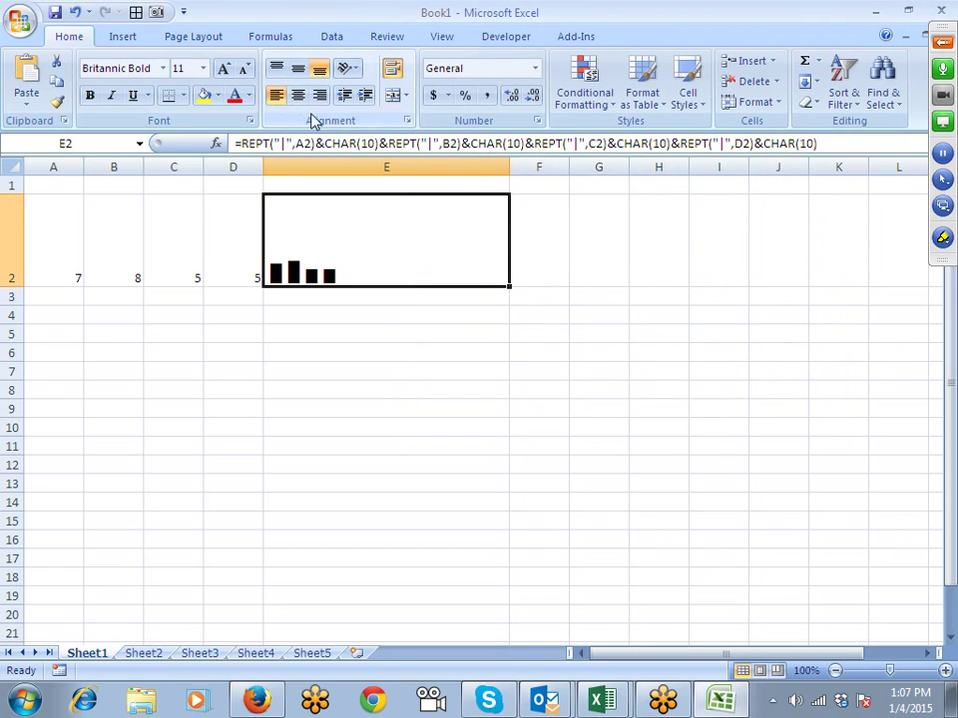
{"action": "left_click", "coordinate": [240, 98]}
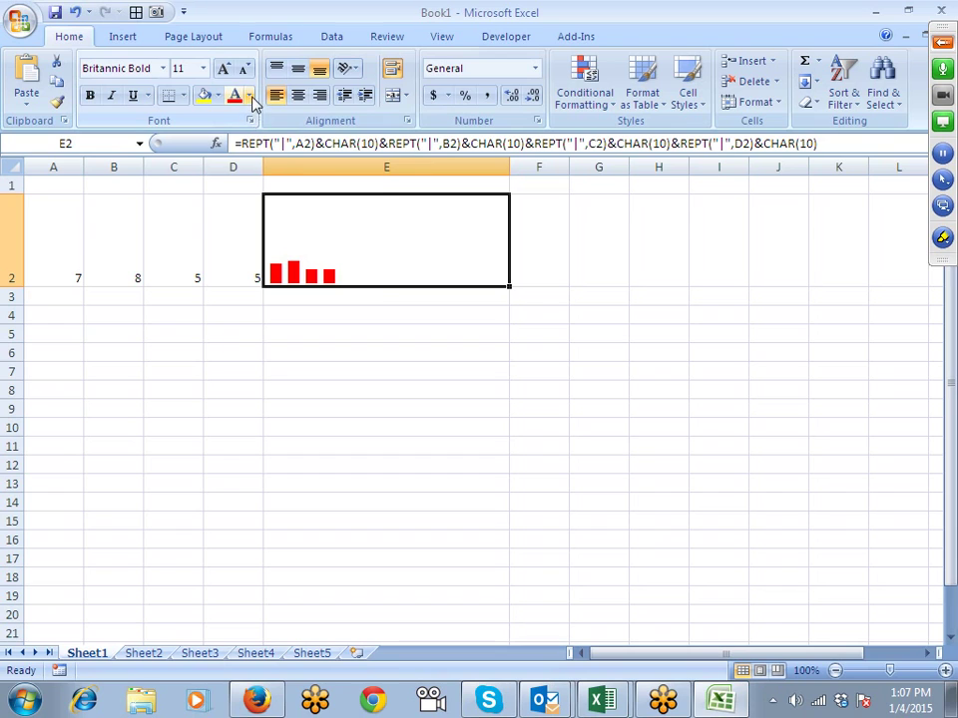
{"action": "left_click", "coordinate": [250, 96]}
{"action": "left_click", "coordinate": [297, 259]}
{"action": "left_click", "coordinate": [218, 349]}
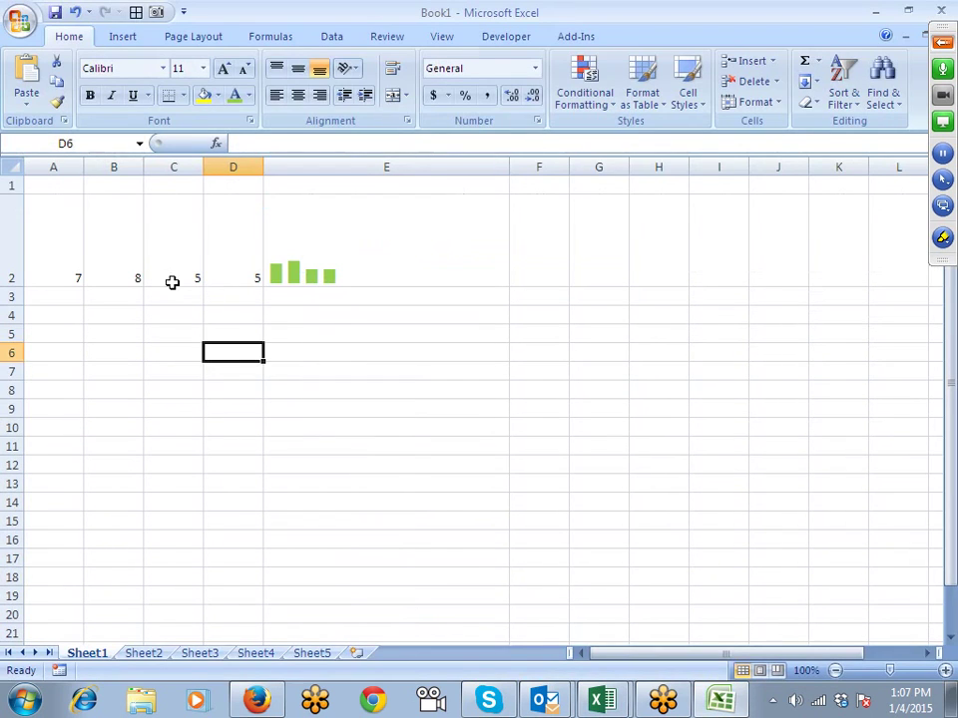
Step: Enter -8 in B2 to show #VALUE! in E2, then undo so B2 reads 8
{"action": "left_click", "coordinate": [93, 267]}
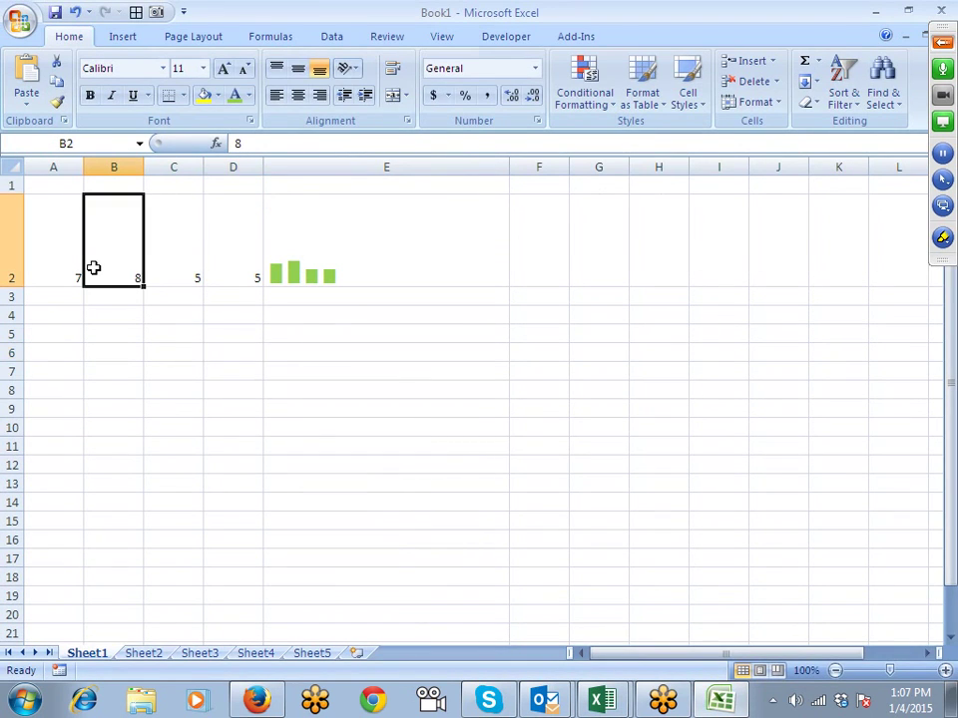
{"action": "type", "text": "-8"}
{"action": "key", "text": "Return"}
{"action": "key", "text": "Right"}
{"action": "key", "text": "Right"}
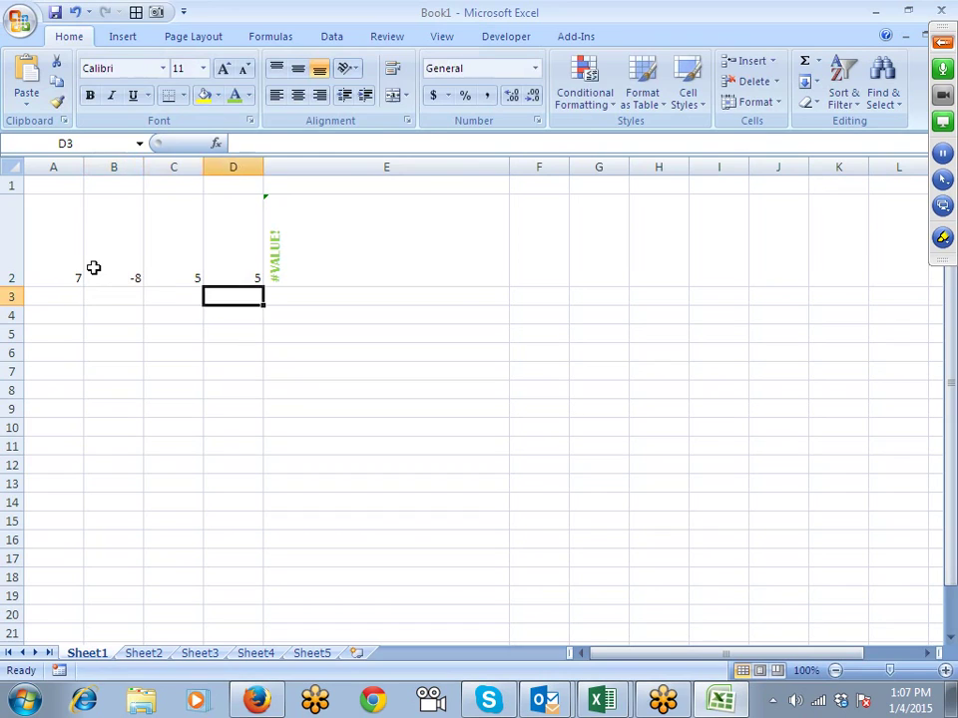
{"action": "key", "text": "Up"}
{"action": "key", "text": "Right"}
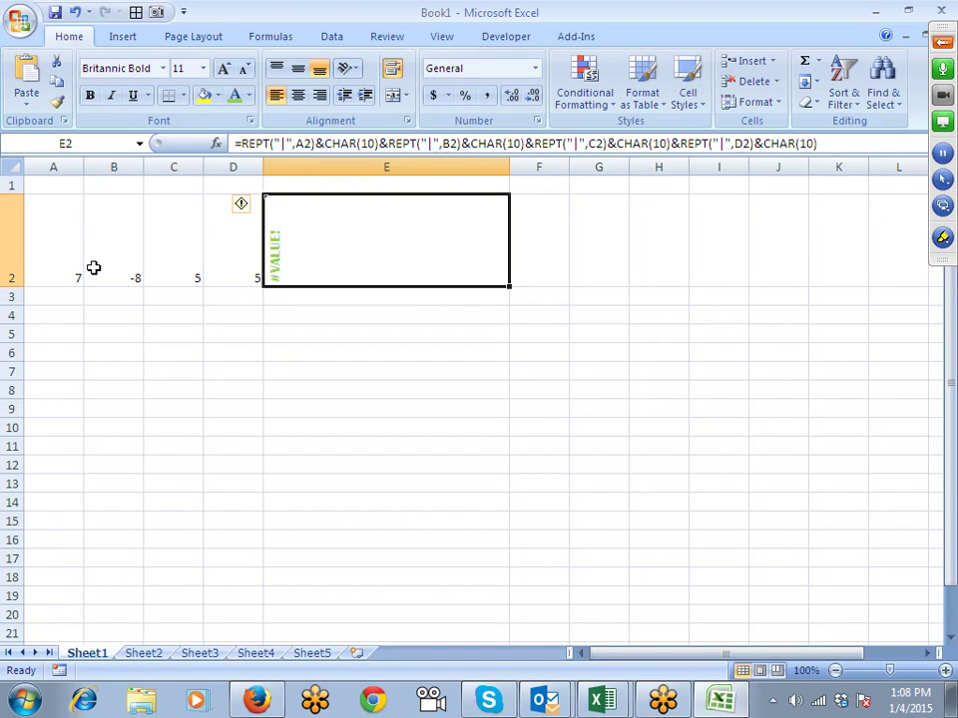
{"action": "key", "text": "ctrl+z"}
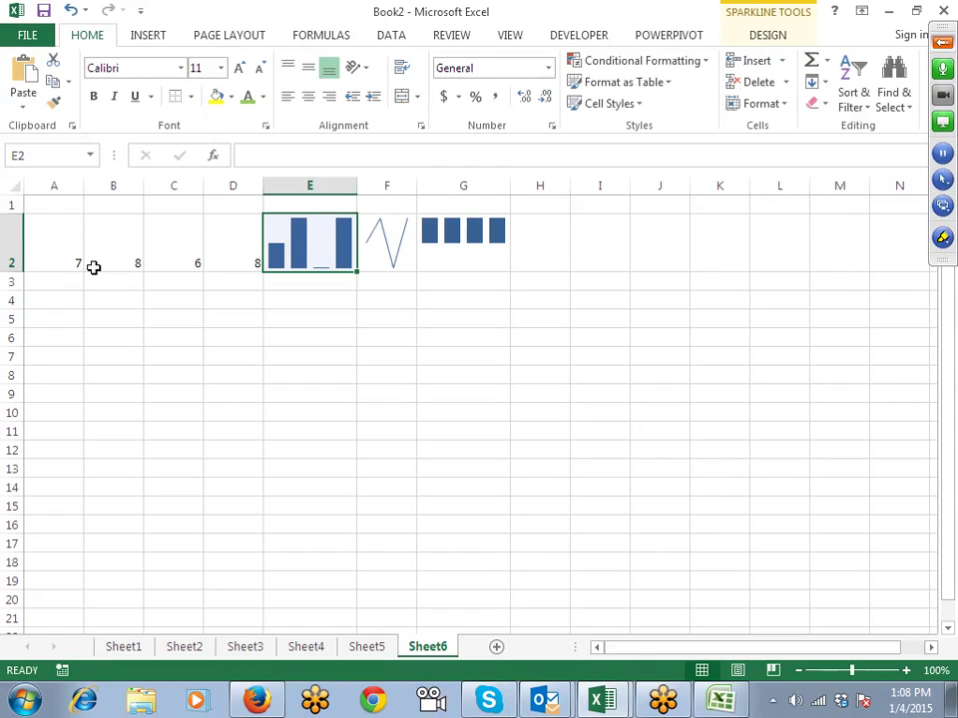
Step: Bring the Book2 window to the front
{"action": "key", "text": "alt+Tab"}
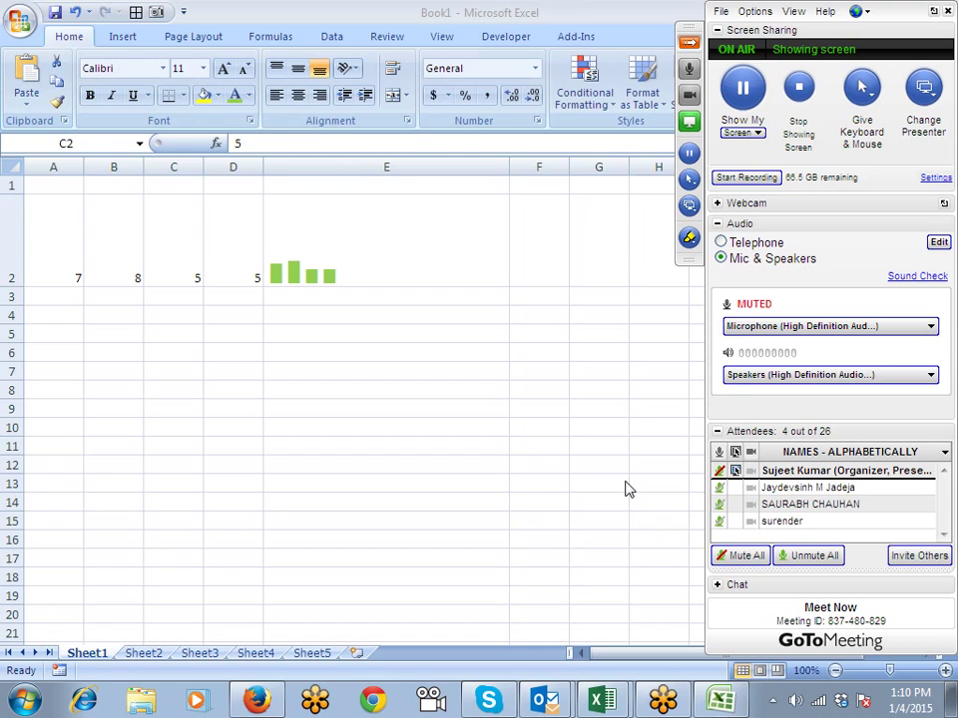
{"action": "mouse_move", "coordinate": [600, 698]}
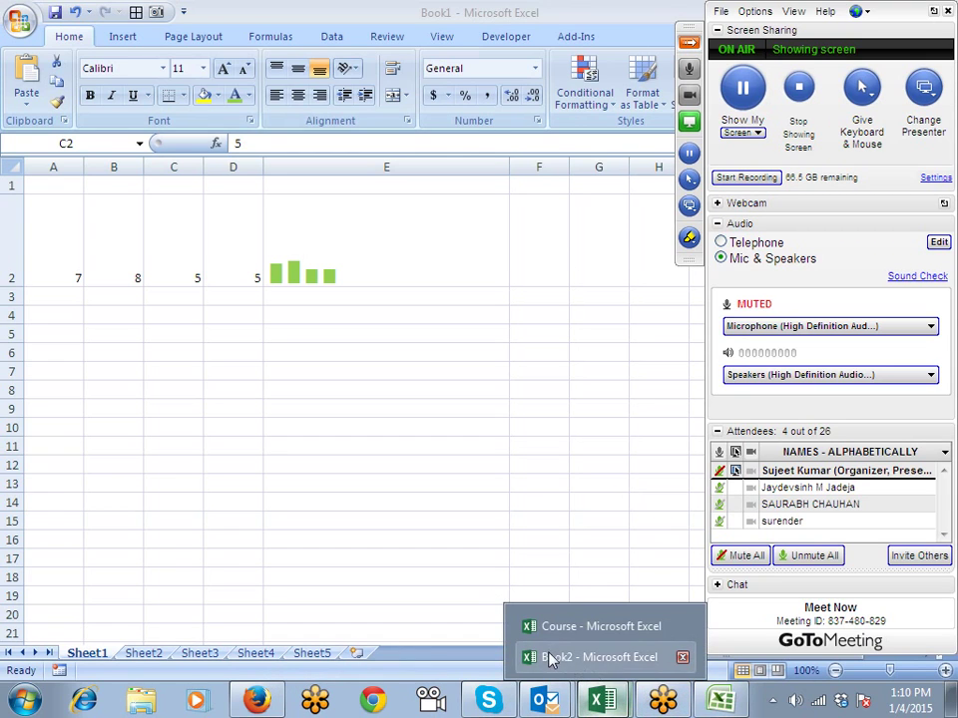
{"action": "left_click", "coordinate": [551, 658]}
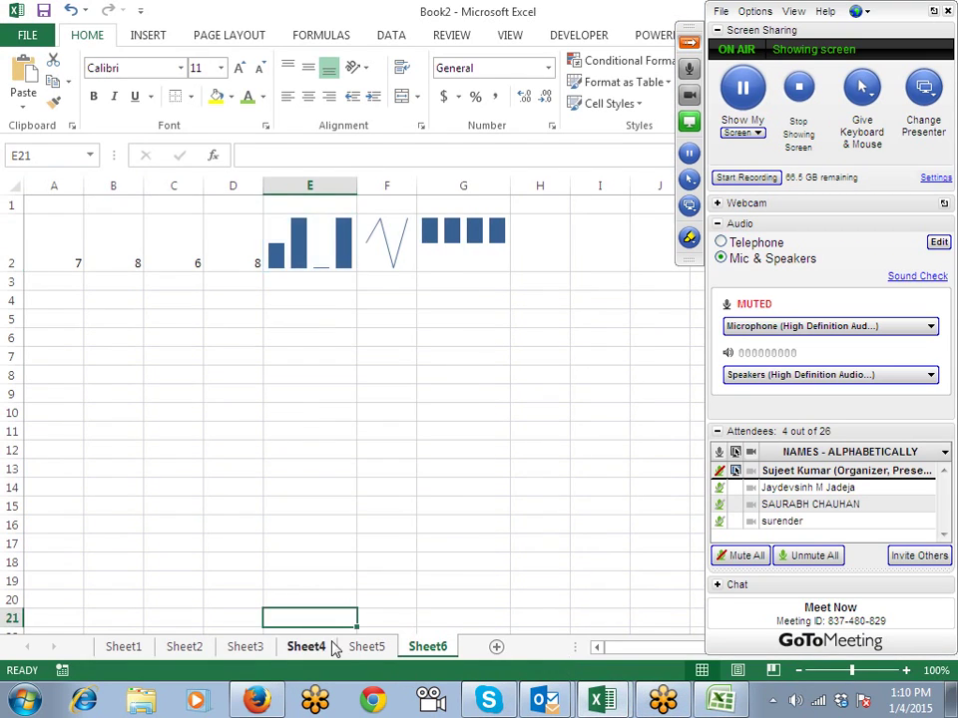
Step: Browse Sheet4 and Sheet2, ending on Sheet3's name-splitting example
{"action": "left_click", "coordinate": [333, 648]}
{"action": "left_click", "coordinate": [244, 647]}
{"action": "left_click", "coordinate": [184, 648]}
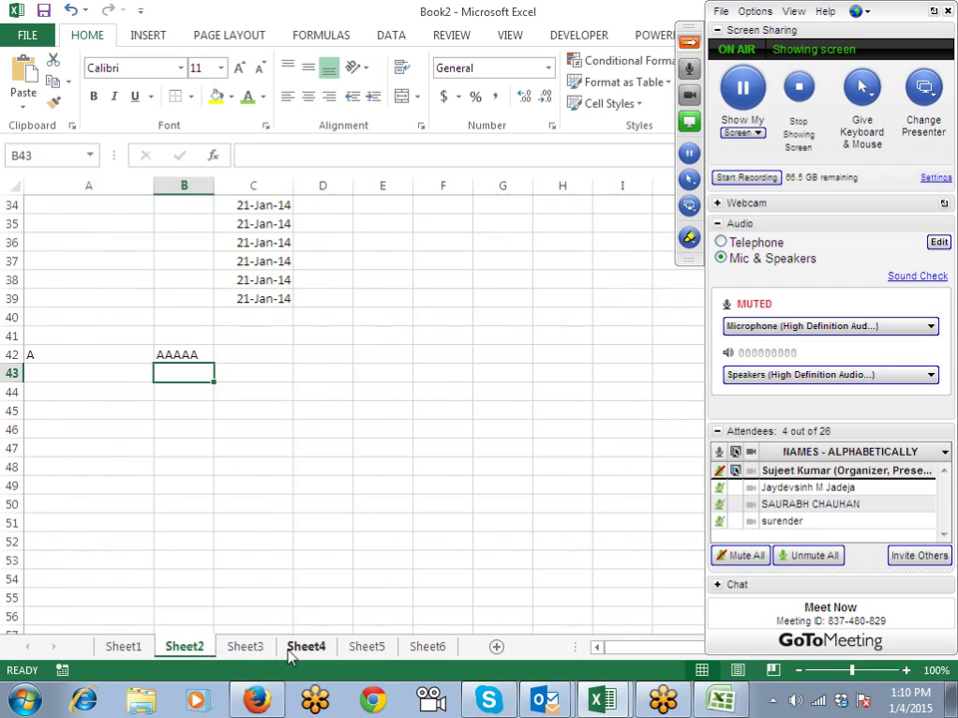
{"action": "left_click", "coordinate": [244, 648]}
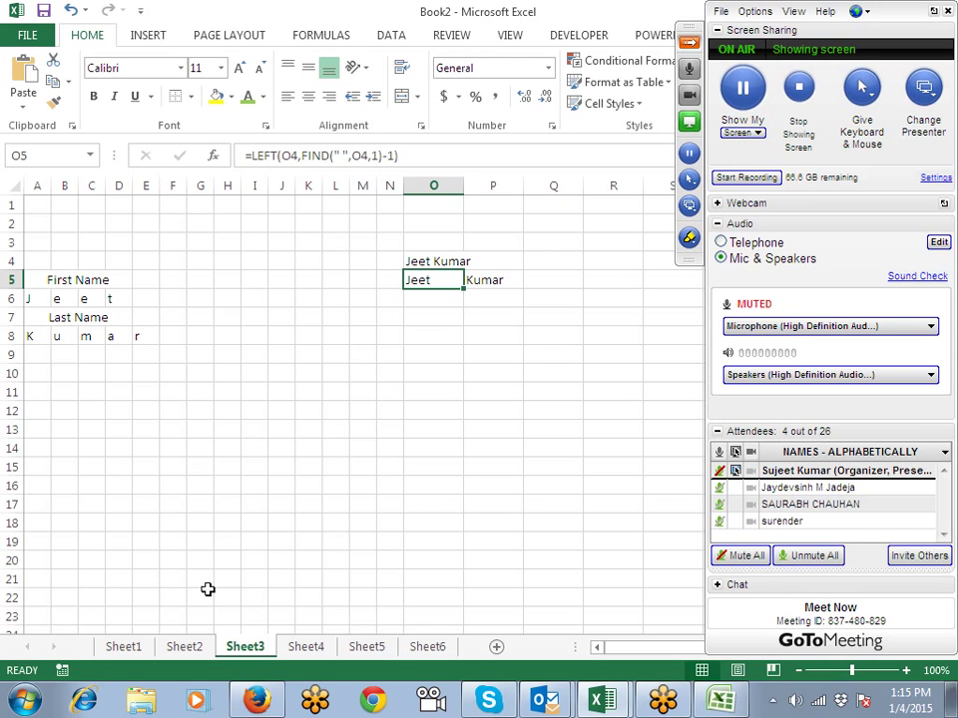
Step: Go via Sheet2 to Sheet1 and select G1 to show its =SUBSTITUTE(F1,".","-") formula
{"action": "left_click", "coordinate": [187, 647]}
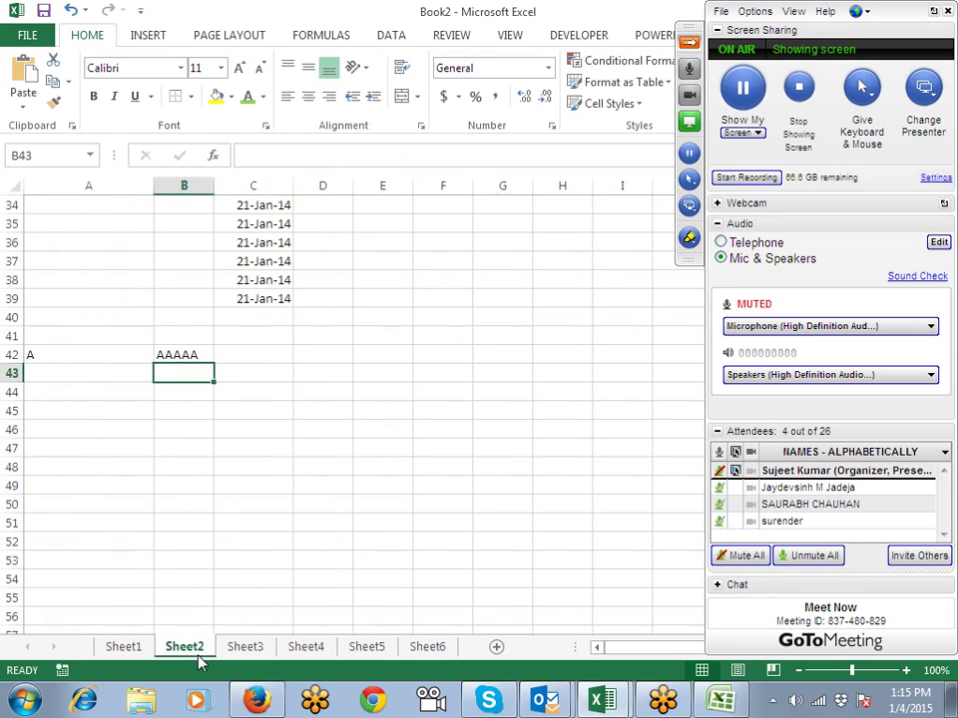
{"action": "left_click", "coordinate": [128, 647]}
{"action": "scroll", "coordinate": [236, 472], "scroll_direction": "up", "scroll_amount": 8}
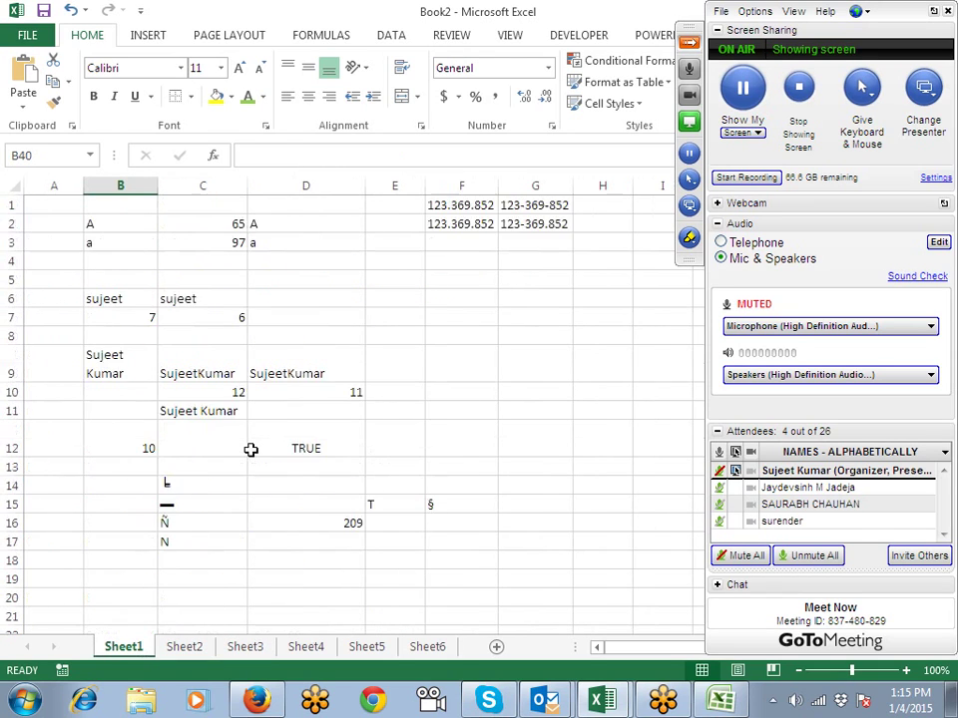
{"action": "left_click", "coordinate": [504, 208]}
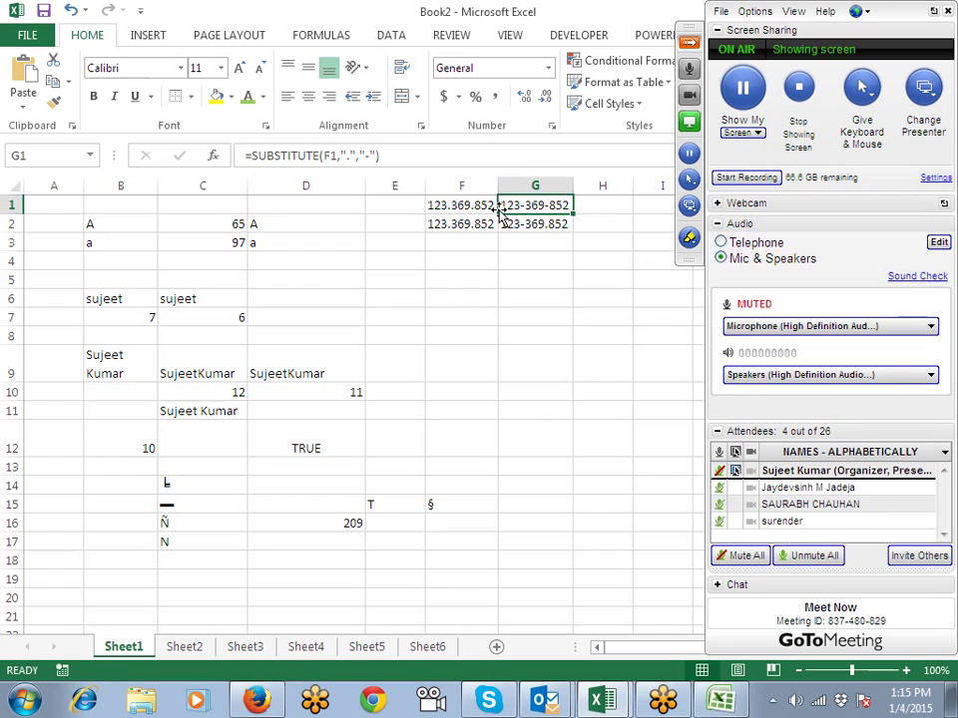
{"action": "double_click", "coordinate": [535, 206]}
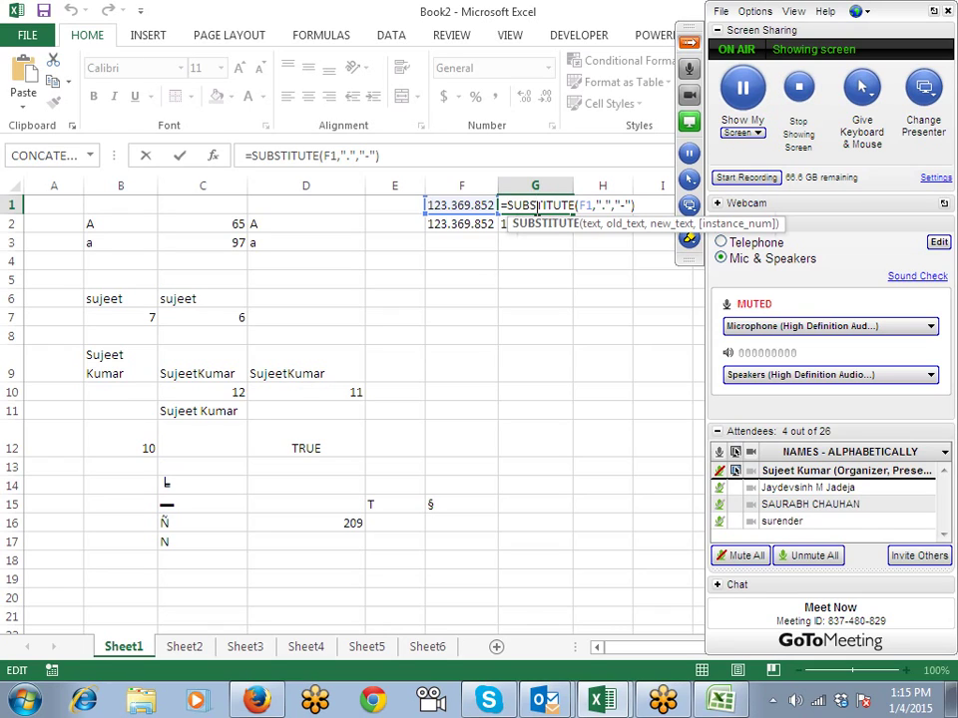
{"action": "key", "text": "Return"}
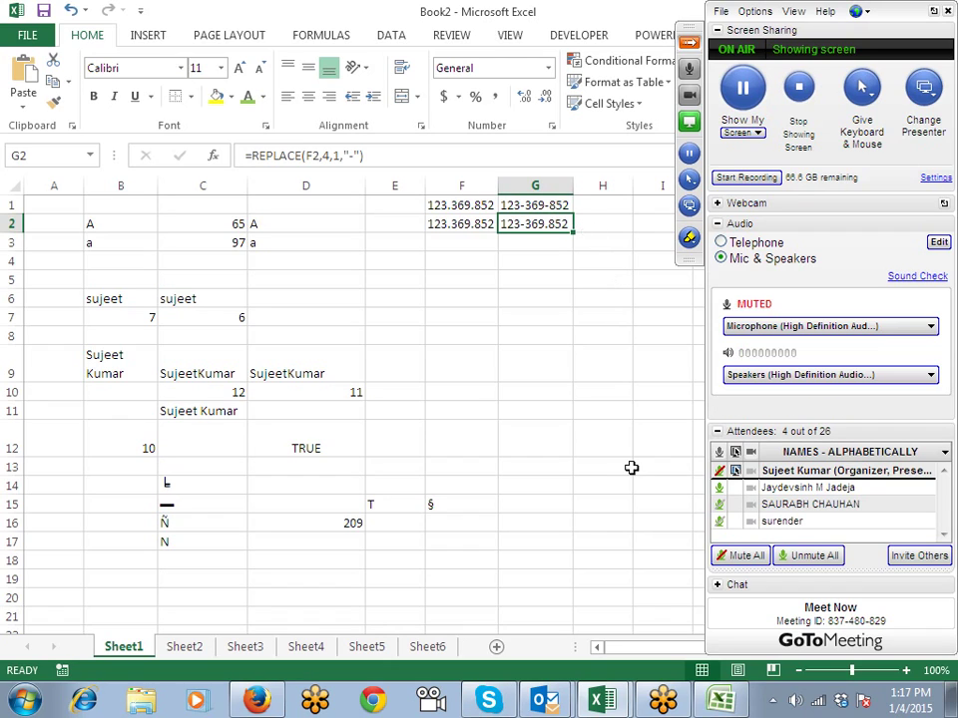
Step: Step back through Sheet6, Sheet5 and Sheet4 to Sheet3
{"action": "left_click", "coordinate": [452, 653]}
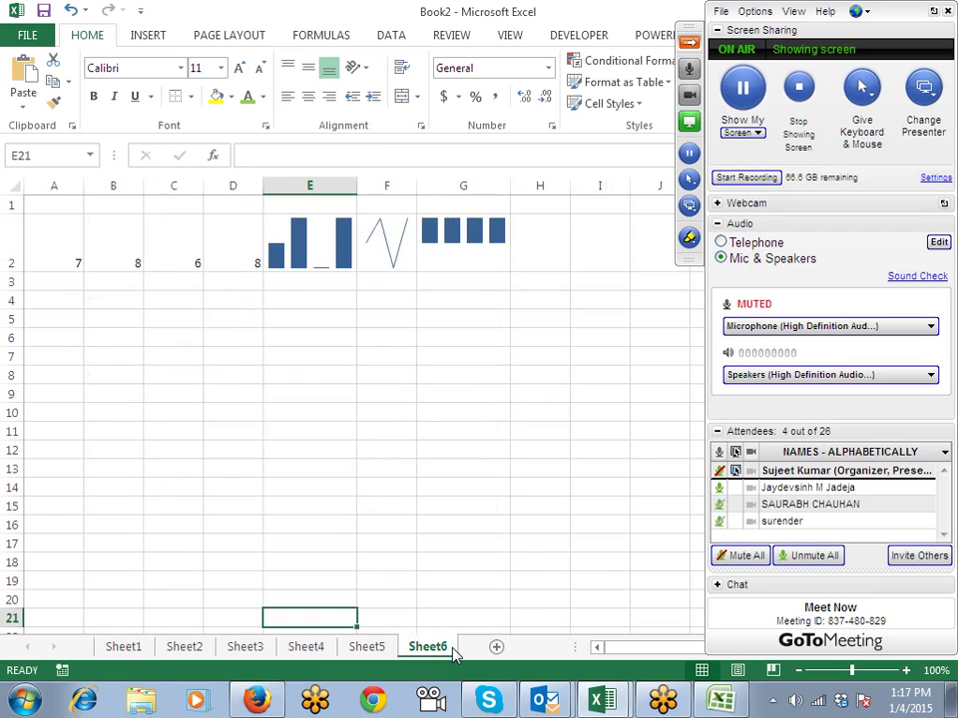
{"action": "left_click", "coordinate": [385, 660]}
{"action": "left_click", "coordinate": [332, 653]}
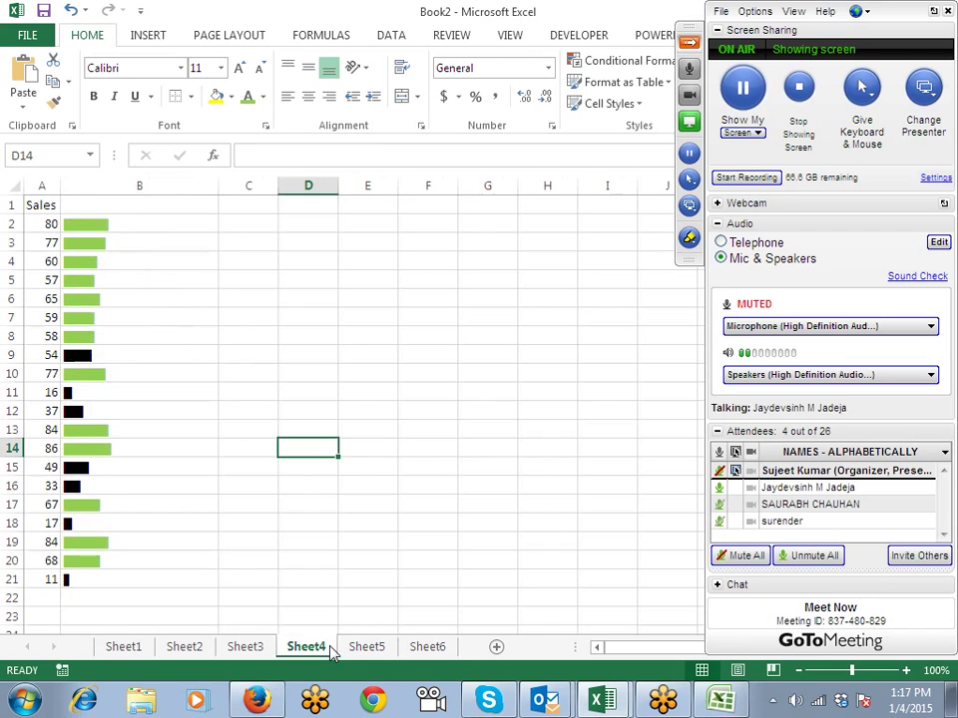
{"action": "left_click", "coordinate": [265, 654]}
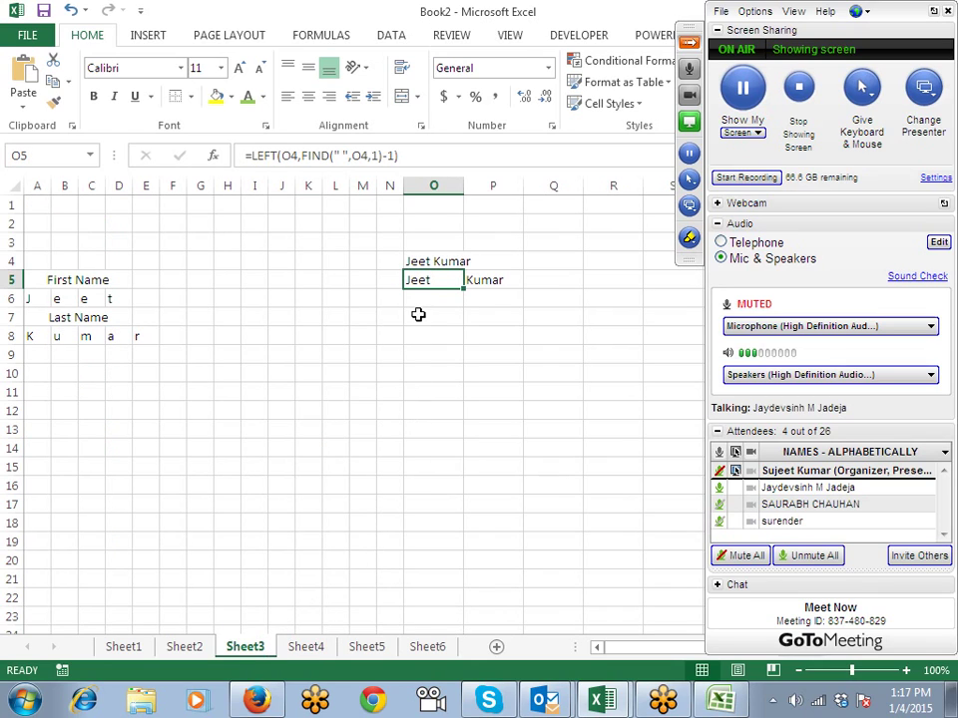
{"action": "left_click", "coordinate": [427, 263]}
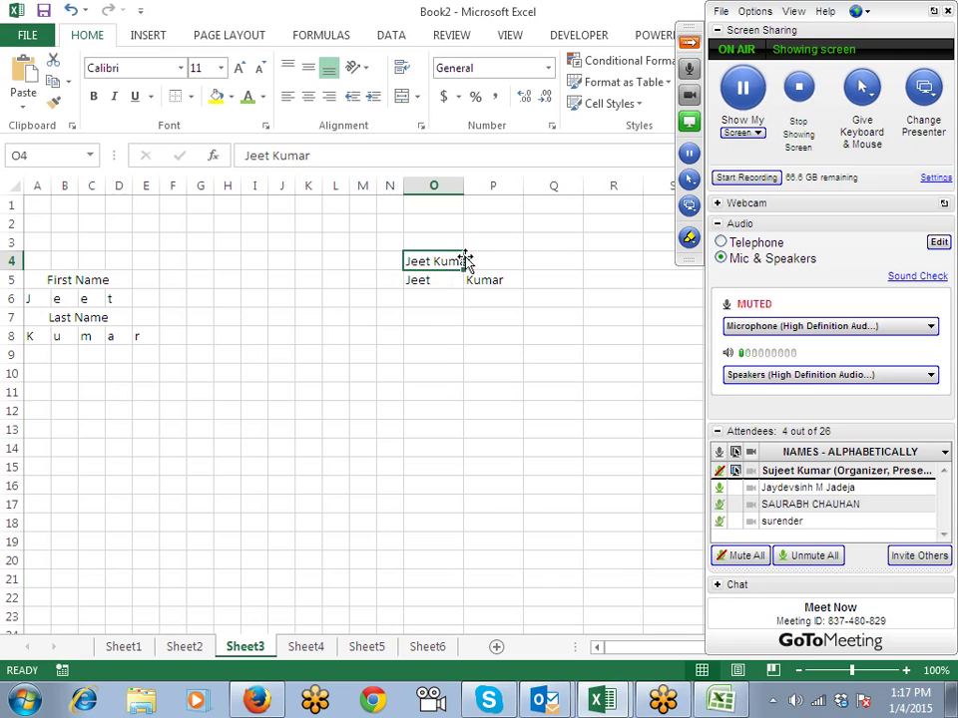
{"action": "left_click", "coordinate": [475, 257]}
{"action": "double_click", "coordinate": [476, 257]}
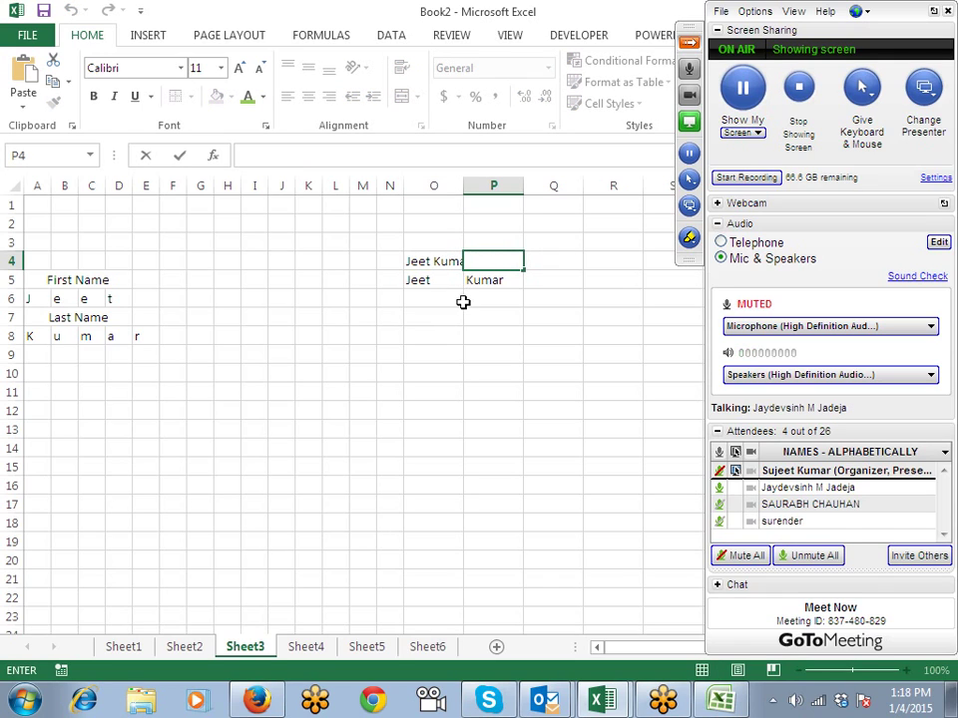
{"action": "left_click", "coordinate": [461, 304]}
{"action": "left_click", "coordinate": [444, 280]}
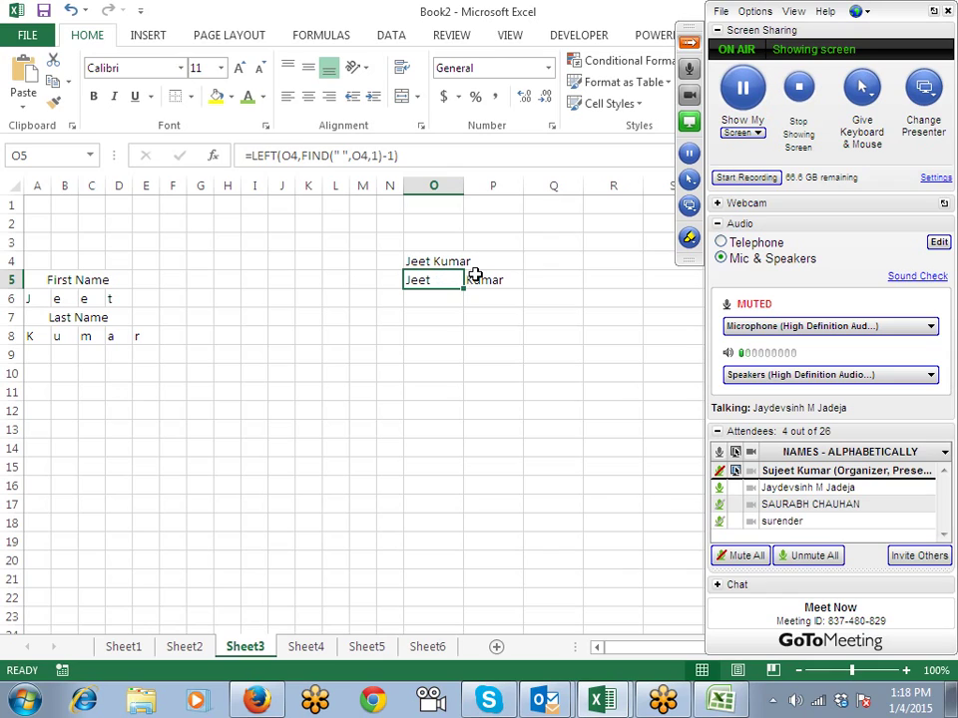
{"action": "left_click", "coordinate": [481, 278]}
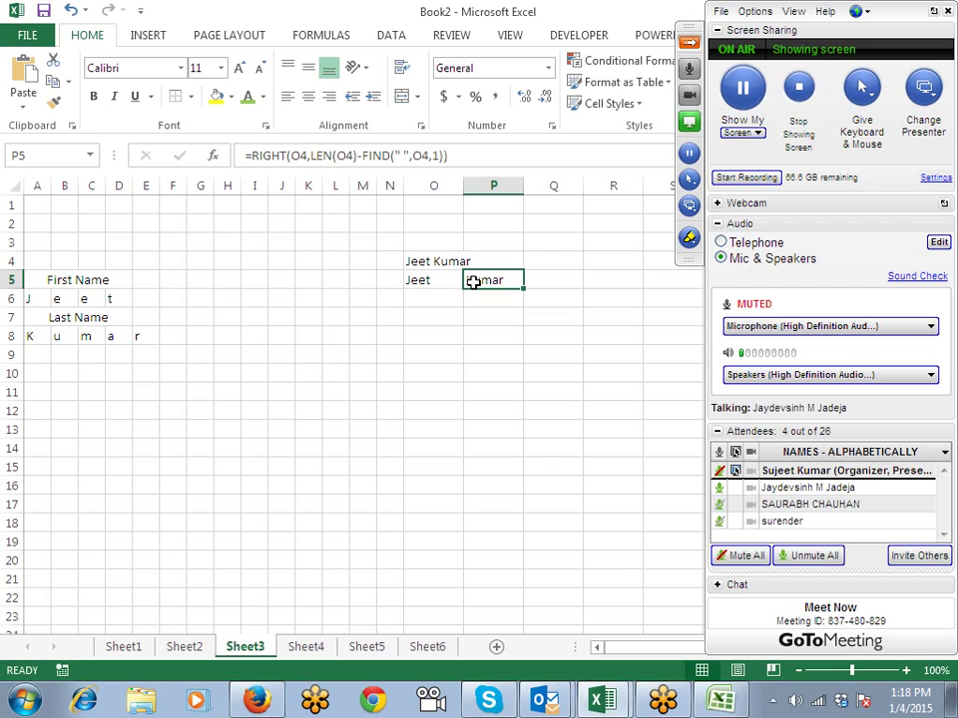
{"action": "left_click", "coordinate": [441, 284]}
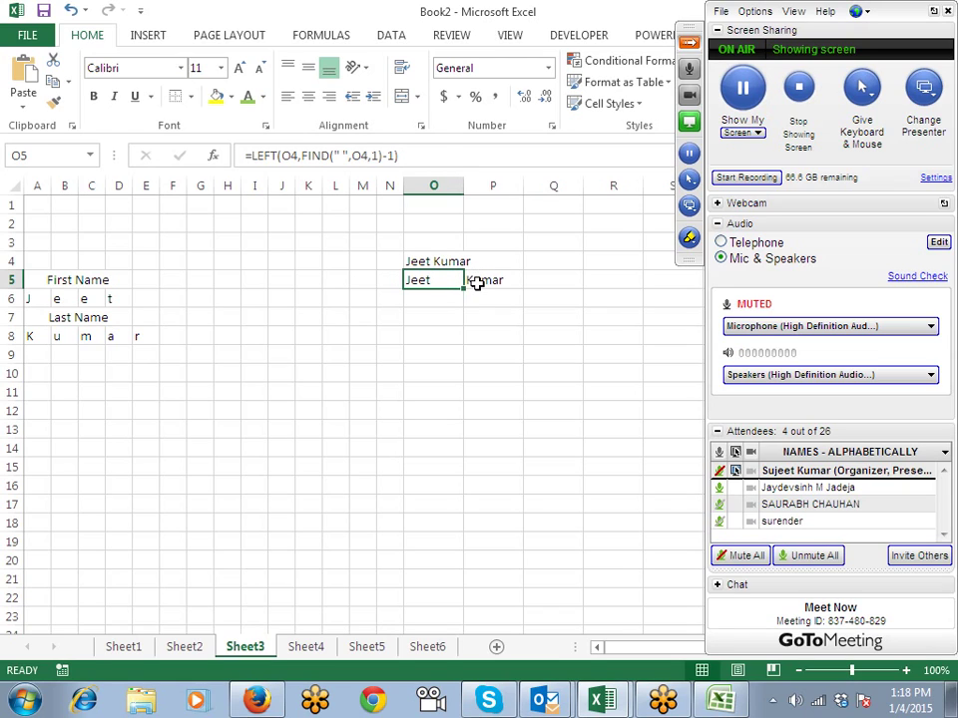
{"action": "left_click", "coordinate": [478, 283]}
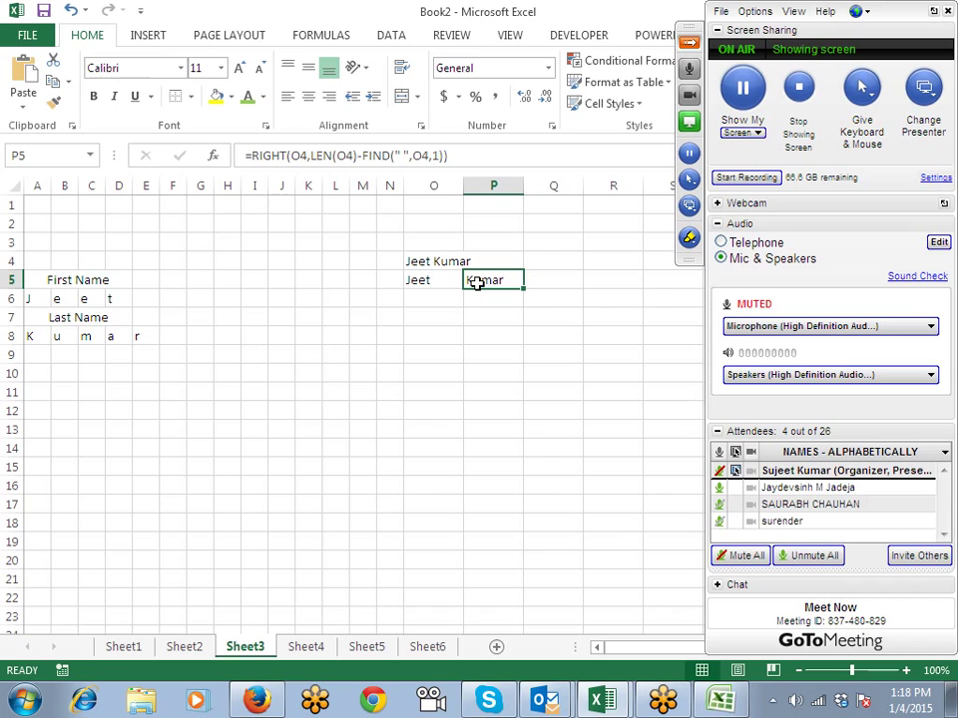
Step: Move through Sheet4 to Sheet6, then insert a new blank worksheet, Sheet7
{"action": "left_click", "coordinate": [309, 648]}
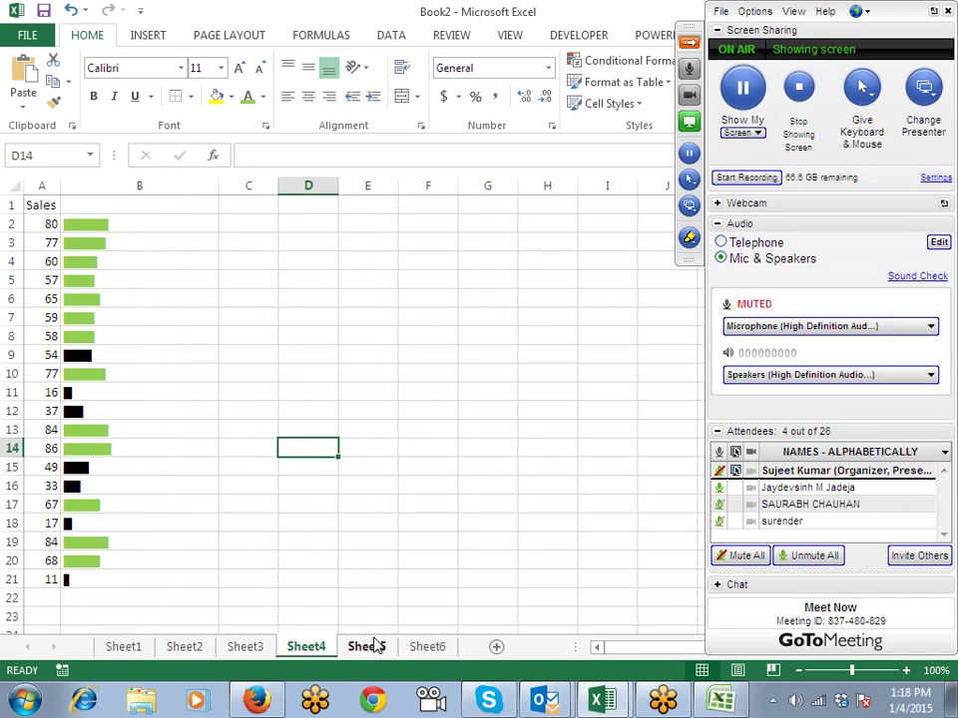
{"action": "left_click", "coordinate": [720, 471]}
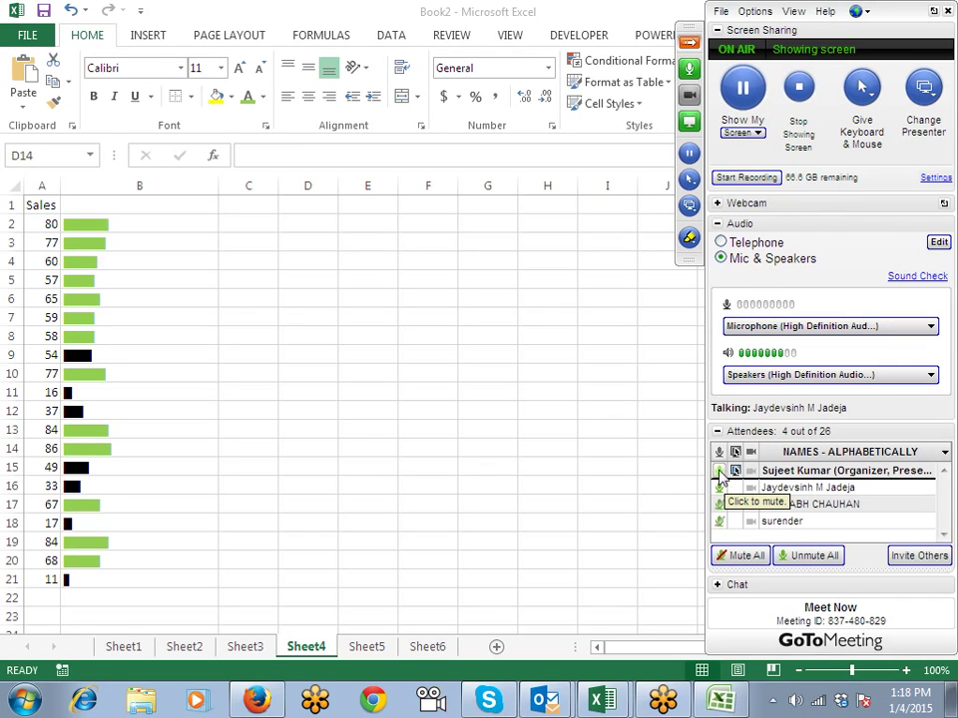
{"action": "left_click", "coordinate": [366, 650]}
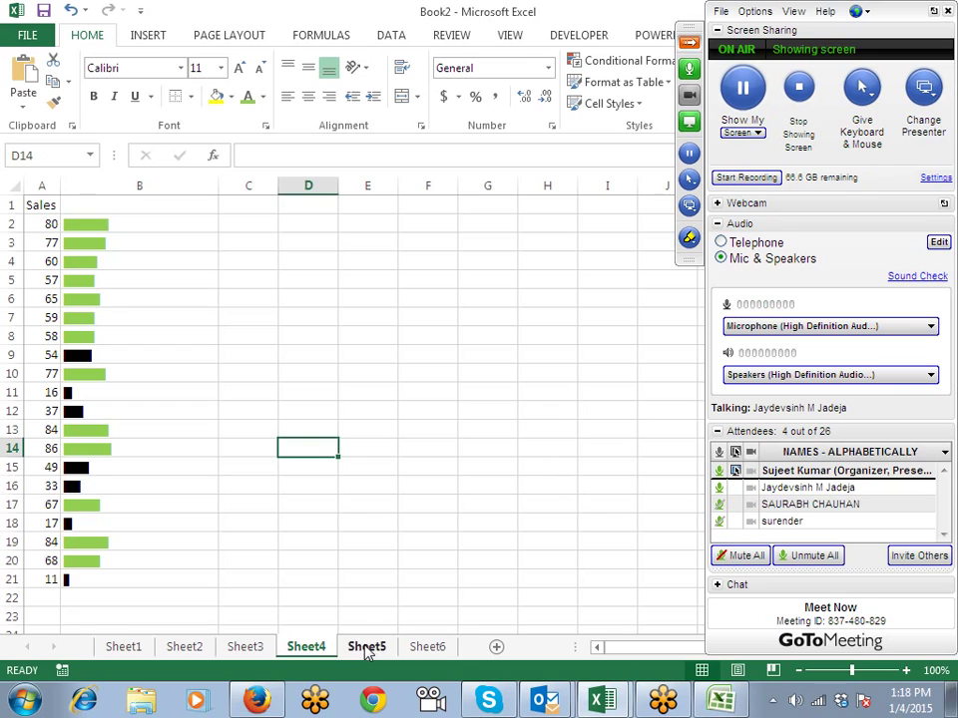
{"action": "left_click", "coordinate": [366, 649]}
{"action": "left_click", "coordinate": [406, 649]}
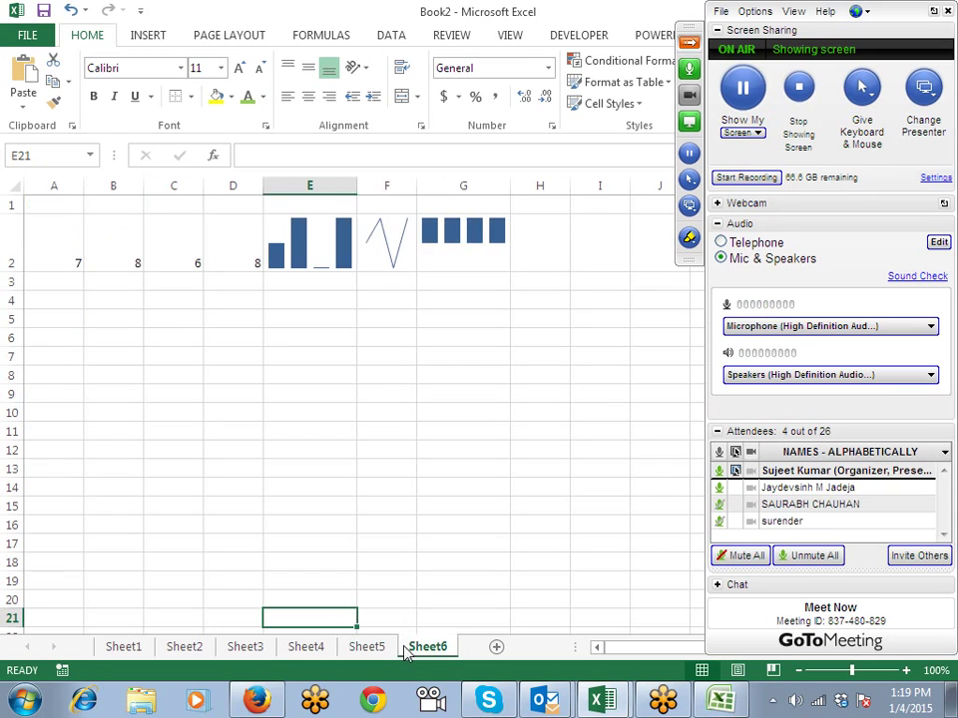
{"action": "left_click", "coordinate": [496, 647]}
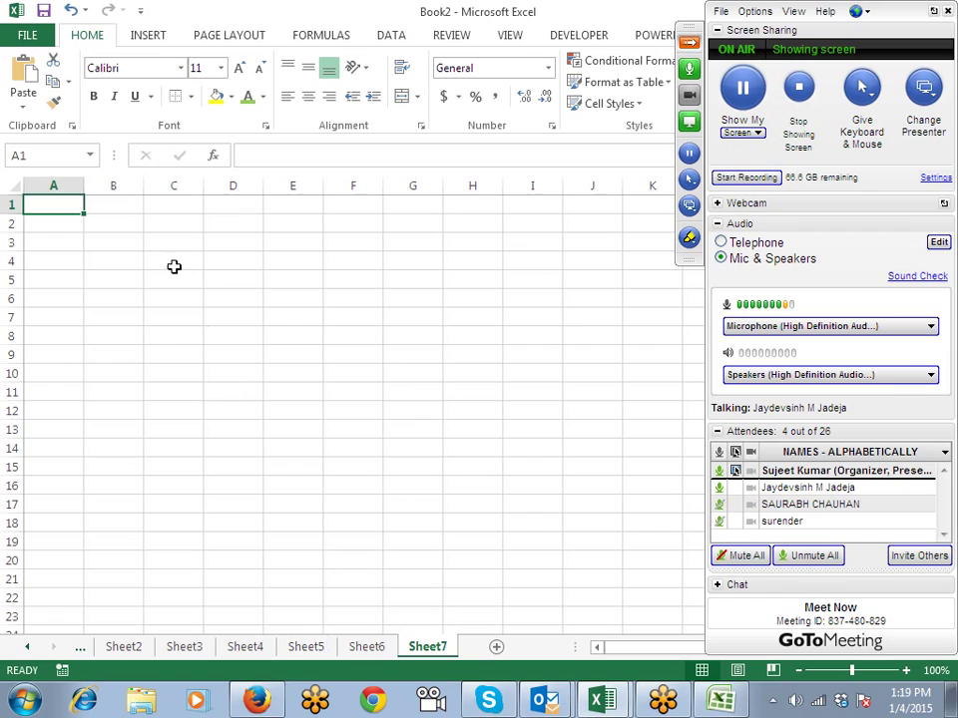
Step: Enter 1245 as text in C3 using a leading apostrophe and check its warning
{"action": "left_click", "coordinate": [157, 236]}
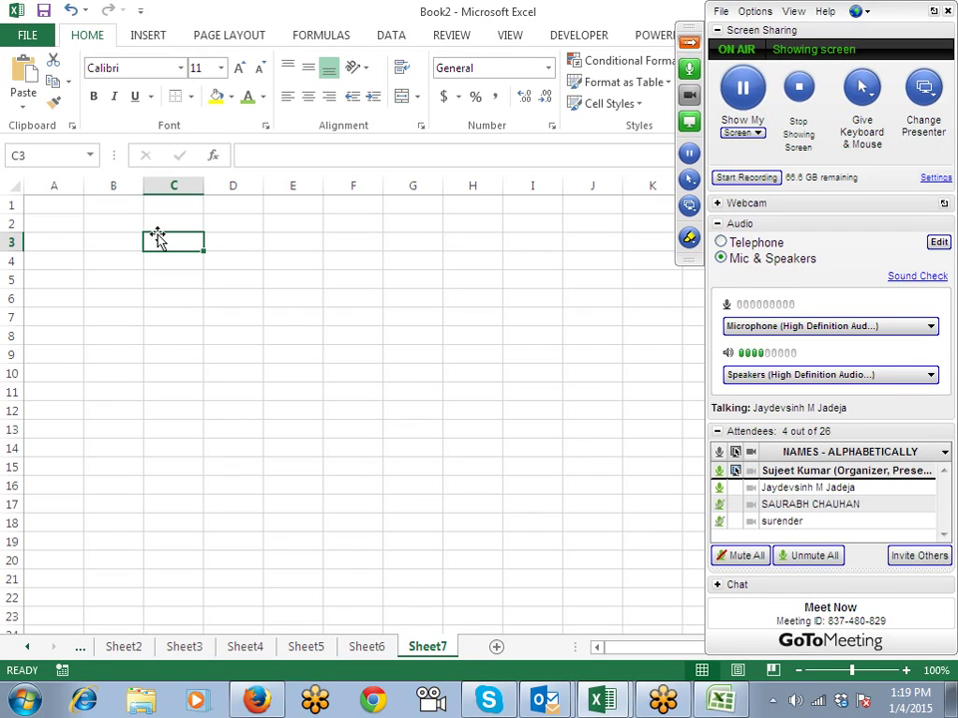
{"action": "type", "text": "'12"}
{"action": "type", "text": "45"}
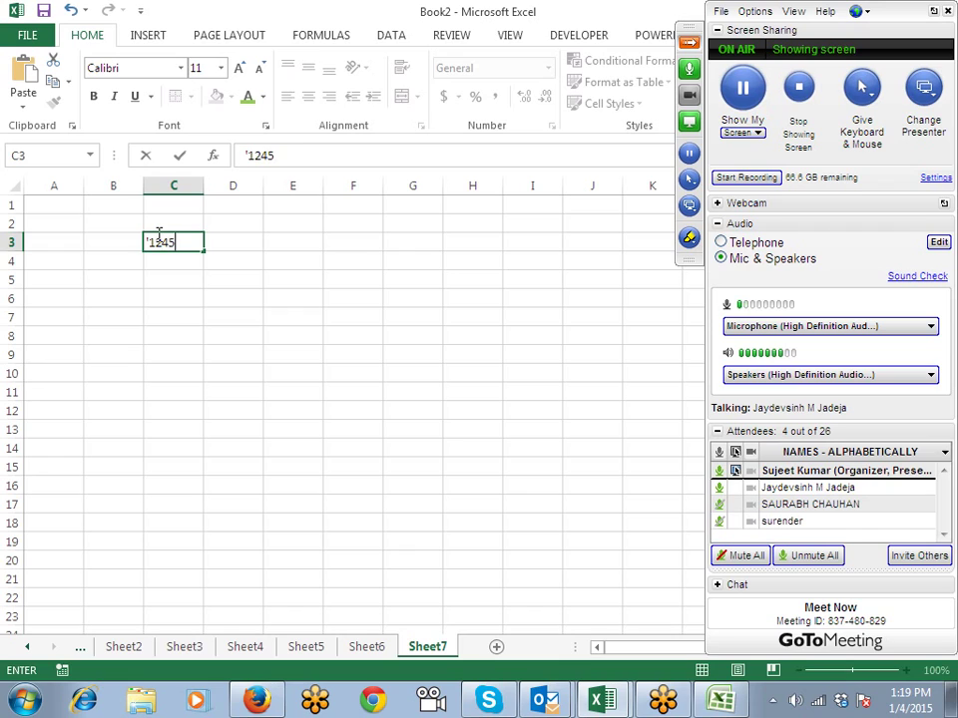
{"action": "key", "text": "Return"}
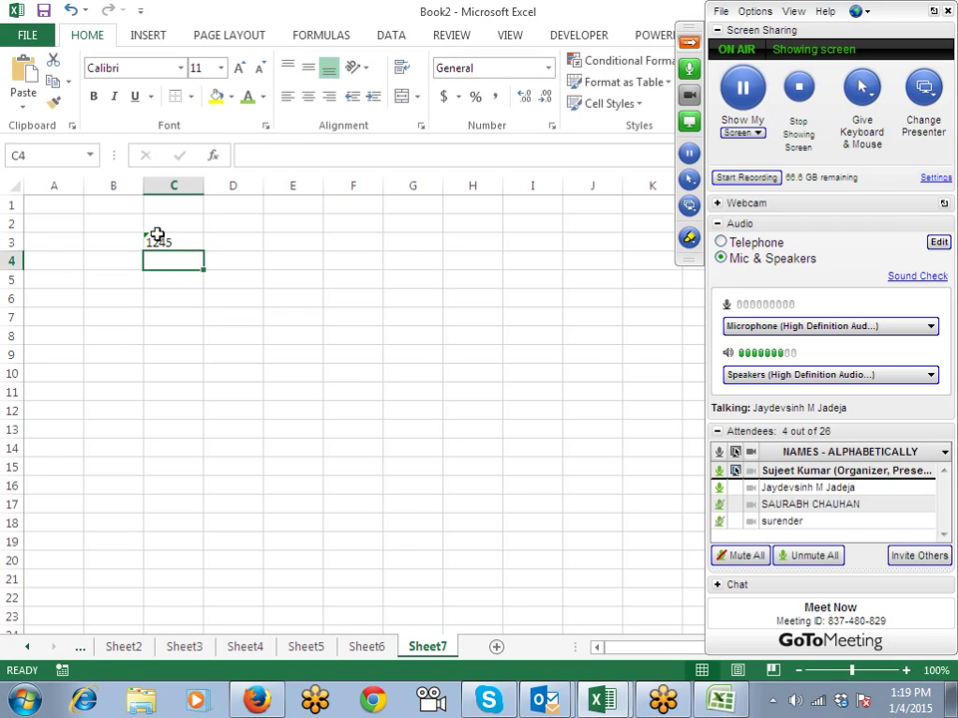
{"action": "left_click", "coordinate": [158, 235]}
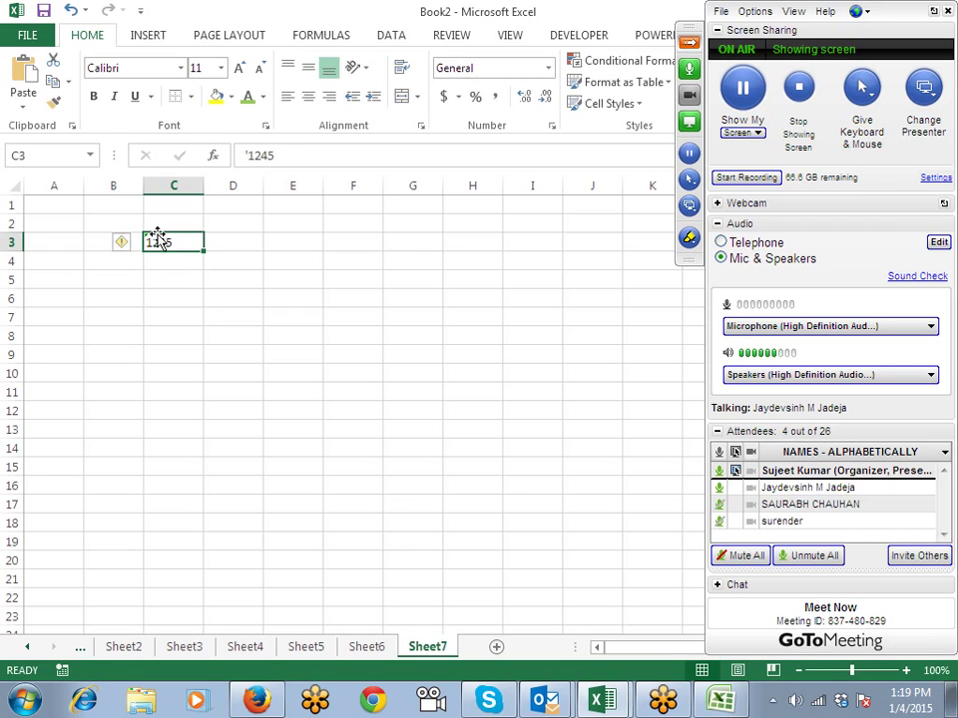
{"action": "scroll", "coordinate": [245, 298], "scroll_direction": "up", "scroll_amount": 3}
{"action": "scroll", "coordinate": [244, 298], "scroll_direction": "up", "scroll_amount": 1}
Step: Enter 1245 in C4, then replace it with the text value '1245
{"action": "left_click", "coordinate": [268, 315]}
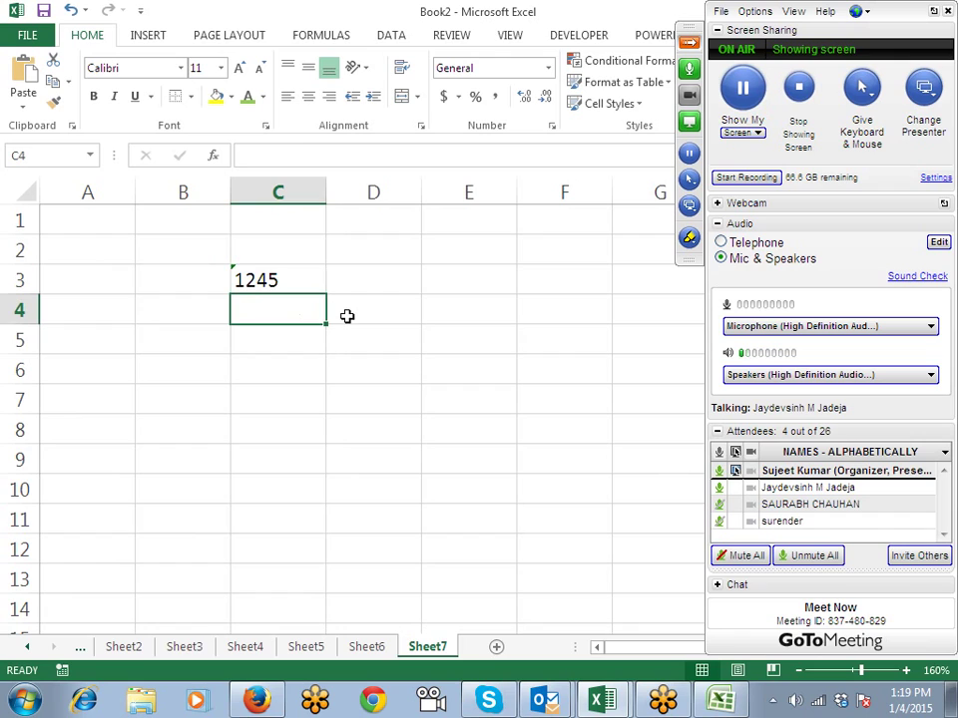
{"action": "type", "text": "1245"}
{"action": "key", "text": "Tab"}
{"action": "key", "text": "Left"}
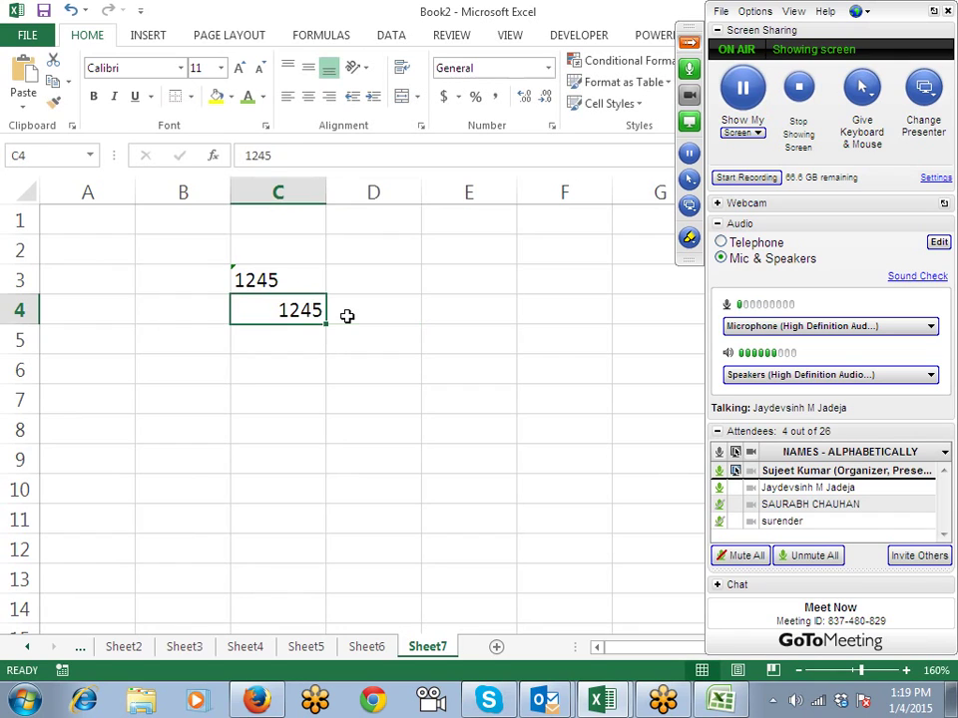
{"action": "key", "text": "Delete"}
{"action": "type", "text": "'"}
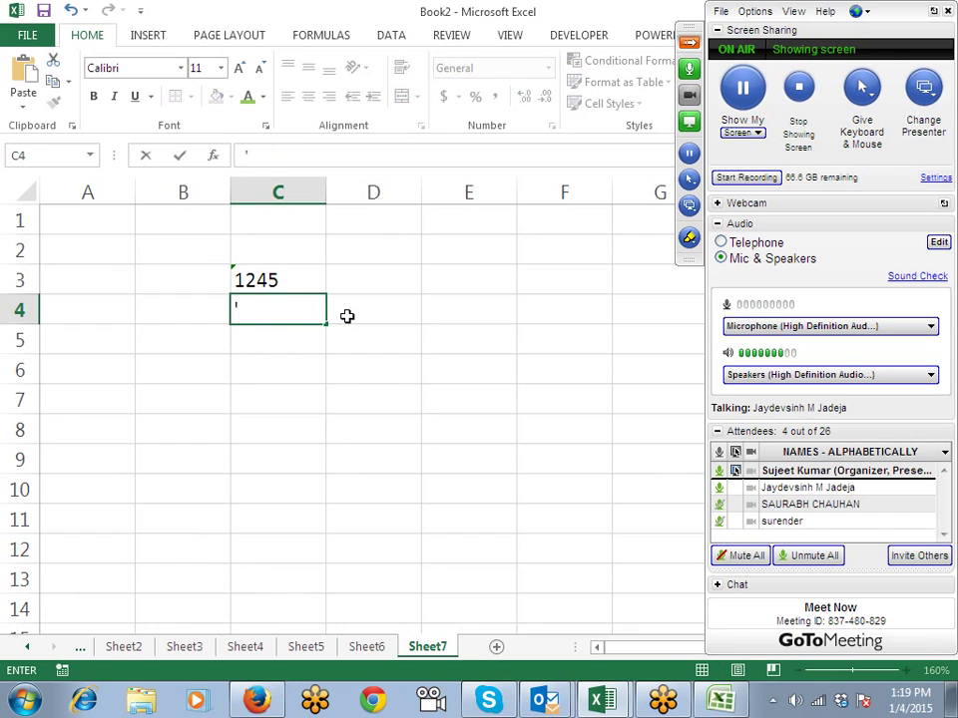
{"action": "type", "text": "1245"}
{"action": "key", "text": "Return"}
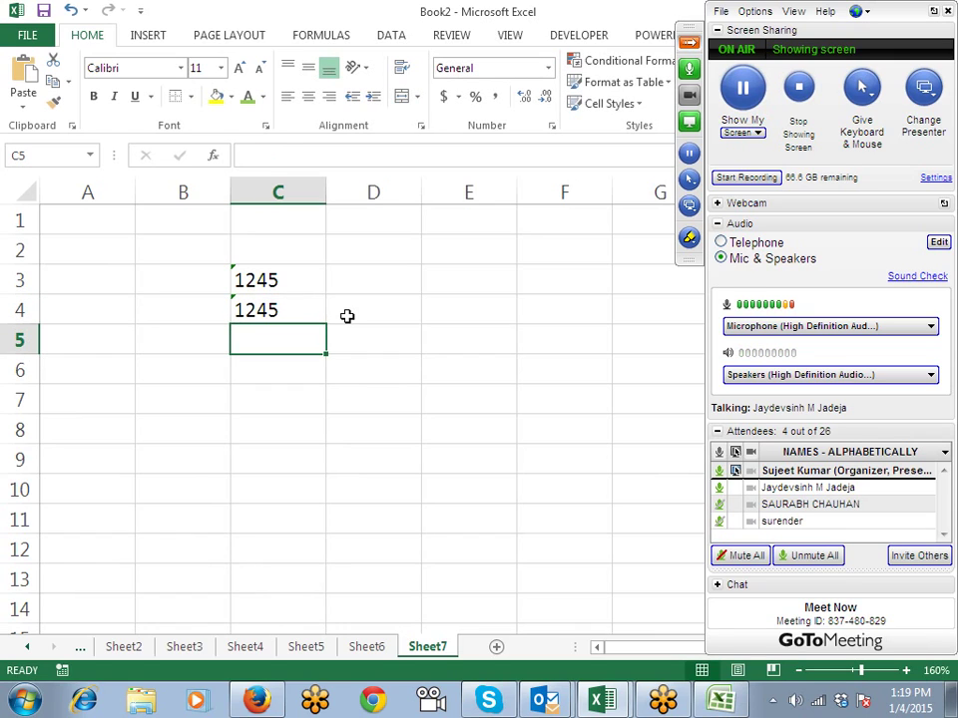
Step: Add =C3+C4 in C5 to sum the two text values directly
{"action": "type", "text": "="}
{"action": "key", "text": "Up"}
{"action": "key", "text": "Up"}
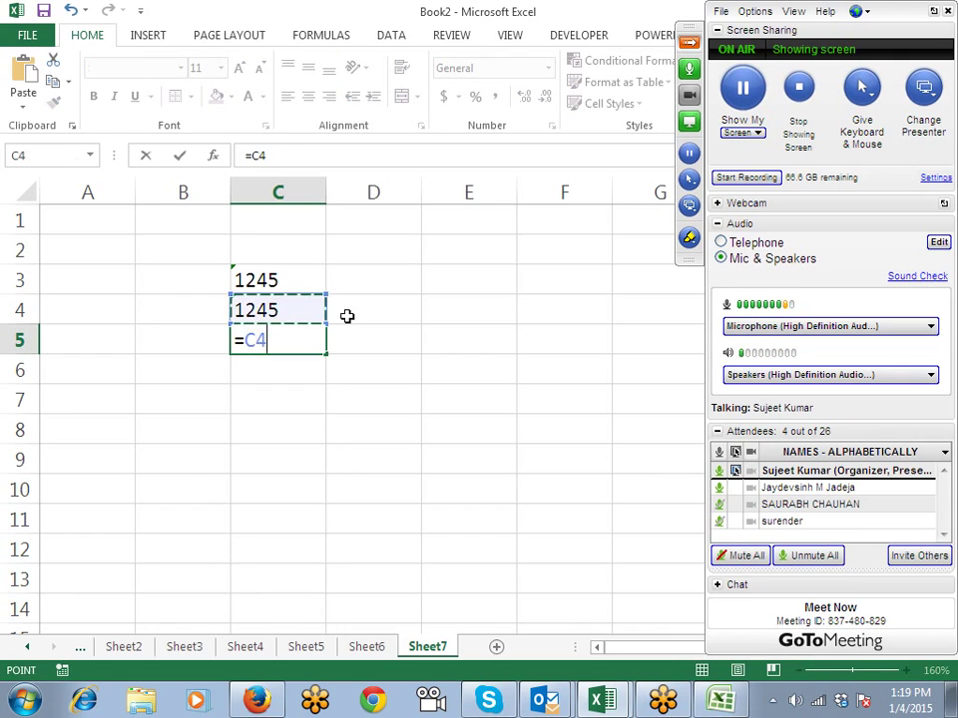
{"action": "type", "text": "+"}
{"action": "key", "text": "Up"}
{"action": "key", "text": "Return"}
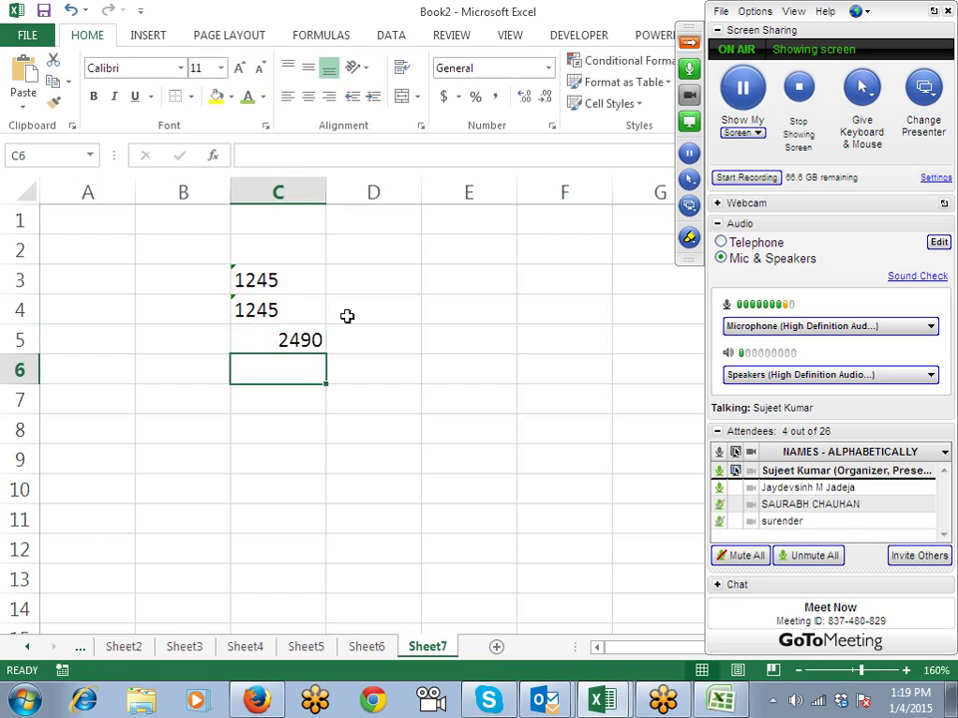
{"action": "key", "text": "Up"}
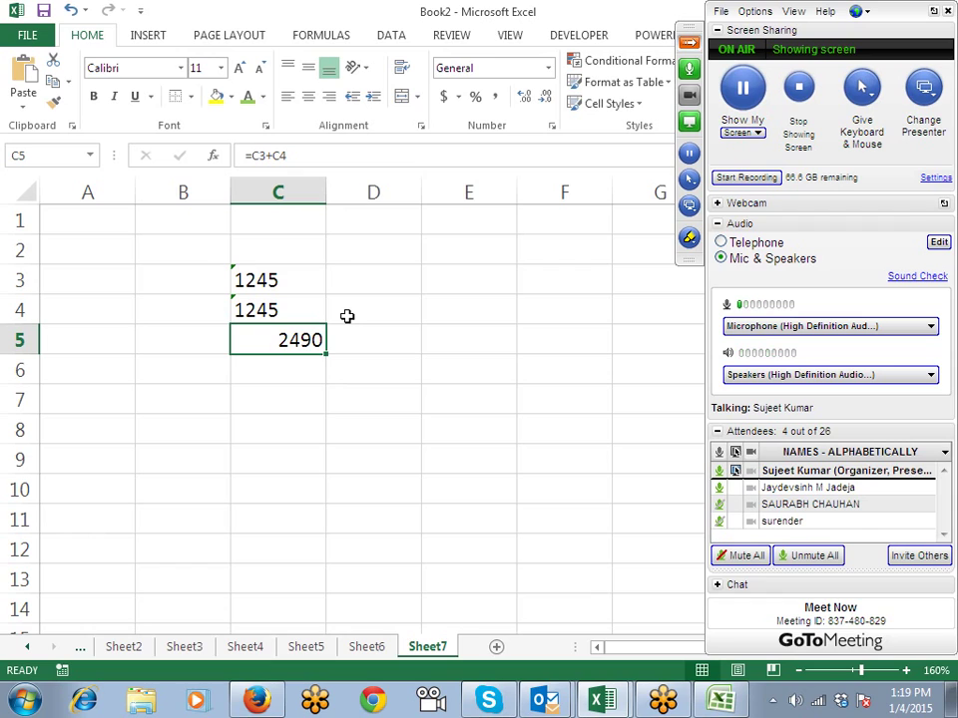
Step: Replace C5 with =SUM(C3:C4), which returns 0 for the text values
{"action": "type", "text": "=sun"}
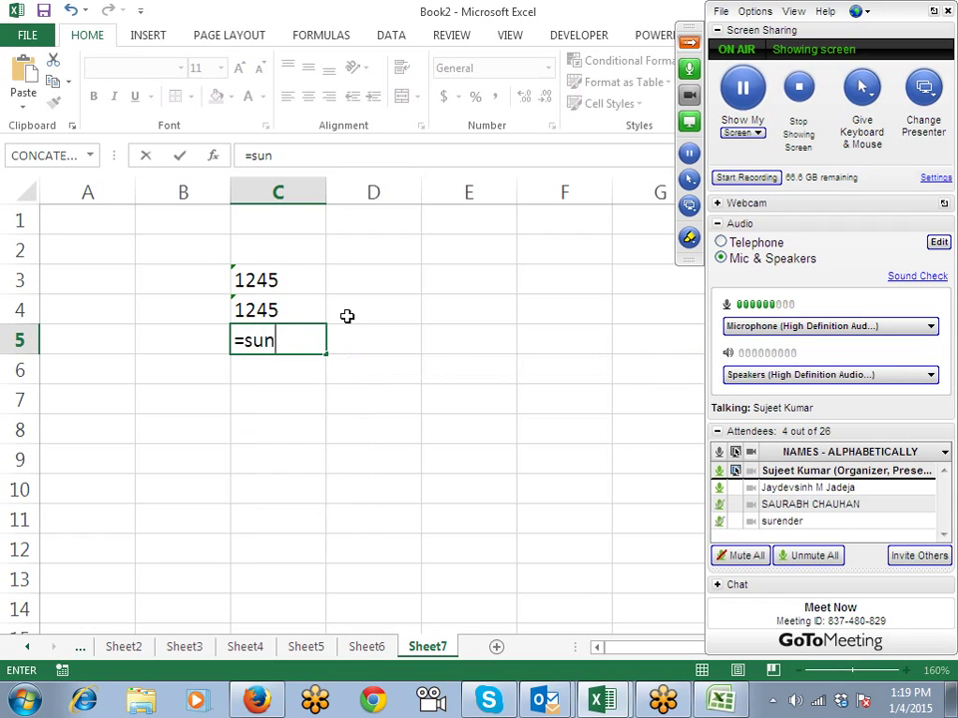
{"action": "key", "text": "BackSpace"}
{"action": "type", "text": "b"}
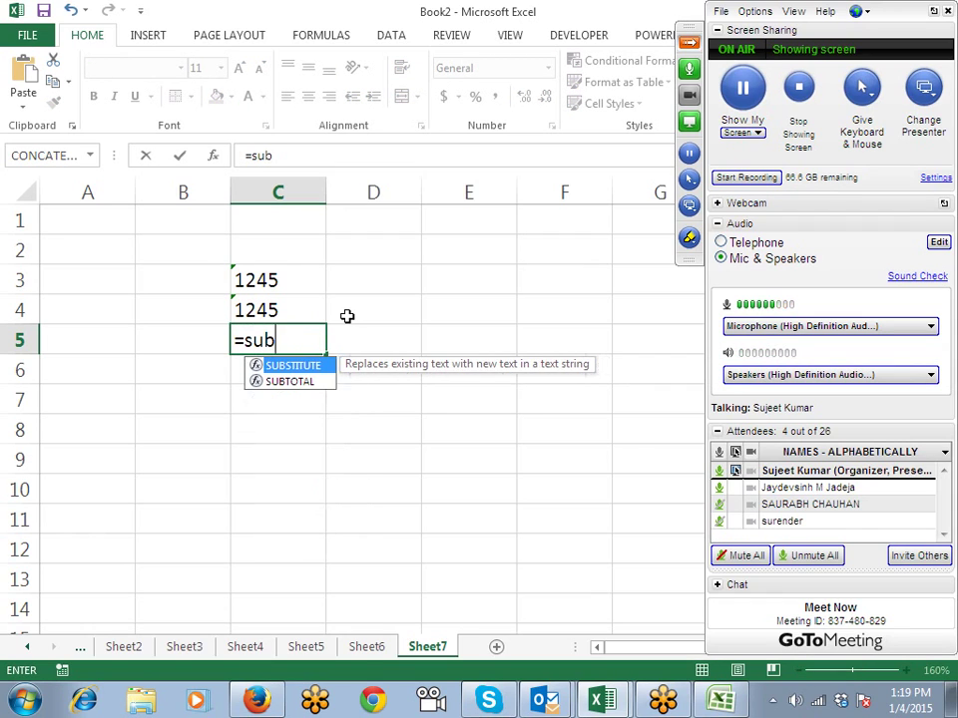
{"action": "key", "text": "BackSpace"}
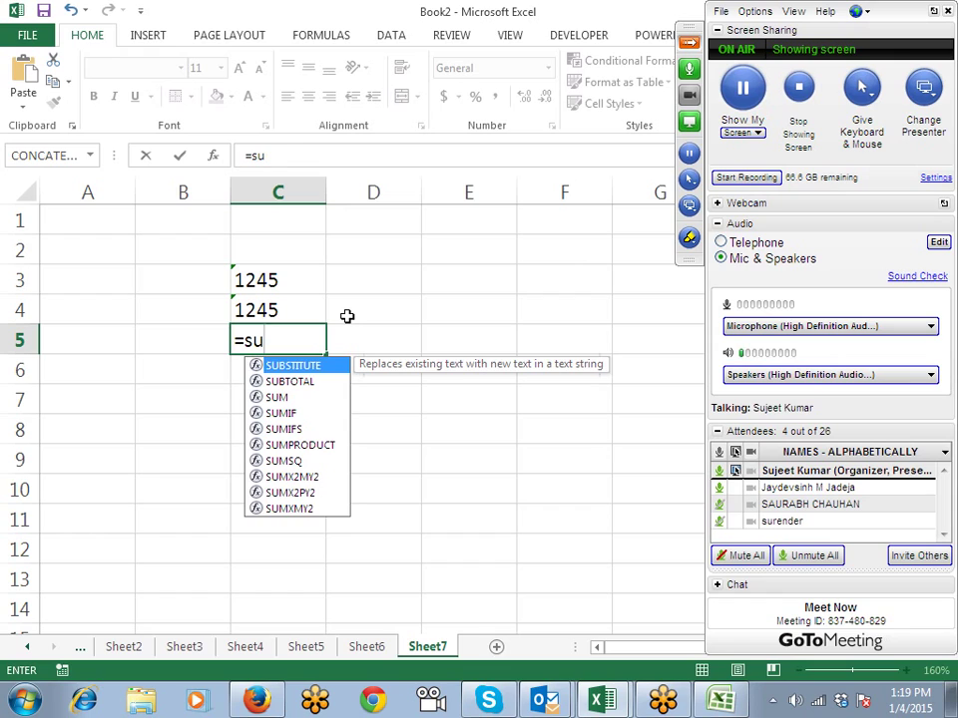
{"action": "type", "text": "M"}
{"action": "key", "text": "Tab"}
{"action": "key", "text": "Up"}
{"action": "key", "text": "shift+Up"}
{"action": "key", "text": "Return"}
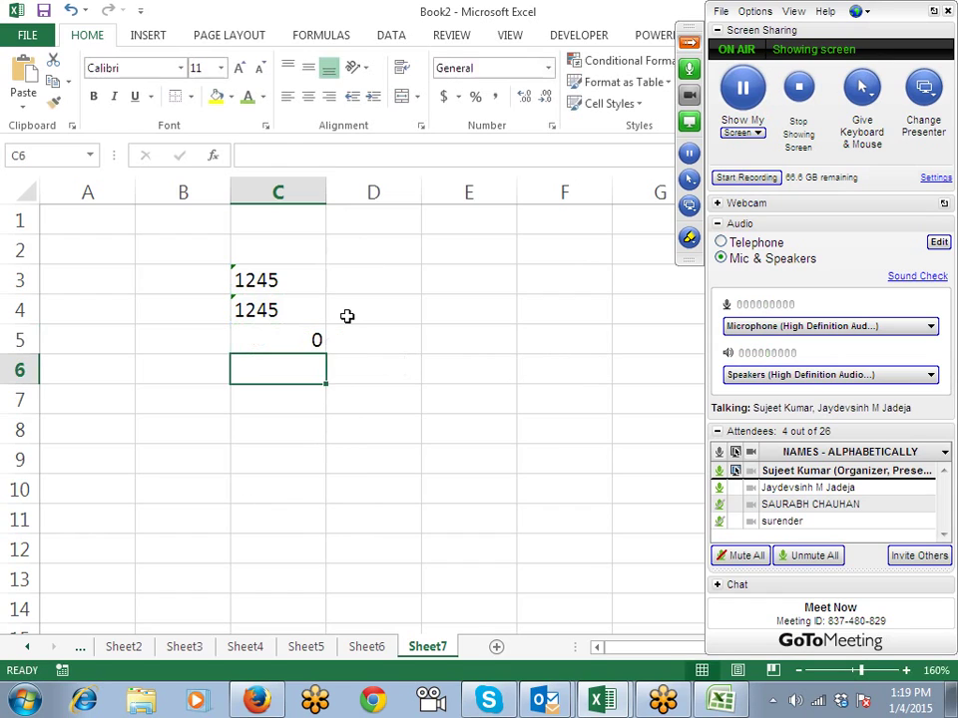
{"action": "key", "text": "Up"}
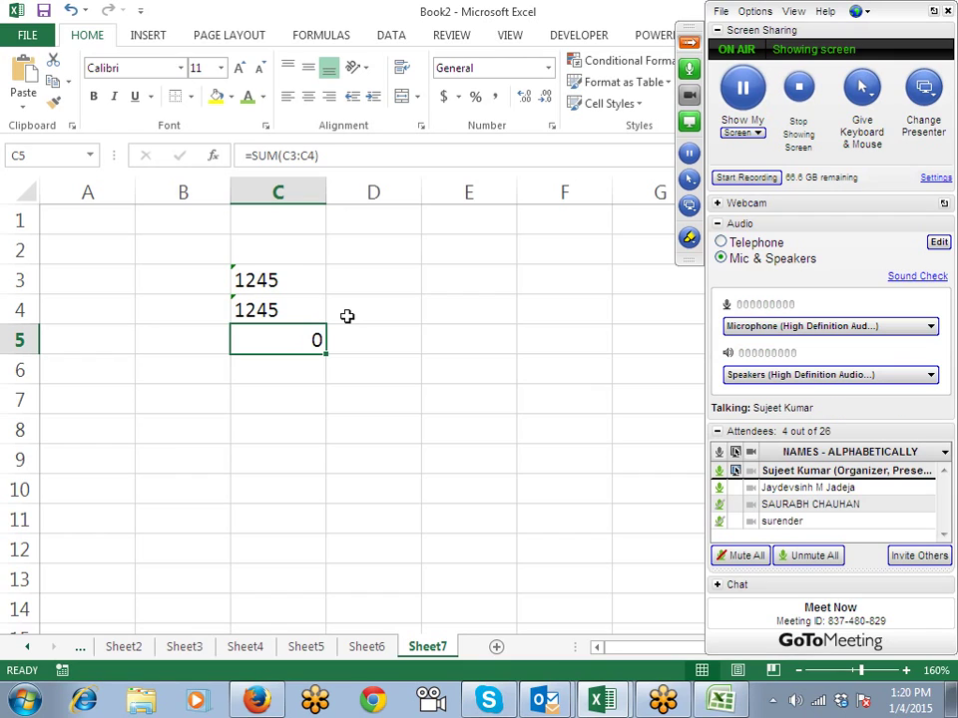
Step: Return to Sheet3 and inspect the formula in F8
{"action": "left_click", "coordinate": [371, 646]}
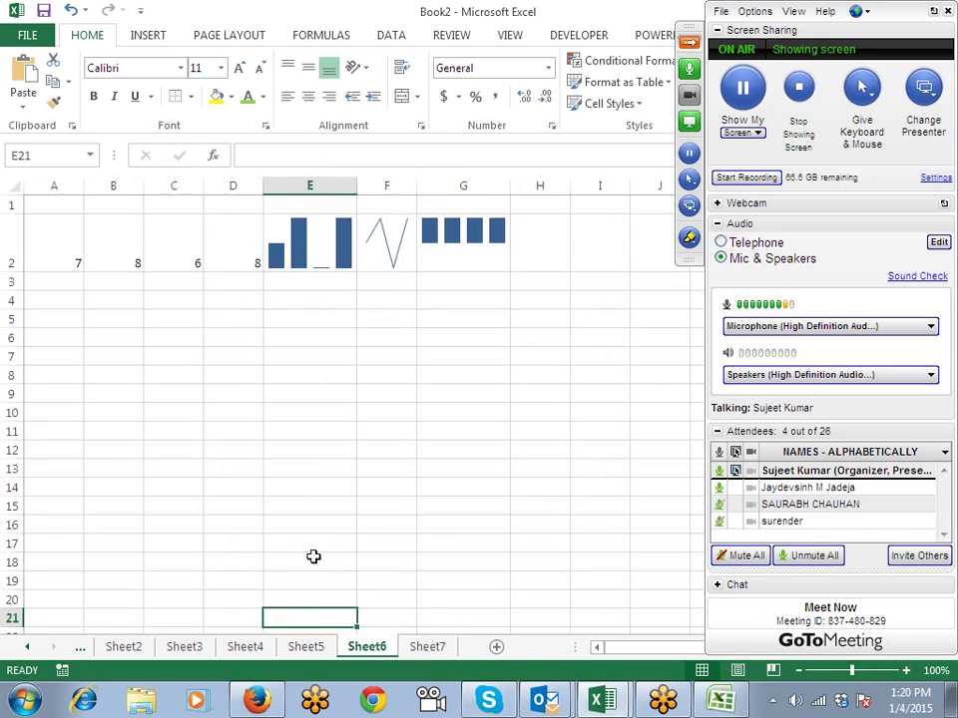
{"action": "left_click", "coordinate": [302, 646]}
{"action": "left_click", "coordinate": [245, 647]}
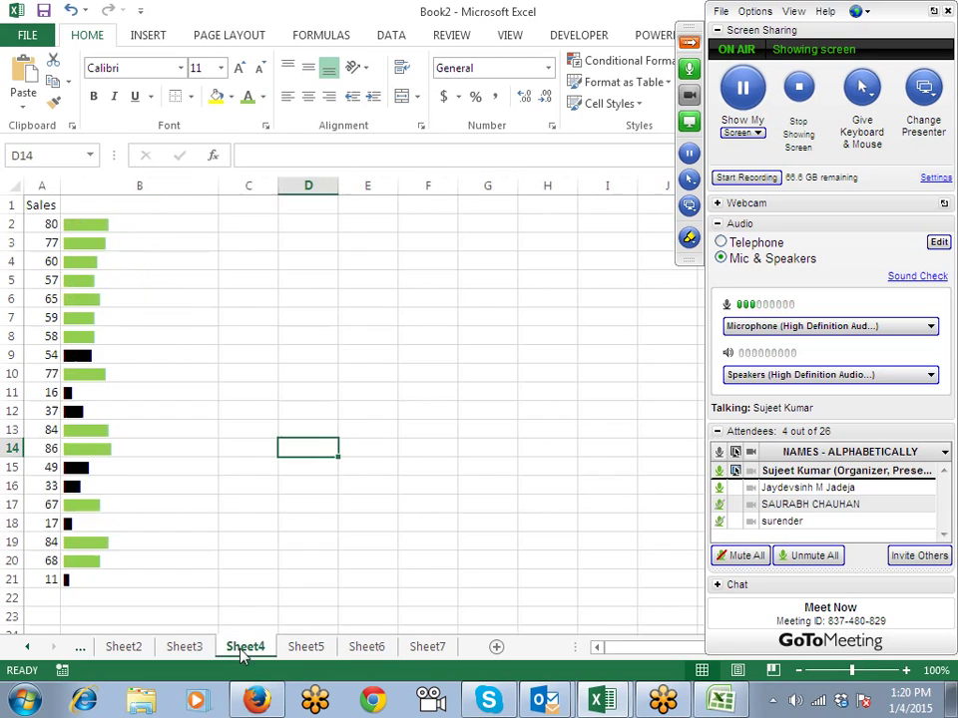
{"action": "left_click", "coordinate": [185, 647]}
{"action": "left_click", "coordinate": [176, 336]}
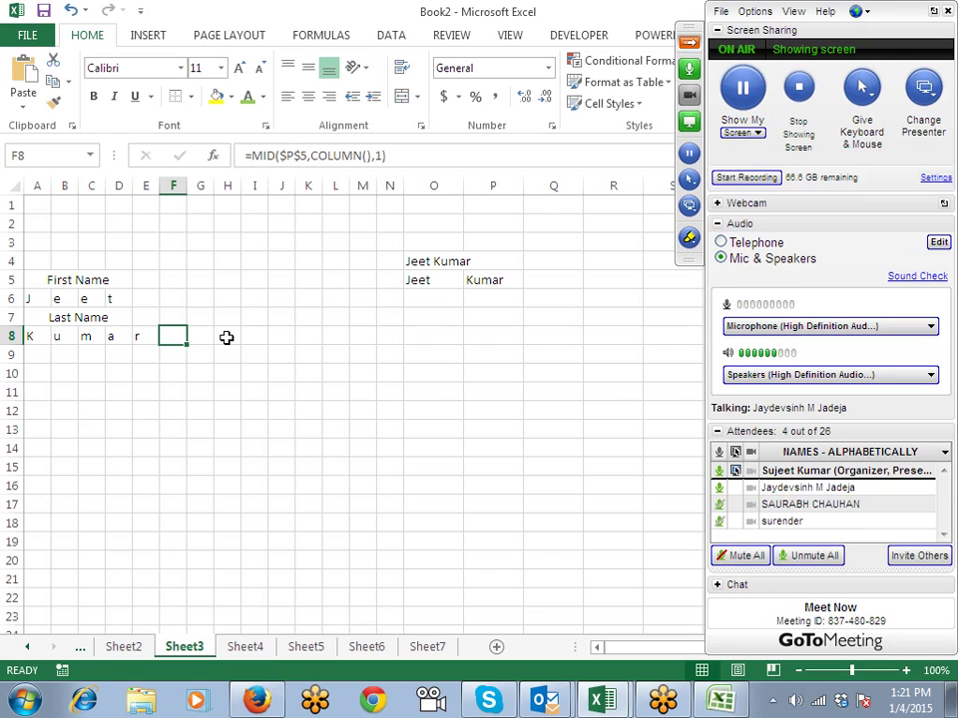
Step: Enter =ROW() in O8 and =COLUMN() in O9
{"action": "key", "text": "Right"}
{"action": "key", "text": "Right"}
{"action": "key", "text": "Right"}
{"action": "key", "text": "Right"}
{"action": "key", "text": "Right"}
{"action": "key", "text": "Right"}
{"action": "key", "text": "Right"}
{"action": "key", "text": "Right"}
{"action": "key", "text": "Right"}
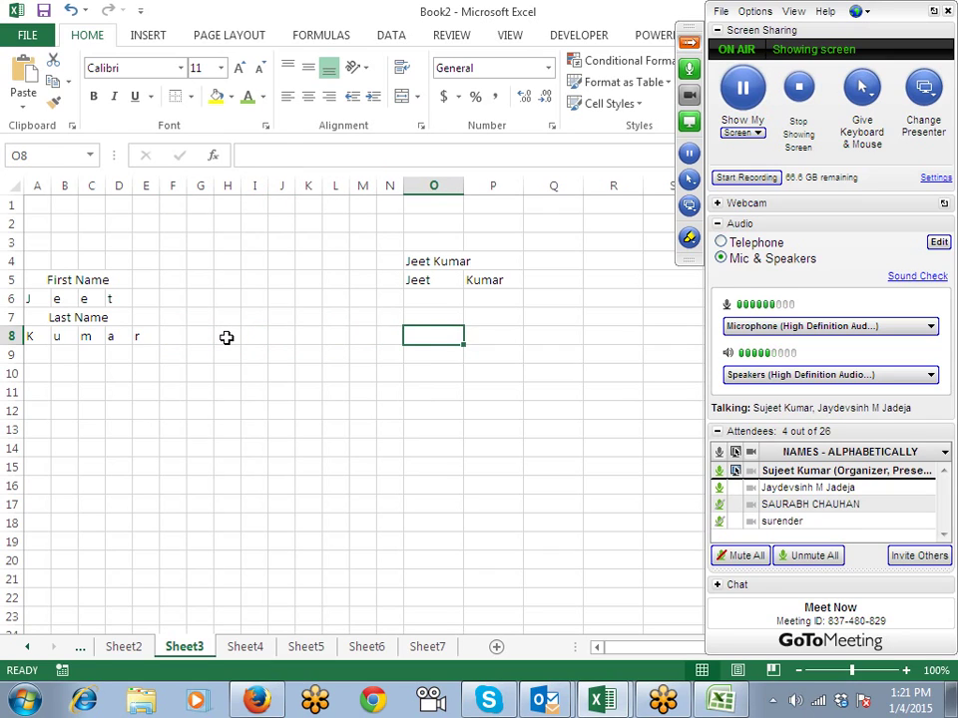
{"action": "type", "text": "=ROW("}
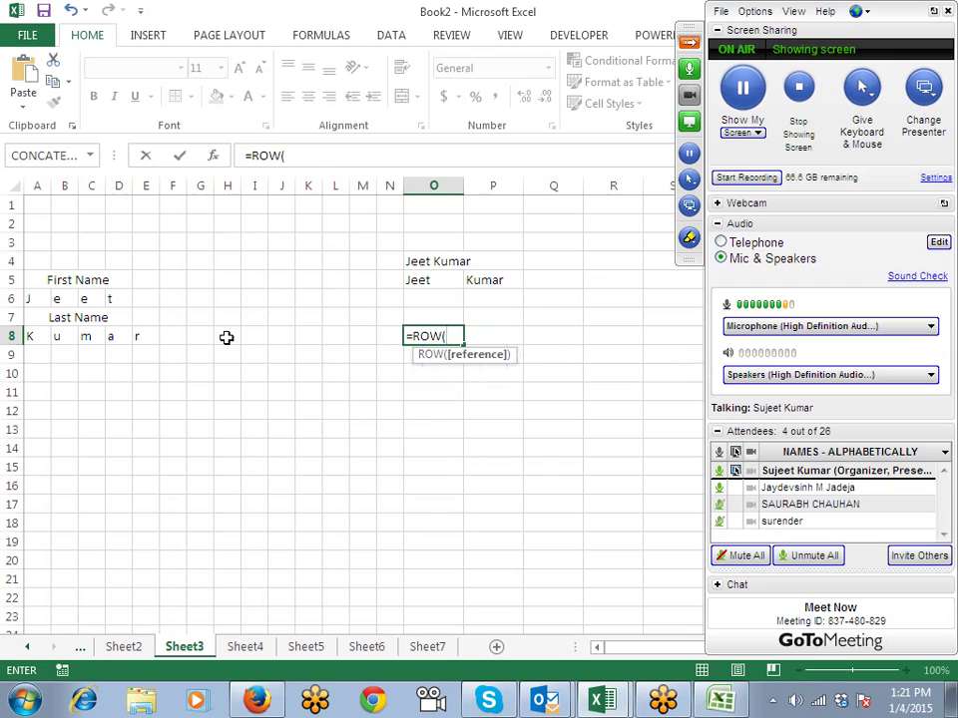
{"action": "type", "text": ")"}
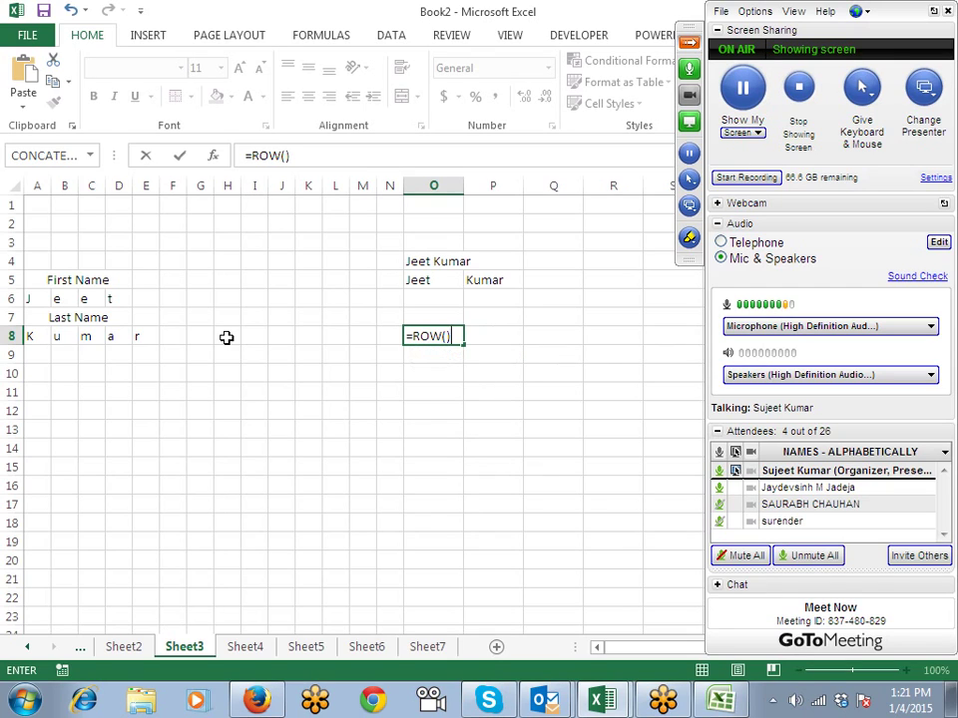
{"action": "key", "text": "Return"}
{"action": "key", "text": "Up"}
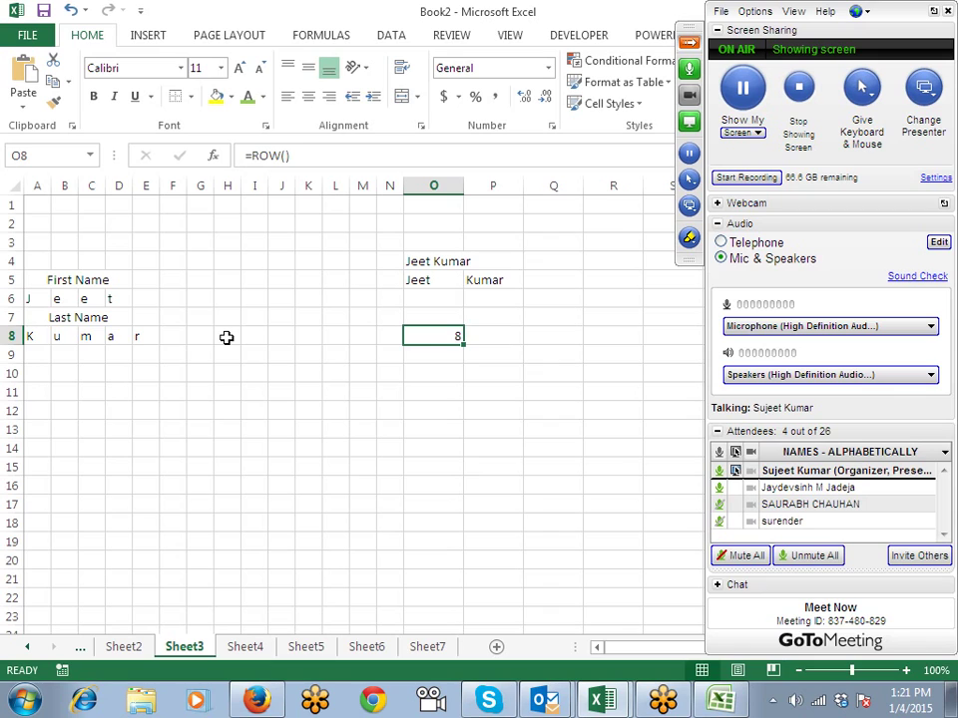
{"action": "key", "text": "Down"}
{"action": "type", "text": "=COL"}
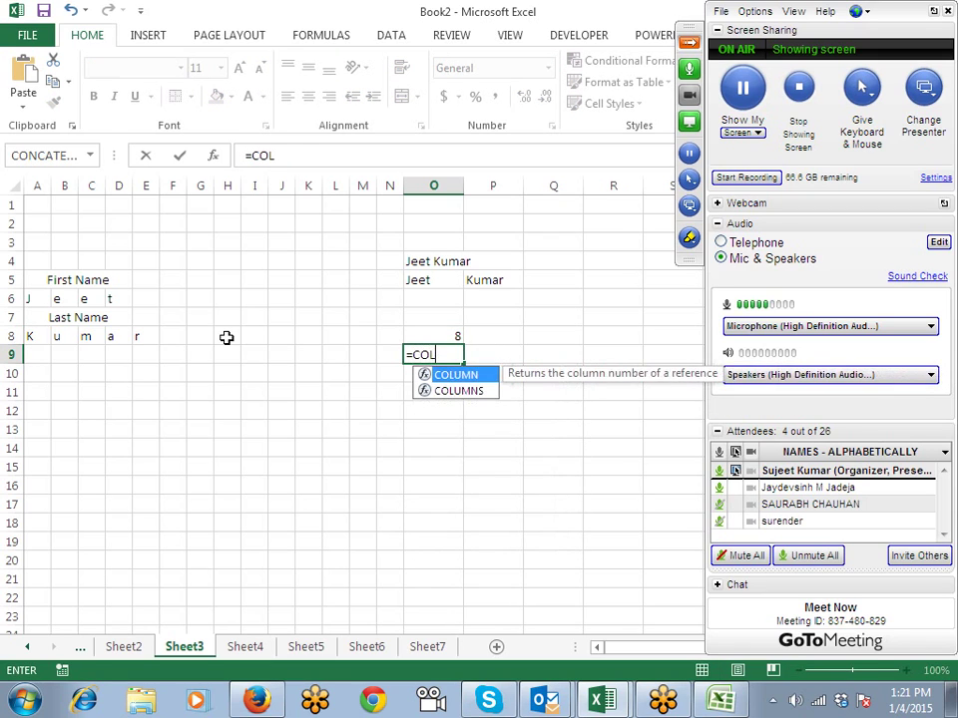
{"action": "key", "text": "Tab"}
{"action": "type", "text": ")"}
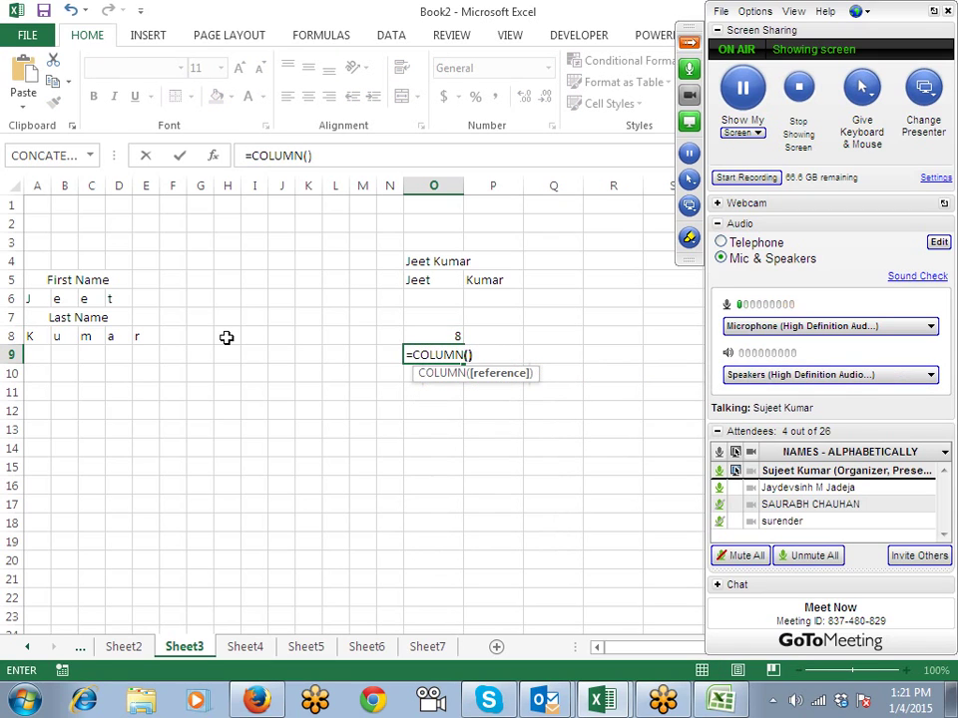
{"action": "key", "text": "Return"}
Step: Change the formulas to =ROW(O2) and =COLUMN(M7), giving 2 and 13
{"action": "key", "text": "Up"}
{"action": "key", "text": "Up"}
{"action": "key", "text": "F2"}
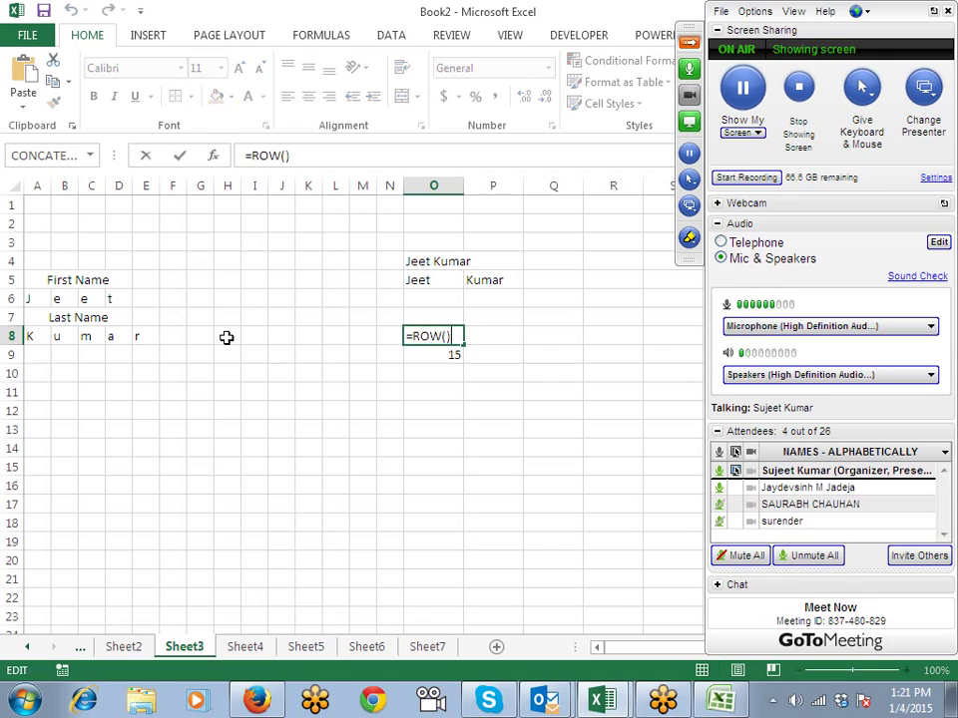
{"action": "key", "text": "Left"}
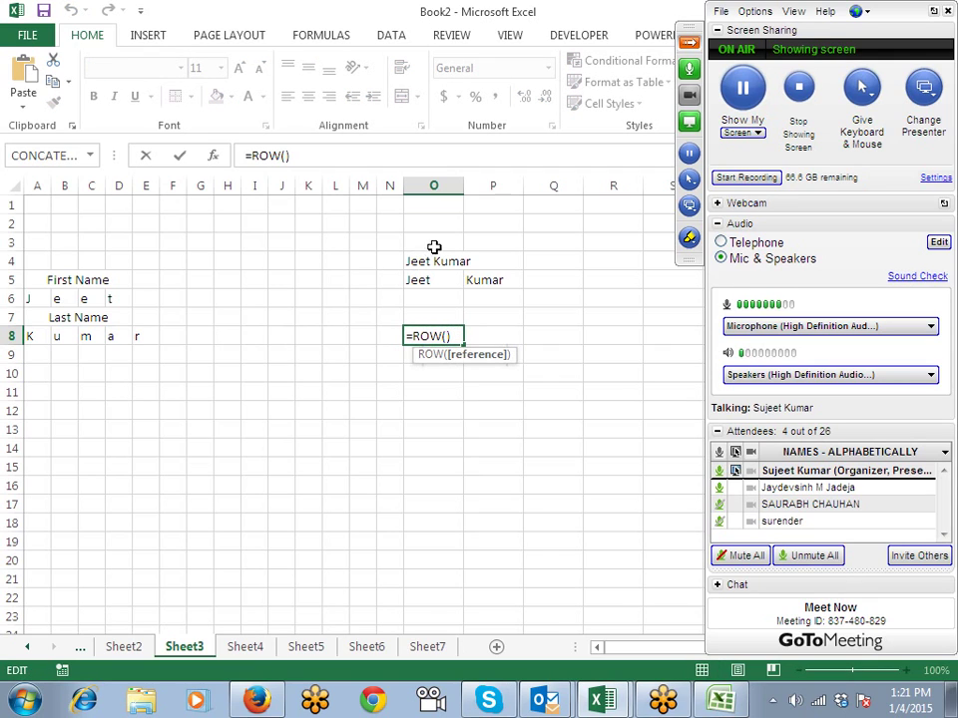
{"action": "left_click", "coordinate": [437, 224]}
{"action": "key", "text": "Return"}
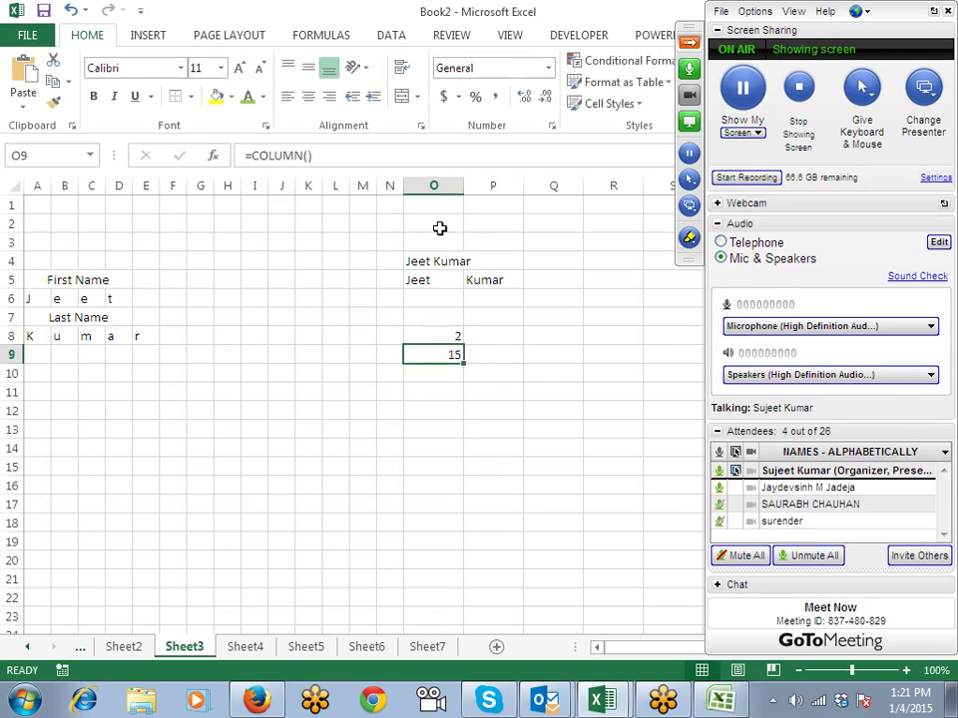
{"action": "key", "text": "F2"}
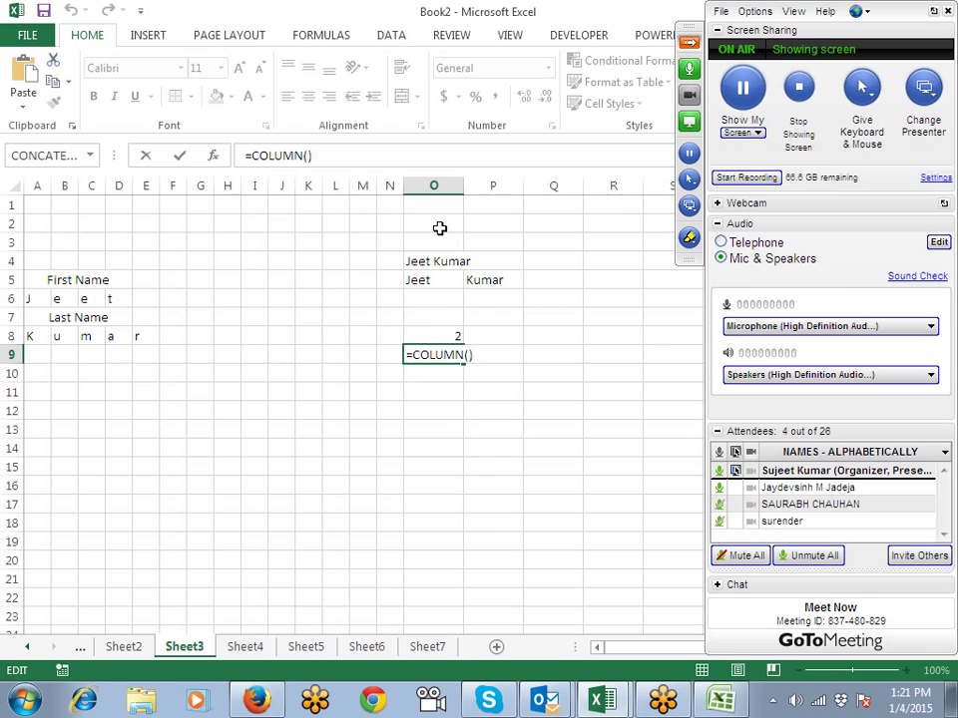
{"action": "left_click", "coordinate": [357, 316]}
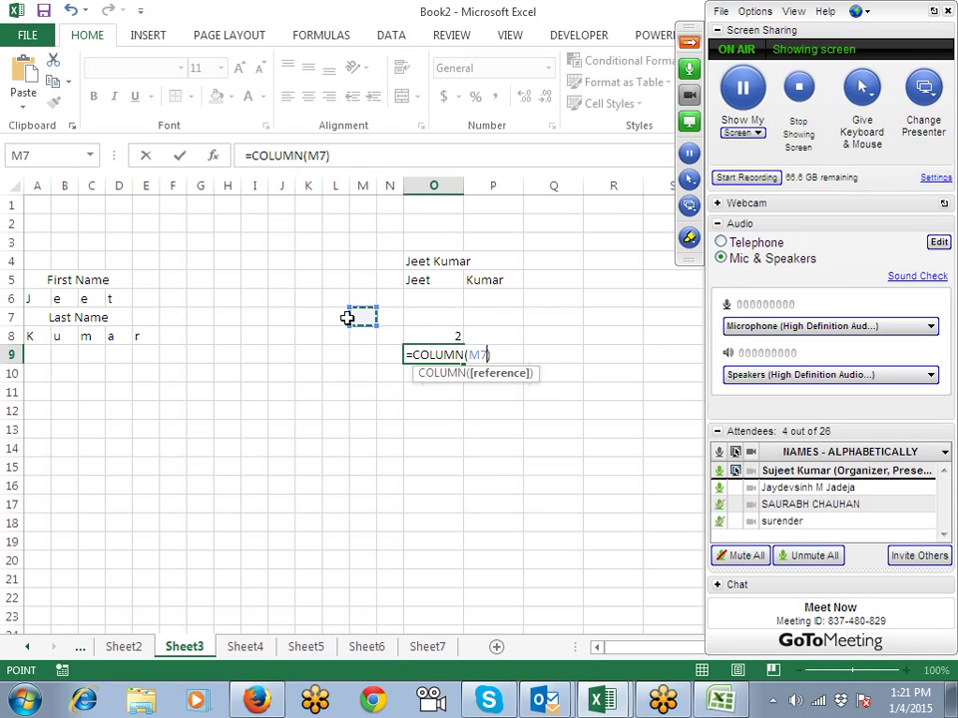
{"action": "key", "text": "Return"}
{"action": "key", "text": "Up"}
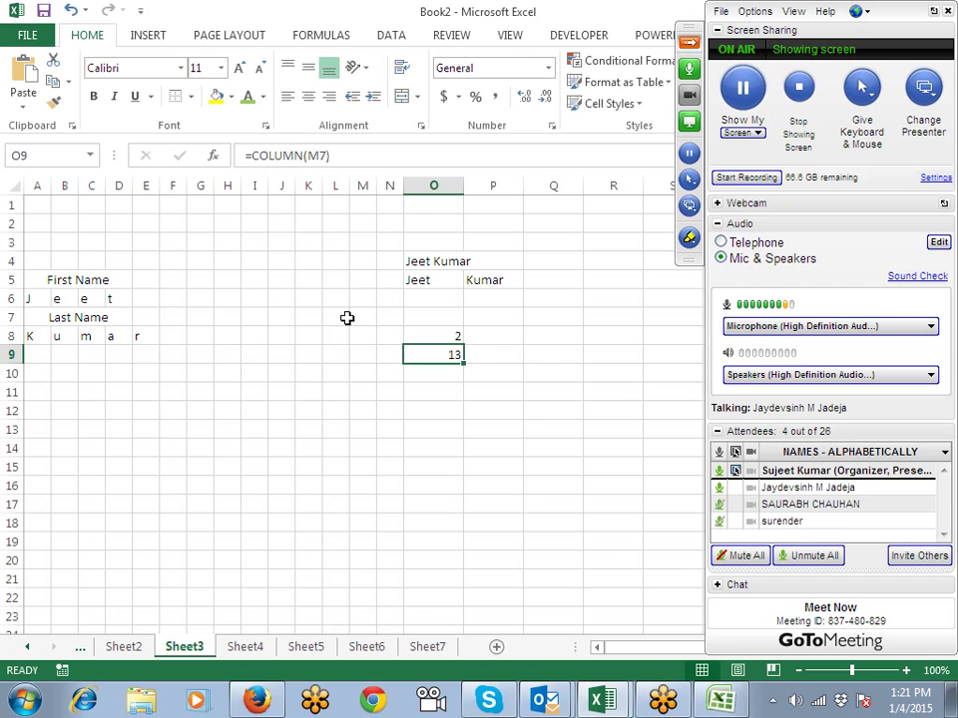
Step: Clear the ROW and COLUMN test formulas from O8:O9 and select O2:O3
{"action": "key", "text": "Up"}
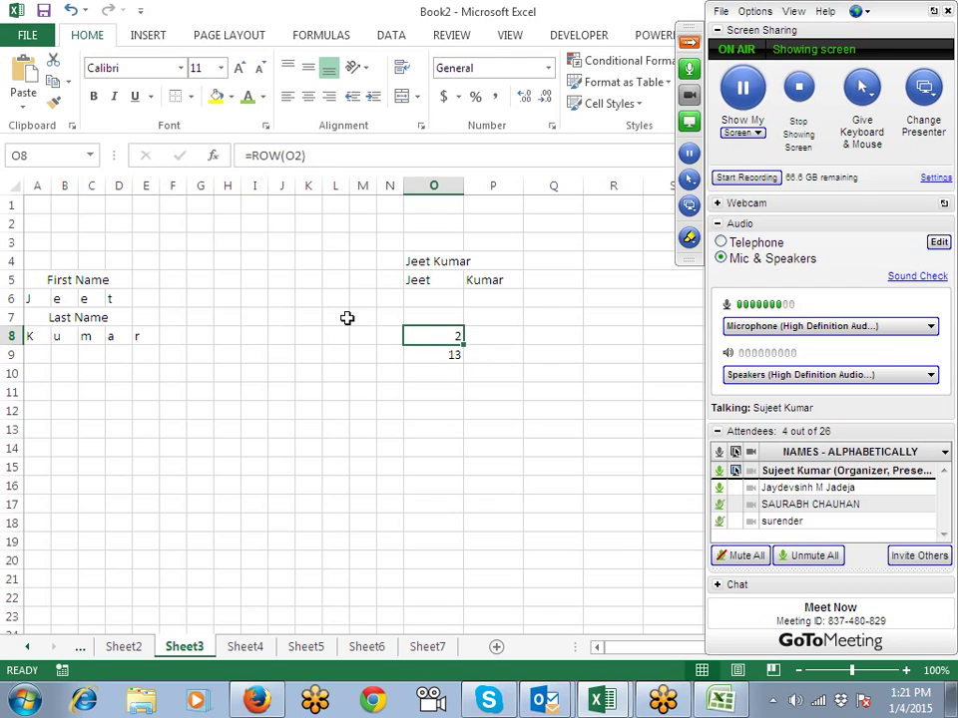
{"action": "key", "text": "shift+Down"}
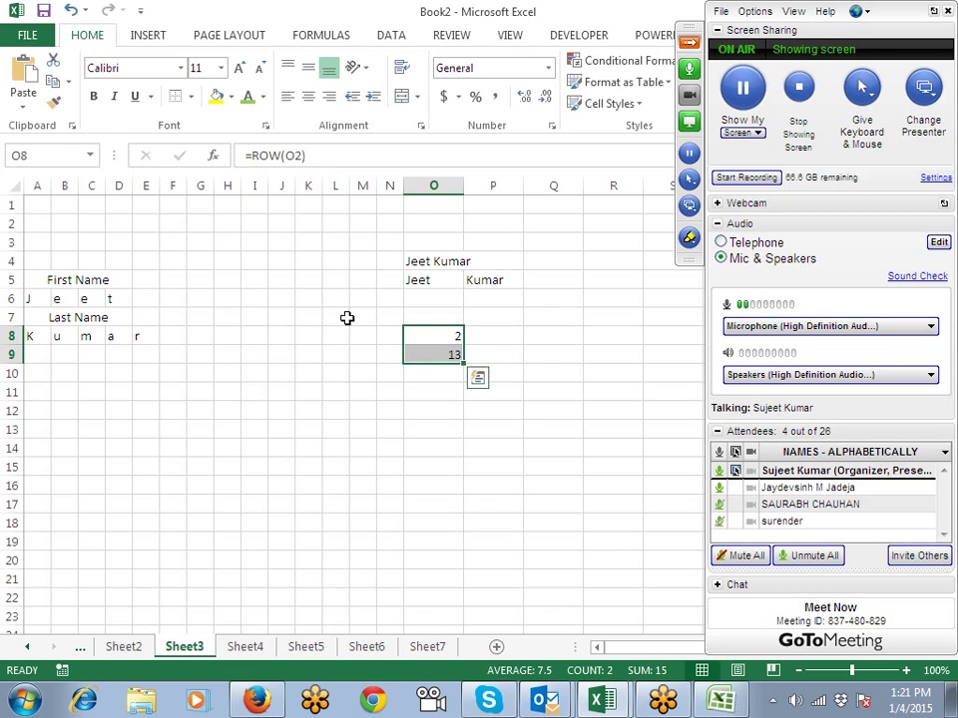
{"action": "key", "text": "Delete"}
{"action": "key", "text": "Up"}
{"action": "key", "text": "Up"}
{"action": "key", "text": "Up"}
{"action": "key", "text": "Up"}
{"action": "key", "text": "Up"}
{"action": "key", "text": "Up"}
{"action": "key", "text": "Up"}
{"action": "key", "text": "Down"}
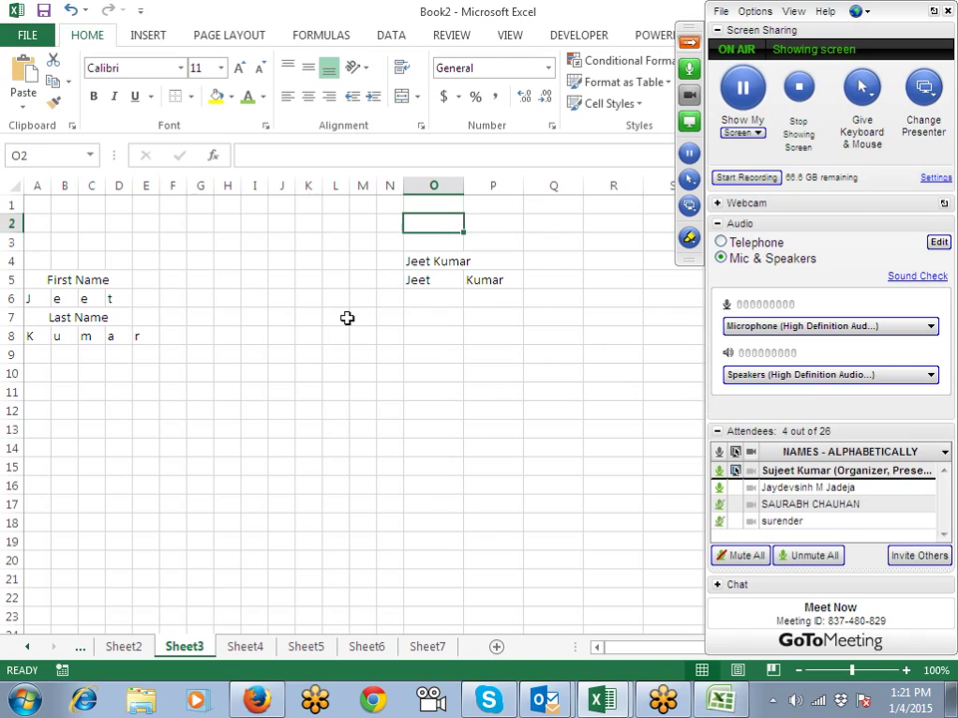
{"action": "key", "text": "shift+Down"}
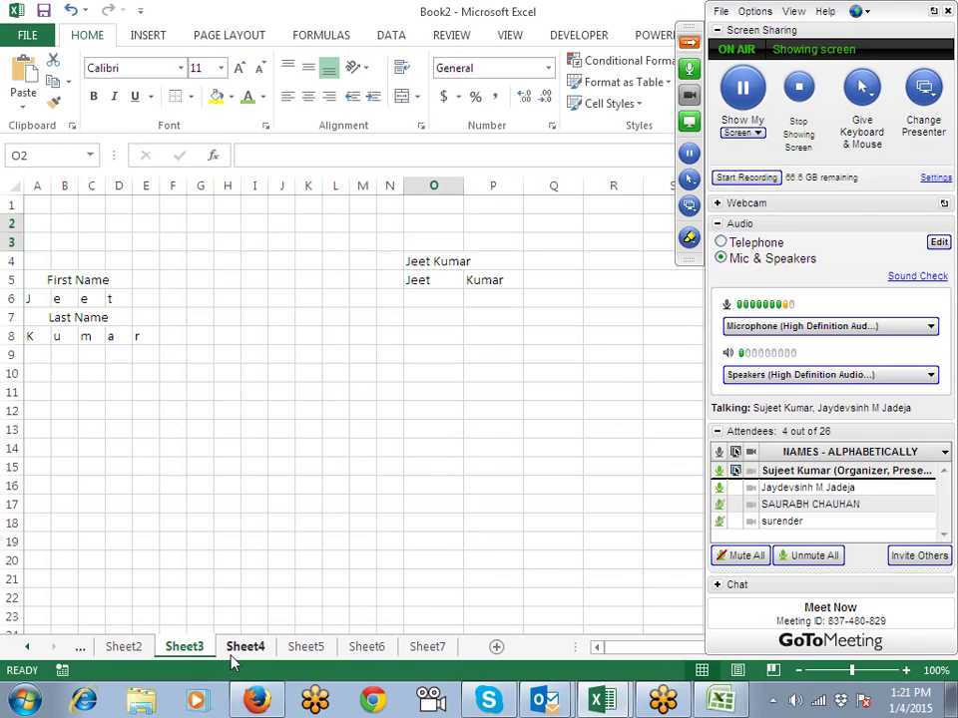
Step: Switch to Sheet7 and clear the values in C2:C5
{"action": "left_click", "coordinate": [245, 649]}
{"action": "left_click", "coordinate": [311, 650]}
{"action": "left_click", "coordinate": [356, 650]}
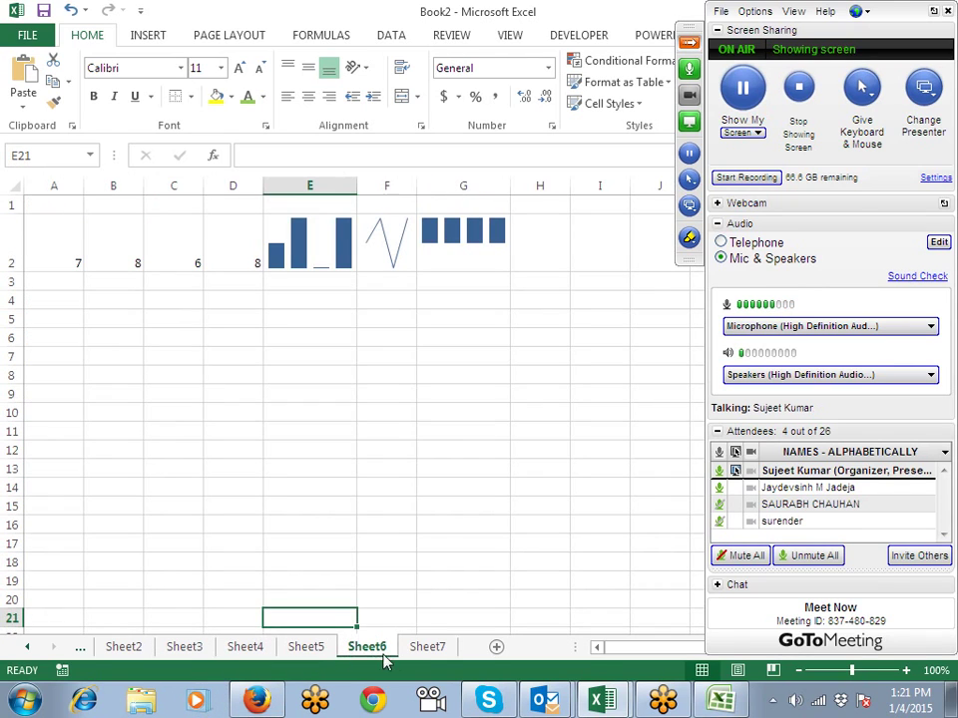
{"action": "left_click", "coordinate": [417, 651]}
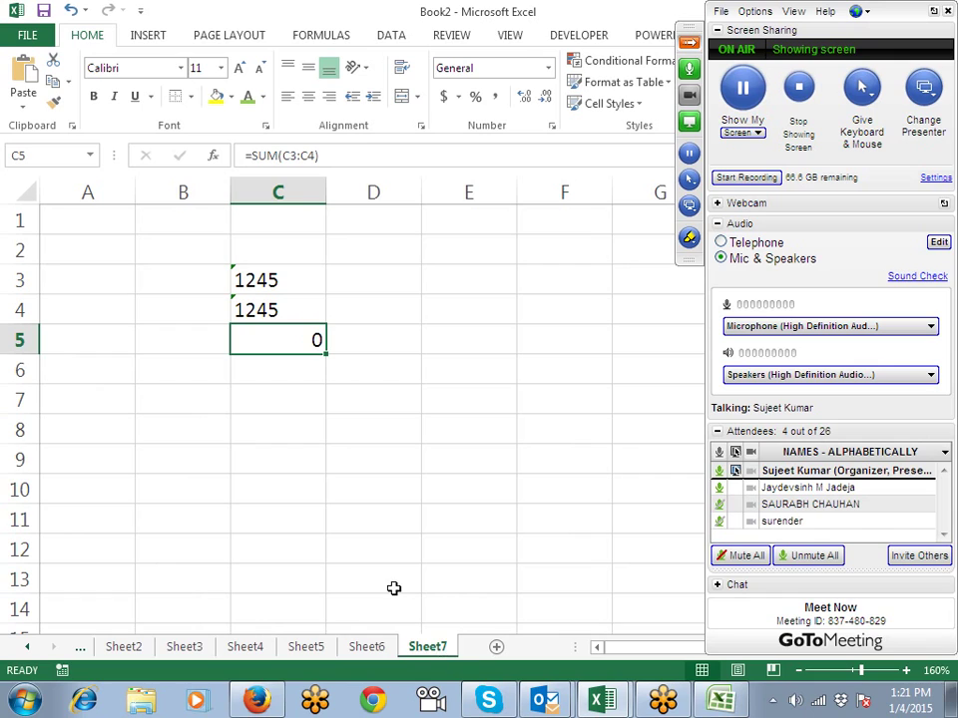
{"action": "key", "text": "Up"}
{"action": "key", "text": "Up"}
{"action": "key", "text": "Up"}
{"action": "key", "text": "shift+Down"}
{"action": "key", "text": "shift+Down"}
{"action": "key", "text": "shift+Down"}
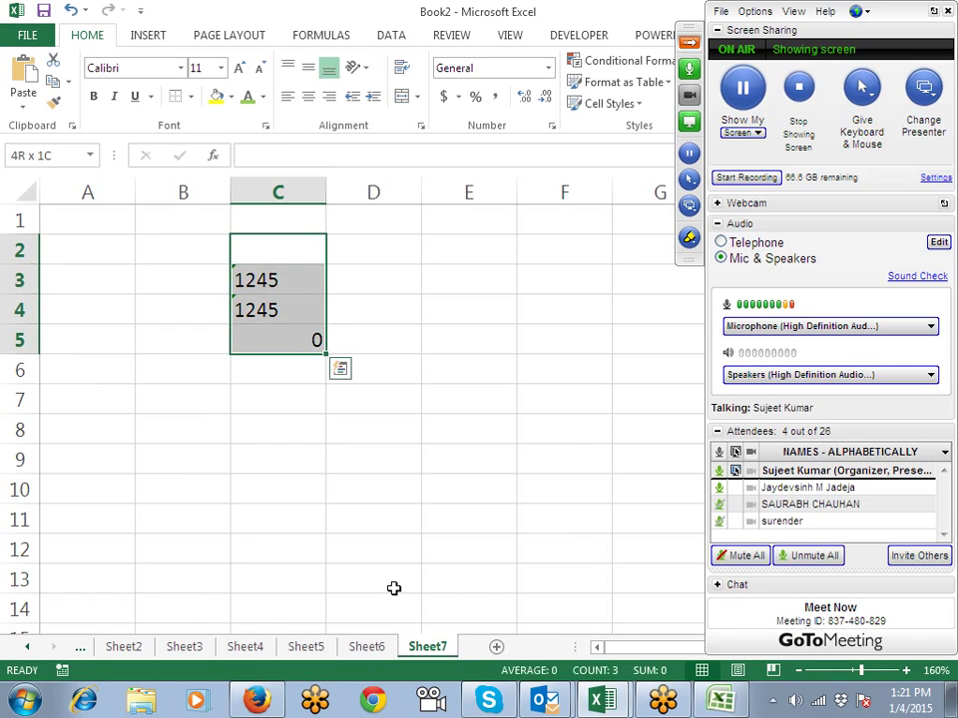
{"action": "key", "text": "Delete"}
{"action": "key", "text": "Left"}
{"action": "key", "text": "ctrl+Home"}
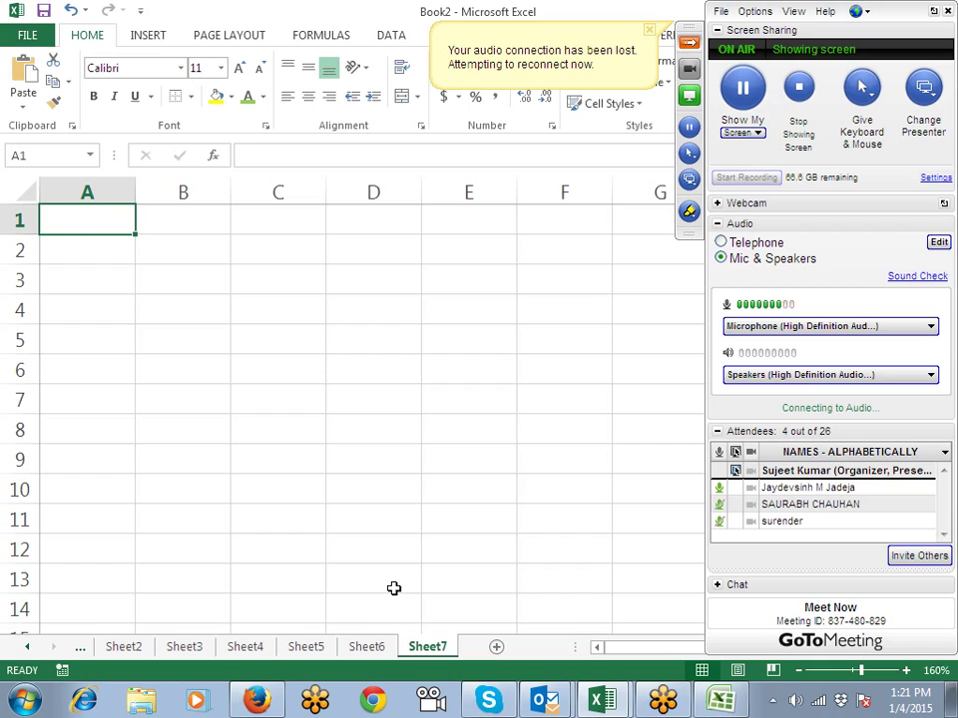
Step: Enter the header Flight in A1
{"action": "type", "text": "SAD"}
{"action": "key", "text": "BackSpace"}
{"action": "key", "text": "BackSpace"}
{"action": "key", "text": "BackSpace"}
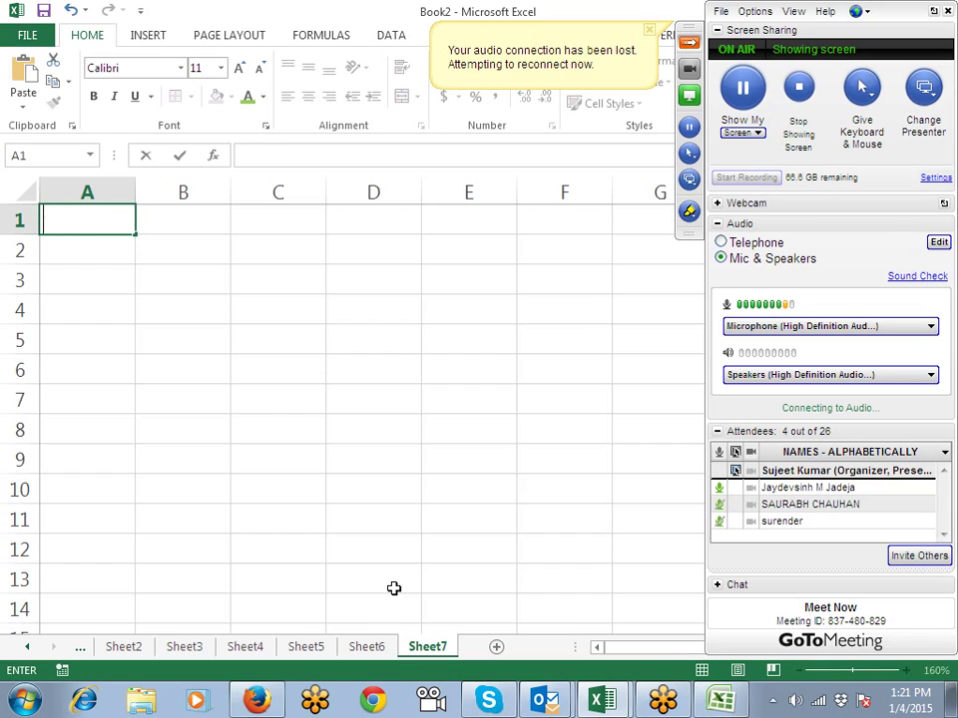
{"action": "type", "text": "b"}
{"action": "key", "text": "BackSpace"}
{"action": "type", "text": "BER1"}
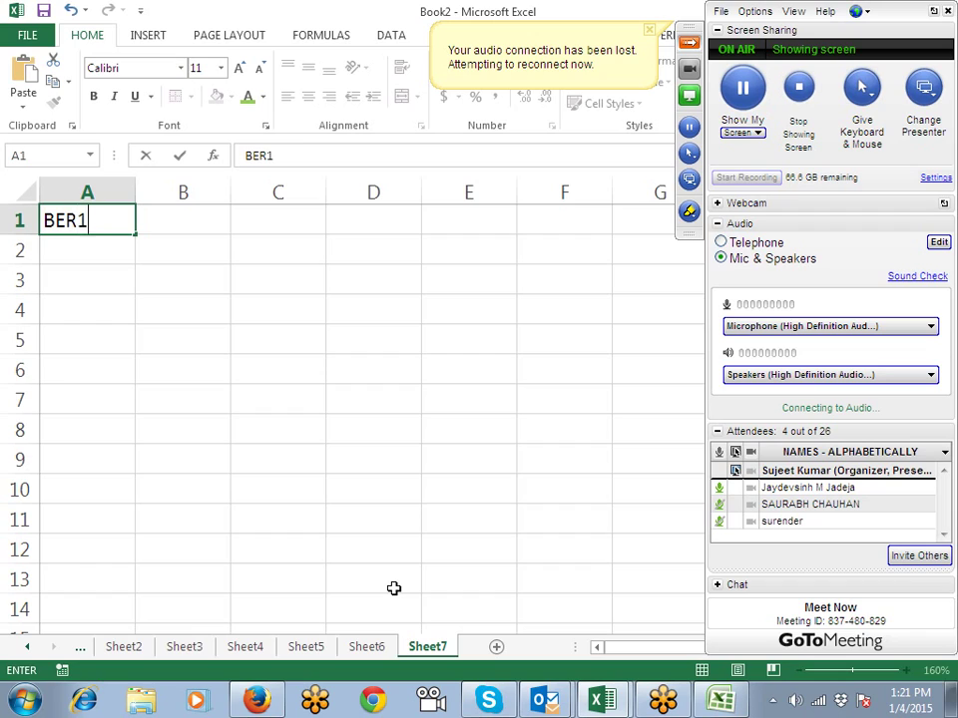
{"action": "type", "text": "2rt"}
{"action": "key", "text": "BackSpace"}
{"action": "key", "text": "BackSpace"}
{"action": "key", "text": "BackSpace"}
{"action": "key", "text": "BackSpace"}
{"action": "key", "text": "BackSpace"}
{"action": "key", "text": "BackSpace"}
{"action": "key", "text": "BackSpace"}
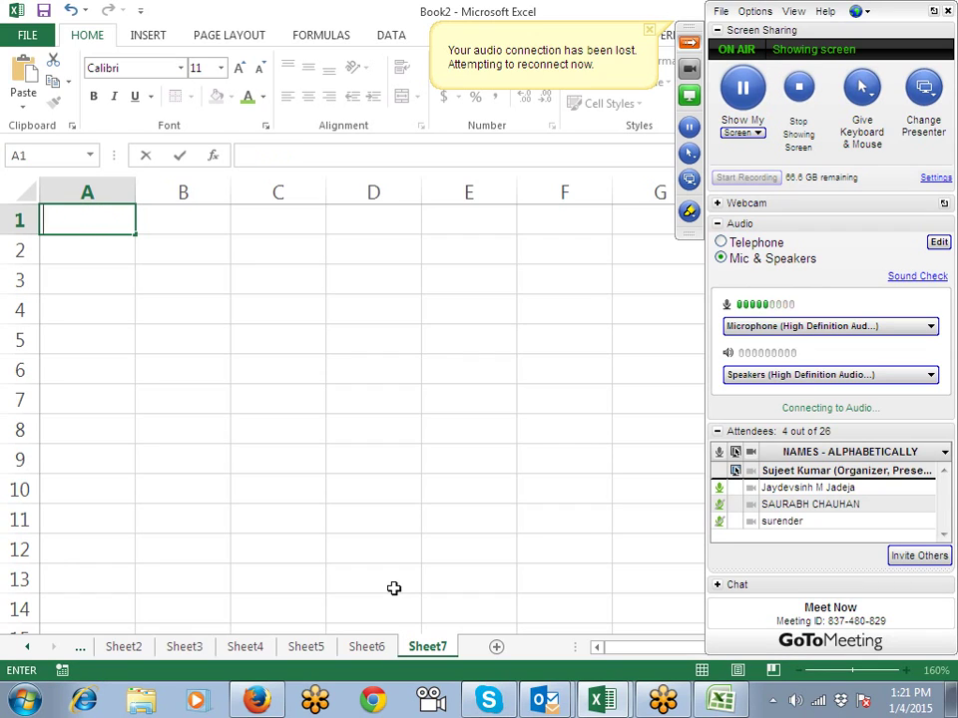
{"action": "type", "text": "fLIGHT"}
{"action": "key", "text": "Return"}
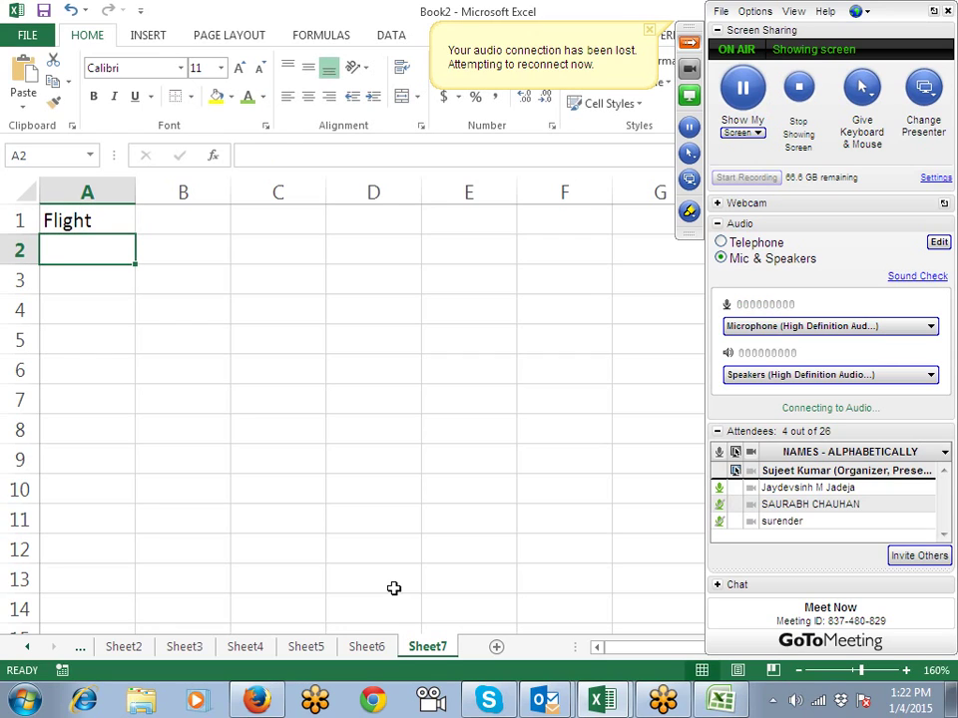
Step: Enter the flight code list B,F,B,E,B in A2
{"action": "type", "text": "B"}
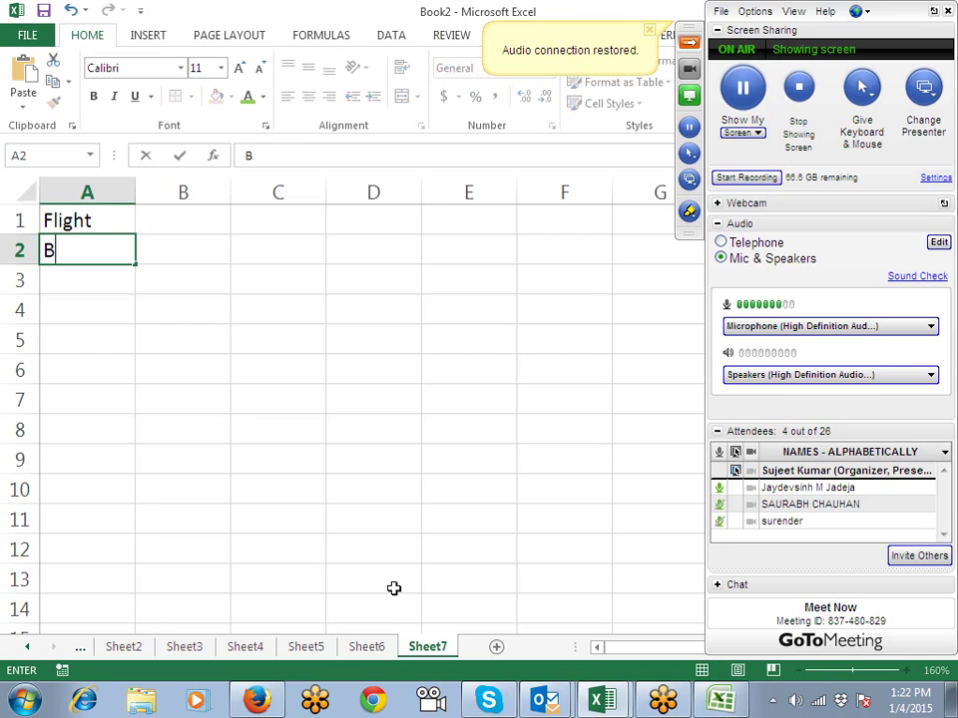
{"action": "type", "text": ","}
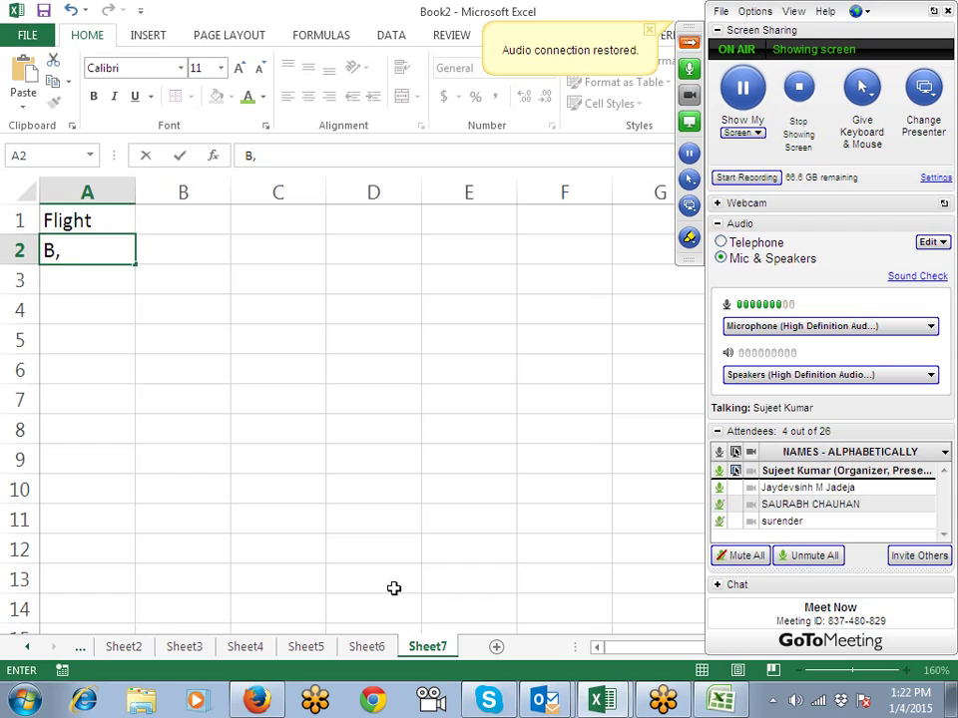
{"action": "type", "text": "f,e,"}
{"action": "key", "text": "BackSpace"}
{"action": "key", "text": "BackSpace"}
{"action": "key", "text": "BackSpace"}
{"action": "key", "text": "BackSpace"}
{"action": "type", "text": "F"}
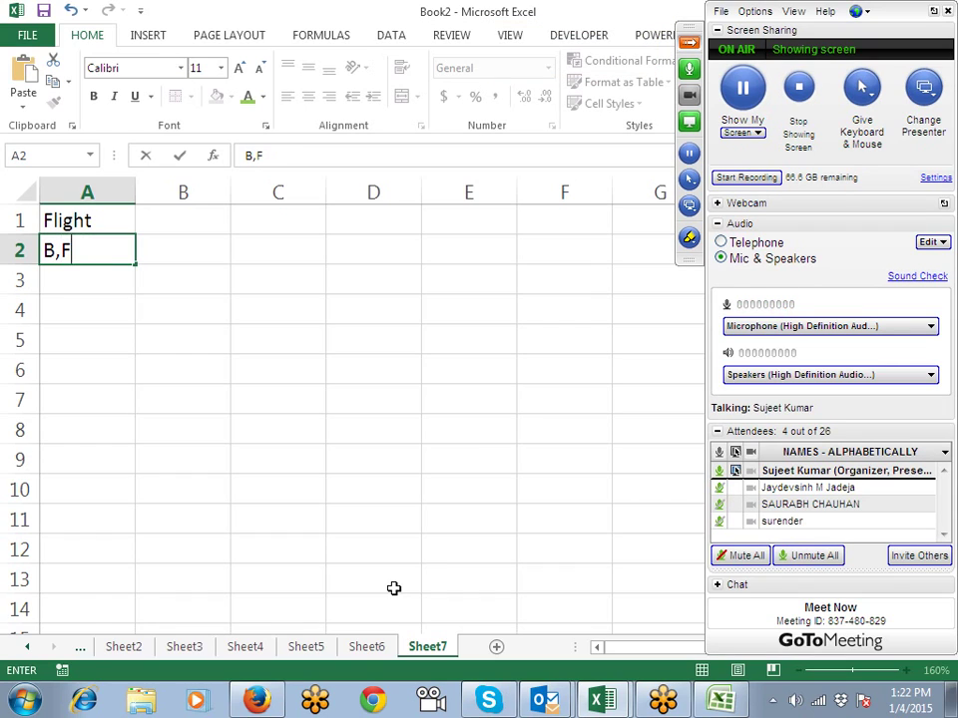
{"action": "type", "text": ",BE"}
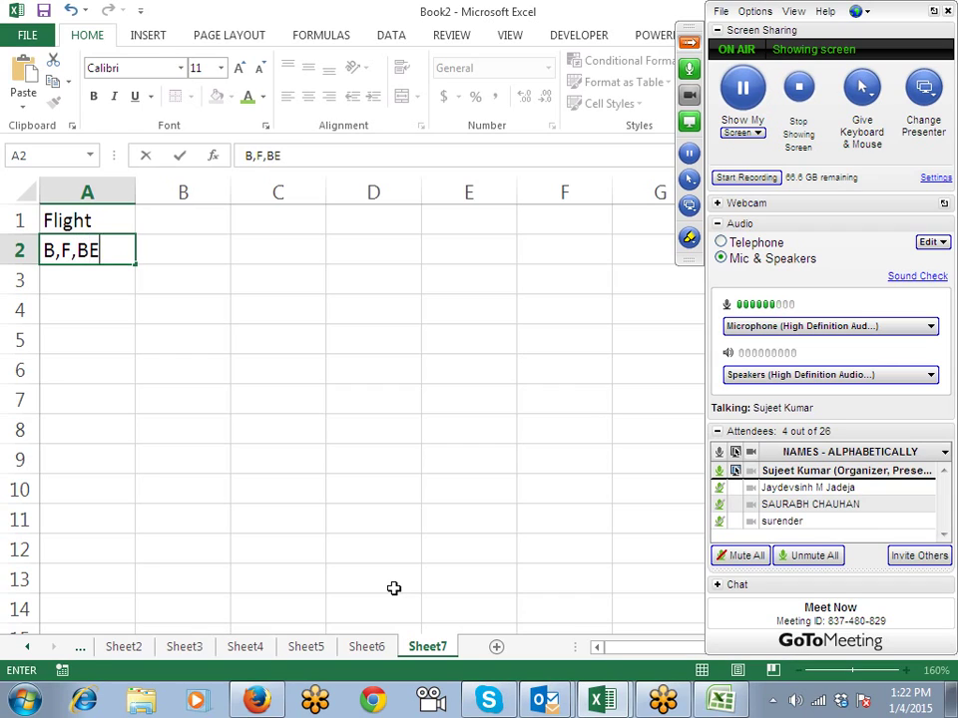
{"action": "key", "text": "BackSpace"}
{"action": "type", "text": ",ET"}
{"action": "key", "text": "BackSpace"}
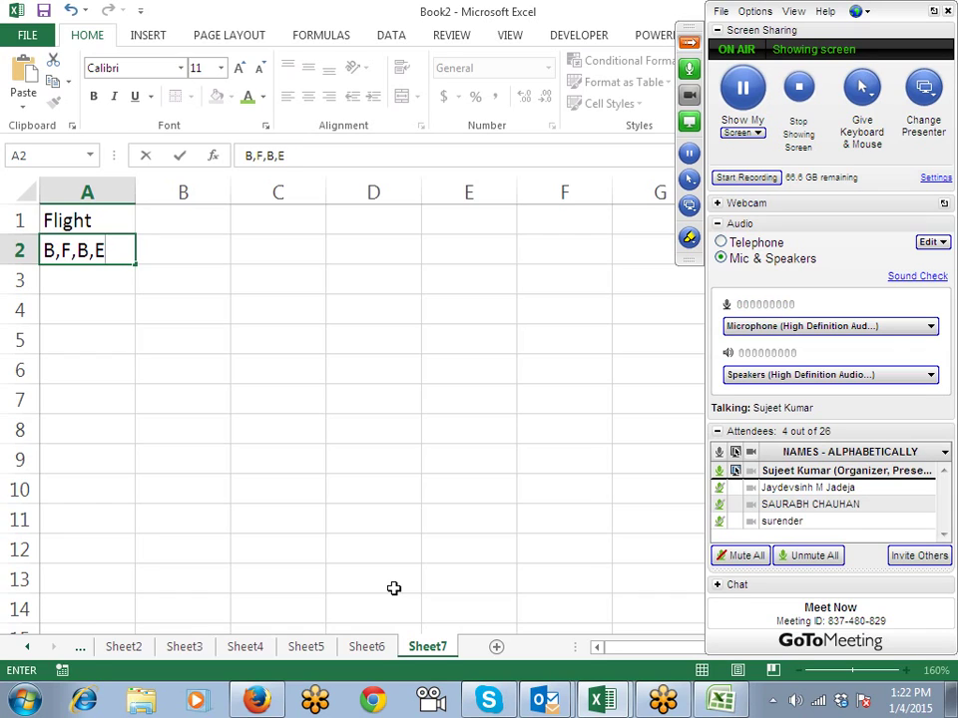
{"action": "type", "text": ",B"}
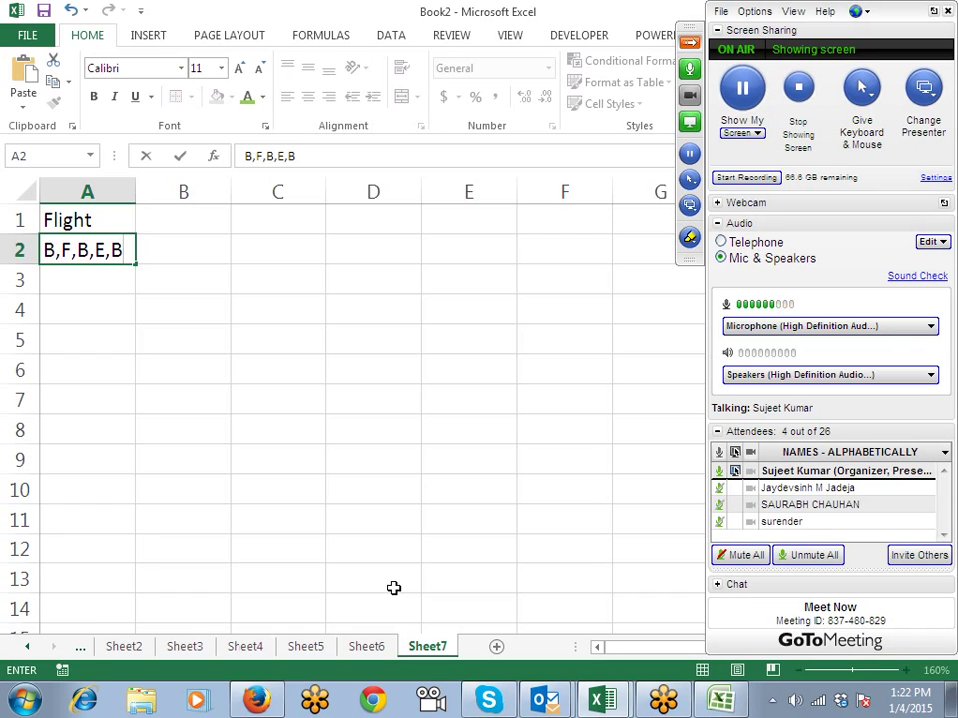
{"action": "key", "text": "Return"}
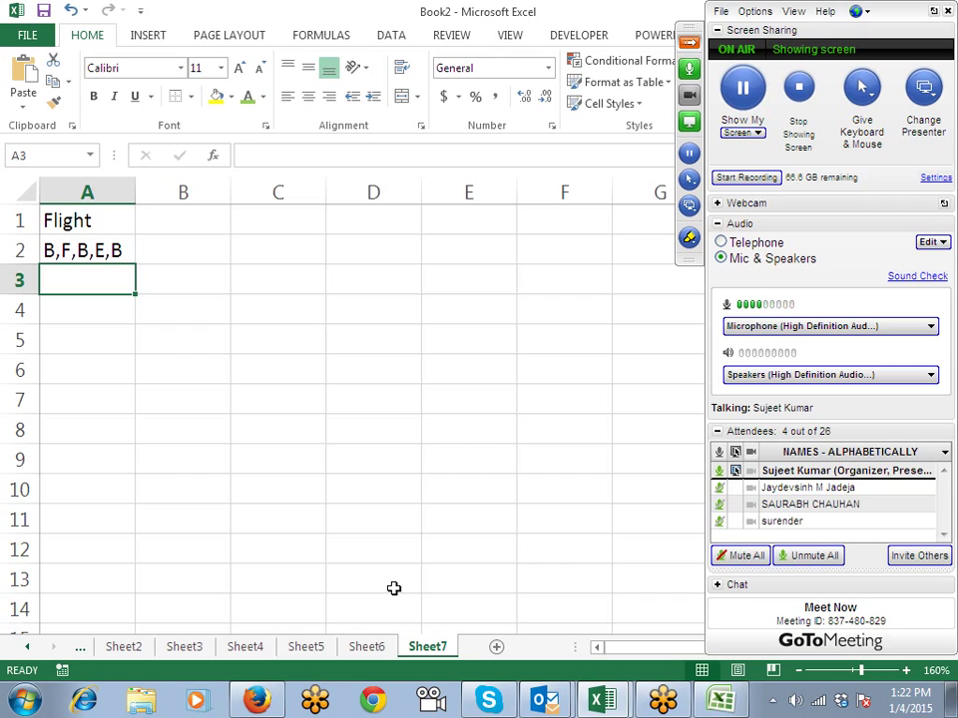
Step: Type the uppercase headers B, F and E into B1, C1 and D1
{"action": "key", "text": "Up"}
{"action": "key", "text": "Up"}
{"action": "key", "text": "Right"}
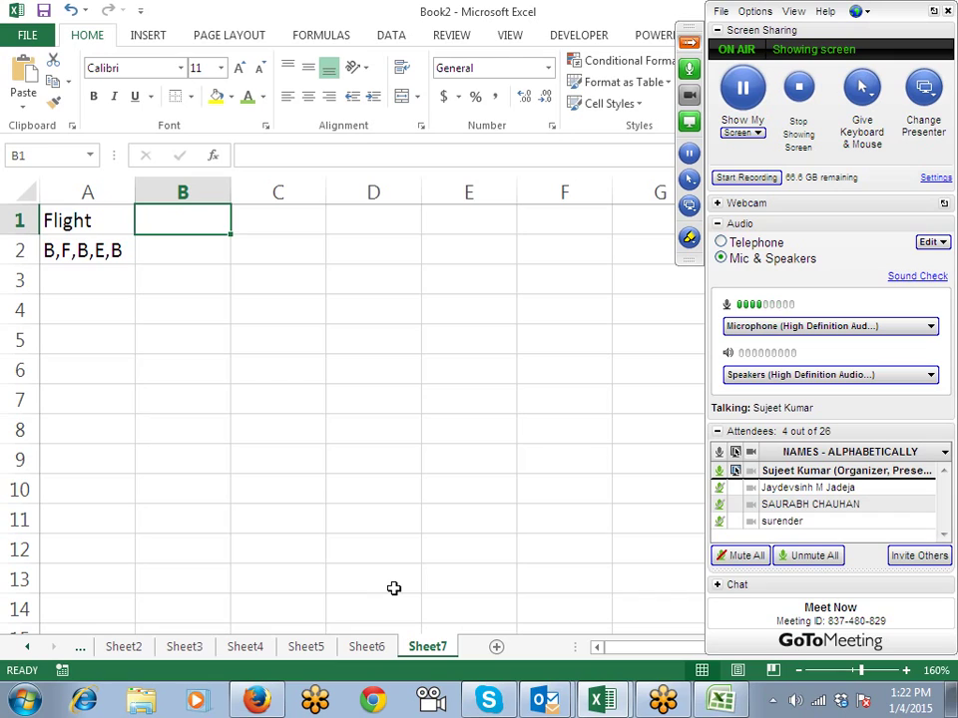
{"action": "type", "text": "b"}
{"action": "key", "text": "BackSpace"}
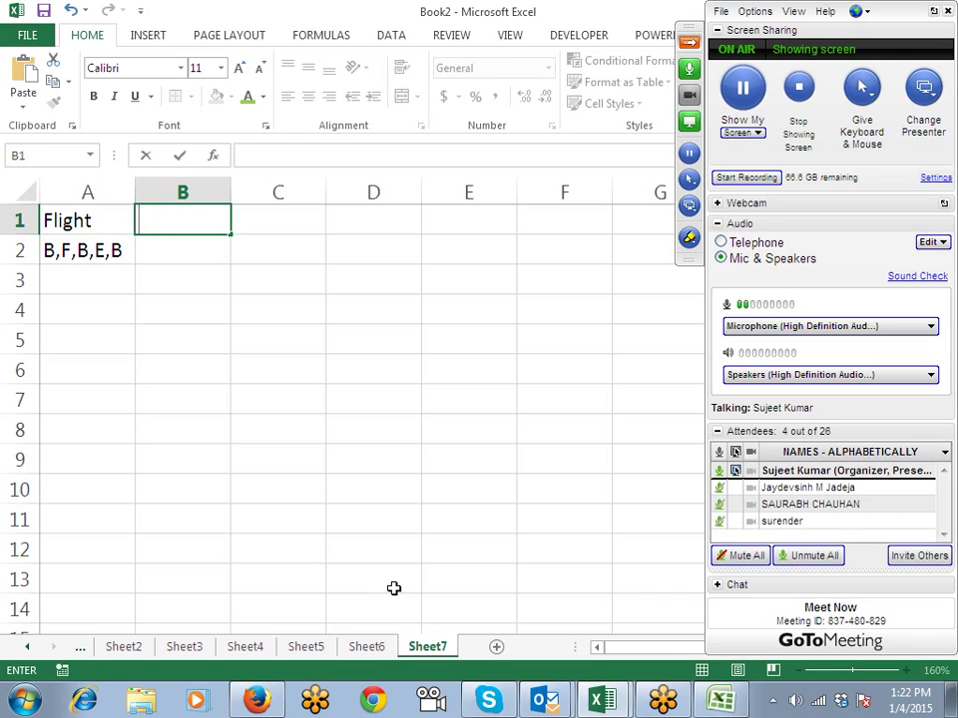
{"action": "type", "text": "B"}
{"action": "key", "text": "Right"}
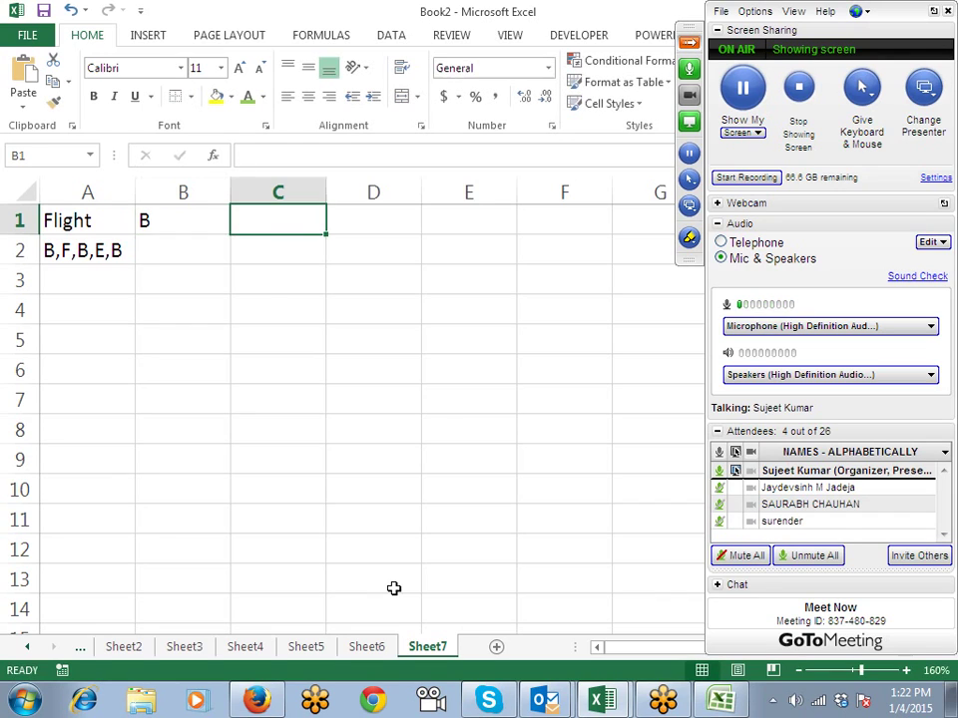
{"action": "type", "text": "f"}
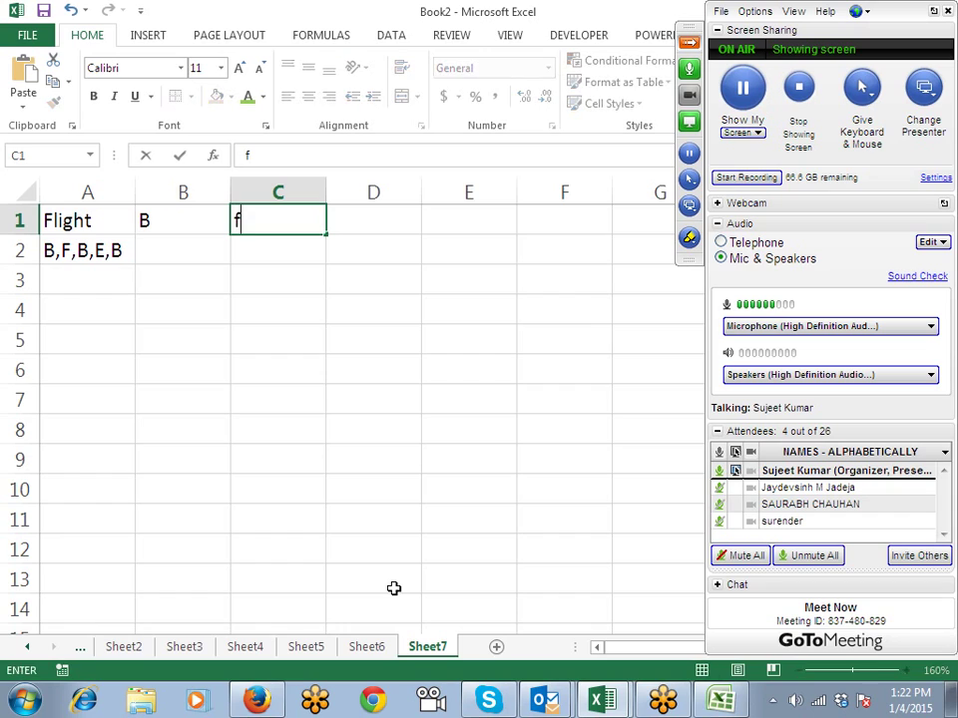
{"action": "key", "text": "BackSpace"}
{"action": "type", "text": "F"}
{"action": "key", "text": "Right"}
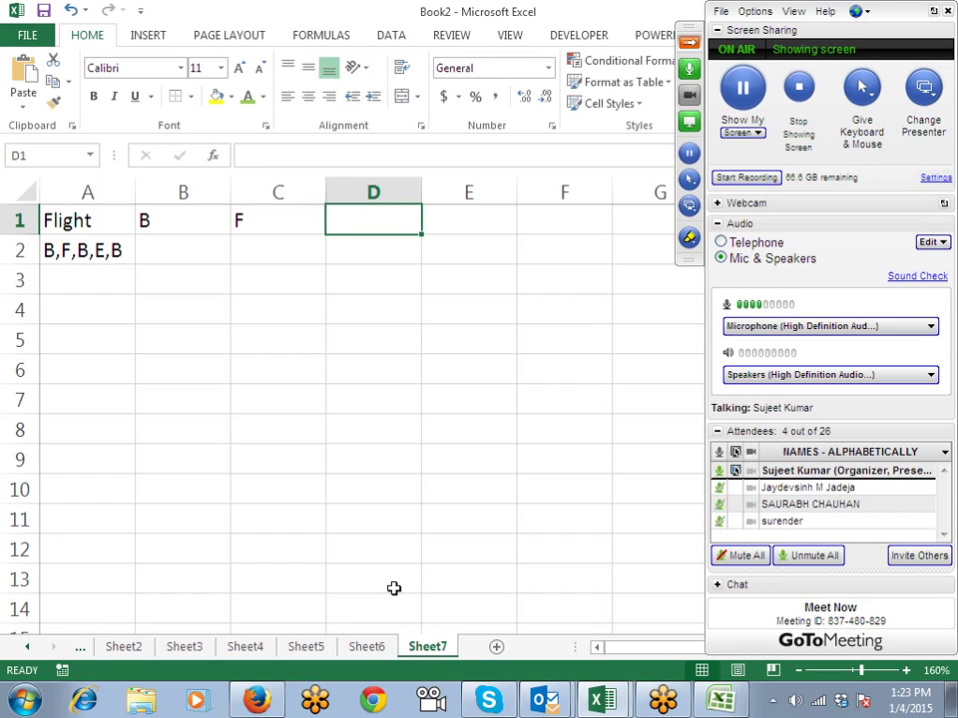
{"action": "type", "text": "e"}
{"action": "key", "text": "BackSpace"}
{"action": "type", "text": "E"}
{"action": "key", "text": "Return"}
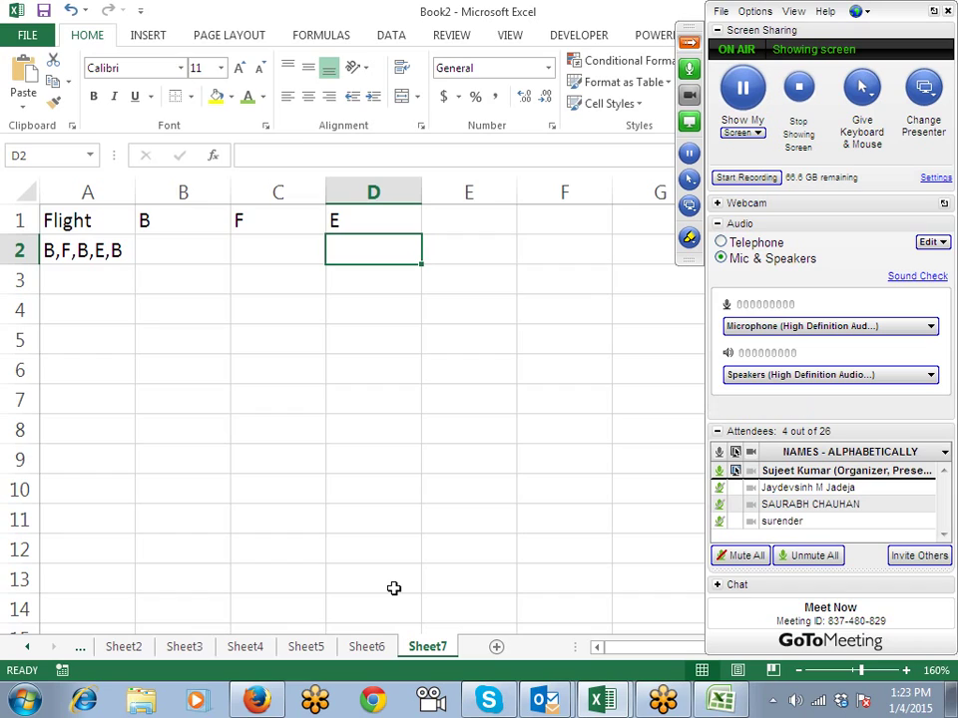
Step: Enter =LEN(A2) in B2 to get the flight list's length, 9
{"action": "key", "text": "Up"}
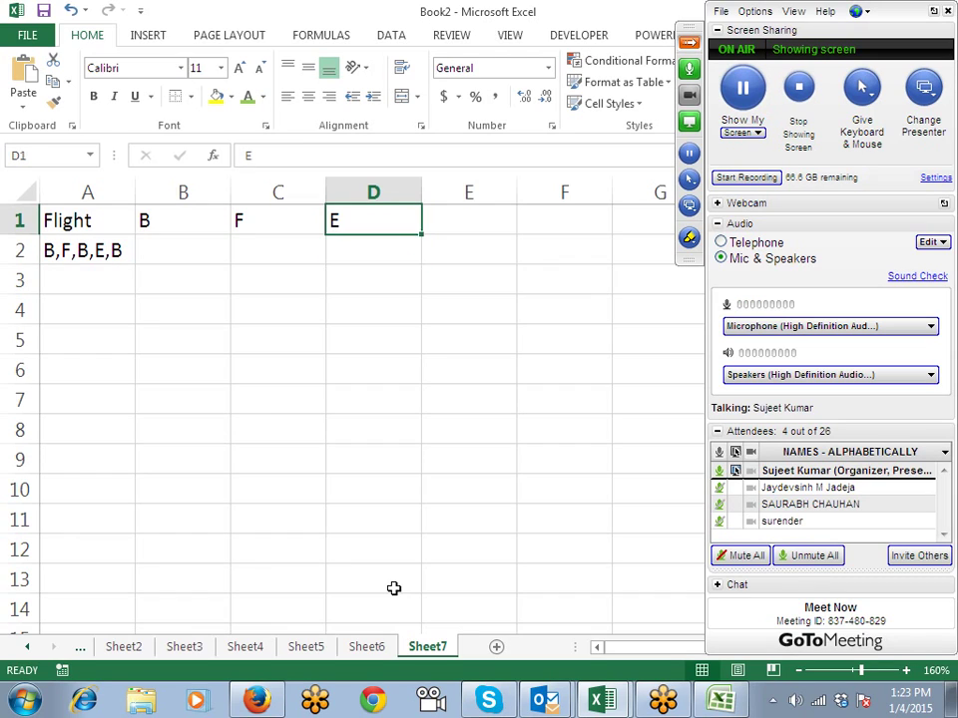
{"action": "key", "text": "Left"}
{"action": "key", "text": "Left"}
{"action": "key", "text": "Right"}
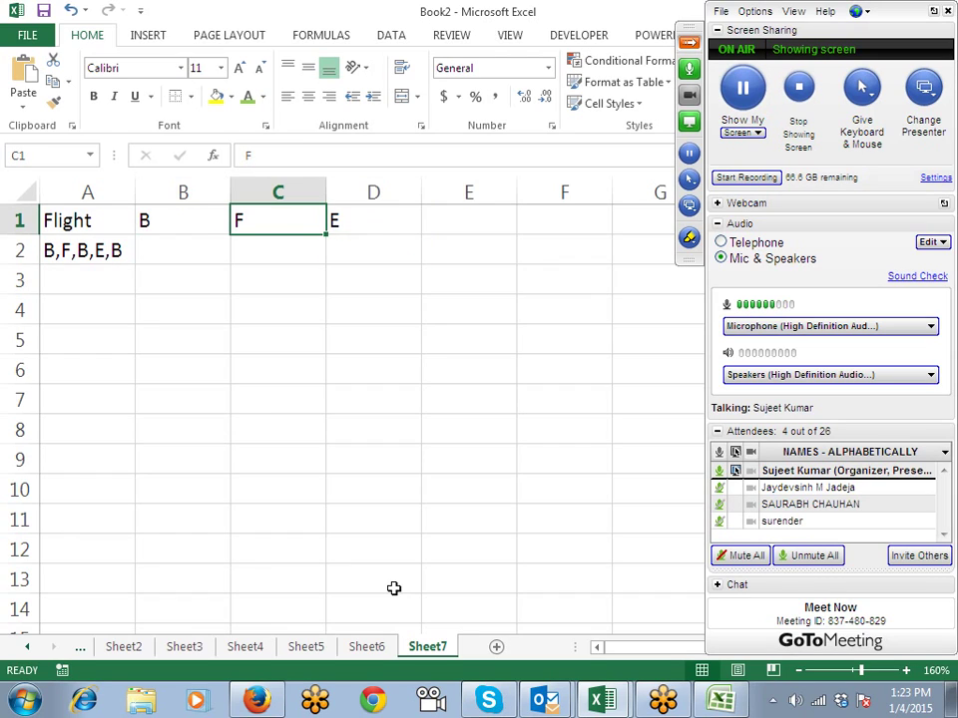
{"action": "key", "text": "Right"}
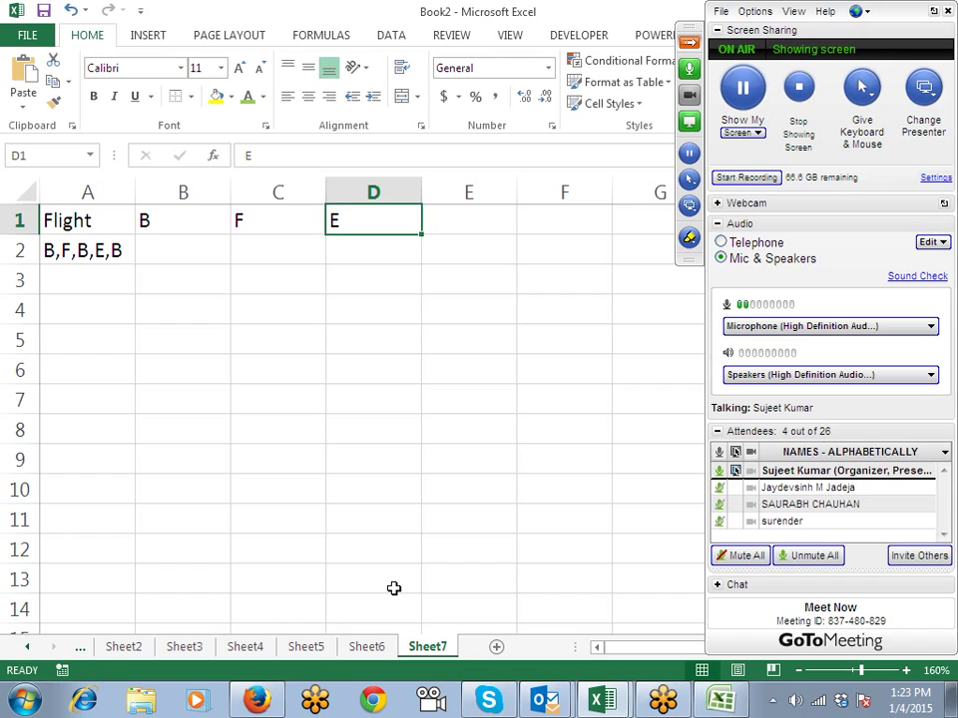
{"action": "key", "text": "Left"}
{"action": "key", "text": "Left"}
{"action": "key", "text": "Down"}
{"action": "key", "text": "Left"}
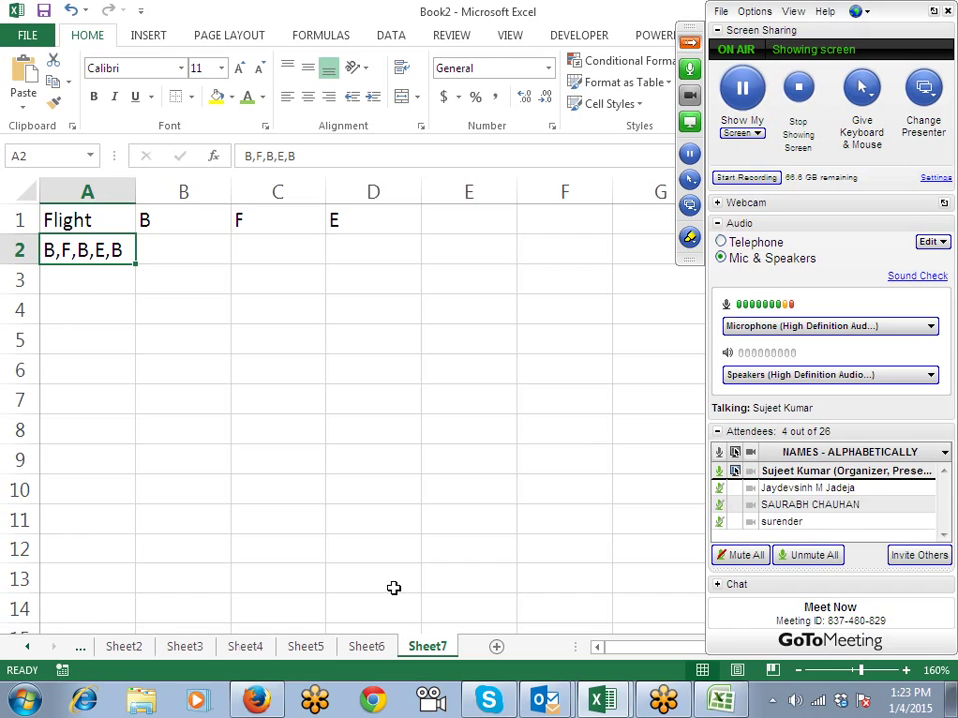
{"action": "key", "text": "Right"}
{"action": "key", "text": "Right"}
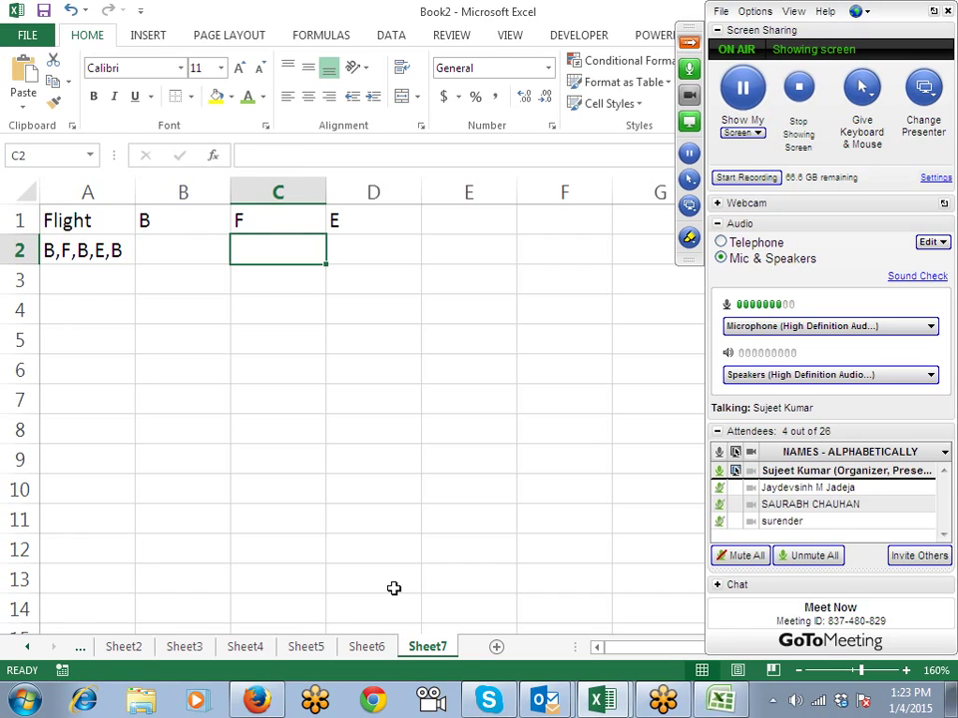
{"action": "key", "text": "Left"}
{"action": "key", "text": "Left"}
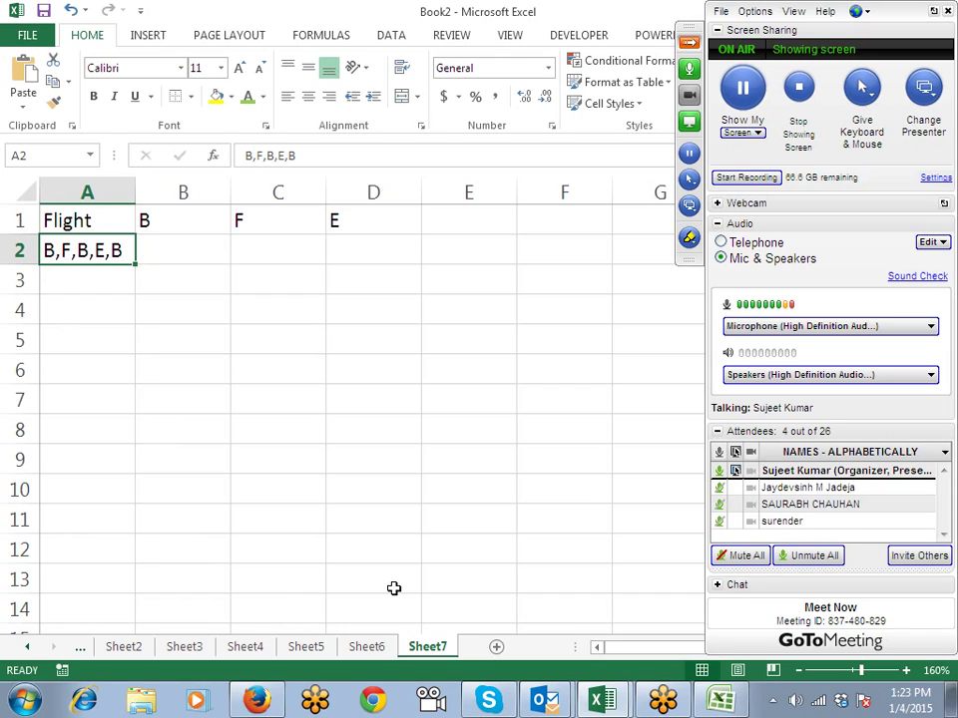
{"action": "key", "text": "Right"}
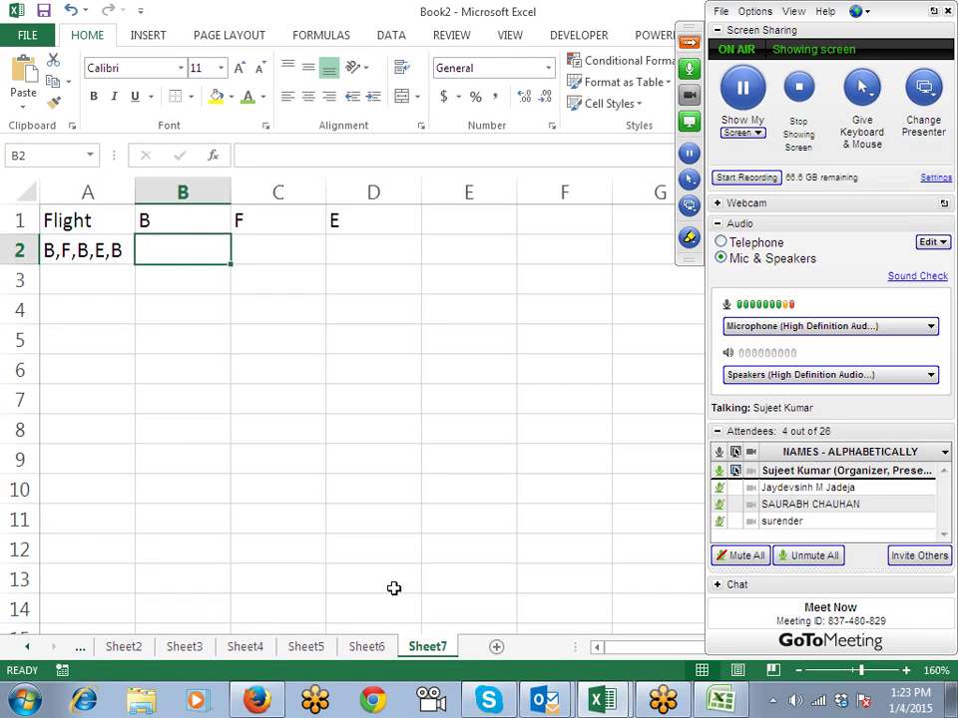
{"action": "type", "text": "=L"}
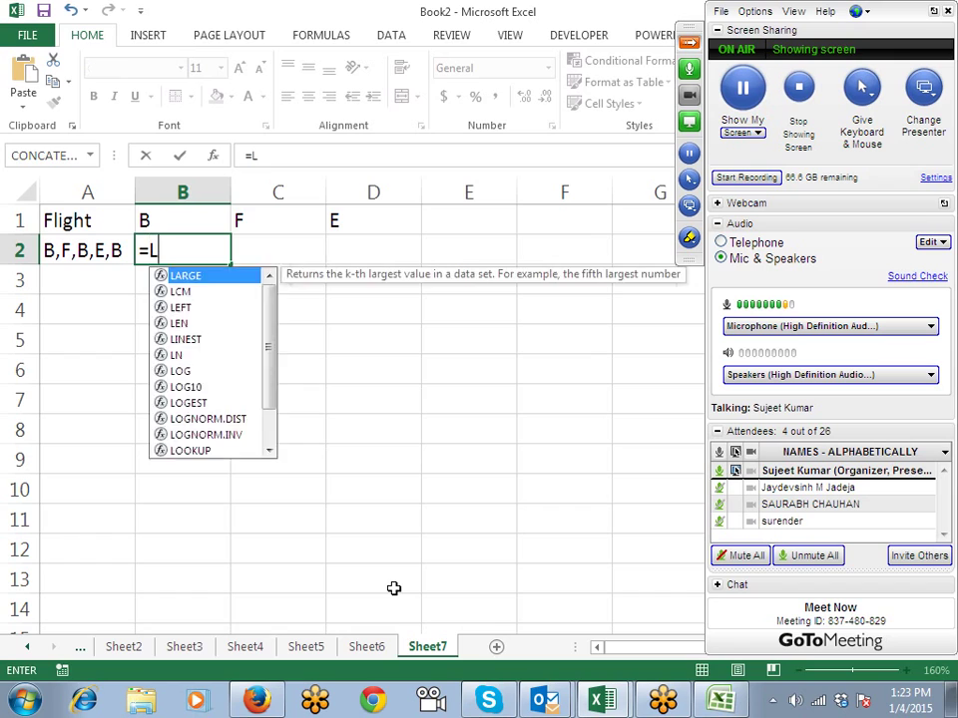
{"action": "type", "text": "EN("}
{"action": "key", "text": "Left"}
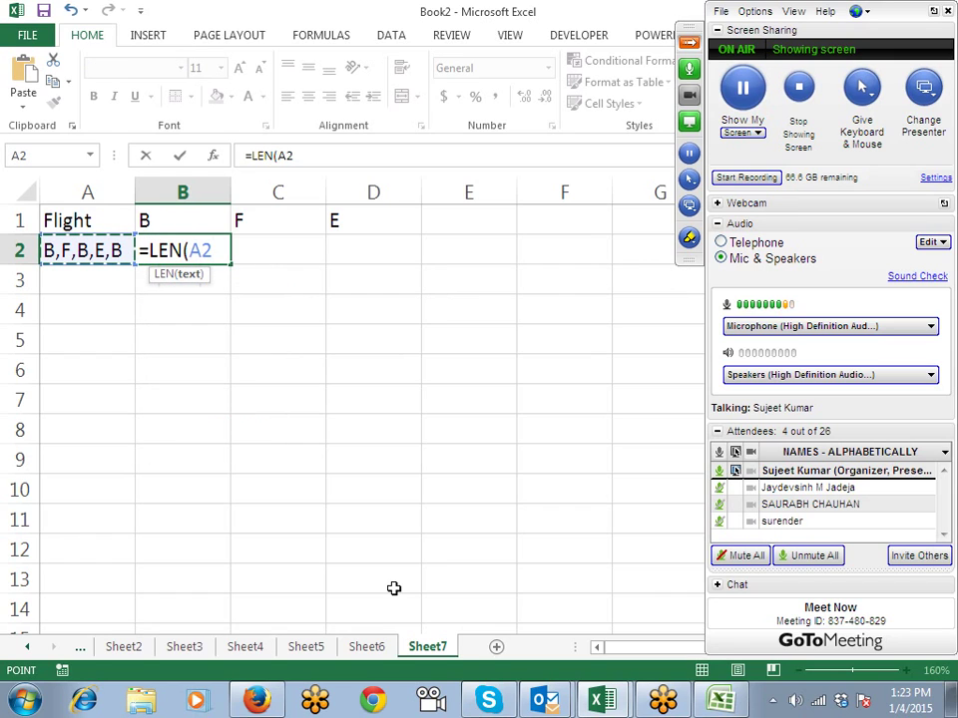
{"action": "type", "text": ")"}
{"action": "key", "text": "Return"}
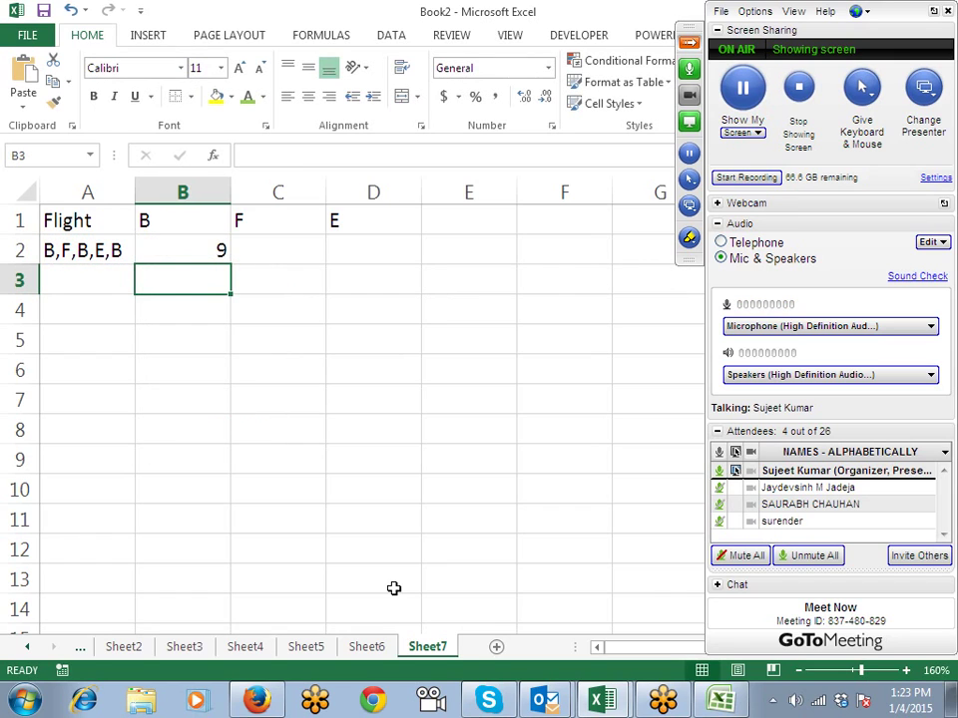
Step: Enter =SUBSTITUTE(A2,B1,"") in B3 to strip the B's from the list
{"action": "type", "text": "=SU"}
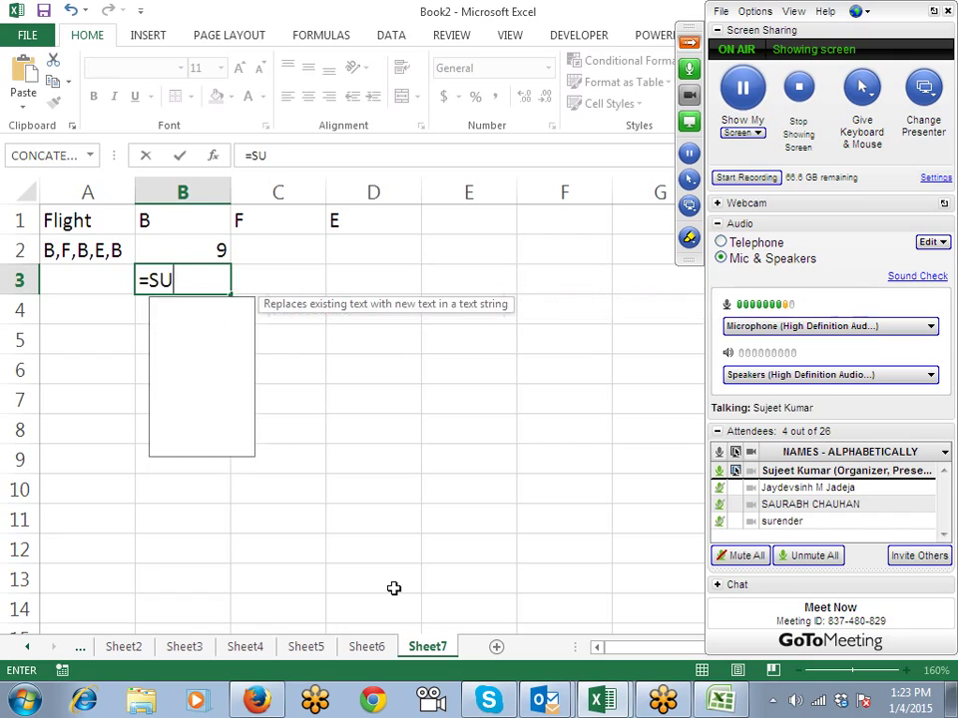
{"action": "type", "text": "B"}
{"action": "key", "text": "Tab"}
{"action": "key", "text": "Up"}
{"action": "key", "text": "Left"}
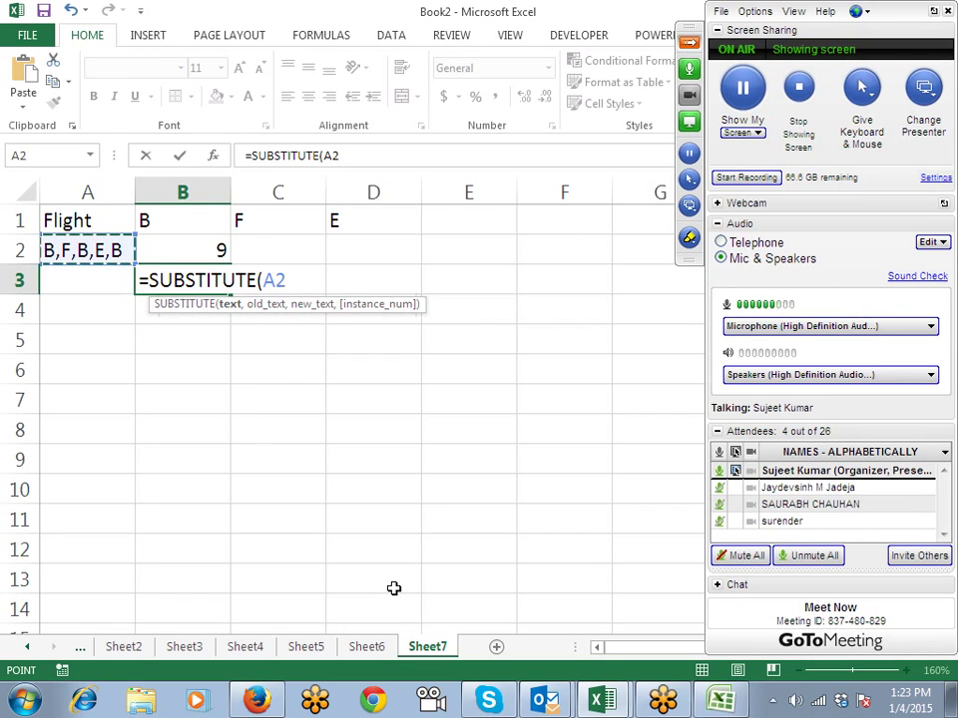
{"action": "type", "text": ",\""}
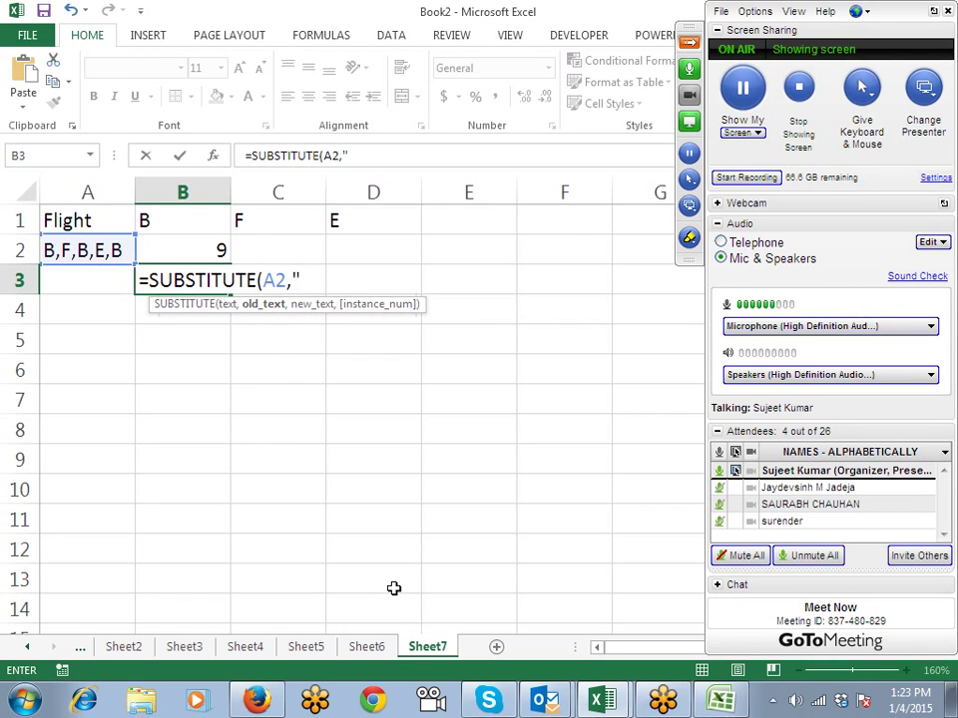
{"action": "key", "text": "BackSpace"}
{"action": "key", "text": "Up"}
{"action": "key", "text": "Up"}
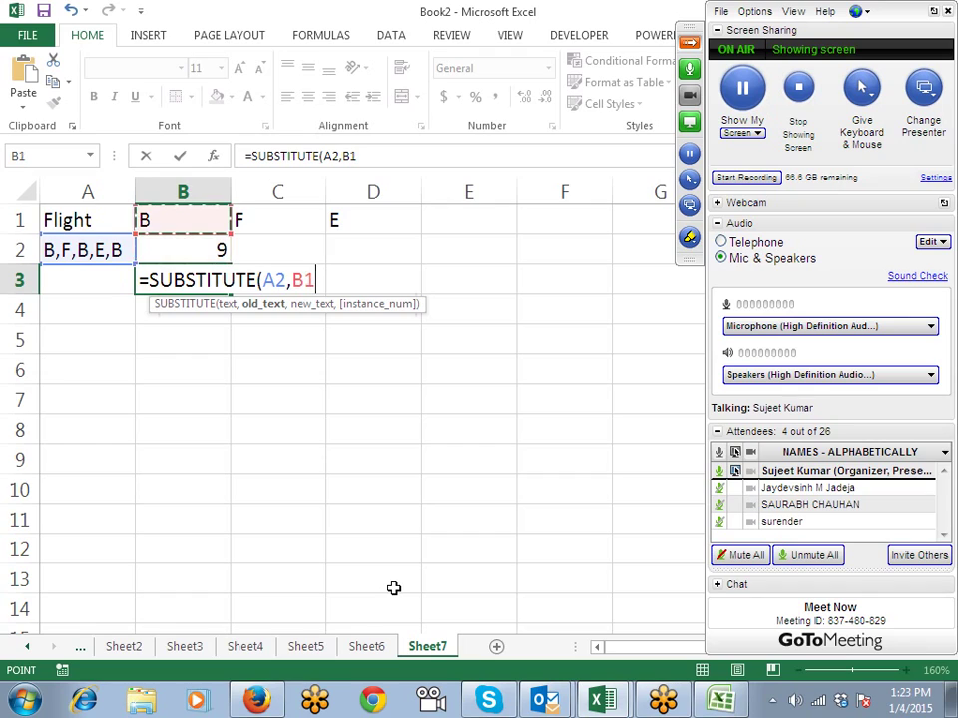
{"action": "type", "text": ","}
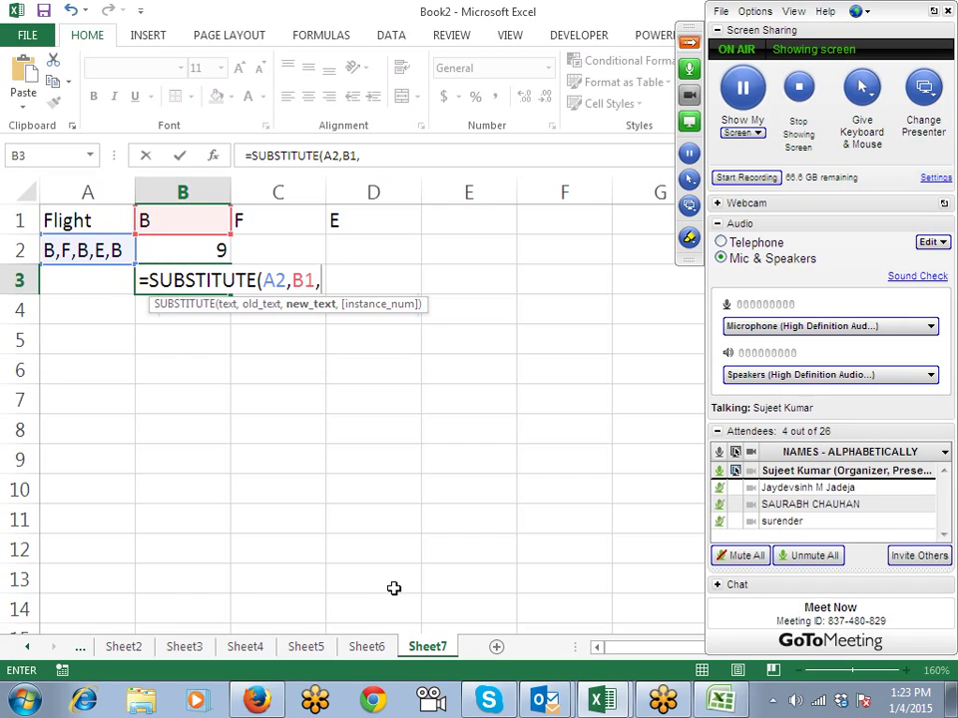
{"action": "type", "text": "\"\""}
{"action": "key", "text": "Return"}
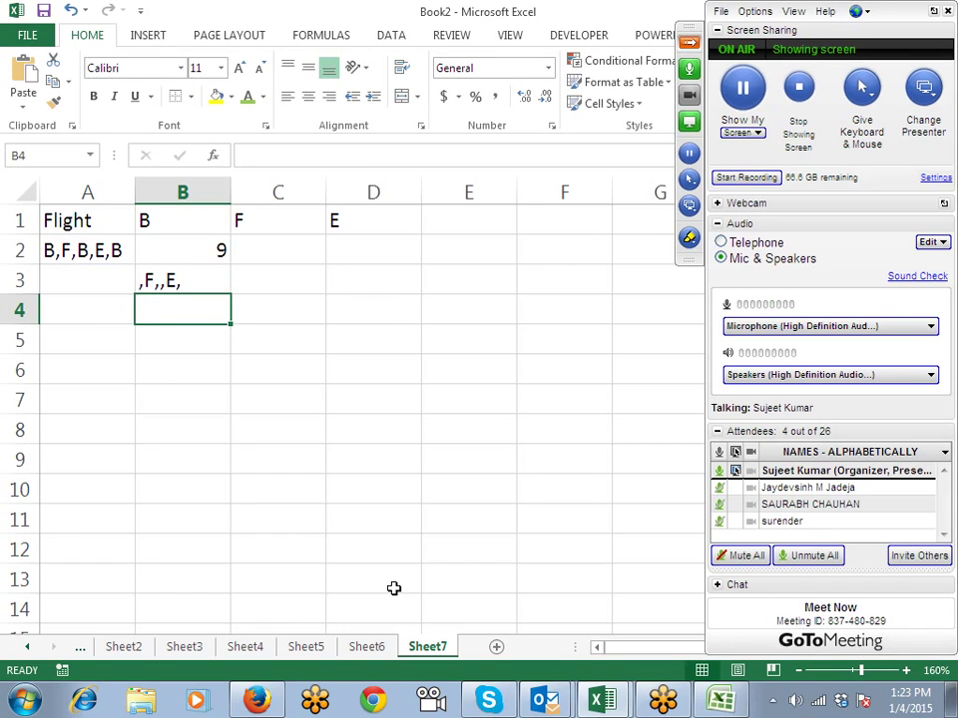
{"action": "key", "text": "Up"}
{"action": "key", "text": "F2"}
{"action": "key", "text": "Left"}
{"action": "key", "text": "Left"}
{"action": "key", "text": "Left"}
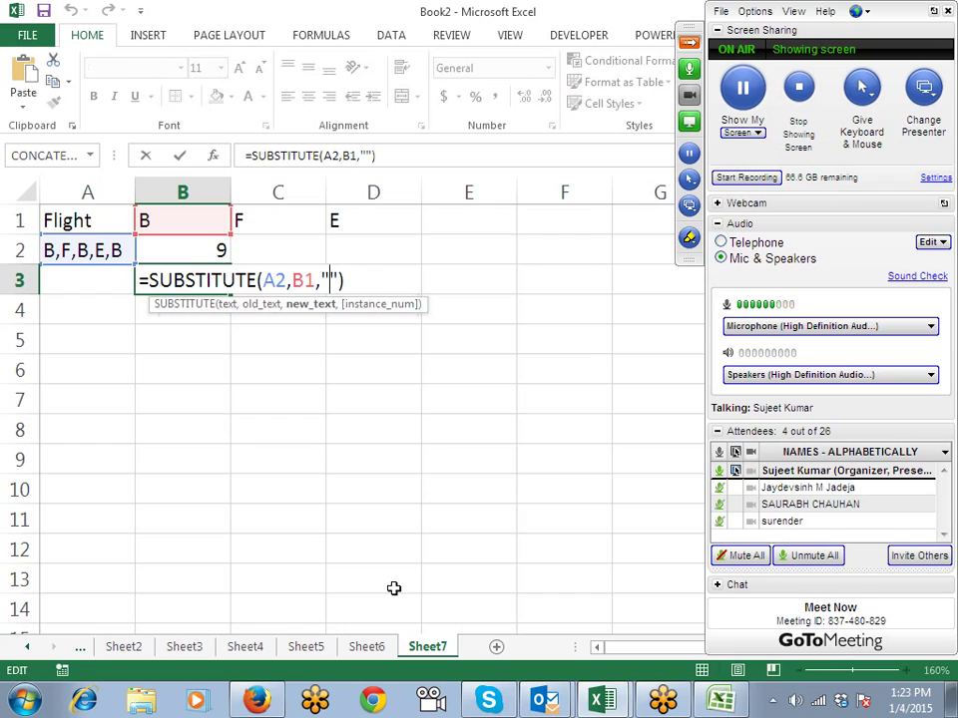
{"action": "key", "text": "shift+Right"}
{"action": "key", "text": "shift+Right"}
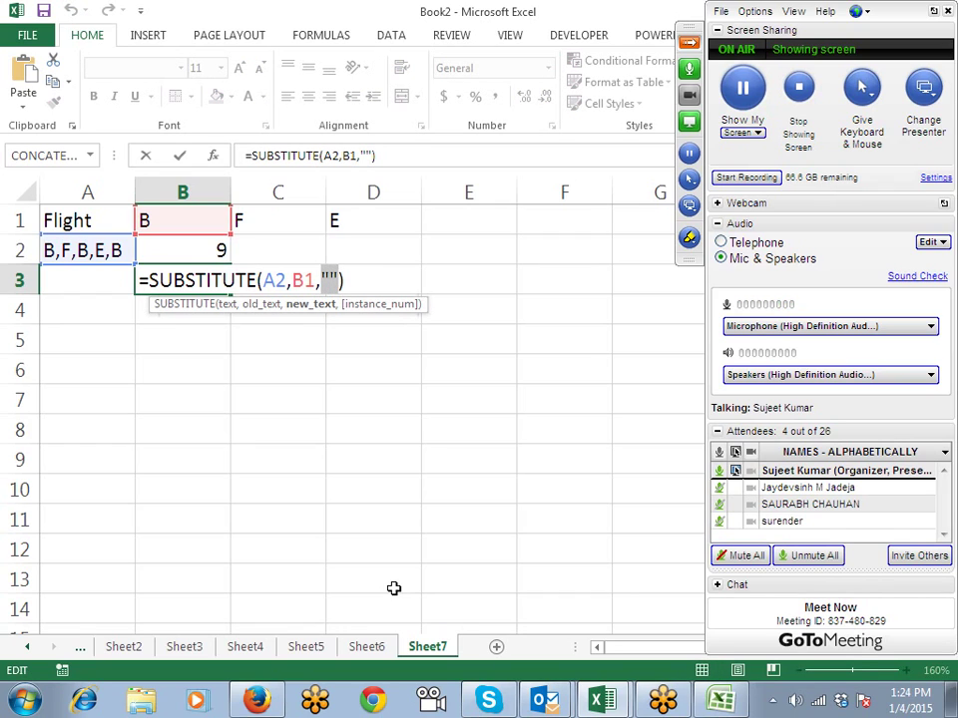
{"action": "key", "text": "ctrl+Return"}
Step: Add =LEN(B3) in B4 and =B2-B4 in B5 to count the removed B's
{"action": "key", "text": "Down"}
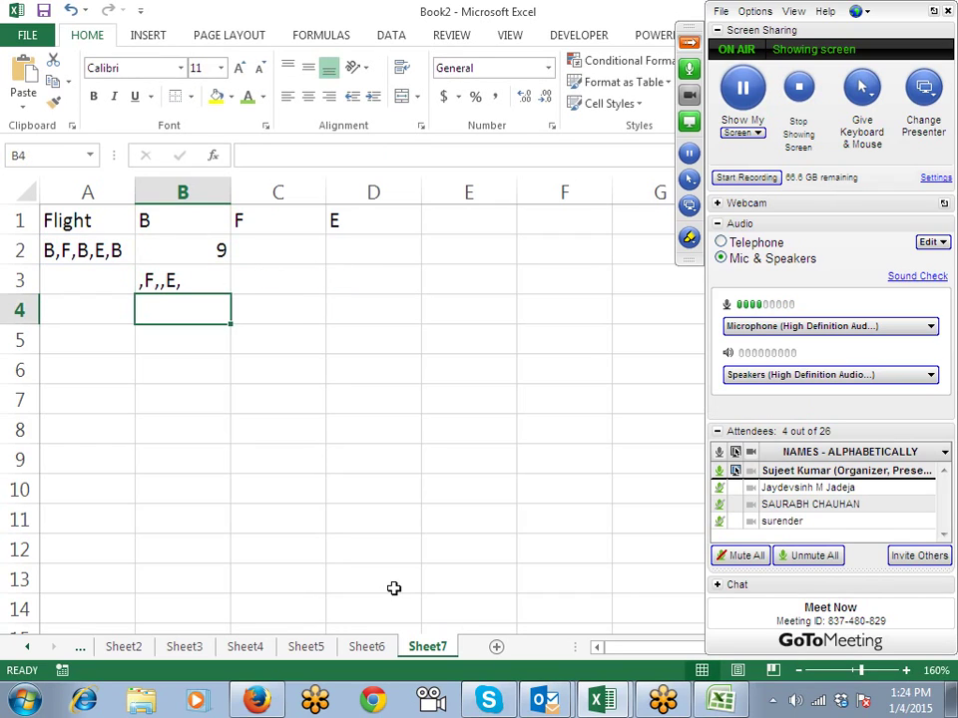
{"action": "type", "text": "=LEN("}
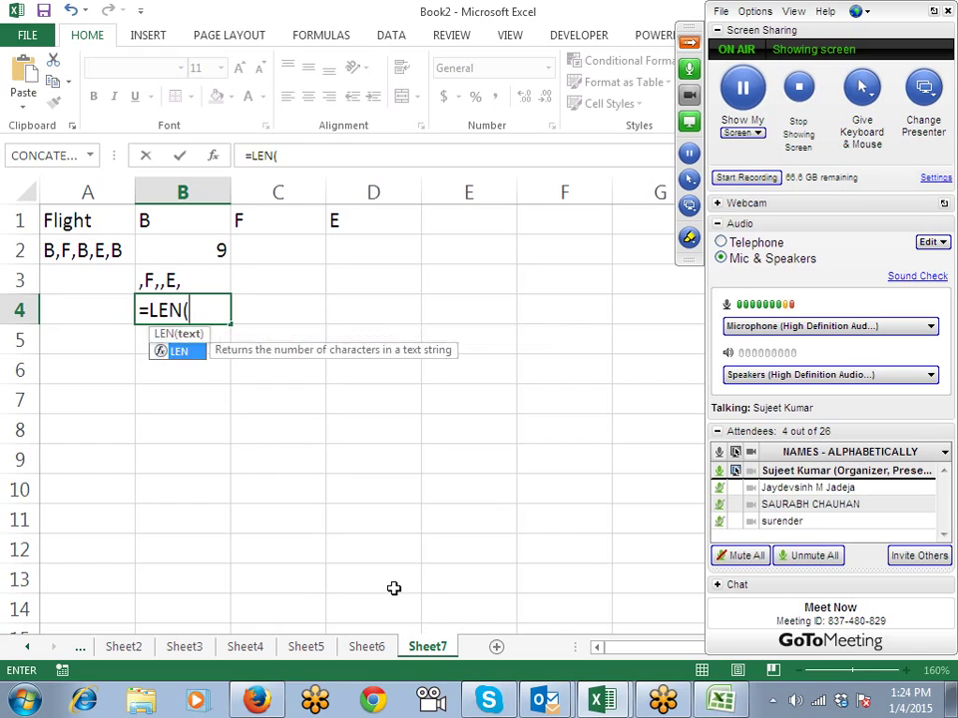
{"action": "type", "text": "B3)"}
{"action": "key", "text": "Return"}
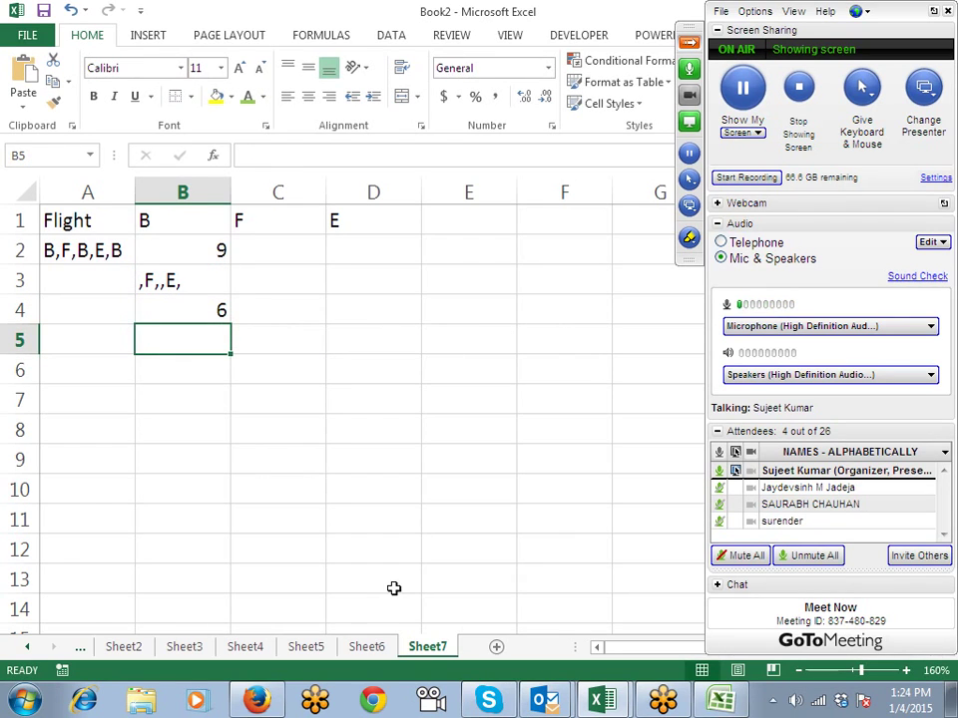
{"action": "type", "text": "="}
{"action": "key", "text": "Up"}
{"action": "key", "text": "Up"}
{"action": "key", "text": "Up"}
{"action": "type", "text": "-"}
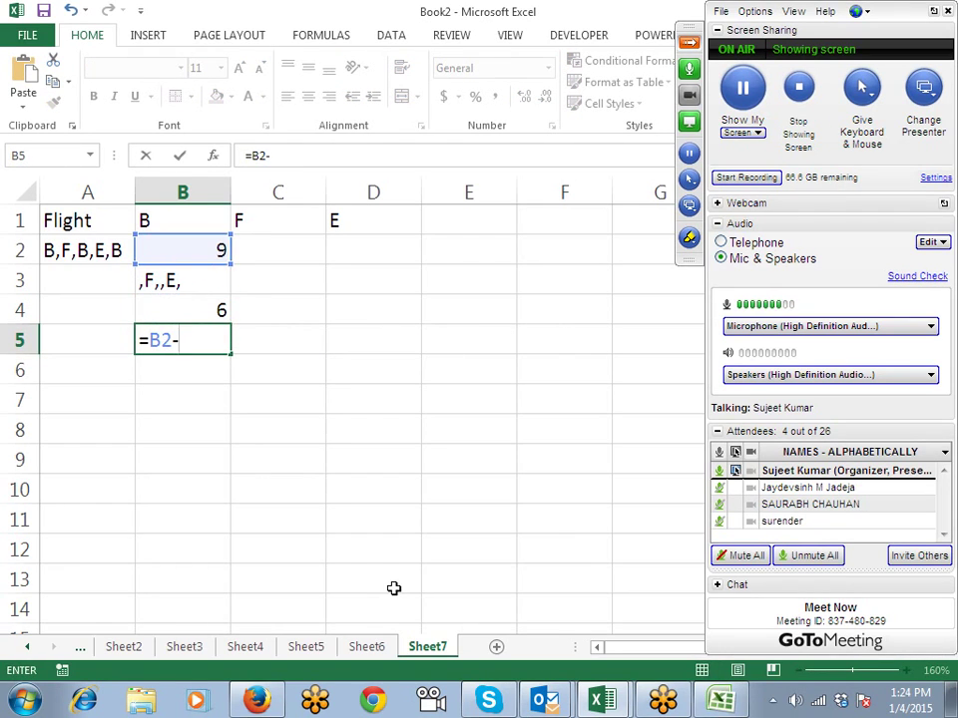
{"action": "key", "text": "Up"}
{"action": "key", "text": "Return"}
Step: Clear the helper calculations in B2:B5
{"action": "key", "text": "Up"}
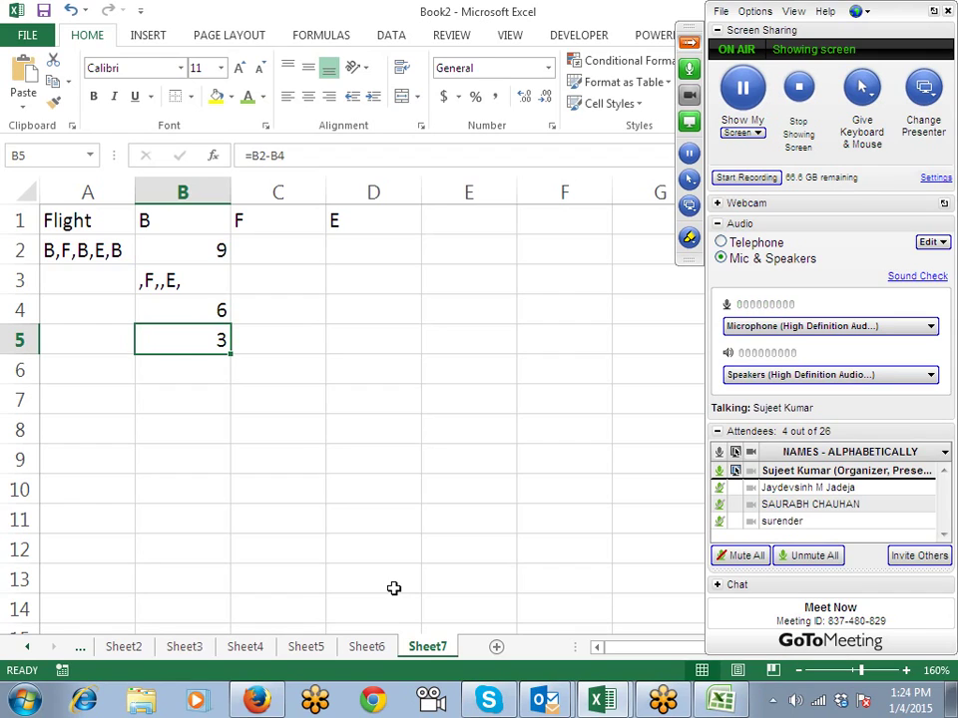
{"action": "key", "text": "Up"}
{"action": "key", "text": "Up"}
{"action": "key", "text": "Up"}
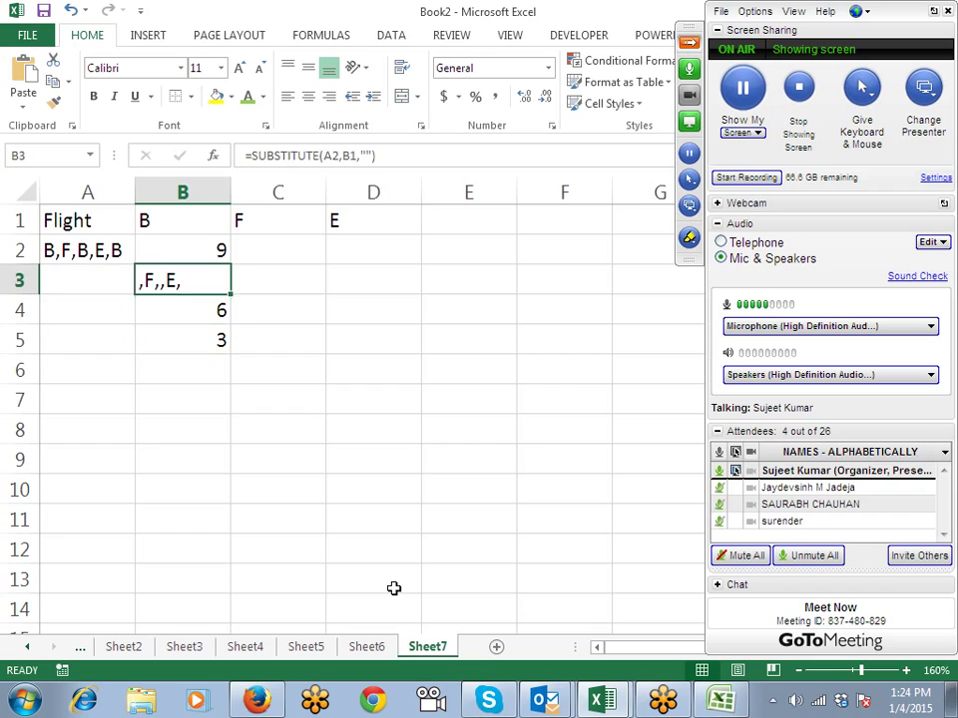
{"action": "key", "text": "shift+Down"}
{"action": "key", "text": "shift+Down"}
{"action": "key", "text": "shift+Down"}
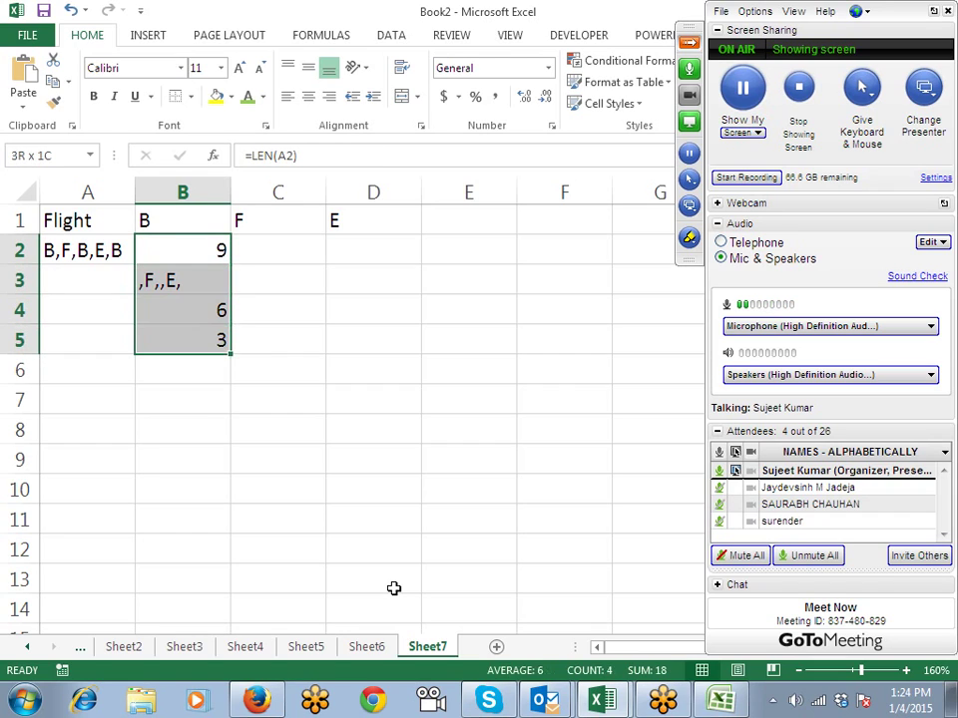
{"action": "key", "text": "Delete"}
{"action": "key", "text": "Up"}
Step: Enter =LEN(A2)-LEN(SUBSTITUTE(A2,B1,"")) in B2, counting 3 B's
{"action": "key", "text": "Down"}
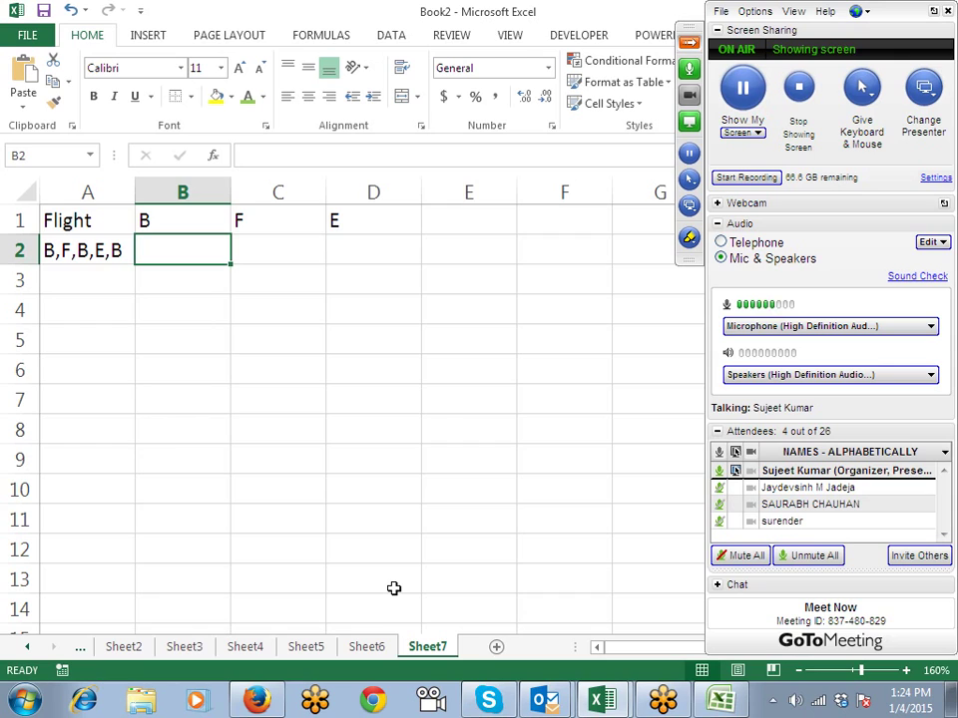
{"action": "type", "text": "=LE"}
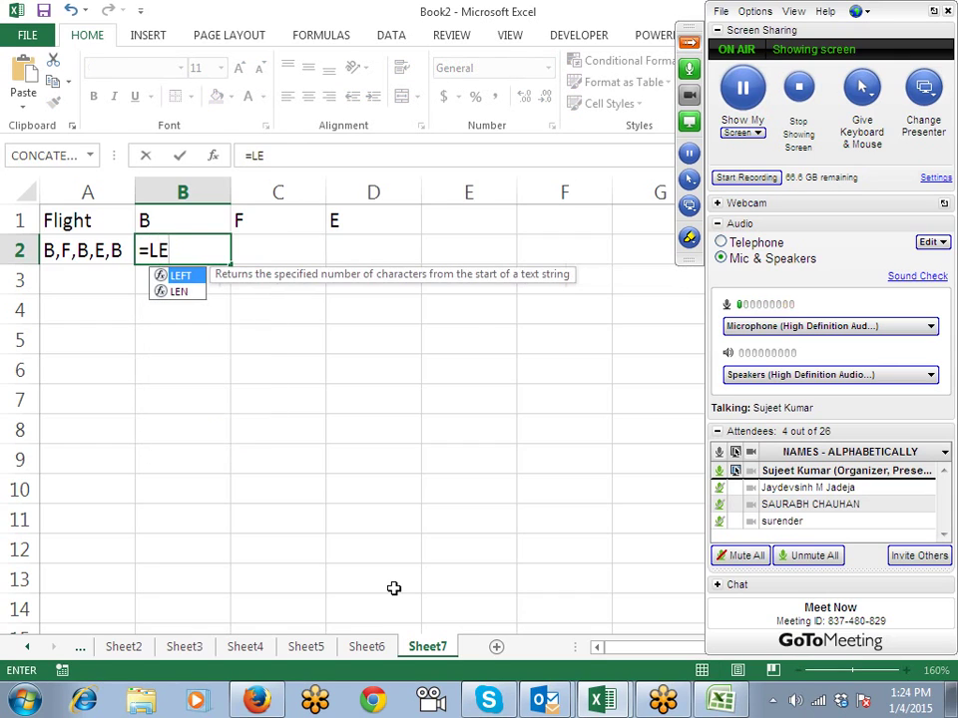
{"action": "key", "text": "Down"}
{"action": "key", "text": "Tab"}
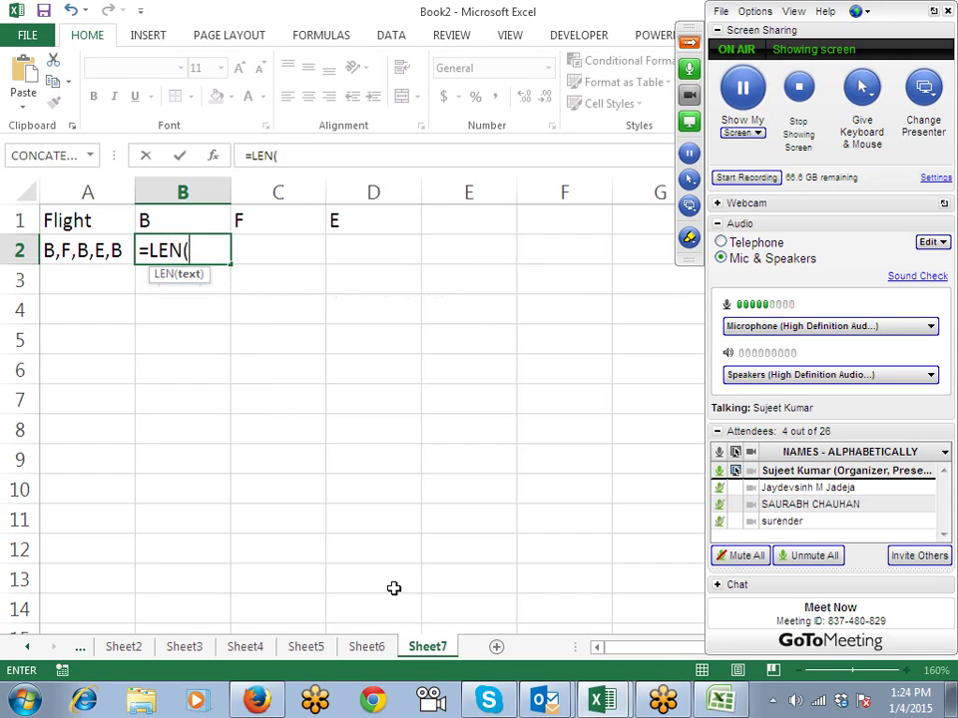
{"action": "key", "text": "Left"}
{"action": "type", "text": ")-"}
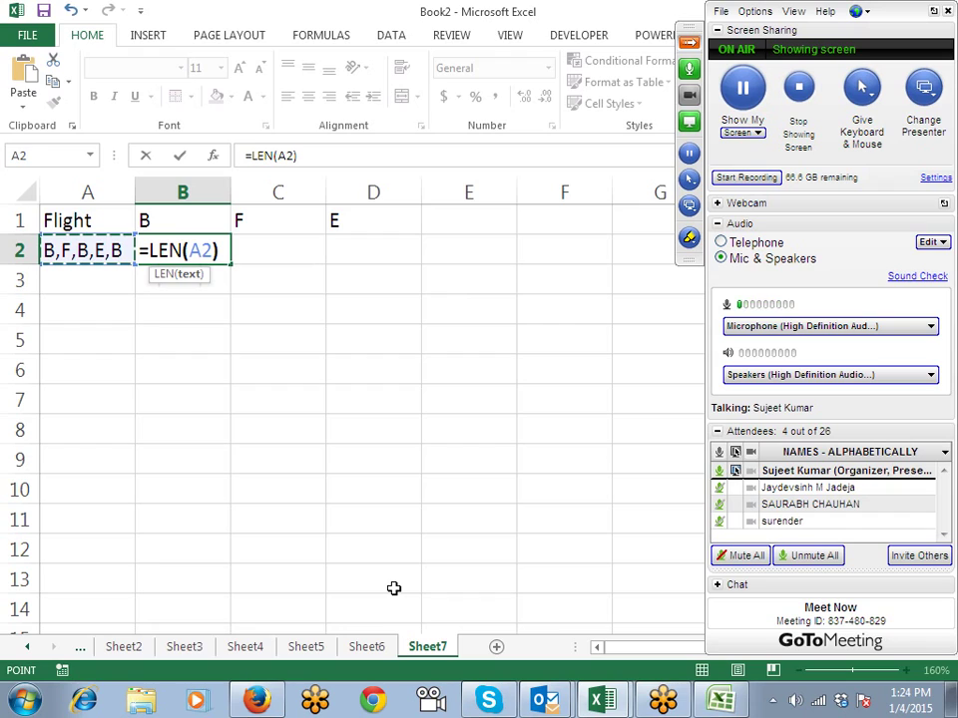
{"action": "type", "text": "LE"}
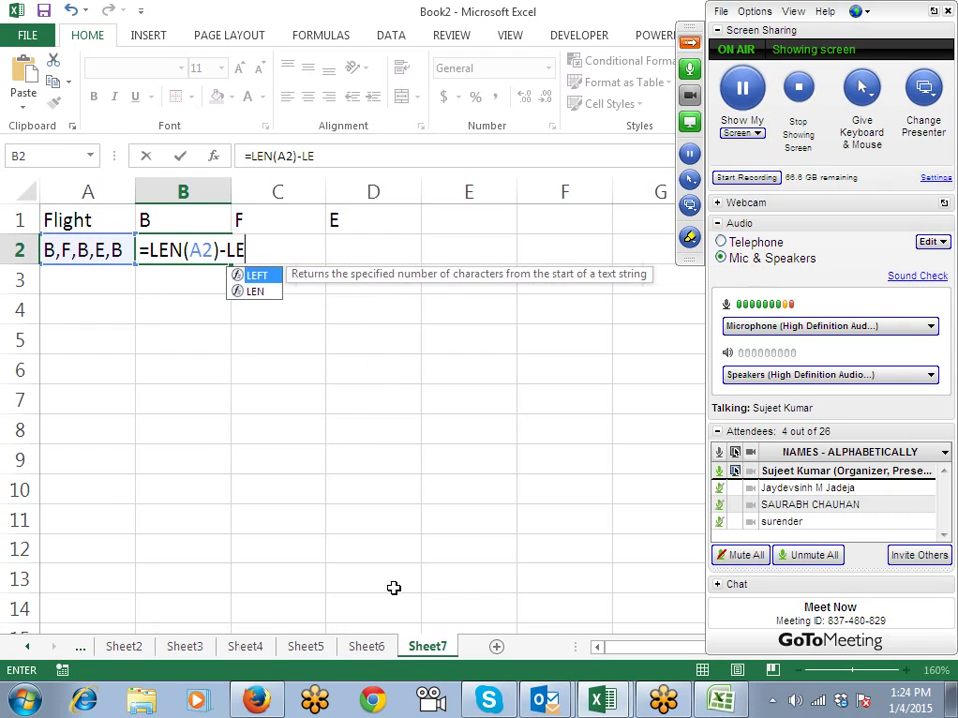
{"action": "key", "text": "Down"}
{"action": "key", "text": "Tab"}
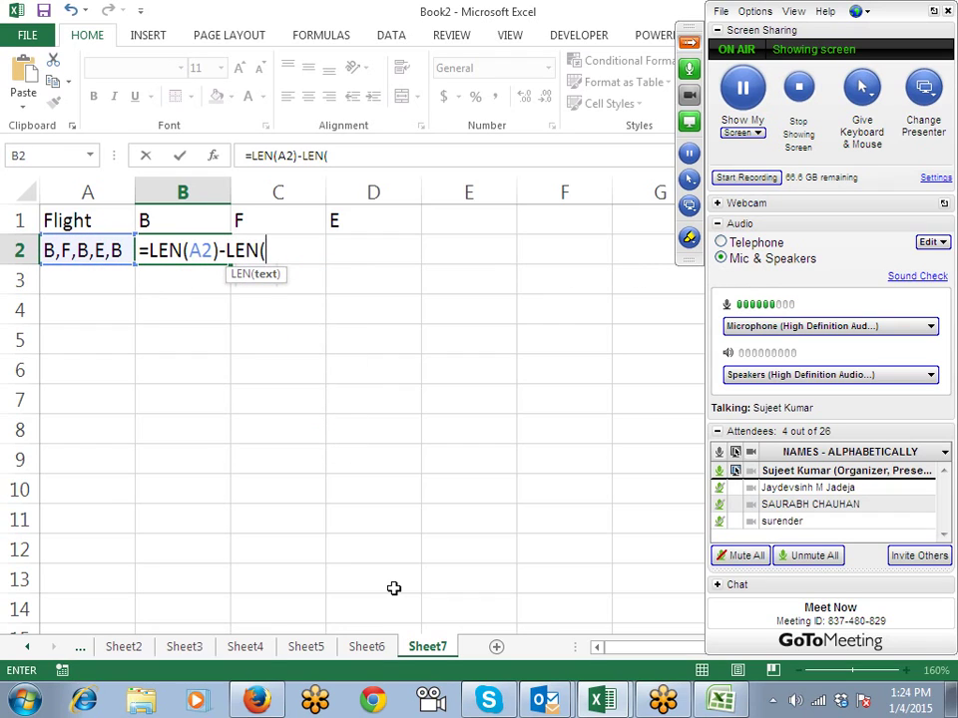
{"action": "type", "text": "SUB"}
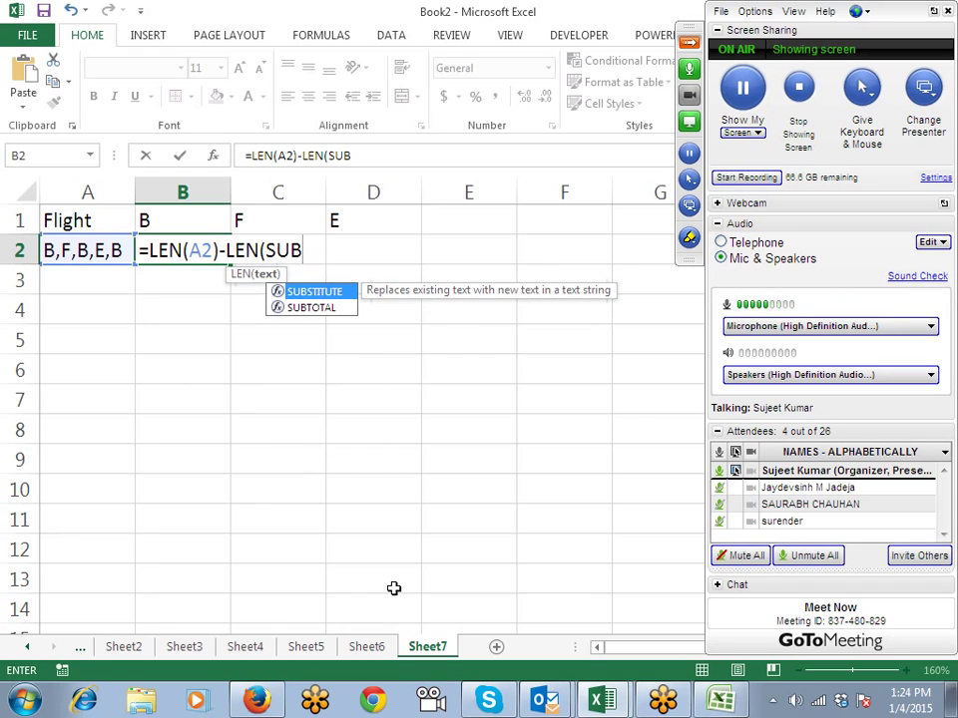
{"action": "key", "text": "Tab"}
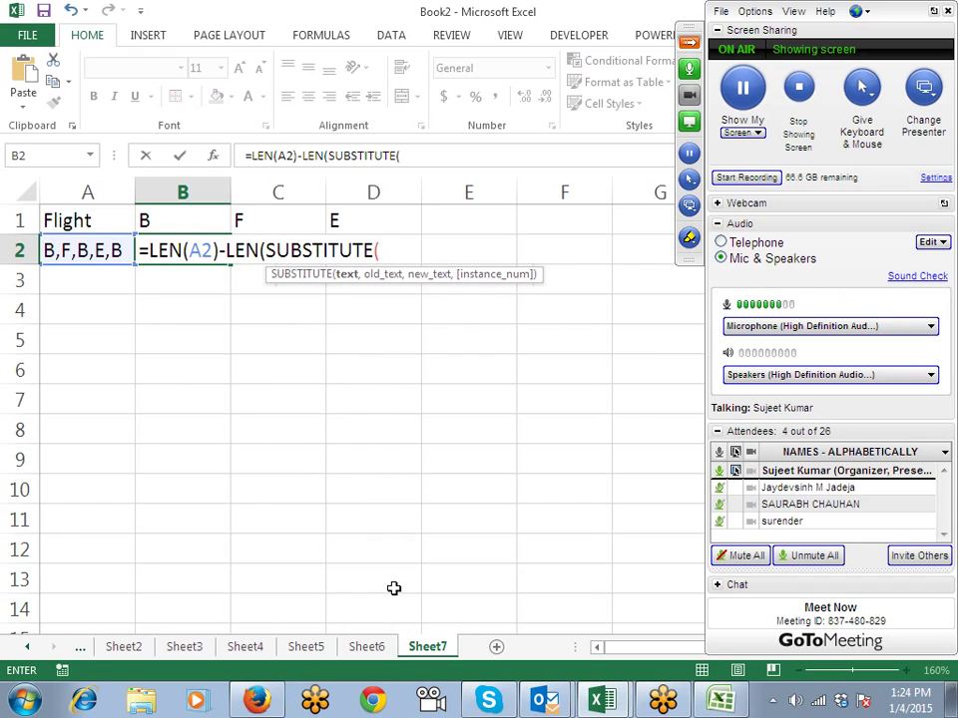
{"action": "type", "text": "L"}
{"action": "key", "text": "BackSpace"}
{"action": "key", "text": "Left"}
{"action": "type", "text": ","}
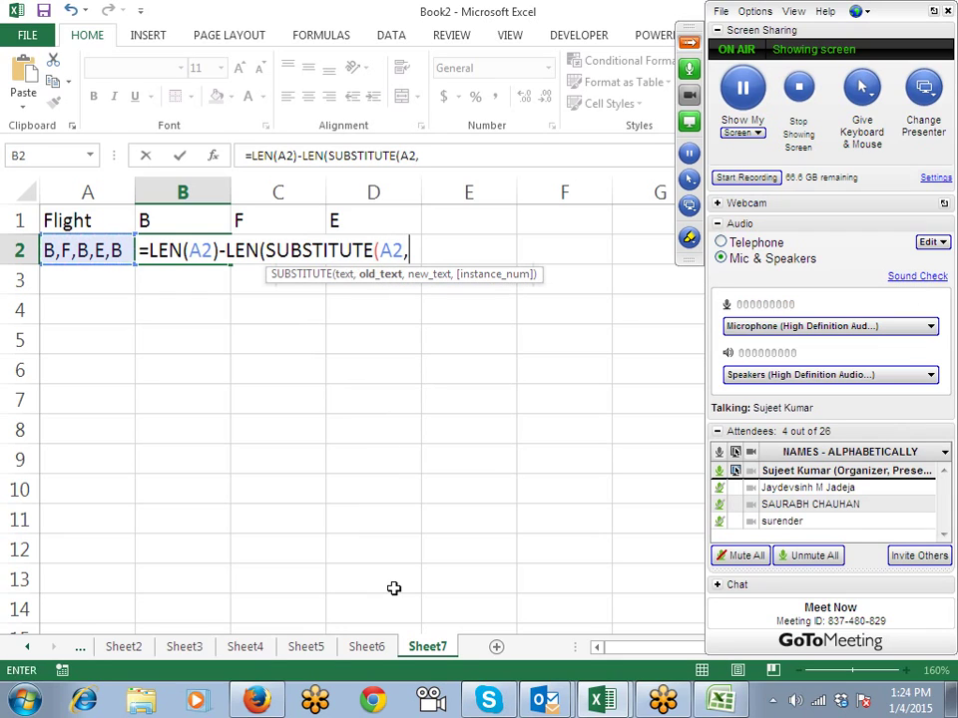
{"action": "key", "text": "Up"}
{"action": "type", "text": ",\"\")"}
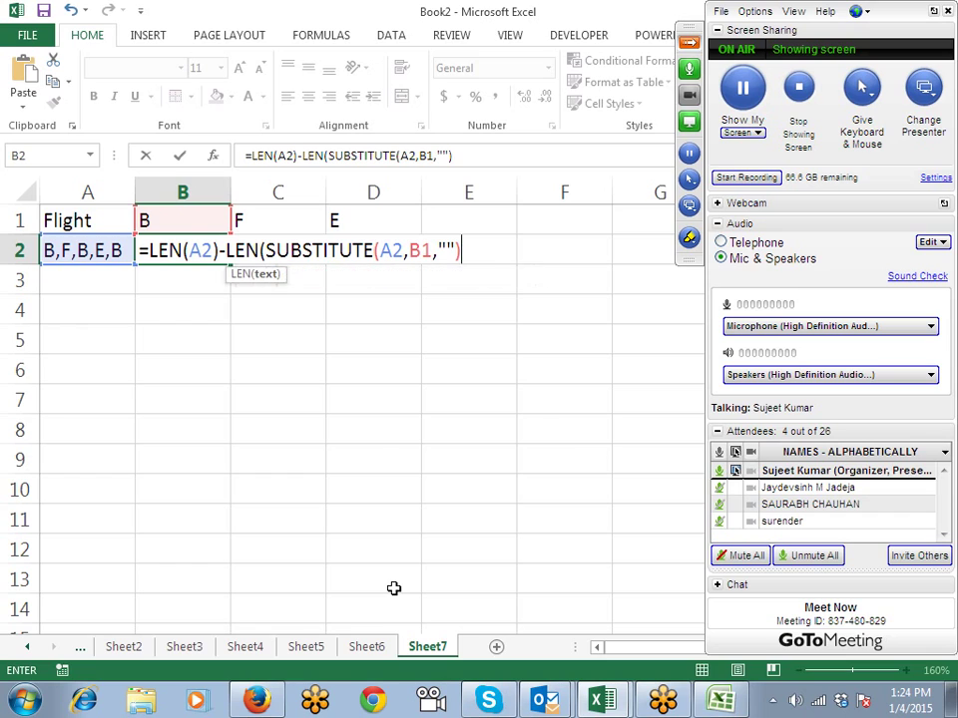
{"action": "key", "text": "Return"}
Step: Change the B1 reference in B2's formula to B$1 to lock its row
{"action": "key", "text": "Up"}
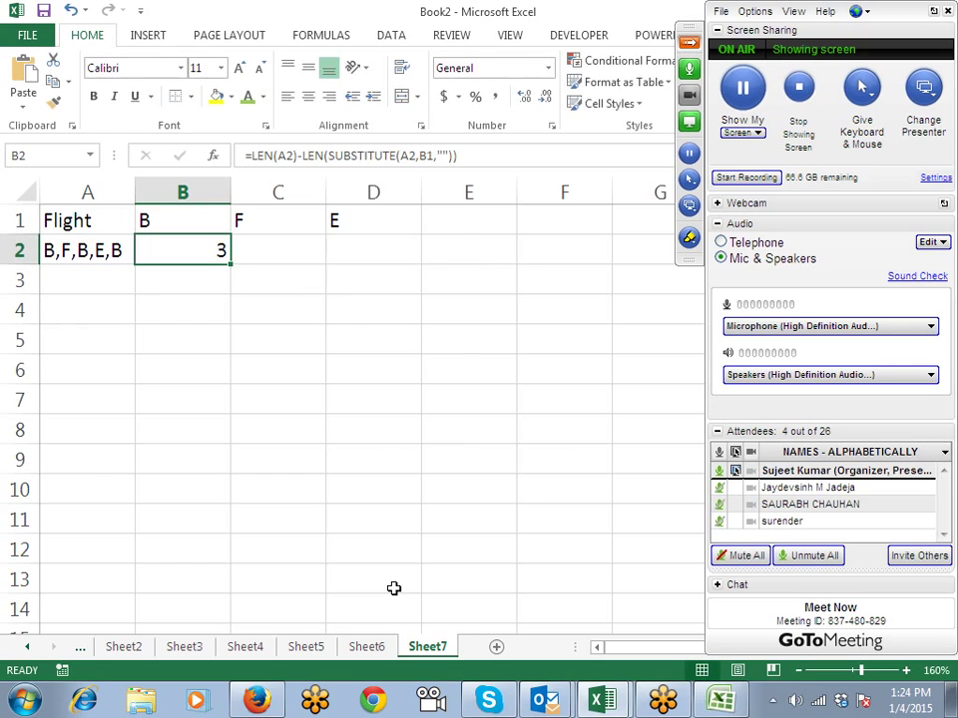
{"action": "left_click", "coordinate": [430, 158]}
{"action": "key", "text": "Right"}
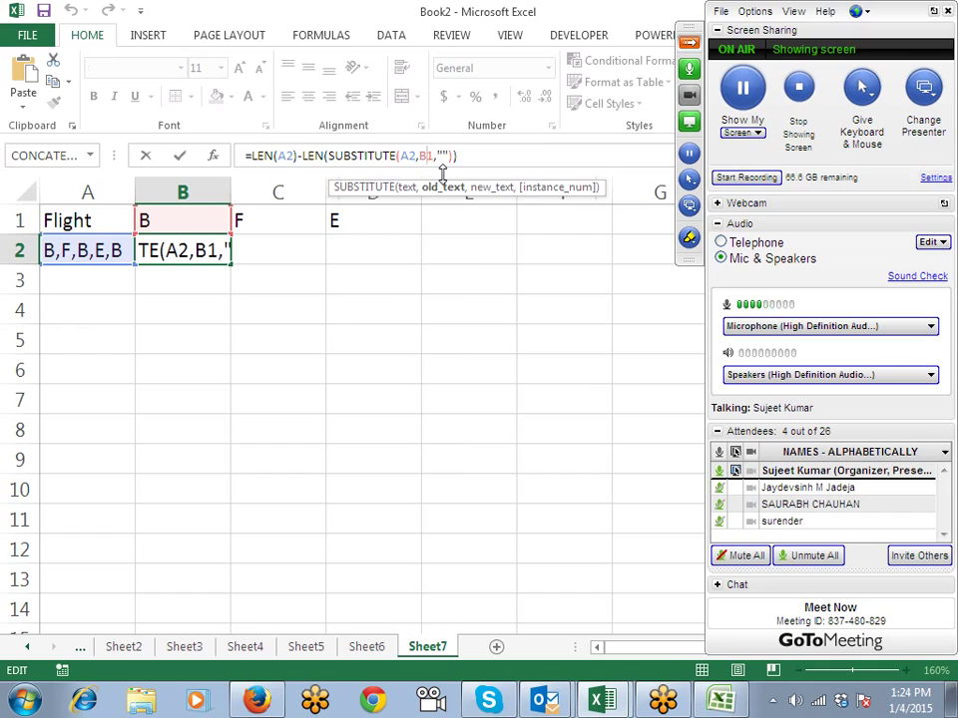
{"action": "type", "text": "$"}
{"action": "left_click", "coordinate": [283, 155]}
Step: Lock column A as $A2 in B2's formula and copy it across to D2
{"action": "key", "text": "Return"}
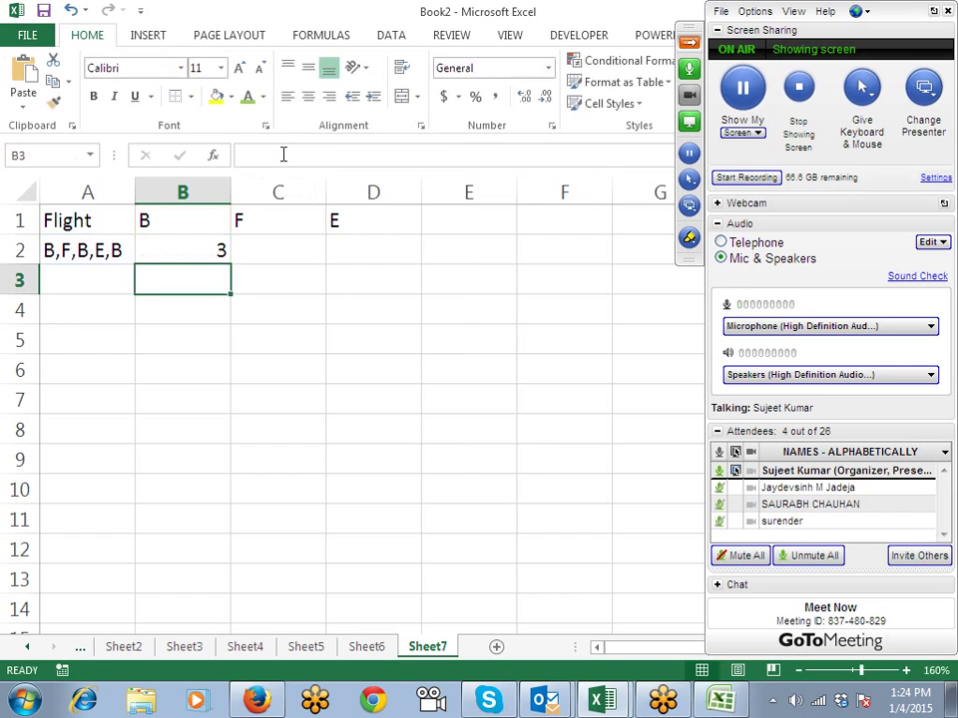
{"action": "key", "text": "Up"}
{"action": "left_click", "coordinate": [283, 154]}
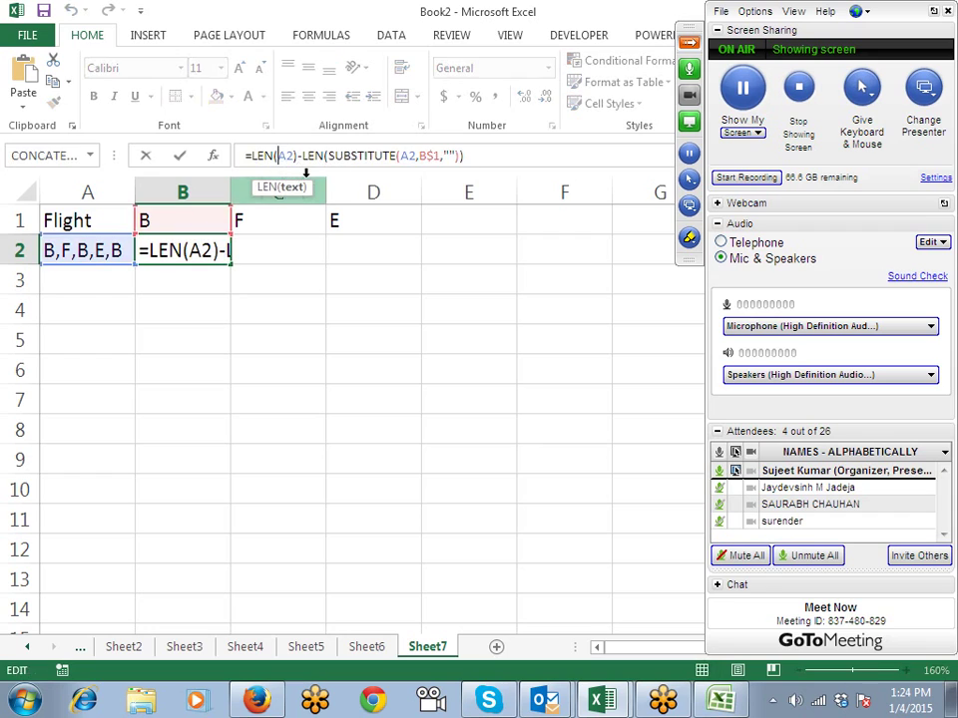
{"action": "type", "text": "$"}
{"action": "key", "text": "Return"}
{"action": "key", "text": "Up"}
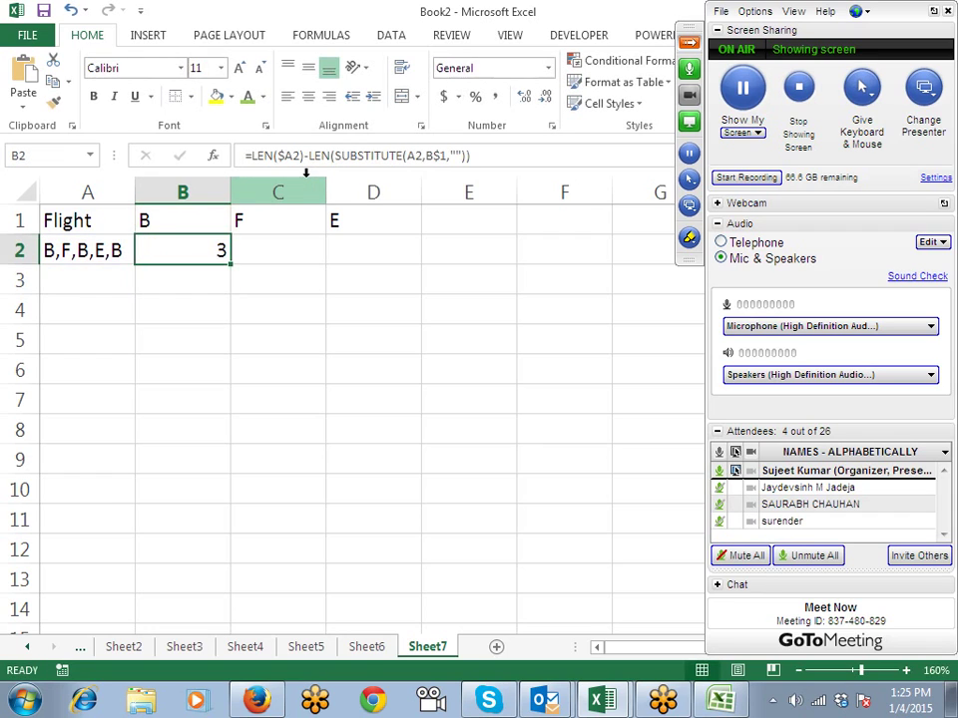
{"action": "left_click", "coordinate": [268, 260]}
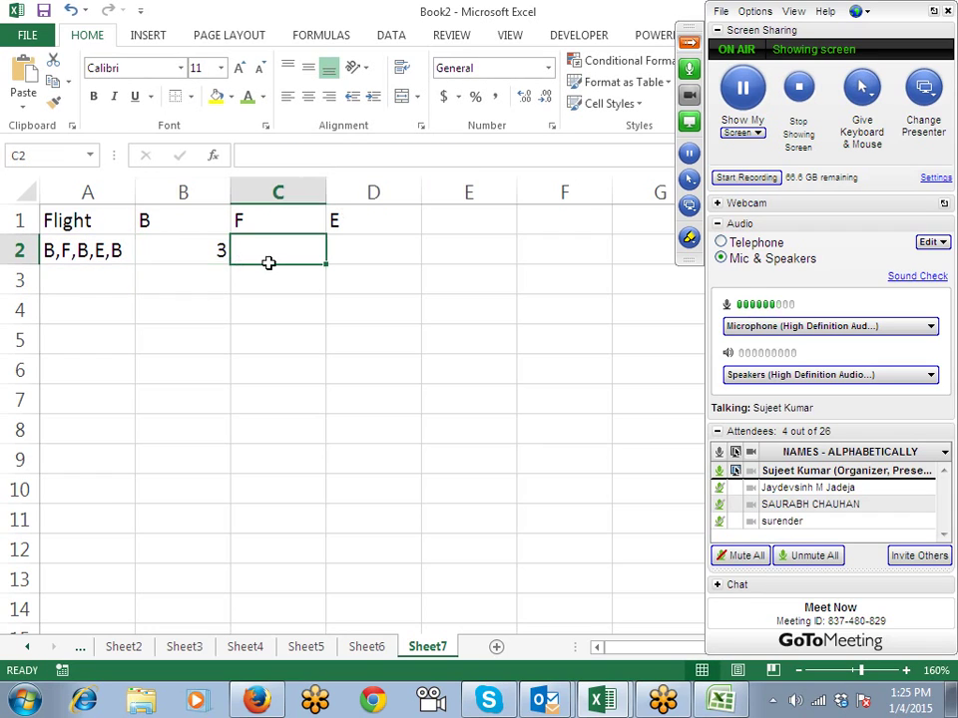
{"action": "left_click", "coordinate": [218, 264]}
{"action": "left_click_drag", "start_coordinate": [231, 266], "coordinate": [377, 270]}
Step: Check C2's copied formula, re-lock $A2 in B2, and fill B2:D2 with Ctrl+R
{"action": "left_click", "coordinate": [303, 250]}
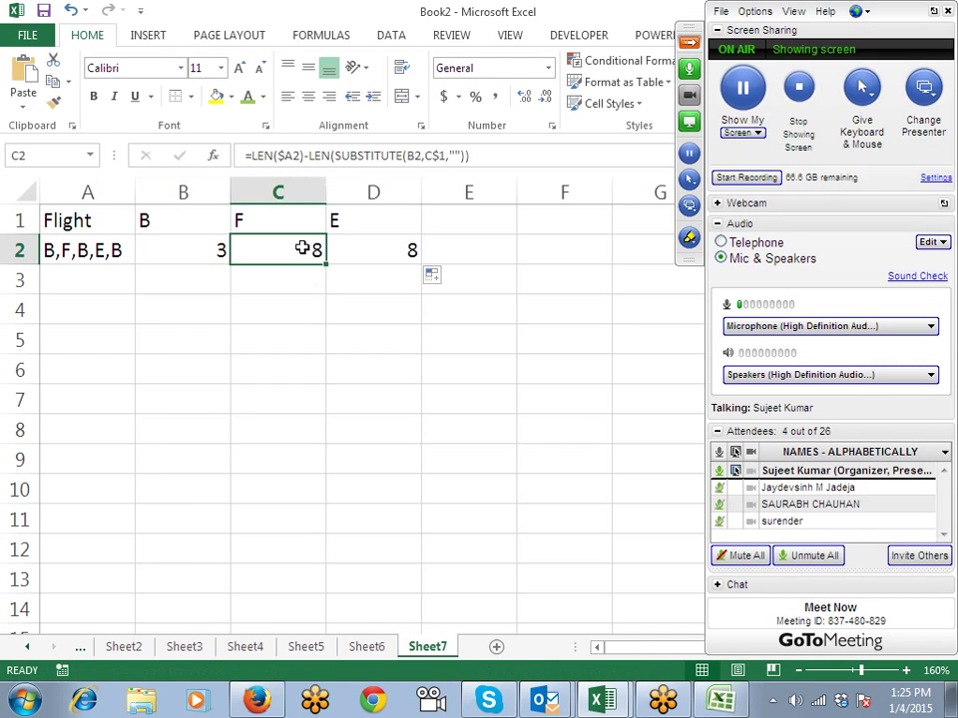
{"action": "left_click", "coordinate": [317, 157]}
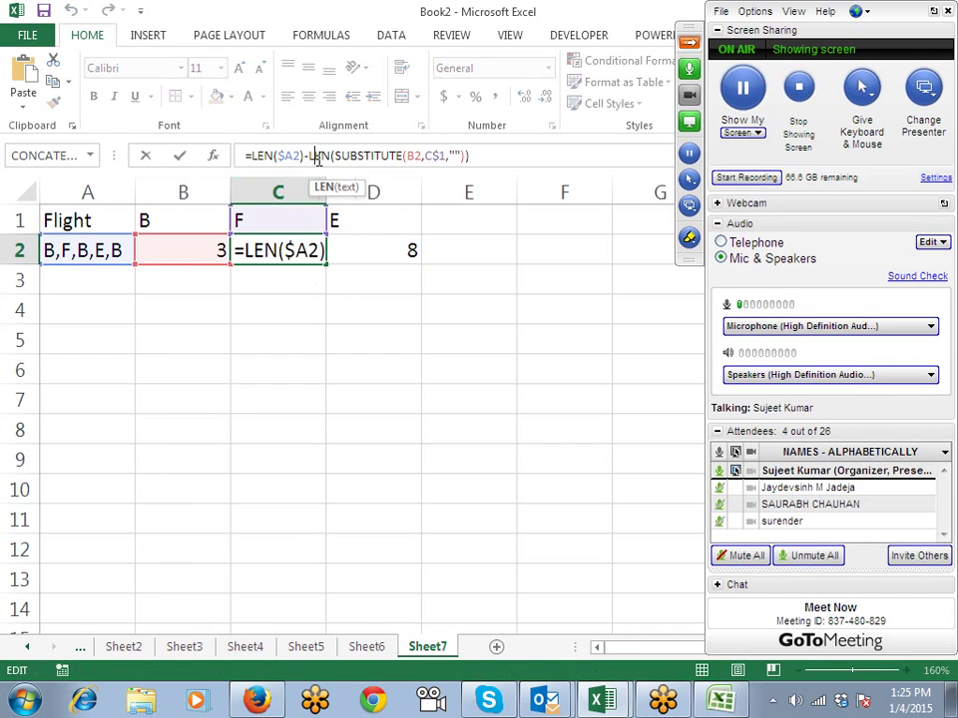
{"action": "key", "text": "Escape"}
{"action": "left_click", "coordinate": [206, 239]}
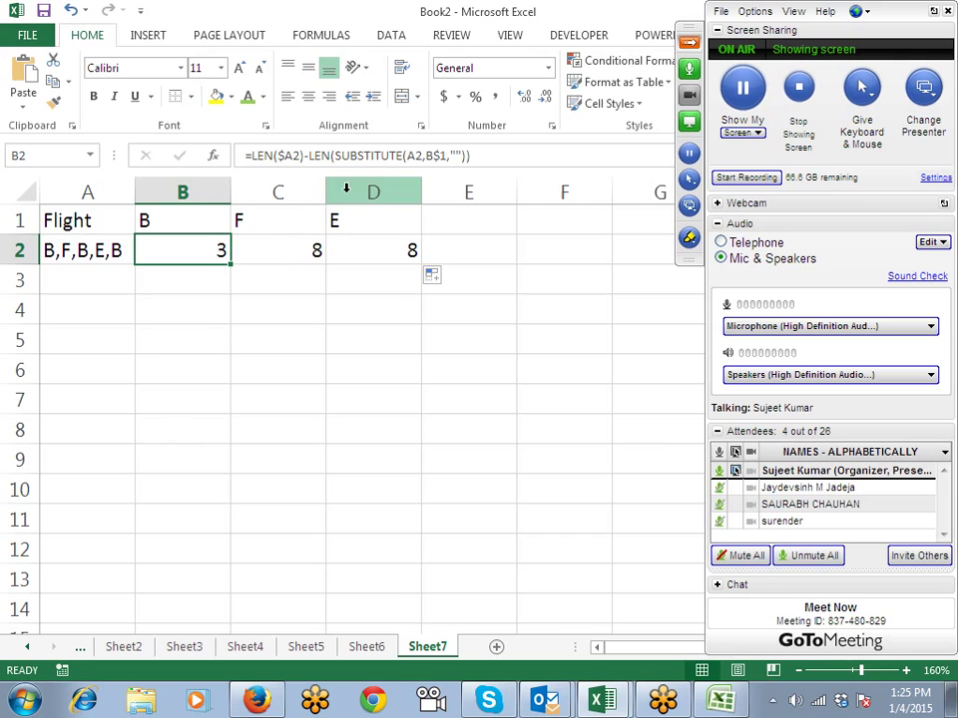
{"action": "left_click", "coordinate": [410, 157]}
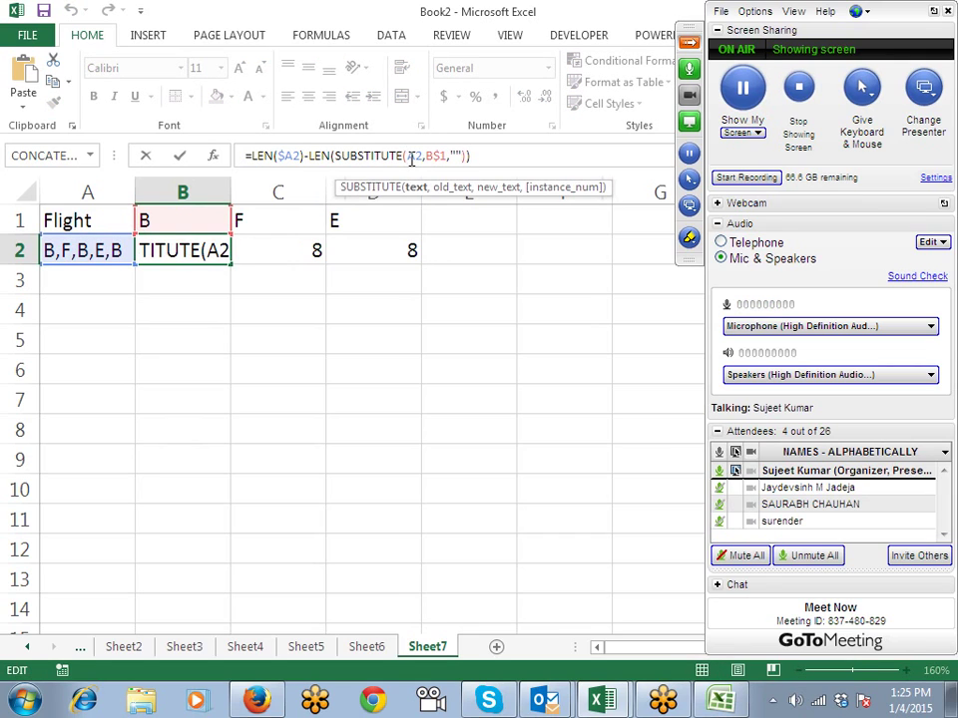
{"action": "type", "text": "$"}
{"action": "key", "text": "Return"}
{"action": "key", "text": "Up"}
{"action": "key", "text": "shift+Right"}
{"action": "key", "text": "shift+Right"}
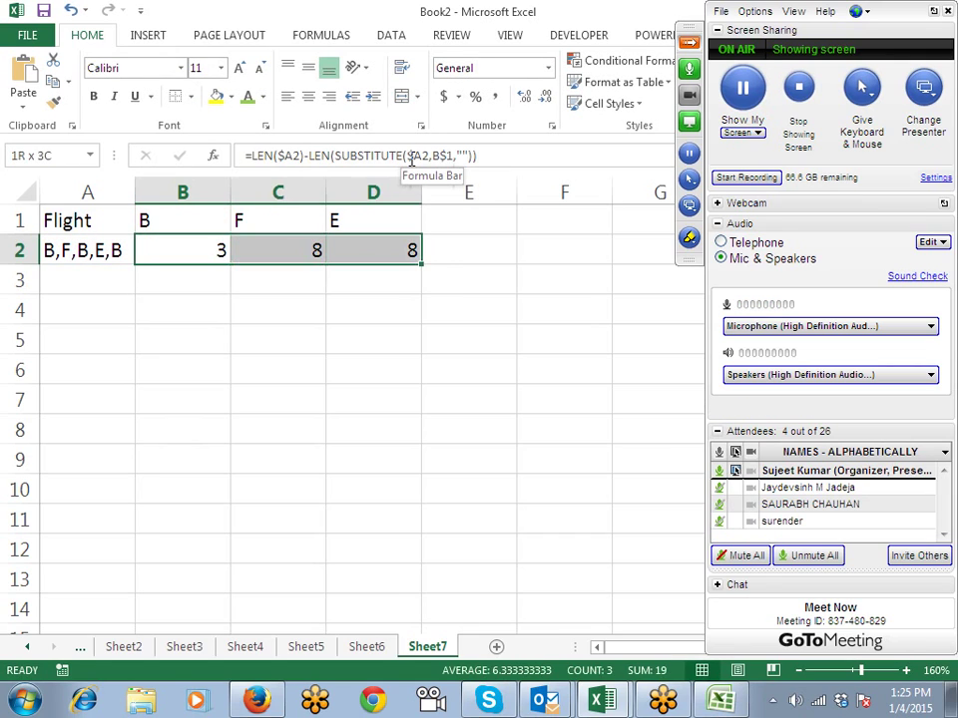
{"action": "key", "text": "ctrl+r"}
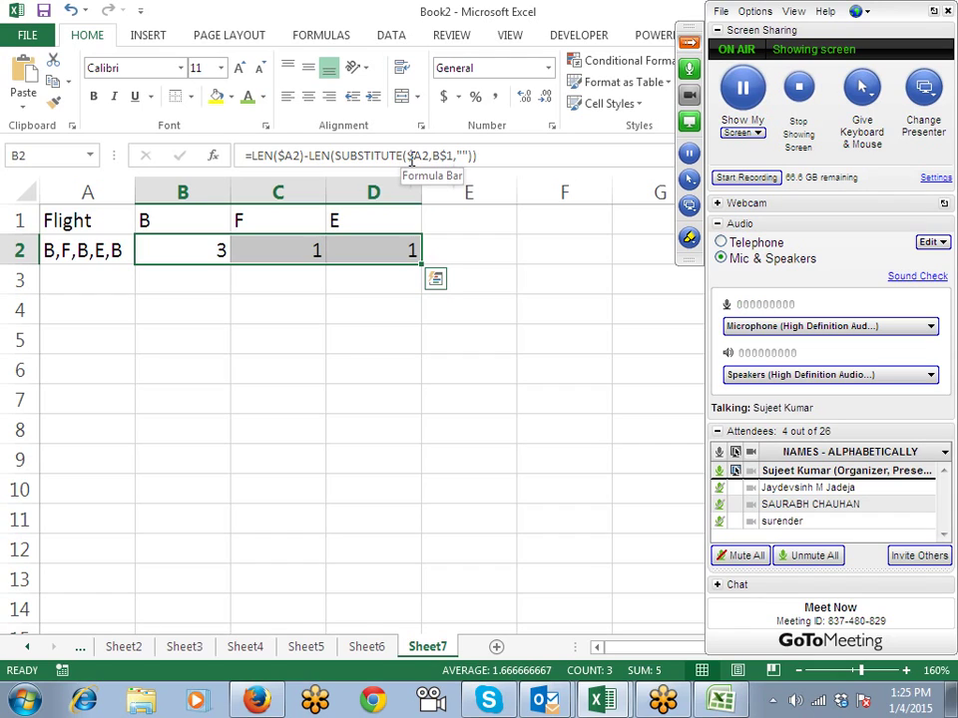
Step: Retype the B1 header as lowercase b, dropping B2's count to 0
{"action": "key", "text": "Left"}
{"action": "key", "text": "Right"}
{"action": "key", "text": "Up"}
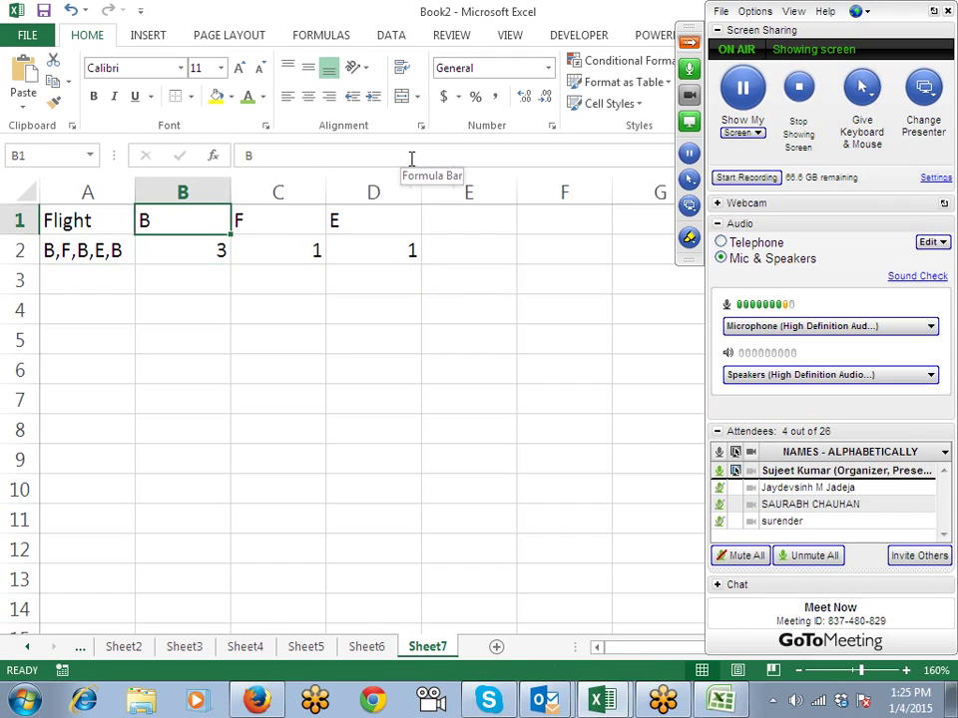
{"action": "key", "text": "Down"}
{"action": "key", "text": "Up"}
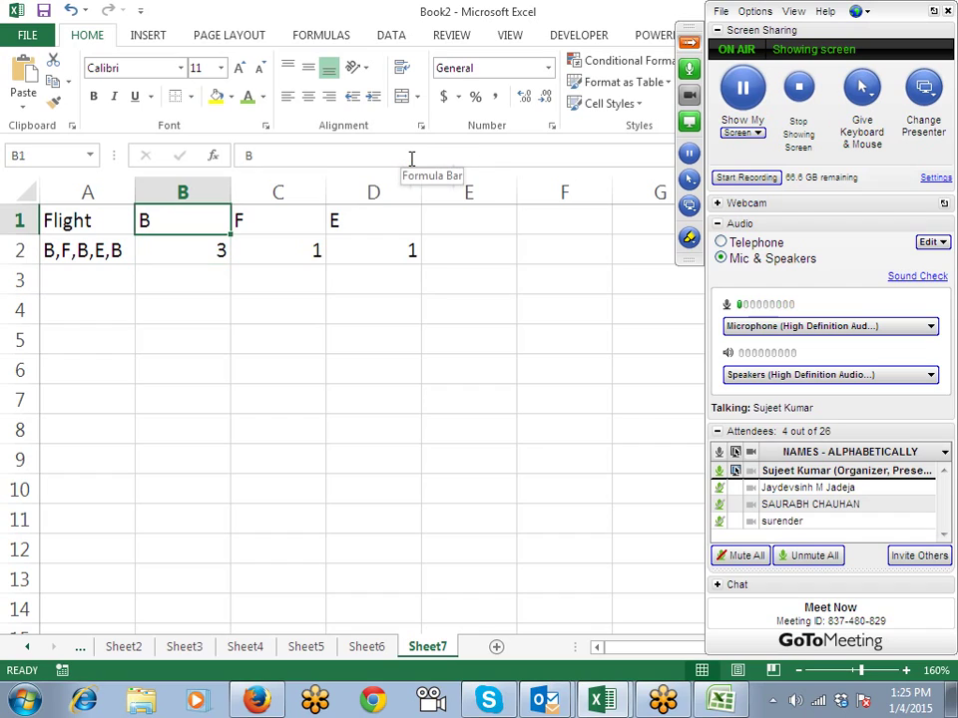
{"action": "type", "text": "b"}
{"action": "key", "text": "Return"}
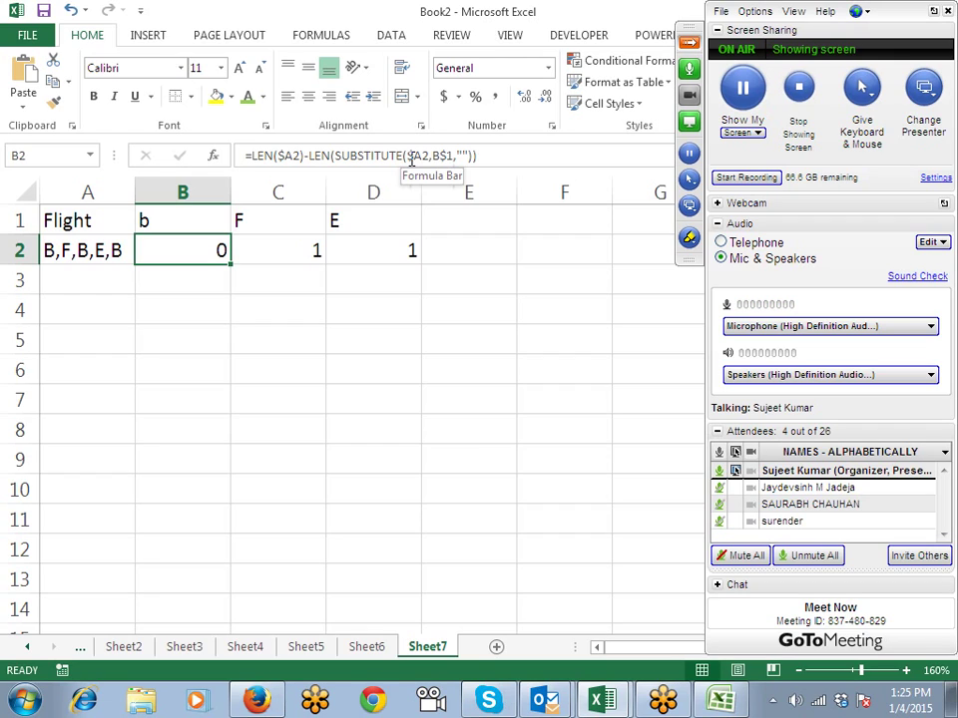
{"action": "left_click", "coordinate": [411, 157]}
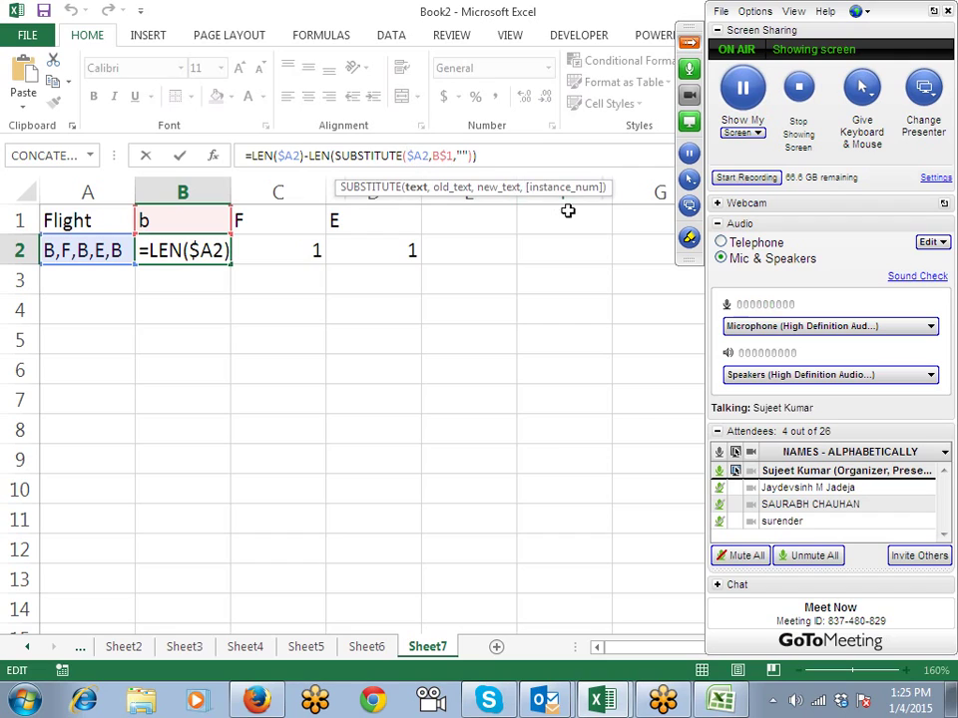
Step: Wrap $A2 and B$1 in UPPER inside B2's SUBSTITUTE so lowercase b counts 3 again
{"action": "type", "text": "up"}
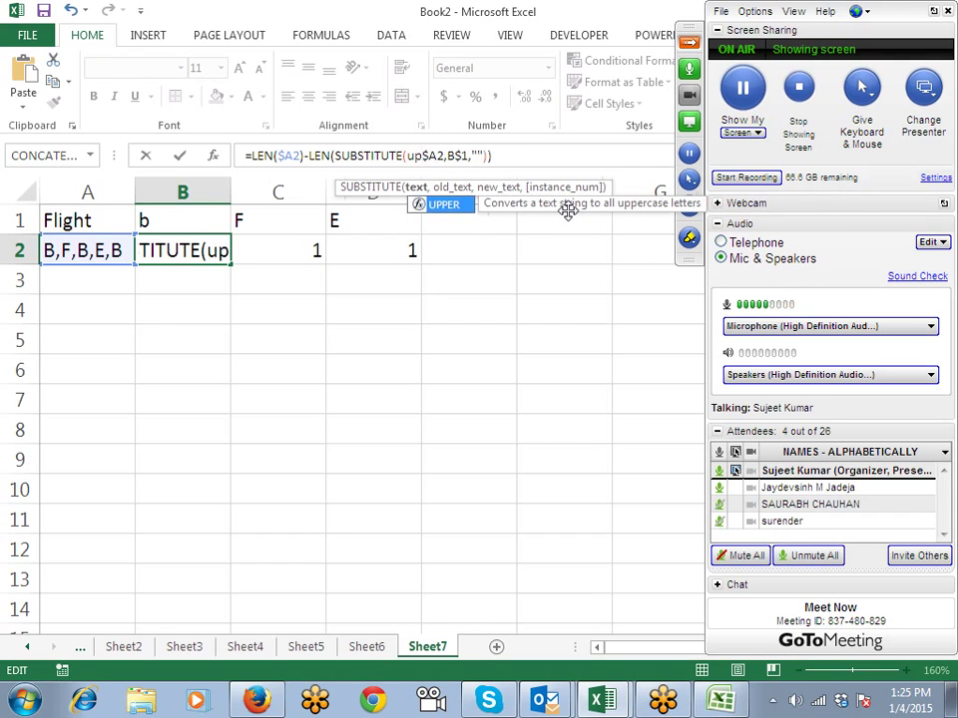
{"action": "key", "text": "Tab"}
{"action": "key", "text": "Right"}
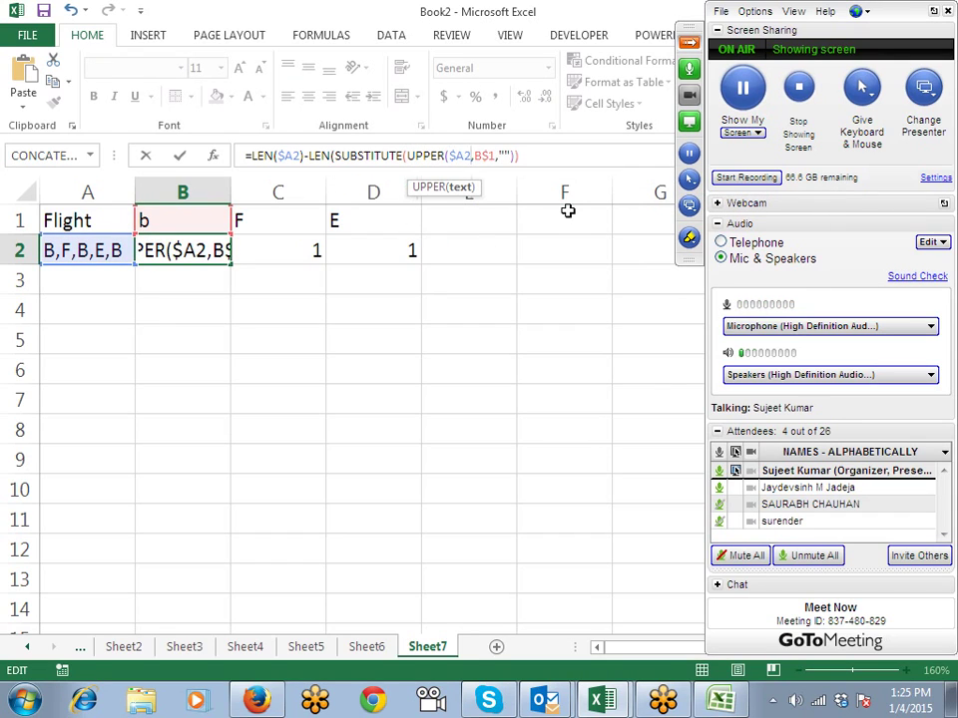
{"action": "type", "text": ")"}
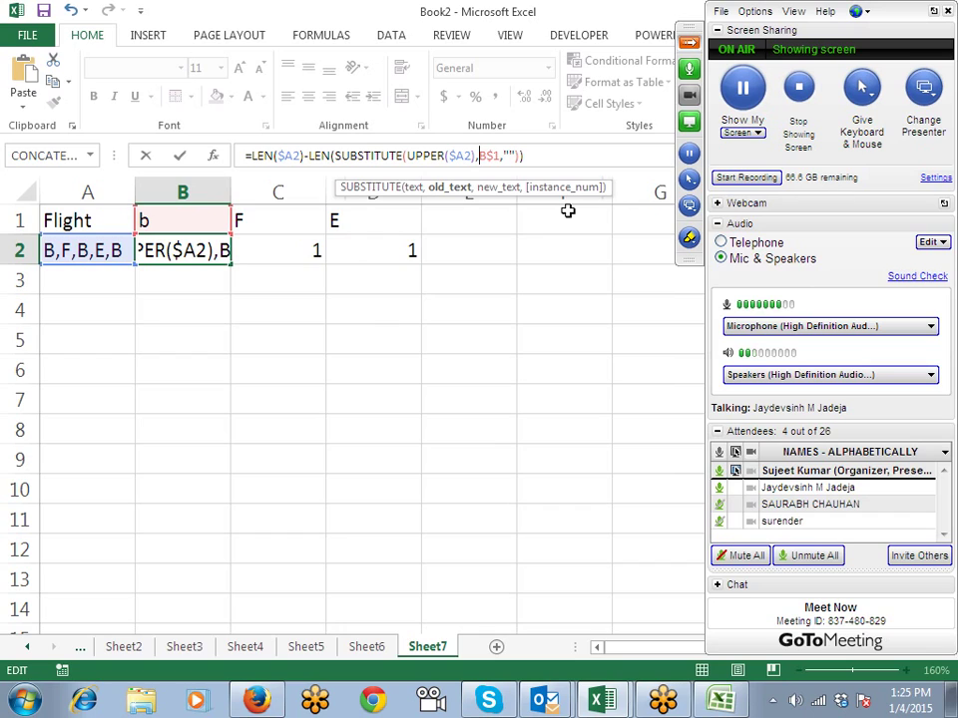
{"action": "type", "text": "u"}
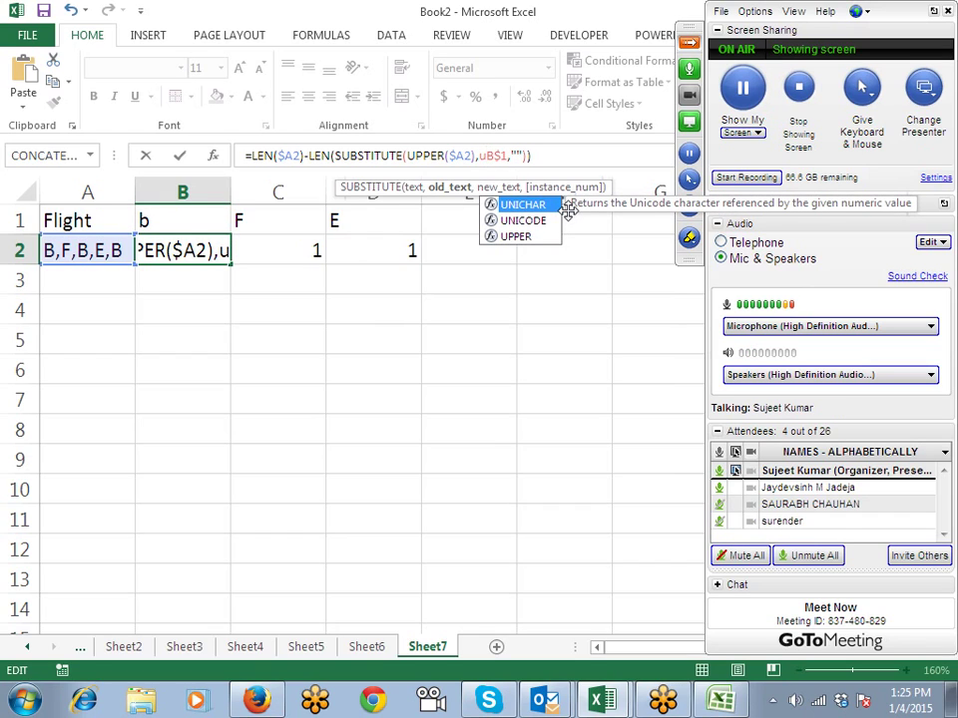
{"action": "type", "text": "p"}
{"action": "key", "text": "Tab"}
{"action": "key", "text": "Right"}
{"action": "key", "text": "Right"}
{"action": "key", "text": "Right"}
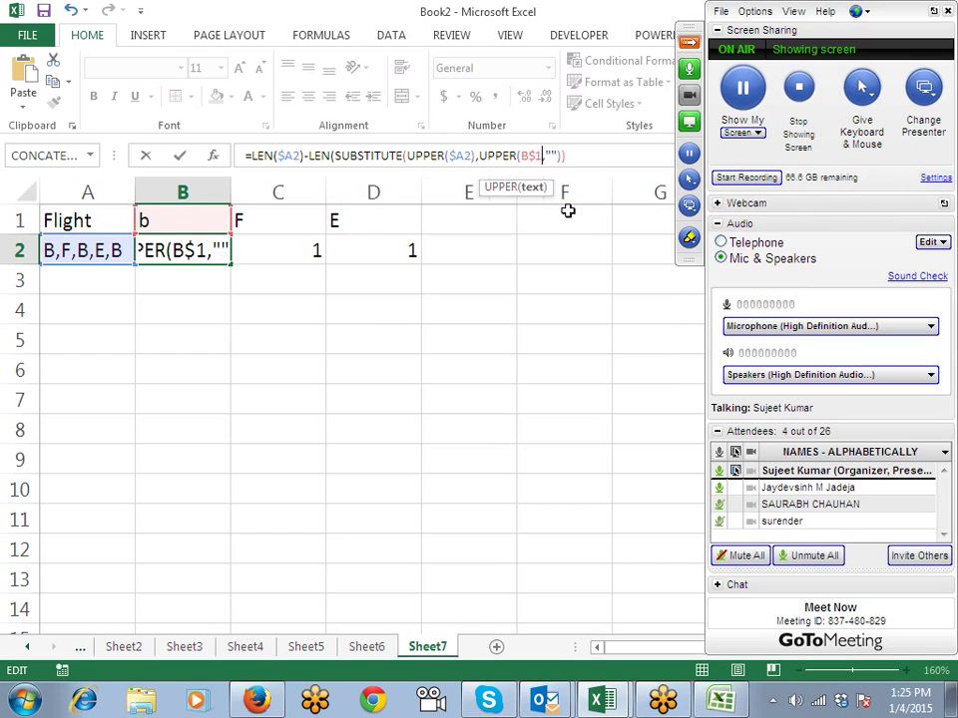
{"action": "type", "text": ")"}
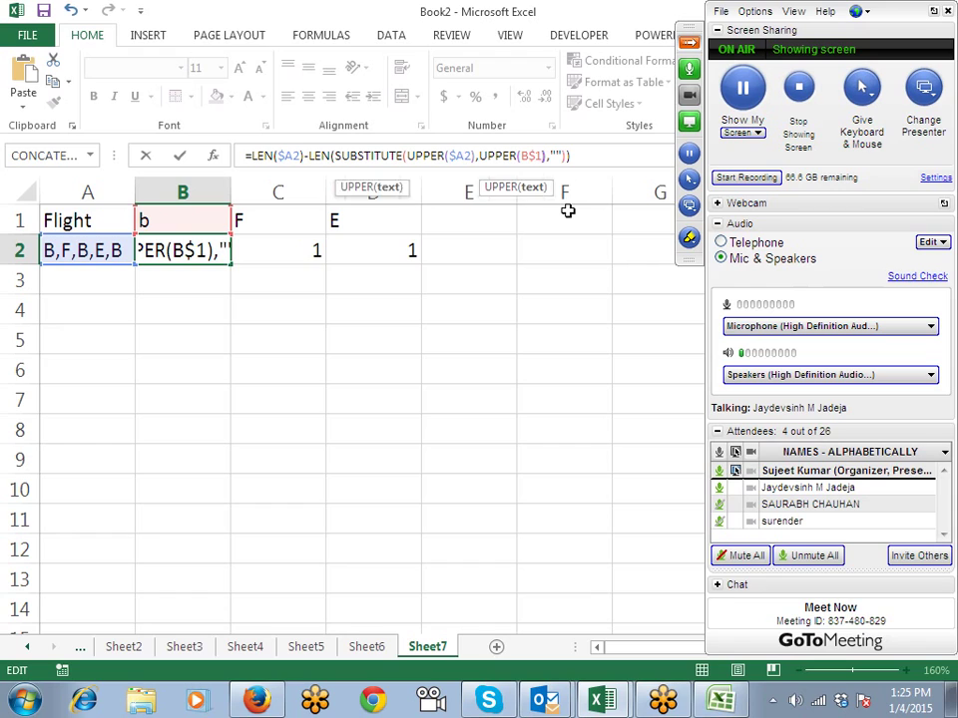
{"action": "key", "text": "Return"}
{"action": "key", "text": "Up"}
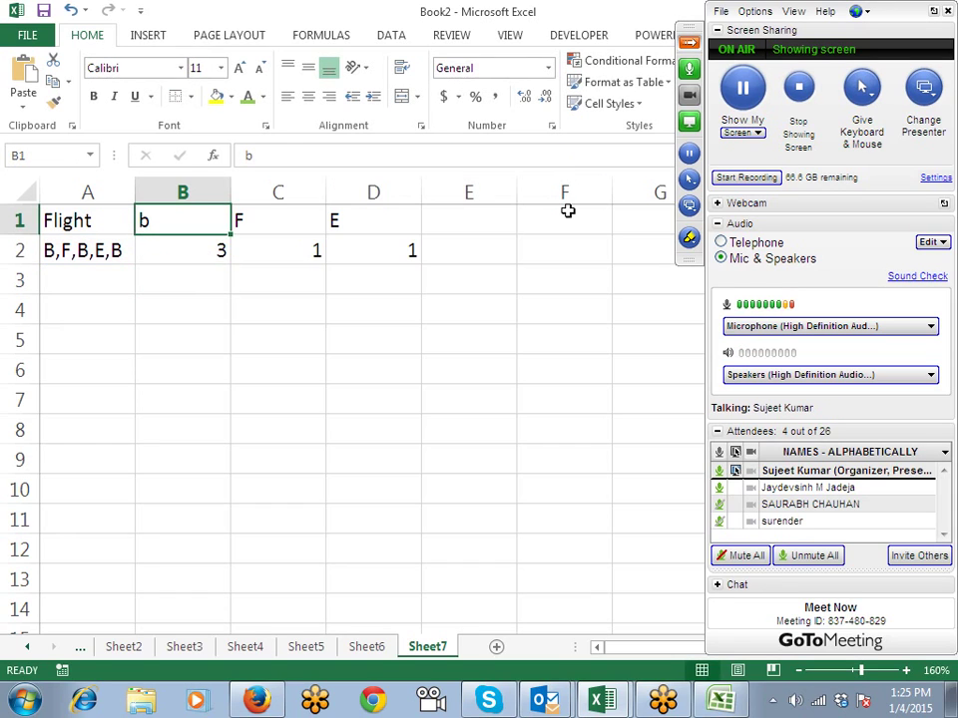
{"action": "key", "text": "Down"}
{"action": "key", "text": "F2"}
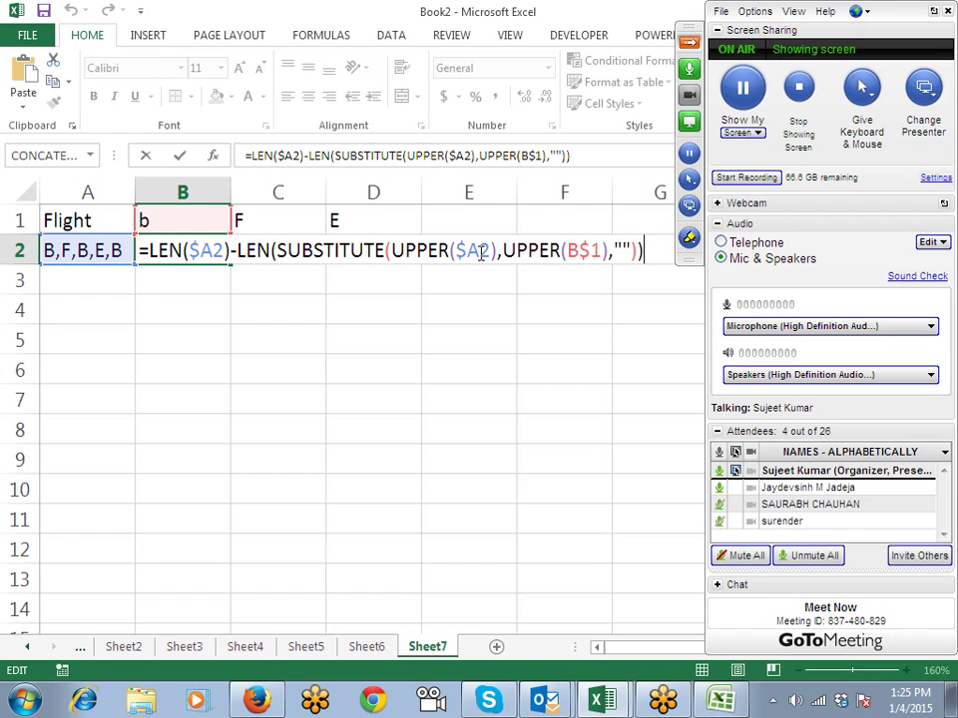
{"action": "key", "text": "Return"}
{"action": "key", "text": "Up"}
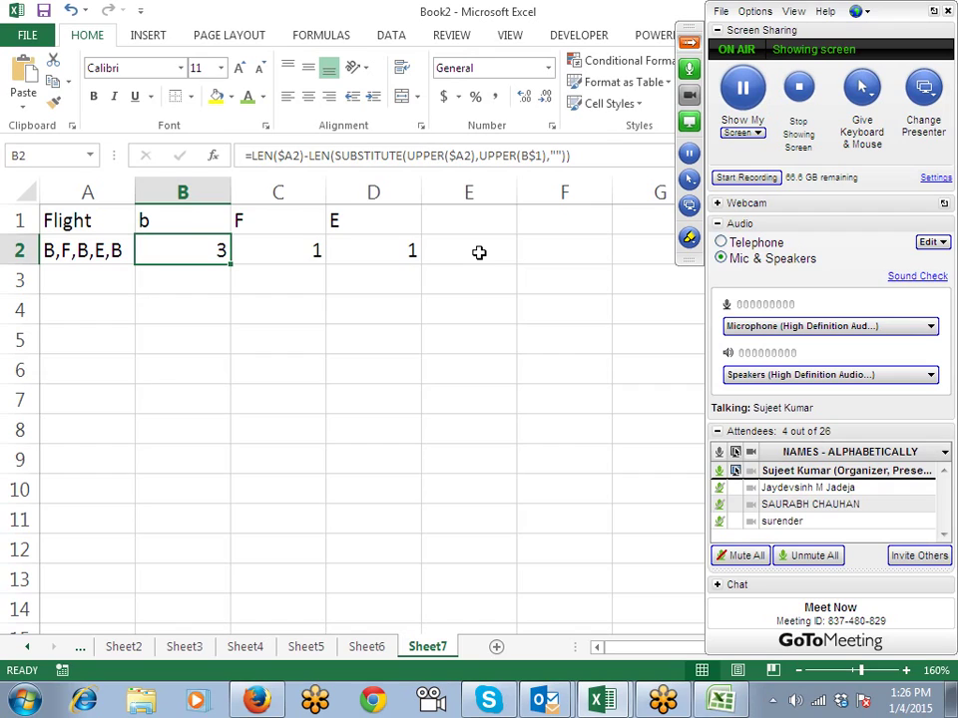
Step: Add a new blank worksheet, Sheet8
{"action": "left_click", "coordinate": [496, 646]}
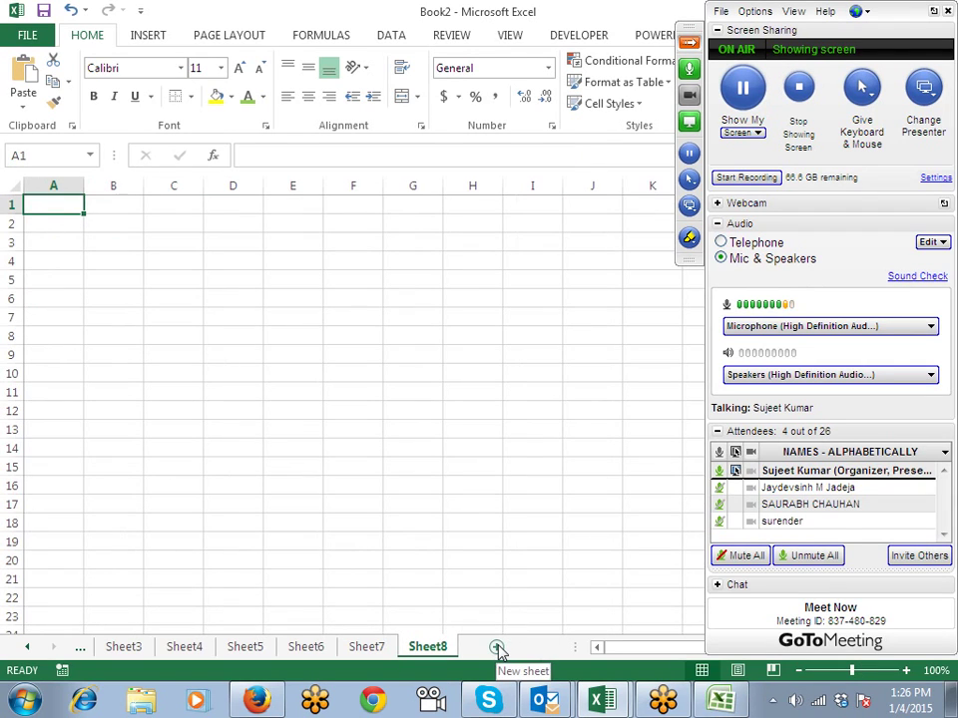
{"action": "key", "text": "Tab"}
{"action": "key", "text": "Return"}
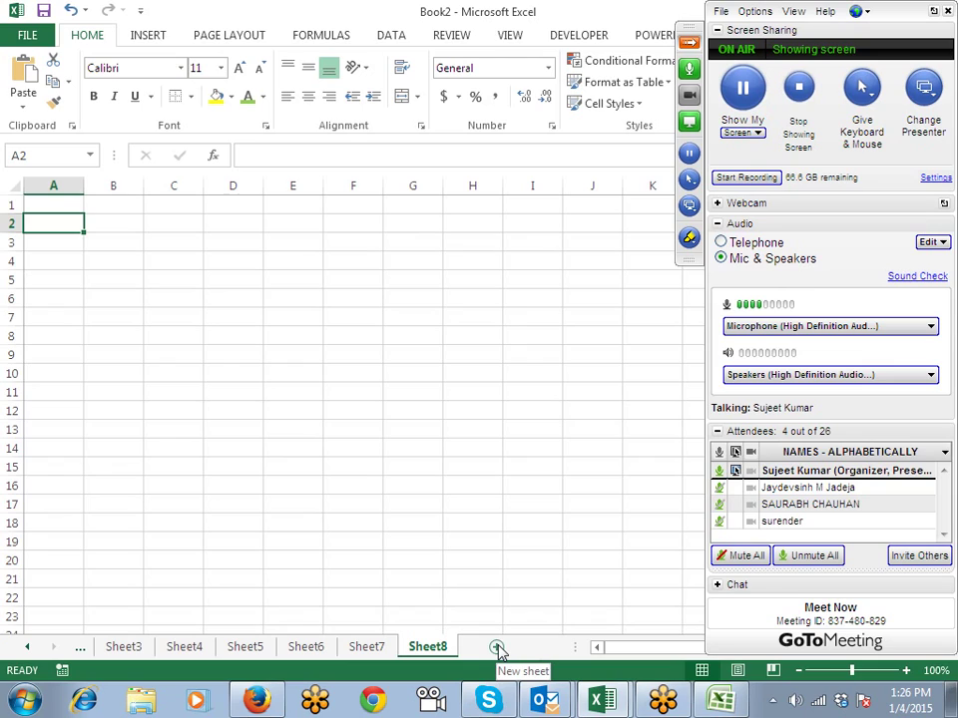
{"action": "key", "text": "Up"}
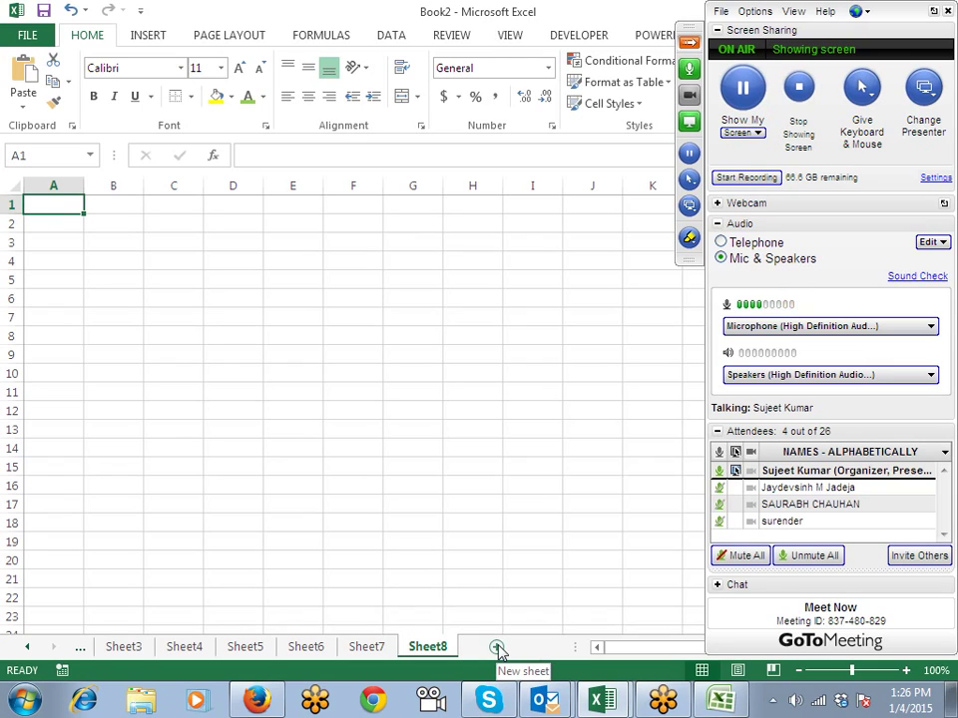
{"action": "key", "text": "Down"}
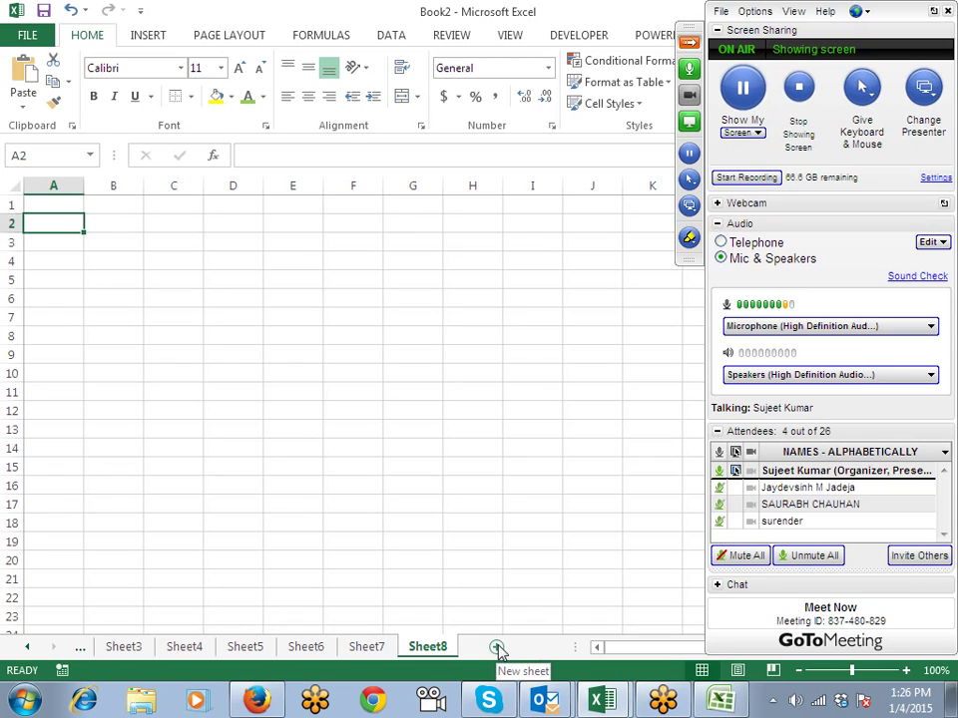
Step: Enter 1/4 in A2 and apply the date format so it shows 4-Jan-15
{"action": "type", "text": "7"}
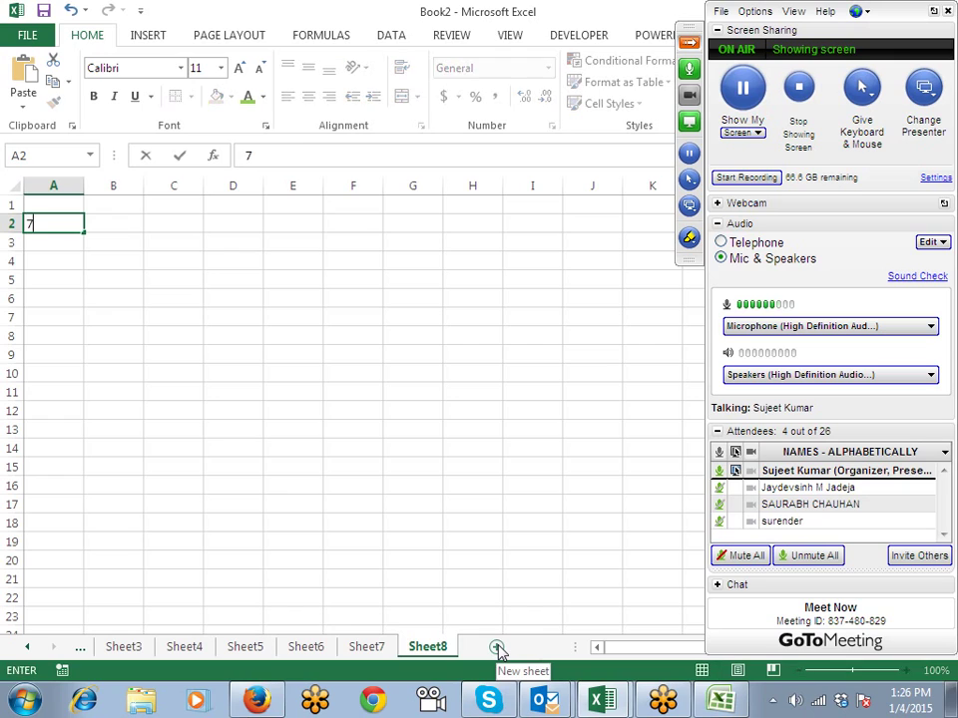
{"action": "key", "text": "Escape"}
{"action": "type", "text": "1/4/"}
{"action": "key", "text": "BackSpace"}
{"action": "key", "text": "Return"}
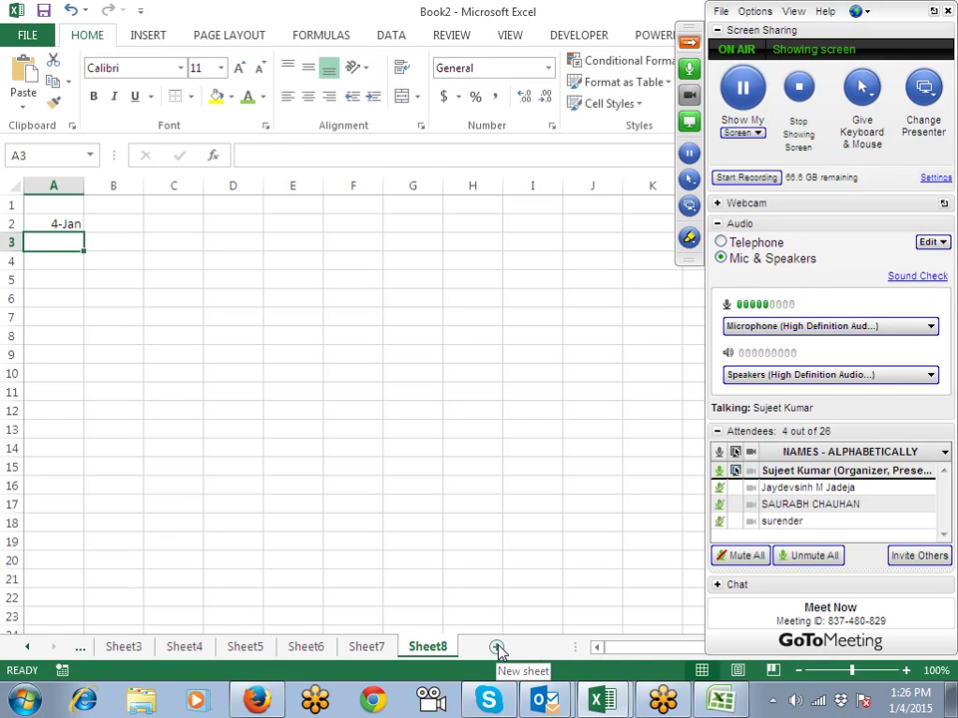
{"action": "key", "text": "Up"}
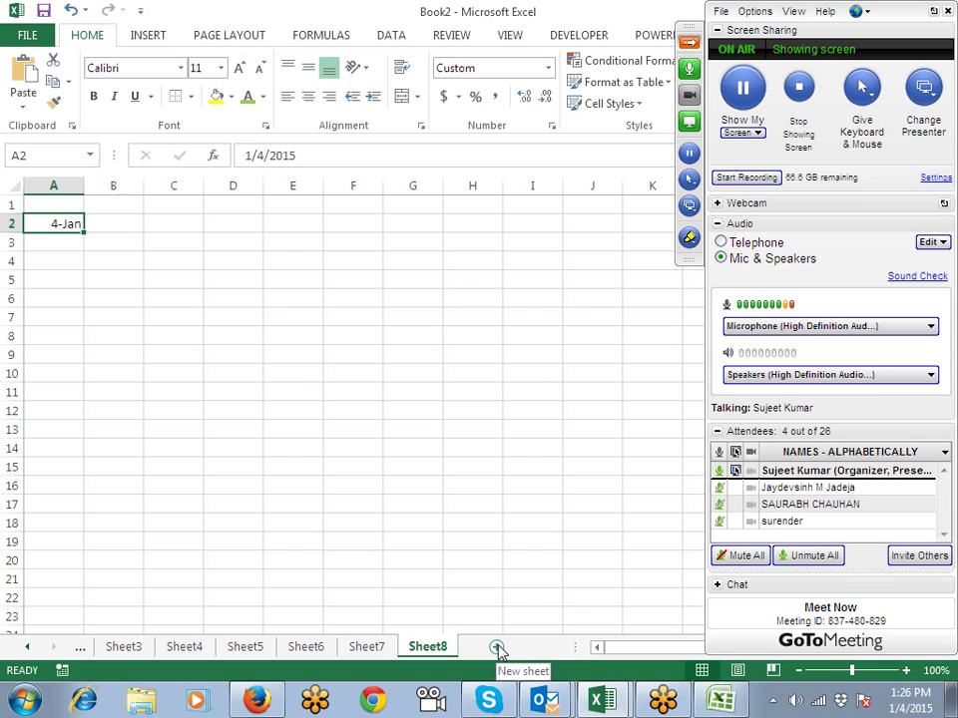
{"action": "key", "text": "ctrl+shift+3"}
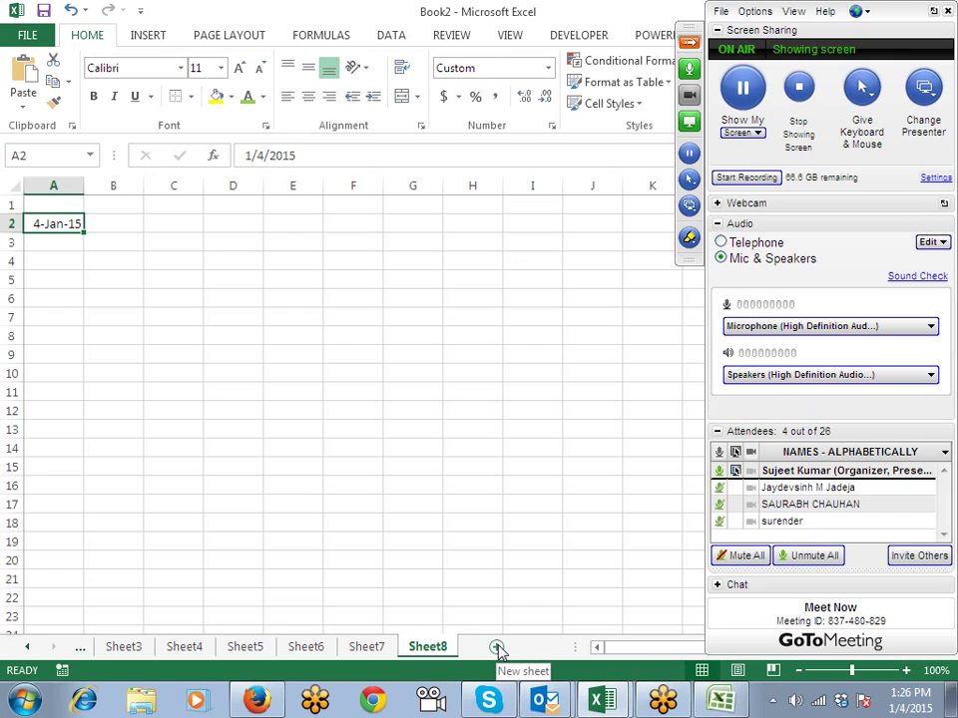
Step: Add the headers Day, Month and Year in B1:D1
{"action": "key", "text": "Right"}
{"action": "key", "text": "Up"}
{"action": "type", "text": "Sa"}
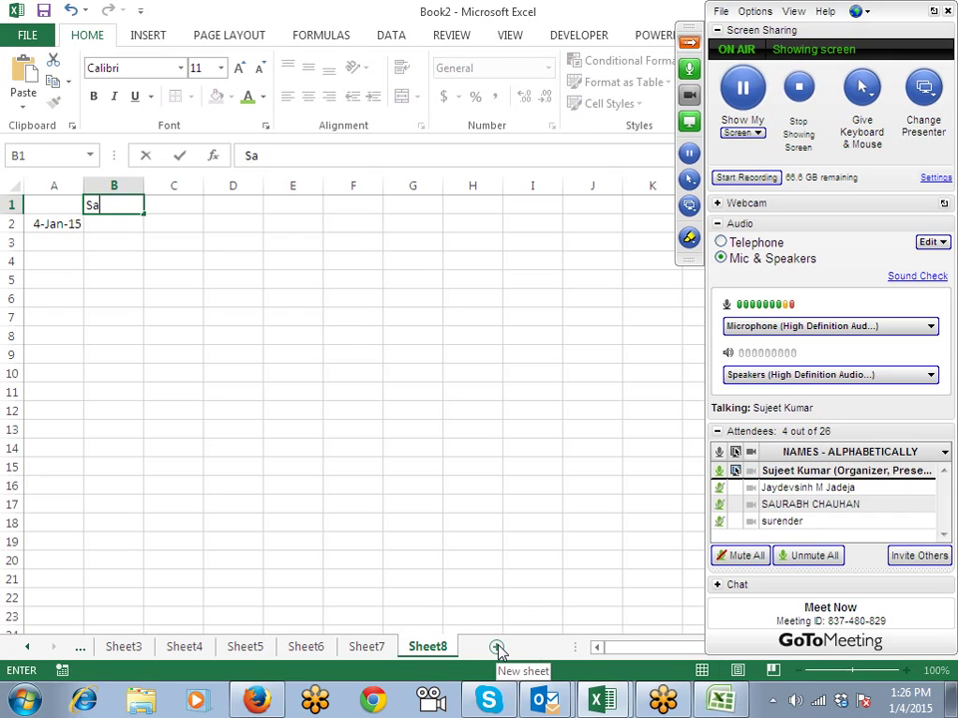
{"action": "key", "text": "BackSpace"}
{"action": "key", "text": "BackSpace"}
{"action": "type", "text": "DAy"}
{"action": "key", "text": "Tab"}
{"action": "type", "text": "Mon"}
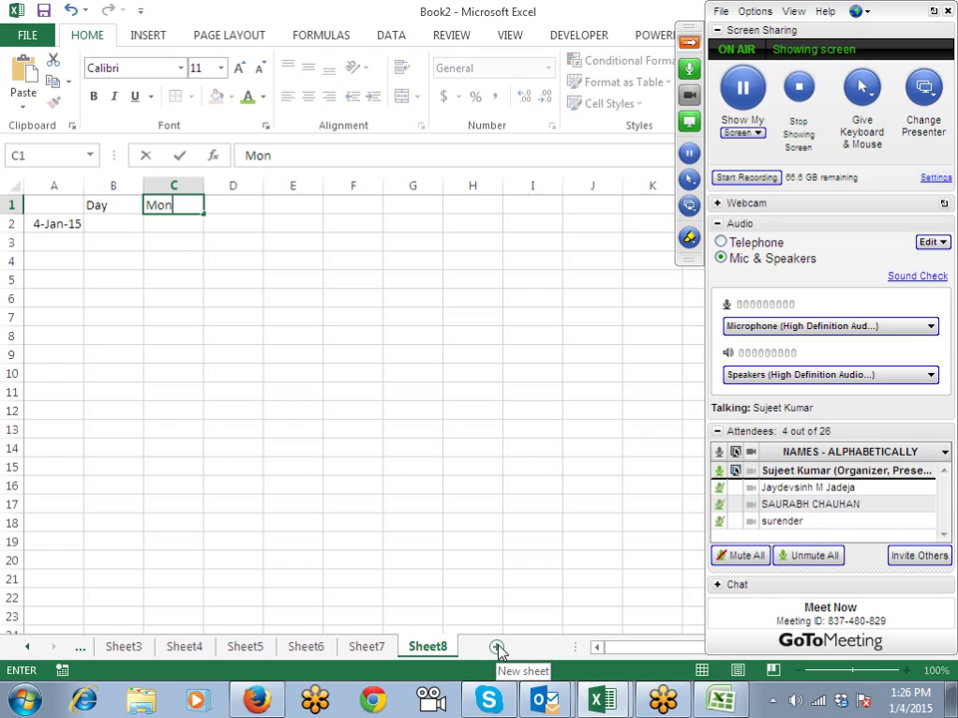
{"action": "type", "text": "th"}
{"action": "key", "text": "Tab"}
{"action": "type", "text": "Y"}
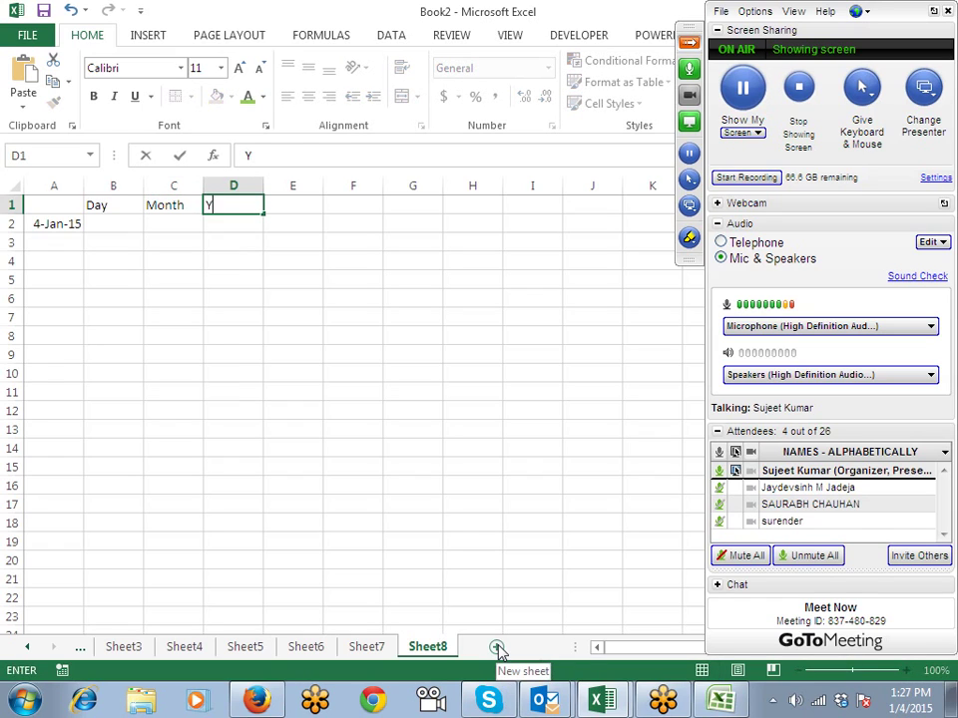
{"action": "type", "text": "ear"}
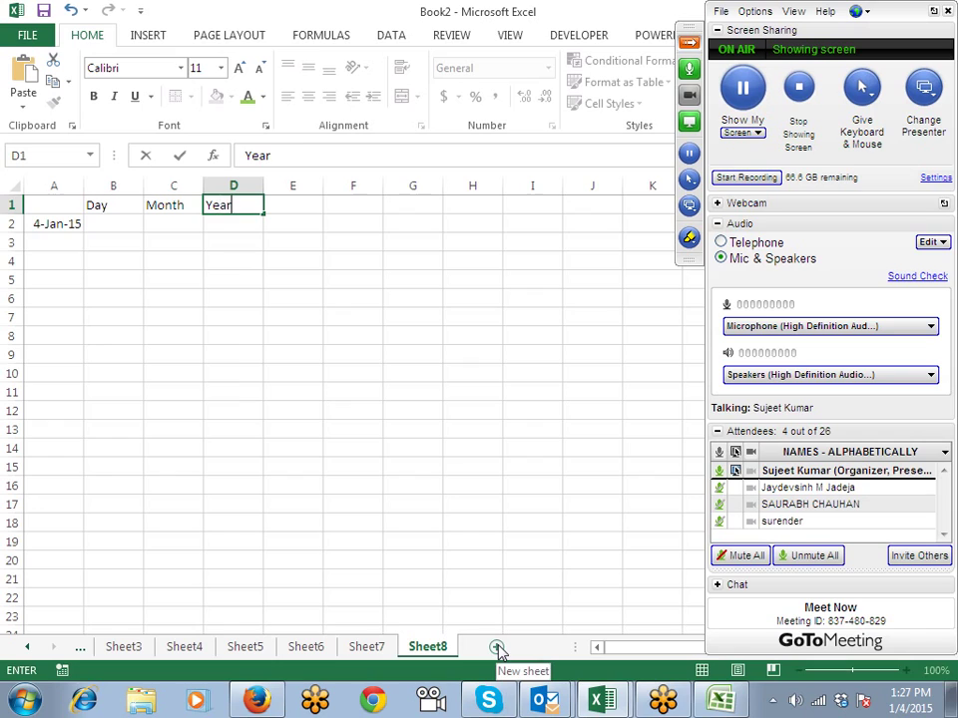
{"action": "key", "text": "Return"}
Step: Enter =DAY(A2) in B2 to extract day 4 from 4-Jan-15
{"action": "key", "text": "Left"}
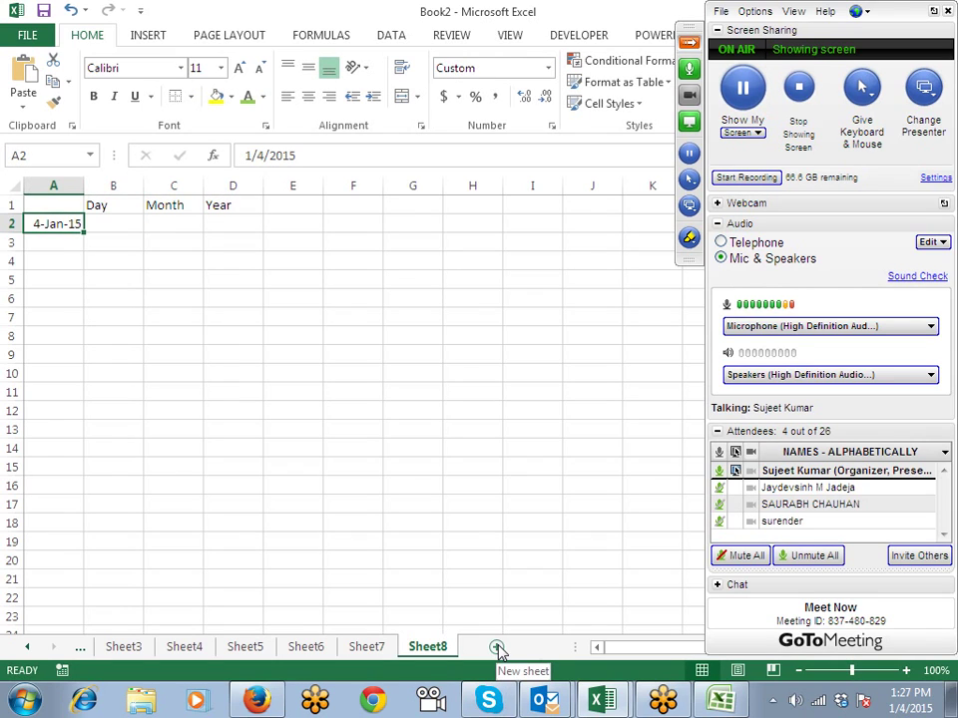
{"action": "key", "text": "Right"}
{"action": "key", "text": "Left"}
{"action": "key", "text": "Right"}
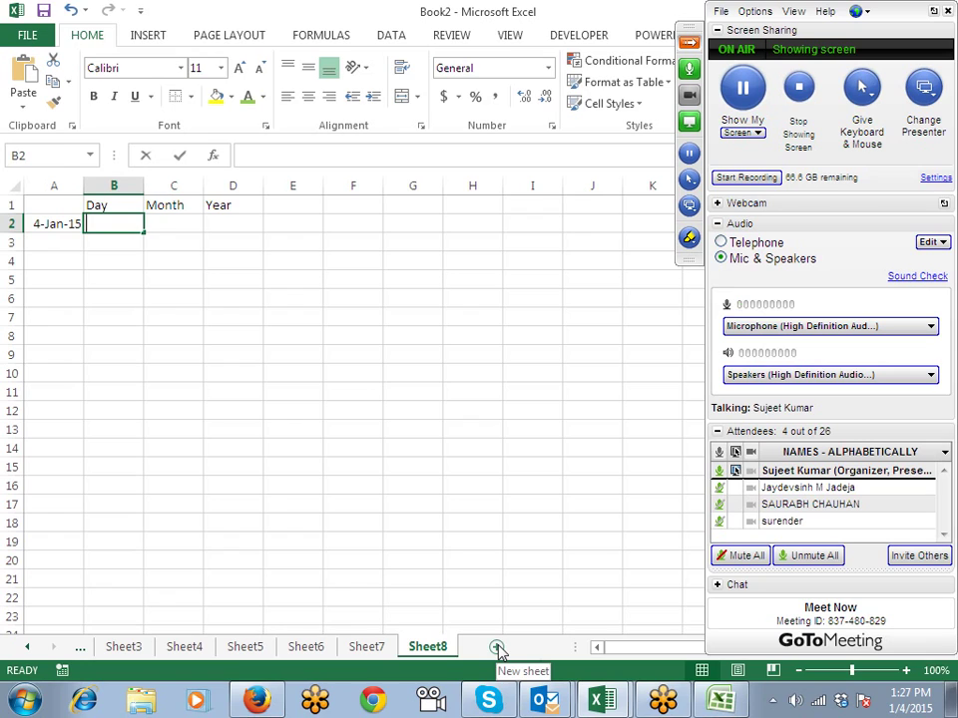
{"action": "type", "text": "=day"}
{"action": "key", "text": "Tab"}
{"action": "key", "text": "Left"}
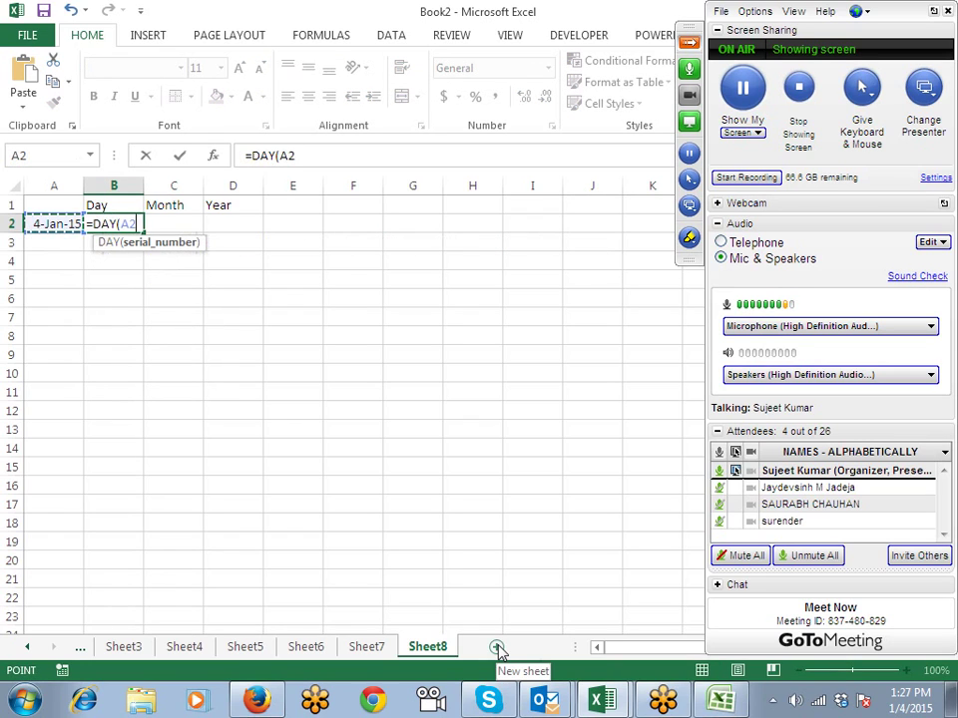
{"action": "key", "text": "Return"}
Step: Enter =MONTH(A2) in C2 and =YEAR(A2) in D2, giving 1 and 2015
{"action": "key", "text": "Right"}
{"action": "key", "text": "Up"}
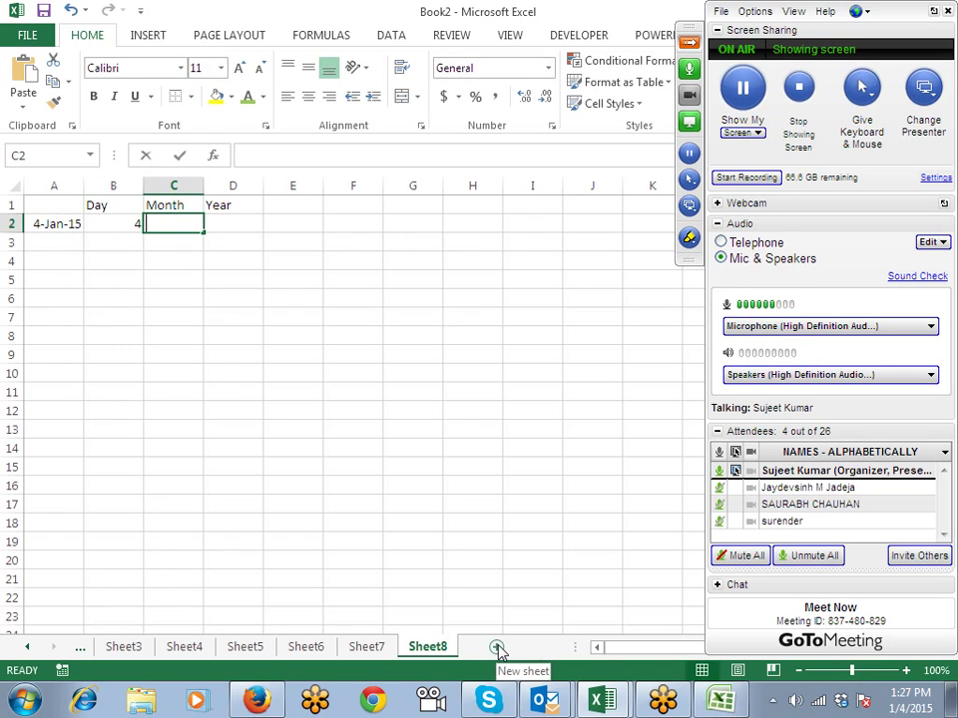
{"action": "type", "text": "=mon"}
{"action": "key", "text": "Tab"}
{"action": "key", "text": "Left"}
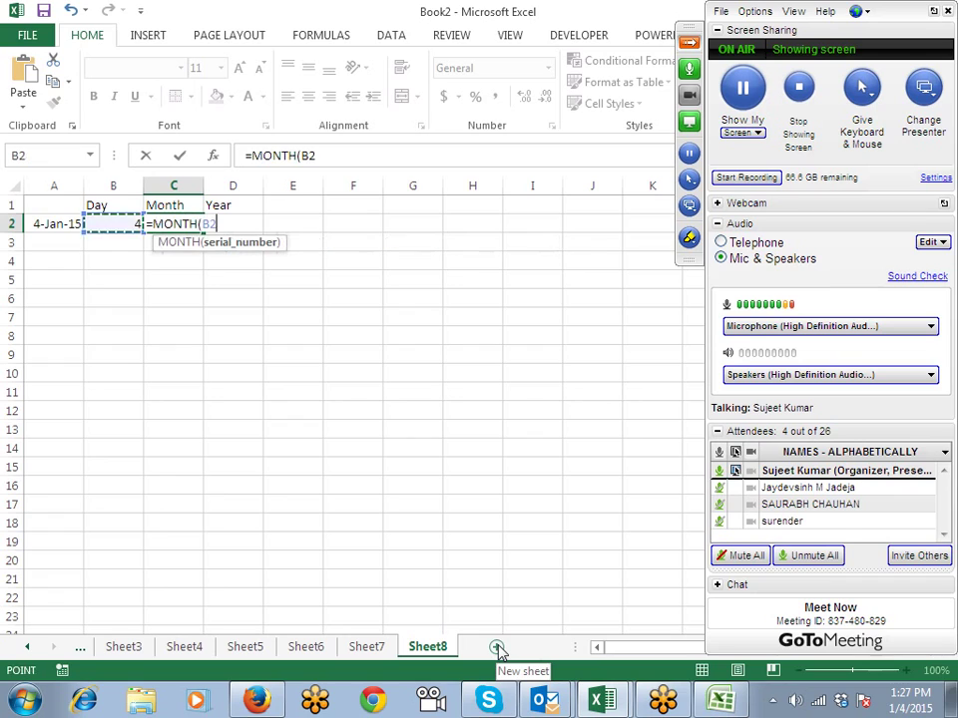
{"action": "key", "text": "Left"}
{"action": "type", "text": ")"}
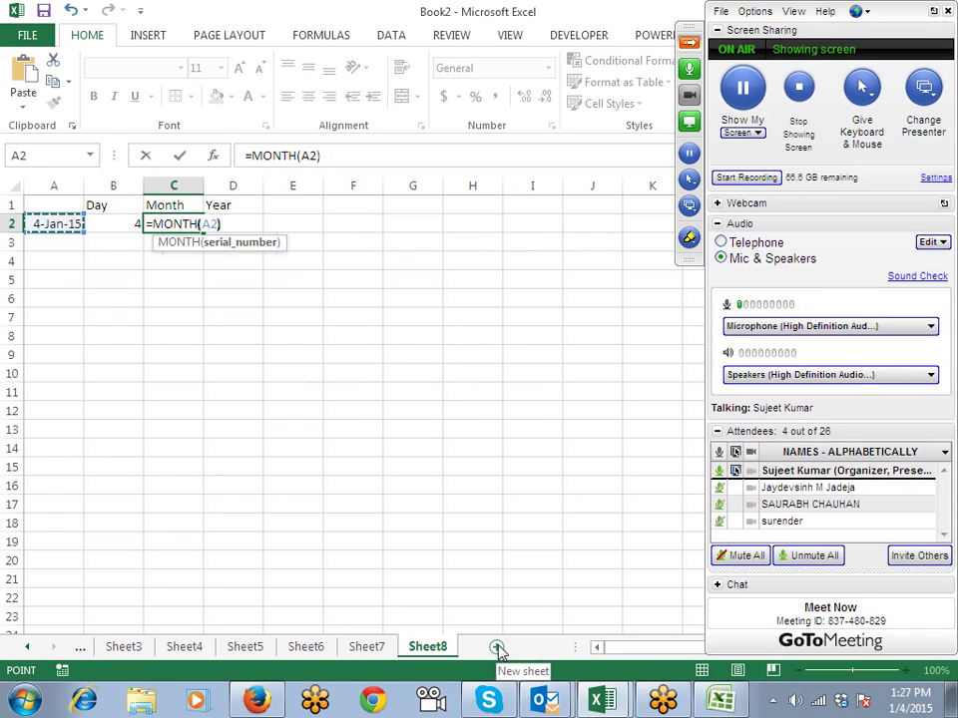
{"action": "key", "text": "Tab"}
{"action": "type", "text": "=ye"}
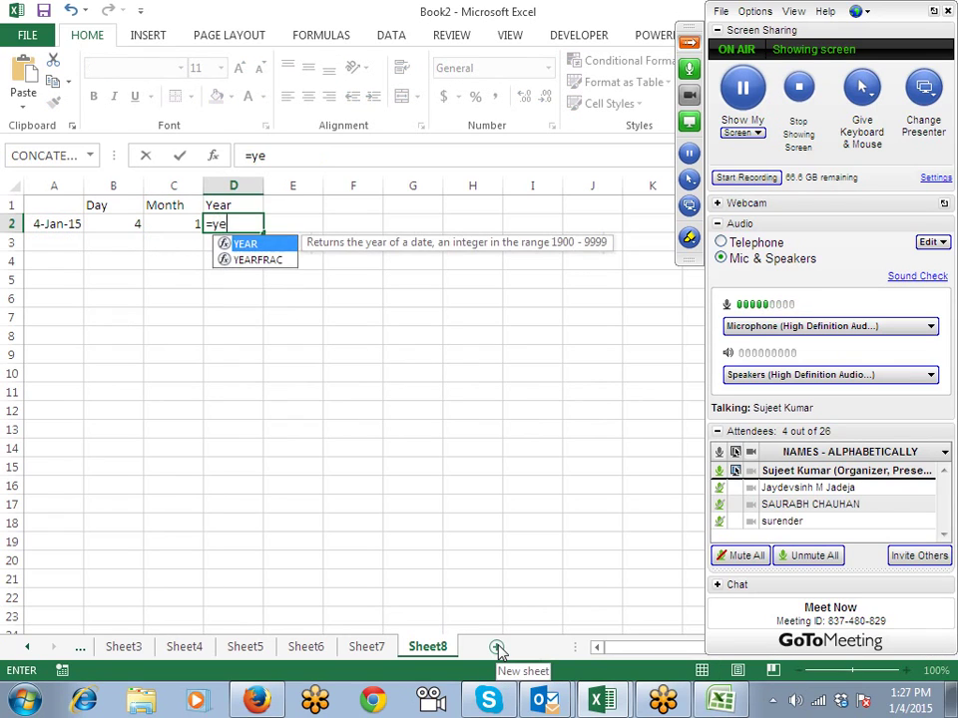
{"action": "key", "text": "Tab"}
{"action": "key", "text": "Left"}
{"action": "key", "text": "Left"}
{"action": "key", "text": "Left"}
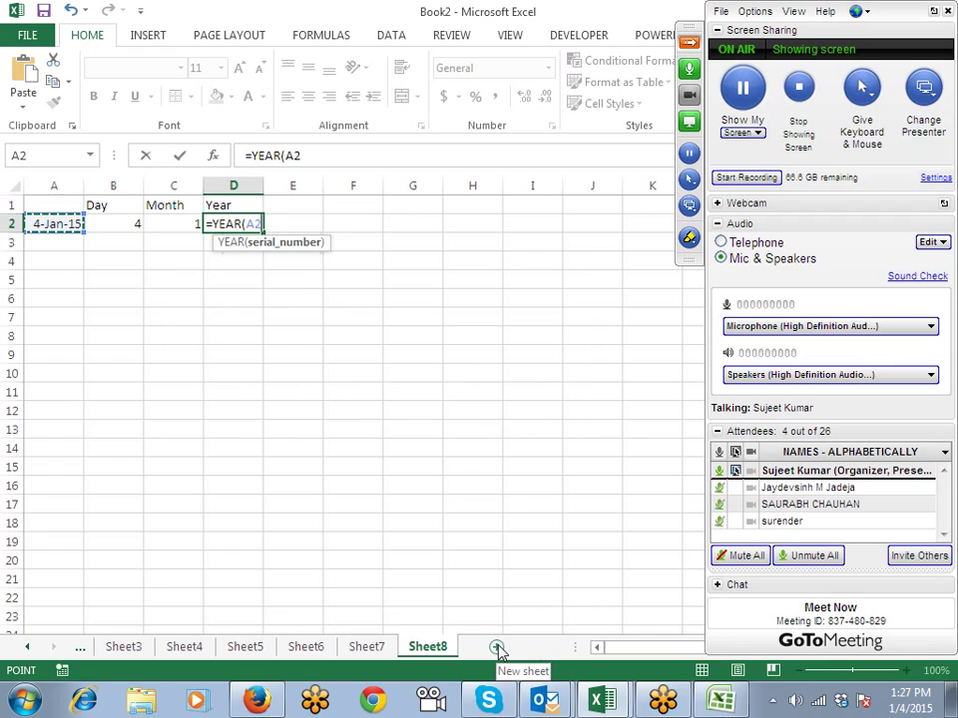
{"action": "key", "text": "Return"}
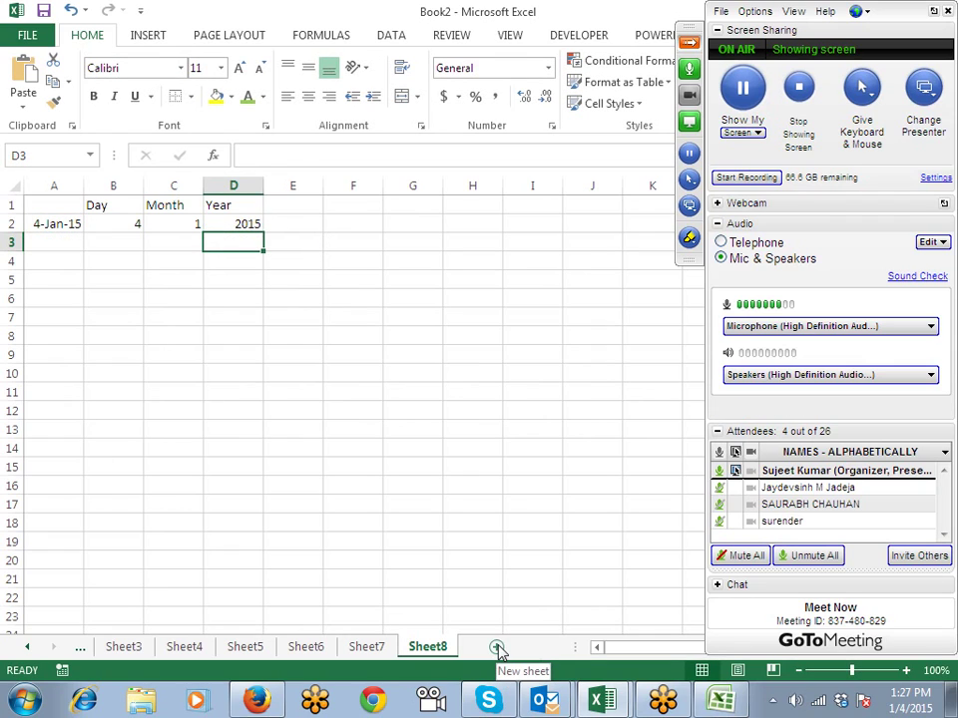
Step: Label F1 with the header 'Date', correcting the misspelled 'Daye'
{"action": "key", "text": "Up"}
{"action": "key", "text": "Right"}
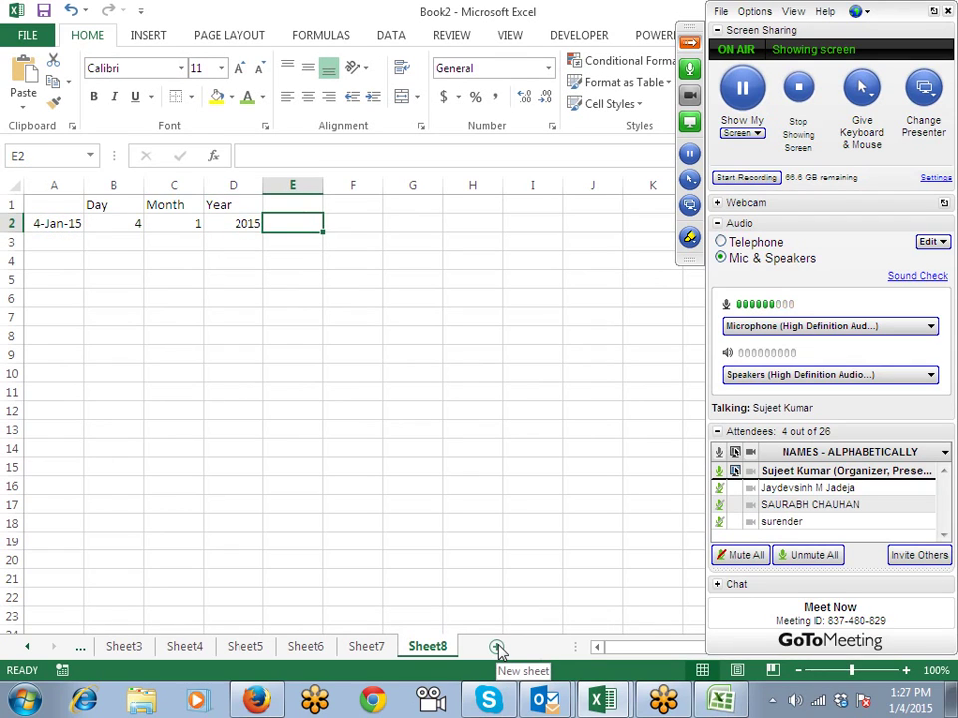
{"action": "key", "text": "Up"}
{"action": "key", "text": "Right"}
{"action": "type", "text": "Daye"}
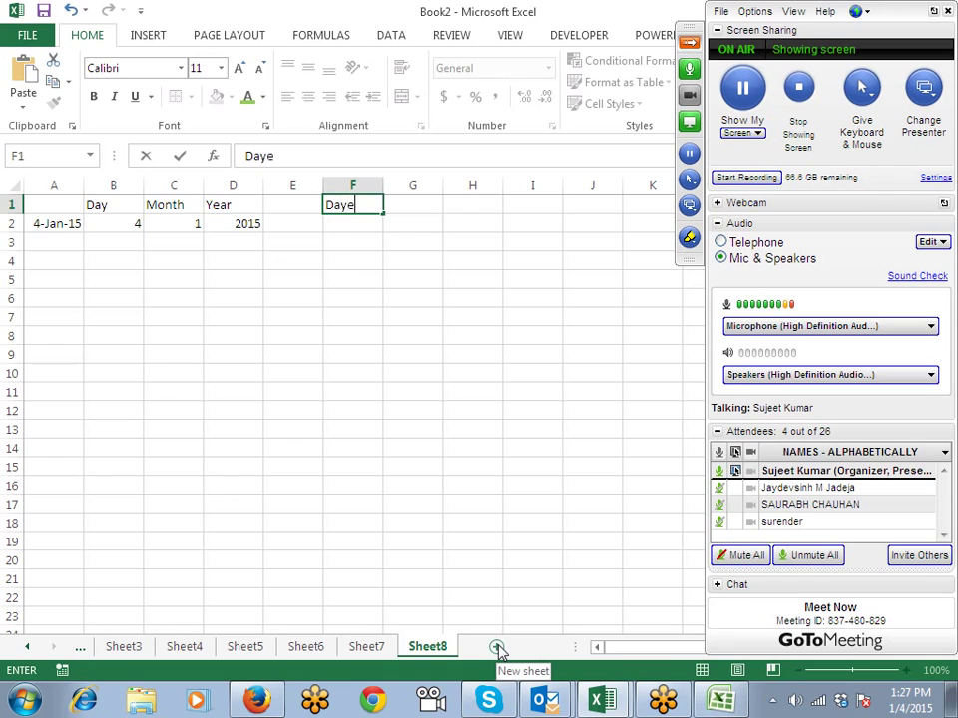
{"action": "key", "text": "Return"}
{"action": "key", "text": "Up"}
{"action": "type", "text": "Date"}
{"action": "key", "text": "Return"}
Step: Enter =DATE(D2,C2,B2) in F2 to rebuild the date as 1/4/2015
{"action": "type", "text": "=date"}
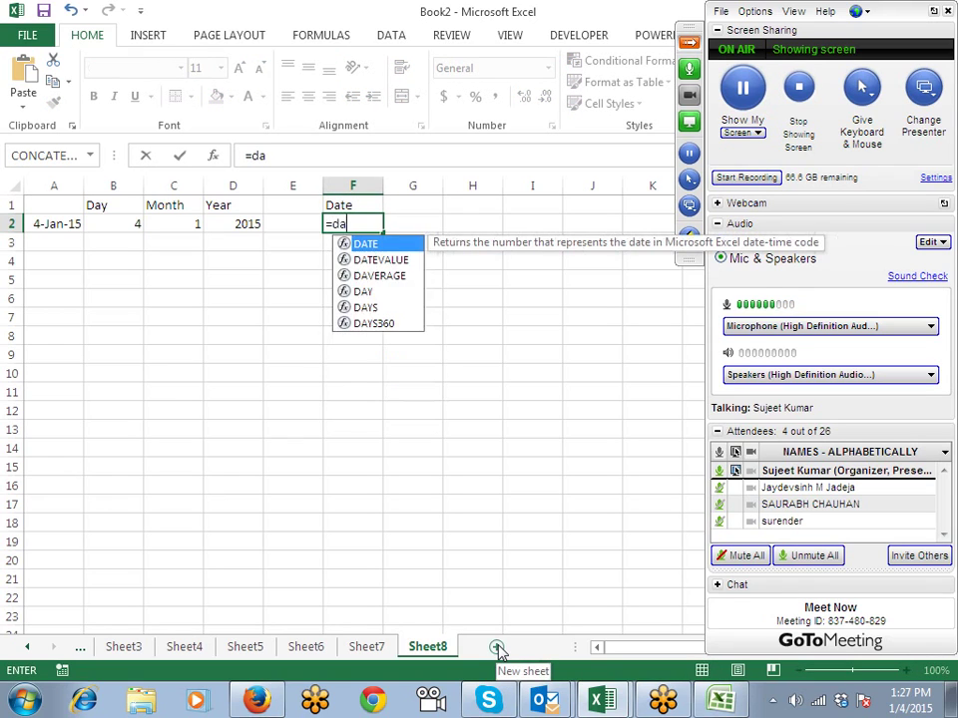
{"action": "key", "text": "Tab"}
{"action": "key", "text": "Left"}
{"action": "key", "text": "Left"}
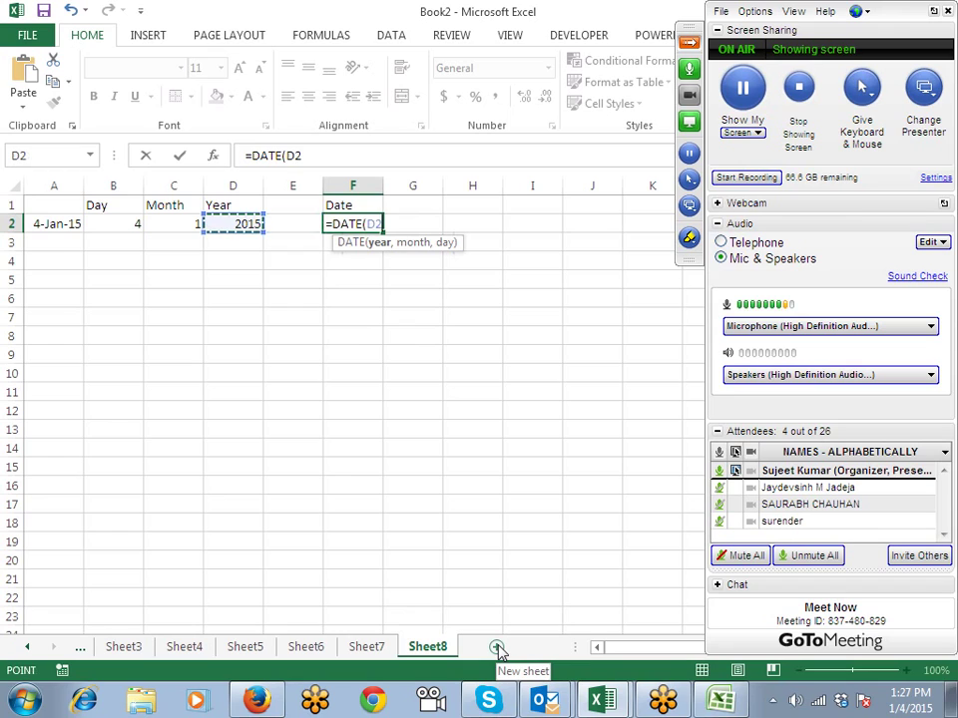
{"action": "type", "text": ","}
{"action": "key", "text": "Left"}
{"action": "key", "text": "Left"}
{"action": "key", "text": "Left"}
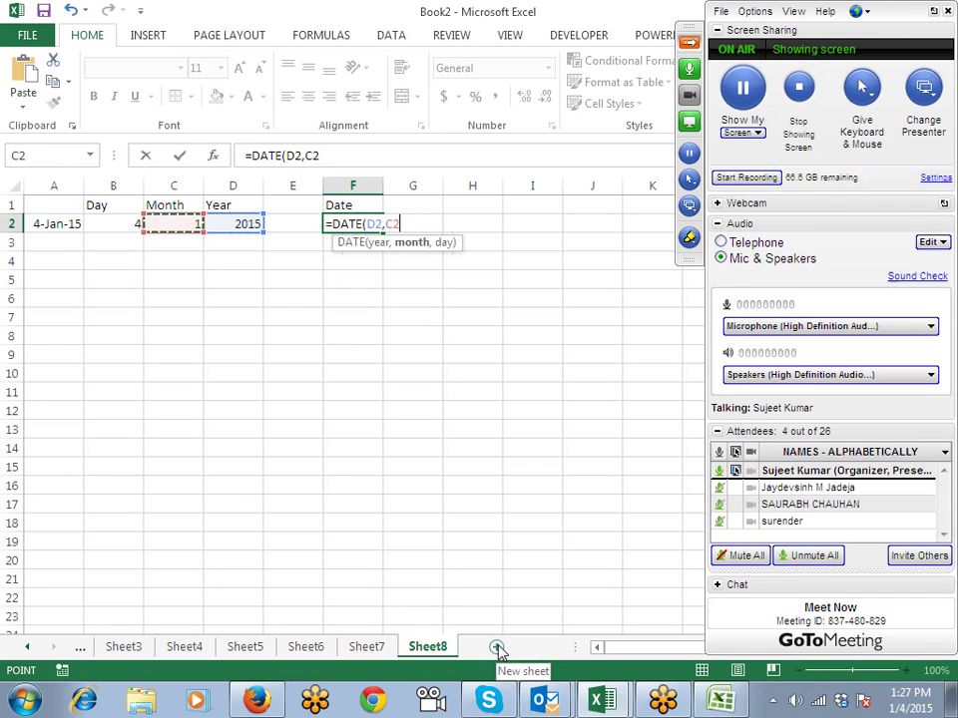
{"action": "type", "text": ","}
{"action": "key", "text": "Left"}
{"action": "key", "text": "Left"}
{"action": "key", "text": "Left"}
{"action": "key", "text": "Left"}
{"action": "key", "text": "Return"}
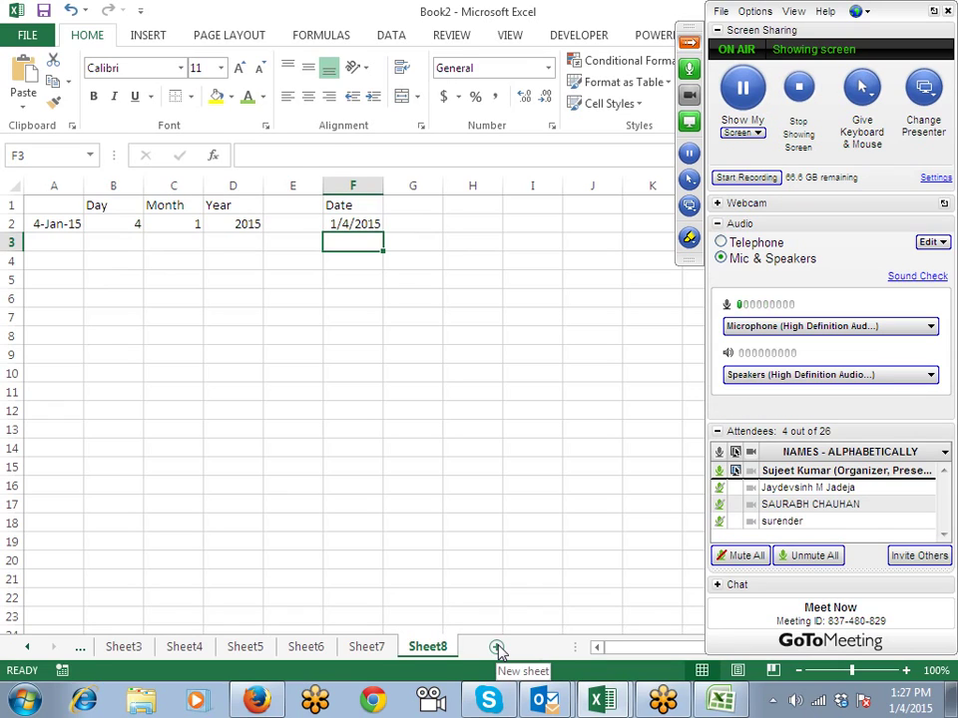
{"action": "key", "text": "Up"}
{"action": "key", "text": "Down"}
{"action": "key", "text": "Down"}
{"action": "key", "text": "Left"}
{"action": "key", "text": "Left"}
{"action": "key", "text": "Left"}
{"action": "key", "text": "Left"}
{"action": "key", "text": "Left"}
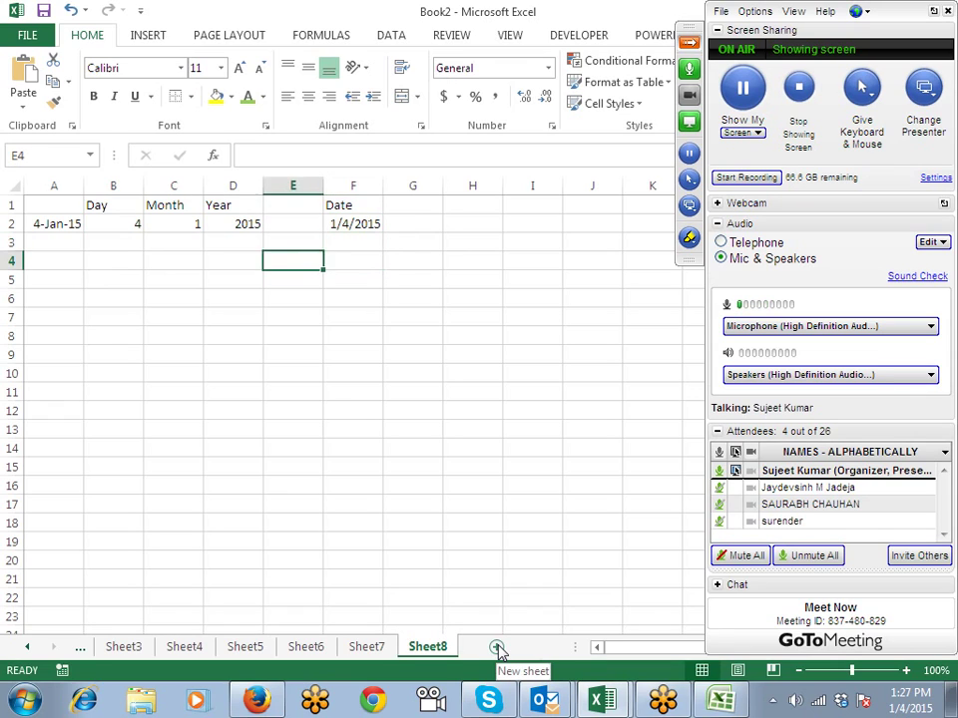
Step: Enter the time 10:20 in A5 and =HOUR(A5) in B5, giving 10
{"action": "key", "text": "Down"}
{"action": "type", "text": "10:1"}
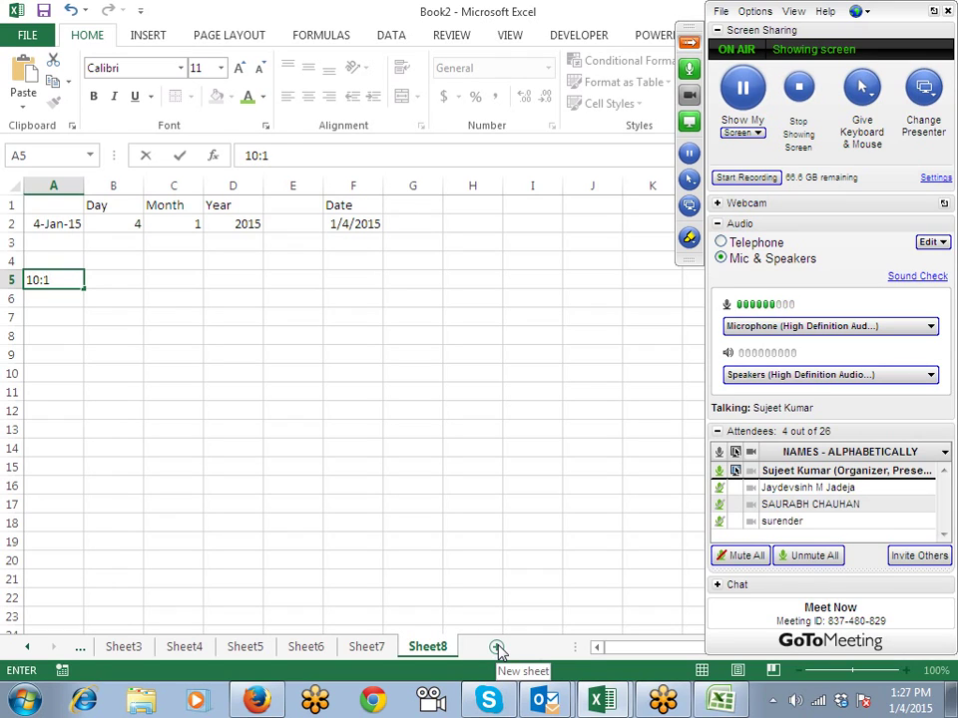
{"action": "key", "text": "BackSpace"}
{"action": "type", "text": "20"}
{"action": "key", "text": "Right"}
{"action": "type", "text": "="}
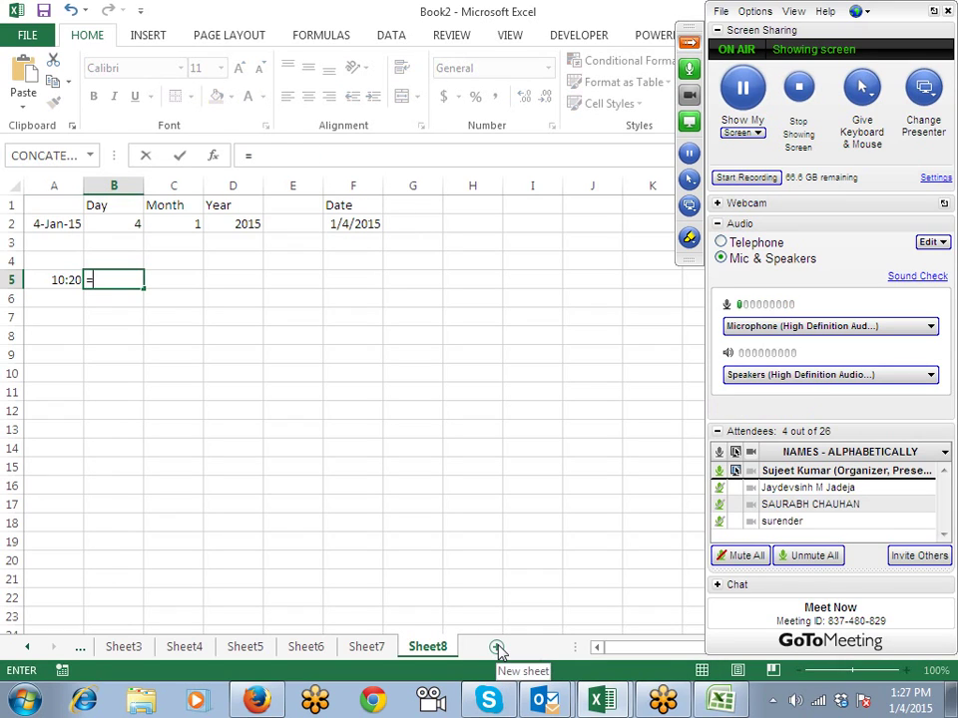
{"action": "type", "text": "ho"}
{"action": "key", "text": "Tab"}
{"action": "key", "text": "Left"}
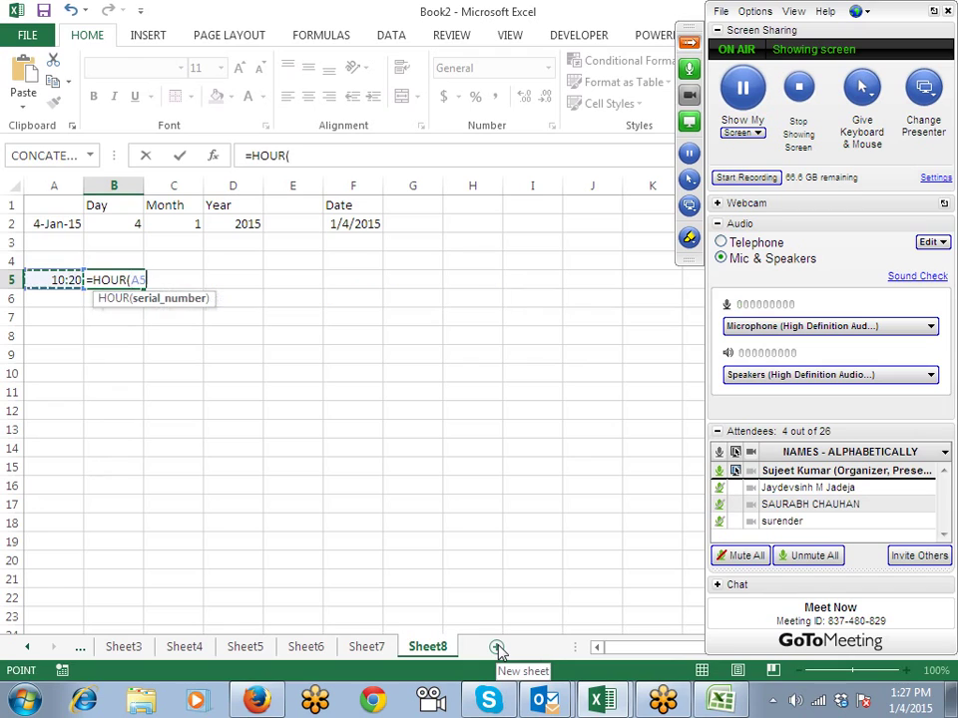
{"action": "key", "text": "Return"}
{"action": "key", "text": "Up"}
{"action": "key", "text": "Right"}
Step: Enter =MINUTE(A5) in C5 to get 20 minutes
{"action": "type", "text": "Mo"}
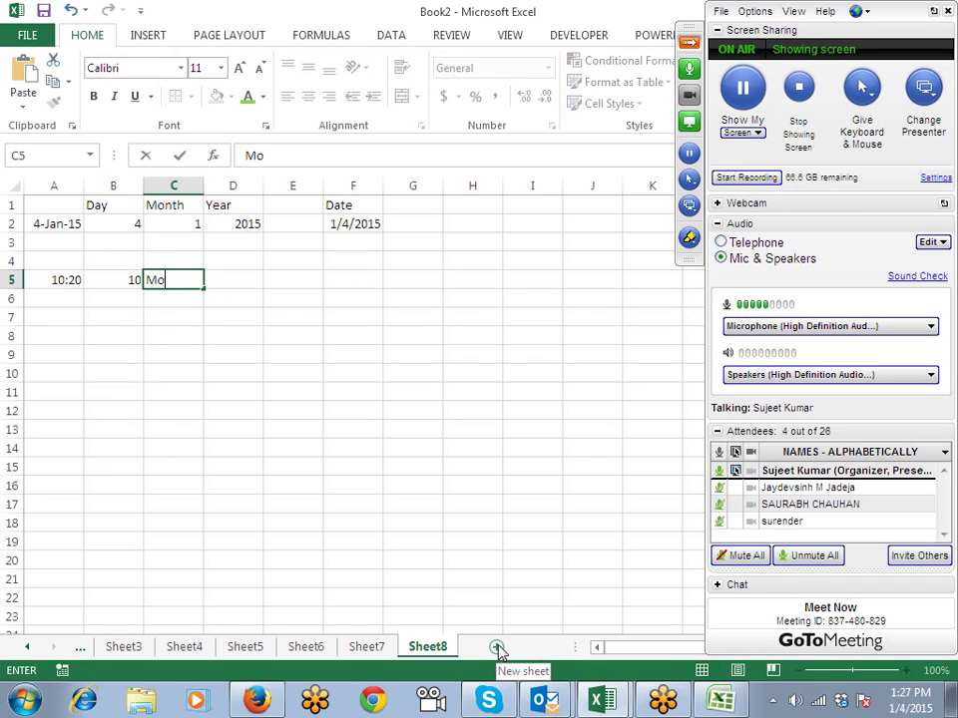
{"action": "key", "text": "BackSpace"}
{"action": "key", "text": "BackSpace"}
{"action": "type", "text": "=min"}
{"action": "key", "text": "Down"}
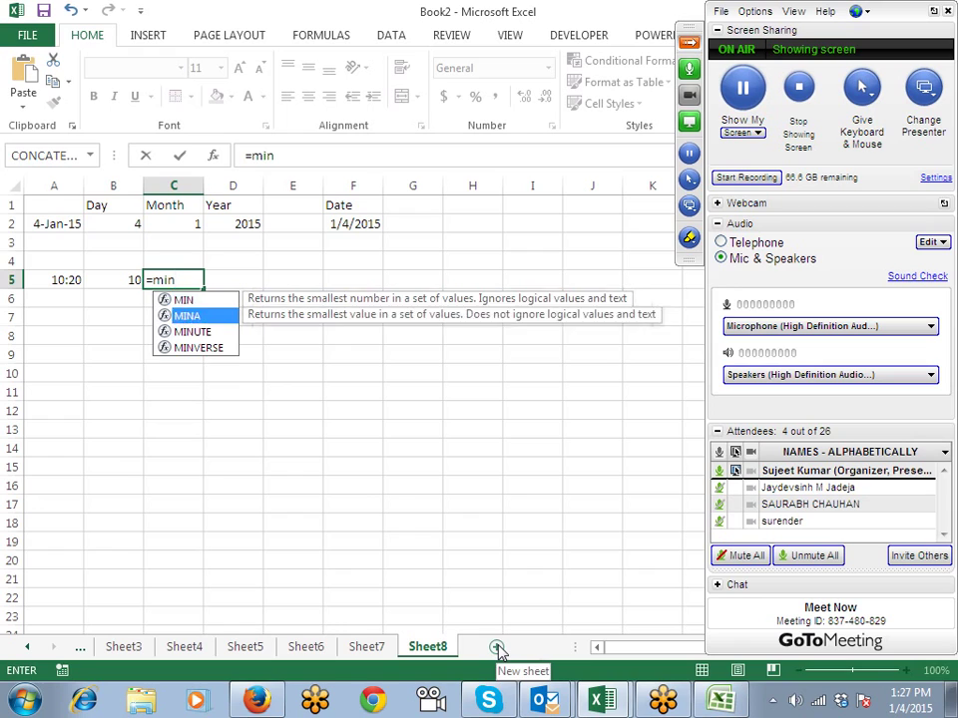
{"action": "key", "text": "Down"}
{"action": "key", "text": "Tab"}
{"action": "key", "text": "Left"}
{"action": "key", "text": "Left"}
{"action": "key", "text": "Return"}
{"action": "key", "text": "Up"}
{"action": "key", "text": "Right"}
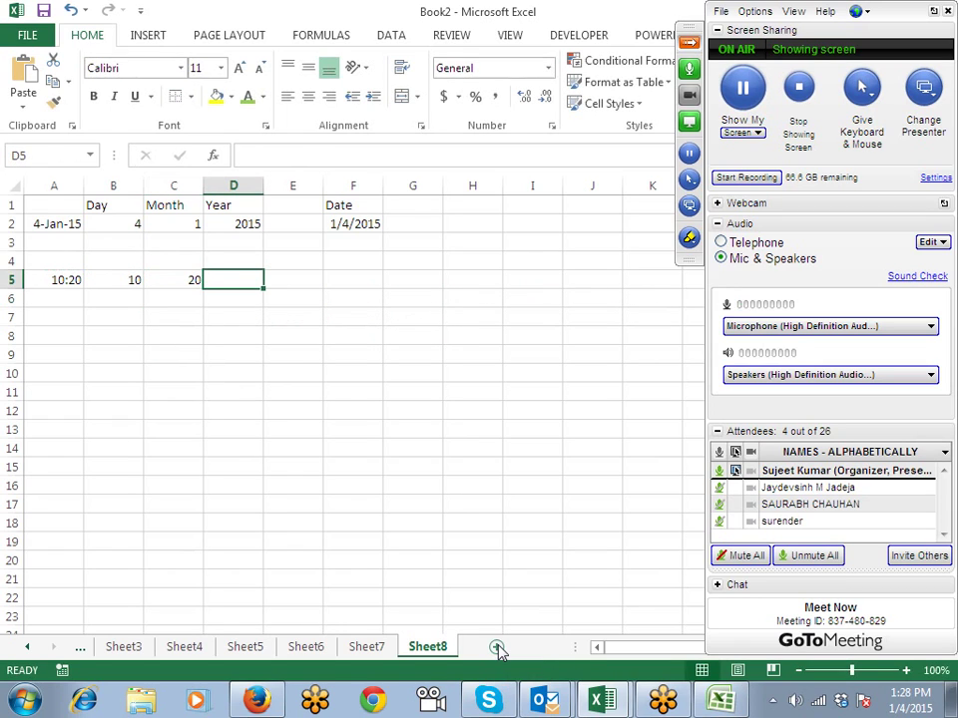
Step: Enter =SECOND(A5) in D5 to get 0 seconds
{"action": "type", "text": "=se"}
{"action": "key", "text": "Down"}
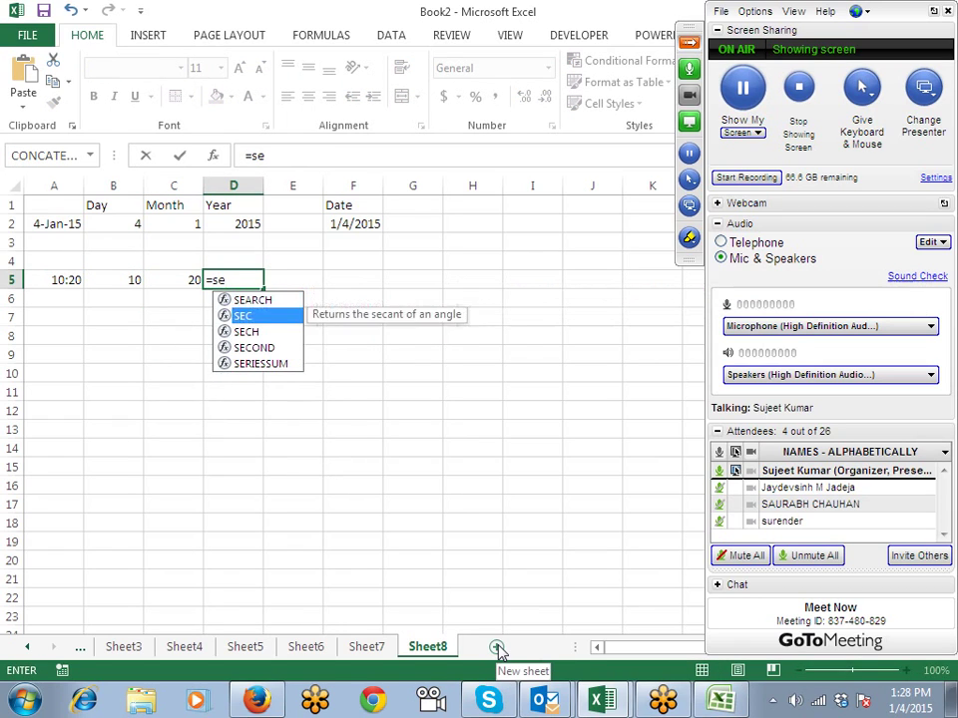
{"action": "key", "text": "Down"}
{"action": "key", "text": "Down"}
{"action": "key", "text": "Tab"}
{"action": "key", "text": "Left"}
{"action": "key", "text": "Left"}
{"action": "key", "text": "Left"}
{"action": "key", "text": "Return"}
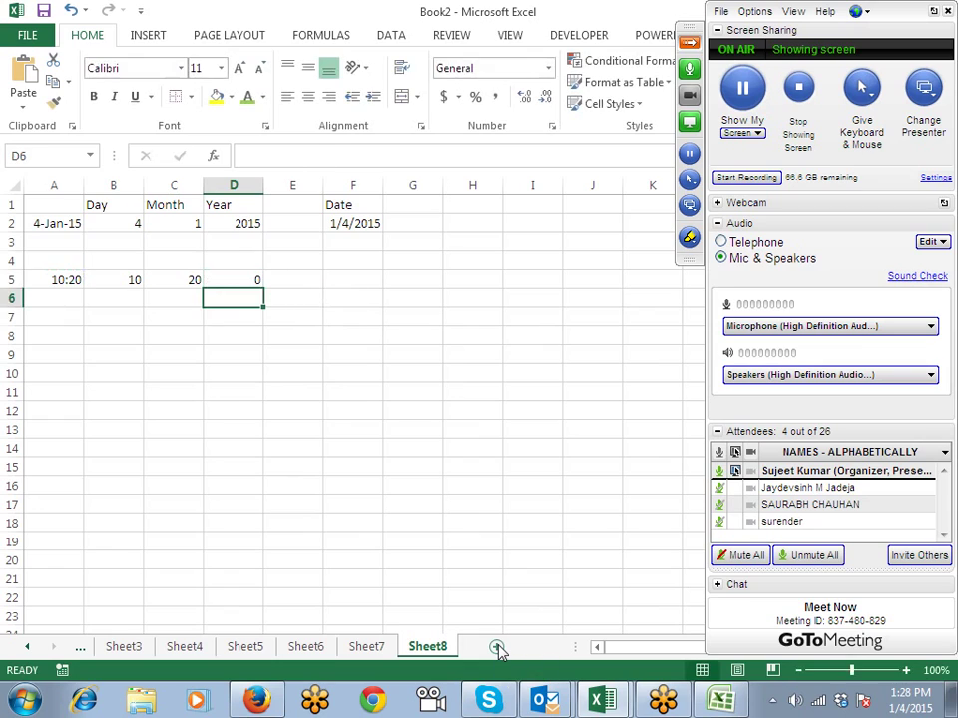
{"action": "key", "text": "Up"}
{"action": "key", "text": "Left"}
{"action": "key", "text": "Left"}
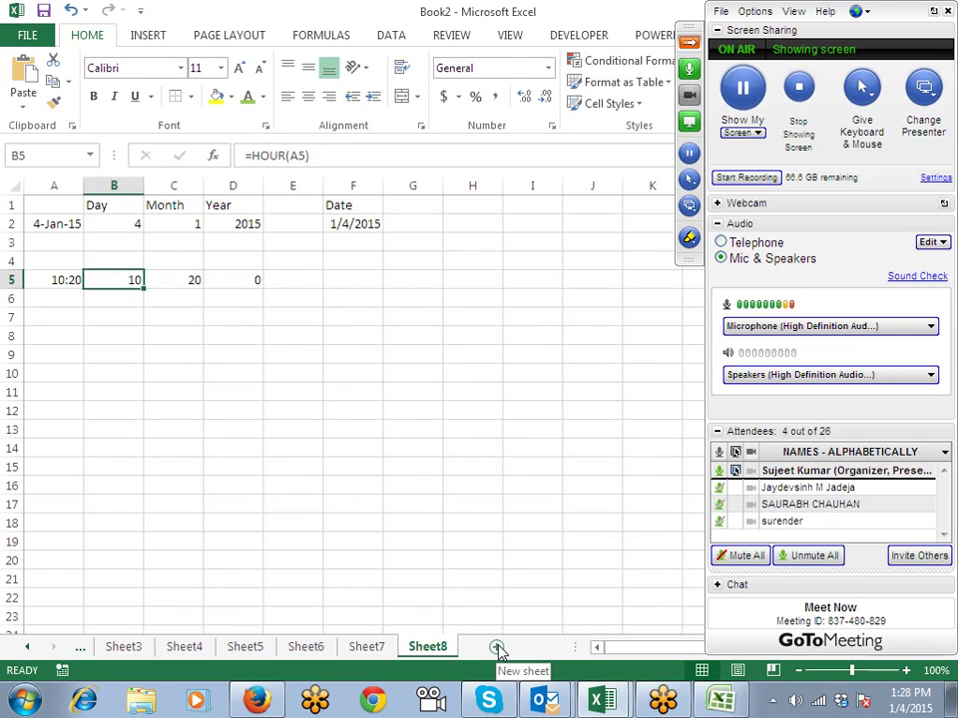
{"action": "key", "text": "Right"}
{"action": "key", "text": "Right"}
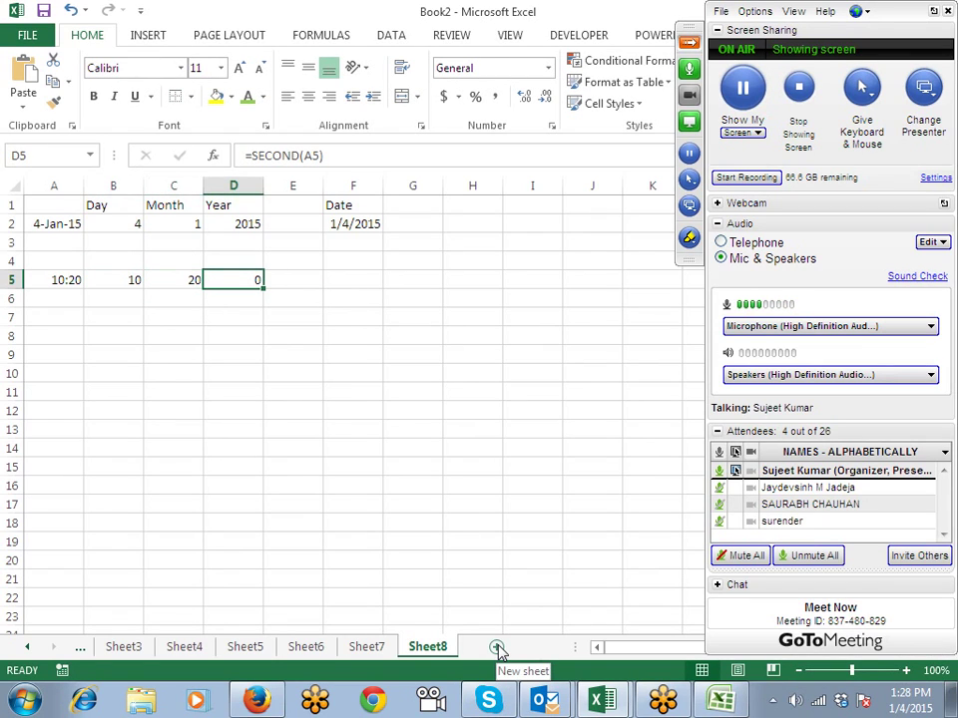
{"action": "key", "text": "Right"}
{"action": "key", "text": "Right"}
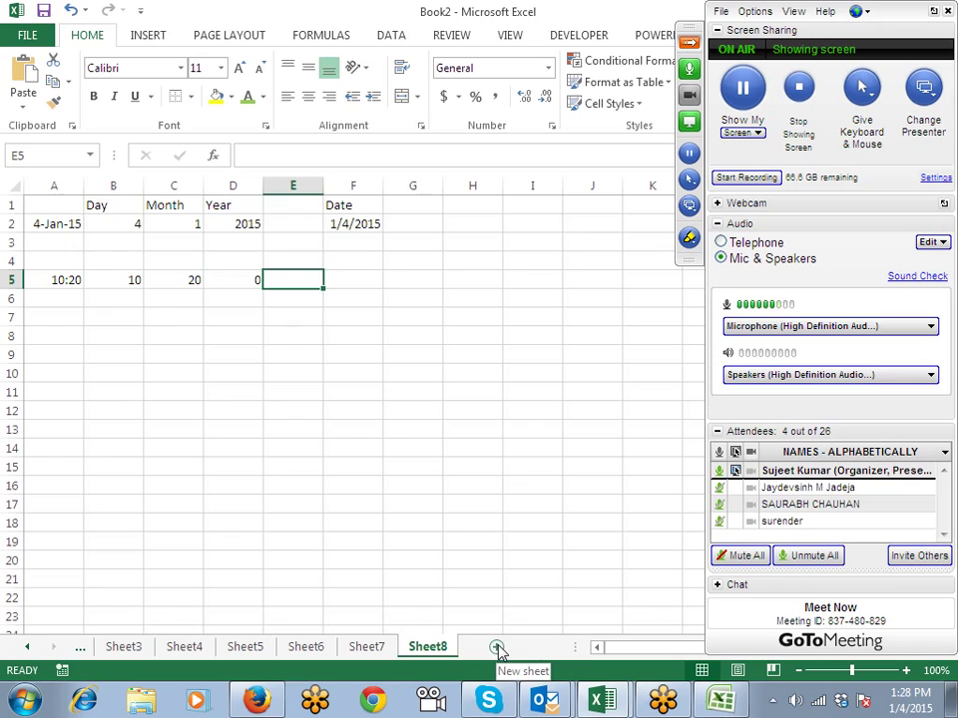
Step: Enter =TIME(B5,C5,D5) in F5 to rebuild the time as 10:20 AM
{"action": "type", "text": "=ti"}
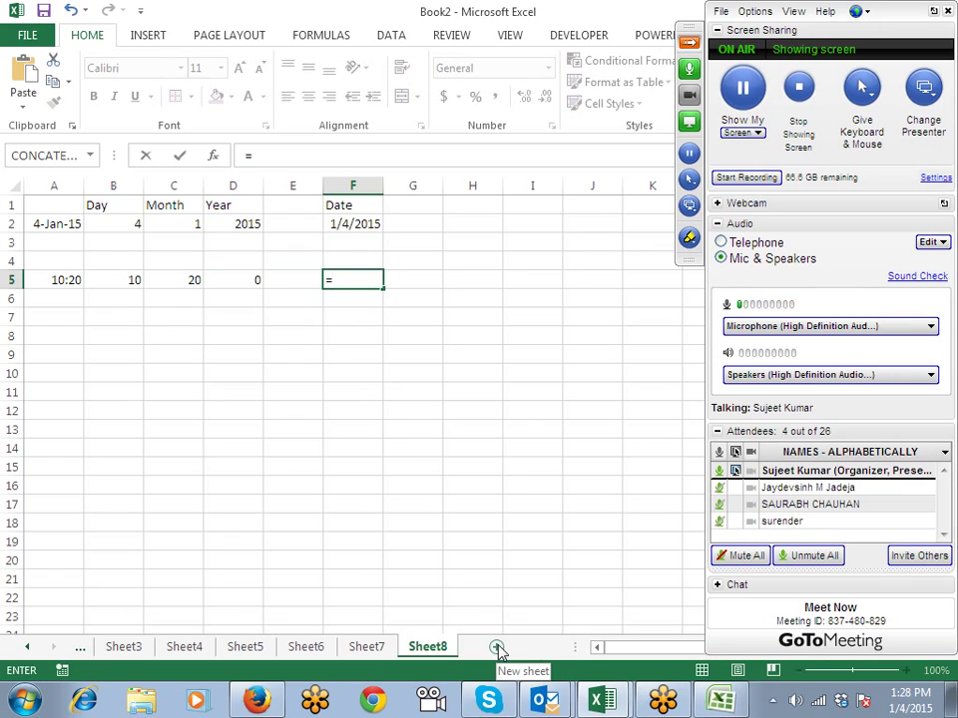
{"action": "key", "text": "Tab"}
{"action": "key", "text": "Left"}
{"action": "key", "text": "Left"}
{"action": "key", "text": "Left"}
{"action": "key", "text": "Left"}
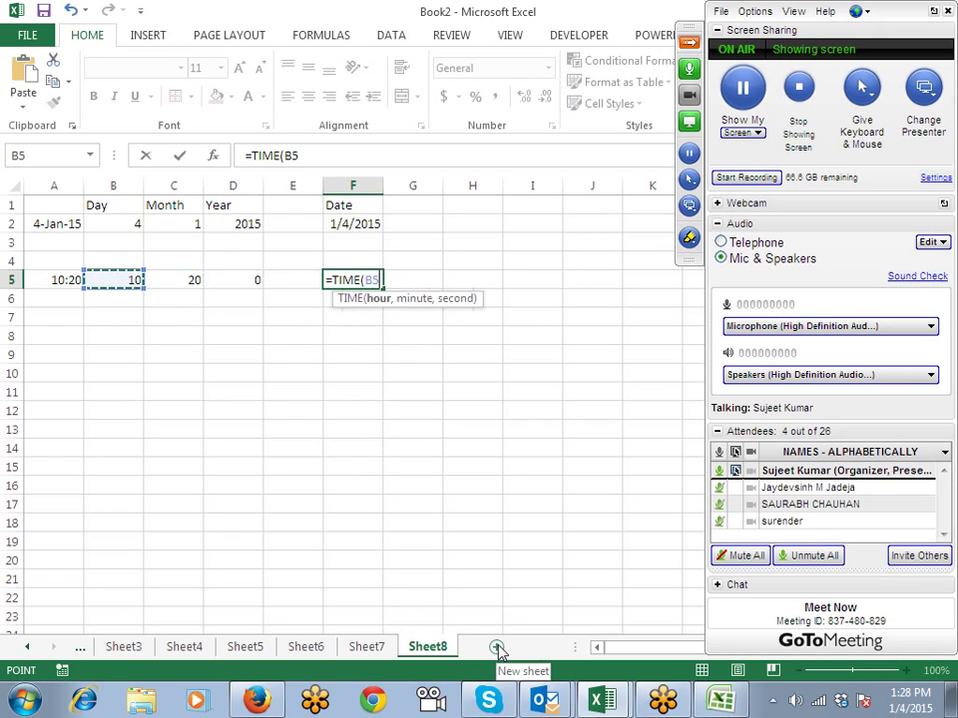
{"action": "type", "text": ","}
{"action": "key", "text": "Left"}
{"action": "key", "text": "Left"}
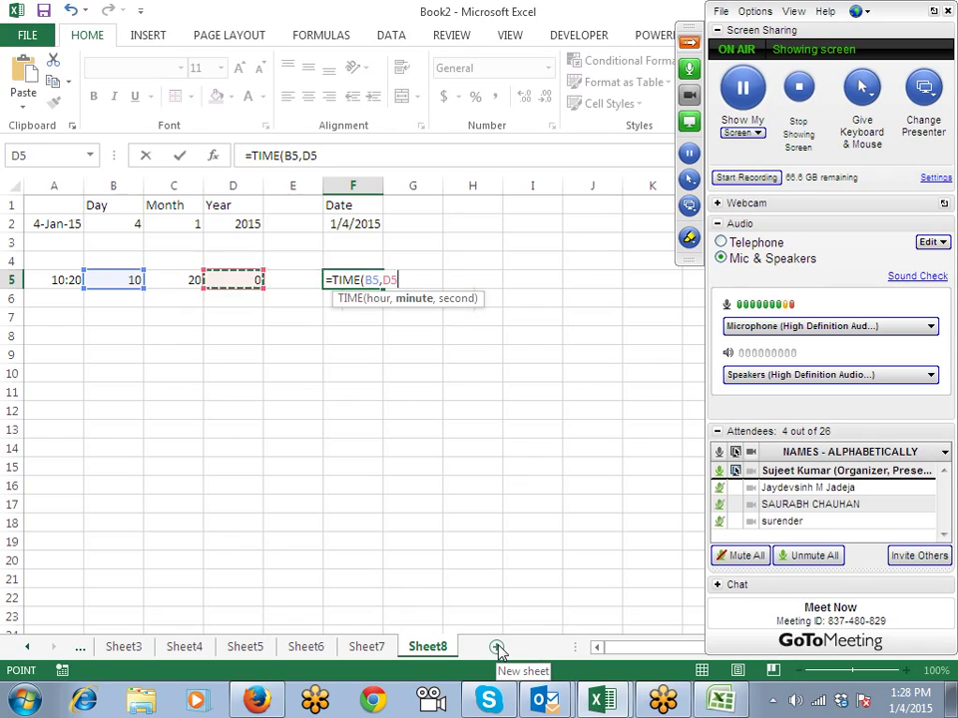
{"action": "key", "text": "Left"}
{"action": "type", "text": ","}
{"action": "key", "text": "Left"}
{"action": "key", "text": "Left"}
{"action": "key", "text": "Return"}
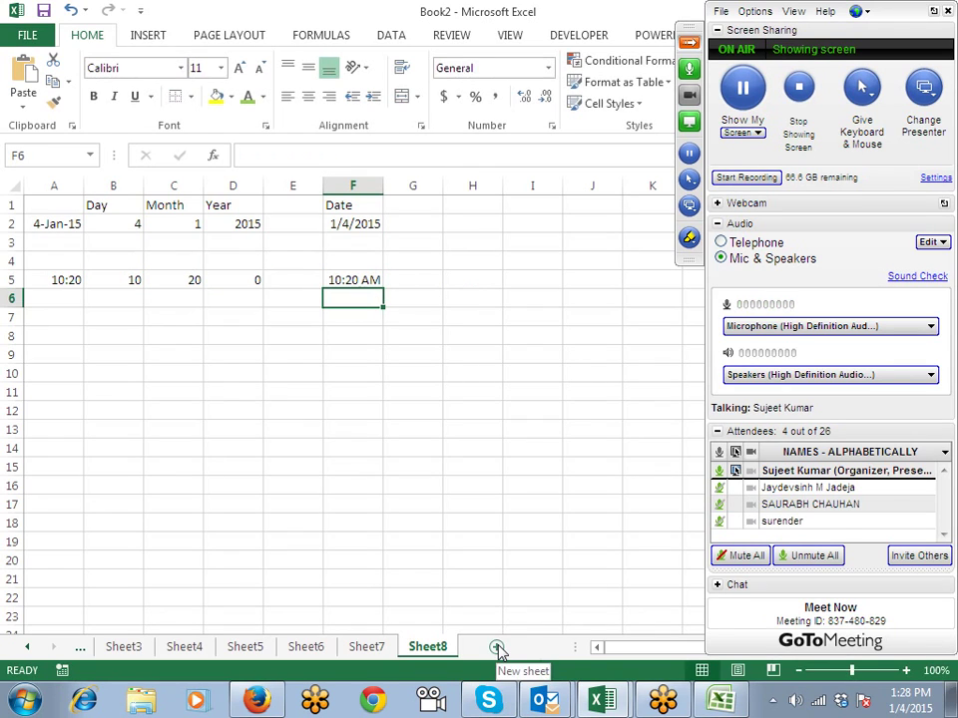
{"action": "key", "text": "Up"}
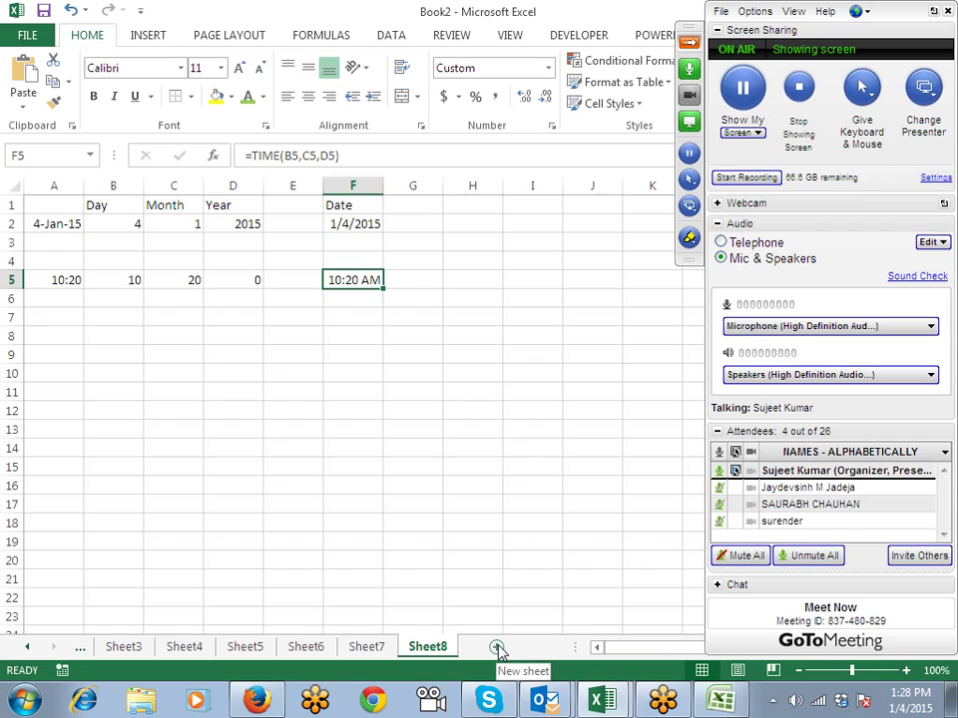
{"action": "key", "text": "Down"}
{"action": "key", "text": "Down"}
{"action": "key", "text": "Down"}
{"action": "key", "text": "Left"}
{"action": "key", "text": "Left"}
{"action": "key", "text": "Left"}
{"action": "key", "text": "Left"}
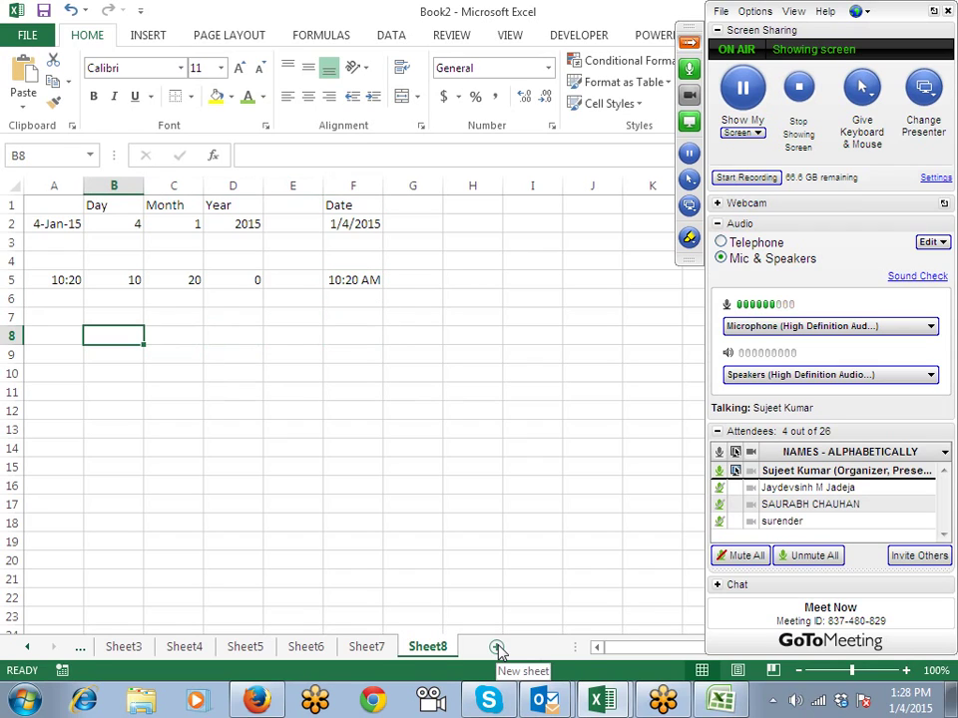
Step: Put the date 1/4/2015 in B8 using Ctrl+; and 20 days in C8
{"action": "key", "text": "ctrl+semicolon"}
{"action": "key", "text": "Tab"}
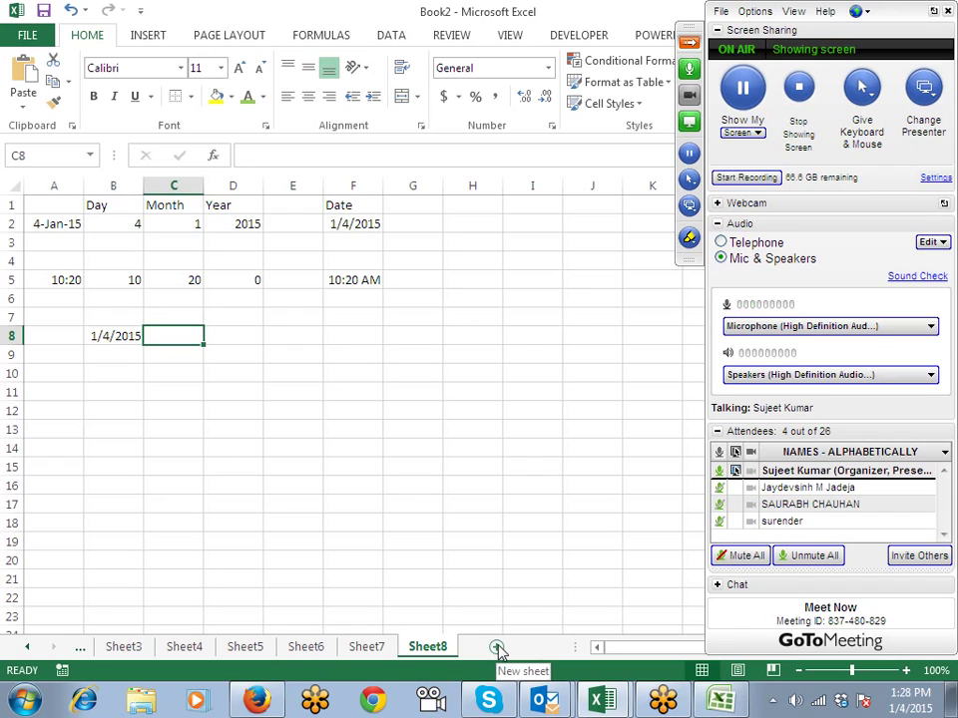
{"action": "type", "text": "20"}
{"action": "key", "text": "Tab"}
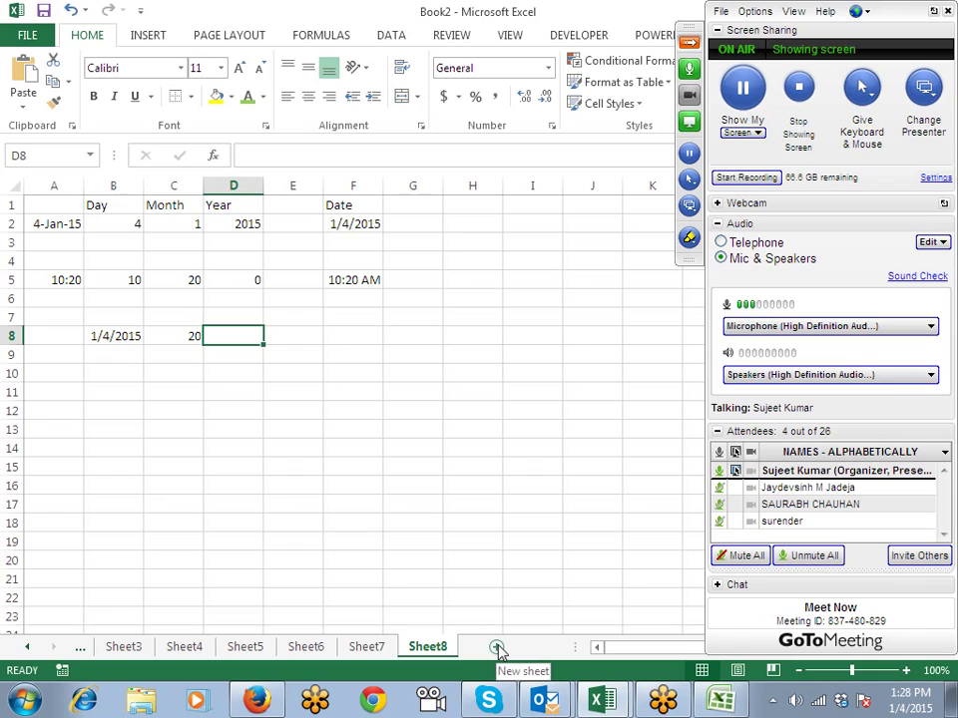
Step: Enter =B8+C8 in D8 to get 1/24/2015
{"action": "type", "text": "="}
{"action": "key", "text": "Left"}
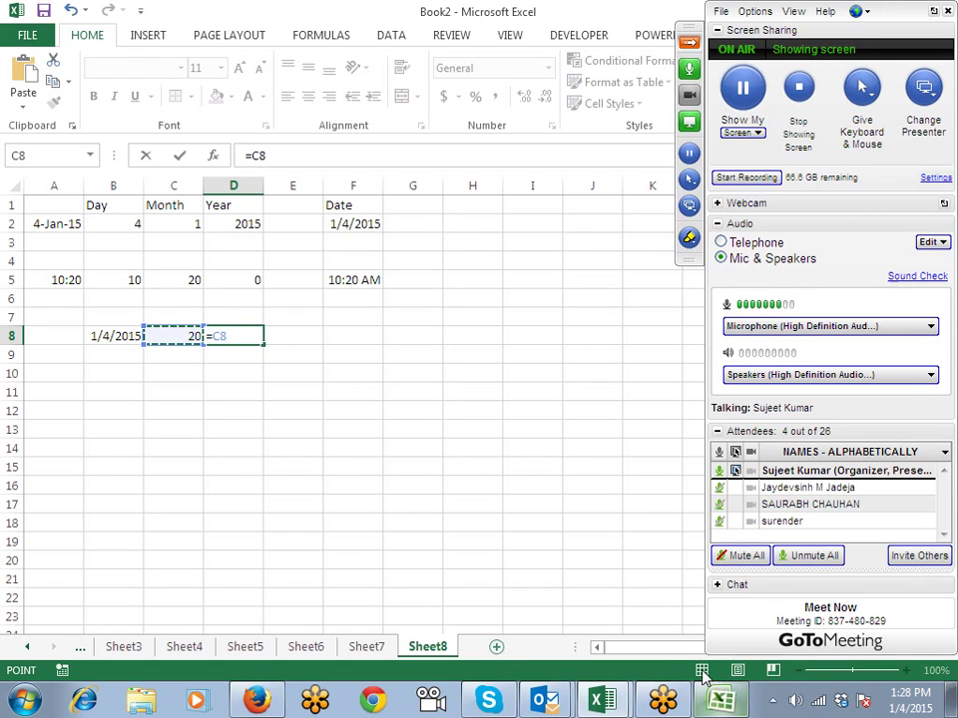
{"action": "left_click", "coordinate": [767, 695]}
{"action": "left_click", "coordinate": [152, 331]}
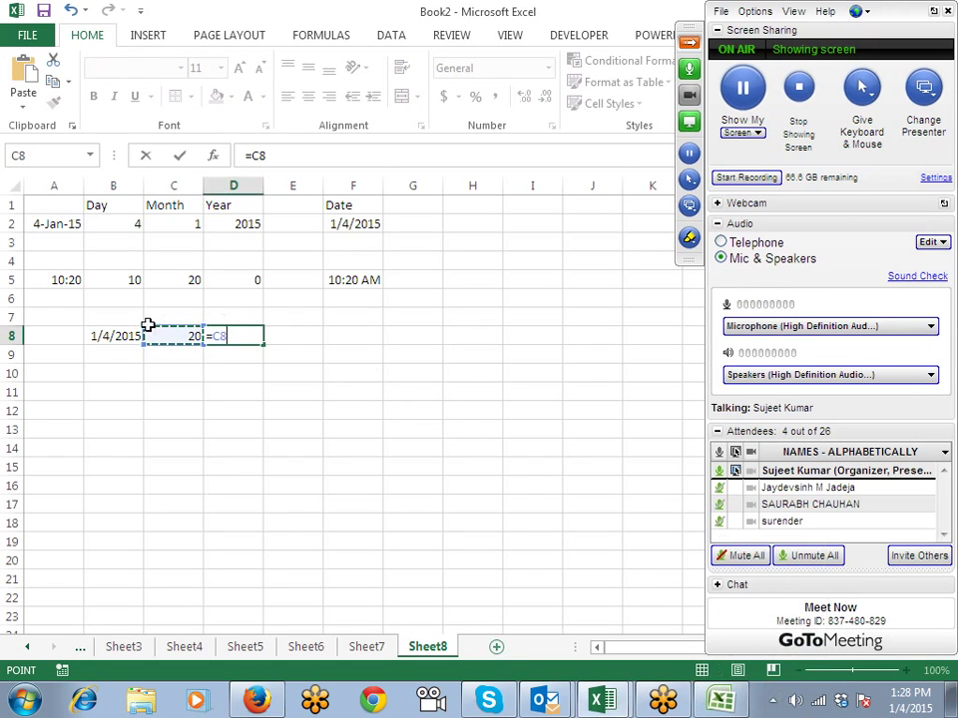
{"action": "left_click", "coordinate": [110, 338]}
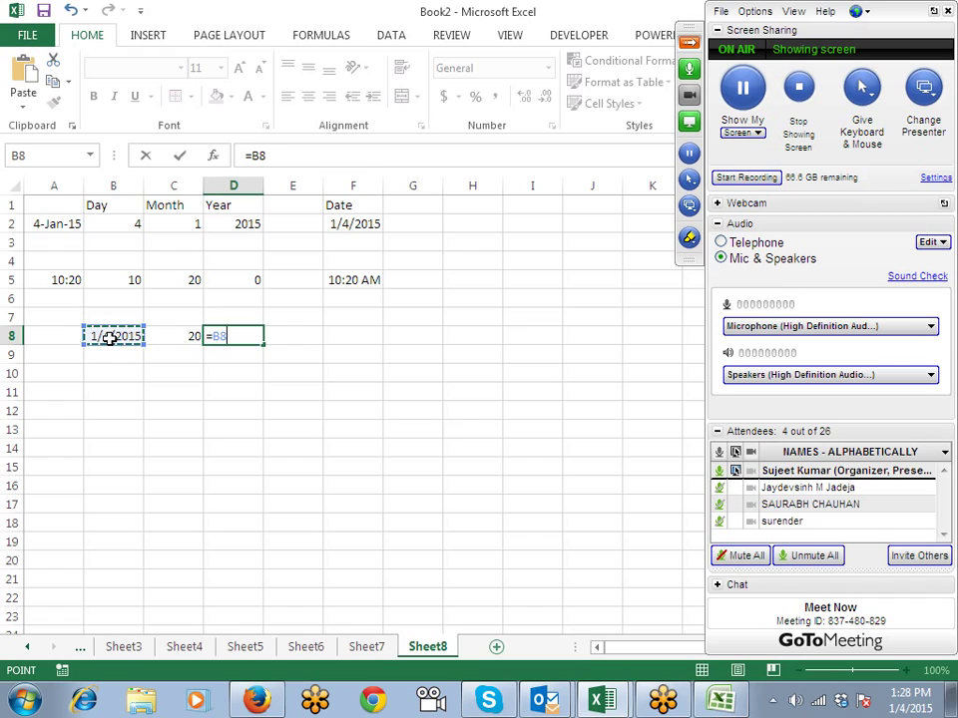
{"action": "type", "text": "+"}
{"action": "key", "text": "Left"}
{"action": "key", "text": "Return"}
{"action": "key", "text": "Up"}
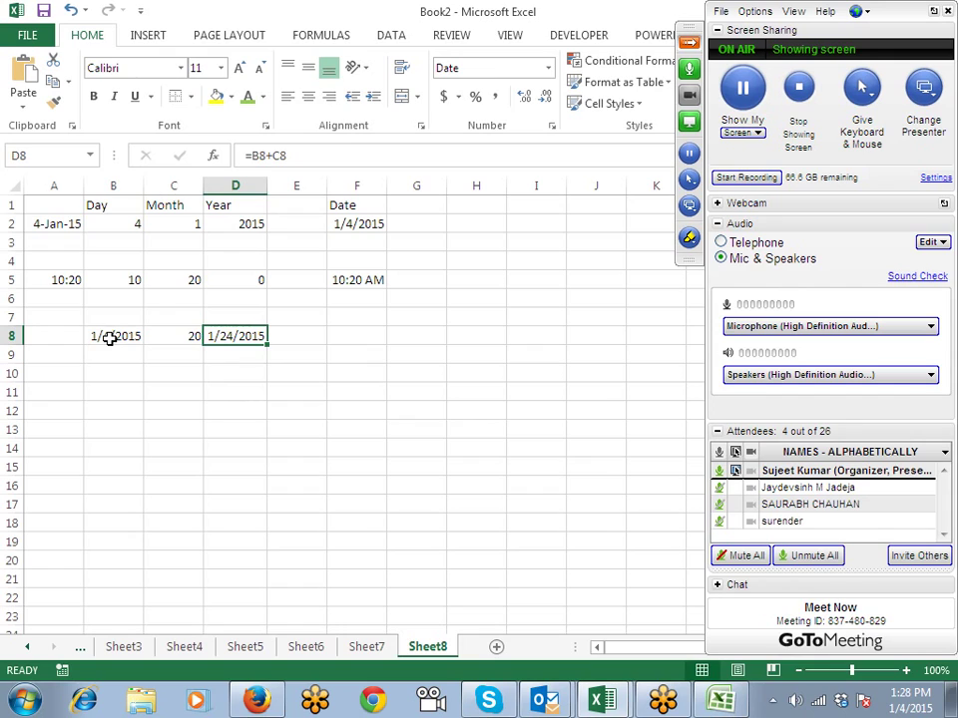
Step: Enter the date 1/4/2015 in B9 and the number 4 in C9
{"action": "key", "text": "Left"}
{"action": "key", "text": "Down"}
{"action": "key", "text": "Left"}
{"action": "type", "text": "1/4/2015"}
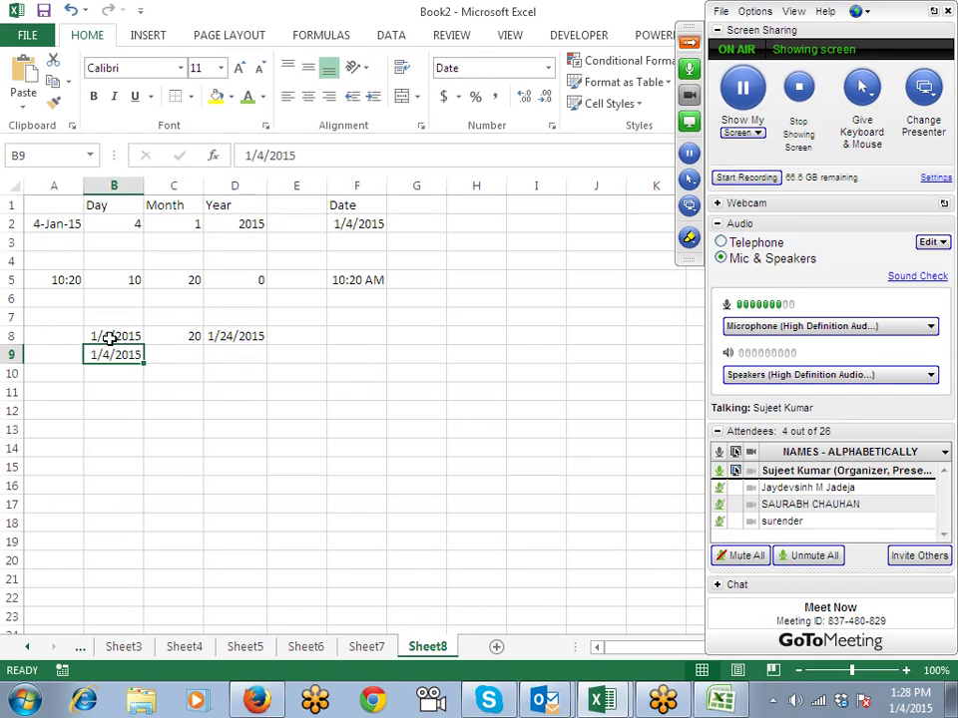
{"action": "key", "text": "Tab"}
{"action": "type", "text": "4"}
{"action": "key", "text": "Tab"}
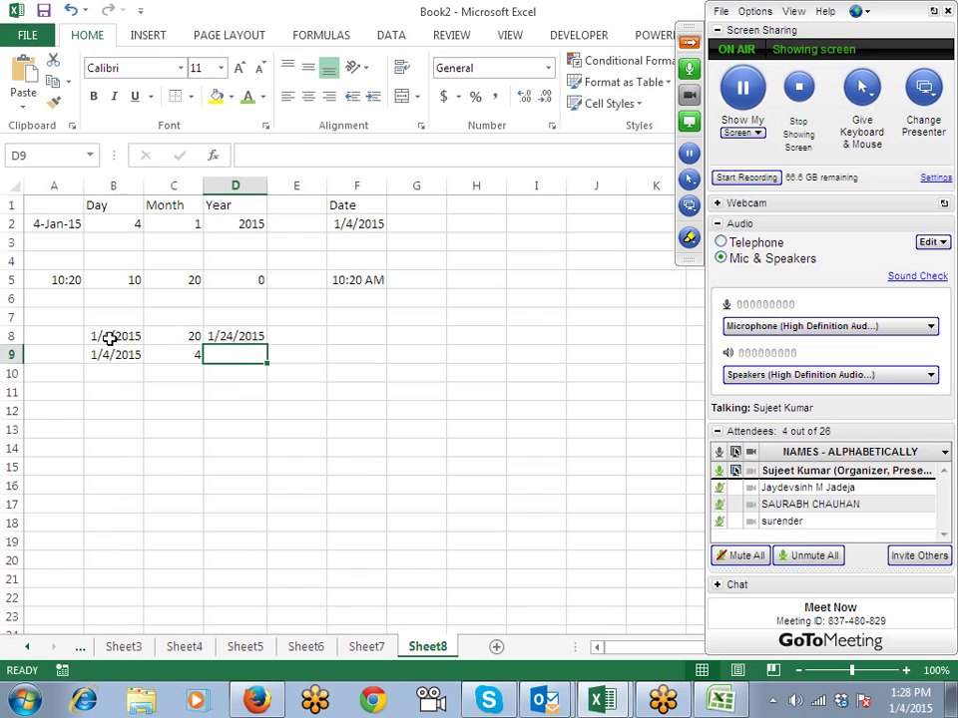
Step: Enter =EDATE(B9,C9) in D9 and format the result as a date, showing 4-May-15
{"action": "type", "text": "=ed"}
{"action": "key", "text": "Tab"}
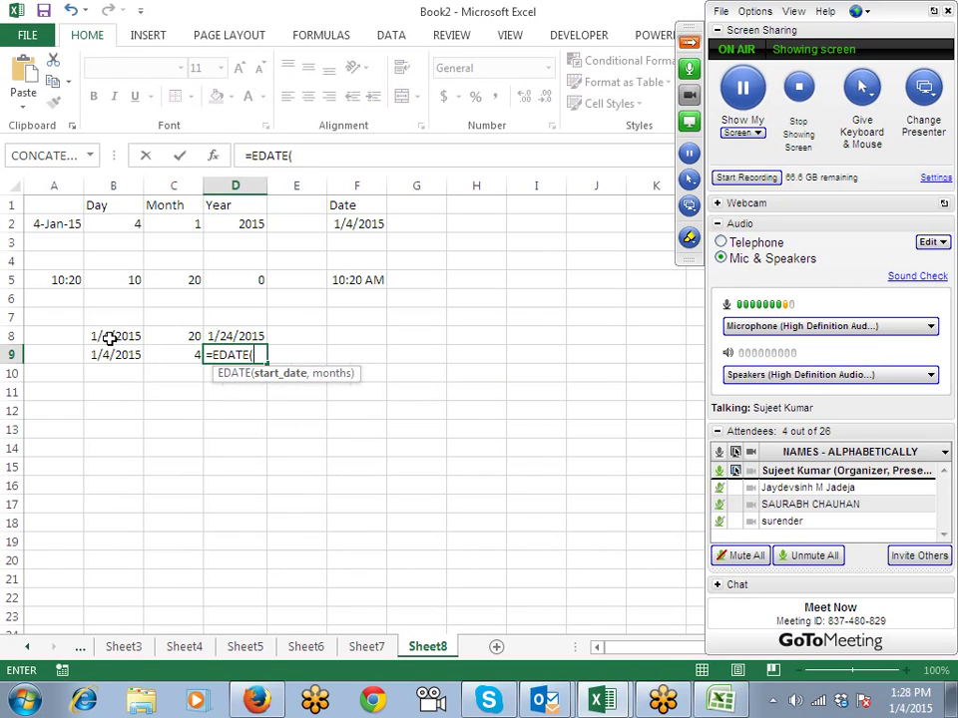
{"action": "key", "text": "Left"}
{"action": "key", "text": "Left"}
{"action": "key", "text": "Left"}
{"action": "key", "text": "Right"}
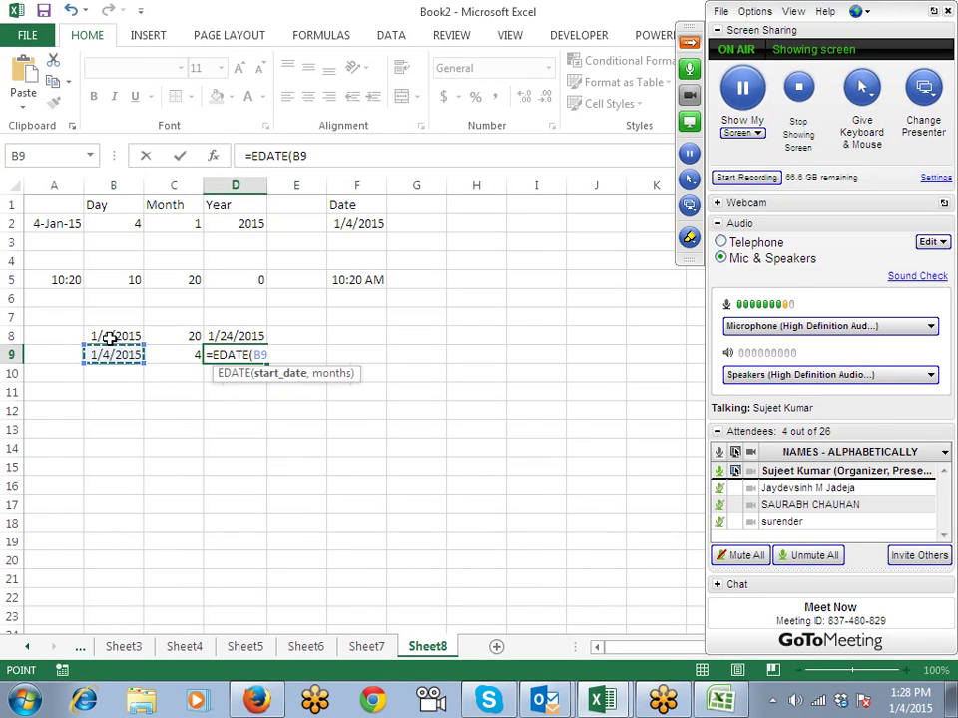
{"action": "type", "text": ","}
{"action": "key", "text": "Left"}
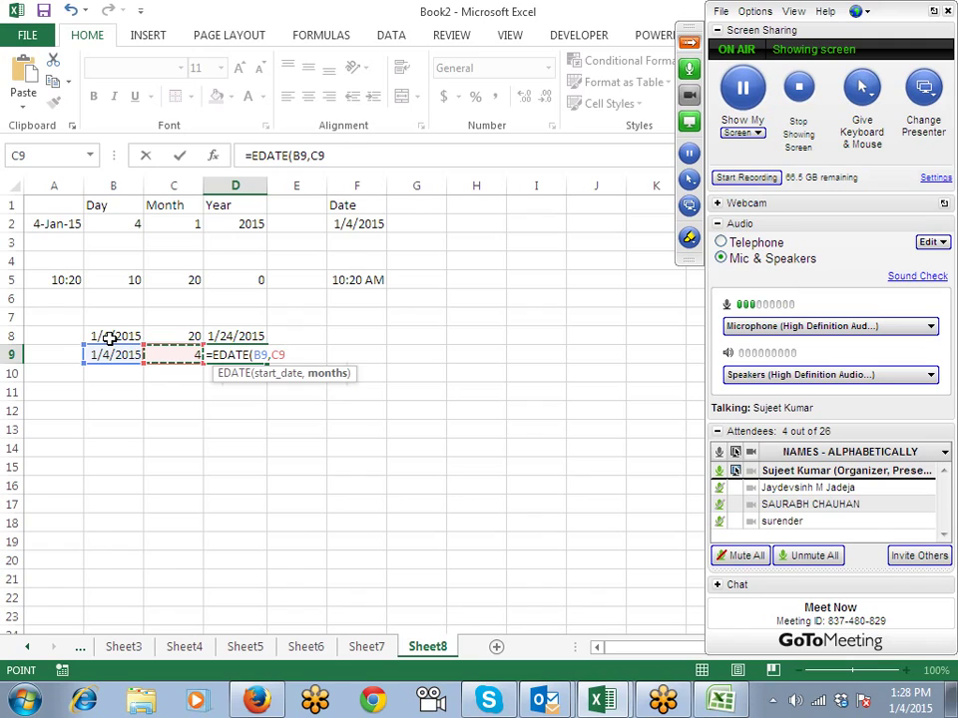
{"action": "key", "text": "Return"}
{"action": "key", "text": "ctrl+shift+3"}
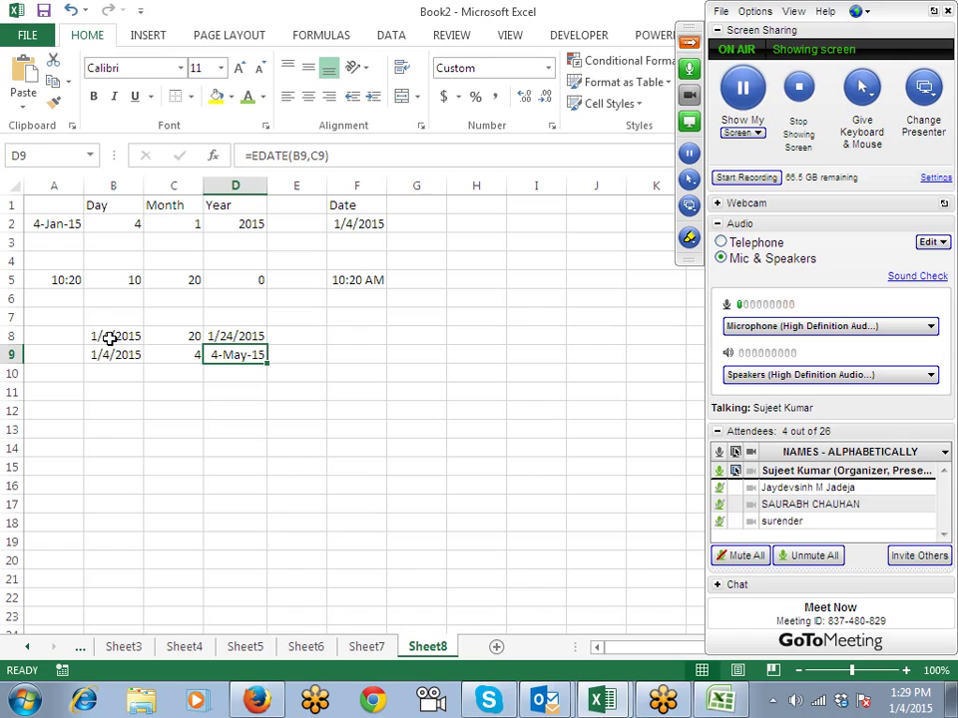
Step: Try -4 months in C9 to shift the date back, then restore it to 4
{"action": "key", "text": "Left"}
{"action": "type", "text": "-4"}
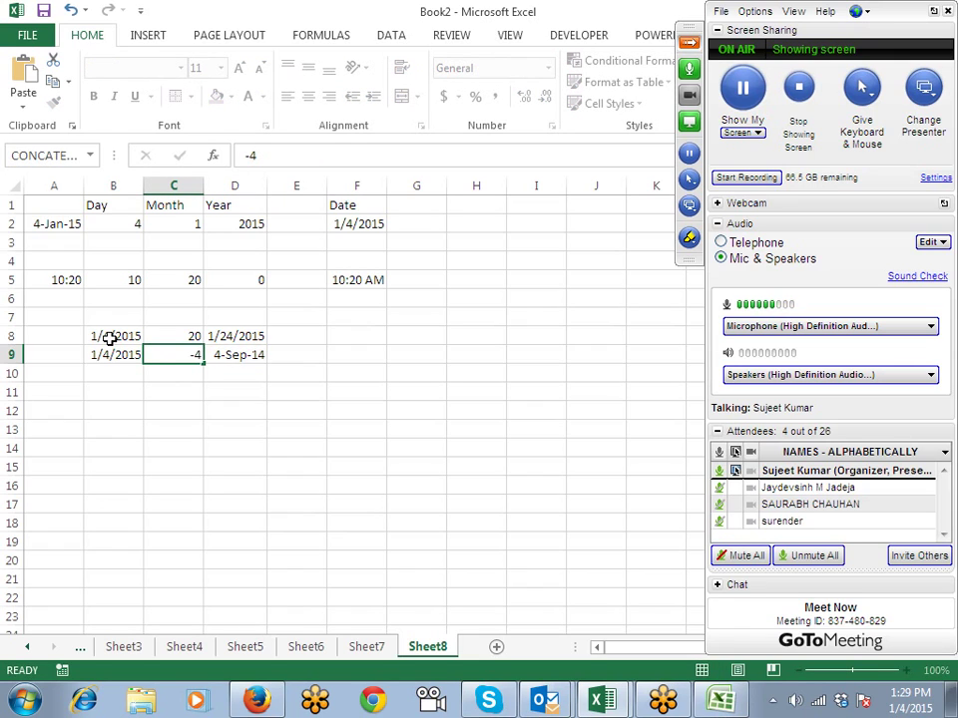
{"action": "key", "text": "Return"}
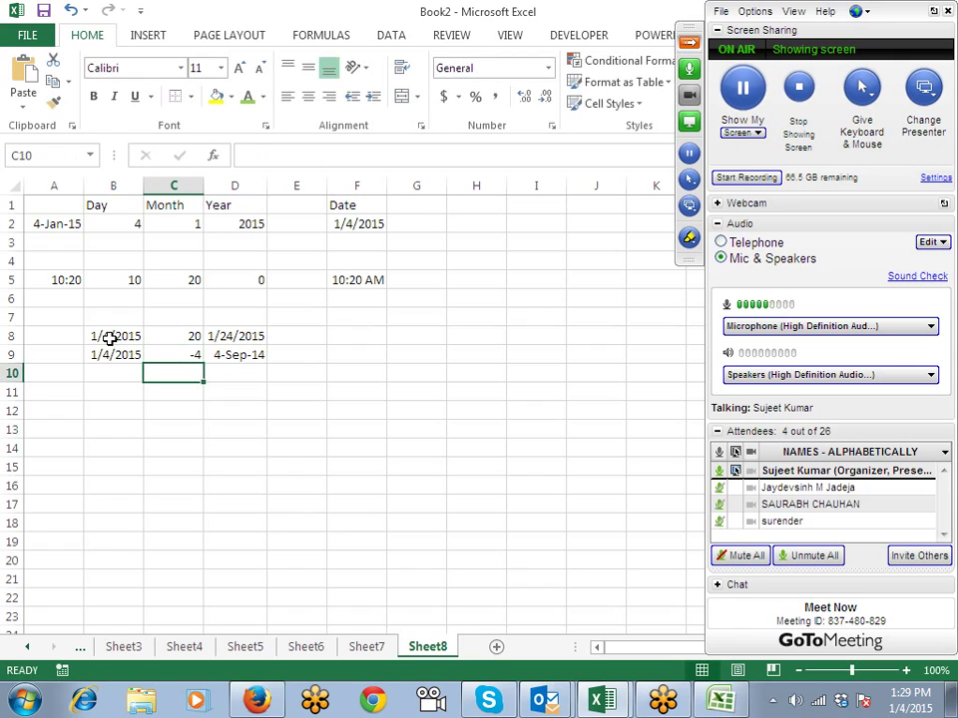
{"action": "key", "text": "Up"}
{"action": "type", "text": "4"}
{"action": "key", "text": "Return"}
Step: Fill the date 1/4/2015 and the count 4 down from row 9 into B10 and C10
{"action": "key", "text": "Left"}
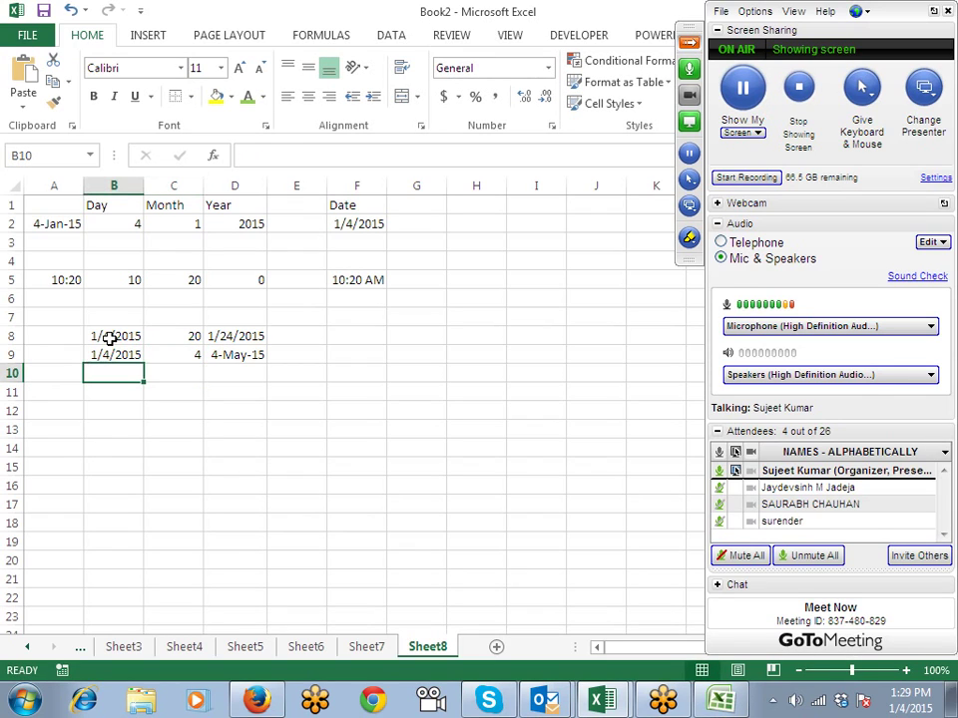
{"action": "key", "text": "ctrl+d"}
{"action": "key", "text": "Right"}
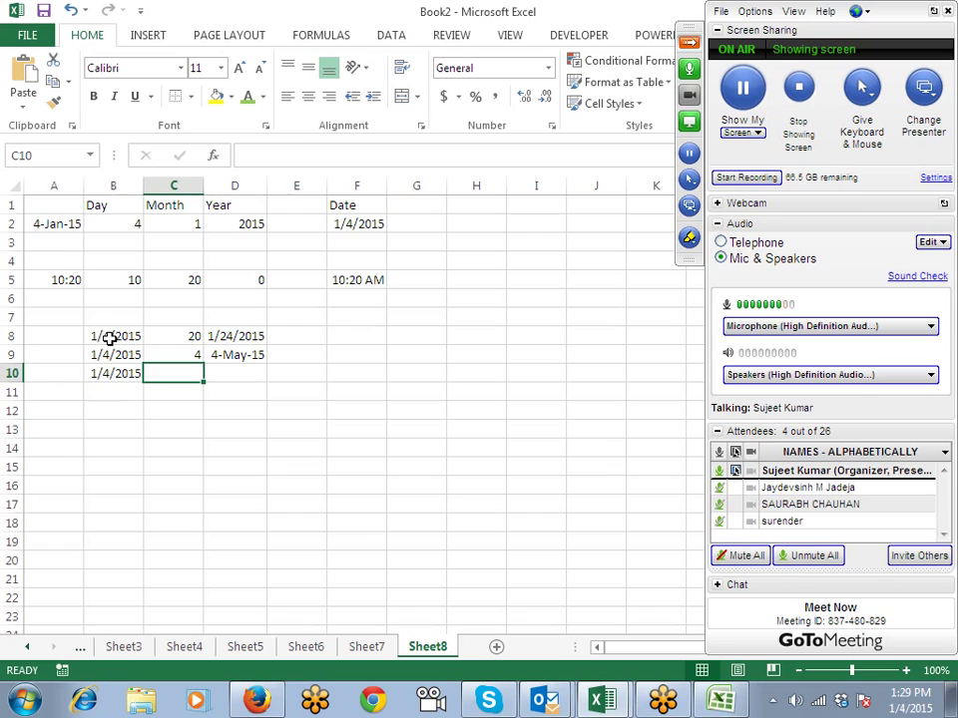
{"action": "key", "text": "ctrl+d"}
{"action": "key", "text": "Right"}
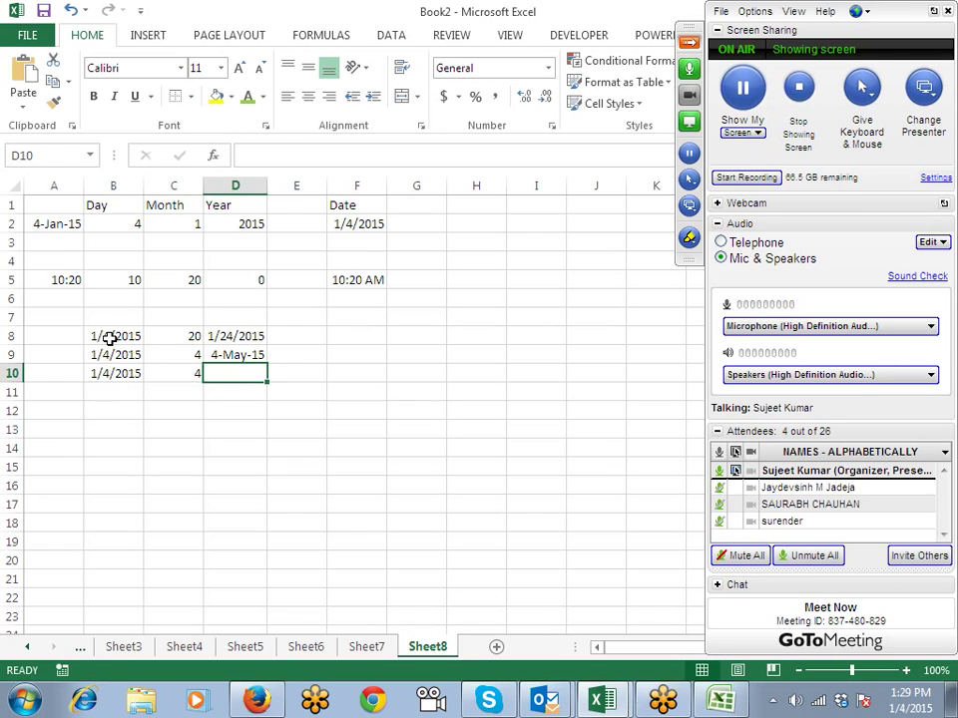
Step: Enter =EDATE(B10,C10*12) in D10 and format it as a date, giving 4-Jan-19
{"action": "type", "text": "=ed"}
{"action": "key", "text": "Tab"}
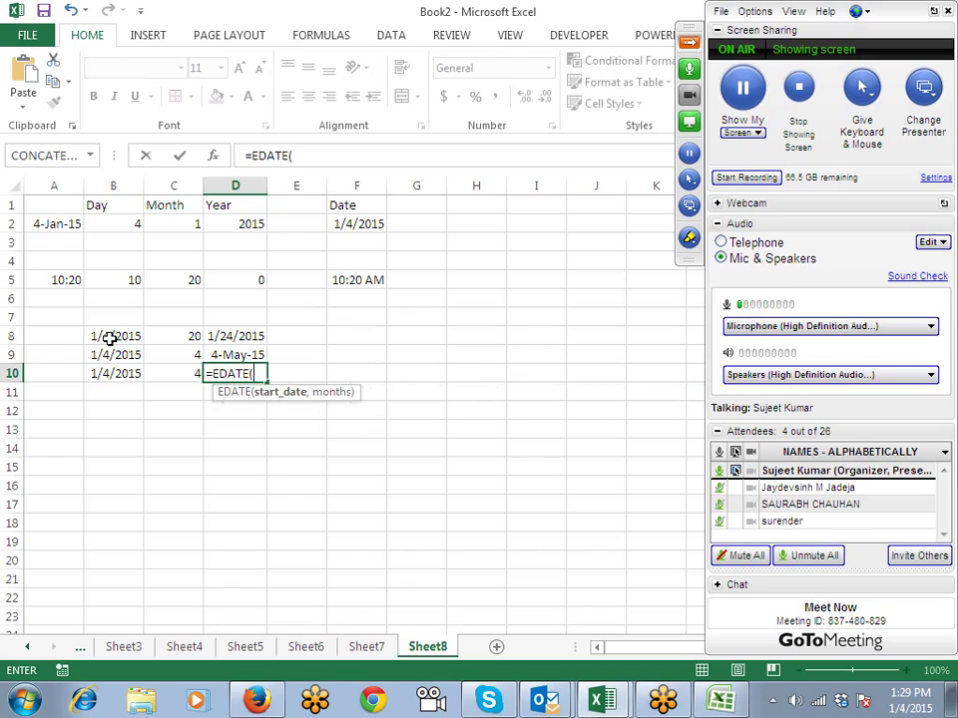
{"action": "key", "text": "Left"}
{"action": "key", "text": "Left"}
{"action": "type", "text": ","}
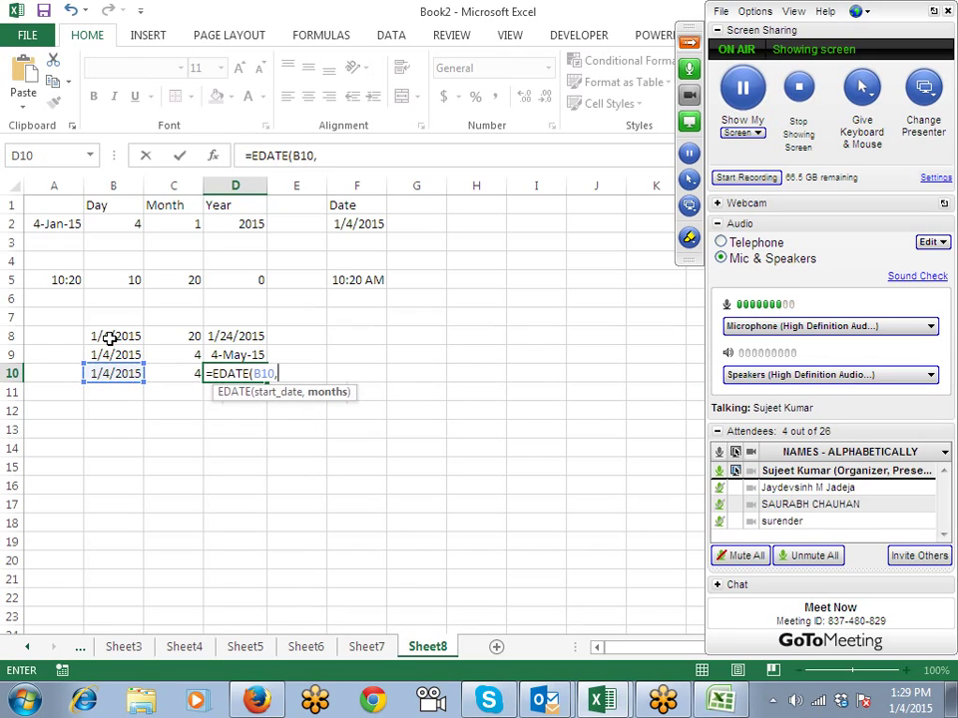
{"action": "key", "text": "Left"}
{"action": "type", "text": "*12"}
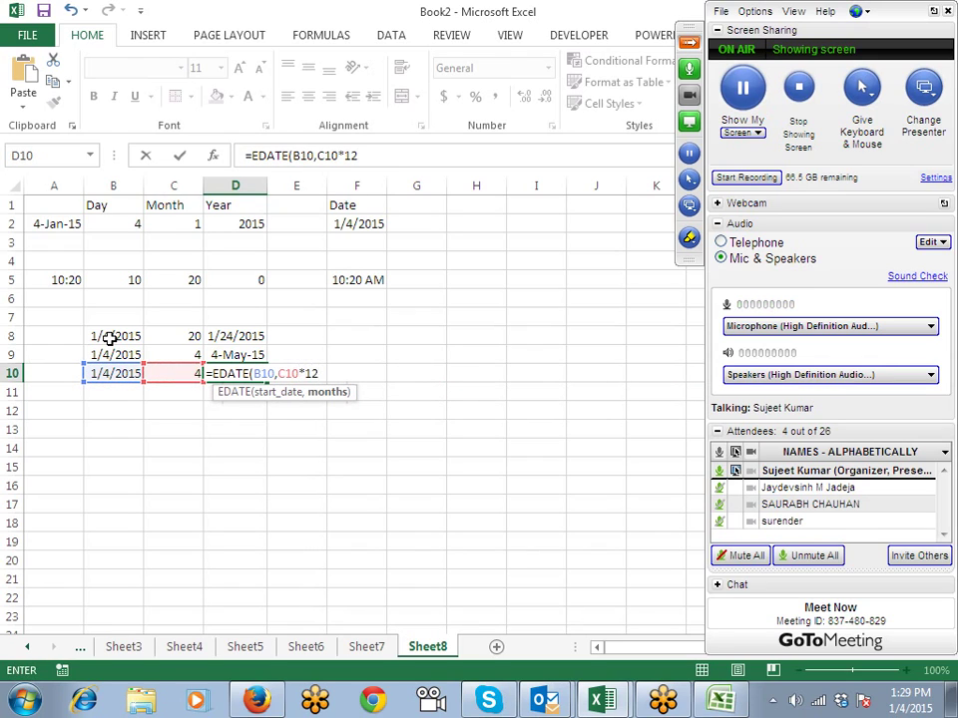
{"action": "key", "text": "Return"}
{"action": "key", "text": "Up"}
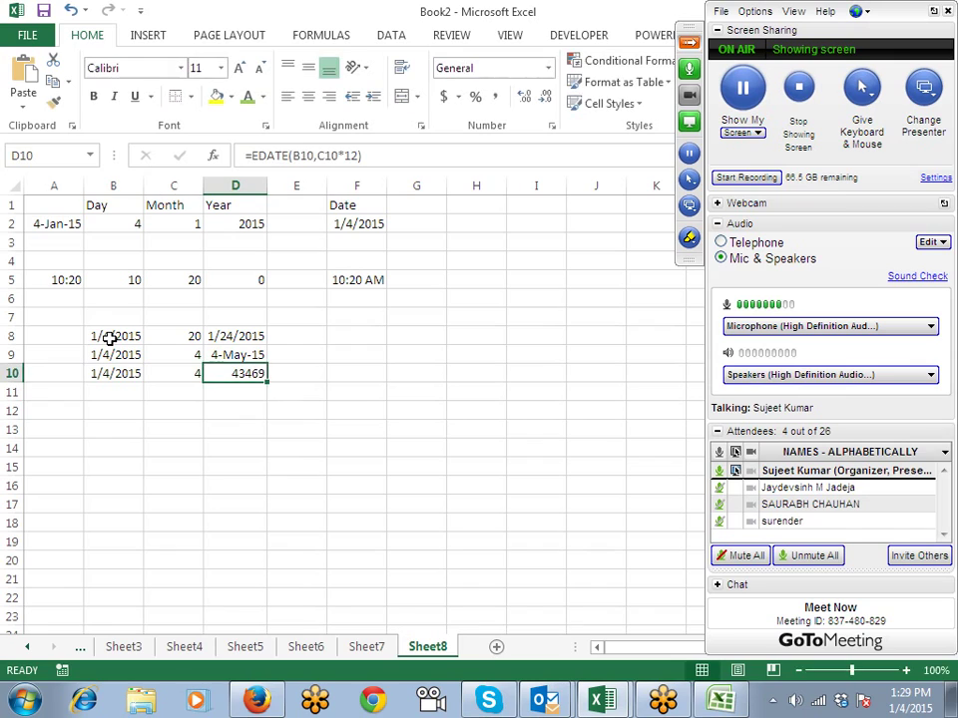
{"action": "key", "text": "ctrl+shift+3"}
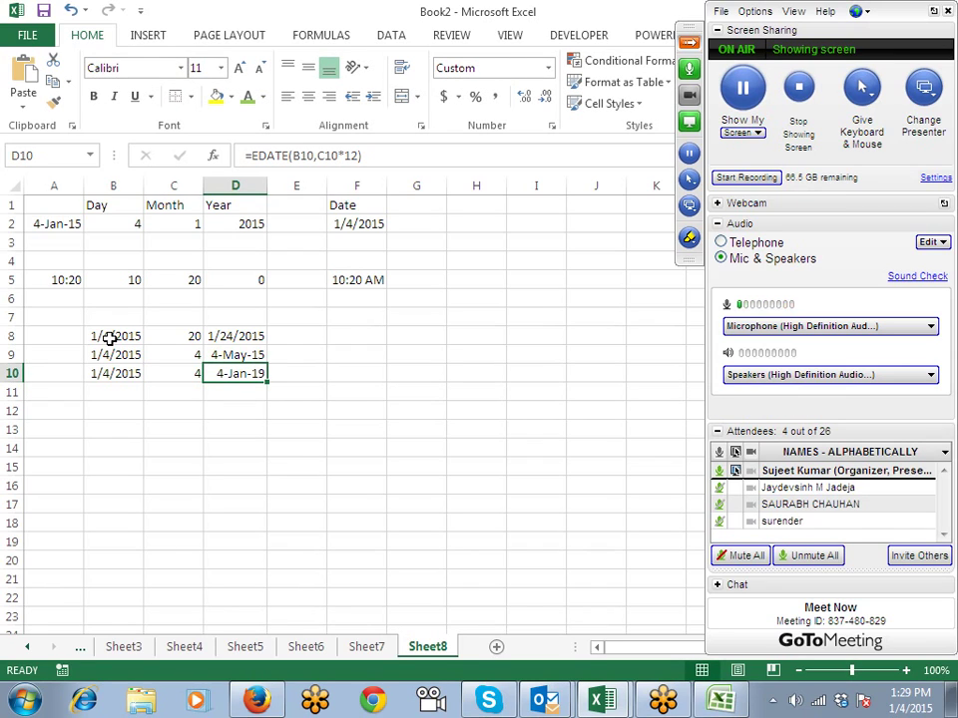
{"action": "key", "text": "Down"}
{"action": "key", "text": "Down"}
{"action": "key", "text": "Down"}
Step: Insert today's date 1/4/2015 in B13 with Ctrl+;, then enter 2, 6 and 27 in C13:E13
{"action": "key", "text": "Left"}
{"action": "key", "text": "Left"}
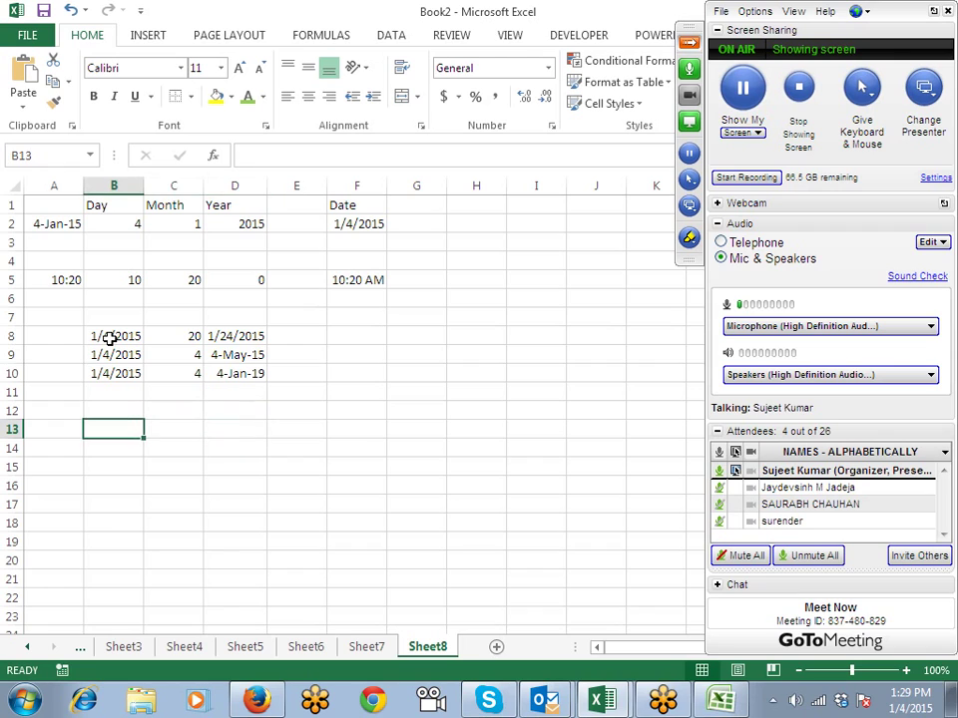
{"action": "key", "text": "ctrl+semicolon"}
{"action": "key", "text": "Tab"}
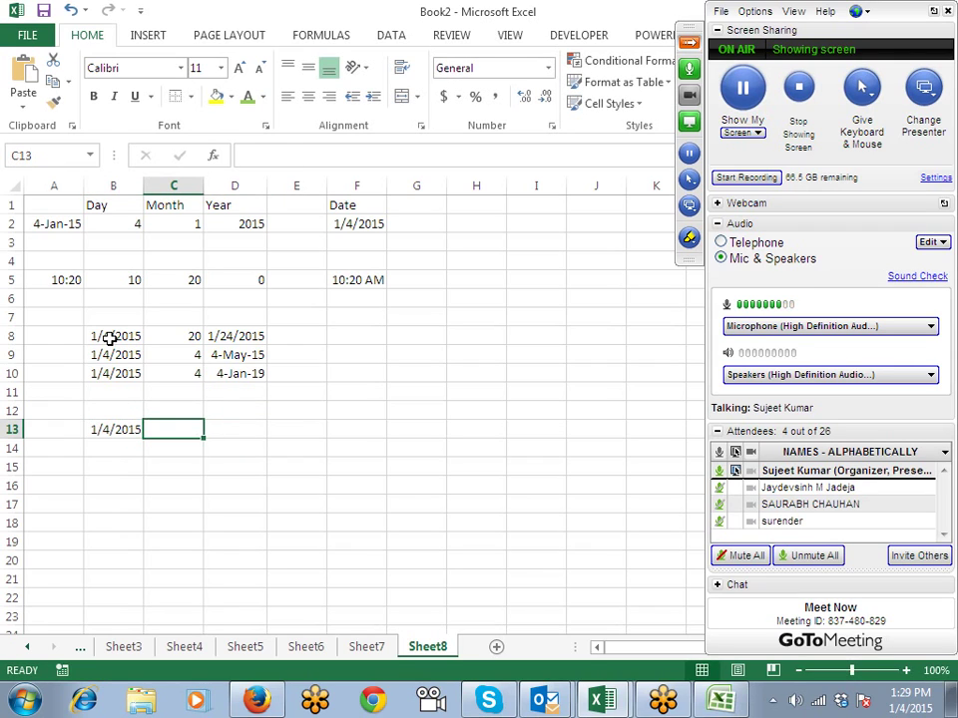
{"action": "type", "text": "2"}
{"action": "key", "text": "Tab"}
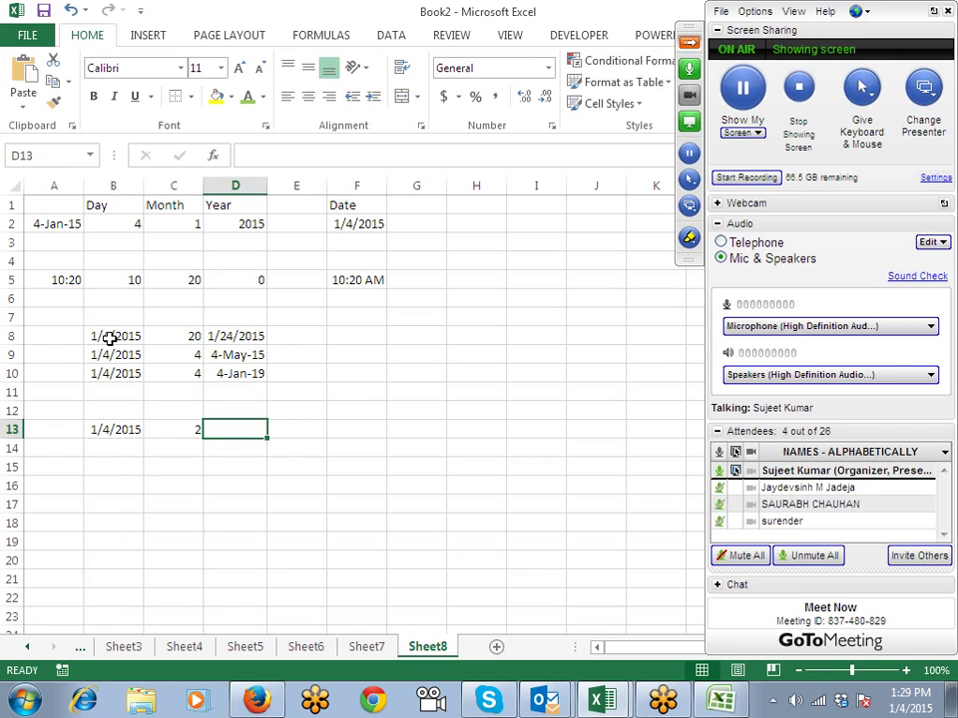
{"action": "type", "text": "6"}
{"action": "key", "text": "Tab"}
{"action": "type", "text": "27"}
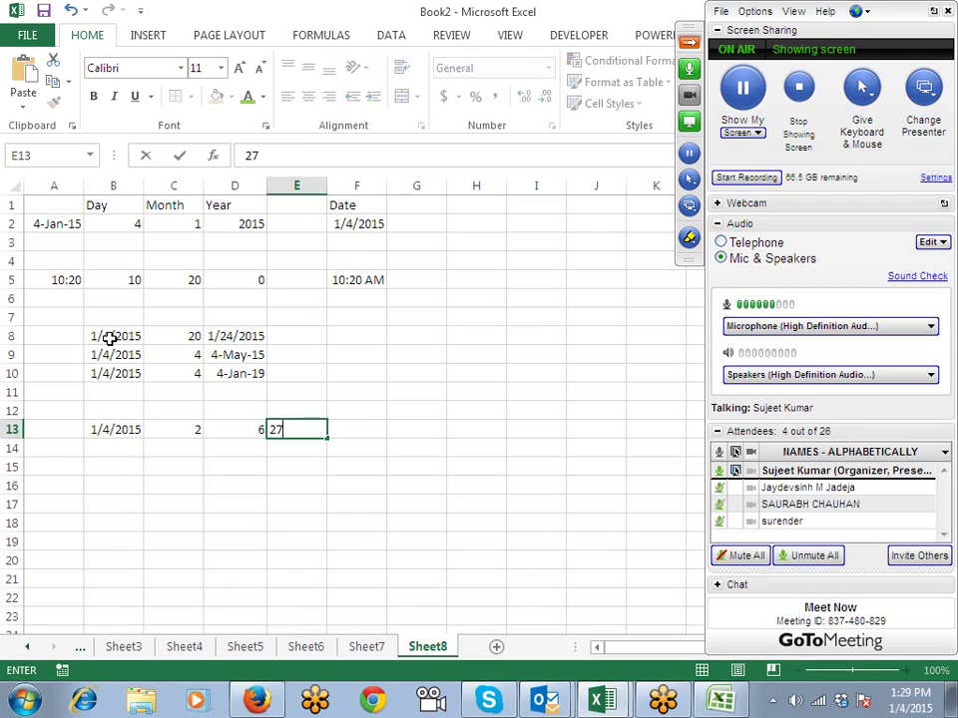
{"action": "key", "text": "Tab"}
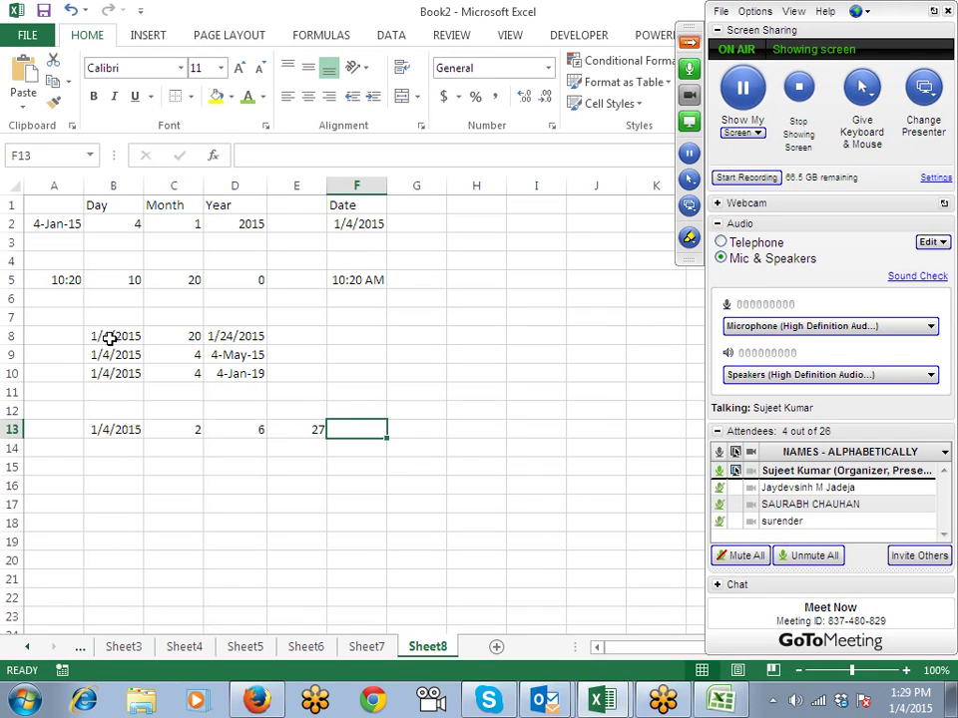
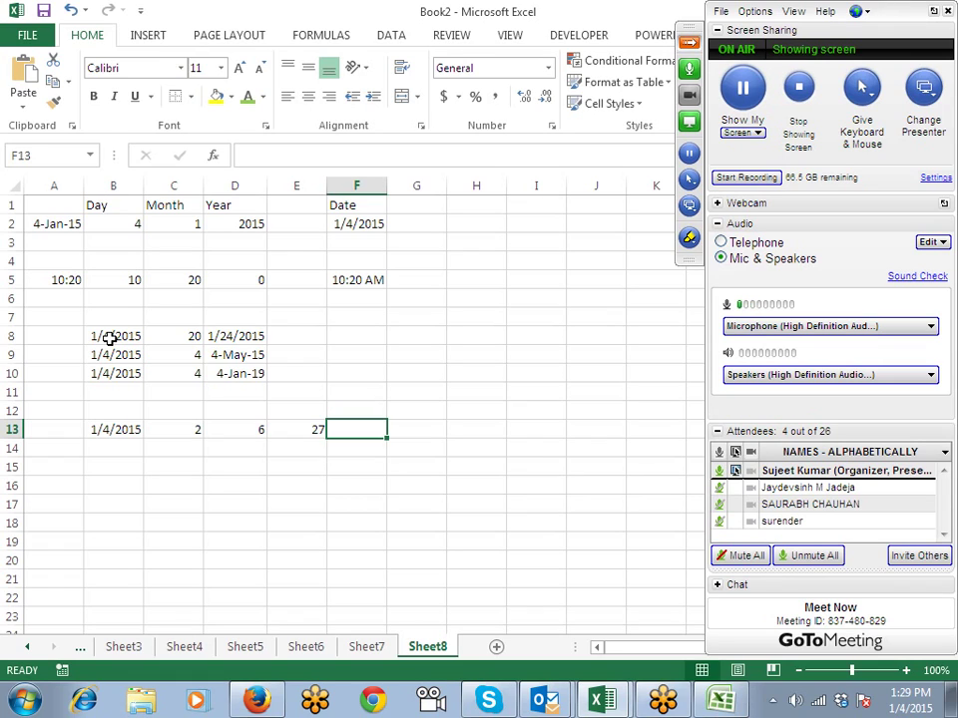
Step: Enter =YEAR(B13) in C14 to extract the year 2015
{"action": "key", "text": "Left"}
{"action": "key", "text": "Left"}
{"action": "key", "text": "Left"}
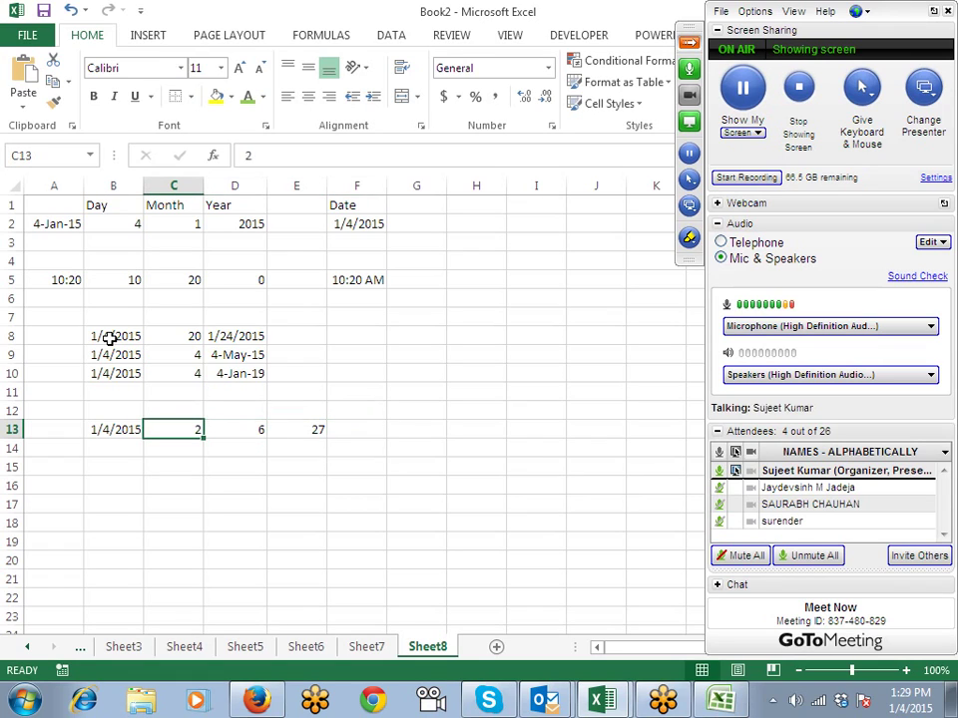
{"action": "key", "text": "Down"}
{"action": "type", "text": "=da"}
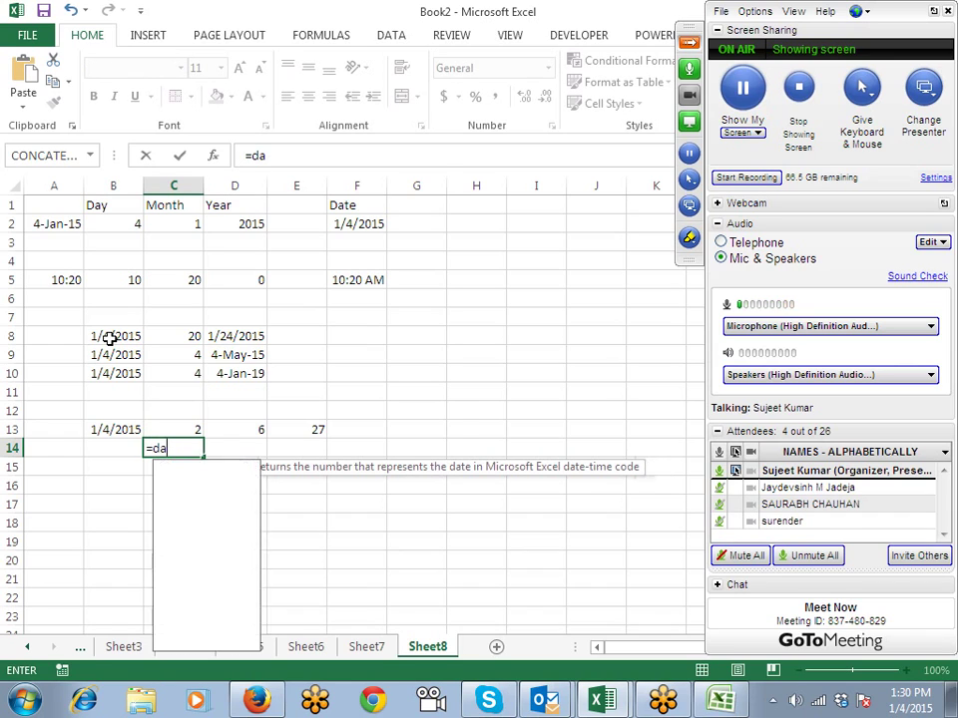
{"action": "key", "text": "BackSpace"}
{"action": "key", "text": "BackSpace"}
{"action": "type", "text": "y"}
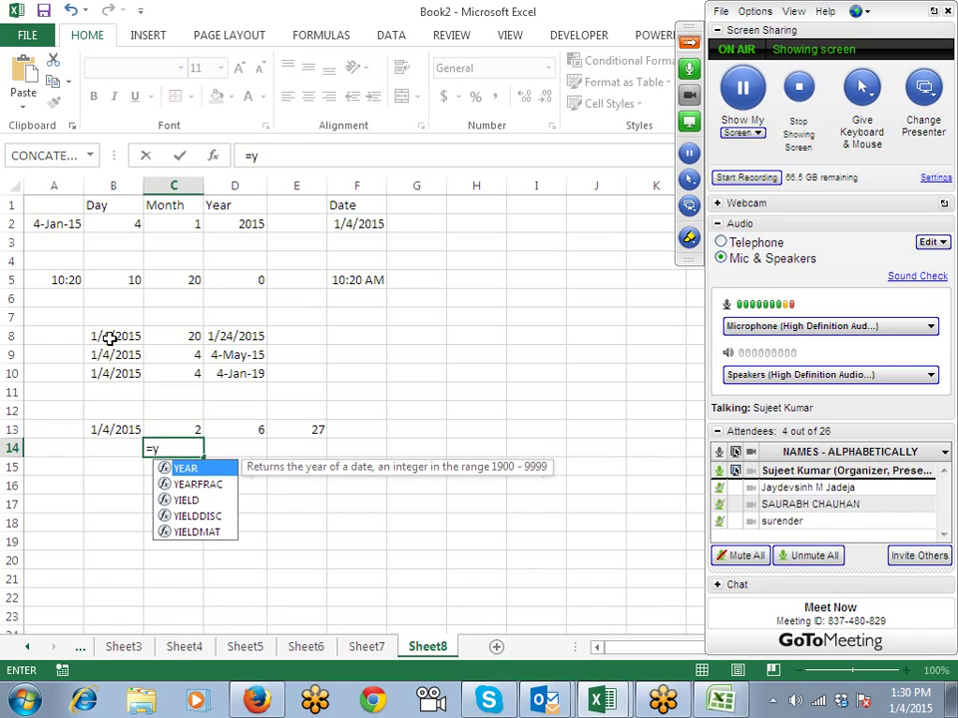
{"action": "key", "text": "Tab"}
{"action": "key", "text": "Left"}
{"action": "key", "text": "Up"}
{"action": "key", "text": "Return"}
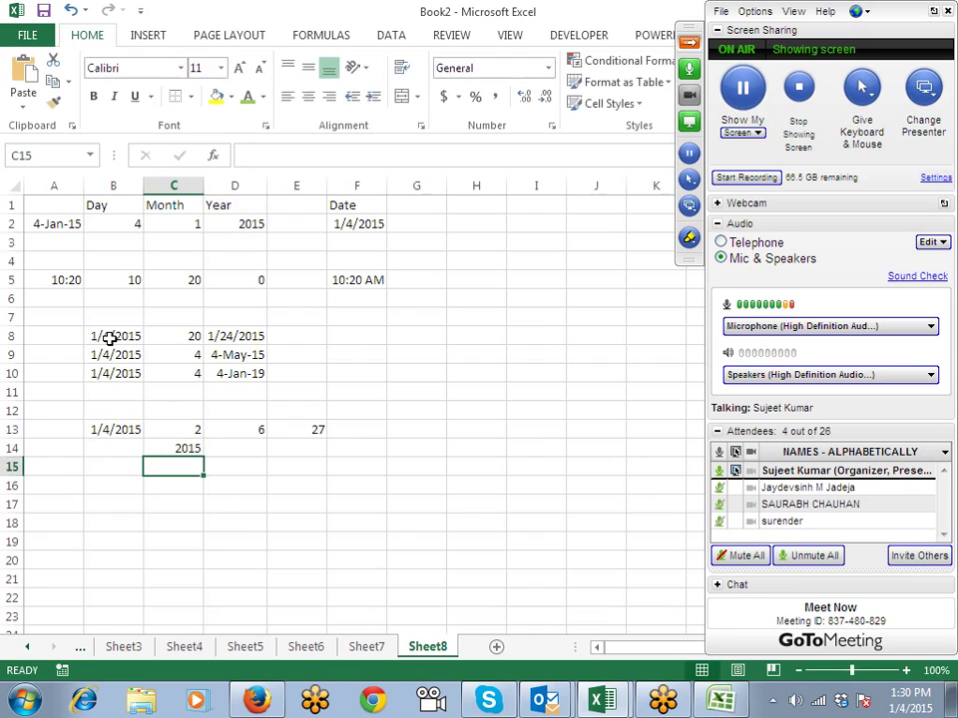
Step: Enter =MONTH(B13) in D14 and =DAY(B13) in E14, giving 1 and 4
{"action": "key", "text": "Up"}
{"action": "key", "text": "Right"}
{"action": "type", "text": "=mon"}
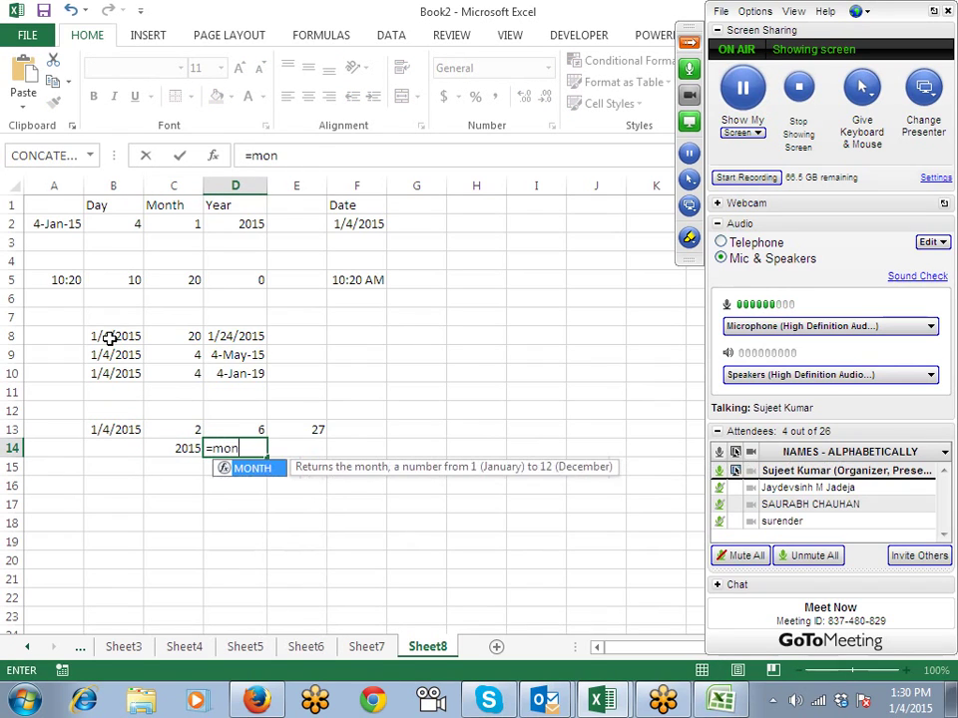
{"action": "key", "text": "Tab"}
{"action": "key", "text": "Left"}
{"action": "key", "text": "Up"}
{"action": "key", "text": "Return"}
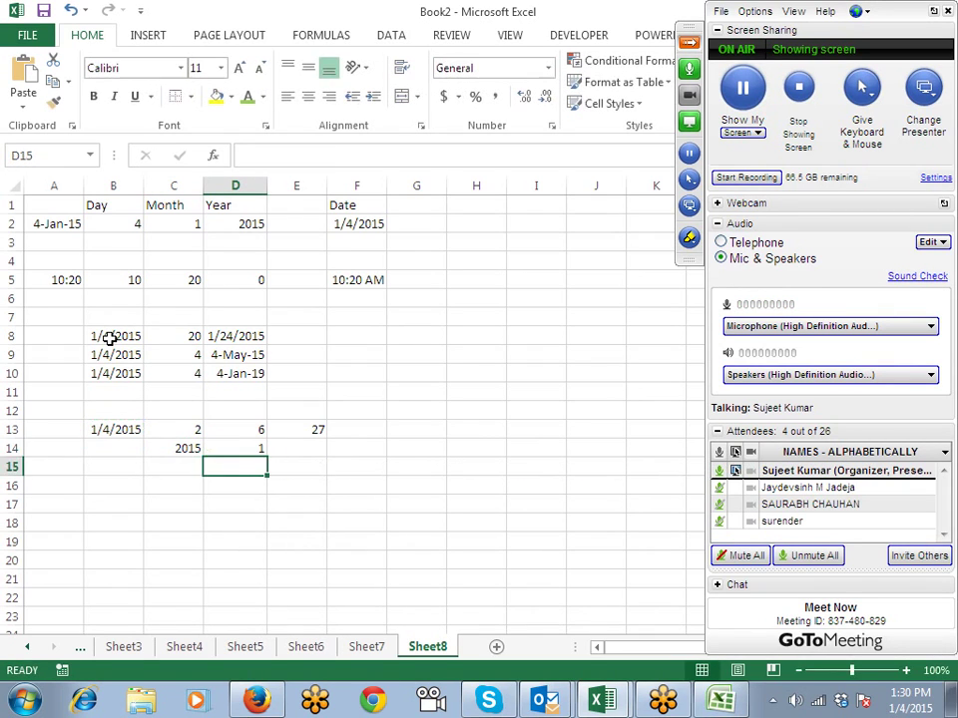
{"action": "key", "text": "Right"}
{"action": "key", "text": "Right"}
{"action": "key", "text": "Left"}
{"action": "key", "text": "Up"}
{"action": "type", "text": "=da"}
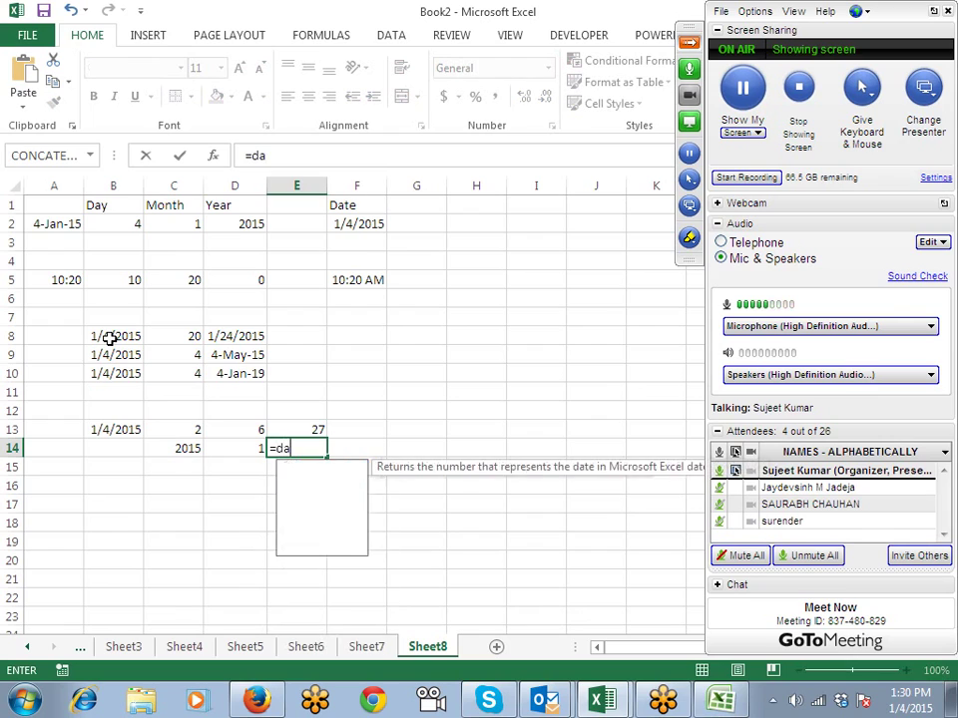
{"action": "type", "text": "y"}
{"action": "key", "text": "Tab"}
{"action": "key", "text": "Left"}
{"action": "key", "text": "Left"}
Step: Add C13 and C14 in C15, giving the year 2017
{"action": "key", "text": "Left"}
{"action": "key", "text": "Up"}
{"action": "key", "text": "Return"}
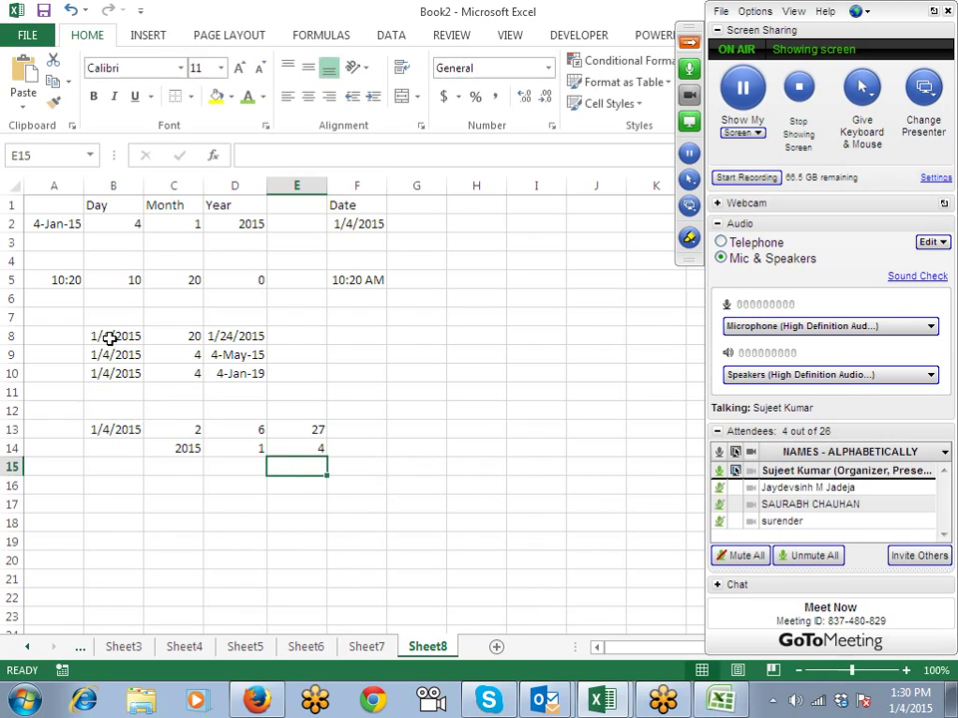
{"action": "key", "text": "Left"}
{"action": "key", "text": "Left"}
{"action": "type", "text": "="}
{"action": "key", "text": "Up"}
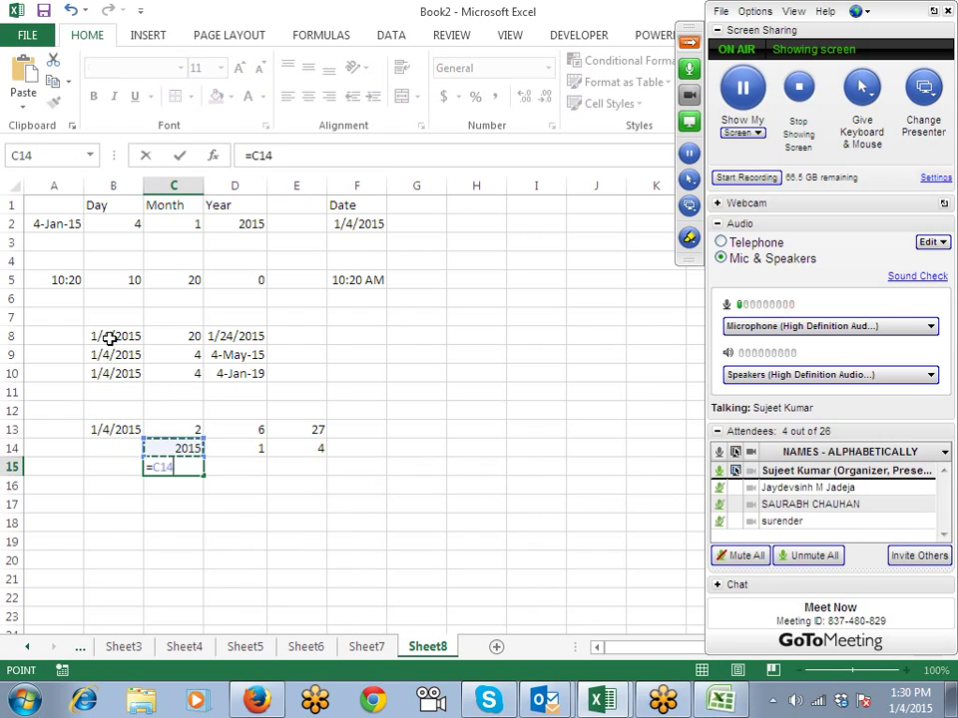
{"action": "type", "text": "+"}
{"action": "key", "text": "Up"}
{"action": "key", "text": "Up"}
{"action": "key", "text": "Return"}
Step: Sum rows 13 and 14 in D15 and E15, giving 7 and 31
{"action": "key", "text": "Up"}
{"action": "key", "text": "Right"}
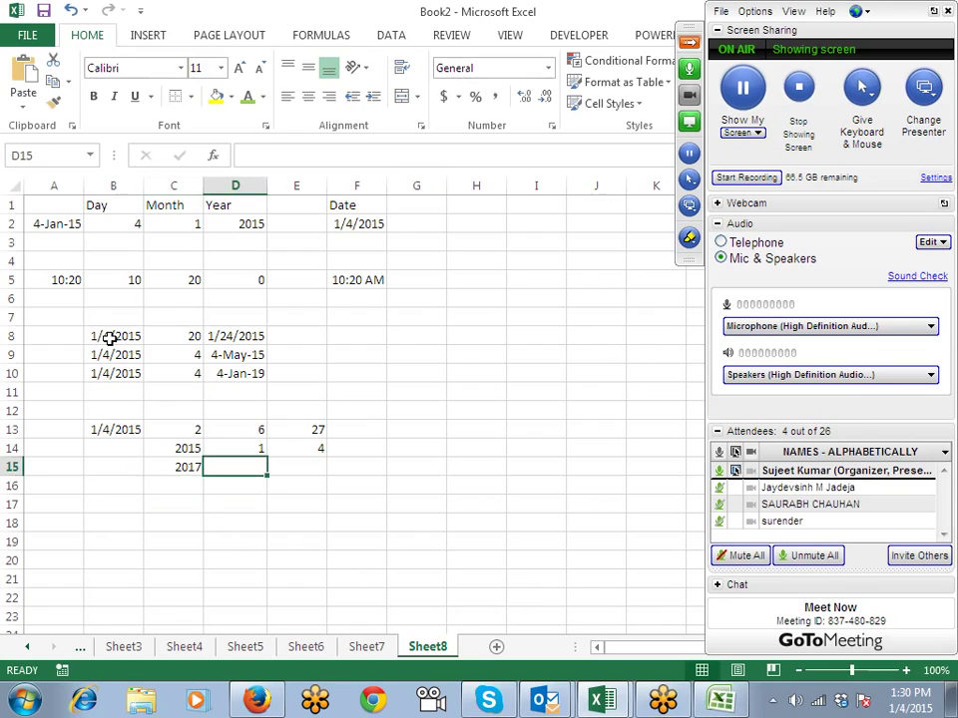
{"action": "type", "text": "+"}
{"action": "key", "text": "Up"}
{"action": "key", "text": "Up"}
{"action": "type", "text": "+"}
{"action": "key", "text": "Up"}
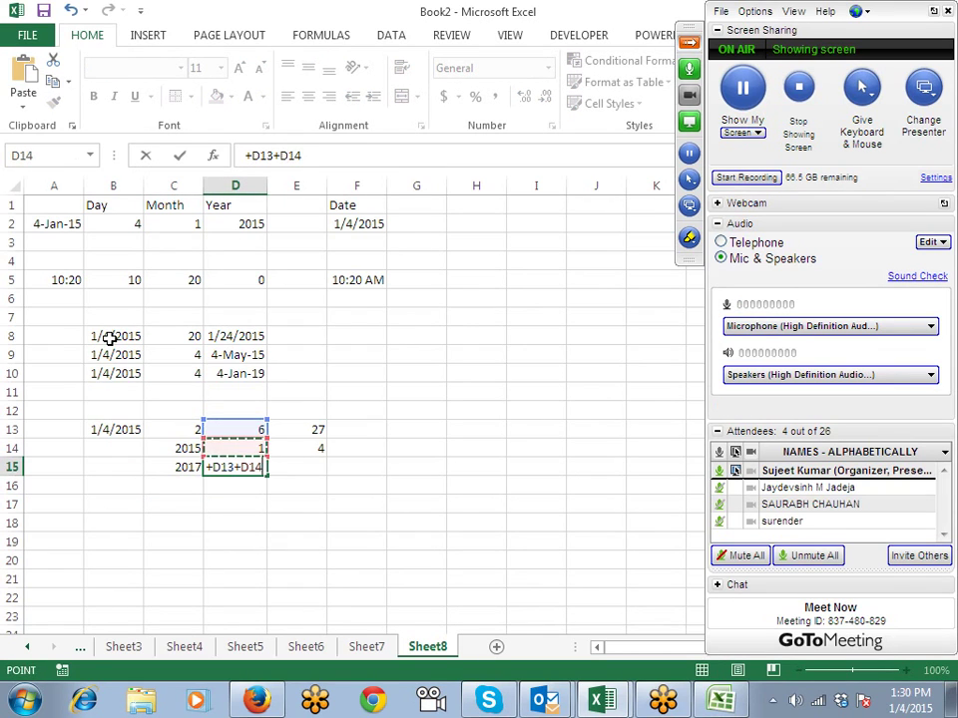
{"action": "key", "text": "Return"}
{"action": "key", "text": "Right"}
{"action": "key", "text": "Up"}
{"action": "type", "text": "+"}
{"action": "key", "text": "Up"}
{"action": "key", "text": "Up"}
{"action": "type", "text": "+"}
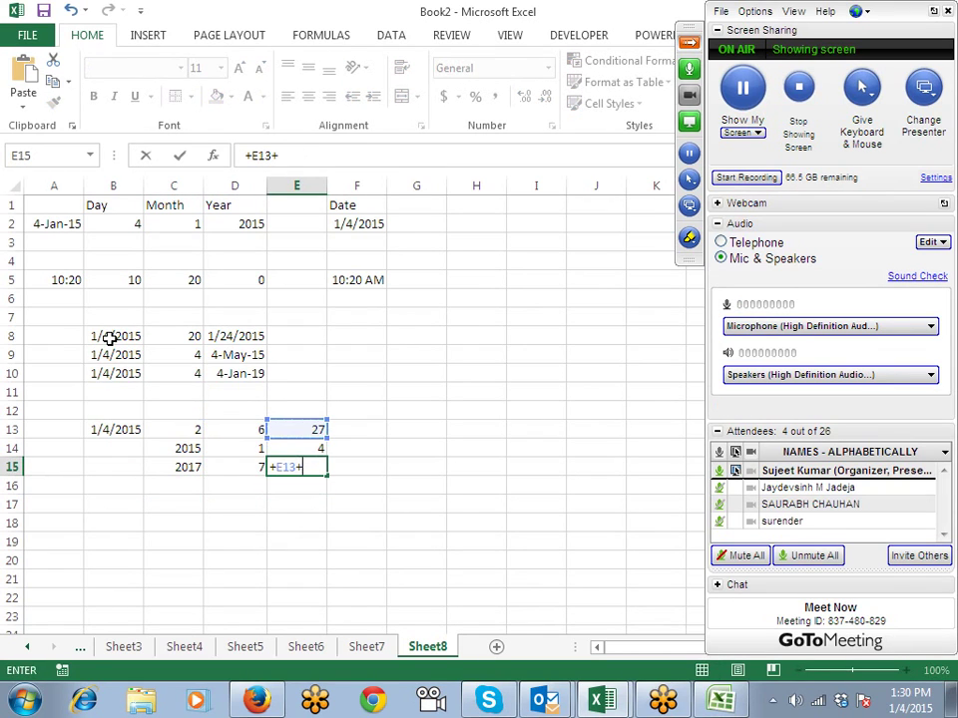
{"action": "key", "text": "Up"}
{"action": "key", "text": "Return"}
{"action": "key", "text": "Up"}
{"action": "key", "text": "Right"}
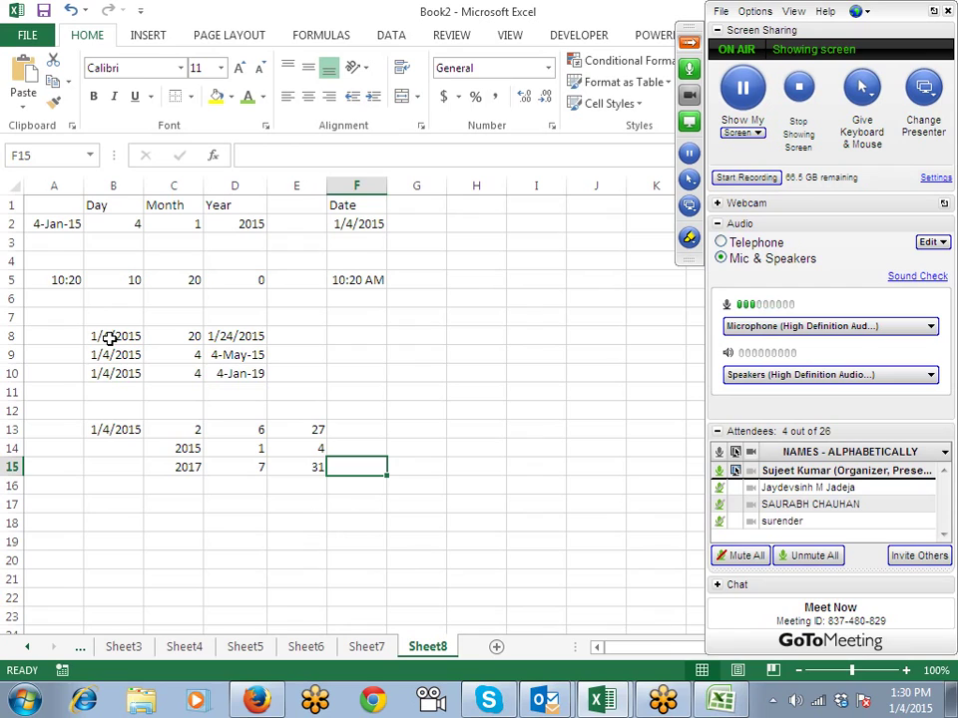
Step: Enter =DATE(C15,D15,E15) in F15, giving 7/31/2017
{"action": "type", "text": "=dat"}
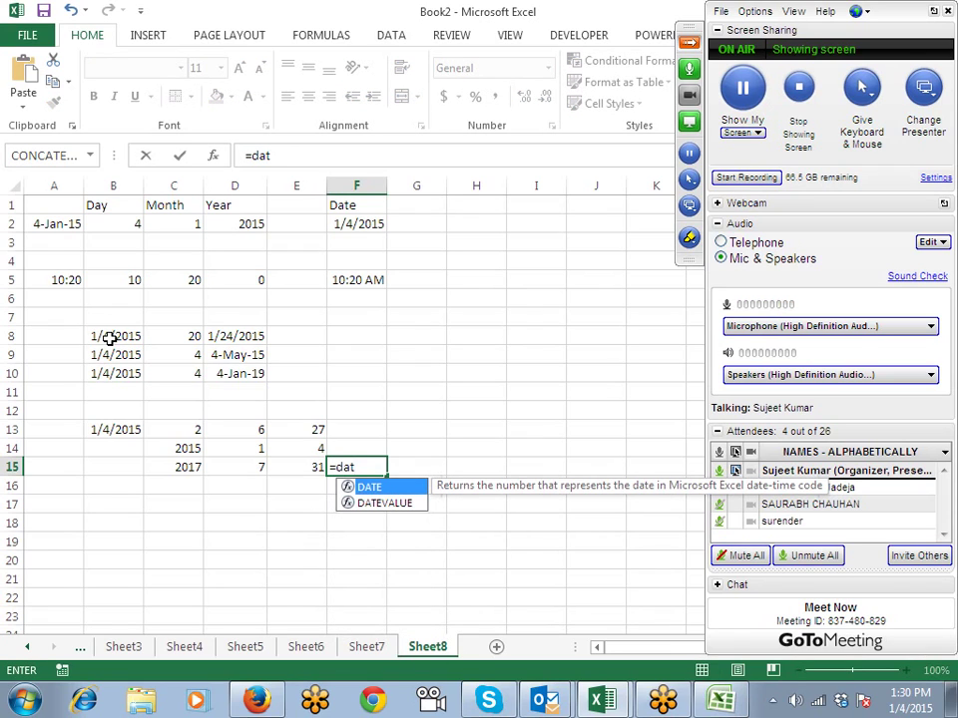
{"action": "key", "text": "Tab"}
{"action": "key", "text": "Left"}
{"action": "key", "text": "Left"}
{"action": "key", "text": "Left"}
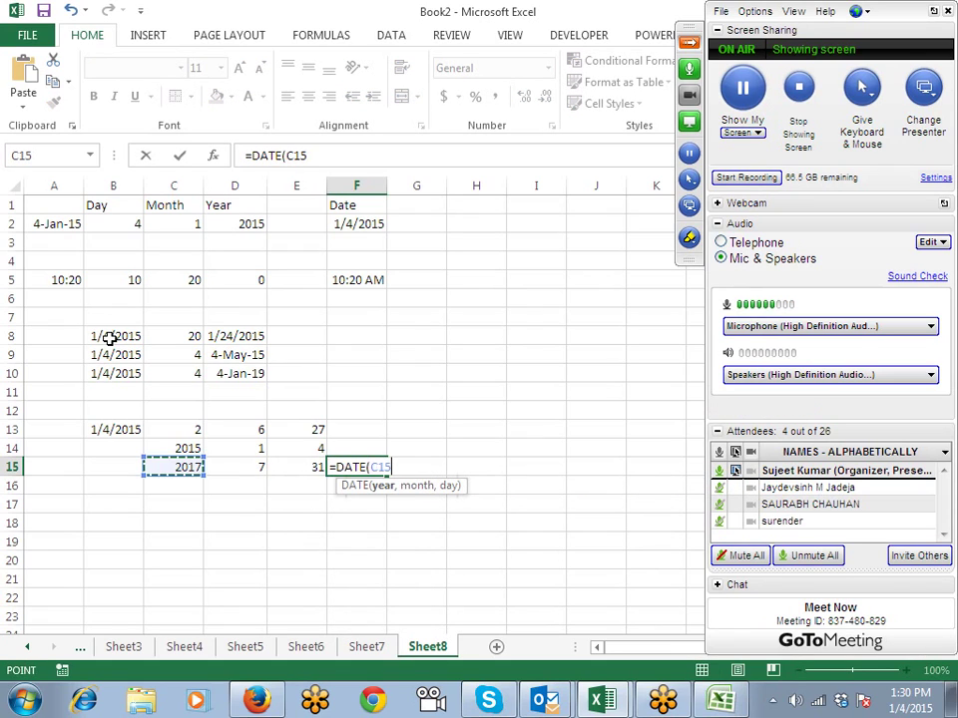
{"action": "type", "text": ","}
{"action": "key", "text": "Left"}
{"action": "key", "text": "Left"}
{"action": "type", "text": ","}
{"action": "key", "text": "Left"}
{"action": "key", "text": "Left"}
{"action": "key", "text": "Right"}
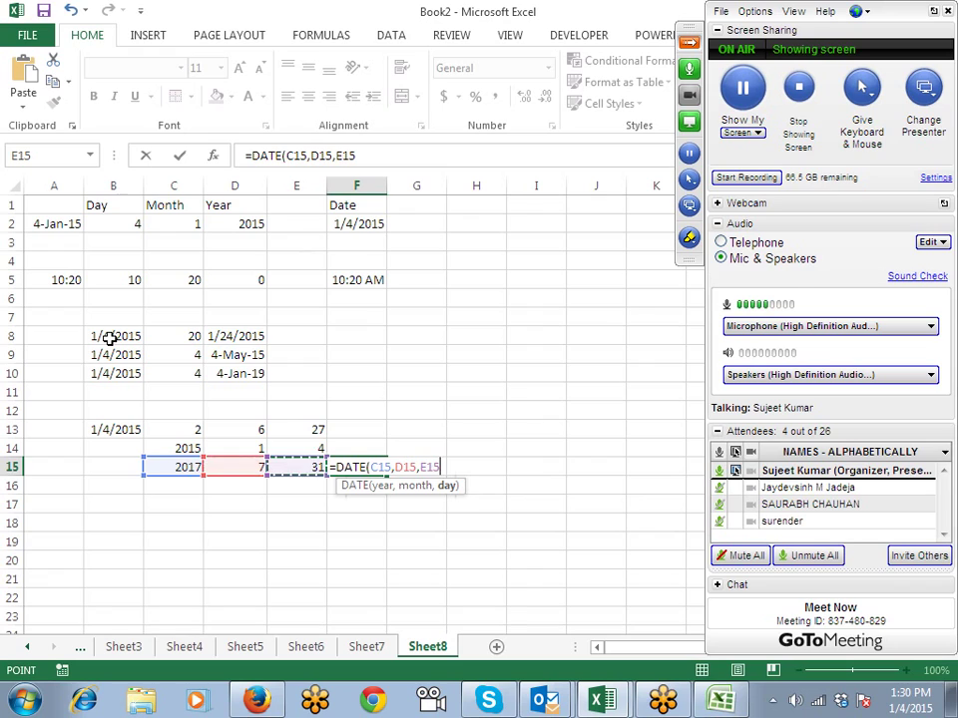
{"action": "key", "text": "Return"}
{"action": "key", "text": "Up"}
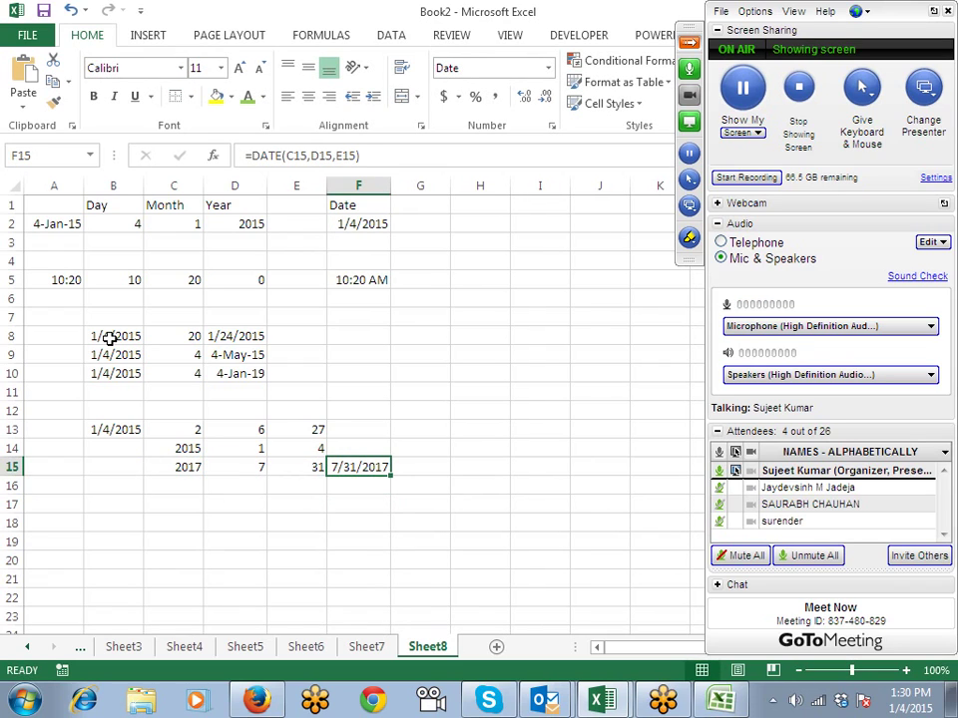
Step: Start a DATE formula in F13 using YEAR(B13) as the year argument
{"action": "key", "text": "Up"}
{"action": "key", "text": "Up"}
{"action": "type", "text": "=dat"}
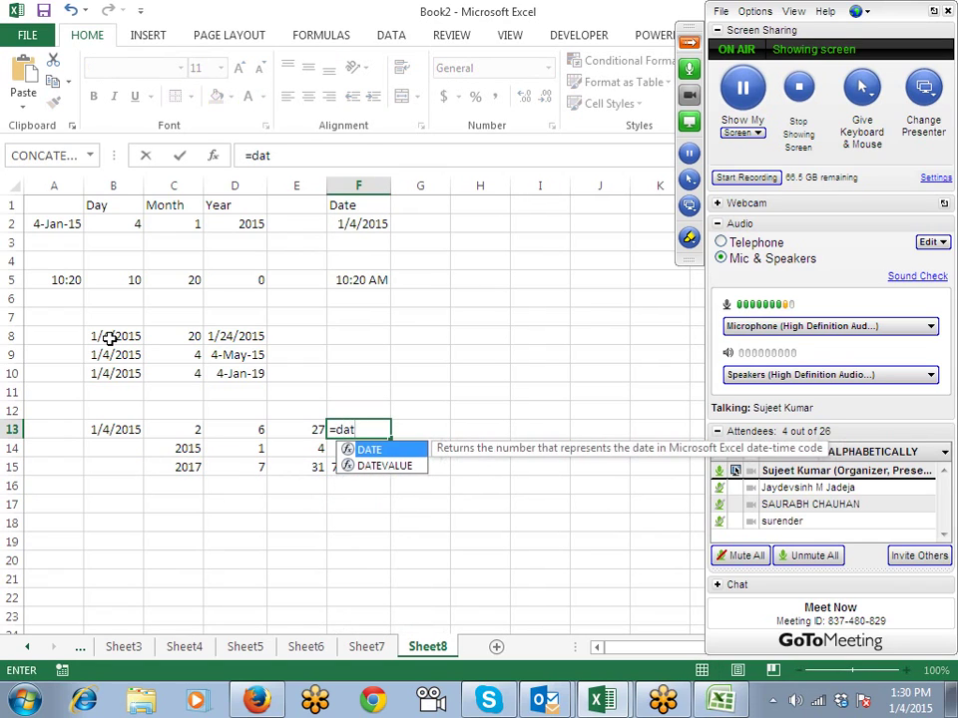
{"action": "key", "text": "Tab"}
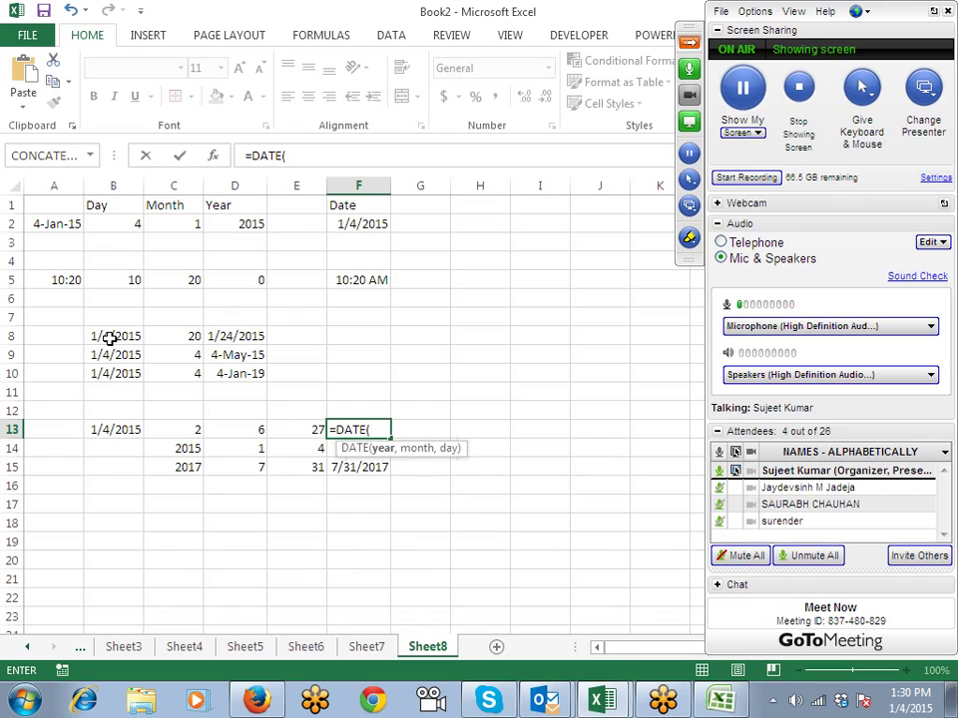
{"action": "key", "text": "Left"}
{"action": "key", "text": "Left"}
{"action": "key", "text": "BackSpace"}
{"action": "key", "text": "BackSpace"}
{"action": "key", "text": "BackSpace"}
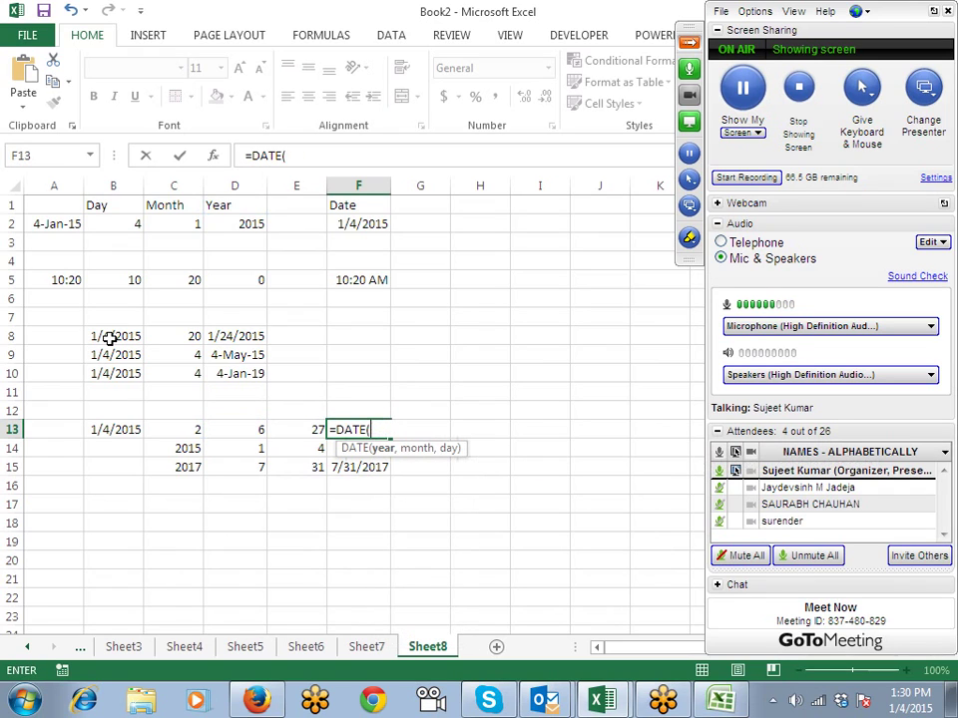
{"action": "type", "text": "ye"}
{"action": "key", "text": "Tab"}
{"action": "key", "text": "Left"}
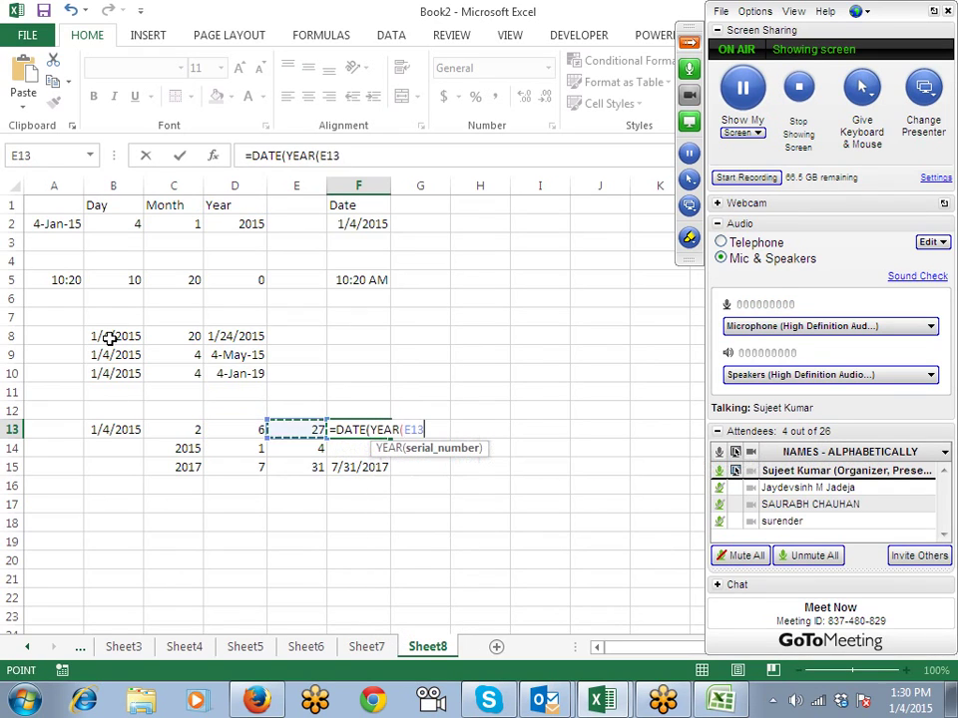
{"action": "key", "text": "Left"}
{"action": "key", "text": "Left"}
{"action": "key", "text": "Left"}
{"action": "type", "text": ")"}
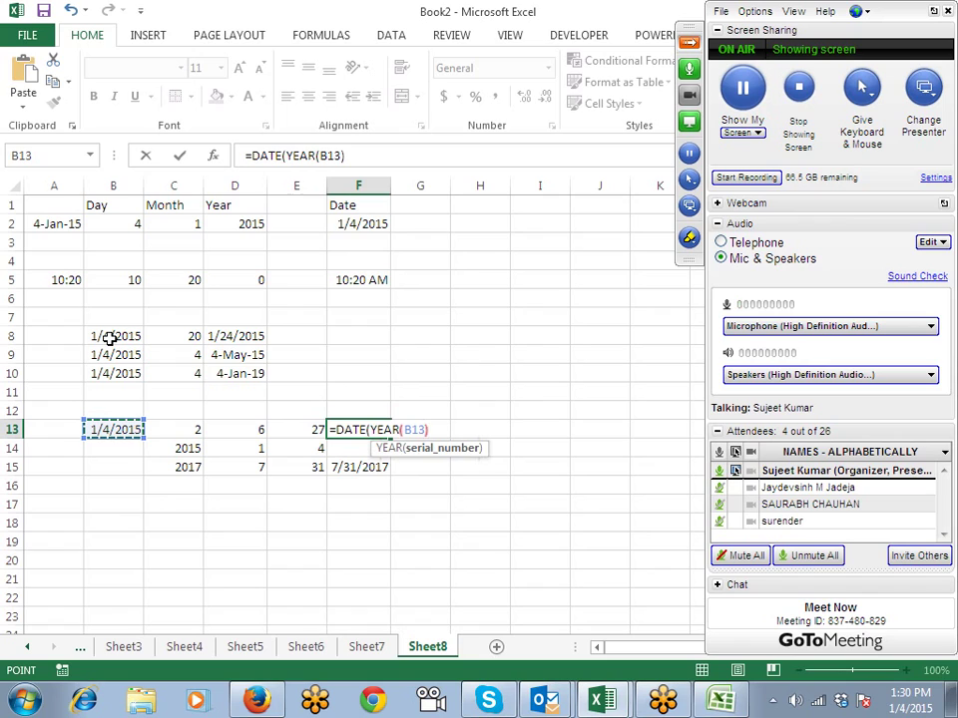
{"action": "type", "text": ",mon"}
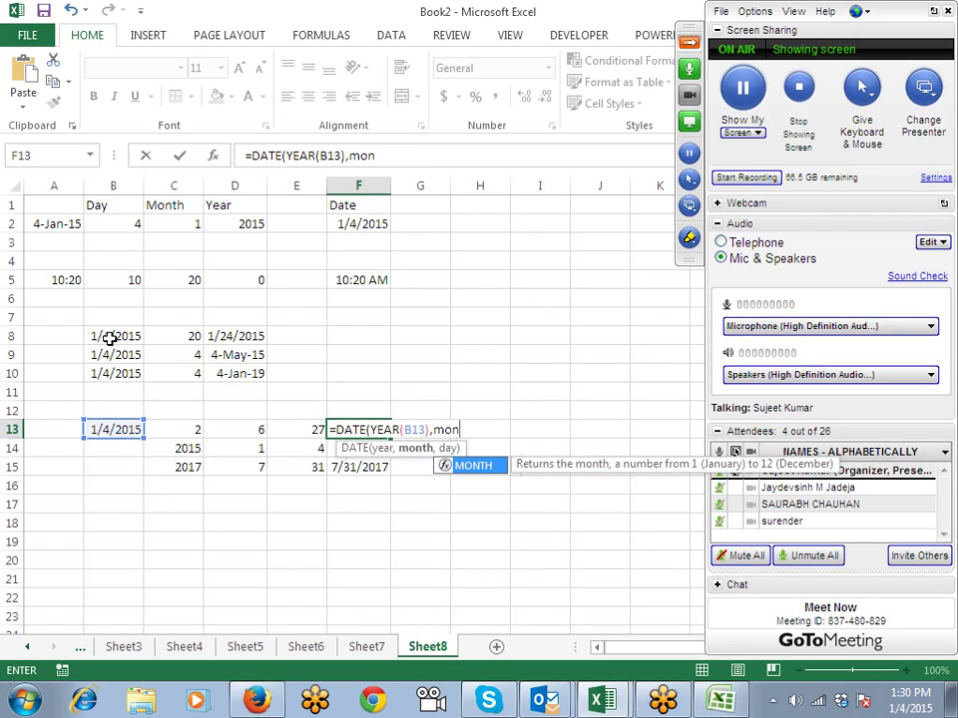
{"action": "key", "text": "Tab"}
{"action": "key", "text": "Left"}
{"action": "key", "text": "Left"}
{"action": "key", "text": "Left"}
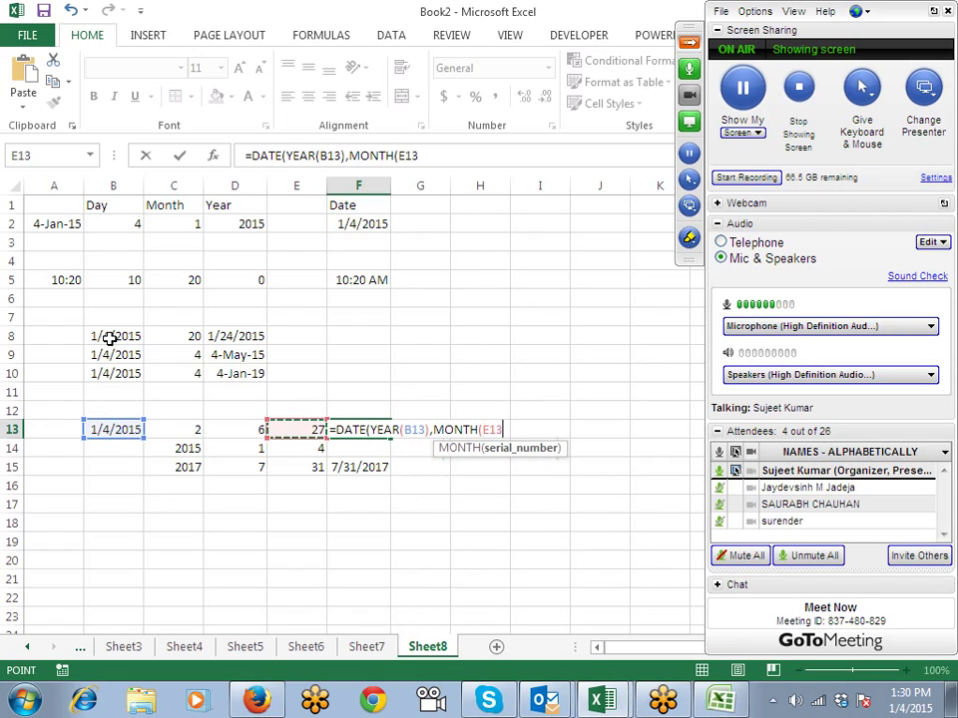
{"action": "key", "text": "BackSpace"}
{"action": "key", "text": "BackSpace"}
{"action": "key", "text": "BackSpace"}
{"action": "key", "text": "BackSpace"}
{"action": "key", "text": "BackSpace"}
{"action": "key", "text": "BackSpace"}
{"action": "key", "text": "BackSpace"}
{"action": "key", "text": "BackSpace"}
{"action": "key", "text": "BackSpace"}
{"action": "key", "text": "BackSpace"}
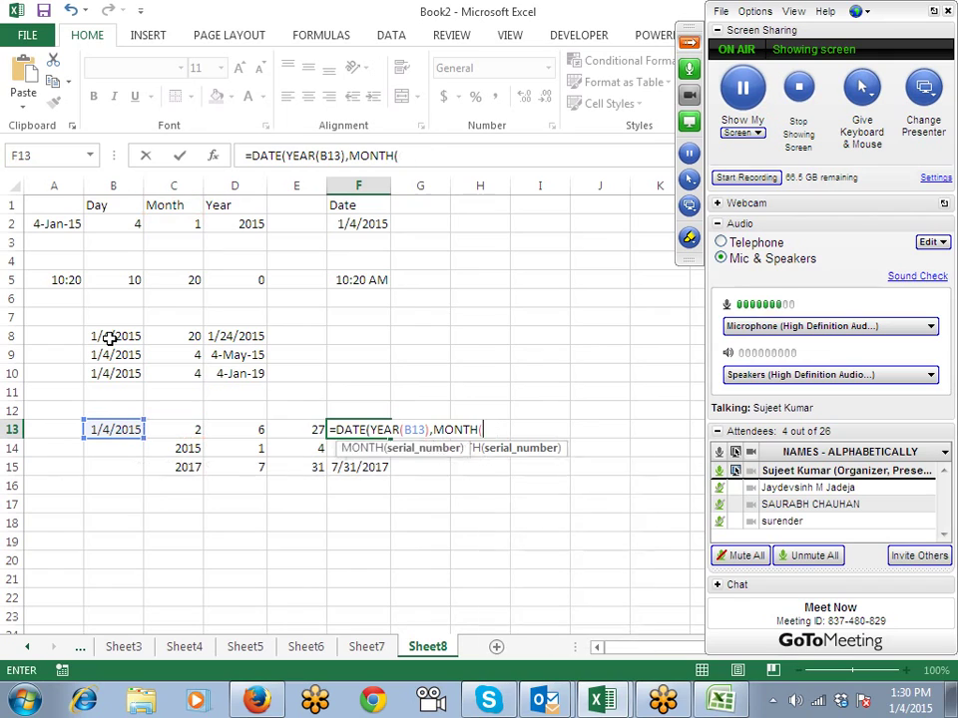
Step: Complete F13 as =DATE(YEAR(B13)+2,MONTH(B13)+6,DAY(B13)+27), showing 42947
{"action": "type", "text": "+"}
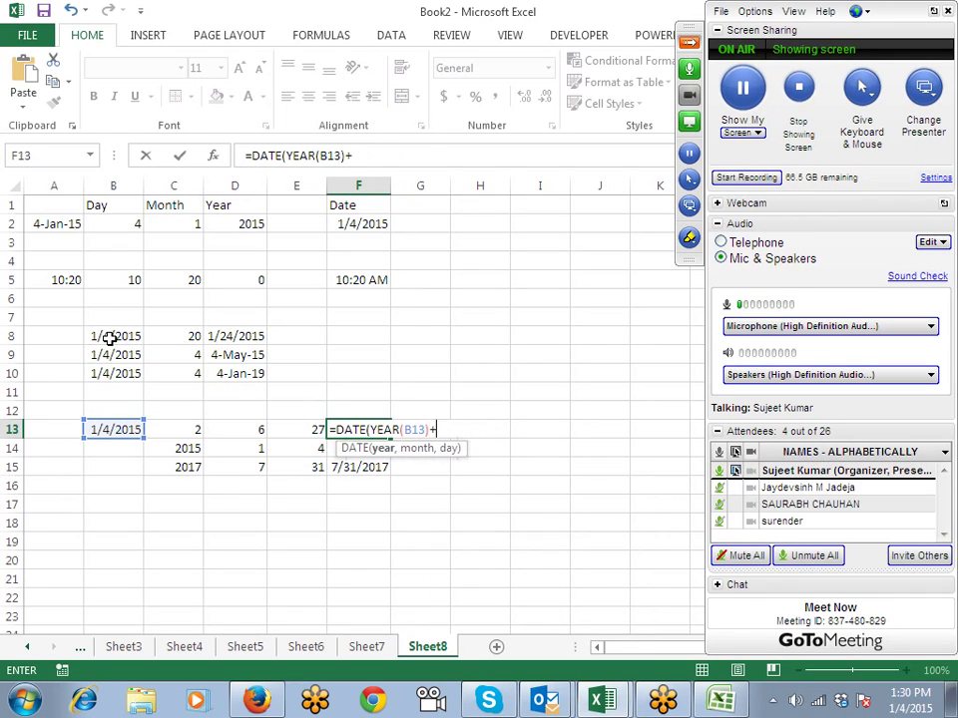
{"action": "type", "text": "2,y"}
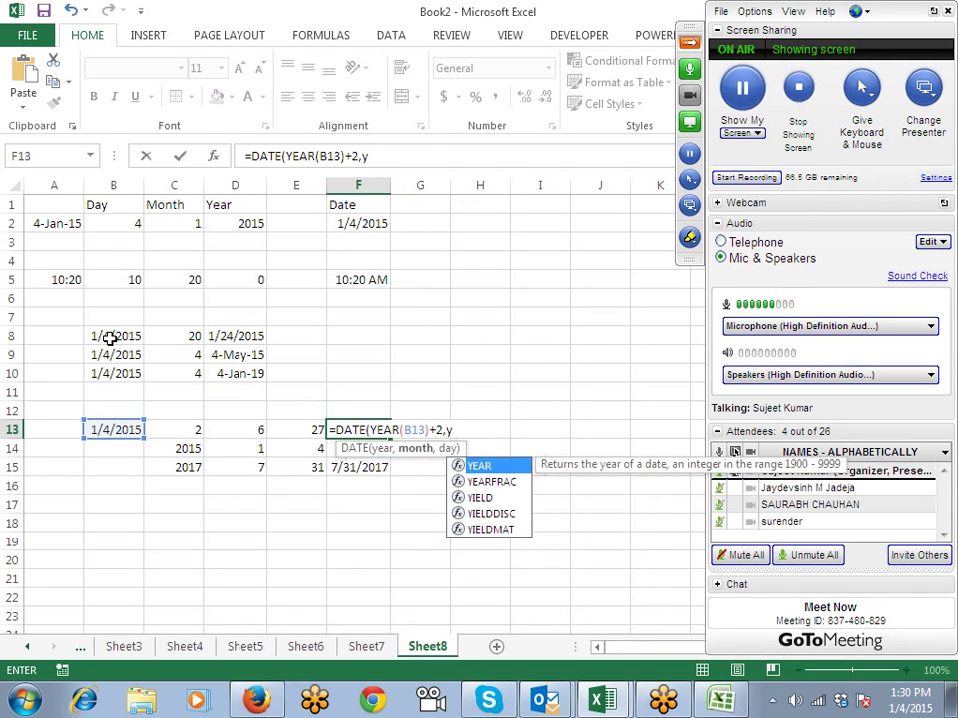
{"action": "key", "text": "BackSpace"}
{"action": "type", "text": "mo"}
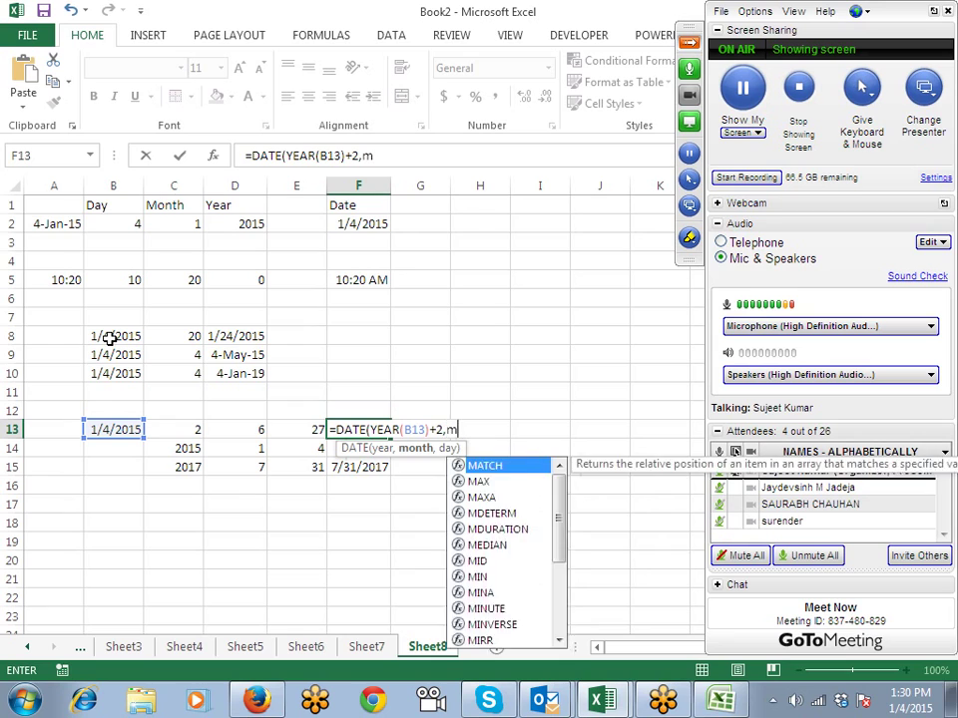
{"action": "key", "text": "Down"}
{"action": "key", "text": "Down"}
{"action": "key", "text": "Down"}
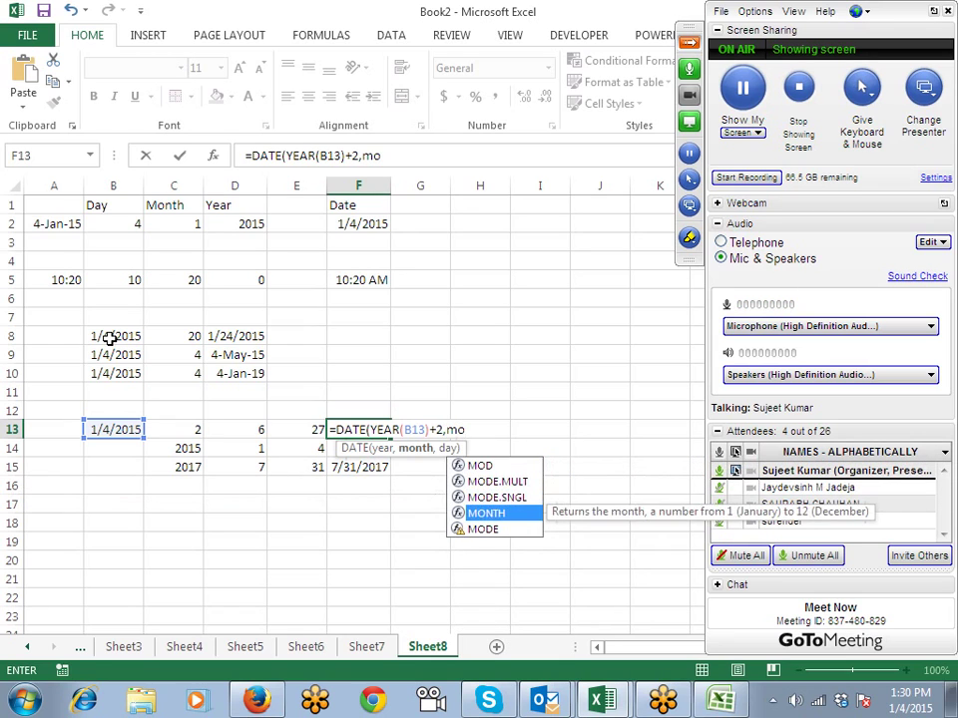
{"action": "key", "text": "Tab"}
{"action": "key", "text": "Left"}
{"action": "key", "text": "Left"}
{"action": "key", "text": "Left"}
{"action": "key", "text": "Left"}
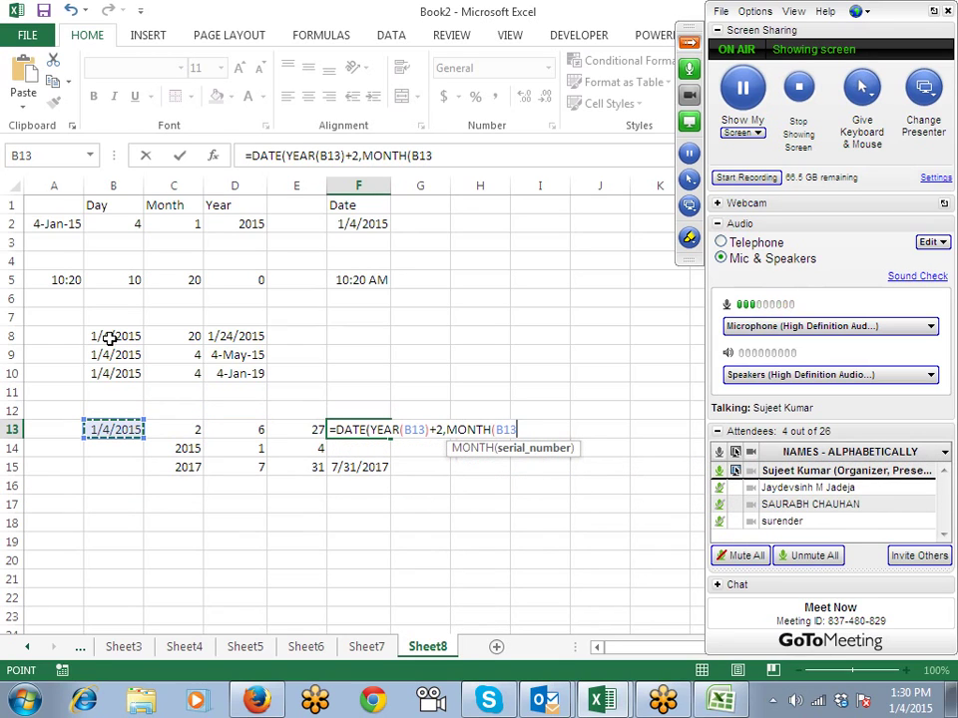
{"action": "type", "text": ")+"}
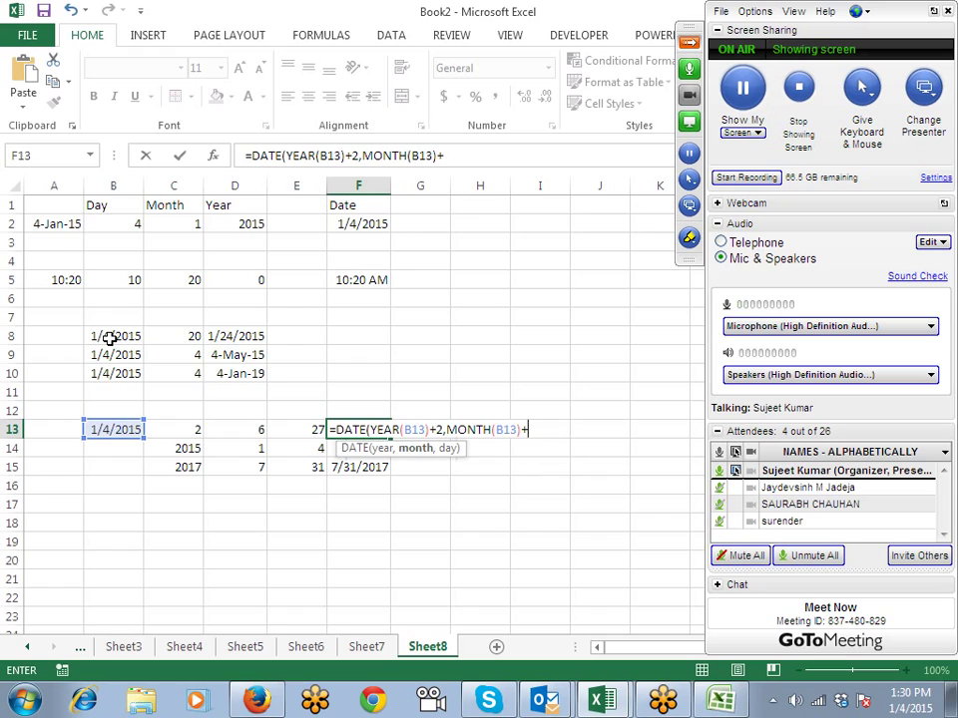
{"action": "type", "text": "6,d"}
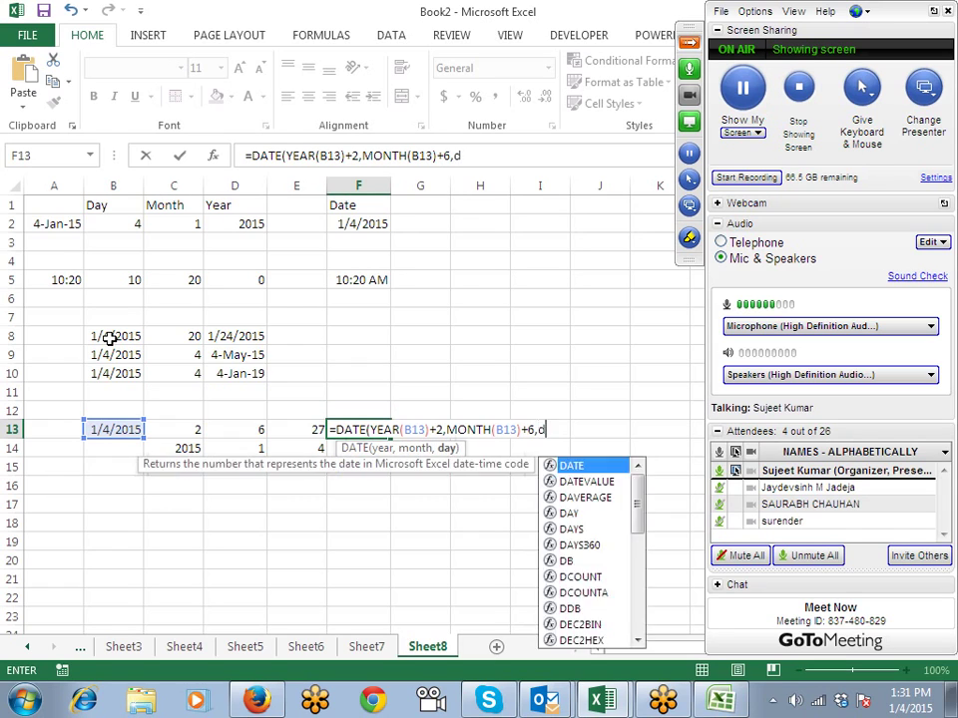
{"action": "type", "text": "ay("}
{"action": "key", "text": "Left"}
{"action": "key", "text": "Left"}
{"action": "key", "text": "Left"}
{"action": "key", "text": "Left"}
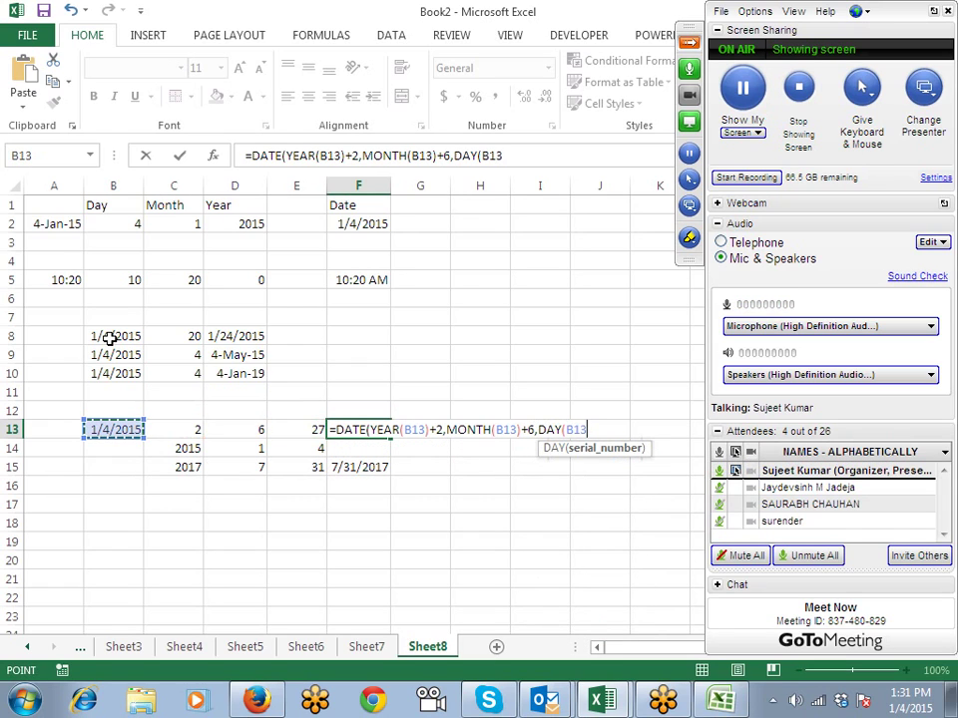
{"action": "type", "text": ")+27"}
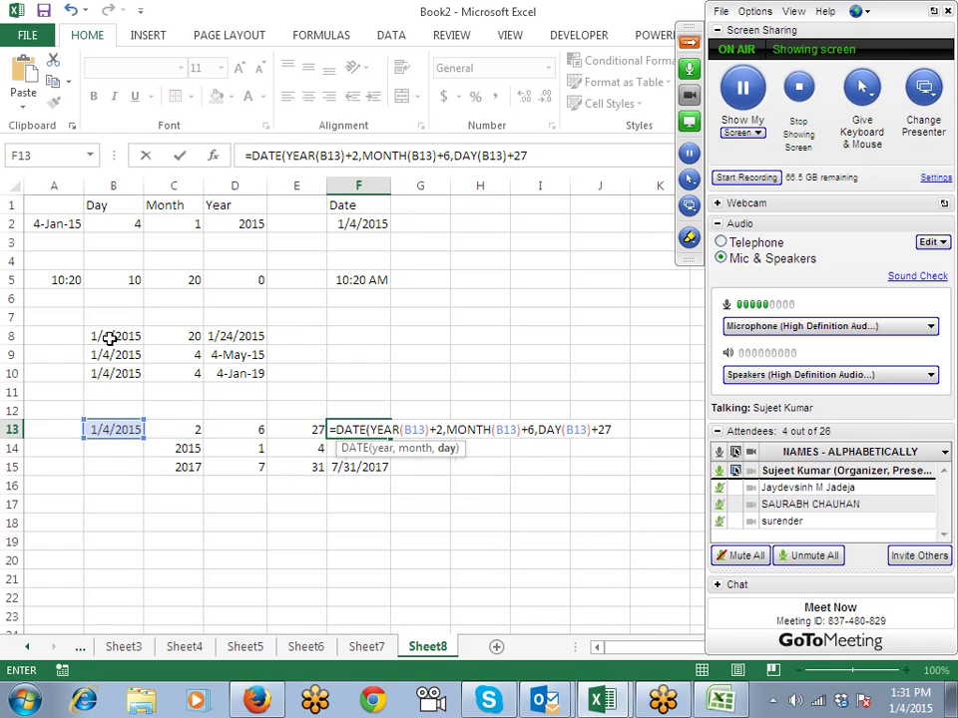
{"action": "key", "text": "Return"}
{"action": "key", "text": "Return"}
{"action": "key", "text": "Up"}
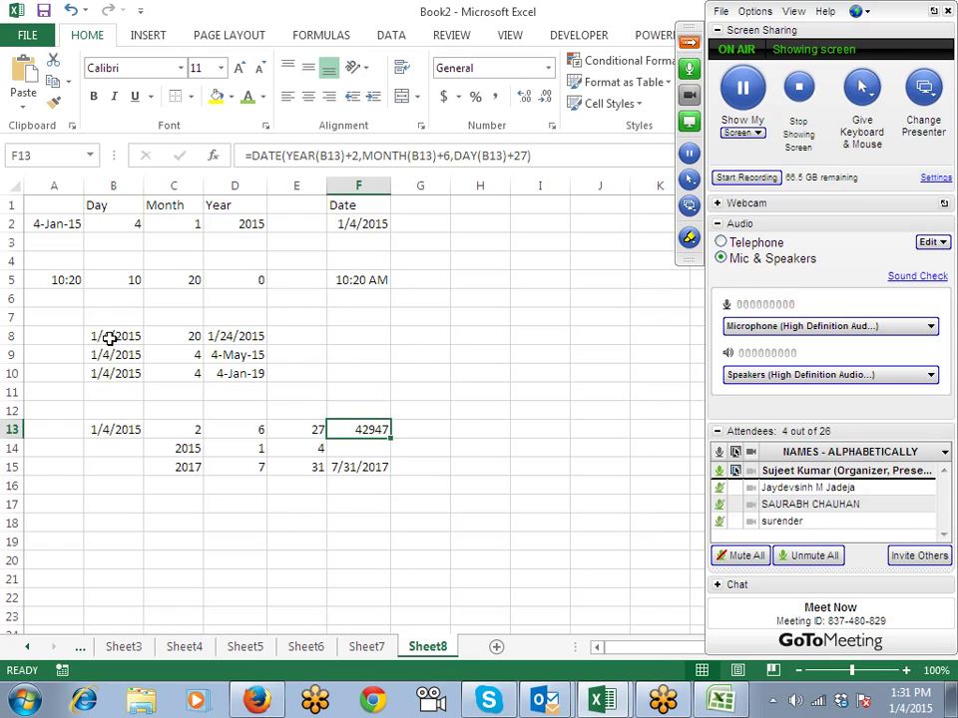
Step: Enter 12/10/2014 in B16 and today's date 1/4/2015 in C16 with Ctrl+;
{"action": "key", "text": "Down"}
{"action": "key", "text": "Down"}
{"action": "key", "text": "Left"}
{"action": "key", "text": "Left"}
{"action": "key", "text": "Left"}
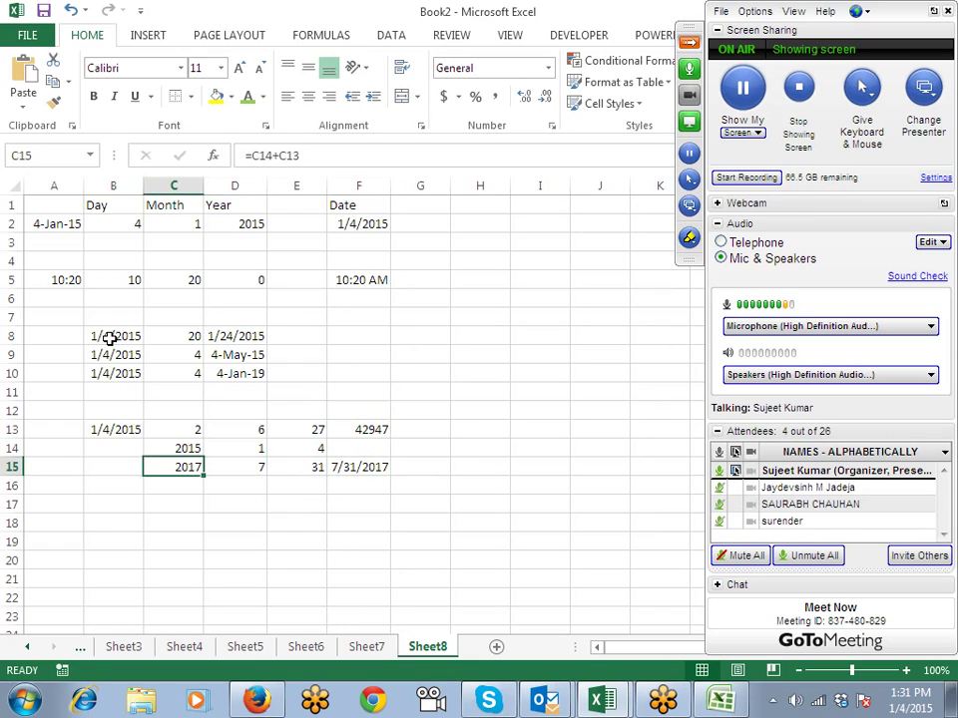
{"action": "key", "text": "Left"}
{"action": "key", "text": "Down"}
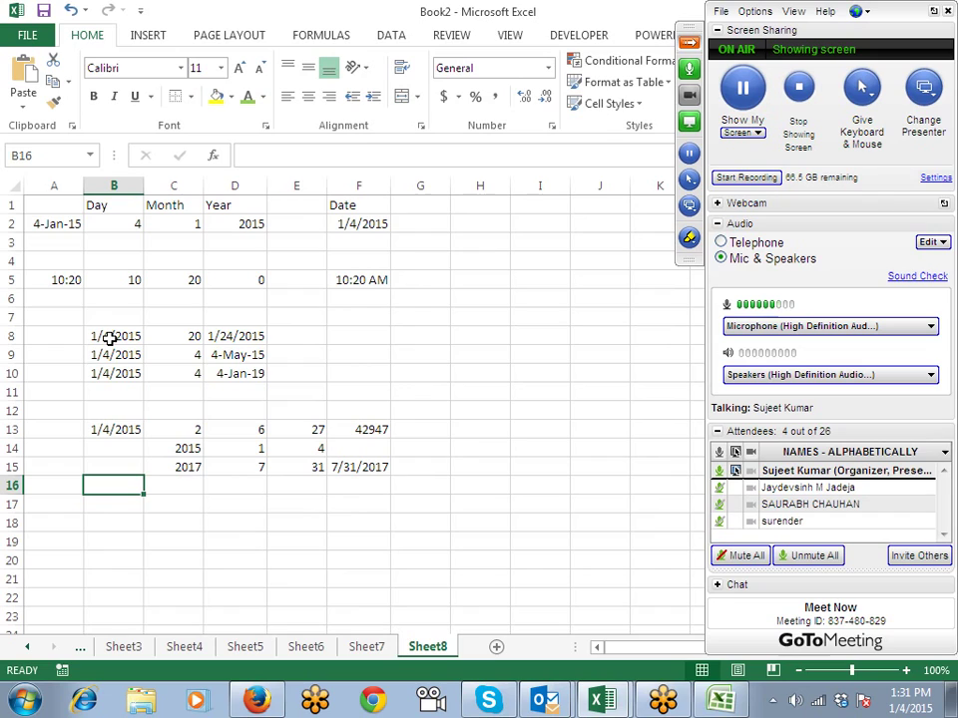
{"action": "type", "text": "10"}
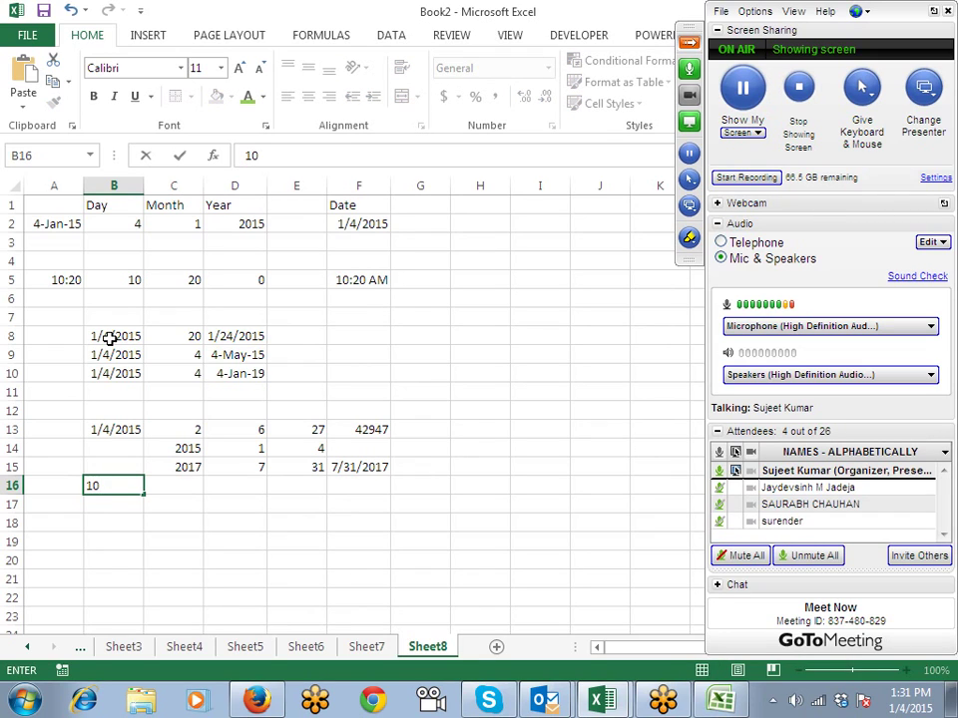
{"action": "key", "text": "BackSpace"}
{"action": "key", "text": "BackSpace"}
{"action": "type", "text": "12/10/2014"}
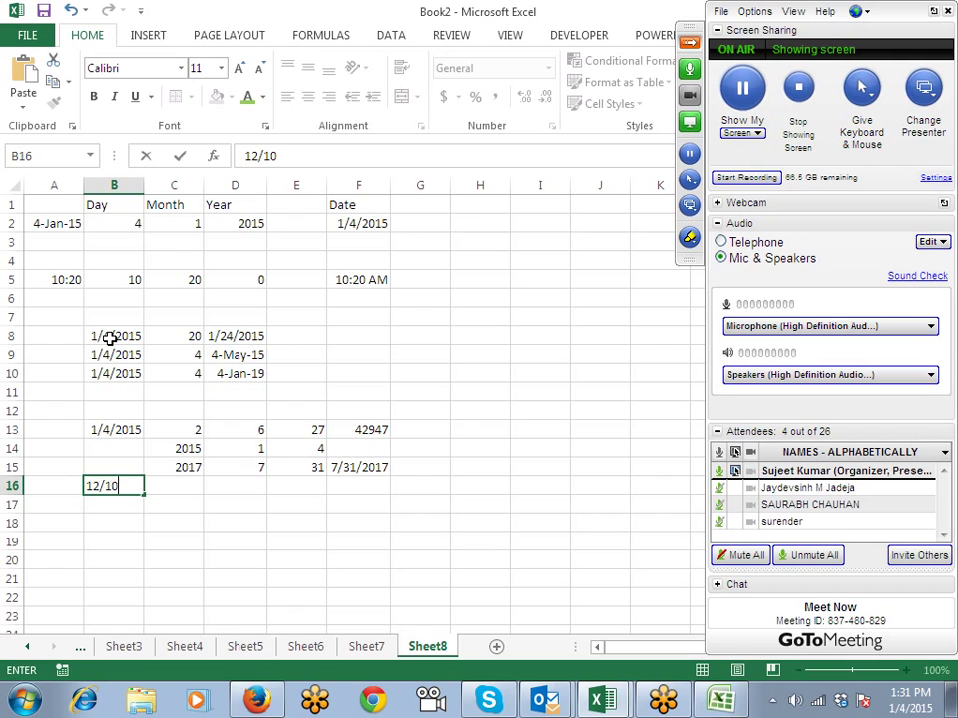
{"action": "key", "text": "Return"}
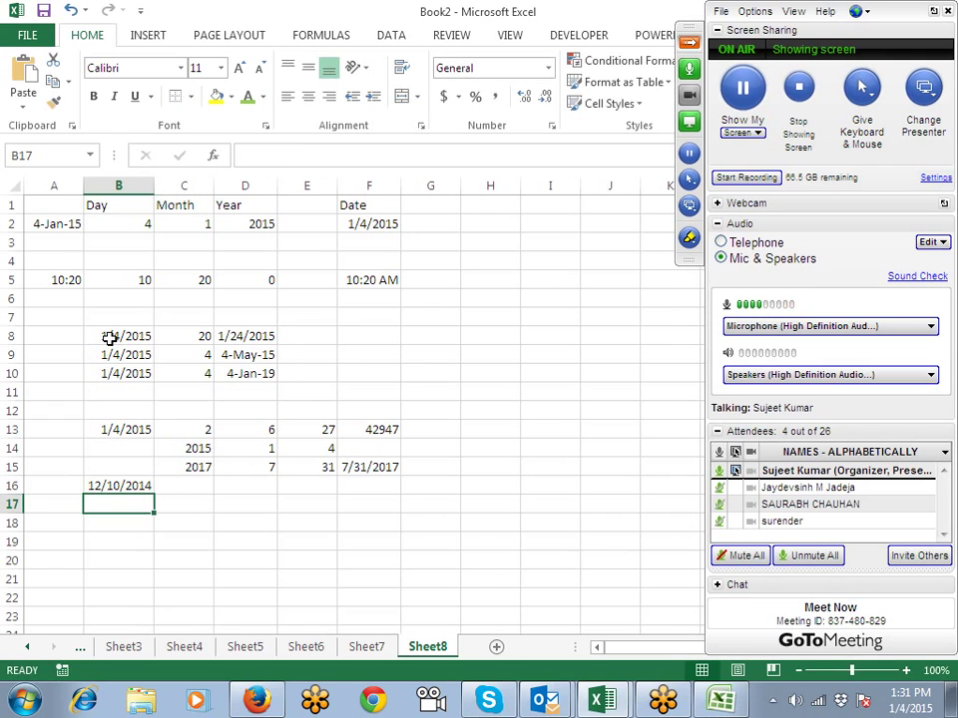
{"action": "key", "text": "Up"}
{"action": "key", "text": "Right"}
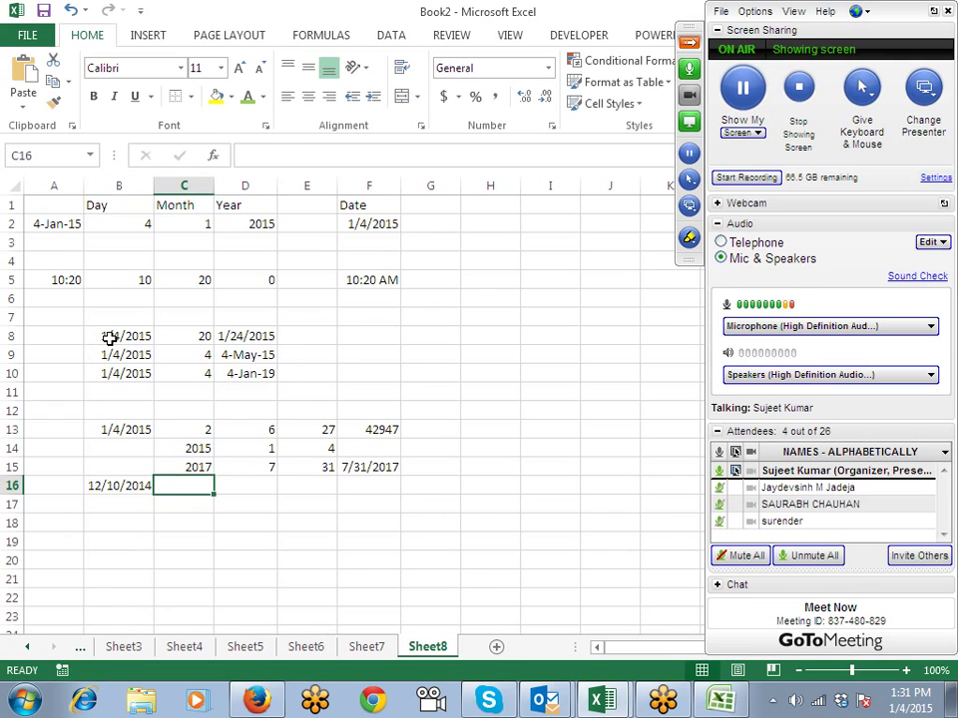
{"action": "key", "text": "ctrl+semicolon"}
{"action": "key", "text": "Right"}
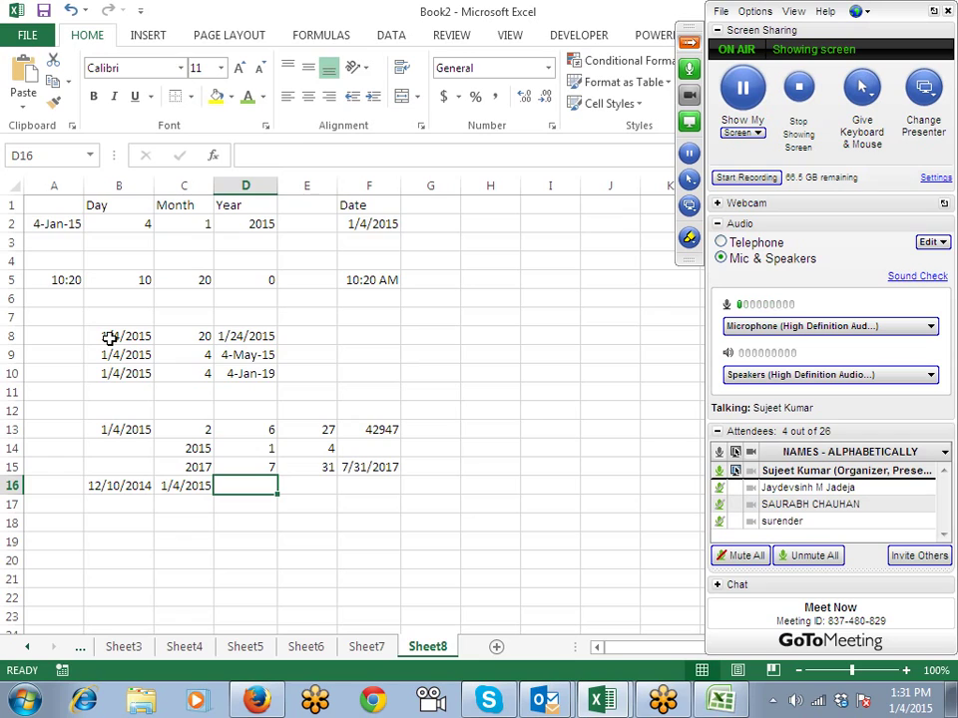
Step: Enter =C16-B16 in D16 to get the 25-day difference
{"action": "type", "text": "="}
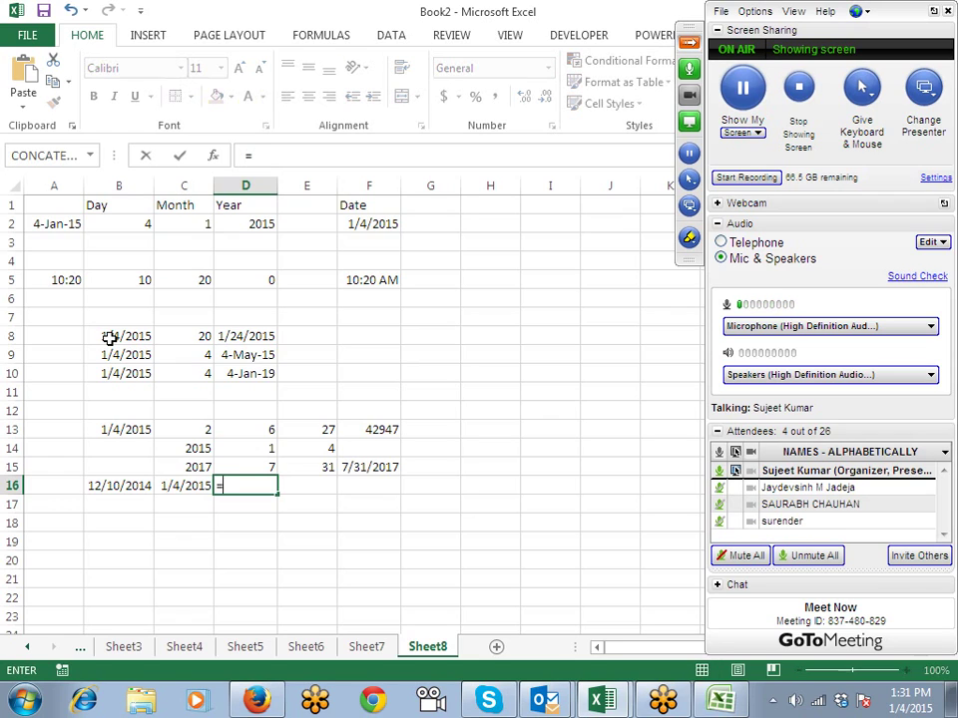
{"action": "key", "text": "Left"}
{"action": "type", "text": "-"}
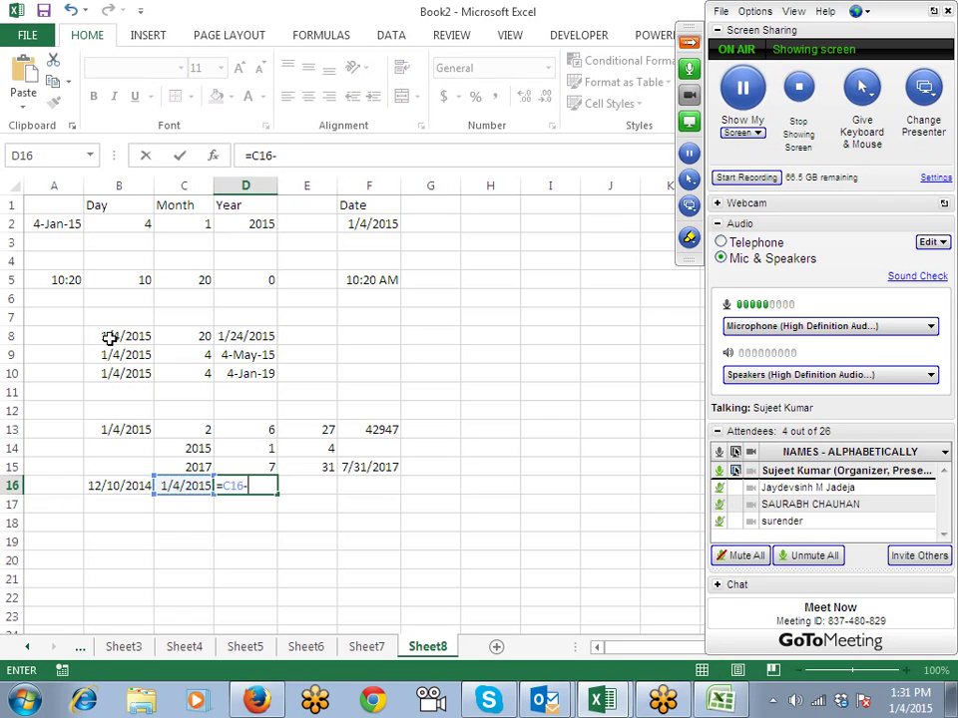
{"action": "key", "text": "Left"}
{"action": "key", "text": "Left"}
{"action": "key", "text": "Return"}
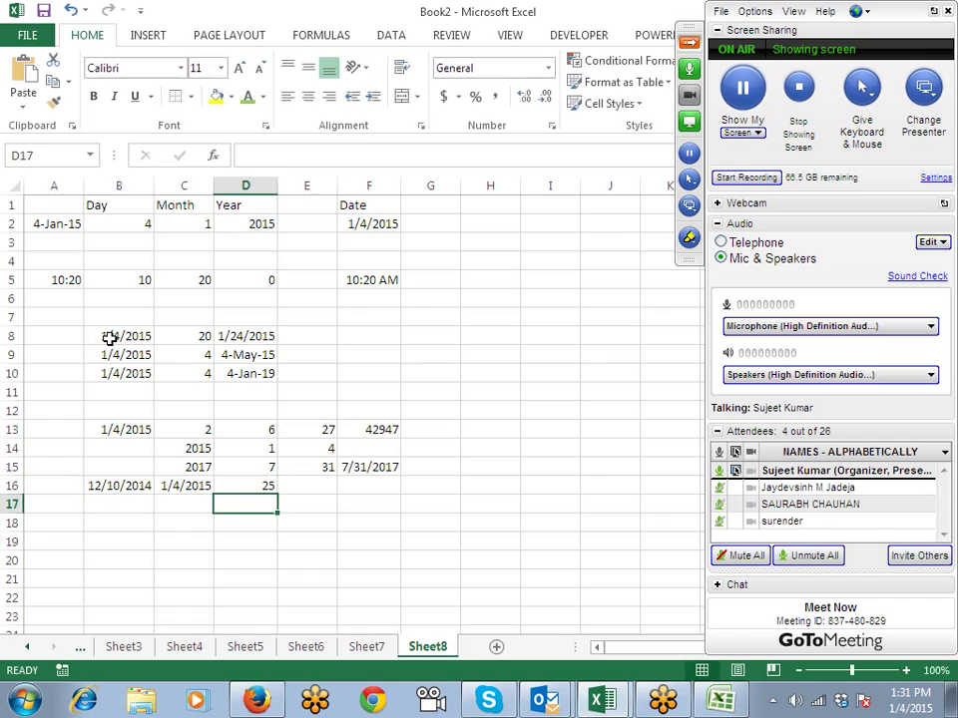
{"action": "key", "text": "Left"}
{"action": "key", "text": "Left"}
Step: Fill row 16's dates down into B17:C17 with Ctrl+D
{"action": "key", "text": "shift+Right"}
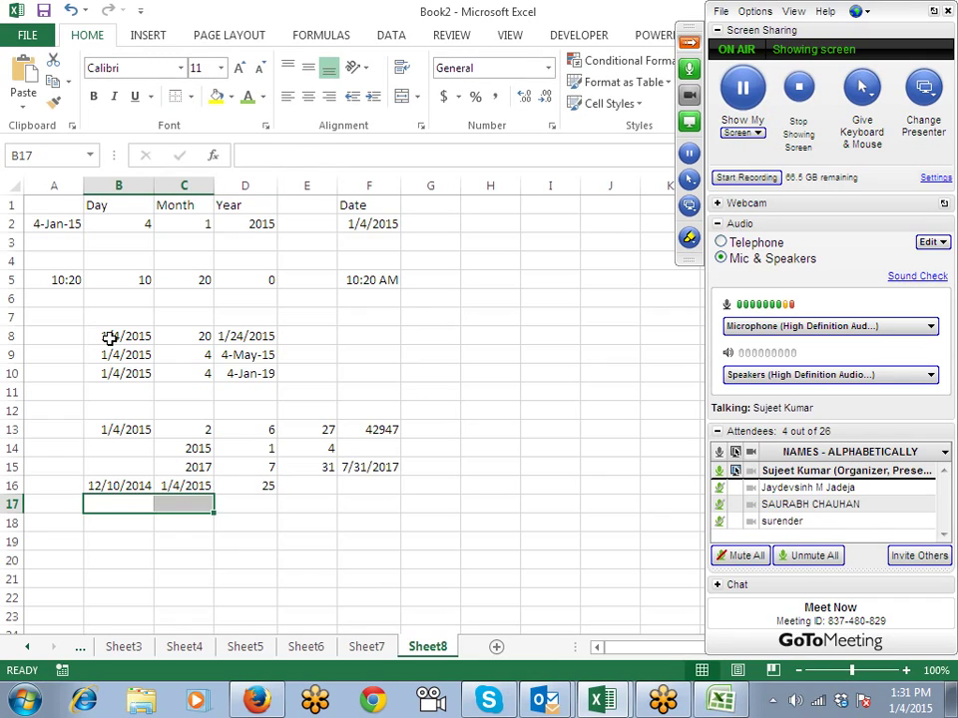
{"action": "key", "text": "ctrl+d"}
{"action": "key", "text": "Right"}
{"action": "key", "text": "Right"}
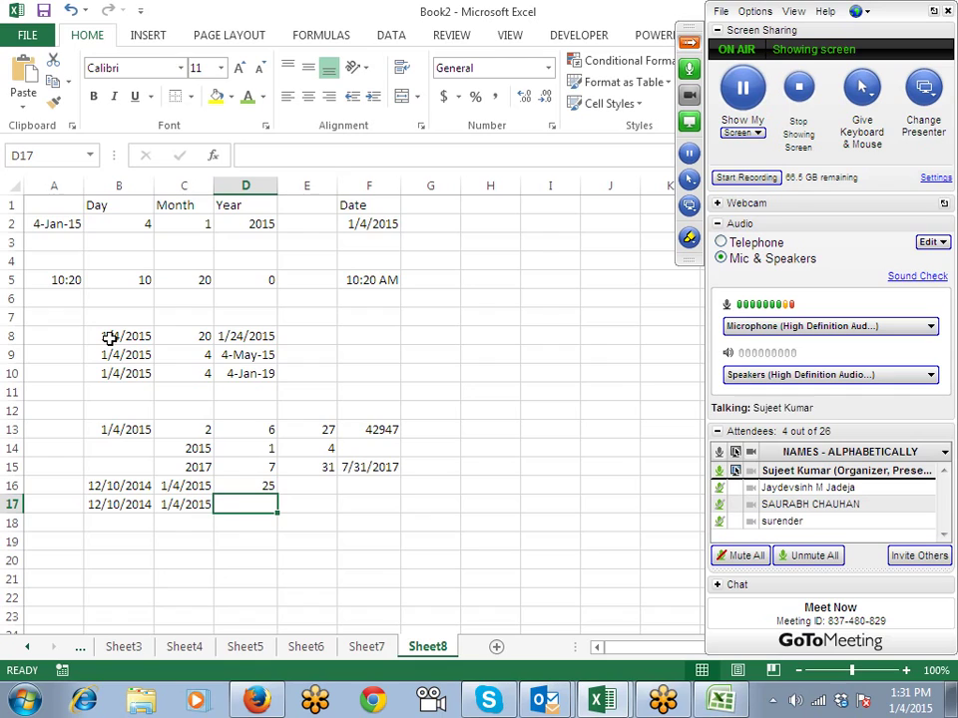
{"action": "type", "text": "="}
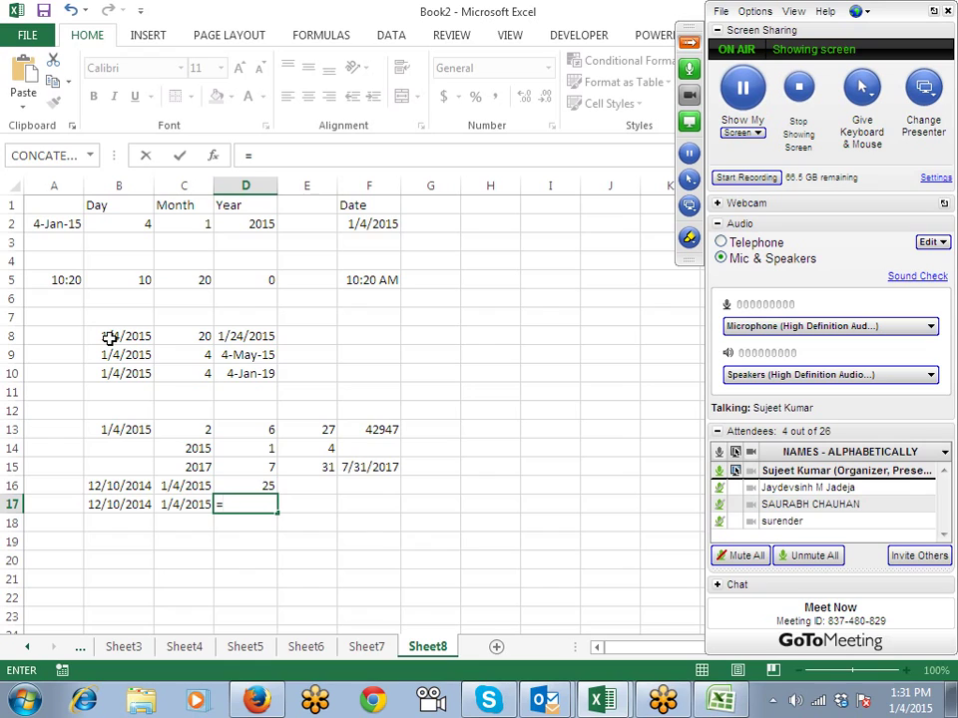
{"action": "type", "text": "net"}
Step: Complete =NETWORKDAYS(B17,C17,I10:I20) in D17 to count working days between the dates
{"action": "key", "text": "Tab"}
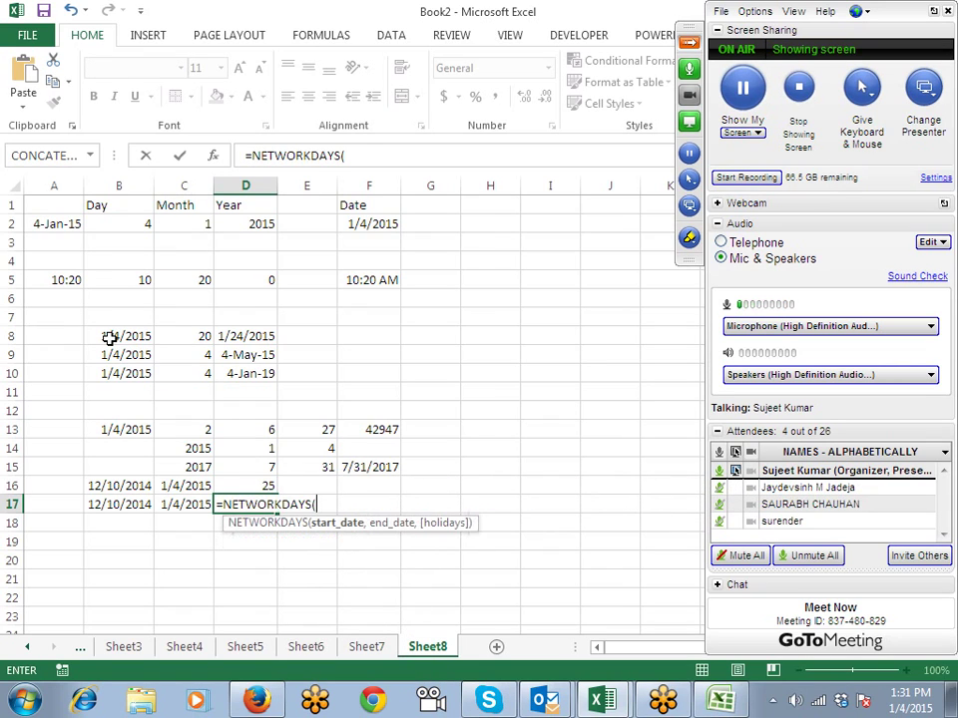
{"action": "key", "text": "Left"}
{"action": "key", "text": "Left"}
{"action": "type", "text": ","}
{"action": "key", "text": "Left"}
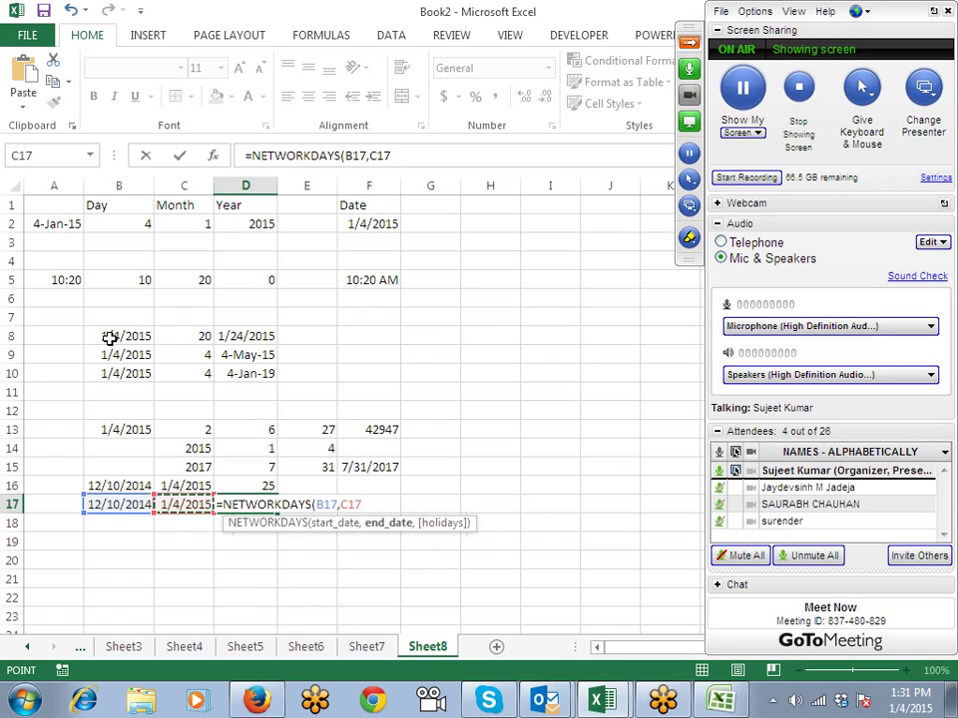
{"action": "type", "text": ","}
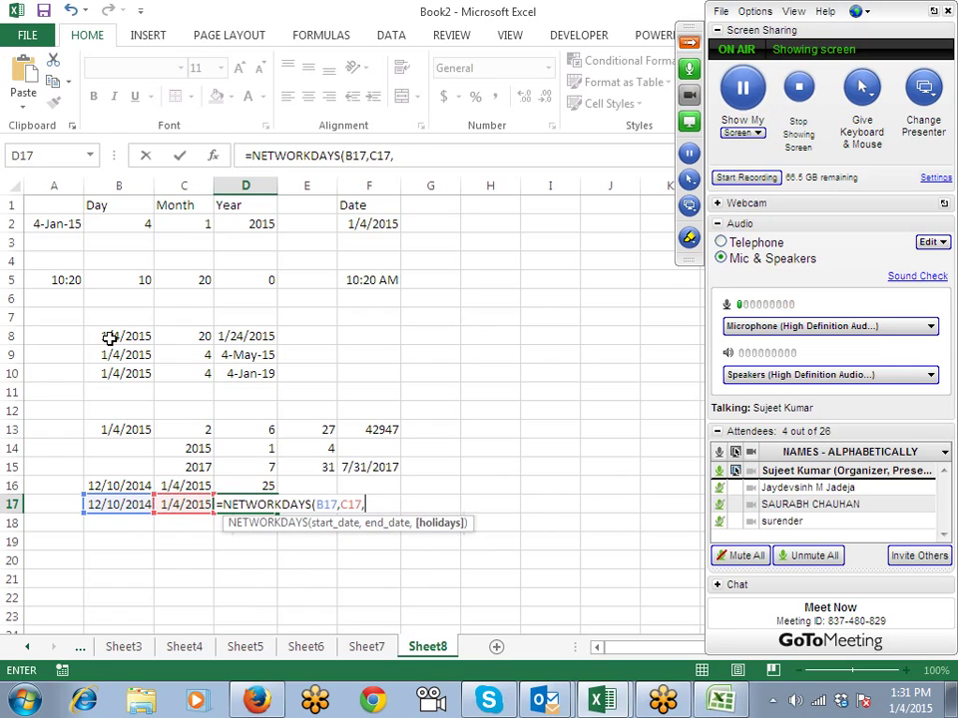
{"action": "key", "text": "Right"}
{"action": "key", "text": "Right"}
{"action": "key", "text": "Right"}
{"action": "key", "text": "Right"}
{"action": "key", "text": "Right"}
{"action": "key", "text": "Up"}
{"action": "key", "text": "Up"}
{"action": "key", "text": "Up"}
{"action": "key", "text": "Up"}
{"action": "key", "text": "Up"}
{"action": "key", "text": "Up"}
{"action": "key", "text": "Up"}
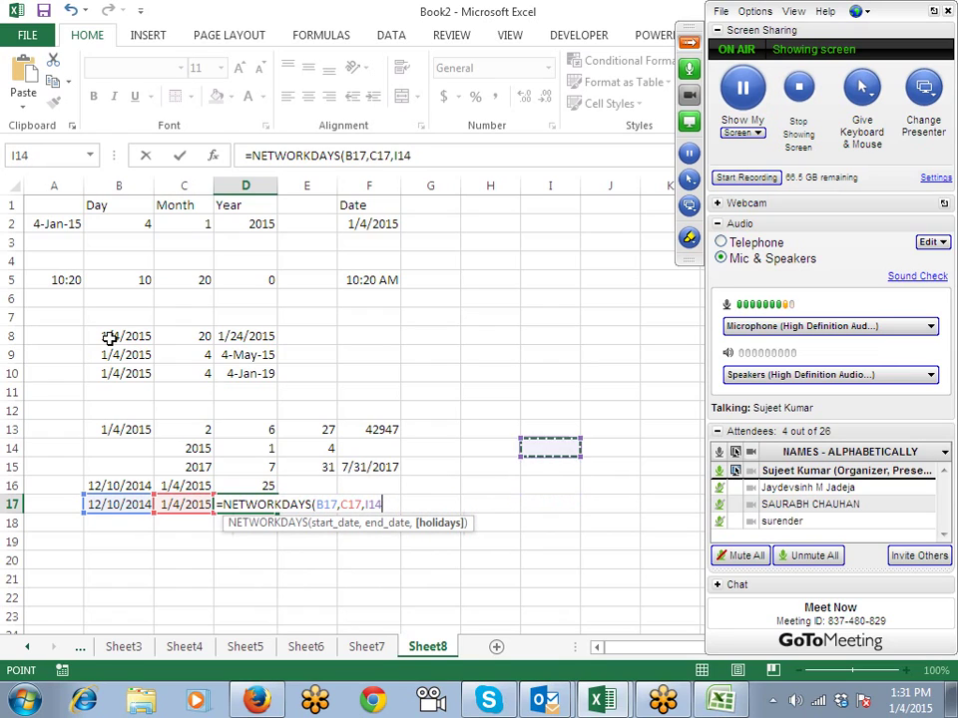
{"action": "key", "text": "shift+Down"}
{"action": "key", "text": "shift+Down"}
{"action": "key", "text": "shift+Down"}
{"action": "key", "text": "shift+Down"}
{"action": "key", "text": "shift+Down"}
{"action": "key", "text": "shift+Down"}
{"action": "key", "text": "shift+Down"}
{"action": "key", "text": "shift+Down"}
{"action": "key", "text": "shift+Down"}
{"action": "key", "text": "shift+Down"}
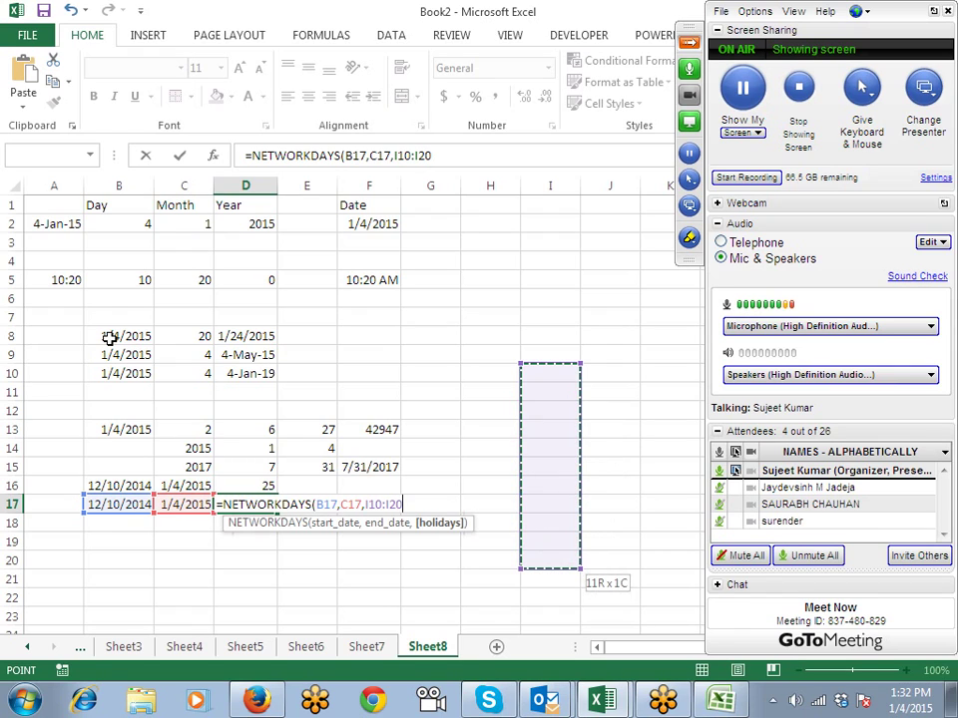
{"action": "key", "text": "Return"}
{"action": "key", "text": "Up"}
Step: Enter the 1/1 holiday in I15, clearing the misplaced entry from H17, so D17 shows 17
{"action": "key", "text": "Right"}
{"action": "key", "text": "Right"}
{"action": "key", "text": "Right"}
{"action": "key", "text": "Right"}
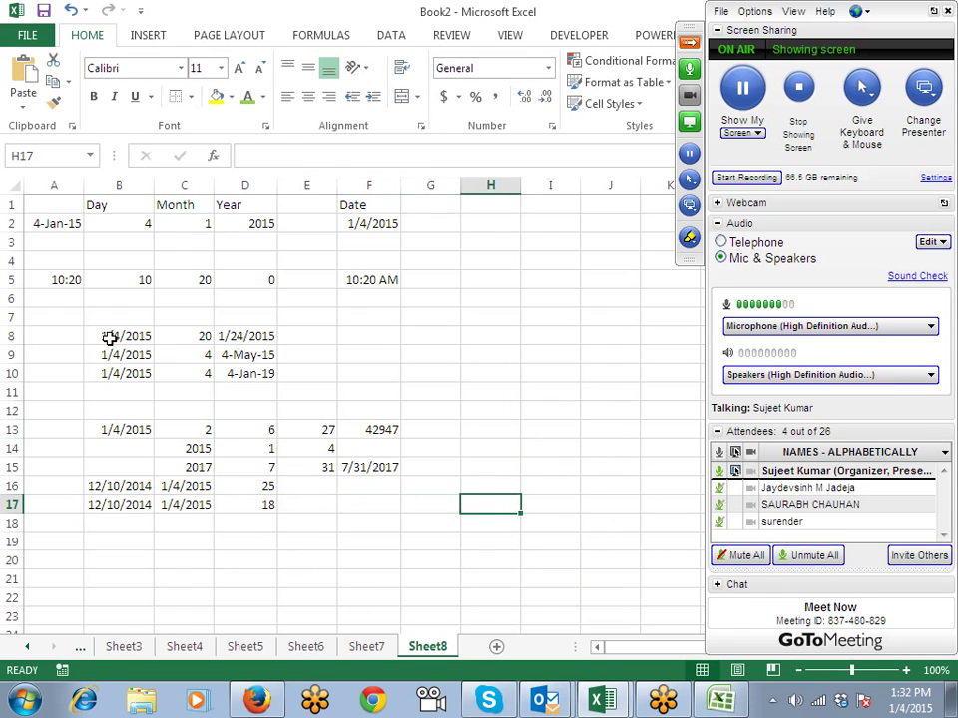
{"action": "type", "text": "1-Jan"}
{"action": "key", "text": "Return"}
{"action": "key", "text": "Up"}
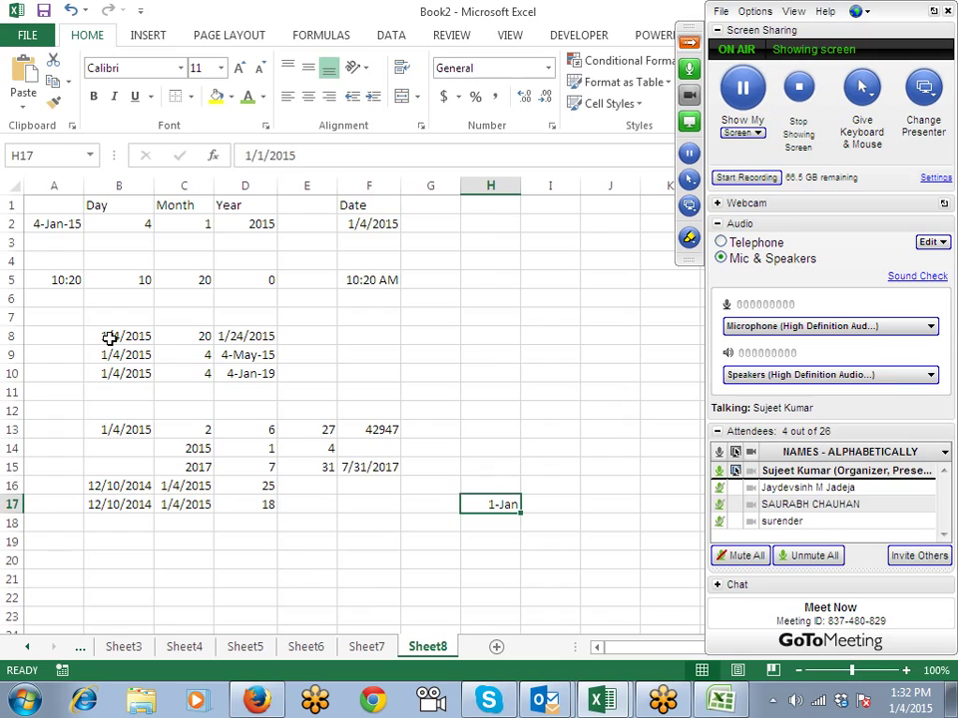
{"action": "key", "text": "Left"}
{"action": "key", "text": "Left"}
{"action": "key", "text": "Left"}
{"action": "key", "text": "Left"}
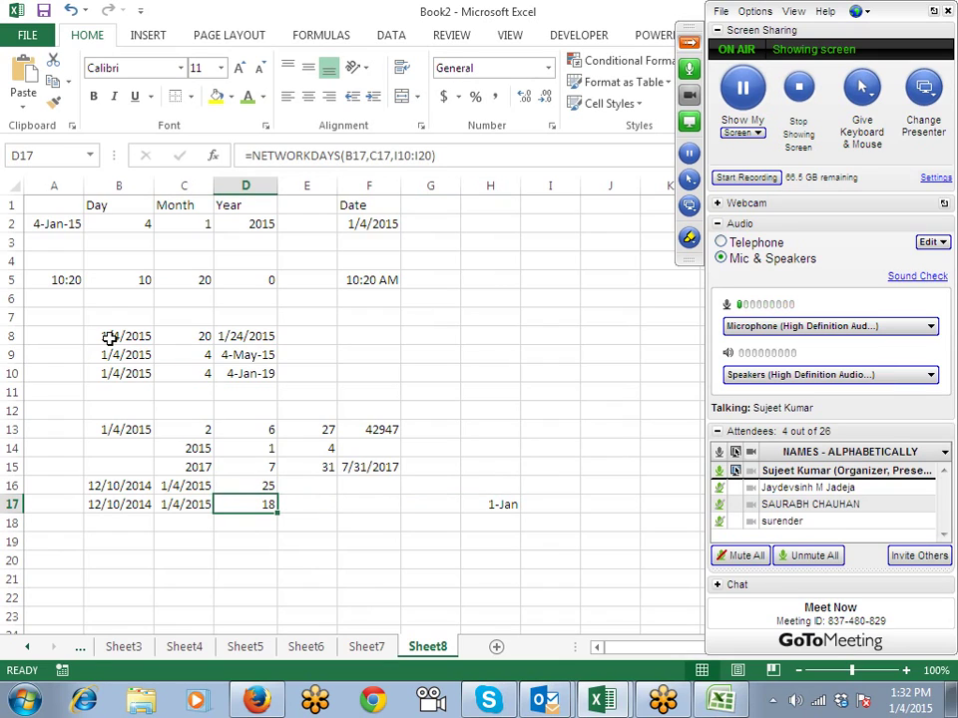
{"action": "key", "text": "Right"}
{"action": "key", "text": "Right"}
{"action": "key", "text": "Right"}
{"action": "key", "text": "Right"}
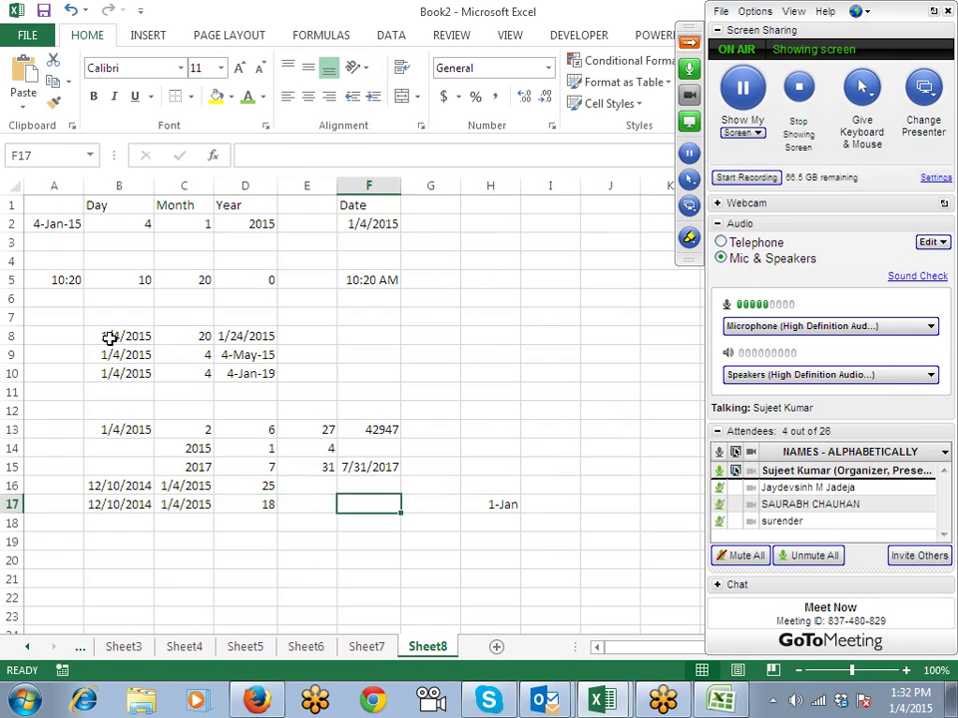
{"action": "key", "text": "Delete"}
{"action": "key", "text": "Right"}
{"action": "key", "text": "Up"}
{"action": "key", "text": "Up"}
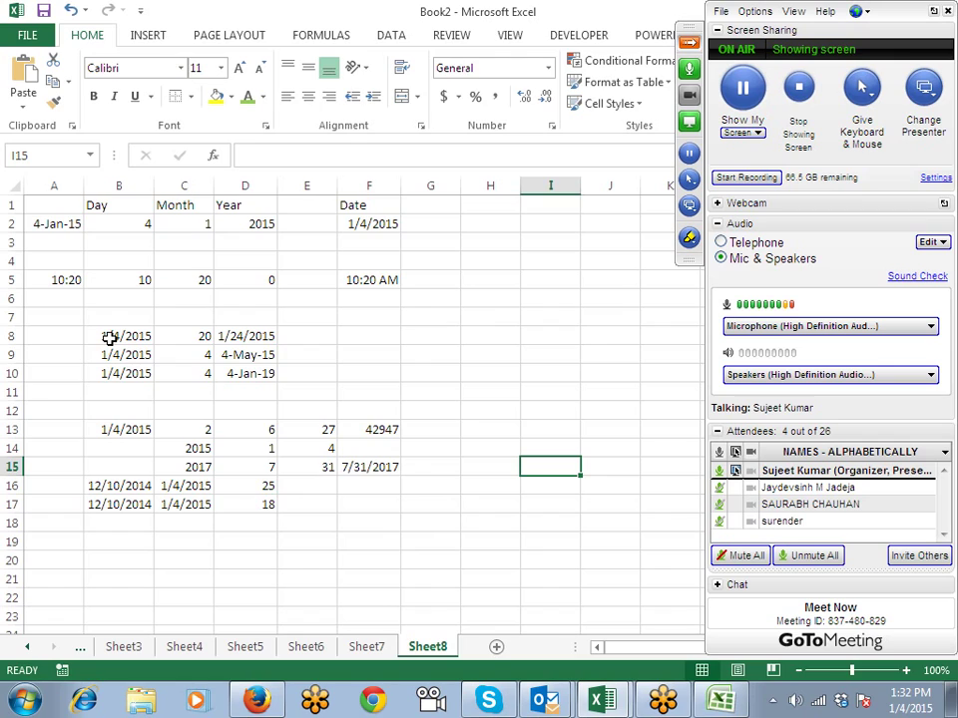
{"action": "type", "text": "1/1"}
{"action": "key", "text": "Return"}
{"action": "key", "text": "Up"}
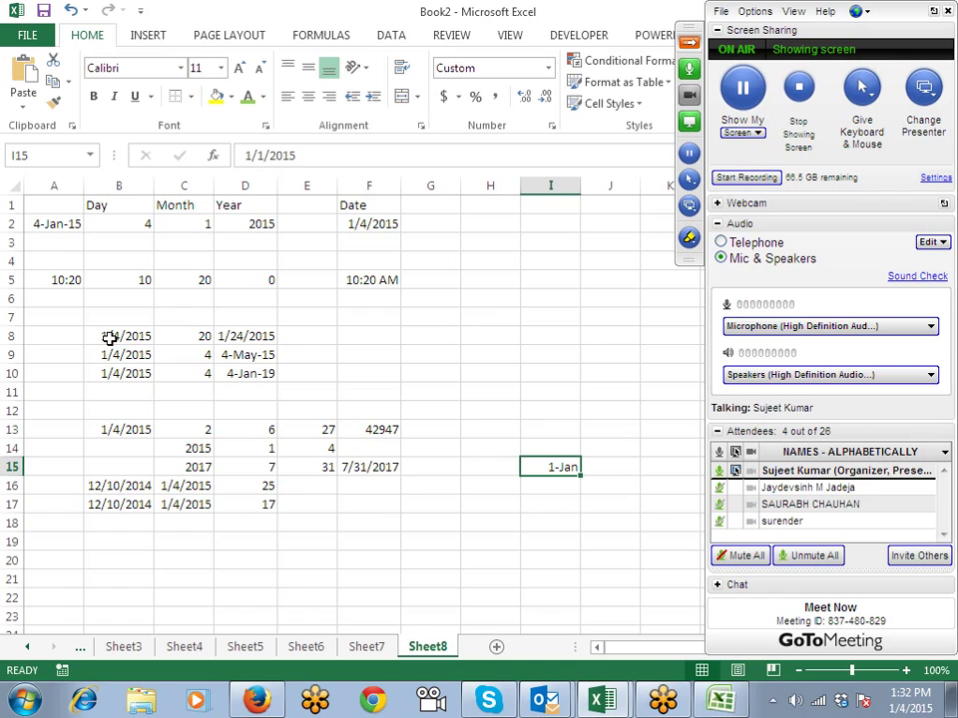
Step: Copy the dates from row 17 into B18:C18 with Ctrl+D
{"action": "key", "text": "Left"}
{"action": "key", "text": "Left"}
{"action": "key", "text": "Left"}
{"action": "key", "text": "Left"}
{"action": "key", "text": "Down"}
{"action": "key", "text": "Down"}
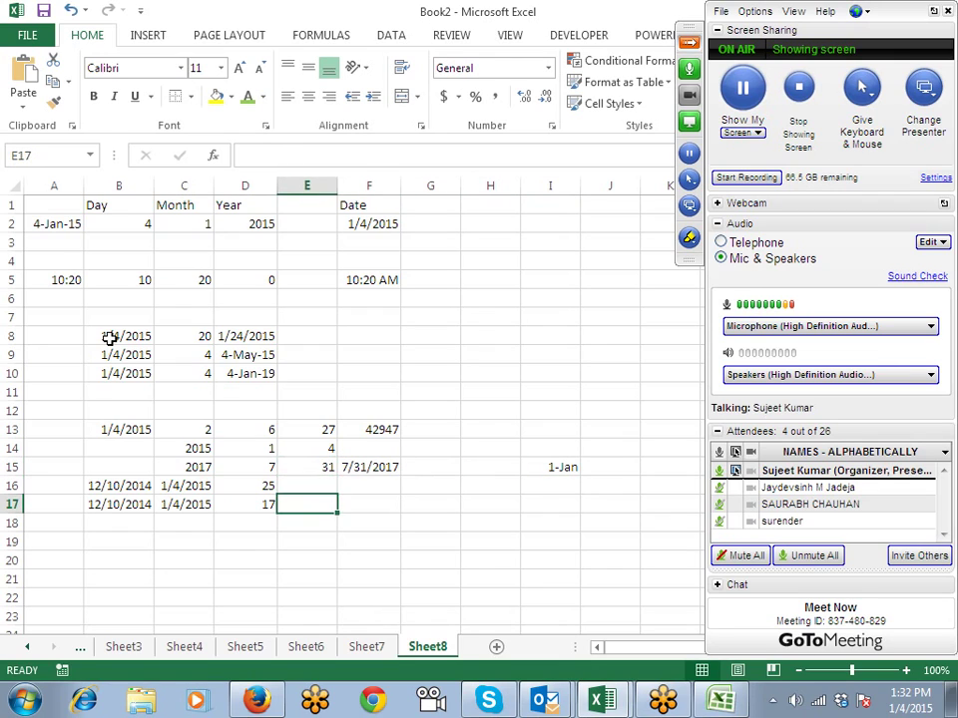
{"action": "key", "text": "Left"}
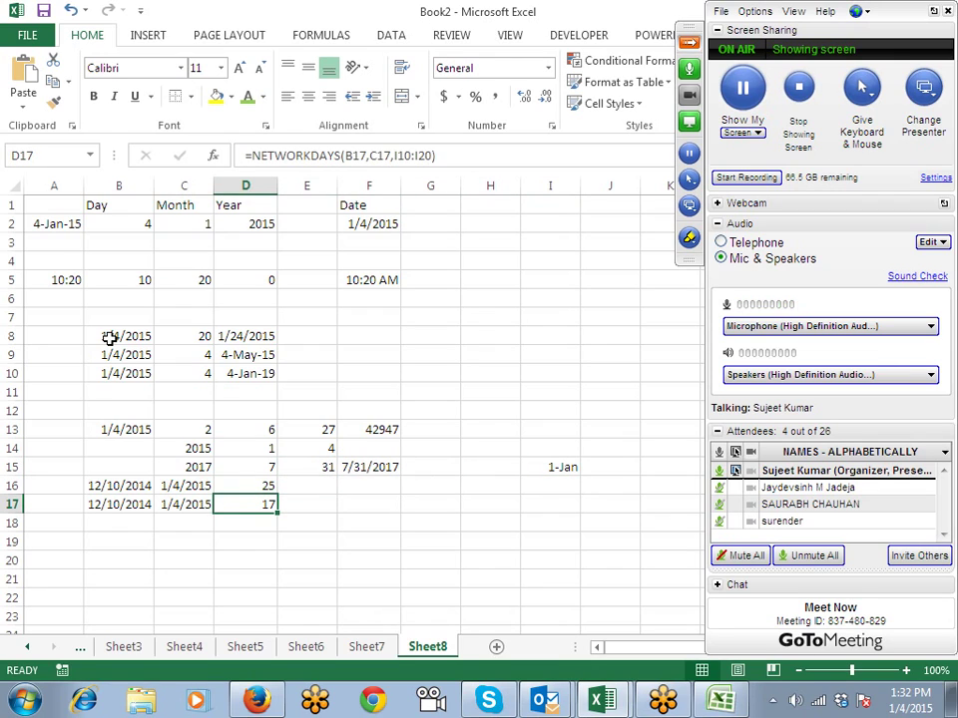
{"action": "key", "text": "Left"}
{"action": "key", "text": "Left"}
{"action": "key", "text": "shift+Right"}
{"action": "key", "text": "shift+Down"}
{"action": "key", "text": "ctrl+d"}
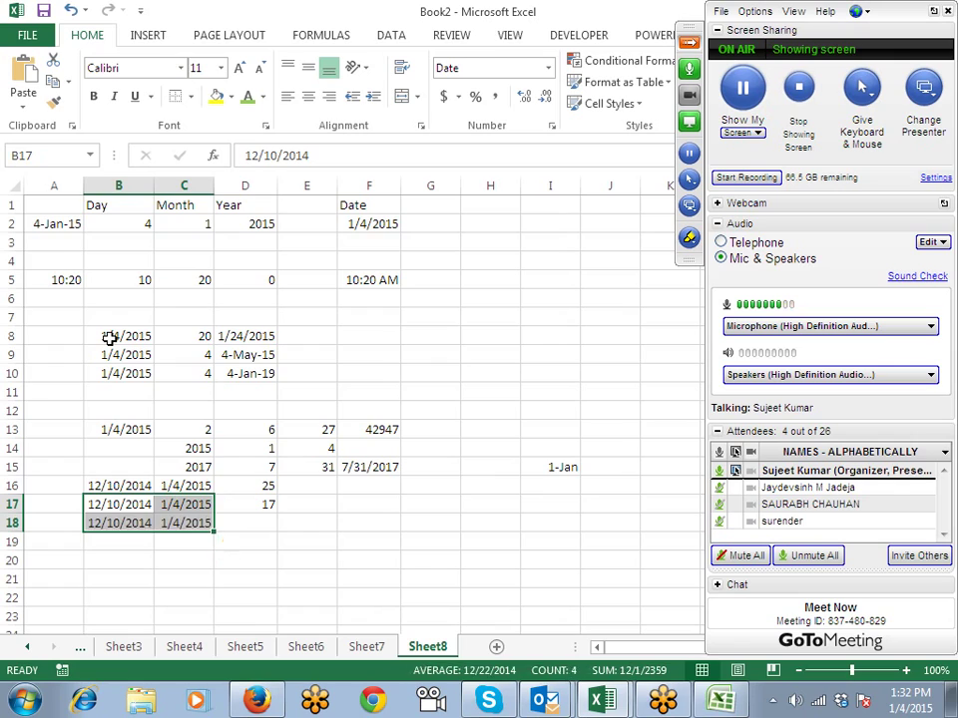
{"action": "key", "text": "Down"}
{"action": "key", "text": "Right"}
{"action": "key", "text": "Right"}
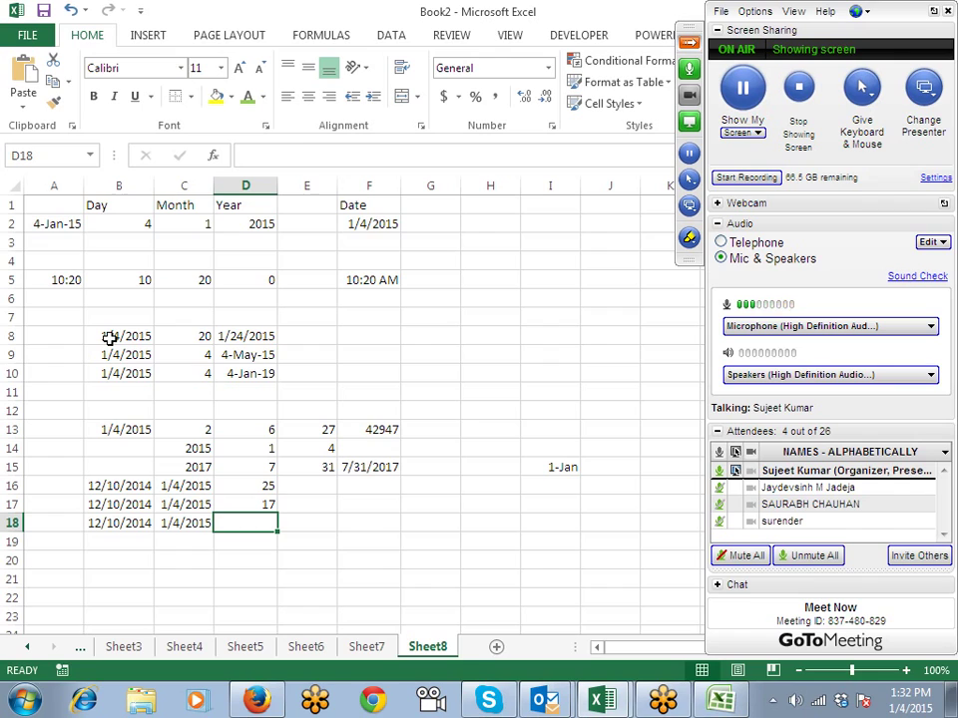
Step: Start a NETWORKDAYS.INTL formula in D18 with start date B18 and end date C18
{"action": "type", "text": "=ne"}
{"action": "type", "text": "t"}
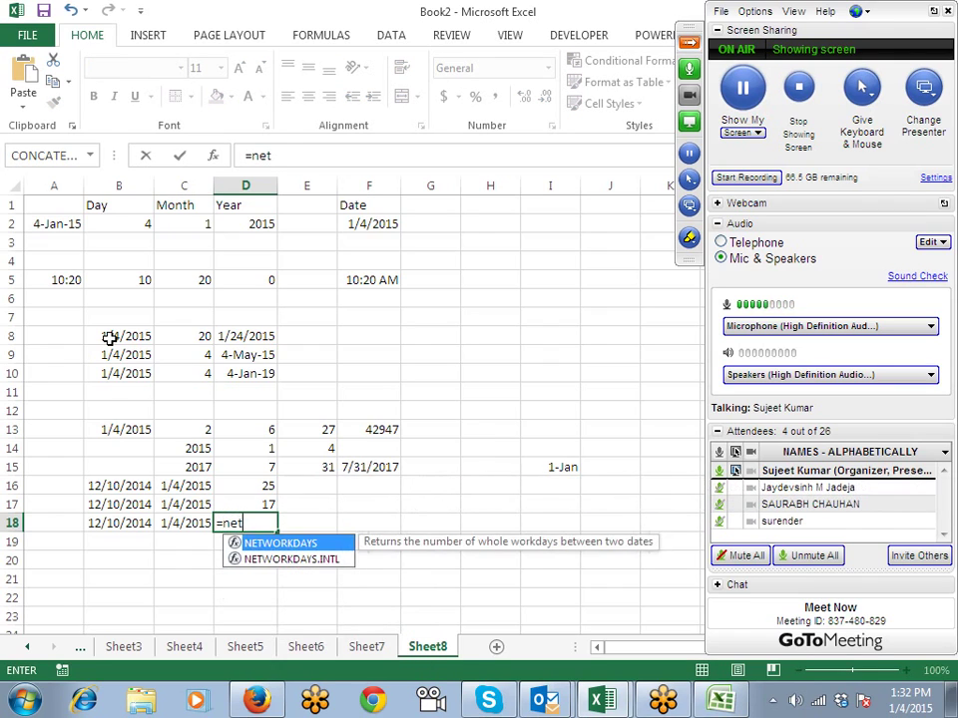
{"action": "key", "text": "Down"}
{"action": "key", "text": "Tab"}
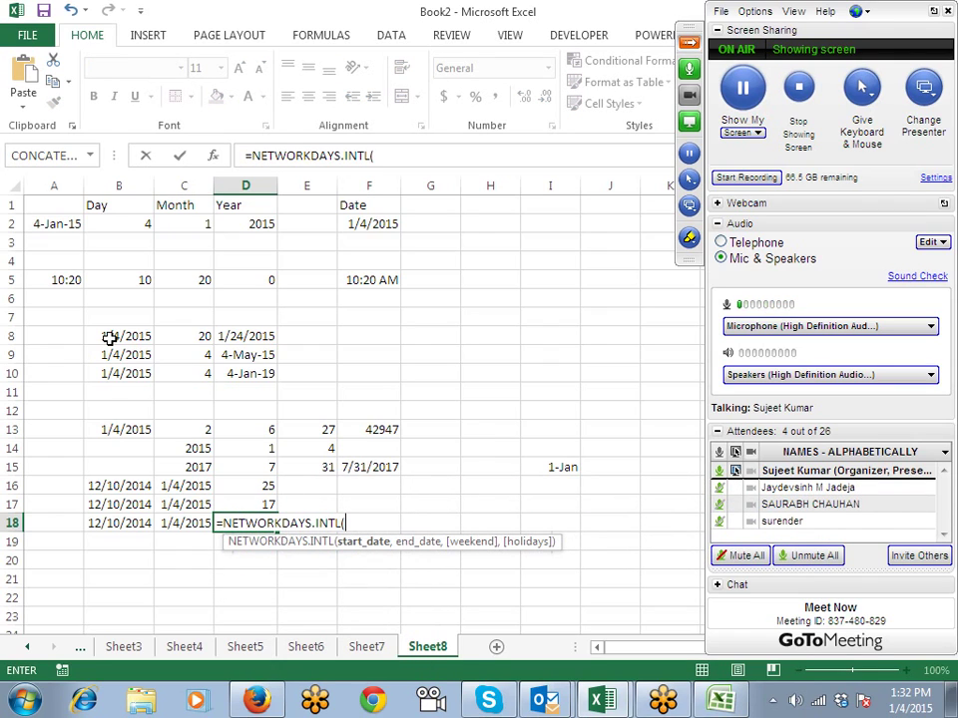
{"action": "key", "text": "Left"}
{"action": "key", "text": "Left"}
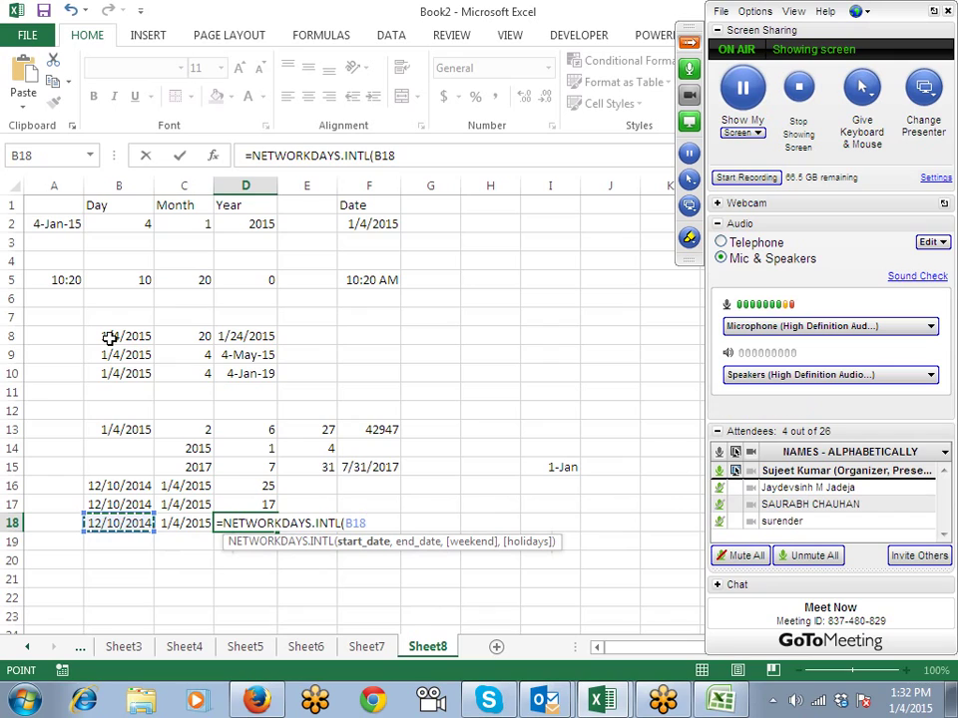
{"action": "type", "text": ","}
{"action": "key", "text": "Left"}
{"action": "type", "text": ","}
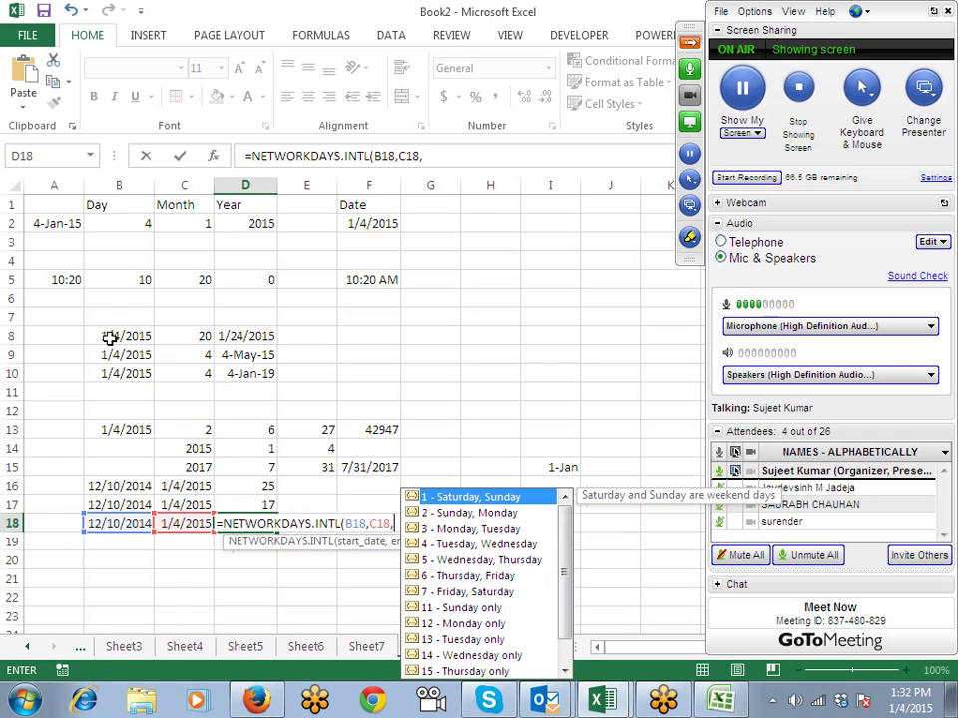
Step: Finish it with weekend code 11 (Sunday only) and holidays I10:I18, returning 21 working days
{"action": "key", "text": "Down"}
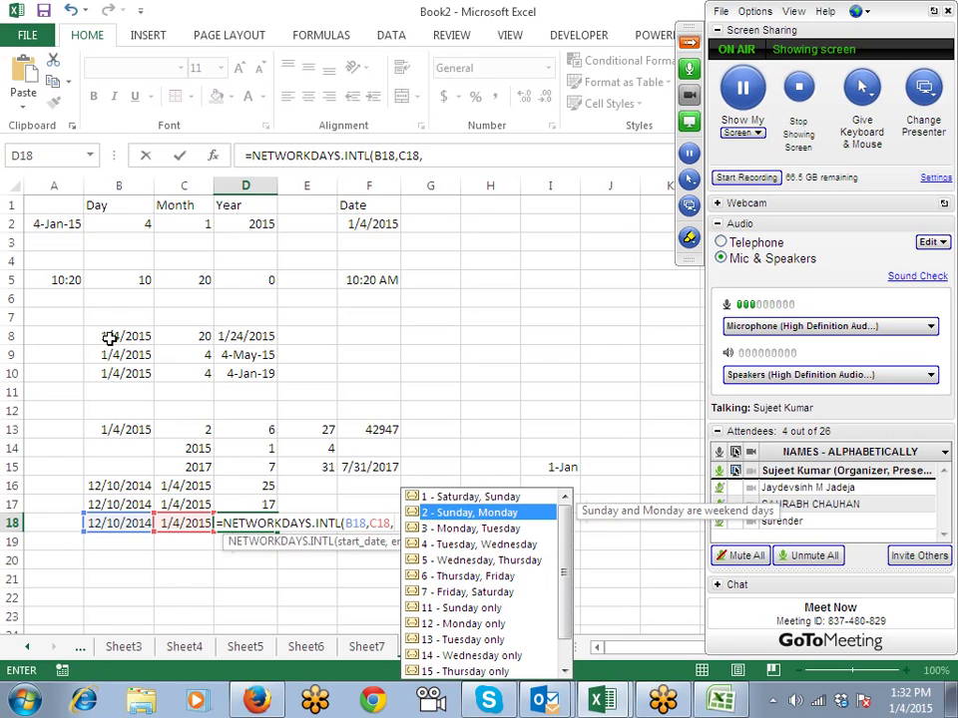
{"action": "key", "text": "Down"}
{"action": "key", "text": "Down"}
{"action": "key", "text": "Down"}
{"action": "key", "text": "Down"}
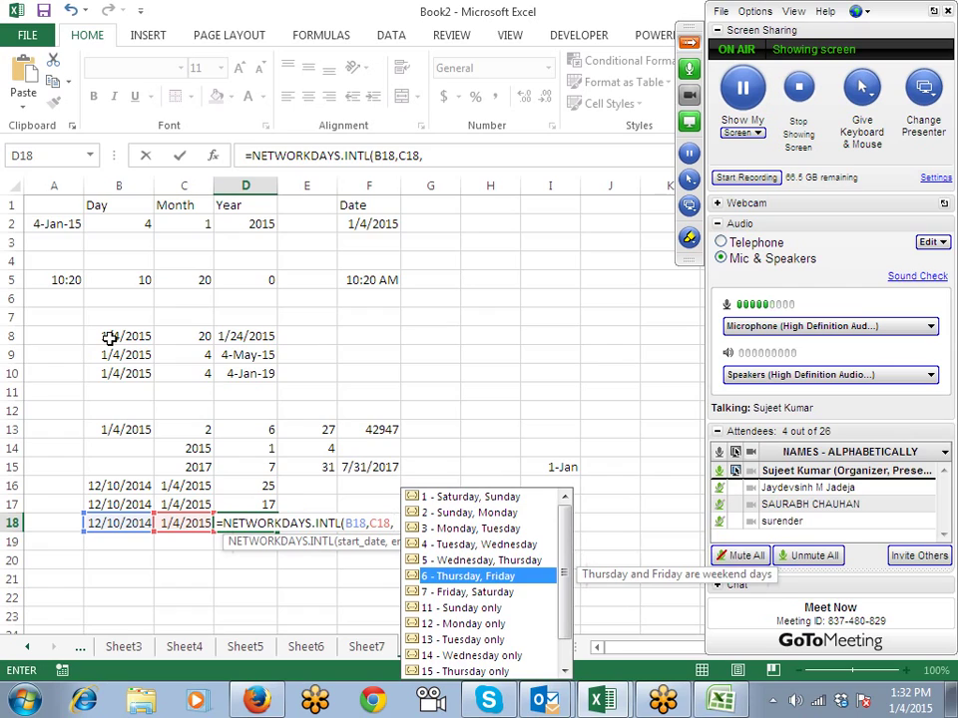
{"action": "key", "text": "Down"}
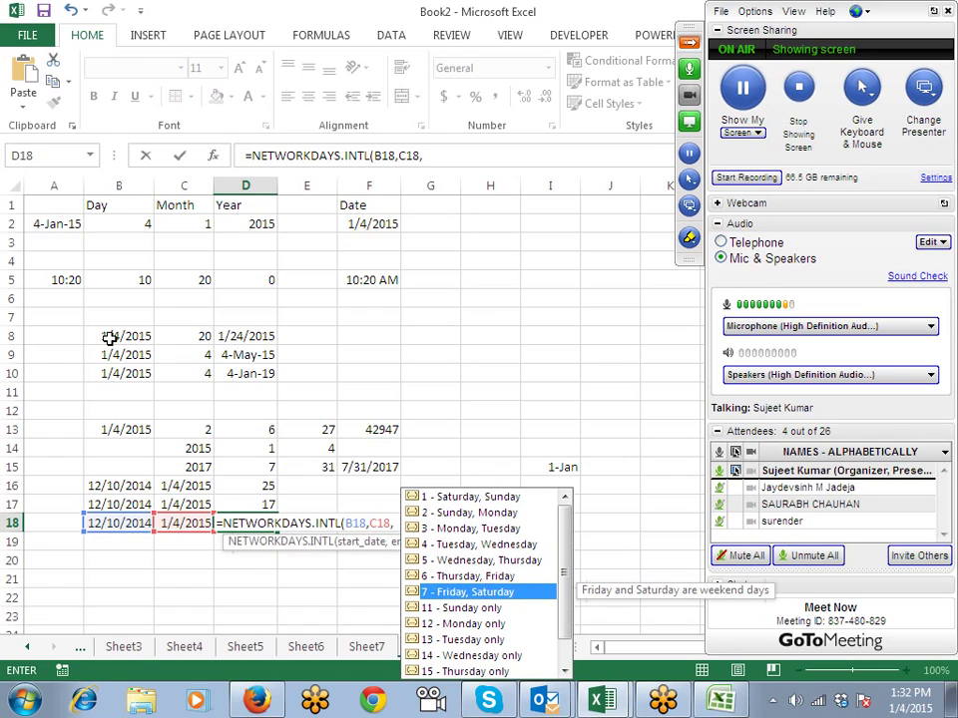
{"action": "key", "text": "Down"}
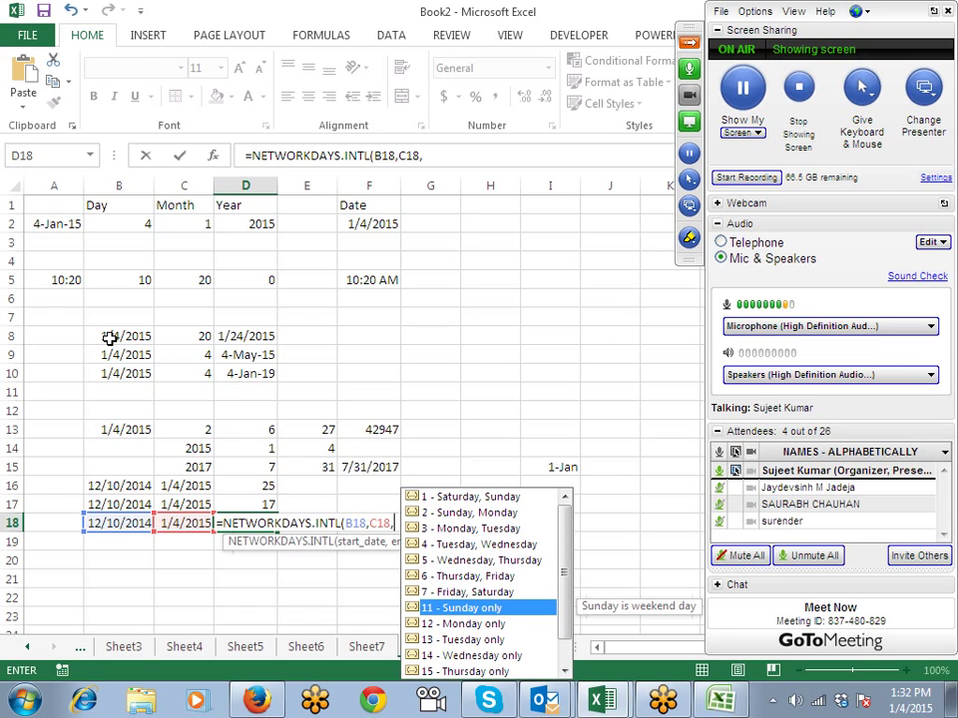
{"action": "key", "text": "Tab"}
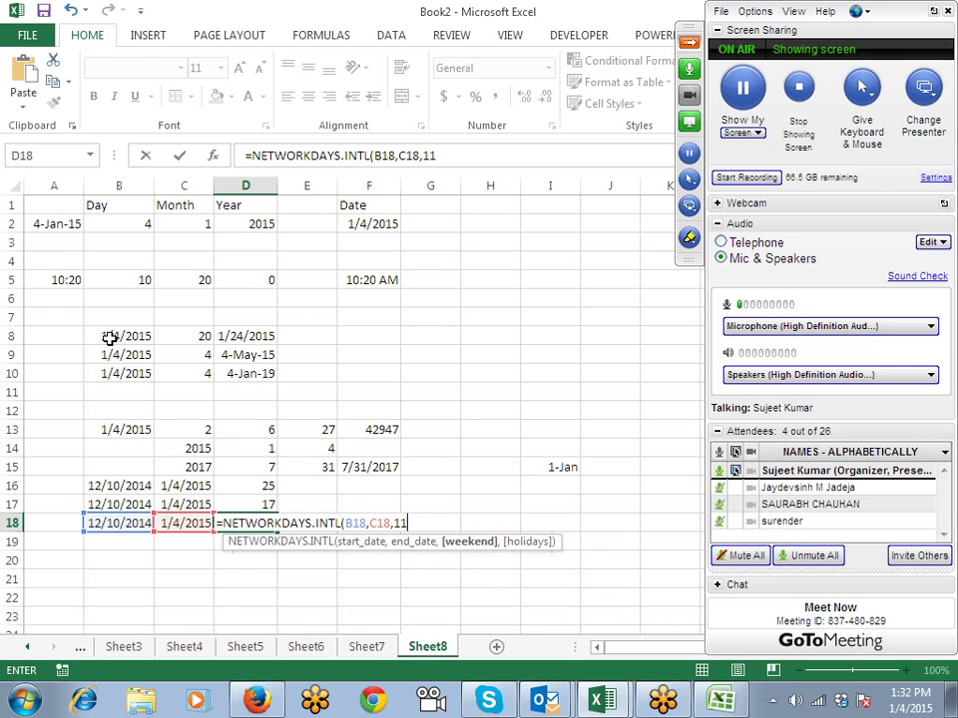
{"action": "type", "text": ","}
{"action": "key", "text": "Right"}
{"action": "key", "text": "Right"}
{"action": "key", "text": "Right"}
{"action": "key", "text": "Right"}
{"action": "key", "text": "Right"}
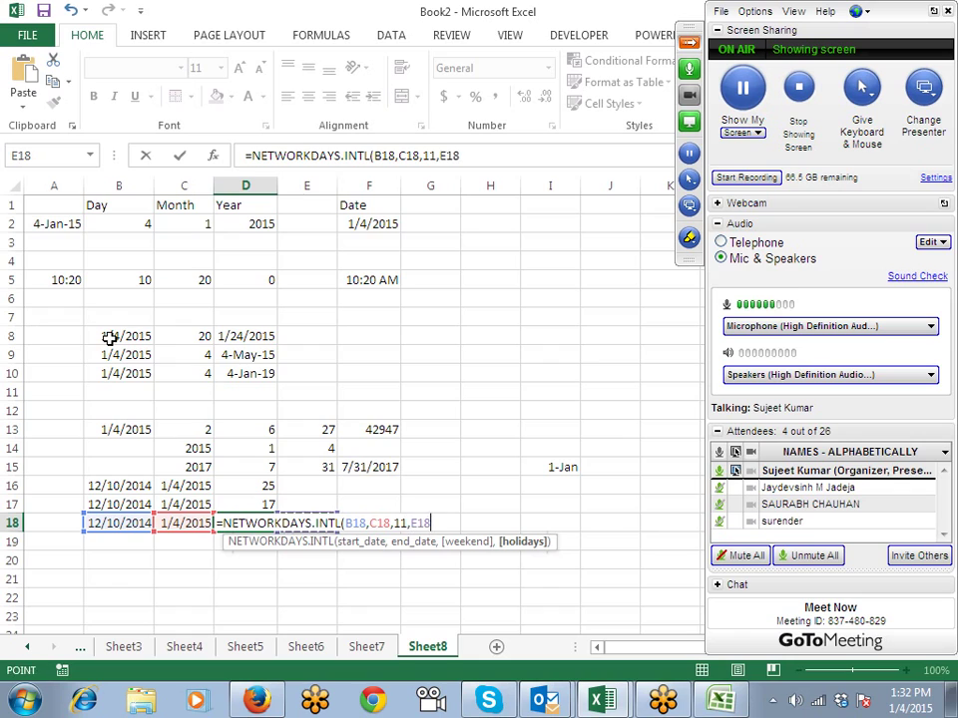
{"action": "key", "text": "shift+Up"}
{"action": "key", "text": "shift+Up"}
{"action": "key", "text": "shift+Up"}
{"action": "key", "text": "shift+Up"}
{"action": "key", "text": "shift+Up"}
{"action": "key", "text": "shift+Up"}
{"action": "key", "text": "shift+Up"}
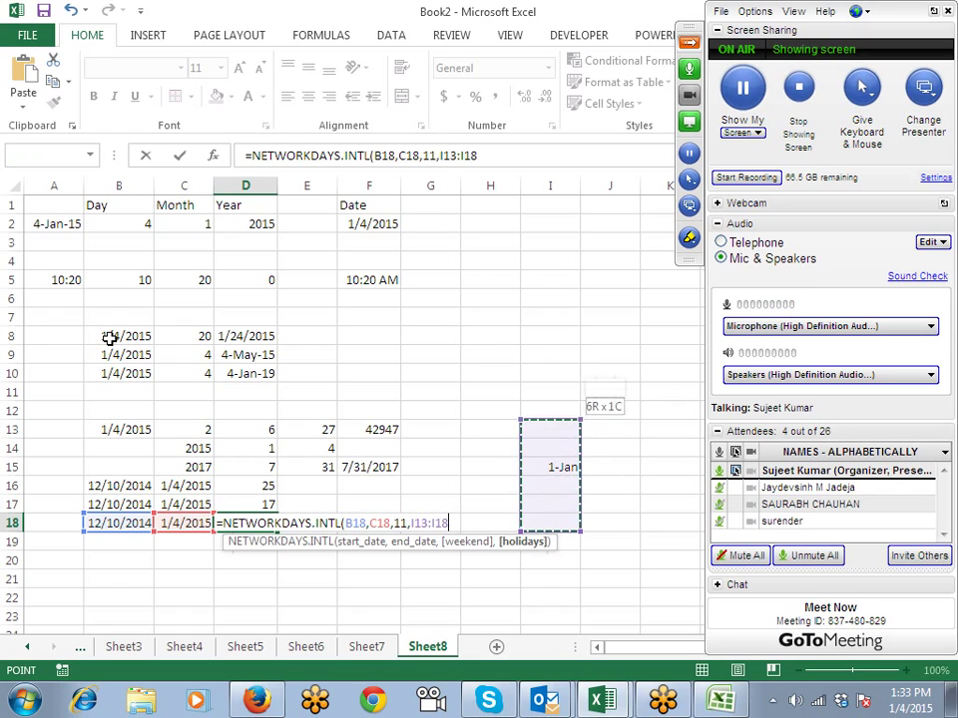
{"action": "key", "text": "Return"}
{"action": "key", "text": "Up"}
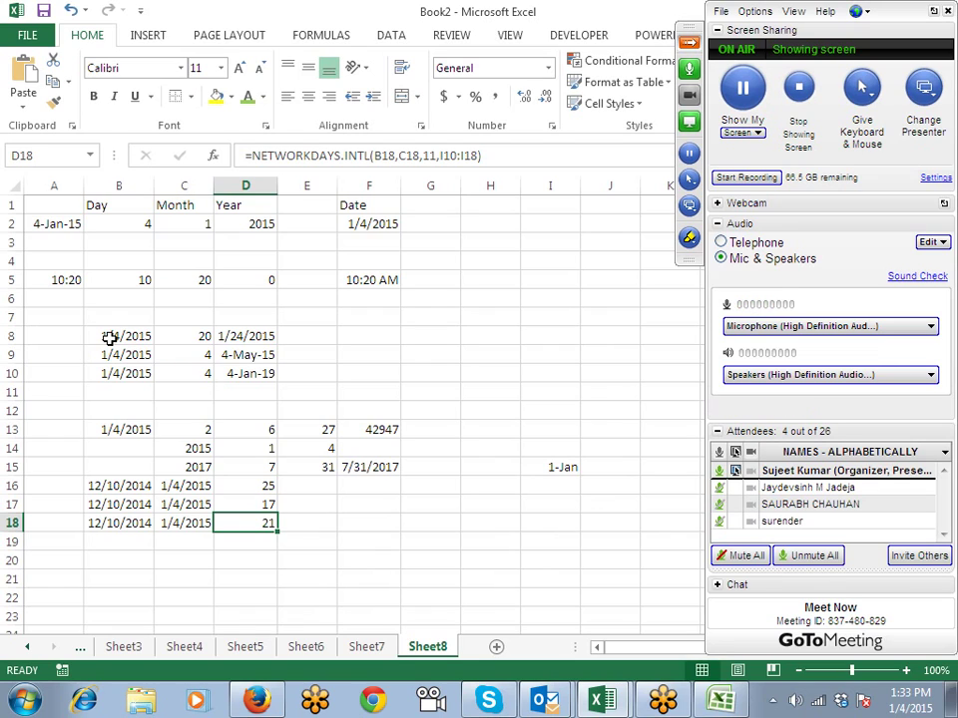
{"action": "key", "text": "Left"}
{"action": "key", "text": "Left"}
{"action": "key", "text": "Down"}
{"action": "key", "text": "Down"}
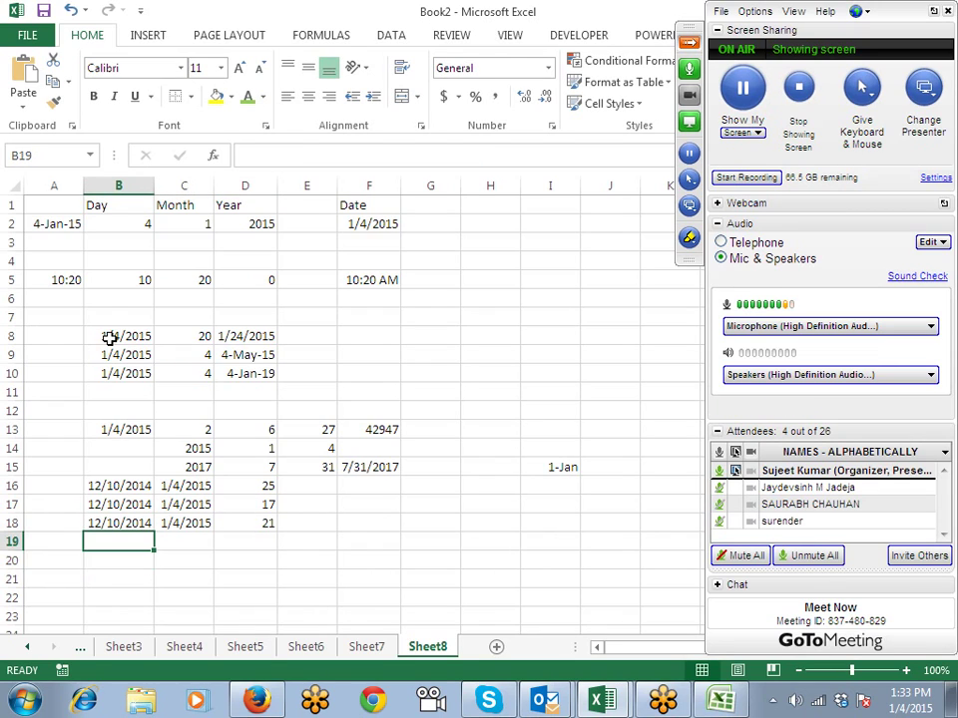
Step: Insert today's date 1/4/2015 into B20 with Ctrl+;
{"action": "key", "text": "ctrl+semicolon"}
{"action": "key", "text": "Return"}
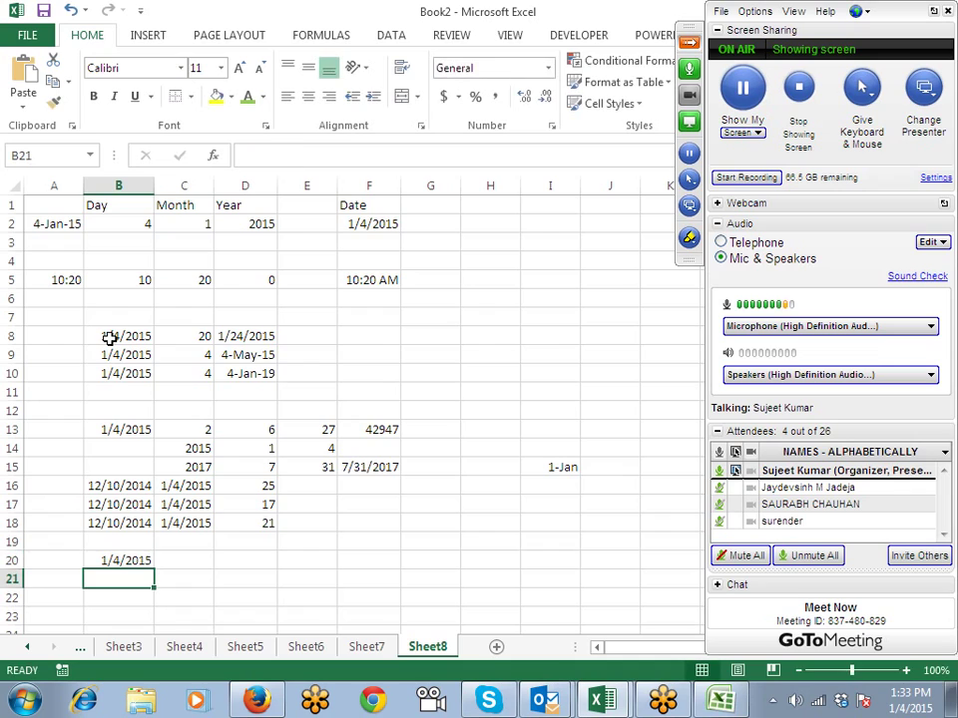
{"action": "key", "text": "Up"}
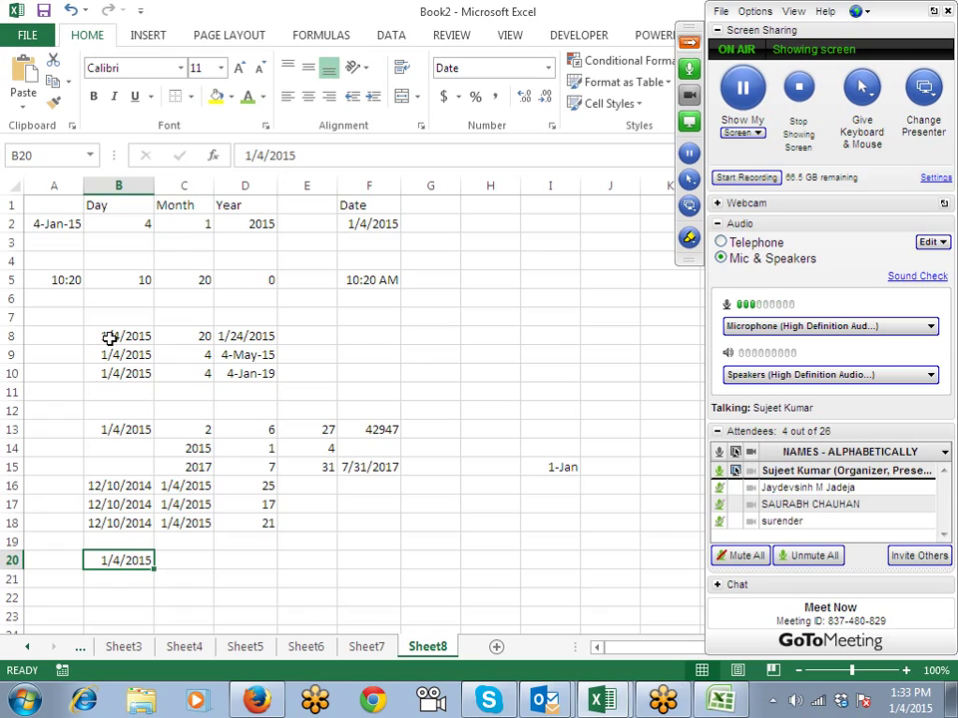
Step: Enter 10 in C20 and format it as a plain General number
{"action": "key", "text": "Right"}
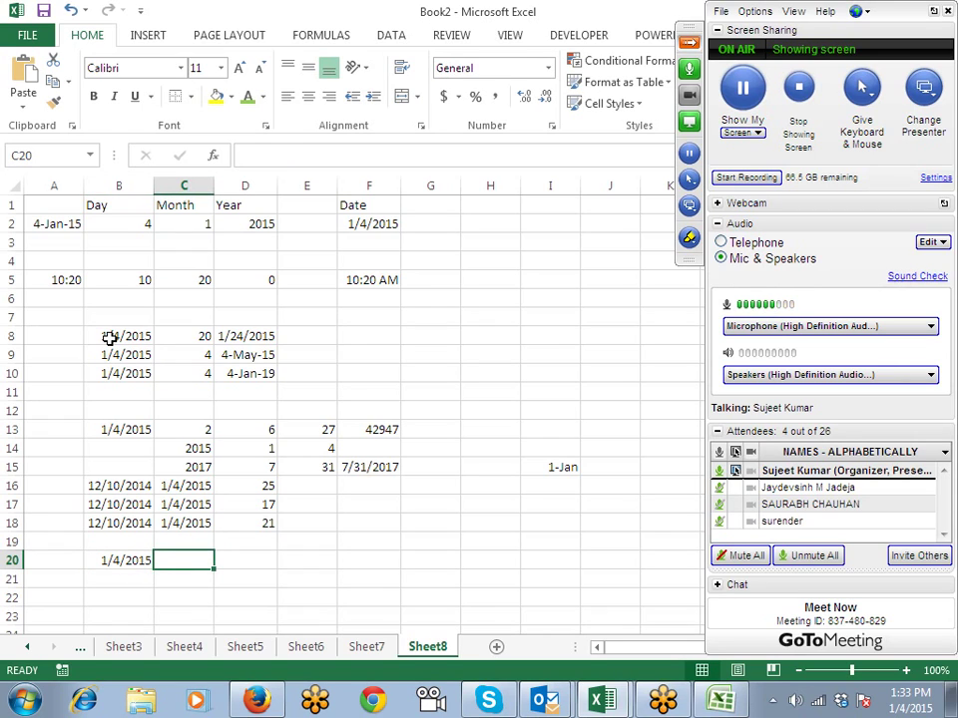
{"action": "type", "text": "7"}
{"action": "key", "text": "BackSpace"}
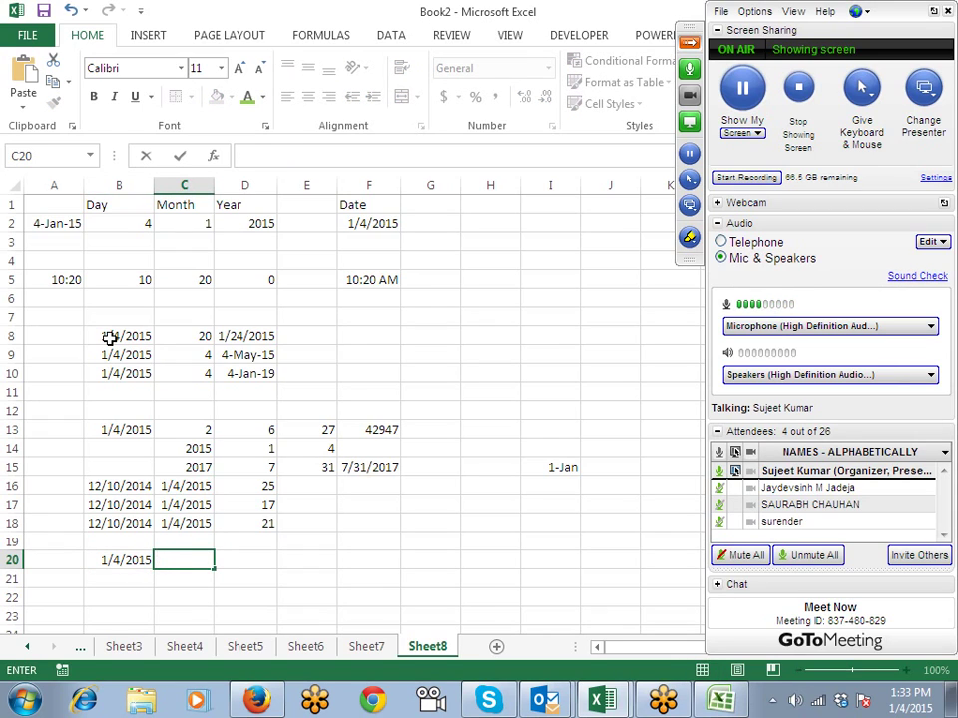
{"action": "type", "text": "10"}
{"action": "key", "text": "Right"}
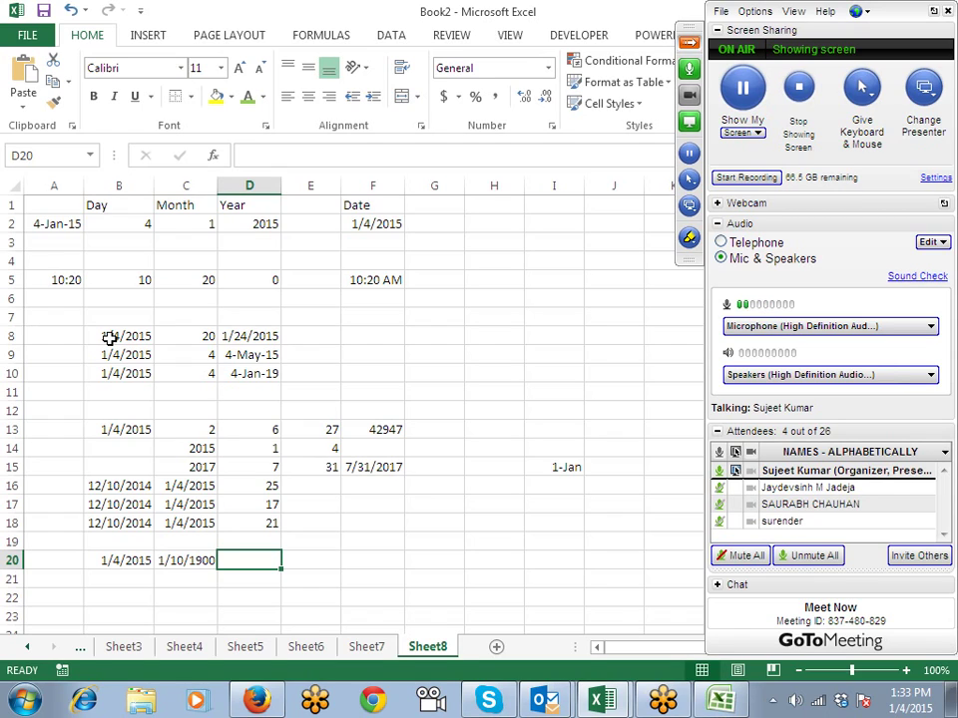
{"action": "key", "text": "Left"}
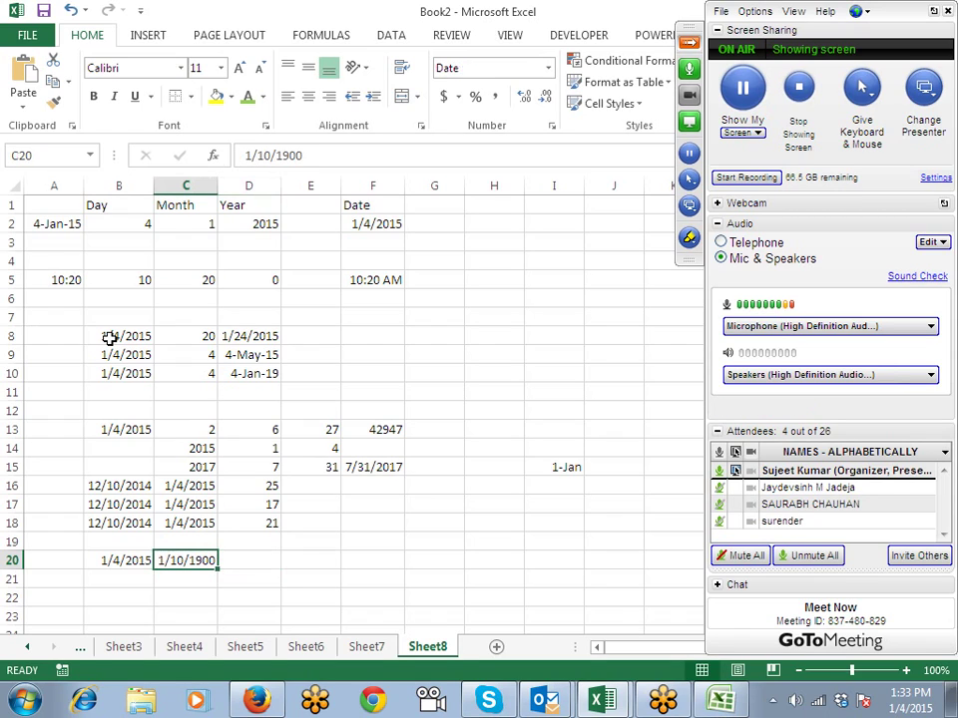
{"action": "key", "text": "ctrl+shift+asciitilde"}
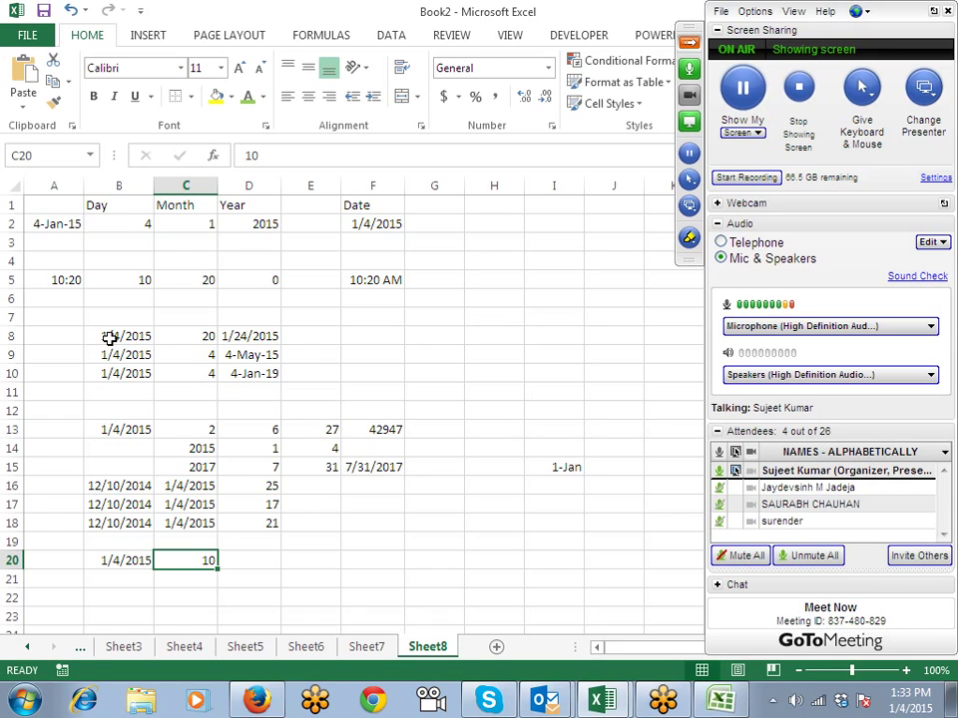
{"action": "key", "text": "Right"}
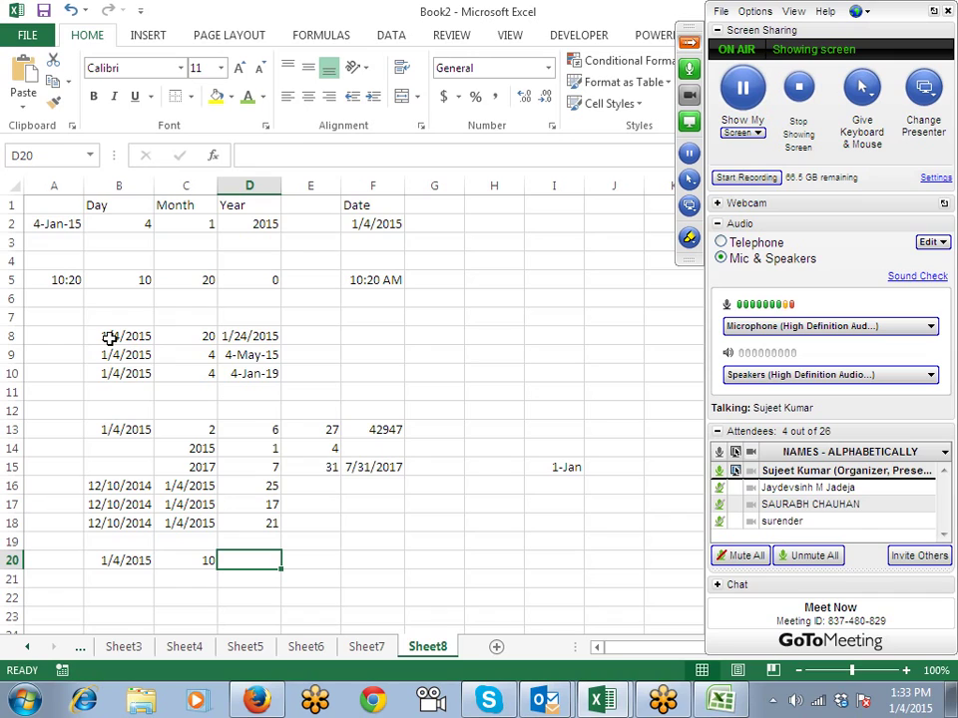
{"action": "type", "text": "=wor"}
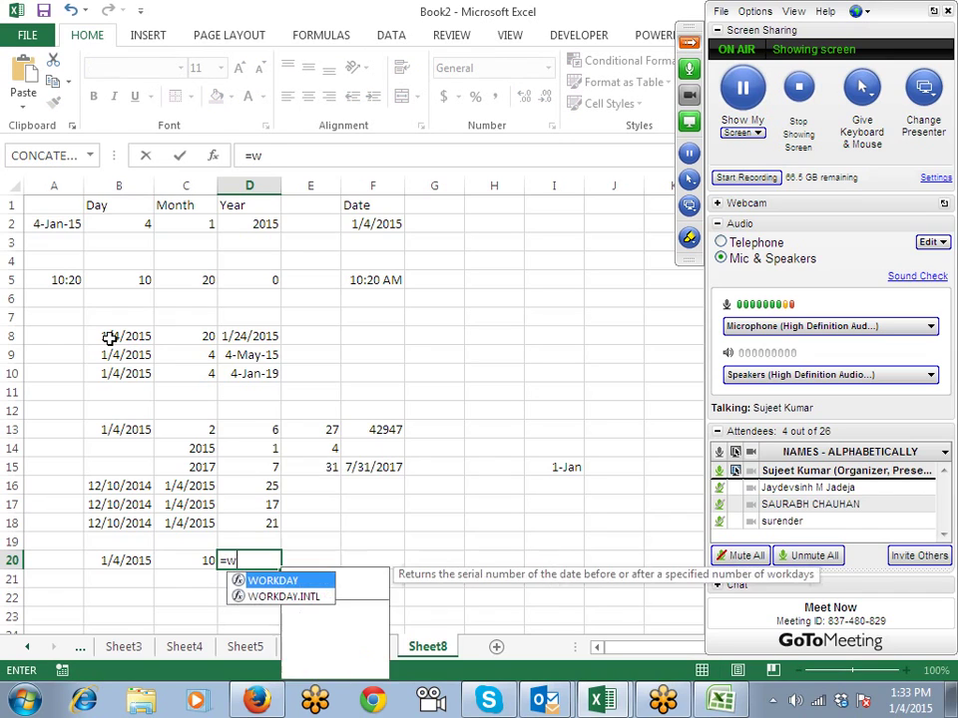
Step: Enter =WORKDAY(B20,C20,I12:I20) in D20 to add ten working days, skipping the holidays
{"action": "key", "text": "Tab"}
{"action": "key", "text": "Left"}
{"action": "key", "text": "Left"}
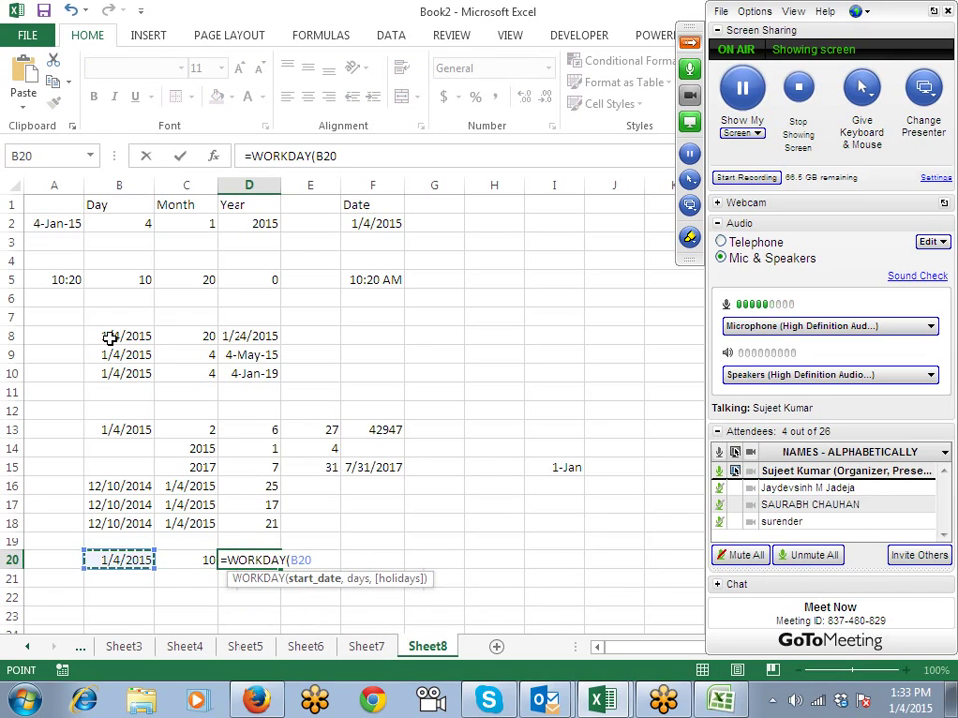
{"action": "type", "text": ","}
{"action": "key", "text": "Left"}
{"action": "type", "text": ","}
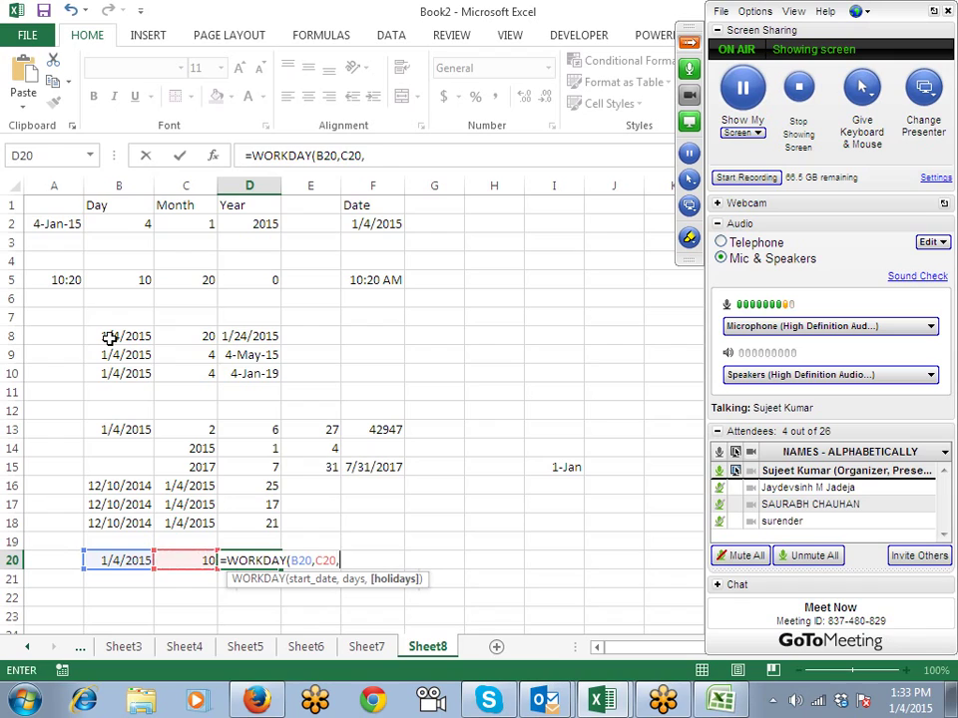
{"action": "key", "text": "Right"}
{"action": "key", "text": "Right"}
{"action": "key", "text": "Right"}
{"action": "key", "text": "Right"}
{"action": "key", "text": "Right"}
{"action": "key", "text": "shift+Up"}
{"action": "key", "text": "shift+Up"}
{"action": "key", "text": "shift+Up"}
{"action": "key", "text": "shift+Up"}
{"action": "key", "text": "shift+Up"}
{"action": "key", "text": "shift+Up"}
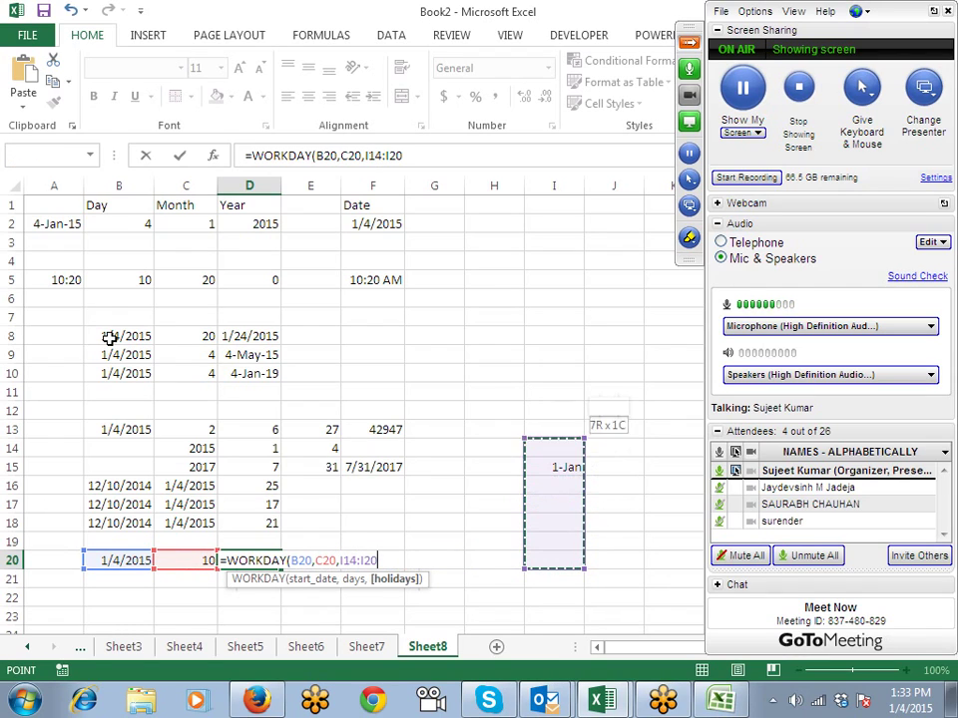
{"action": "key", "text": "shift+Up"}
{"action": "key", "text": "shift+Up"}
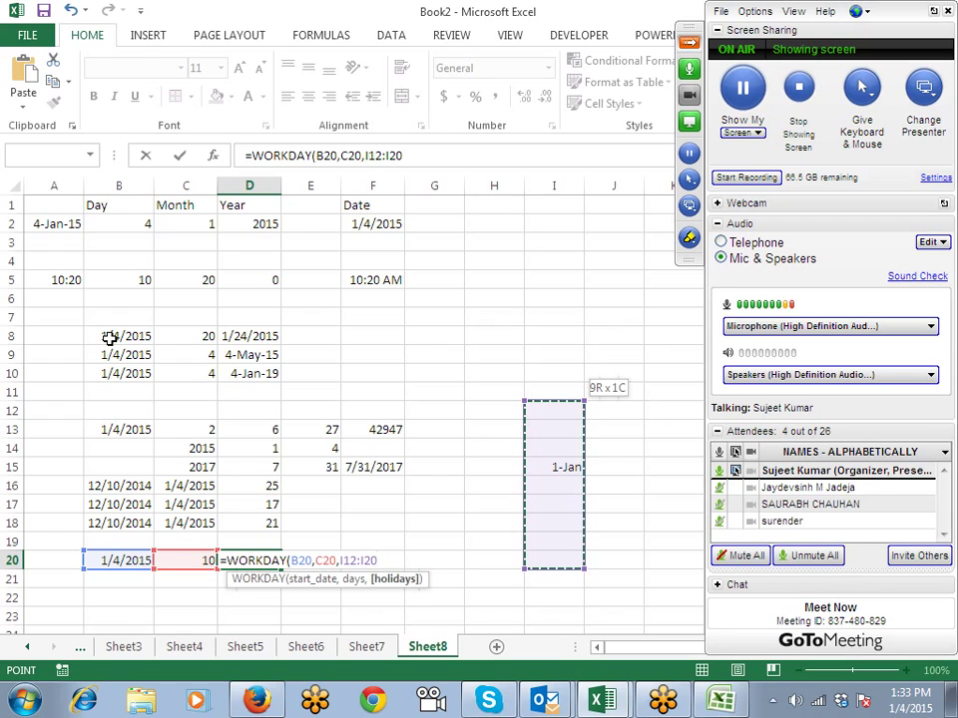
{"action": "key", "text": "Return"}
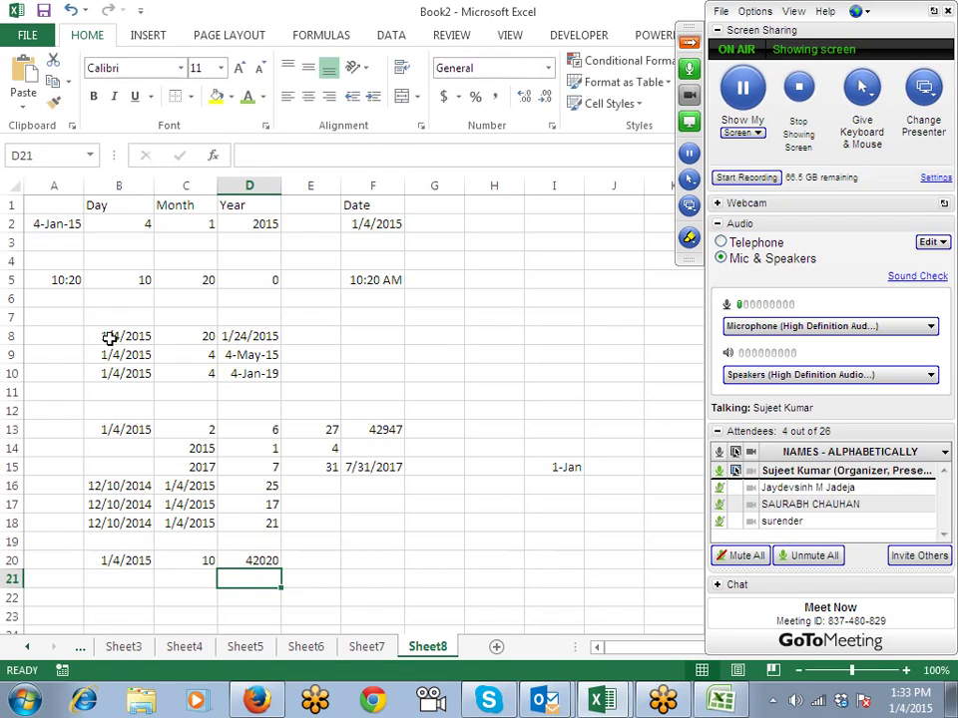
Step: Format D20 as a date so it shows 16-Jan-15
{"action": "key", "text": "Up"}
{"action": "key", "text": "ctrl+shift+3"}
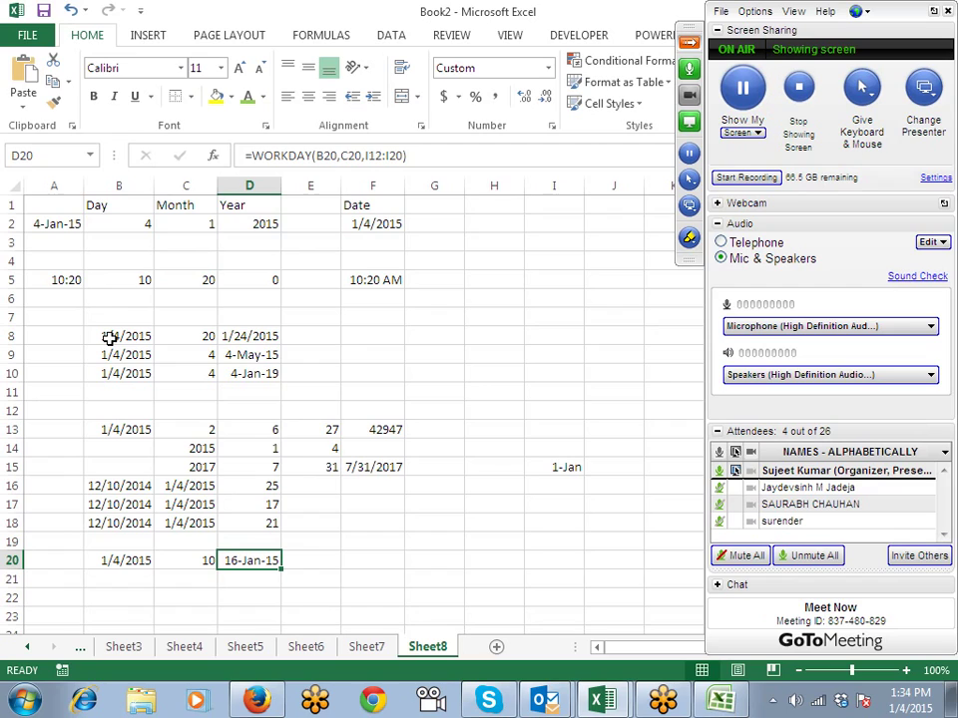
{"action": "key", "text": "Right"}
{"action": "key", "text": "Right"}
{"action": "key", "text": "Right"}
{"action": "key", "text": "Left"}
{"action": "key", "text": "Left"}
{"action": "key", "text": "Left"}
{"action": "key", "text": "Left"}
{"action": "key", "text": "Left"}
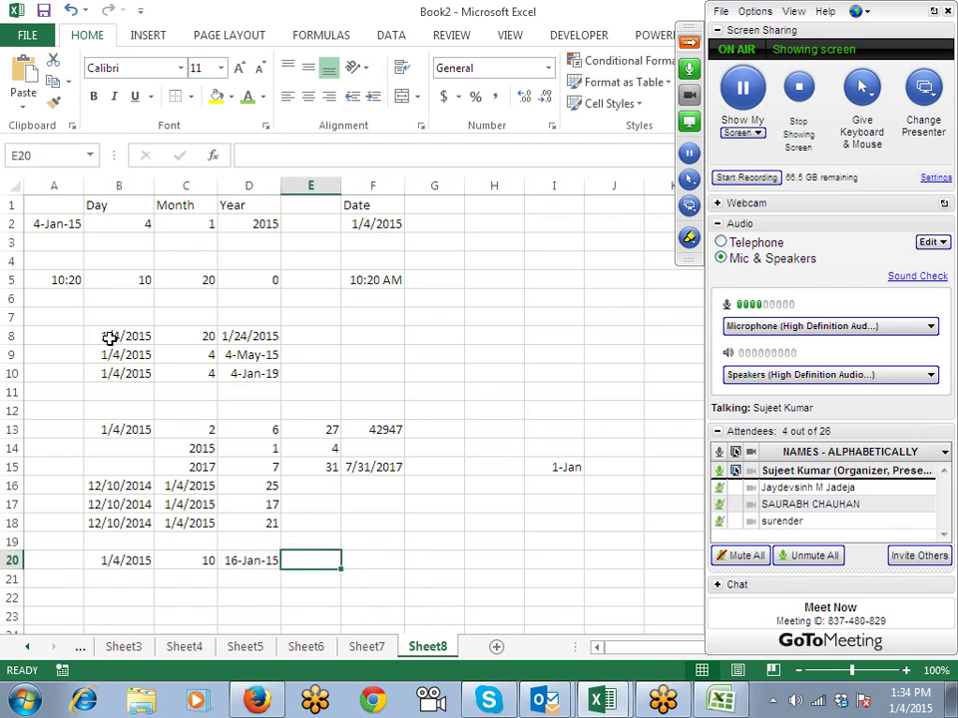
Step: Fill the 1/4/2015 date down into B21 and enter 10 in C21 as a General number
{"action": "key", "text": "Down"}
{"action": "key", "text": "ctrl+d"}
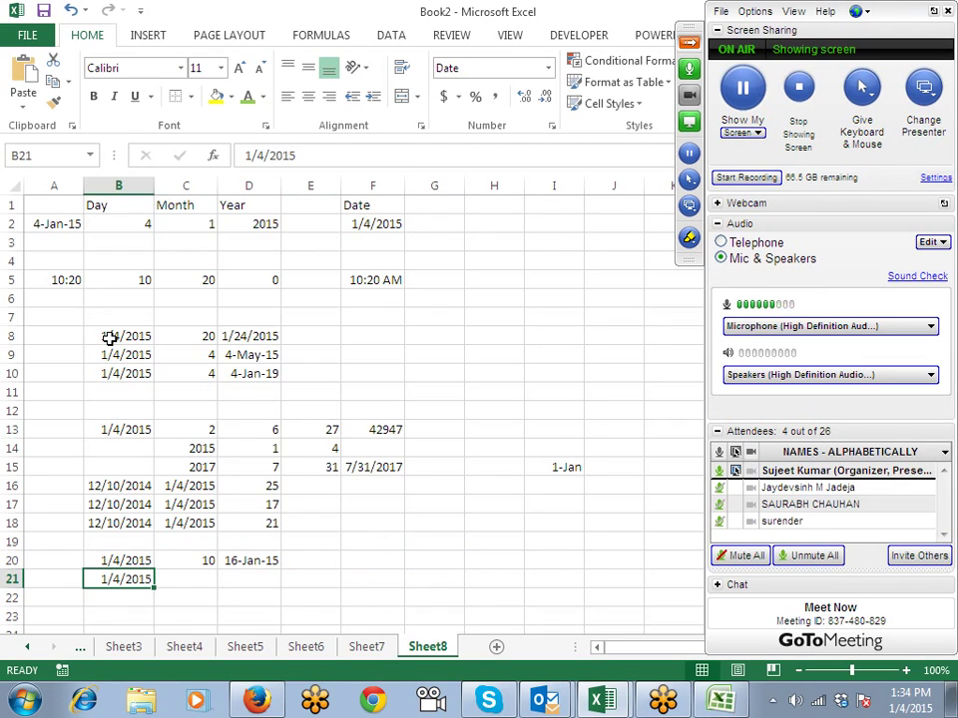
{"action": "key", "text": "Right"}
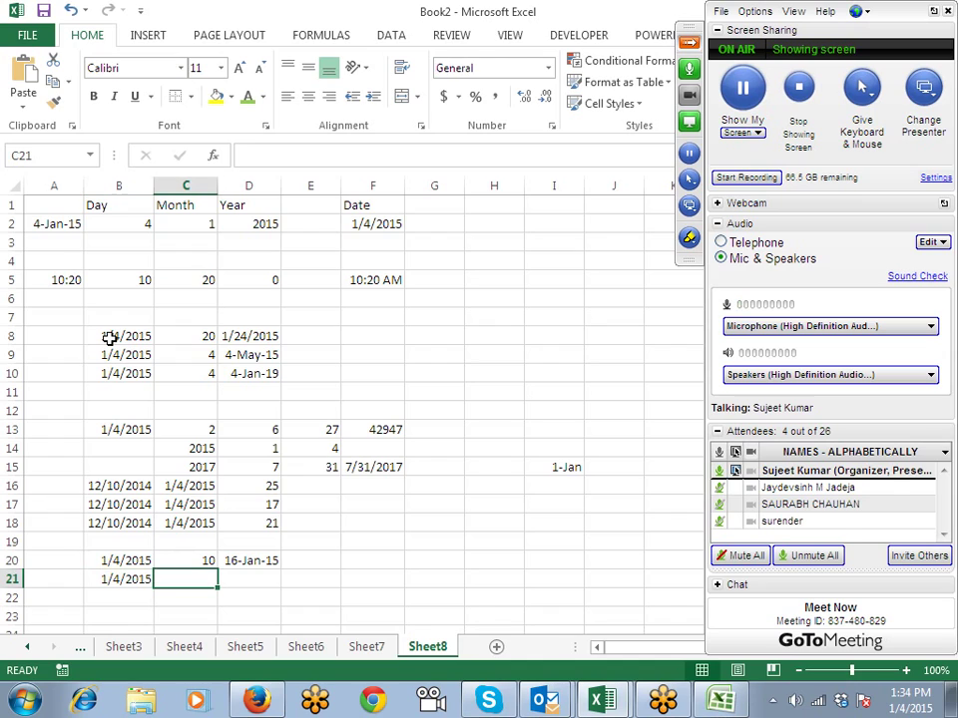
{"action": "type", "text": "10"}
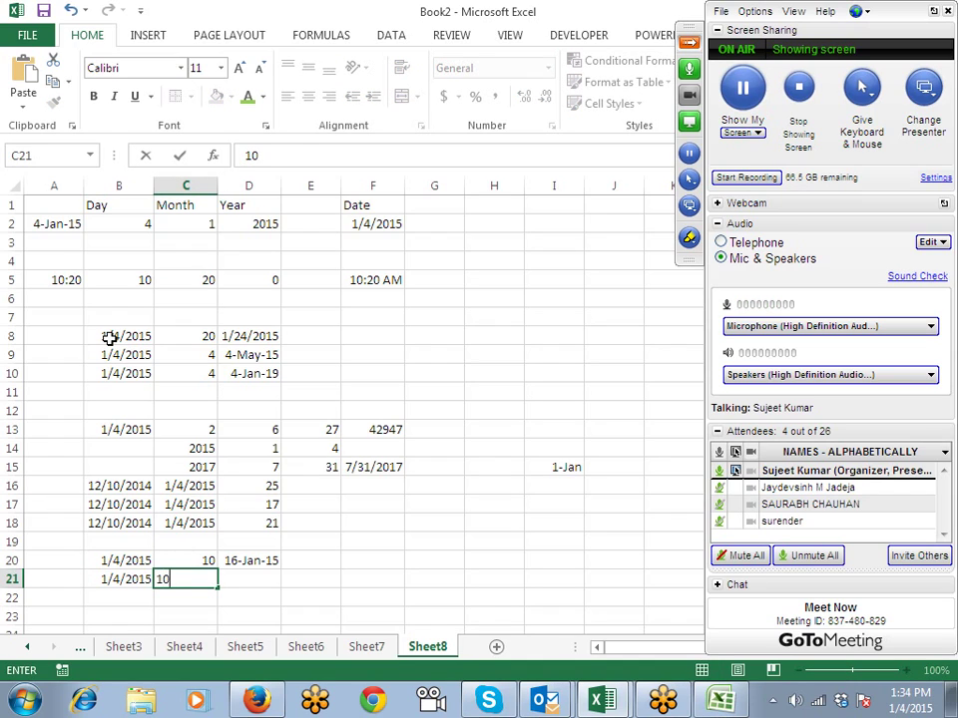
{"action": "key", "text": "Right"}
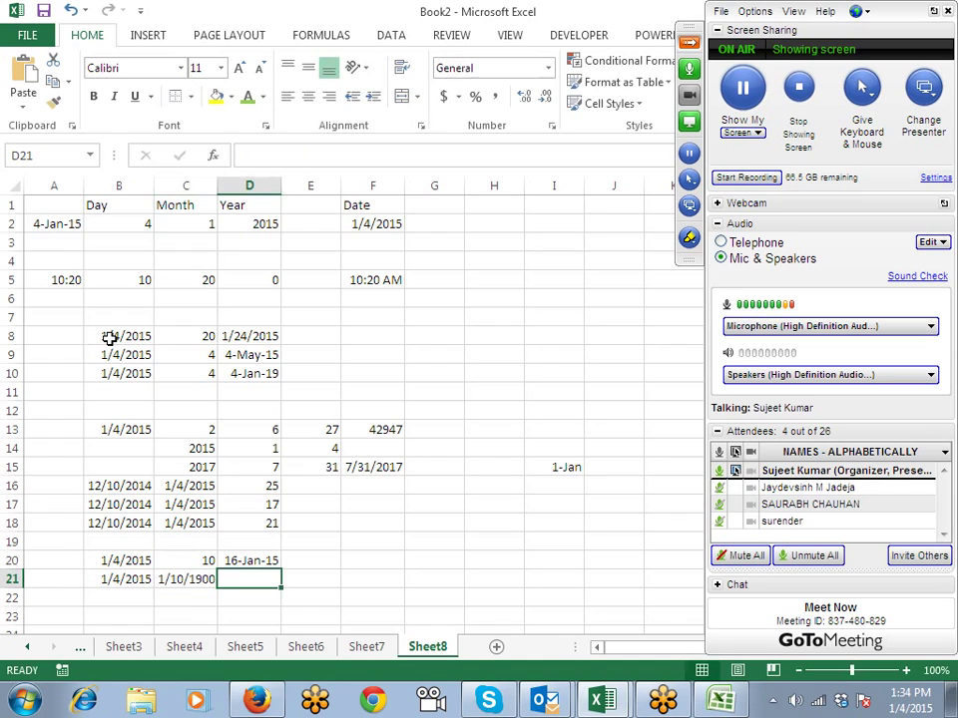
{"action": "key", "text": "Left"}
{"action": "key", "text": "ctrl+shift+asciitilde"}
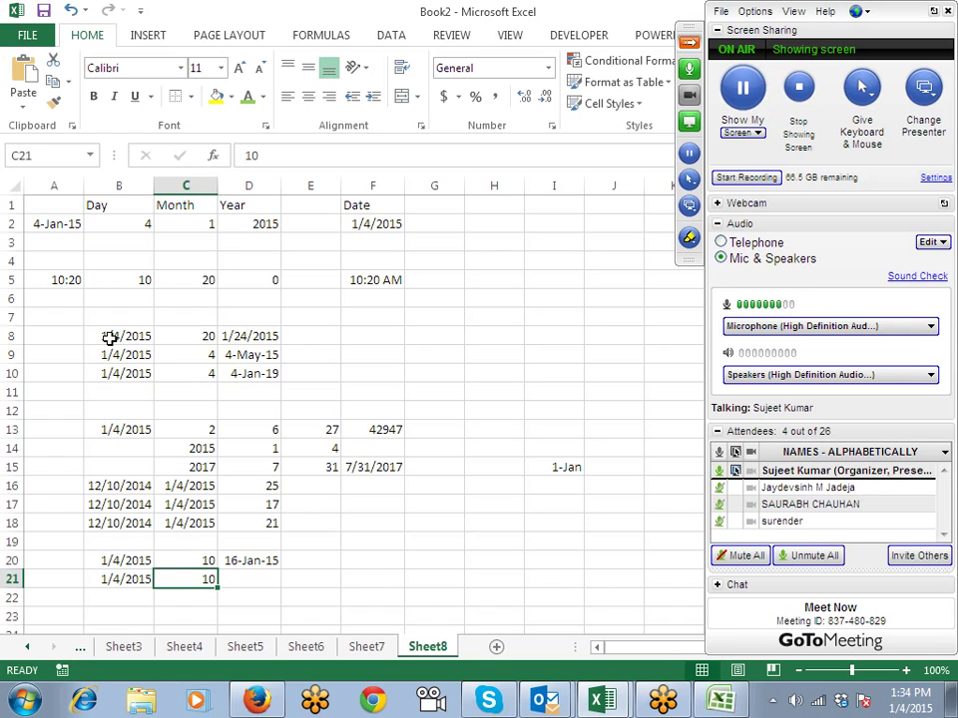
Step: Start a WORKDAY.INTL formula in D21 using B21 as start date and C21 as days
{"action": "key", "text": "Right"}
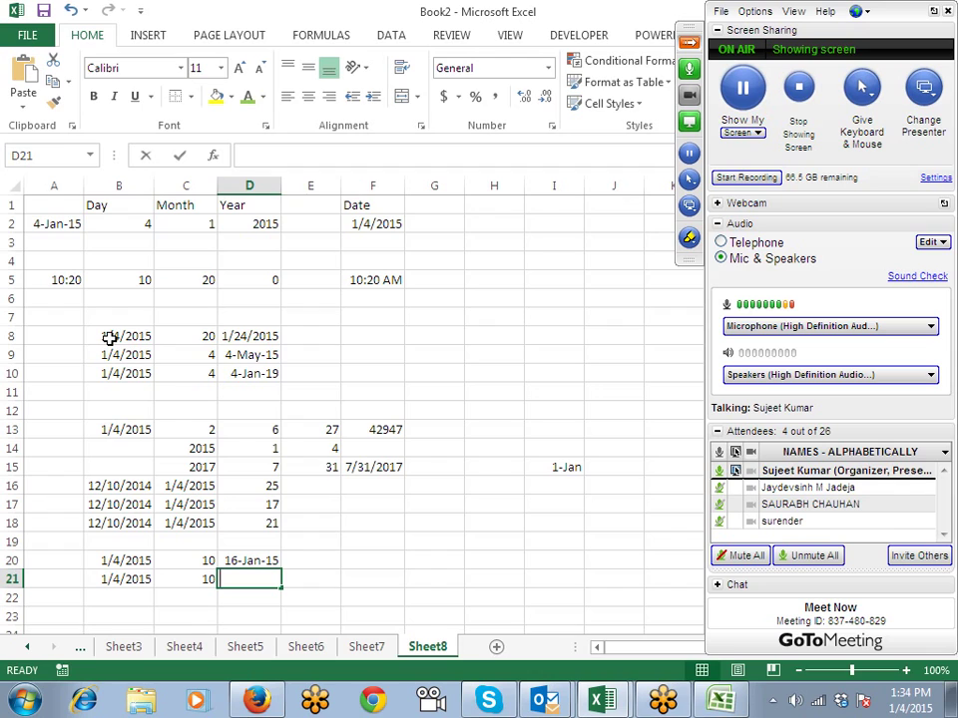
{"action": "type", "text": "="}
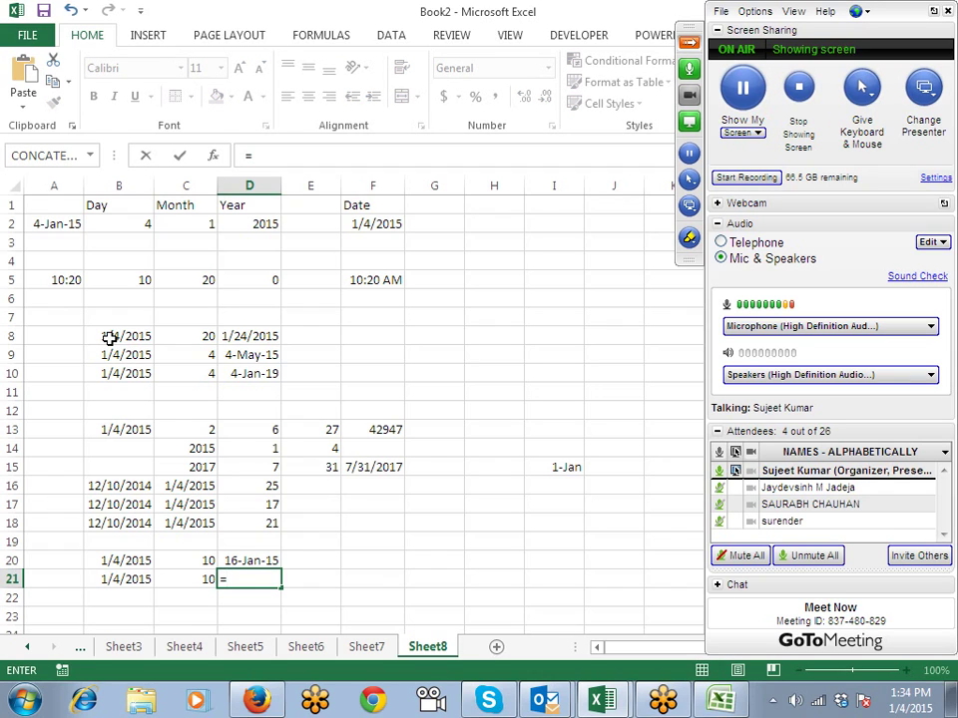
{"action": "type", "text": "net"}
{"action": "key", "text": "Down"}
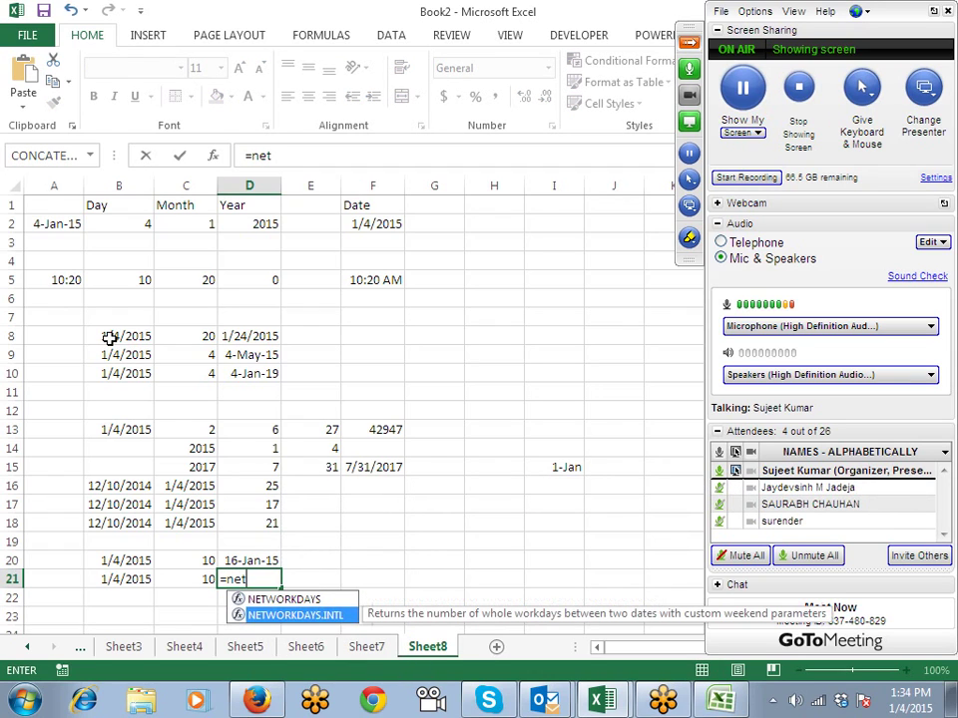
{"action": "key", "text": "BackSpace"}
{"action": "key", "text": "BackSpace"}
{"action": "key", "text": "BackSpace"}
{"action": "type", "text": "w"}
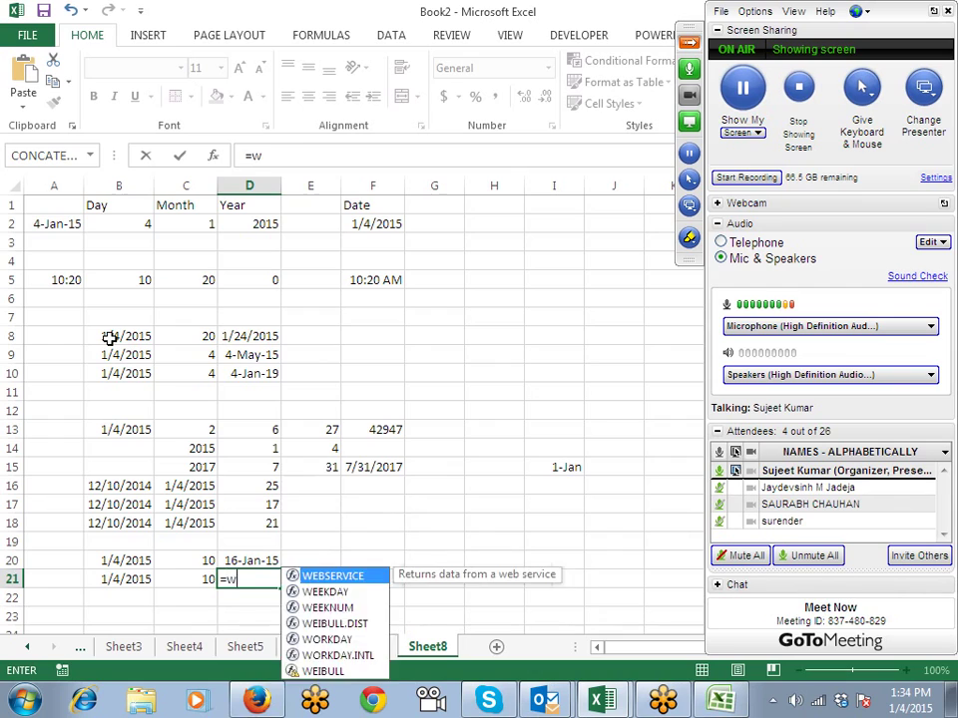
{"action": "type", "text": "or"}
{"action": "key", "text": "Down"}
{"action": "key", "text": "Tab"}
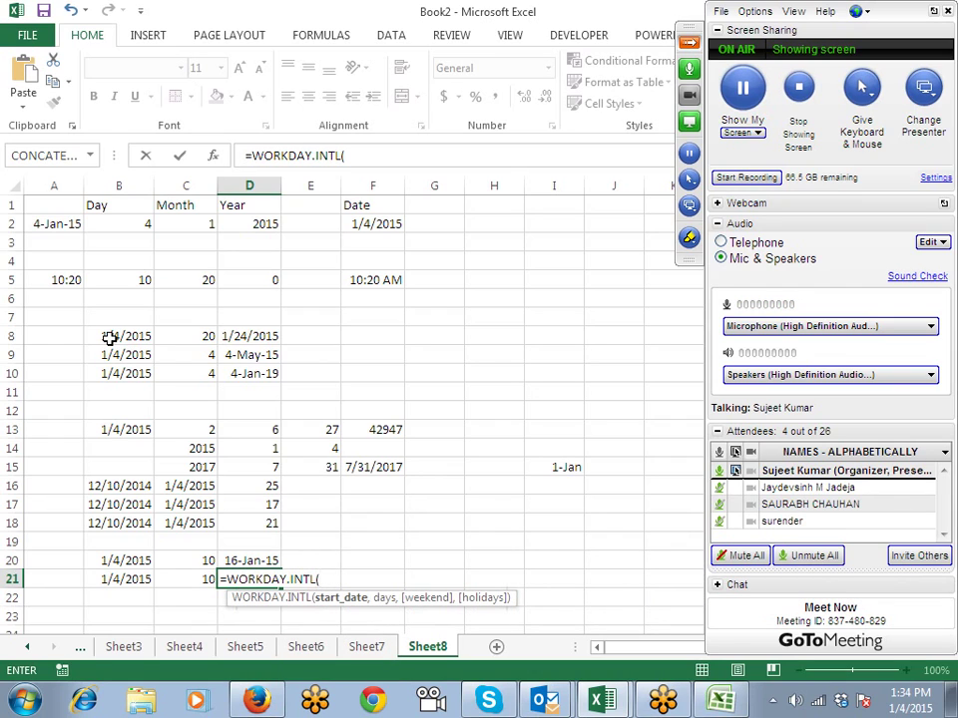
{"action": "key", "text": "Left"}
{"action": "key", "text": "Left"}
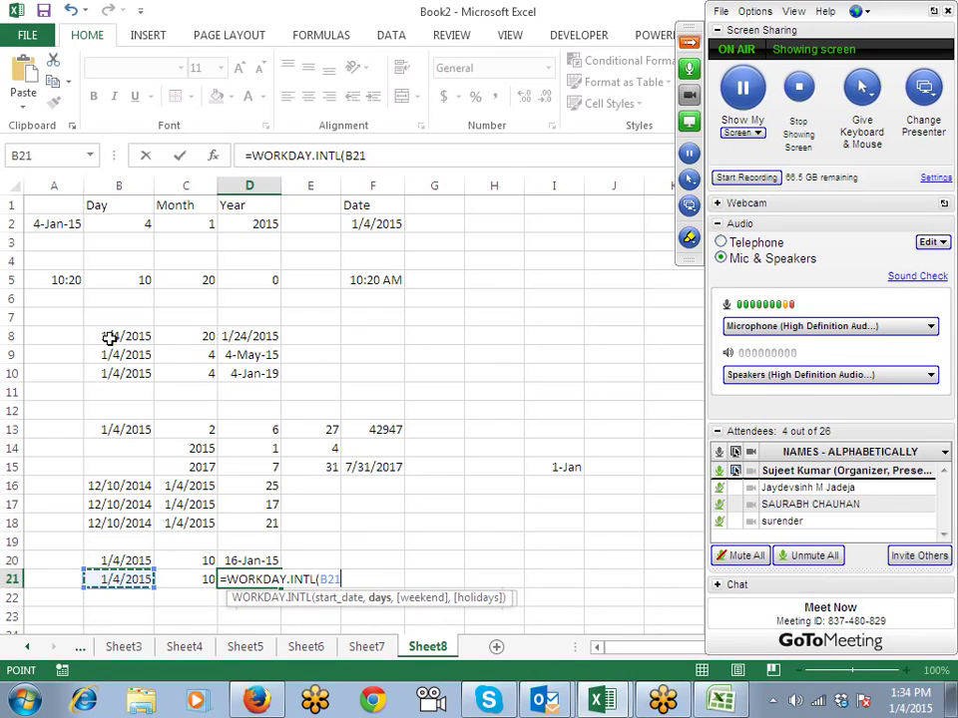
{"action": "type", "text": ","}
{"action": "key", "text": "Left"}
{"action": "type", "text": ","}
{"action": "key", "text": "Right"}
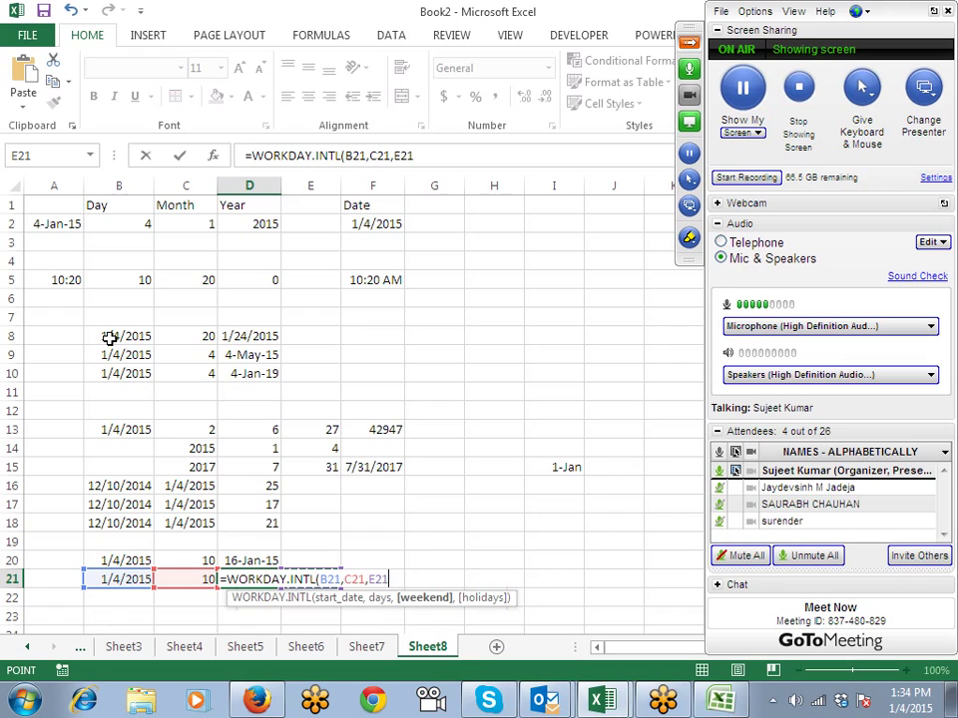
Step: Complete it with weekend code 11 and holidays I13:I21, returning 42019
{"action": "key", "text": "BackSpace"}
{"action": "key", "text": "BackSpace"}
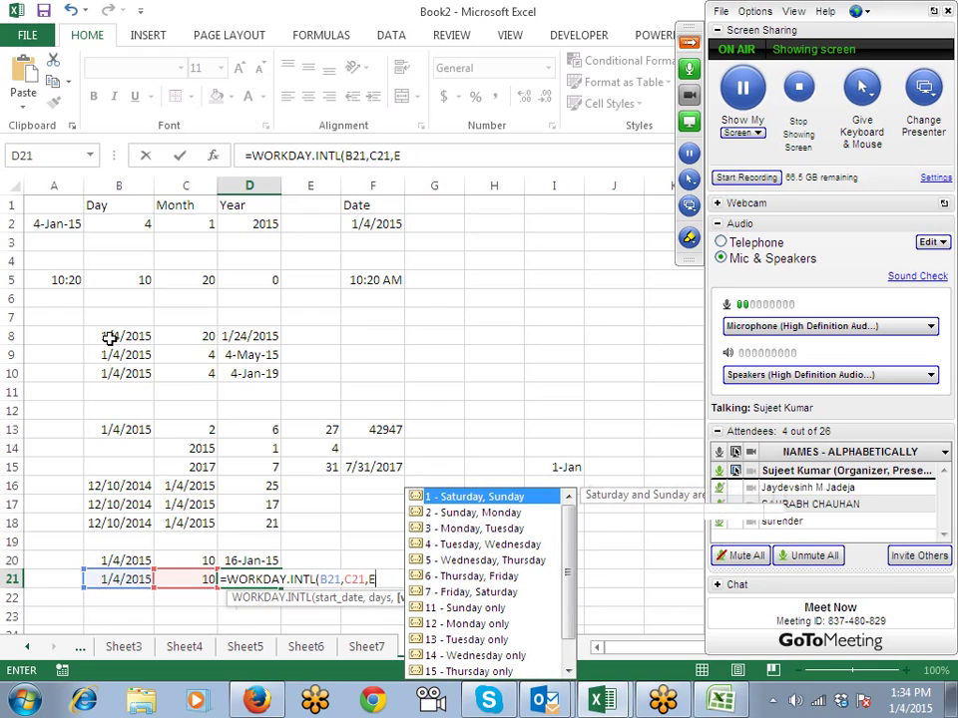
{"action": "key", "text": "Down"}
{"action": "key", "text": "Down"}
{"action": "key", "text": "Down"}
{"action": "key", "text": "Down"}
{"action": "key", "text": "Down"}
{"action": "key", "text": "Down"}
{"action": "key", "text": "Down"}
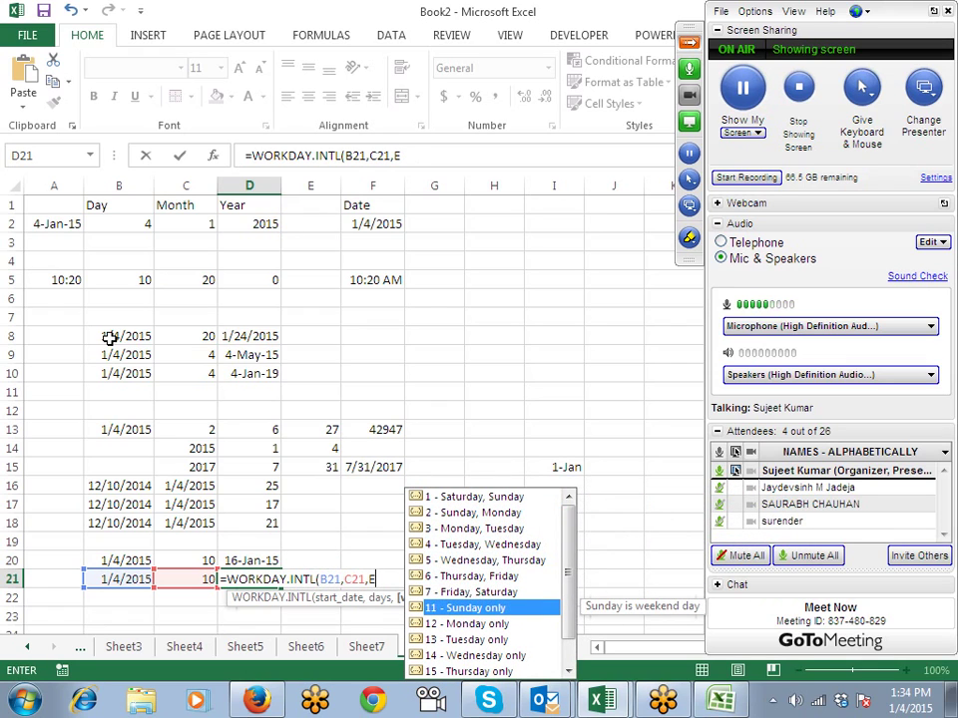
{"action": "key", "text": "Tab"}
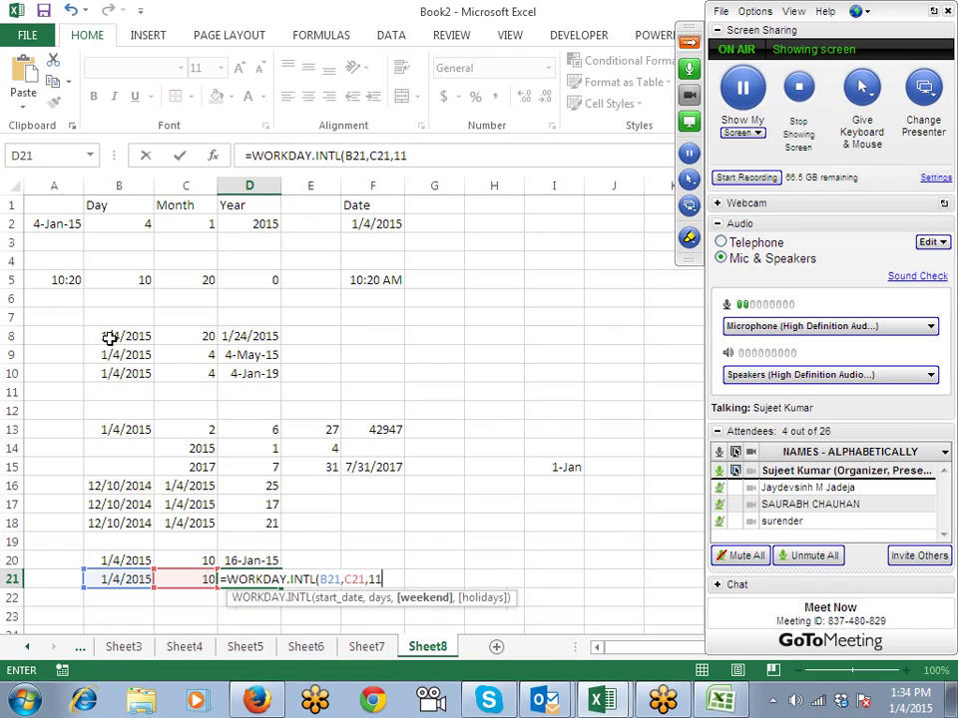
{"action": "type", "text": ","}
{"action": "key", "text": "Right"}
{"action": "key", "text": "Right"}
{"action": "key", "text": "Right"}
{"action": "key", "text": "Right"}
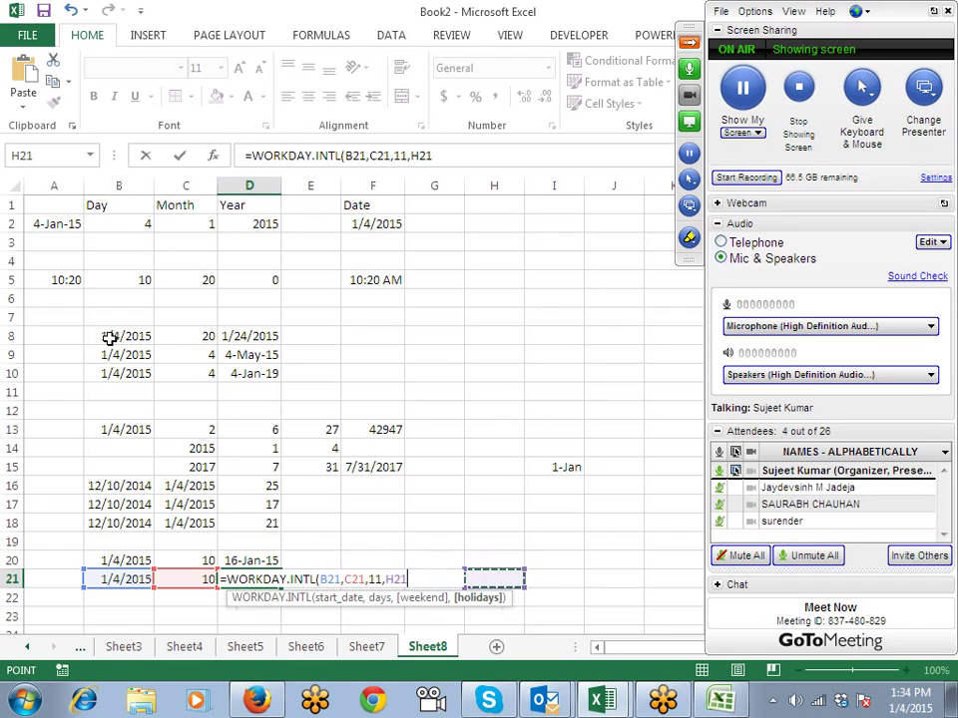
{"action": "key", "text": "Right"}
{"action": "key", "text": "shift+Up"}
{"action": "key", "text": "shift+Up"}
{"action": "key", "text": "shift+Up"}
{"action": "key", "text": "shift+Up"}
{"action": "key", "text": "shift+Up"}
{"action": "key", "text": "shift+Up"}
{"action": "key", "text": "shift+Up"}
{"action": "key", "text": "shift+Up"}
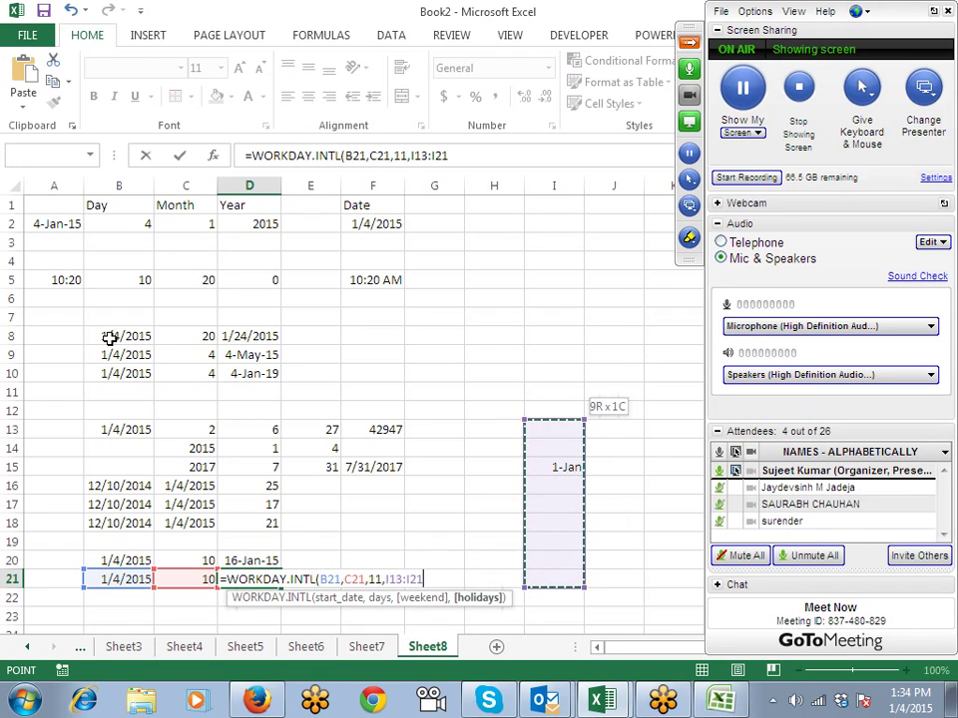
{"action": "key", "text": "Return"}
{"action": "key", "text": "Up"}
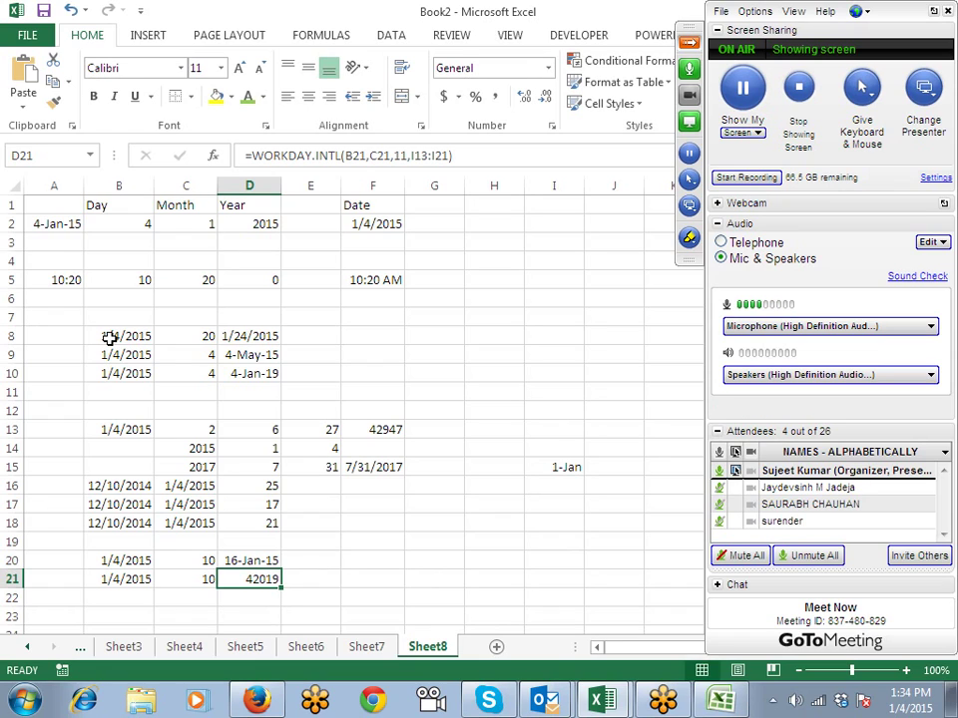
{"action": "key", "text": "Down"}
{"action": "key", "text": "Down"}
{"action": "key", "text": "Down"}
Step: Enter the date 24-Mar-1989 in B24
{"action": "key", "text": "Down"}
{"action": "key", "text": "Left"}
{"action": "key", "text": "Left"}
{"action": "key", "text": "Left"}
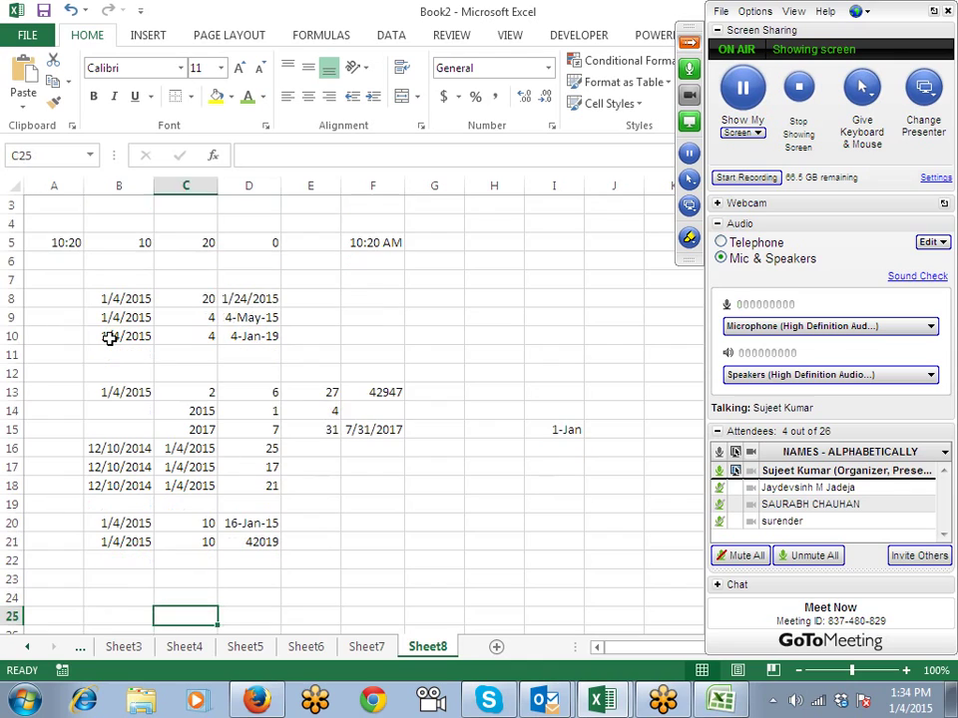
{"action": "key", "text": "Down"}
{"action": "key", "text": "Down"}
{"action": "key", "text": "Up"}
{"action": "key", "text": "Up"}
{"action": "key", "text": "Up"}
{"action": "key", "text": "Right"}
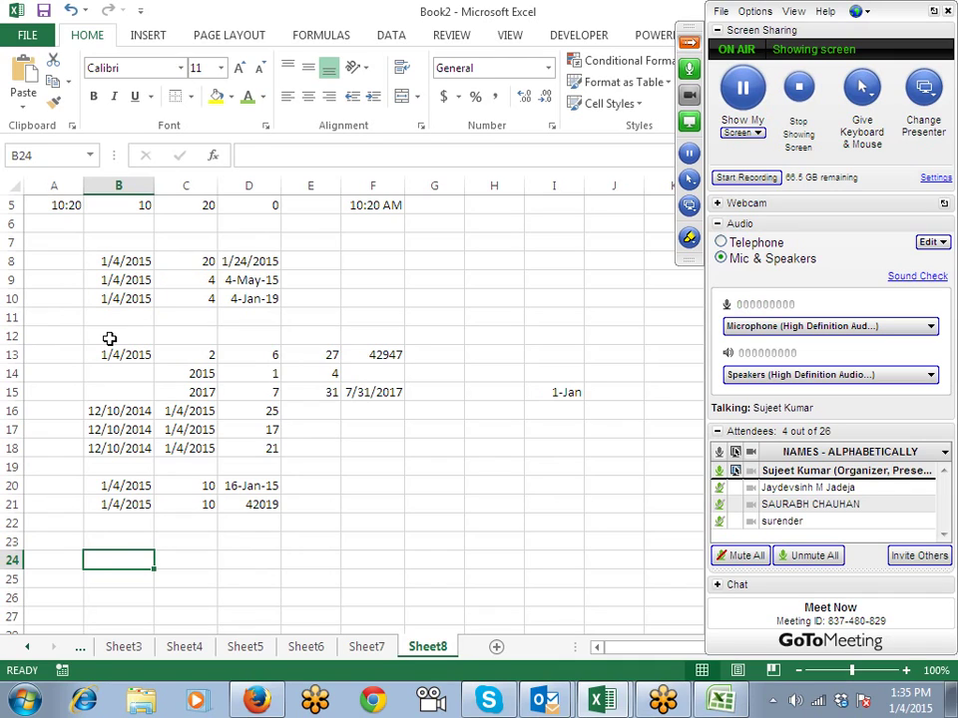
{"action": "type", "text": "24"}
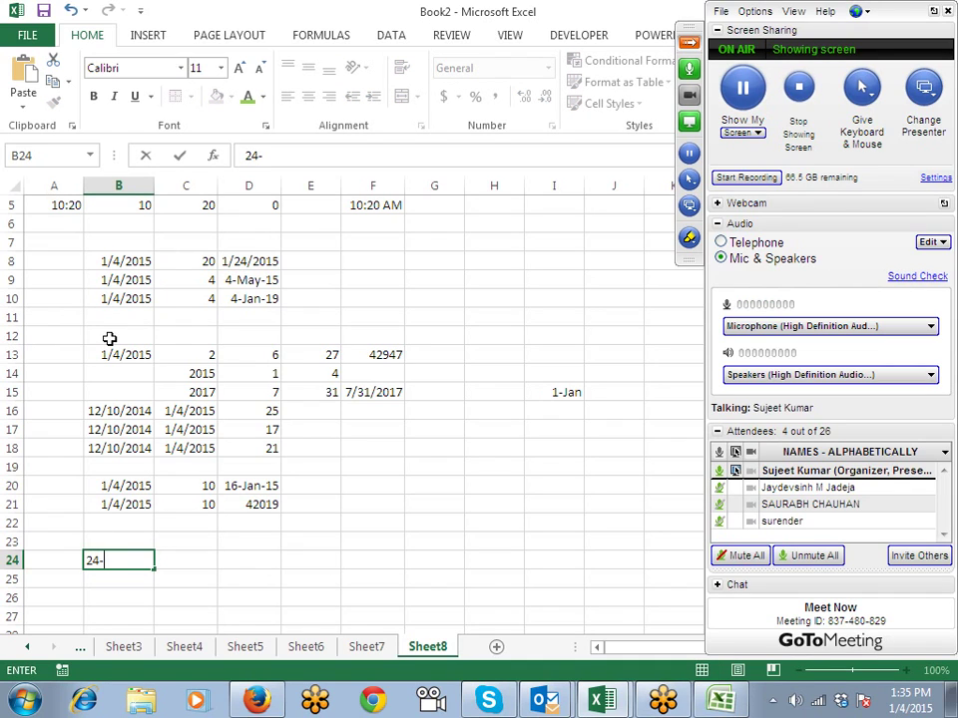
{"action": "type", "text": "-Mar-198"}
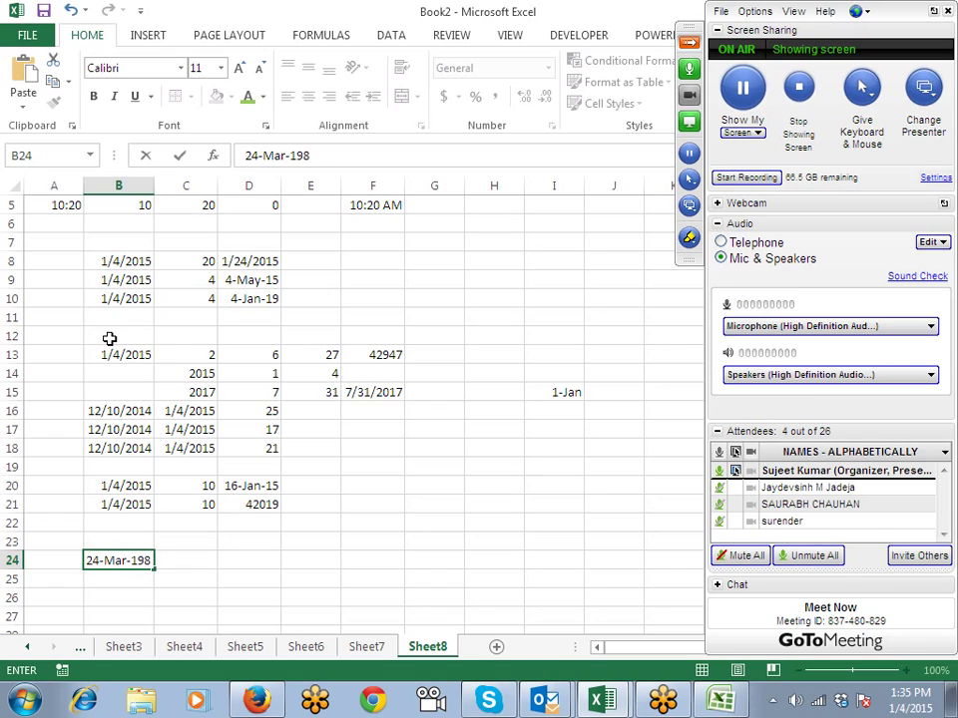
{"action": "type", "text": "9"}
{"action": "key", "text": "Return"}
{"action": "key", "text": "Up"}
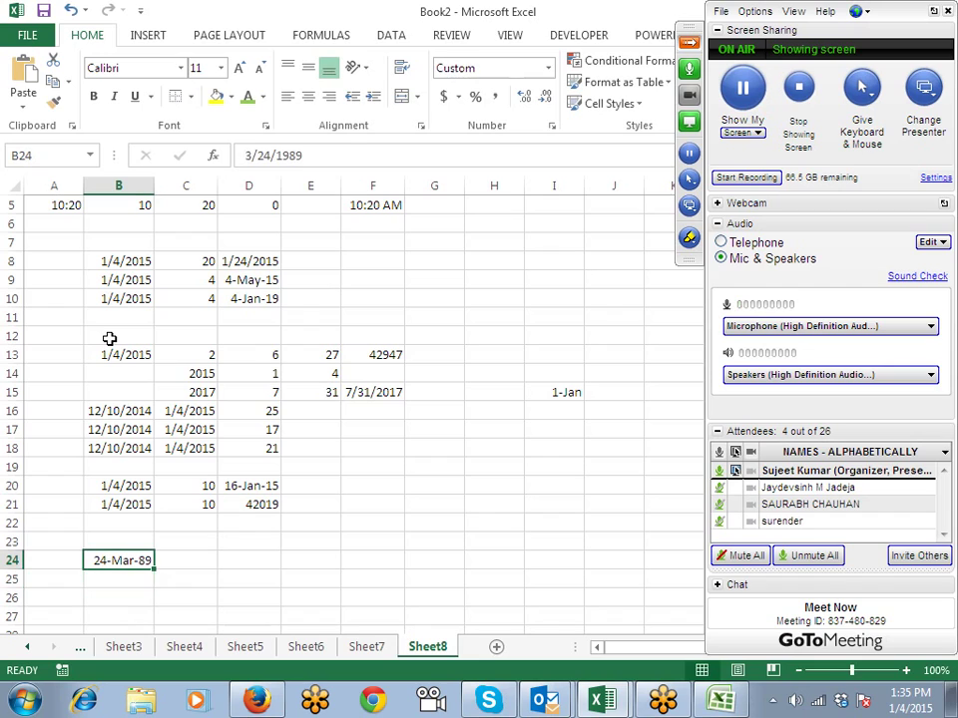
Step: Insert today's date 1/4/2015 into C24
{"action": "left_click", "coordinate": [197, 557]}
{"action": "key", "text": "ctrl+semicolon"}
{"action": "key", "text": "Return"}
{"action": "key", "text": "Return"}
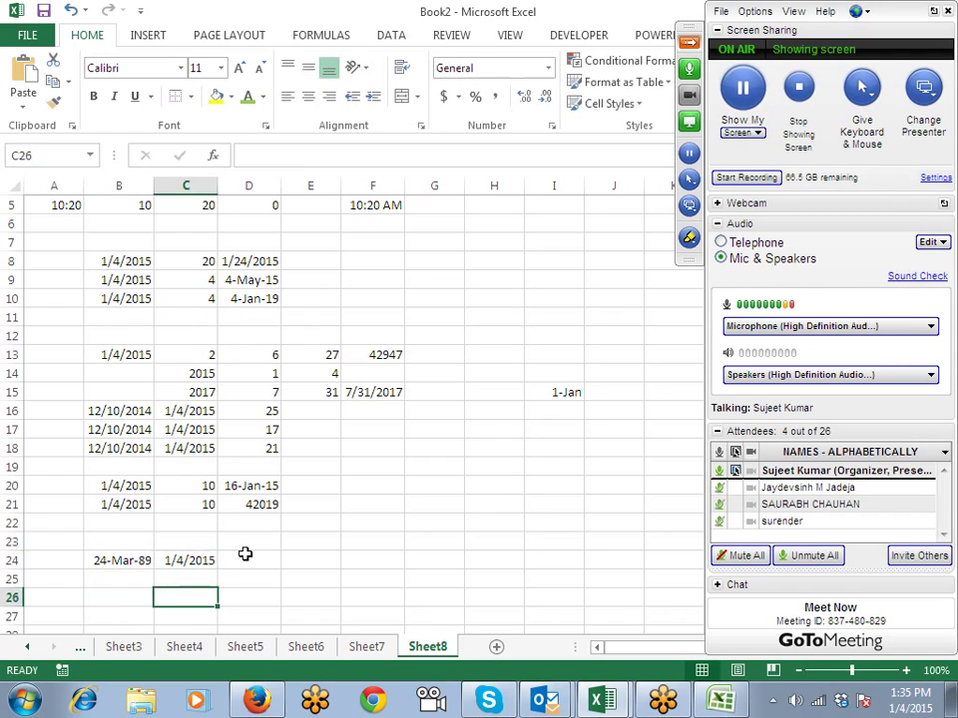
Step: Label B26, C26 and D26 with Y, M and D
{"action": "key", "text": "Left"}
{"action": "type", "text": "Y"}
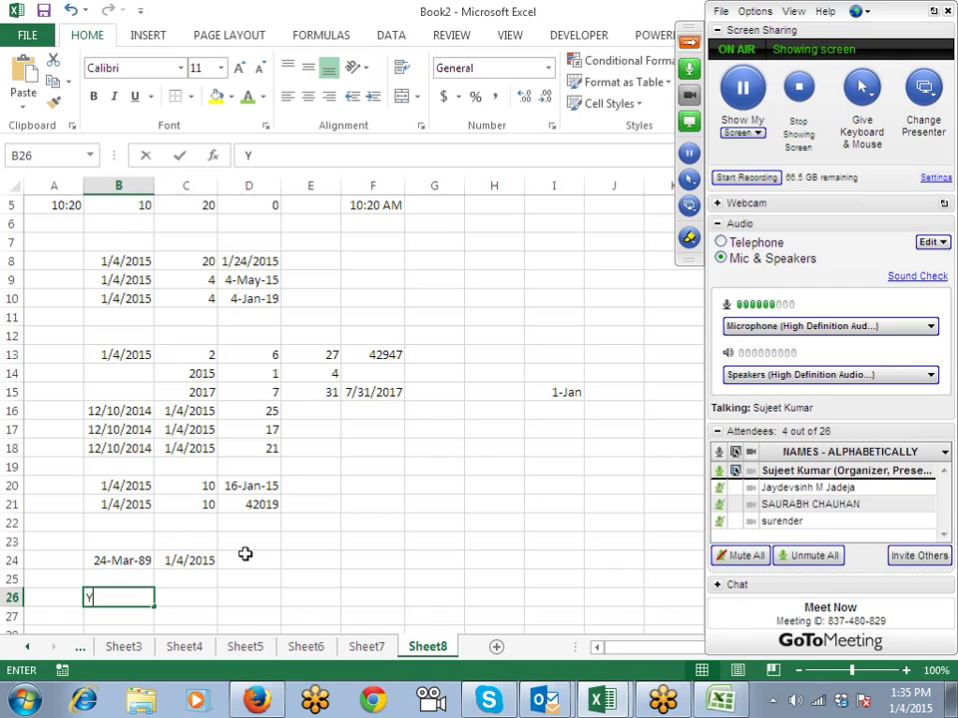
{"action": "key", "text": "Tab"}
{"action": "type", "text": "M"}
{"action": "key", "text": "Tab"}
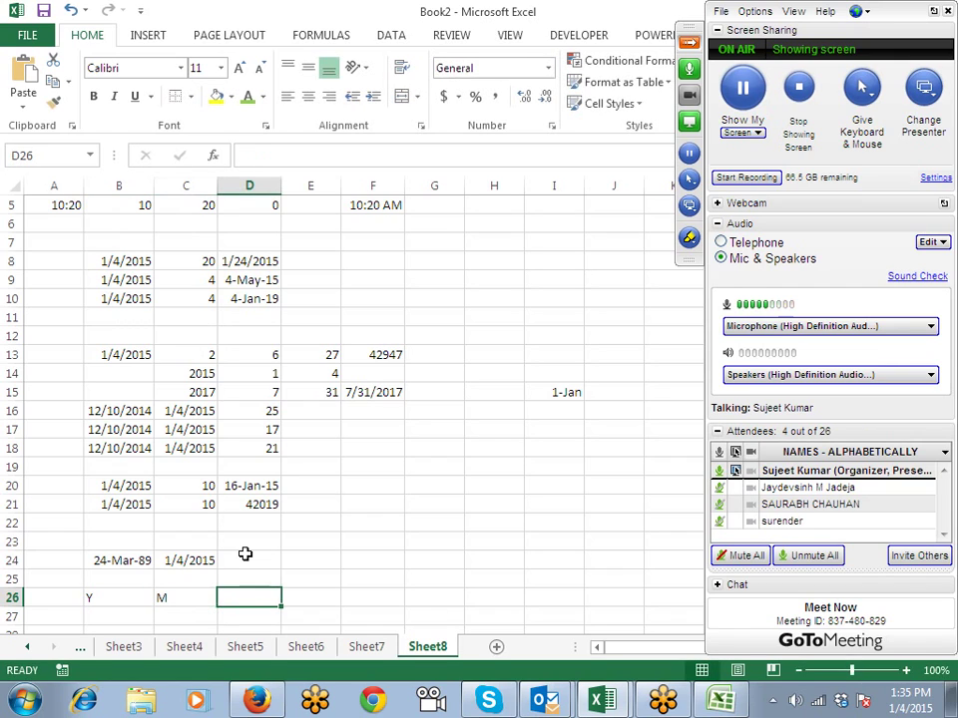
{"action": "type", "text": "D"}
{"action": "key", "text": "Down"}
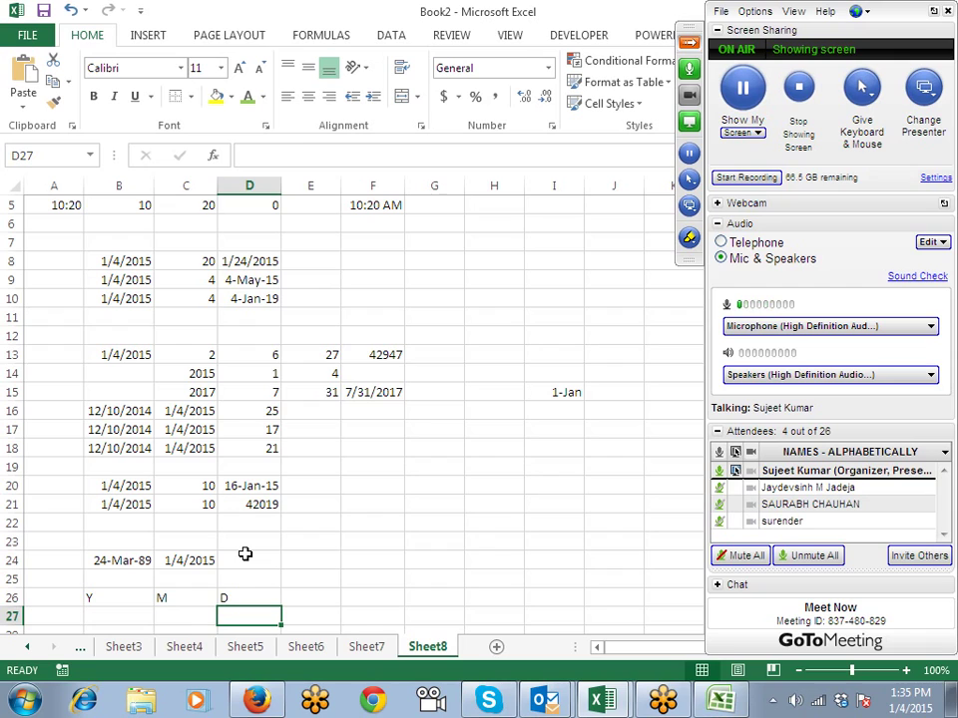
Step: Begin a DATEDIF formula in B27, then cancel the mis-pointed attempt
{"action": "key", "text": "Left"}
{"action": "key", "text": "Left"}
{"action": "type", "text": "=dt"}
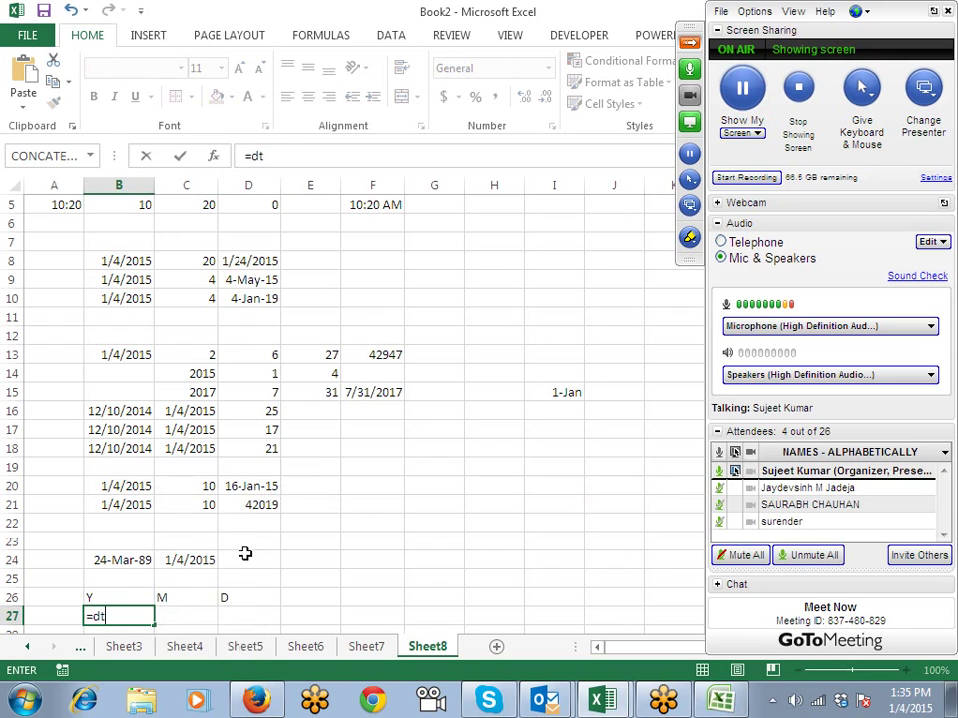
{"action": "key", "text": "BackSpace"}
{"action": "type", "text": "atedif("}
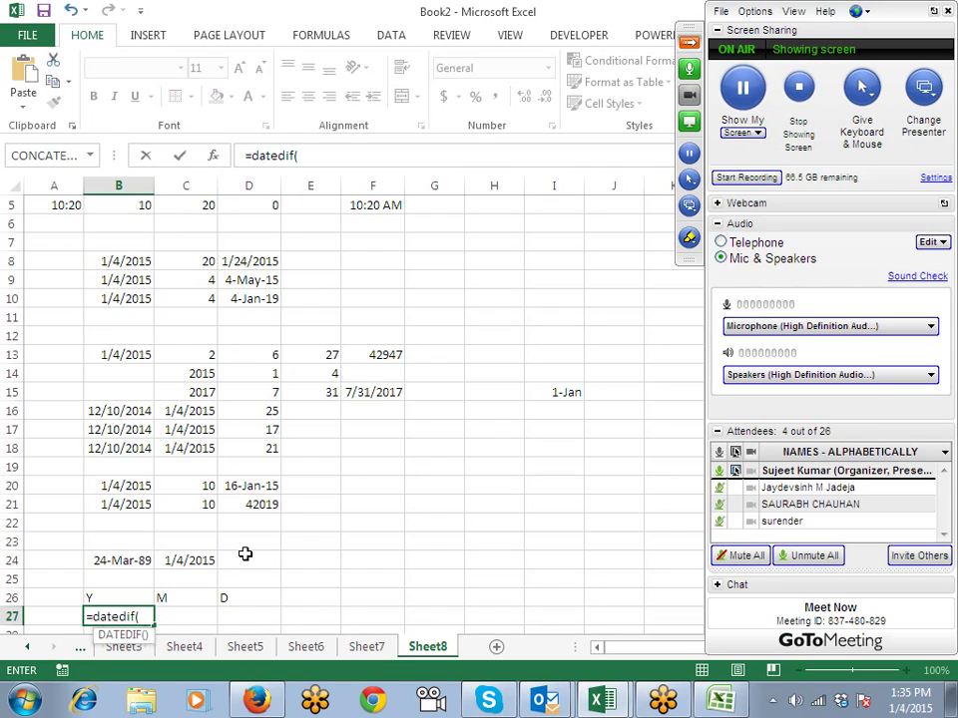
{"action": "key", "text": "Up"}
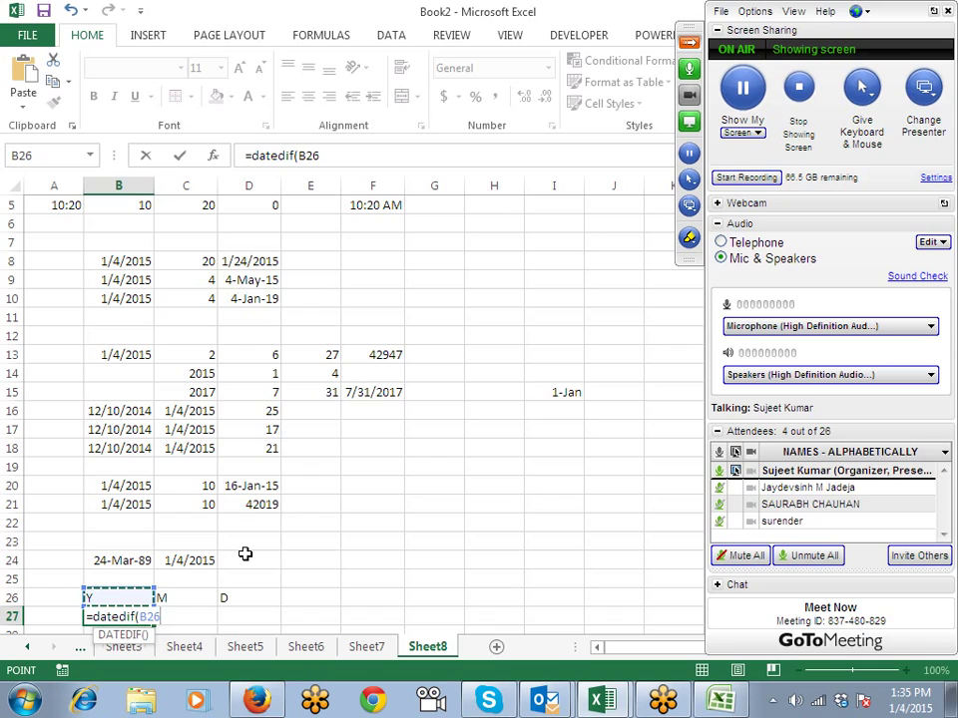
{"action": "type", "text": ","}
{"action": "key", "text": "Right"}
{"action": "key", "text": "Up"}
{"action": "key", "text": "Up"}
{"action": "key", "text": "Up"}
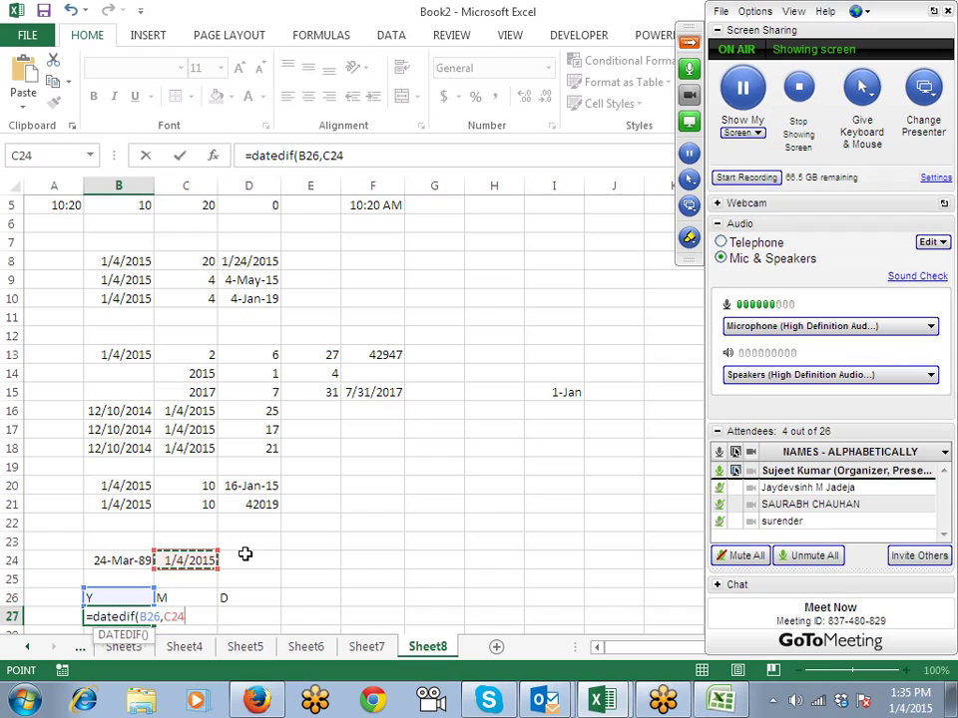
{"action": "left_click", "coordinate": [90, 582]}
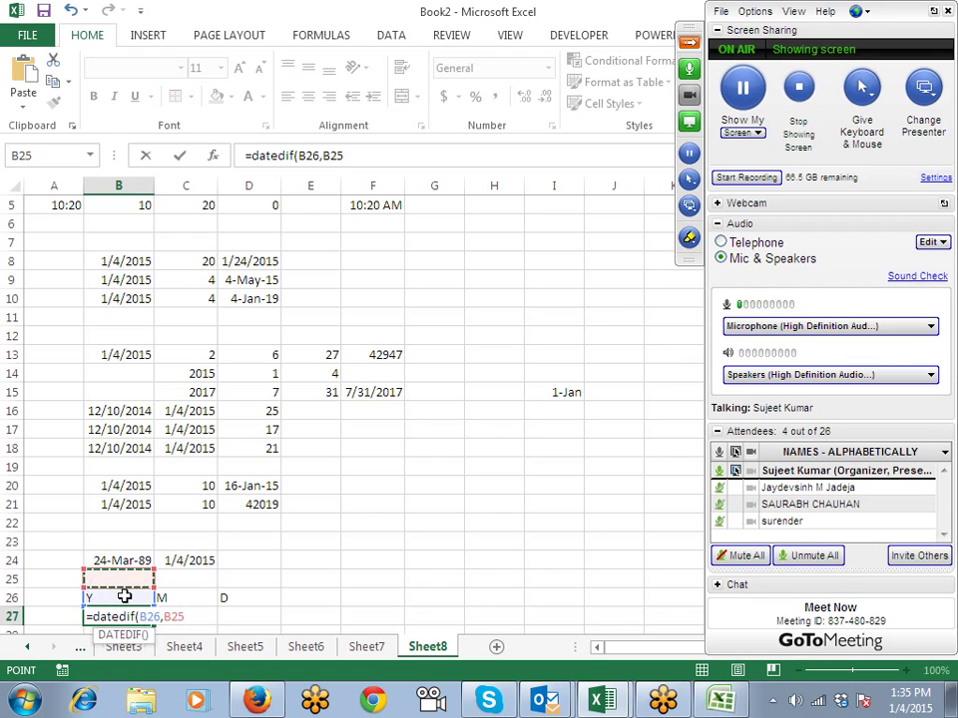
{"action": "key", "text": "Escape"}
Step: Enter =DATEDIF(B24,C24,"y") in B27, giving 25 years
{"action": "type", "text": "dat"}
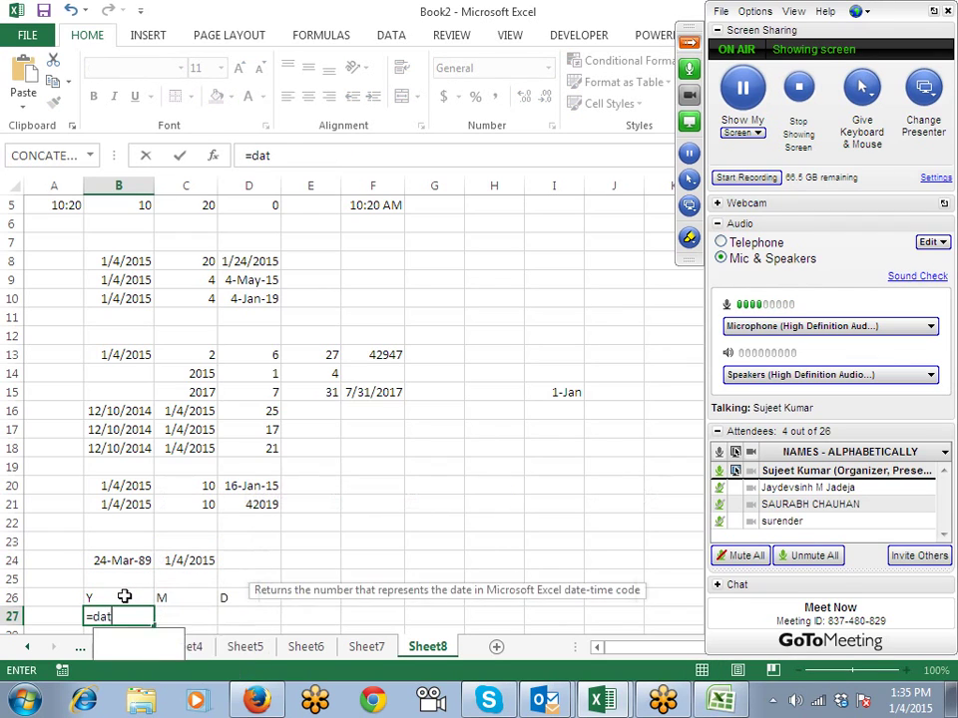
{"action": "type", "text": "edif("}
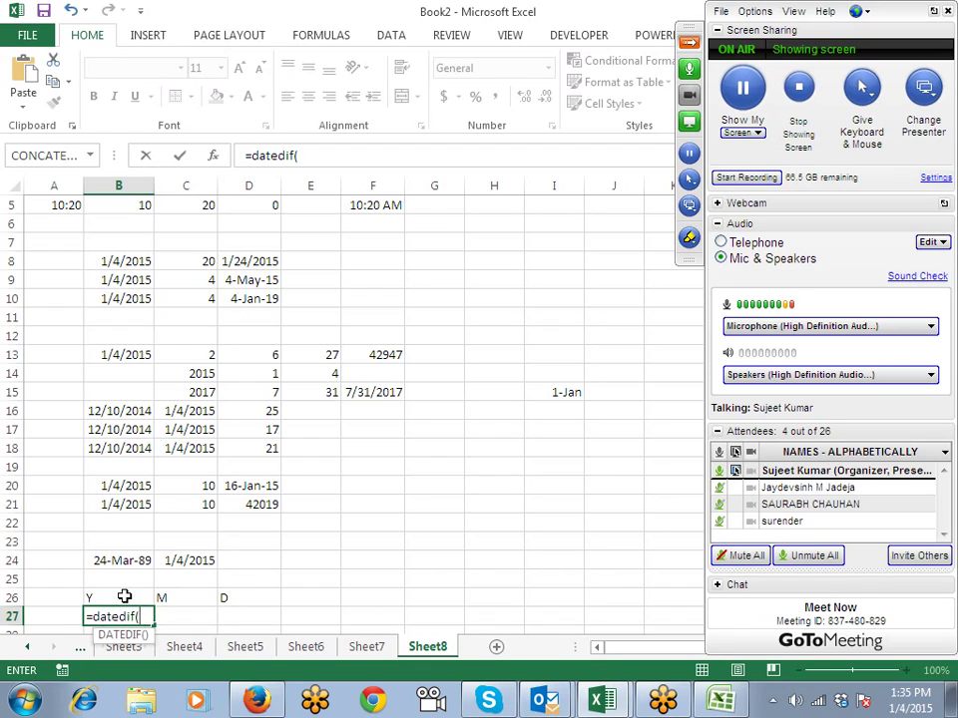
{"action": "key", "text": "Up"}
{"action": "key", "text": "Up"}
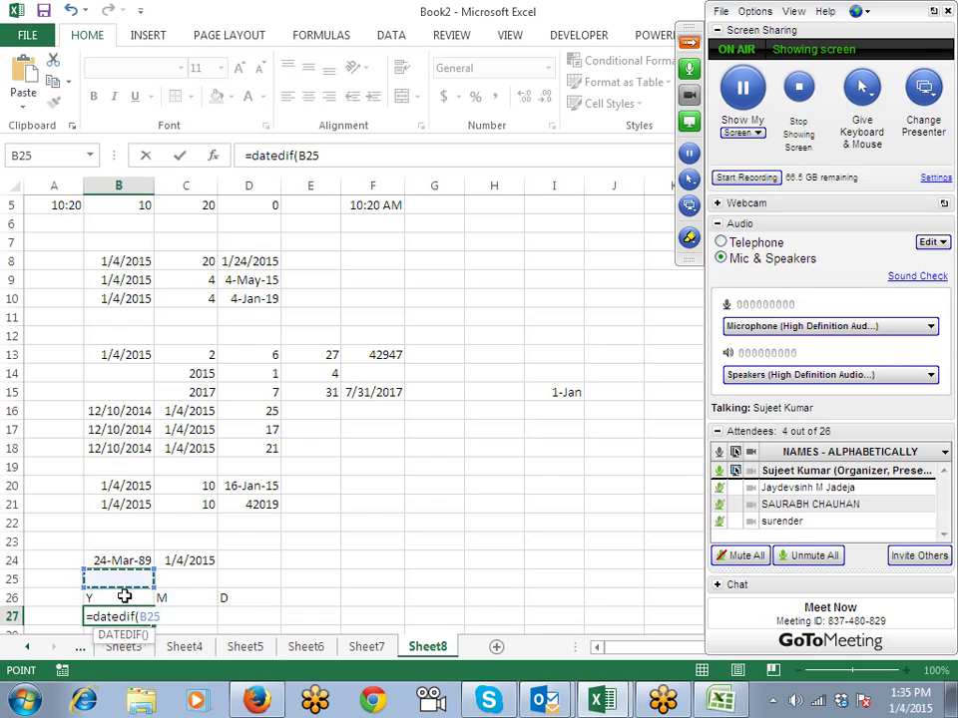
{"action": "key", "text": "Up"}
{"action": "type", "text": ","}
{"action": "key", "text": "Up"}
{"action": "key", "text": "Right"}
{"action": "key", "text": "Up"}
{"action": "key", "text": "Up"}
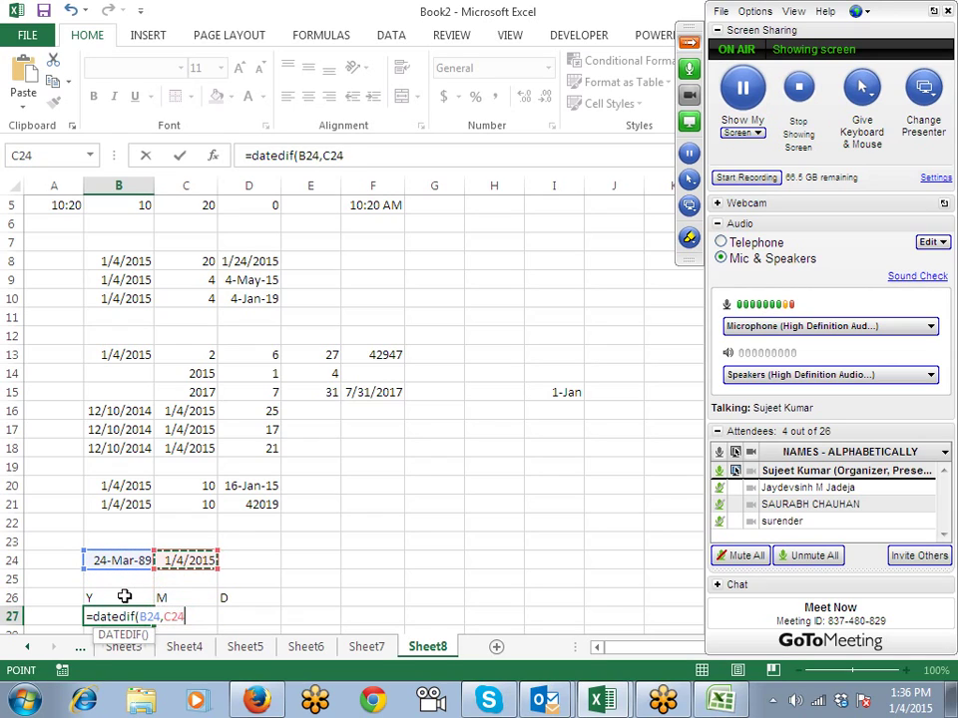
{"action": "type", "text": ",\""}
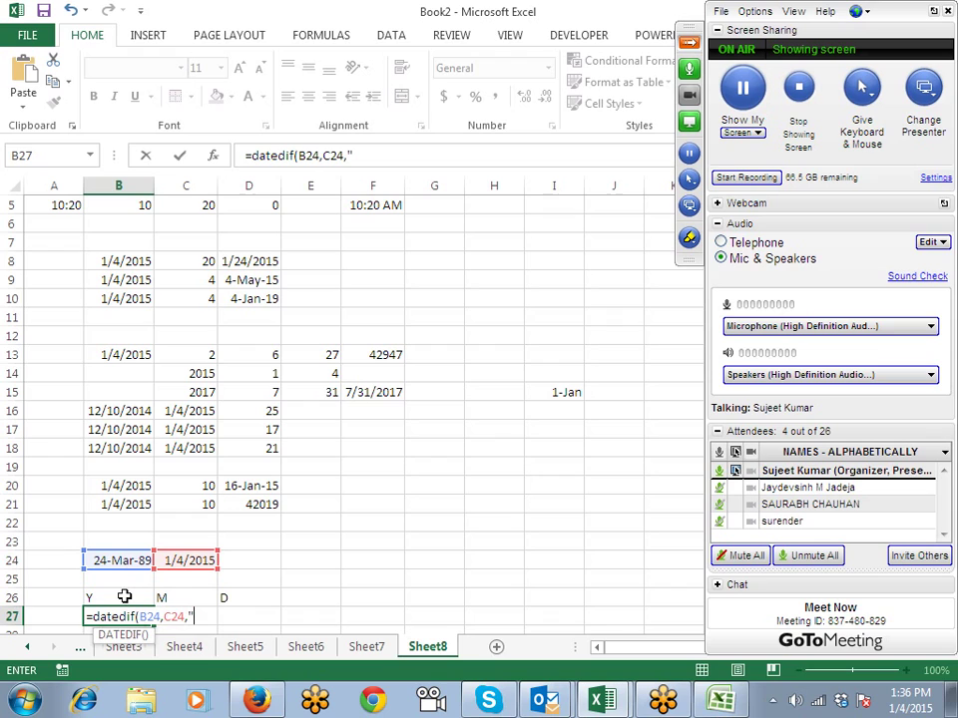
{"action": "type", "text": "y\""}
{"action": "key", "text": "Return"}
Step: Copy B27's DATEDIF formula text into C27
{"action": "left_click", "coordinate": [125, 597]}
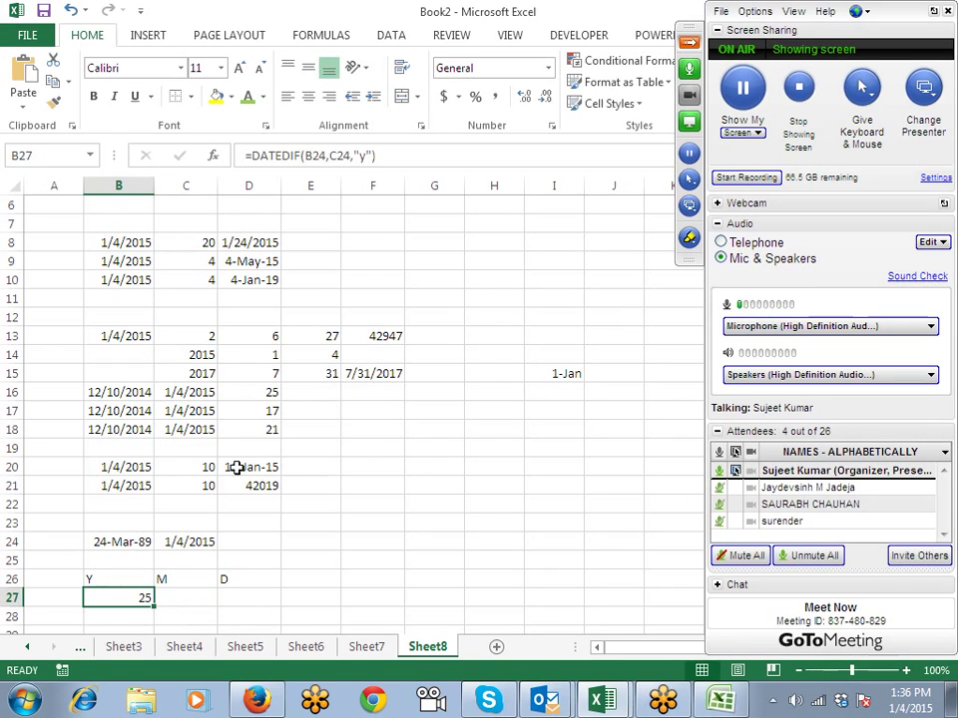
{"action": "left_click_drag", "start_coordinate": [415, 159], "coordinate": [173, 156]}
{"action": "key", "text": "ctrl+c"}
{"action": "key", "text": "Escape"}
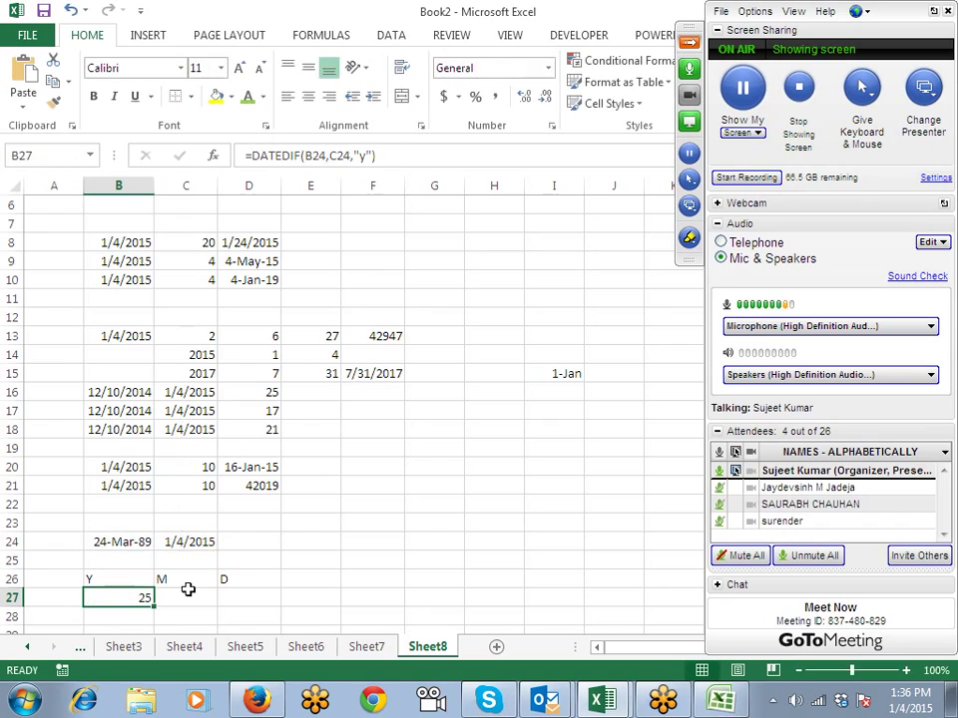
{"action": "left_click", "coordinate": [189, 595]}
{"action": "type", "text": "="}
{"action": "key", "text": "ctrl+v"}
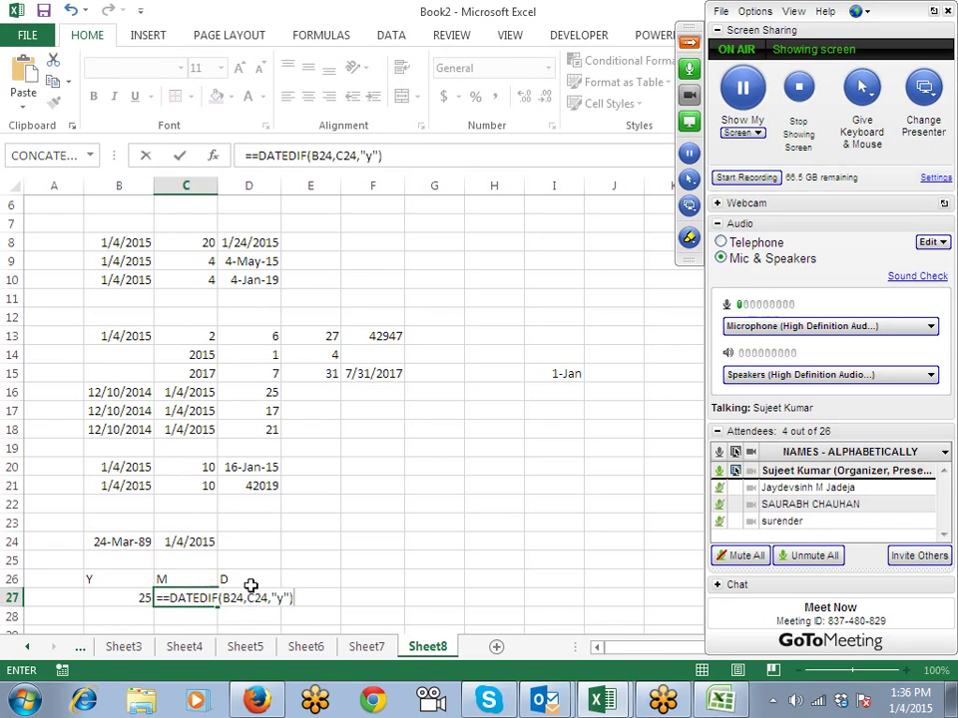
Step: Change C27's DATEDIF unit to "ym" for the remaining months
{"action": "left_click", "coordinate": [279, 597]}
{"action": "key", "text": "BackSpace"}
{"action": "type", "text": "m"}
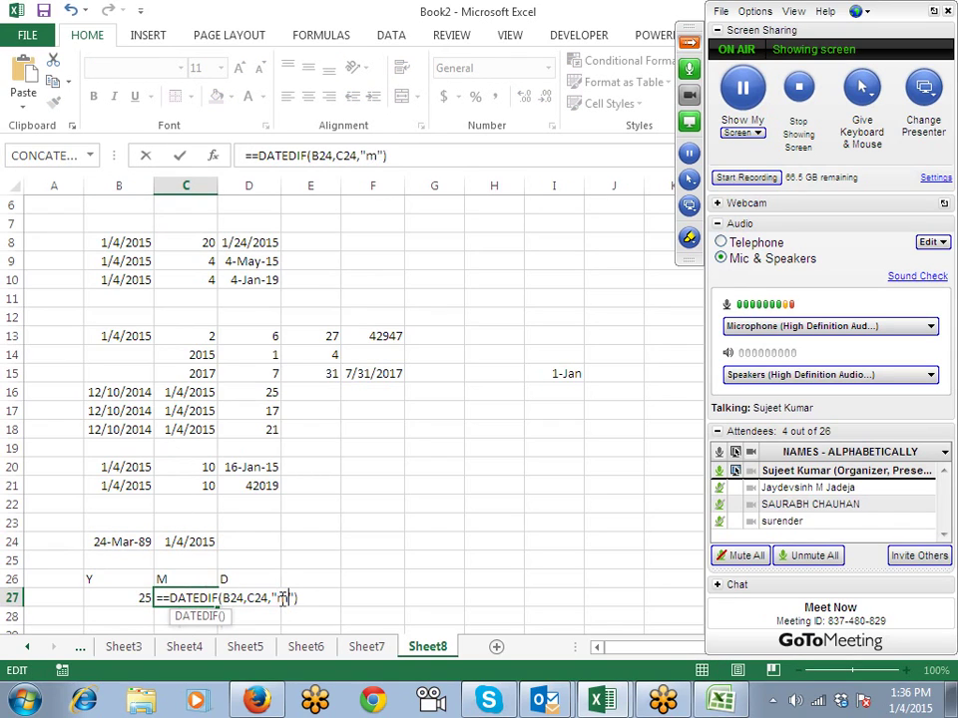
{"action": "key", "text": "Return"}
{"action": "key", "text": "Return"}
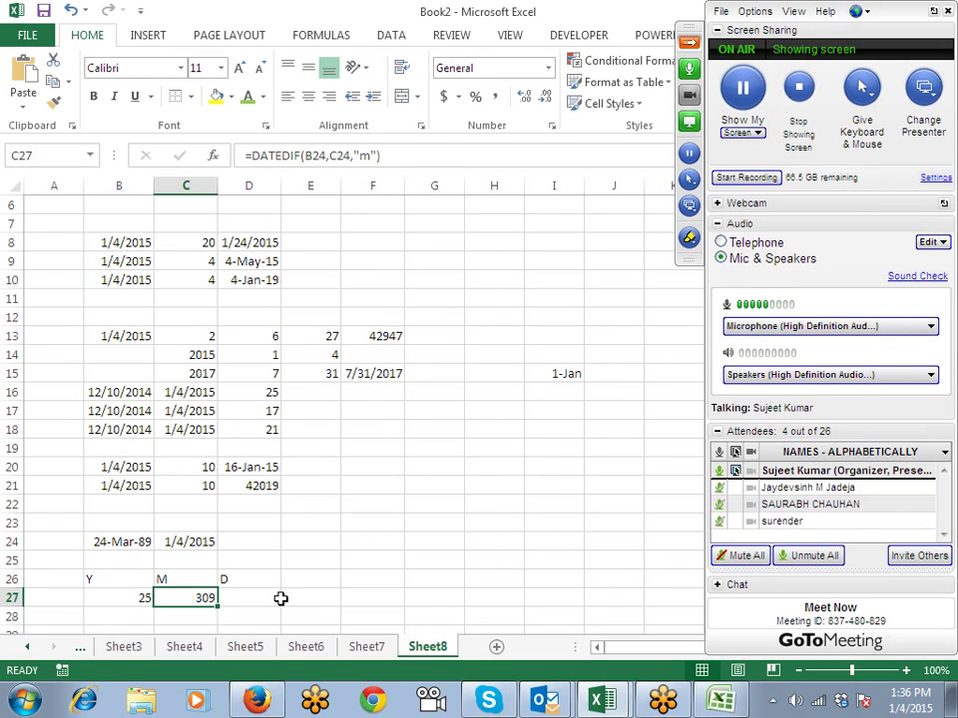
{"action": "key", "text": "F2"}
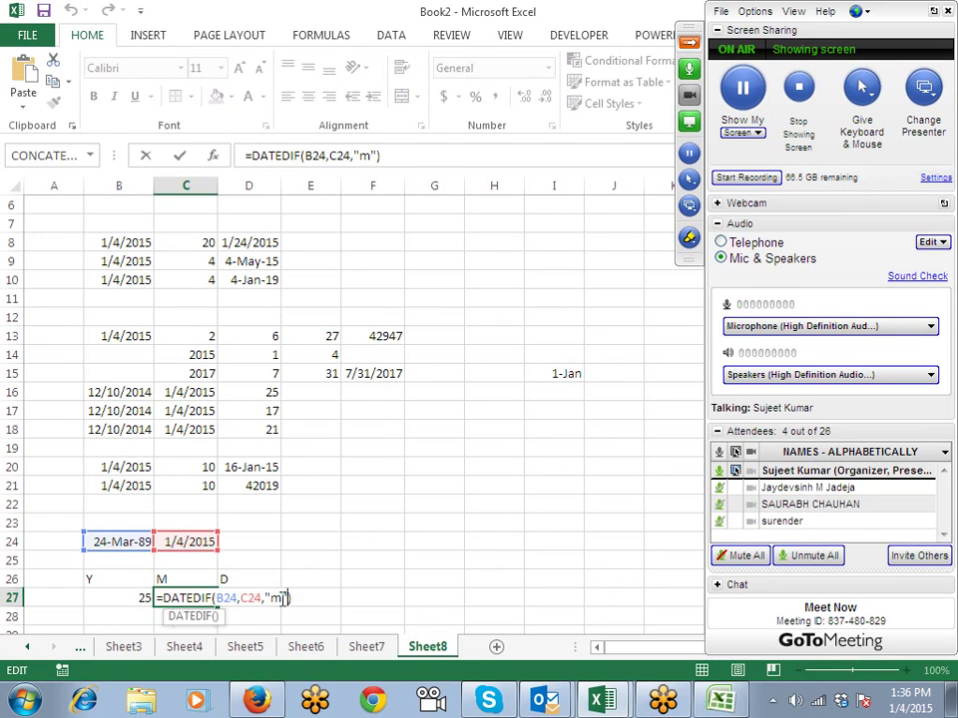
{"action": "type", "text": "y"}
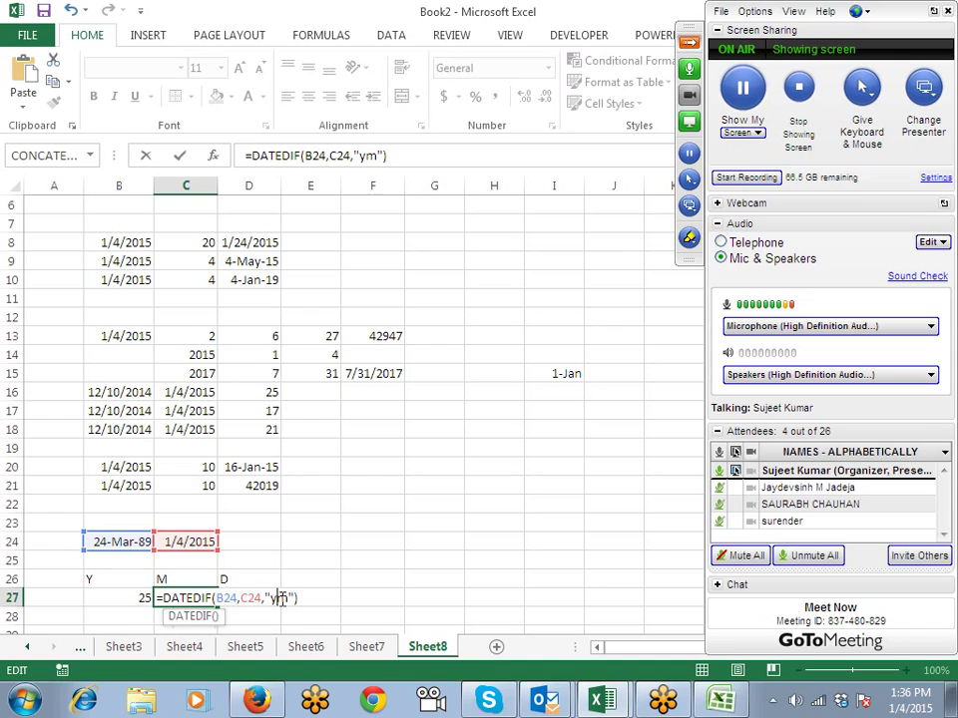
Step: Enter =DATEDIF(B24,C24,"md") in D27 so it shows the remaining 11 days
{"action": "key", "text": "Return"}
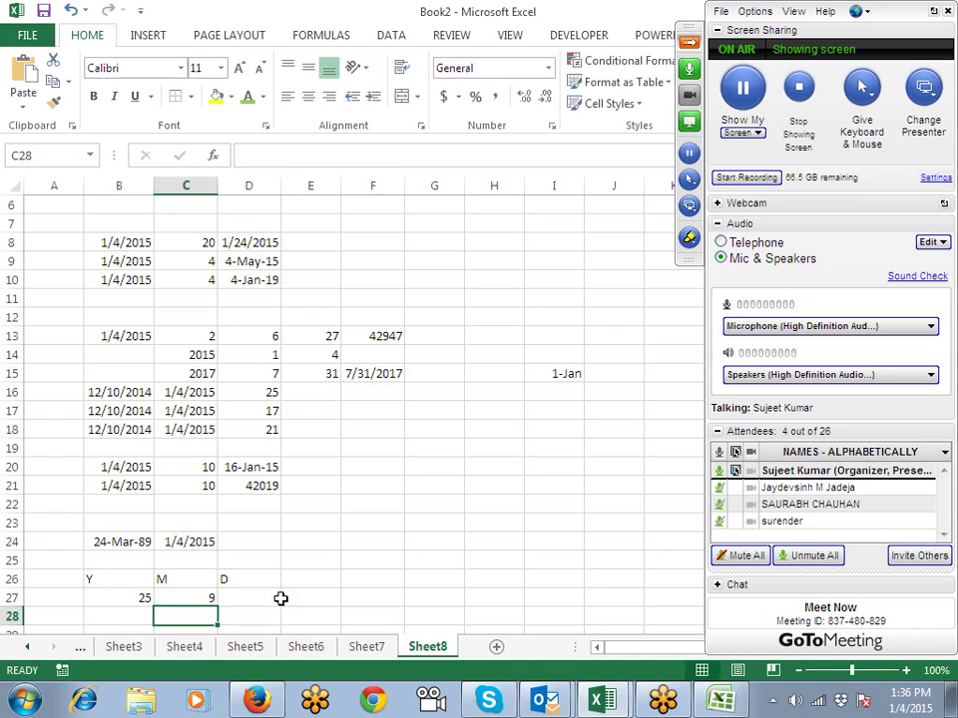
{"action": "left_click", "coordinate": [278, 598]}
{"action": "key", "text": "ctrl+v"}
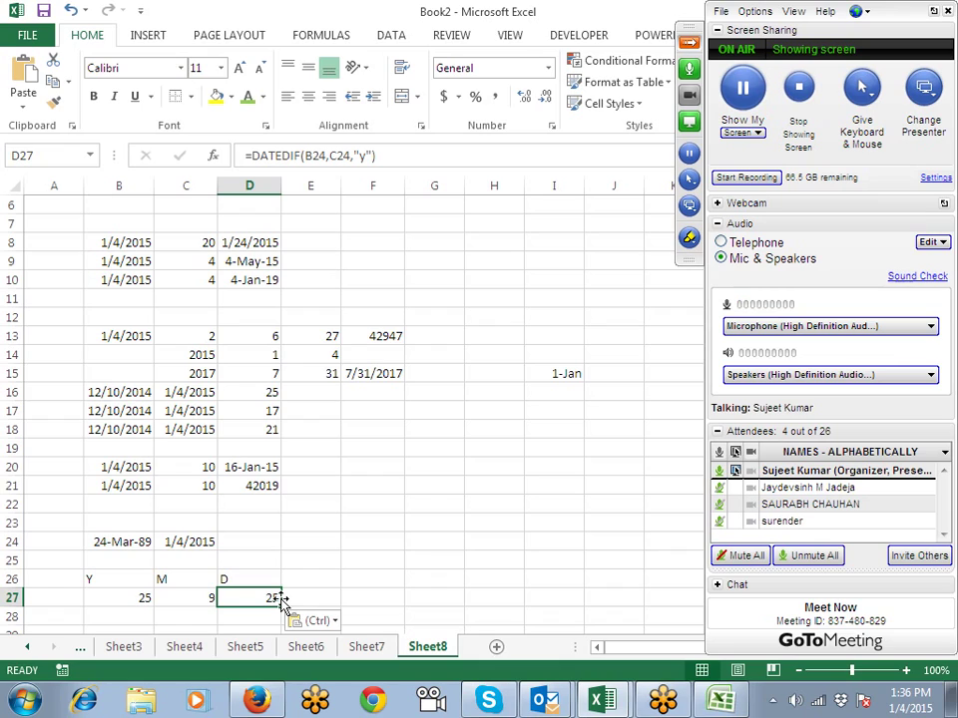
{"action": "double_click", "coordinate": [278, 598]}
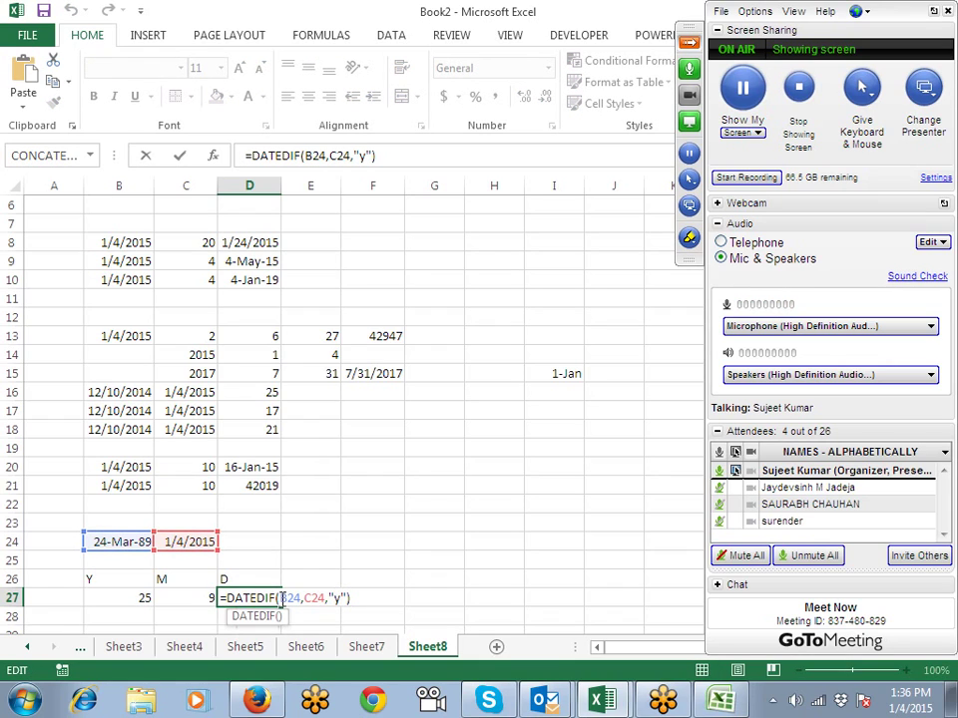
{"action": "key", "text": "BackSpace"}
{"action": "type", "text": "md"}
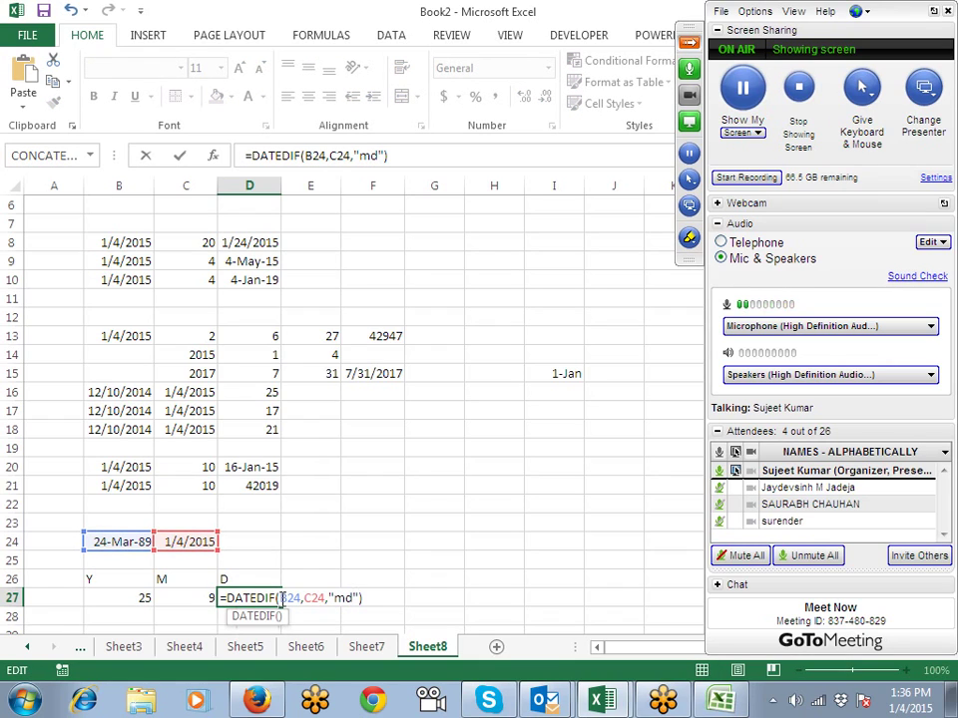
{"action": "key", "text": "Return"}
Step: Compare the years, months and days DATEDIF formulas along row 27, then move down to empty rows
{"action": "key", "text": "Up"}
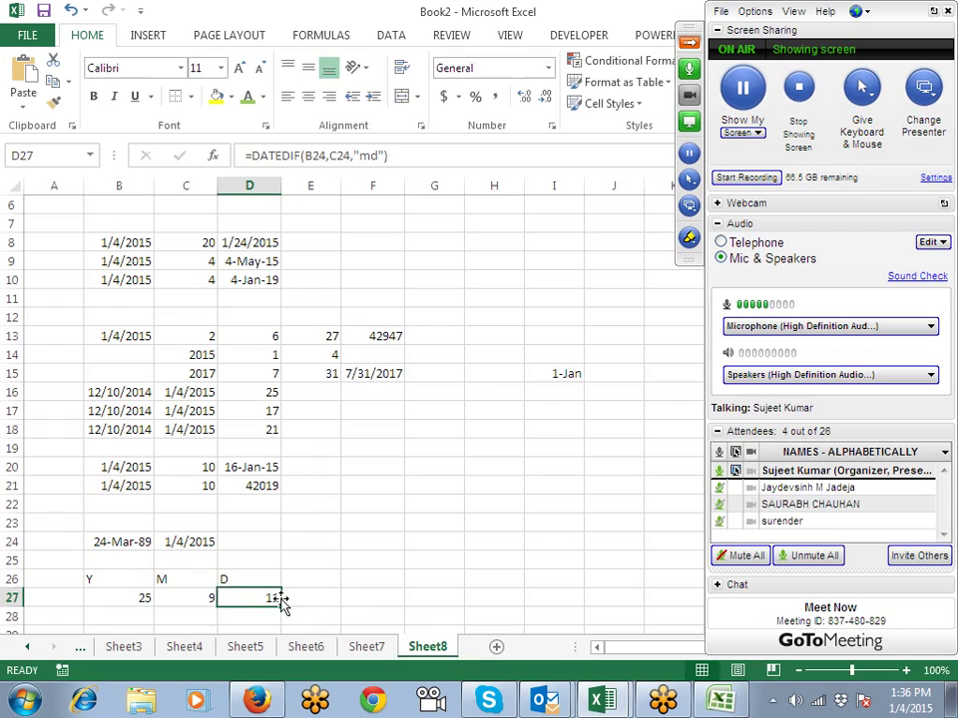
{"action": "key", "text": "Left"}
{"action": "key", "text": "Left"}
{"action": "key", "text": "Right"}
{"action": "key", "text": "Right"}
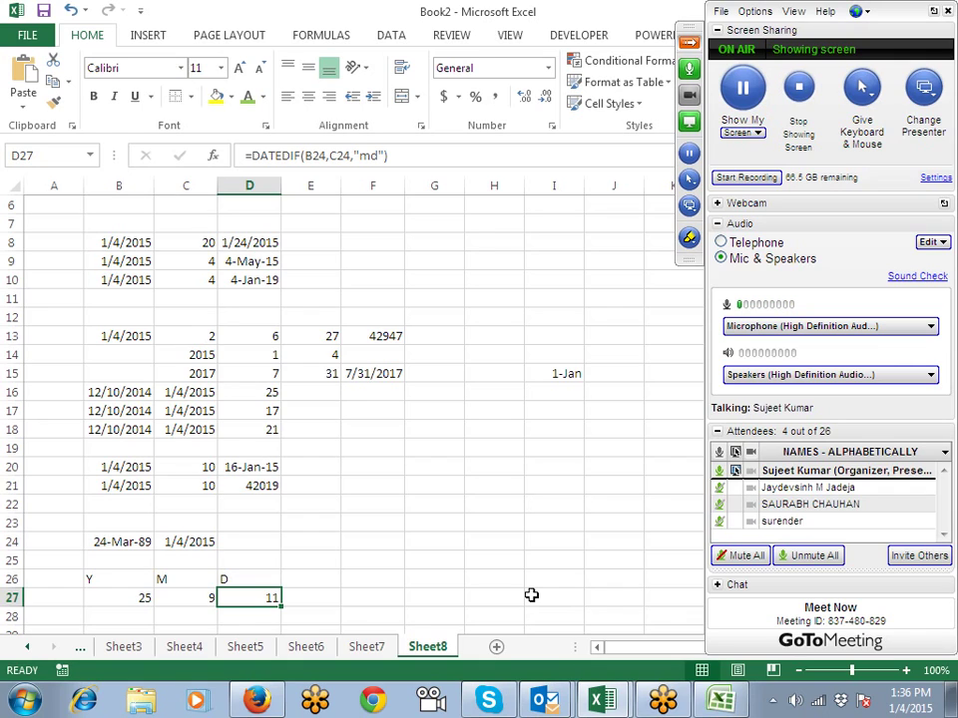
{"action": "key", "text": "Left"}
{"action": "key", "text": "Left"}
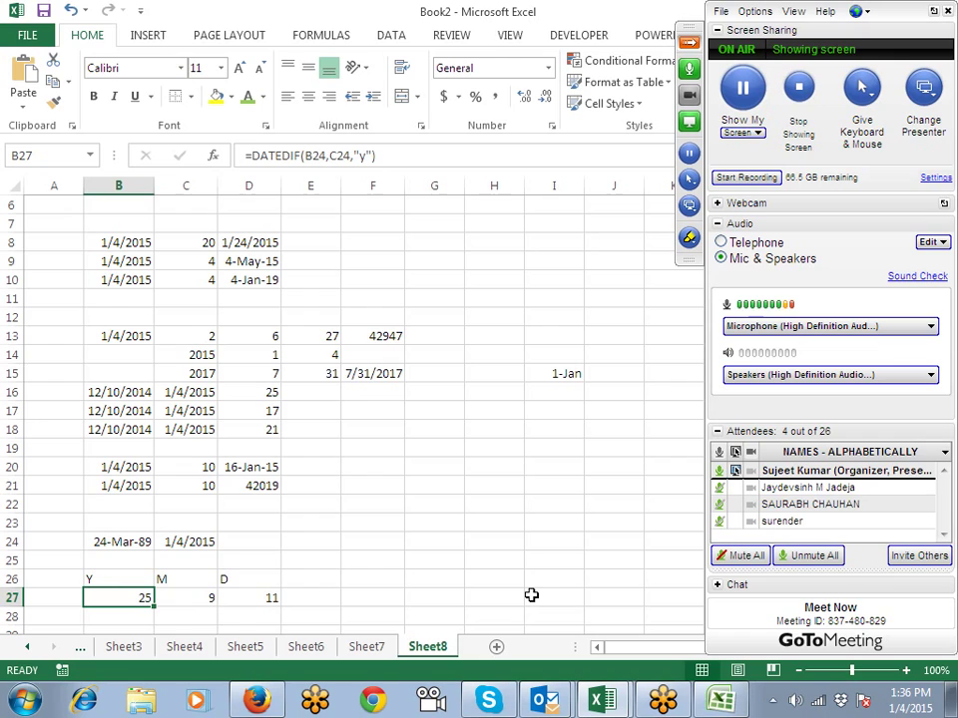
{"action": "key", "text": "Right"}
{"action": "key", "text": "Right"}
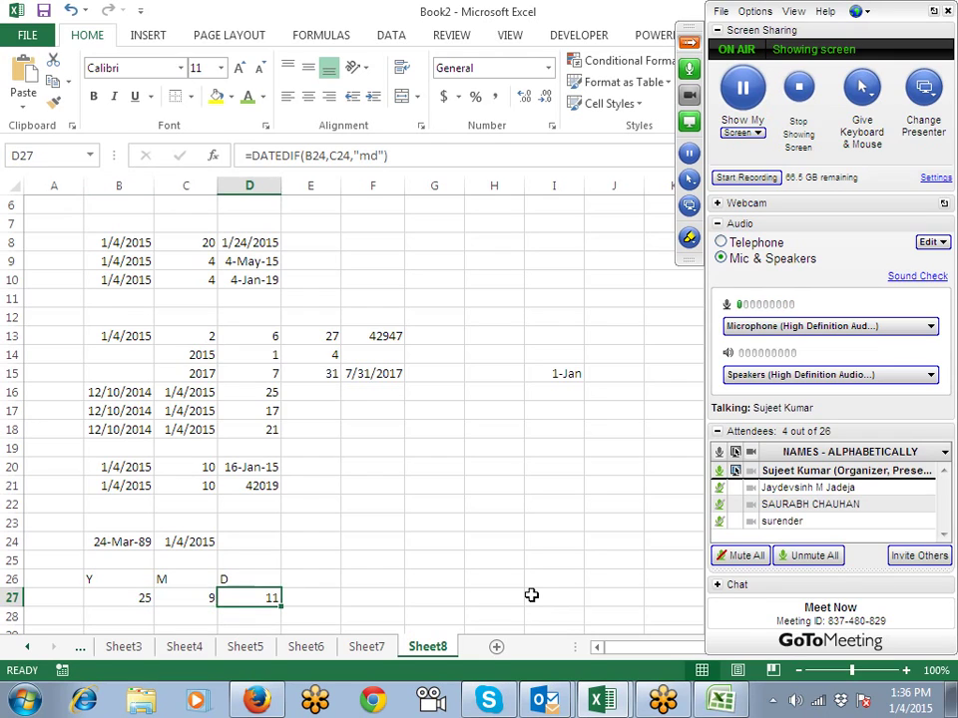
{"action": "key", "text": "Left"}
{"action": "key", "text": "Left"}
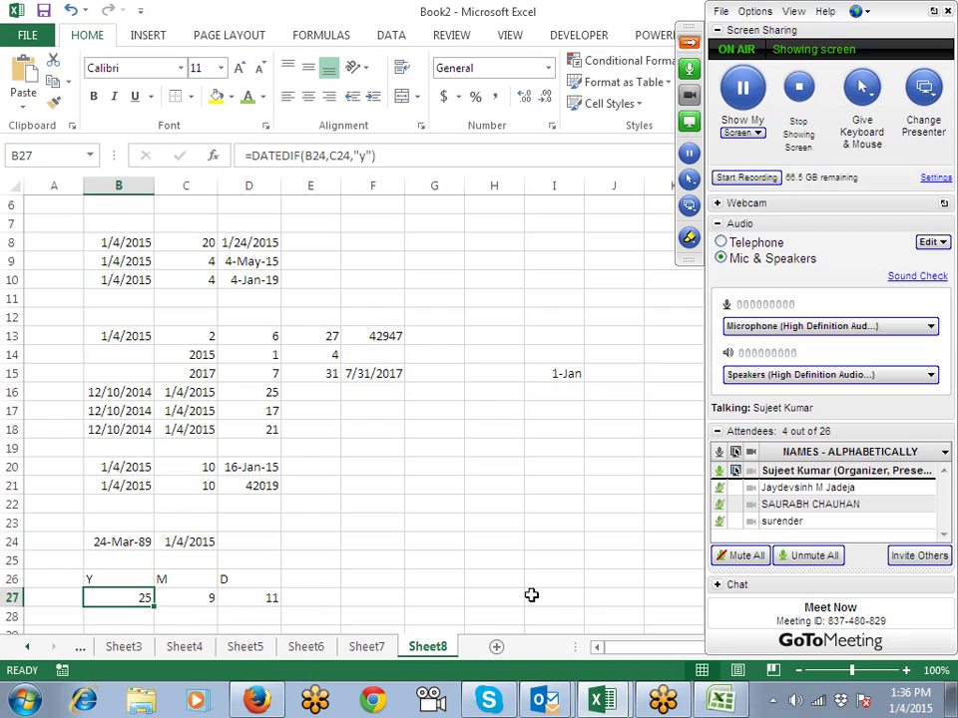
{"action": "key", "text": "Right"}
{"action": "key", "text": "Right"}
{"action": "key", "text": "Down"}
{"action": "key", "text": "Left"}
{"action": "key", "text": "Down"}
{"action": "key", "text": "Down"}
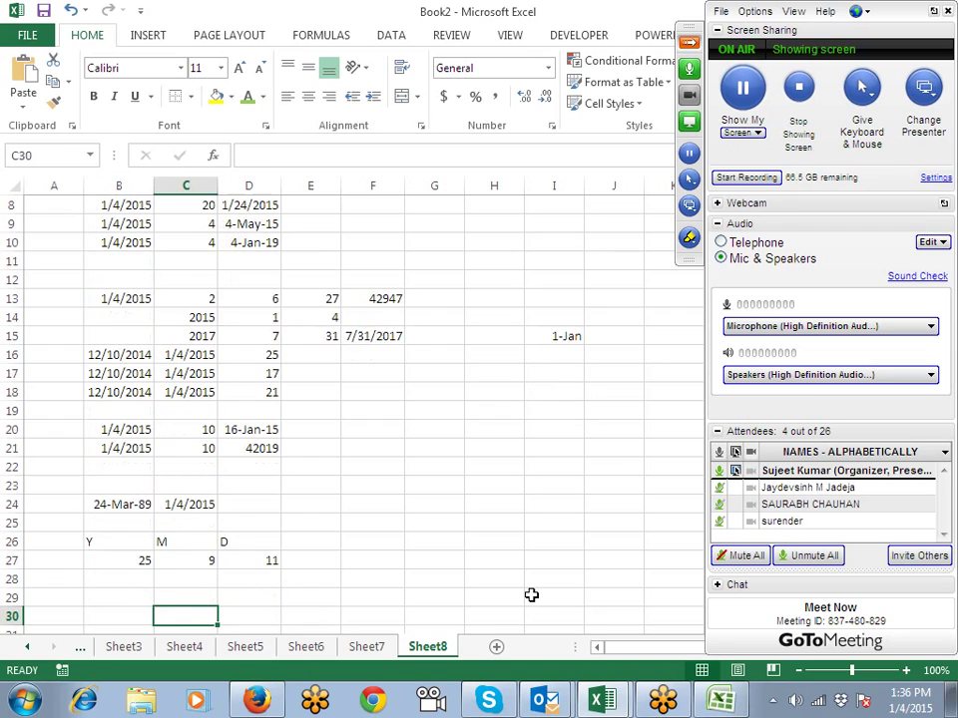
{"action": "key", "text": "Down"}
{"action": "scroll", "coordinate": [391, 539], "scroll_direction": "down", "scroll_amount": 5}
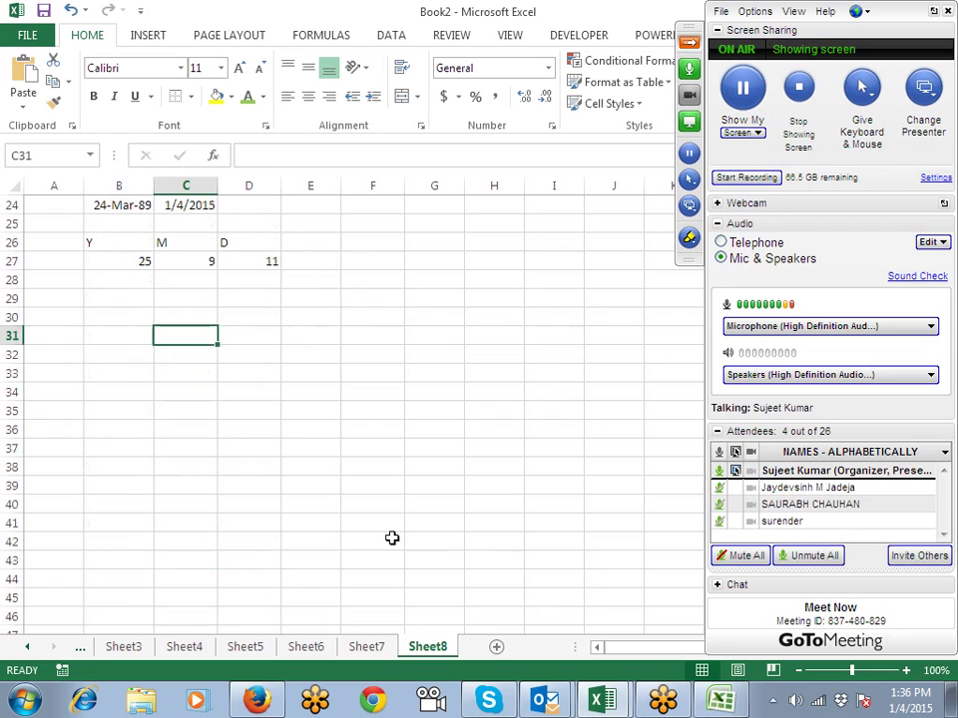
Step: Enter =TODAY() in B32 to show today's date, 1/4/2015
{"action": "left_click", "coordinate": [148, 352]}
{"action": "type", "text": "="}
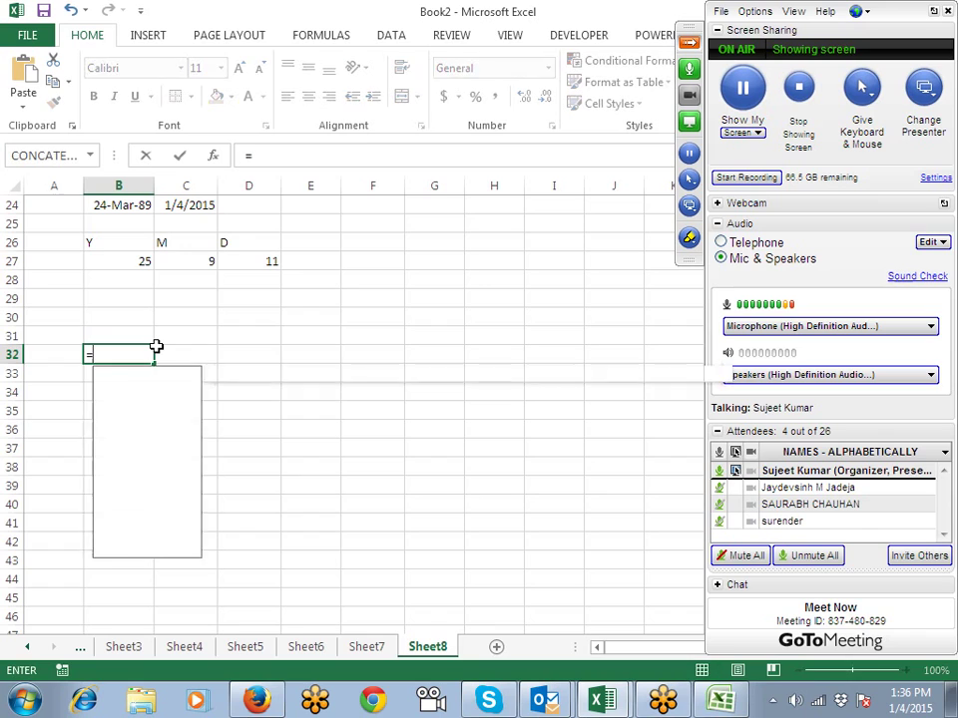
{"action": "type", "text": "tod"}
{"action": "key", "text": "Tab"}
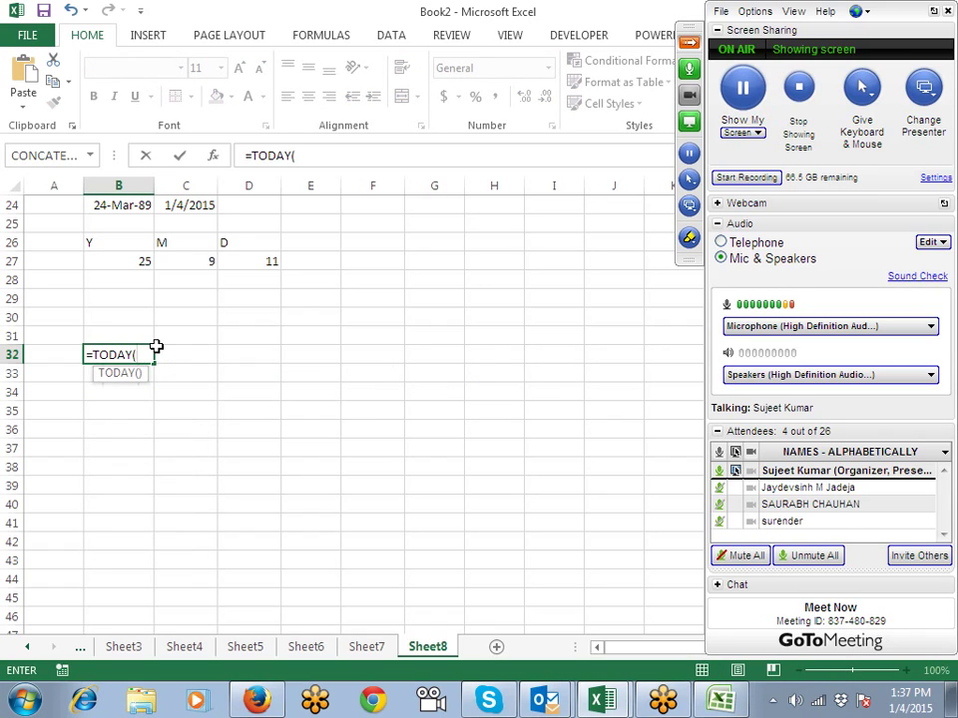
{"action": "type", "text": ")"}
{"action": "key", "text": "Return"}
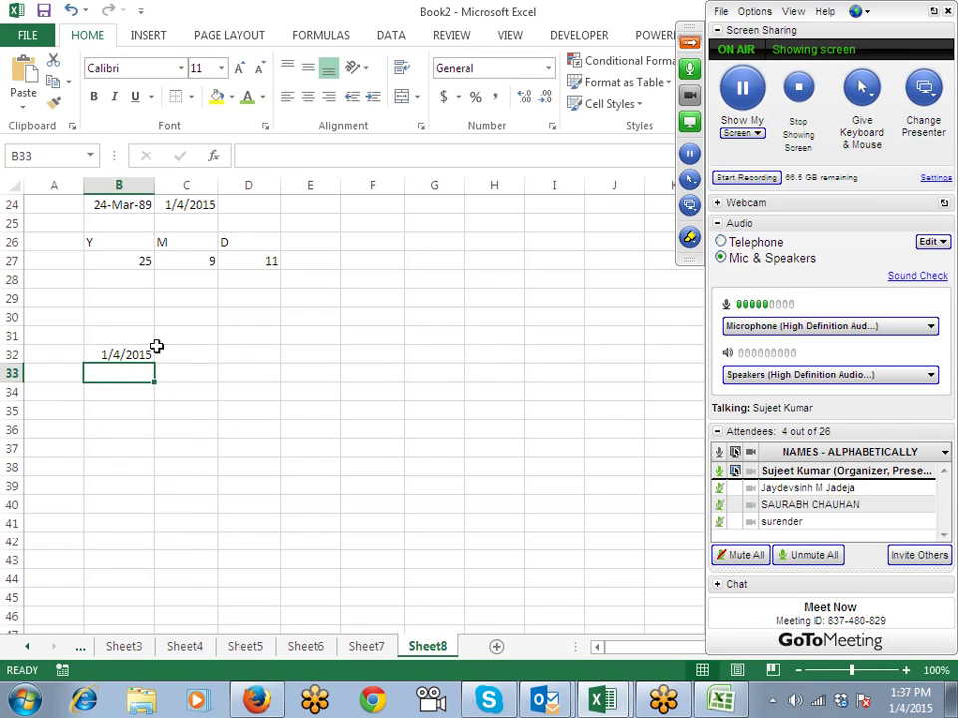
{"action": "key", "text": "Up"}
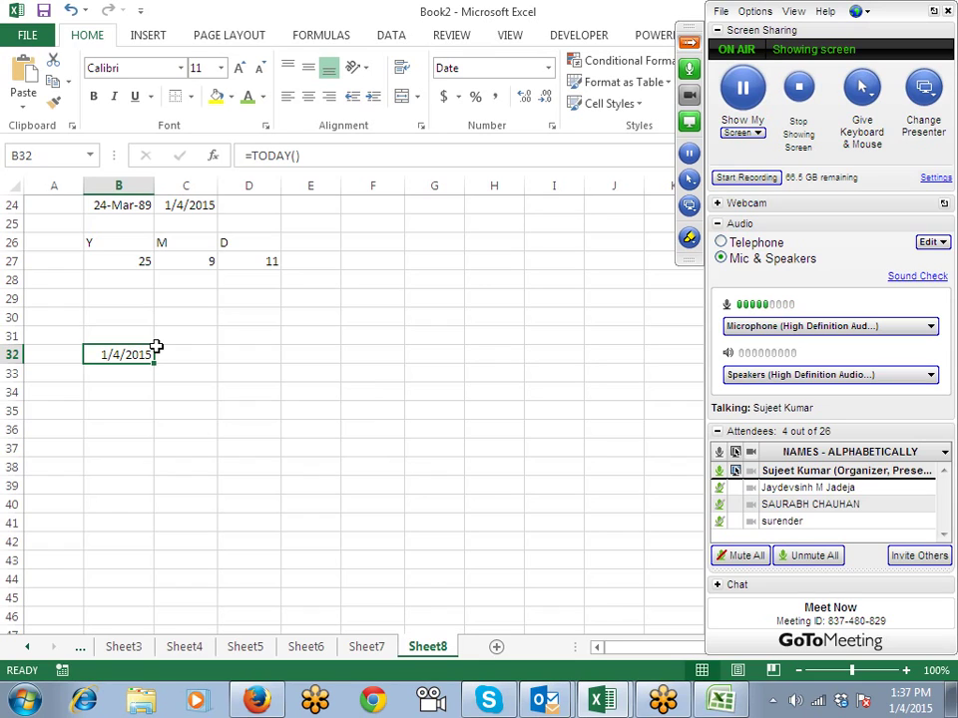
Step: Enter =NOW() in C32 to show the current date and time, 1/4/2015 13:37
{"action": "left_click", "coordinate": [156, 346]}
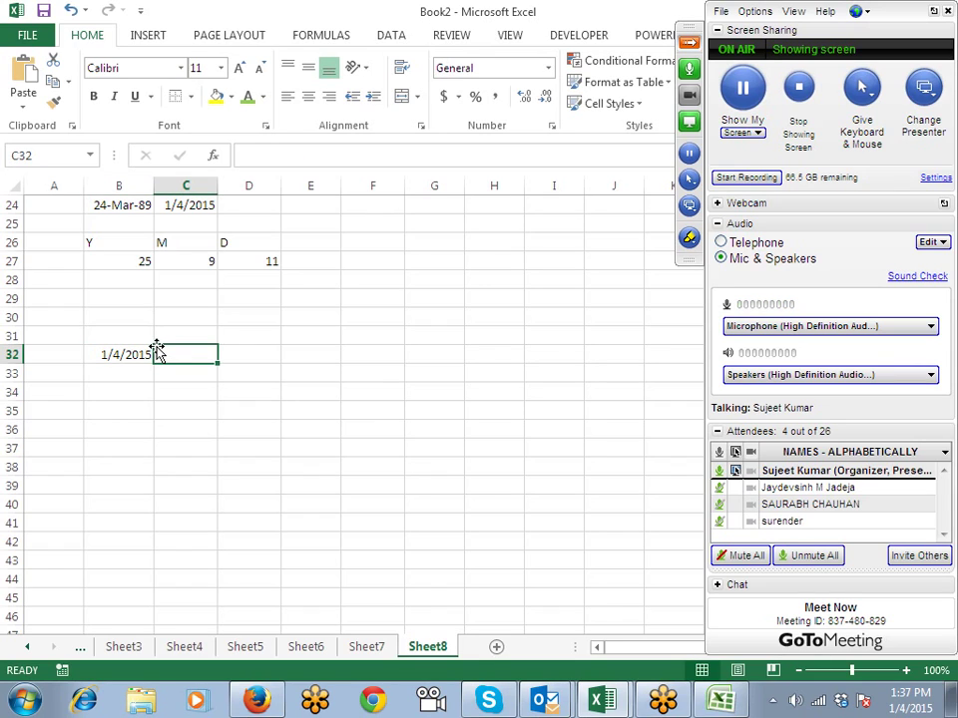
{"action": "type", "text": "="}
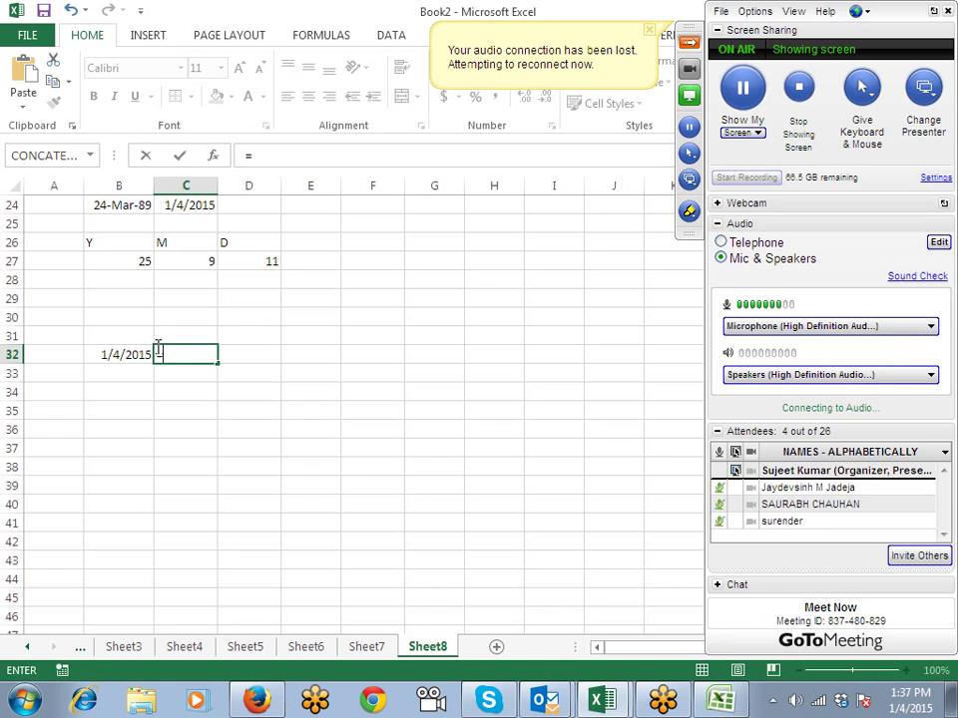
{"action": "key", "text": "Escape"}
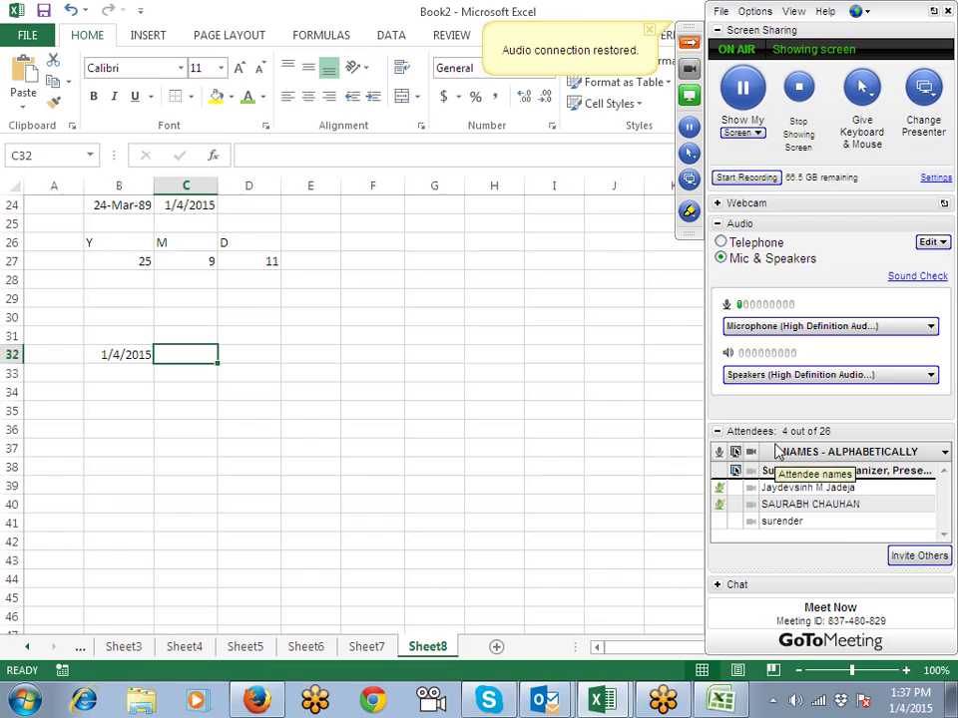
{"action": "type", "text": "=now"}
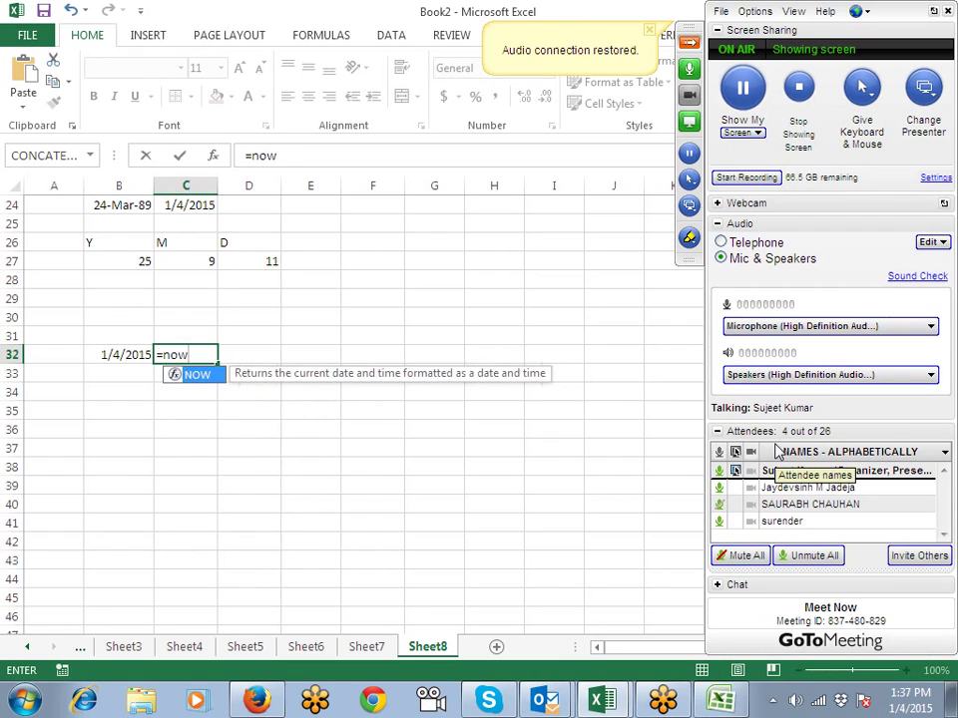
{"action": "key", "text": "Tab"}
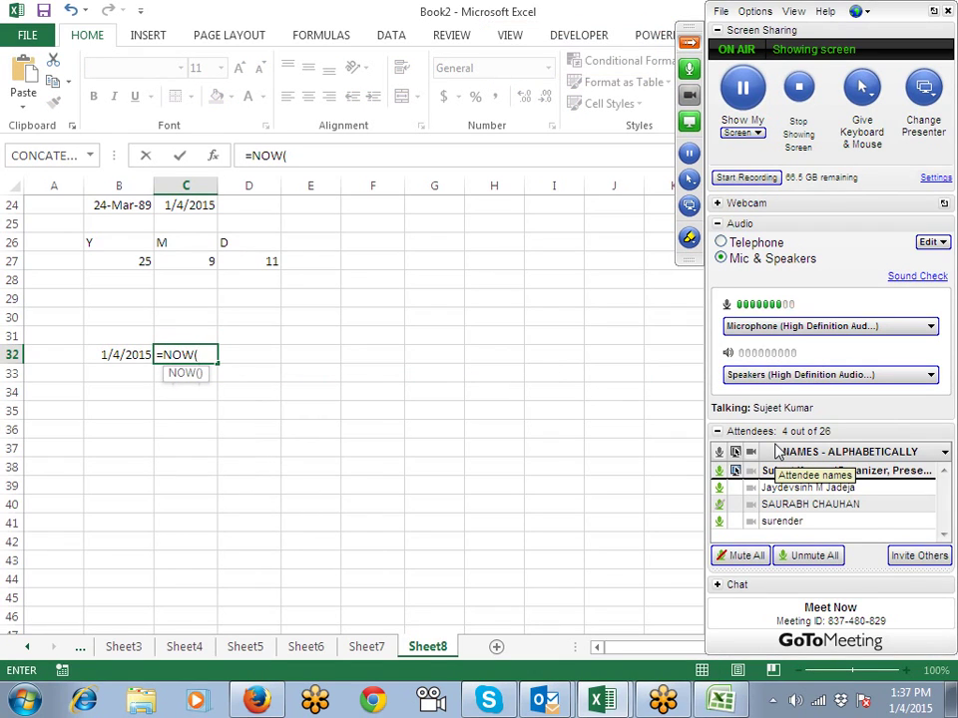
{"action": "type", "text": ")"}
{"action": "key", "text": "Return"}
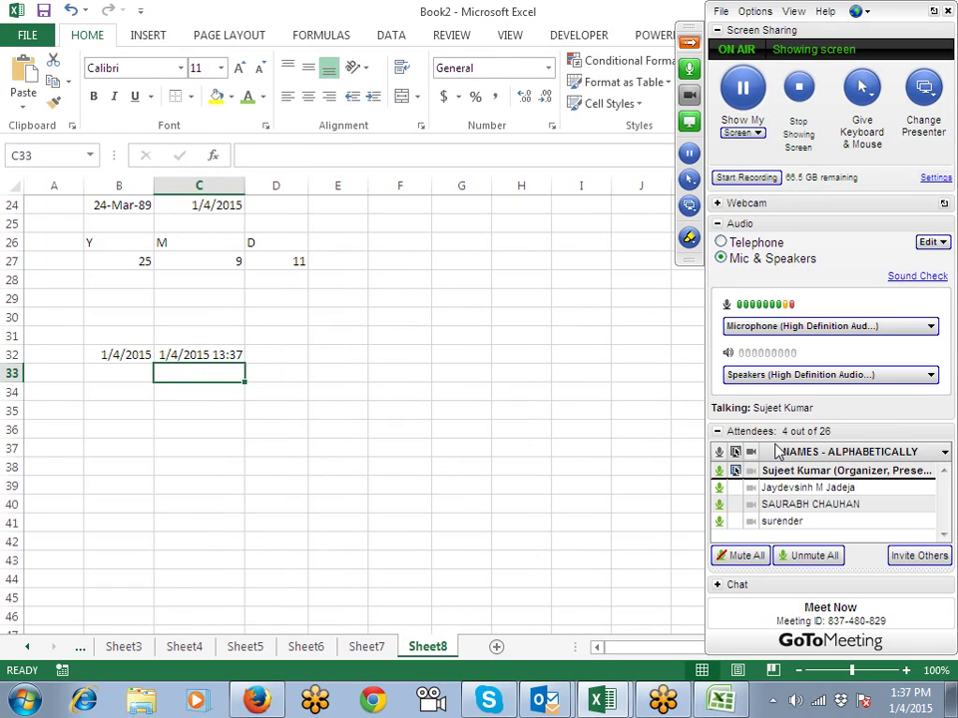
Step: Enter =TIME(HOUR(C32),MINUTE(C32),SECOND(C32)) in C33
{"action": "type", "text": "=tim"}
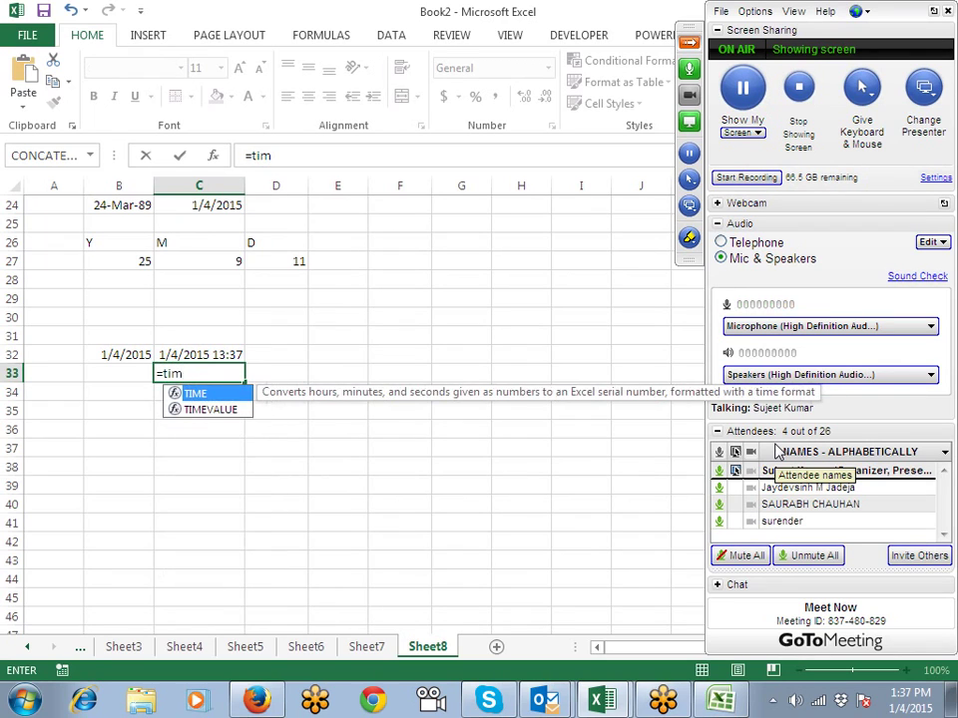
{"action": "key", "text": "Tab"}
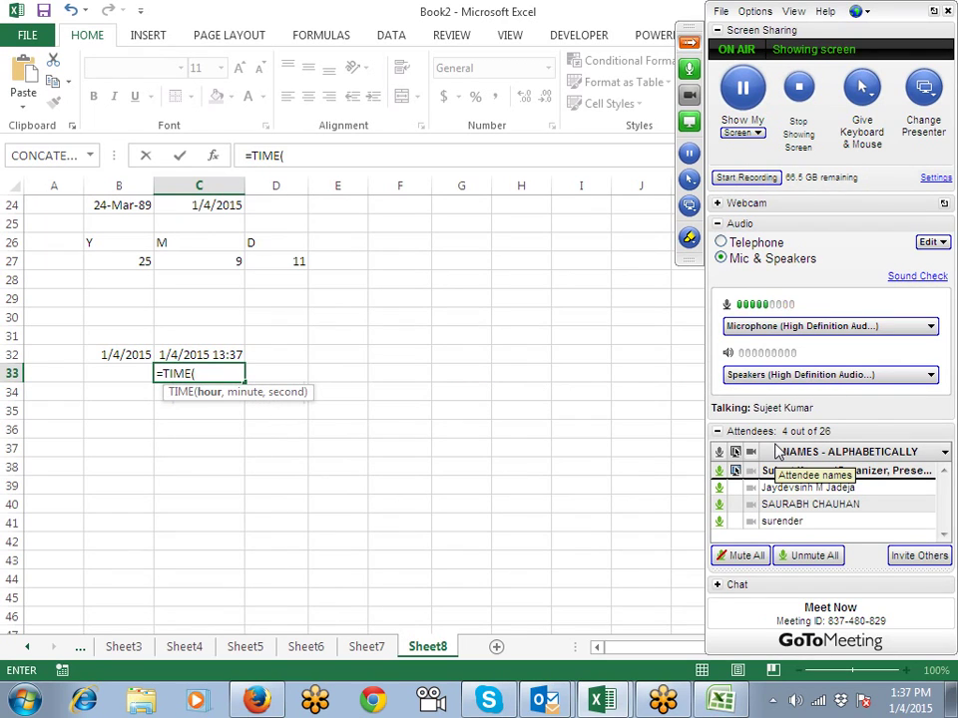
{"action": "type", "text": "ho"}
{"action": "key", "text": "Tab"}
{"action": "key", "text": "Up"}
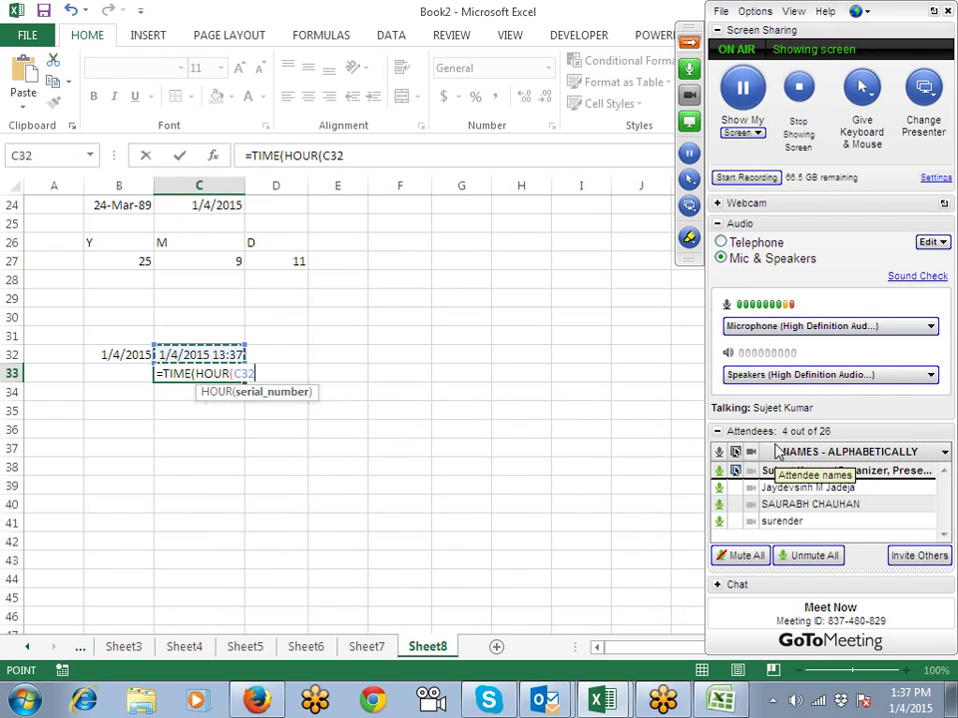
{"action": "type", "text": "),min"}
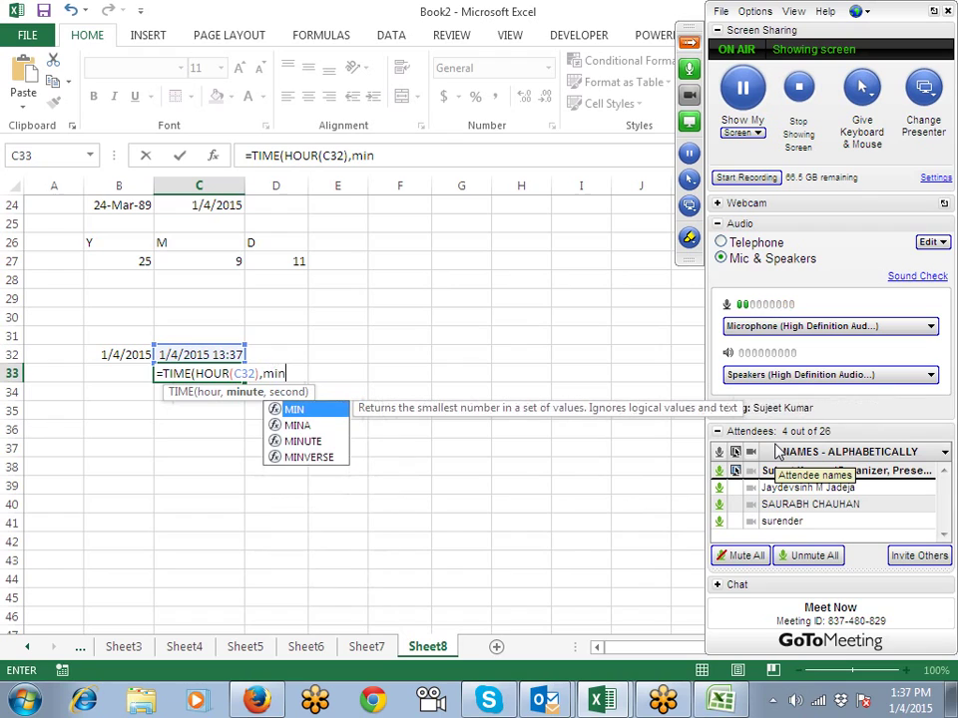
{"action": "key", "text": "Down"}
{"action": "key", "text": "Down"}
{"action": "key", "text": "Tab"}
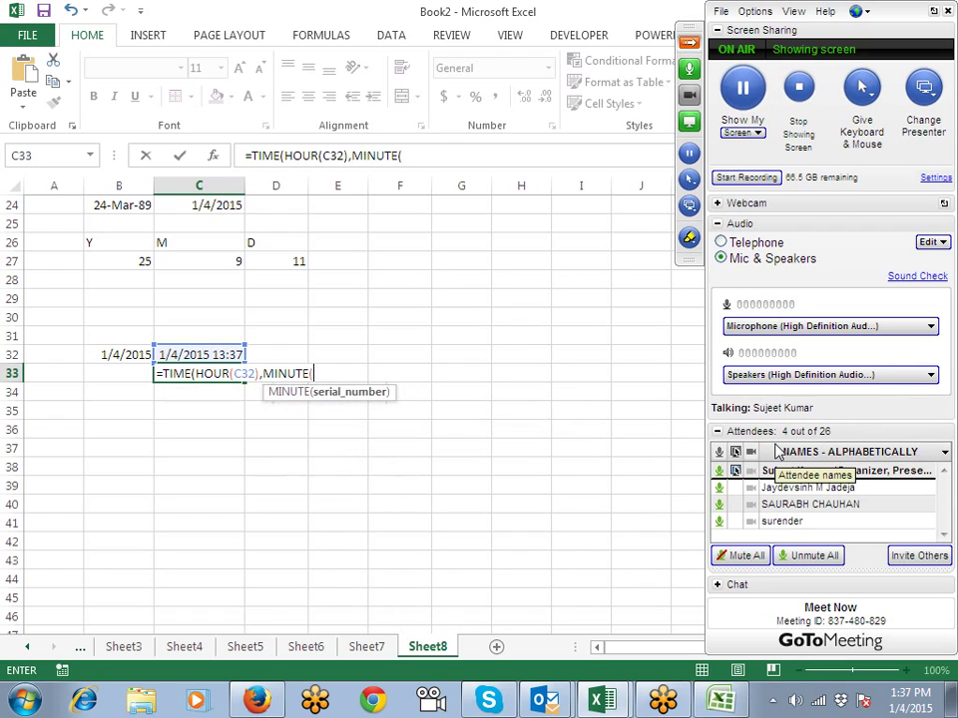
{"action": "key", "text": "Up"}
{"action": "type", "text": "),se"}
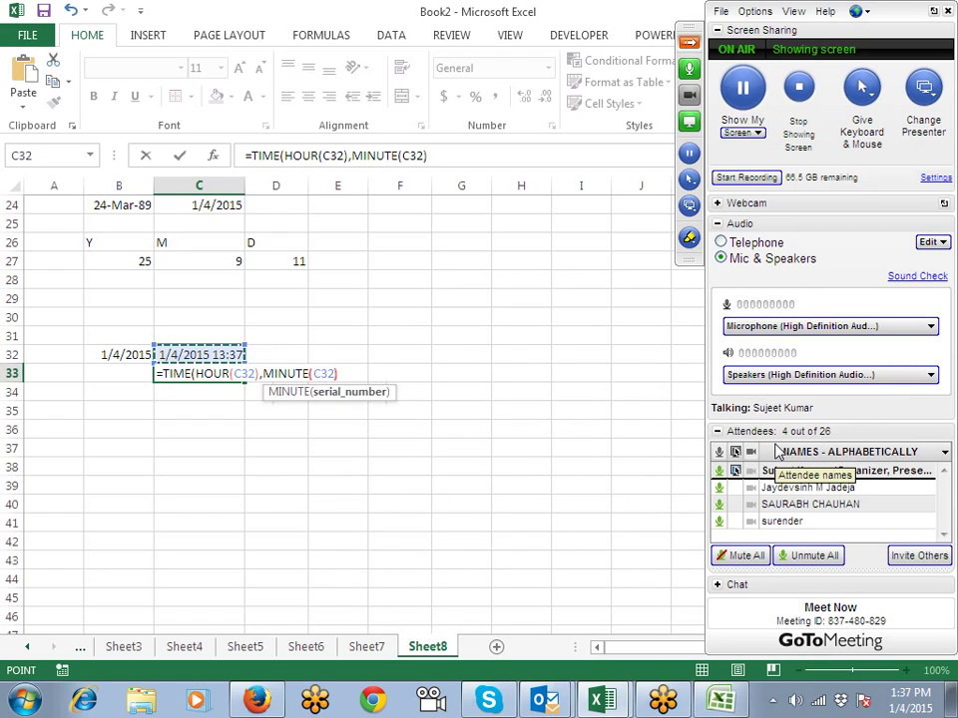
{"action": "key", "text": "Down"}
{"action": "key", "text": "Down"}
{"action": "key", "text": "Down"}
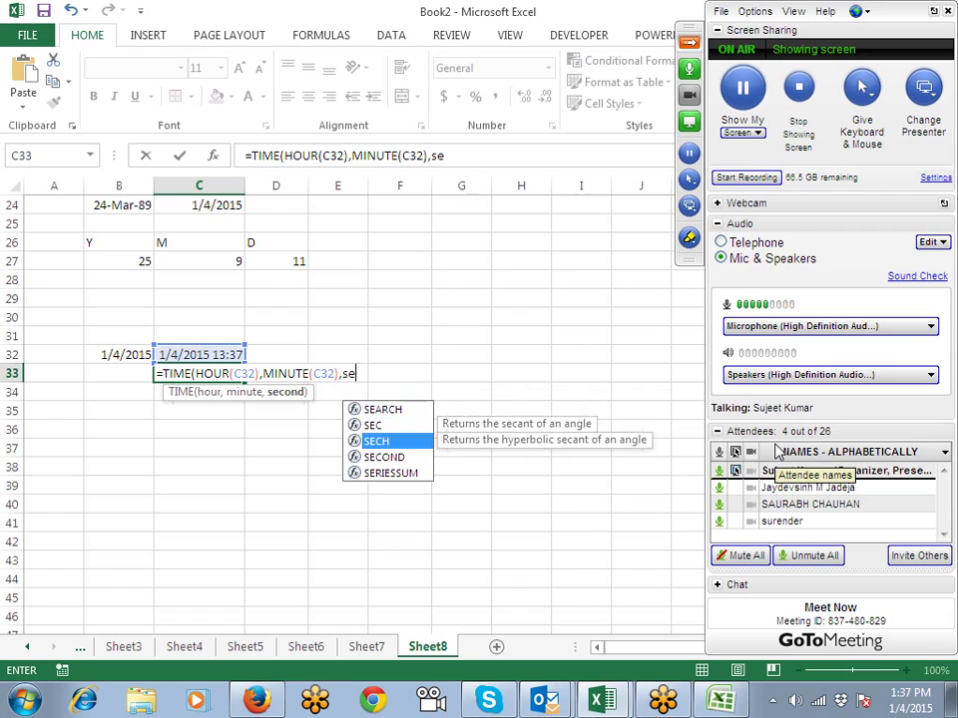
{"action": "key", "text": "Tab"}
{"action": "key", "text": "Up"}
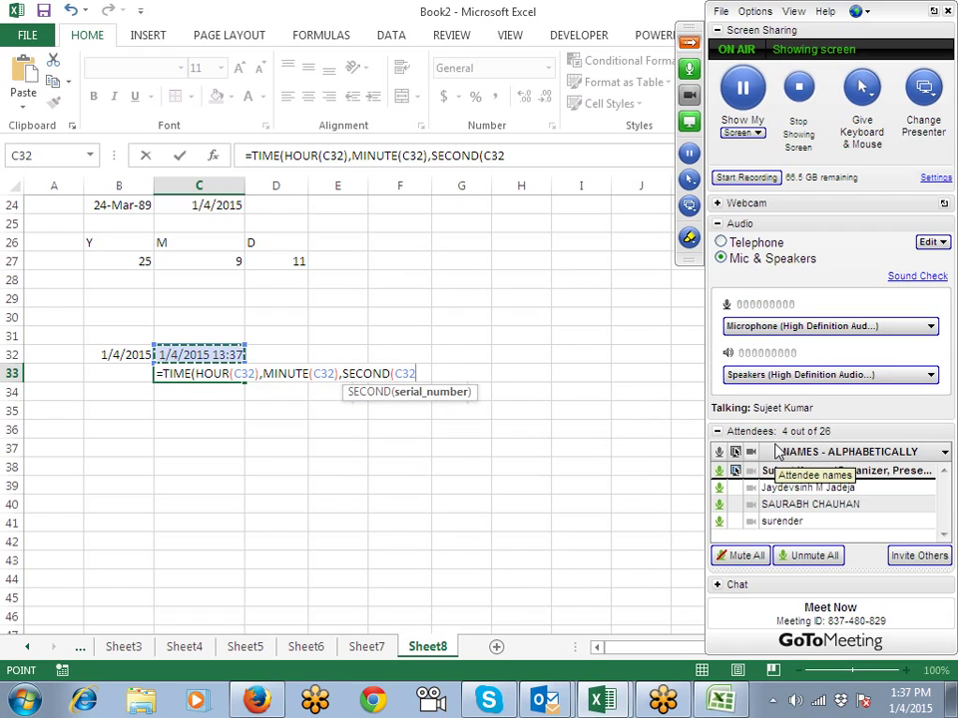
{"action": "type", "text": ")"}
{"action": "key", "text": "Return"}
{"action": "key", "text": "Return"}
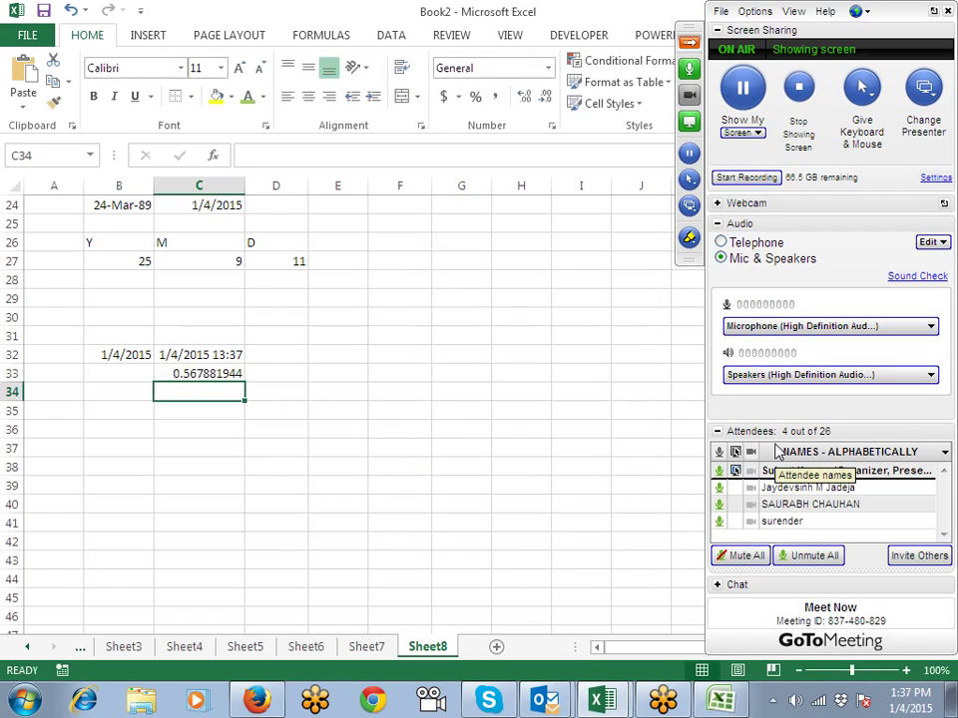
Step: Format C33 as a time showing 1:38 PM and recalculate C32's NOW value
{"action": "key", "text": "Up"}
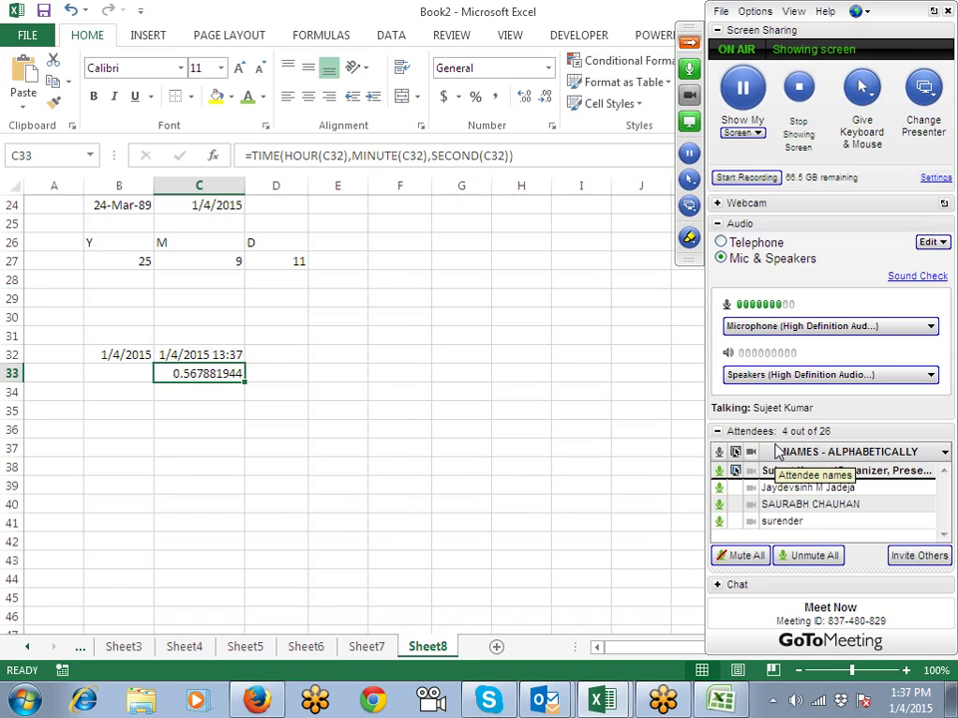
{"action": "key", "text": "ctrl+shift+2"}
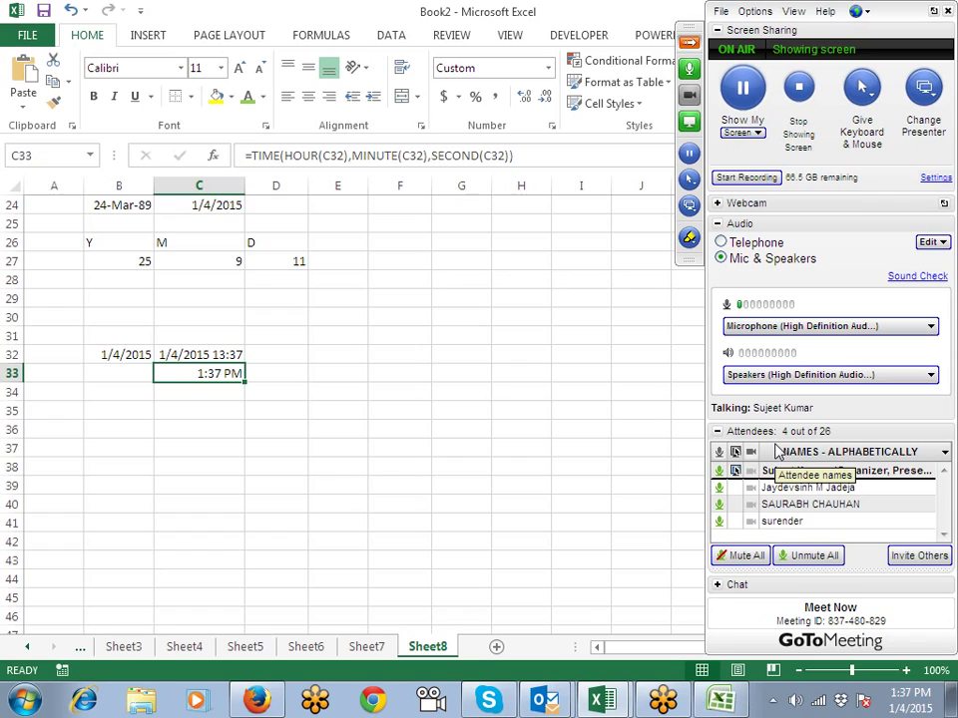
{"action": "key", "text": "F2"}
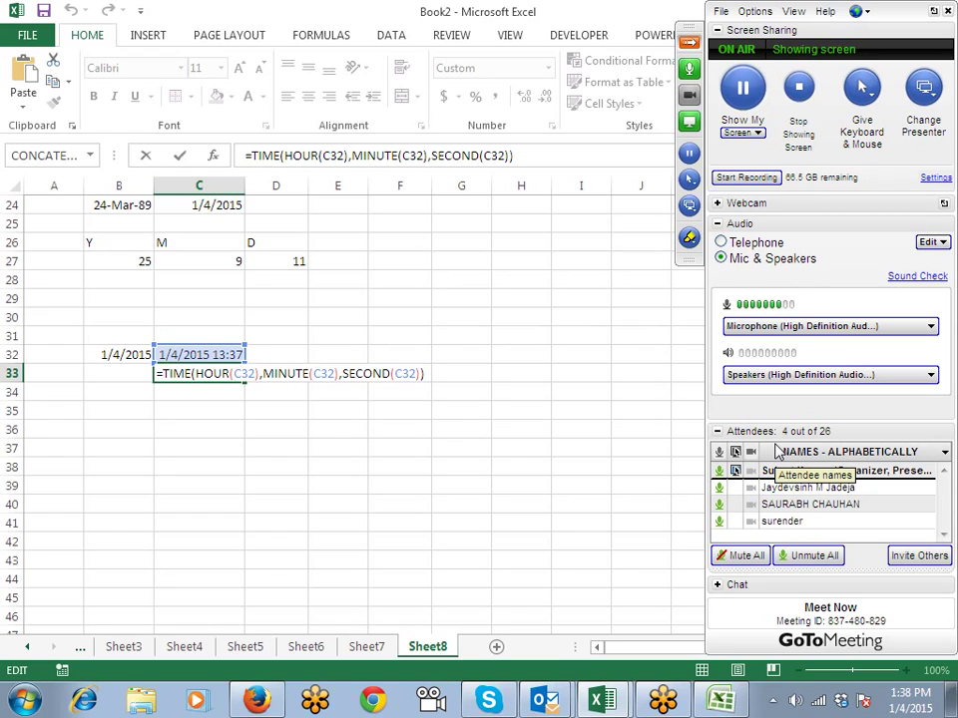
{"action": "key", "text": "Escape"}
{"action": "key", "text": "Up"}
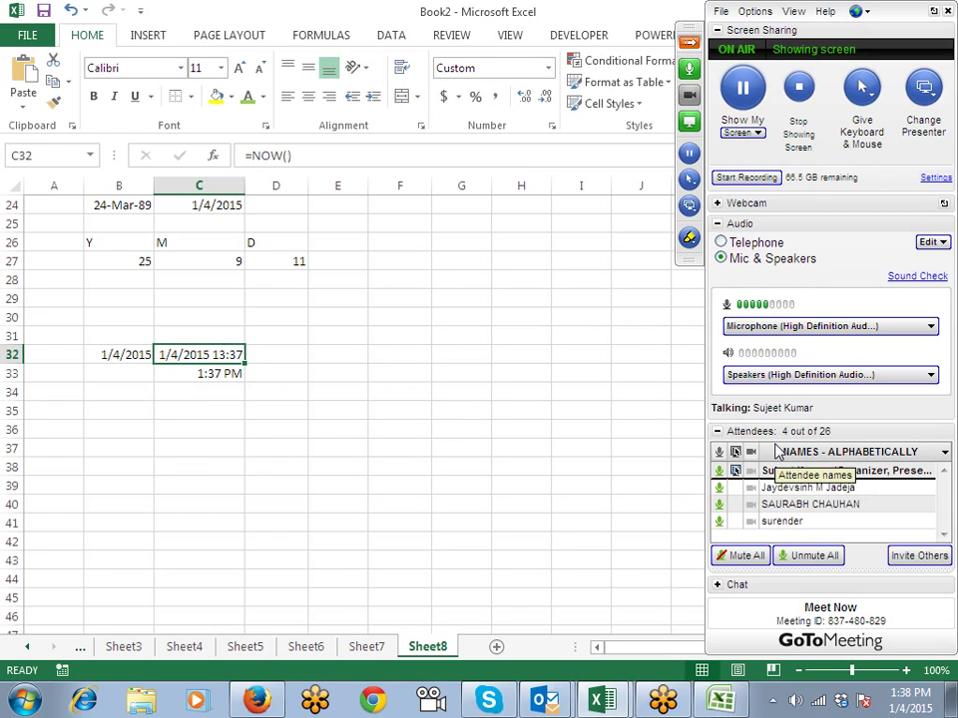
{"action": "key", "text": "F2"}
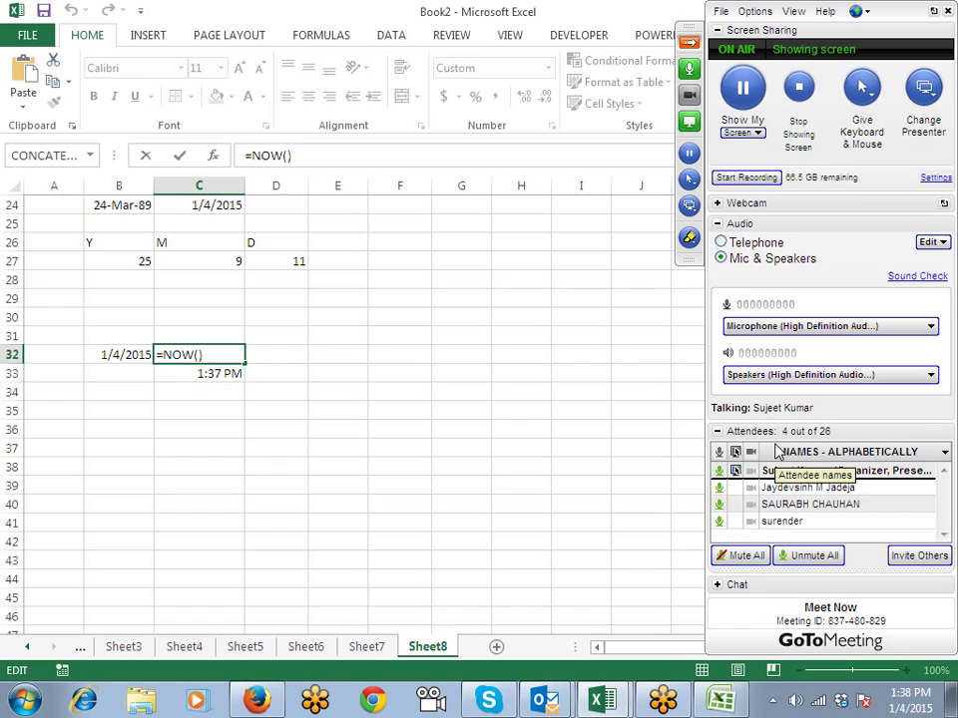
{"action": "key", "text": "Return"}
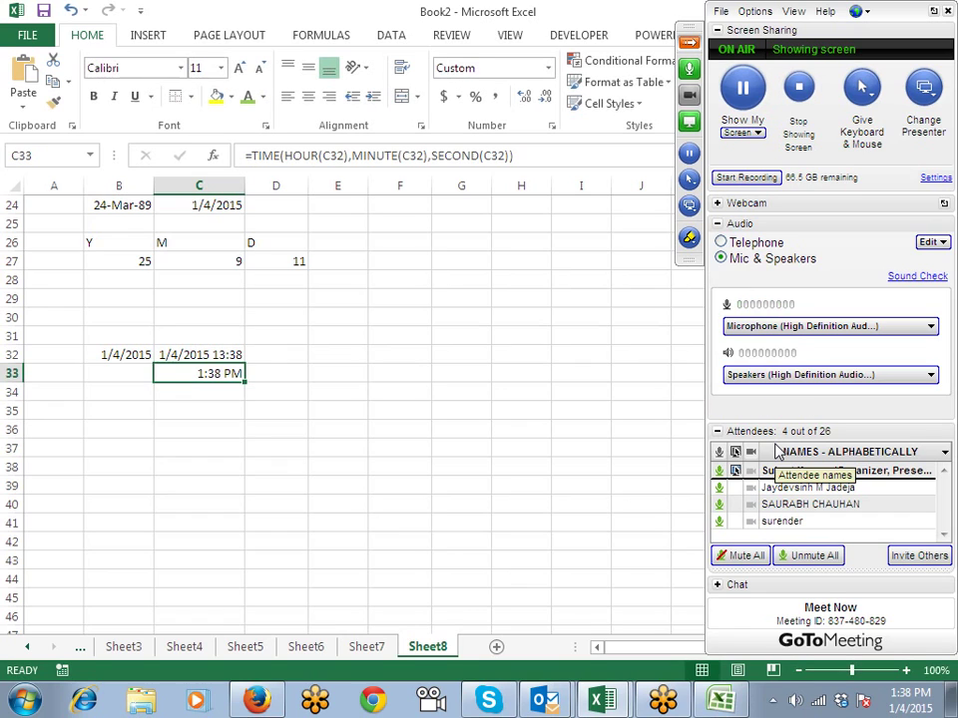
Step: Insert today's date, 1/4/2015, into B35 with Ctrl+;
{"action": "key", "text": "Down"}
{"action": "key", "text": "Down"}
{"action": "key", "text": "Left"}
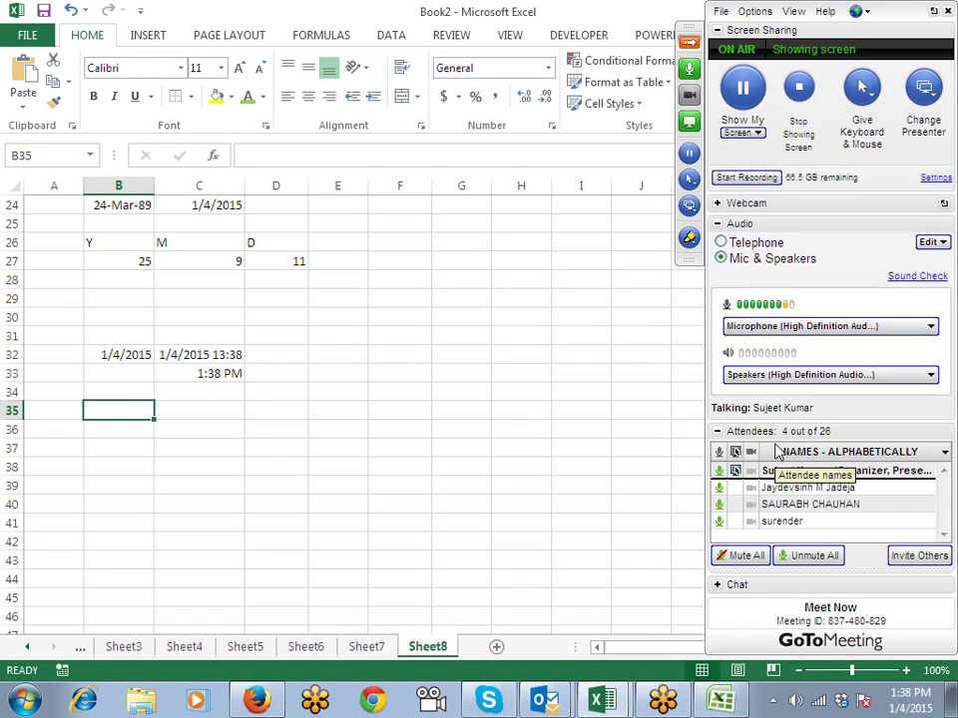
{"action": "key", "text": "ctrl+semicolon"}
{"action": "key", "text": "Return"}
{"action": "key", "text": "Up"}
{"action": "key", "text": "Right"}
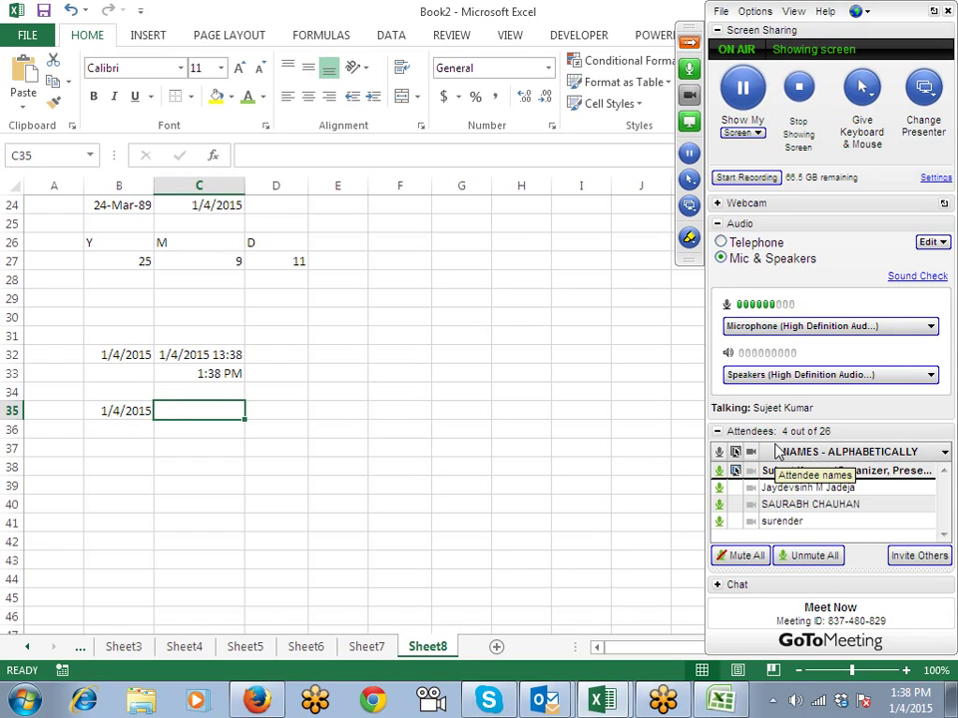
Step: Enter =EOMONTH(B35,0) in C35 and format the result as a date
{"action": "type", "text": "=eo"}
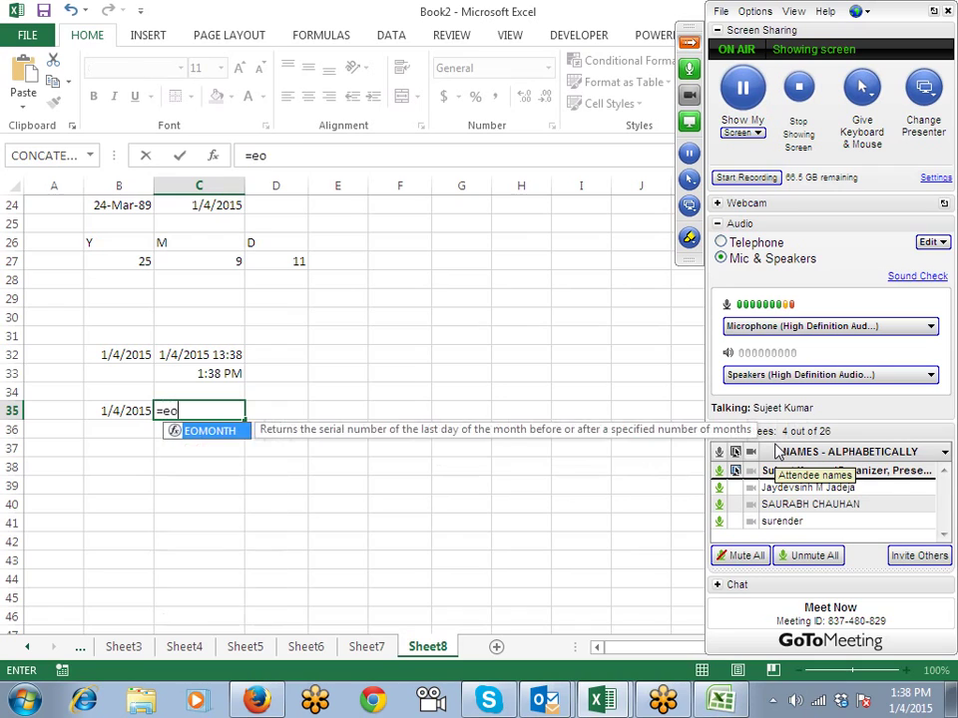
{"action": "key", "text": "Tab"}
{"action": "key", "text": "Left"}
{"action": "type", "text": ","}
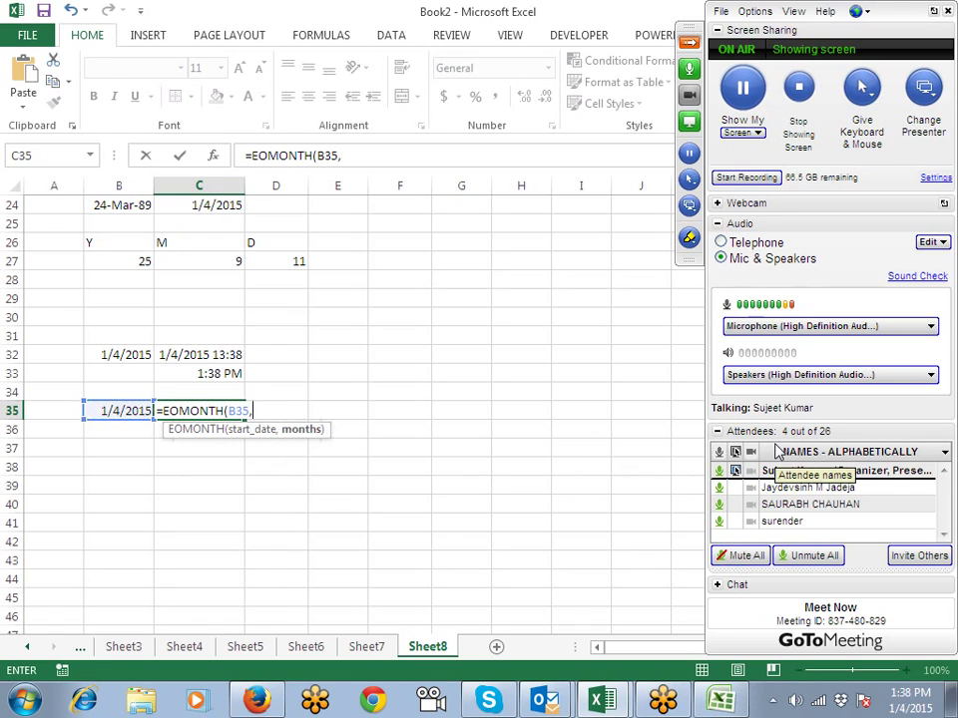
{"action": "type", "text": "0"}
{"action": "key", "text": "Return"}
{"action": "key", "text": "Up"}
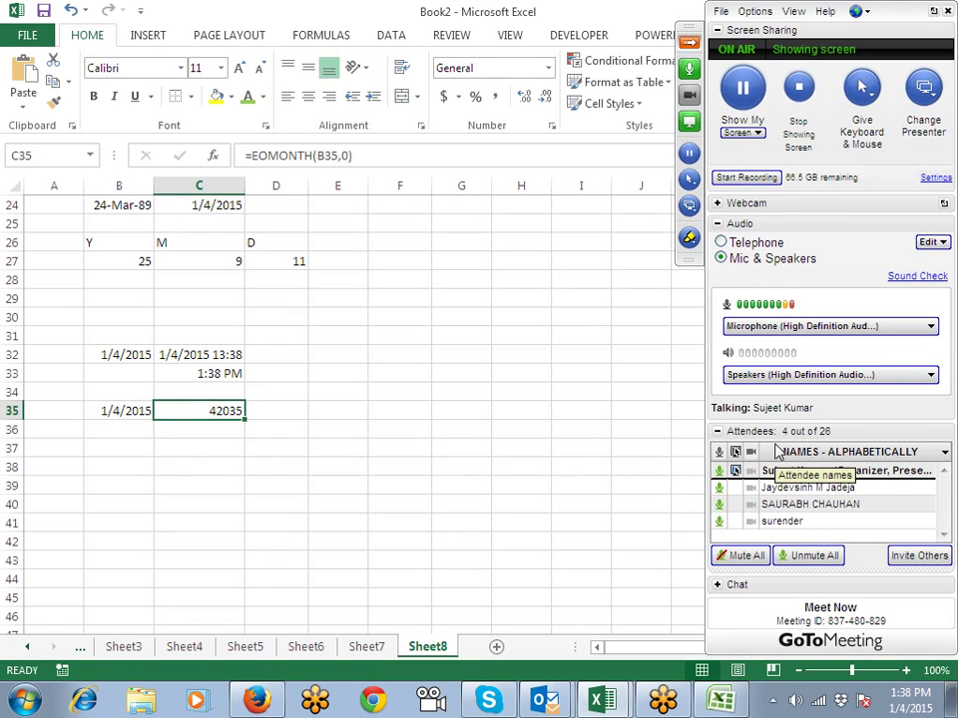
{"action": "key", "text": "ctrl+shift+3"}
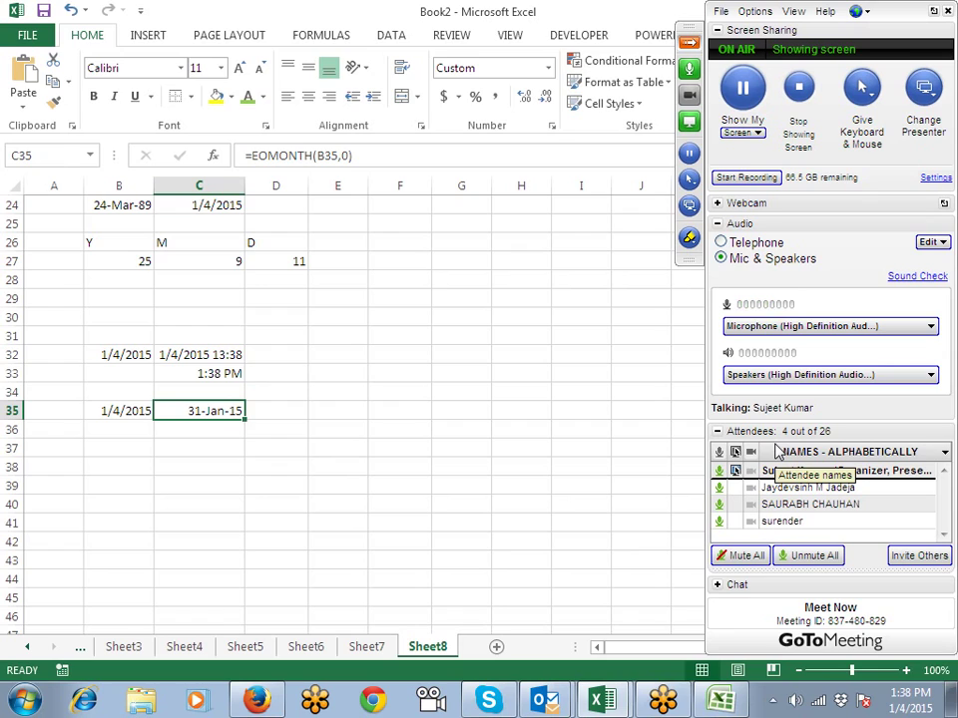
Step: Change the EOMONTH months argument to 1 (28-Feb-15), then -1 (31-Dec-14)
{"action": "key", "text": "F2"}
{"action": "key", "text": "Left"}
{"action": "key", "text": "BackSpace"}
{"action": "type", "text": "1"}
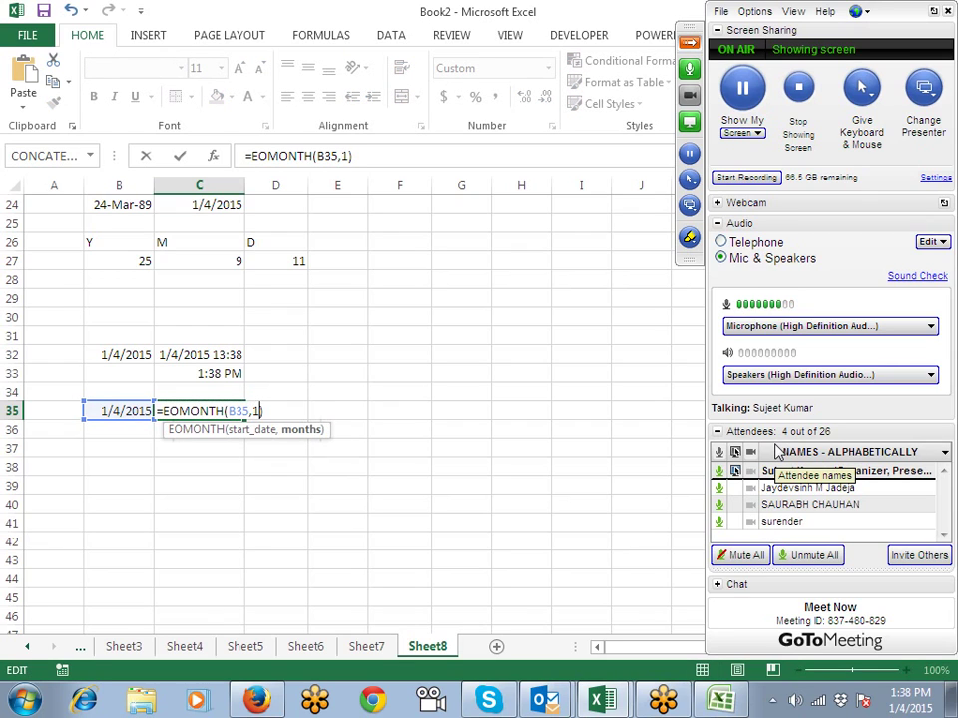
{"action": "key", "text": "Return"}
{"action": "key", "text": "Up"}
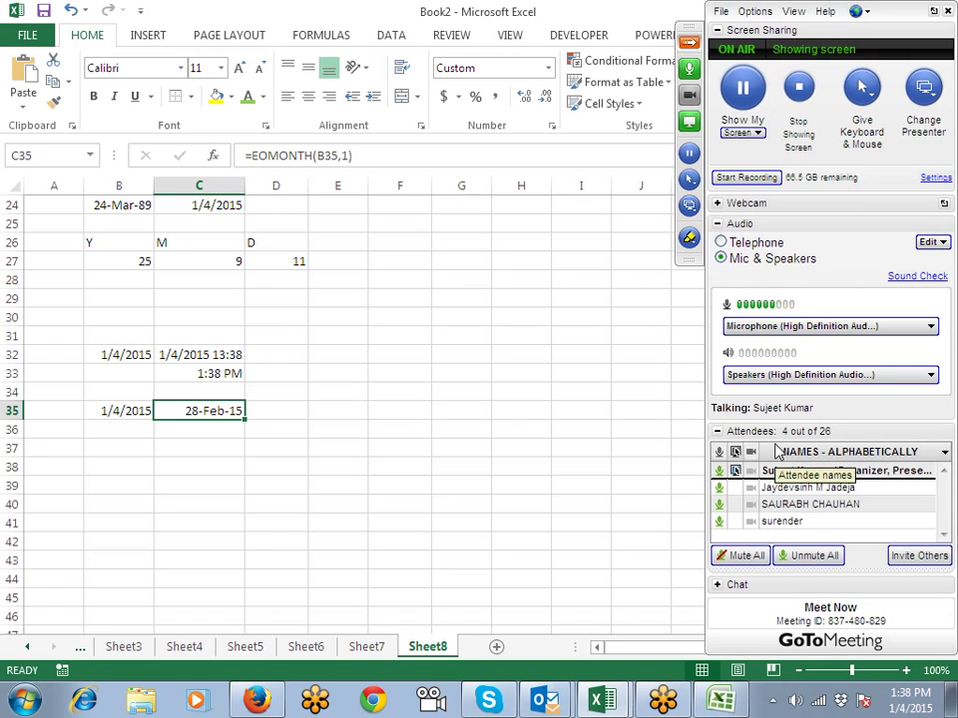
{"action": "key", "text": "F2"}
{"action": "key", "text": "Left"}
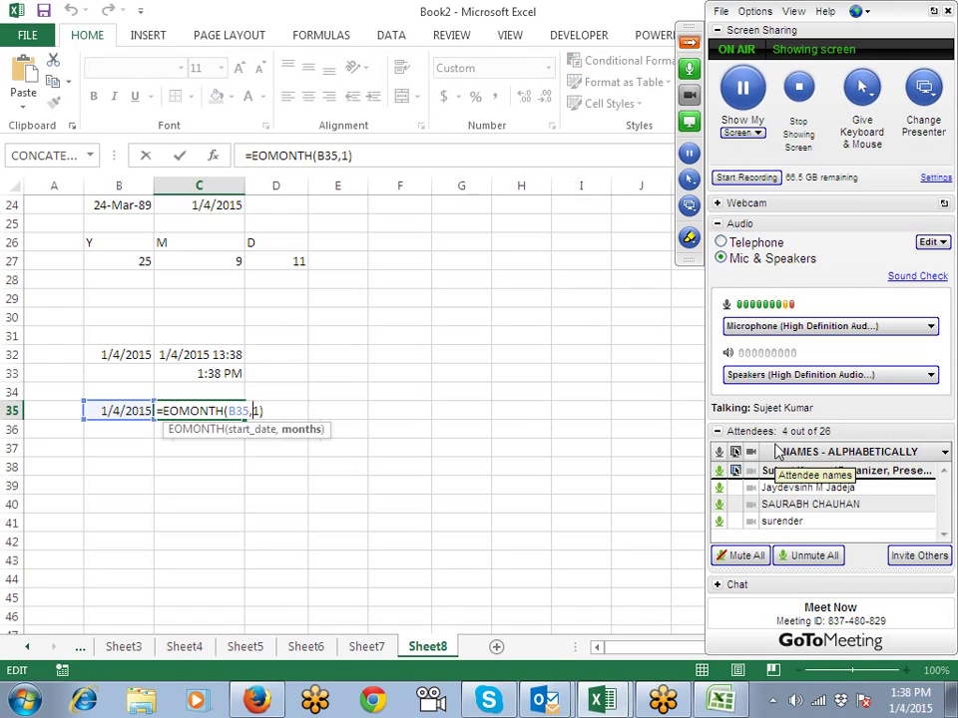
{"action": "type", "text": "-"}
{"action": "key", "text": "Return"}
Step: Change the EOMONTH months argument to 0 (31-Jan-15), then back to 1 (28-Feb-15)
{"action": "key", "text": "Up"}
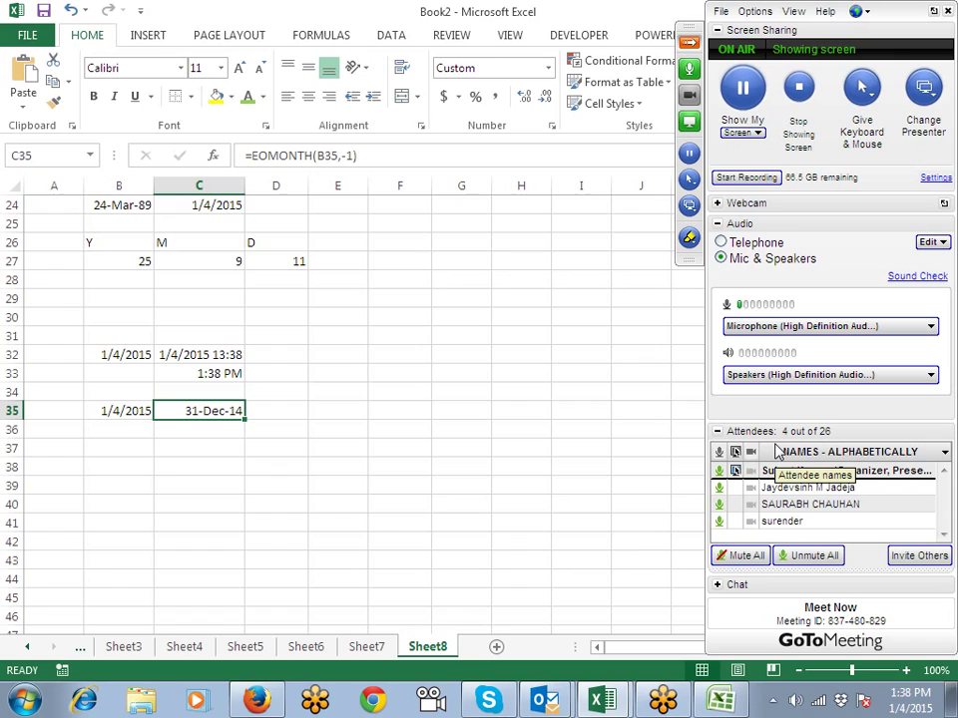
{"action": "key", "text": "F2"}
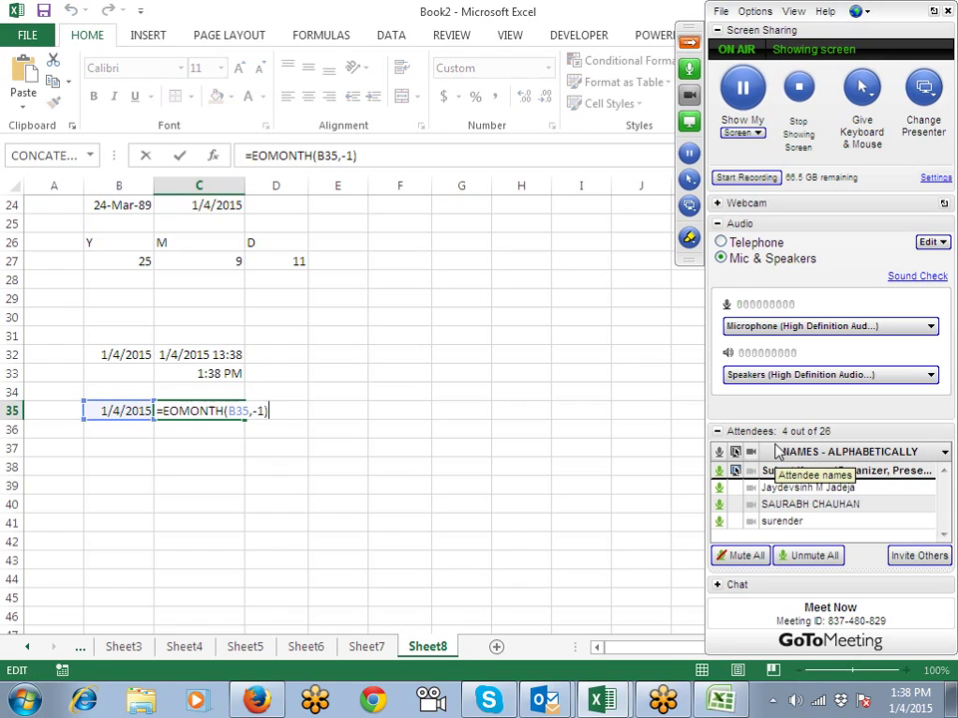
{"action": "key", "text": "BackSpace"}
{"action": "key", "text": "BackSpace"}
{"action": "type", "text": "0"}
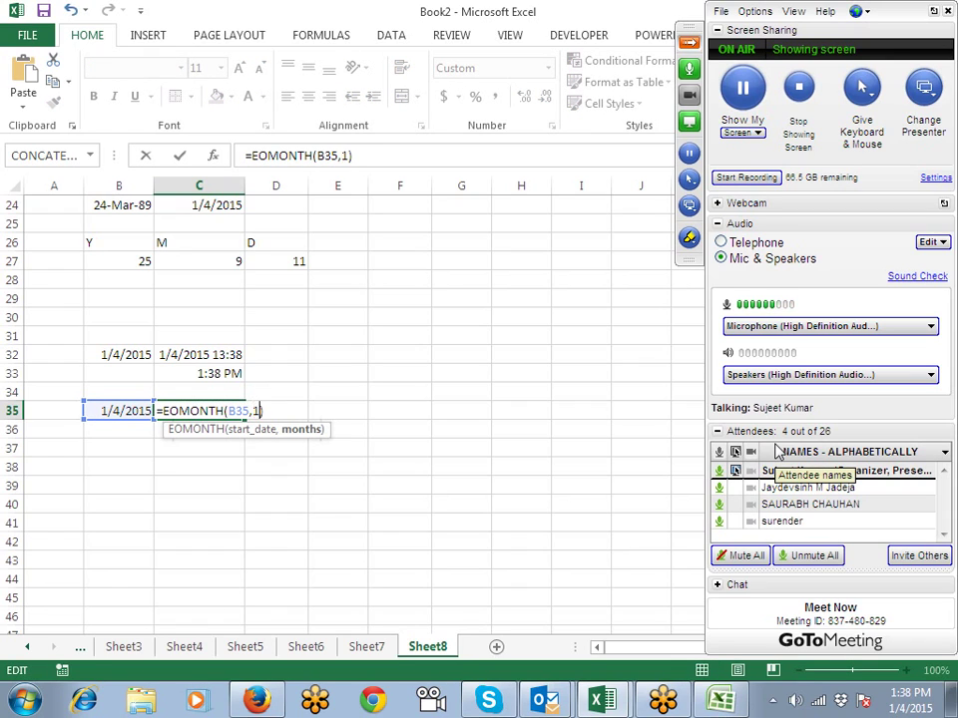
{"action": "key", "text": "Return"}
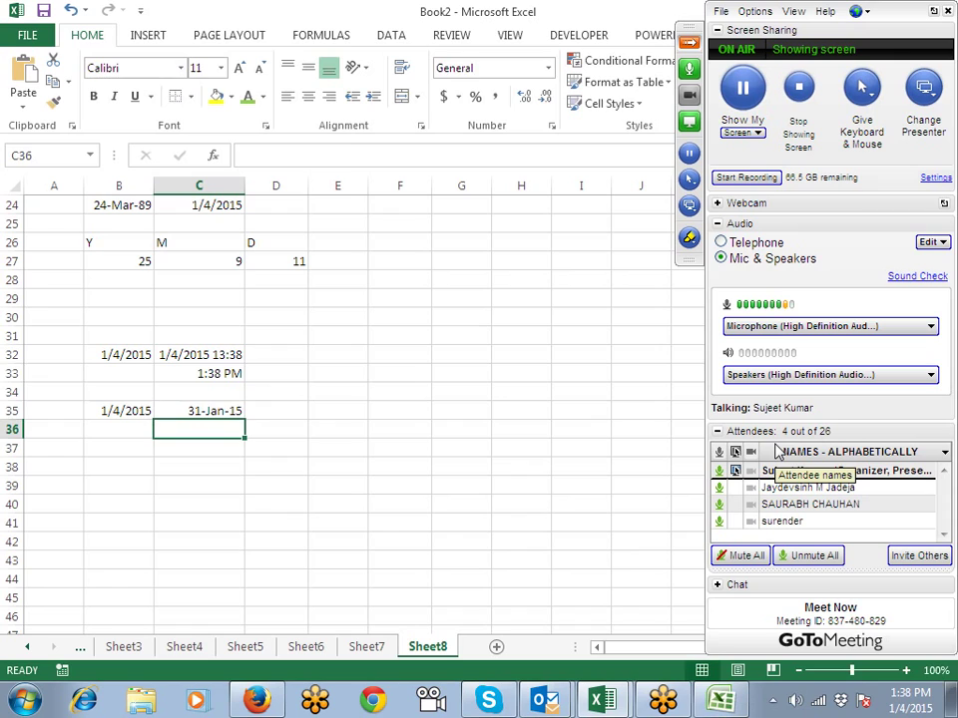
{"action": "key", "text": "Up"}
{"action": "key", "text": "F2"}
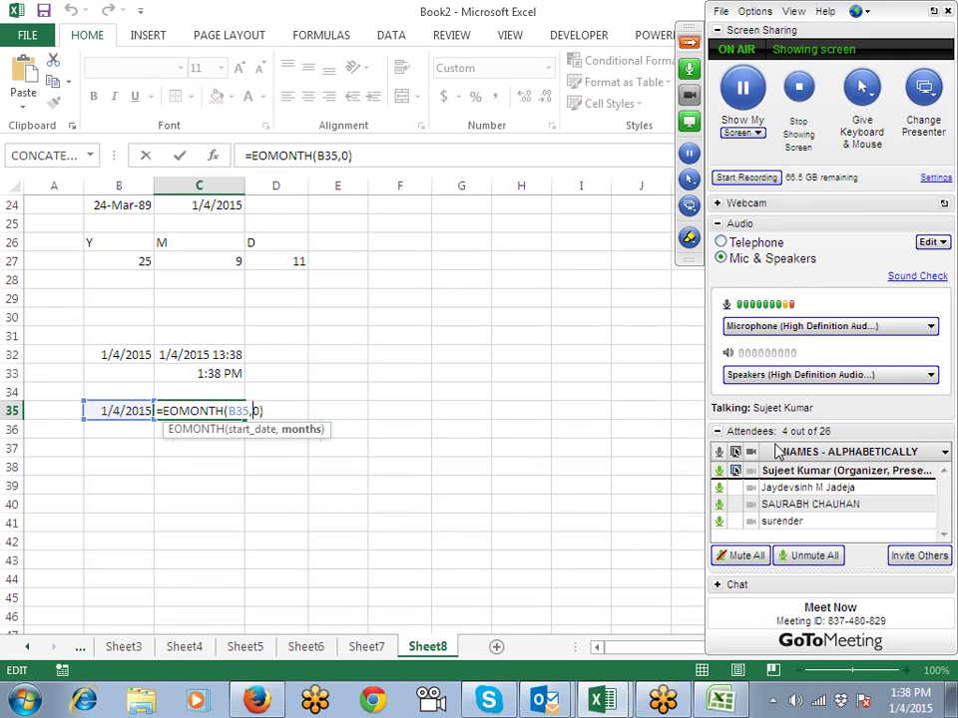
{"action": "key", "text": "BackSpace"}
{"action": "type", "text": "1"}
{"action": "key", "text": "Return"}
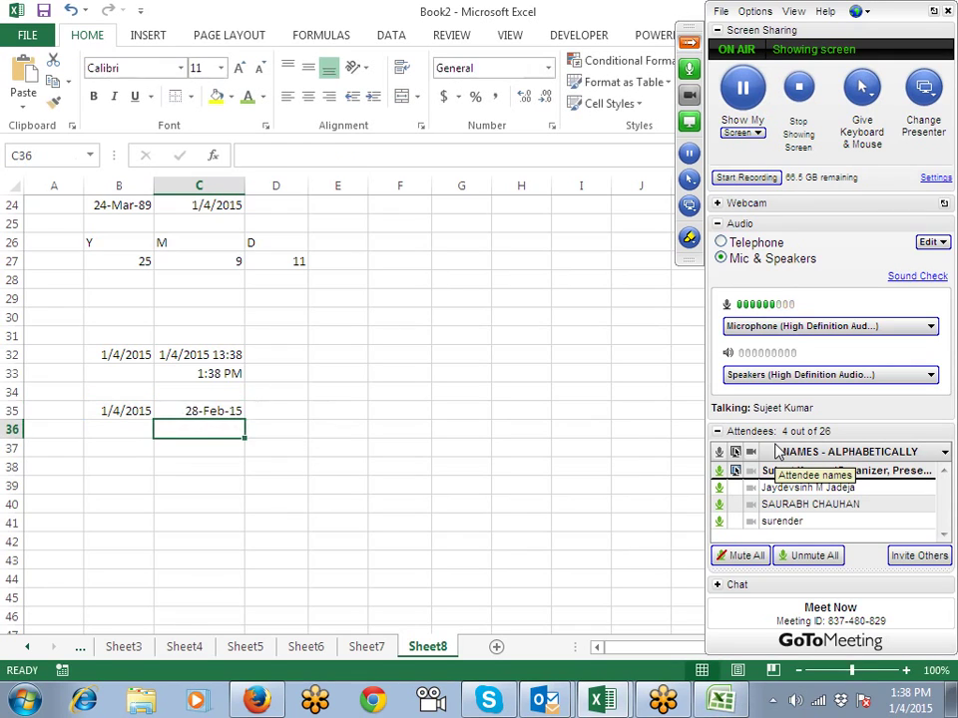
Step: Change the months argument to 2, then -2, leaving =EOMONTH(B35,-2) showing 30-Nov-14
{"action": "key", "text": "Up"}
{"action": "key", "text": "F2"}
{"action": "key", "text": "BackSpace"}
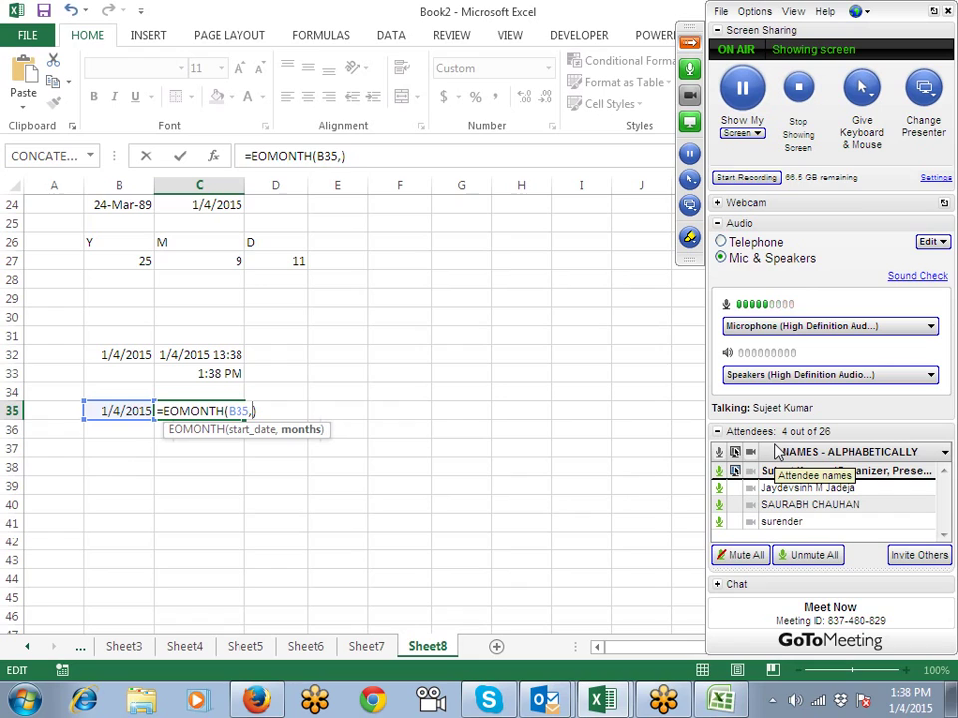
{"action": "type", "text": "2"}
{"action": "key", "text": "Return"}
{"action": "key", "text": "Up"}
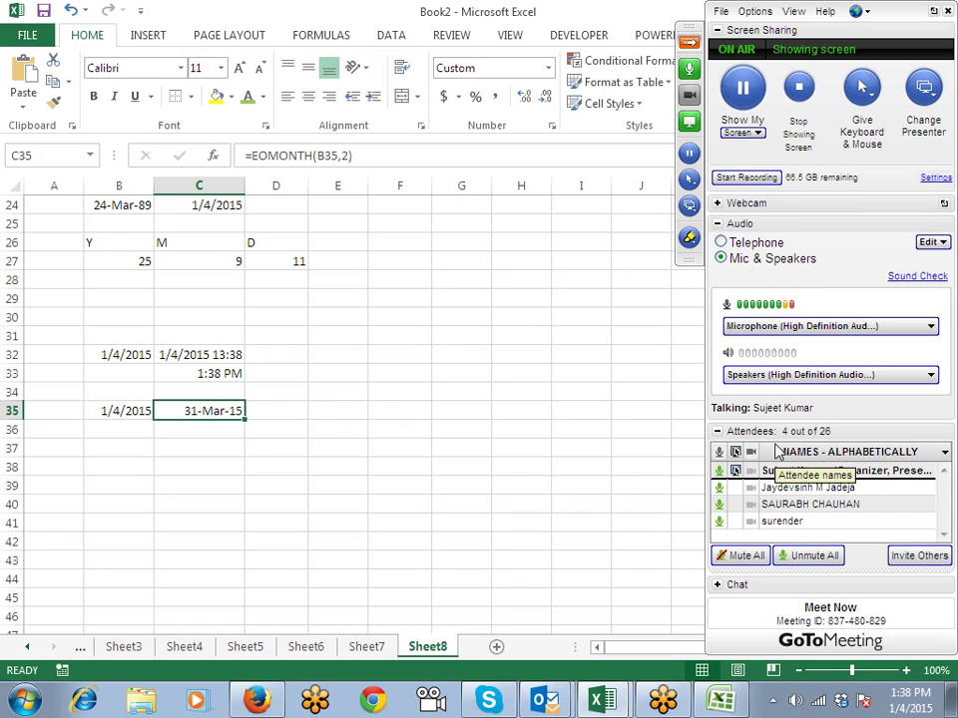
{"action": "key", "text": "F2"}
{"action": "key", "text": "Left"}
{"action": "key", "text": "Left"}
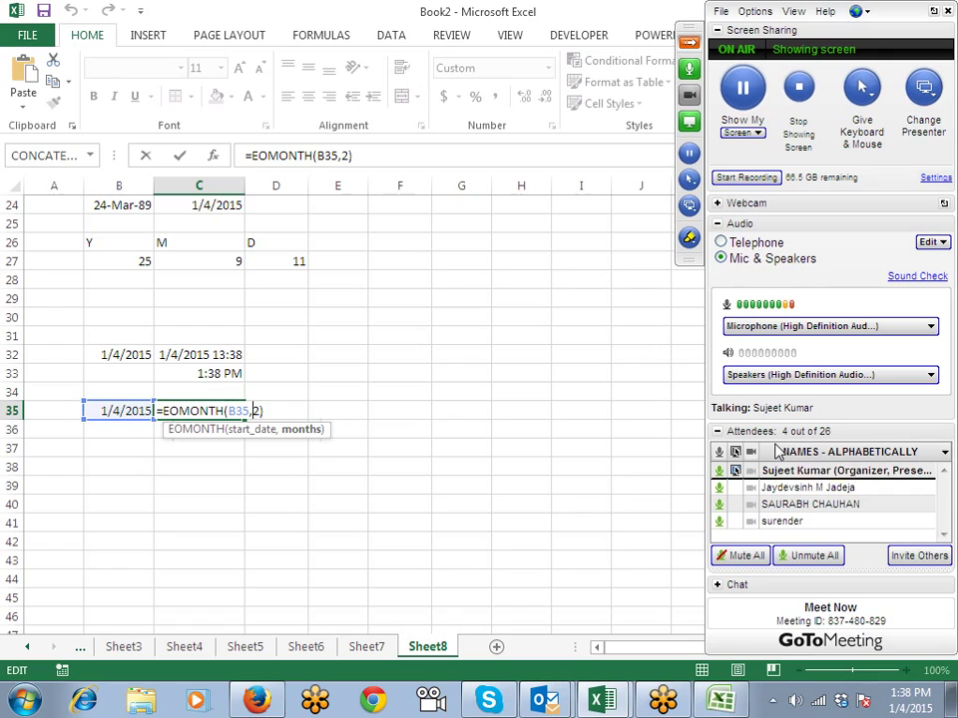
{"action": "type", "text": "-"}
{"action": "key", "text": "Return"}
{"action": "key", "text": "Up"}
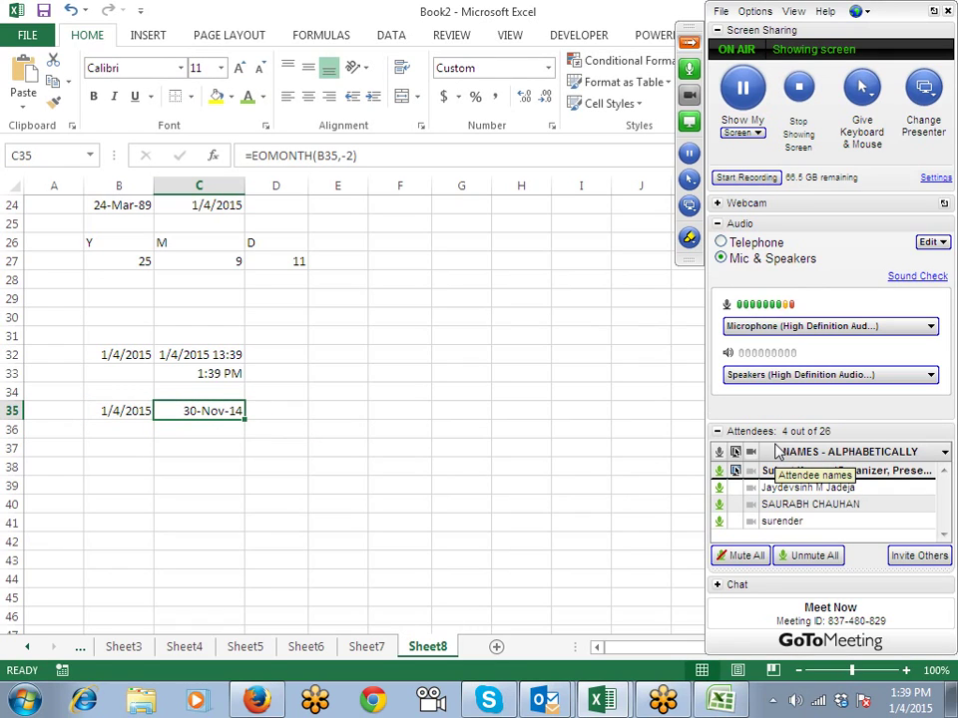
Step: Type the text '3-jan in B37 and convert it with =DATEVALUE(B37) in C37, giving 42007
{"action": "key", "text": "Down"}
{"action": "key", "text": "Down"}
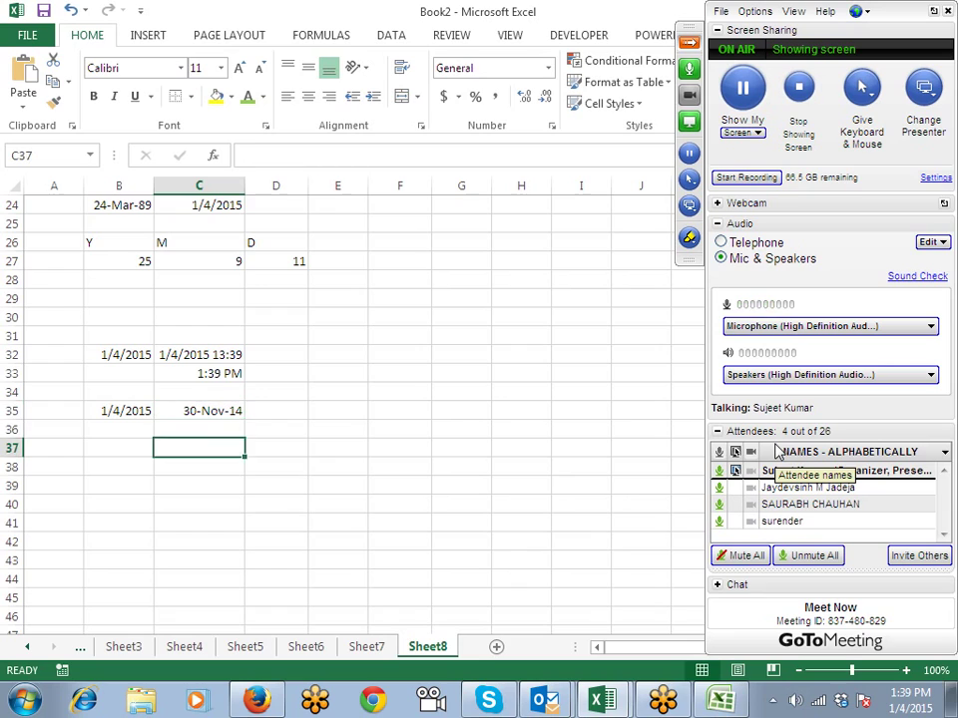
{"action": "key", "text": "Left"}
{"action": "type", "text": "'"}
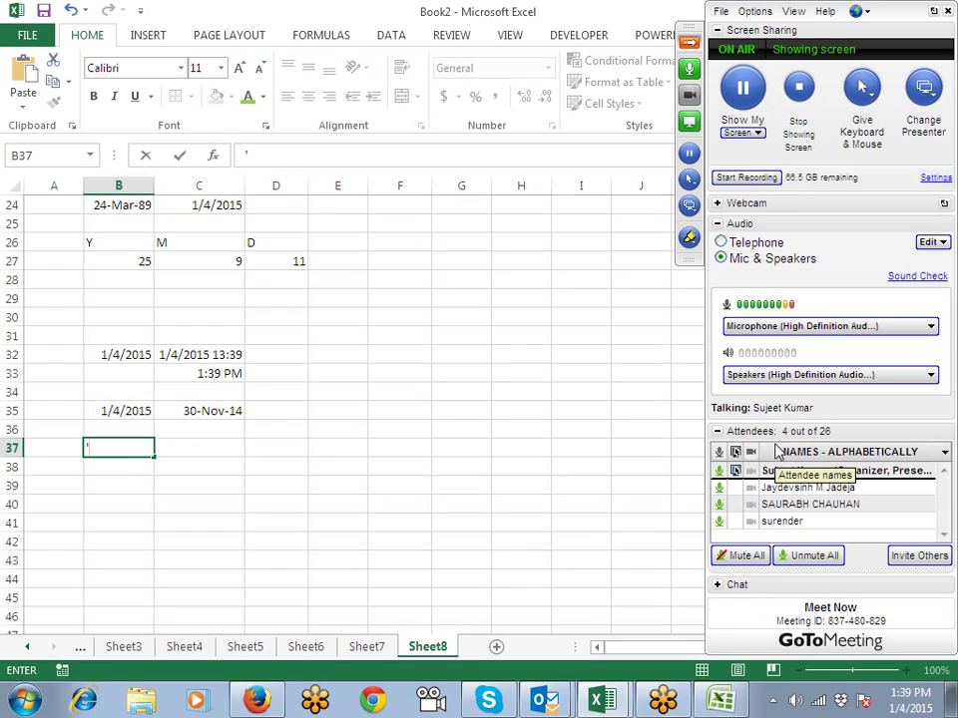
{"action": "type", "text": "3-jan"}
{"action": "key", "text": "Return"}
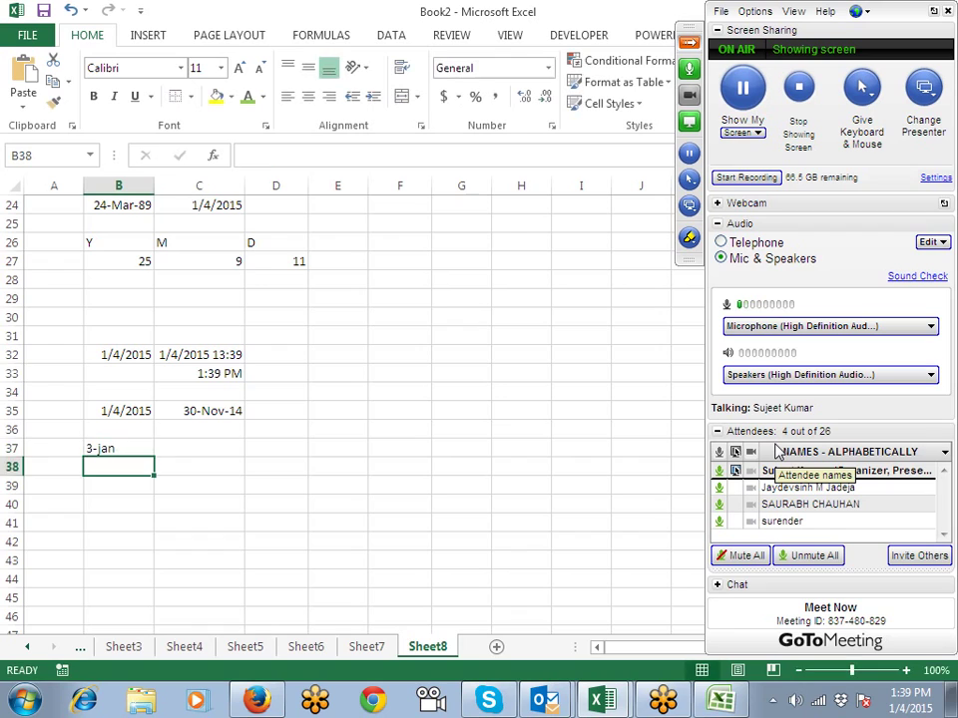
{"action": "key", "text": "Up"}
{"action": "key", "text": "Right"}
{"action": "type", "text": "="}
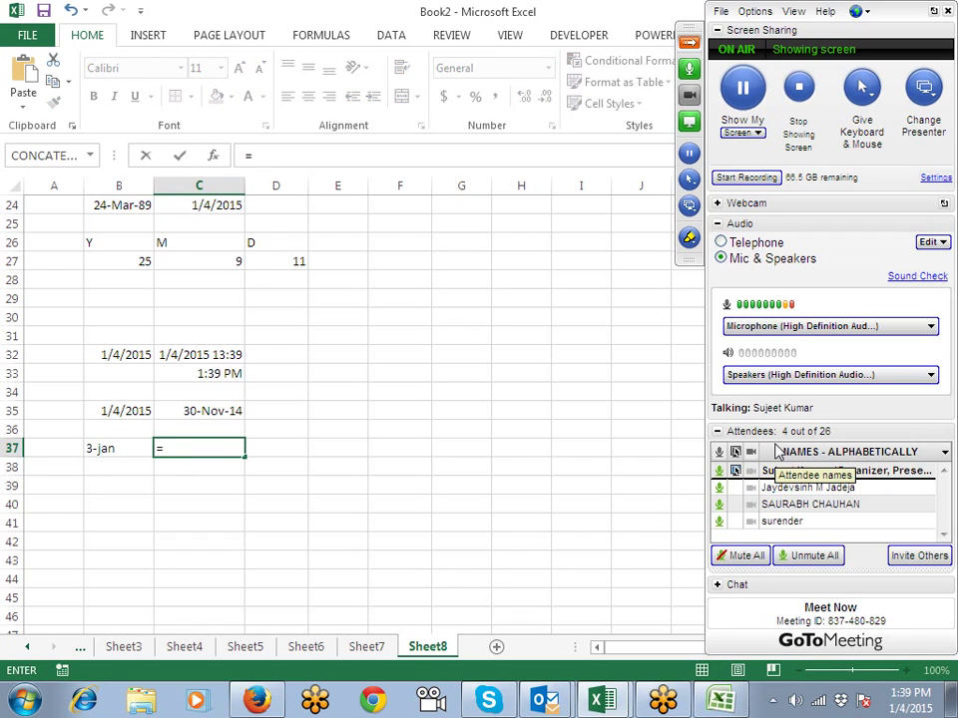
{"action": "type", "text": "date"}
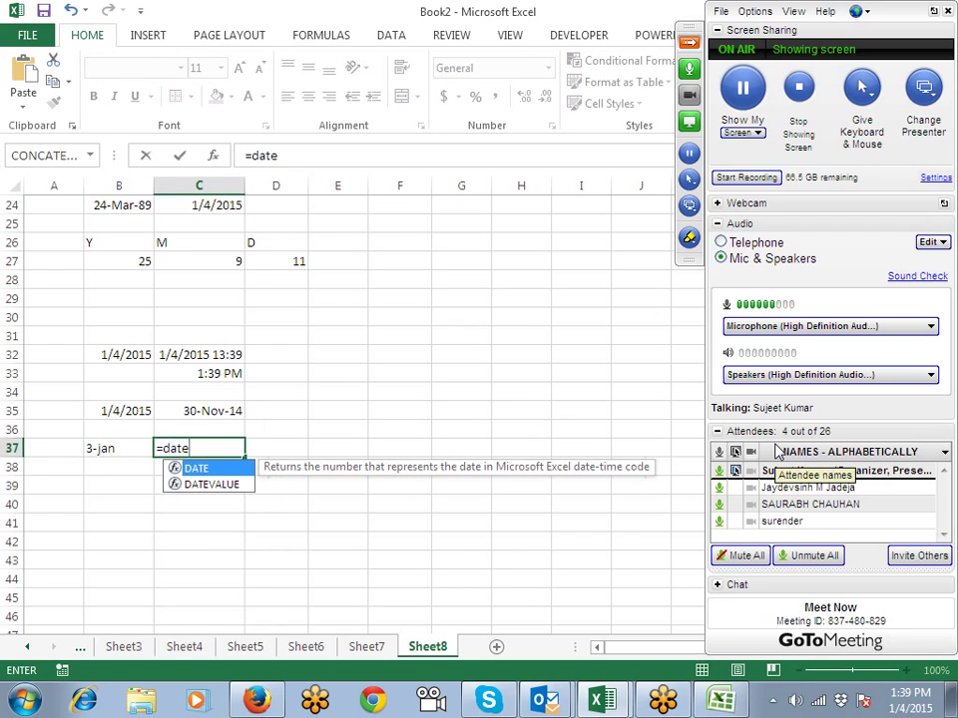
{"action": "type", "text": "value(B37"}
{"action": "key", "text": "ctrl+Return"}
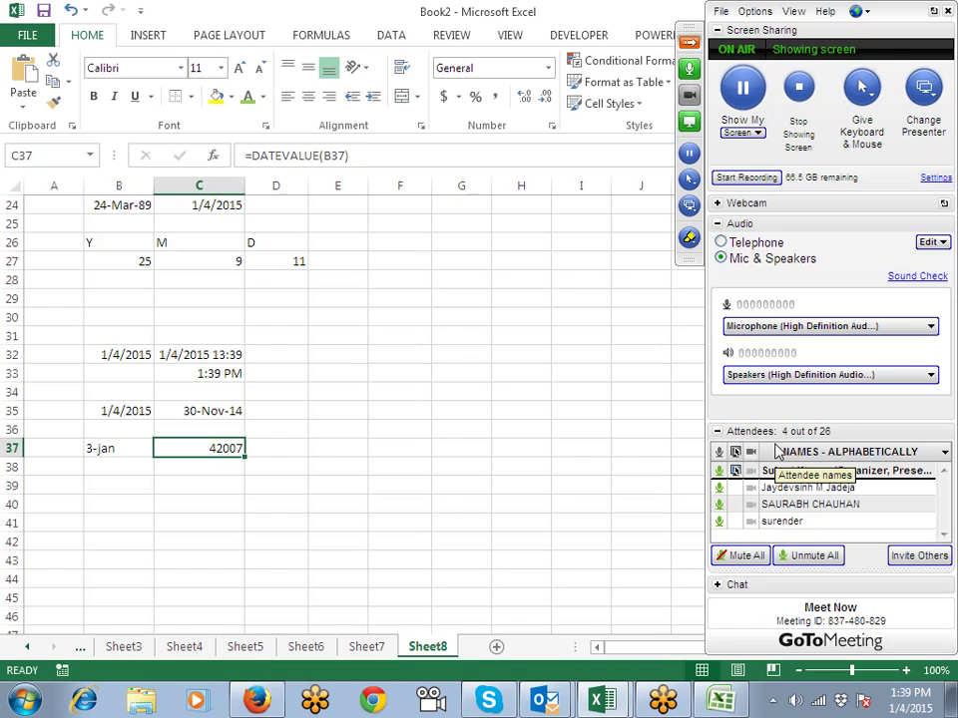
{"action": "key", "text": "Down"}
{"action": "key", "text": "Down"}
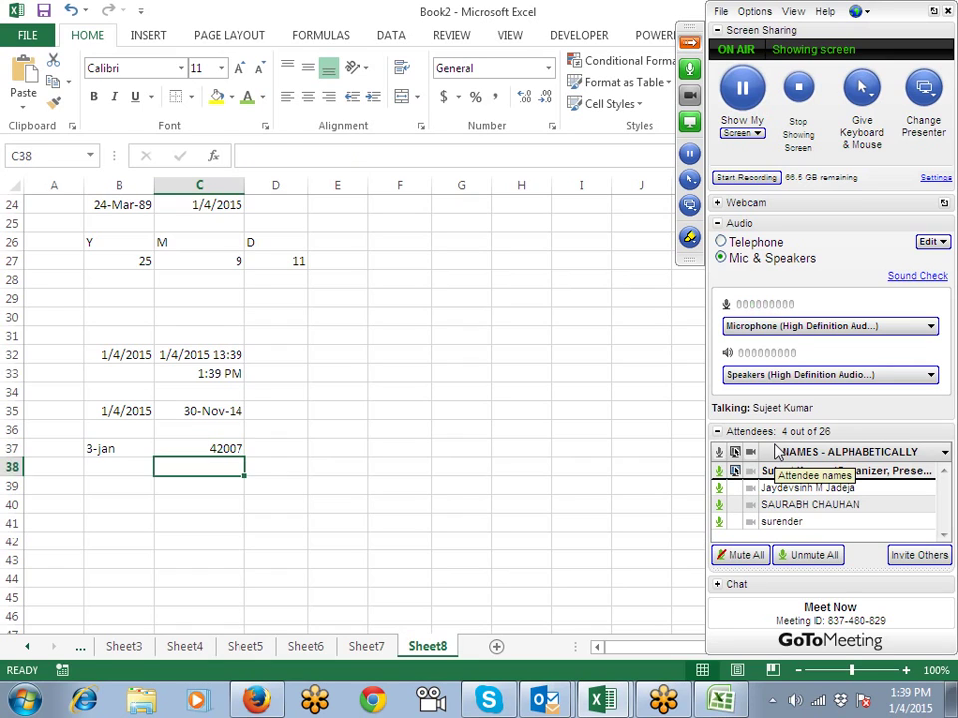
Step: Enter the start time 10:00 in B41 and the end time 20:10 in C41
{"action": "scroll", "coordinate": [574, 440], "scroll_direction": "down", "scroll_amount": 3}
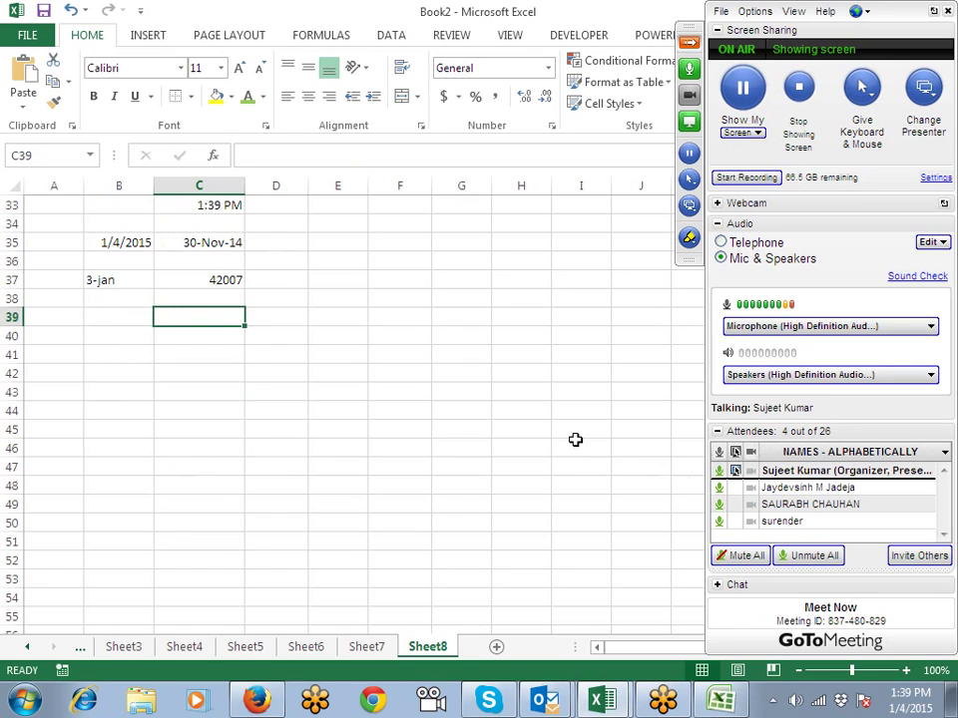
{"action": "left_click", "coordinate": [148, 355]}
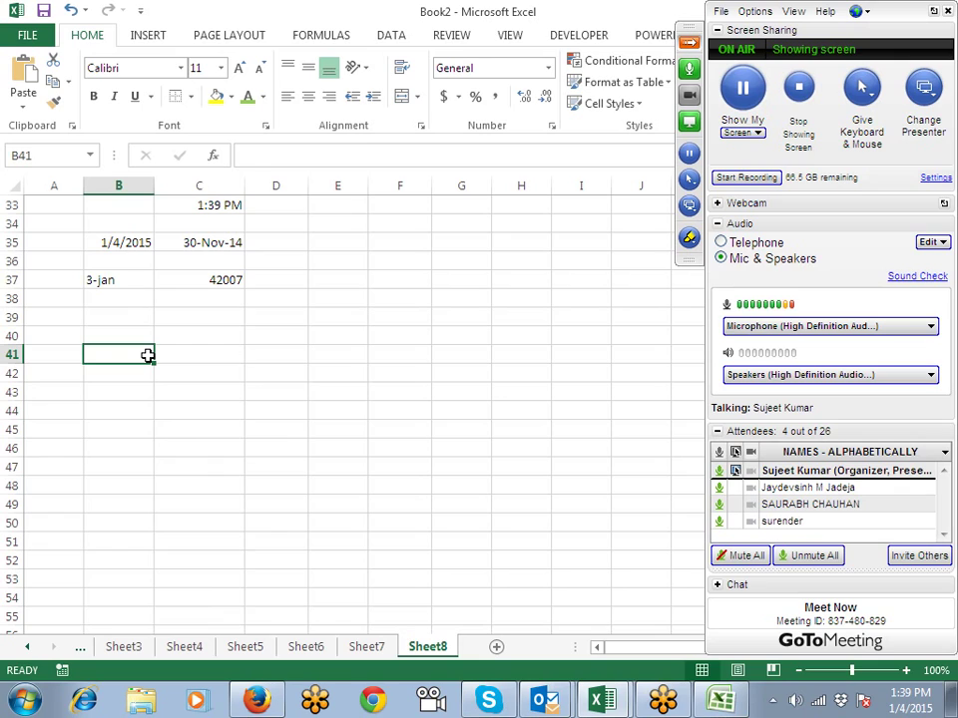
{"action": "type", "text": "10:00"}
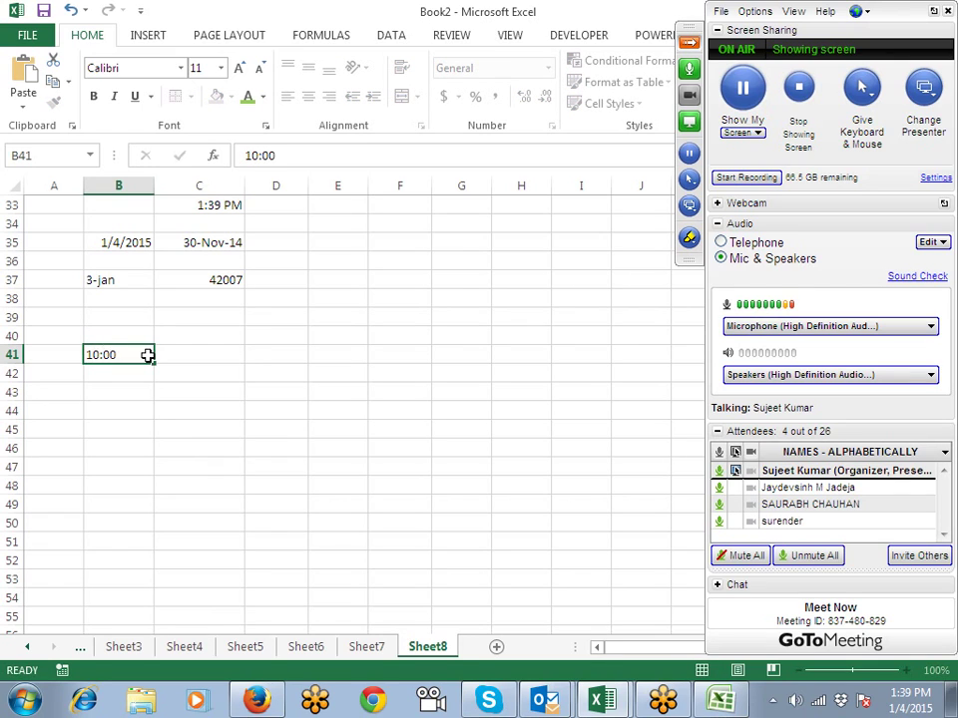
{"action": "key", "text": "Tab"}
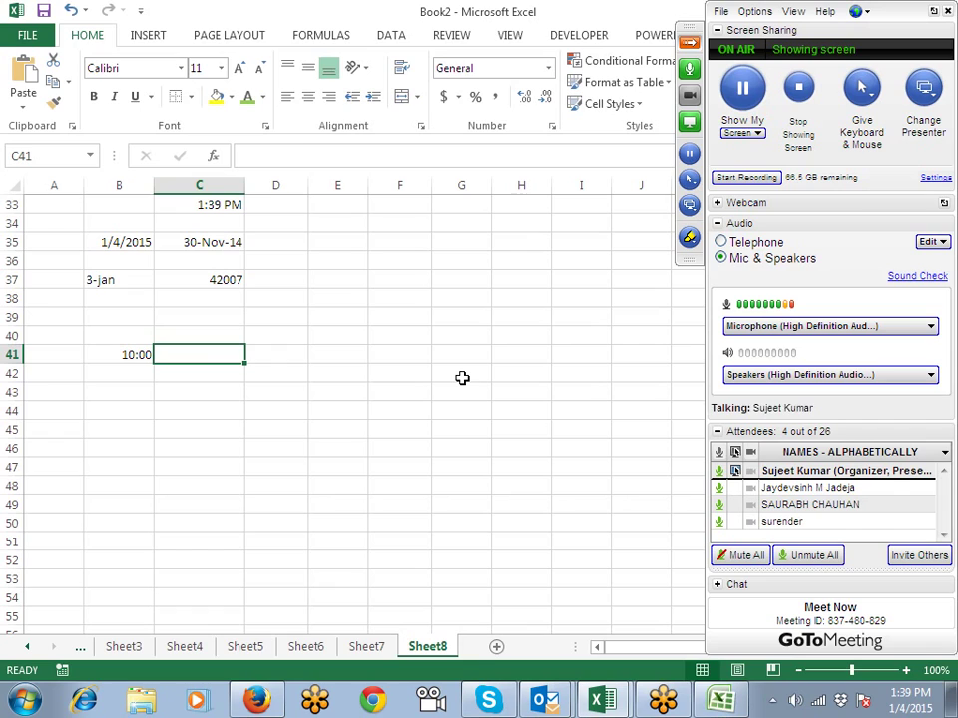
{"action": "type", "text": "1"}
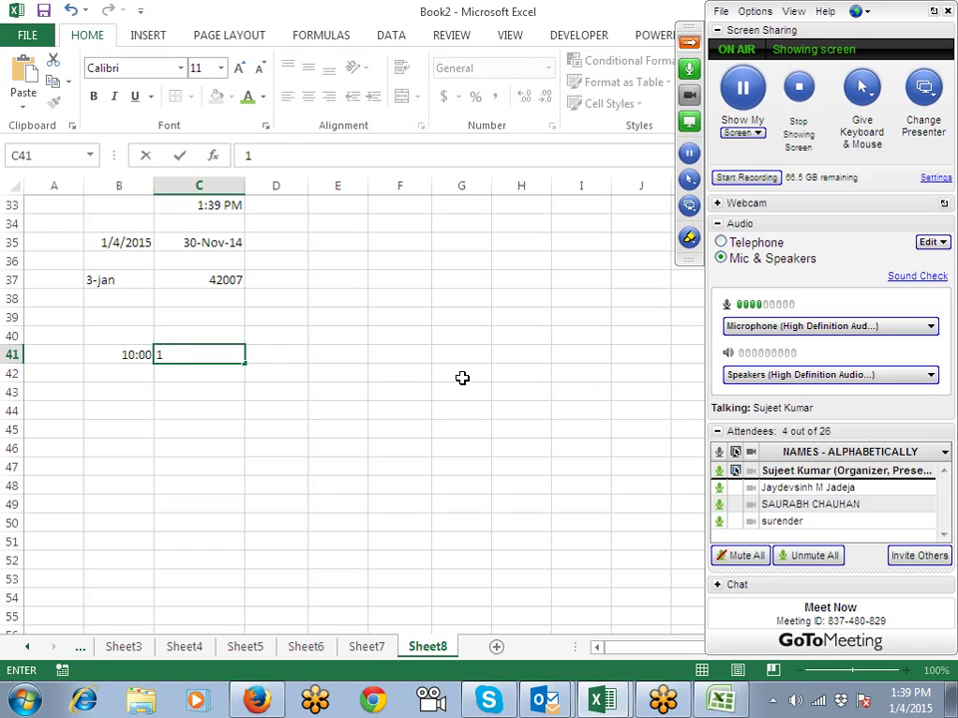
{"action": "key", "text": "Escape"}
{"action": "type", "text": "20:10"}
{"action": "key", "text": "Return"}
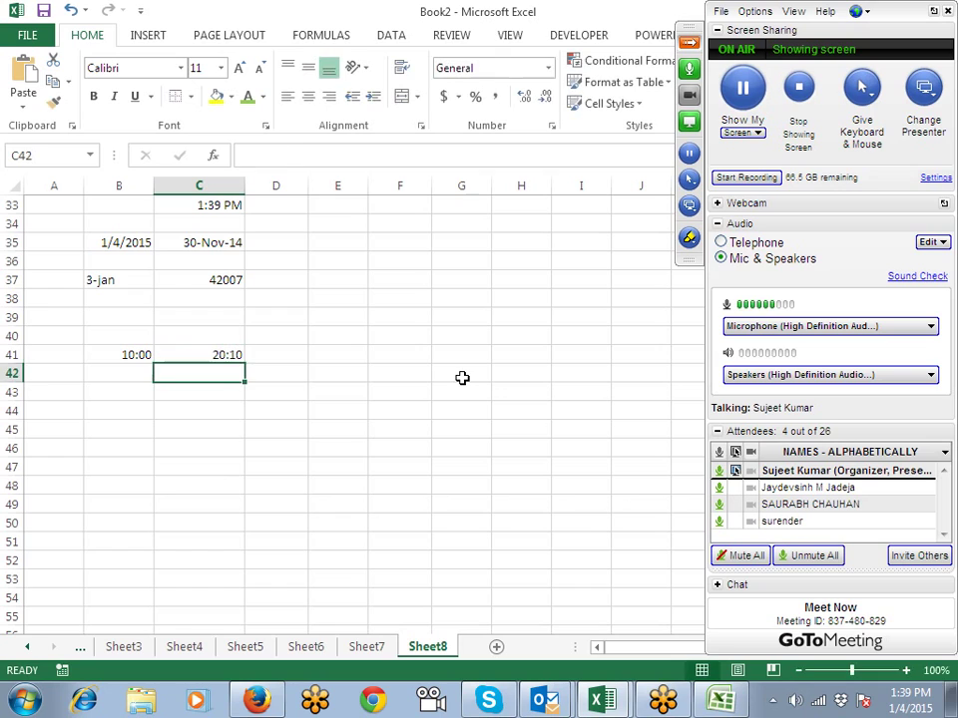
Step: Enter =C41-B41 in D41 to show the 10:10 time difference
{"action": "key", "text": "Right"}
{"action": "key", "text": "Up"}
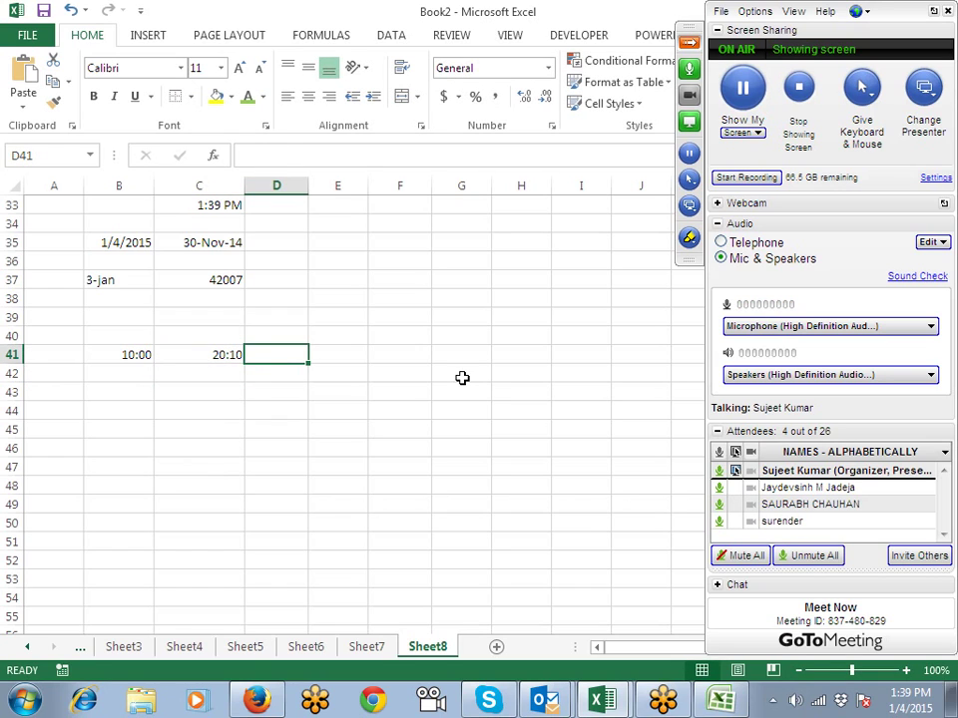
{"action": "type", "text": "="}
{"action": "key", "text": "Left"}
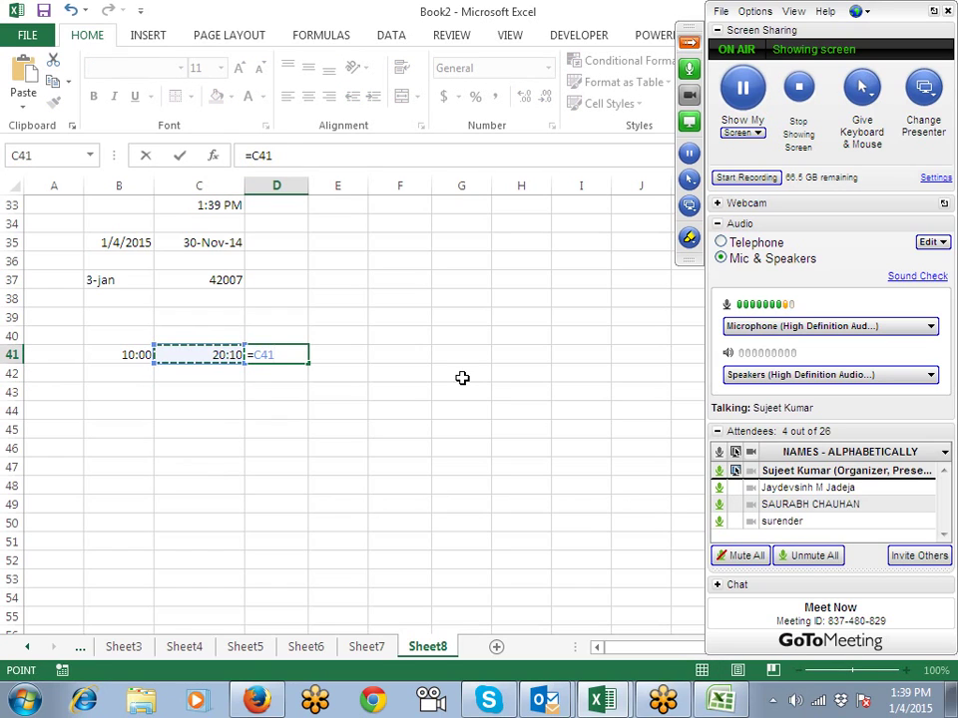
{"action": "type", "text": "-"}
{"action": "key", "text": "Left"}
{"action": "key", "text": "Left"}
{"action": "key", "text": "Return"}
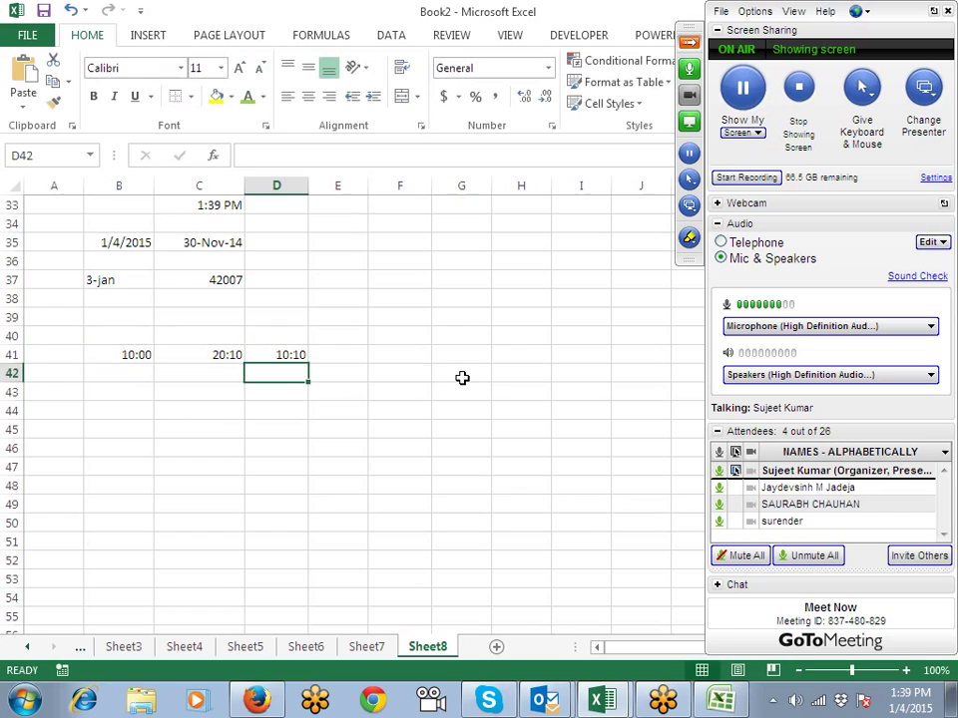
{"action": "key", "text": "Up"}
{"action": "key", "text": "Left"}
{"action": "key", "text": "Left"}
{"action": "key", "text": "shift+Right"}
Step: Insert today's date, 1/4/2015, into A44 with Ctrl+; and start typing 20:200 in B45
{"action": "key", "text": "Down"}
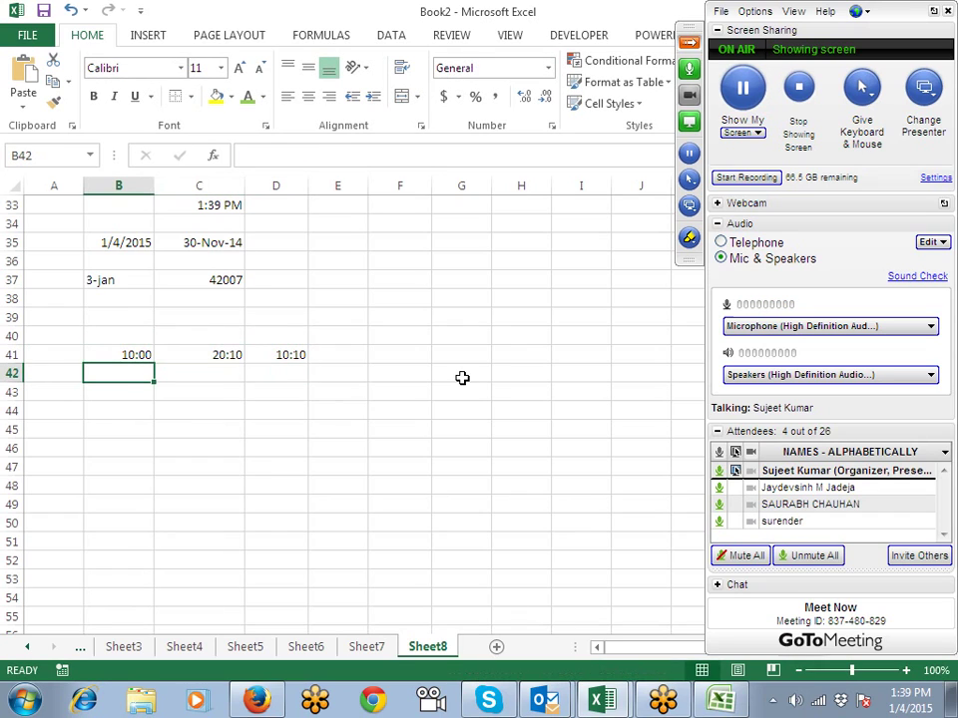
{"action": "key", "text": "Down"}
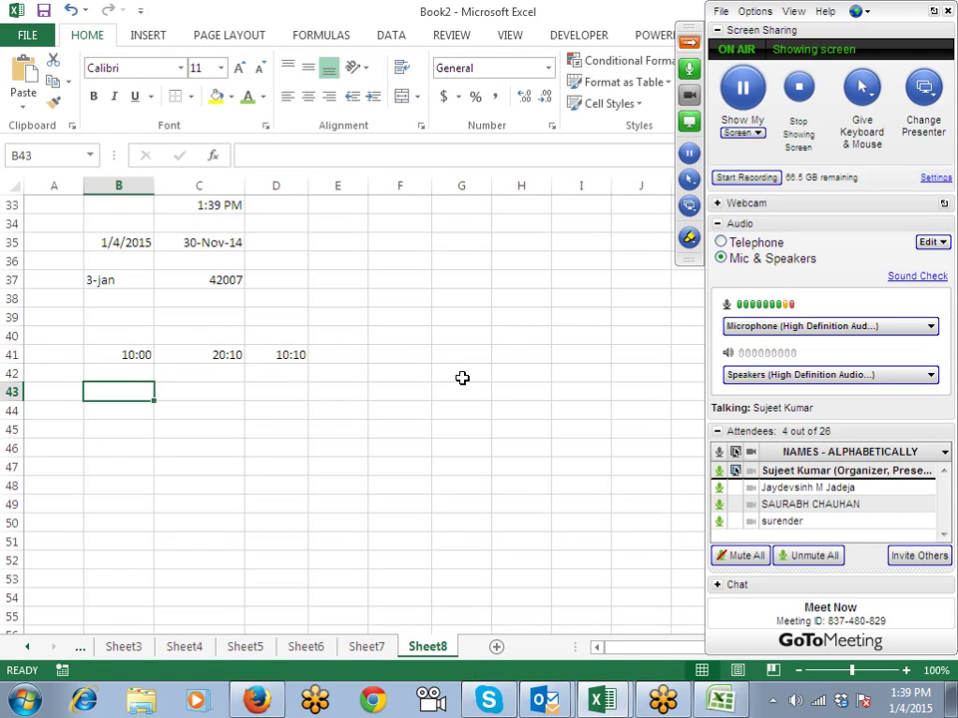
{"action": "key", "text": "Down"}
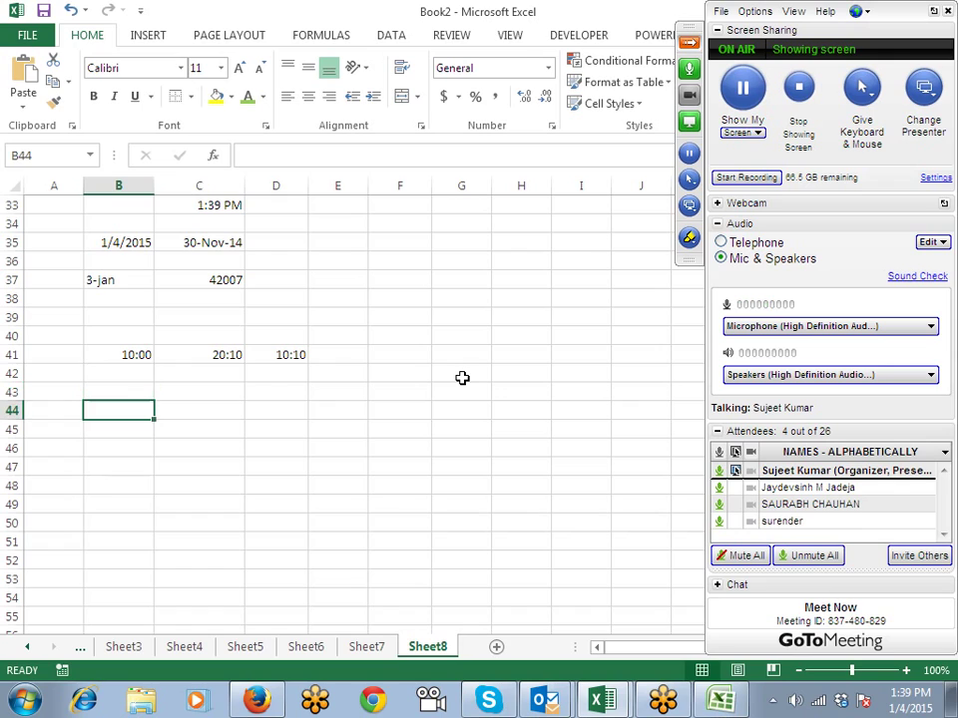
{"action": "key", "text": "Left"}
{"action": "key", "text": "Right"}
{"action": "key", "text": "Left"}
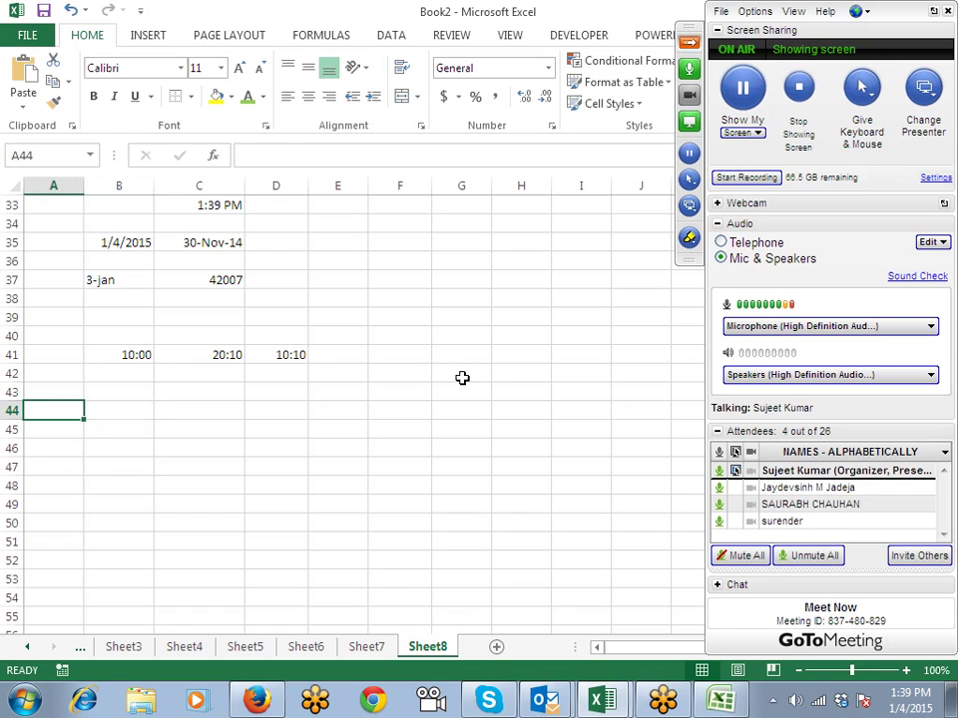
{"action": "key", "text": "ctrl+semicolon"}
{"action": "key", "text": "Return"}
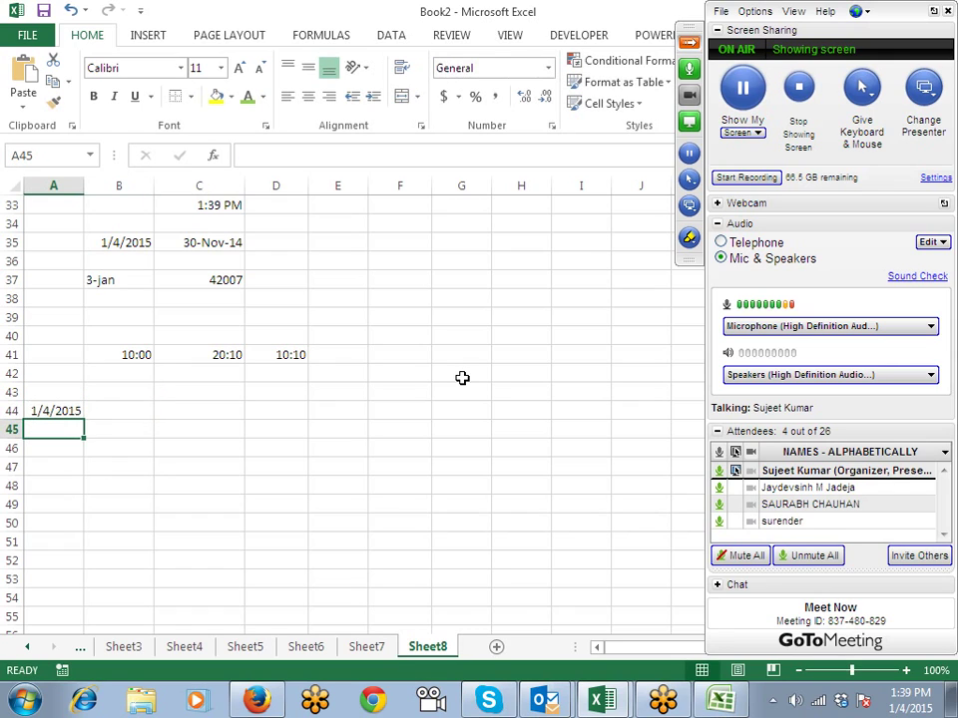
{"action": "key", "text": "Right"}
{"action": "type", "text": "20:"}
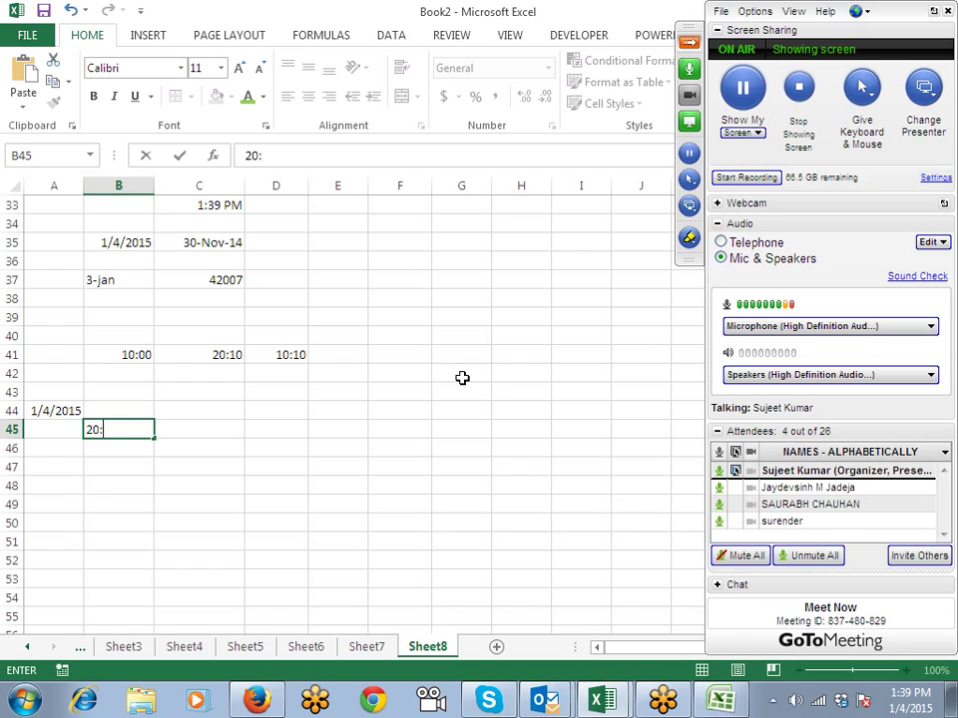
{"action": "type", "text": "2"}
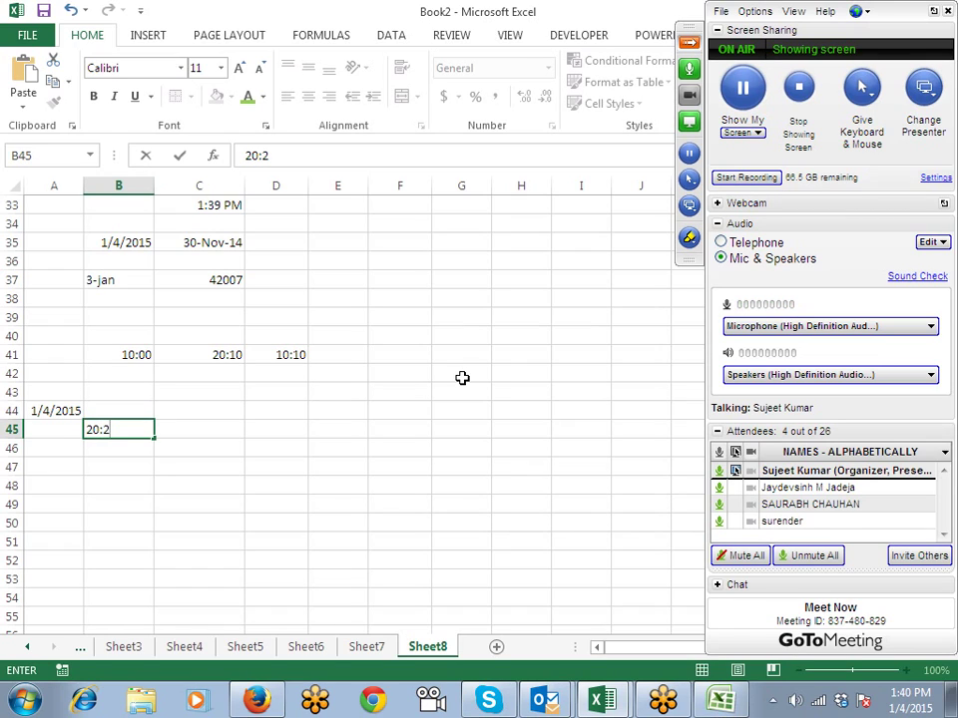
{"action": "key", "text": "BackSpace"}
{"action": "type", "text": "00"}
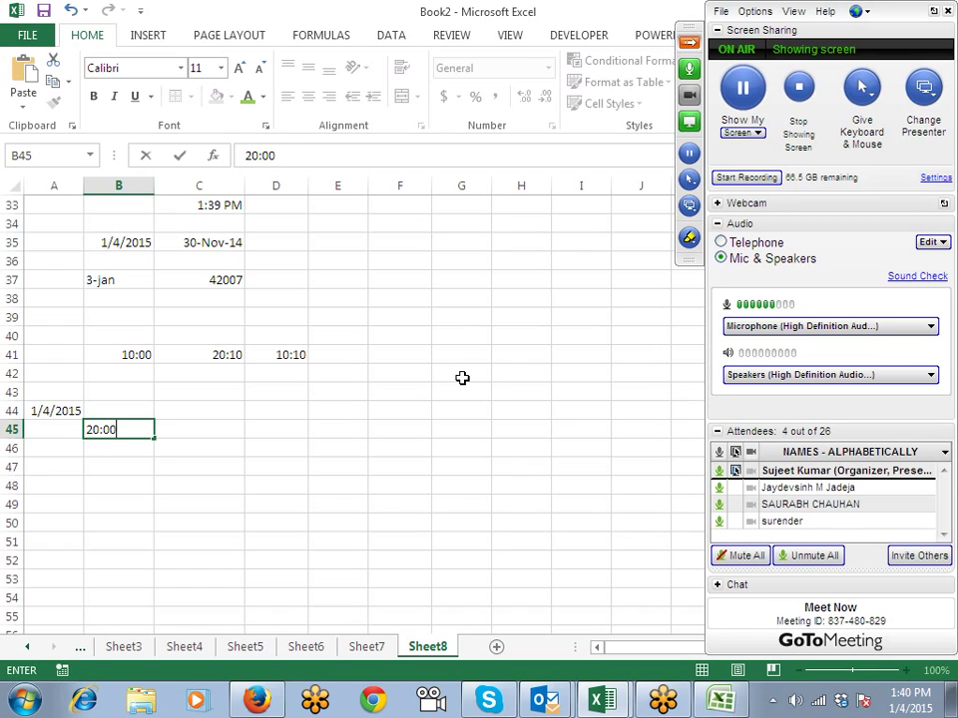
Step: Enter 20:00 in B45, the next day (=A44+1) in C44, and 9:00 in C45
{"action": "key", "text": "Return"}
{"action": "key", "text": "Up"}
{"action": "key", "text": "Up"}
{"action": "key", "text": "Right"}
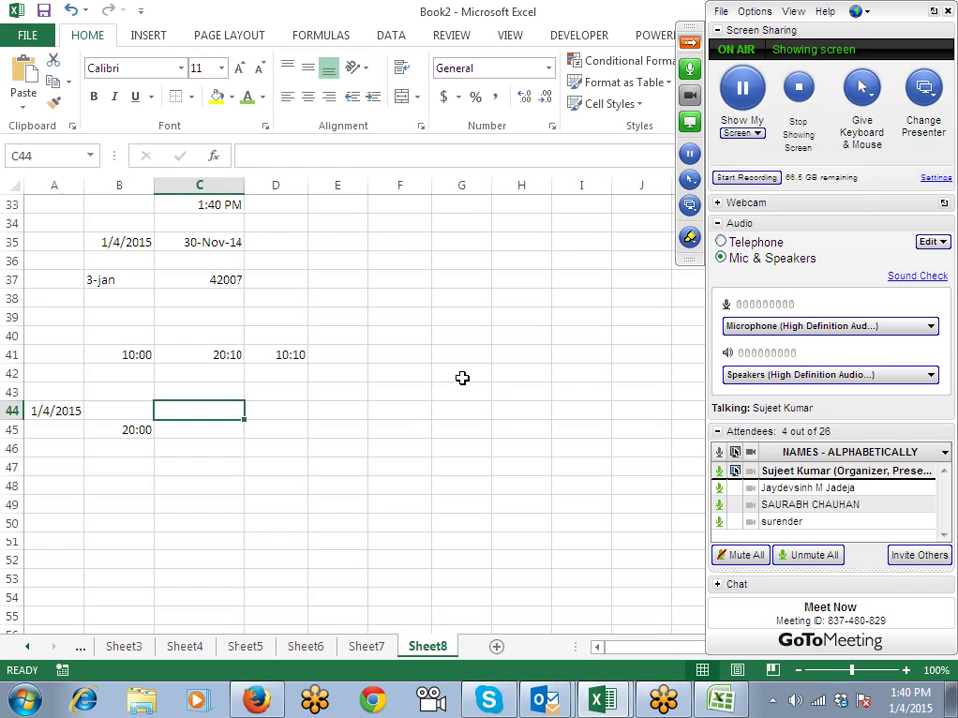
{"action": "type", "text": "="}
{"action": "key", "text": "Left"}
{"action": "key", "text": "Left"}
{"action": "type", "text": "+1"}
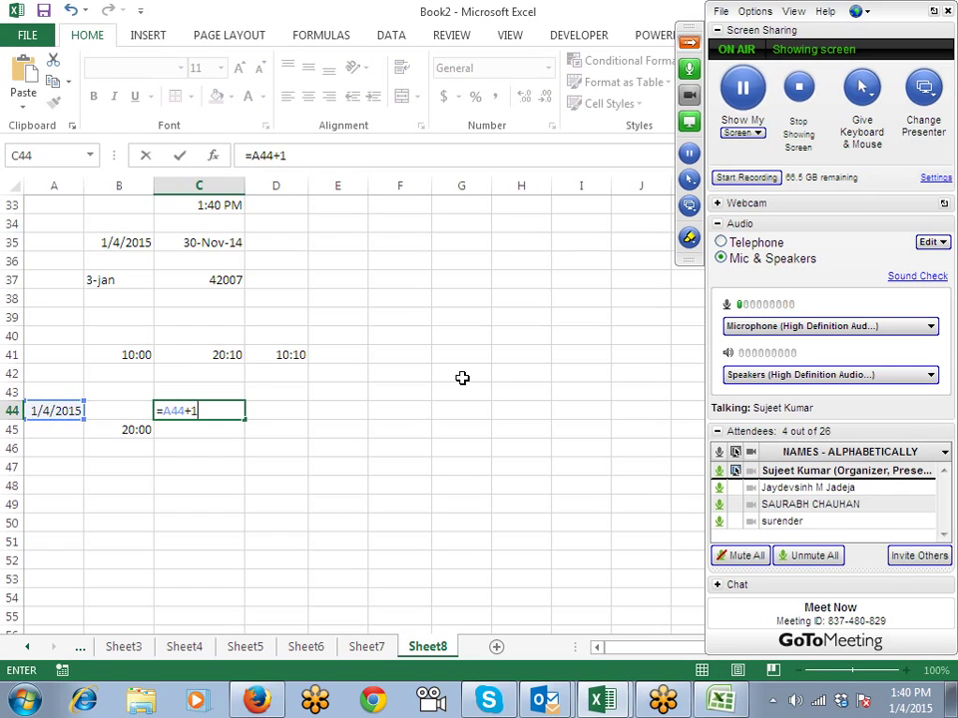
{"action": "key", "text": "Return"}
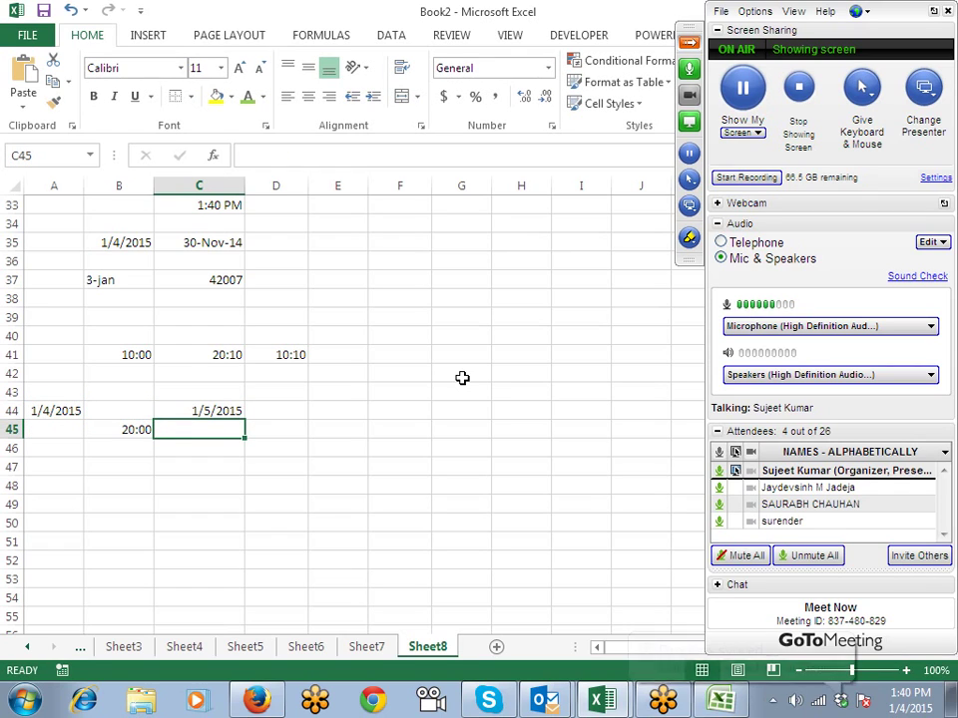
{"action": "type", "text": "9:0"}
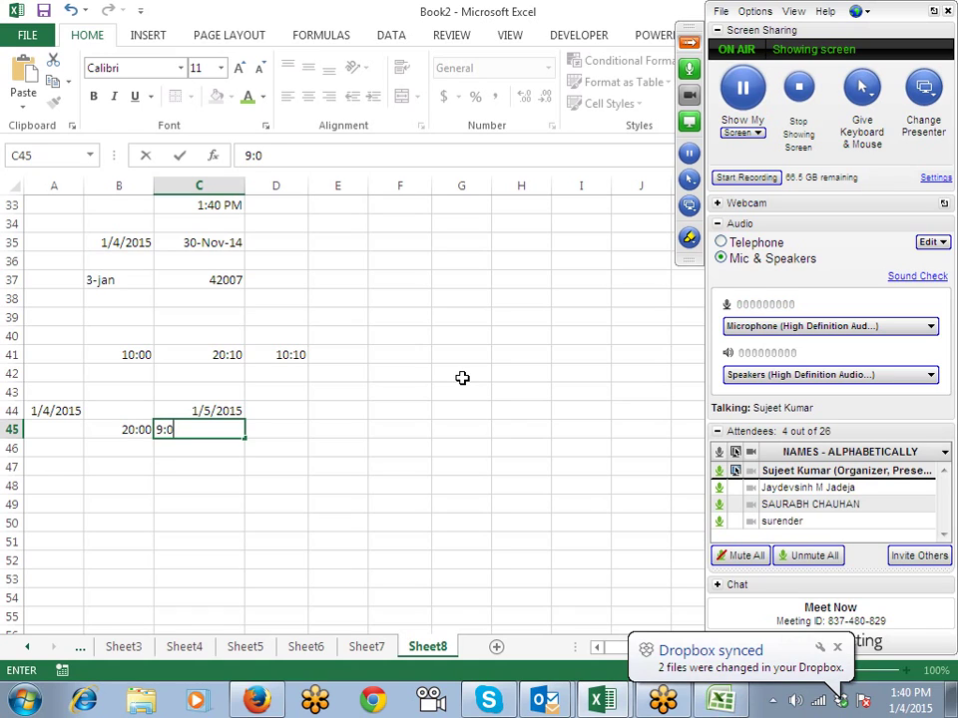
{"action": "key", "text": "Return"}
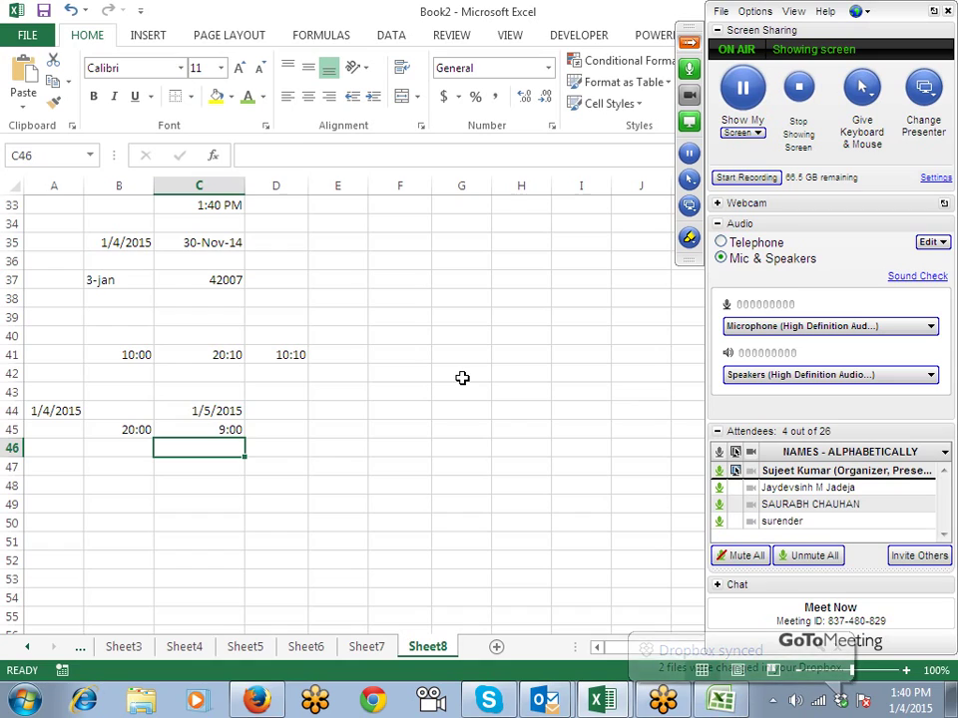
Step: Combine the start date and time in B46 with =A44+B45, giving 1/4/2015 20:00
{"action": "key", "text": "Up"}
{"action": "key", "text": "Right"}
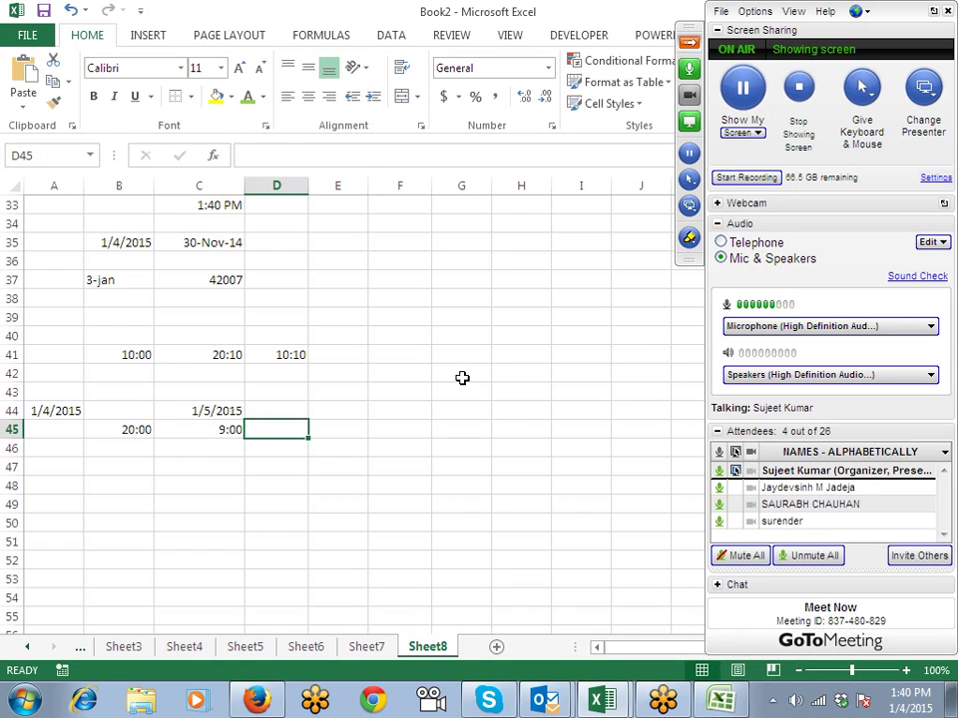
{"action": "key", "text": "Left"}
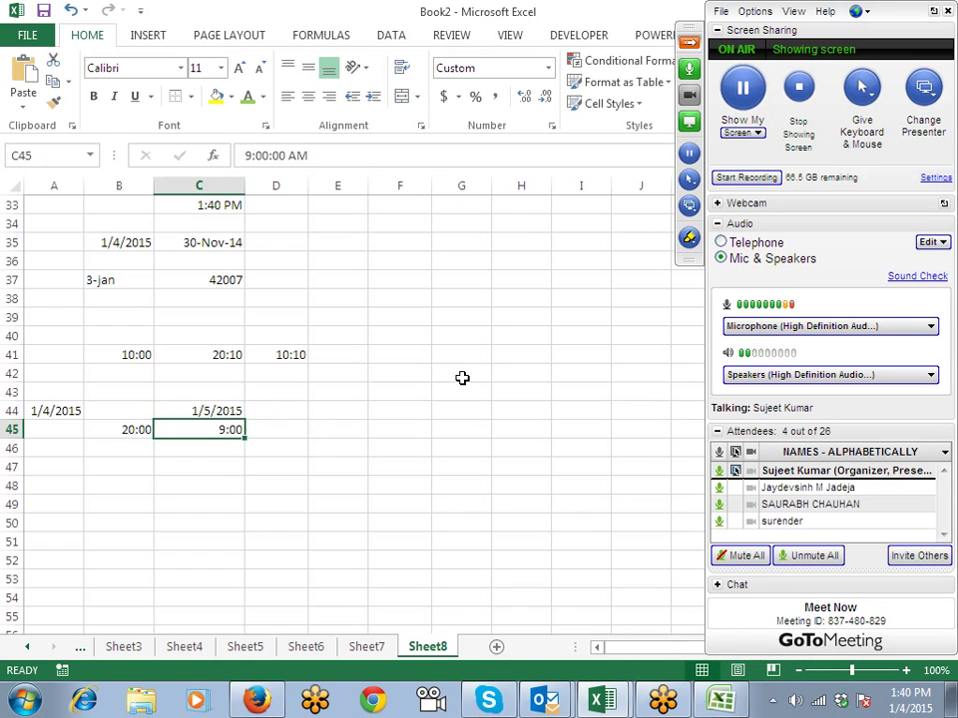
{"action": "key", "text": "Down"}
{"action": "key", "text": "Left"}
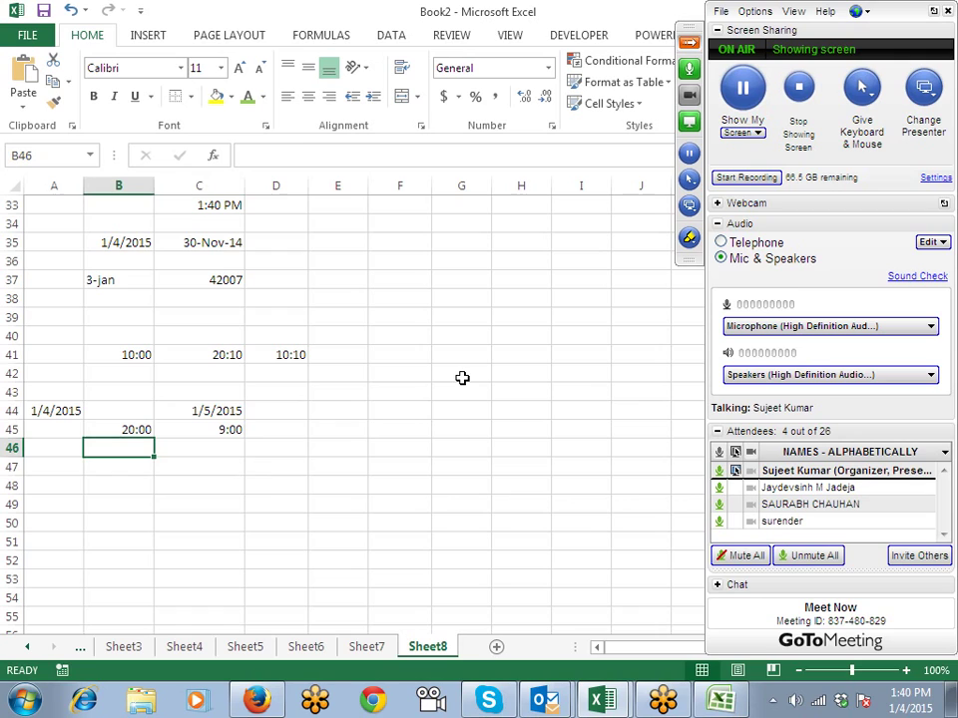
{"action": "type", "text": "="}
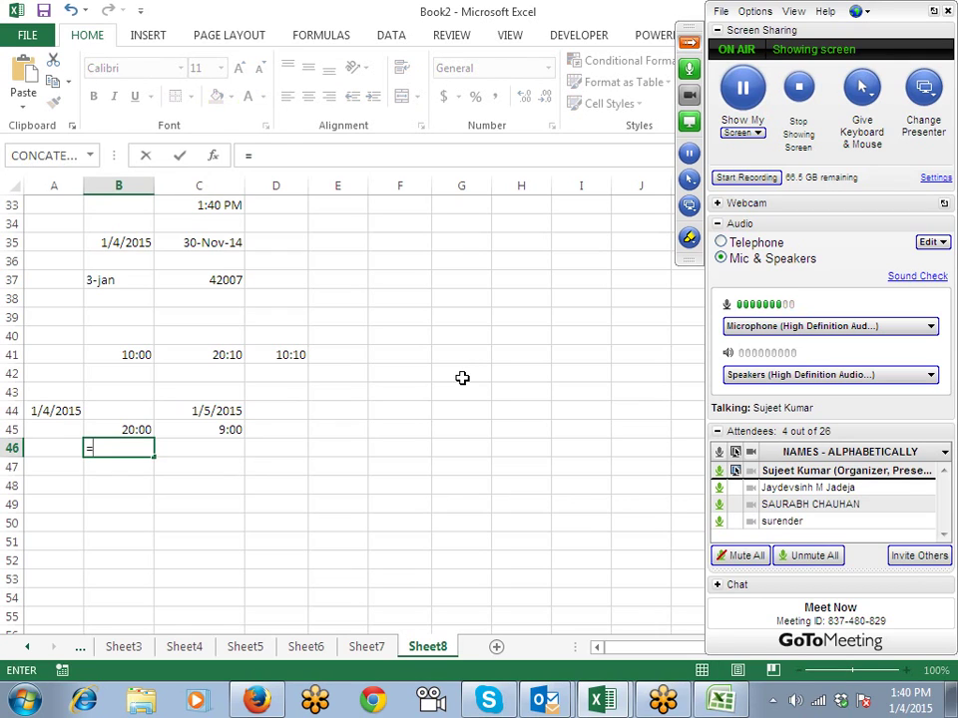
{"action": "key", "text": "Up"}
{"action": "key", "text": "Up"}
{"action": "key", "text": "Left"}
{"action": "type", "text": "+"}
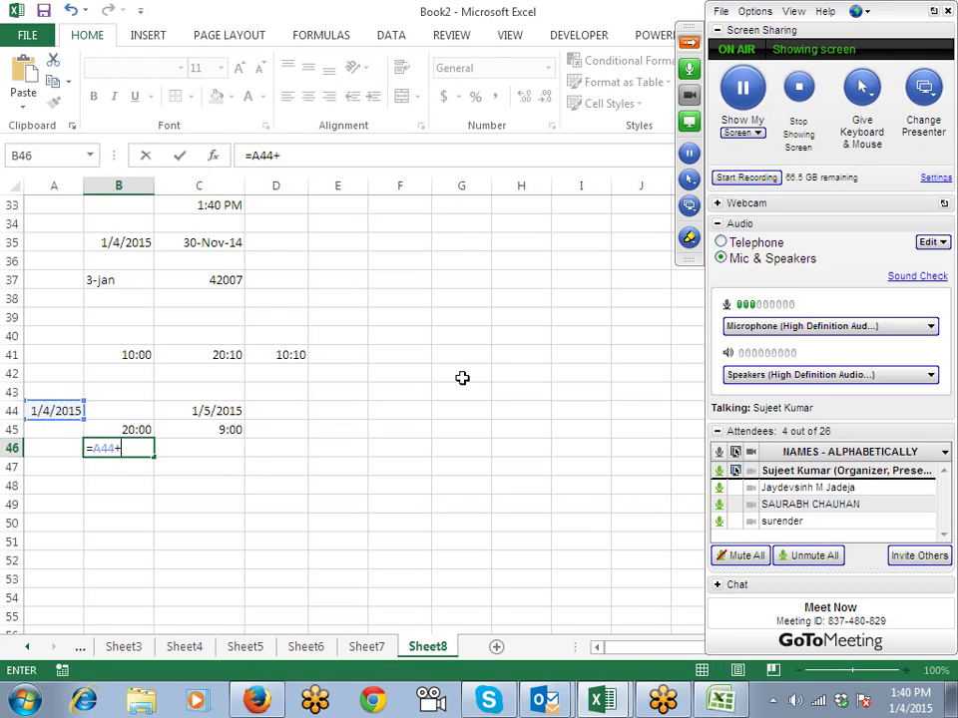
{"action": "key", "text": "Up"}
{"action": "key", "text": "Return"}
Step: Combine the end date and time in C46 with =C44+C45, giving 1/5/2015 9:00
{"action": "key", "text": "Up"}
{"action": "key", "text": "Right"}
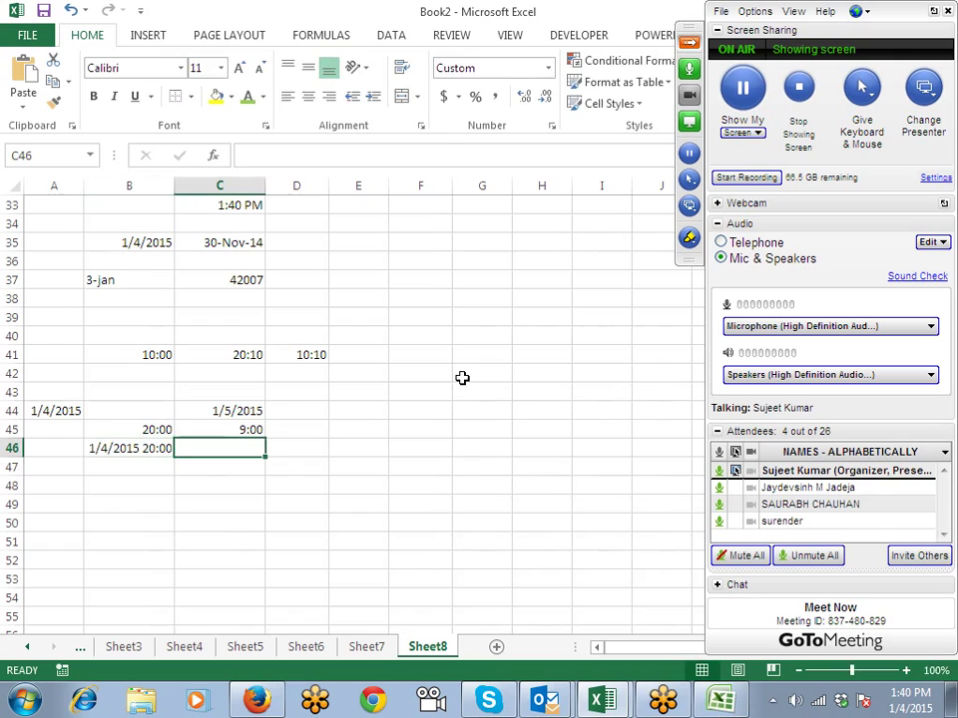
{"action": "type", "text": "="}
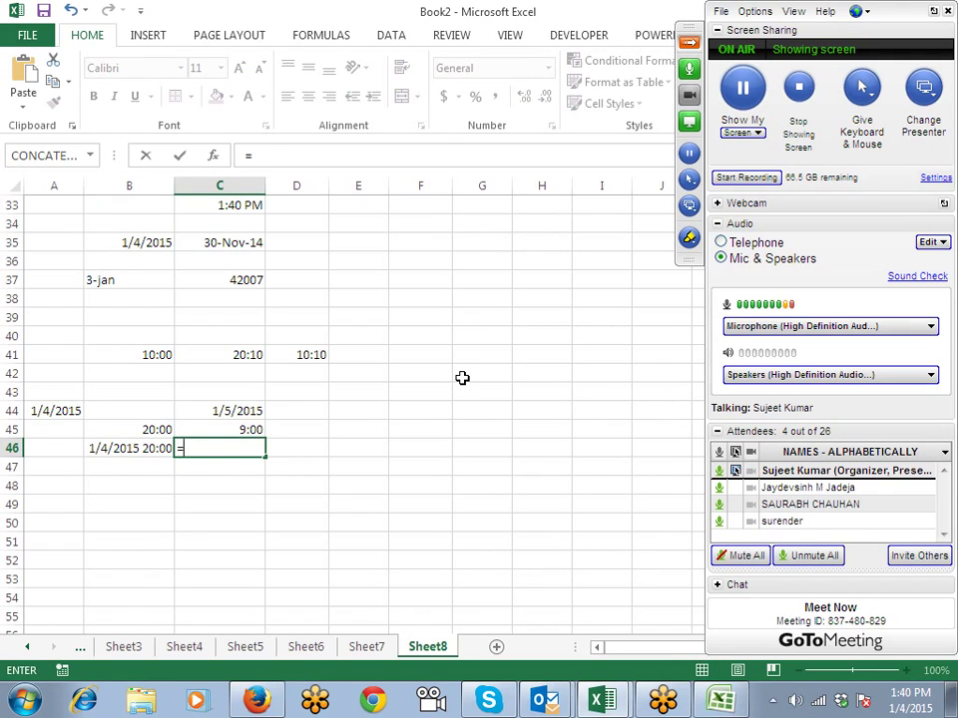
{"action": "key", "text": "Up"}
{"action": "key", "text": "Up"}
{"action": "type", "text": "+"}
{"action": "key", "text": "Up"}
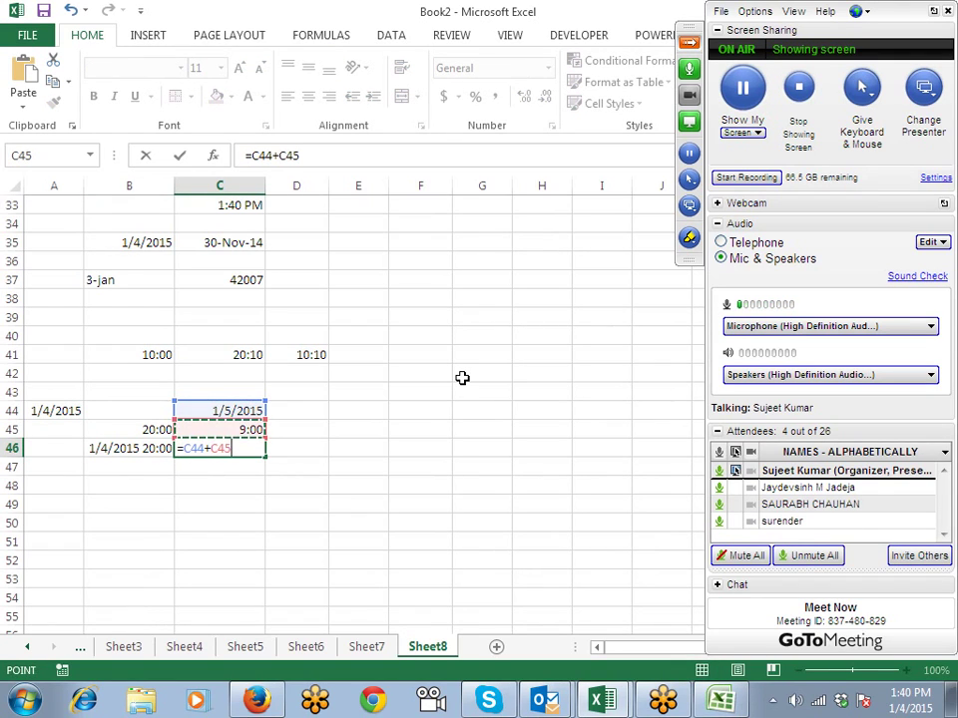
{"action": "key", "text": "Return"}
Step: Subtract the start from the end in D46 with =C46-B46, showing 0.5416667
{"action": "key", "text": "Up"}
{"action": "key", "text": "Right"}
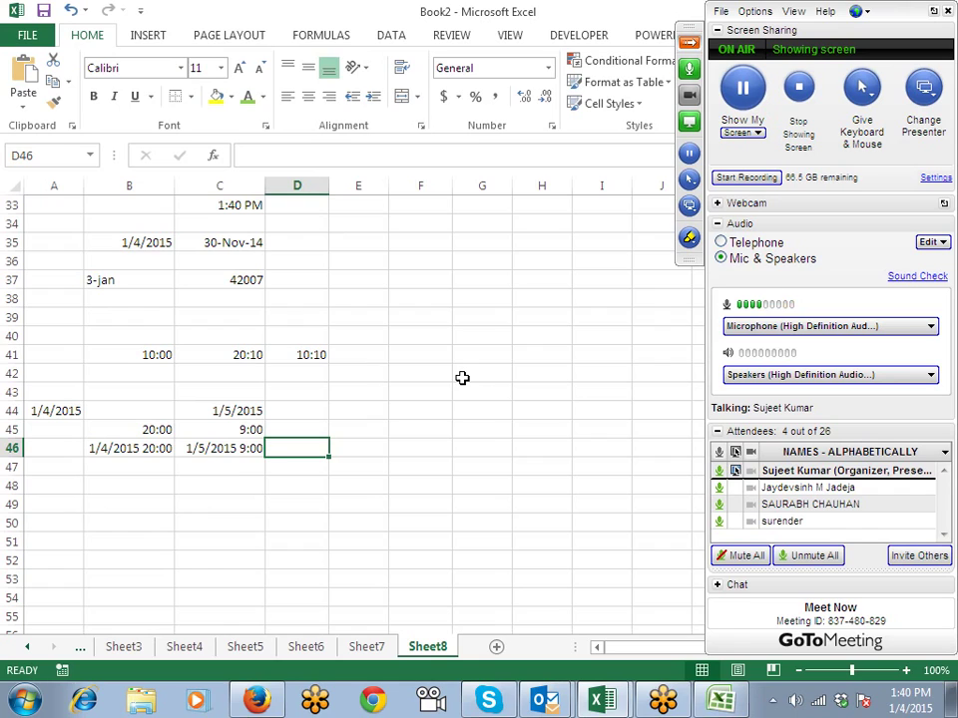
{"action": "type", "text": "="}
{"action": "key", "text": "Left"}
{"action": "type", "text": "-"}
{"action": "key", "text": "Left"}
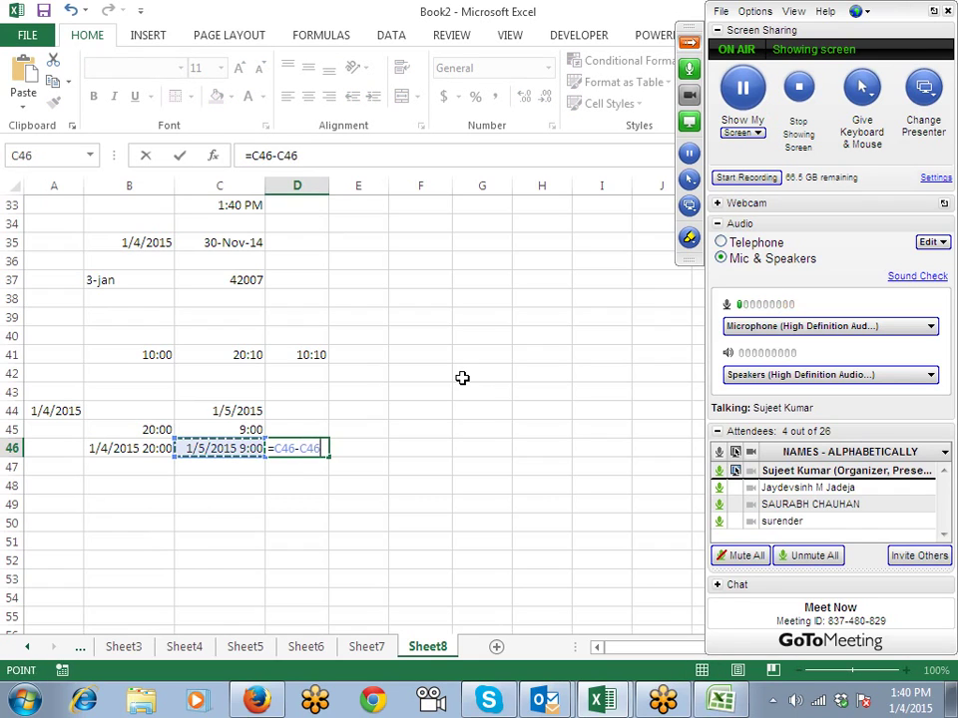
{"action": "key", "text": "Left"}
{"action": "key", "text": "Return"}
{"action": "key", "text": "Up"}
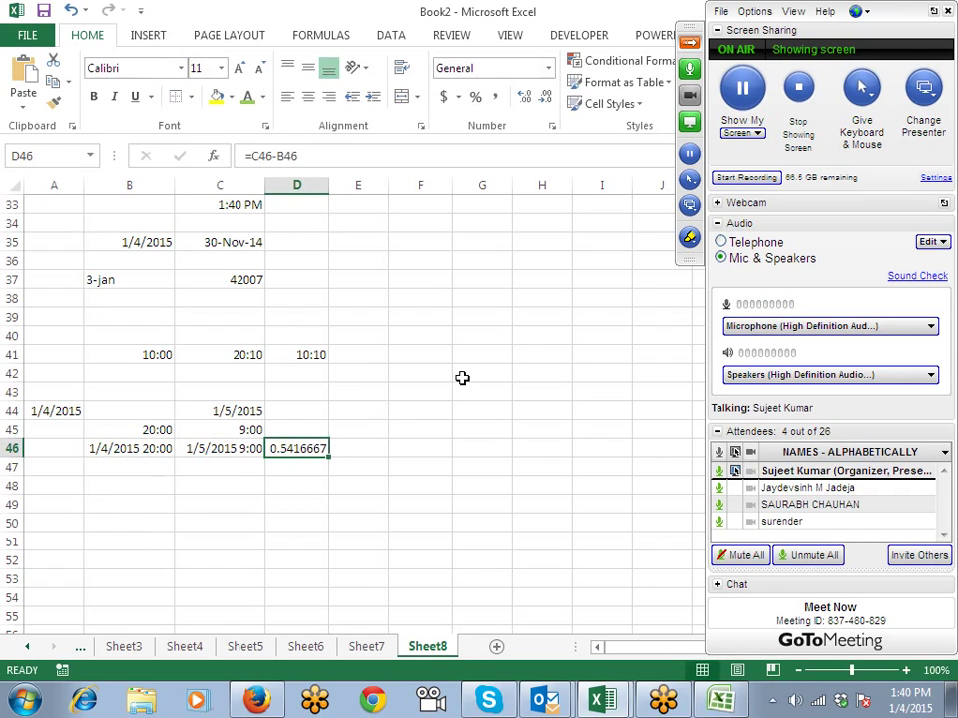
Step: Apply the 37:30:55 elapsed-time format to D46 so it reads 13:00:00
{"action": "left_click", "coordinate": [552, 126]}
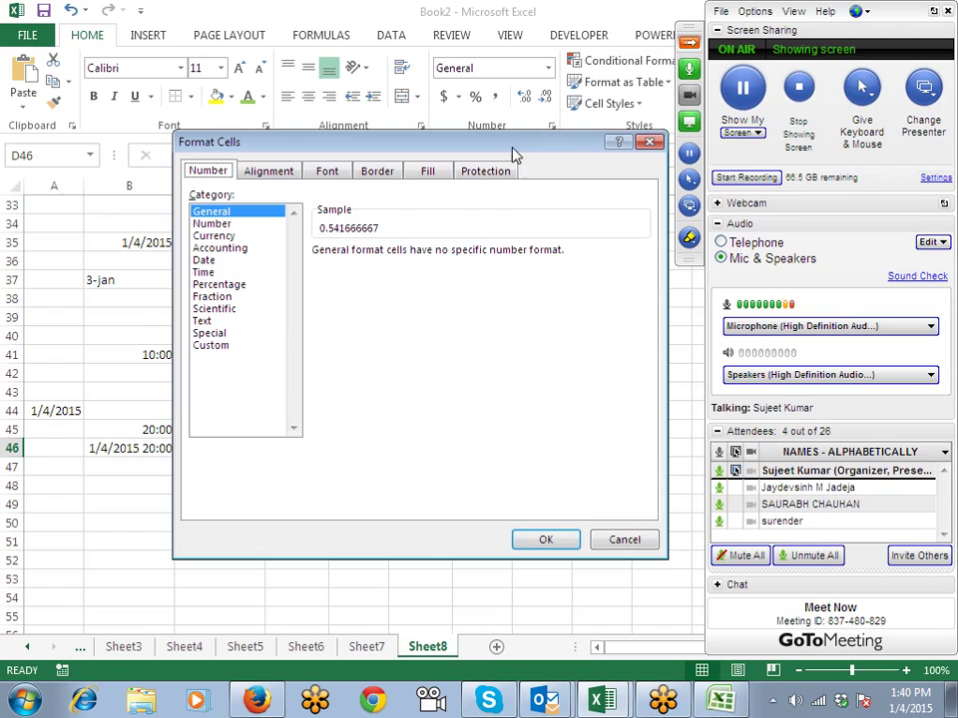
{"action": "left_click", "coordinate": [238, 346]}
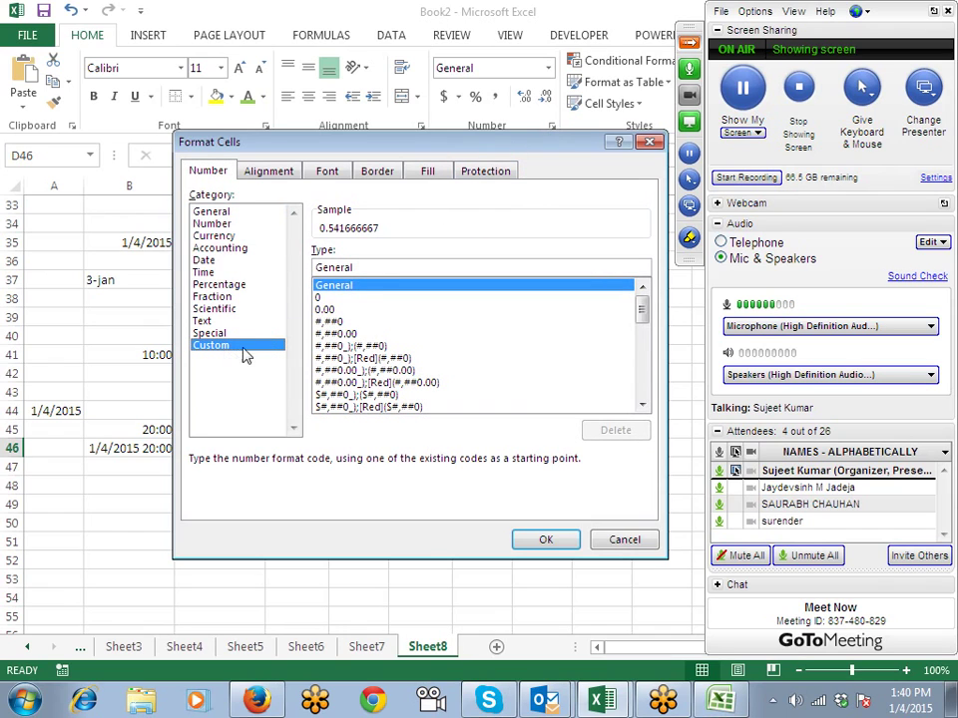
{"action": "scroll", "coordinate": [644, 322], "scroll_direction": "down", "scroll_amount": 2}
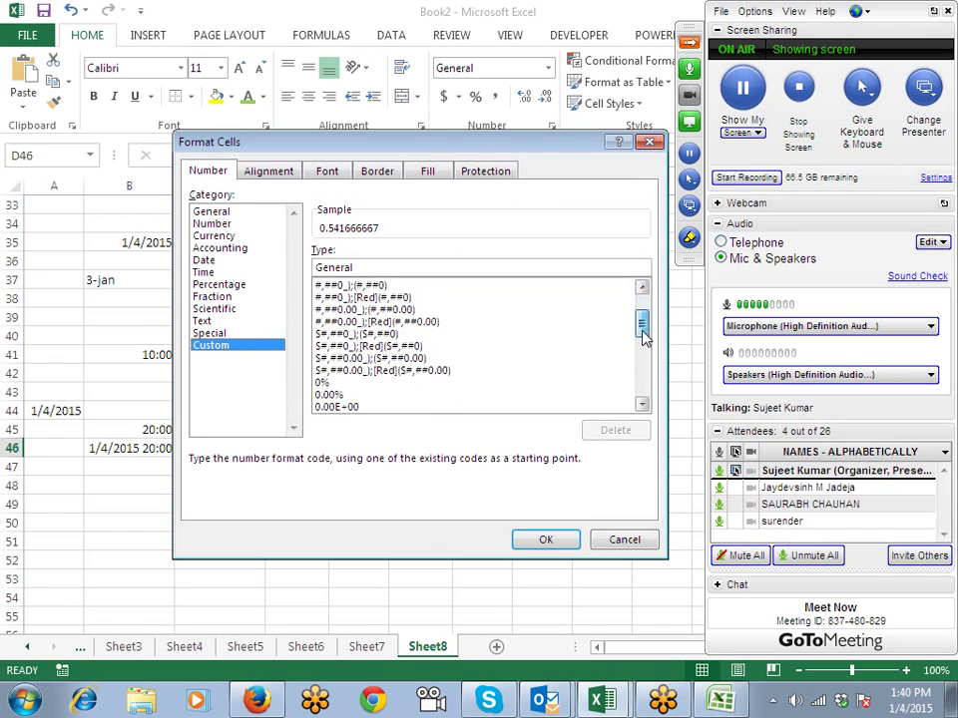
{"action": "left_click", "coordinate": [204, 273]}
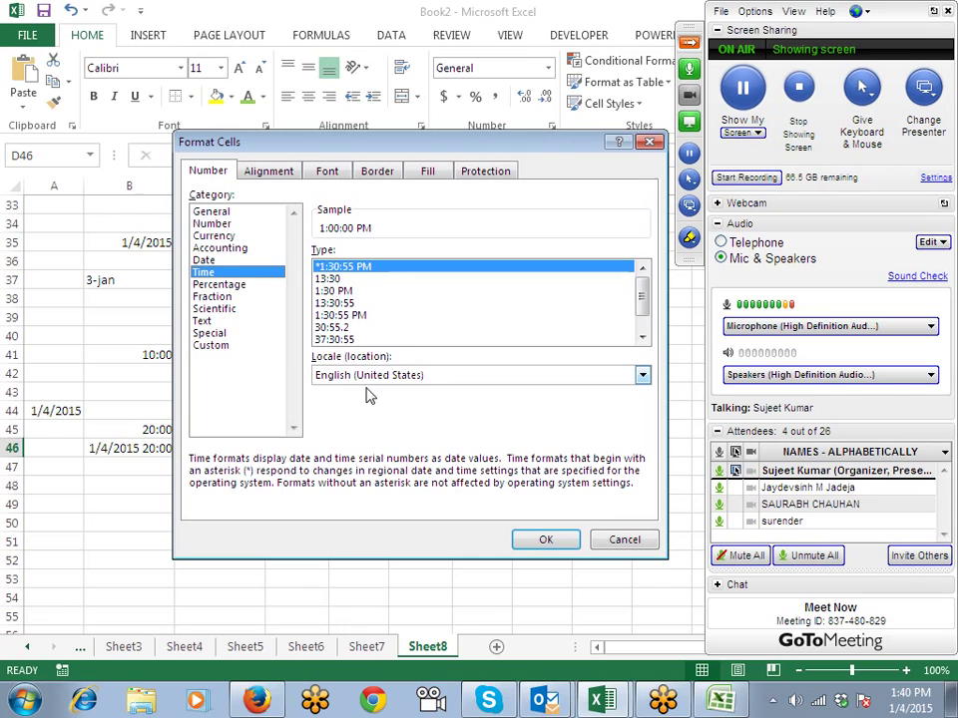
{"action": "left_click", "coordinate": [349, 339]}
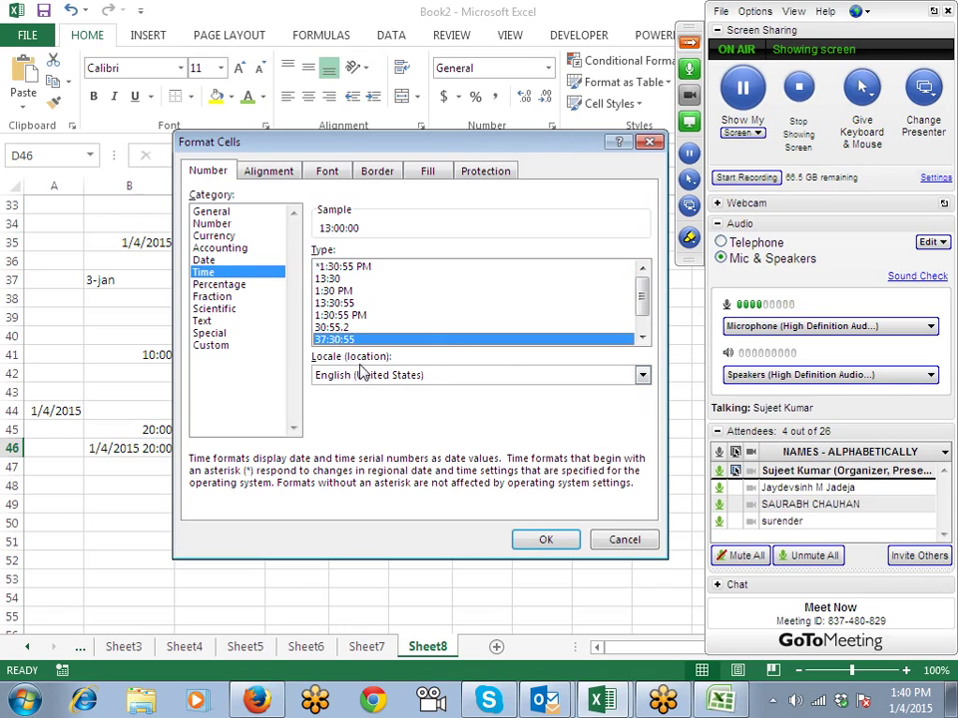
{"action": "left_click", "coordinate": [546, 538]}
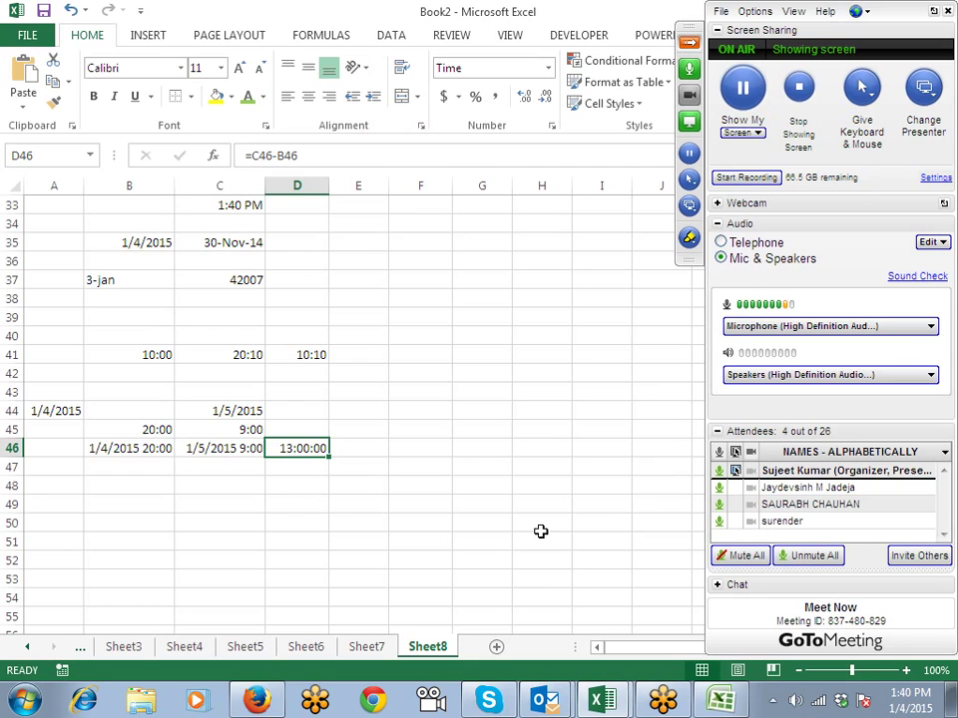
Step: Put the current time in A48, 0:30 in B48, and =A48+B48 in C48
{"action": "left_click", "coordinate": [61, 488]}
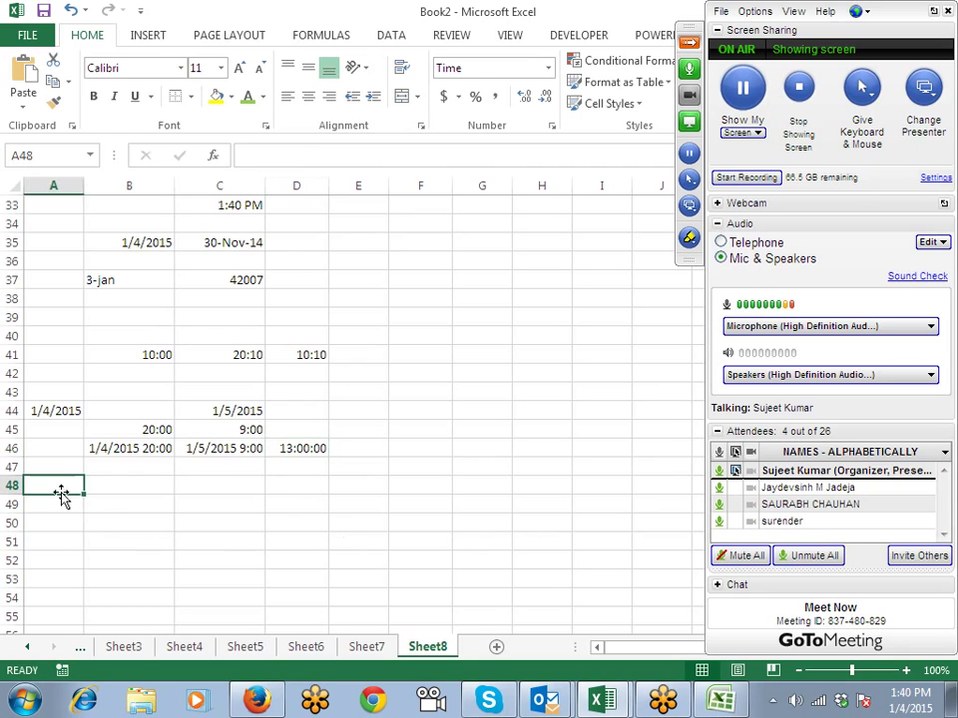
{"action": "key", "text": "ctrl+shift+semicolon"}
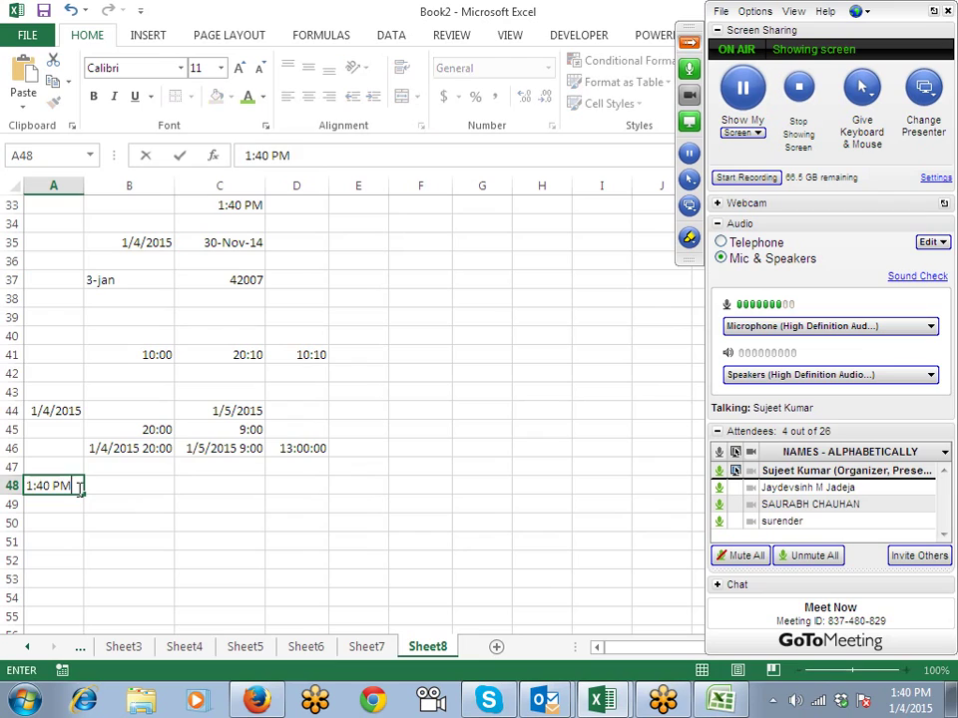
{"action": "key", "text": "Return"}
{"action": "key", "text": "Up"}
{"action": "key", "text": "Right"}
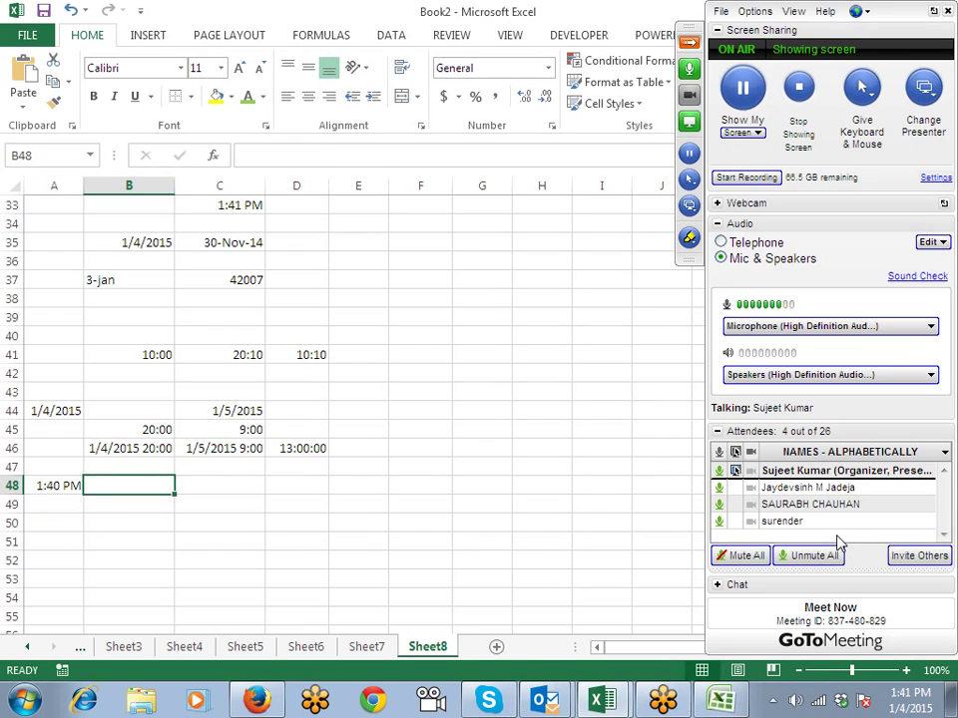
{"action": "type", "text": "0:"}
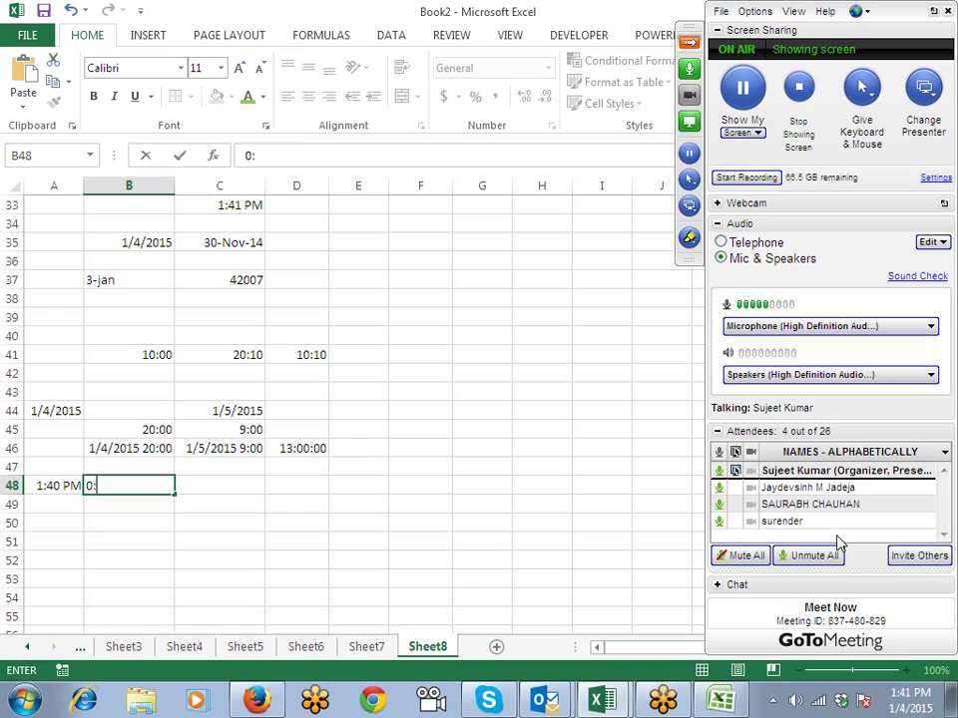
{"action": "type", "text": "30:00"}
{"action": "key", "text": "Tab"}
{"action": "type", "text": "="}
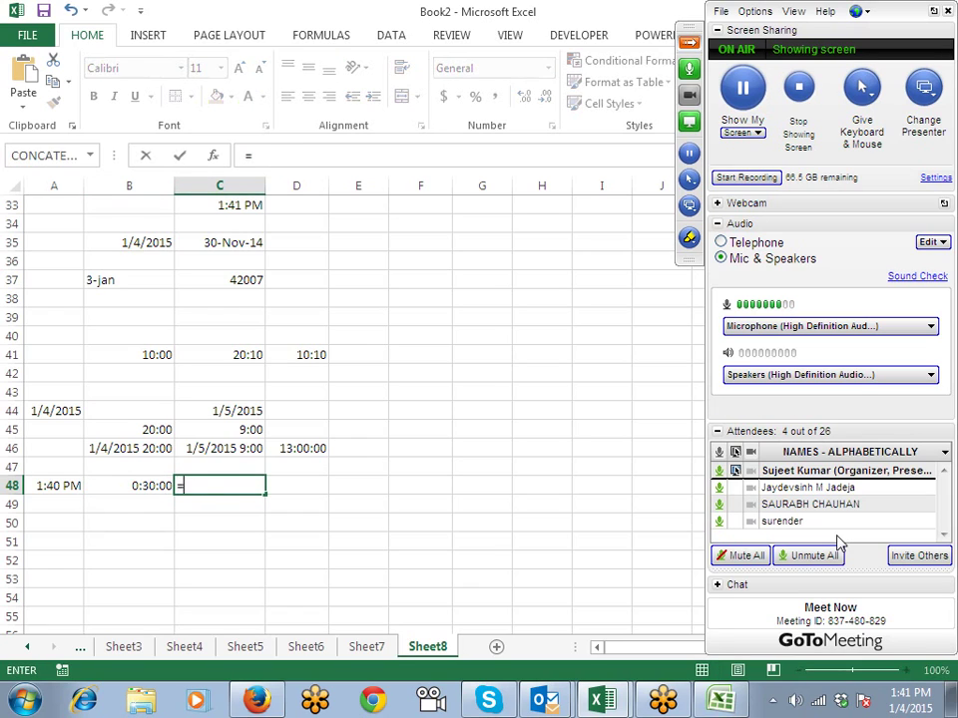
{"action": "key", "text": "Left"}
{"action": "key", "text": "Left"}
{"action": "type", "text": "+"}
{"action": "key", "text": "Left"}
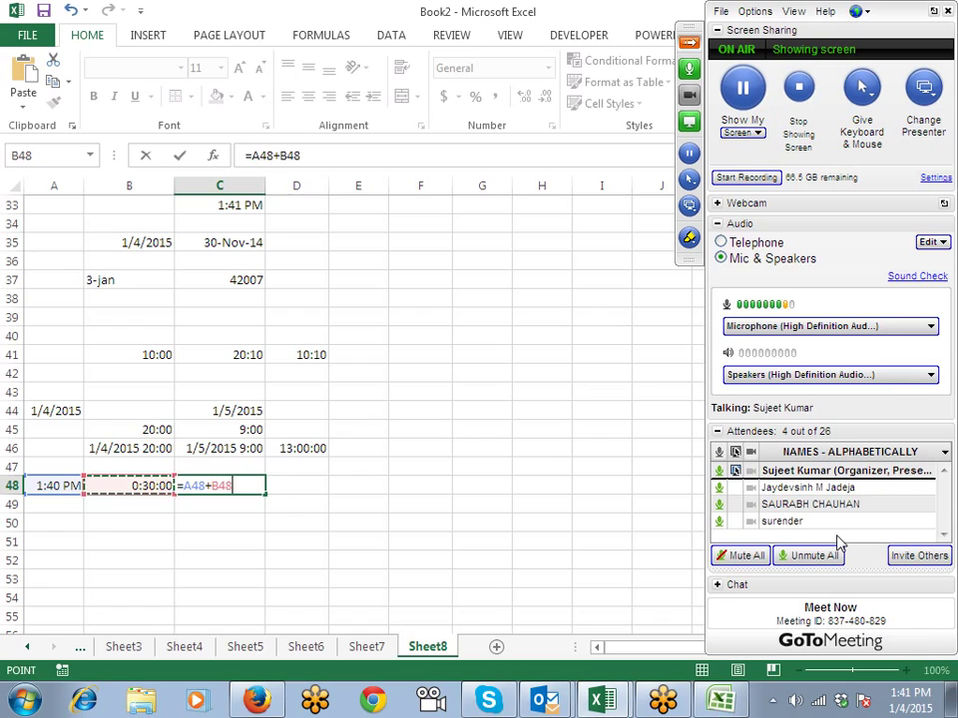
{"action": "key", "text": "Return"}
Step: Copy the start time down into A49 and enter 30 minutes in B49
{"action": "key", "text": "Home"}
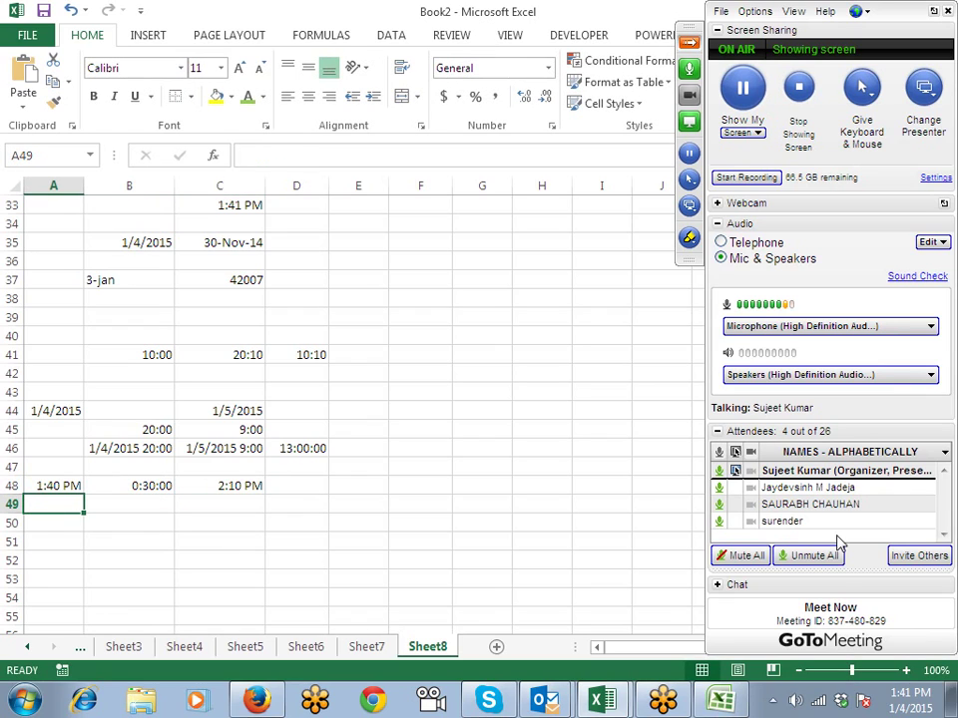
{"action": "key", "text": "ctrl+d"}
{"action": "key", "text": "Tab"}
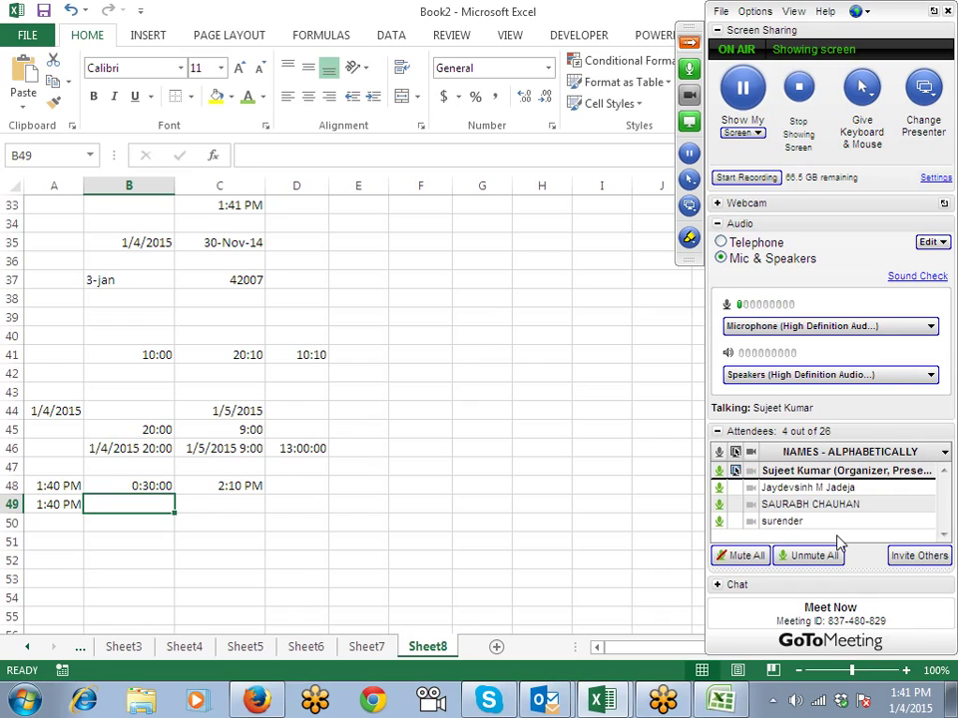
{"action": "type", "text": "30"}
{"action": "key", "text": "Return"}
{"action": "key", "text": "Up"}
{"action": "key", "text": "Right"}
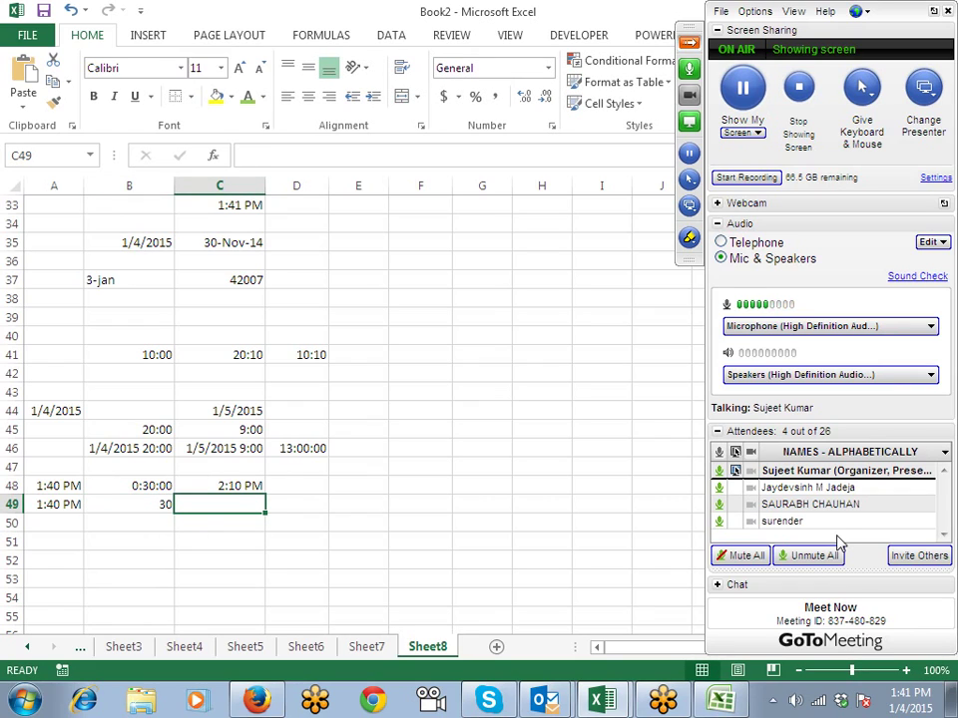
Step: Add 30 minutes in C49 with =A49+TIME(0,30,0), giving 2:10 PM
{"action": "key", "text": "Left"}
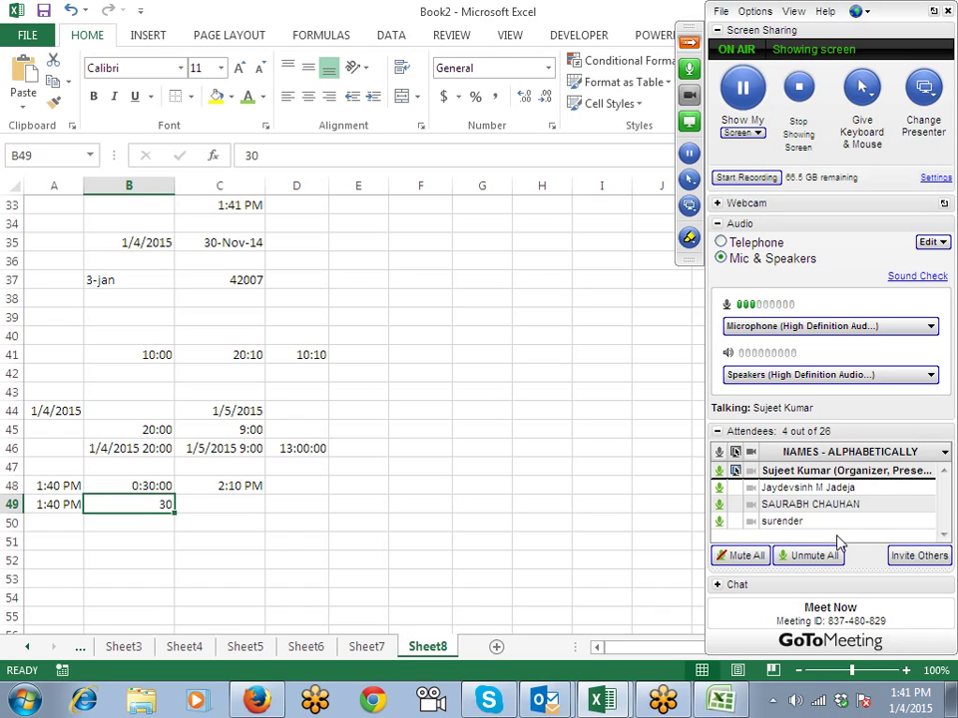
{"action": "key", "text": "Right"}
{"action": "type", "text": "="}
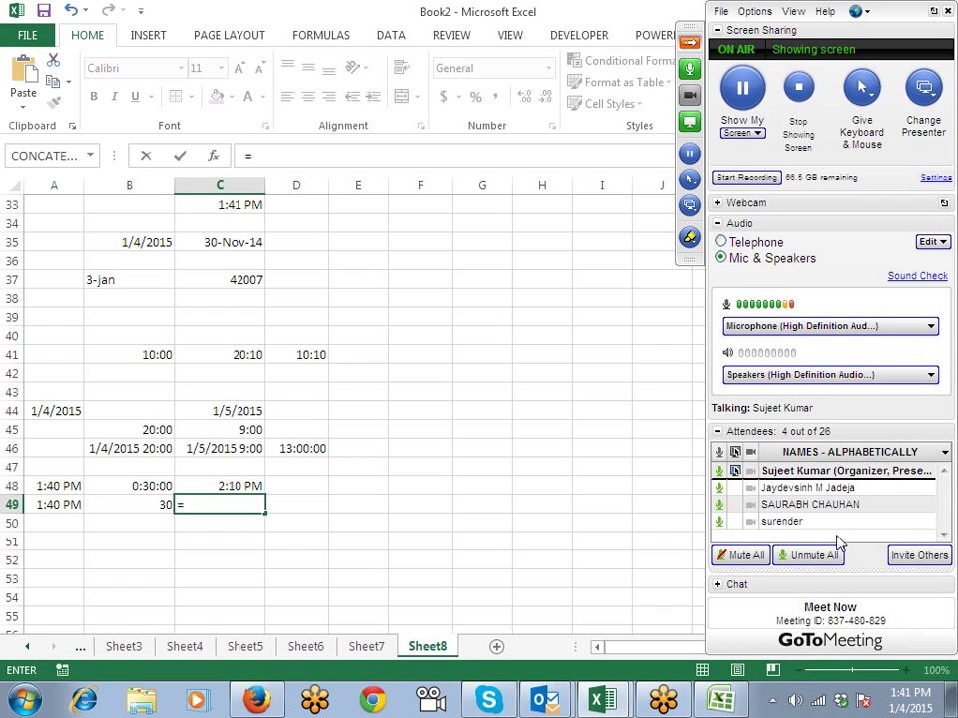
{"action": "key", "text": "Left"}
{"action": "key", "text": "Left"}
{"action": "type", "text": "+"}
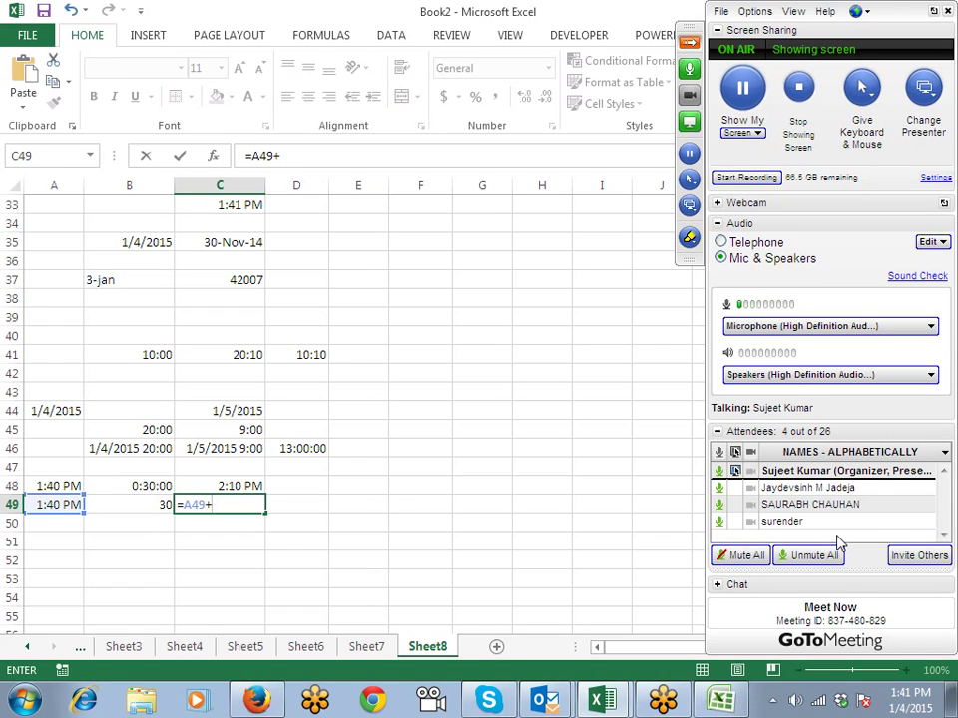
{"action": "type", "text": "time"}
{"action": "key", "text": "Tab"}
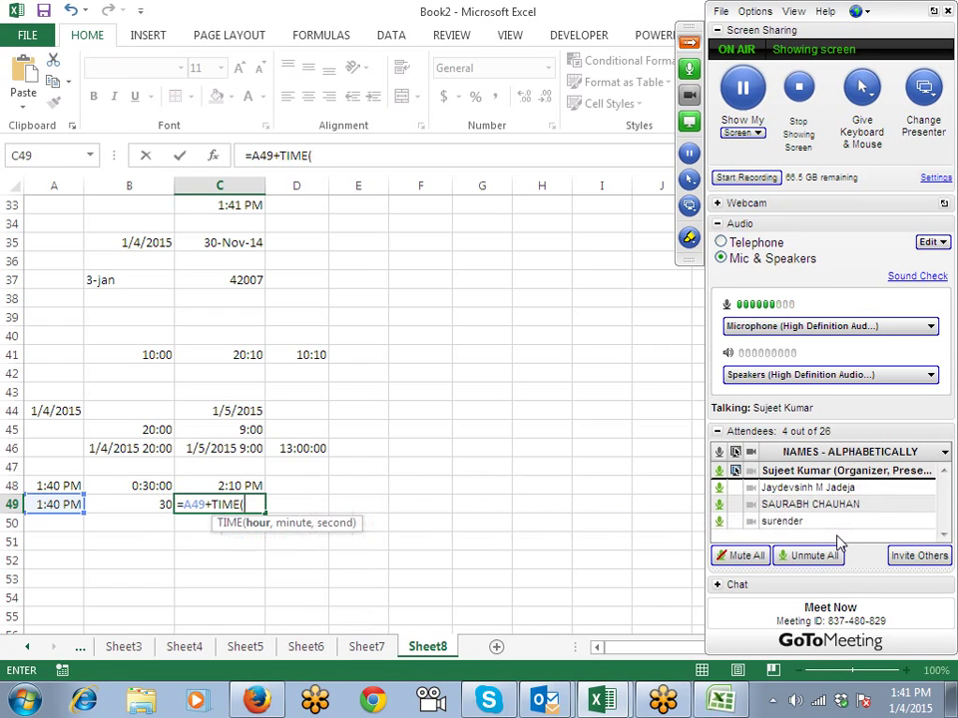
{"action": "type", "text": "0,30,"}
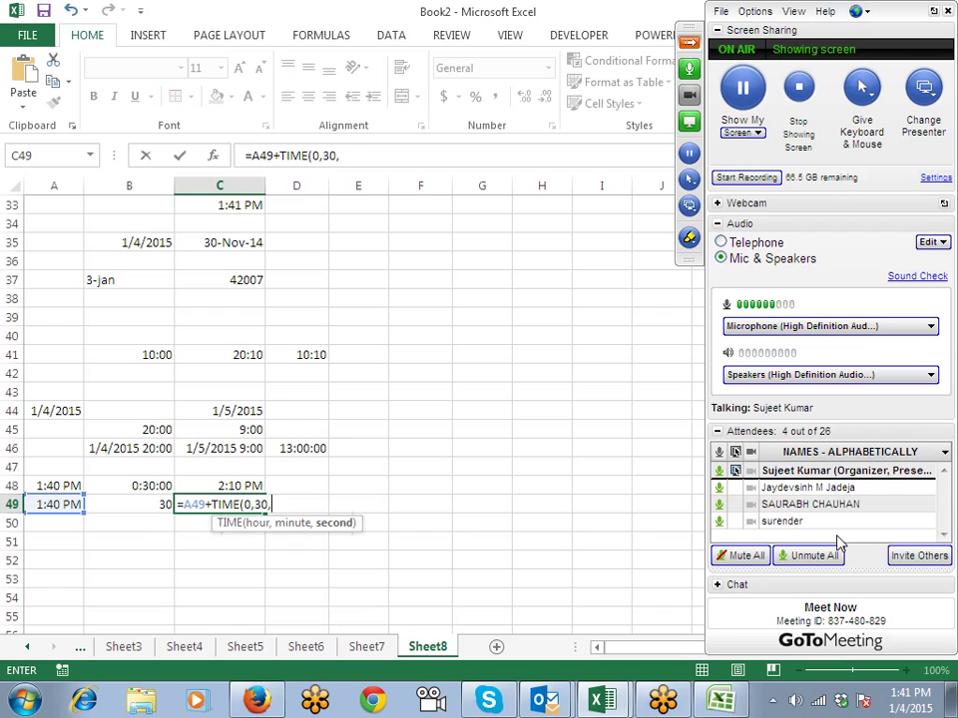
{"action": "type", "text": "0)"}
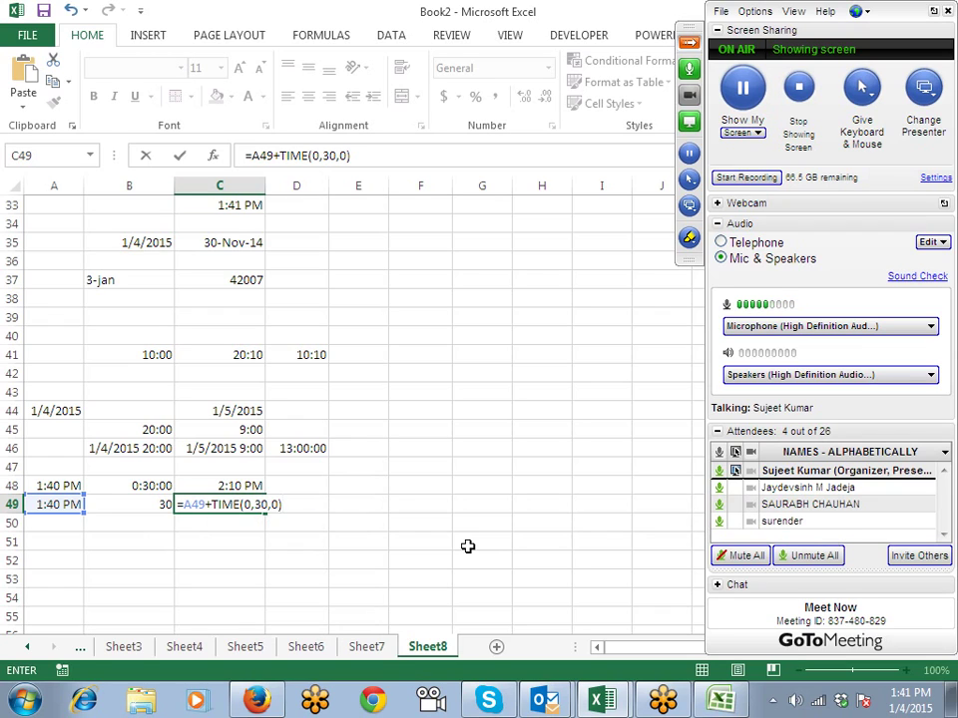
{"action": "key", "text": "Return"}
{"action": "key", "text": "Up"}
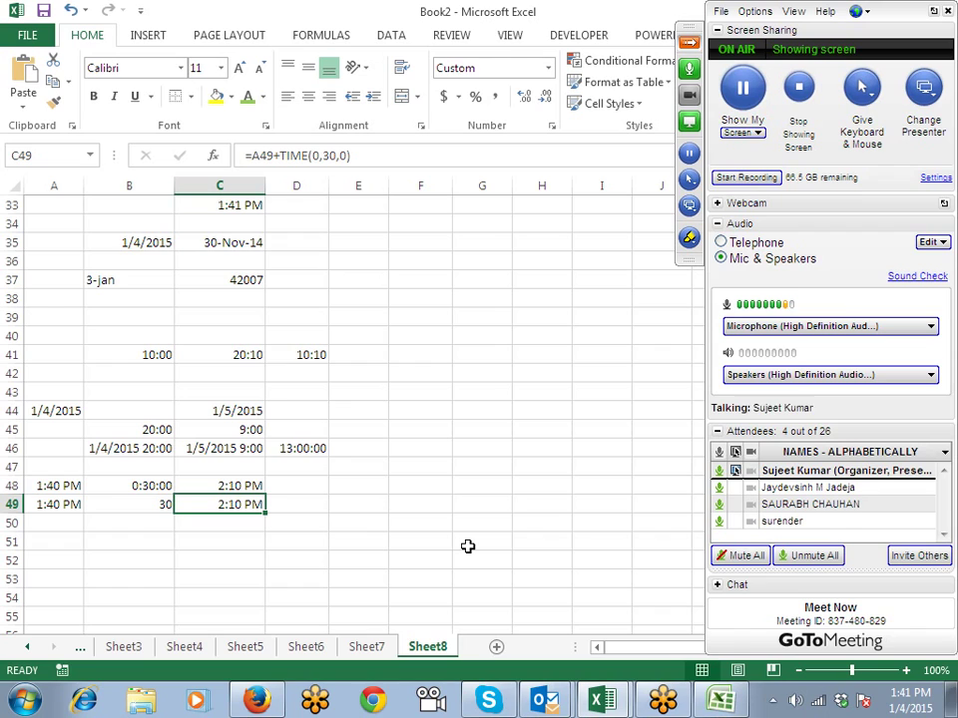
Step: Add new blank sheets and rename Sheet9 to Q1
{"action": "left_click", "coordinate": [496, 647]}
{"action": "left_click", "coordinate": [495, 647]}
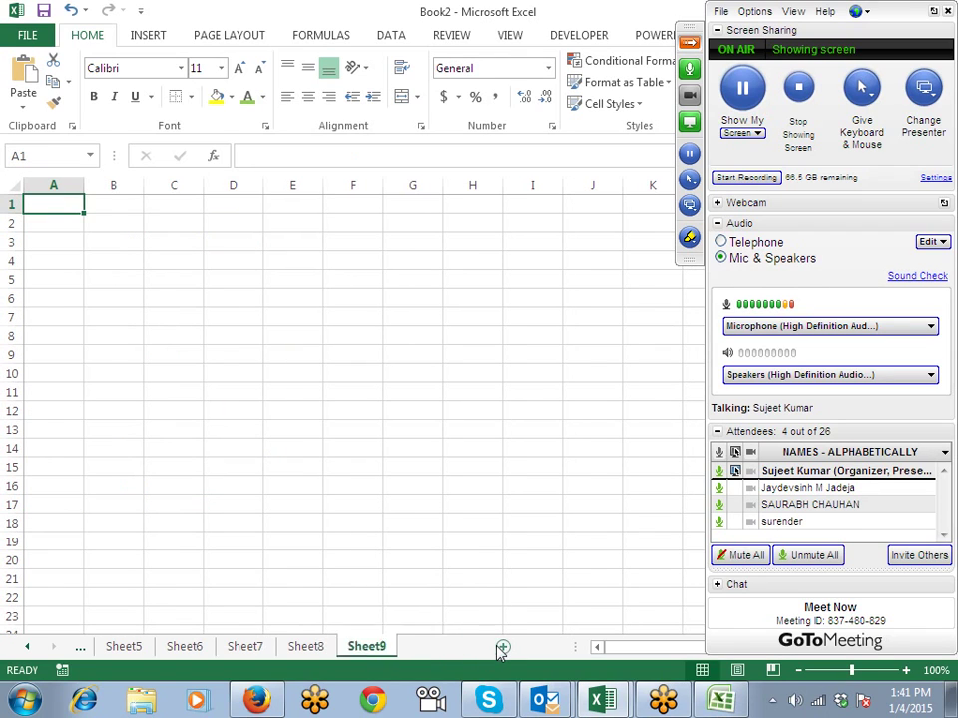
{"action": "left_click", "coordinate": [382, 648]}
{"action": "left_click", "coordinate": [333, 650]}
{"action": "left_click", "coordinate": [366, 648]}
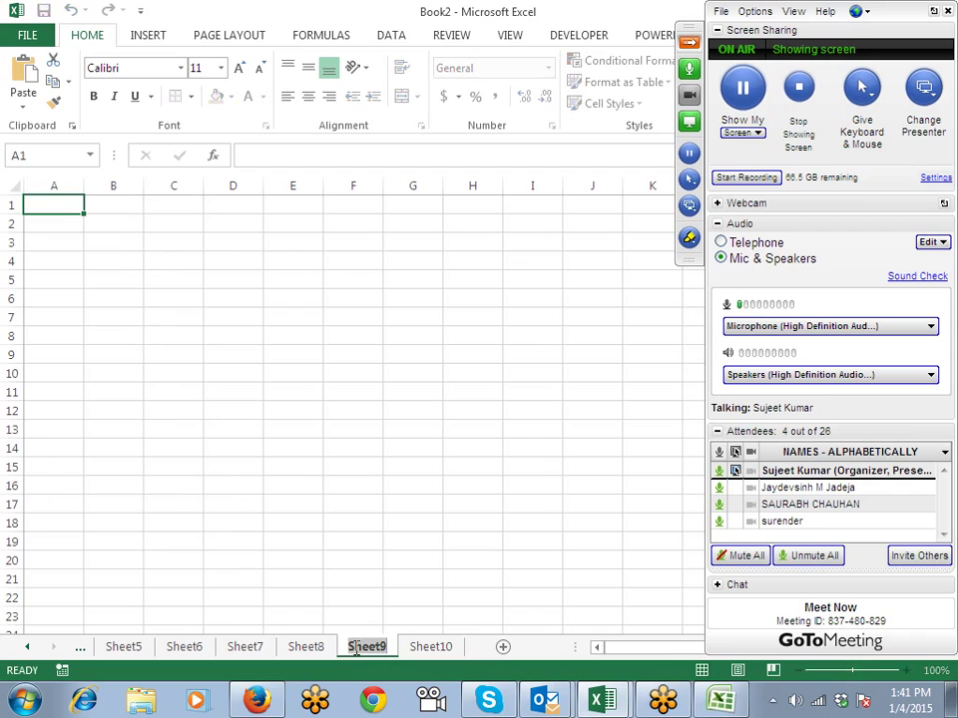
{"action": "double_click", "coordinate": [355, 647]}
{"action": "type", "text": "Q1"}
{"action": "left_click", "coordinate": [344, 431]}
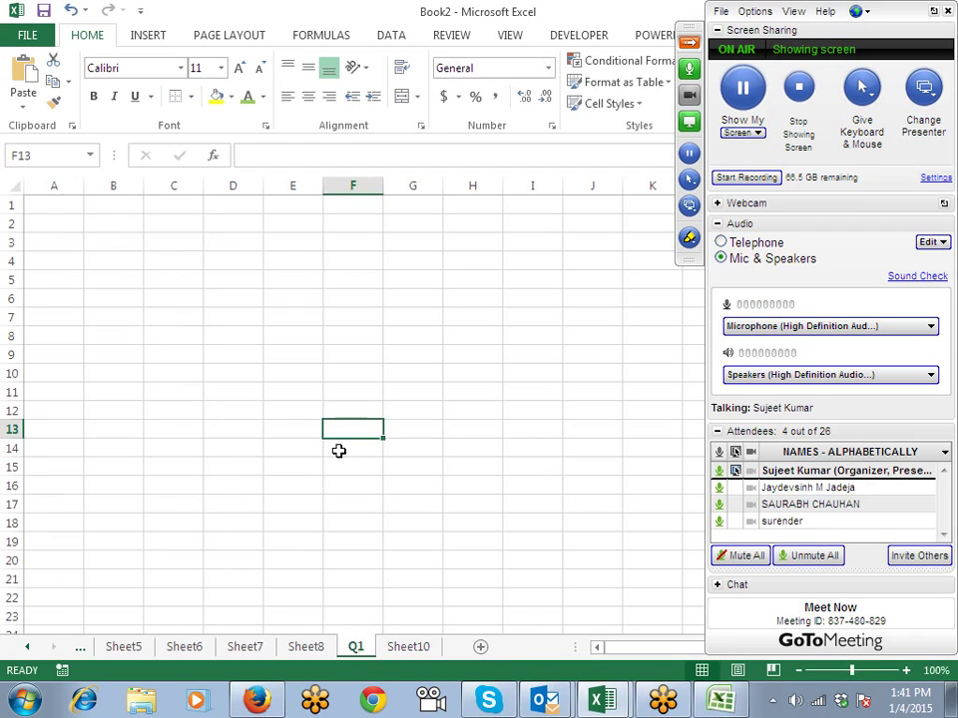
Step: Enter a Name header in A1 with four full names below, then autofit column A
{"action": "left_click", "coordinate": [71, 218]}
{"action": "left_click", "coordinate": [72, 206]}
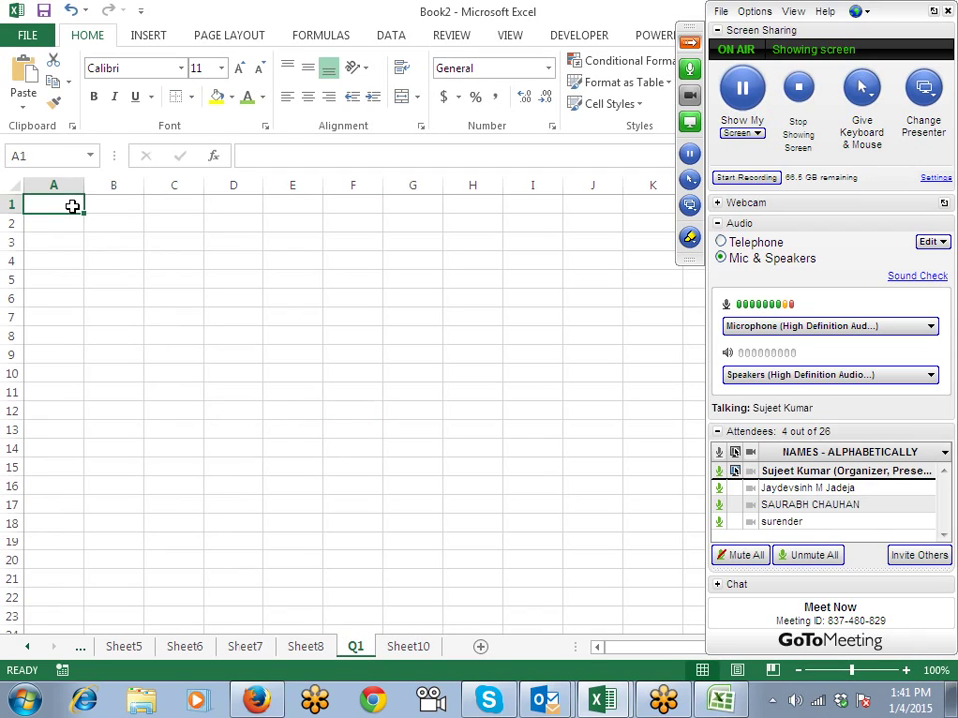
{"action": "type", "text": "Name"}
{"action": "key", "text": "Return"}
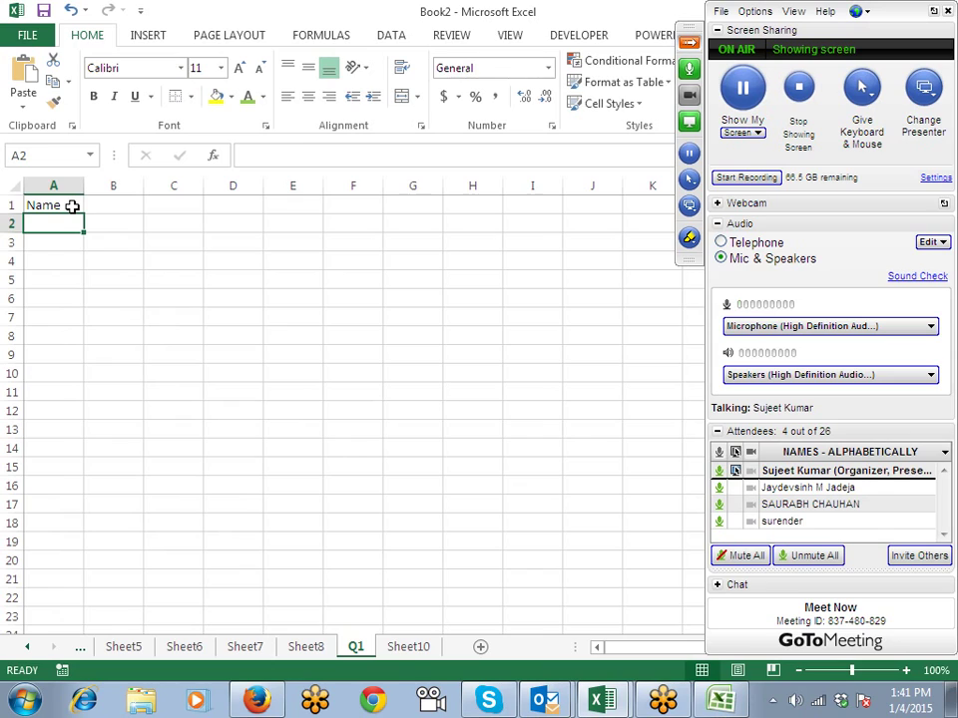
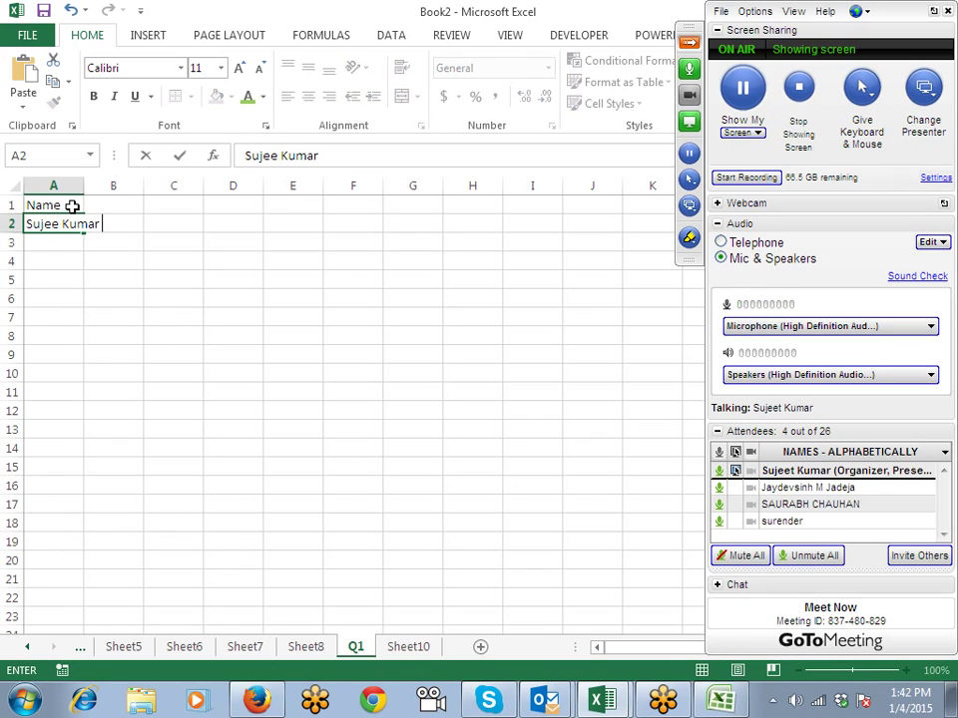
{"action": "key", "text": "Return"}
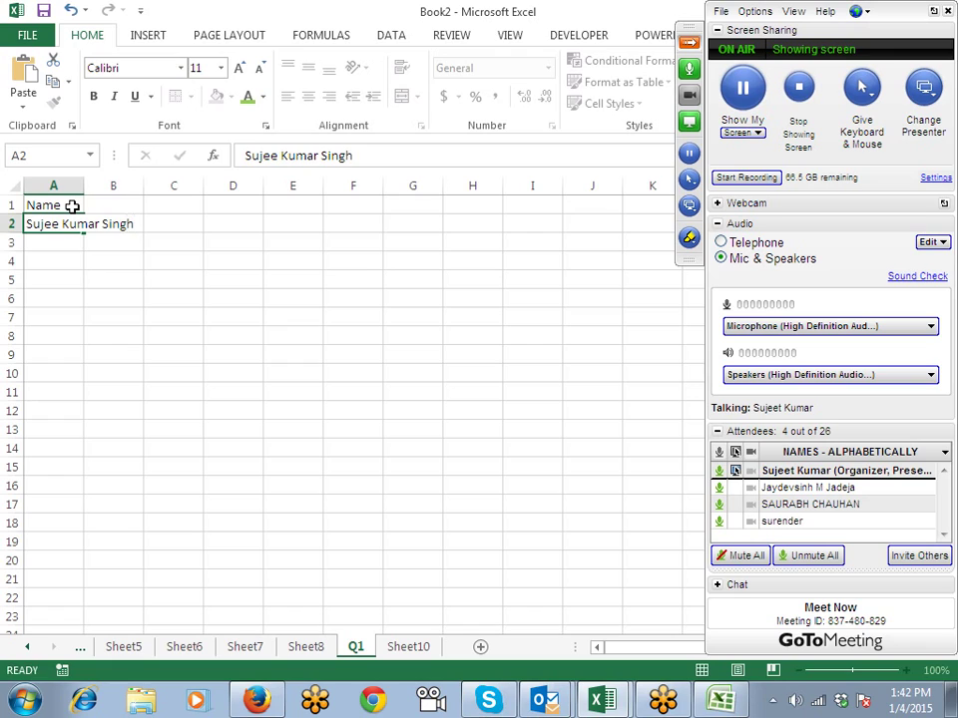
{"action": "type", "text": "M"}
{"action": "key", "text": "BackSpace"}
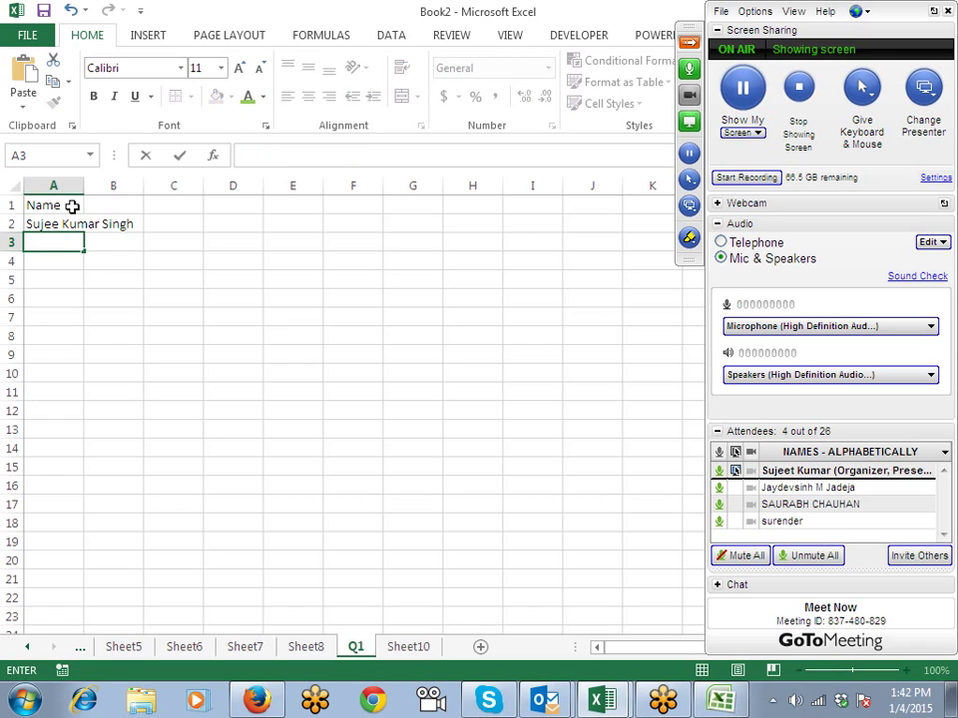
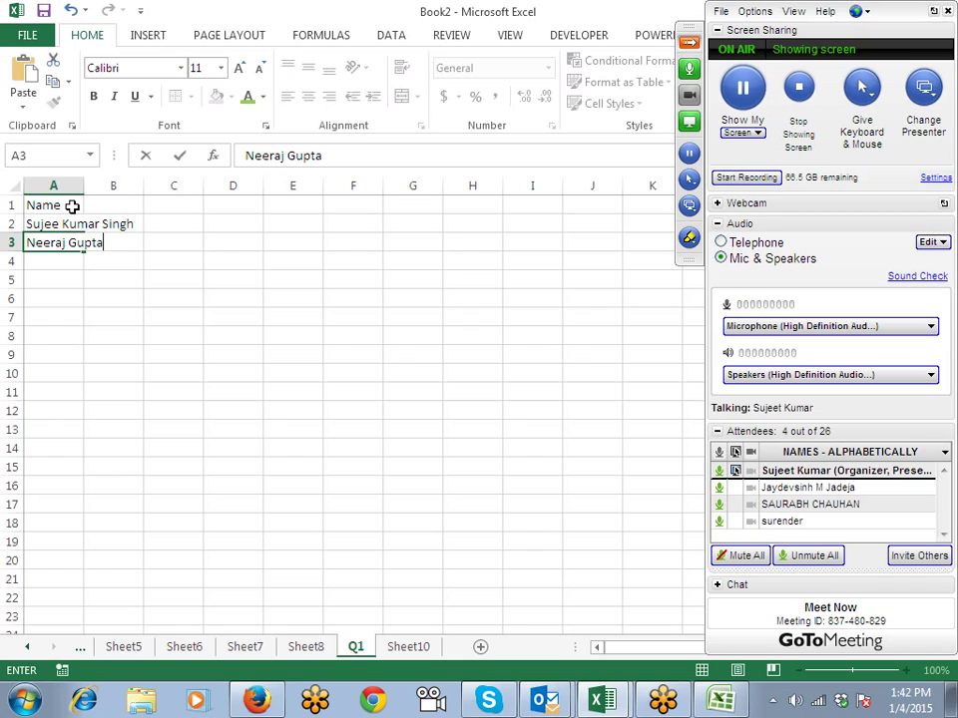
{"action": "key", "text": "Return"}
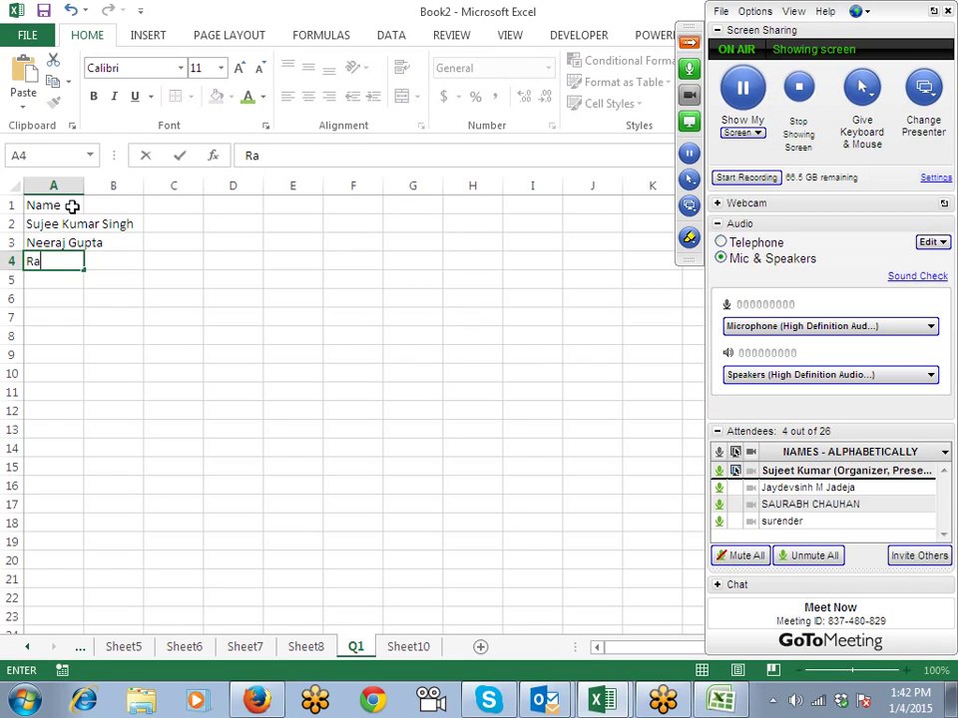
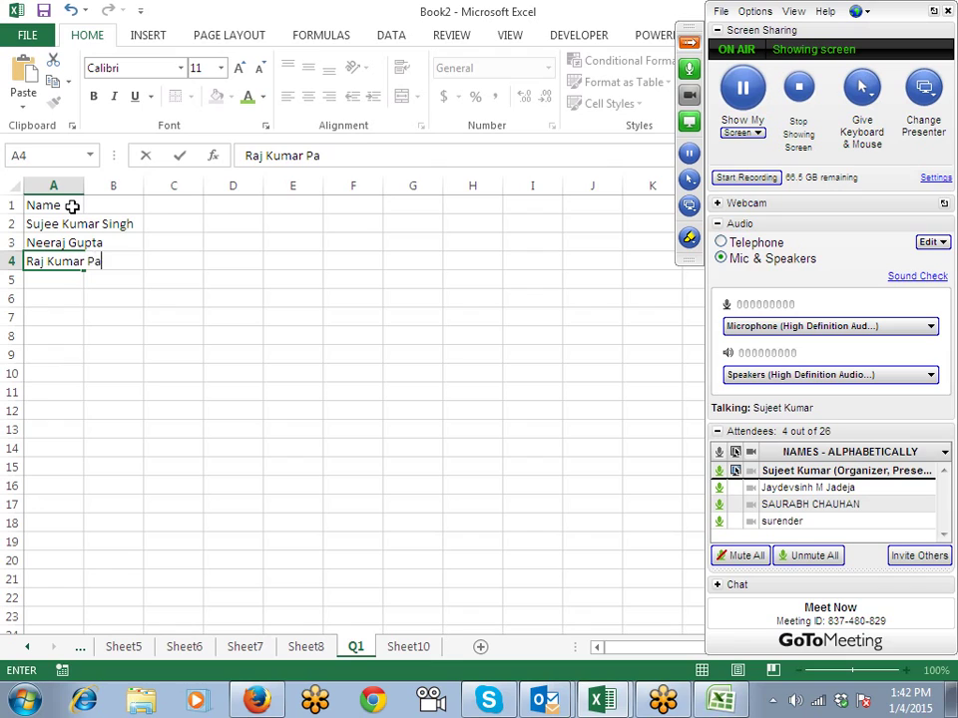
{"action": "key", "text": "Return"}
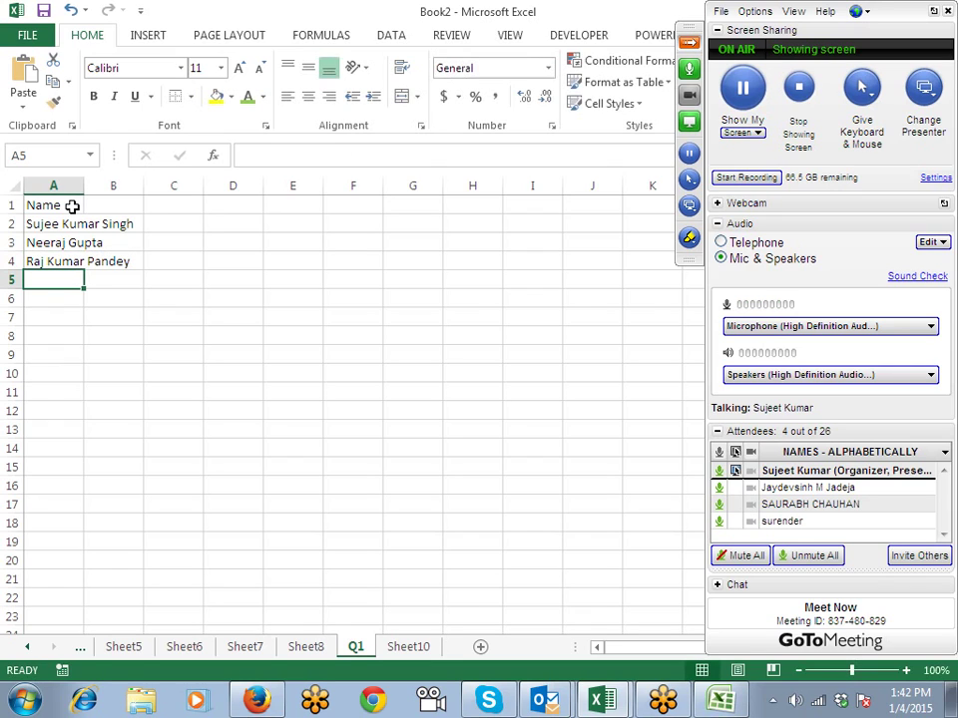
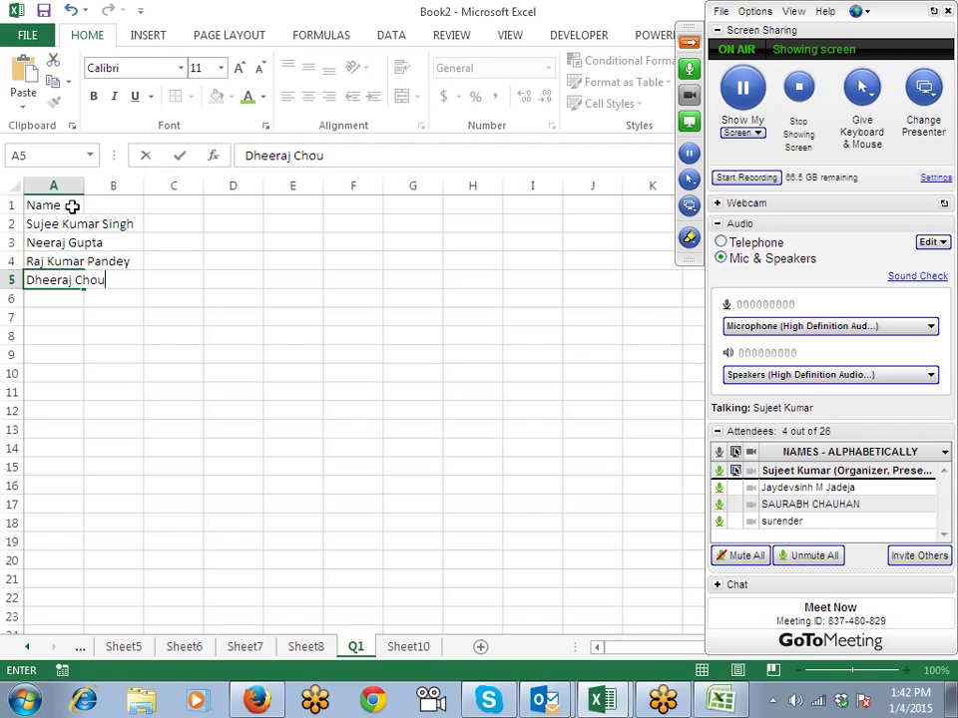
{"action": "key", "text": "Return"}
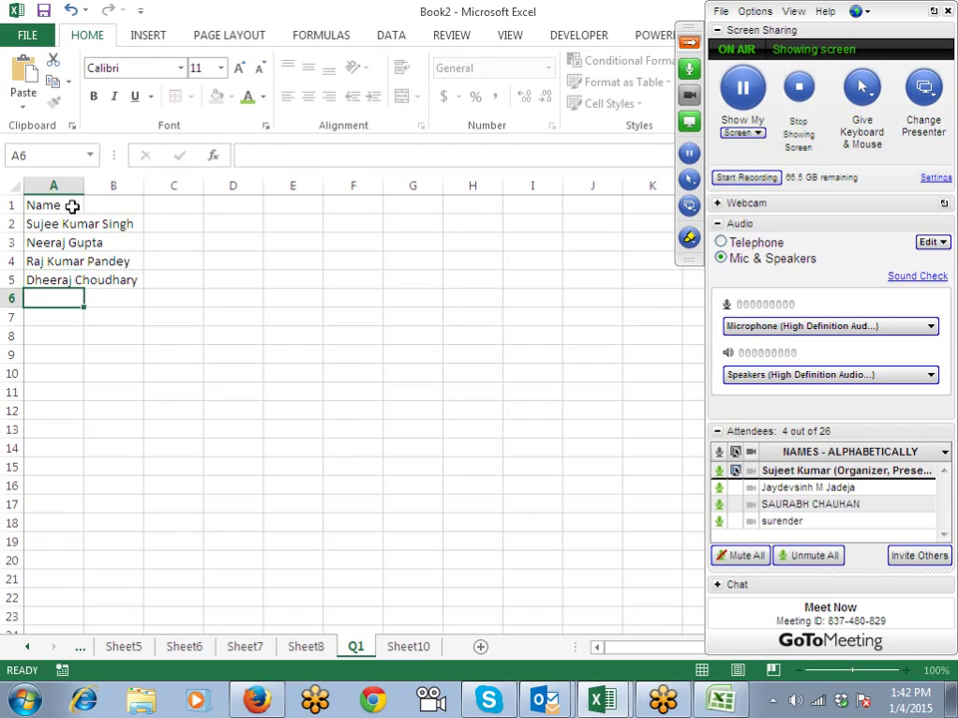
{"action": "double_click", "coordinate": [81, 185]}
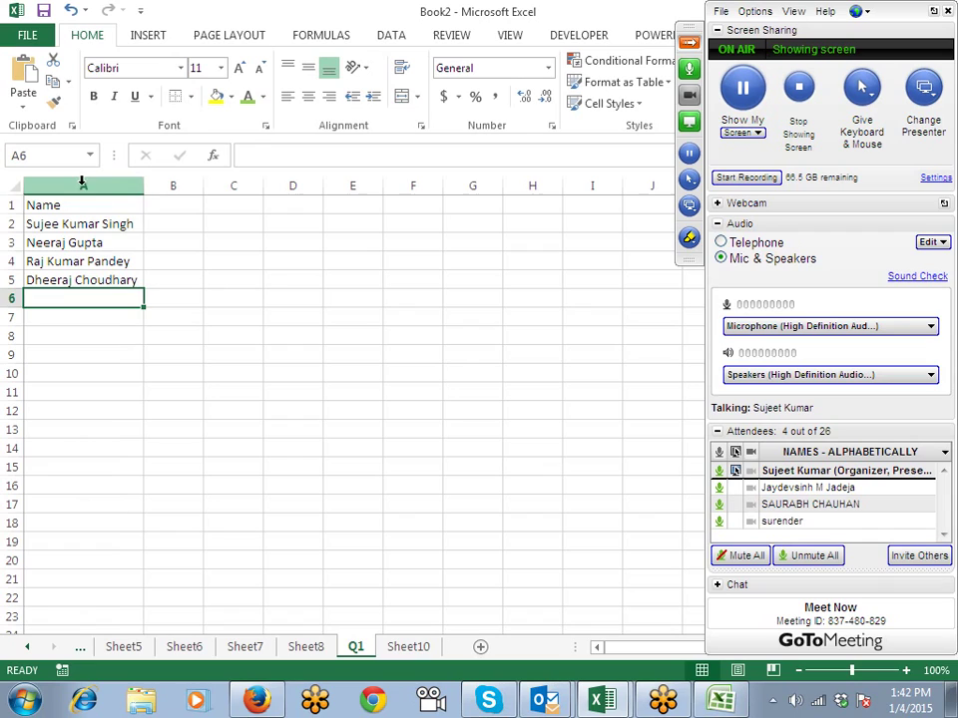
Step: Add F Name and L Name headers in B1 and C1
{"action": "left_click", "coordinate": [169, 204]}
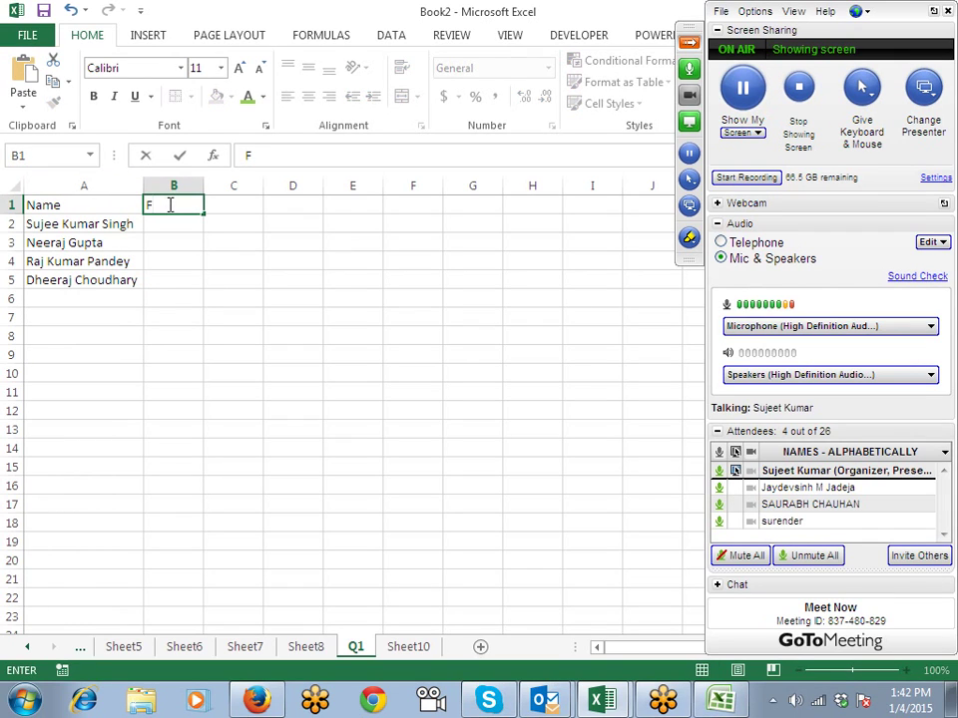
{"action": "type", "text": "NAme"}
{"action": "key", "text": "Tab"}
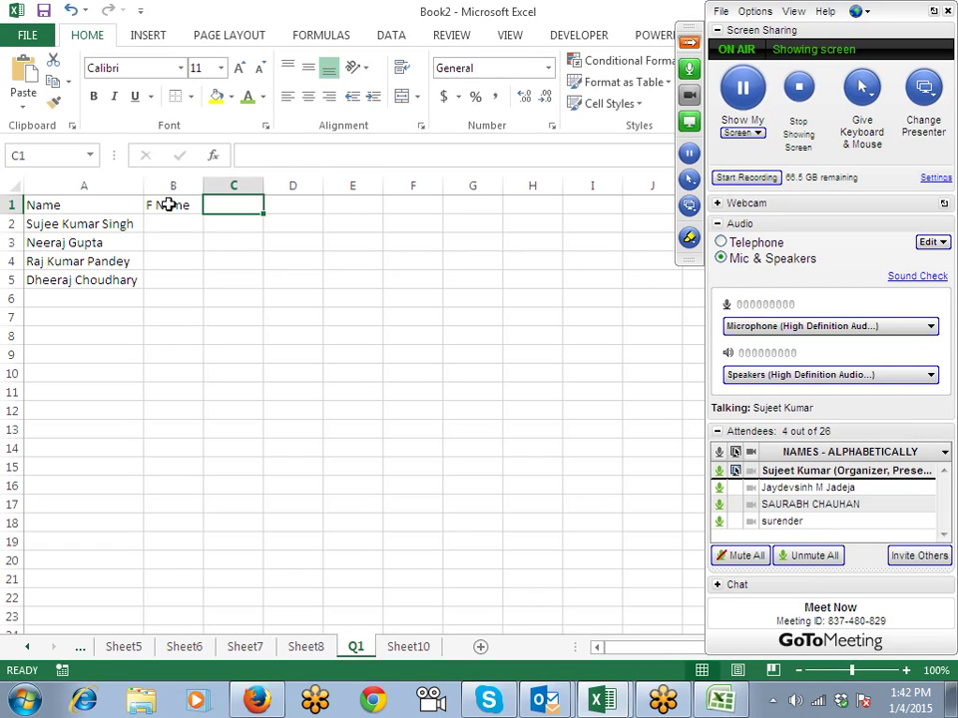
{"action": "type", "text": "L Name"}
{"action": "key", "text": "Return"}
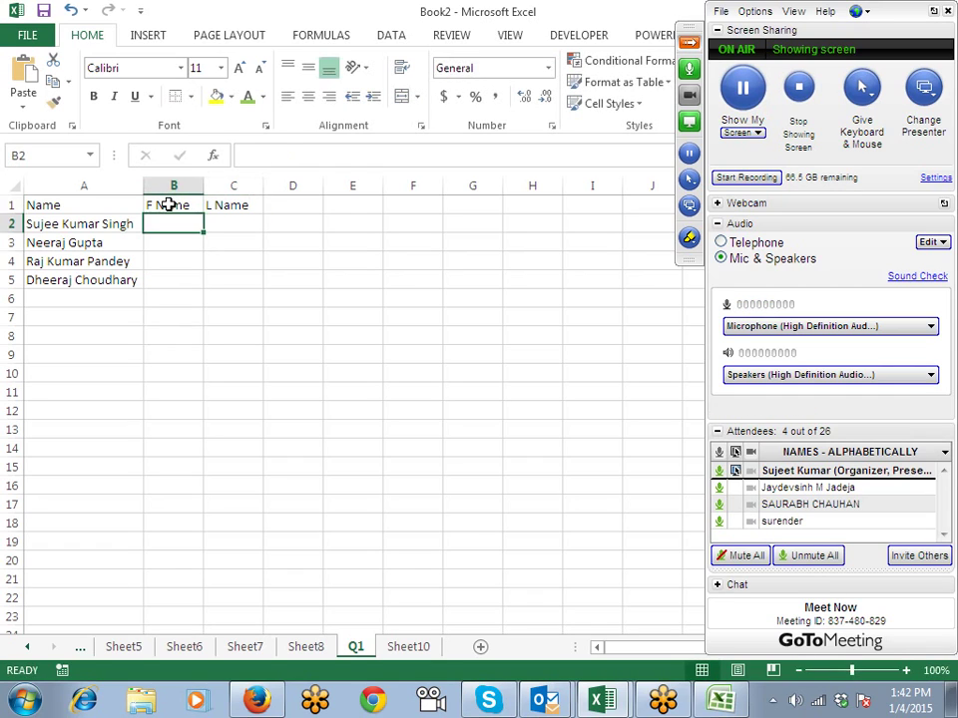
Step: Add a fifth name below the existing names in column A
{"action": "key", "text": "Left"}
{"action": "key", "text": "Down"}
{"action": "key", "text": "Down"}
{"action": "key", "text": "Down"}
{"action": "key", "text": "Down"}
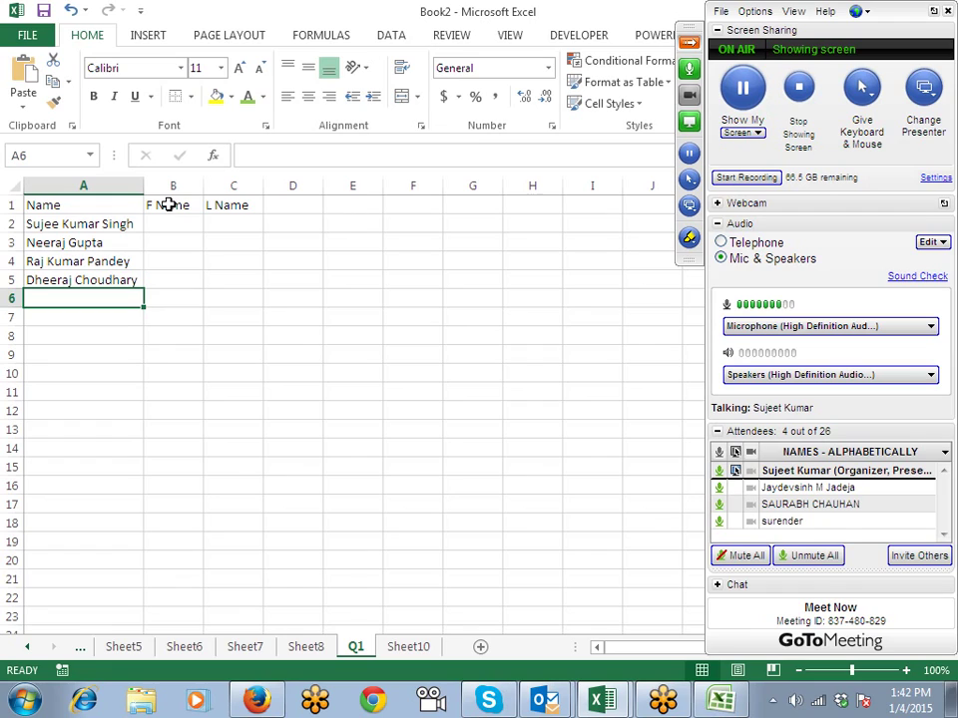
{"action": "type", "text": "Pushpa"}
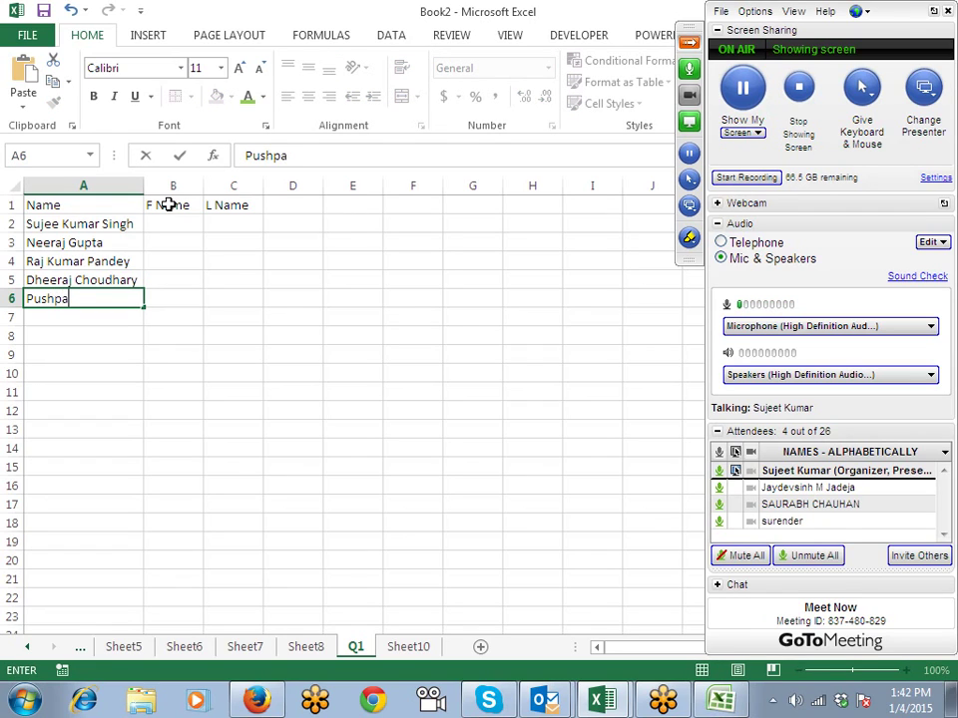
{"action": "key", "text": "Return"}
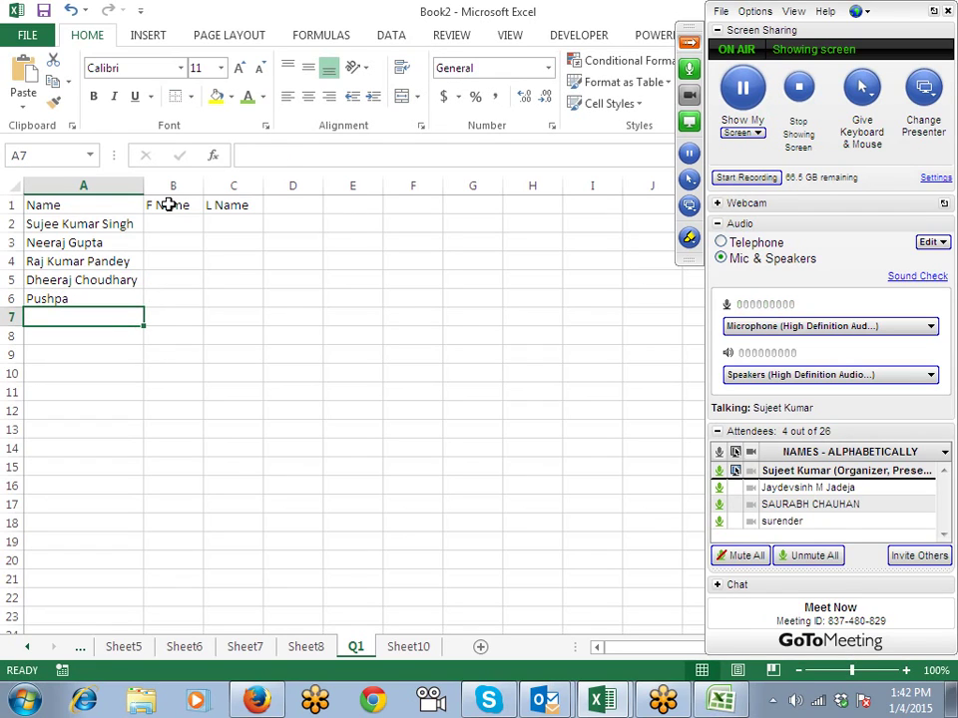
Step: Move through the name table's cells with the arrow keys
{"action": "key", "text": "Up"}
{"action": "key", "text": "Right"}
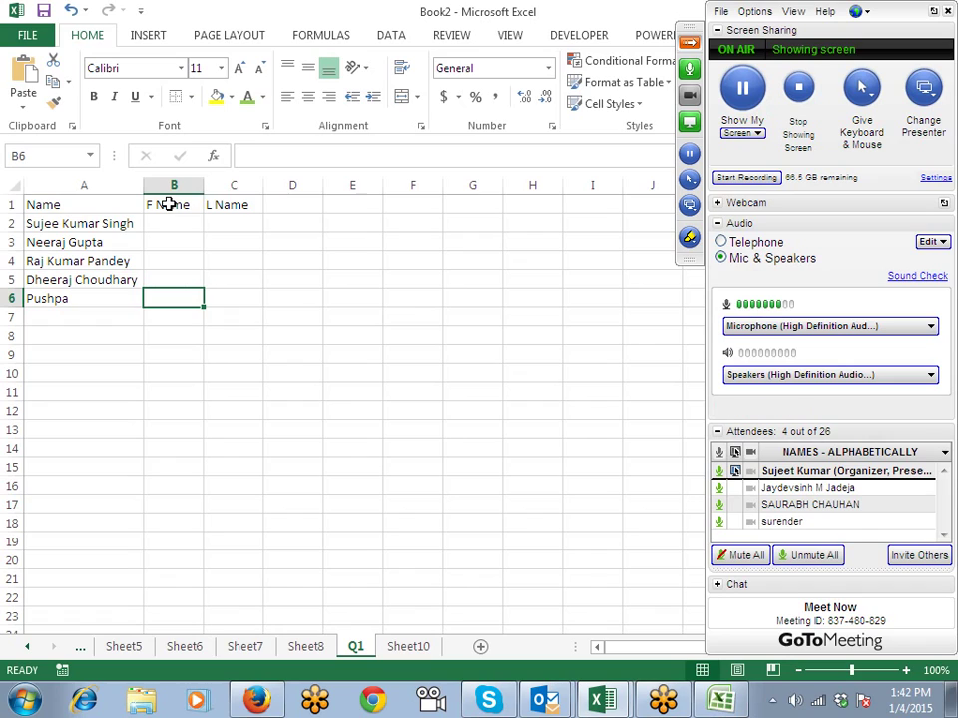
{"action": "key", "text": "Right"}
{"action": "key", "text": "Up"}
{"action": "key", "text": "Up"}
{"action": "key", "text": "Up"}
{"action": "key", "text": "Left"}
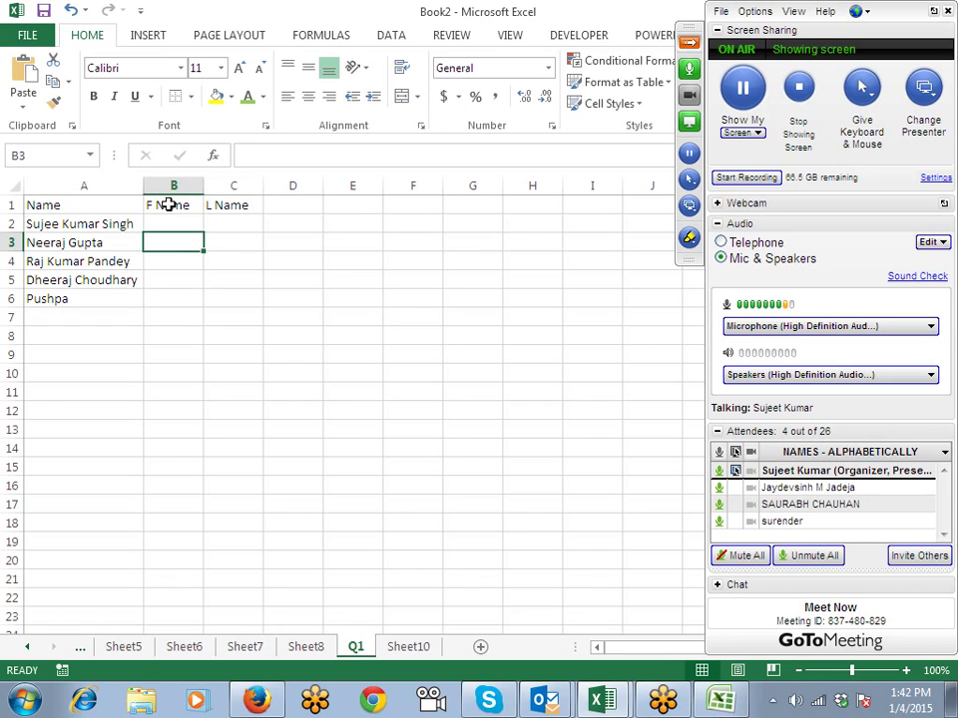
{"action": "key", "text": "Right"}
{"action": "key", "text": "Left"}
{"action": "key", "text": "Left"}
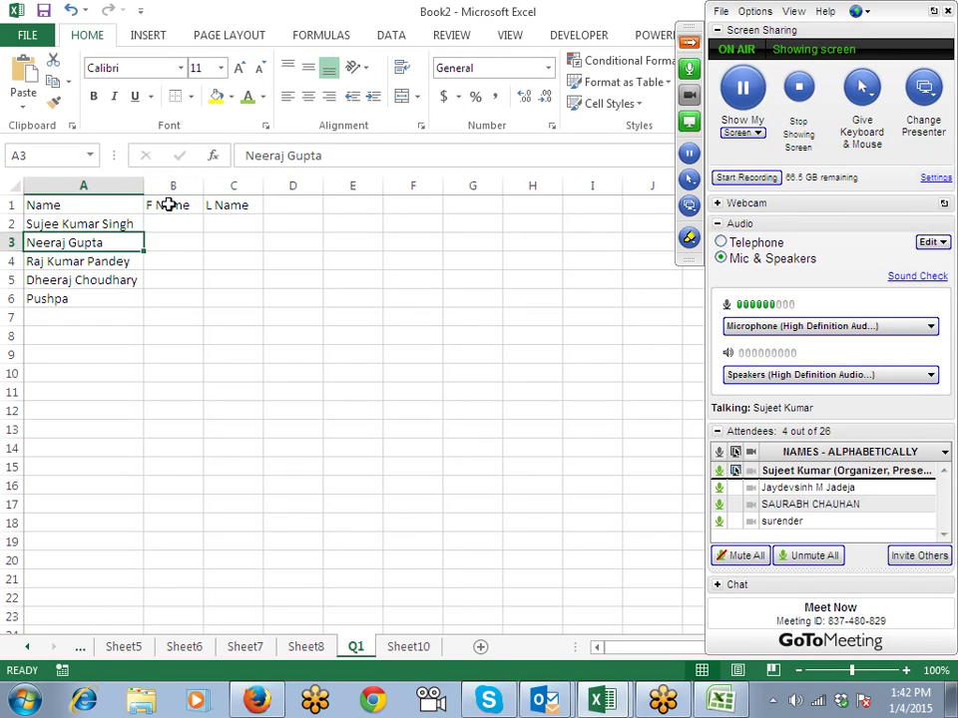
{"action": "key", "text": "Down"}
{"action": "key", "text": "Right"}
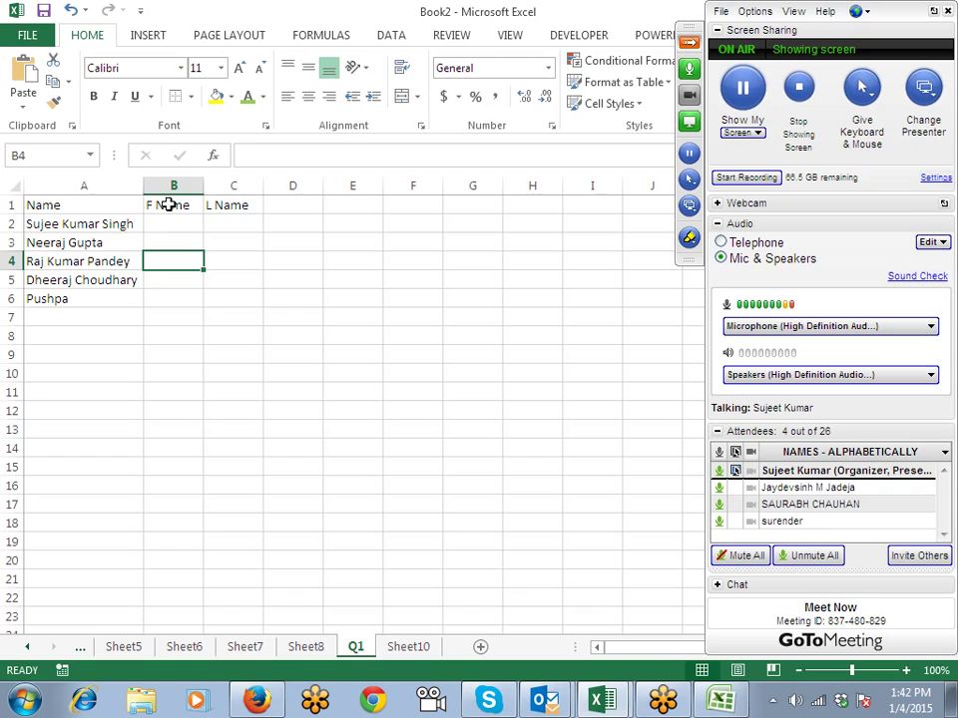
{"action": "key", "text": "Right"}
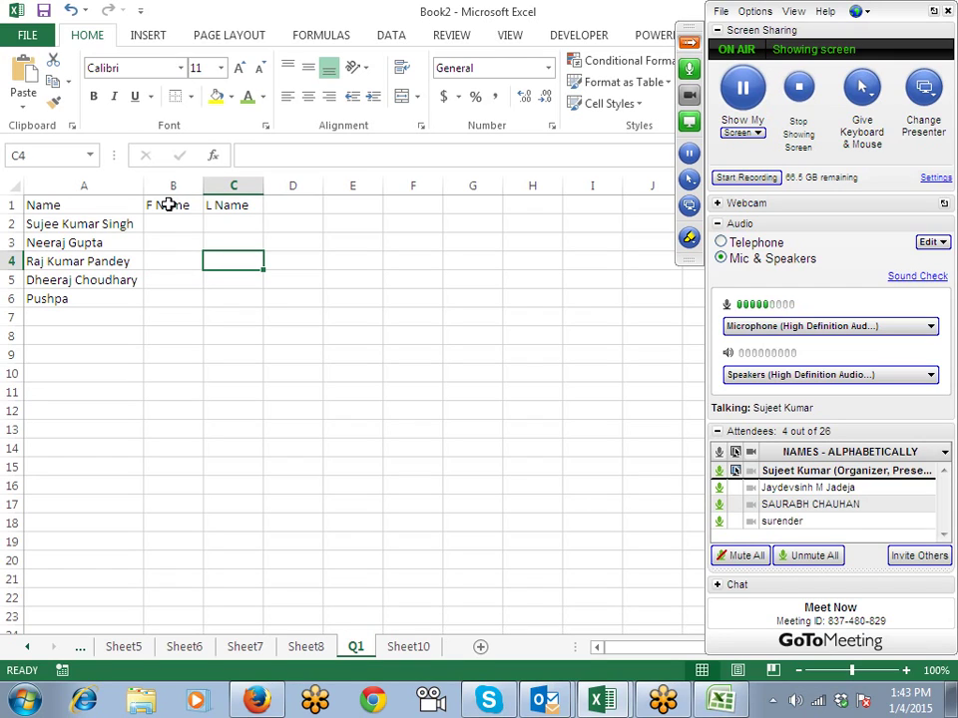
Step: Rename Sheet10 to Q2
{"action": "left_click", "coordinate": [407, 647]}
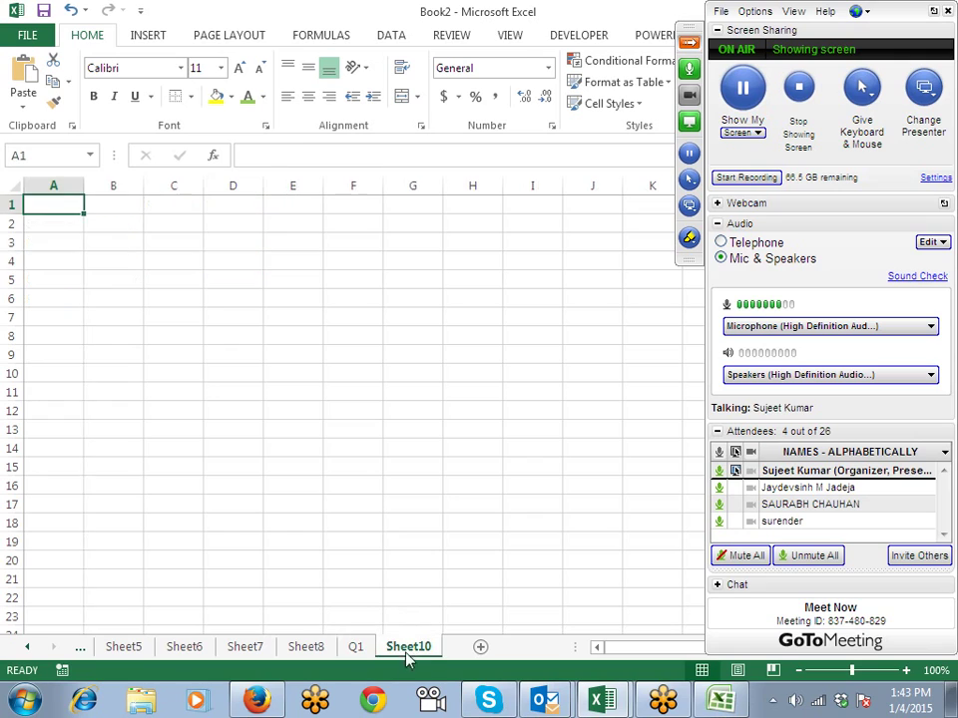
{"action": "left_click", "coordinate": [355, 648]}
{"action": "double_click", "coordinate": [404, 648]}
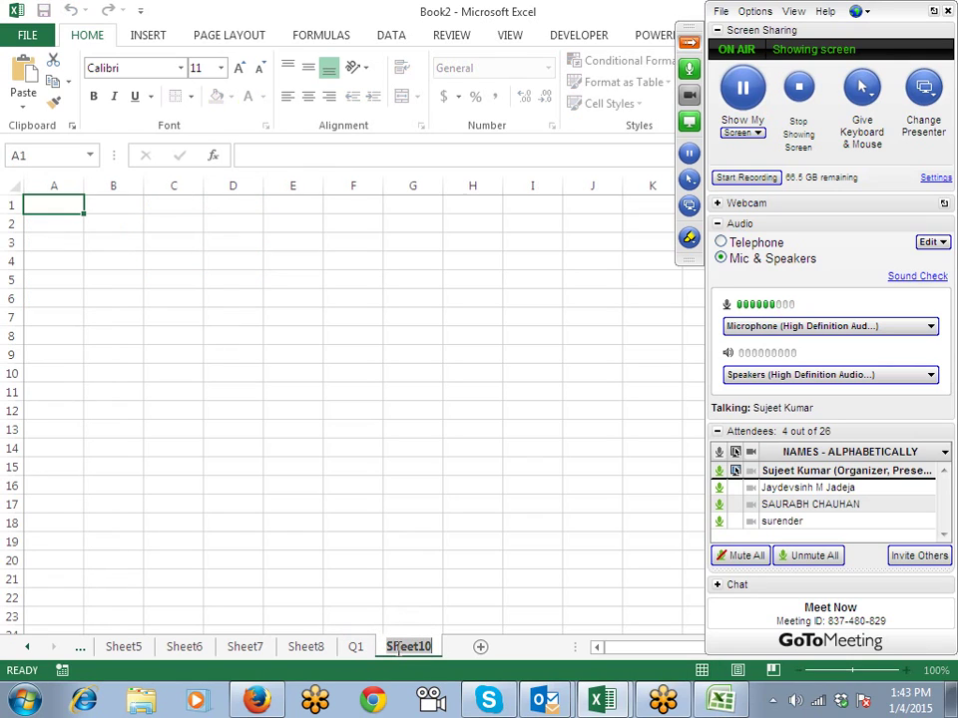
{"action": "type", "text": "Q"}
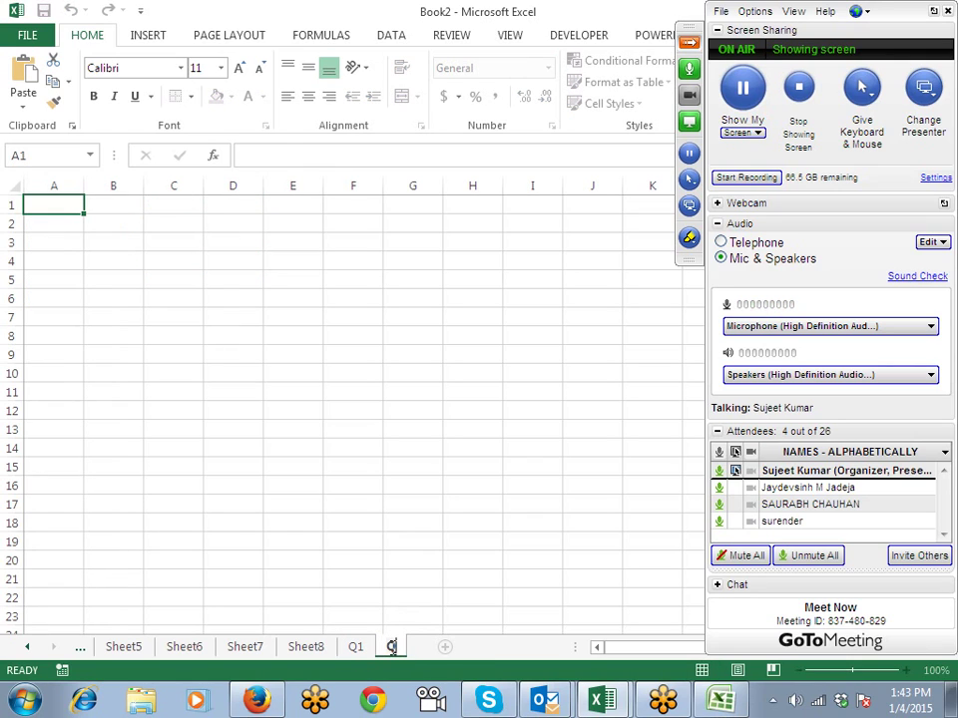
{"action": "type", "text": "2"}
{"action": "left_click", "coordinate": [376, 570]}
Step: Review the Name, F Name and L Name cells on the Q1 sheet
{"action": "left_click", "coordinate": [356, 649]}
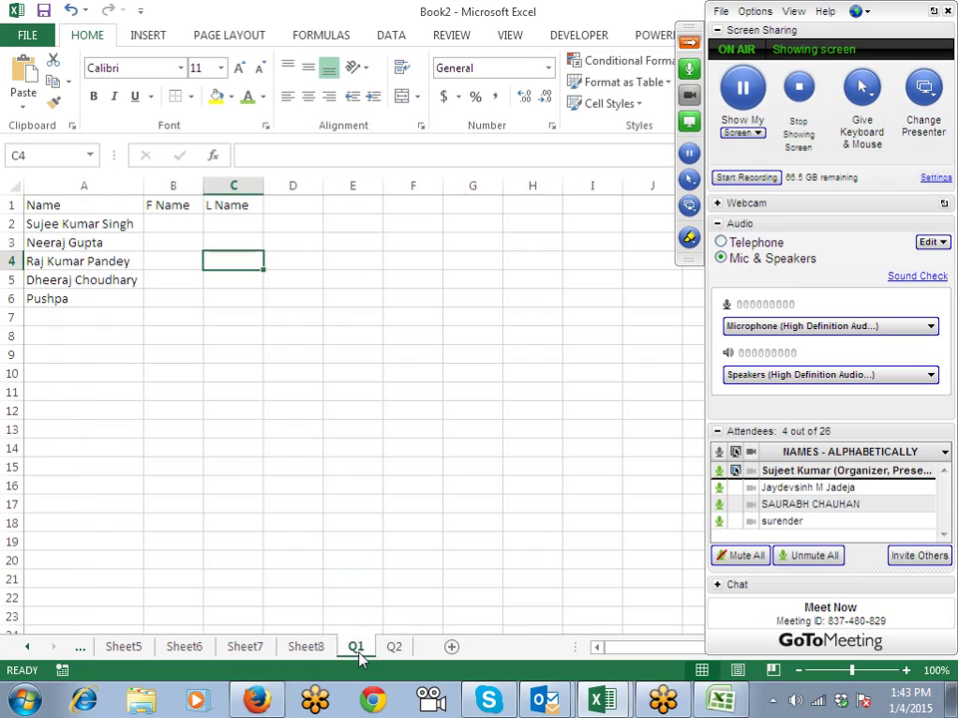
{"action": "left_click", "coordinate": [107, 202]}
{"action": "left_click", "coordinate": [227, 208]}
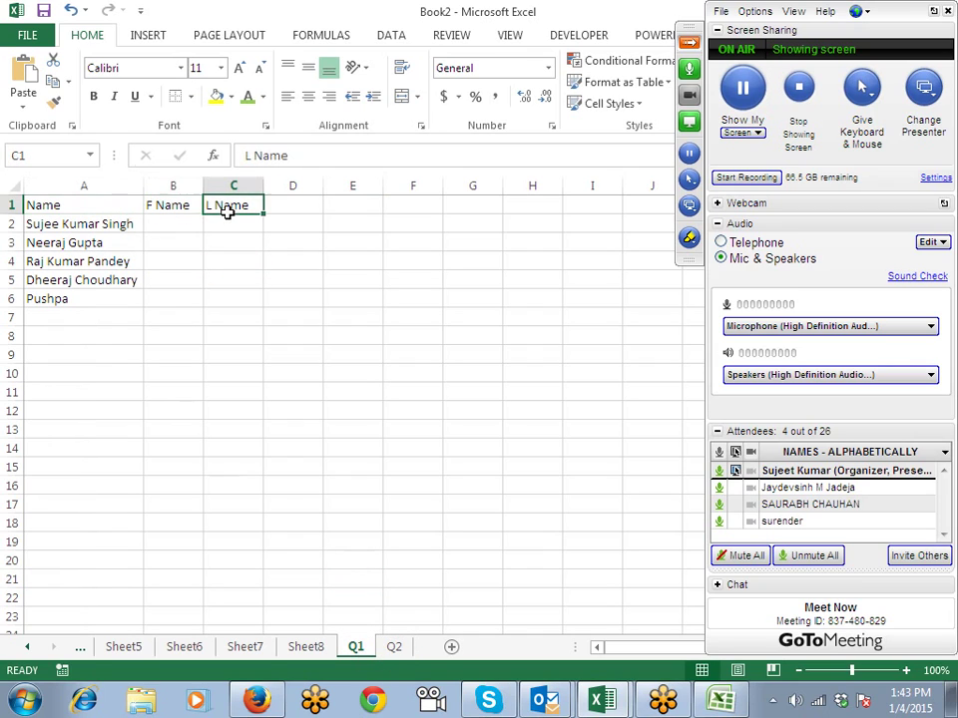
{"action": "left_click", "coordinate": [162, 245]}
{"action": "left_click", "coordinate": [149, 281]}
{"action": "left_click", "coordinate": [114, 295]}
{"action": "left_click", "coordinate": [97, 277]}
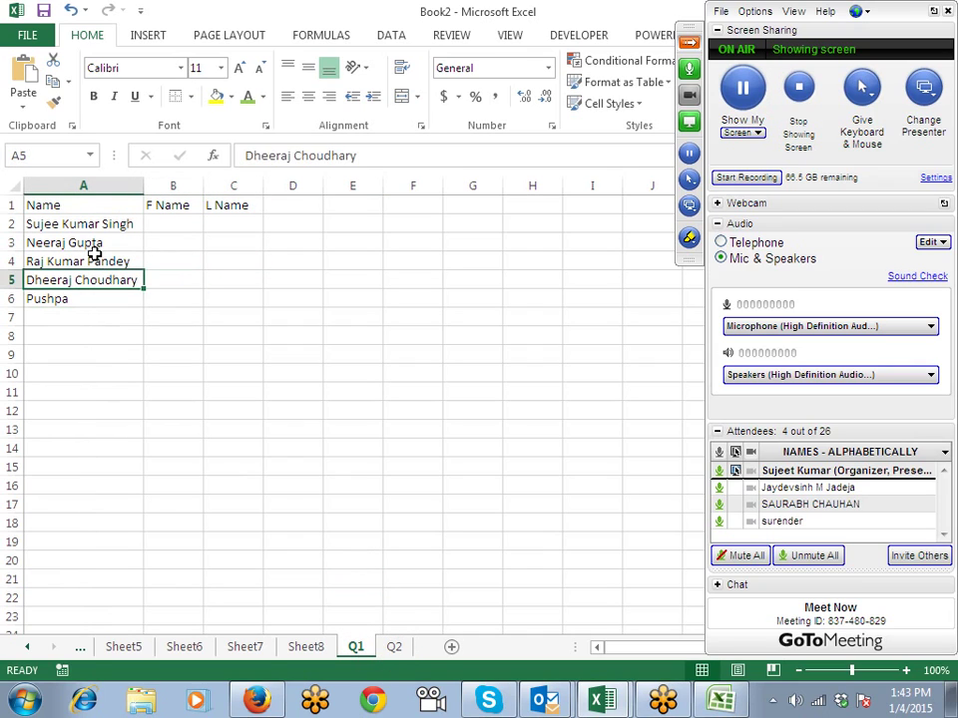
{"action": "left_click", "coordinate": [94, 243]}
{"action": "left_click", "coordinate": [85, 223]}
{"action": "left_click", "coordinate": [139, 205]}
{"action": "left_click", "coordinate": [176, 204]}
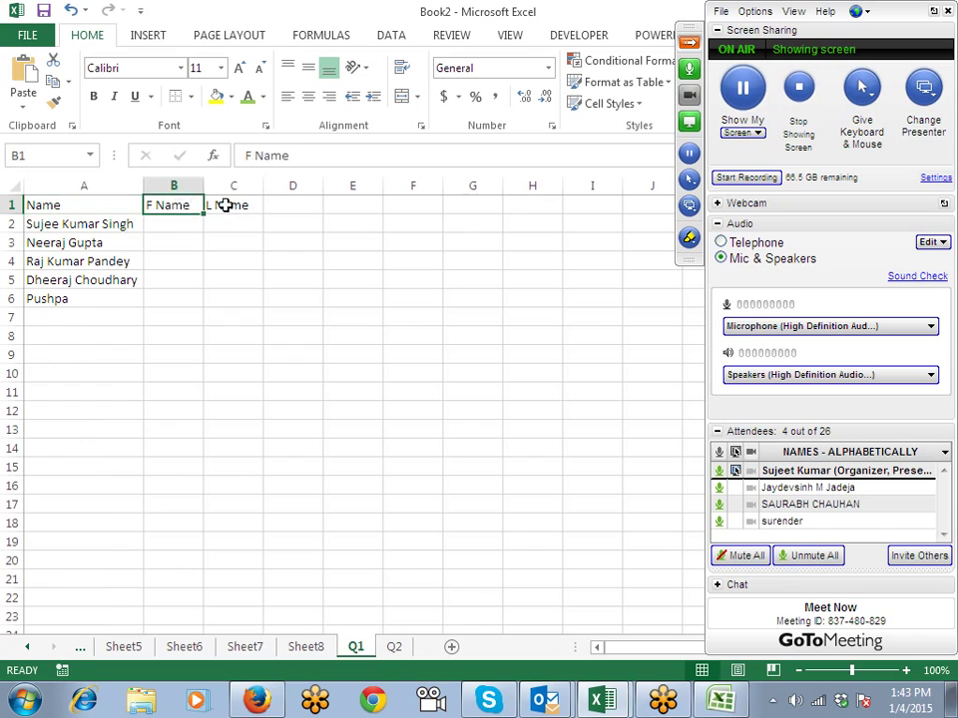
{"action": "left_click", "coordinate": [227, 204]}
Step: Return to the empty Q2 sheet and select cell A1
{"action": "left_click", "coordinate": [393, 646]}
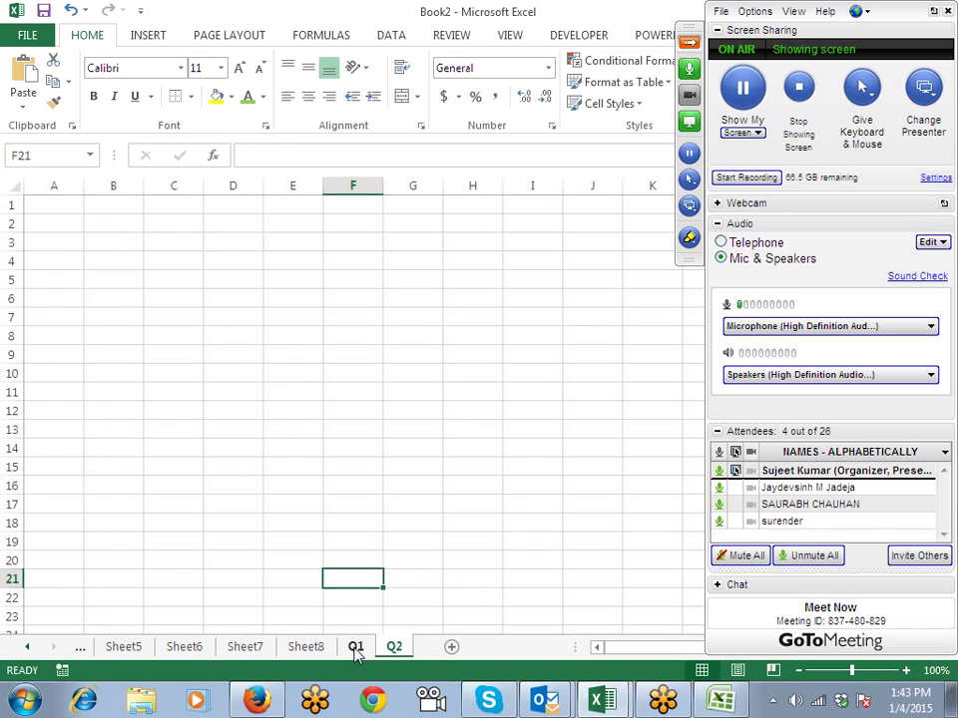
{"action": "left_click", "coordinate": [356, 647]}
{"action": "left_click", "coordinate": [393, 646]}
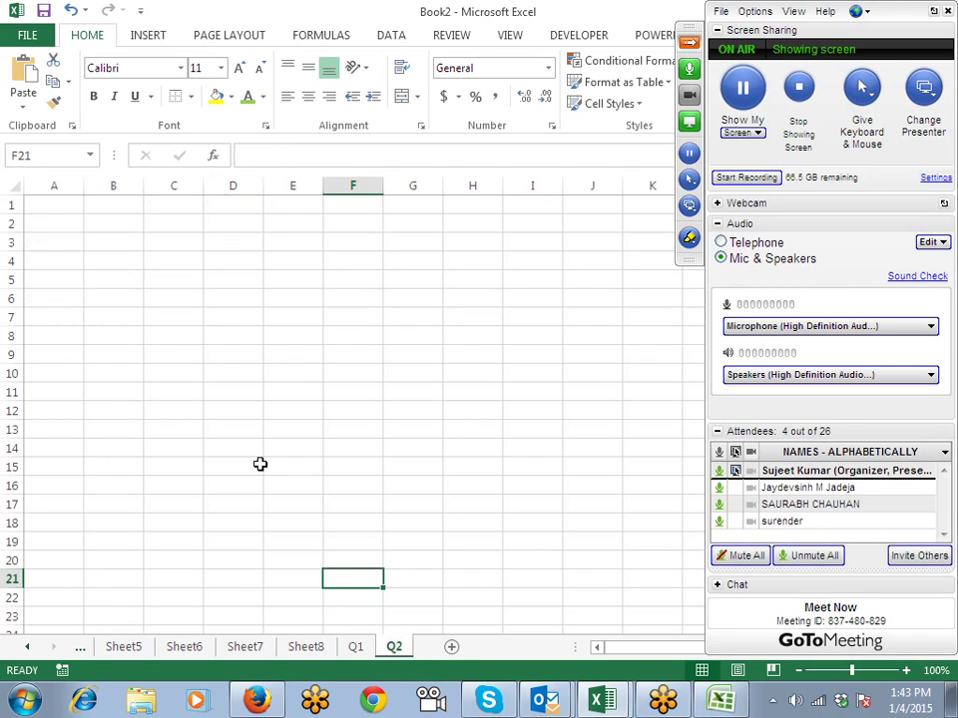
{"action": "left_click", "coordinate": [59, 208]}
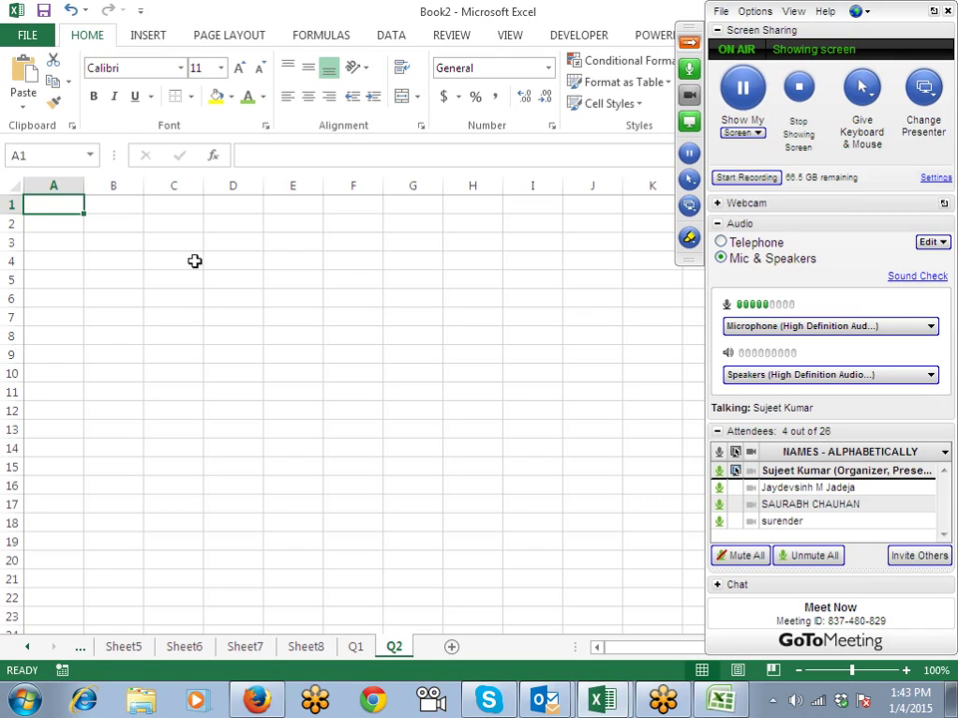
Step: Enter B C in A1, 5-6 in B1, Due Date in C1 and 26 in D1
{"action": "type", "text": "Bi"}
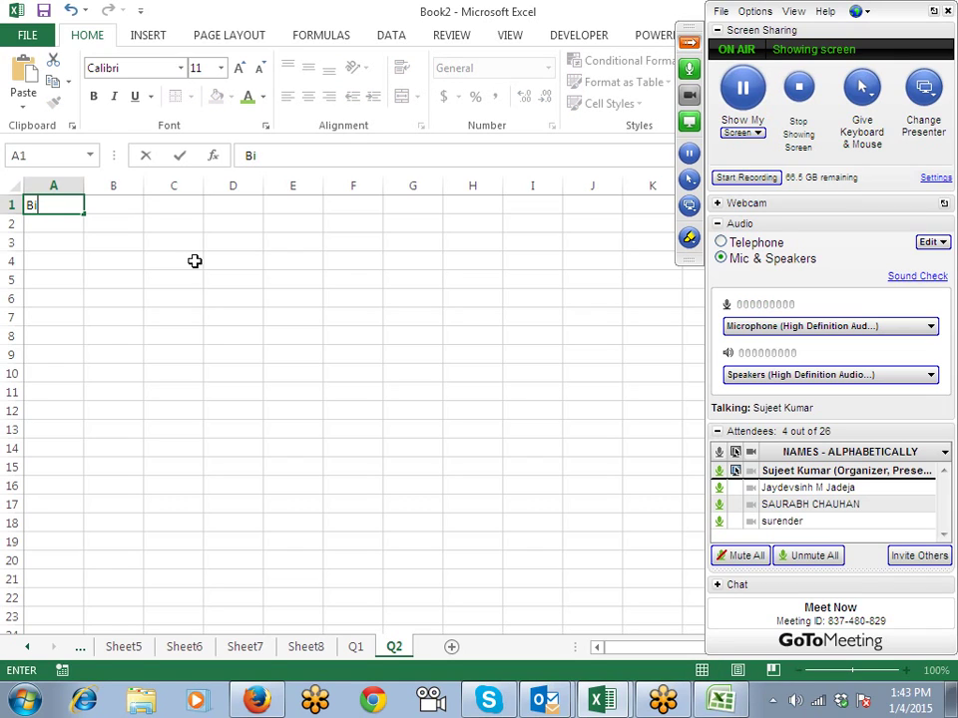
{"action": "key", "text": "BackSpace"}
{"action": "type", "text": "C"}
{"action": "key", "text": "Tab"}
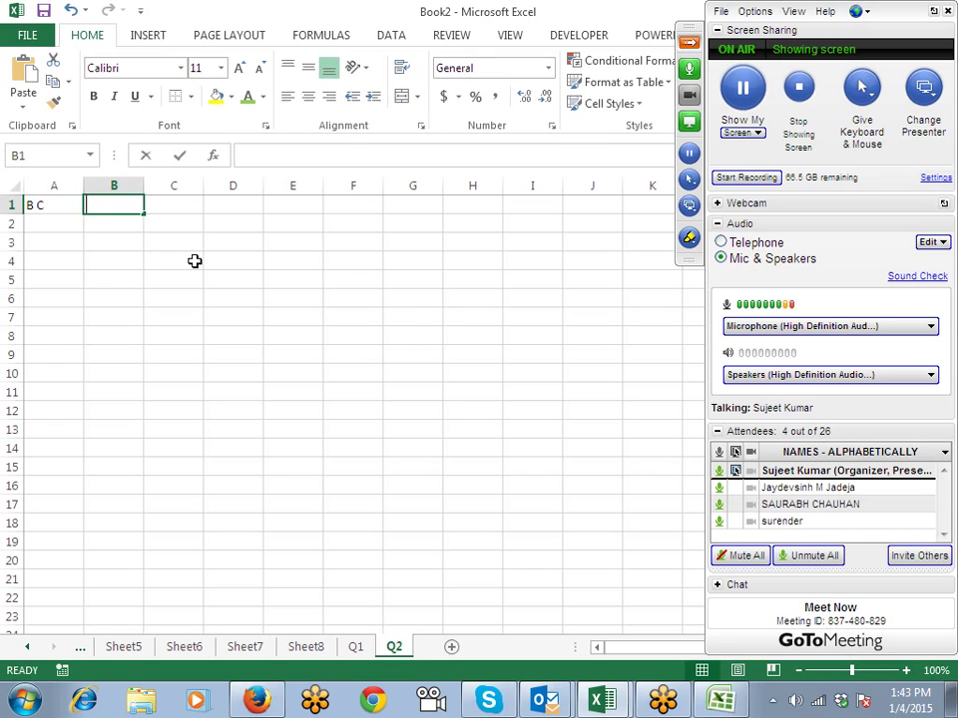
{"action": "type", "text": "'5-"}
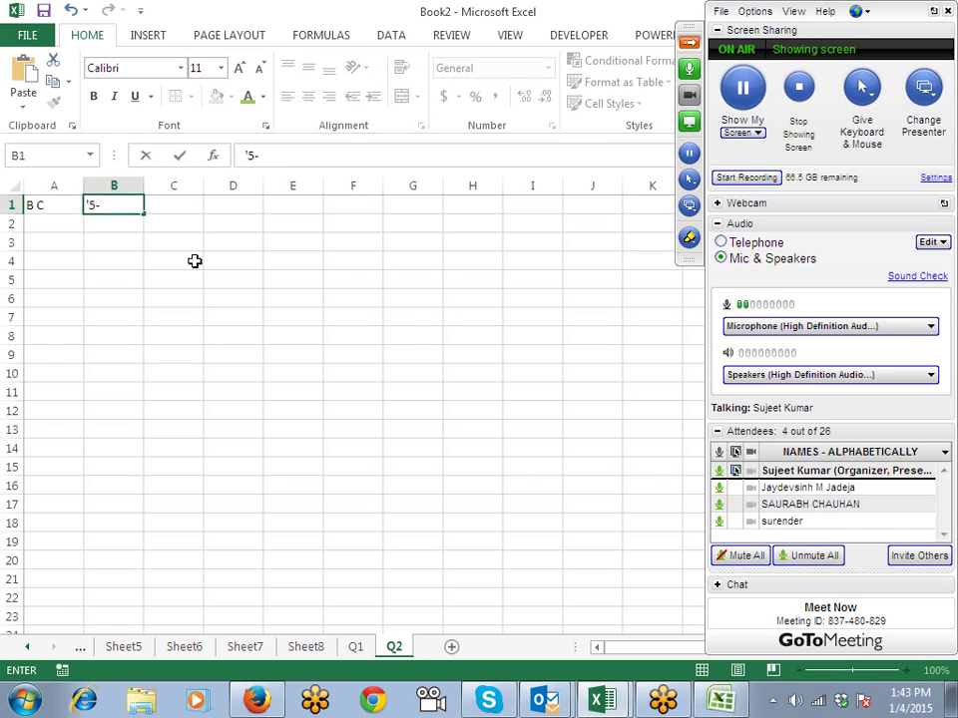
{"action": "type", "text": "36"}
{"action": "key", "text": "BackSpace"}
{"action": "key", "text": "BackSpace"}
{"action": "type", "text": "6"}
{"action": "key", "text": "Return"}
{"action": "key", "text": "Right"}
{"action": "key", "text": "Up"}
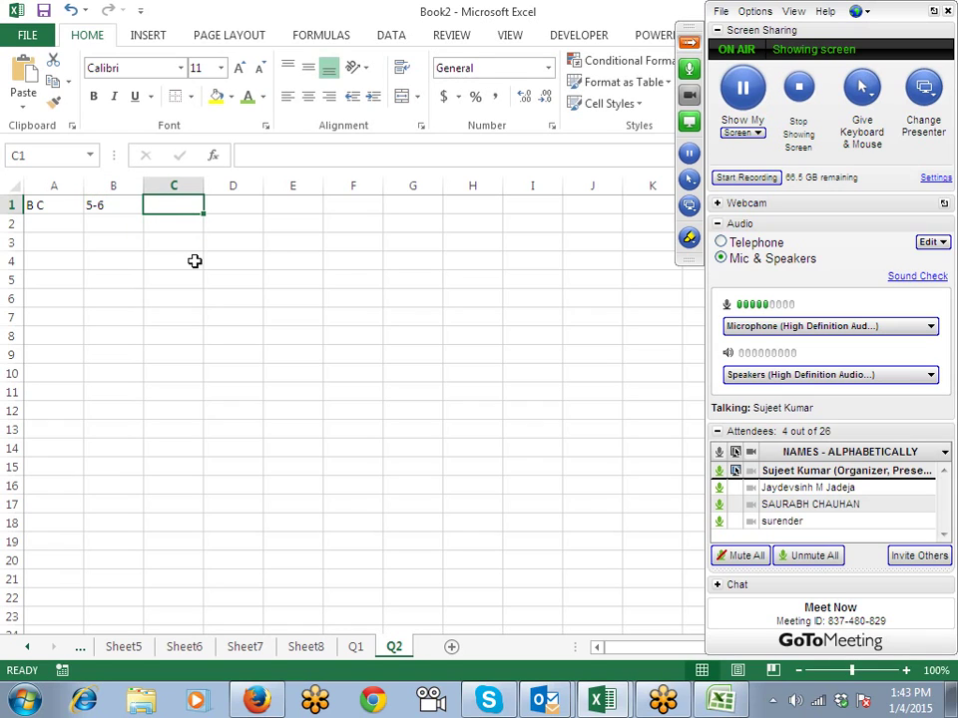
{"action": "type", "text": "Due "}
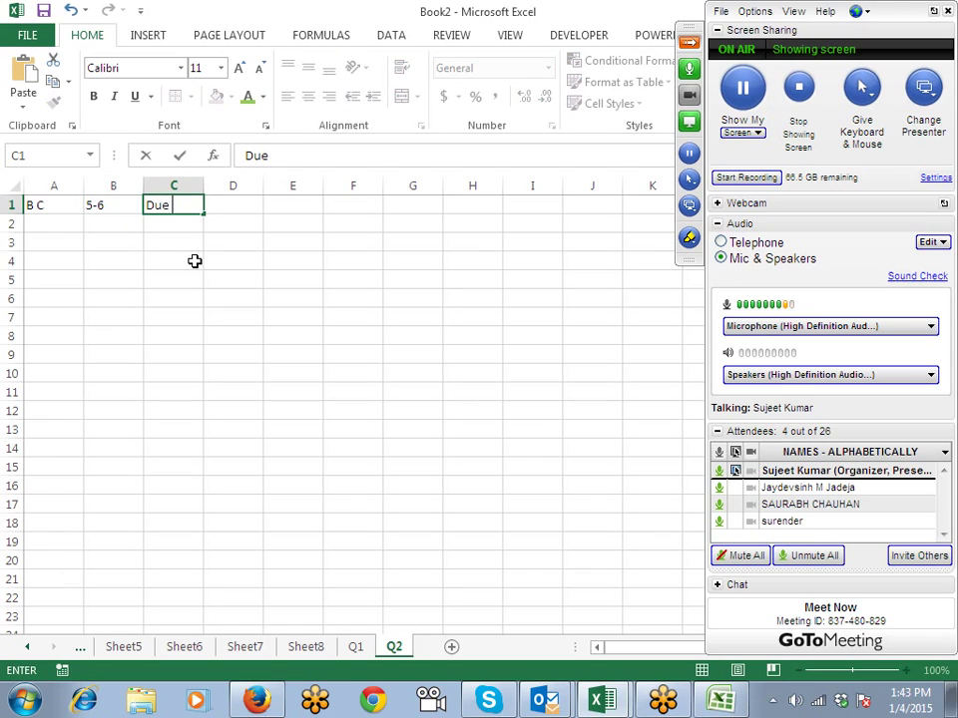
{"action": "type", "text": "Date"}
{"action": "key", "text": "Tab"}
{"action": "type", "text": "2"}
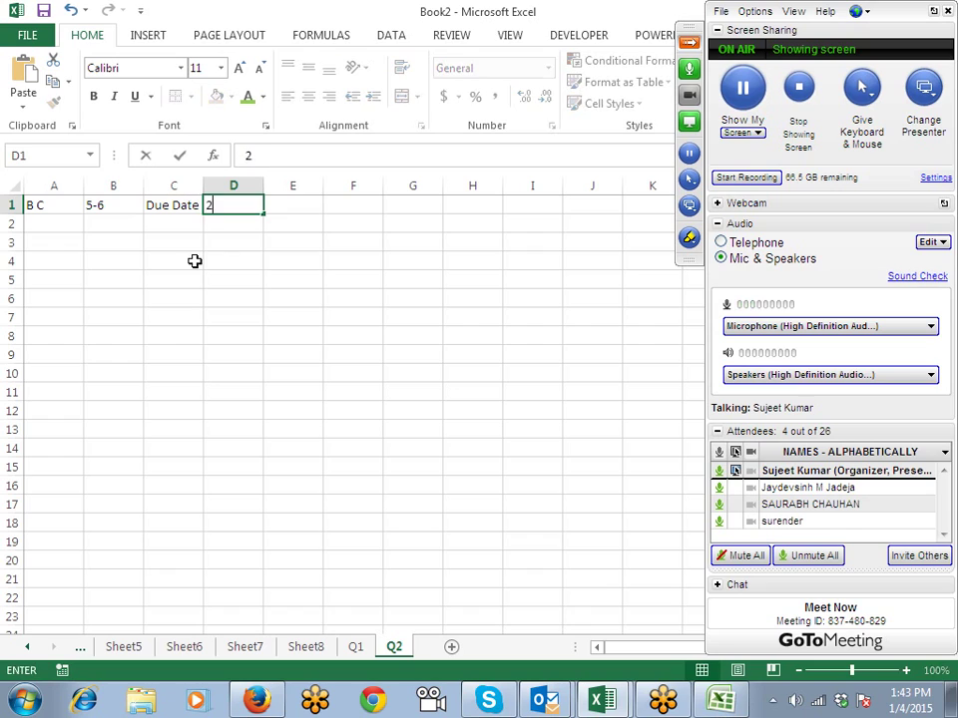
{"action": "type", "text": "6"}
{"action": "key", "text": "Return"}
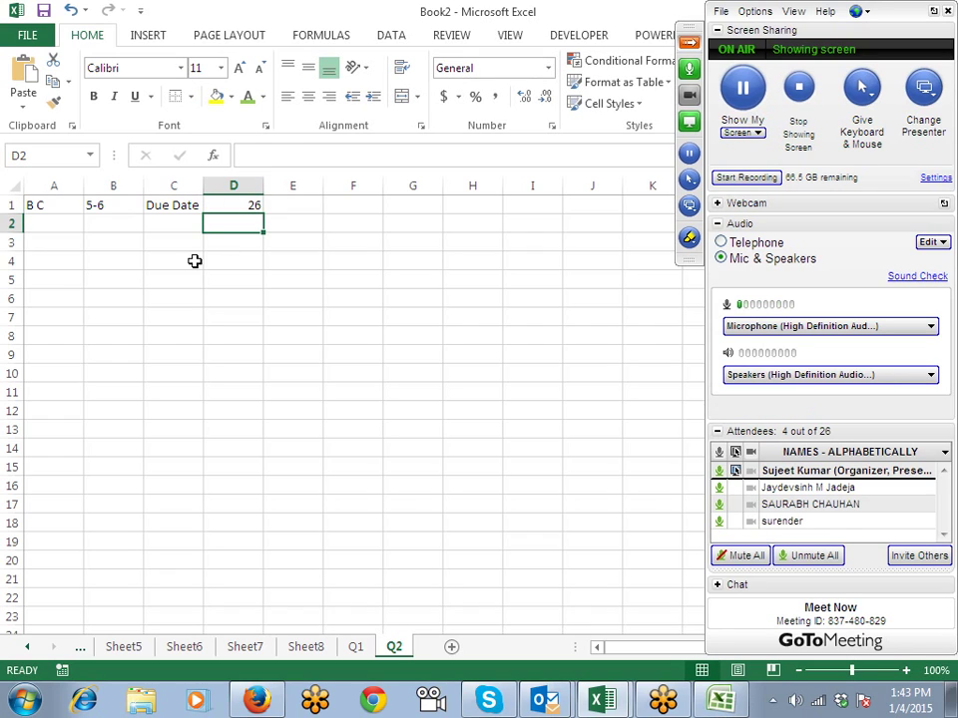
Step: Add S Date and Due Date headers in A5 and B5
{"action": "key", "text": "Down"}
{"action": "key", "text": "Down"}
{"action": "key", "text": "Down"}
{"action": "key", "text": "Left"}
{"action": "key", "text": "Left"}
{"action": "key", "text": "Left"}
{"action": "type", "text": "S Date"}
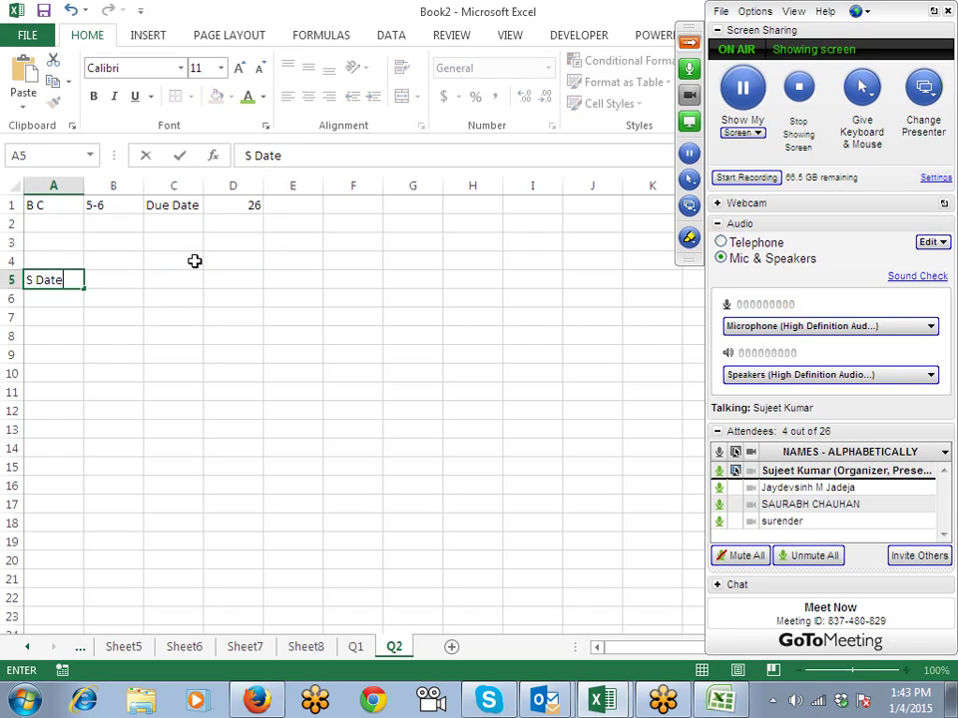
{"action": "key", "text": "Tab"}
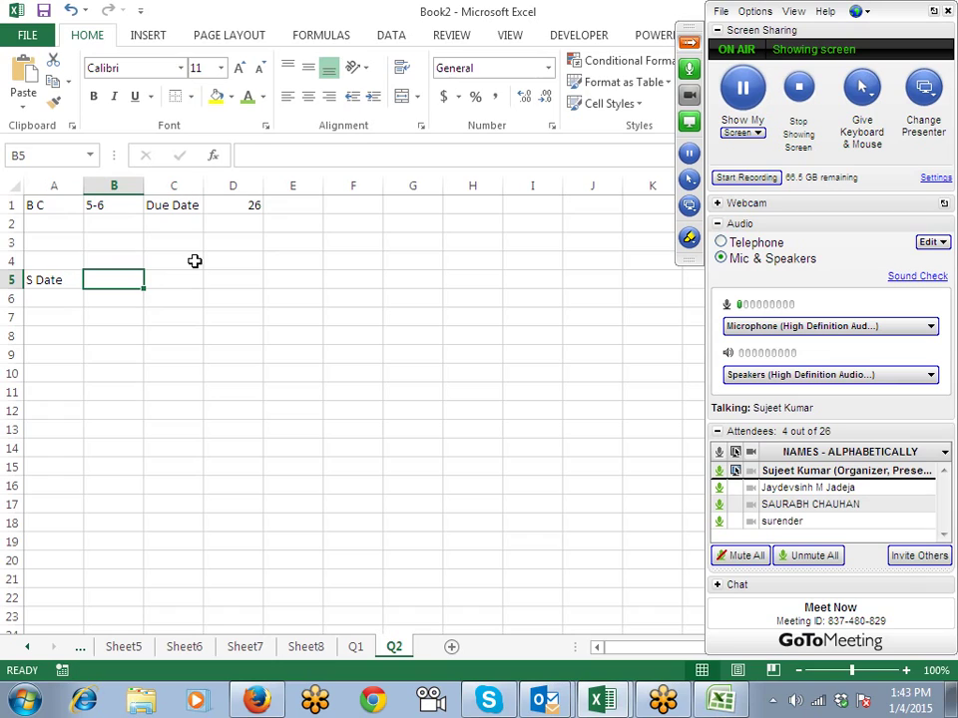
{"action": "type", "text": "Deu"}
{"action": "key", "text": "BackSpace"}
{"action": "key", "text": "BackSpace"}
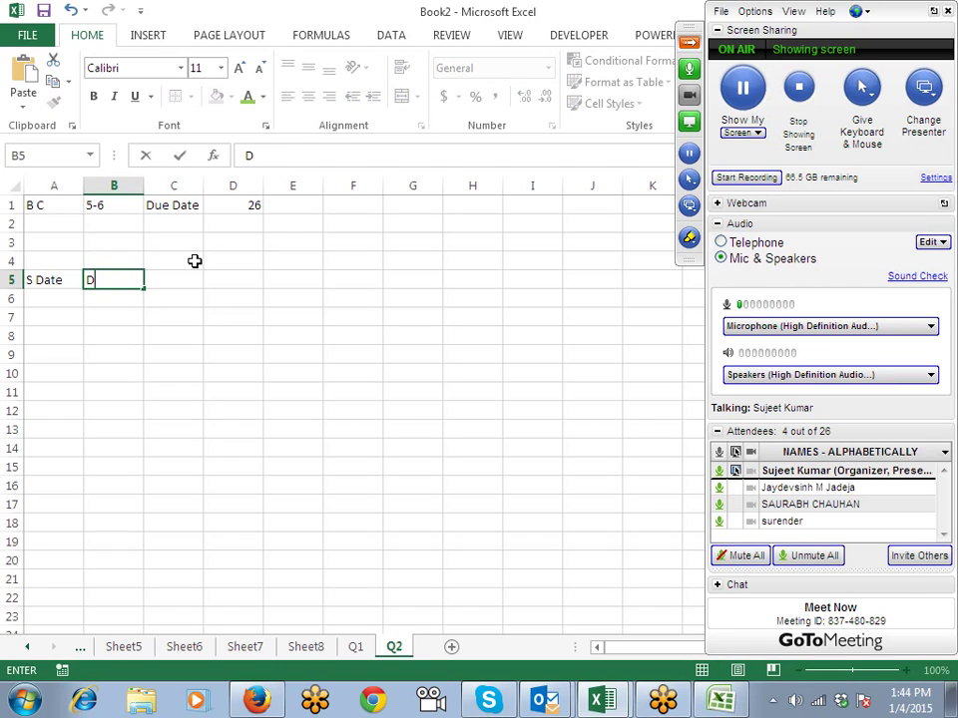
{"action": "type", "text": "ue Da"}
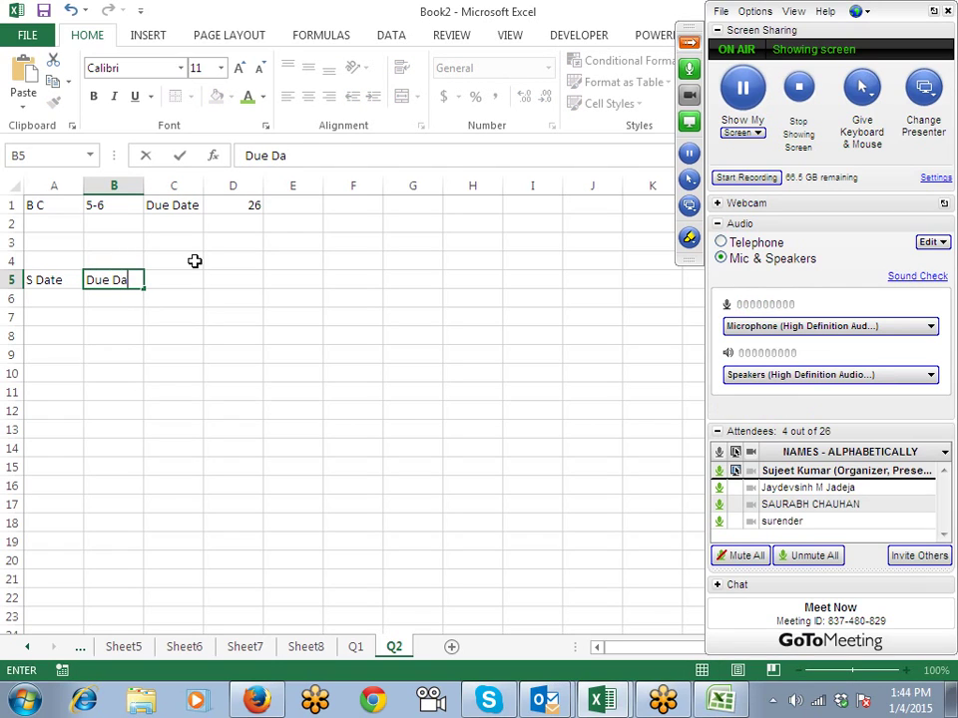
{"action": "type", "text": "t"}
{"action": "type", "text": "e"}
{"action": "key", "text": "Return"}
Step: Enter the start date 3-Jan in A6, correcting the first entry
{"action": "key", "text": "Left"}
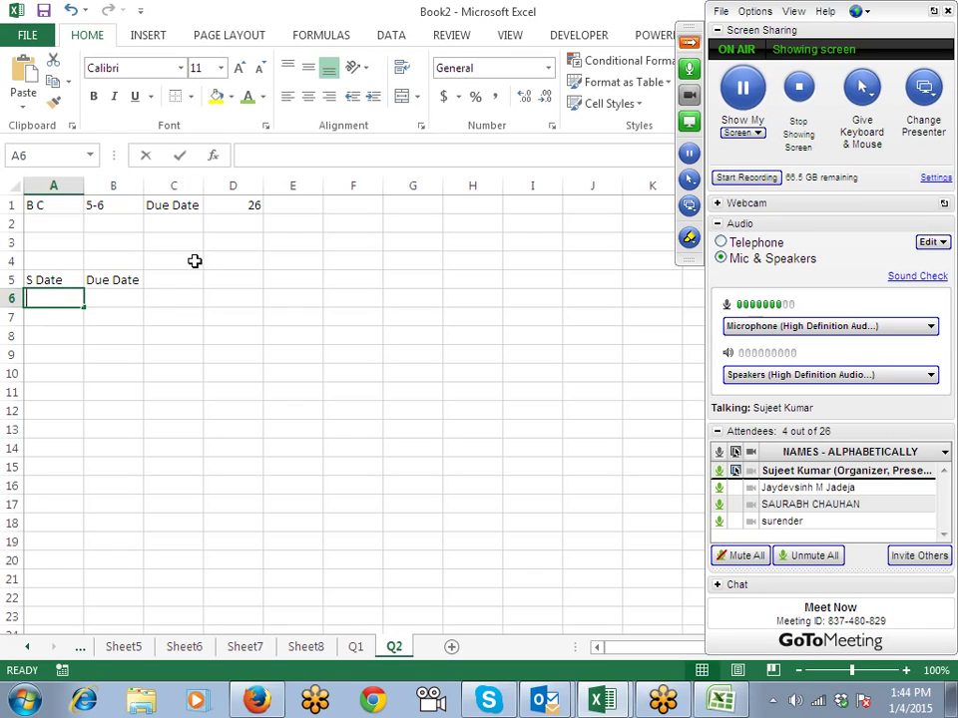
{"action": "type", "text": "3/1"}
{"action": "key", "text": "Tab"}
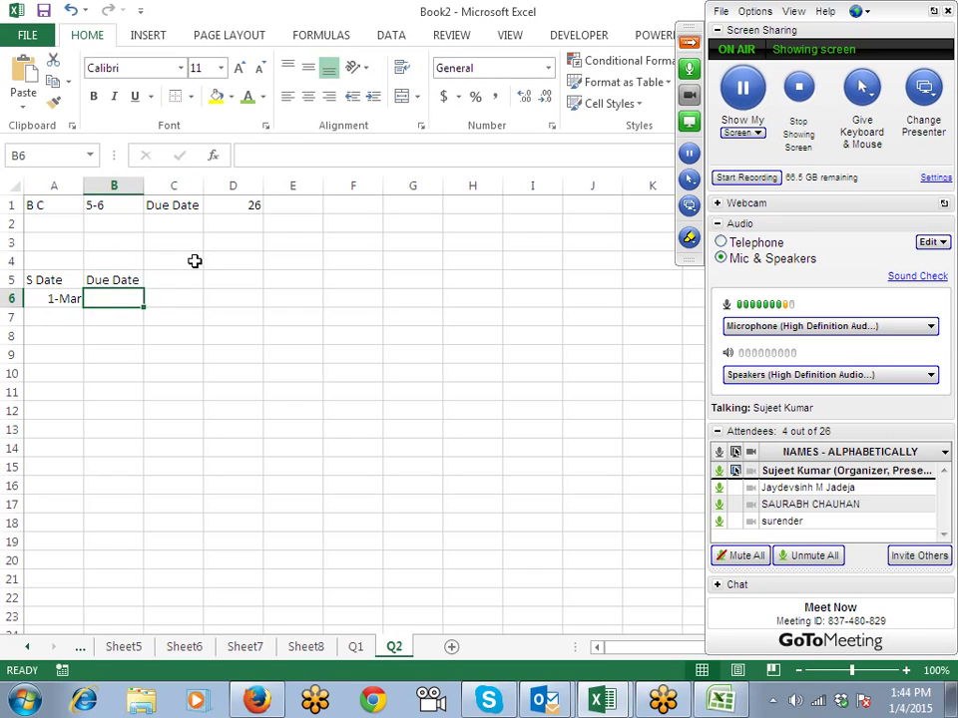
{"action": "key", "text": "Left"}
{"action": "type", "text": "1/3"}
{"action": "key", "text": "Return"}
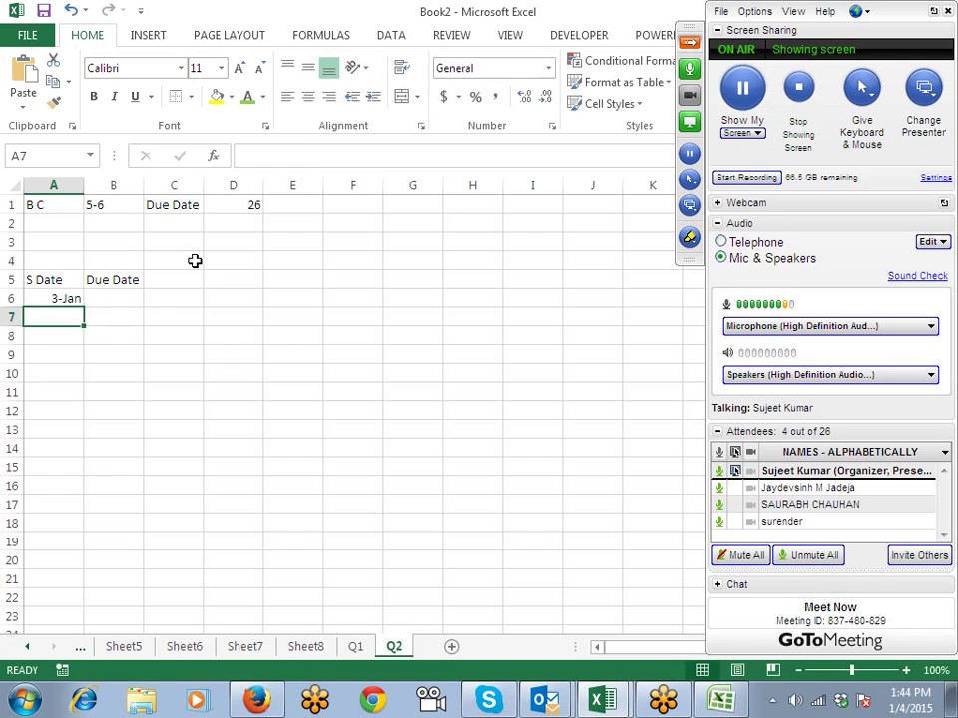
{"action": "key", "text": "Up"}
{"action": "key", "text": "Right"}
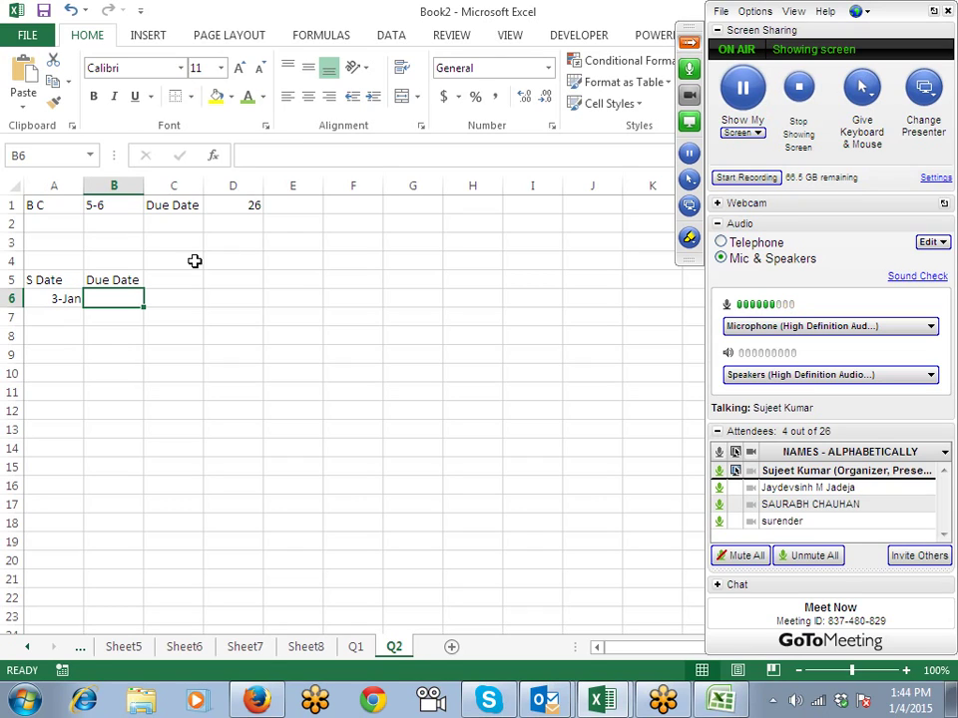
Step: Enter 9-Jan in A7, then return to A6
{"action": "key", "text": "Down"}
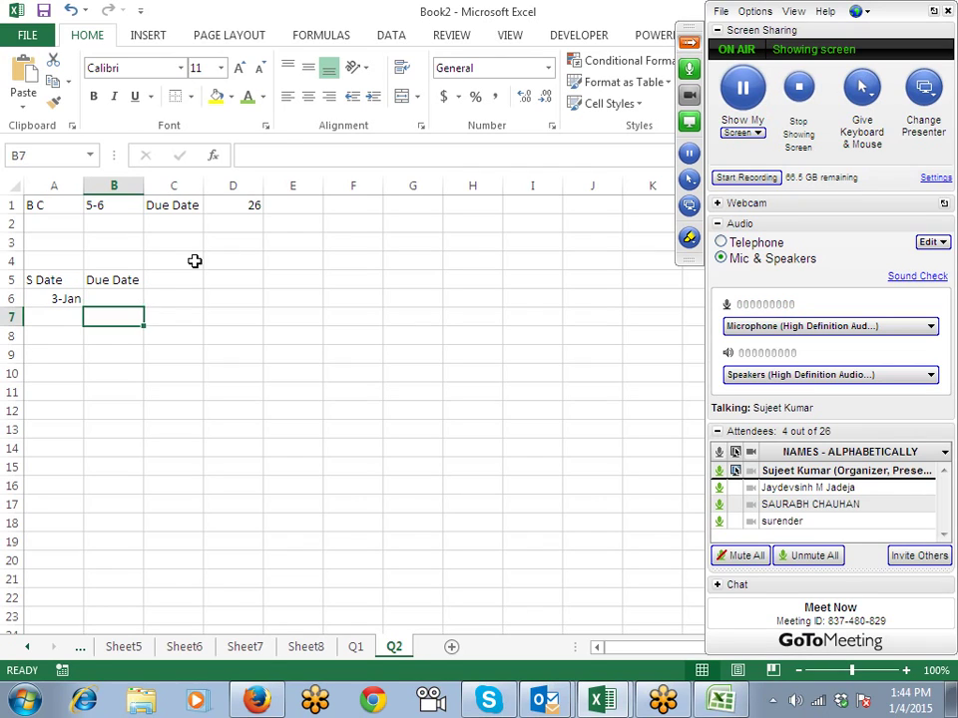
{"action": "key", "text": "Left"}
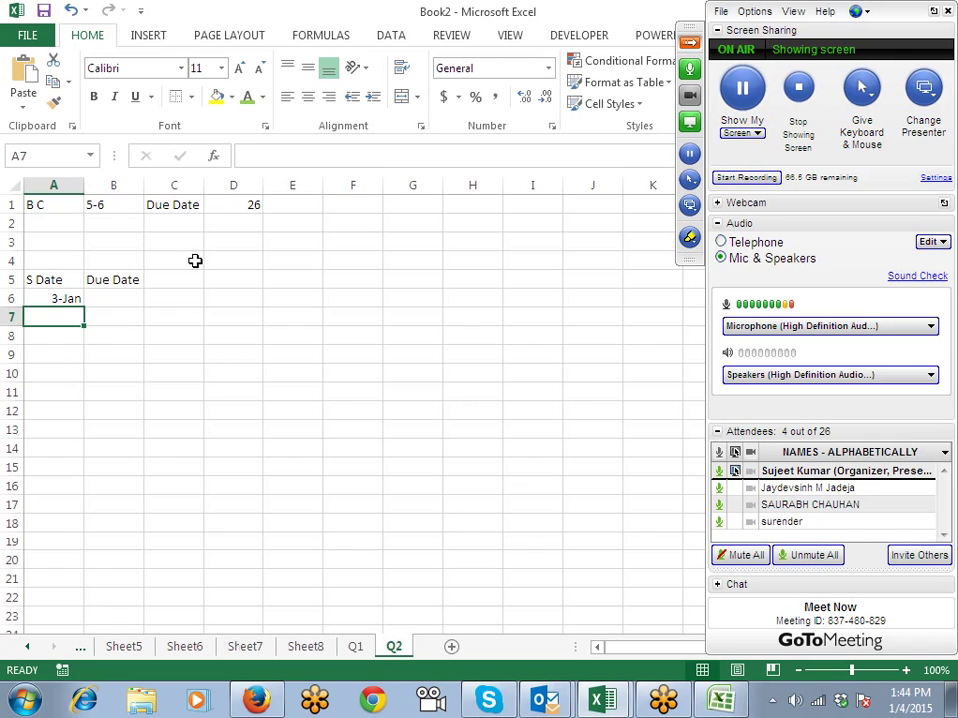
{"action": "type", "text": "1/9"}
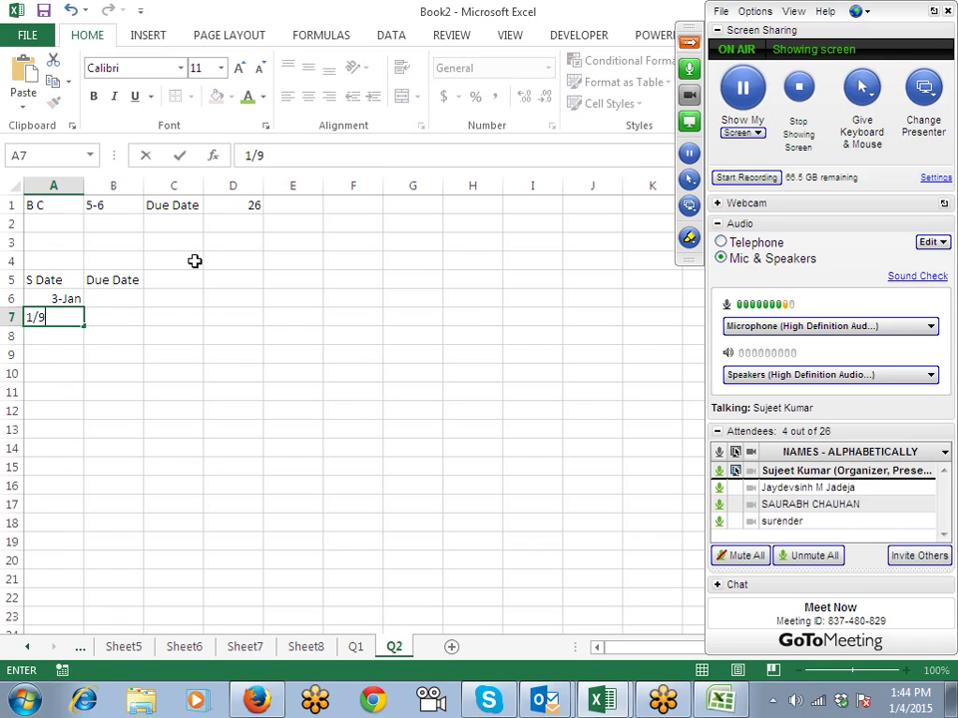
{"action": "key", "text": "Return"}
{"action": "key", "text": "Up"}
{"action": "key", "text": "Right"}
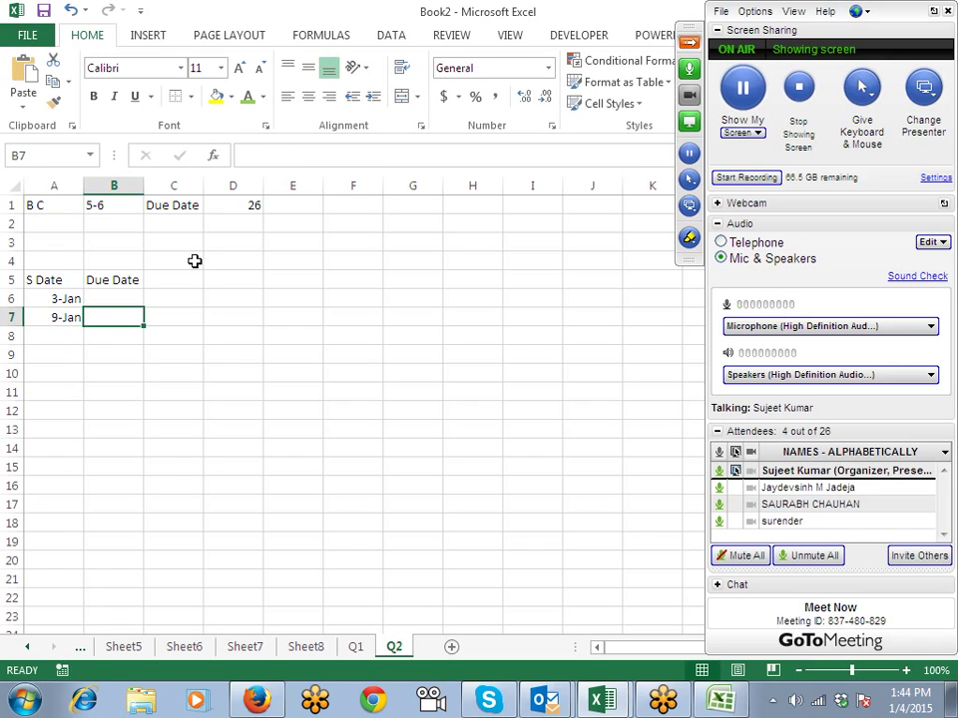
{"action": "key", "text": "Up"}
{"action": "key", "text": "Up"}
{"action": "key", "text": "Down"}
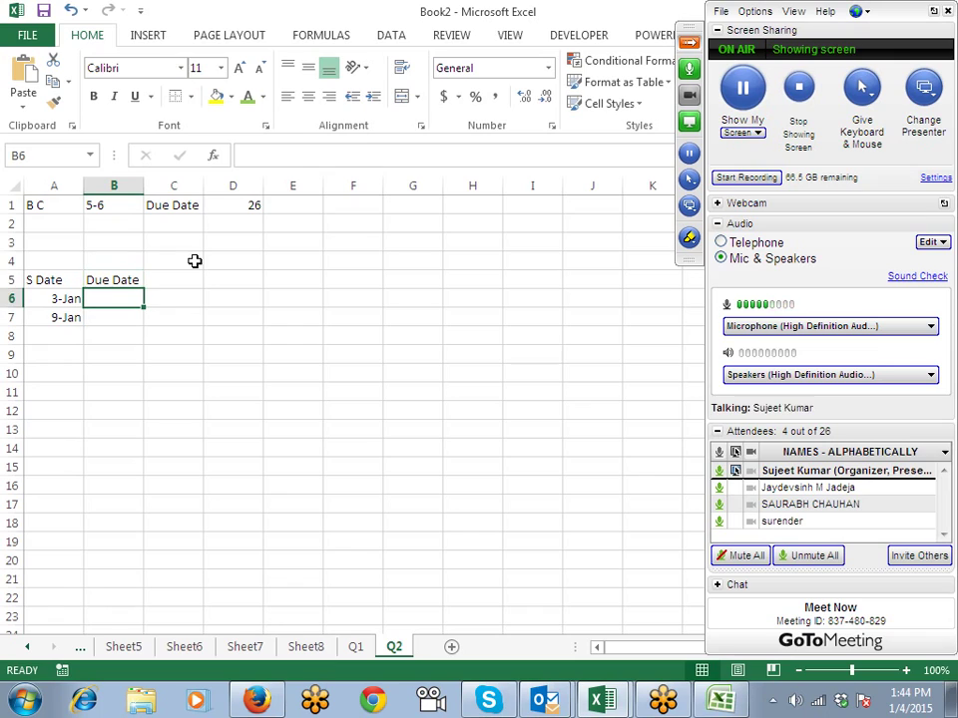
{"action": "key", "text": "Left"}
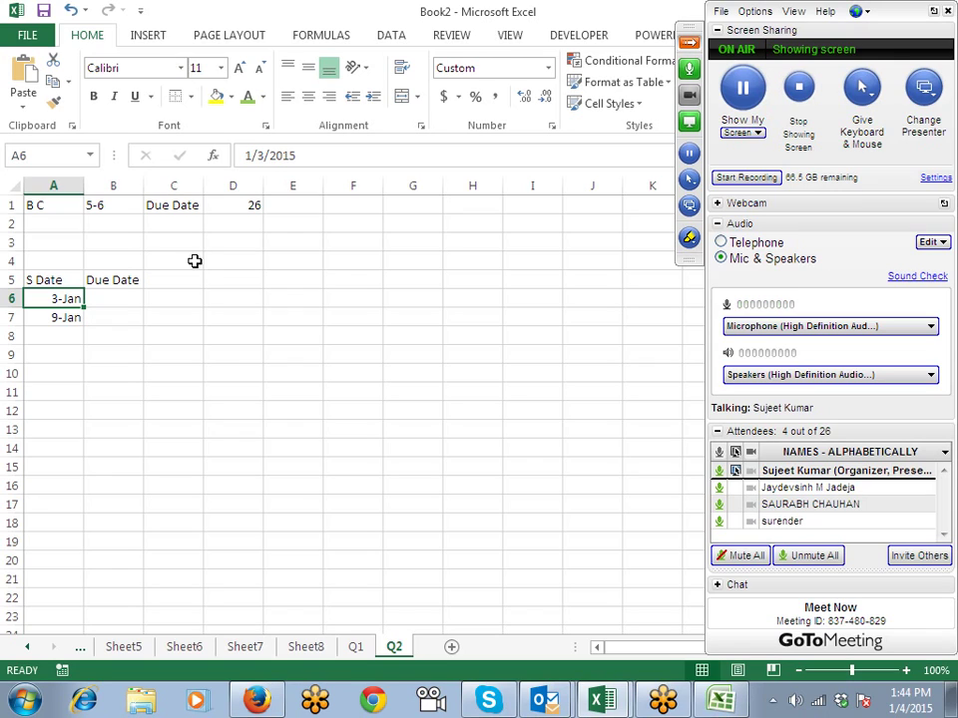
Step: Add a new sheet after Q2 named Q3
{"action": "left_click", "coordinate": [447, 647]}
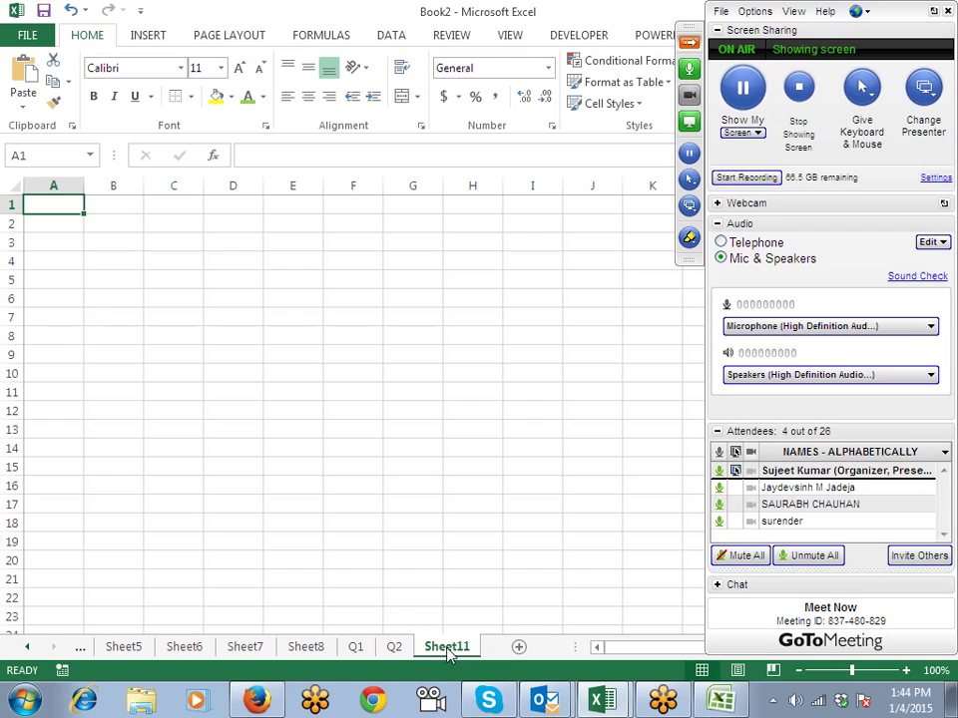
{"action": "type", "text": "Q3"}
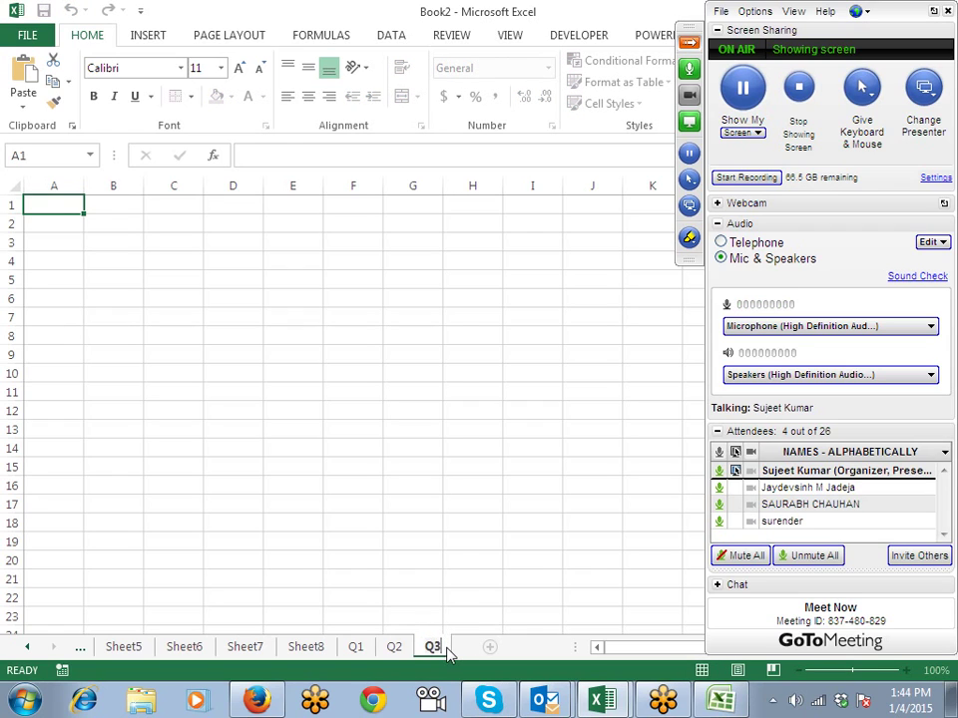
{"action": "left_click", "coordinate": [68, 199]}
Step: Enter 1/1 in A2 and =TODAY() in A3, showing 1/4/2015
{"action": "left_click", "coordinate": [63, 221]}
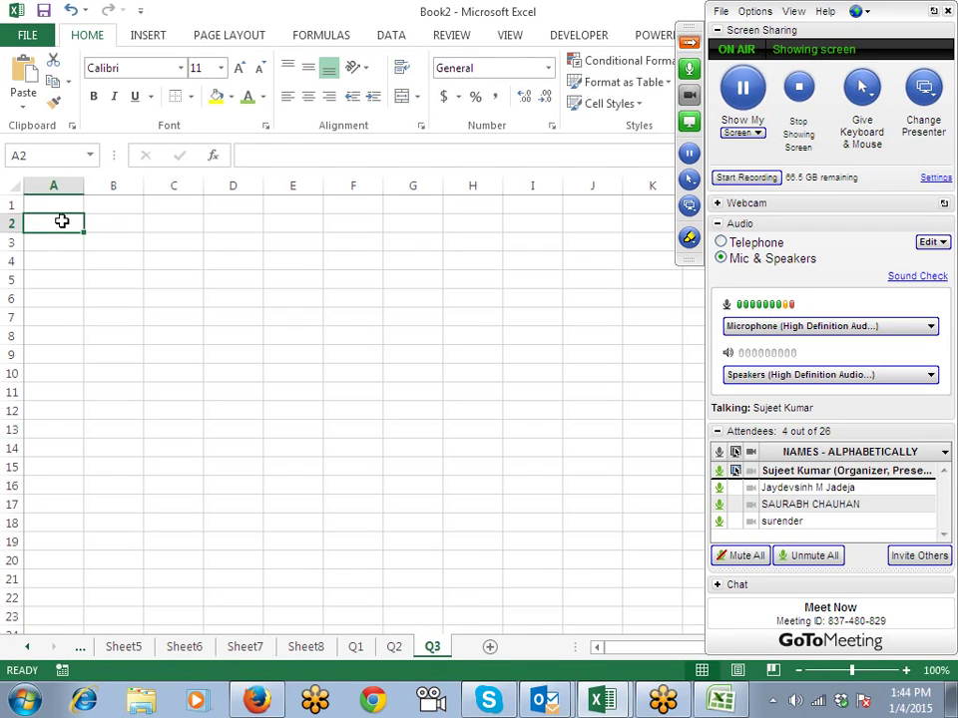
{"action": "type", "text": "1/1"}
{"action": "key", "text": "Return"}
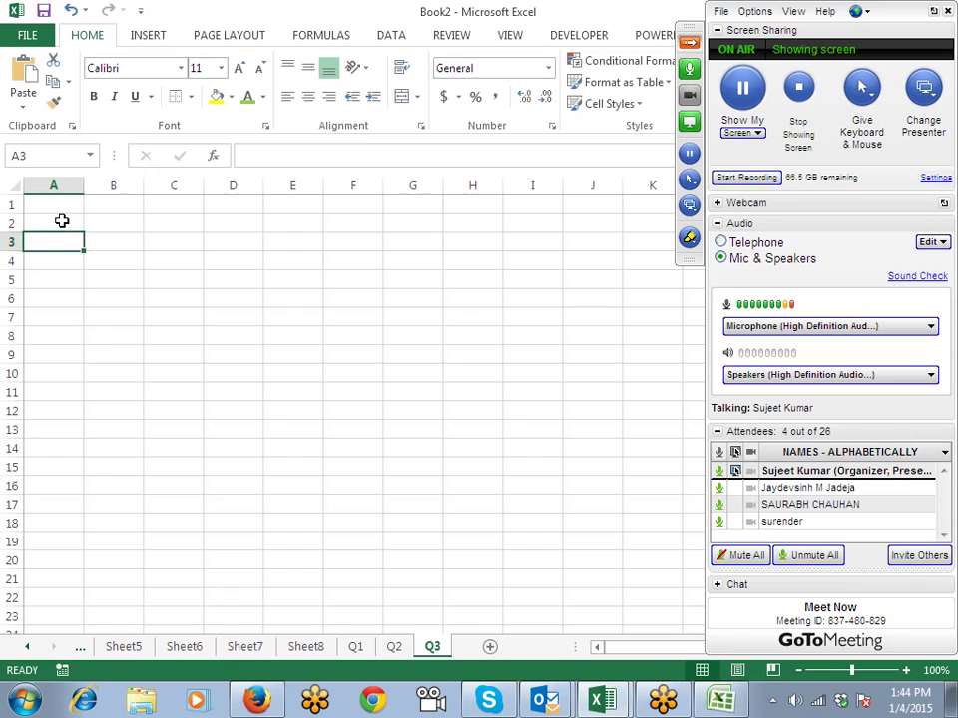
{"action": "type", "text": "=Tof"}
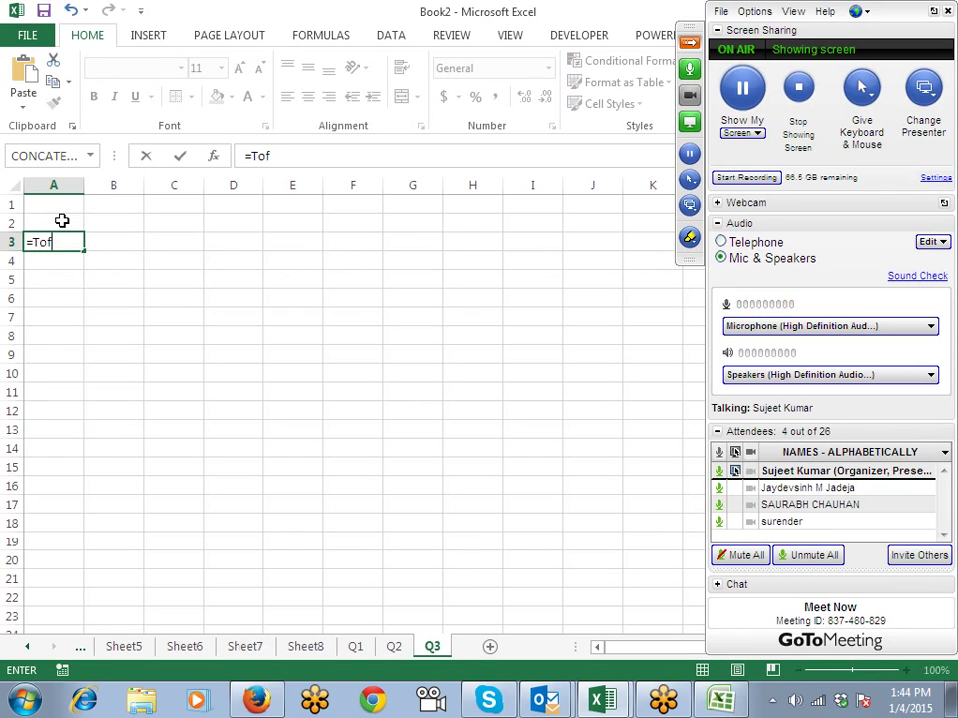
{"action": "key", "text": "BackSpace"}
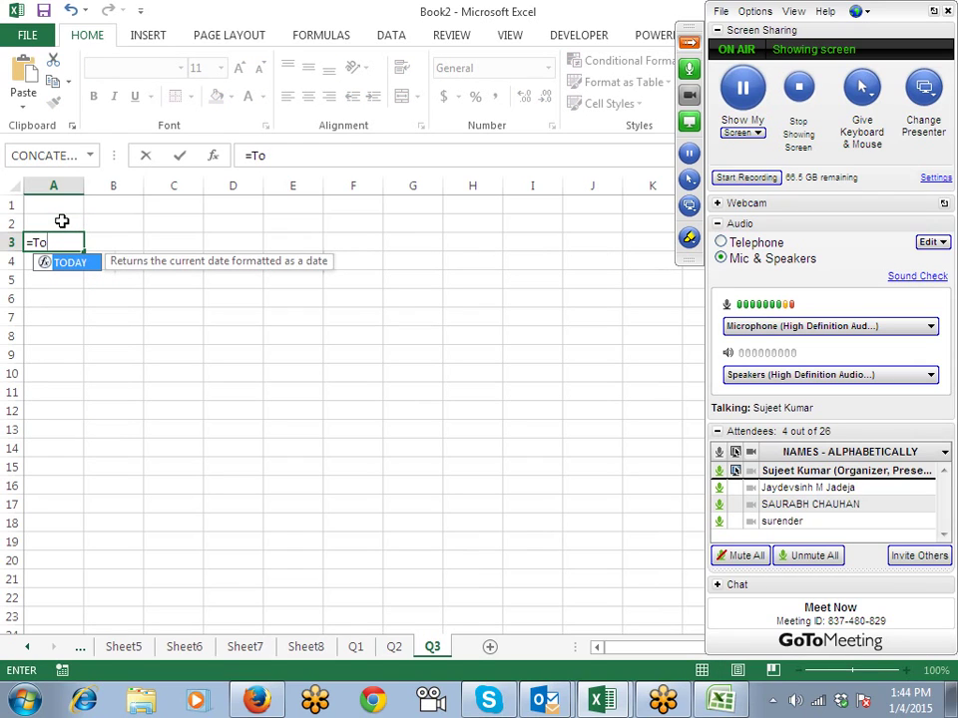
{"action": "type", "text": "d"}
{"action": "key", "text": "Tab"}
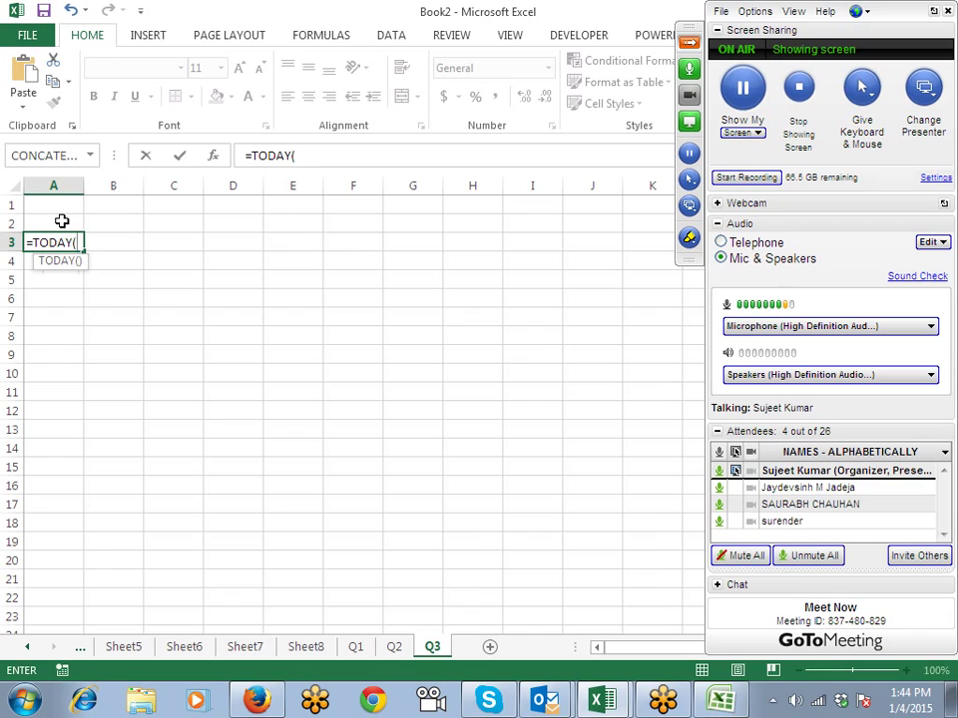
{"action": "type", "text": "_"}
{"action": "key", "text": "Return"}
{"action": "key", "text": "Return"}
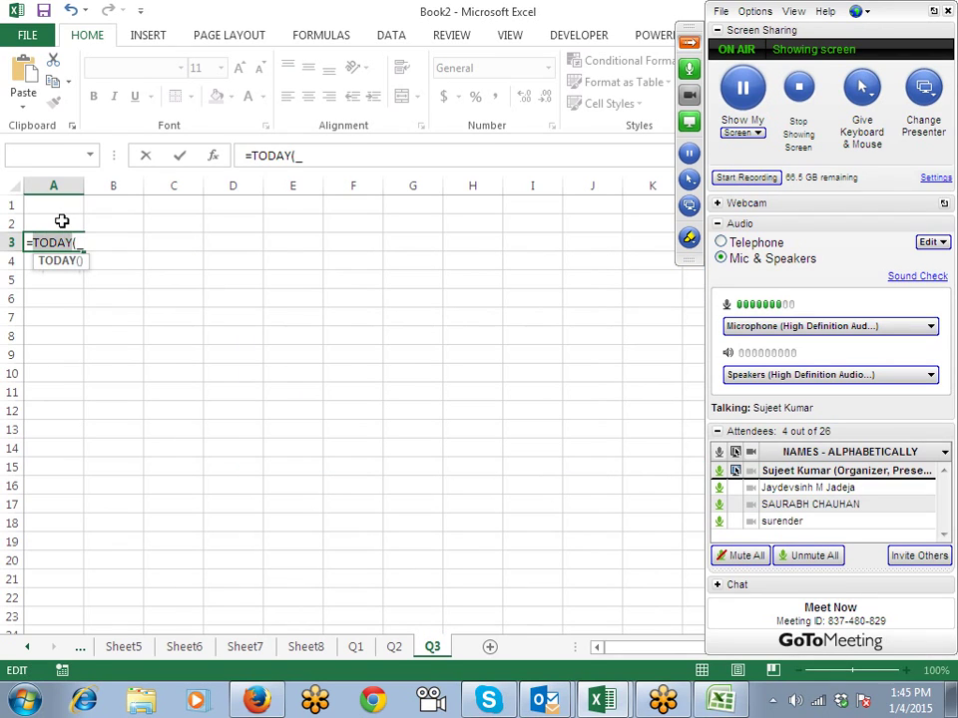
{"action": "key", "text": "BackSpace"}
{"action": "type", "text": ")"}
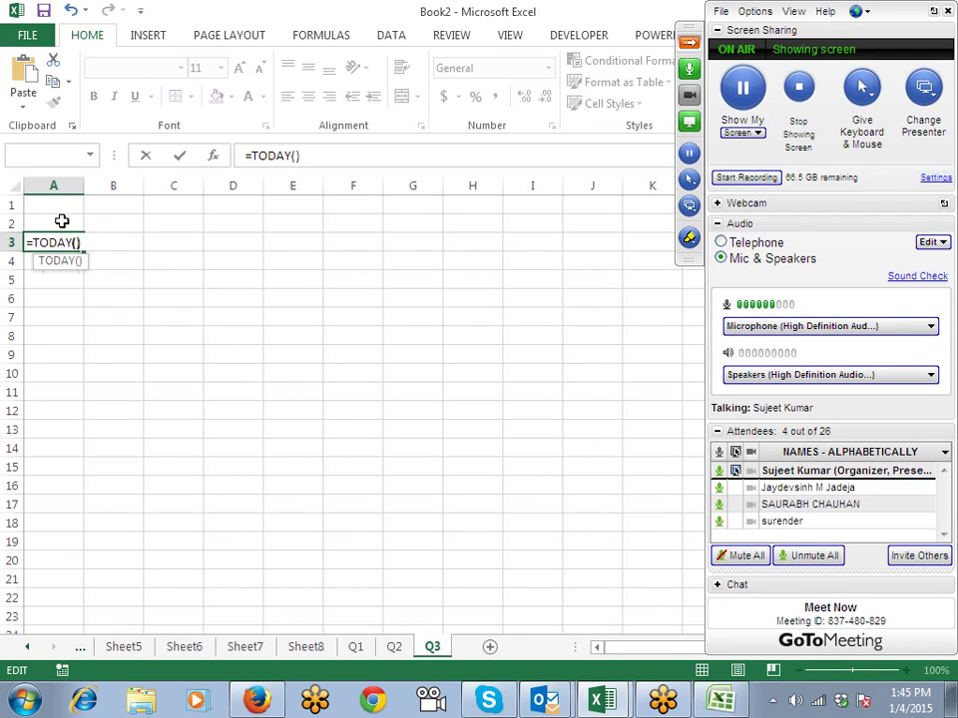
{"action": "key", "text": "Return"}
Step: Label A2 Date and add Start Date and End Date headers in A5 and B5
{"action": "left_click", "coordinate": [62, 220]}
{"action": "type", "text": "Date"}
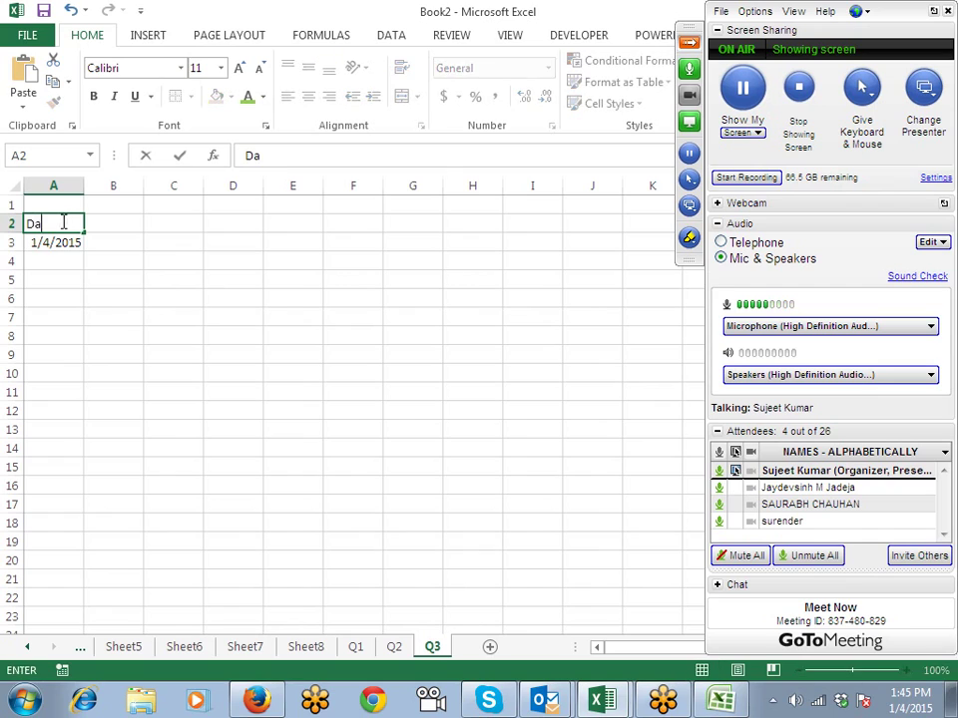
{"action": "key", "text": "Return"}
{"action": "key", "text": "Return"}
{"action": "key", "text": "Return"}
{"action": "key", "text": "Return"}
{"action": "key", "text": "Up"}
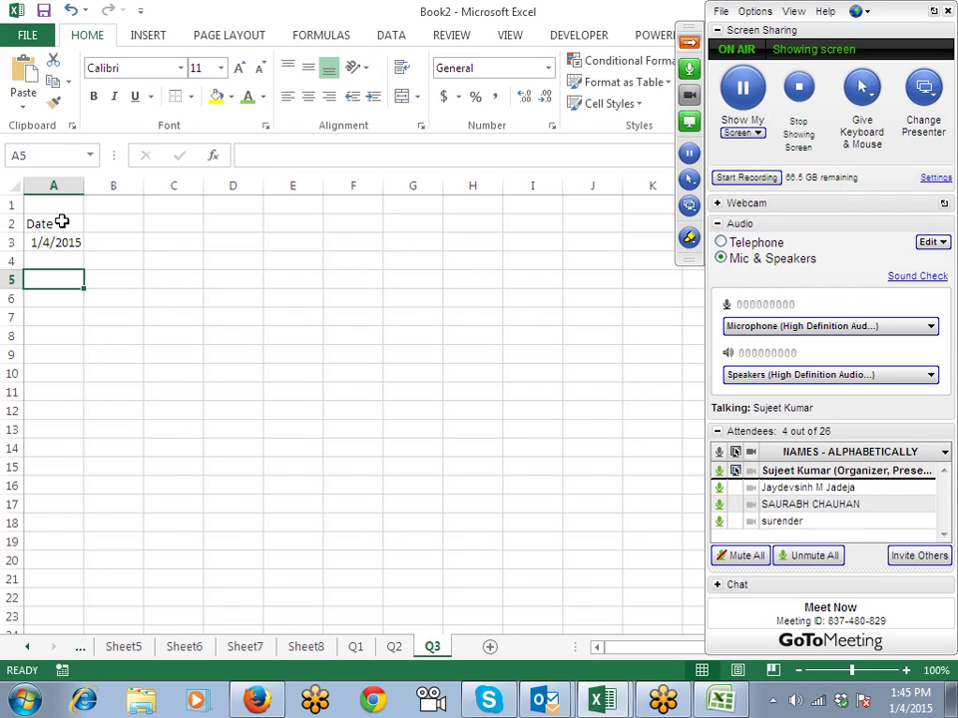
{"action": "type", "text": "Start"}
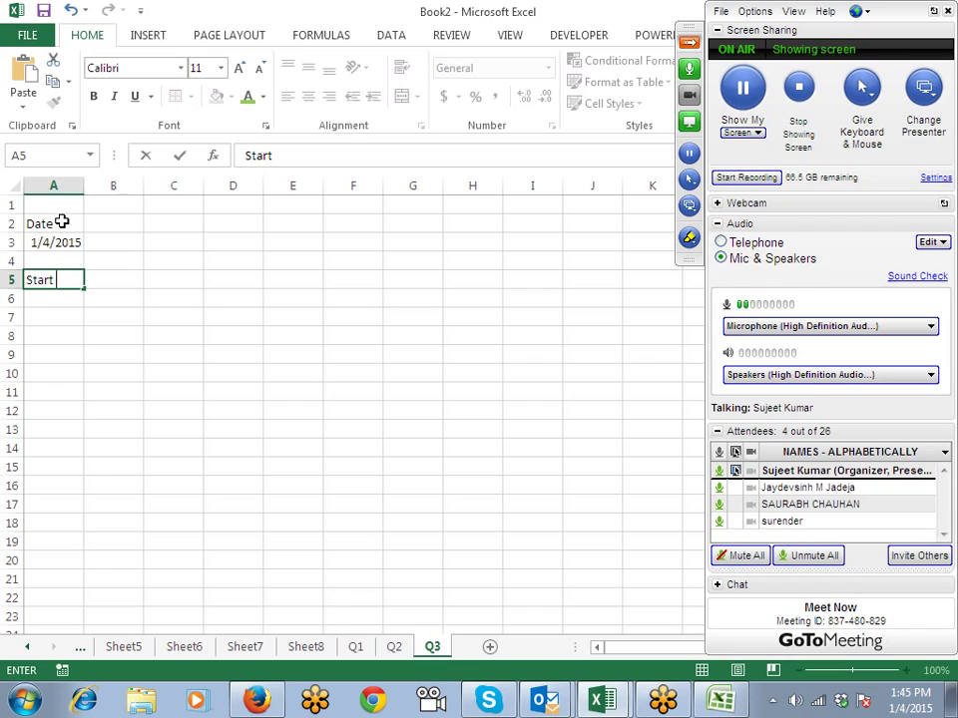
{"action": "type", "text": " Sater"}
{"action": "key", "text": "BackSpace"}
{"action": "key", "text": "BackSpace"}
{"action": "key", "text": "BackSpace"}
{"action": "key", "text": "BackSpace"}
{"action": "key", "text": "BackSpace"}
{"action": "type", "text": "Date"}
{"action": "key", "text": "Tab"}
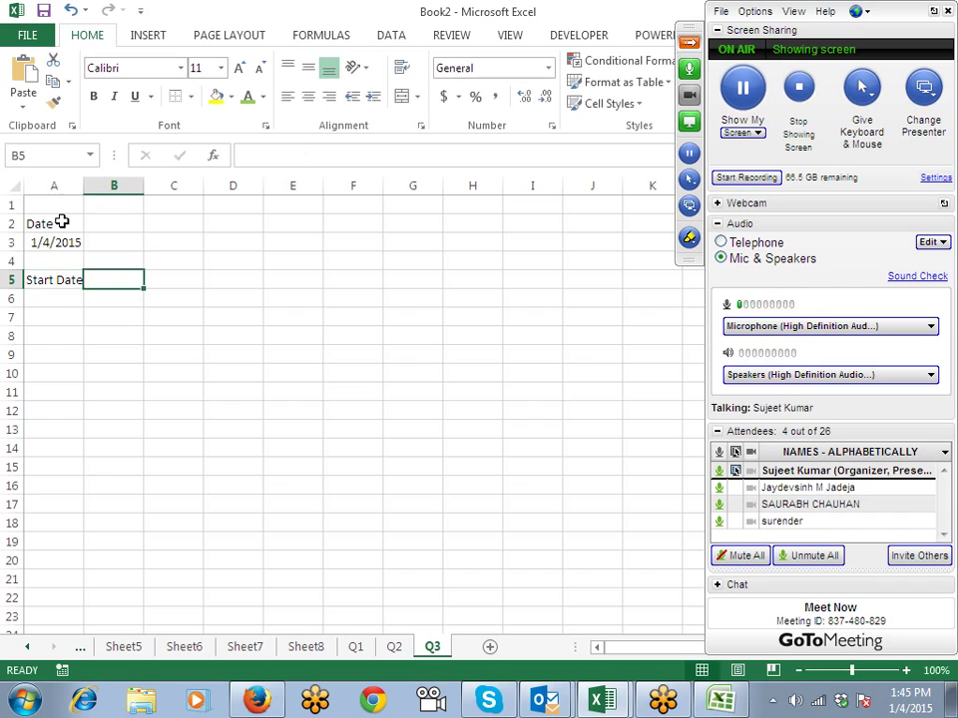
{"action": "type", "text": "End Date"}
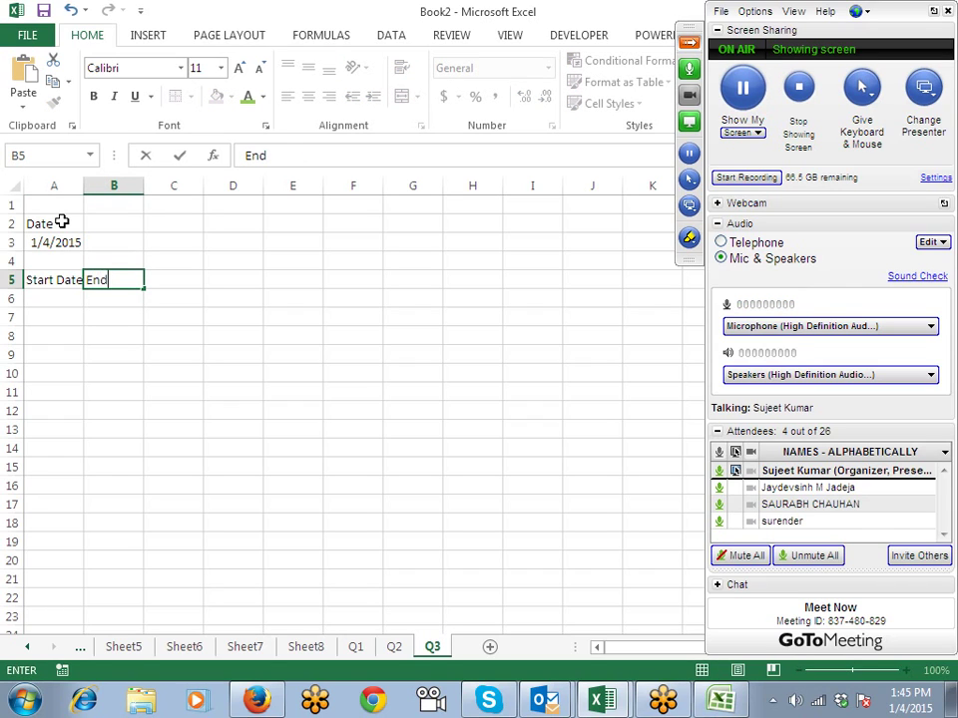
{"action": "key", "text": "Return"}
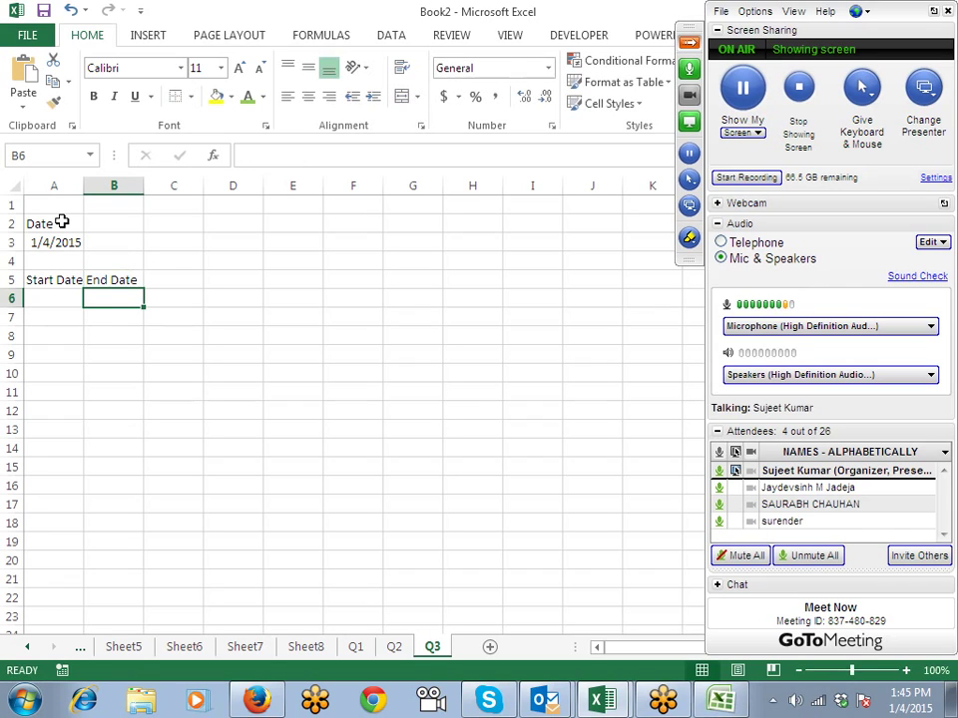
Step: Put =EOMONTH(A3,0) in B6 and format it as a date, showing 31-Jan-15
{"action": "type", "text": "=eo"}
{"action": "key", "text": "Tab"}
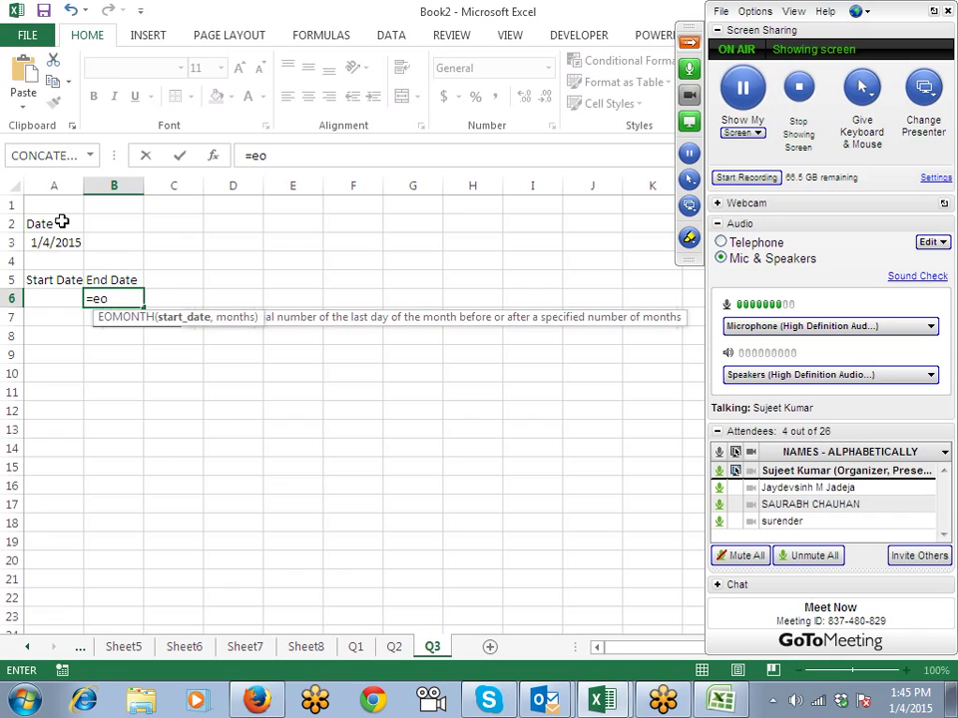
{"action": "key", "text": "Up"}
{"action": "key", "text": "Up"}
{"action": "key", "text": "Up"}
{"action": "key", "text": "Left"}
{"action": "type", "text": ",0)"}
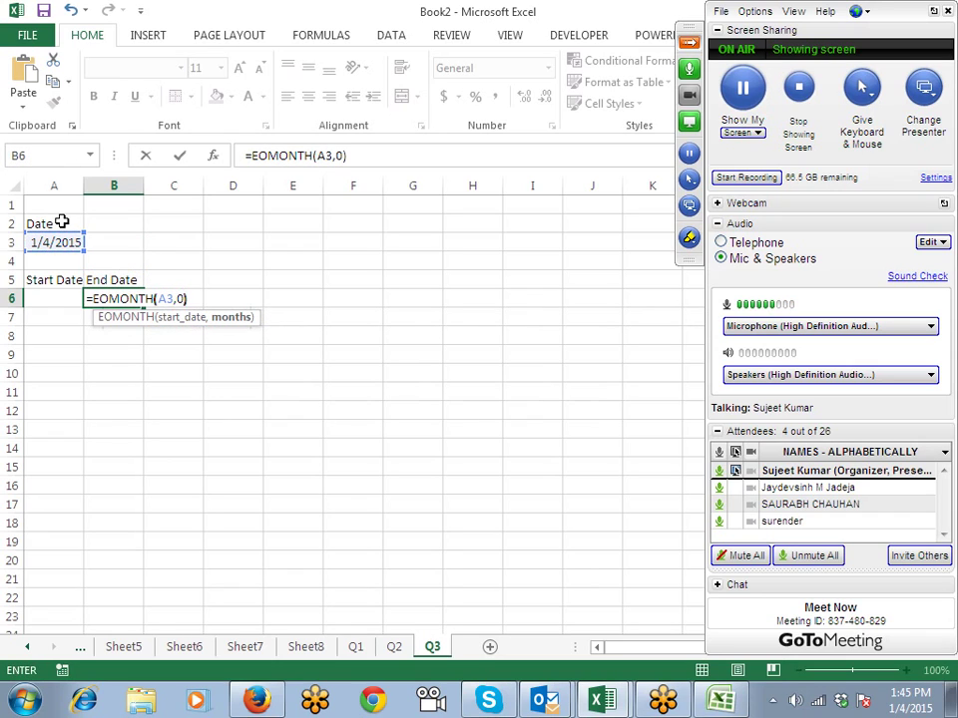
{"action": "key", "text": "Return"}
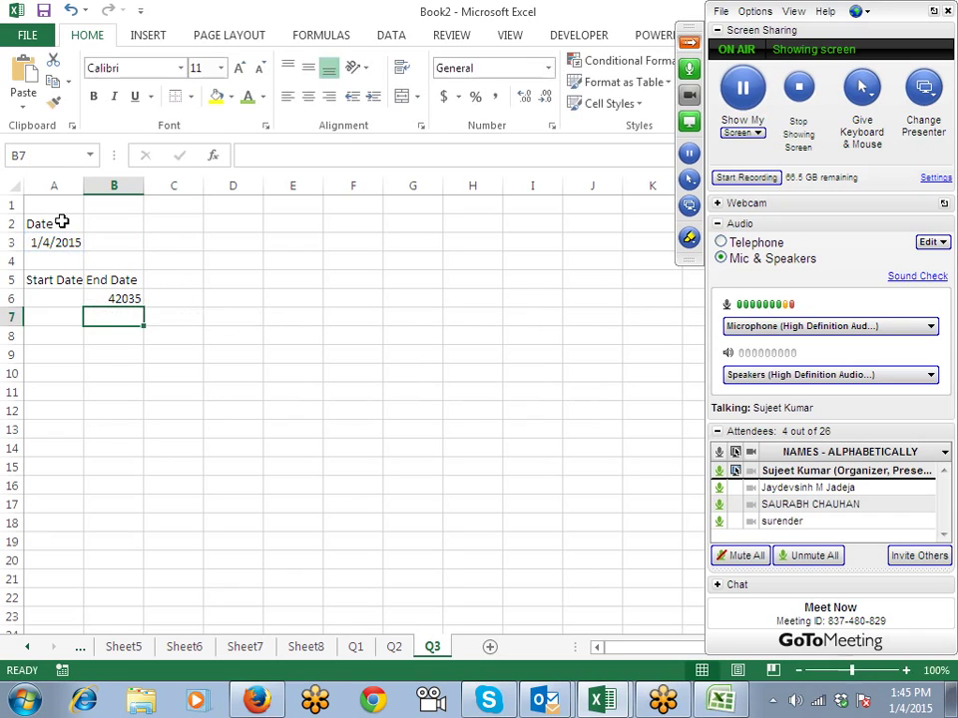
{"action": "key", "text": "Up"}
{"action": "key", "text": "ctrl+shift+3"}
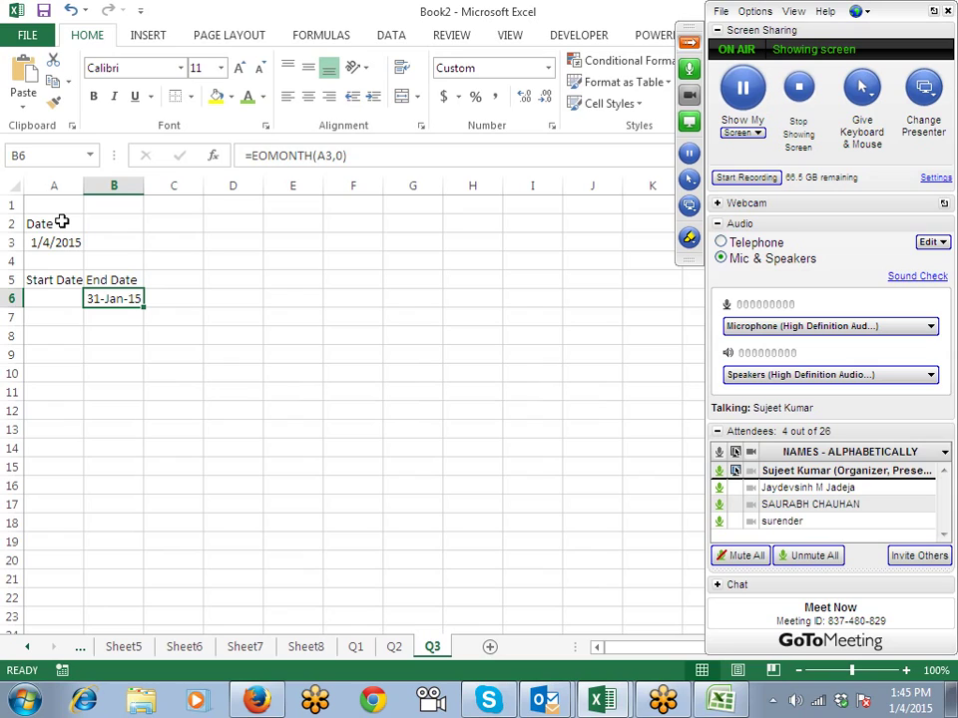
{"action": "key", "text": "Left"}
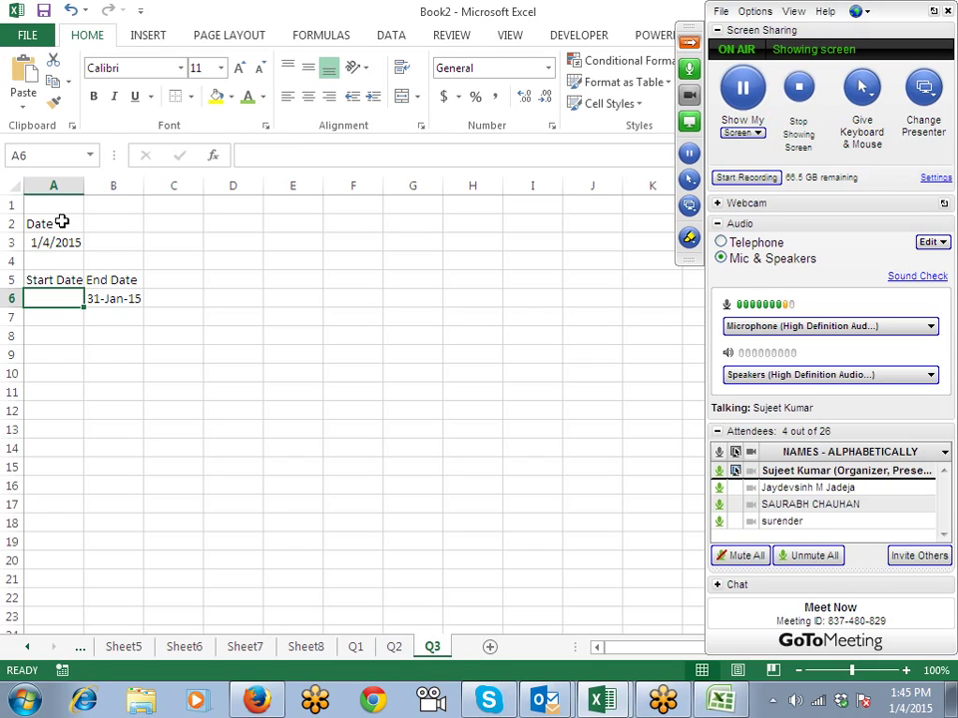
{"action": "key", "text": "Up"}
{"action": "key", "text": "Up"}
{"action": "key", "text": "Up"}
Step: Add a new blank sheet, Sheet12, after Q3
{"action": "key", "text": "Down"}
{"action": "key", "text": "Down"}
{"action": "key", "text": "Down"}
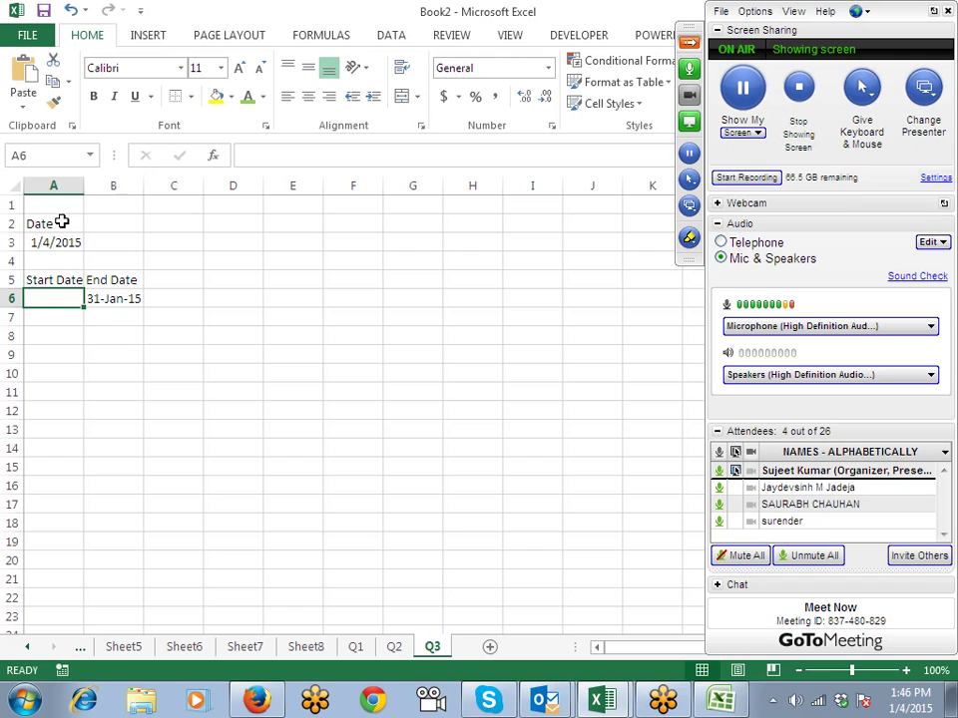
{"action": "left_click", "coordinate": [485, 650]}
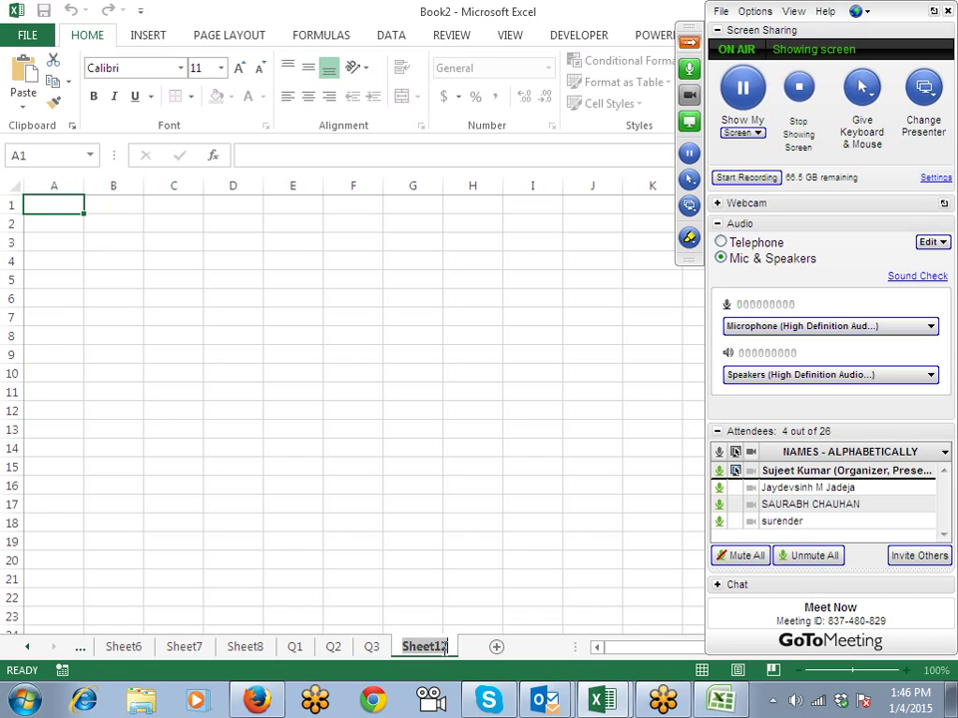
Step: Name the new blank sheet Q4
{"action": "type", "text": "Q"}
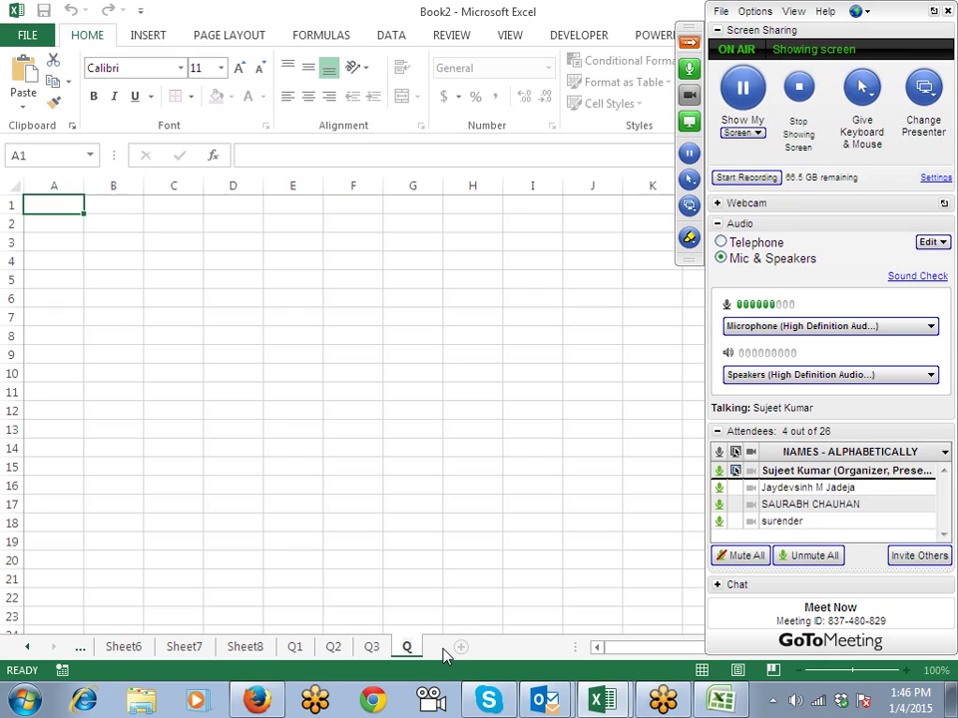
{"action": "type", "text": "4"}
{"action": "key", "text": "Return"}
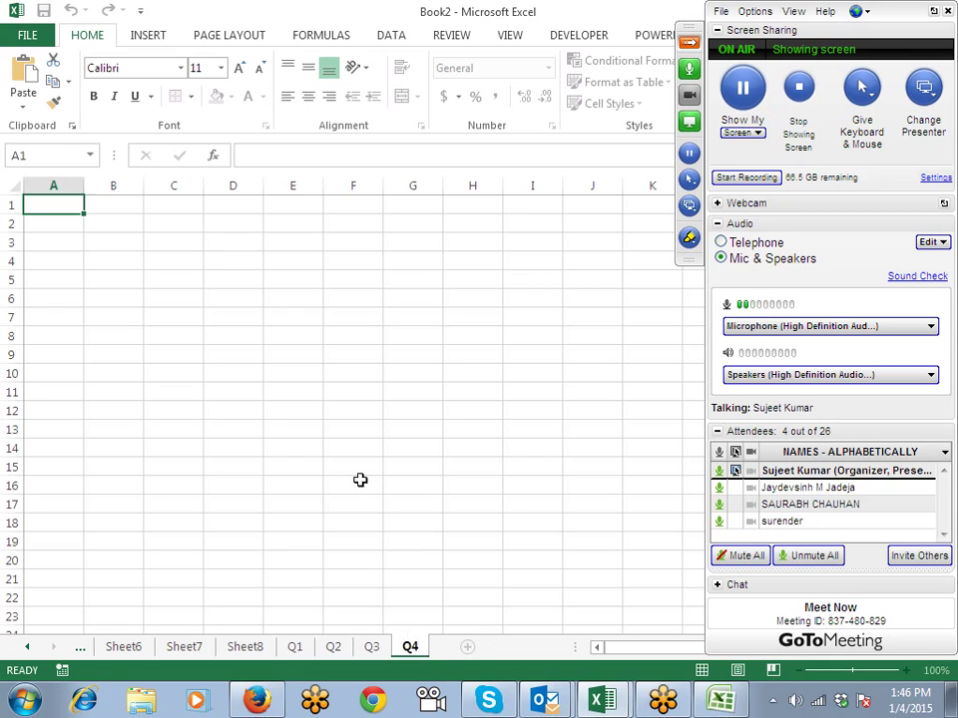
{"action": "left_click", "coordinate": [360, 480]}
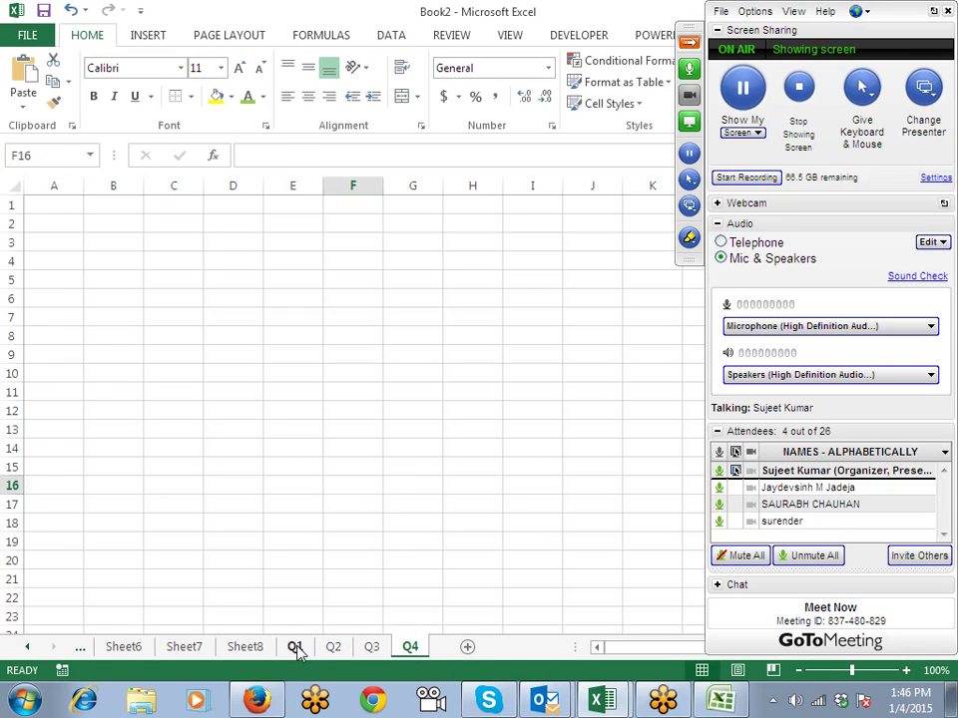
Step: Look over the Q1, Q2 and Q3 sheets, then return to Q4 at cell A1
{"action": "left_click", "coordinate": [295, 647]}
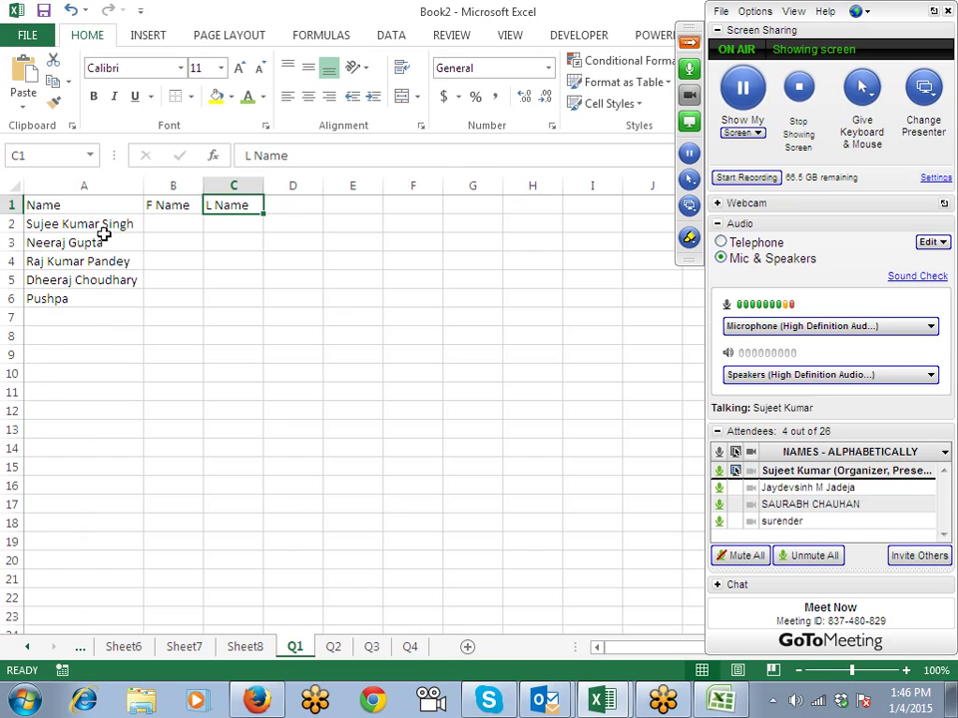
{"action": "left_click", "coordinate": [333, 648]}
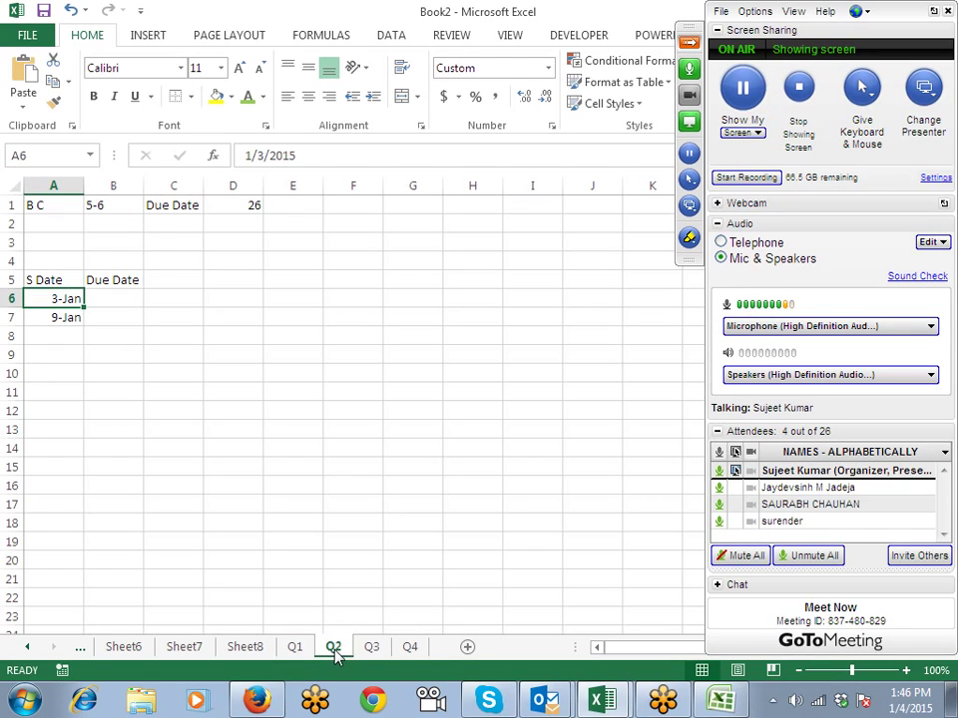
{"action": "left_click", "coordinate": [371, 651]}
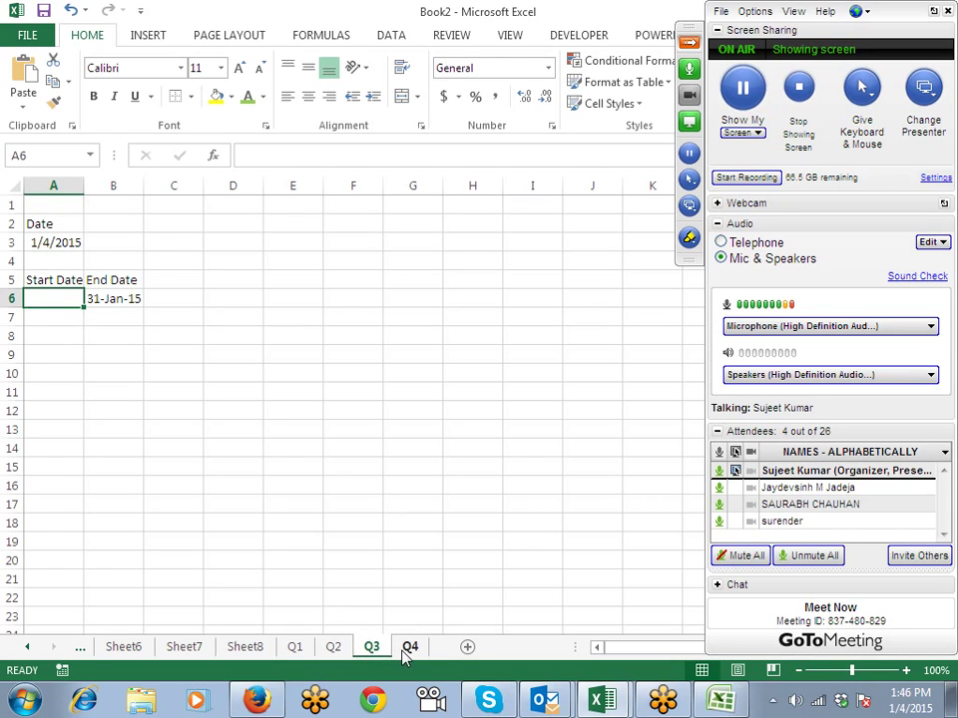
{"action": "left_click", "coordinate": [405, 654]}
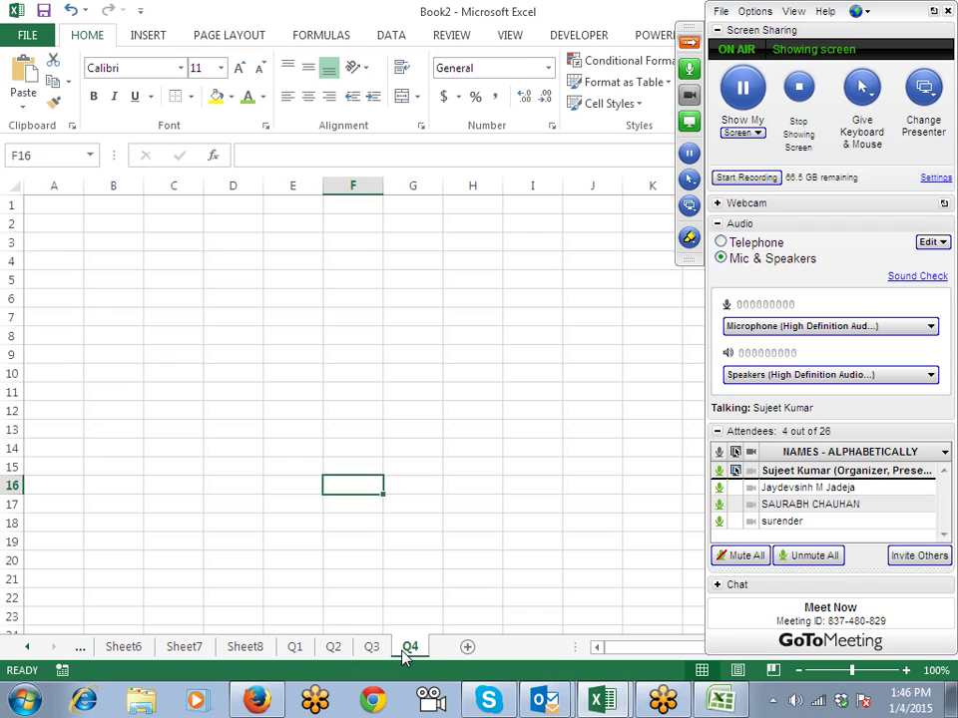
{"action": "left_click", "coordinate": [100, 210]}
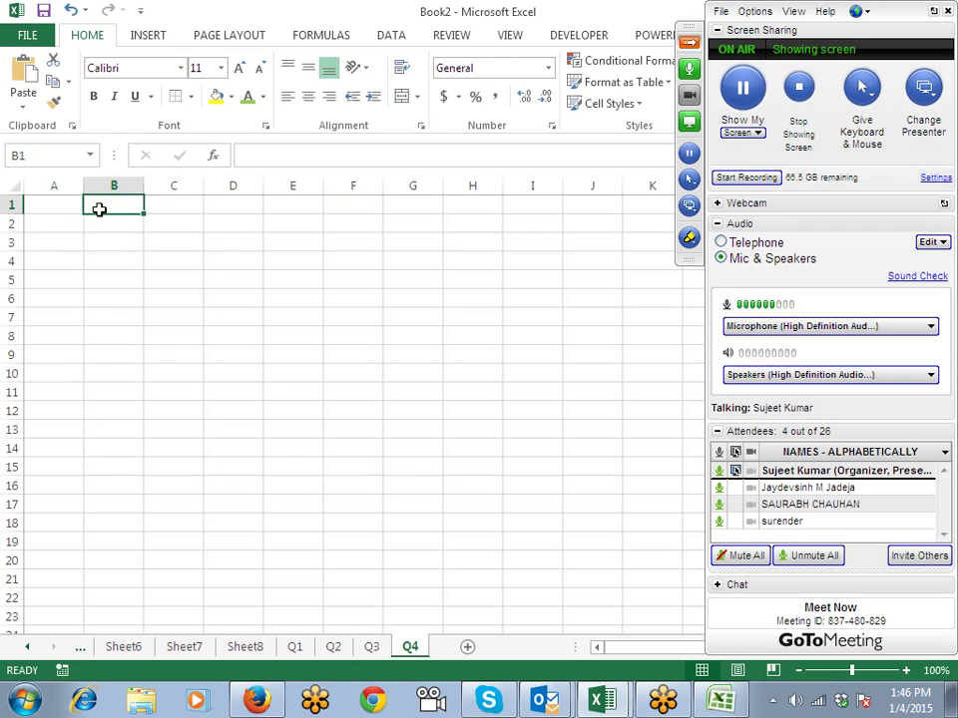
{"action": "key", "text": "Left"}
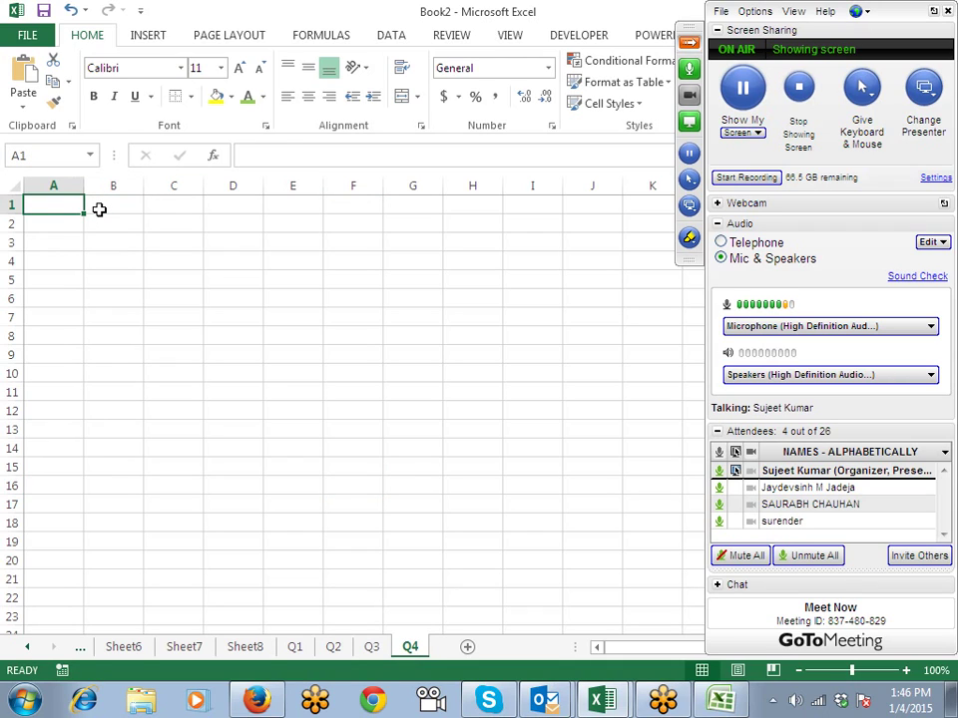
Step: Enter 1 Year in A2 and 250000 in B2
{"action": "key", "text": "Down"}
{"action": "key", "text": "Down"}
{"action": "key", "text": "Down"}
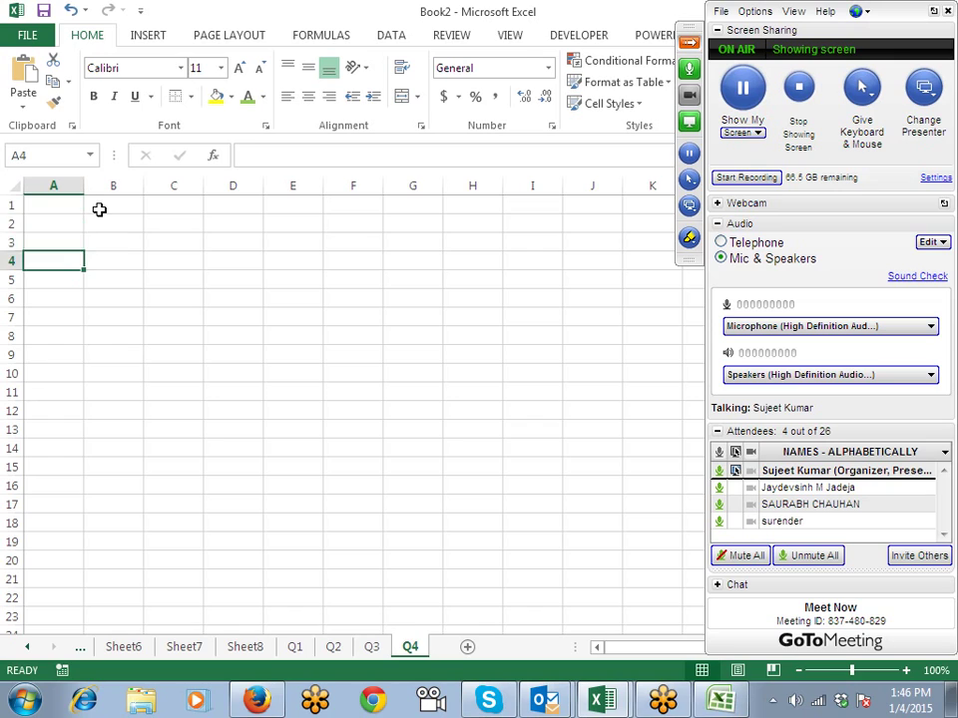
{"action": "key", "text": "Up"}
{"action": "key", "text": "Up"}
{"action": "type", "text": "1"}
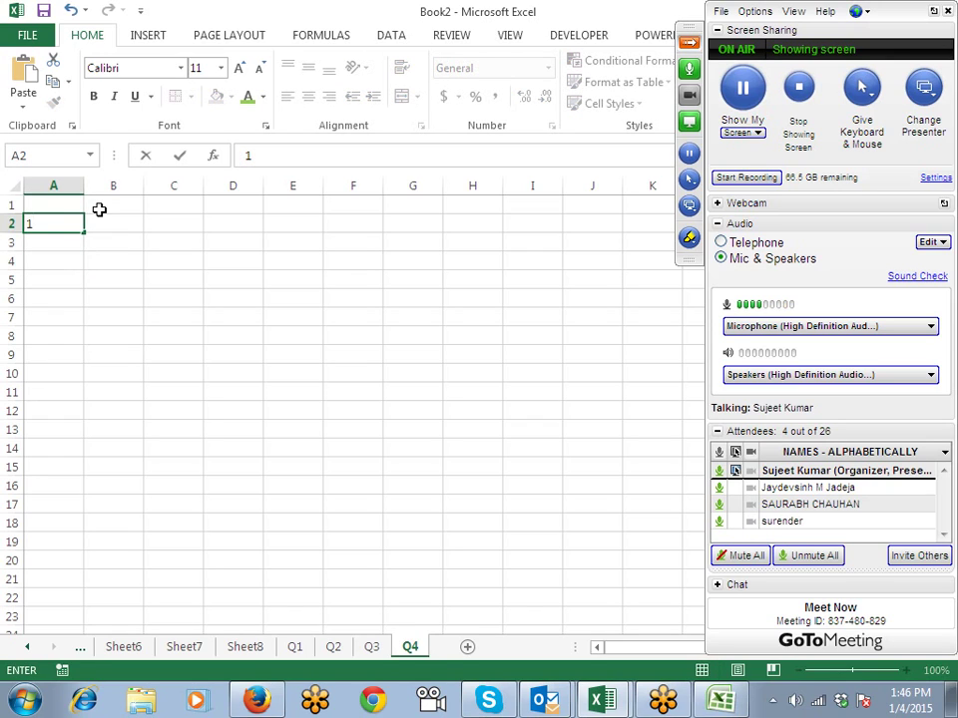
{"action": "type", "text": " YEar"}
{"action": "key", "text": "Tab"}
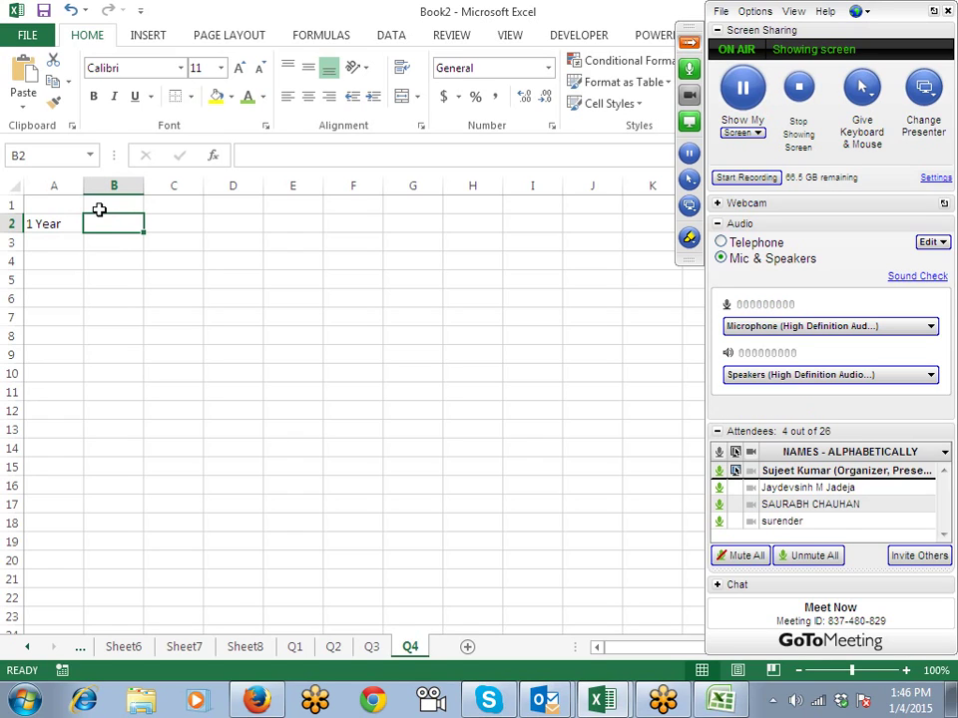
{"action": "type", "text": "250000"}
{"action": "key", "text": "Return"}
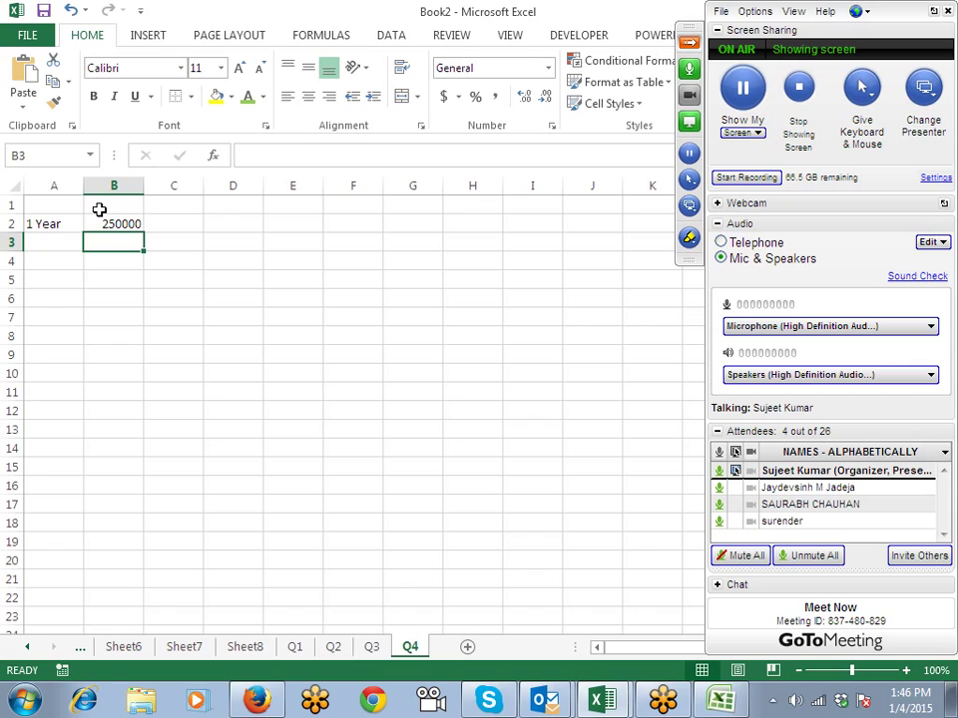
Step: Enter start date 1/1/2014 in A4 and end date 12/31/2015 in B4
{"action": "key", "text": "Down"}
{"action": "key", "text": "Left"}
{"action": "type", "text": "1"}
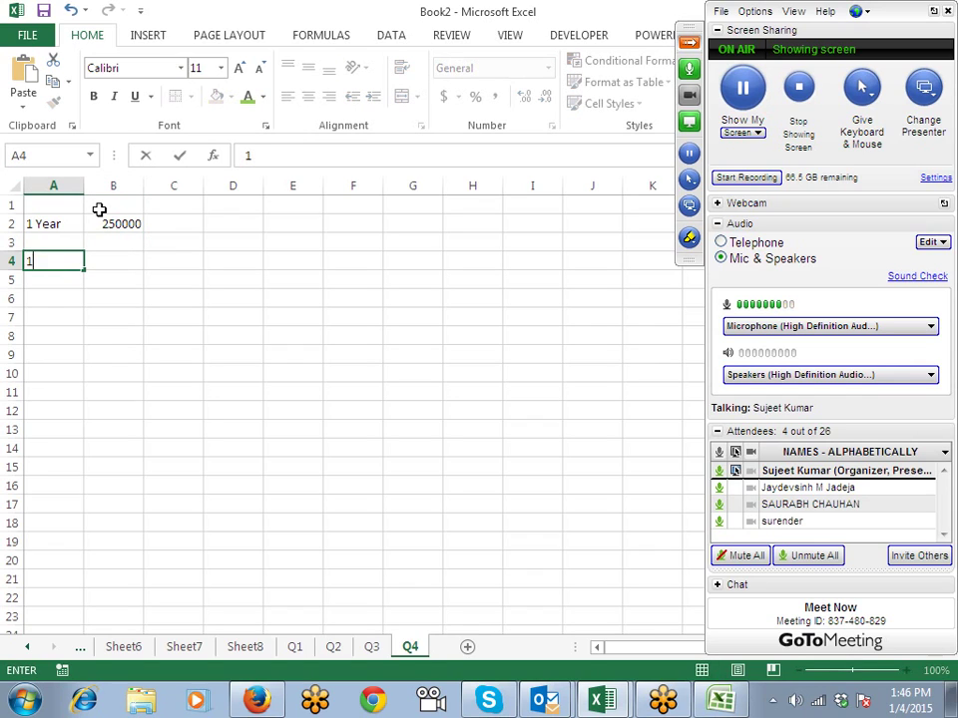
{"action": "type", "text": "/1/2014"}
{"action": "key", "text": "Tab"}
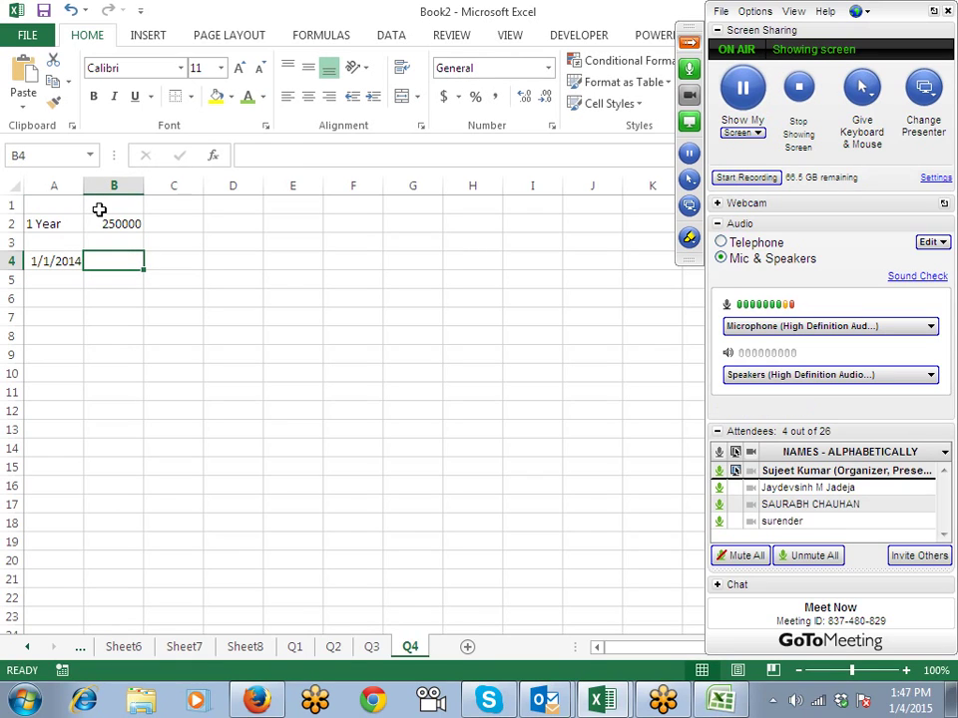
{"action": "type", "text": "12/"}
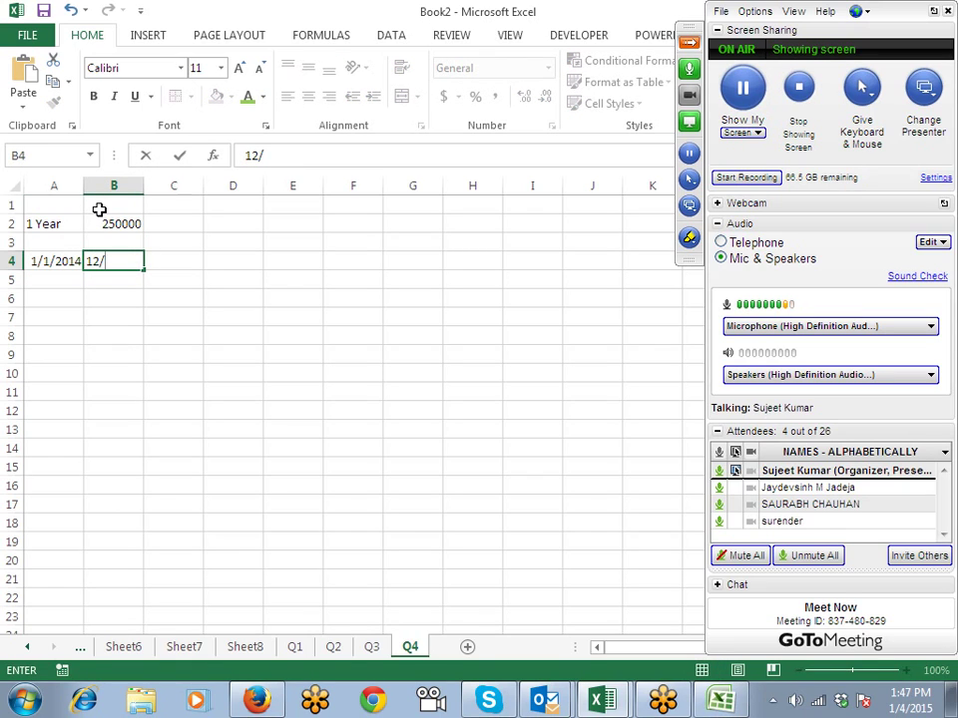
{"action": "type", "text": "31/2015"}
{"action": "key", "text": "Return"}
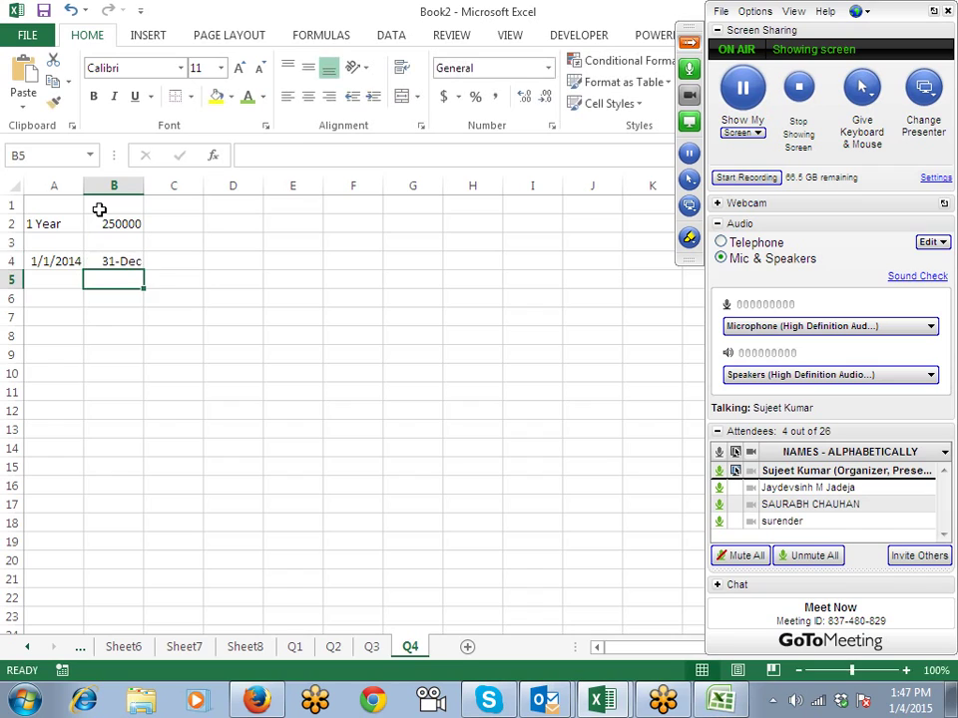
{"action": "key", "text": "Up"}
{"action": "left_click", "coordinate": [328, 154]}
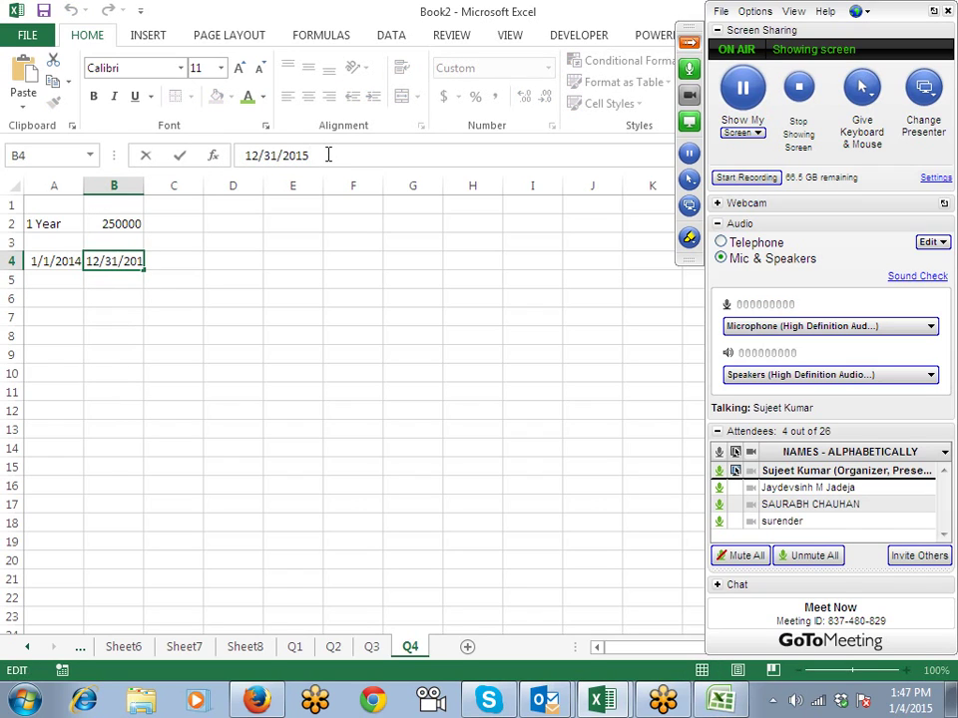
{"action": "key", "text": "Return"}
Step: Add the label Working Pre in C4
{"action": "key", "text": "Up"}
{"action": "key", "text": "Right"}
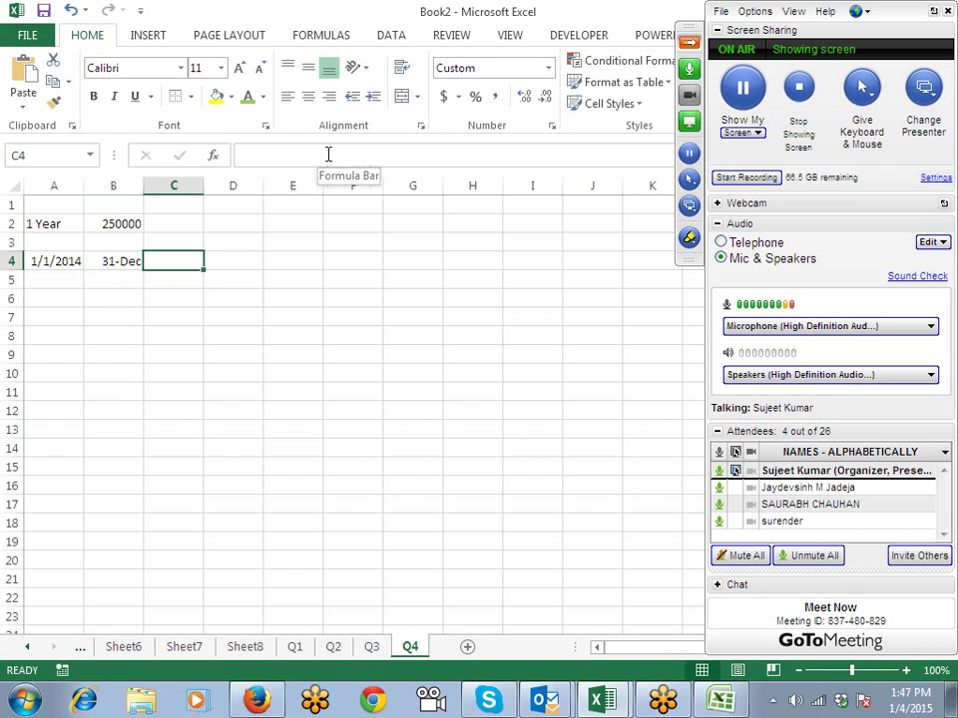
{"action": "type", "text": "Wor"}
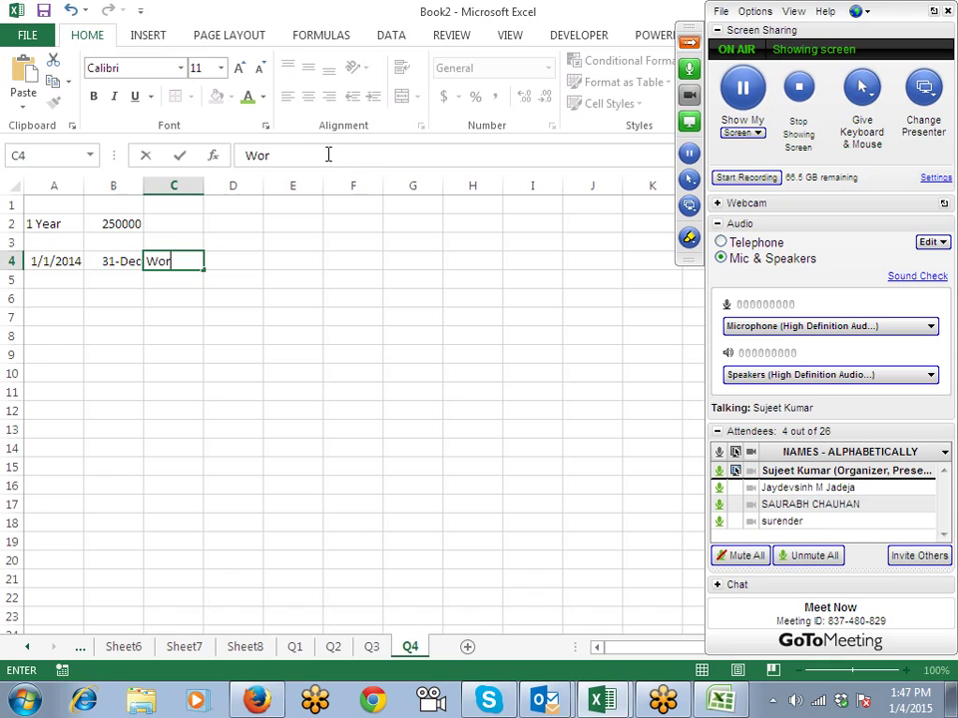
{"action": "type", "text": "king Pre"}
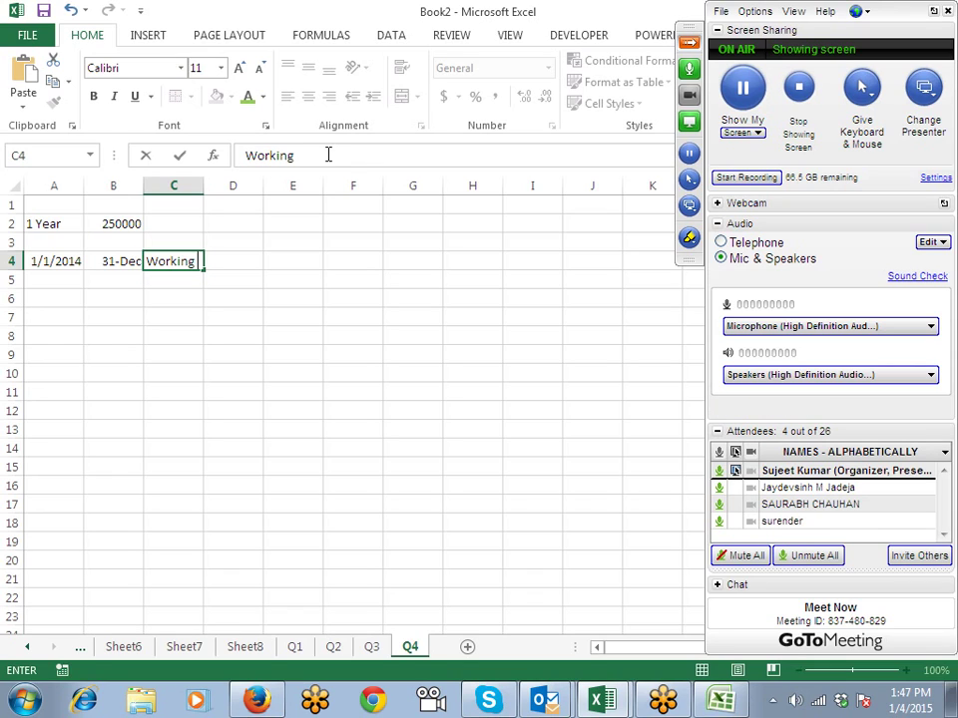
{"action": "key", "text": "Return"}
Step: Fill the 1/1/2014 start date down into A5 and enter 8/10 in B5
{"action": "key", "text": "Home"}
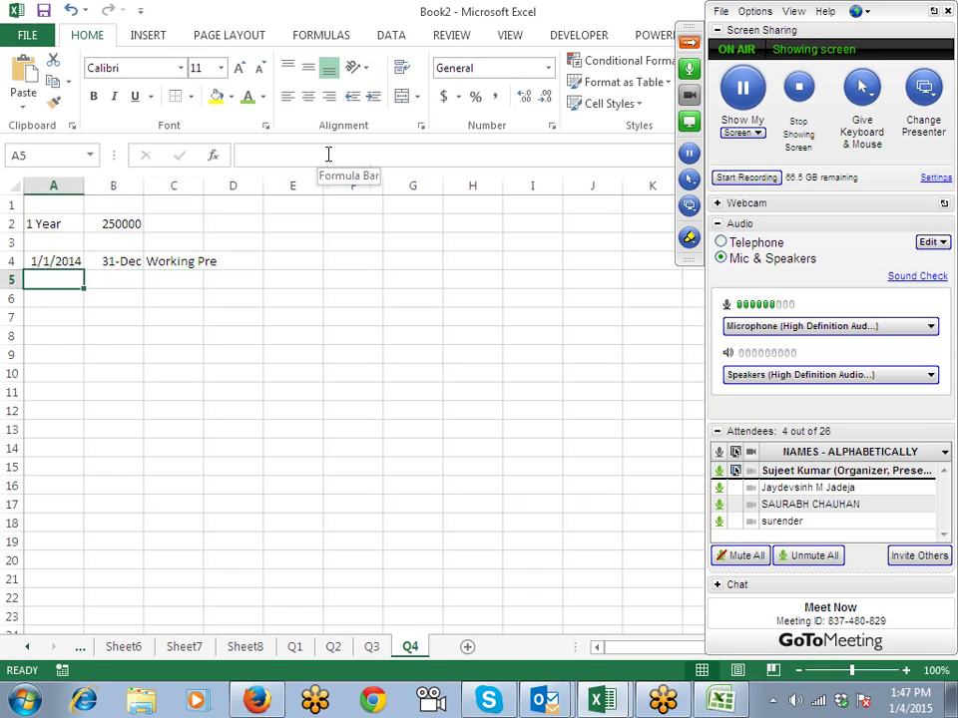
{"action": "key", "text": "ctrl+d"}
{"action": "key", "text": "Right"}
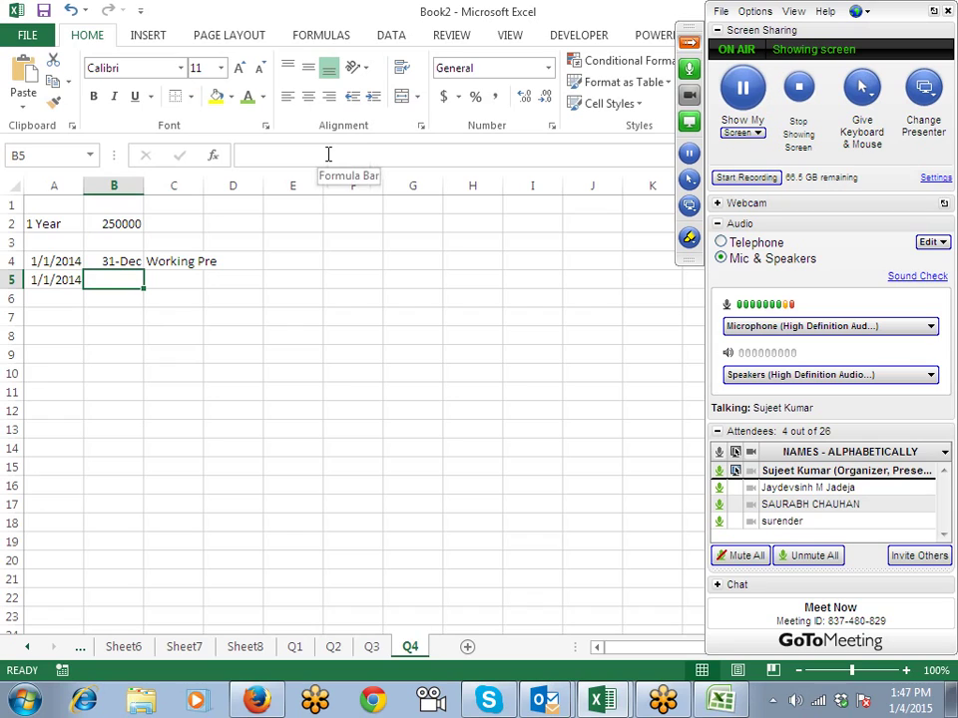
{"action": "type", "text": "8/10"}
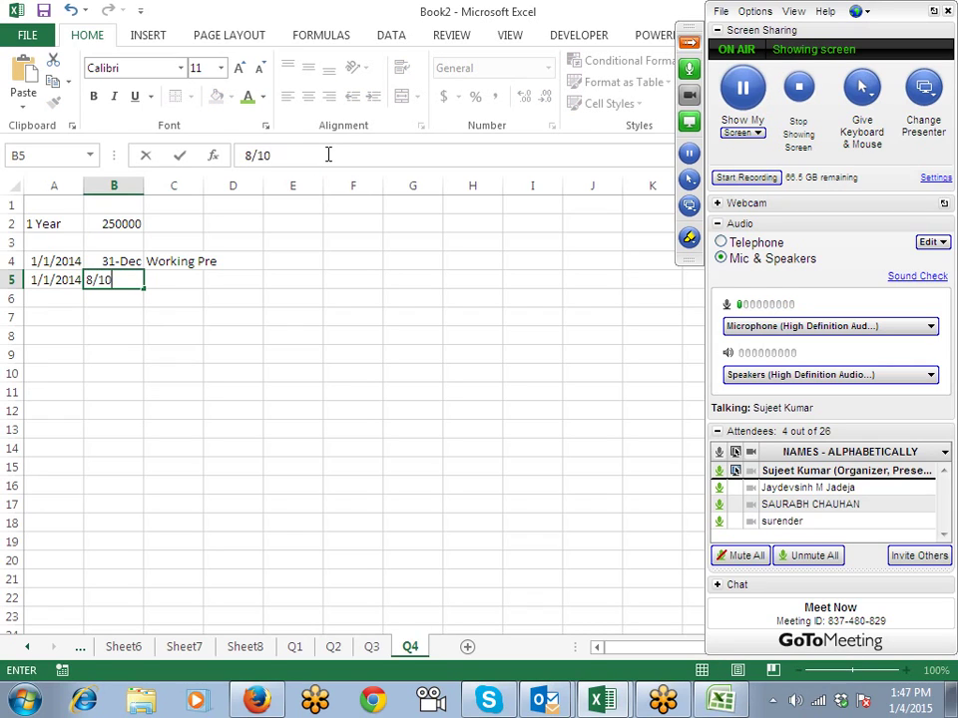
{"action": "key", "text": "Return"}
{"action": "key", "text": "Up"}
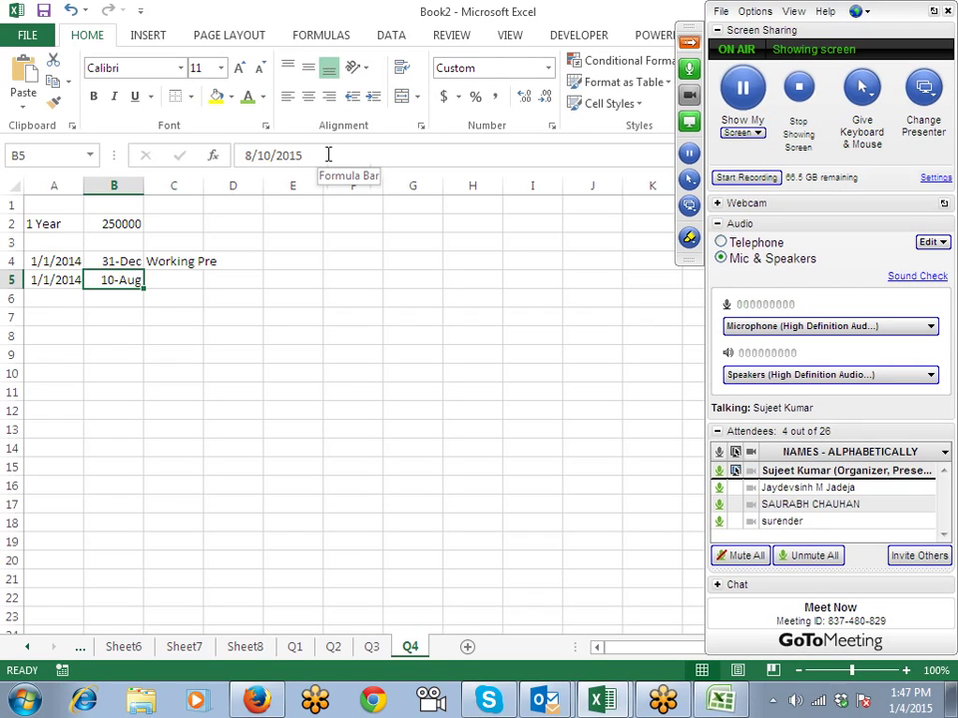
{"action": "key", "text": "Up"}
{"action": "key", "text": "Up"}
{"action": "key", "text": "Up"}
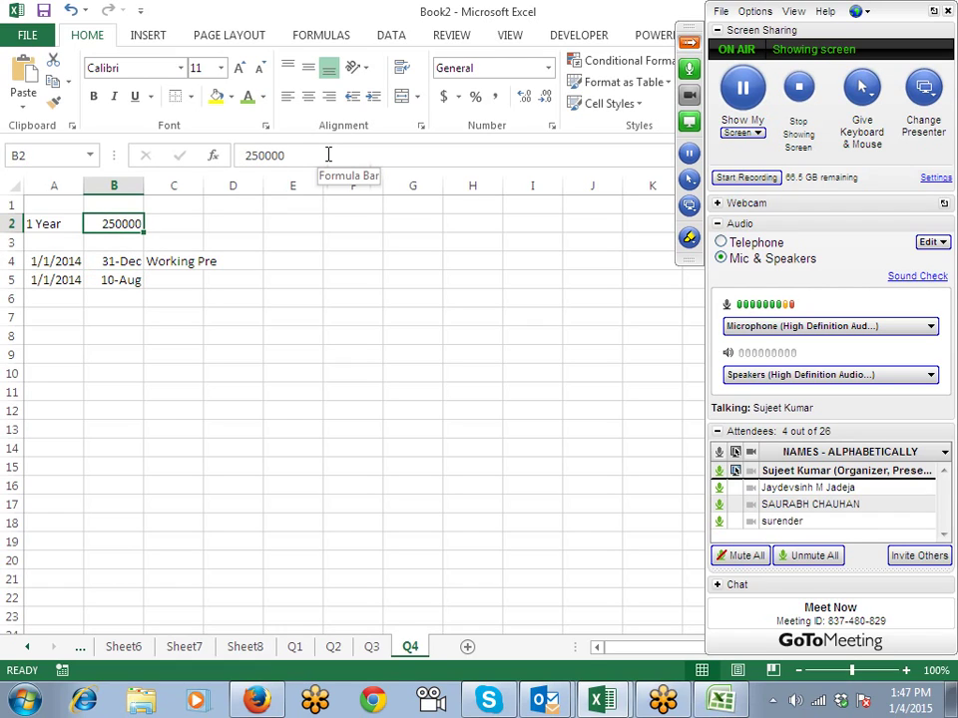
Step: Enter the label Amt. in B6 and a ? placeholder in C6
{"action": "key", "text": "Down"}
{"action": "key", "text": "Down"}
{"action": "key", "text": "Down"}
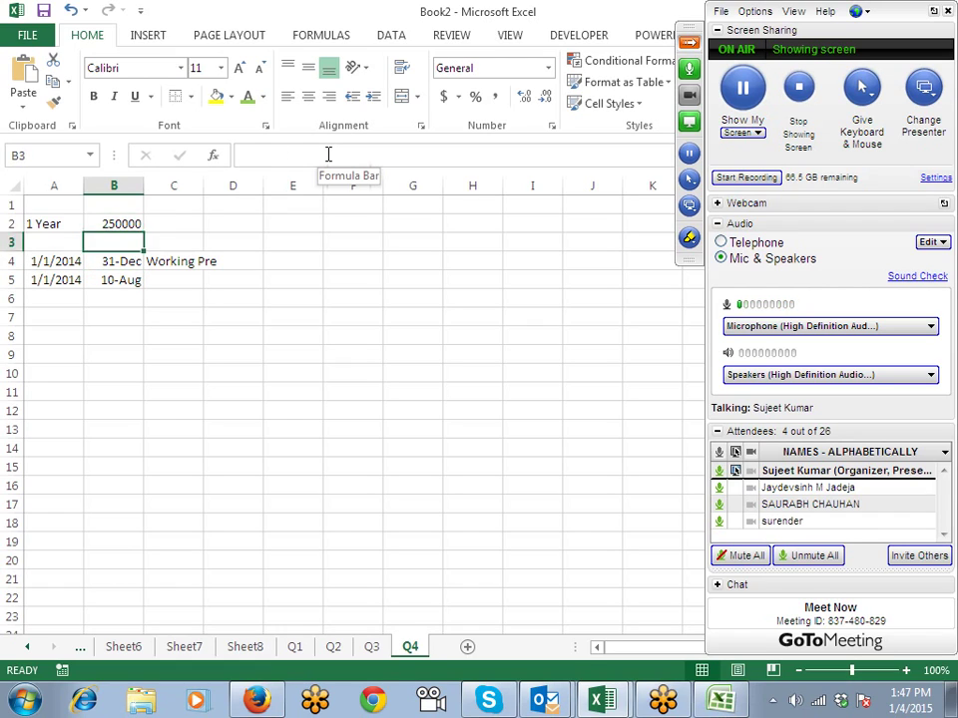
{"action": "key", "text": "shift+Left"}
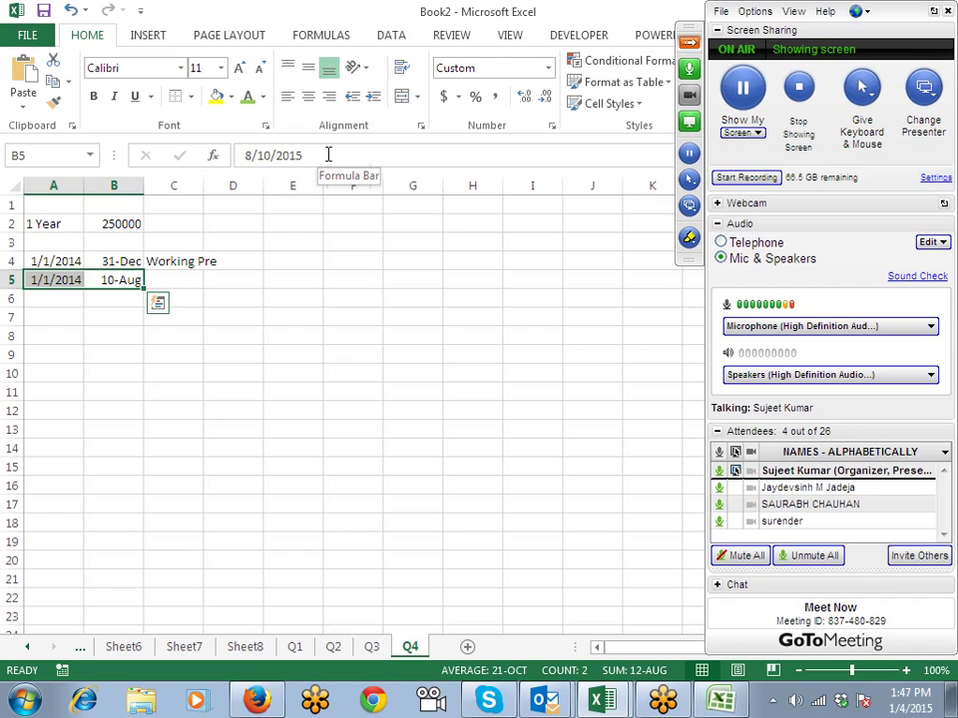
{"action": "key", "text": "Down"}
{"action": "key", "text": "Right"}
{"action": "key", "text": "Left"}
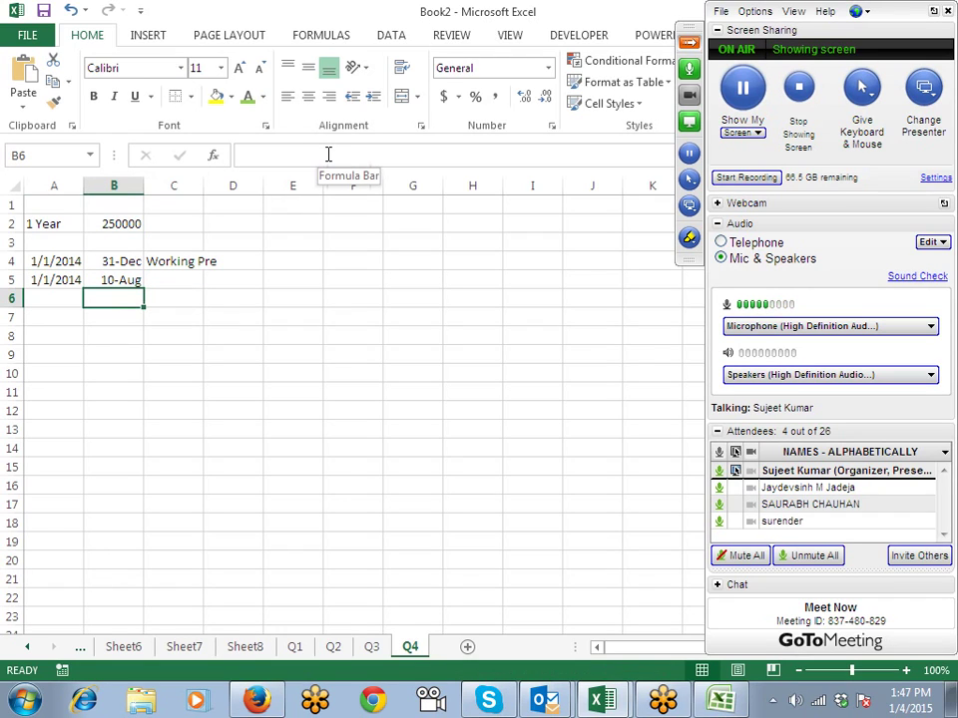
{"action": "type", "text": "Ma"}
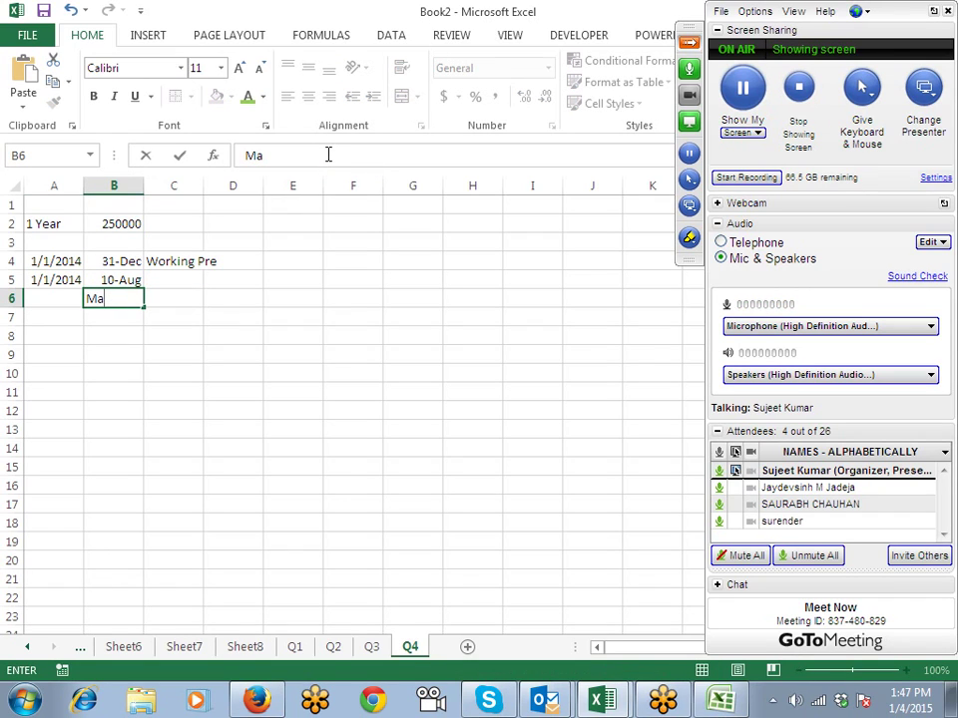
{"action": "key", "text": "BackSpace"}
{"action": "key", "text": "BackSpace"}
{"action": "type", "text": "Amt"}
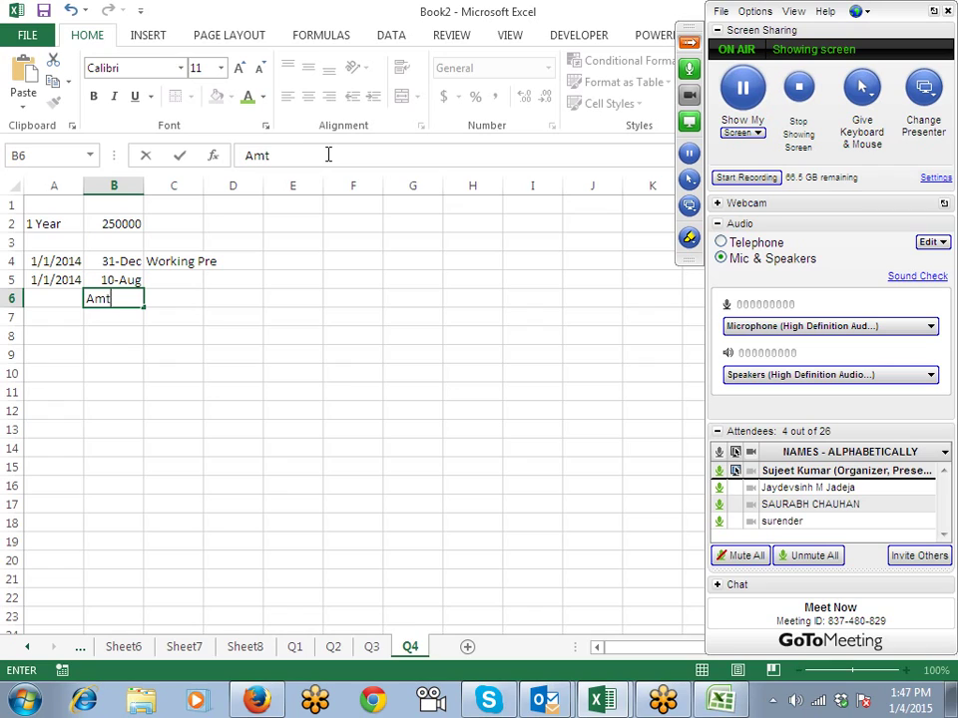
{"action": "type", "text": "."}
{"action": "key", "text": "Tab"}
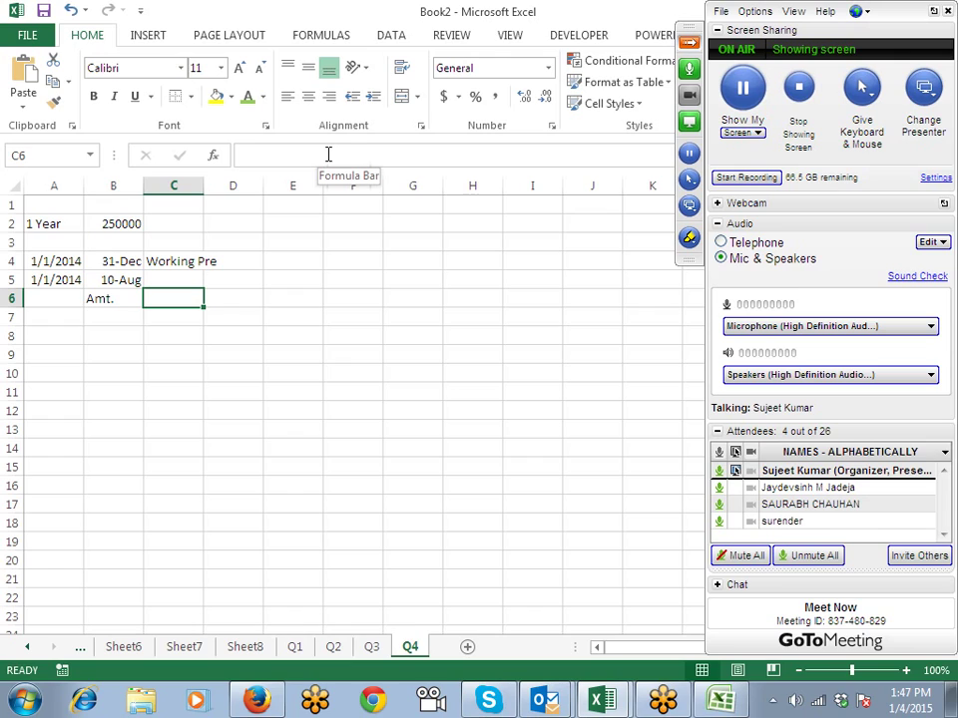
{"action": "type", "text": "?"}
{"action": "key", "text": "Return"}
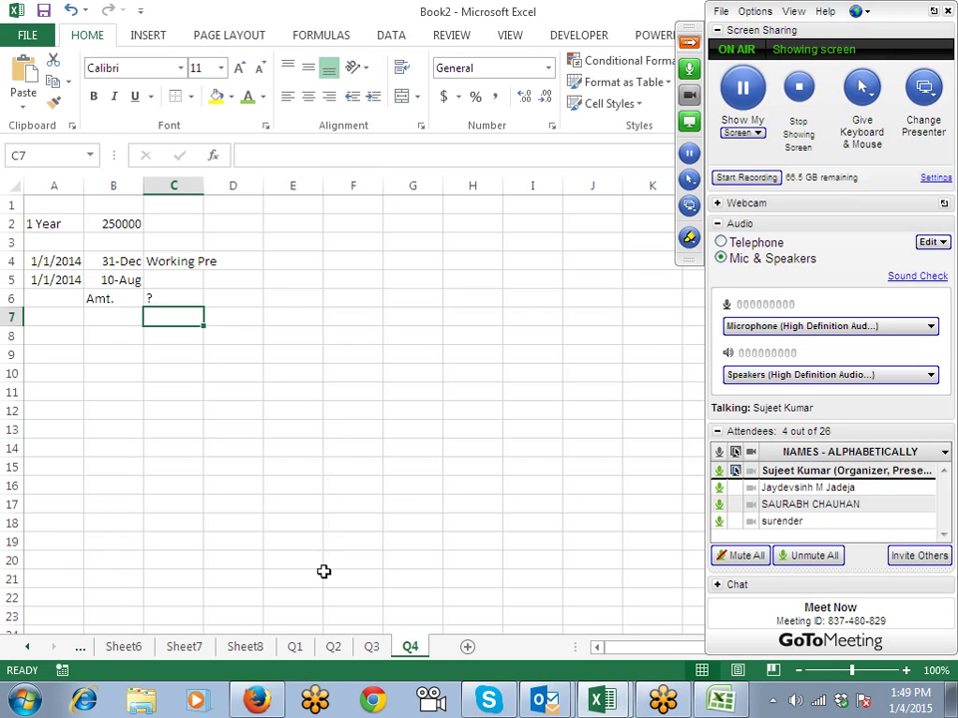
Step: Review sheets Q1–Q3, return to Q4 with D13 selected, and open Save As
{"action": "left_click", "coordinate": [294, 646]}
{"action": "left_click", "coordinate": [333, 647]}
{"action": "left_click", "coordinate": [371, 647]}
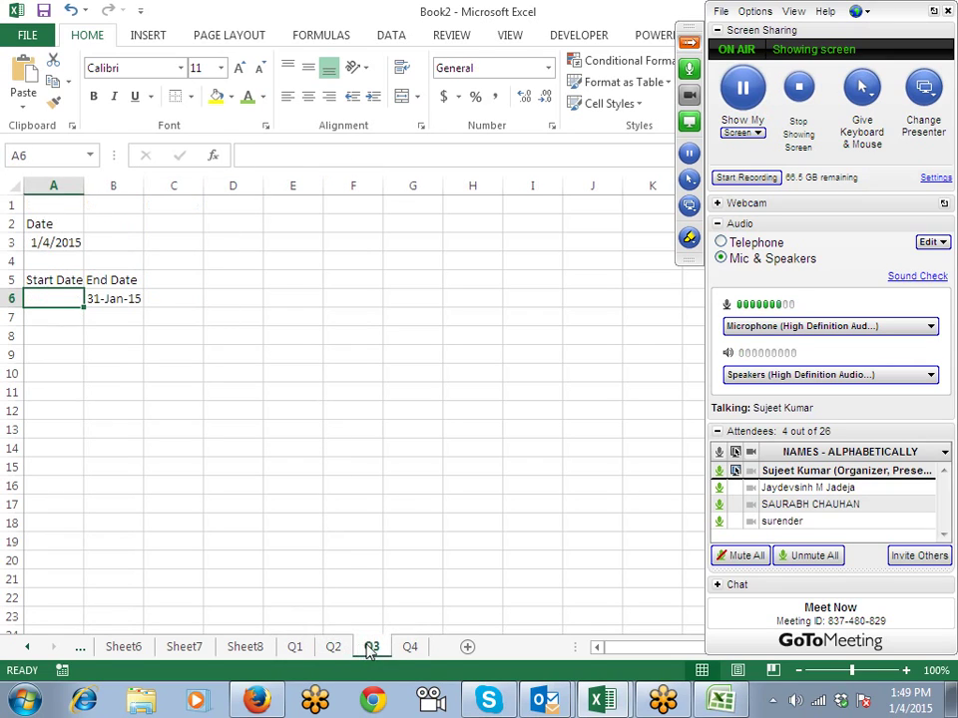
{"action": "left_click", "coordinate": [408, 646]}
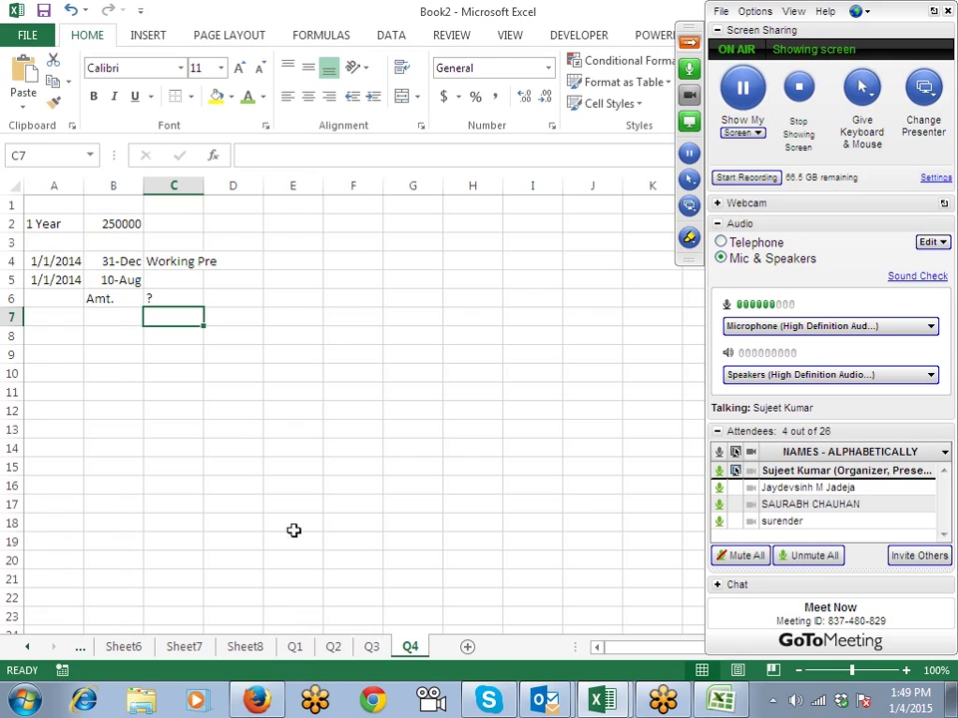
{"action": "left_click", "coordinate": [233, 430]}
{"action": "left_click", "coordinate": [44, 11]}
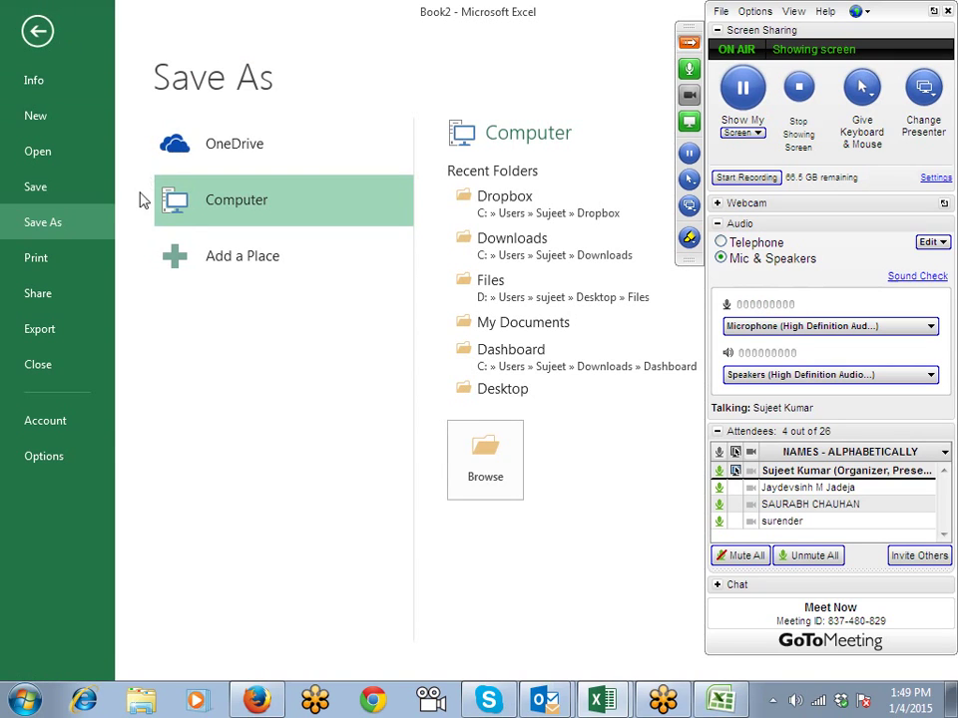
Step: Save the workbook to the Desktop under the name 'Text' instead of Book2
{"action": "left_click", "coordinate": [493, 395]}
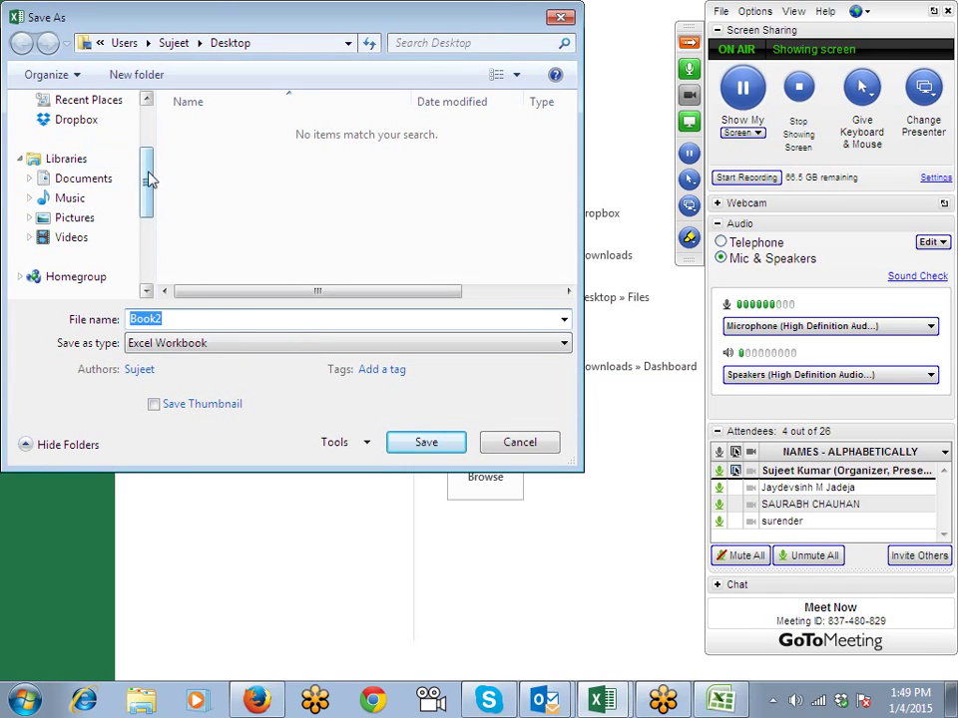
{"action": "left_click_drag", "start_coordinate": [147, 179], "coordinate": [150, 145]}
{"action": "left_click", "coordinate": [79, 140]}
{"action": "left_click", "coordinate": [184, 317]}
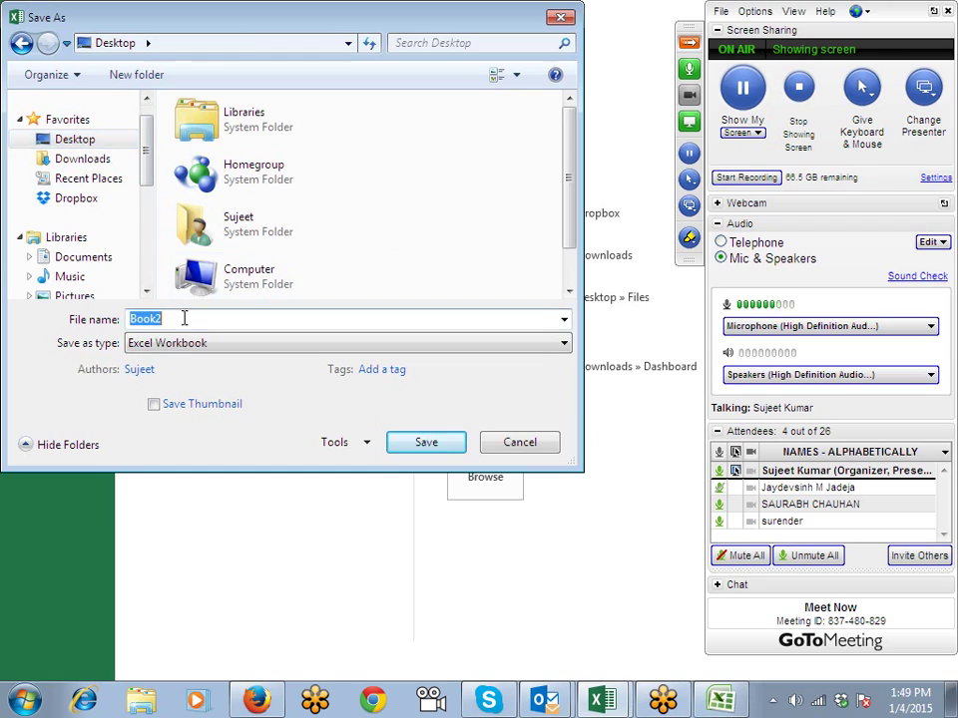
{"action": "type", "text": "TR"}
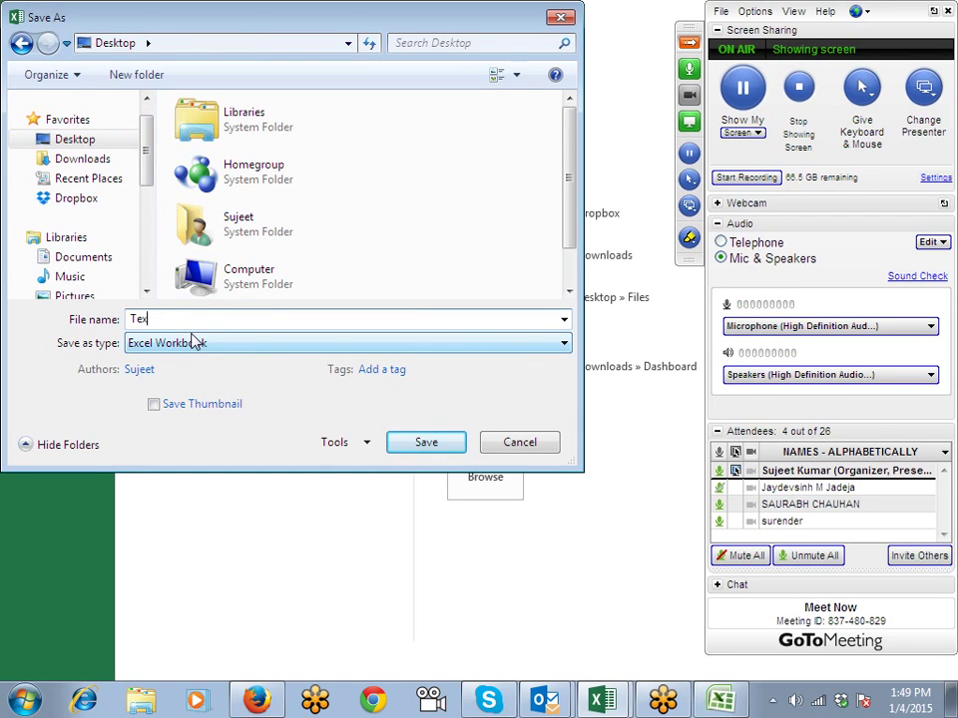
{"action": "left_click", "coordinate": [423, 444]}
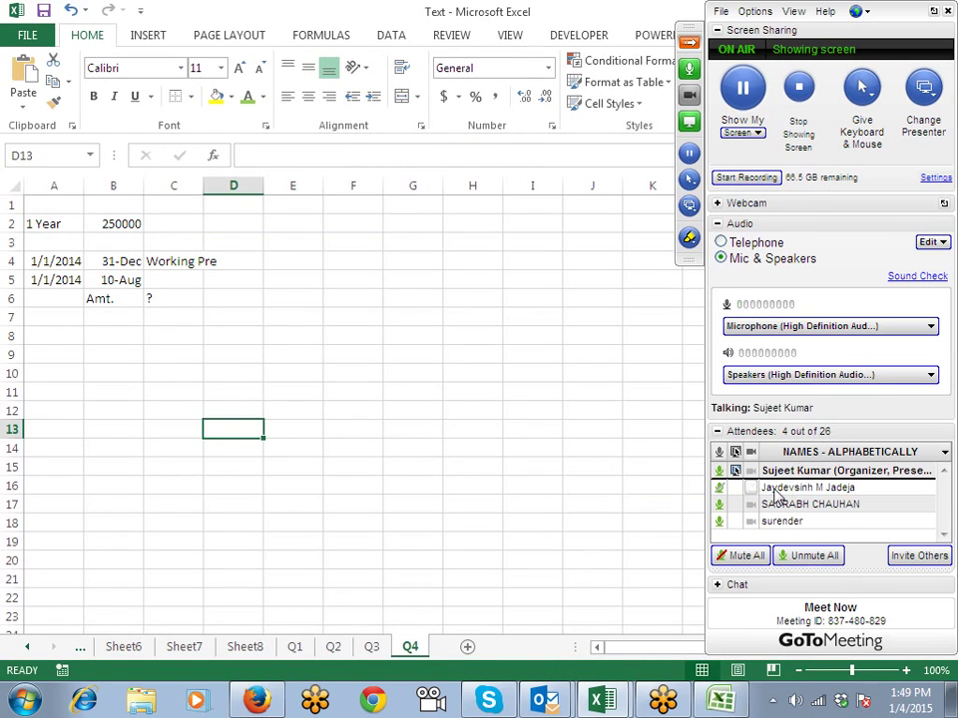
{"action": "right_click", "coordinate": [824, 487]}
{"action": "left_click", "coordinate": [676, 423]}
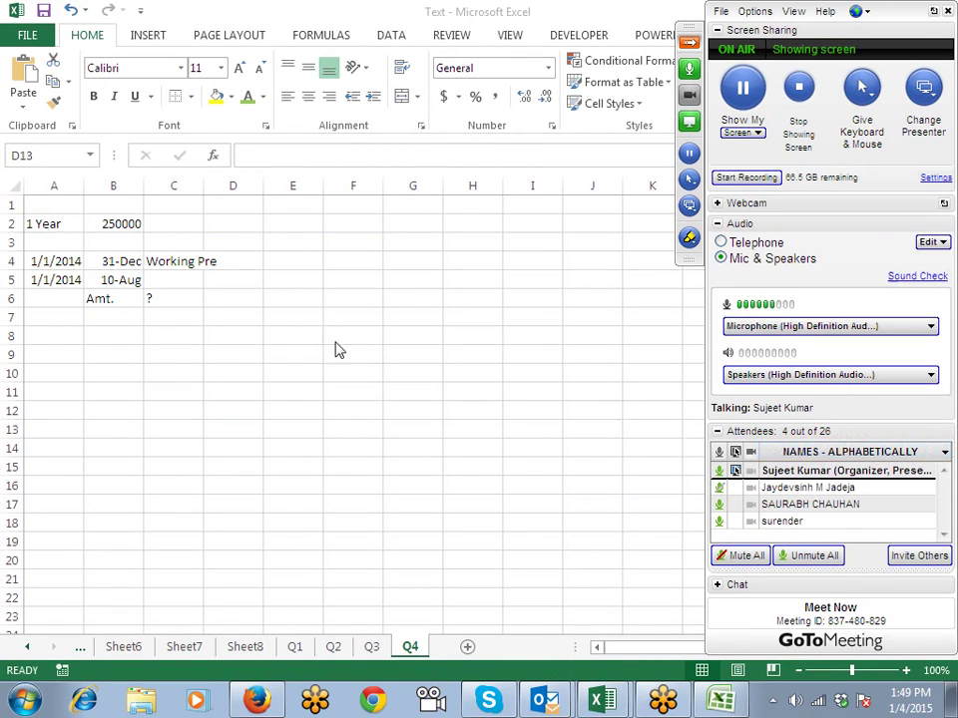
{"action": "left_click", "coordinate": [336, 342]}
{"action": "left_click", "coordinate": [267, 501]}
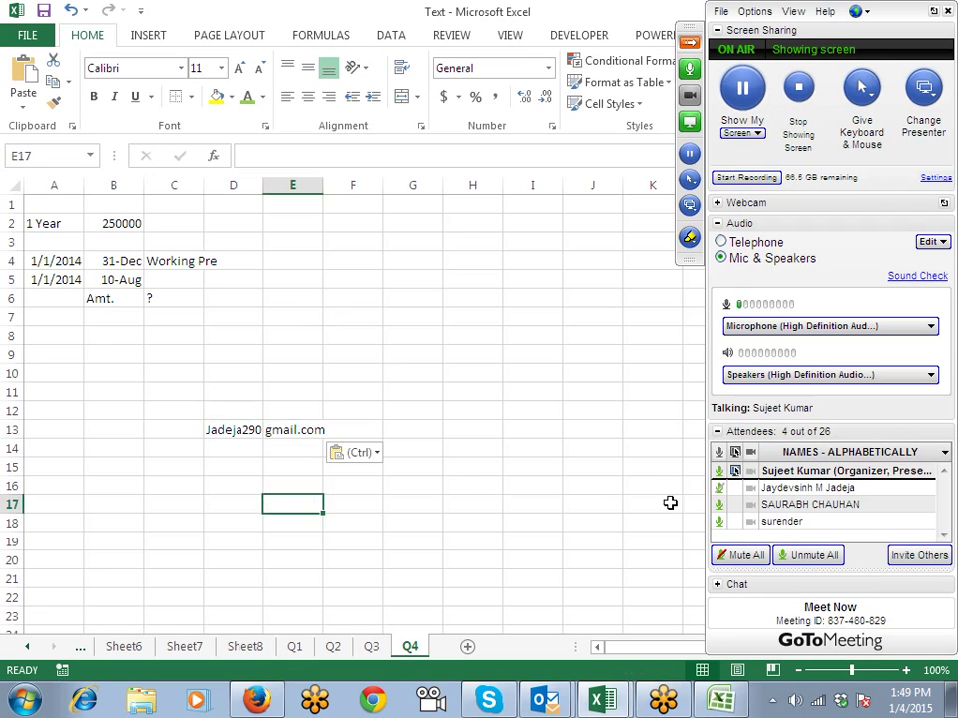
{"action": "left_click", "coordinate": [293, 430]}
{"action": "left_click", "coordinate": [248, 428]}
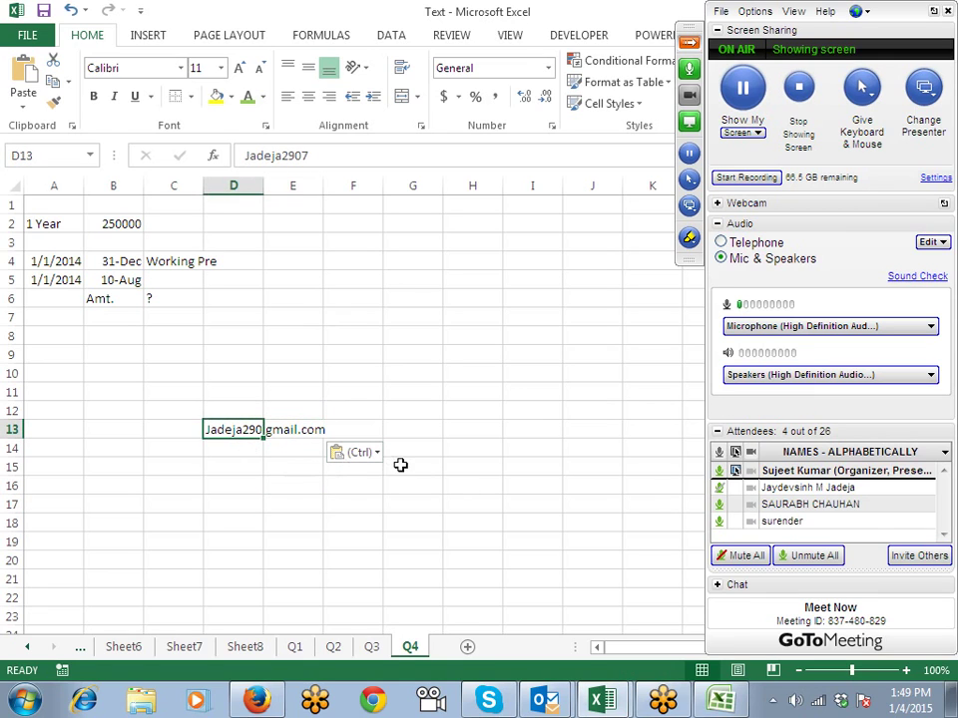
Step: Paste the second attendee's e-mail address into D14, then switch to Firefox
{"action": "left_click", "coordinate": [250, 456]}
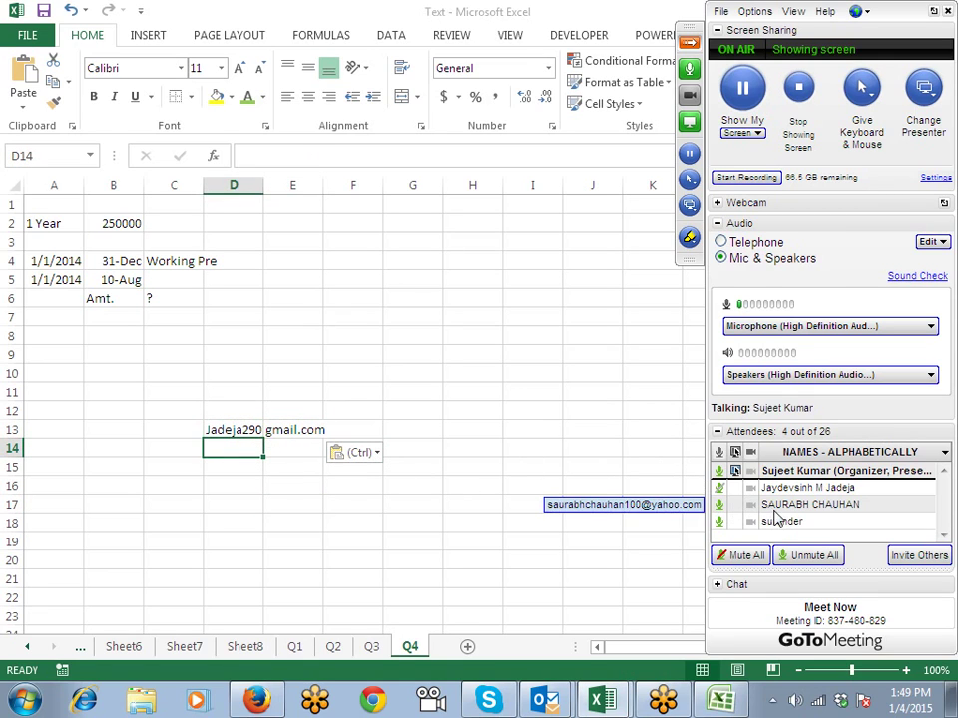
{"action": "right_click", "coordinate": [788, 501]}
{"action": "left_click", "coordinate": [798, 471]}
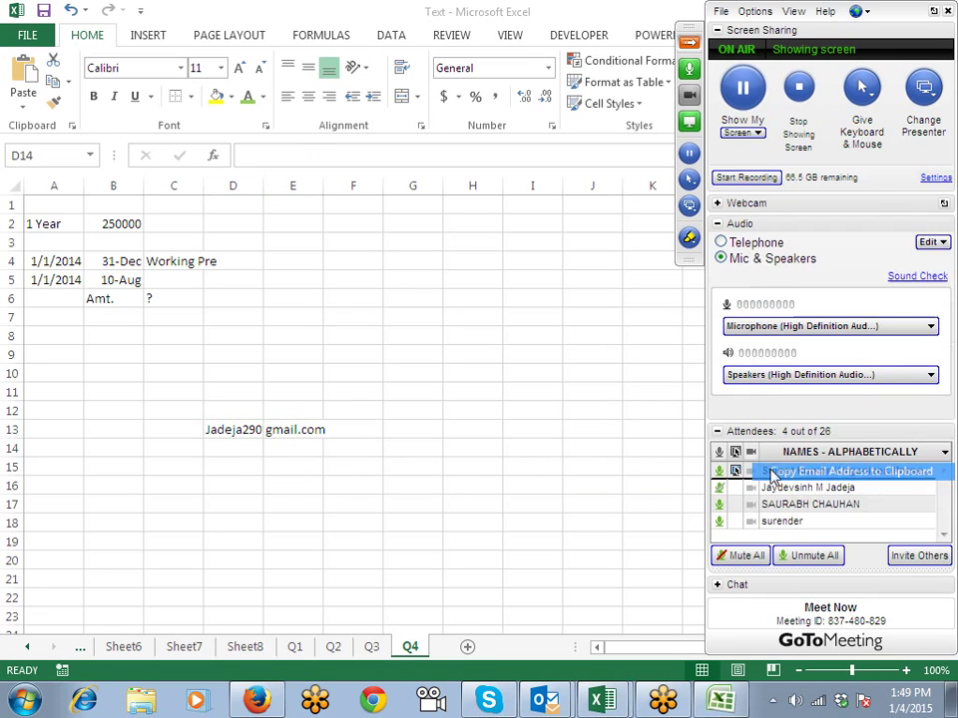
{"action": "key", "text": "ctrl+v"}
{"action": "left_click", "coordinate": [233, 468]}
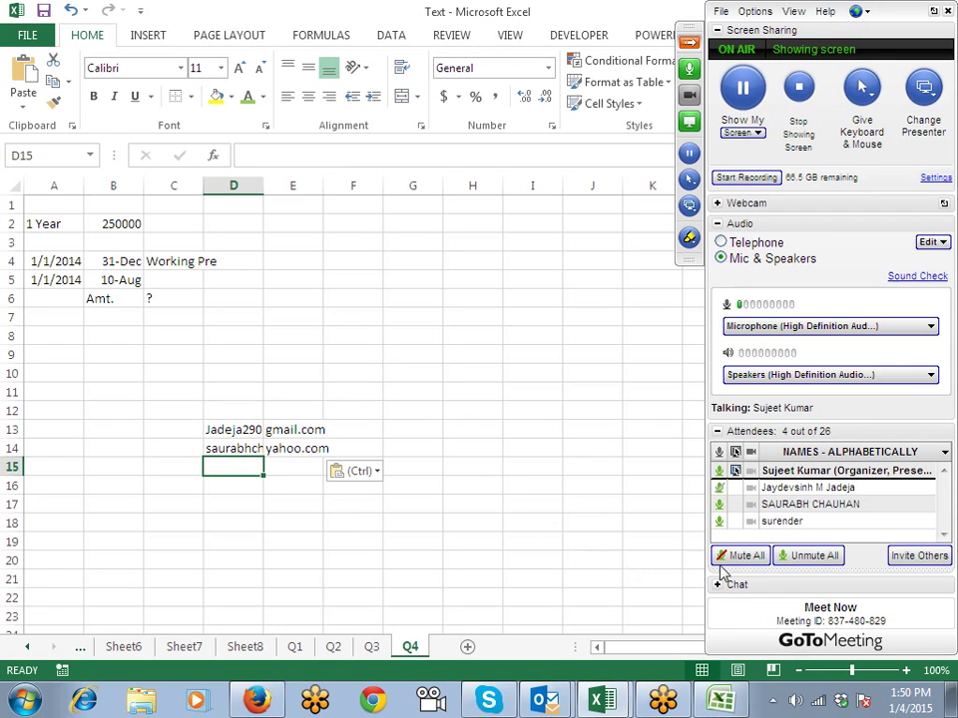
{"action": "right_click", "coordinate": [778, 521]}
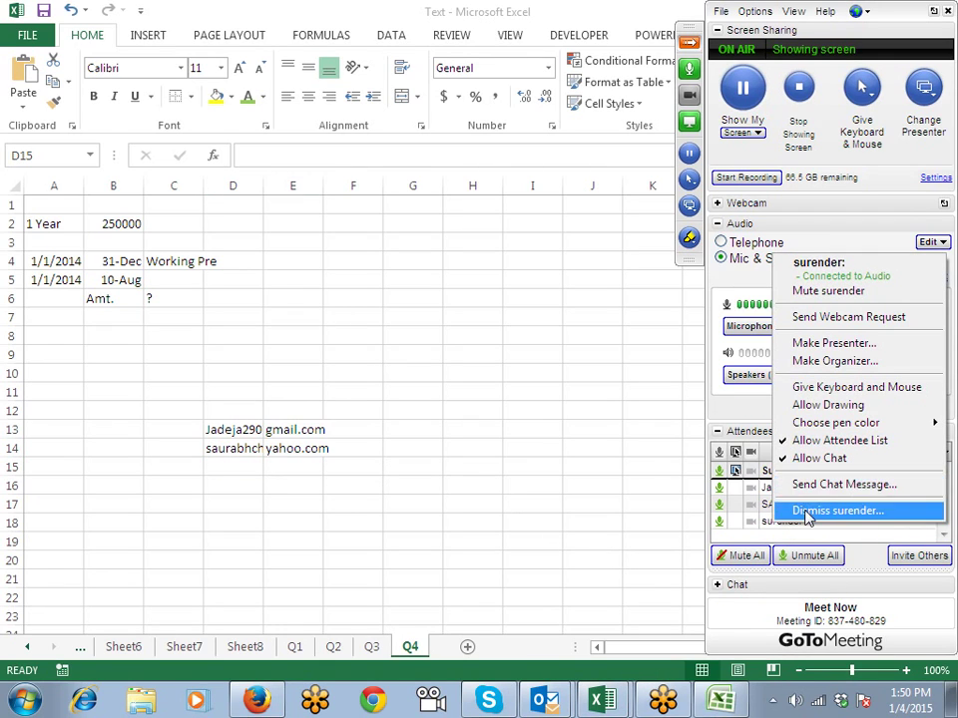
{"action": "left_click", "coordinate": [621, 483]}
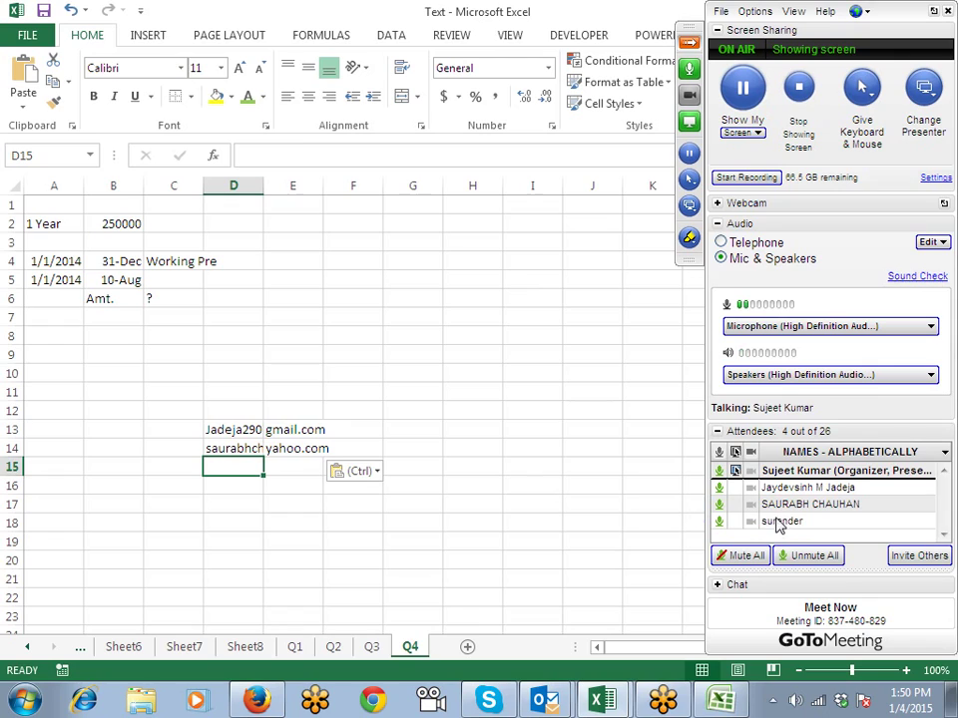
{"action": "mouse_move", "coordinate": [783, 509]}
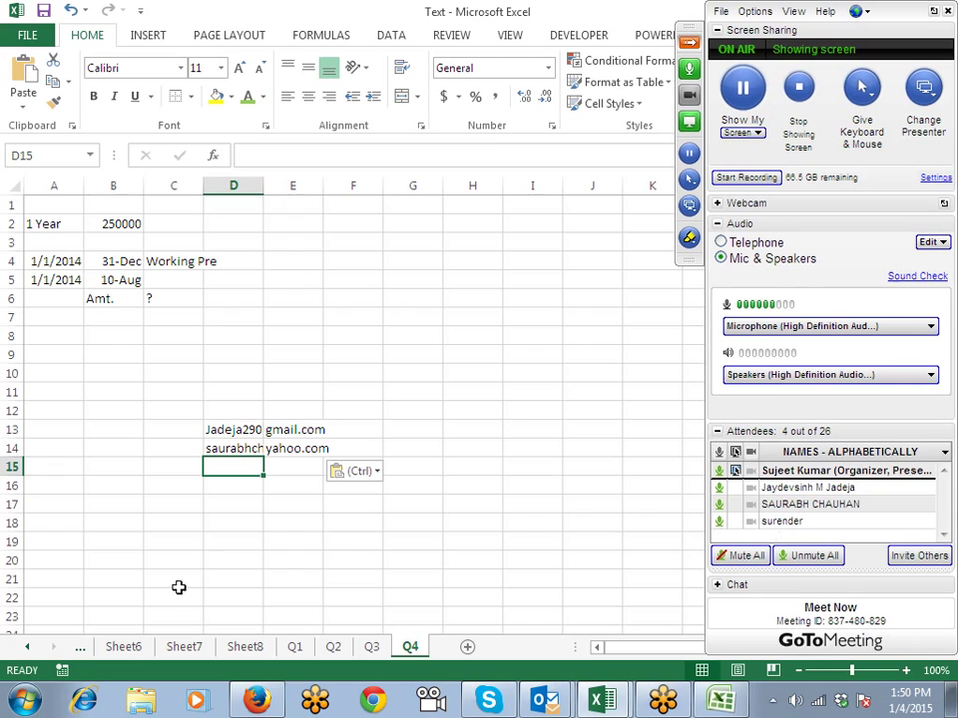
{"action": "left_click", "coordinate": [256, 701]}
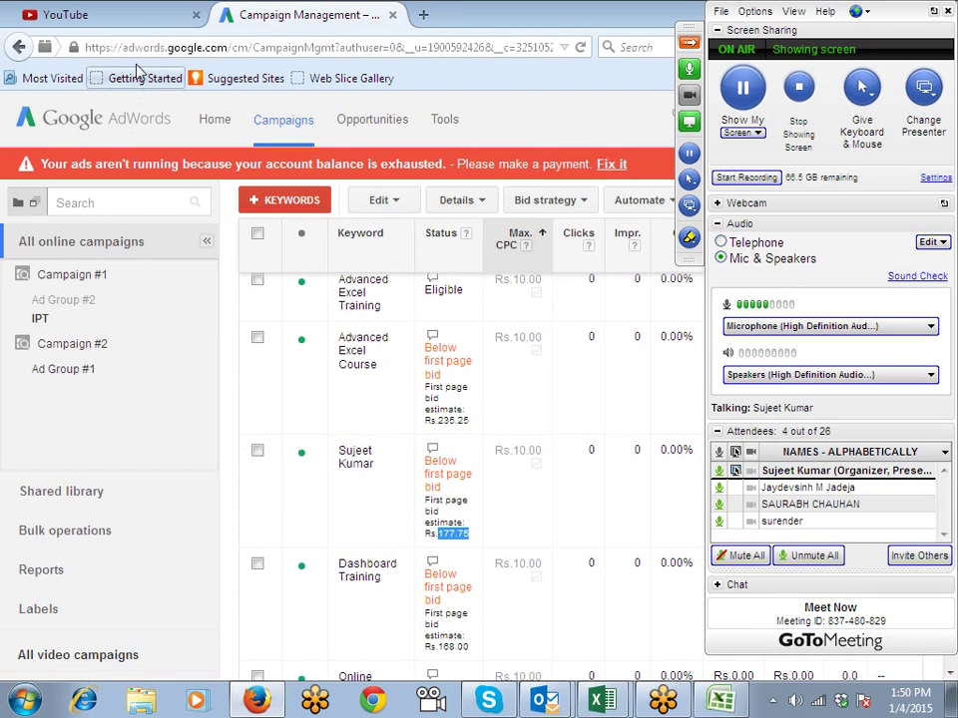
Step: Open a new Firefox tab and load gmail.com
{"action": "left_click", "coordinate": [107, 20]}
{"action": "left_click", "coordinate": [303, 18]}
{"action": "left_click", "coordinate": [422, 15]}
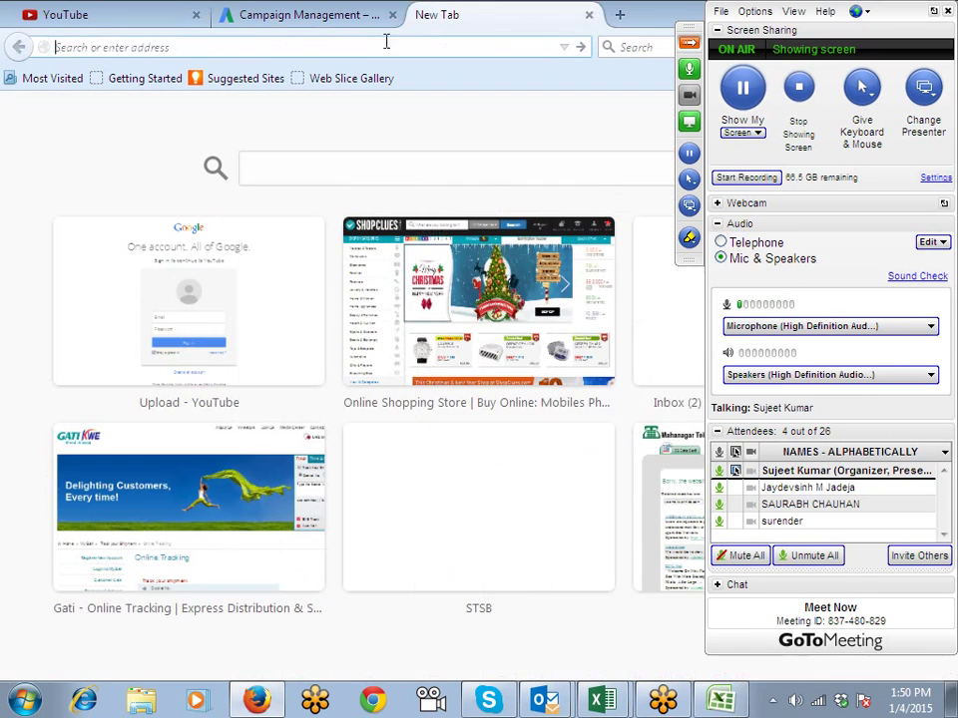
{"action": "type", "text": "gmail.com/"}
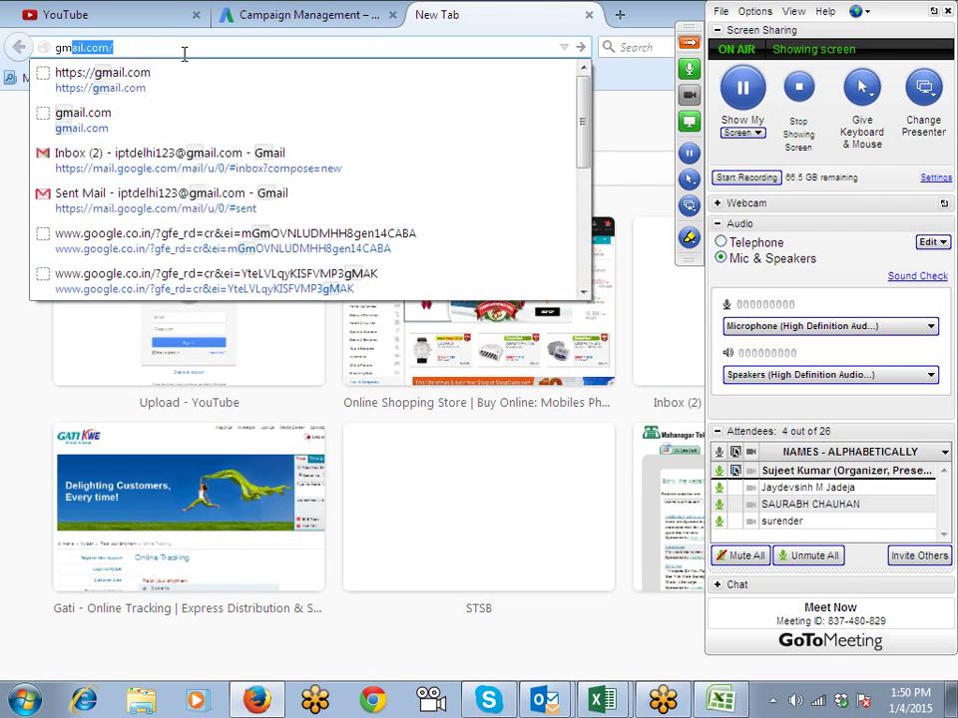
{"action": "key", "text": "Down"}
{"action": "key", "text": "Return"}
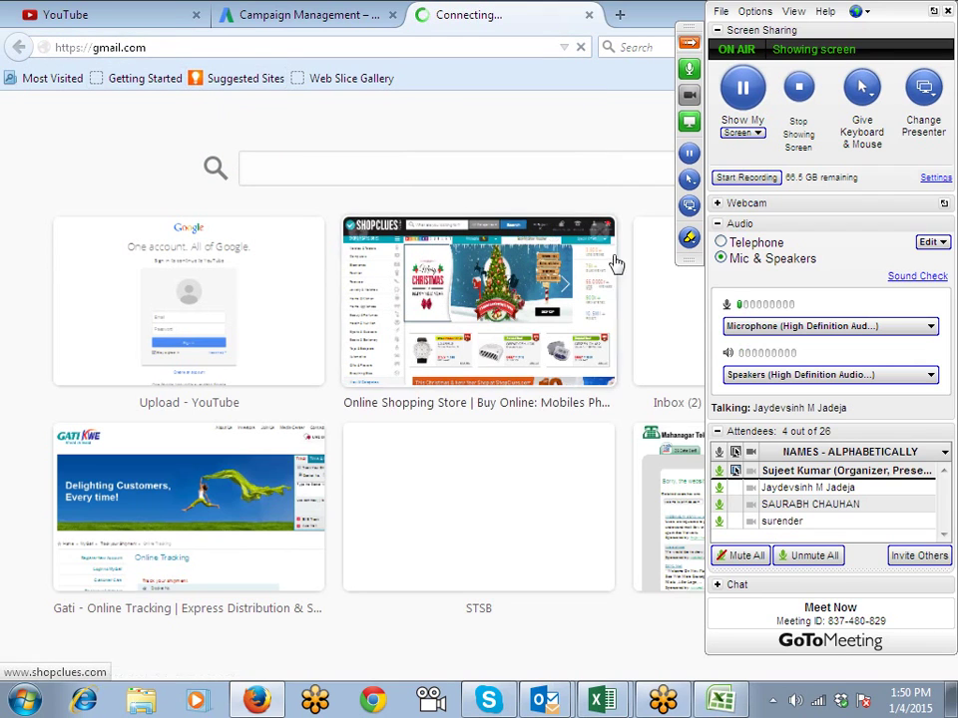